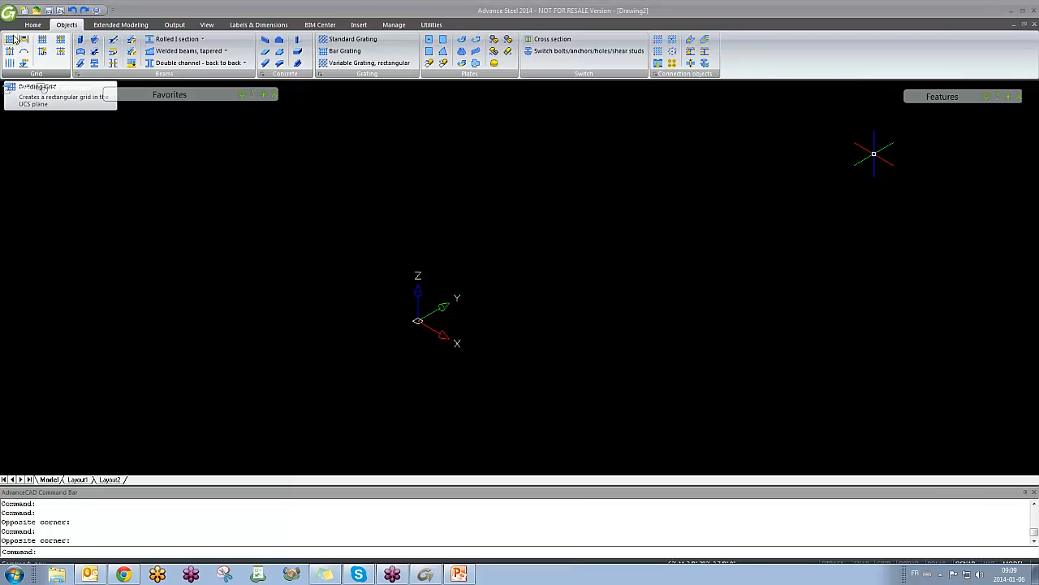
Step: Create a rectangular building grid from a freely picked origin, accepting the default second point of 59' 11/16",59' 11/16"
left_click(14, 39)
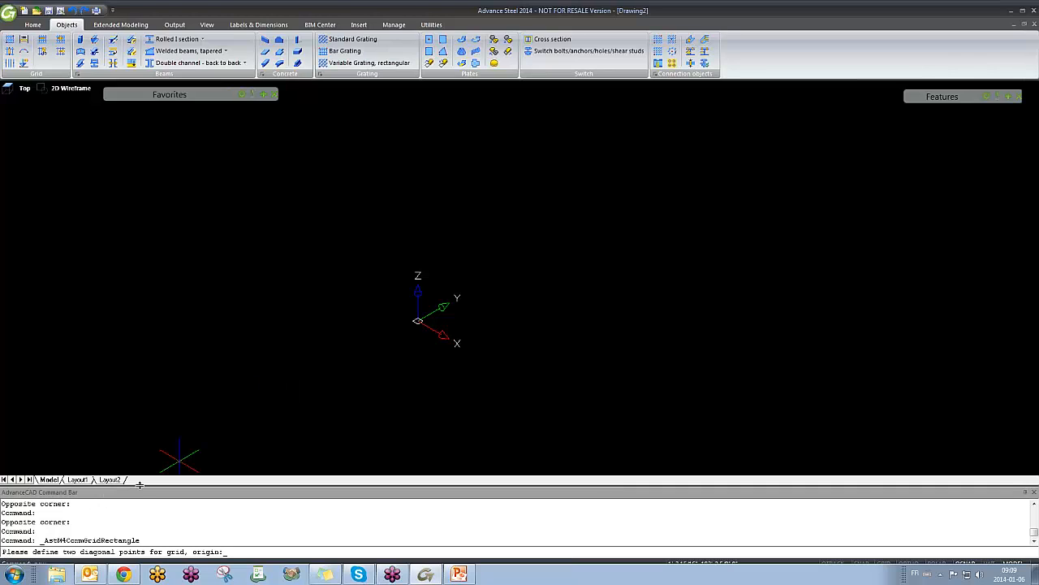
left_click_drag(140, 499, 137, 510)
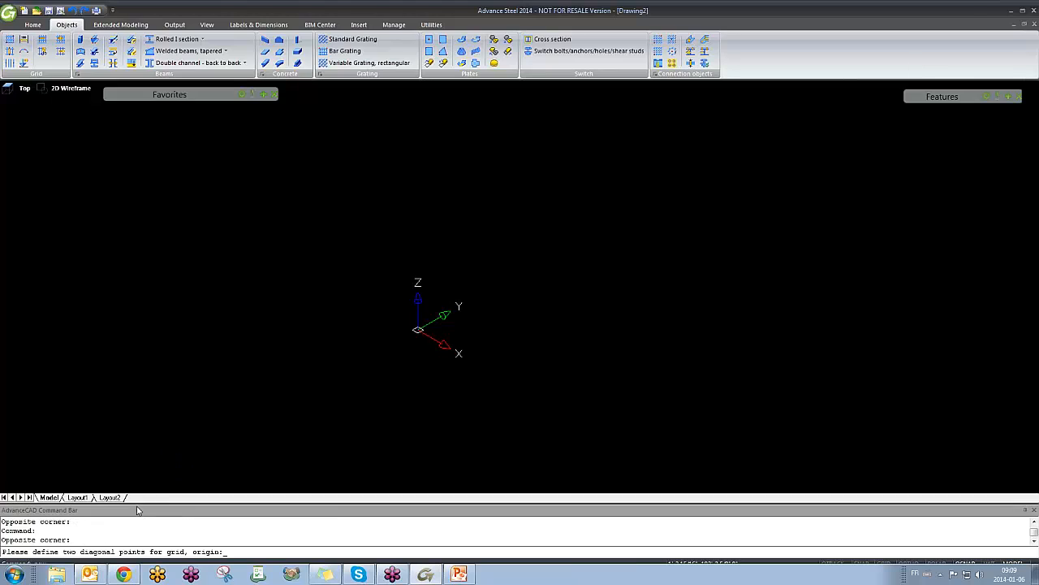
left_click_drag(2, 552, 237, 549)
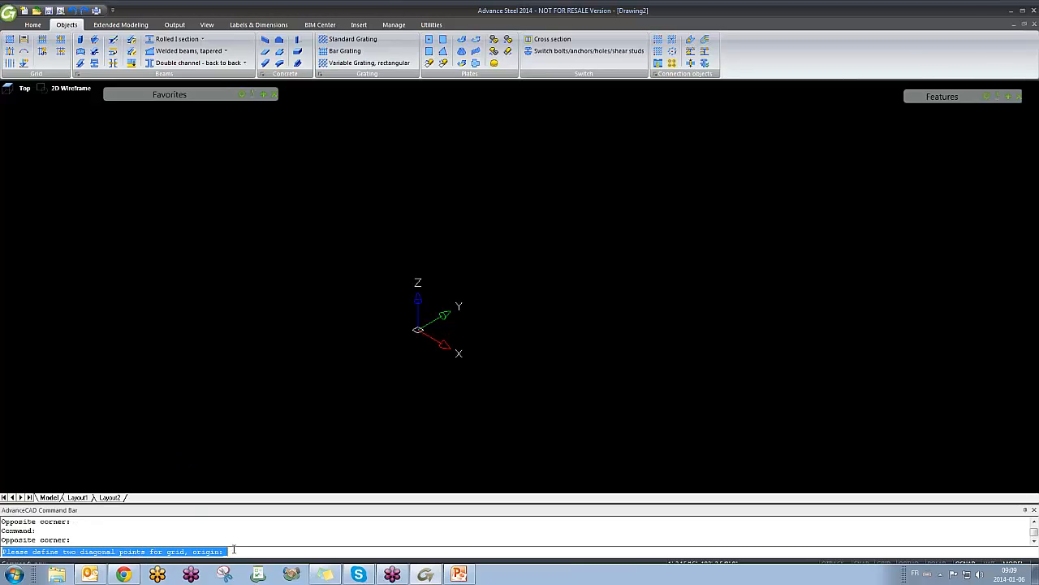
left_click(234, 549)
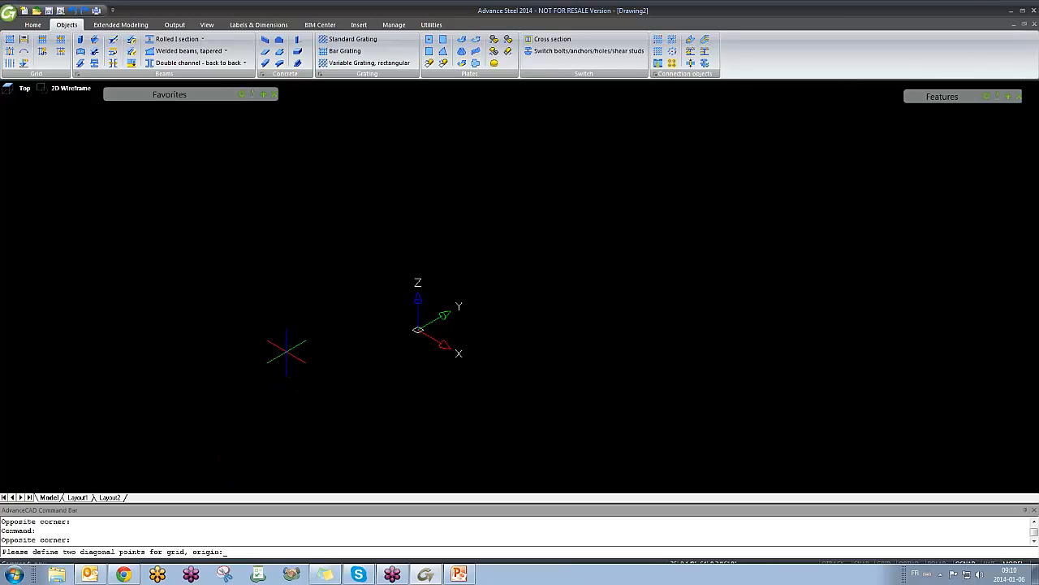
left_click(286, 351)
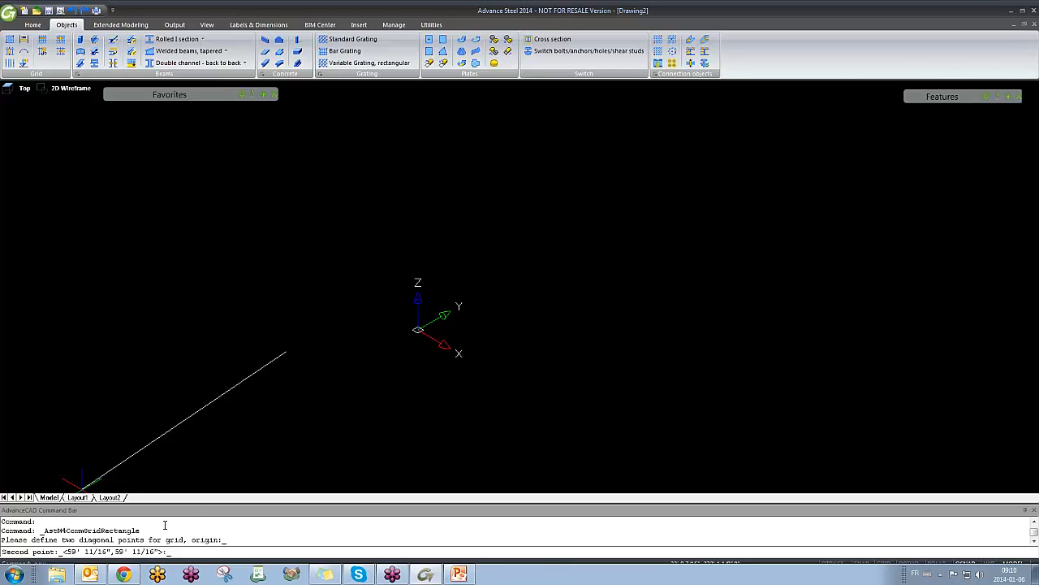
key("Return")
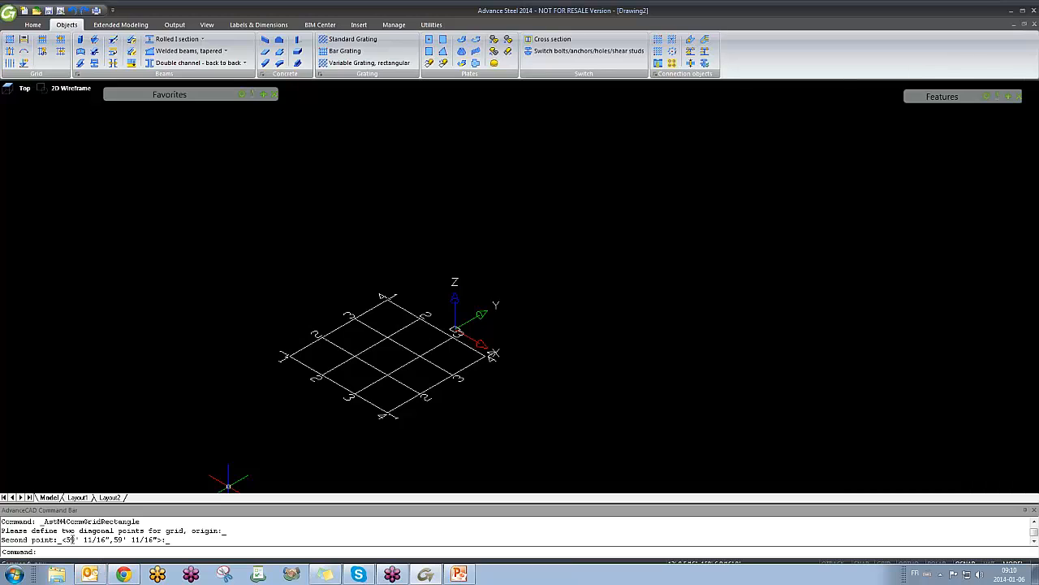
left_click_drag(65, 540, 186, 541)
key("Escape")
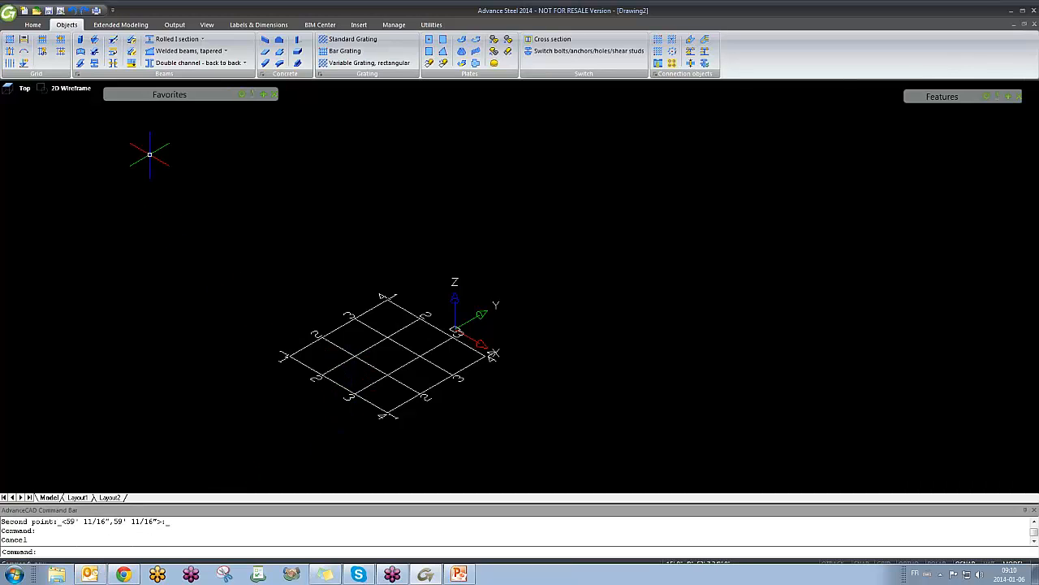
Step: Create a second building grid beside the first, from a freely picked origin to the second point 40',40'
left_click(11, 40)
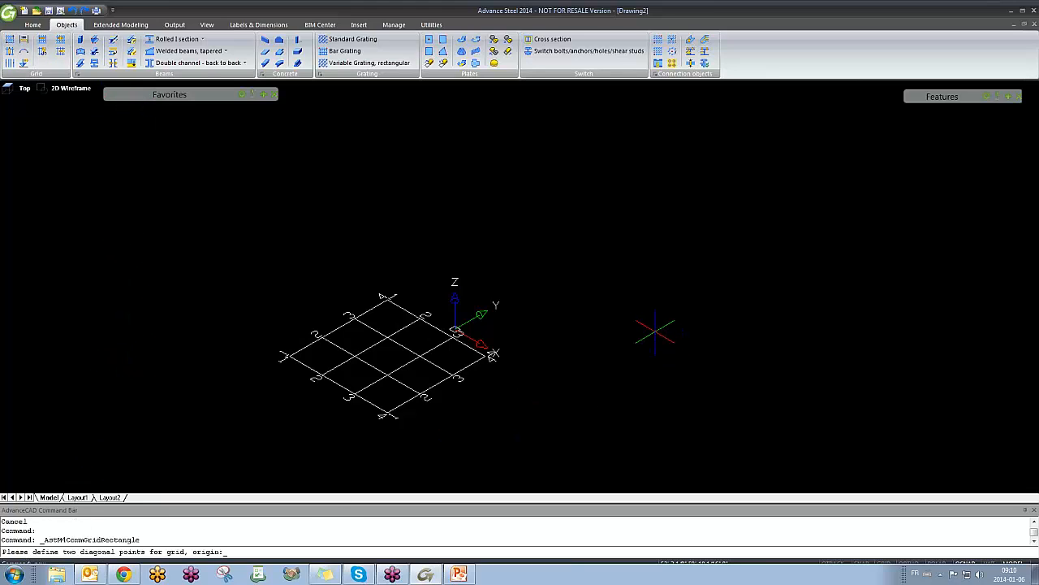
left_click(655, 332)
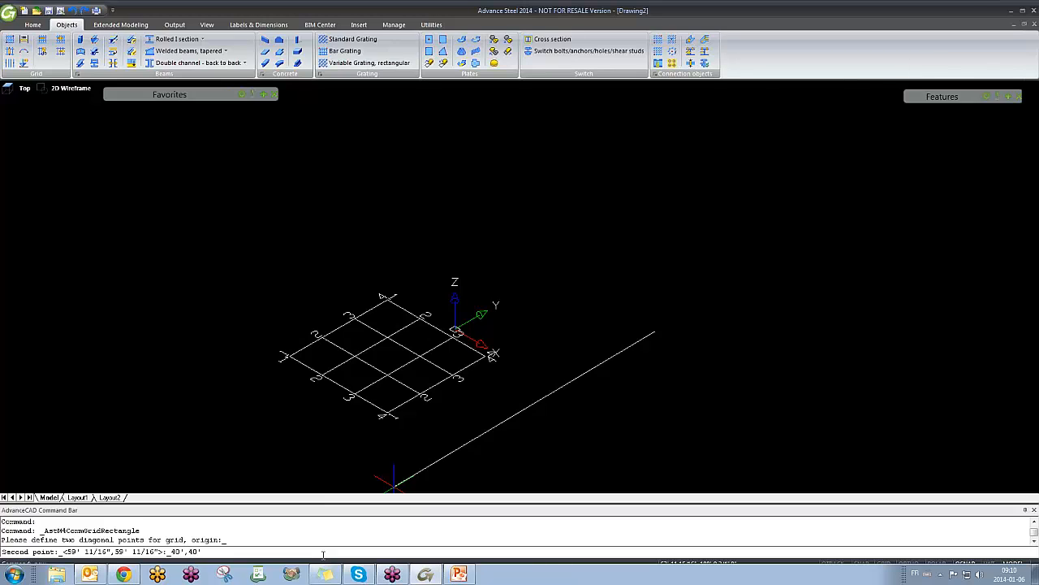
key("Return")
scroll(598, 309, "up", 5)
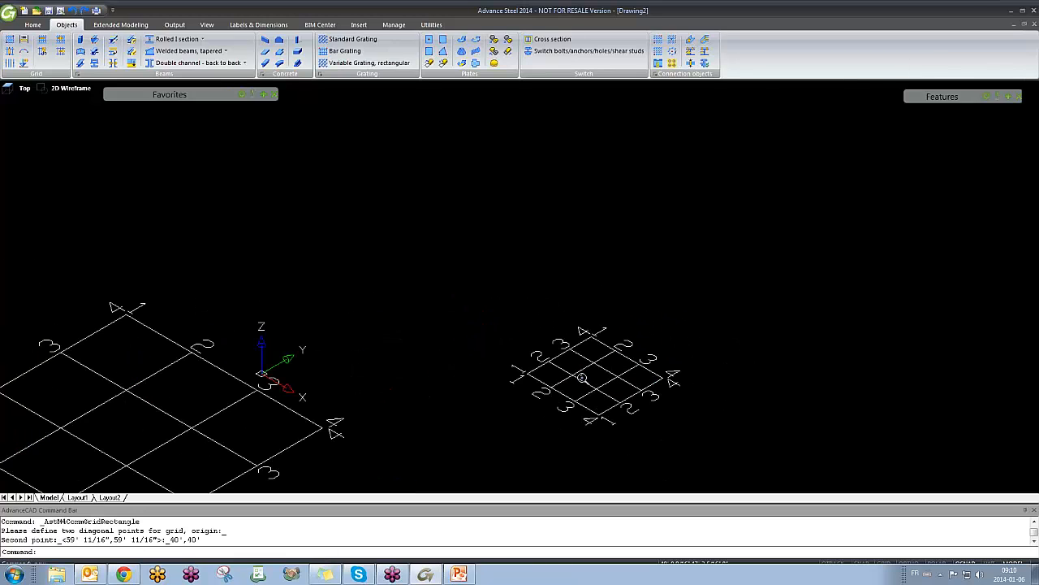
middle_click_drag(689, 242, 689, 272)
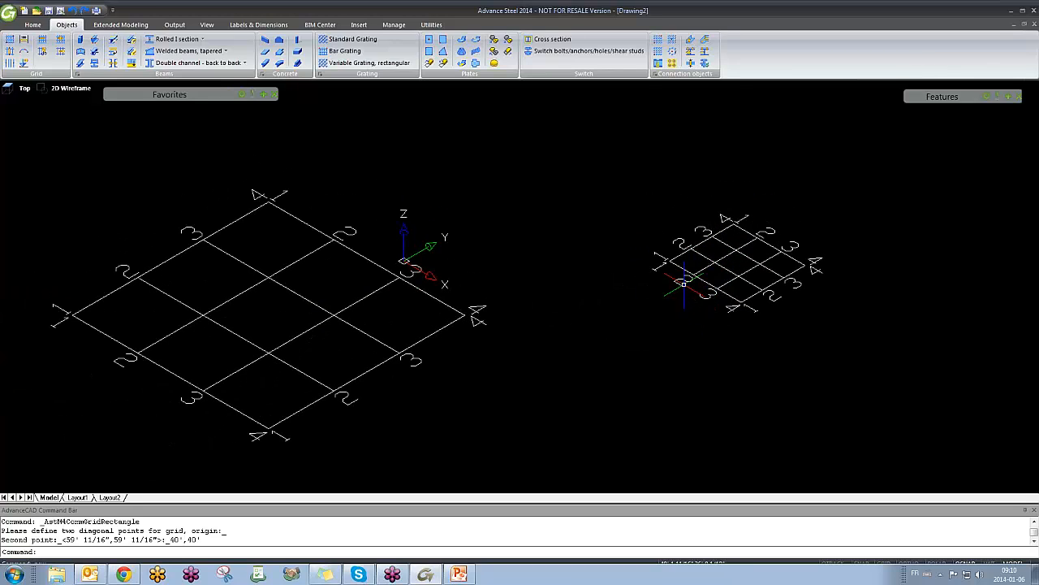
Step: Erase both building grids from the drawing
left_click(681, 280)
scroll(681, 281, "up", 2)
left_click(697, 274)
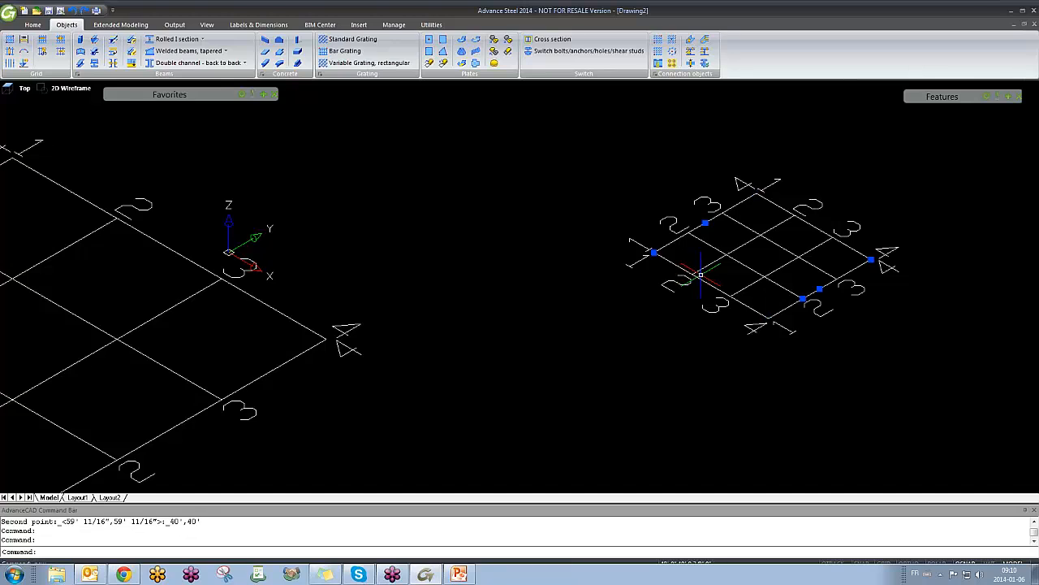
key("Escape")
scroll(670, 292, "down", 5)
left_click(764, 328)
left_click(536, 260)
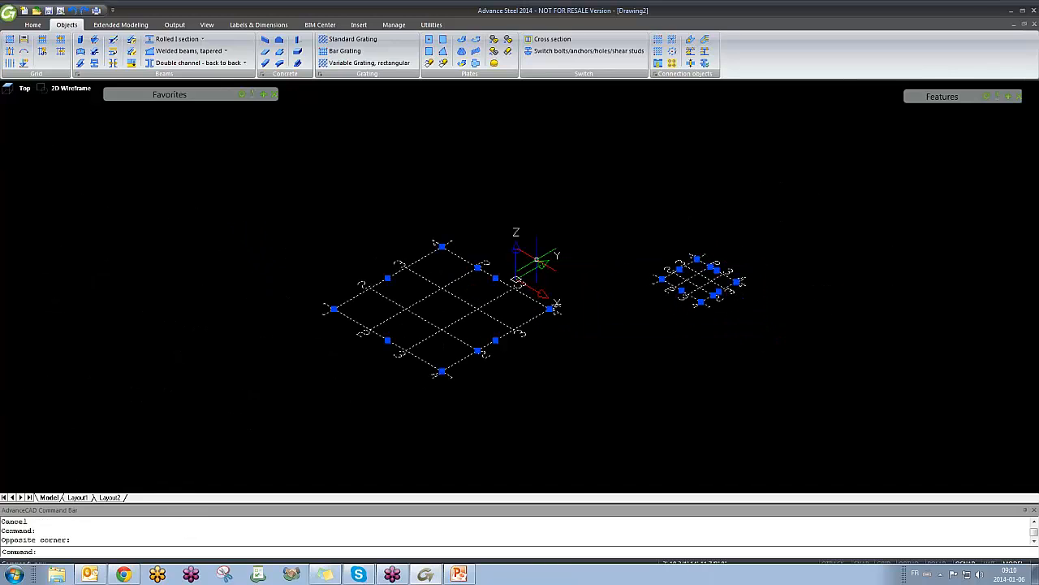
key("Delete")
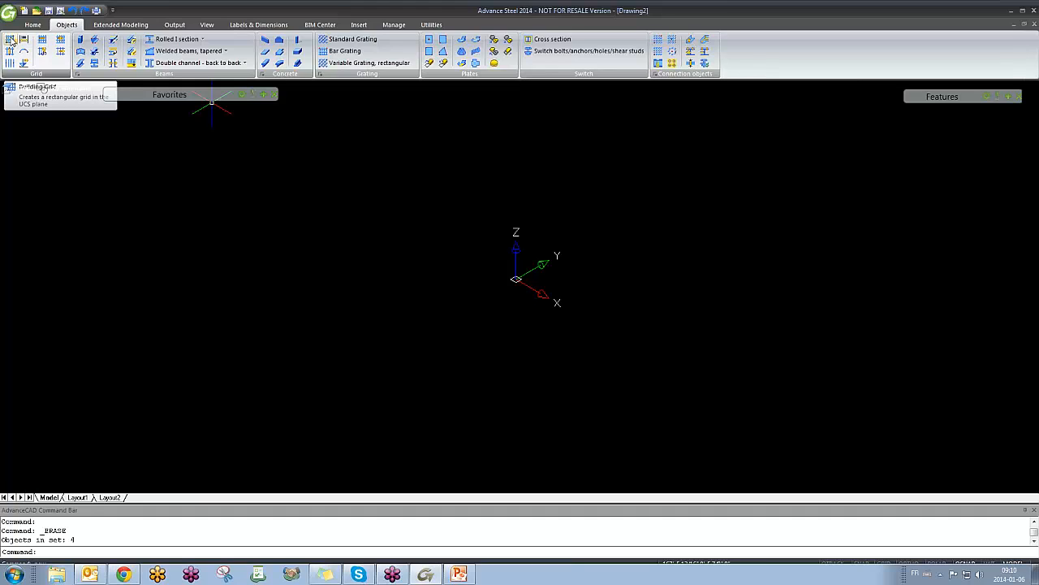
Step: Create a new building grid away from the coordinate origin, accepting the default second point of 59' 11/16",59' 11/16"
left_click(11, 39)
left_click(238, 306)
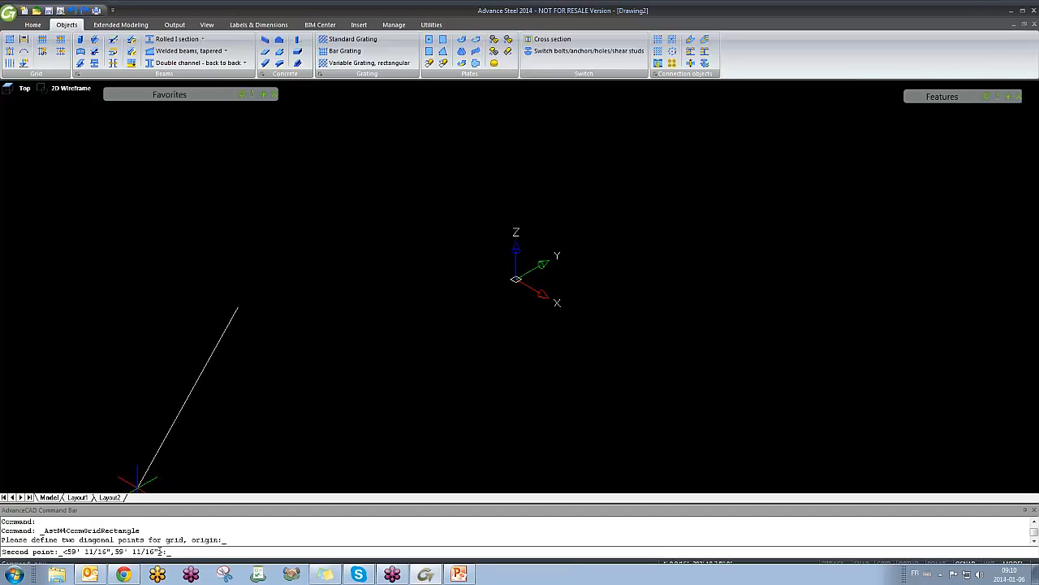
key("Return")
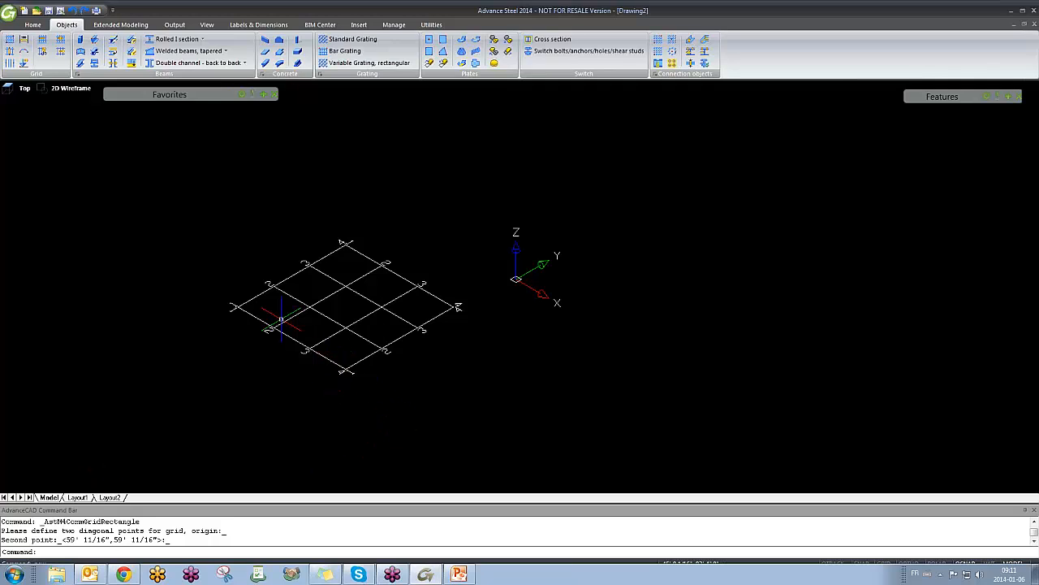
scroll(272, 325, "up", 2)
middle_click_drag(251, 325, 248, 348)
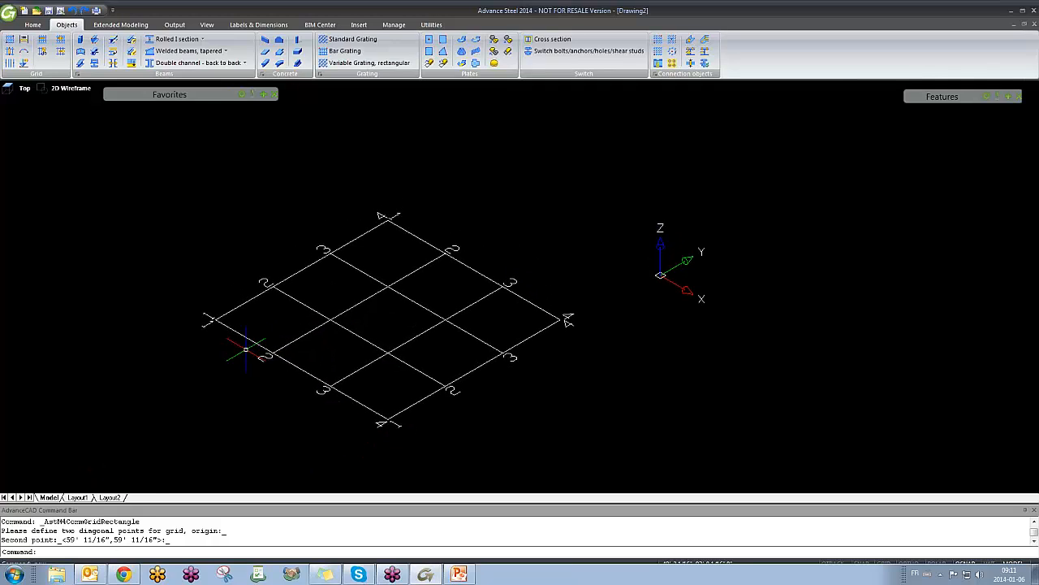
scroll(264, 352, "up", 2)
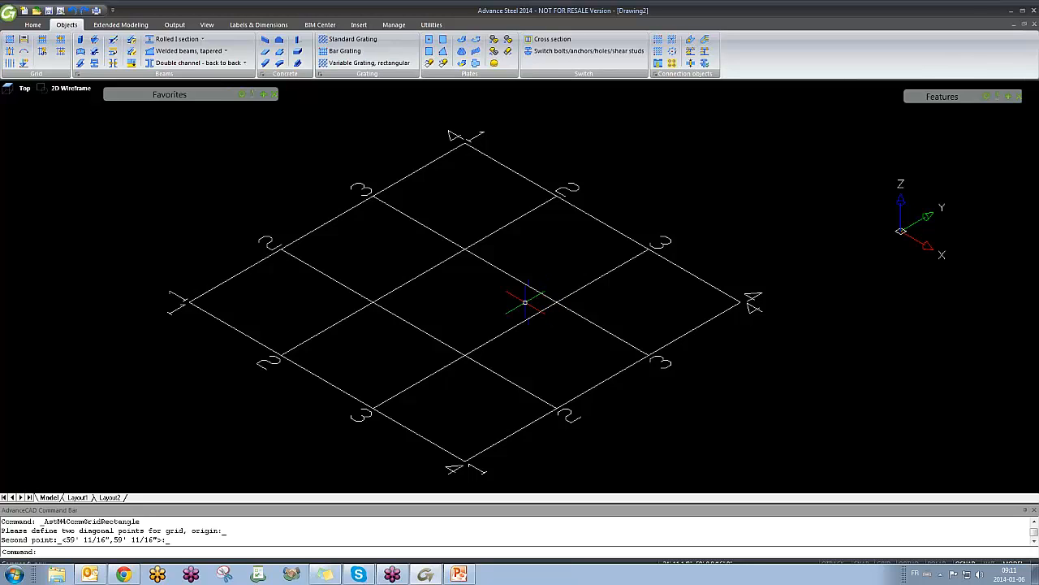
scroll(393, 225, "down", 1)
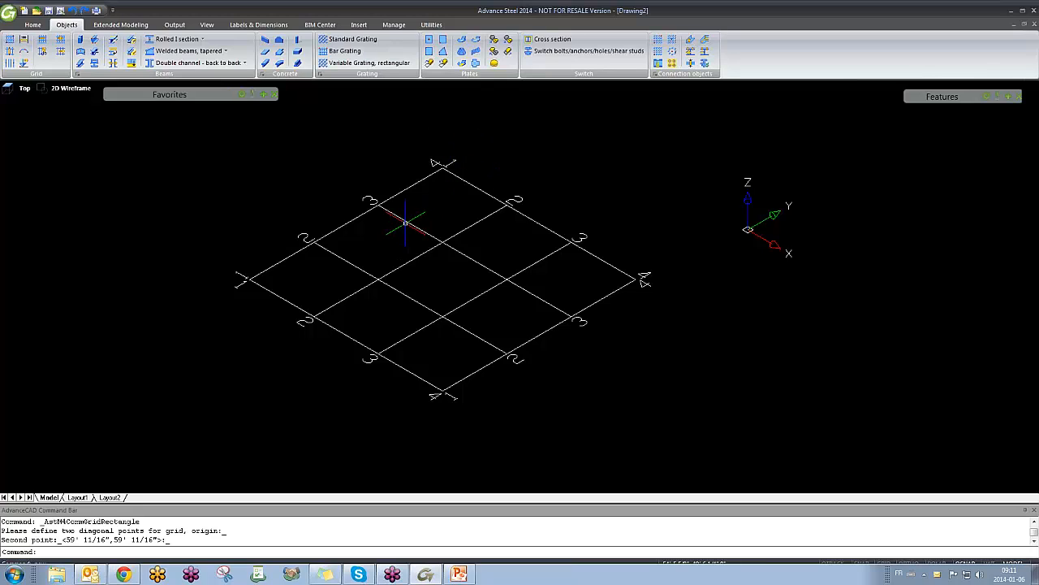
left_click(406, 220)
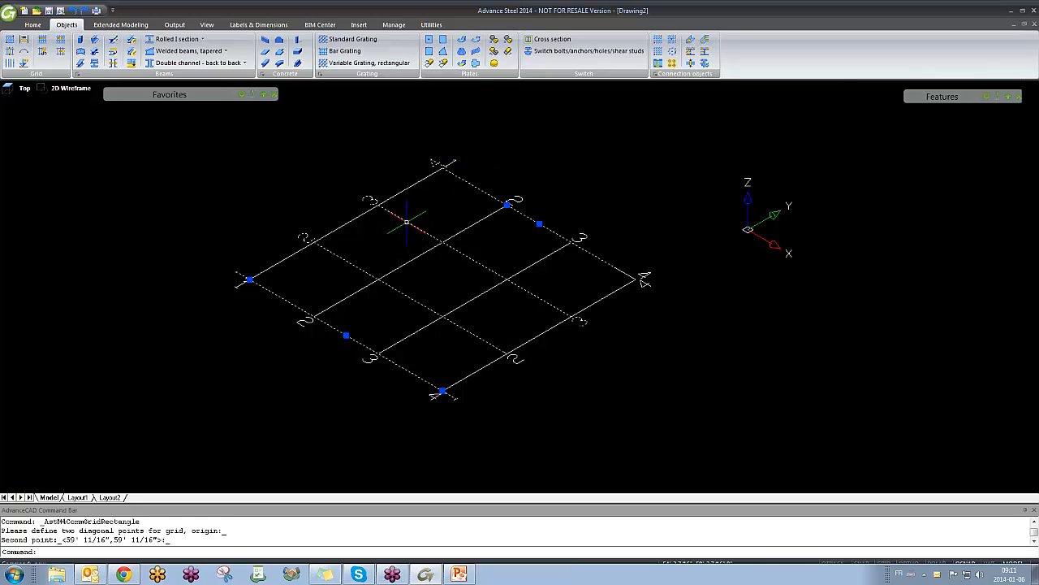
left_click(346, 334)
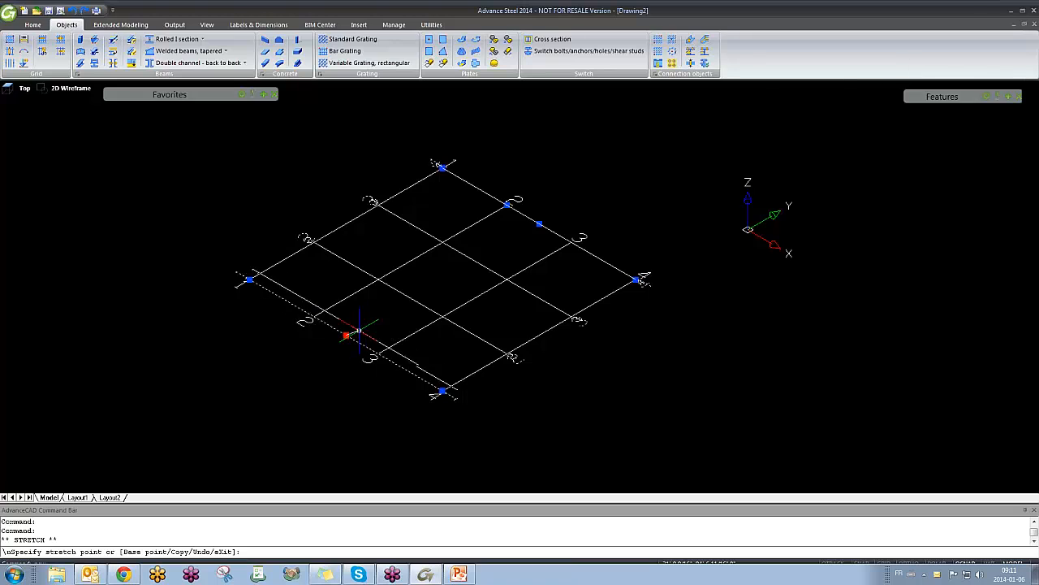
key("Escape")
scroll(346, 334, "up", 2)
left_click(346, 335)
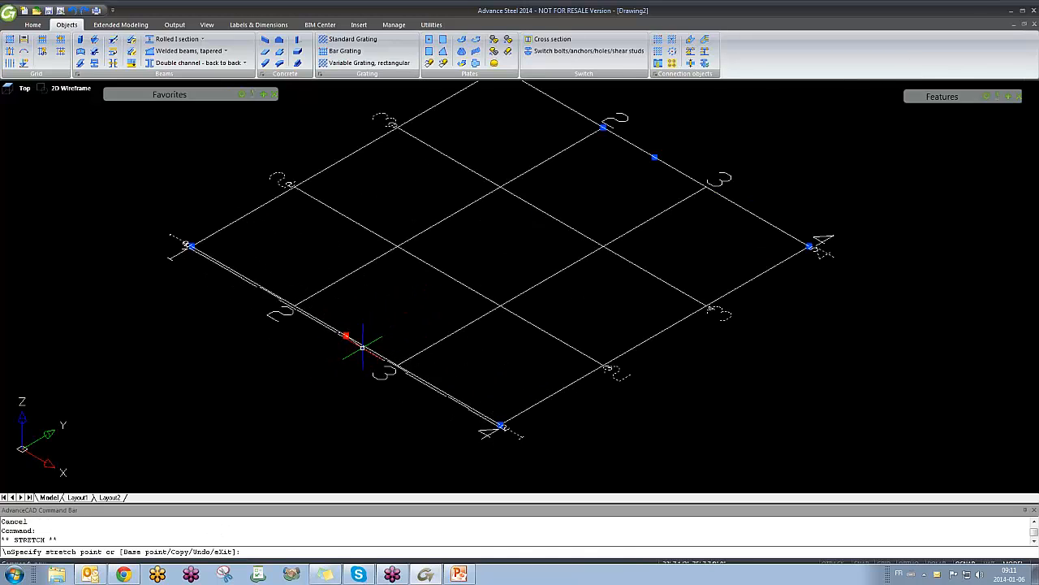
key("Escape")
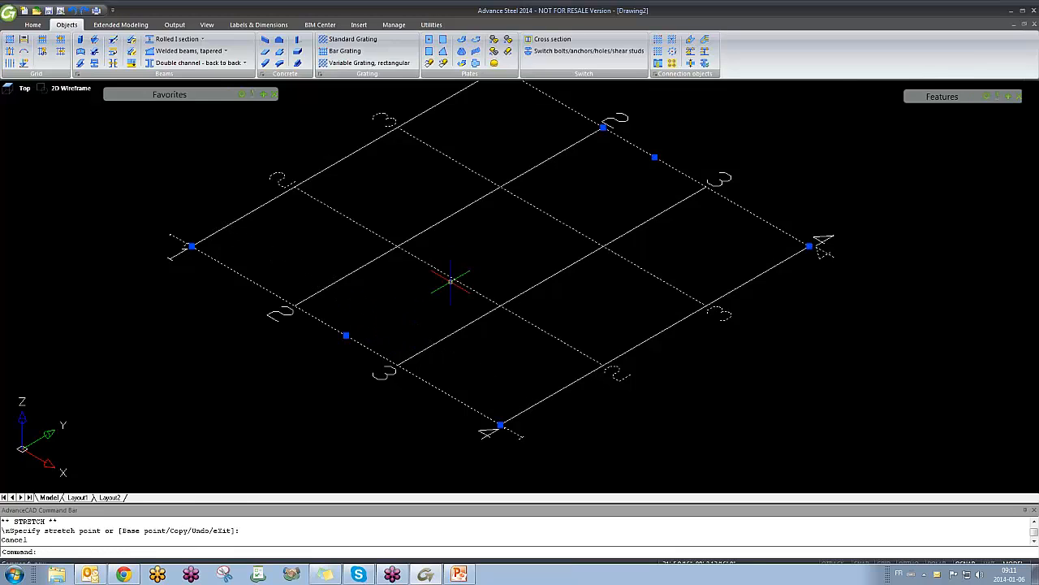
key("Escape")
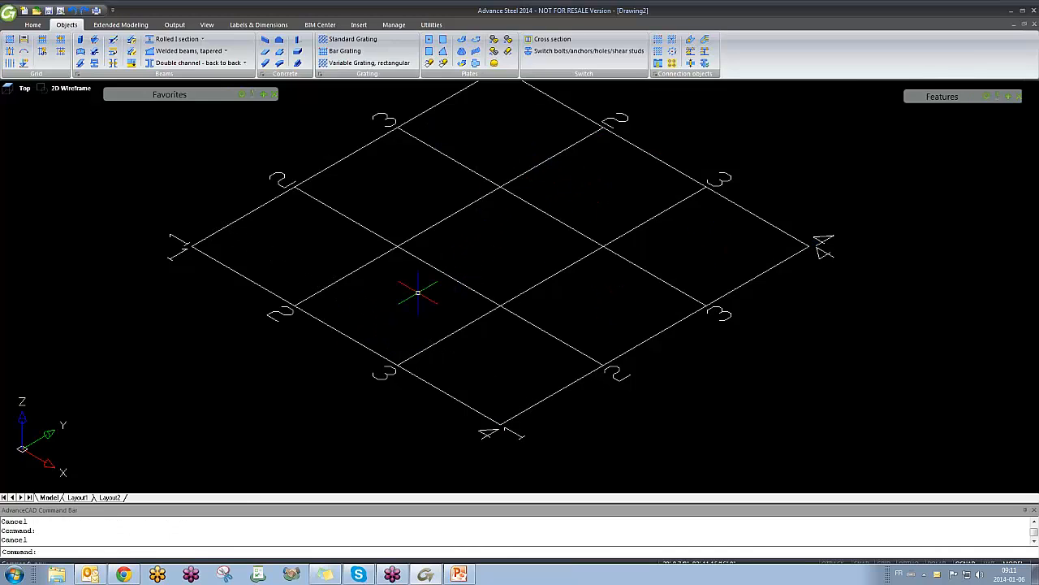
Step: Examine the properties of the grid axes parallel to X alongside a plan view of the grid, and close them
middle_click_drag(424, 274, 409, 325)
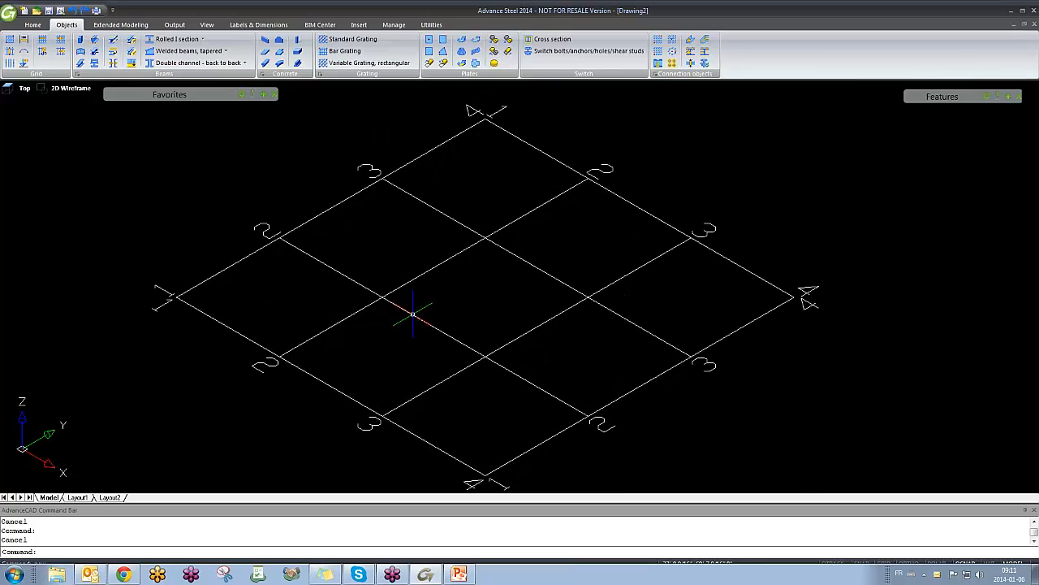
double_click(413, 312)
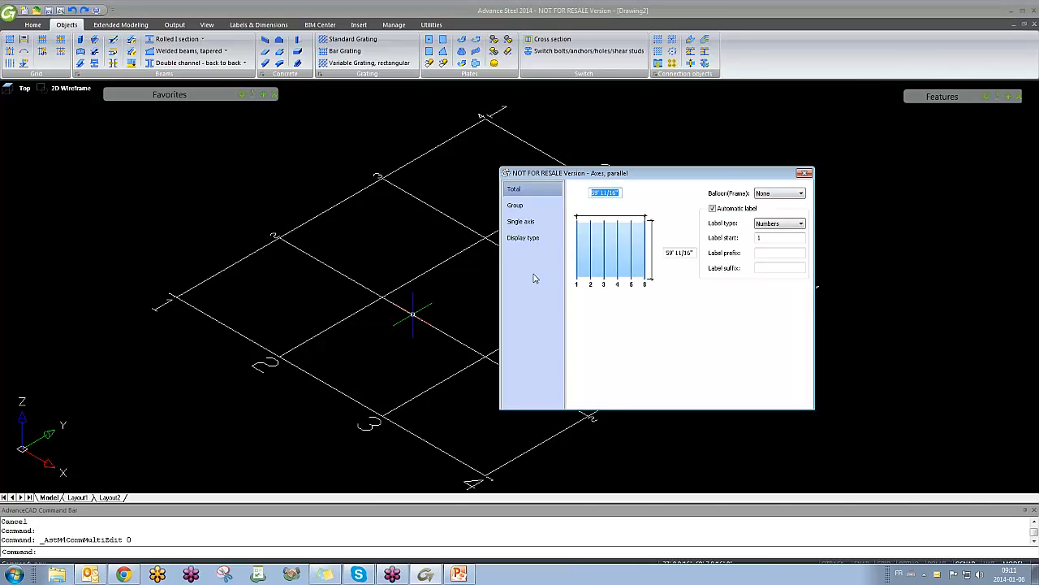
left_click_drag(705, 178, 858, 218)
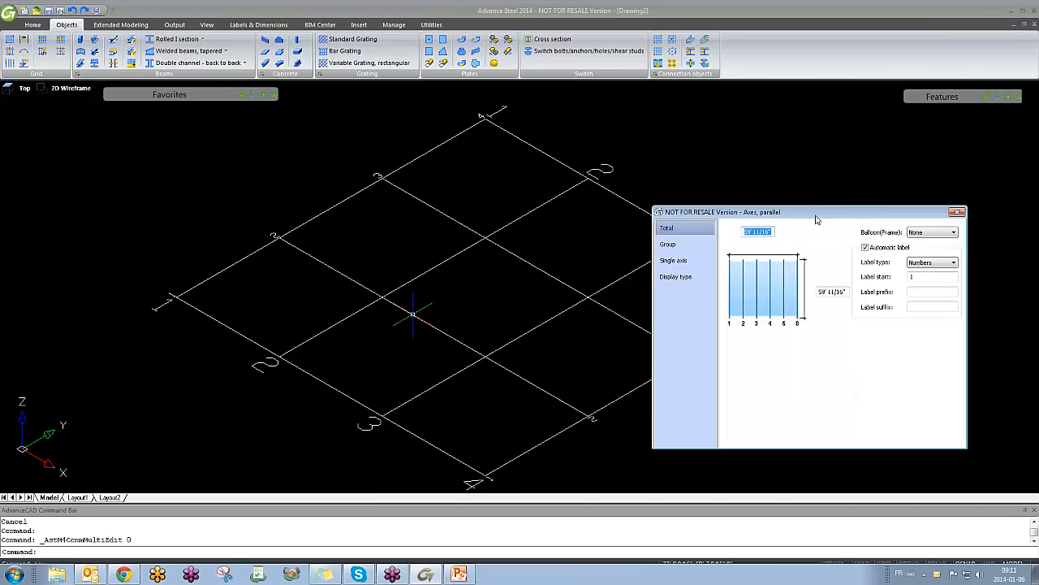
middle_click_drag(512, 268, 398, 274)
scroll(396, 273, "down", 4)
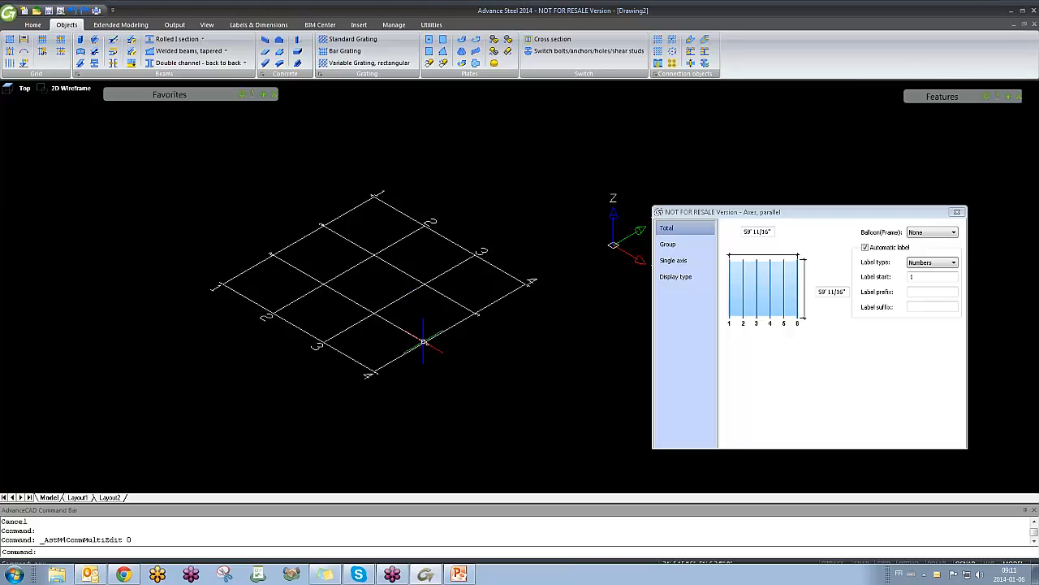
middle_click_drag(425, 342, 511, 398, "shift")
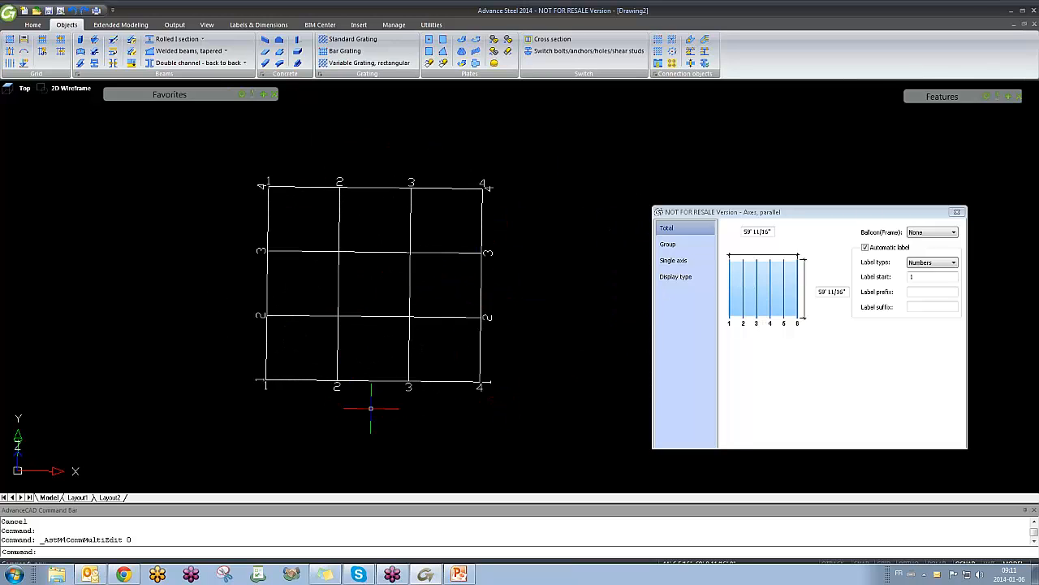
scroll(378, 283, "up", 2)
middle_click_drag(378, 283, 405, 299, "shift")
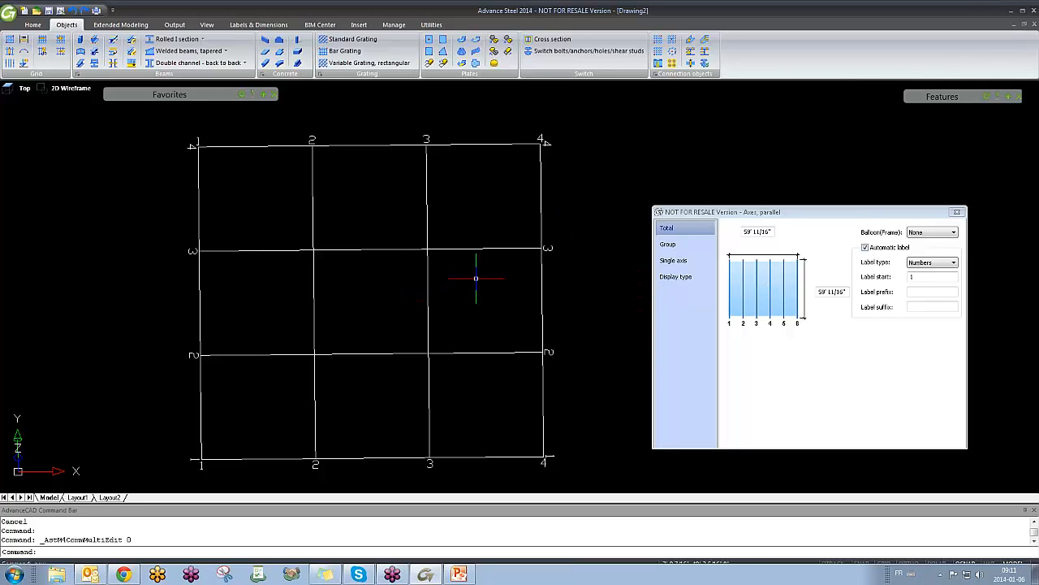
left_click(958, 213)
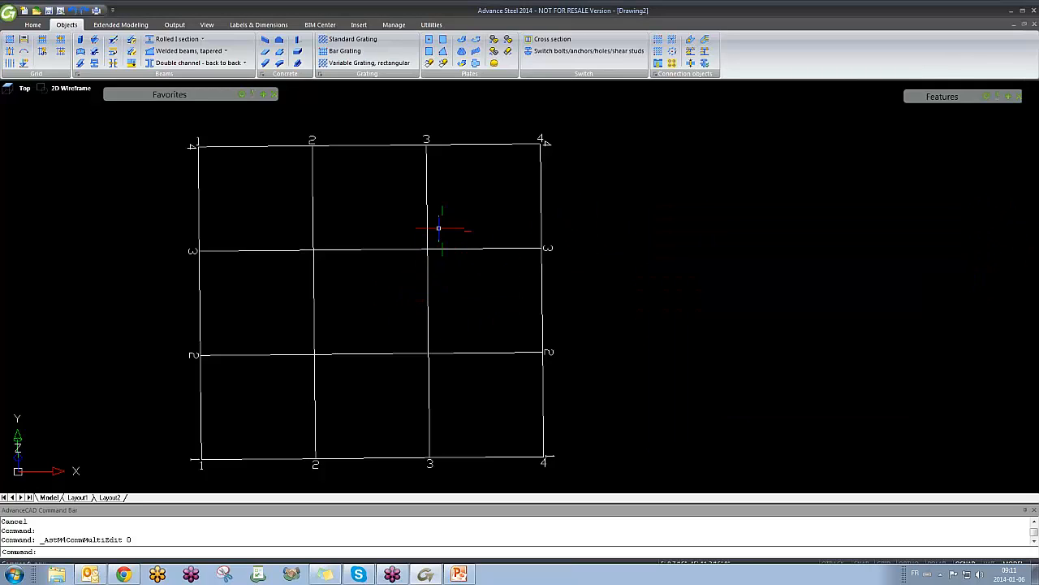
Step: Set the balloon frame of the grid axes parallel to Y to Edging
left_click(425, 221)
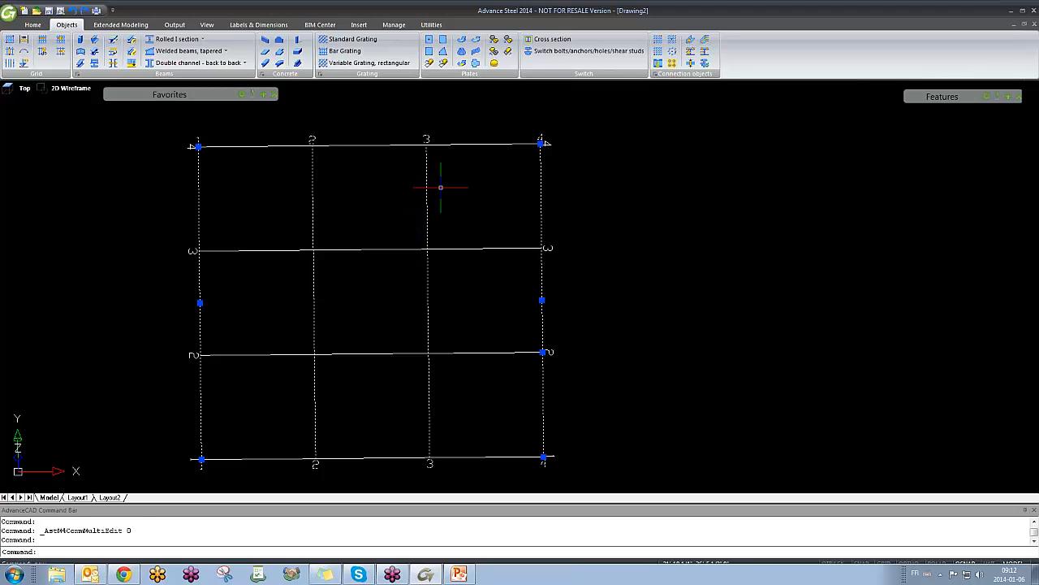
middle_click_drag(597, 340, 587, 314, "shift")
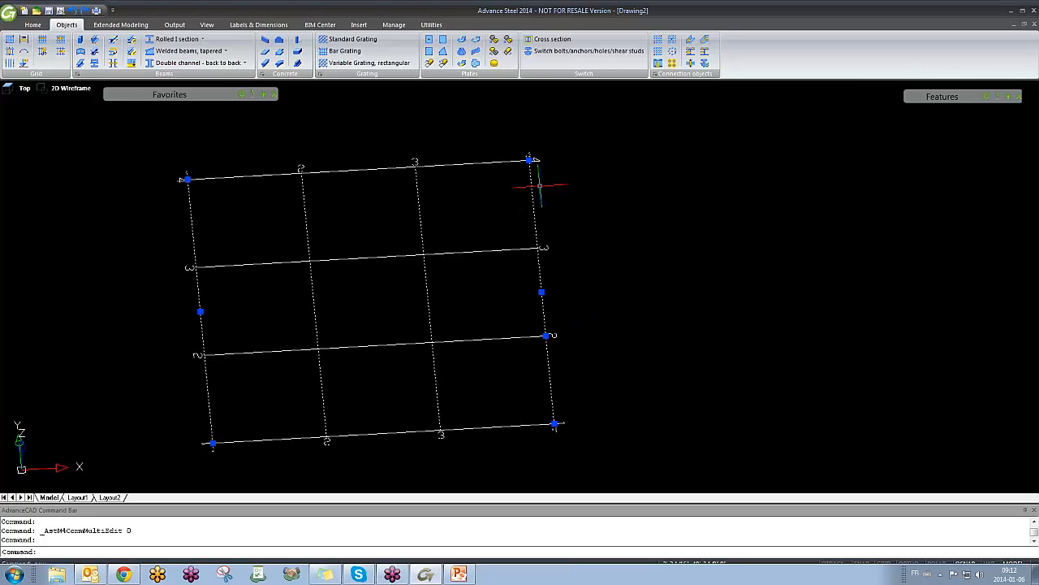
middle_click_drag(528, 354, 528, 380, "shift")
key("Escape")
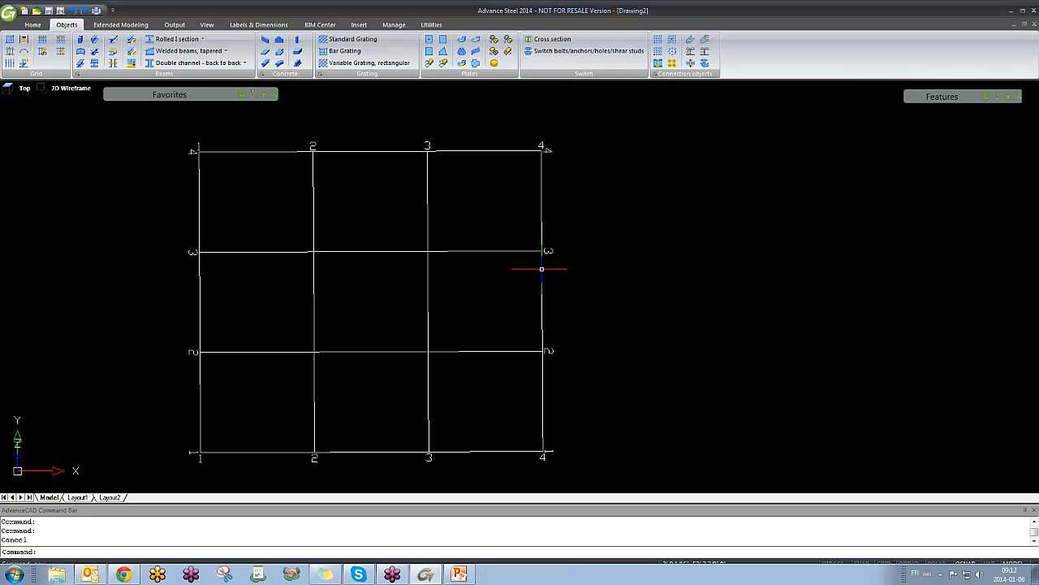
double_click(542, 269)
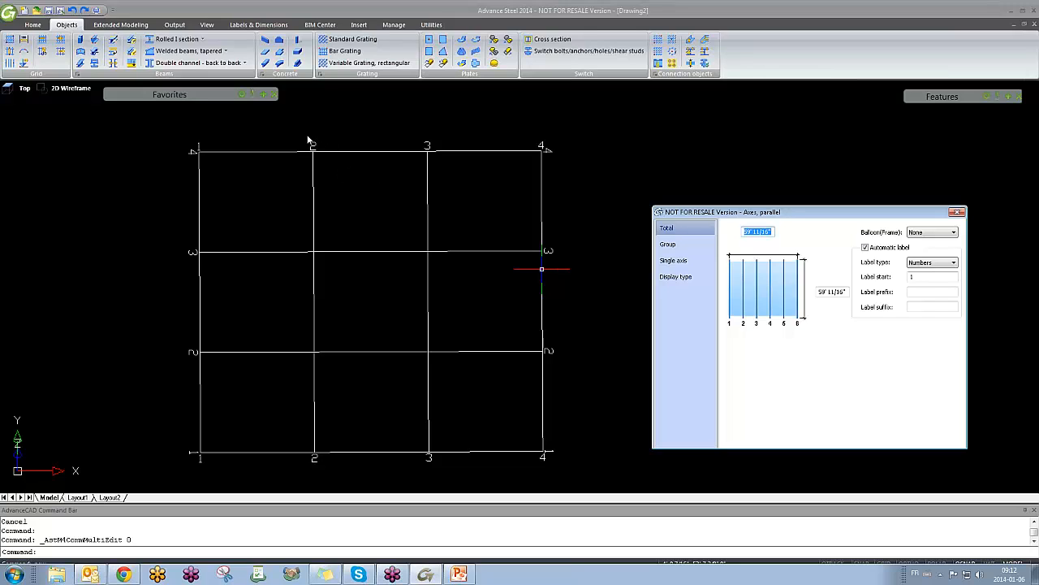
left_click(930, 233)
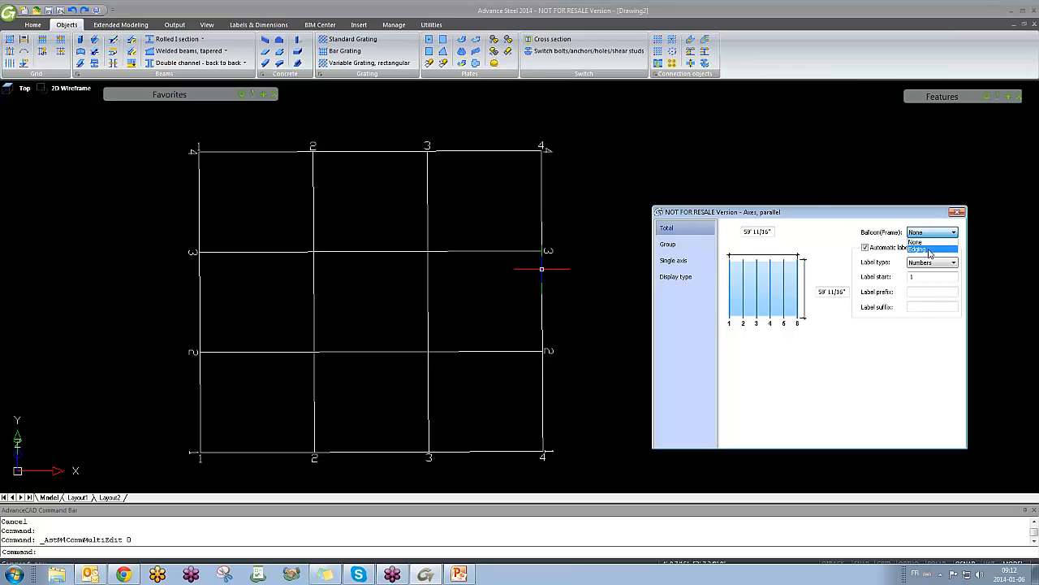
left_click(930, 249)
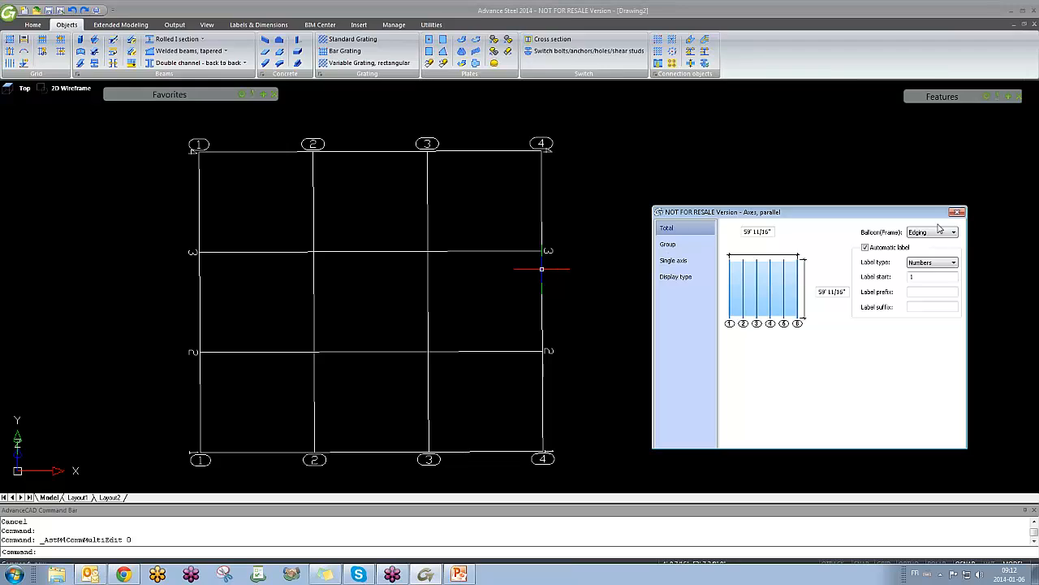
Step: Examine the framed labels of the axes parallel to Y up close in a tilted 3D view
left_click_drag(859, 216, 828, 169)
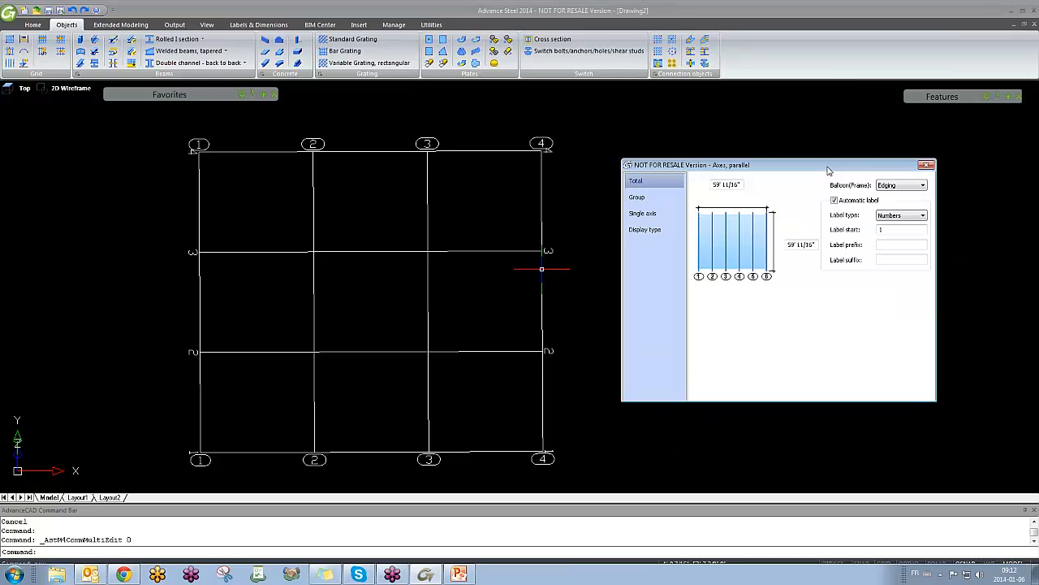
middle_click_drag(485, 275, 411, 240)
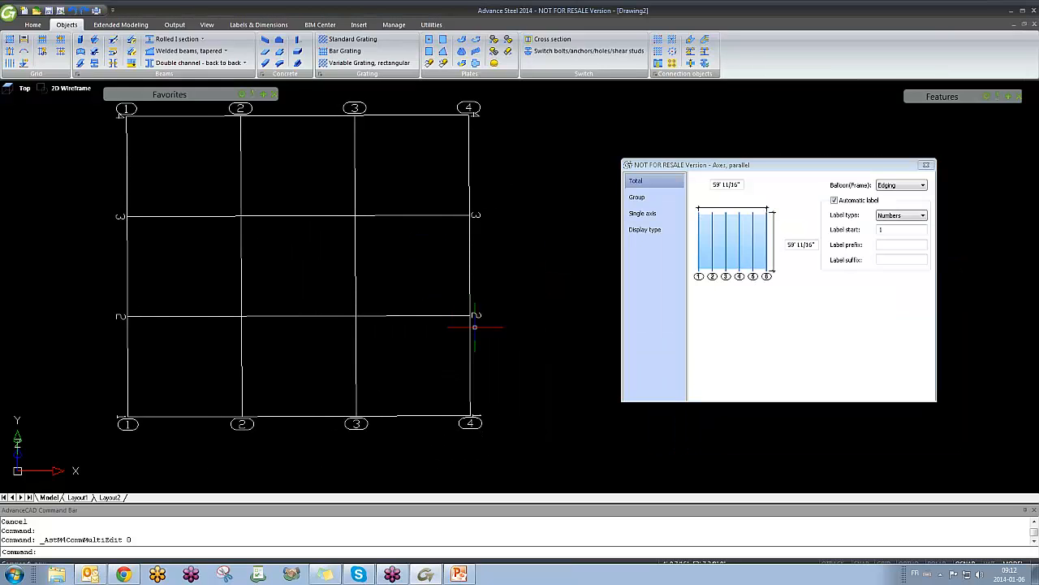
middle_click_drag(512, 383, 439, 335, "shift")
scroll(546, 268, "up", 6)
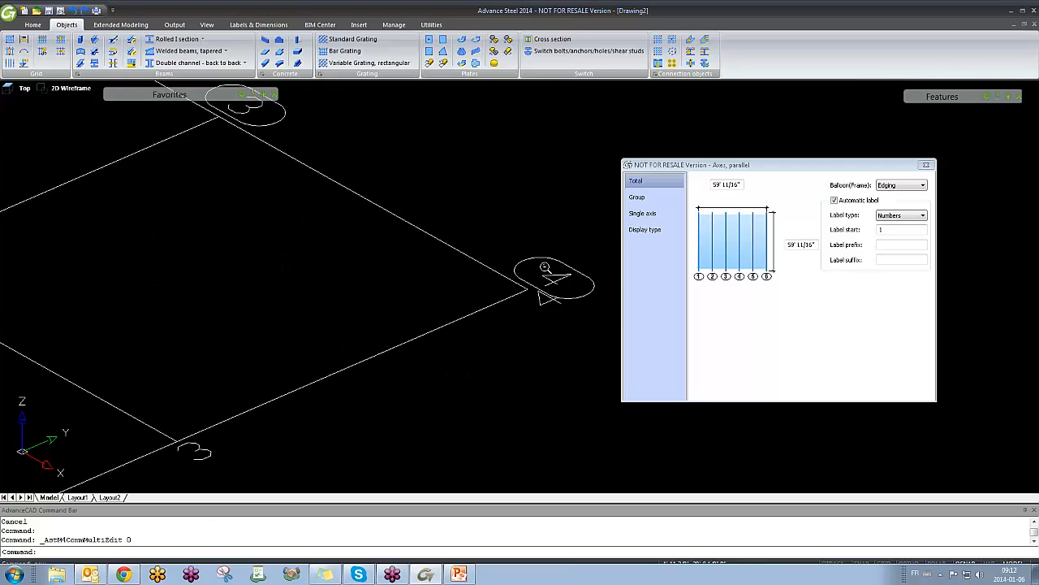
scroll(420, 302, "down", 3)
scroll(420, 302, "down", 5)
scroll(467, 357, "up", 5)
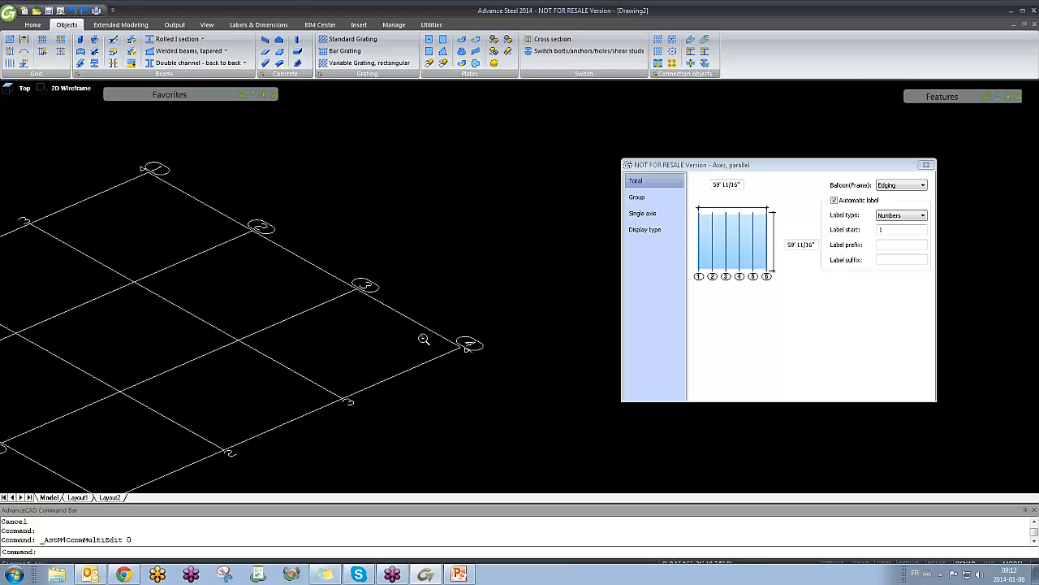
Step: Compare the axis labels without frames by setting the balloon frame to None, and restore Edging
left_click(902, 186)
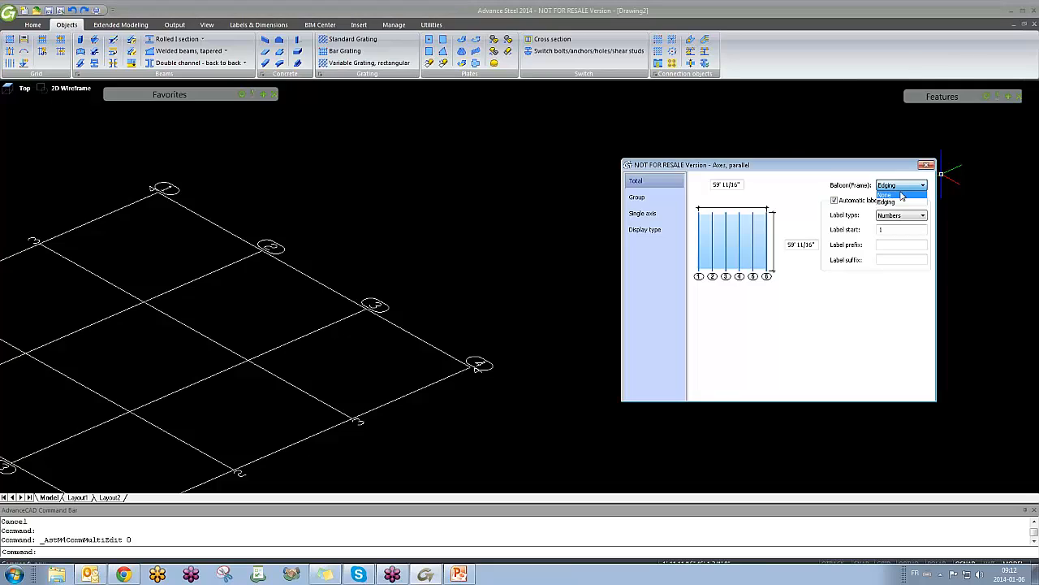
left_click(900, 196)
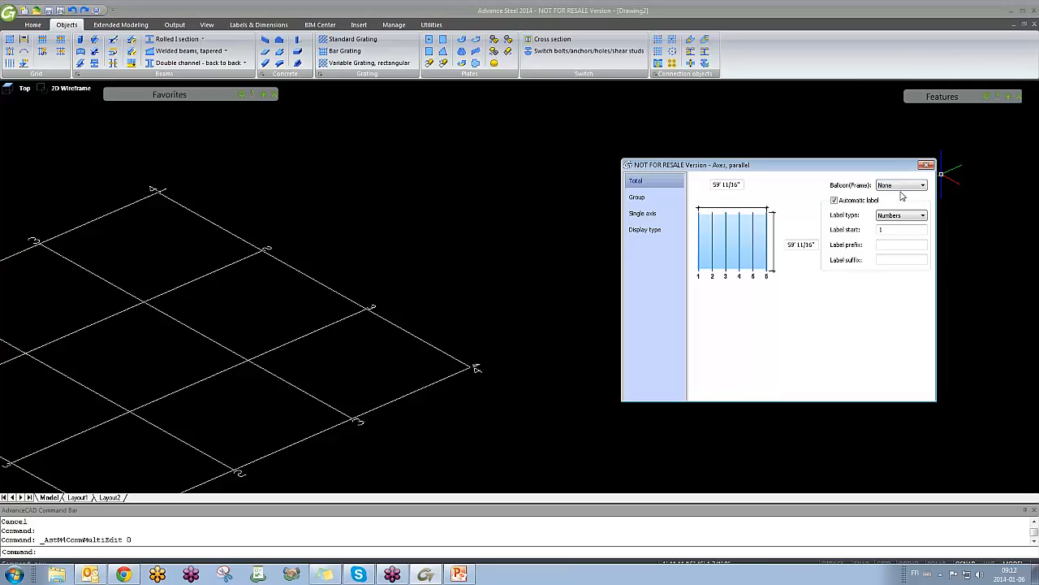
left_click(903, 186)
left_click(901, 203)
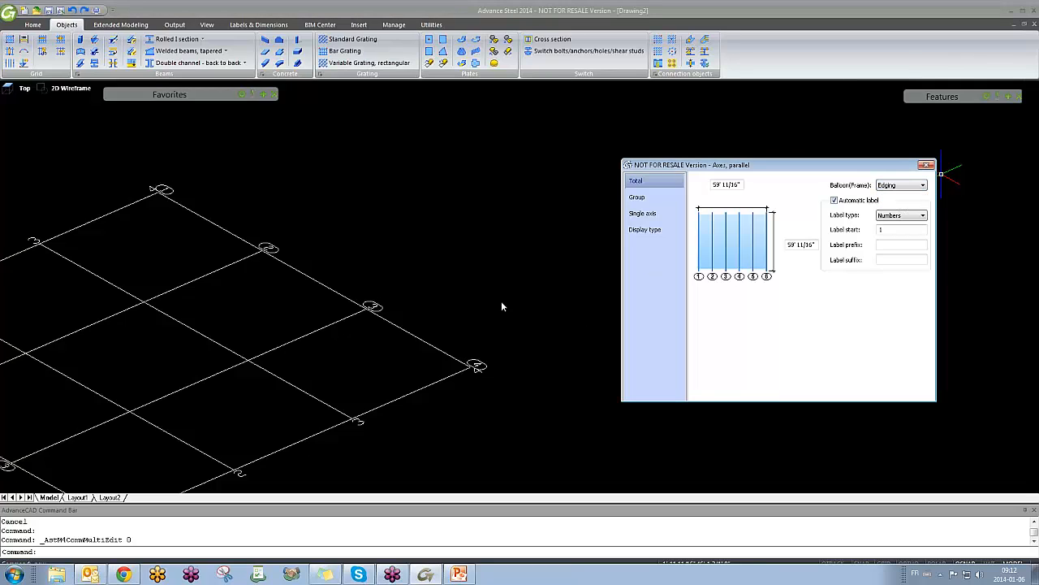
Step: Examine the total width and length values of the axis group with the whole grid in view, and close its properties
middle_click_drag(487, 282, 516, 270)
mouse_move(408, 278)
middle_mouse_down()
mouse_move(449, 264)
mouse_move(348, 297)
mouse_move(378, 344)
mouse_move(401, 355)
middle_mouse_up()
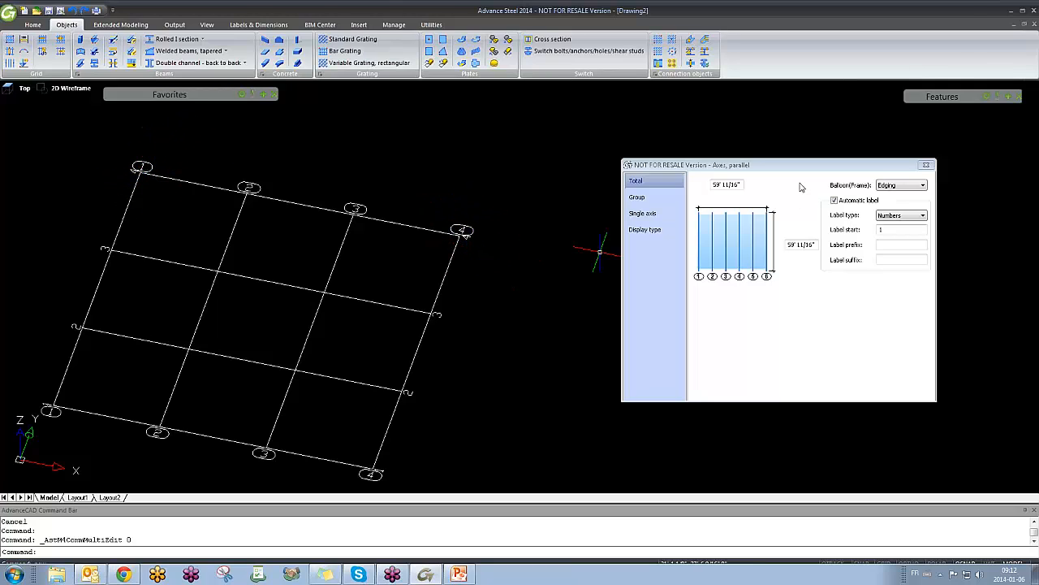
left_click_drag(743, 184, 714, 186)
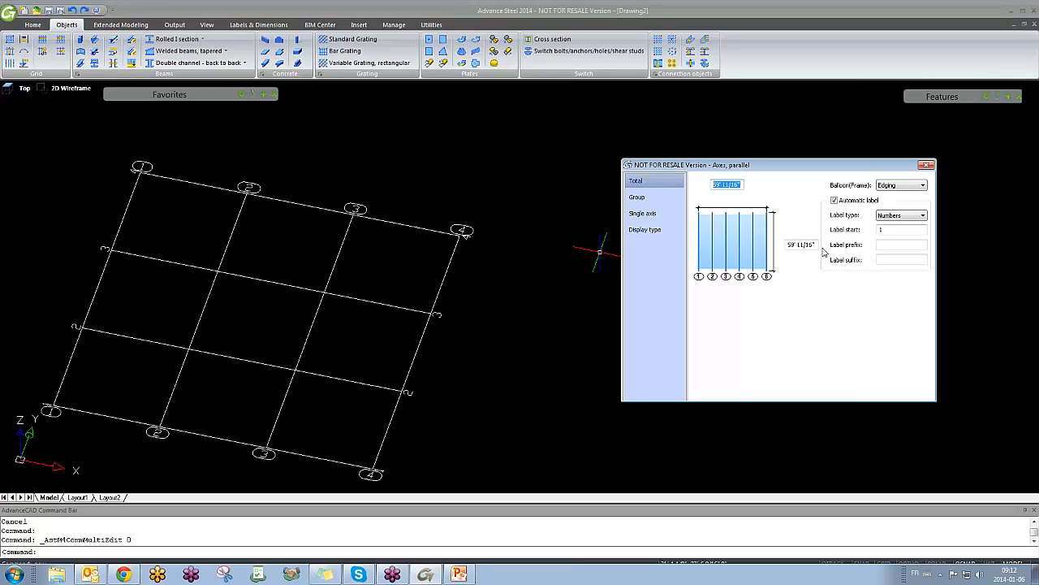
left_click_drag(817, 245, 763, 245)
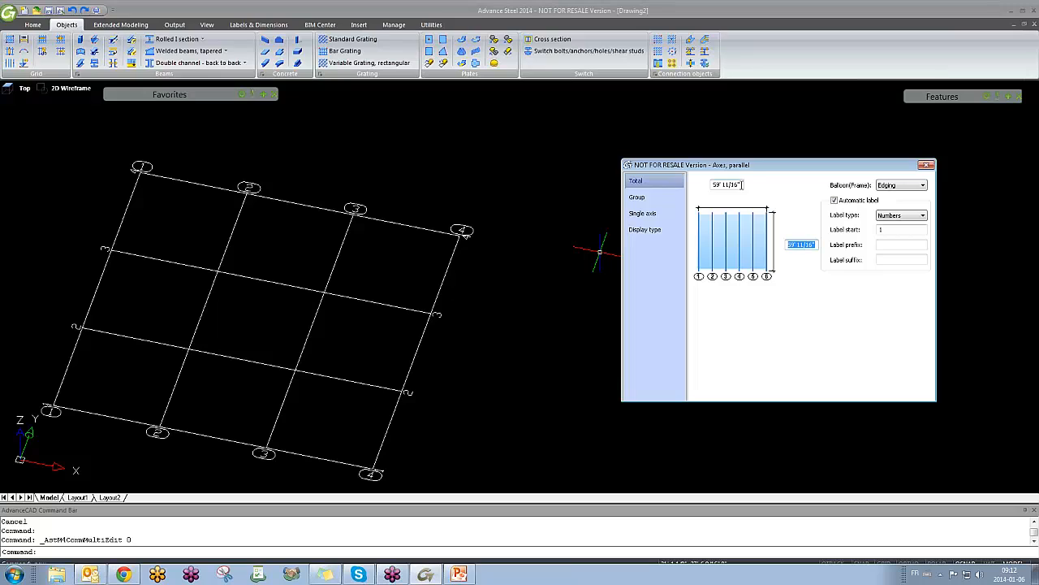
left_click_drag(741, 184, 713, 184)
left_click_drag(818, 244, 760, 247)
left_click(925, 164)
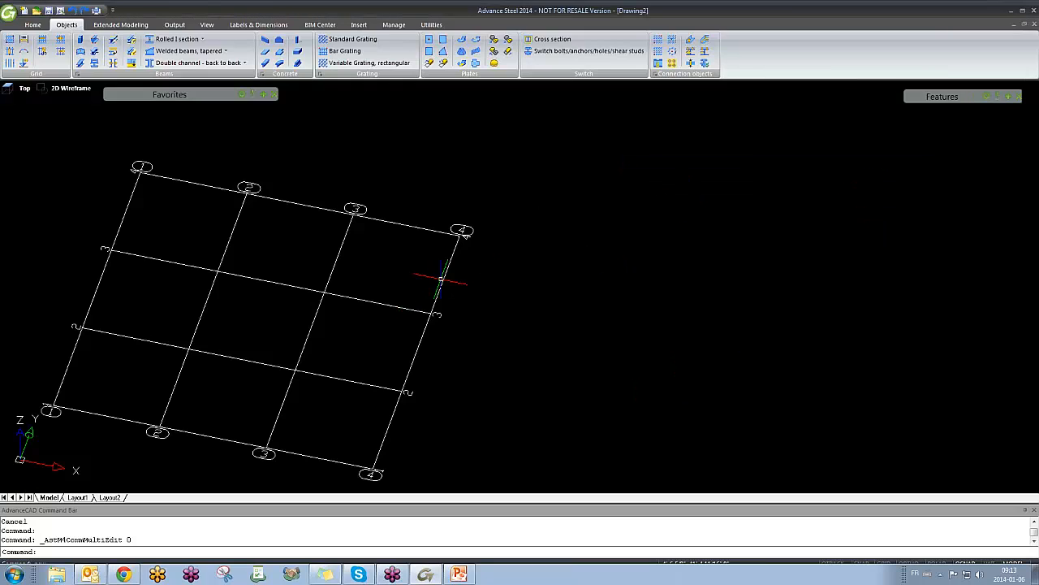
Step: Check which axes belong to the group parallel to Y by selecting it, and clear the selection
double_click(440, 278)
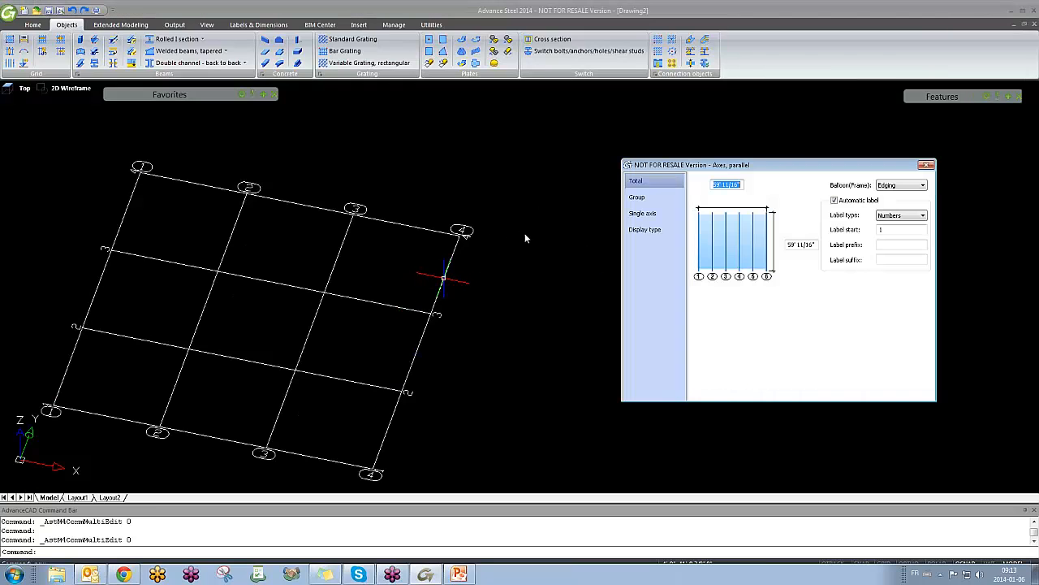
key("Escape")
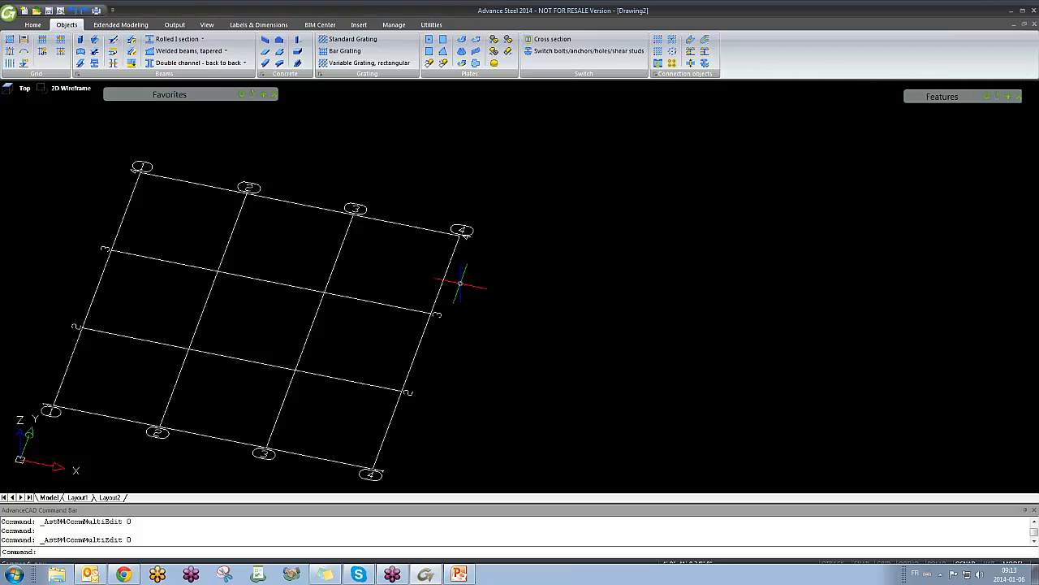
left_click(460, 284)
left_click(435, 276)
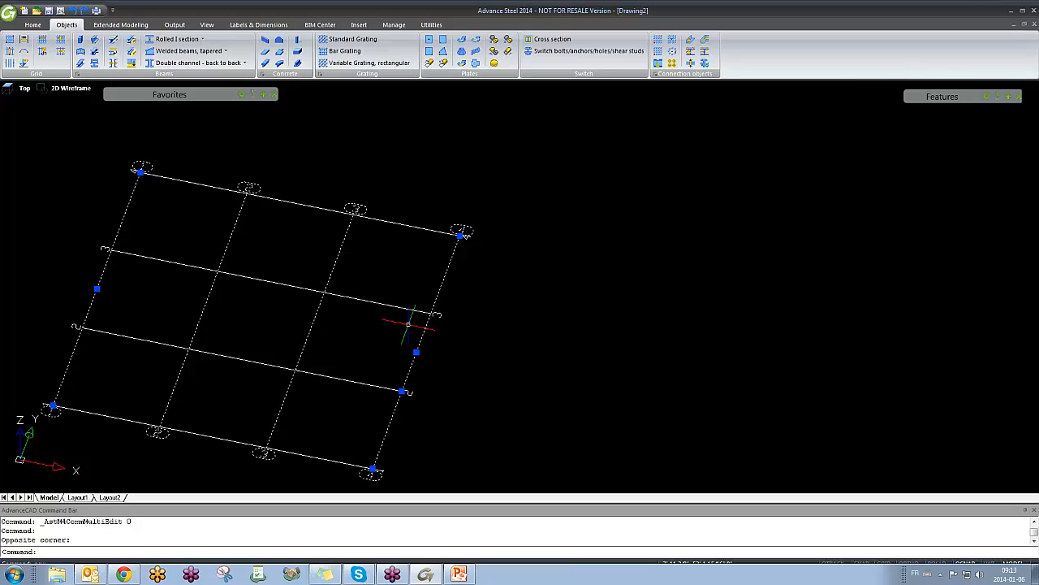
key("Escape")
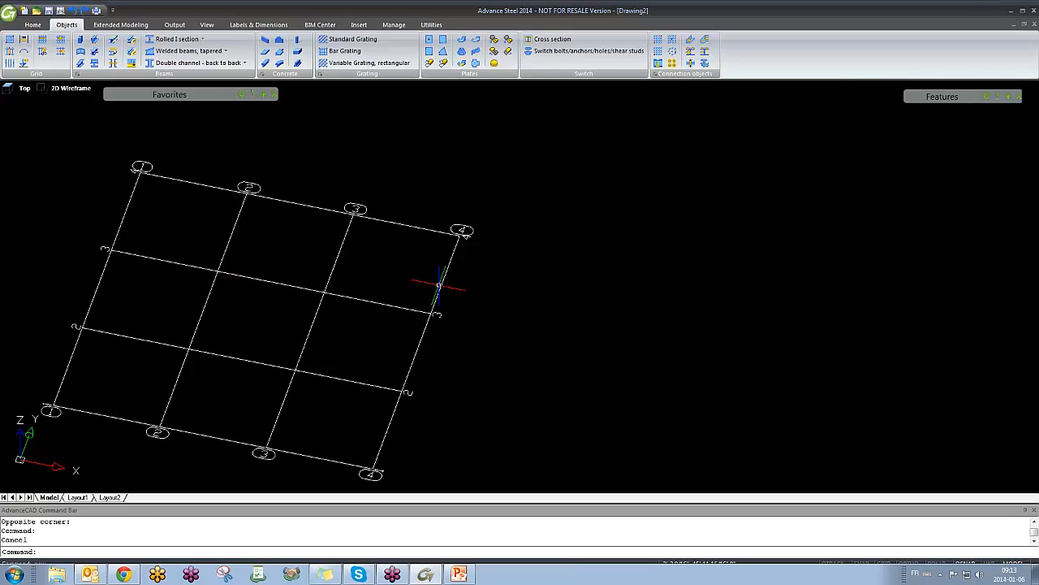
Step: Change the automatic label type of the axes parallel to Y to Capital letters
double_click(442, 282)
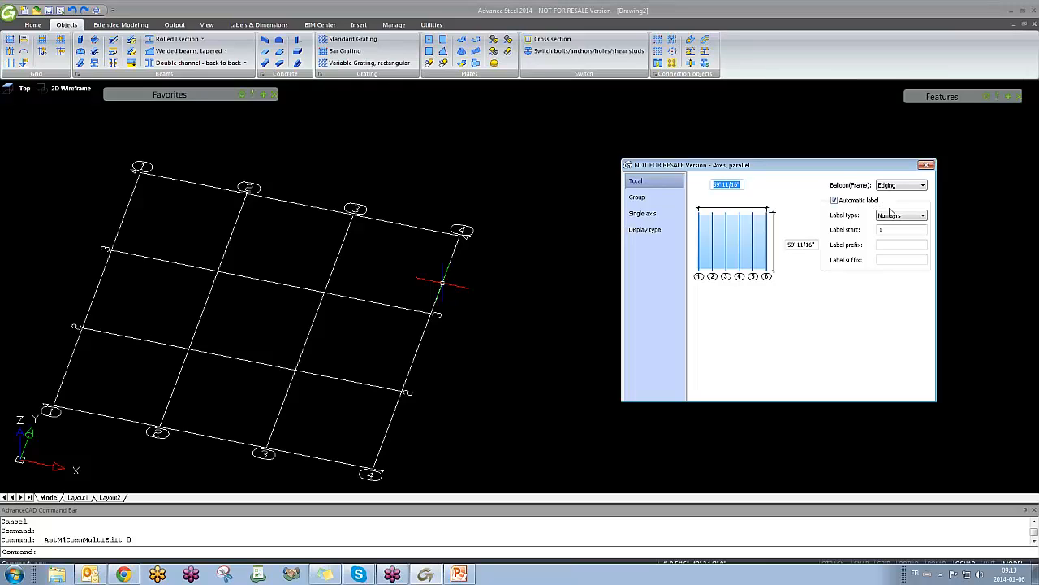
middle_click_drag(319, 211, 394, 207)
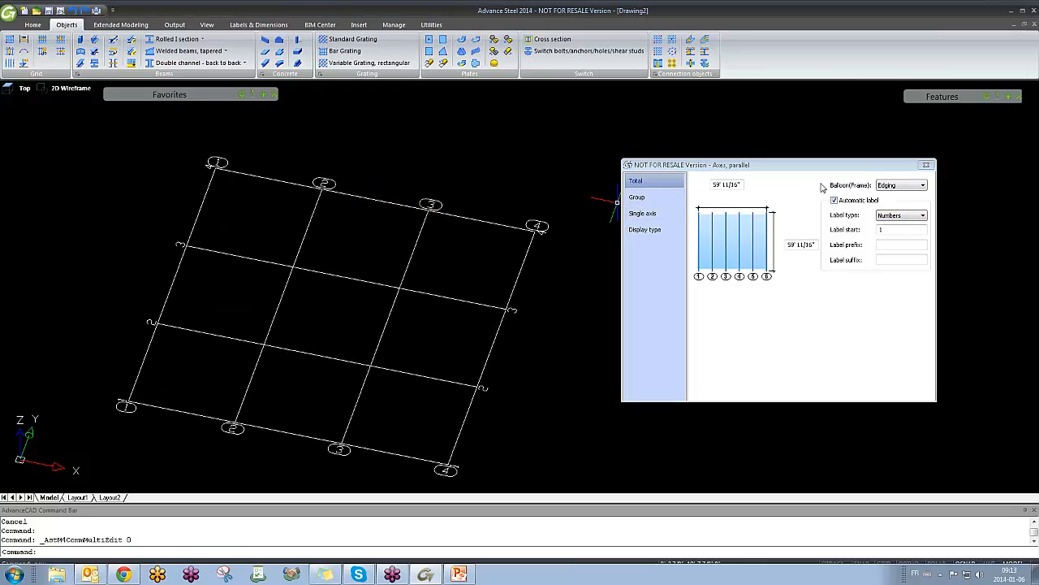
left_click(901, 216)
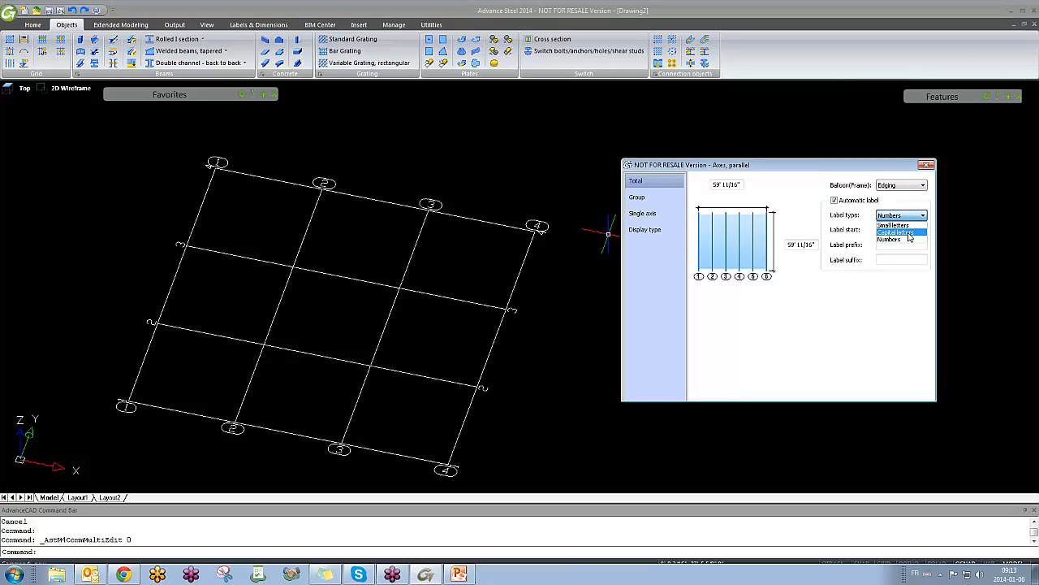
left_click(908, 233)
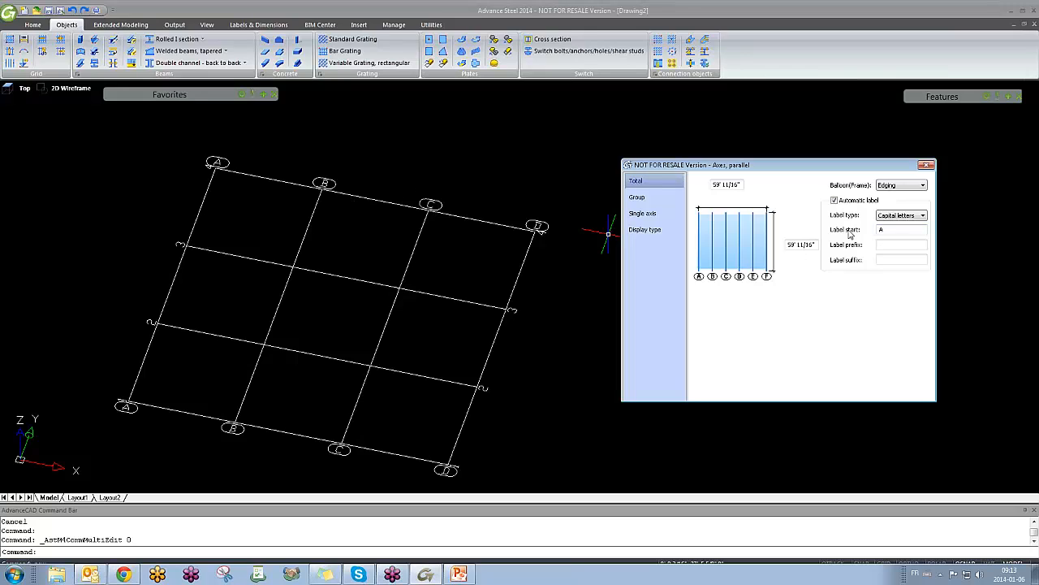
Step: Set the starting label of the axes parallel to Y to C, leaving the prefix empty, and check the relabelled grid
left_click_drag(894, 232, 845, 235)
left_click(889, 245)
left_click_drag(802, 172, 702, 167)
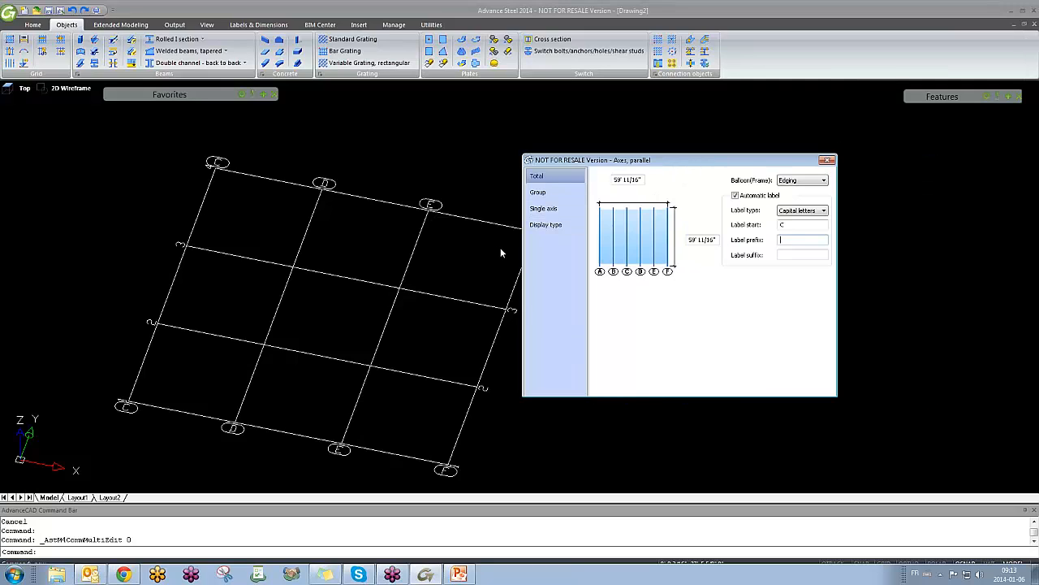
left_click(463, 244)
left_click(437, 258)
middle_click_drag(443, 266, 385, 238)
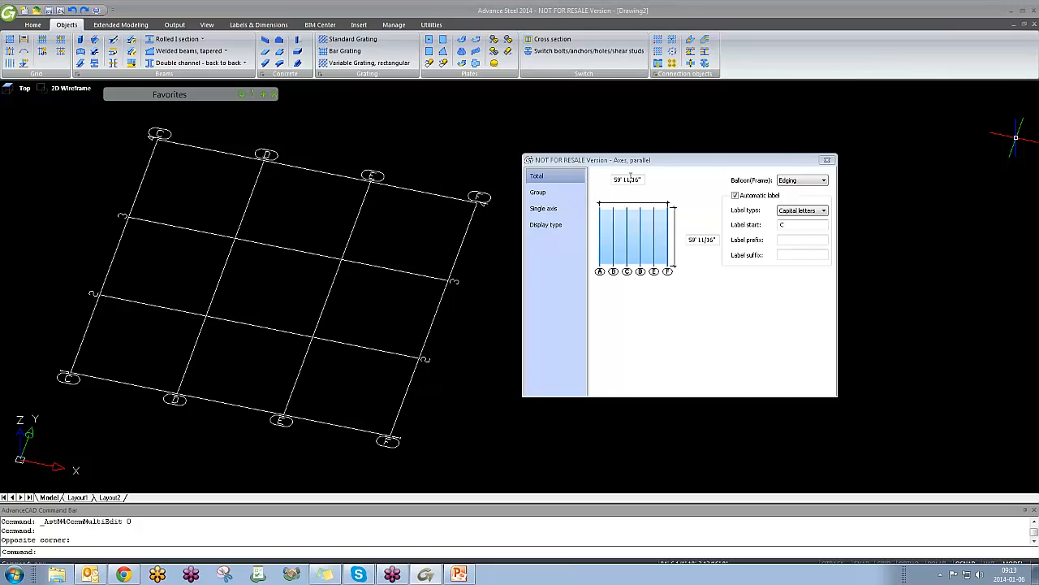
Step: Turn off the balloon frames of the lettered axes with None and turn them back on with Edging
left_click(794, 183)
left_click(791, 190)
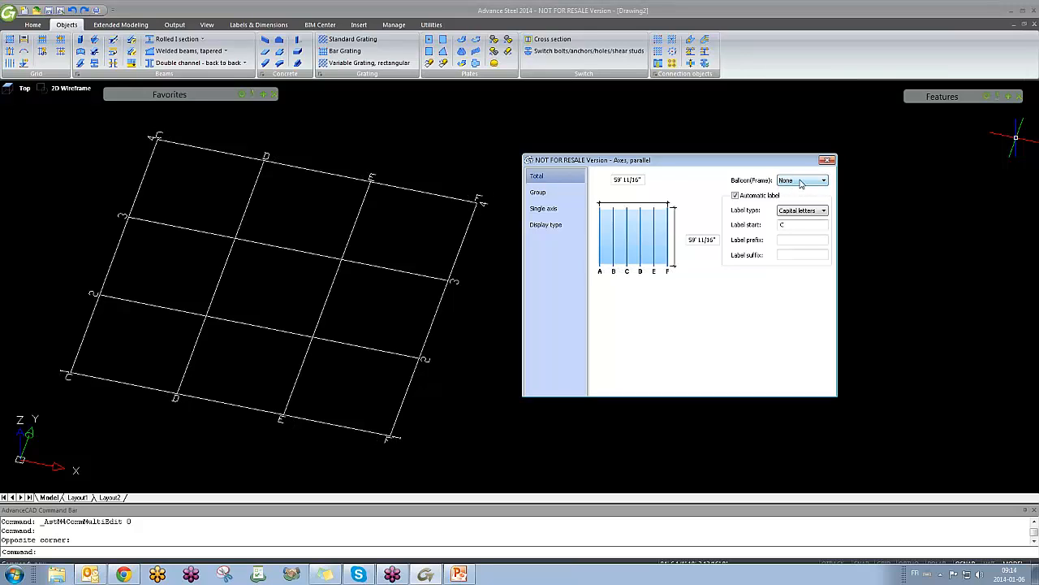
left_click(800, 182)
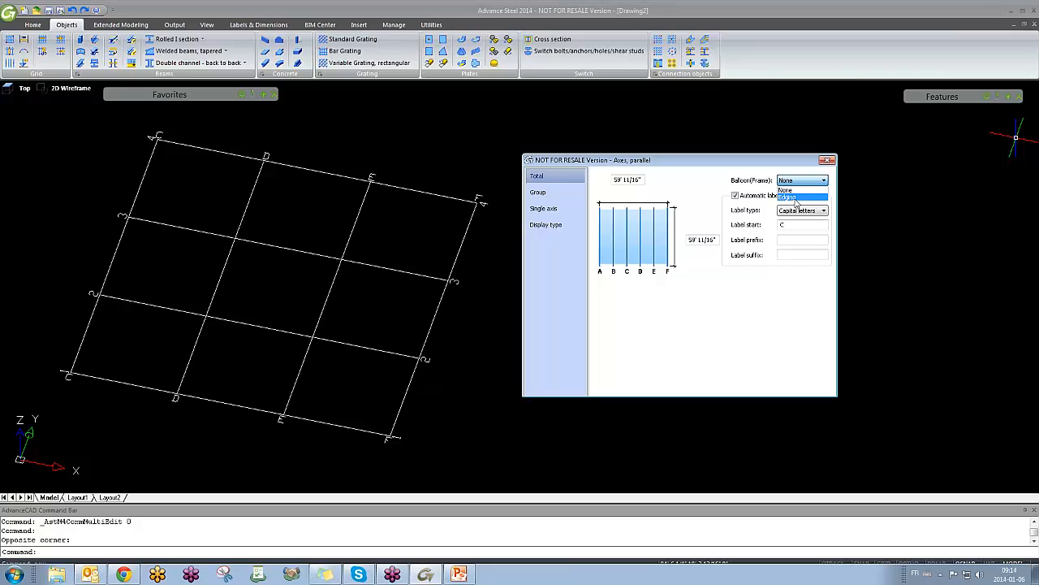
left_click(798, 198)
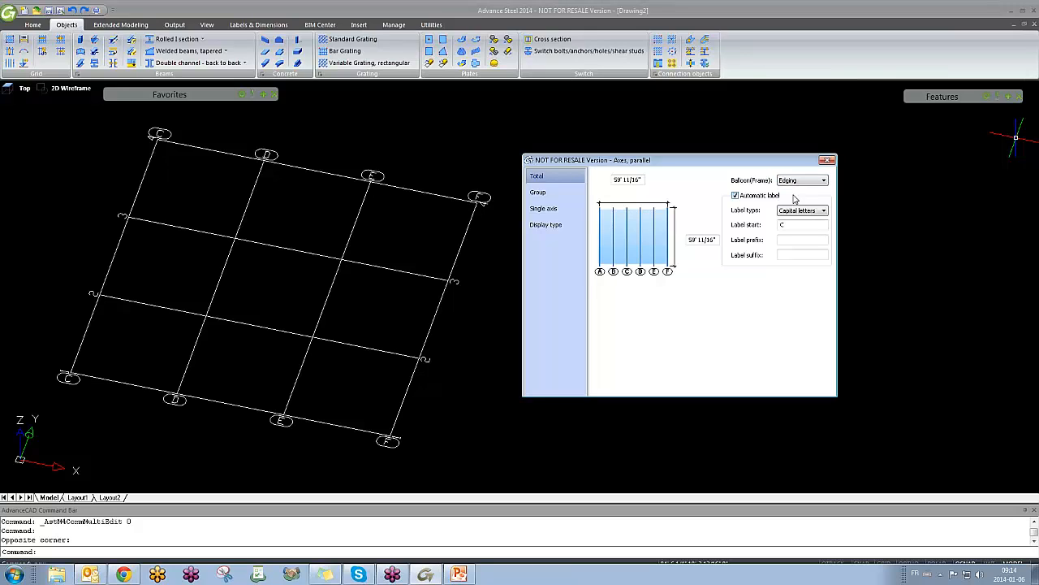
Step: View the whole lettered grid nearly in plan and close the axis properties
left_click_drag(754, 161, 322, 138)
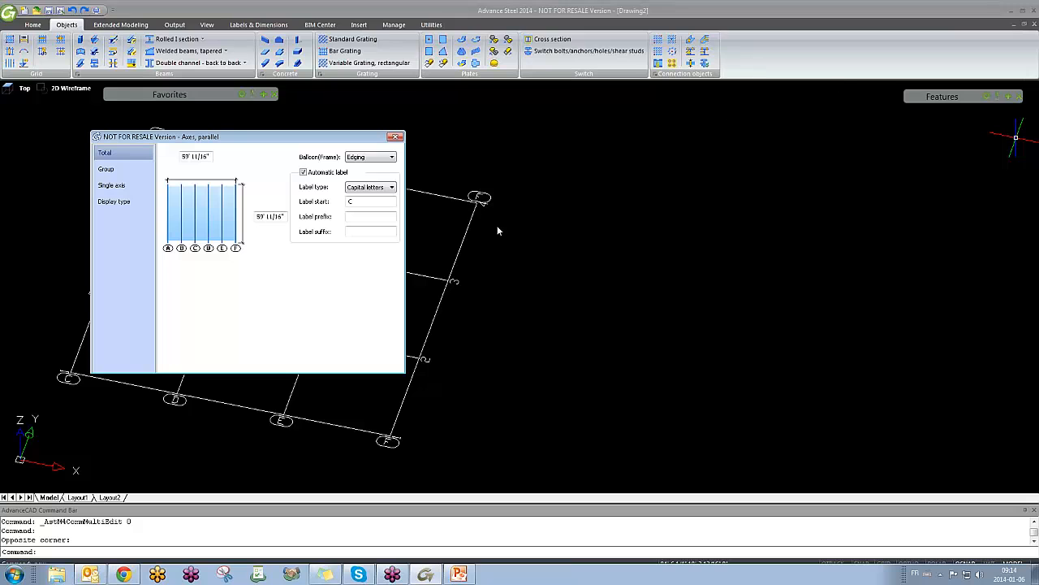
middle_click_drag(524, 309, 844, 311)
mouse_move(719, 362)
middle_mouse_down("shift")
mouse_move(735, 386)
mouse_move(733, 436)
middle_mouse_up("shift")
left_click(395, 136)
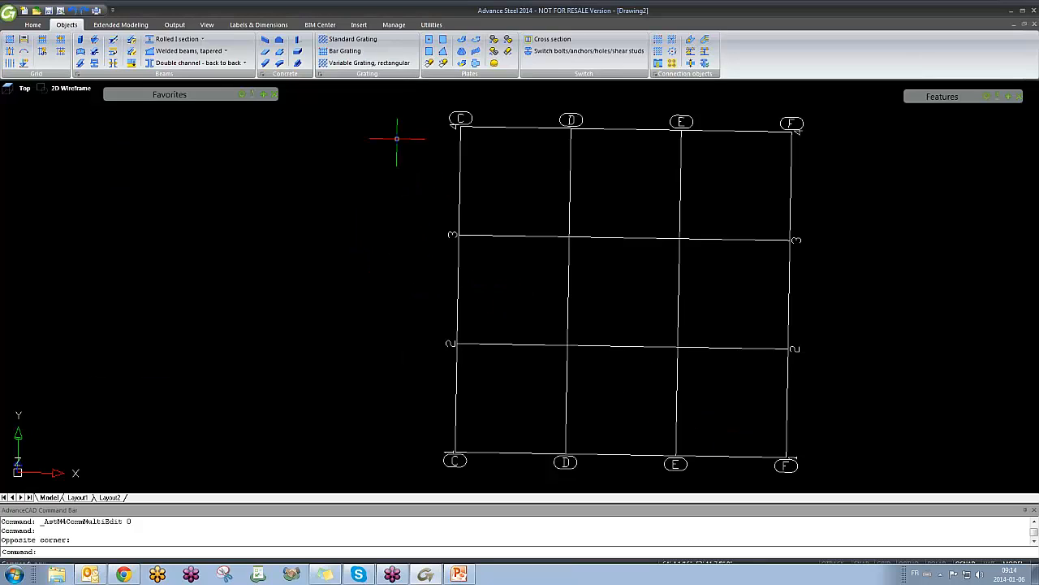
Step: Open the properties of the lettered axis group parallel to Y
double_click(460, 181)
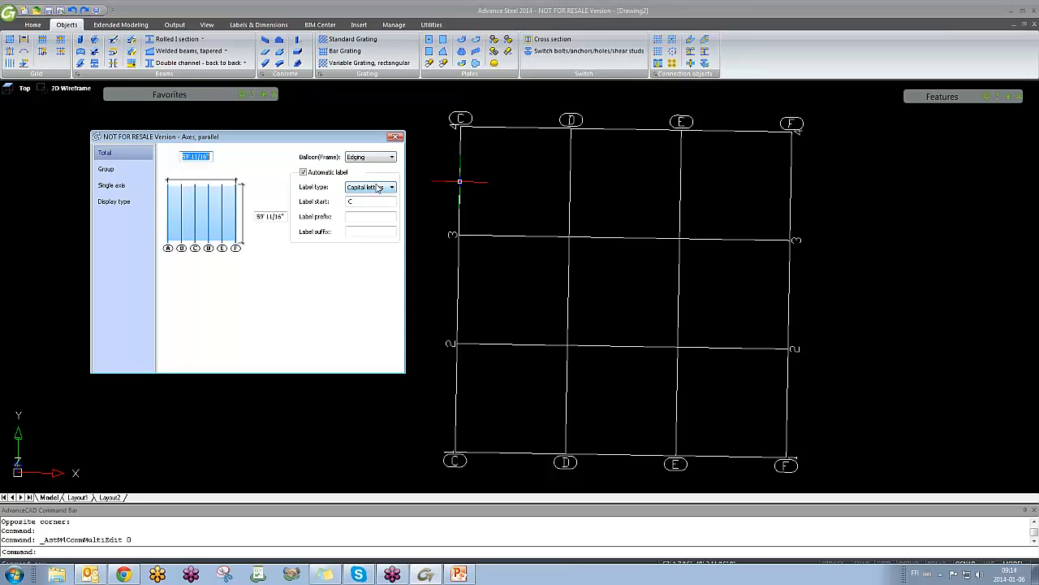
left_click(884, 58)
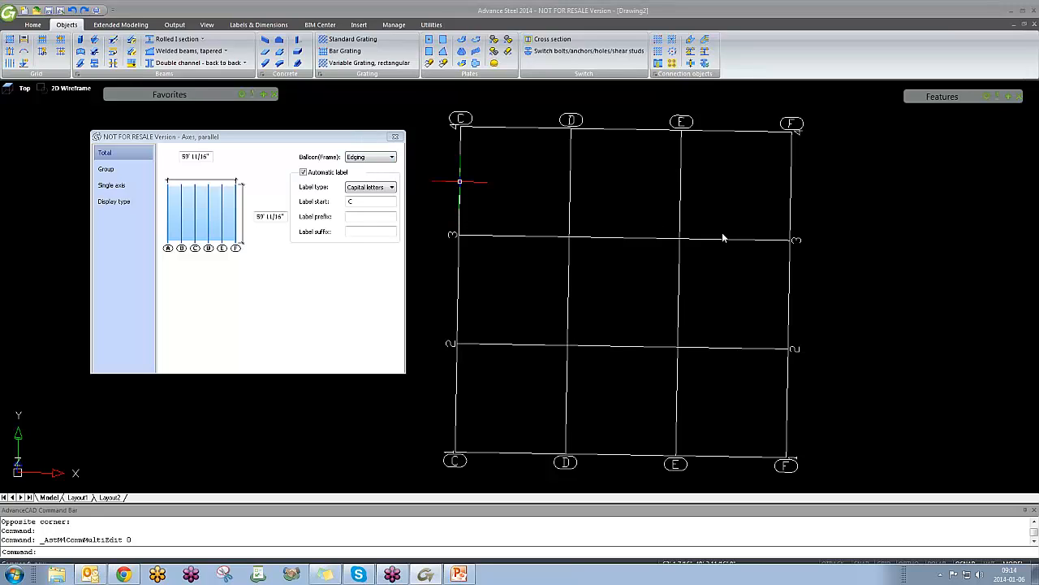
left_click(663, 261)
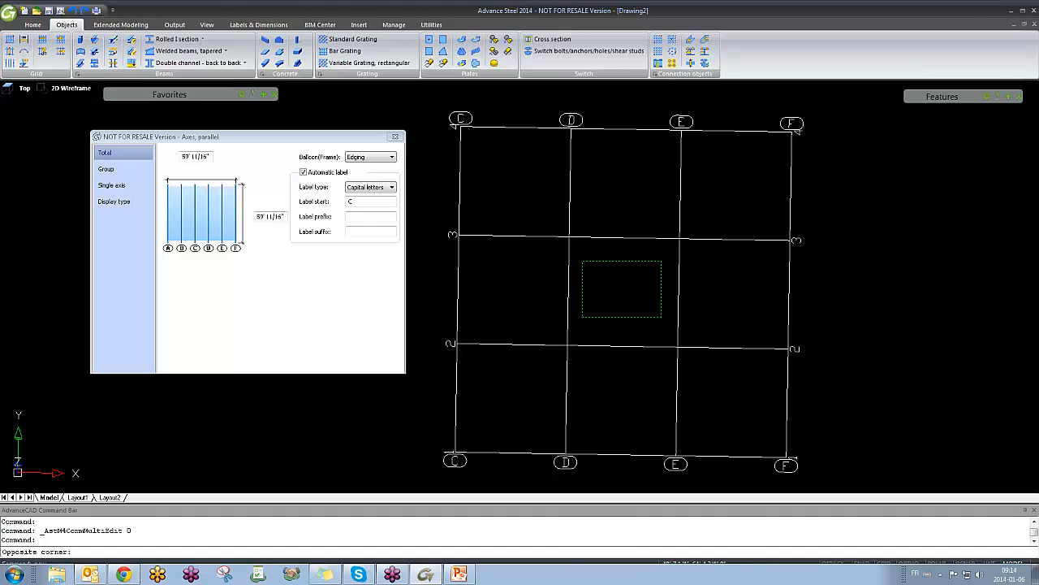
left_click(554, 345)
Step: Set the balloon frame of the lettered axes to None and restore it to Edging
left_click(380, 157)
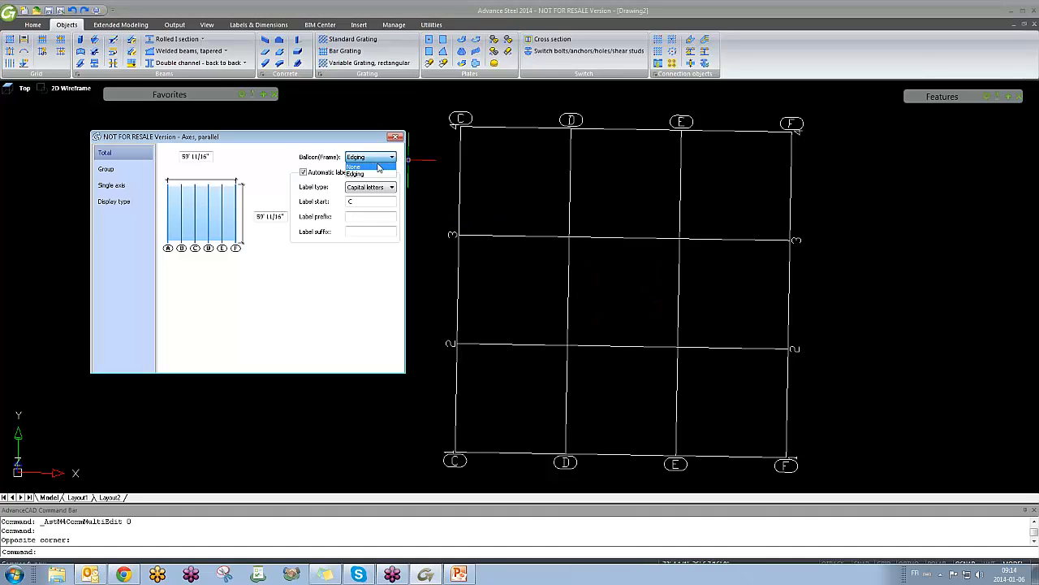
left_click(377, 167)
left_click(380, 158)
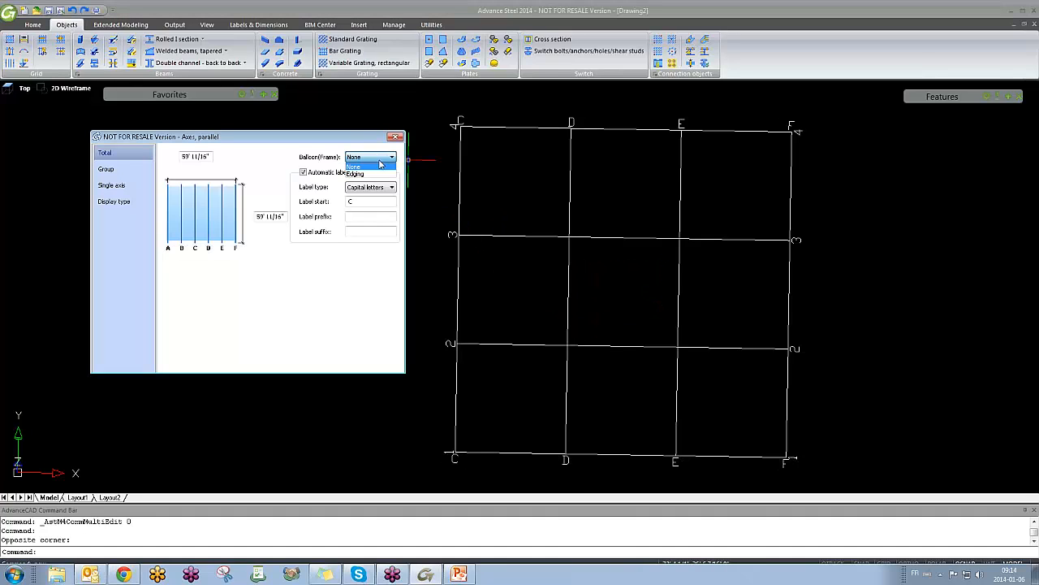
left_click(384, 173)
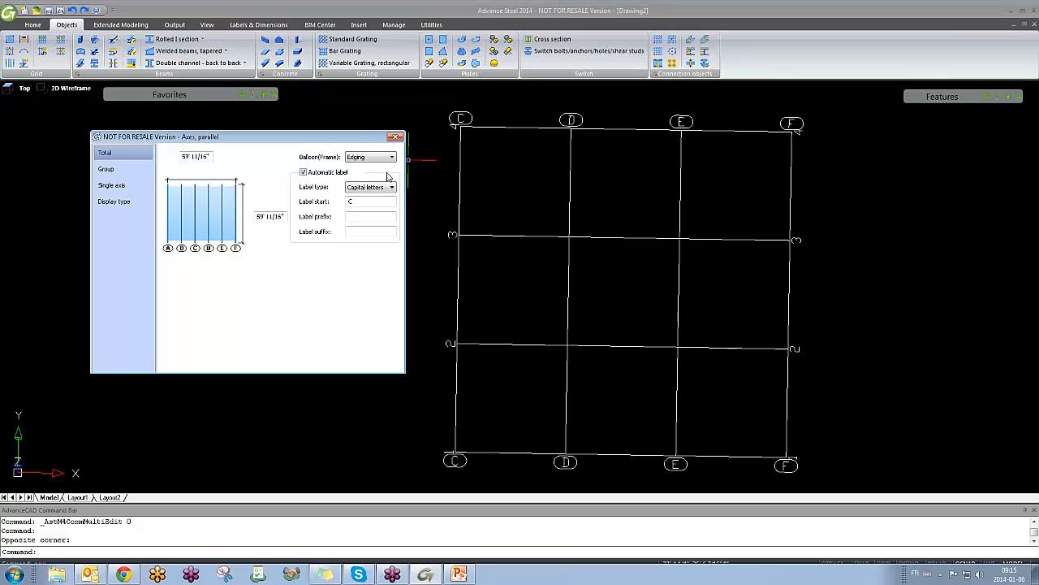
left_click(661, 276)
left_click(562, 344)
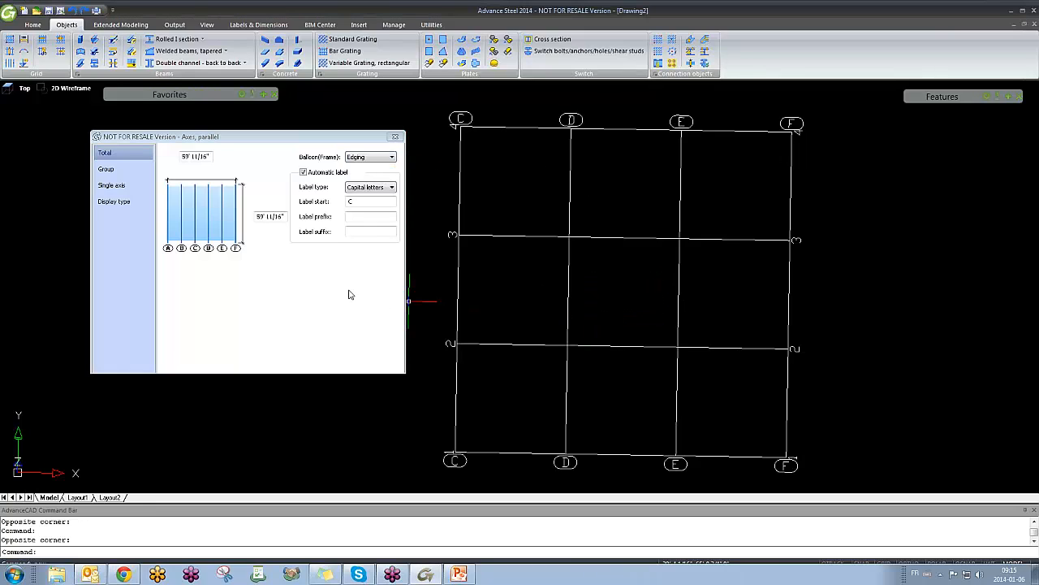
Step: Set the number of axes in group 1 of the lettered axes to 5
left_click(117, 169)
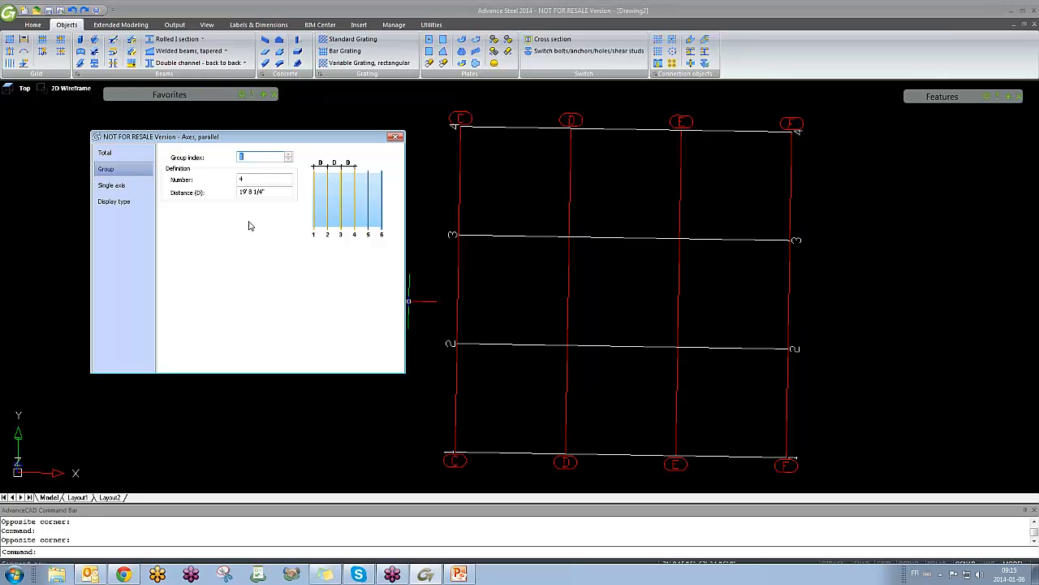
double_click(249, 158)
key("Tab")
type("5")
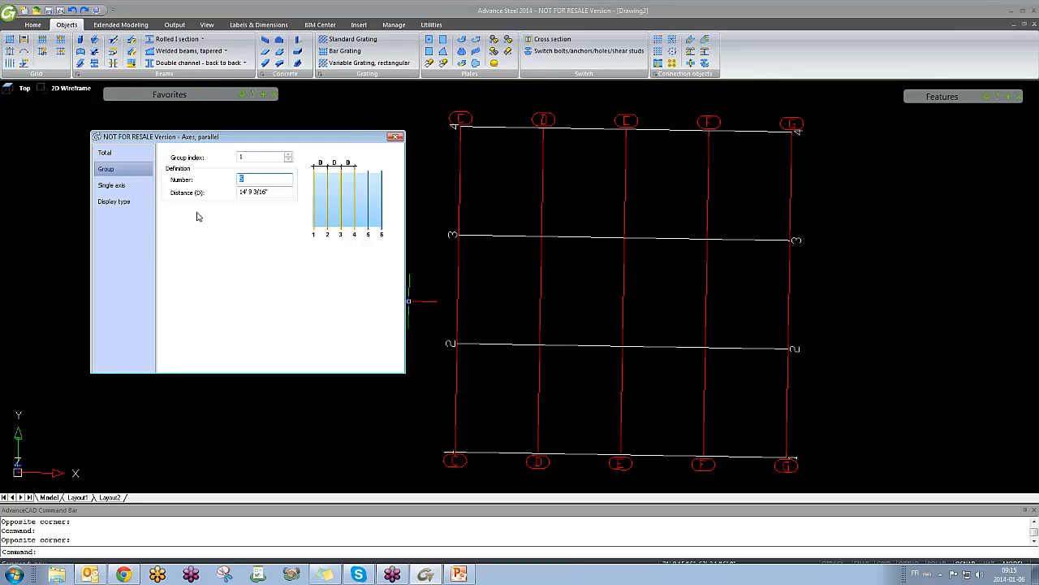
Step: Add a secondary axis on side 1 of single axis C, inspect it up close, and remove it again
left_click(121, 190)
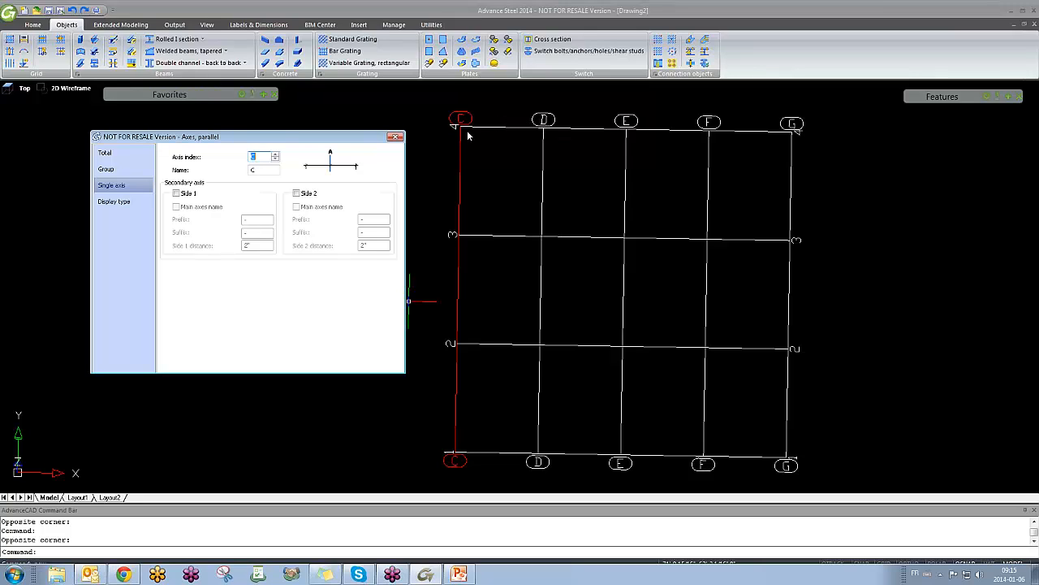
left_click(176, 194)
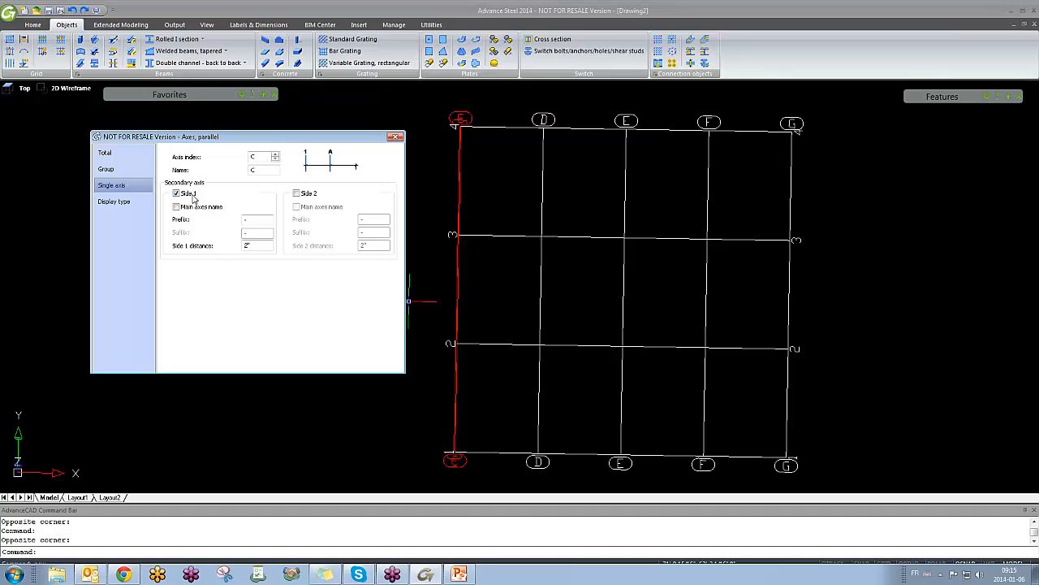
scroll(458, 122, "up", 6)
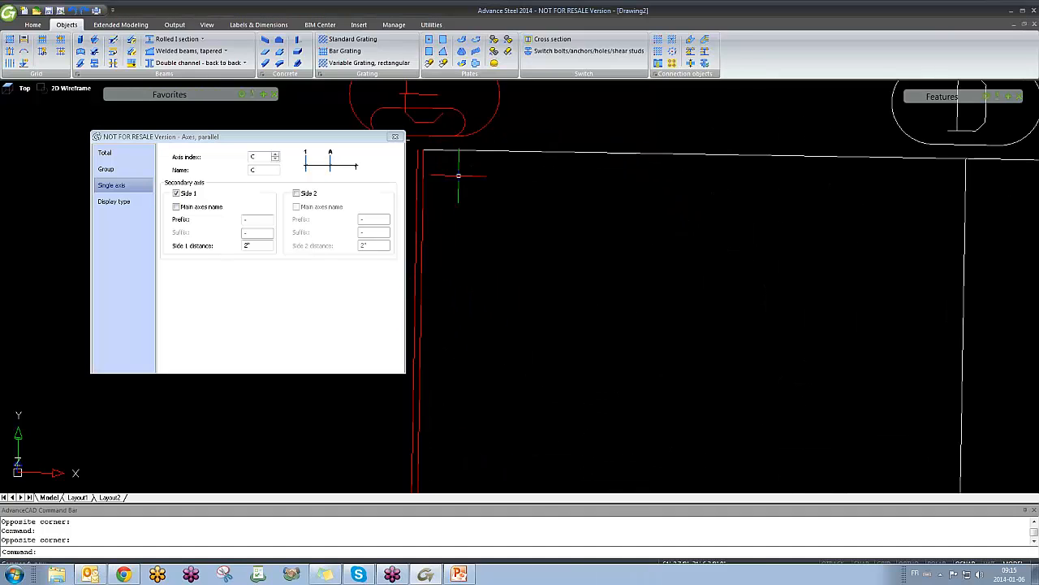
scroll(551, 170, "down", 3)
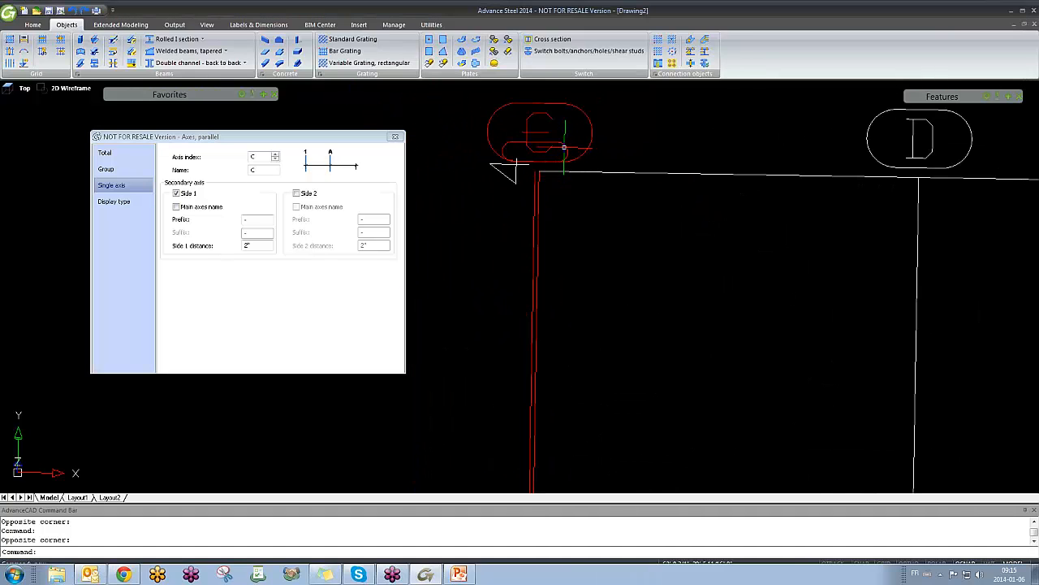
left_click(537, 168)
scroll(541, 171, "up", 4)
scroll(540, 170, "down", 5)
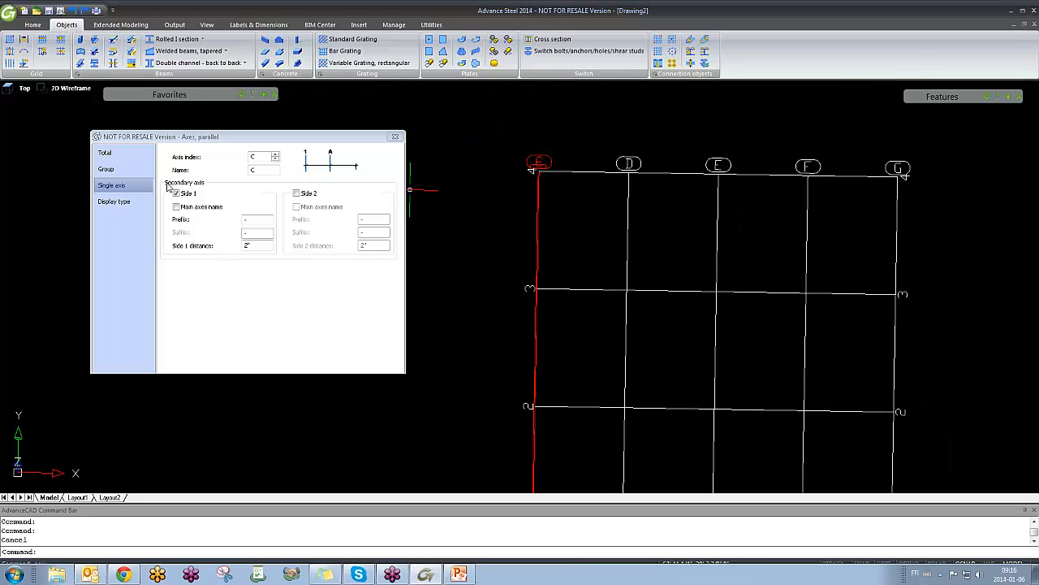
left_click(197, 192)
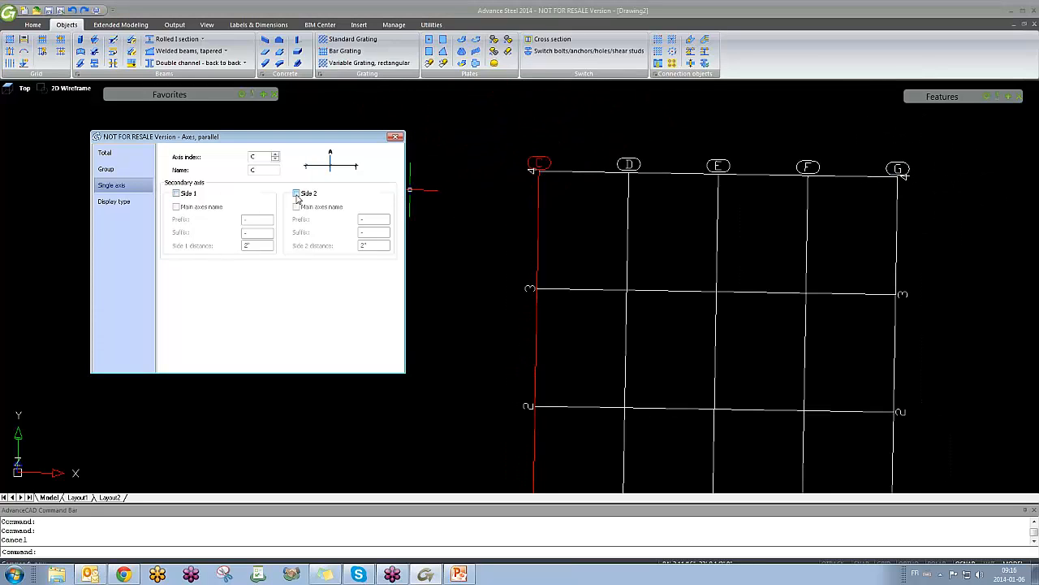
Step: Add a secondary axis on side 2 of axis C with the prefix C.1
left_click(296, 194)
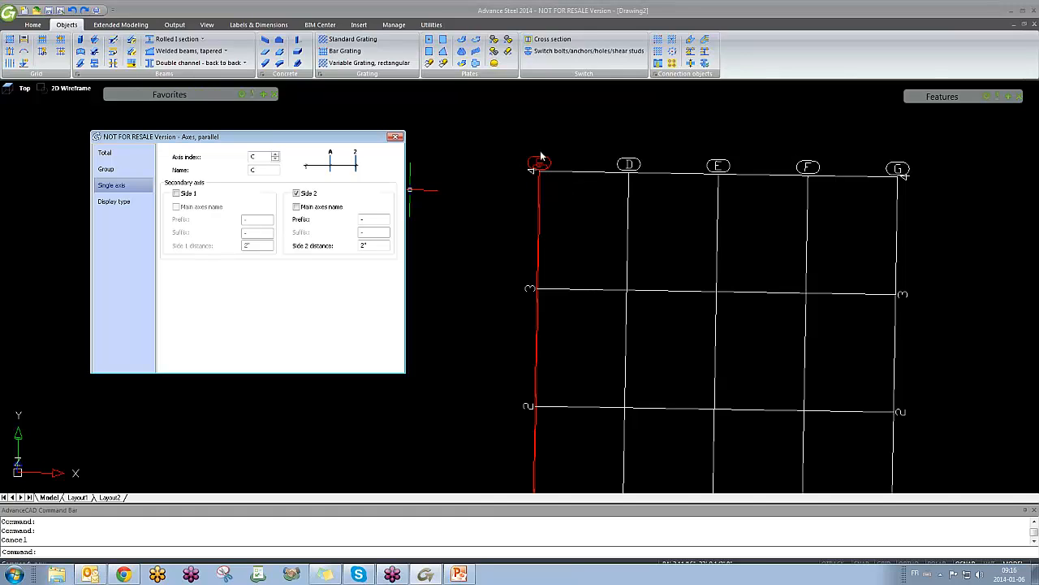
left_click(297, 194)
left_click(295, 193)
type("C.1")
Step: Try side 2 distances of 2' and 4' for the secondary axis C.1, settle on 5', and inspect its label
double_click(363, 245)
type("2")
key("Return")
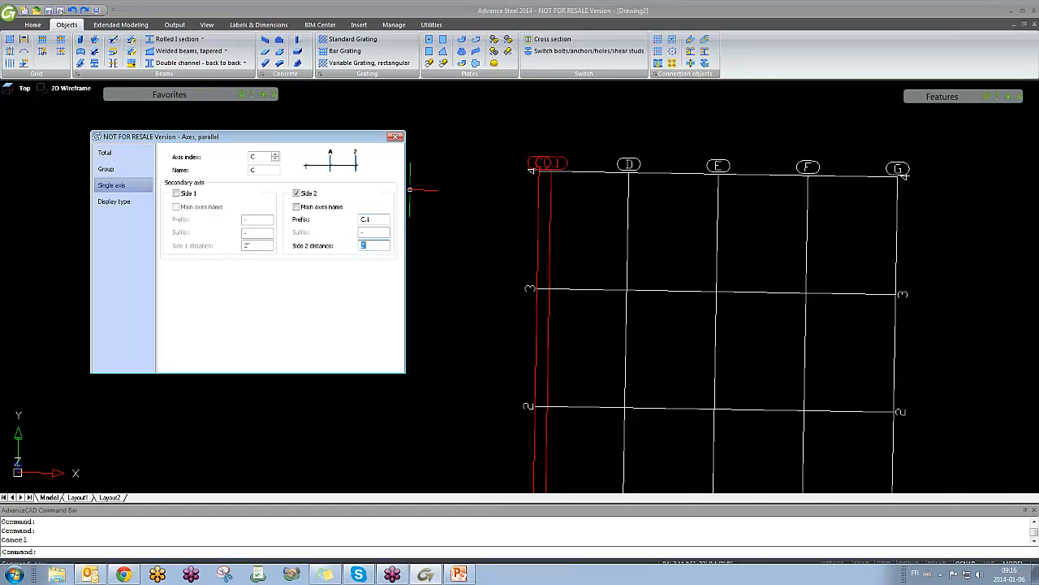
type("4'")
key("Return")
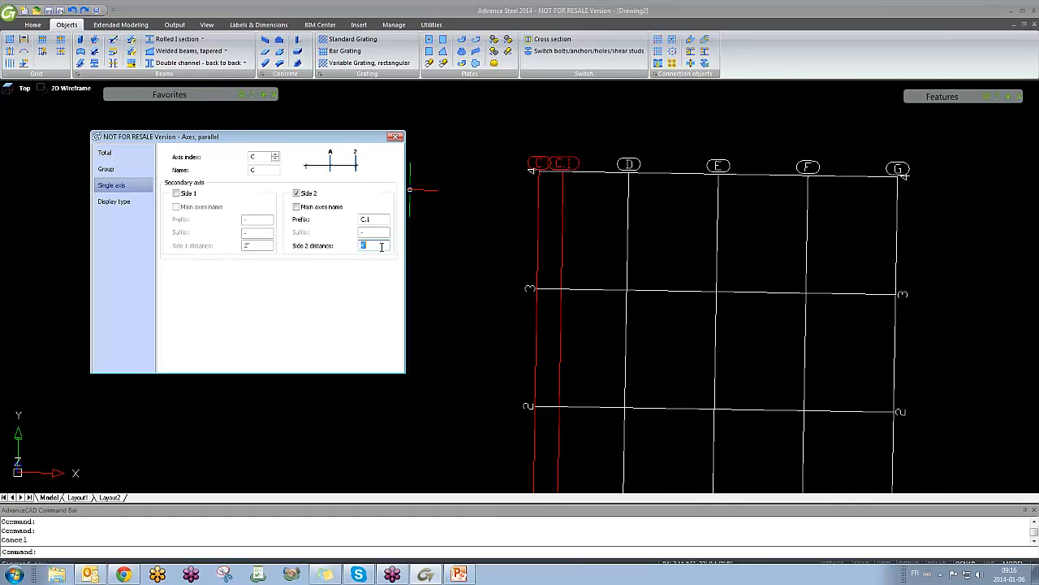
type("5")
key("Return")
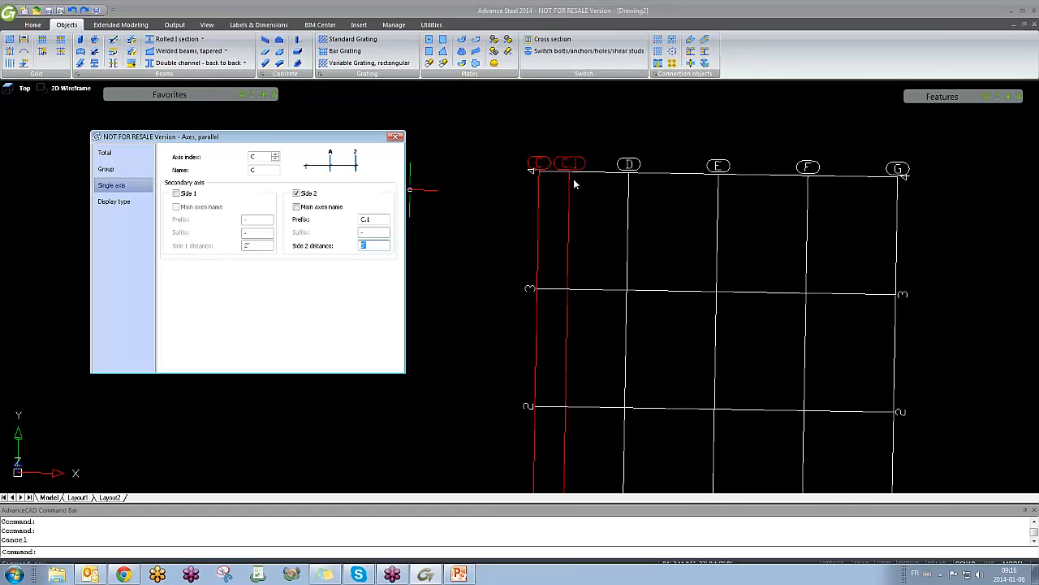
scroll(574, 183, "up", 6)
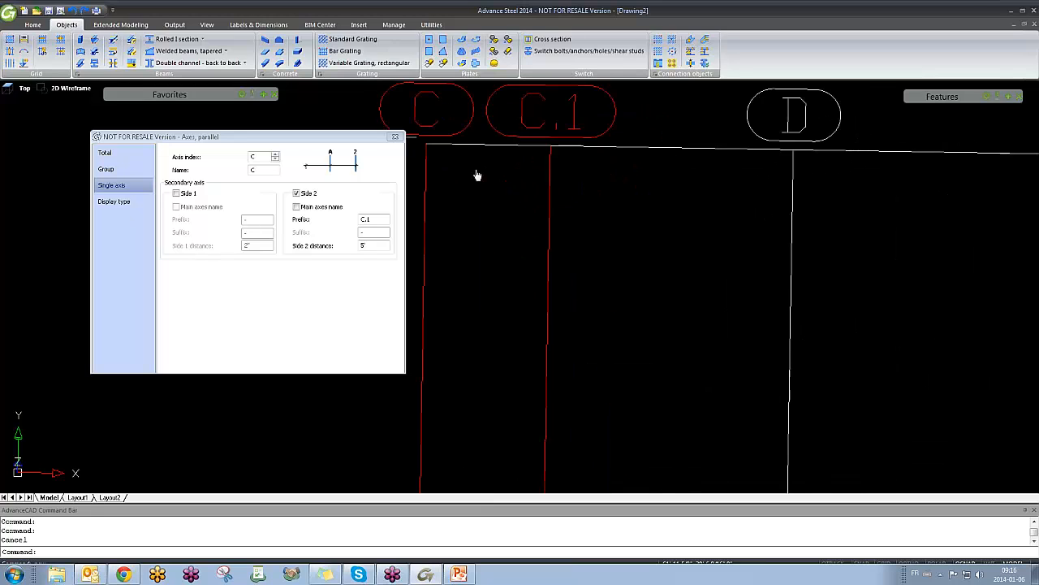
scroll(476, 168, "down", 3)
middle_click_drag(545, 192, 582, 251)
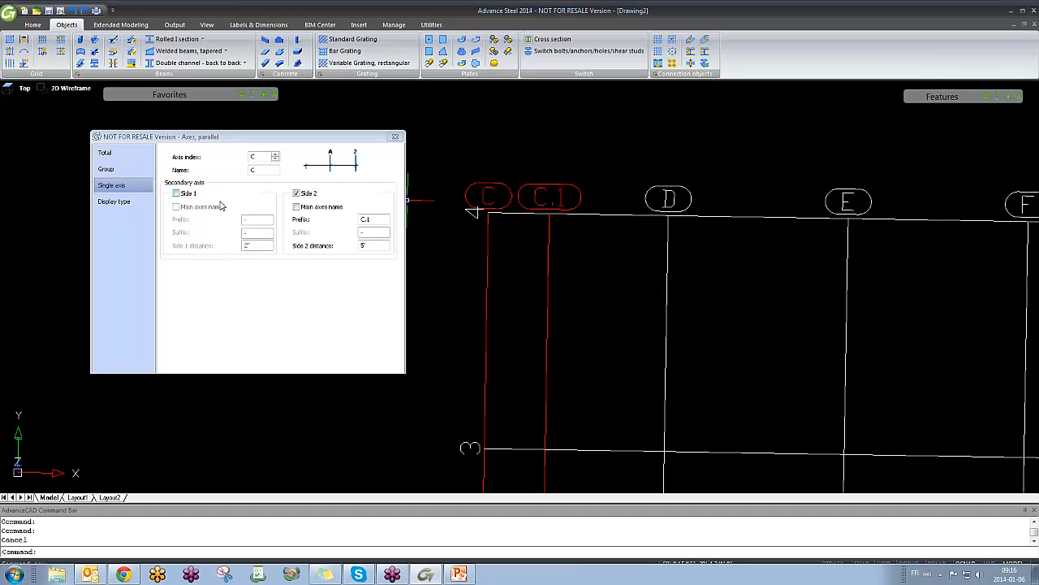
Step: Check the display type options of the axis group and step the single axis index from C through D to E
left_click(113, 203)
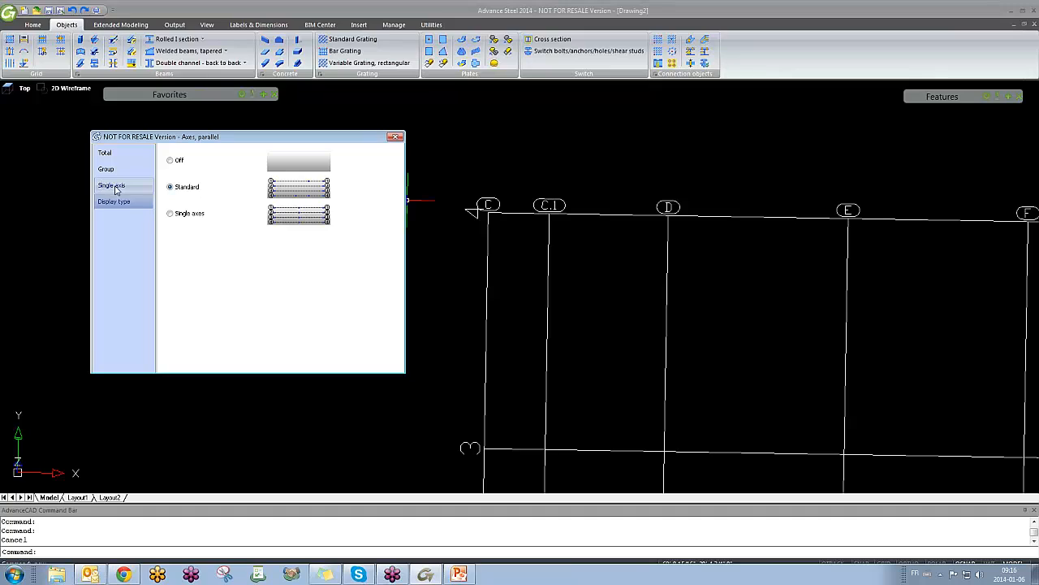
left_click(115, 188)
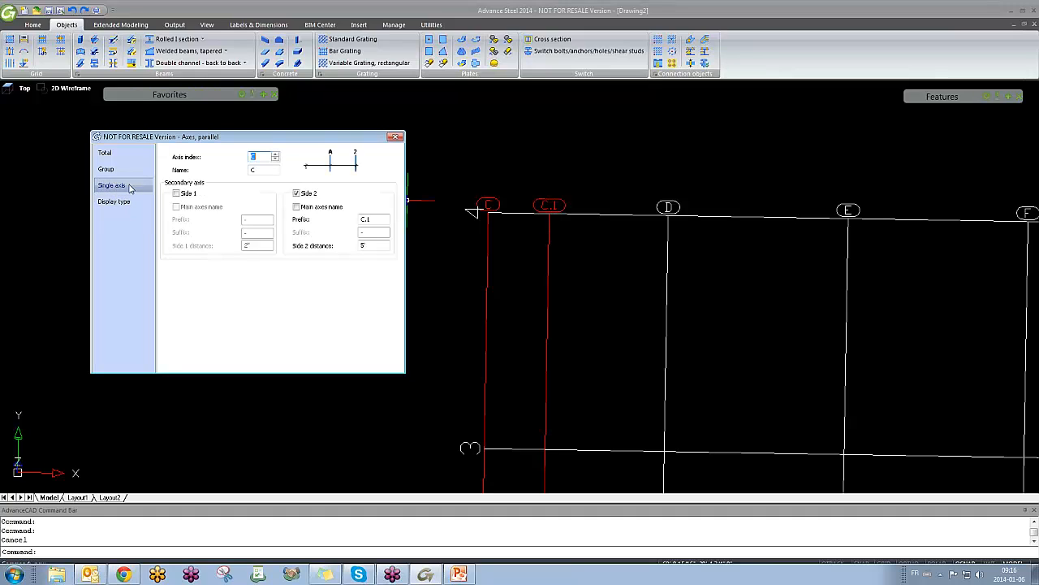
middle_click_drag(553, 280, 527, 271)
scroll(328, 197, "down", 2)
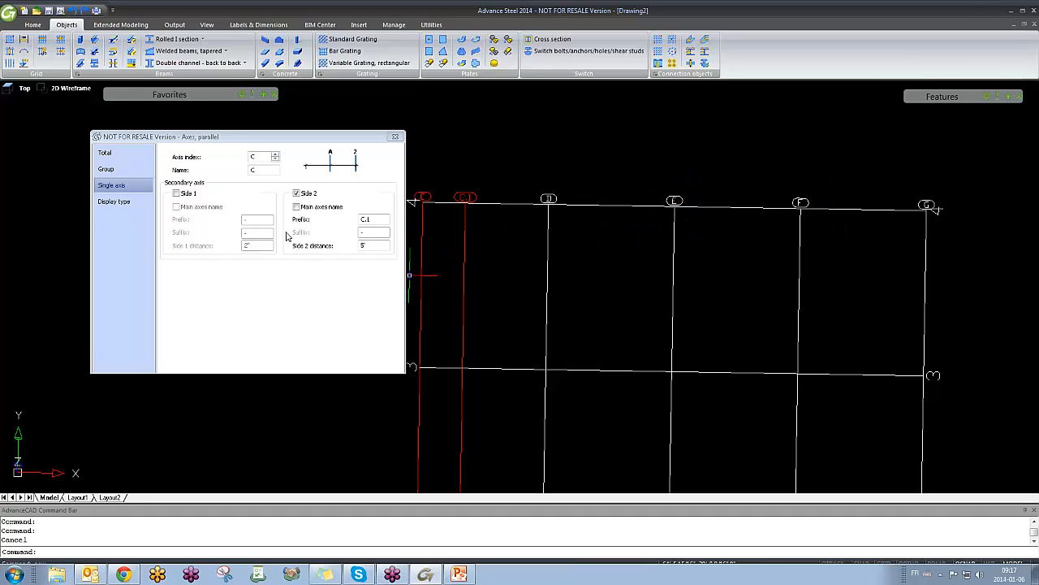
left_click(276, 156)
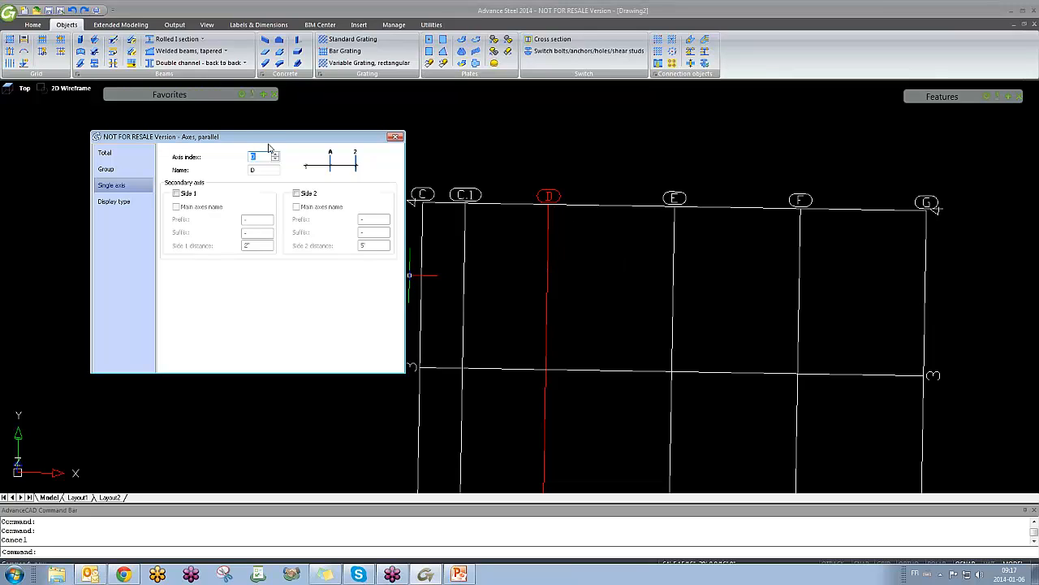
left_click(276, 156)
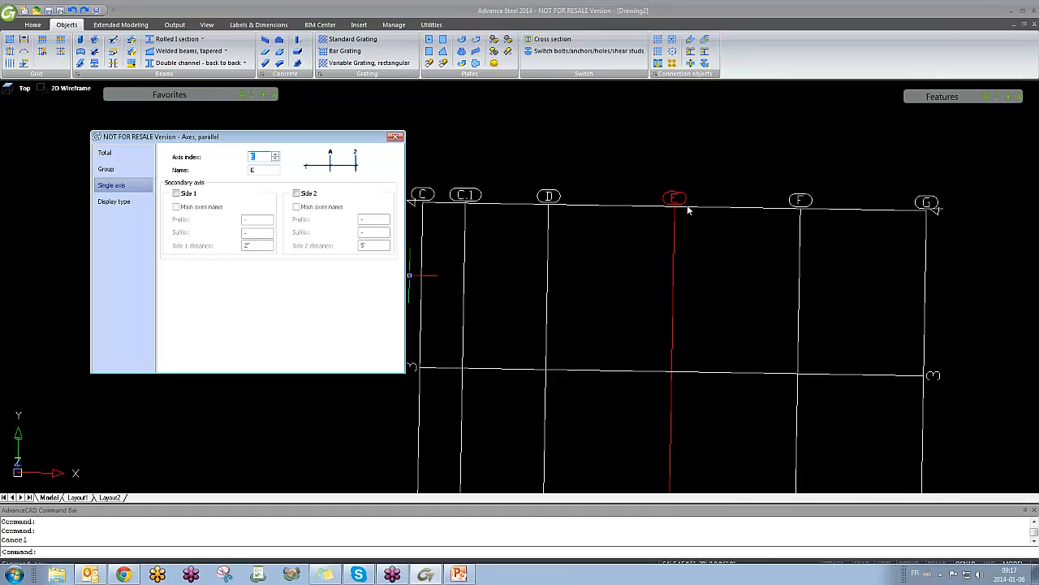
Step: Show the display type options and examine the axis labels of the whole grid in a tilted view
left_click(113, 201)
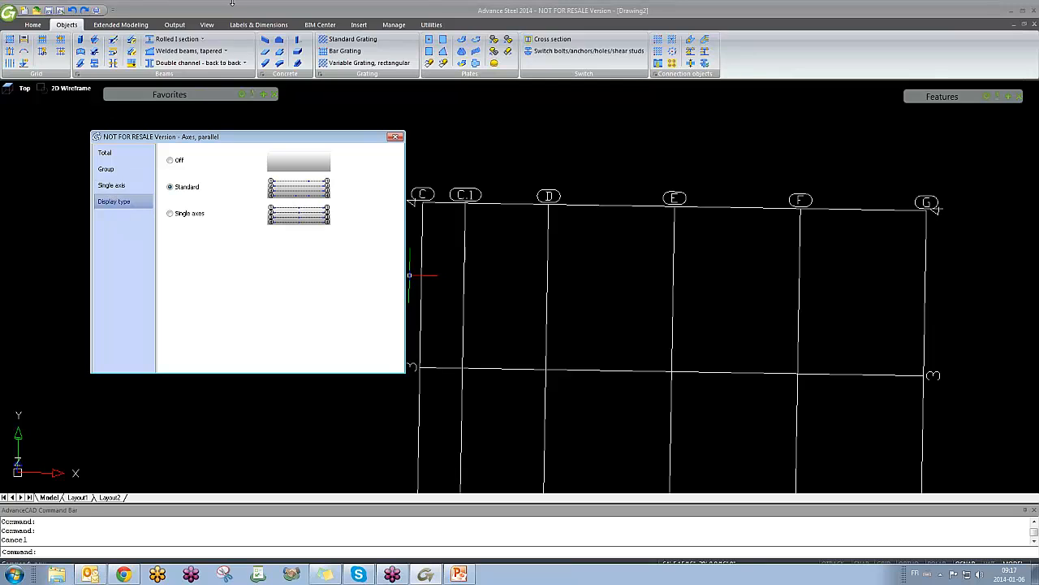
mouse_move(604, 288)
middle_mouse_down()
mouse_move(543, 227)
mouse_move(598, 365)
mouse_move(601, 281)
mouse_move(569, 306)
mouse_move(590, 316)
mouse_move(495, 301)
middle_mouse_up()
scroll(543, 228, "down", 3)
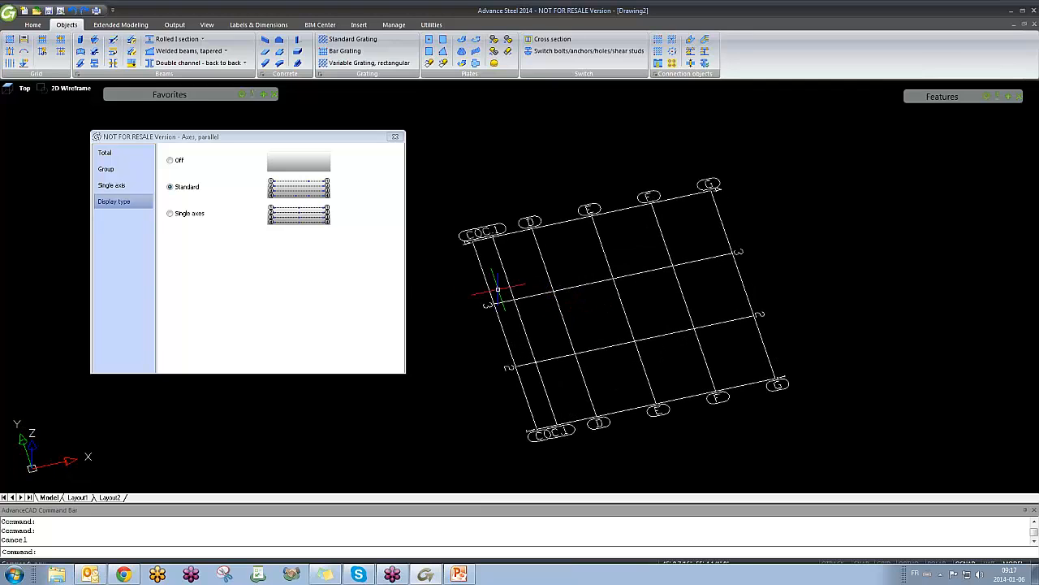
scroll(539, 240, "up", 4)
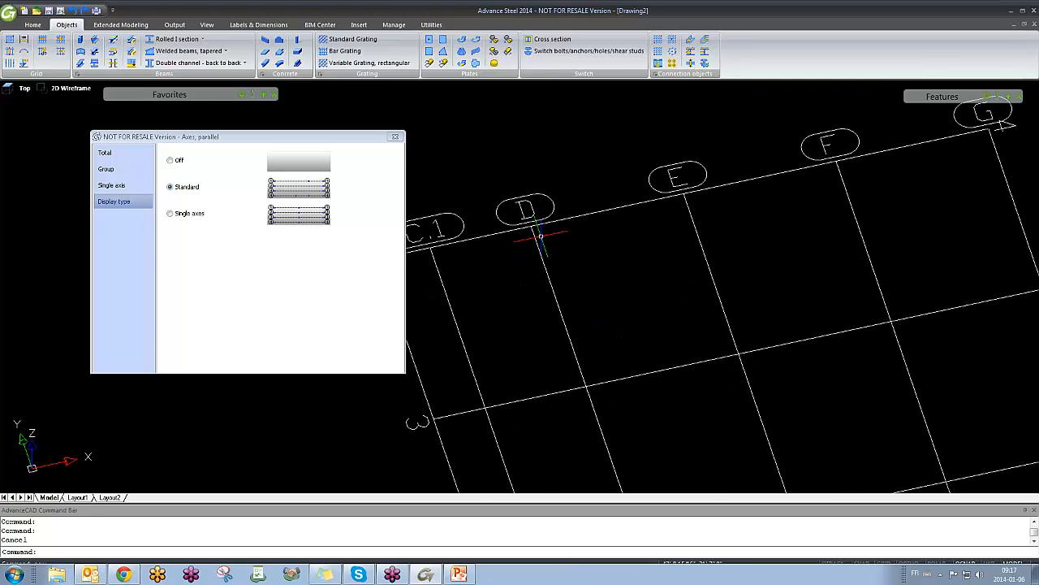
scroll(540, 237, "down", 1)
scroll(540, 237, "down", 2)
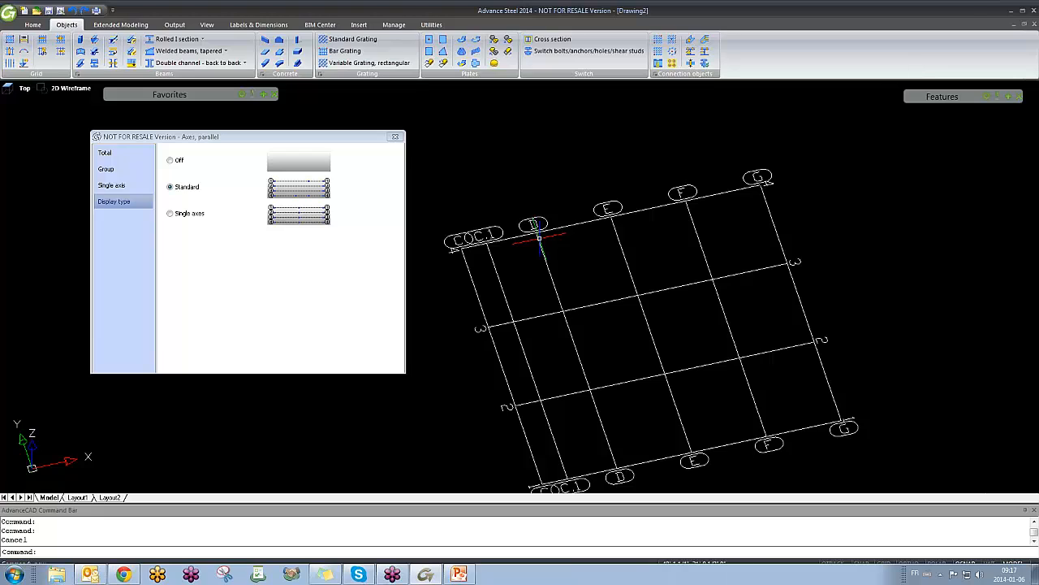
Step: Step through the single axes from C to G and back to identify each one, and reopen the display type options
left_click(104, 185)
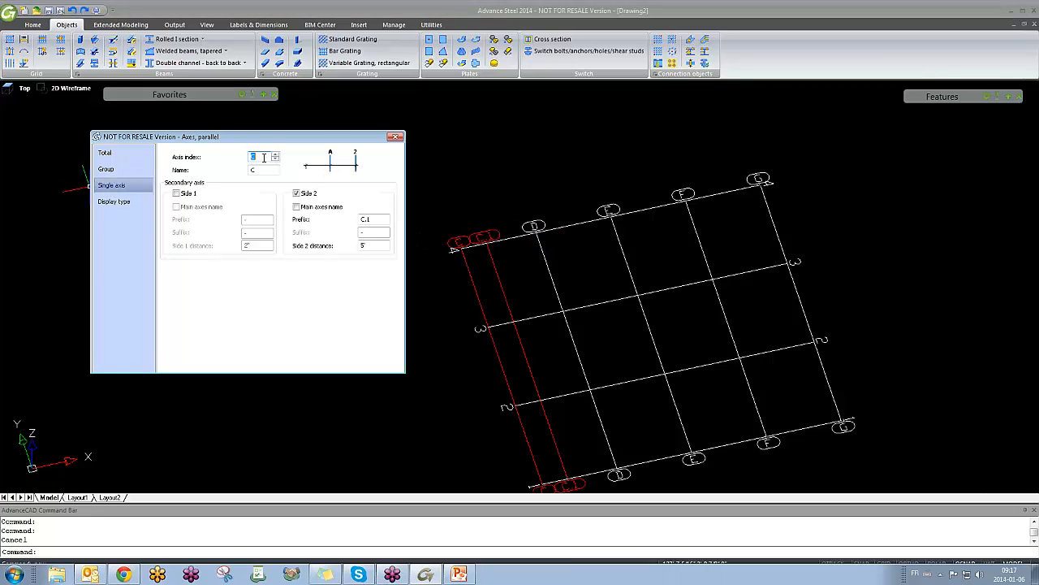
left_click(277, 158)
left_click(277, 158)
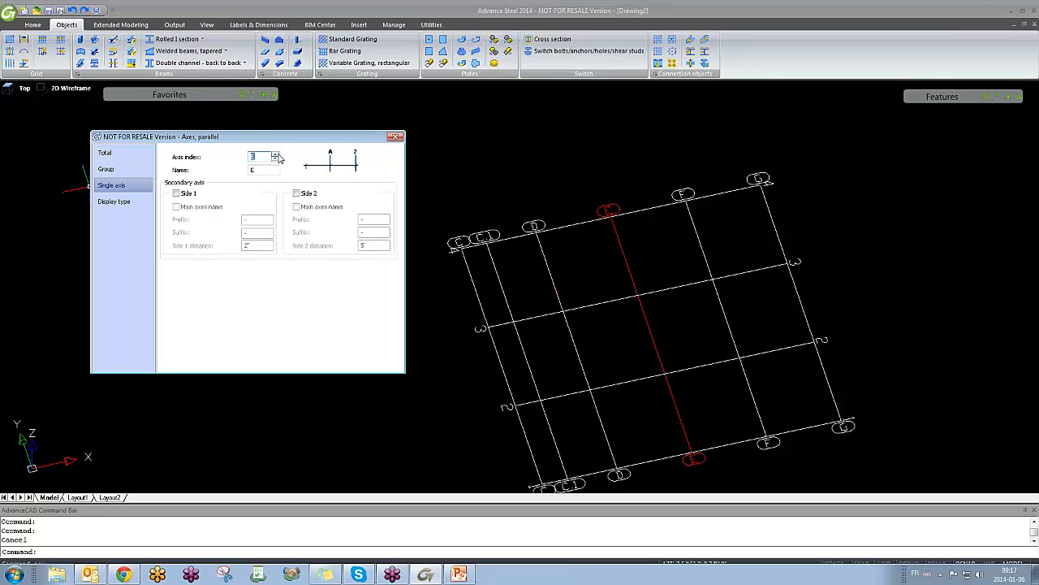
left_click(276, 158)
left_click(276, 157)
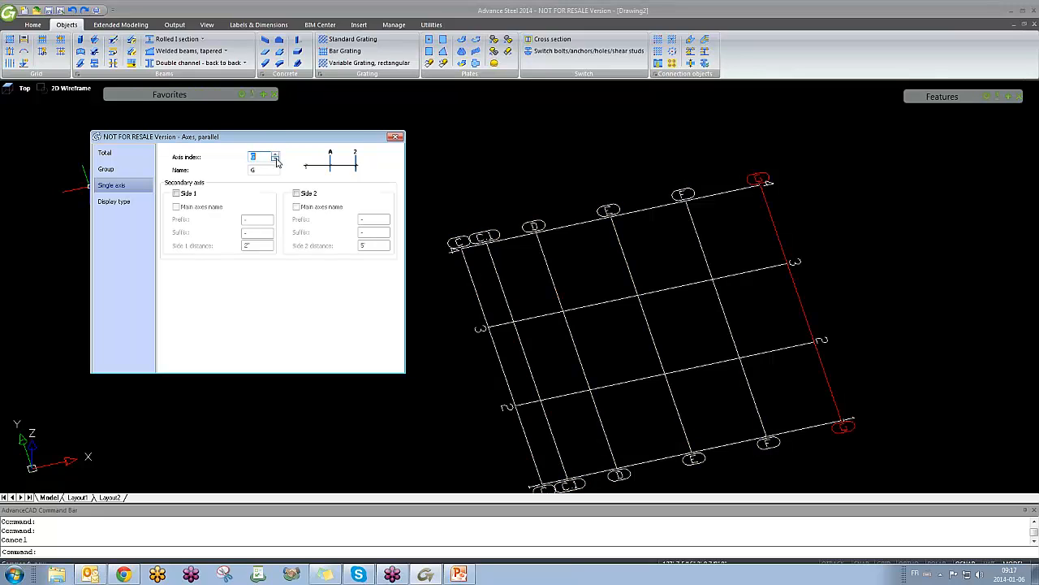
left_click(276, 163)
left_click(276, 163)
left_click(276, 162)
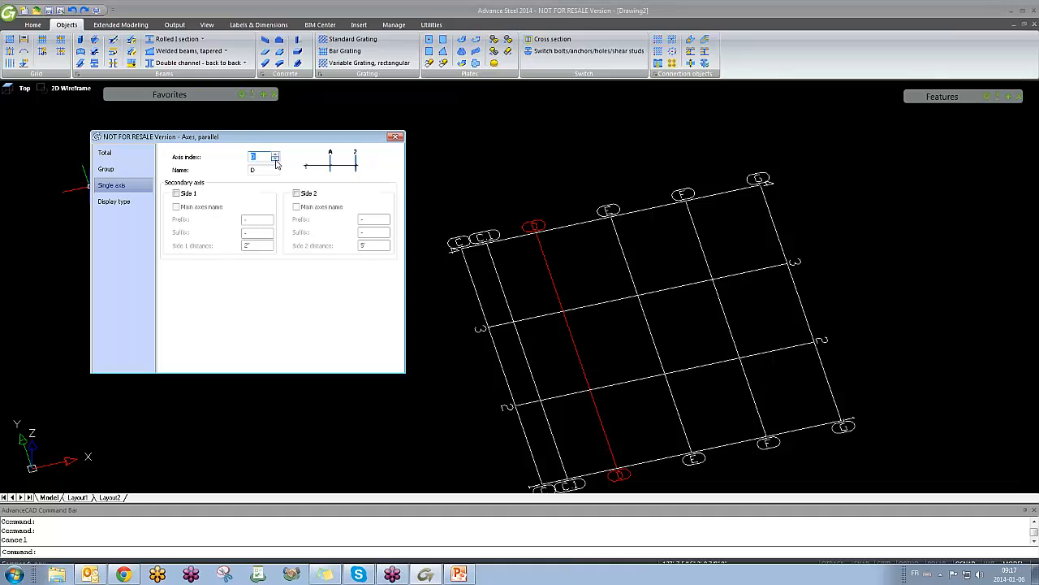
left_click(276, 162)
left_click(114, 201)
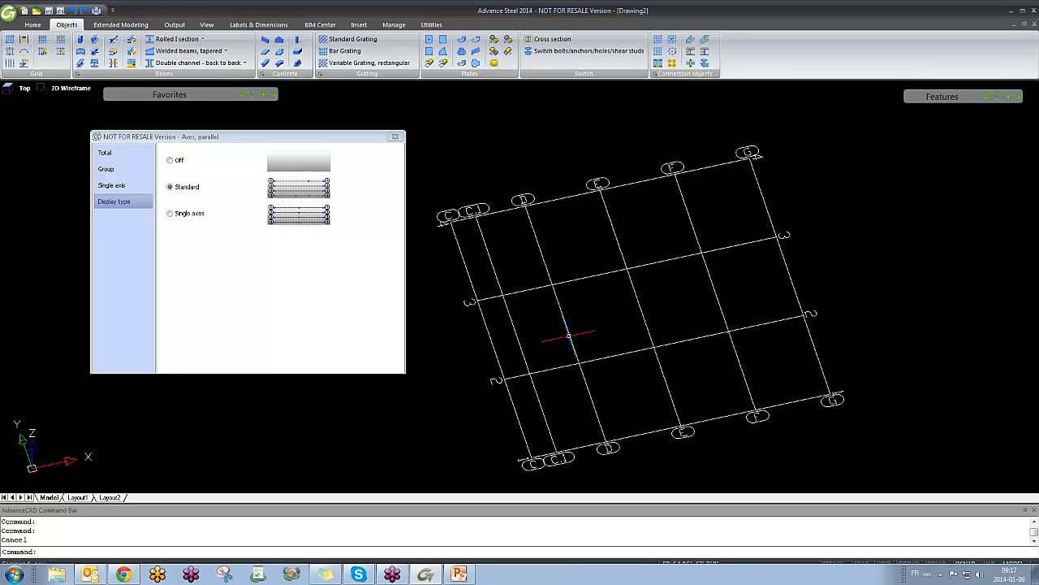
Step: Preview the Off and Standard display types for the lettered axis group and set its display type to Single axes
left_click(170, 161)
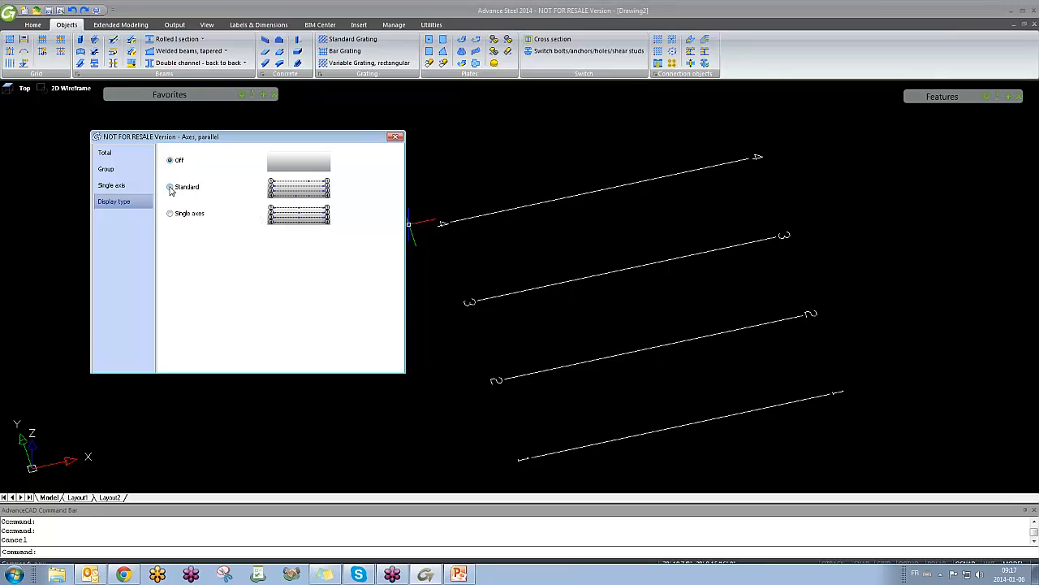
left_click(171, 188)
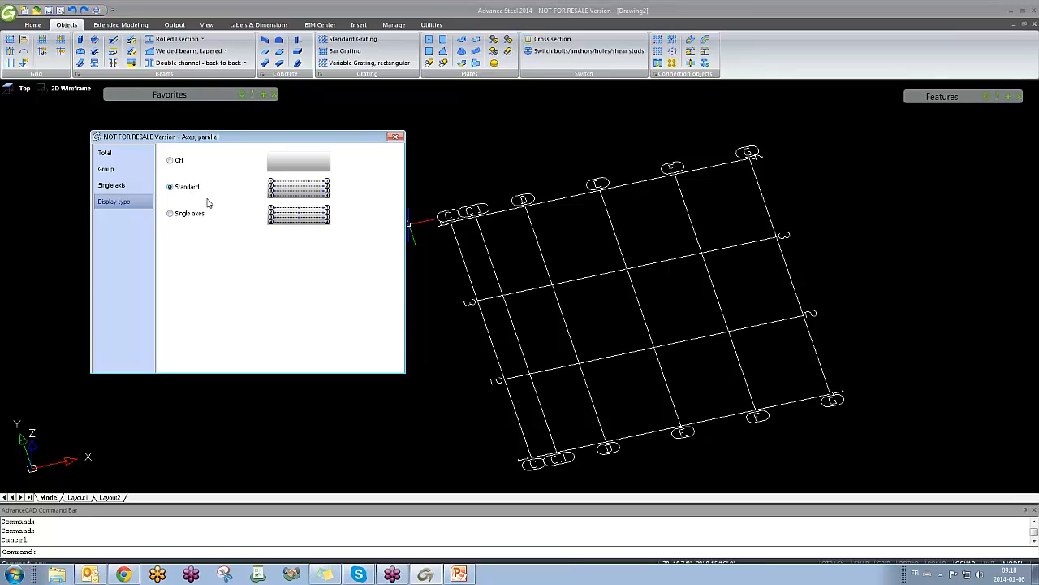
left_click(468, 270)
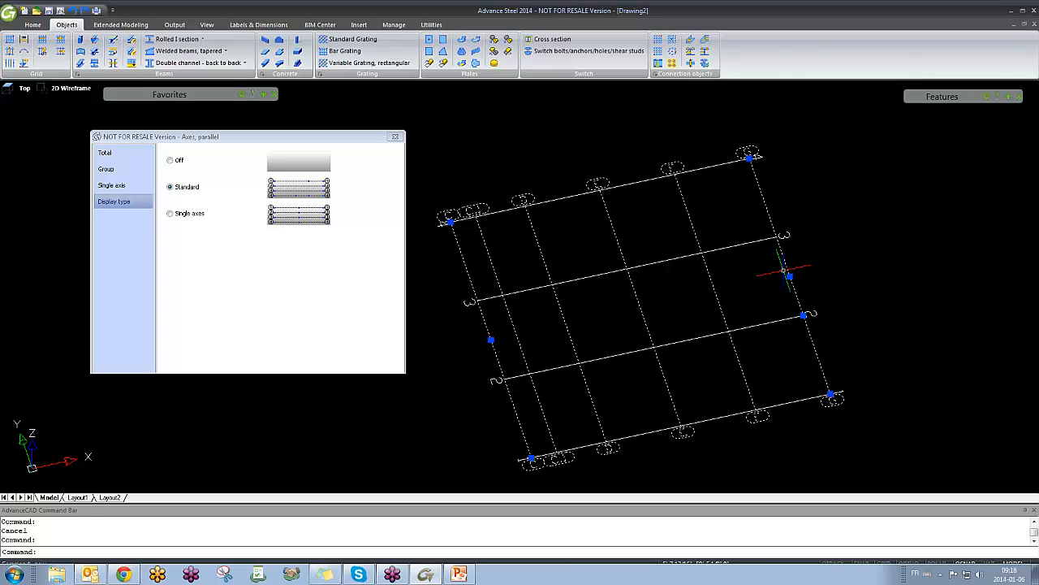
left_click(171, 214)
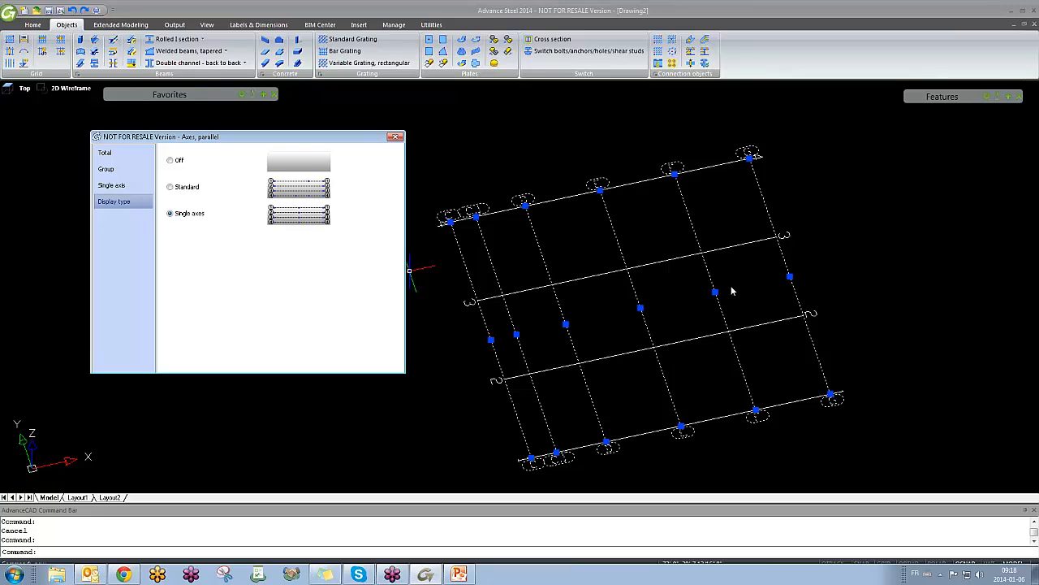
left_click(395, 137)
key("Escape")
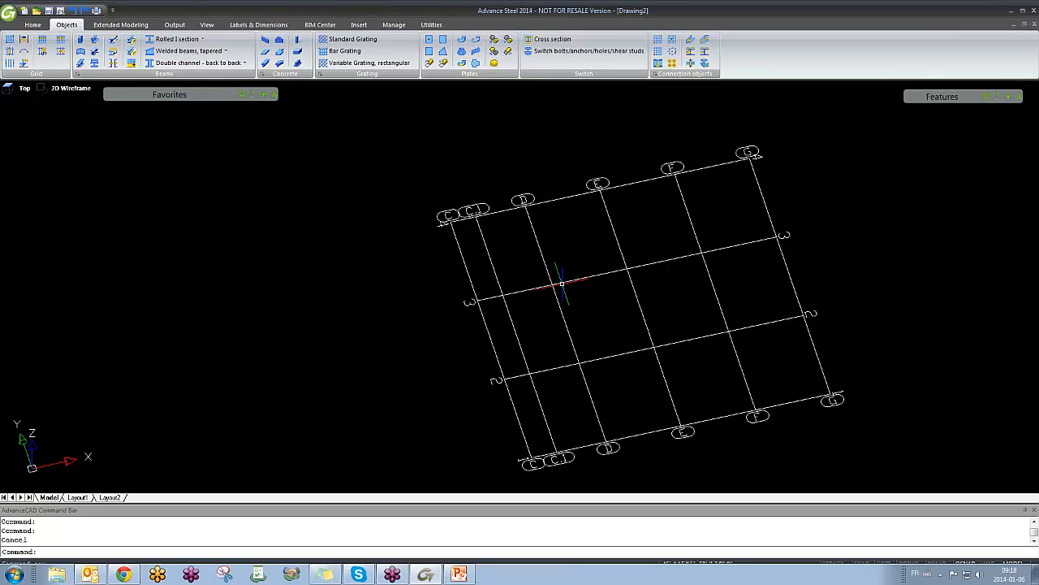
Step: Stretch the individual axes D and E of the lettered group by 5' each toward axis F
left_click(555, 303)
scroll(561, 315, "up", 3)
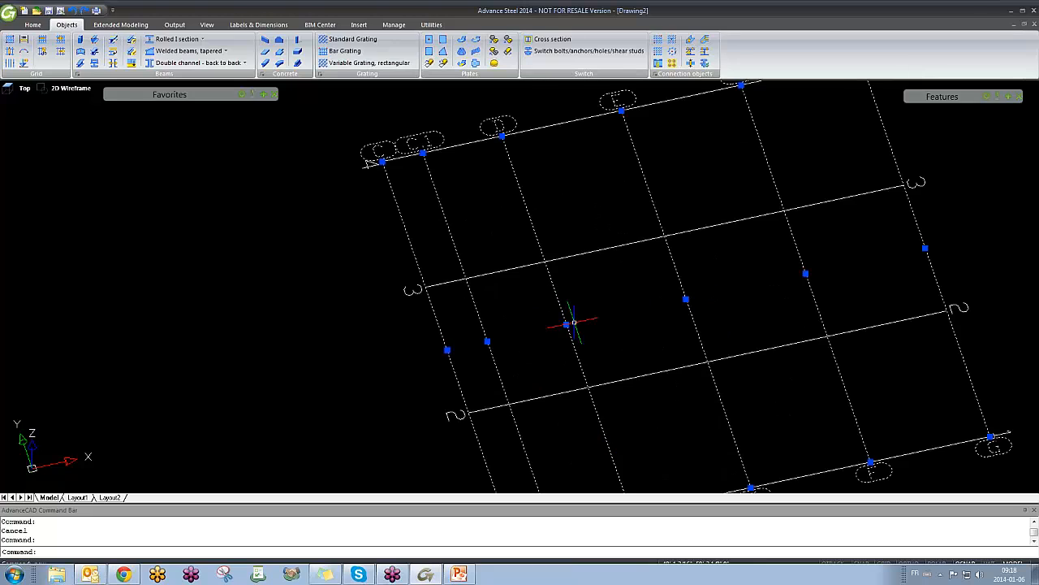
left_click(566, 324)
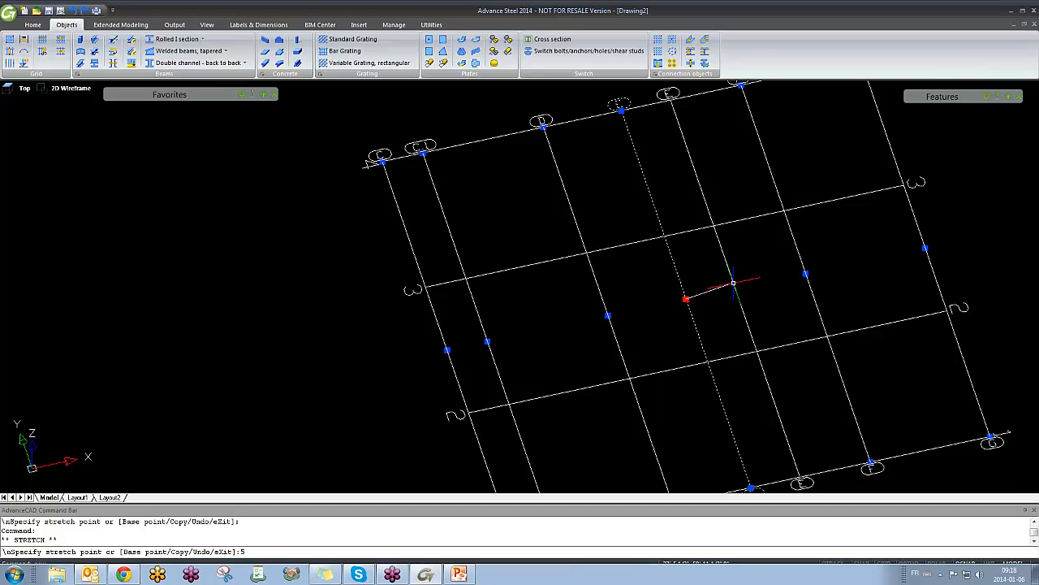
key("Return")
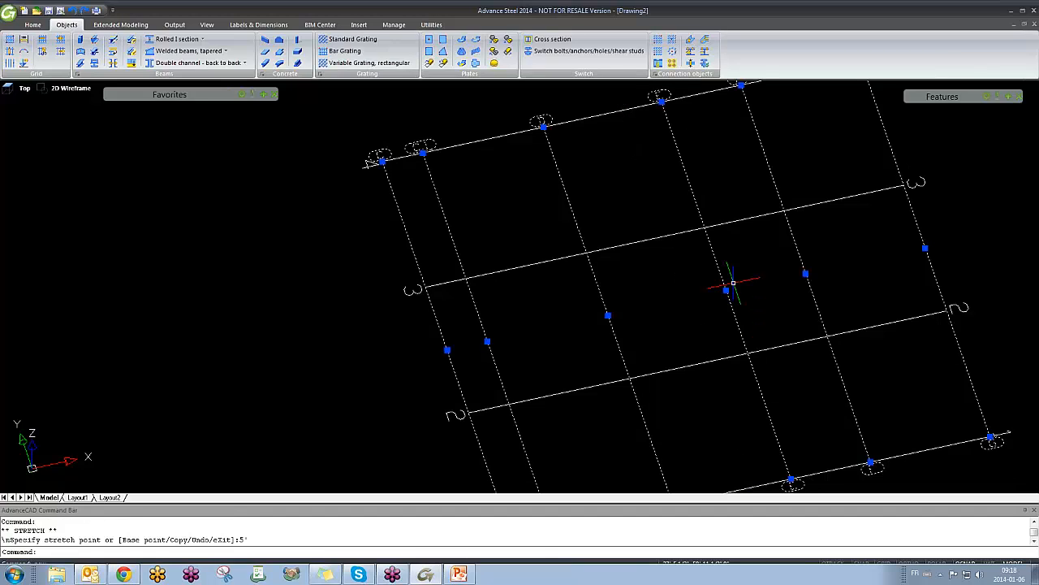
scroll(671, 320, "down", 3)
scroll(610, 302, "up", 3)
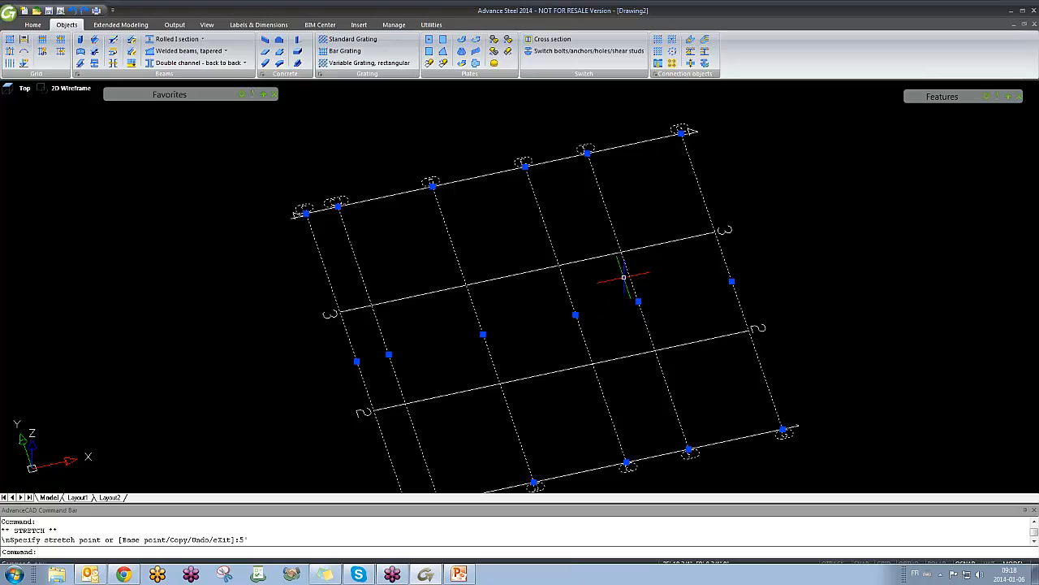
key("Escape")
Step: Try extending the end of the individual axis G beyond axis 4, and undo the stretch
left_click(573, 290)
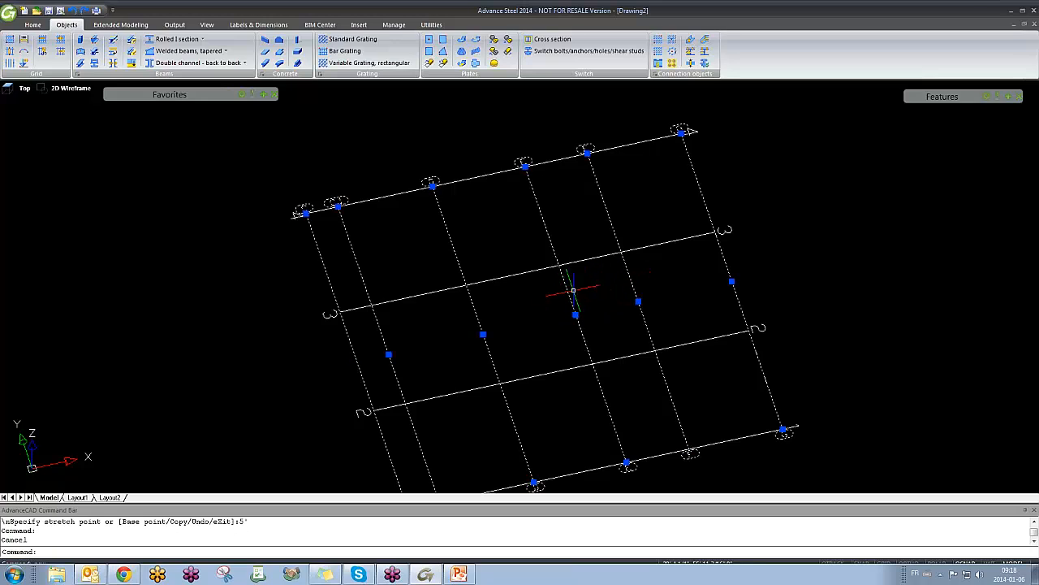
middle_click_drag(682, 132, 736, 215)
left_click(736, 215)
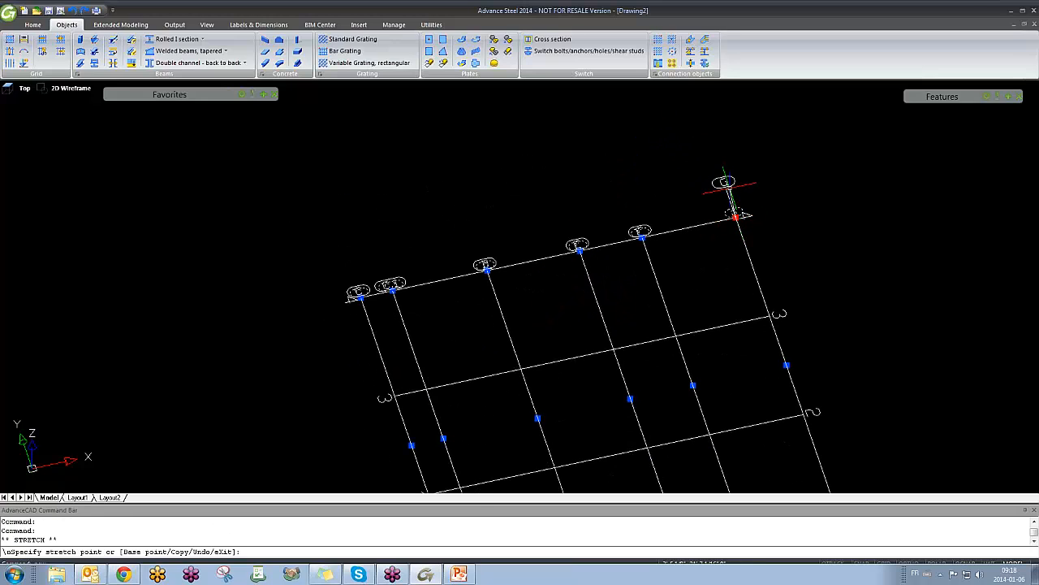
left_click(737, 215)
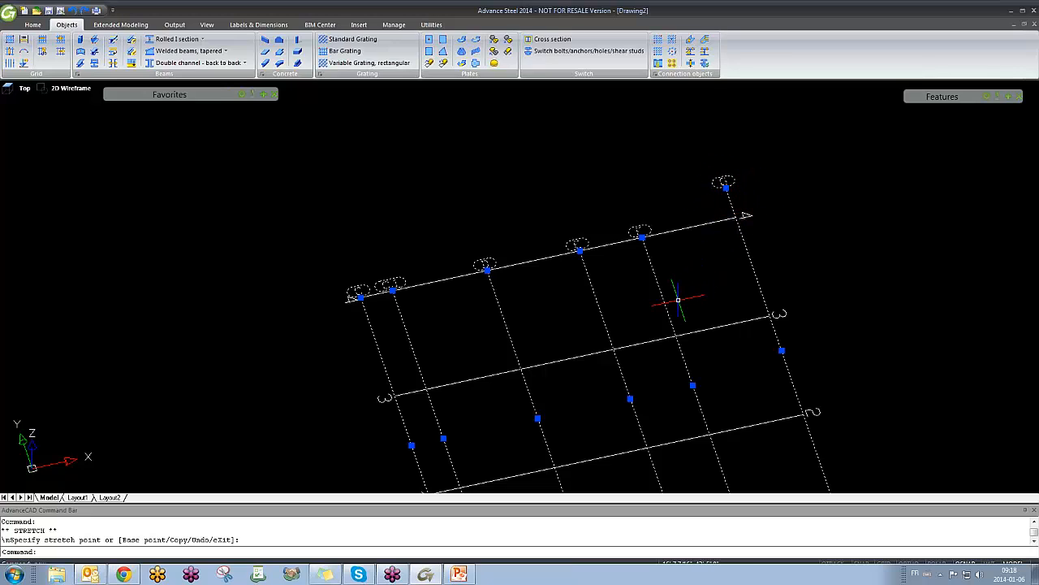
type("u")
key("Return")
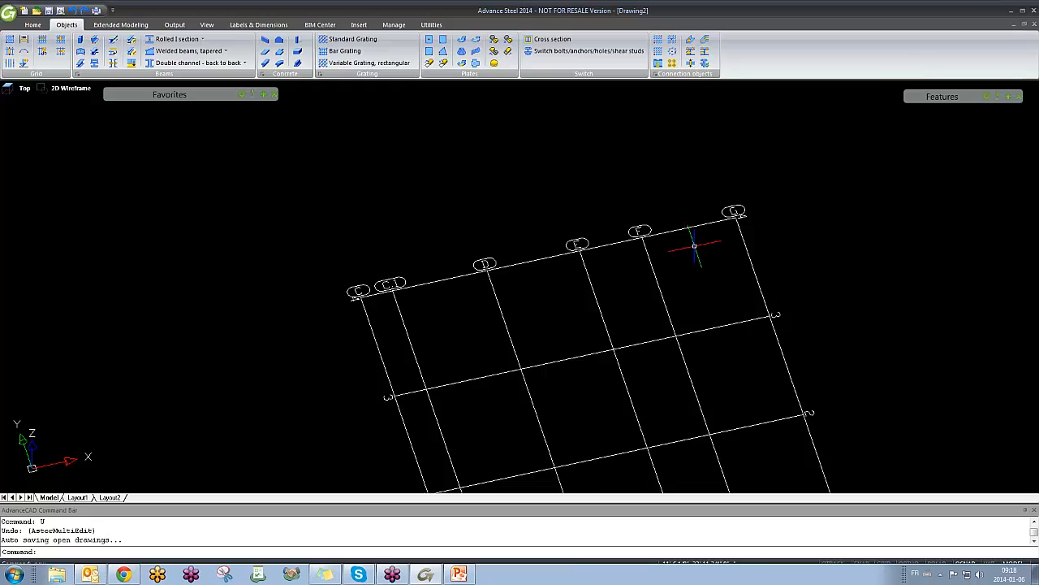
type("u")
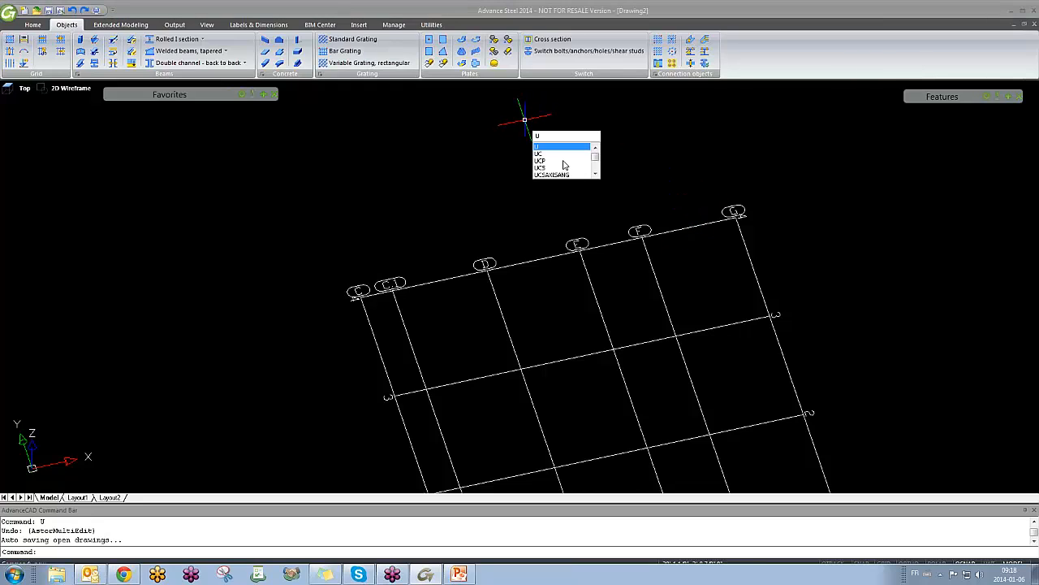
key("Return")
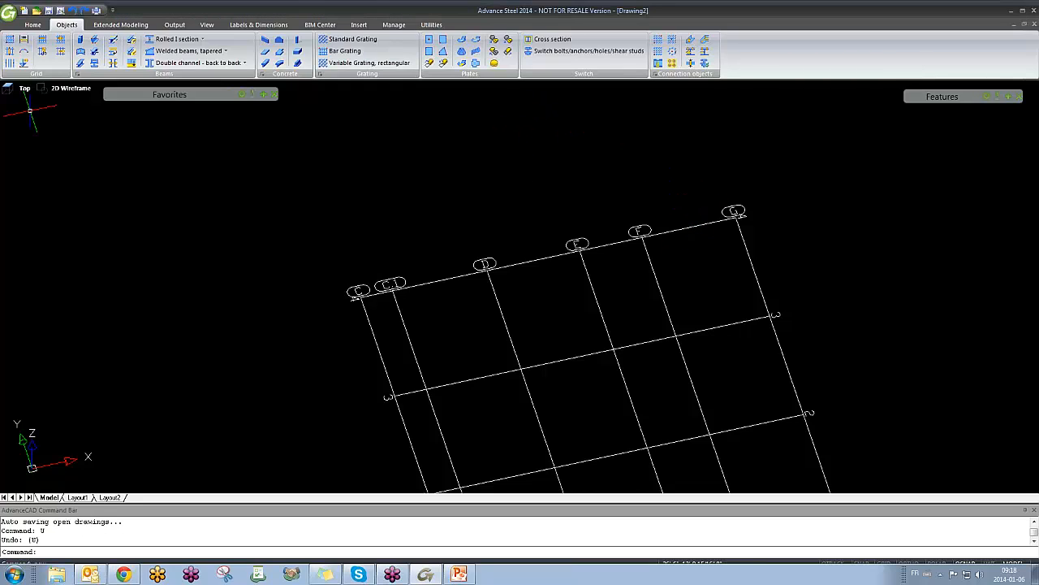
Step: Set the display type of the lettered axis group to Standard
double_click(733, 210)
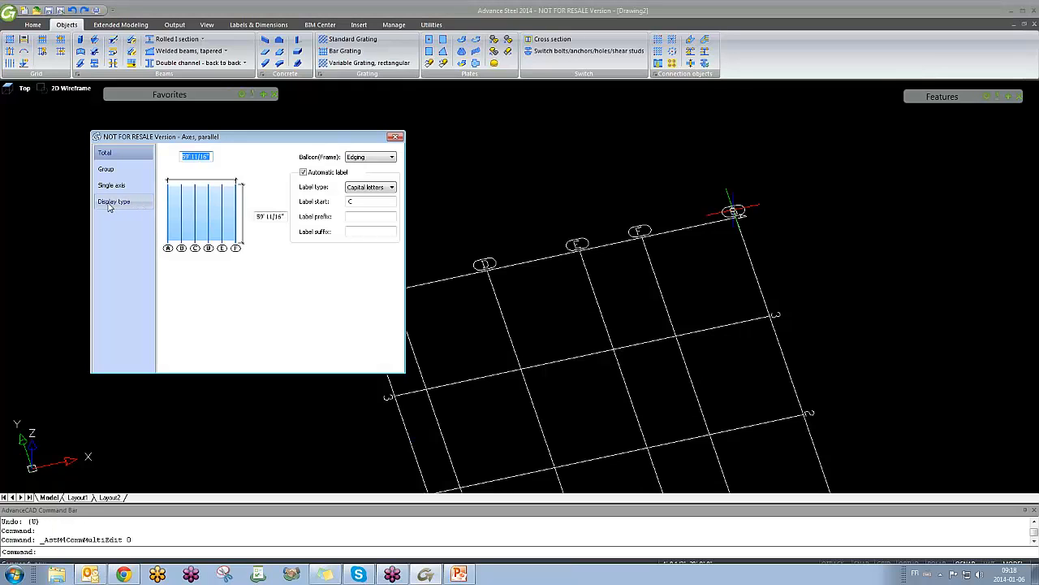
left_click(110, 205)
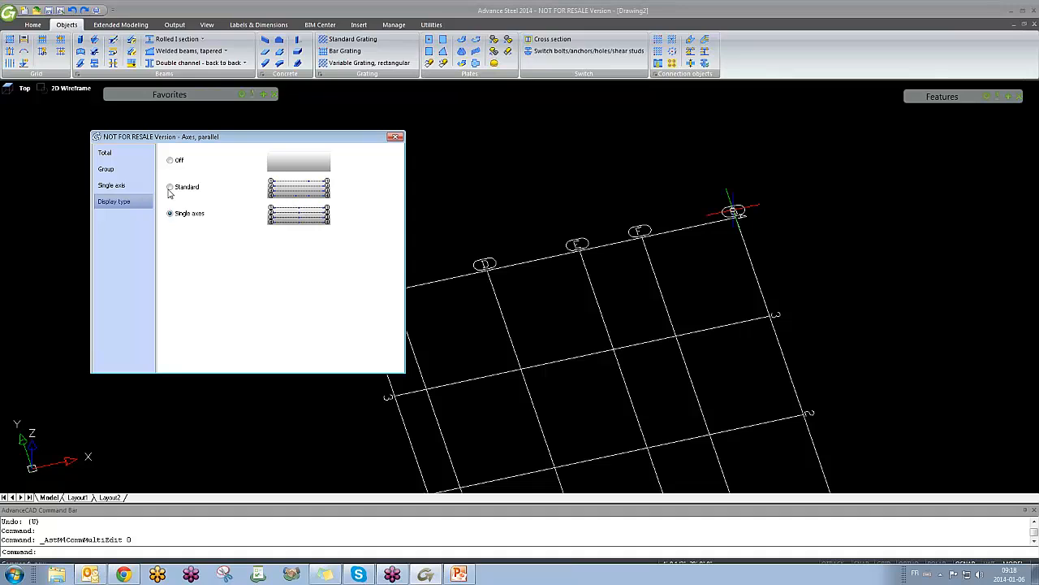
left_click(719, 236)
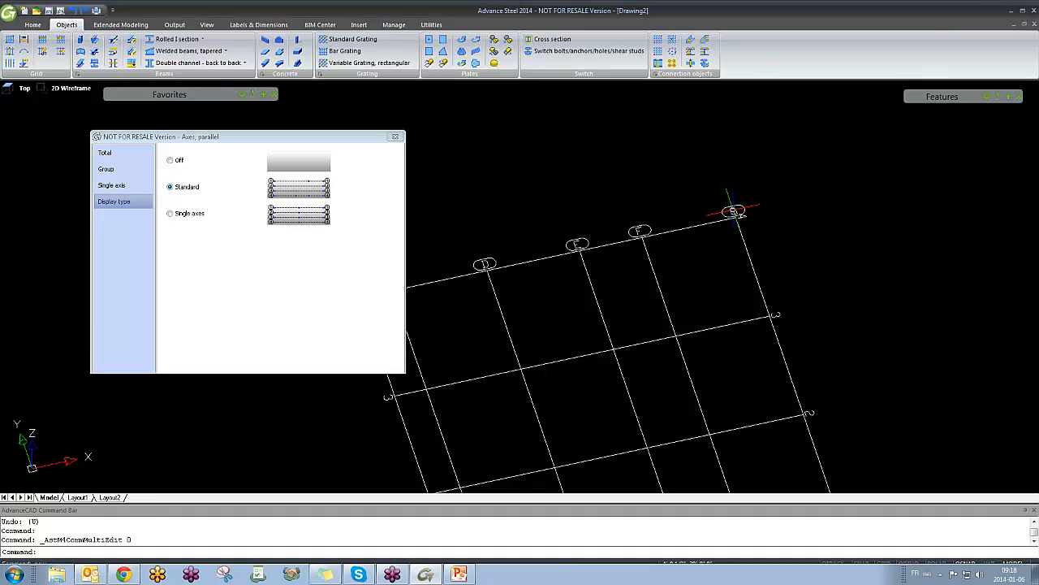
Step: Stretch the whole lettered axis group at both ends so its axes extend past axes 4 and 1
left_click(698, 260)
middle_click_drag(689, 311, 749, 287)
scroll(766, 248, "down", 2)
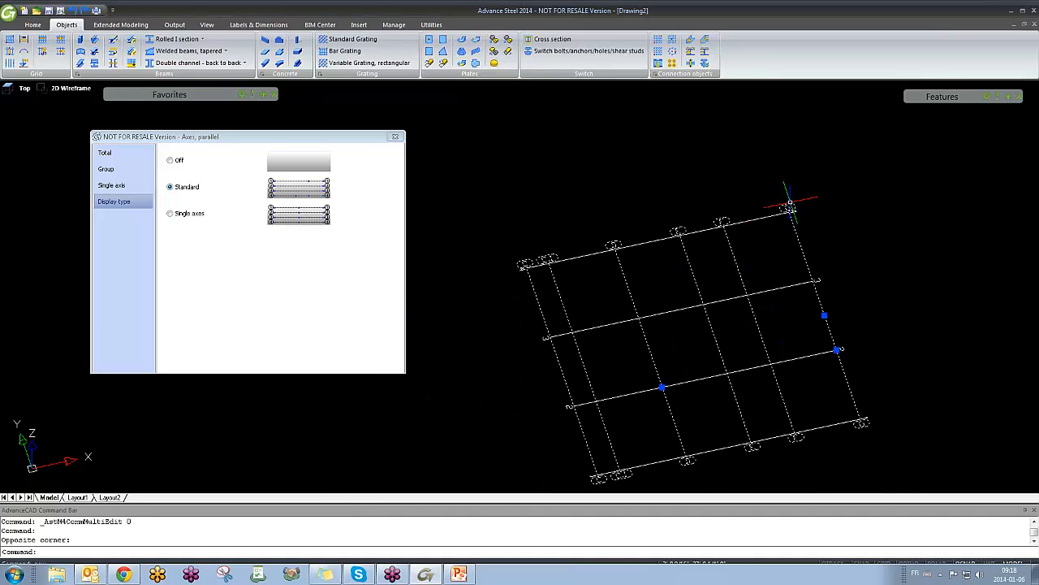
left_click(789, 206)
left_click(778, 179)
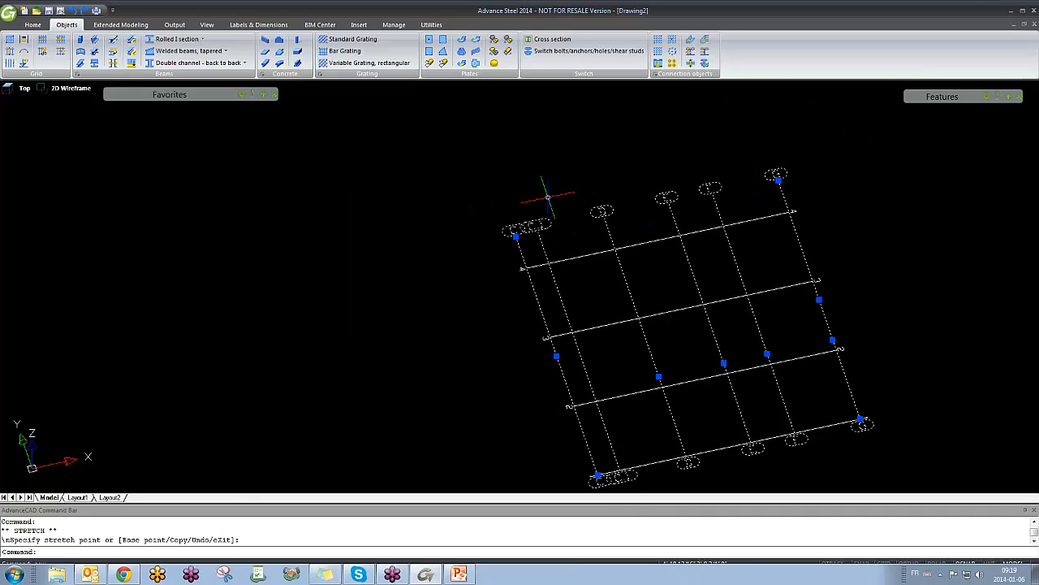
middle_click_drag(601, 206, 556, 195)
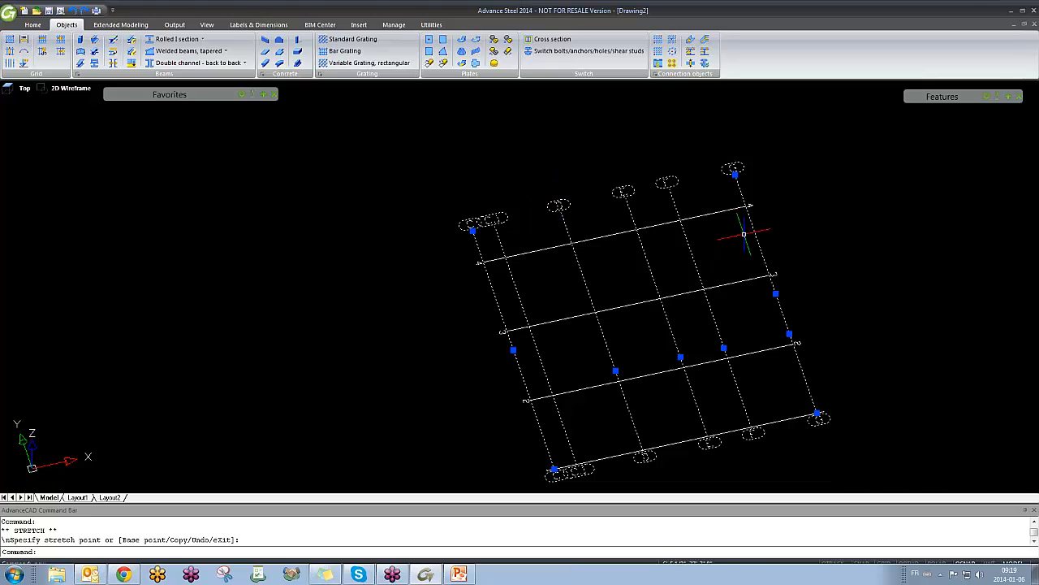
middle_click_drag(719, 397, 709, 355)
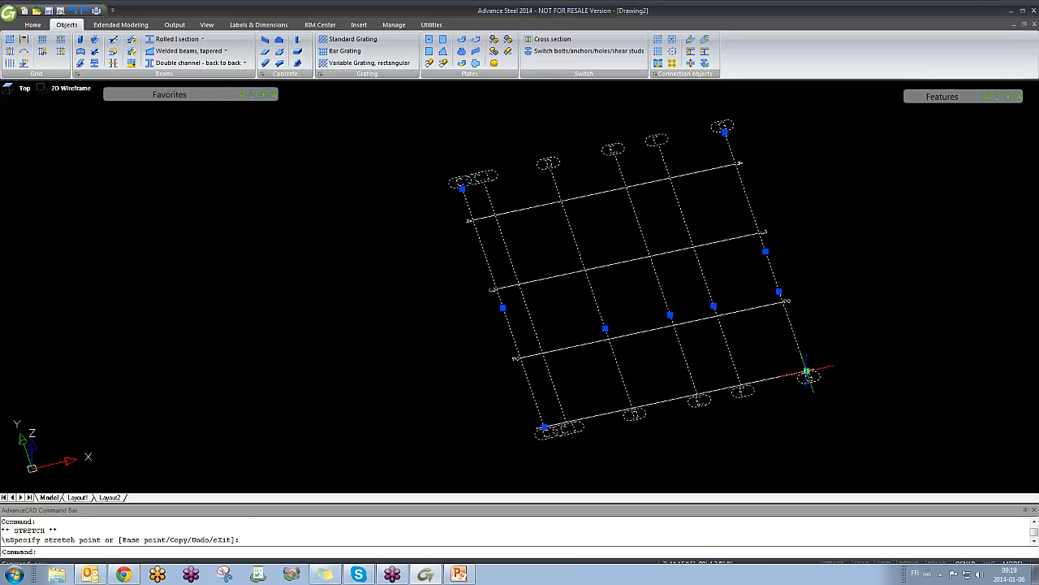
left_click(818, 409)
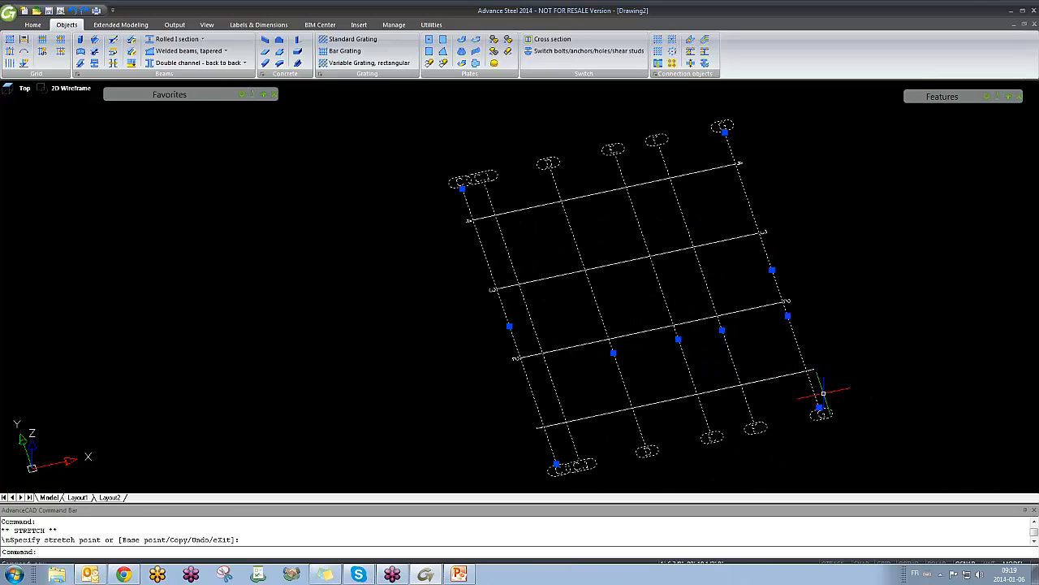
key("Escape")
Step: Change the display type of the extended lettered axis group to Single axes
scroll(677, 162, "down", 2)
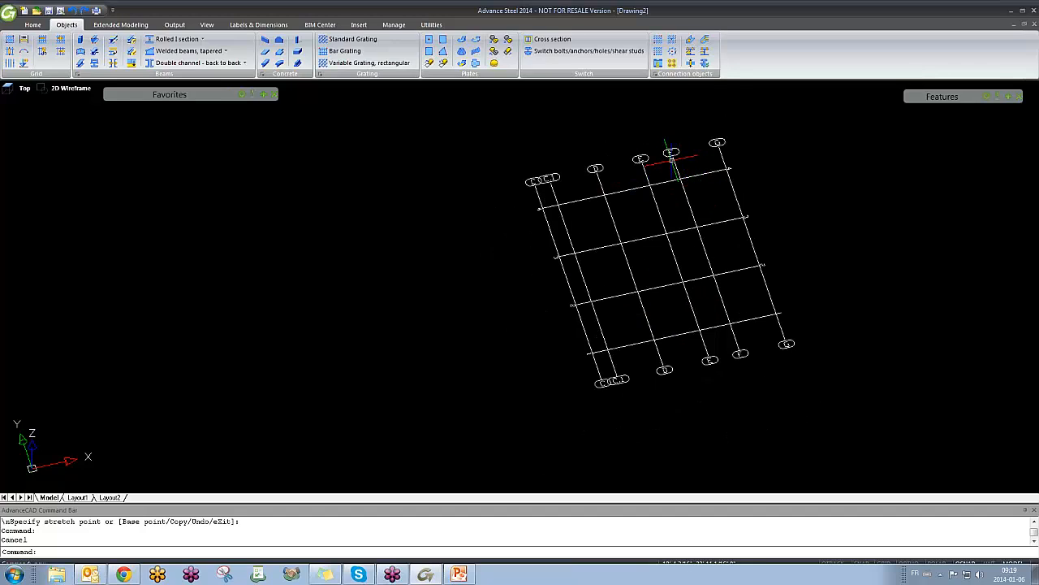
double_click(676, 162)
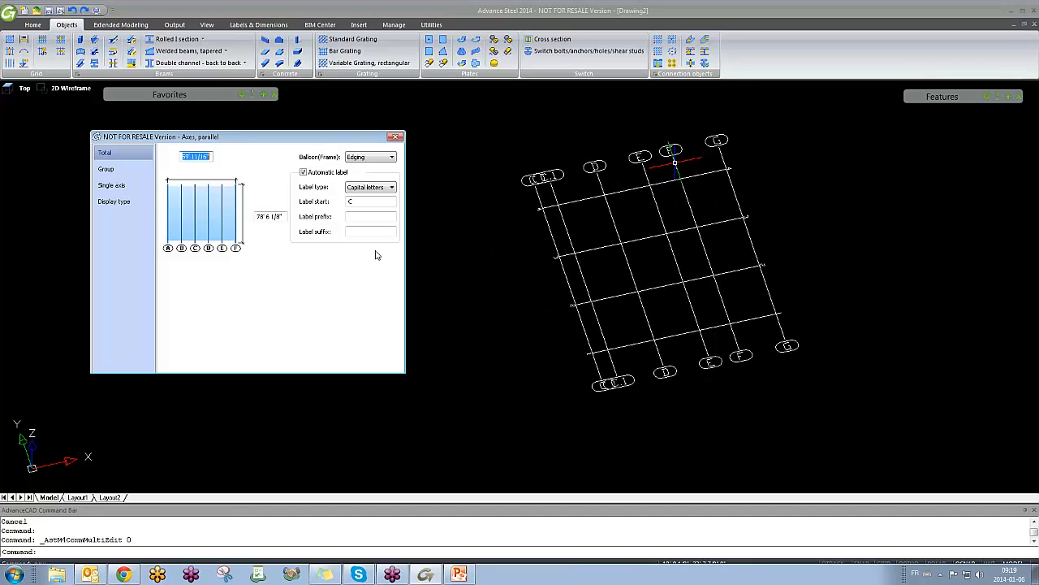
left_click(133, 202)
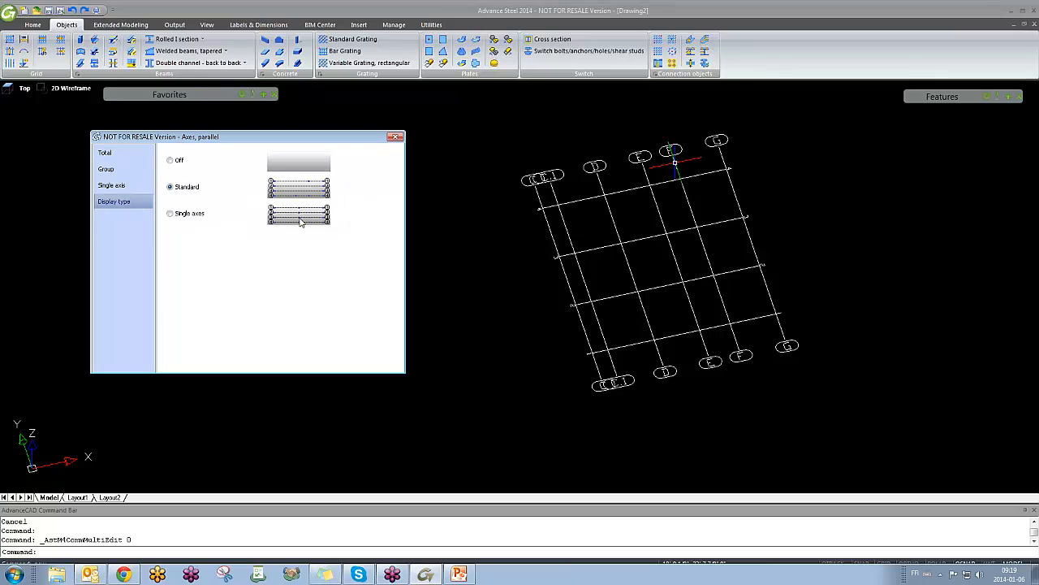
left_click(170, 215)
left_click(397, 138)
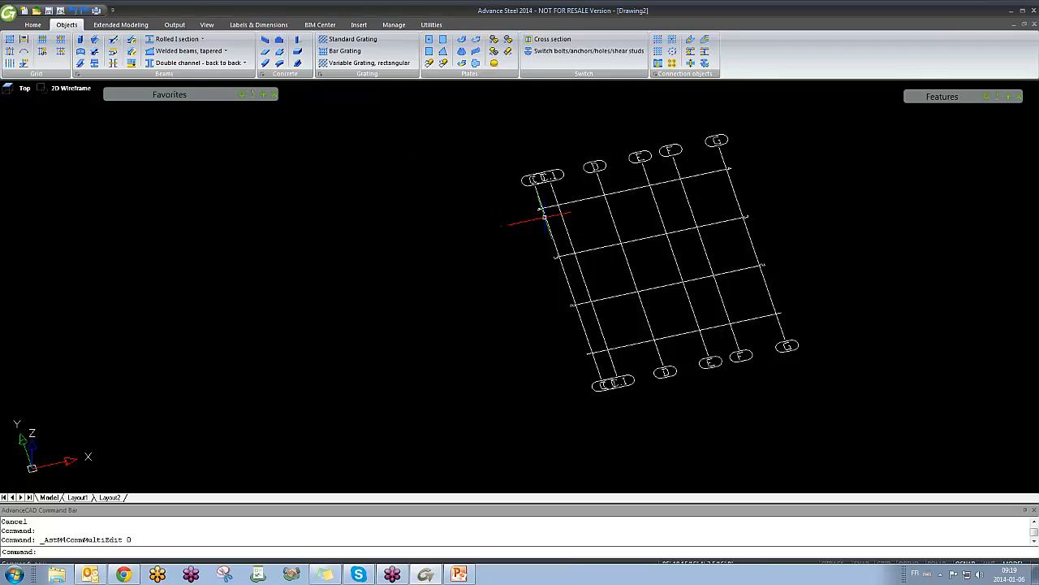
Step: Stretch the numbered axis group at both ends so its axes extend past axes C and G
middle_click_drag(644, 206, 600, 209)
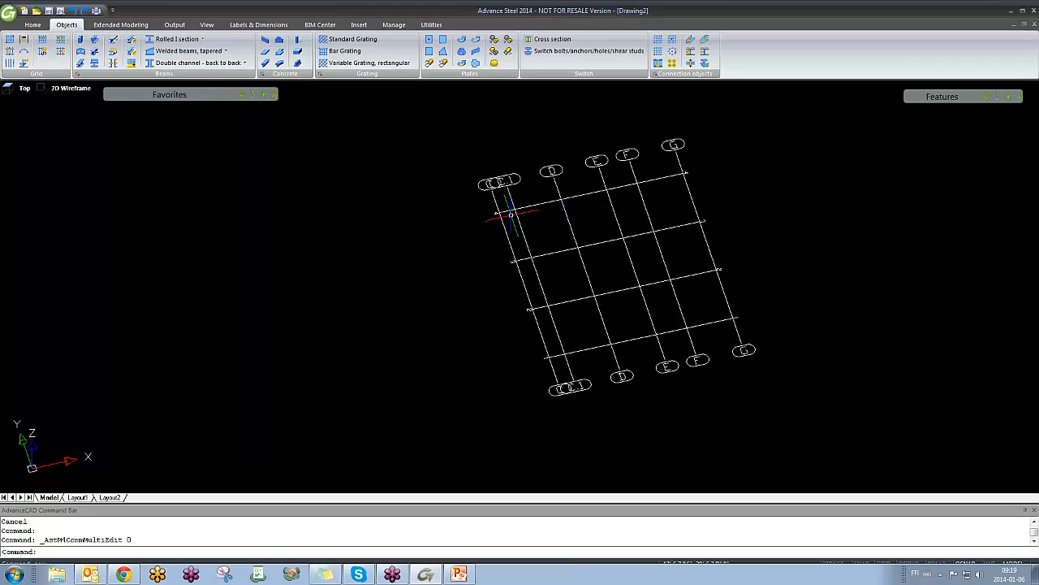
left_click(534, 205)
left_click(499, 213)
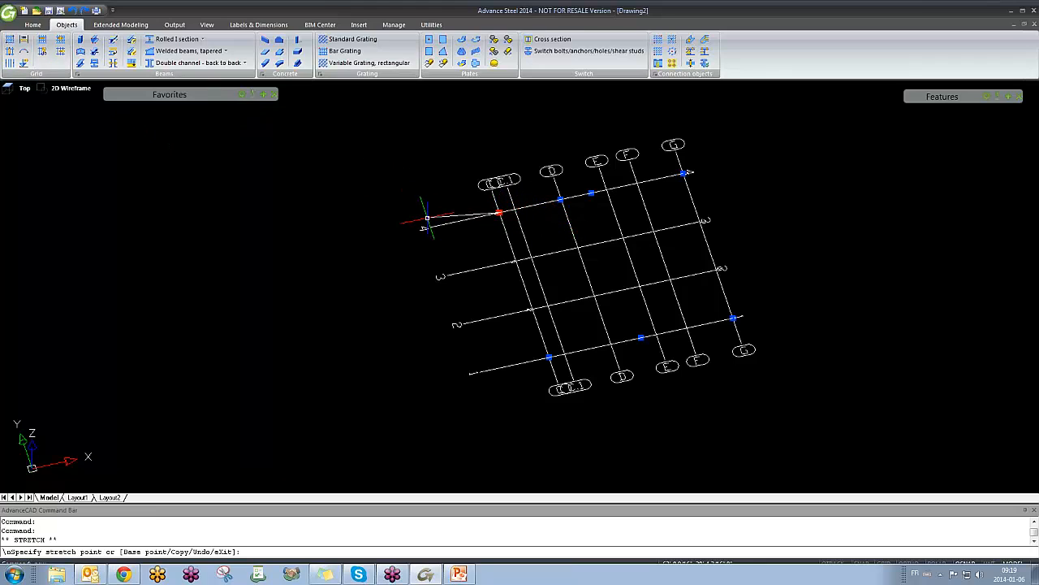
left_click(480, 213)
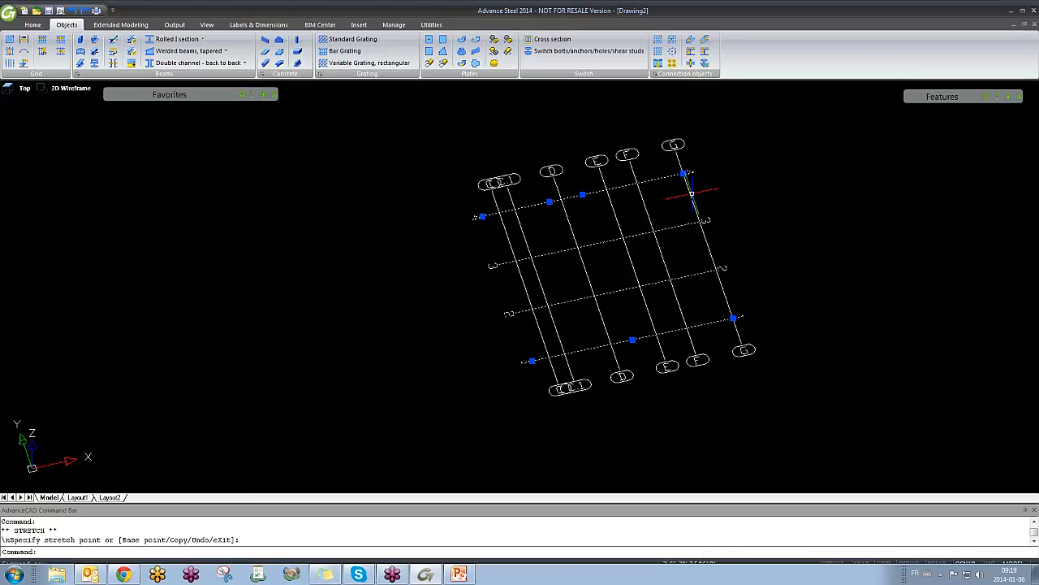
left_click(684, 173)
left_click(713, 178)
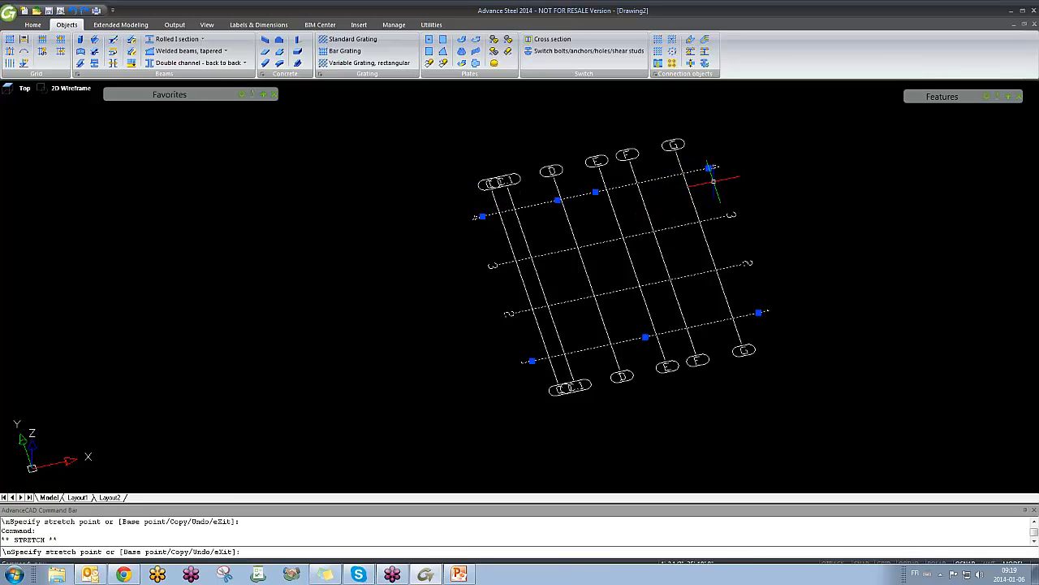
key("Escape")
Step: Draw a single grid axis about 88' long between axes D and E, parallel to them, with ortho mode on
scroll(557, 246, "down", 3)
middle_click_drag(592, 282, 568, 239, "shift")
scroll(568, 239, "up", 4)
middle_click_drag(608, 271, 487, 344)
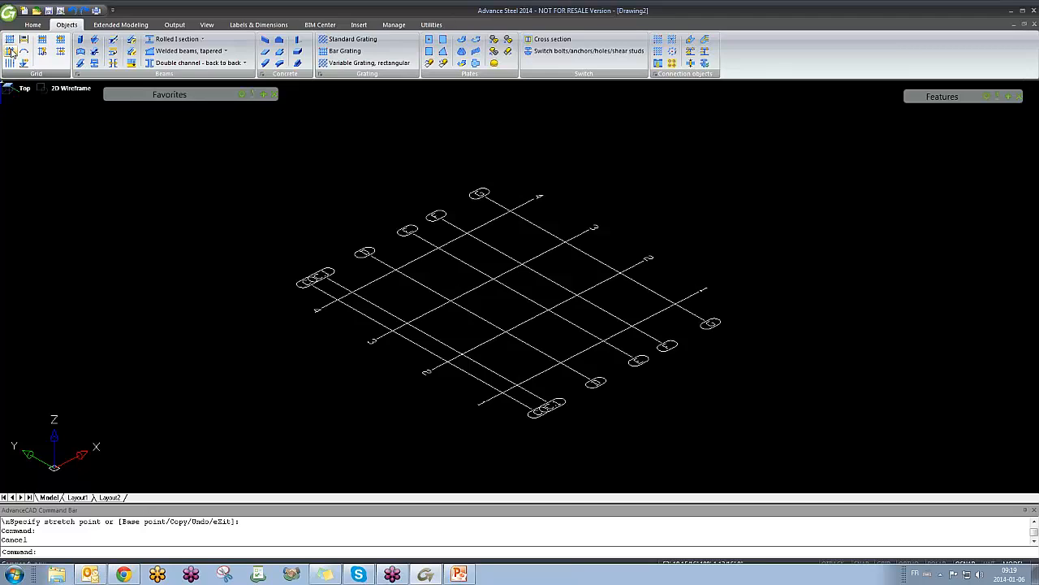
left_click(11, 51)
left_click(400, 244)
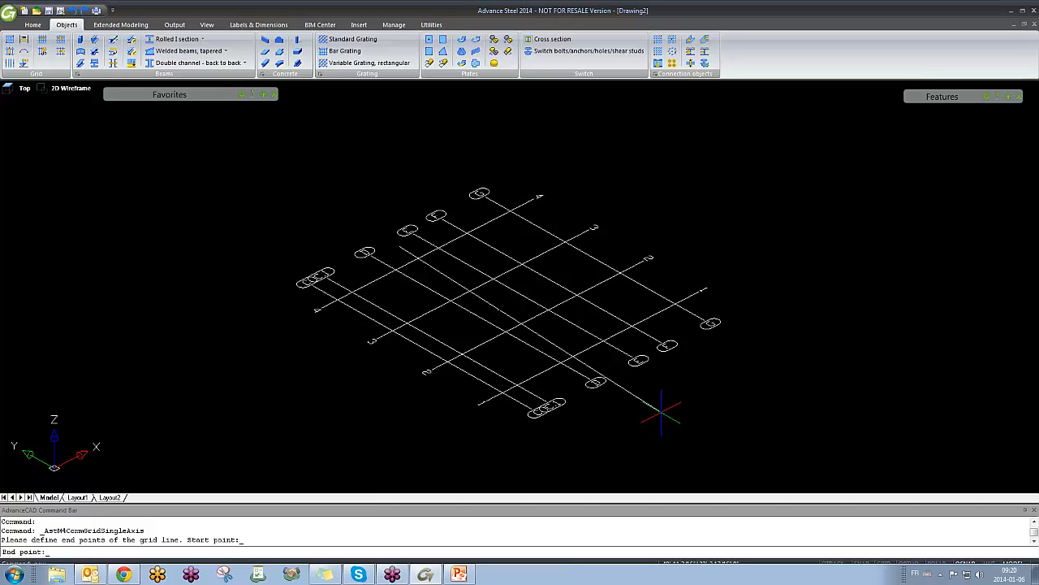
key("F8")
left_click(637, 399)
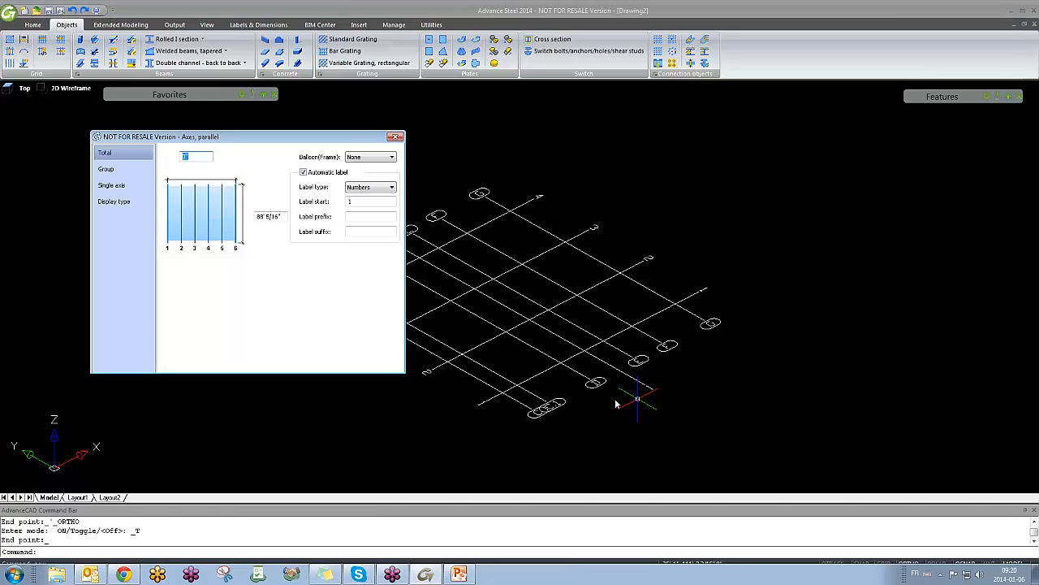
middle_click_drag(613, 397, 765, 414)
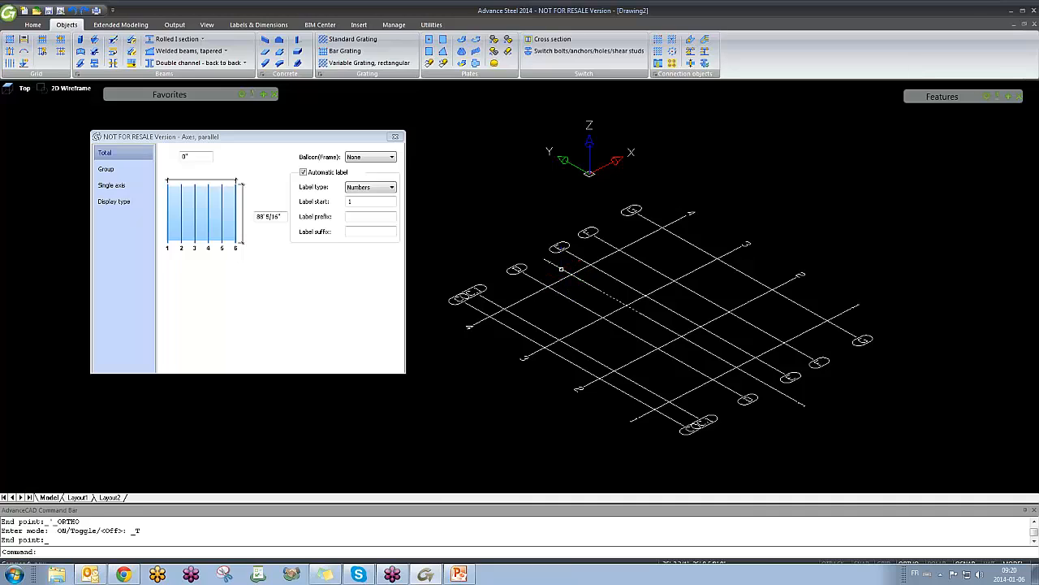
Step: Select the single axis and the lettered axes, and try moving axes G and C individually with their midpoint grips
left_click(581, 278)
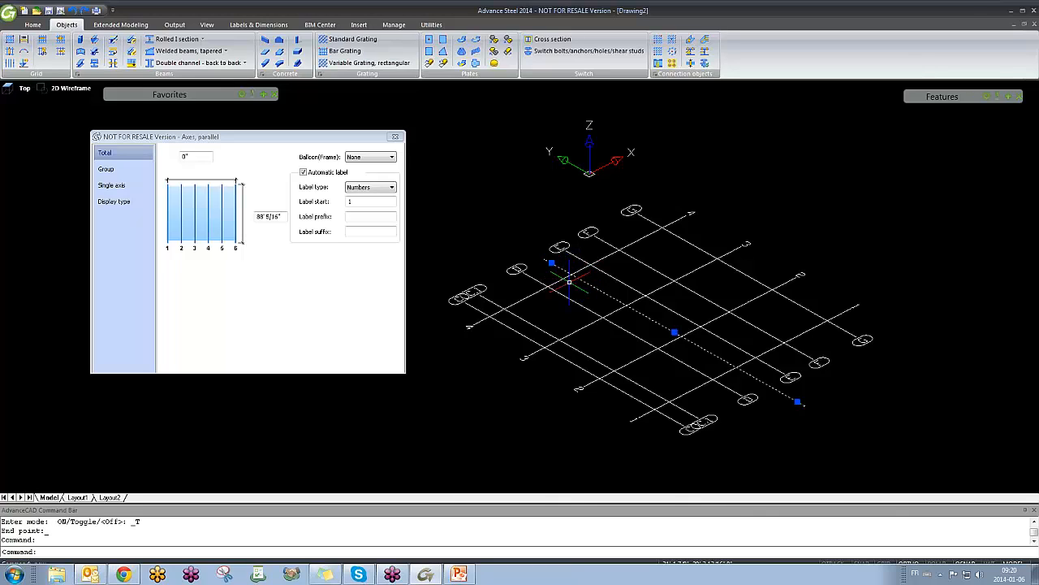
left_click(584, 261)
left_click(747, 275)
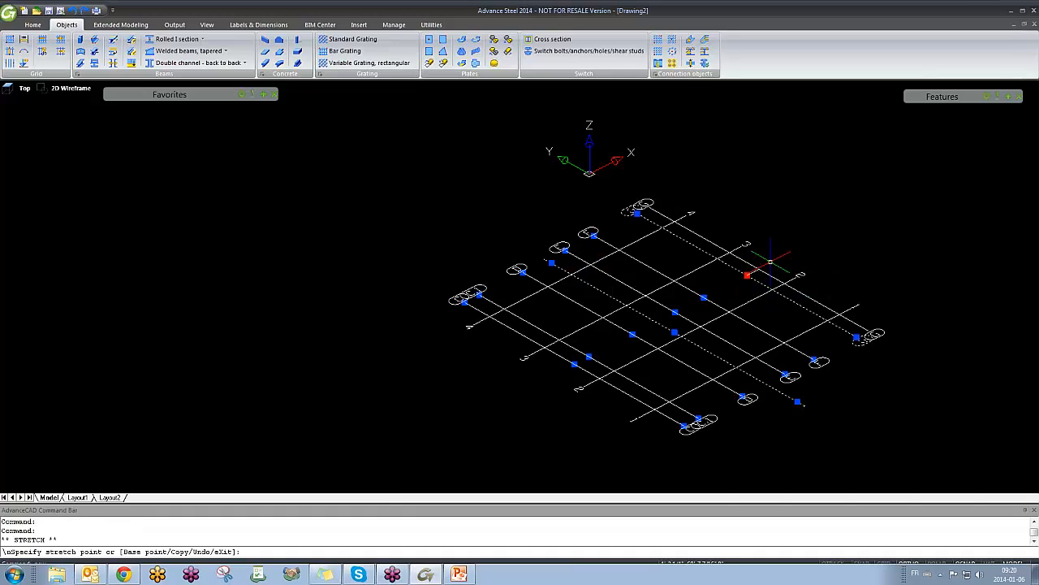
key("Escape")
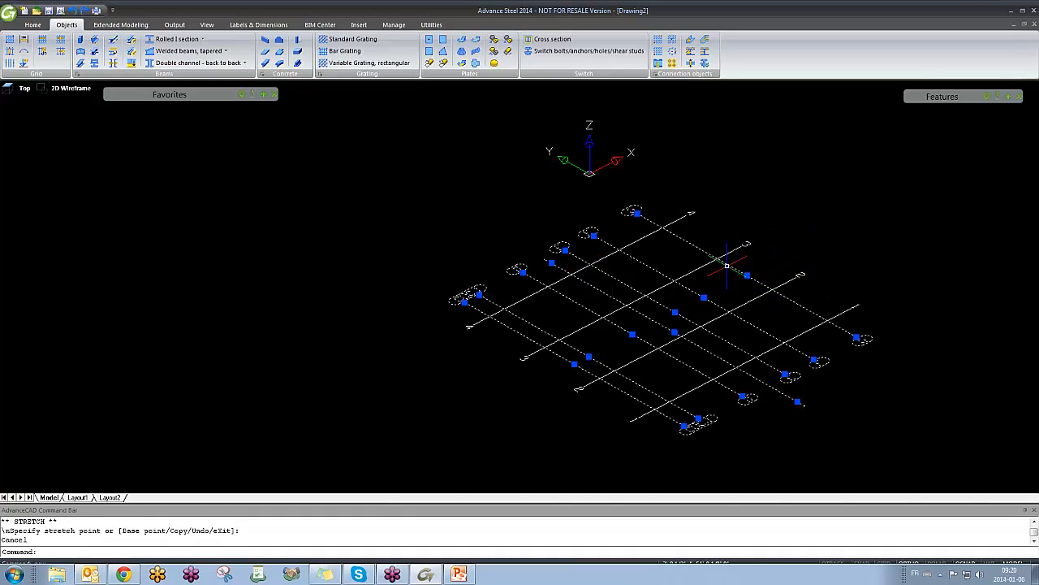
left_click(575, 364)
key("Escape")
key("Escape")
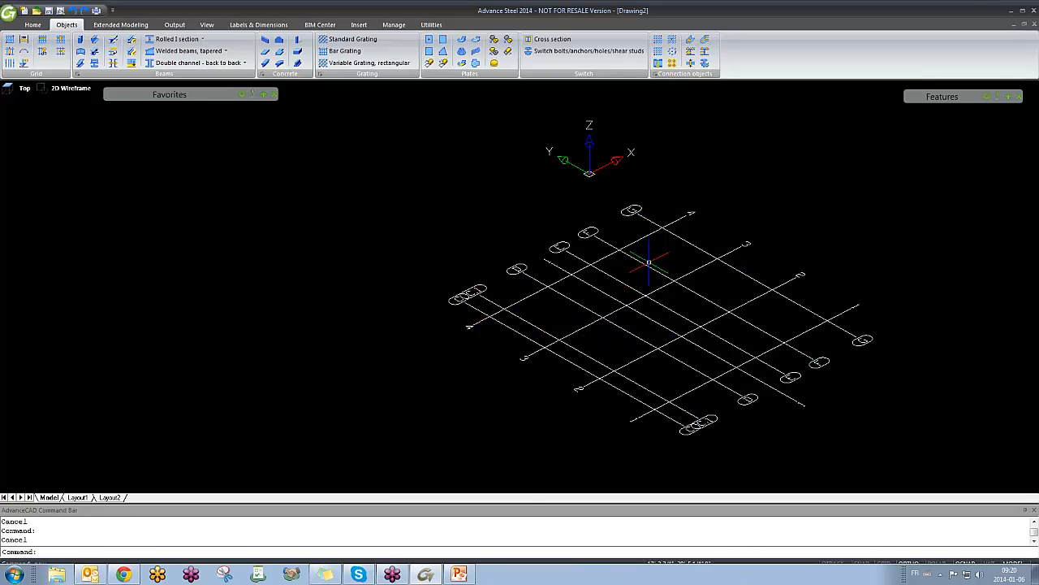
Step: Change the display type of the lettered axis group to Standard
left_click(647, 264)
double_click(647, 264)
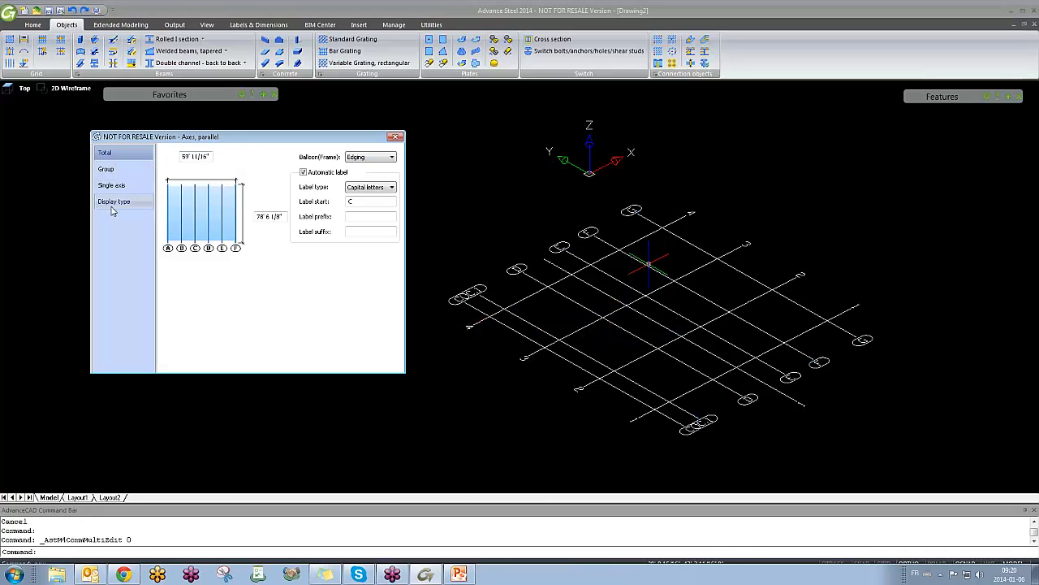
left_click(114, 202)
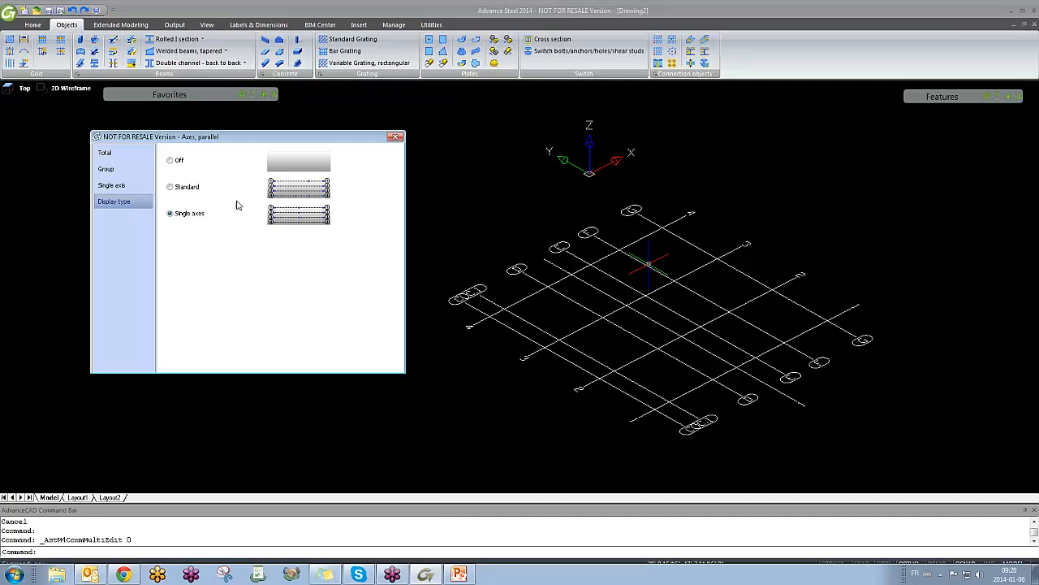
left_click(396, 140)
Step: Select the lettered axis group and try adding axes beyond axis C by stretching that side's midpoint grip outward
left_click(708, 239)
left_click(601, 375)
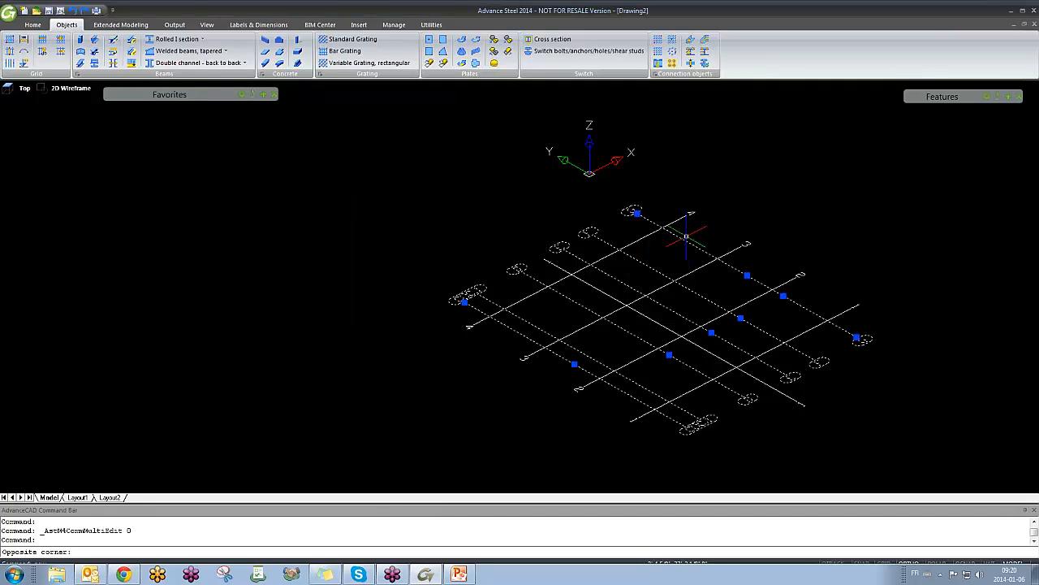
left_click(574, 364)
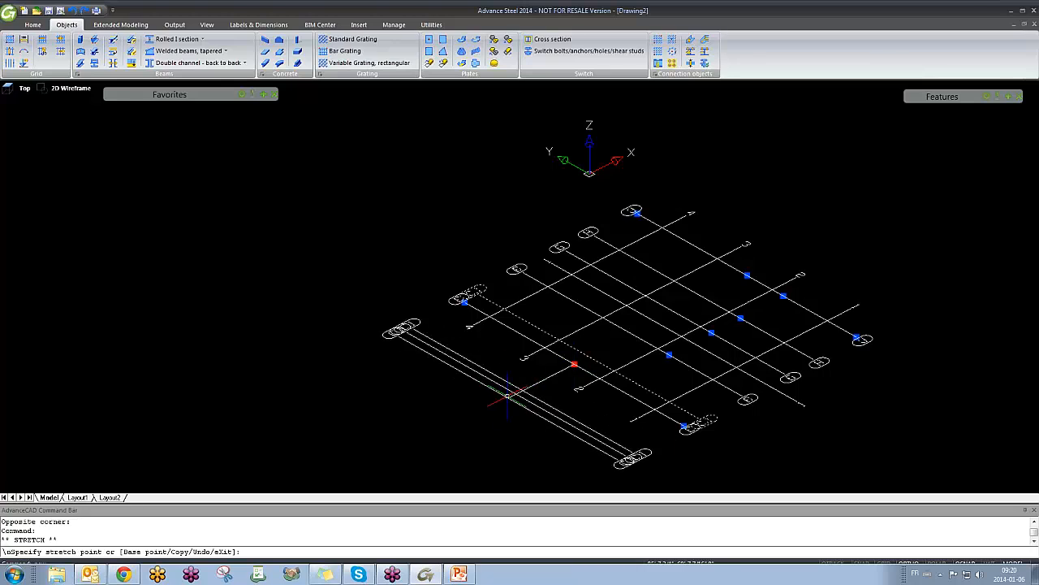
key("Escape")
key("Escape")
Step: Move axis G outward, away from axis F, by stretching its second middle grip, the one nearer axis 1
left_click(746, 272)
left_click(761, 276)
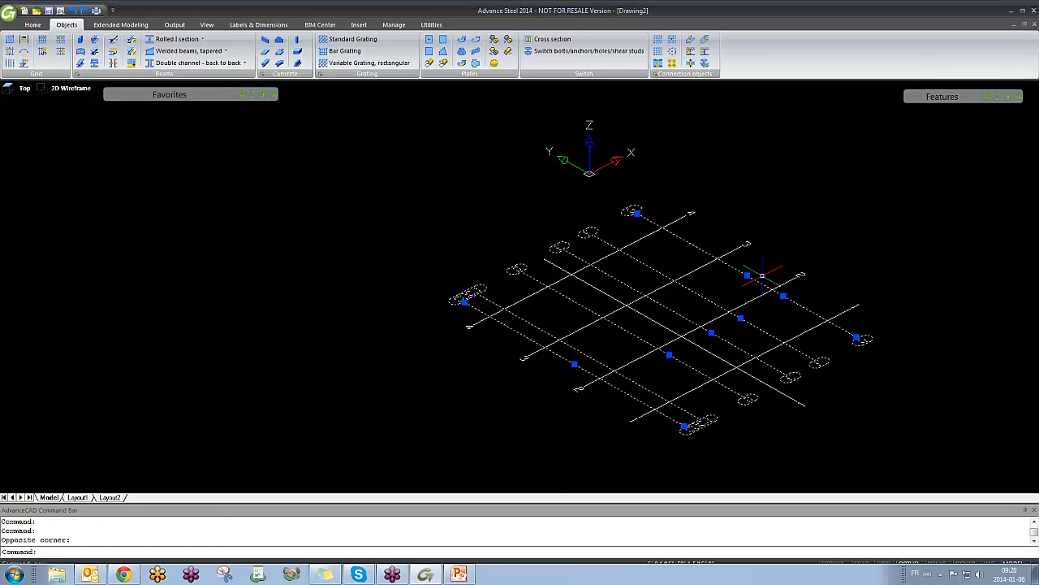
left_click(785, 296)
left_click(785, 296)
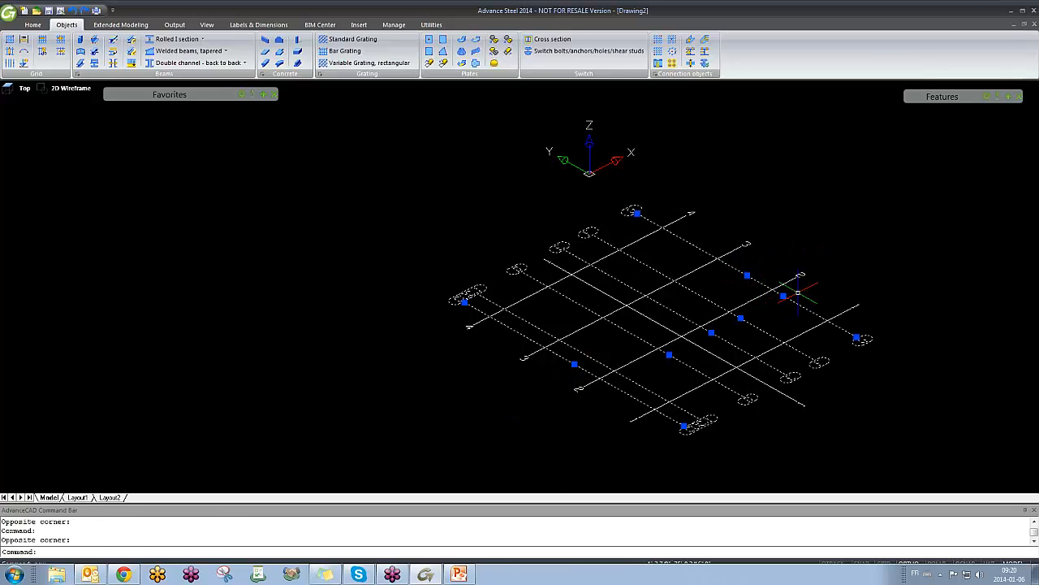
left_click(784, 296)
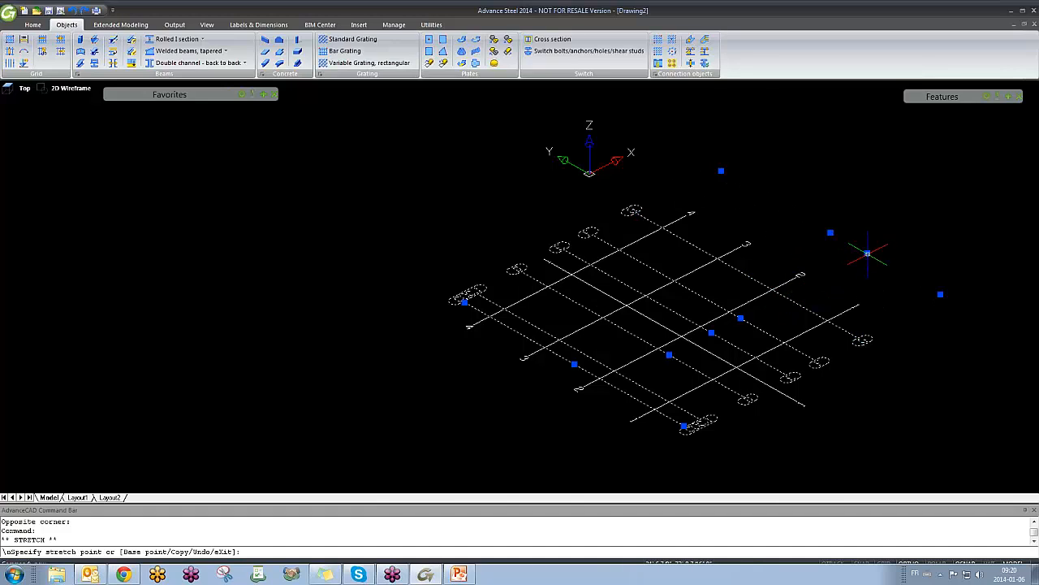
left_click(867, 253)
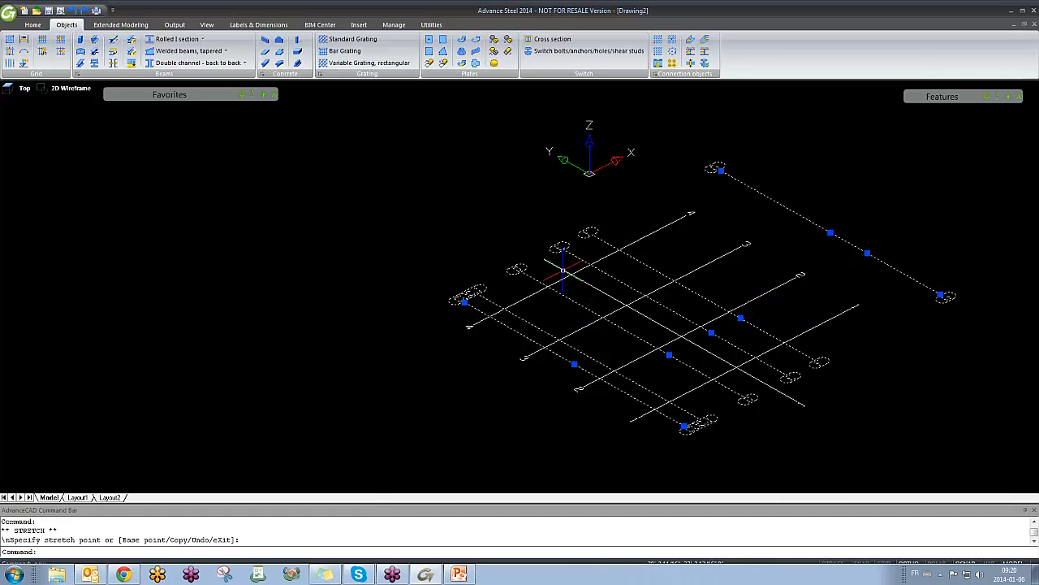
Step: Undo the last move of axis G
key("Escape")
type("u")
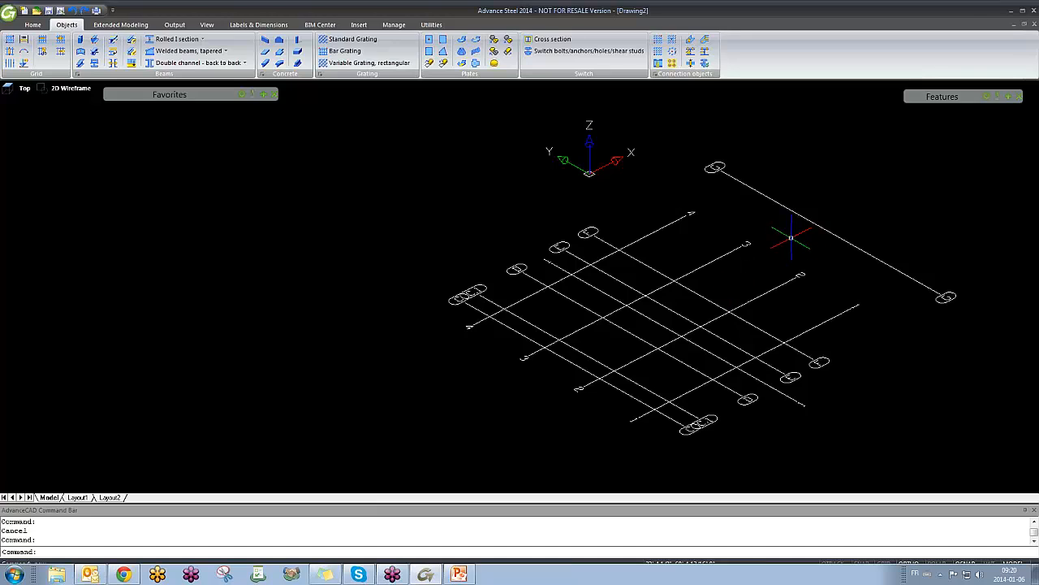
key("Return")
Step: Try adding more lettered axes beyond axis G by stretching the group's midpoint grip on that side outward
left_click(750, 273)
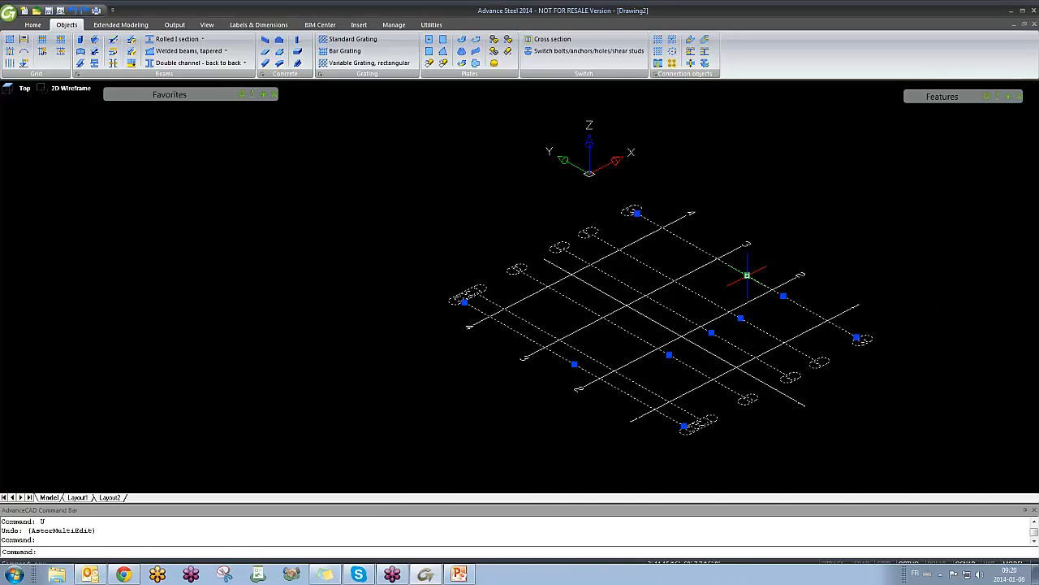
left_click(747, 274)
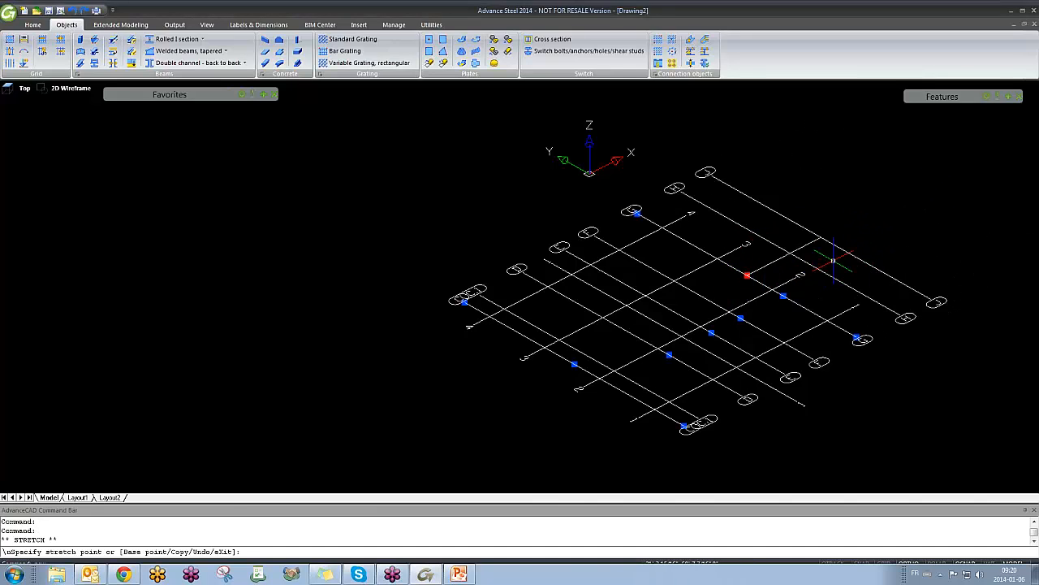
middle_click_drag(906, 228, 703, 285)
scroll(703, 284, "down", 2)
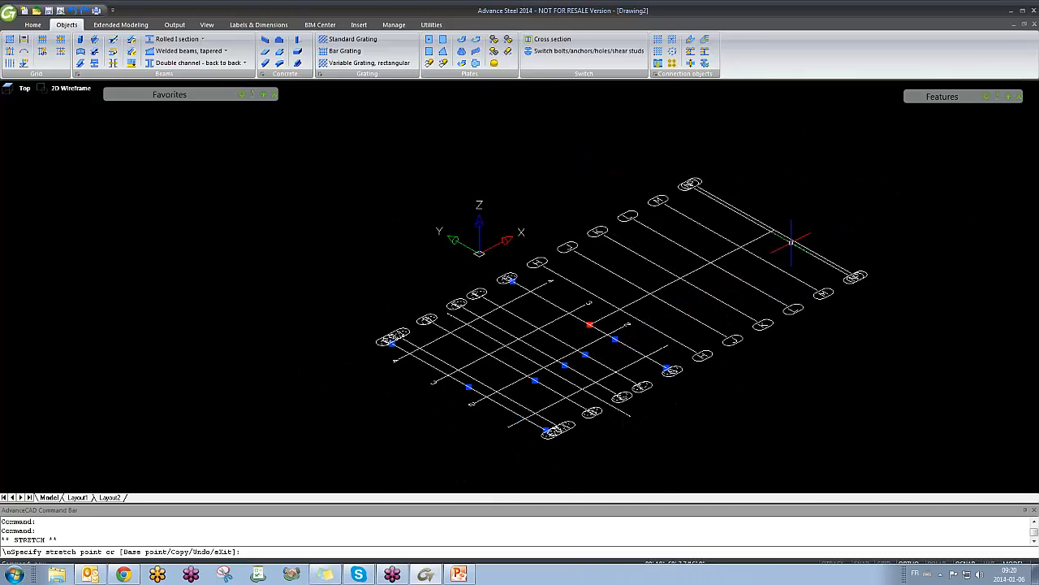
key("Escape")
scroll(593, 325, "up", 2)
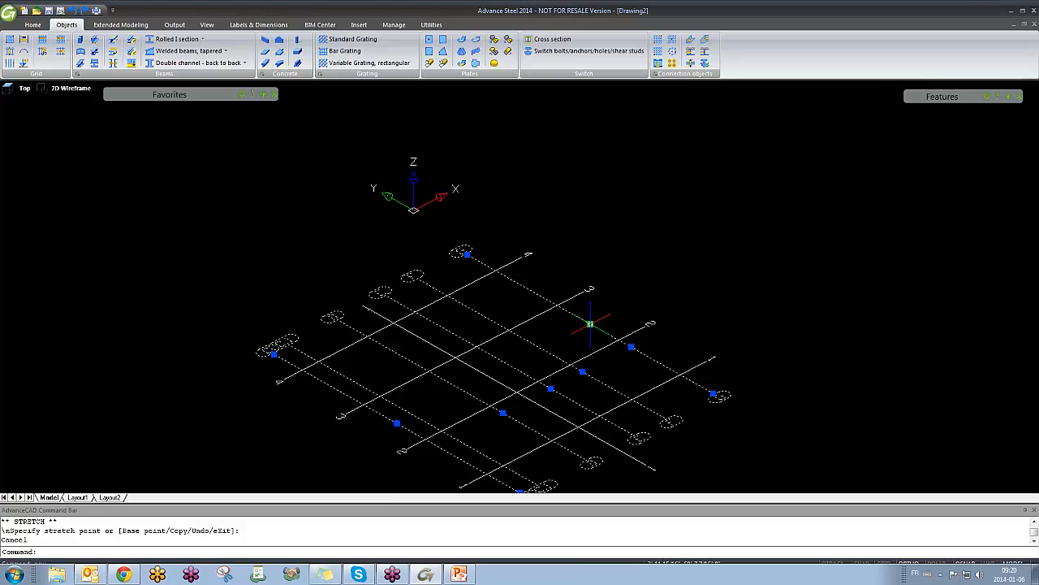
left_click(591, 324)
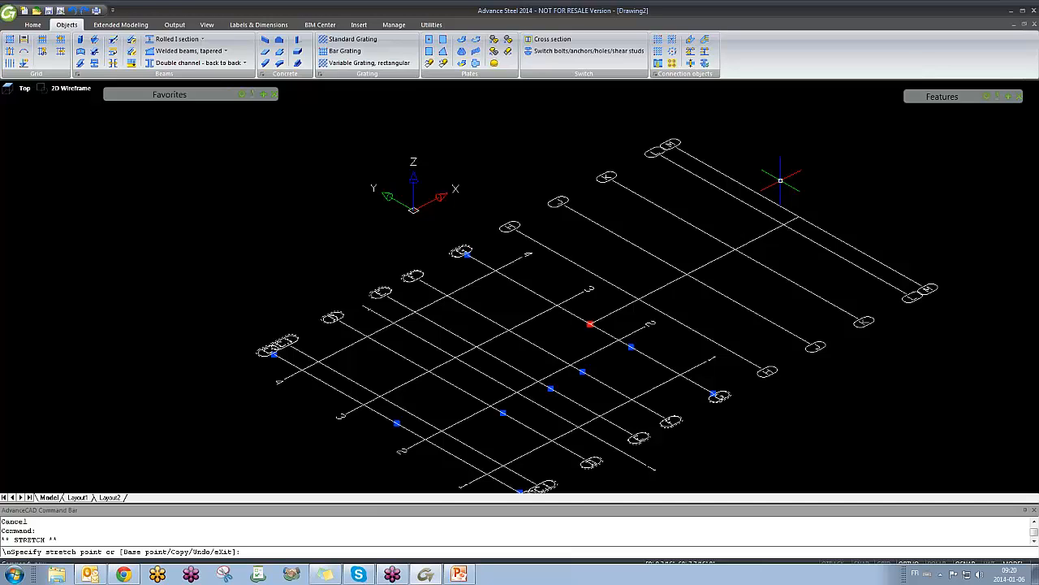
key("Escape")
Step: Delete the single axis between axes D and E
scroll(357, 357, "up", 6)
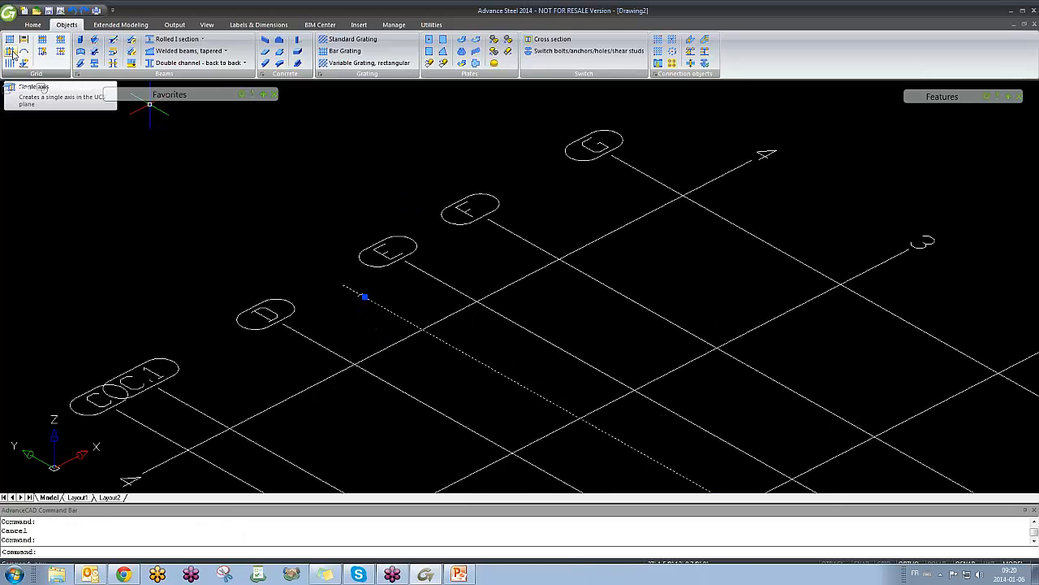
key("Escape")
scroll(357, 300, "down", 5)
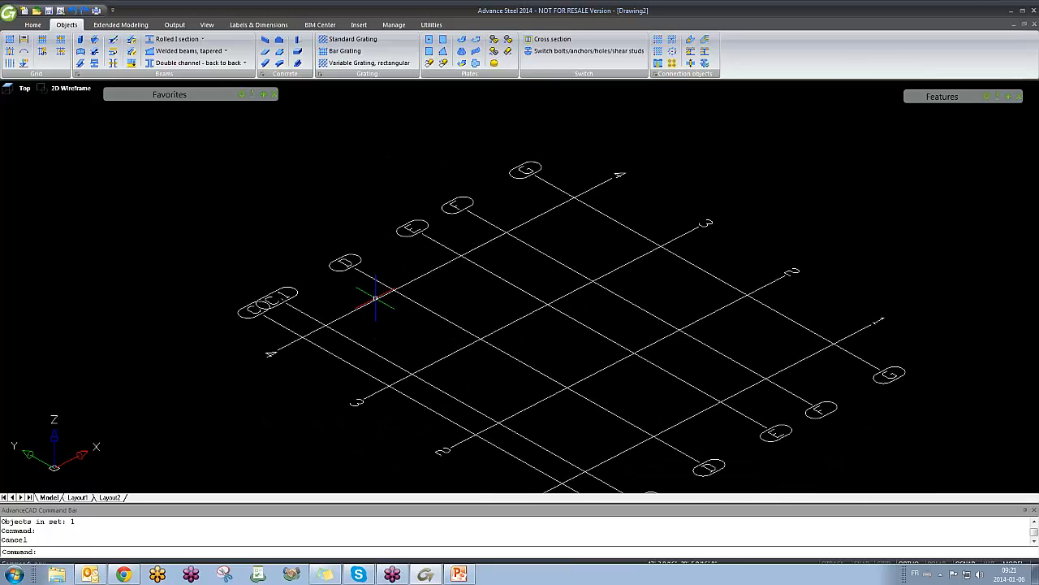
Step: Select the numbered axis group and try stretching its total width outward from axis 4 with the grip near axis D
left_click(369, 298)
scroll(455, 268, "down", 3)
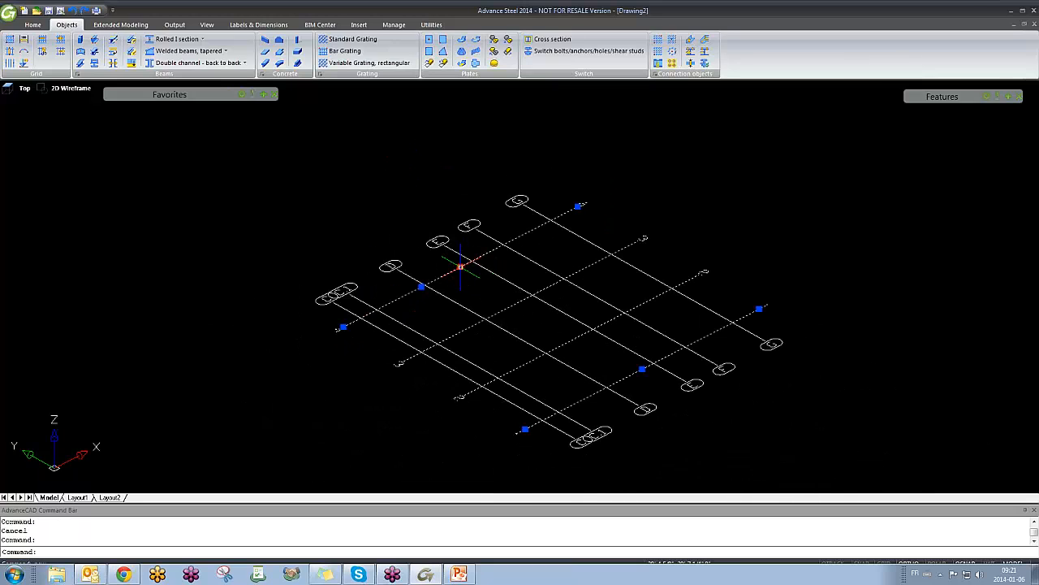
left_click(461, 266)
key("Escape")
left_click(421, 287)
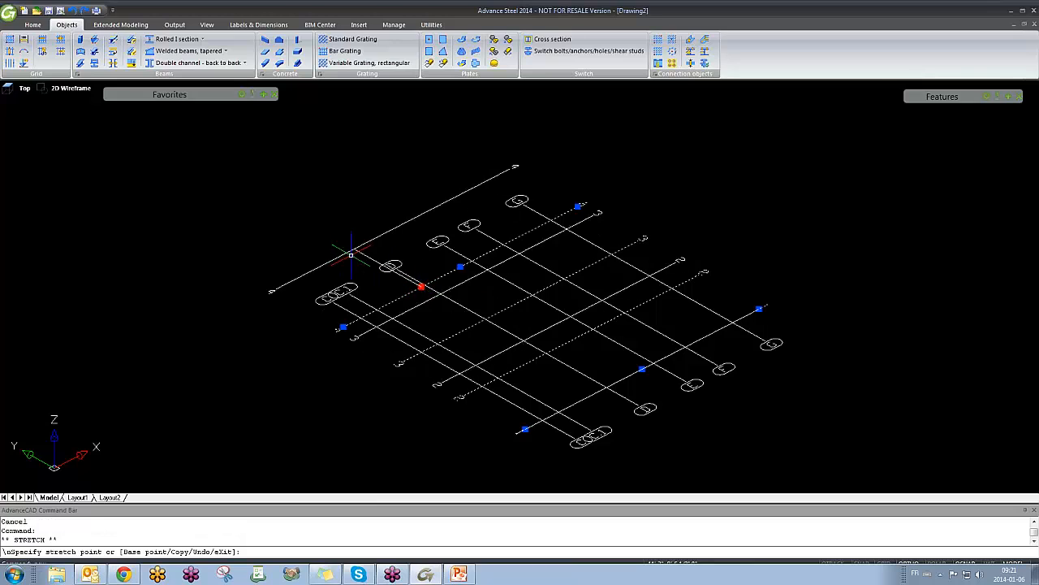
key("Escape")
scroll(425, 291, "down", 2)
scroll(424, 291, "up", 3)
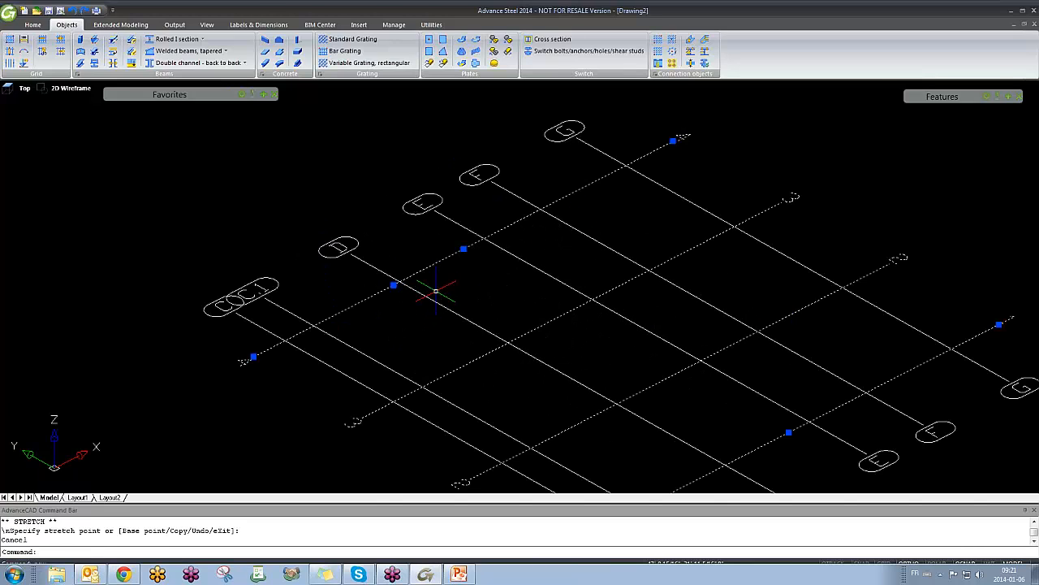
scroll(429, 284, "down", 2)
key("Escape")
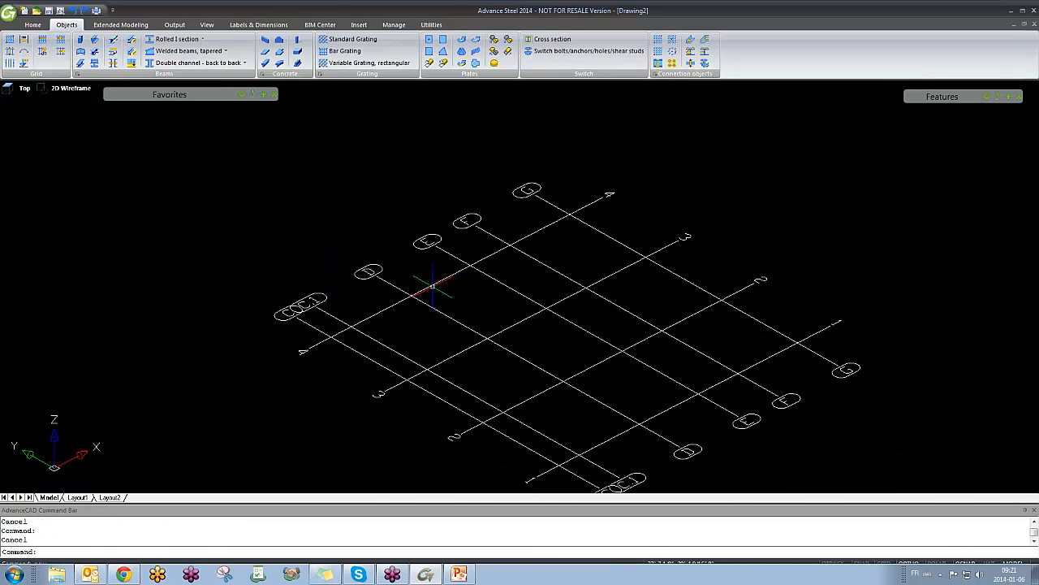
Step: Try adding more numbered axes beyond axis 4 by stretching the group's midpoint grip outward
left_click(416, 286)
left_click(456, 273)
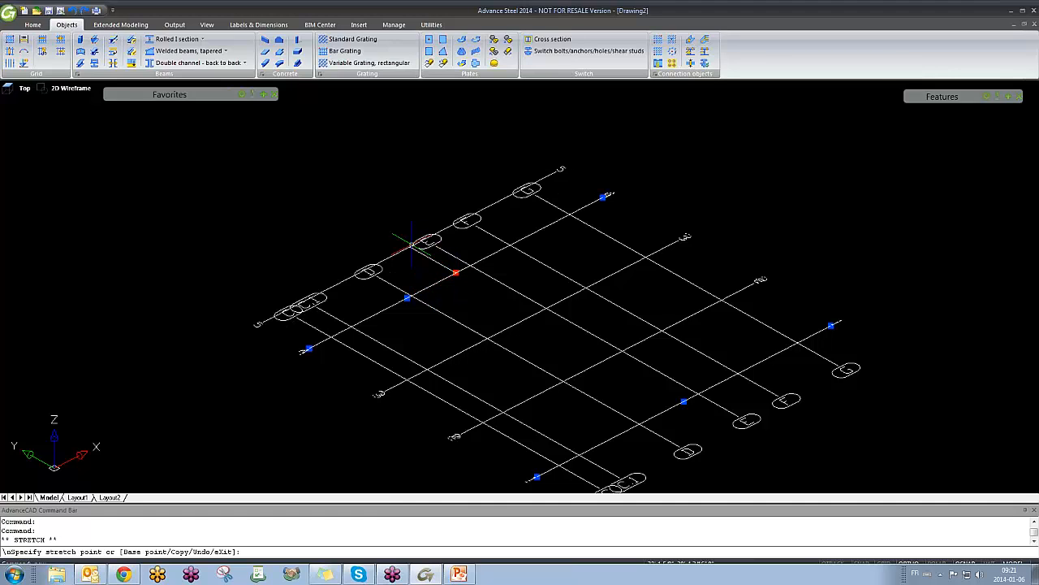
scroll(475, 232, "down", 1)
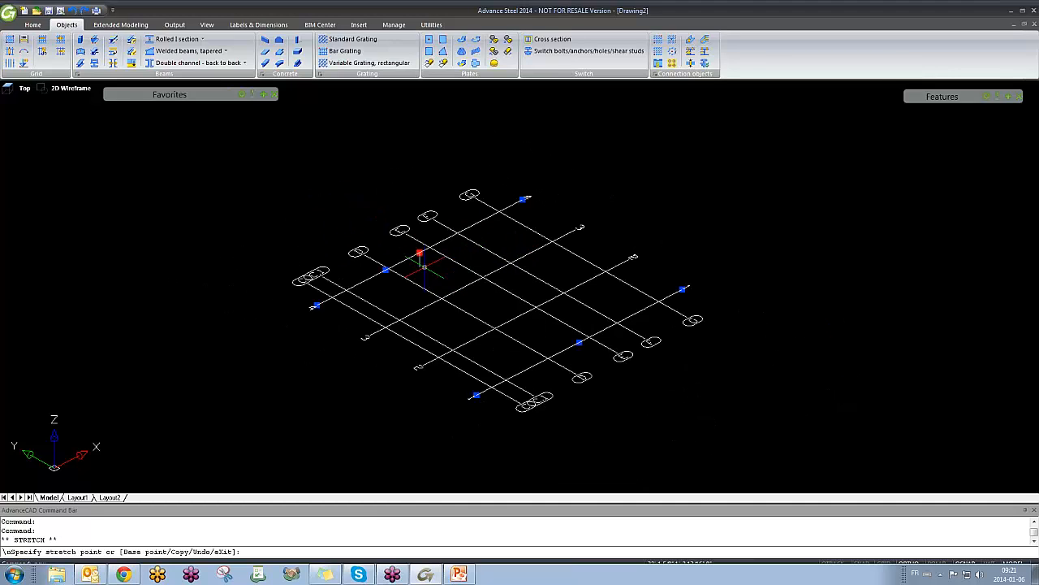
middle_click_drag(422, 285, 656, 412)
scroll(640, 388, "down", 5)
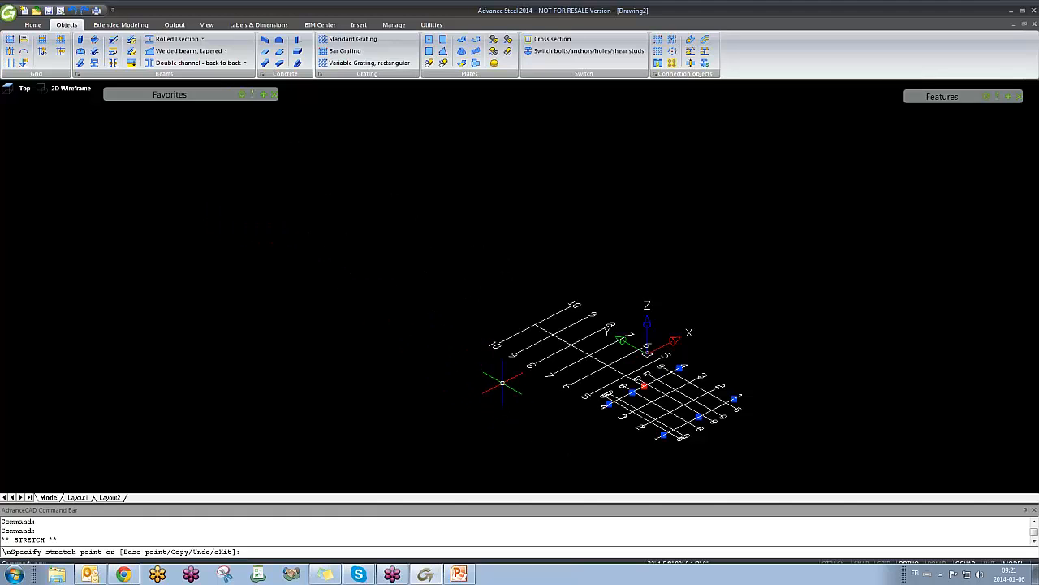
key("Escape")
key("Escape")
scroll(619, 362, "up", 6)
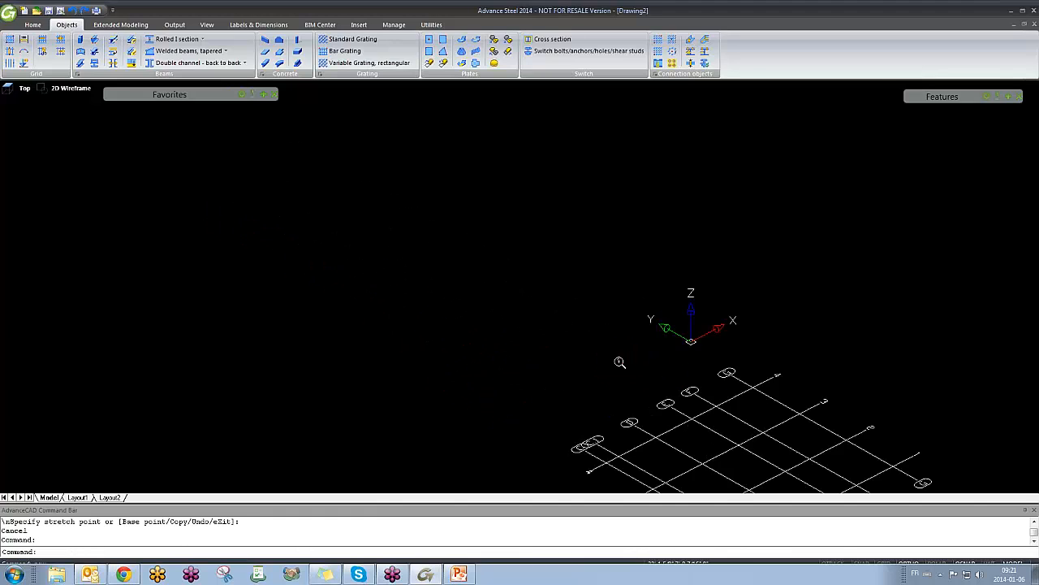
Step: Try moving axis 4 outward again with its width grip so that axes 2 and 3 are respaced, and cancel
left_click(423, 240)
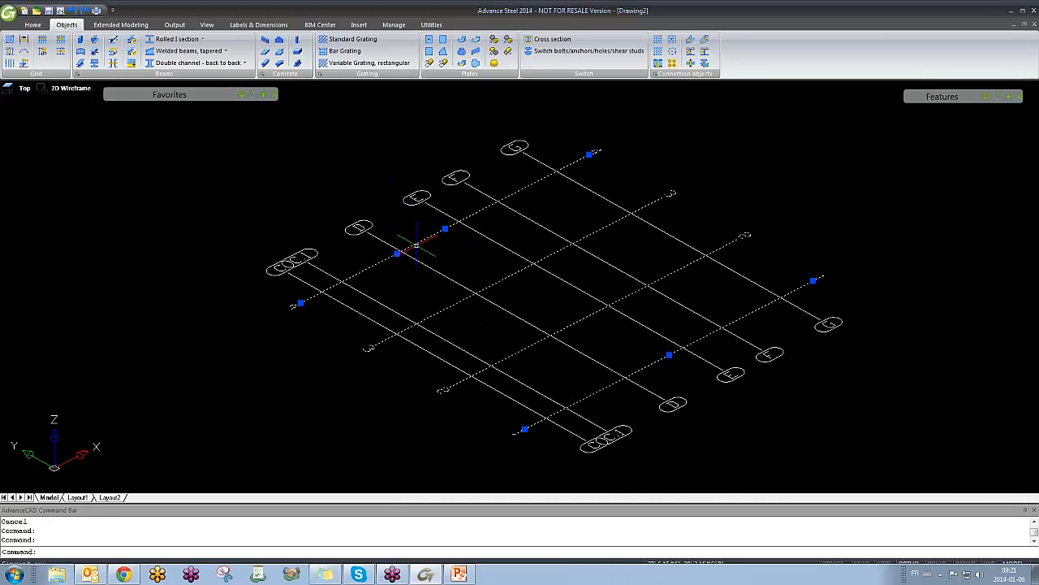
left_click(398, 254)
scroll(397, 254, "down", 2)
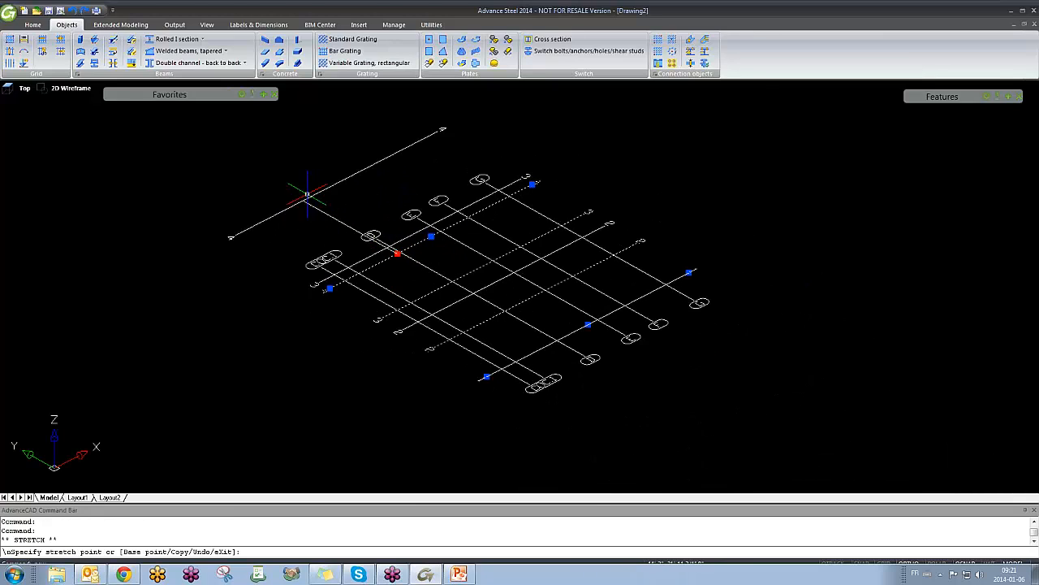
middle_click_drag(336, 217, 412, 272)
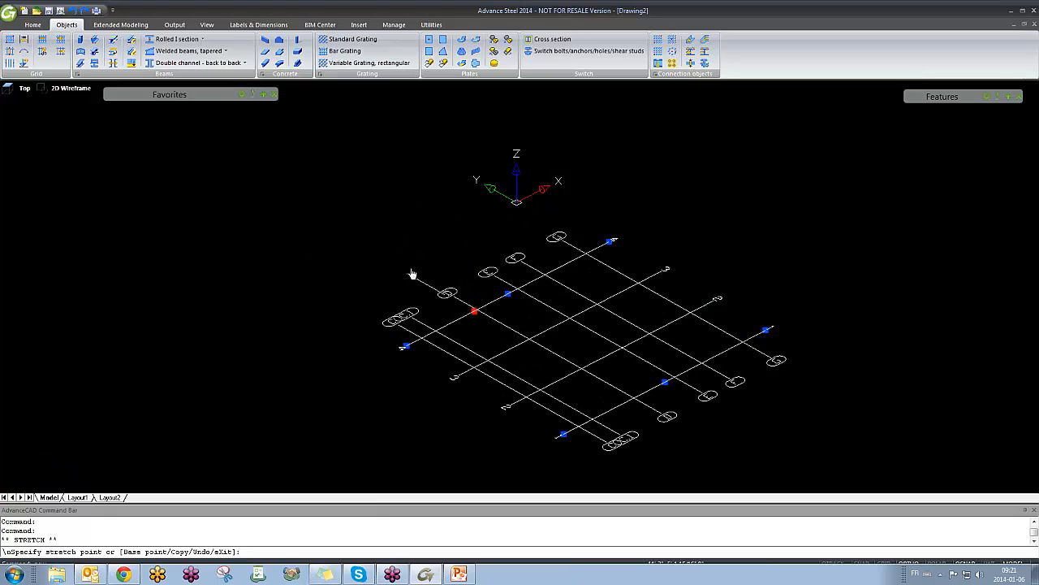
scroll(406, 266, "down", 2)
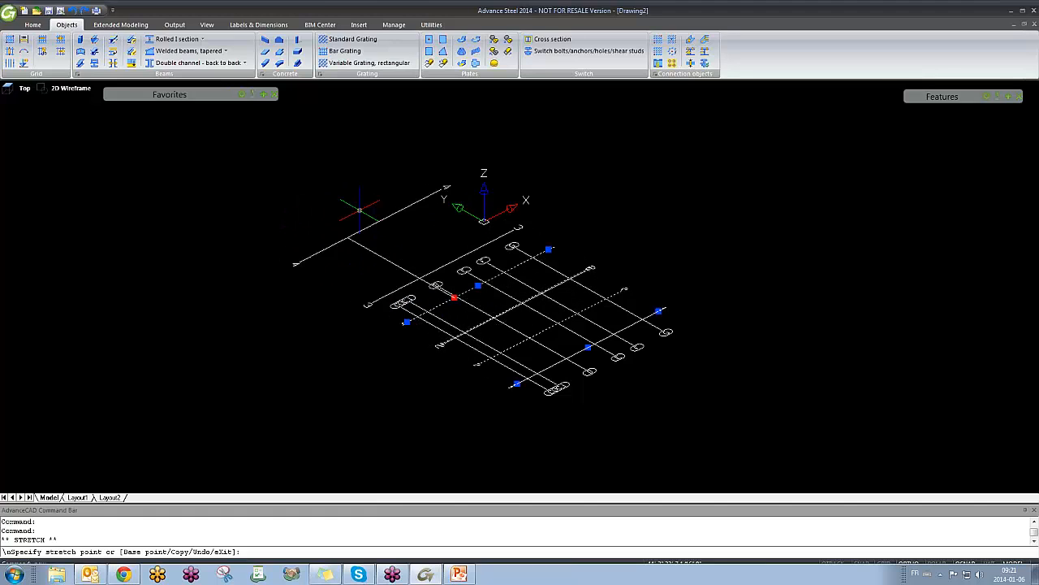
key("Escape")
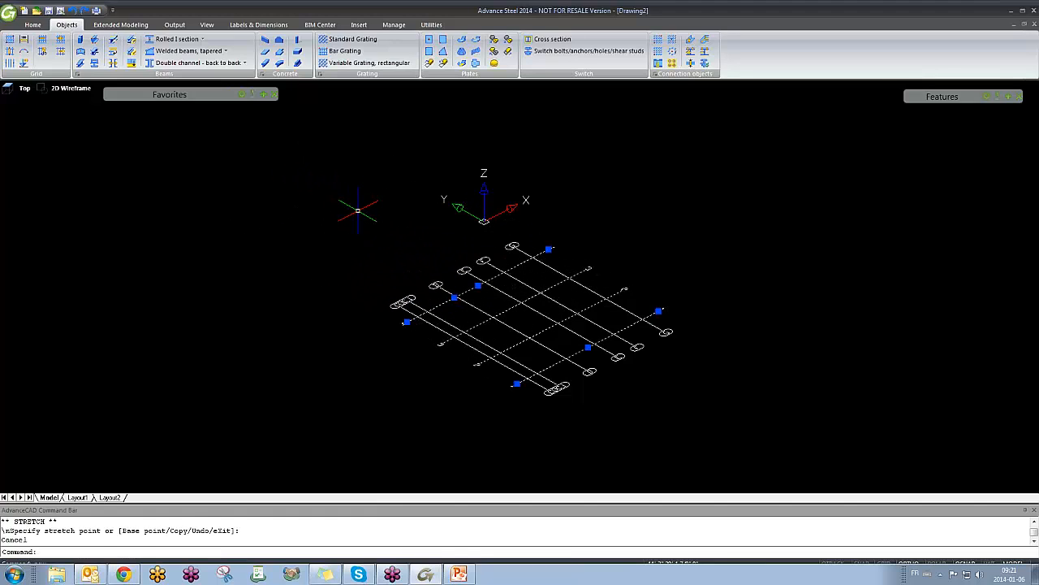
key("Escape")
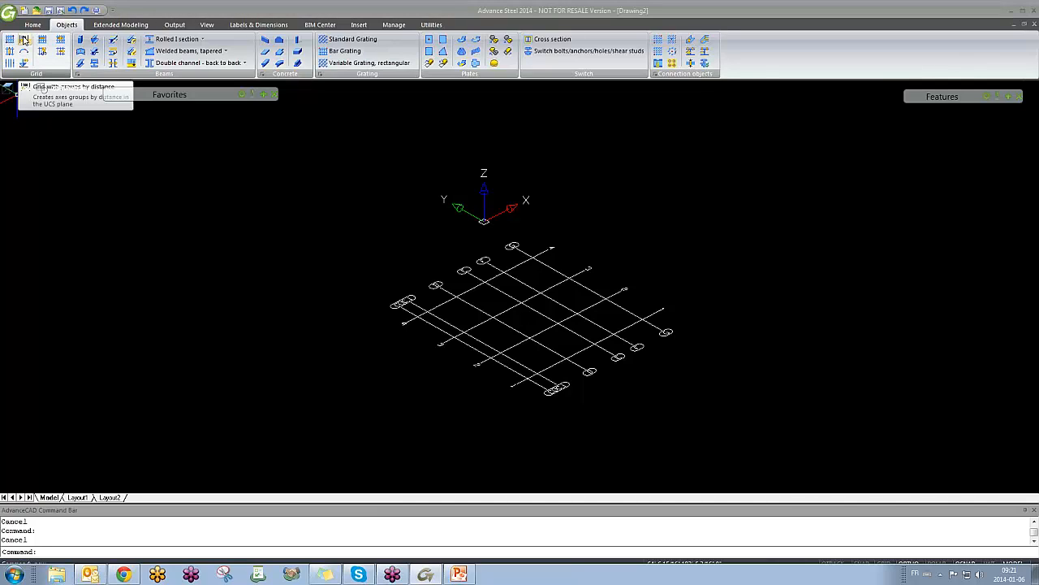
Step: Begin a grid with groups by distance beside the existing grid, drawing its grid line along X and picking the group's direction
left_click(25, 41)
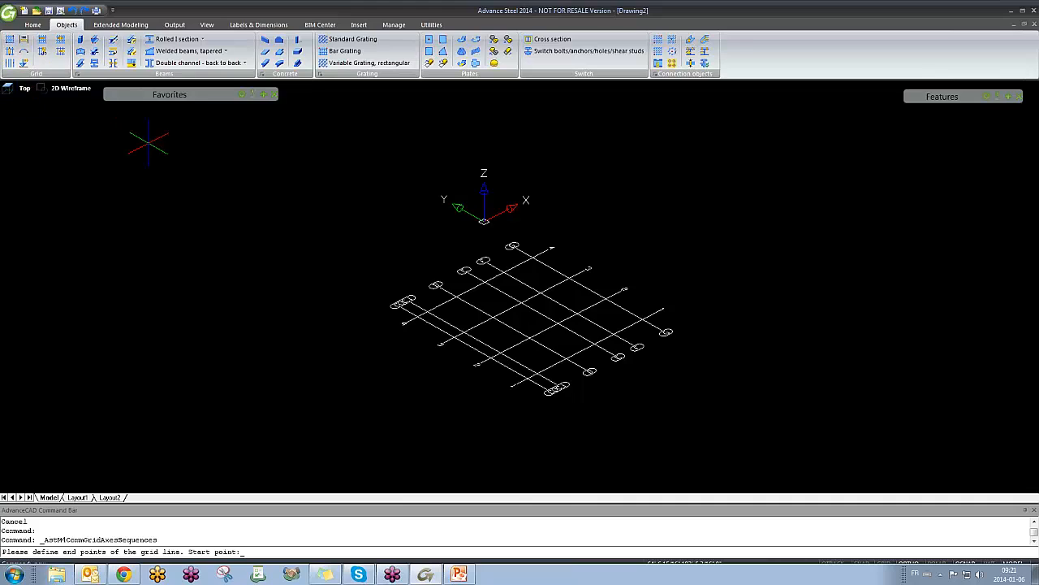
scroll(203, 187, "down", 3)
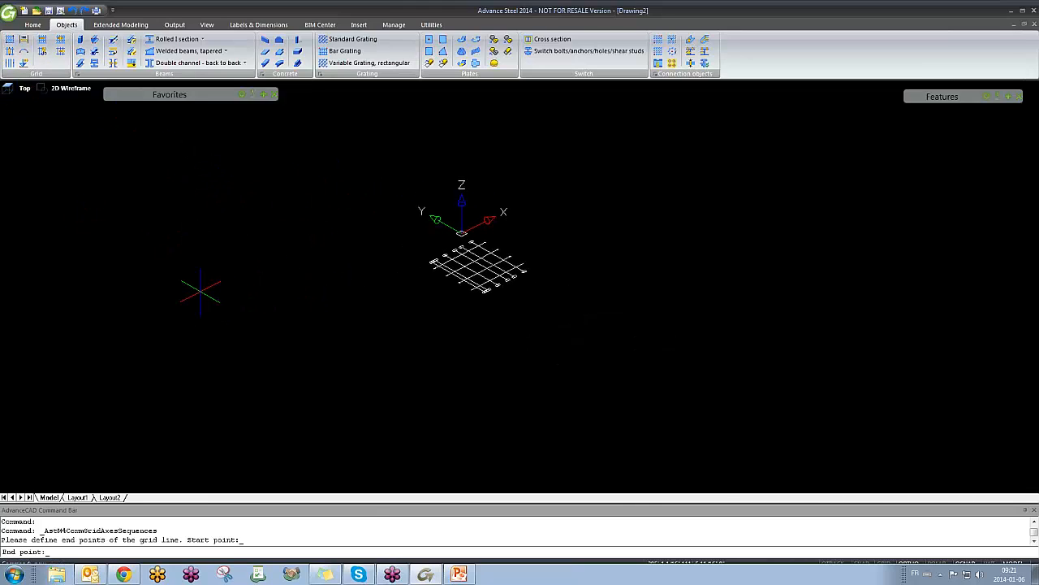
left_click(288, 241)
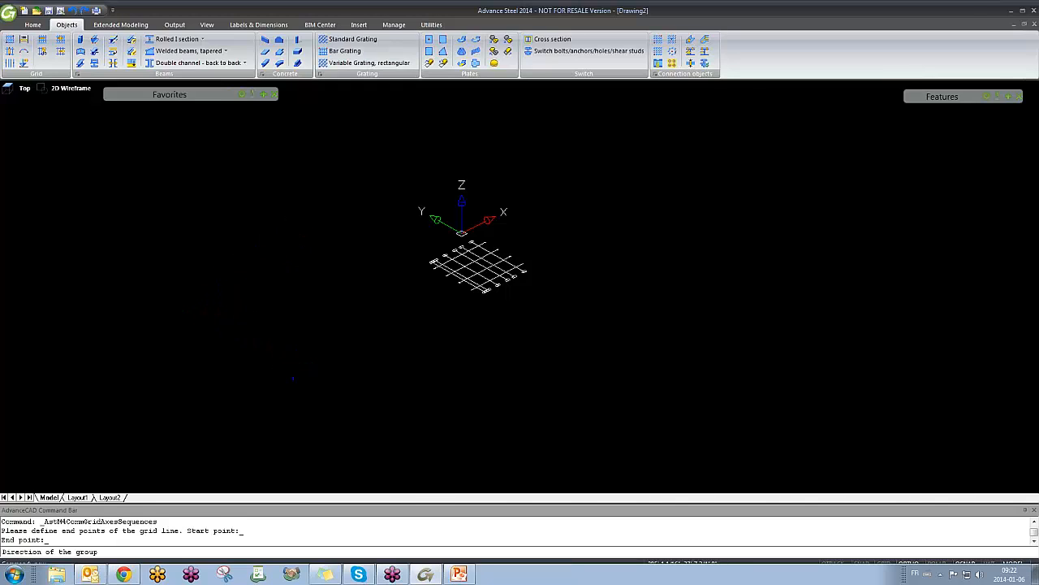
left_click(293, 355)
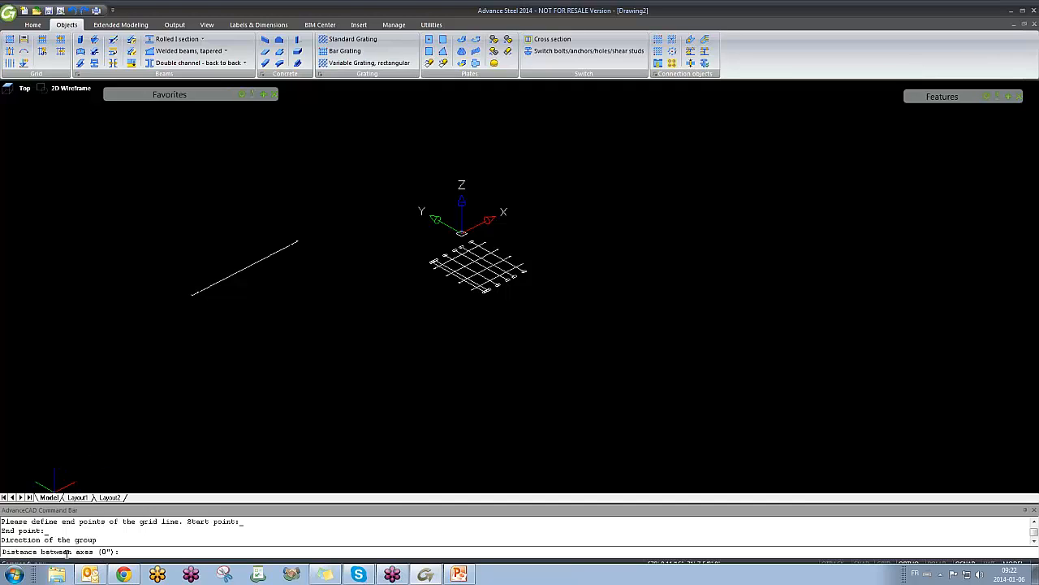
Step: Enter successive distances between axes of 2', 4', 4', 6' and 4', and finish the axis group
left_click(125, 553)
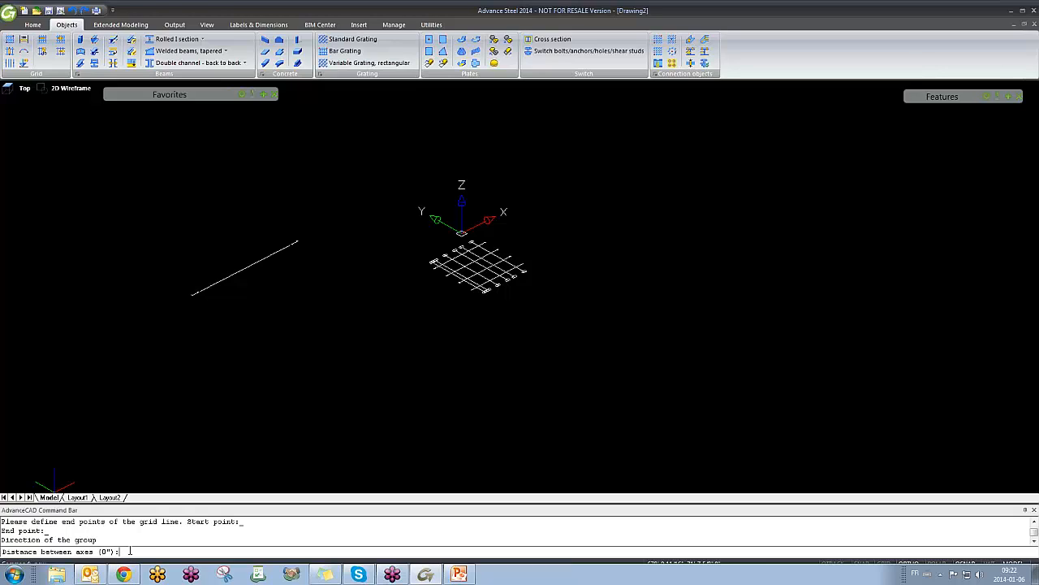
type("2'")
key("Return")
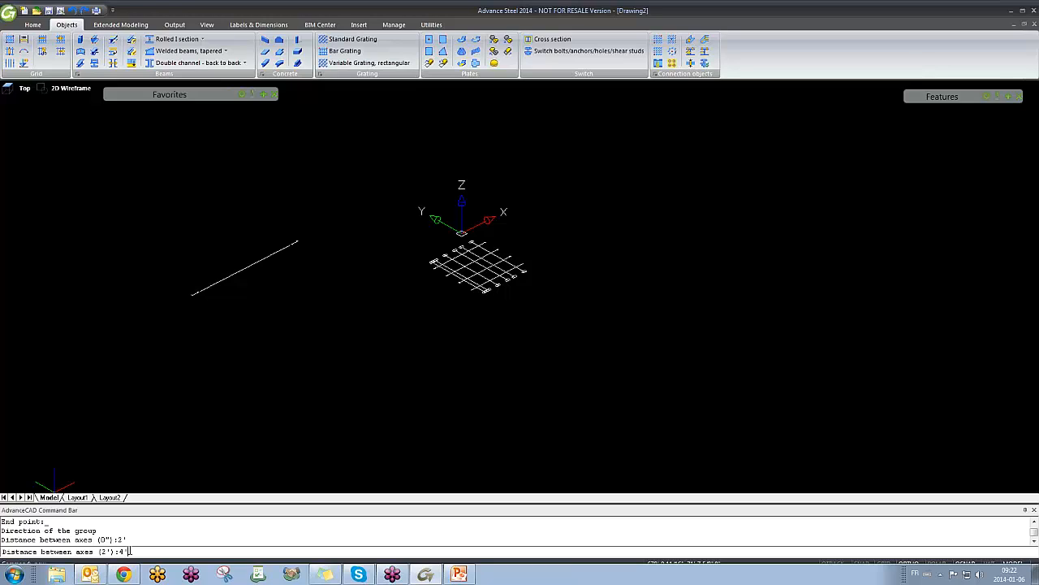
type("4'")
key("Return")
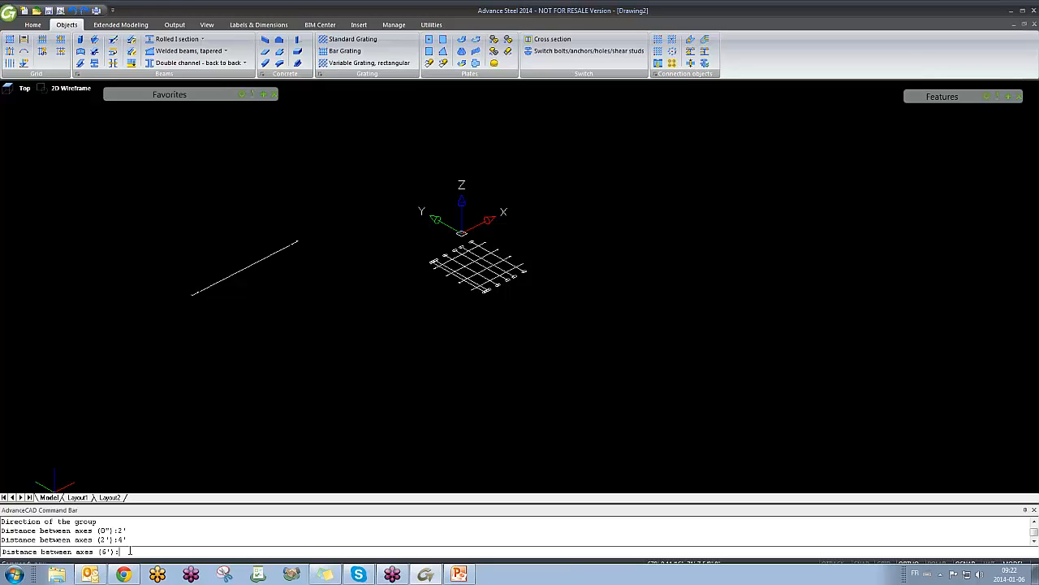
key("Return")
key("Return")
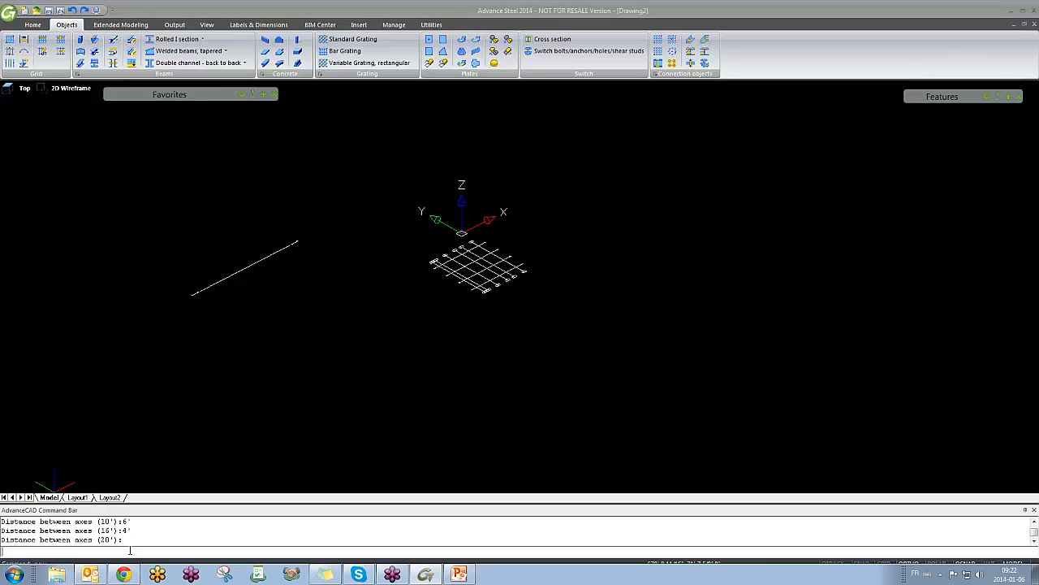
Step: Examine the new distance-based axes in the model alongside their properties, and close the properties dialog
left_click_drag(265, 140, 593, 194)
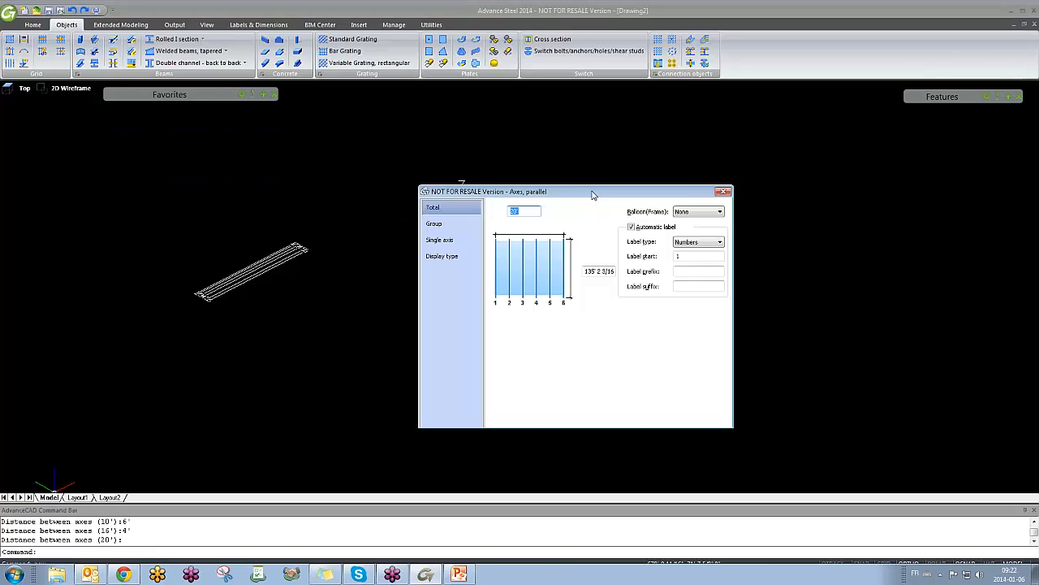
scroll(197, 327, "up", 5)
scroll(210, 319, "down", 2)
middle_click_drag(227, 329, 341, 300)
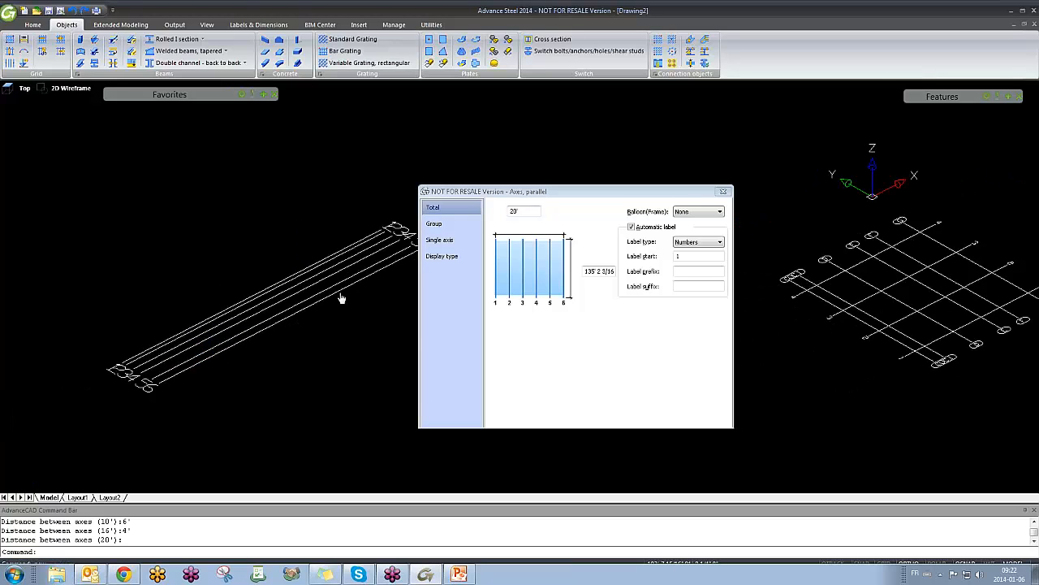
scroll(179, 357, "up", 3)
scroll(74, 372, "up", 4)
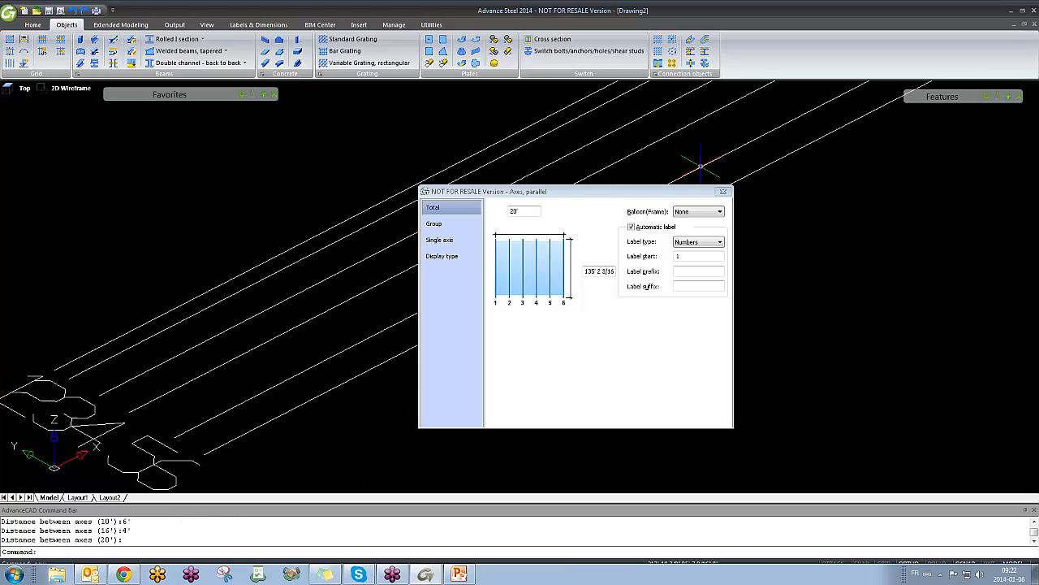
left_click(722, 192)
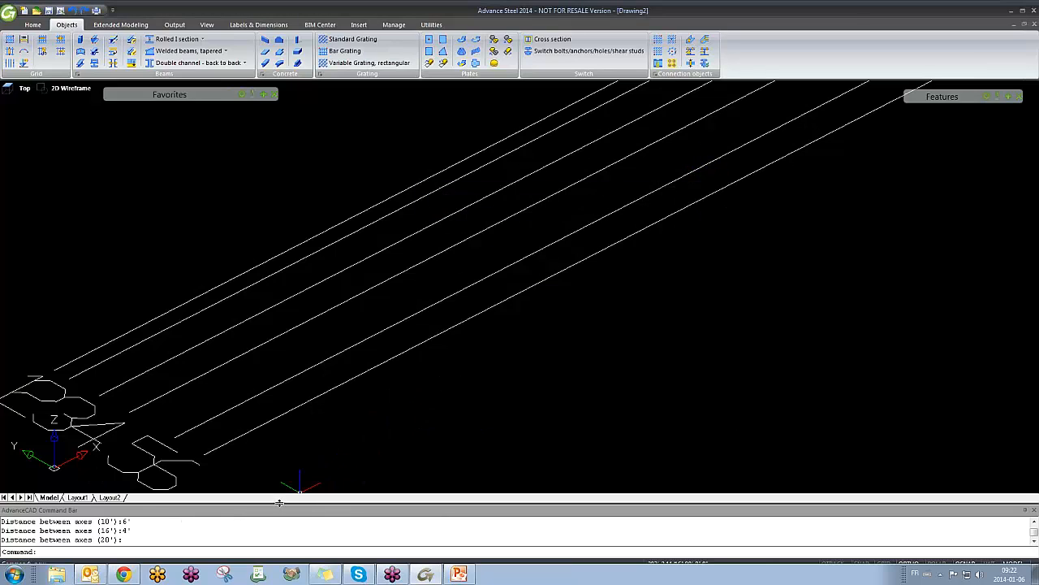
Step: Enlarge the command bar and compare the distances in the command history with the spacing of the new axes
left_click_drag(295, 433, 296, 435)
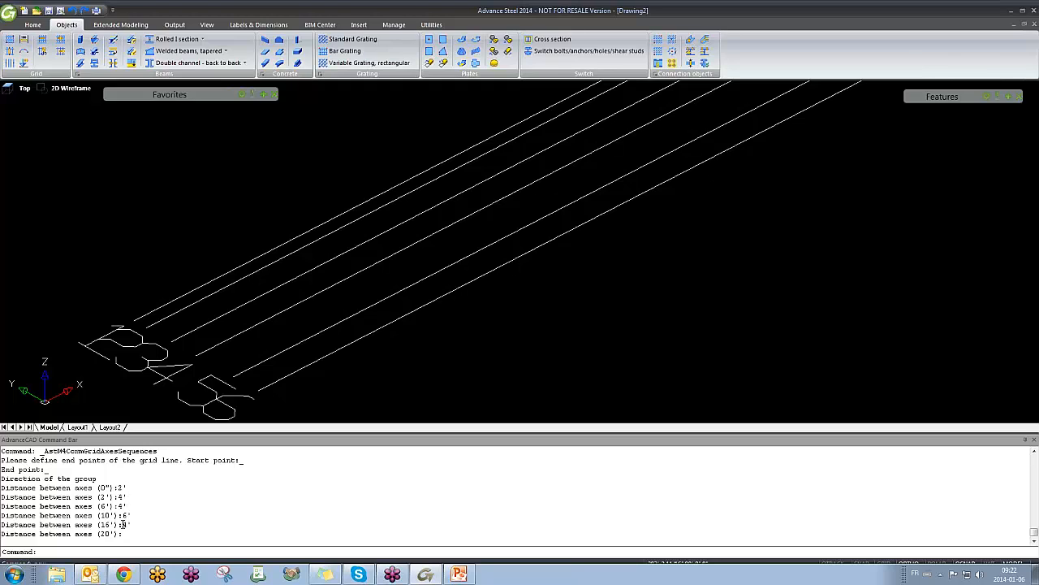
left_click(381, 354)
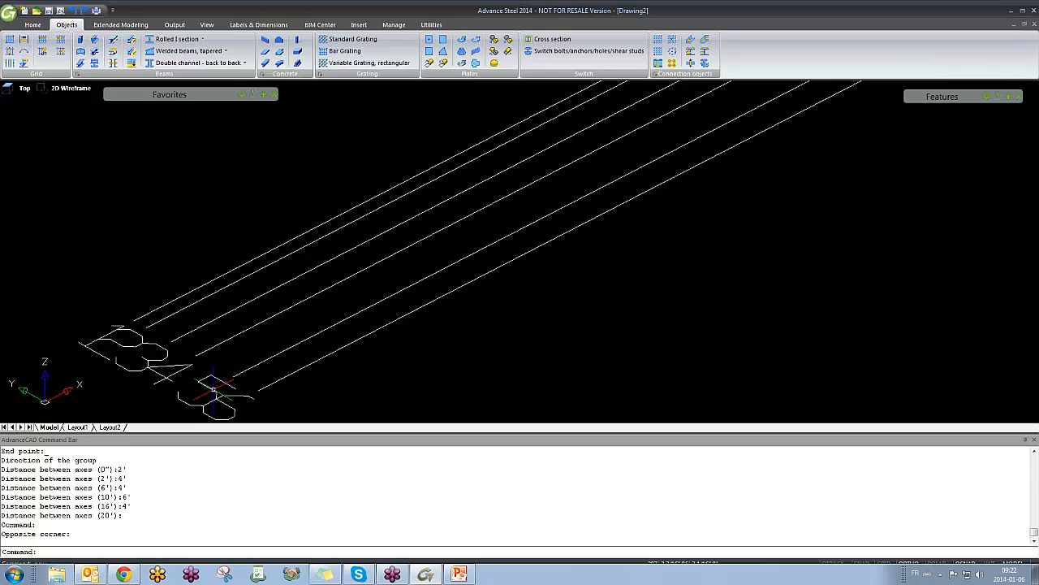
scroll(122, 334, "up", 4)
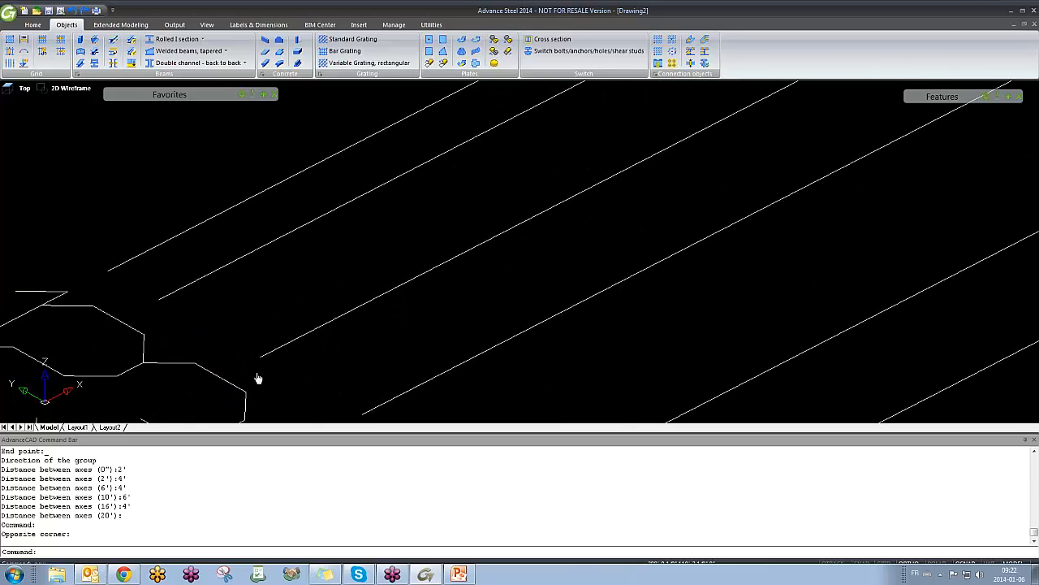
scroll(228, 235, "down", 4)
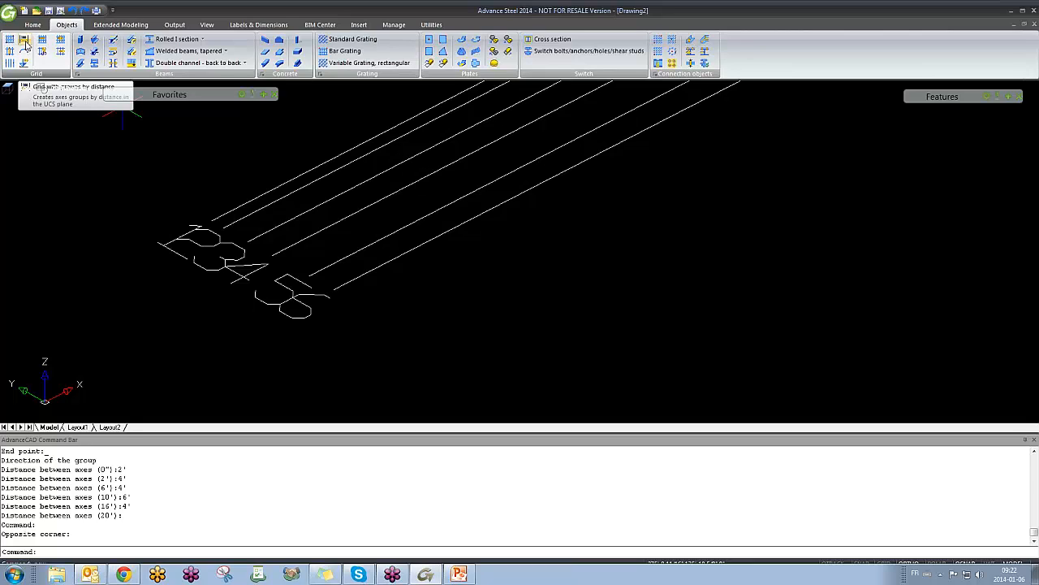
scroll(167, 195, "down", 4)
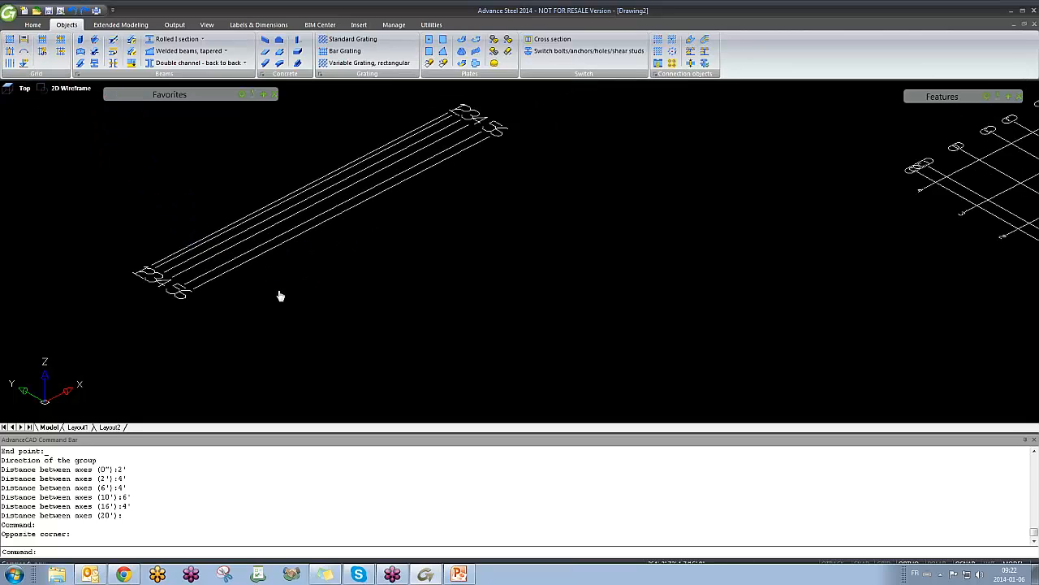
scroll(208, 297, "up", 2)
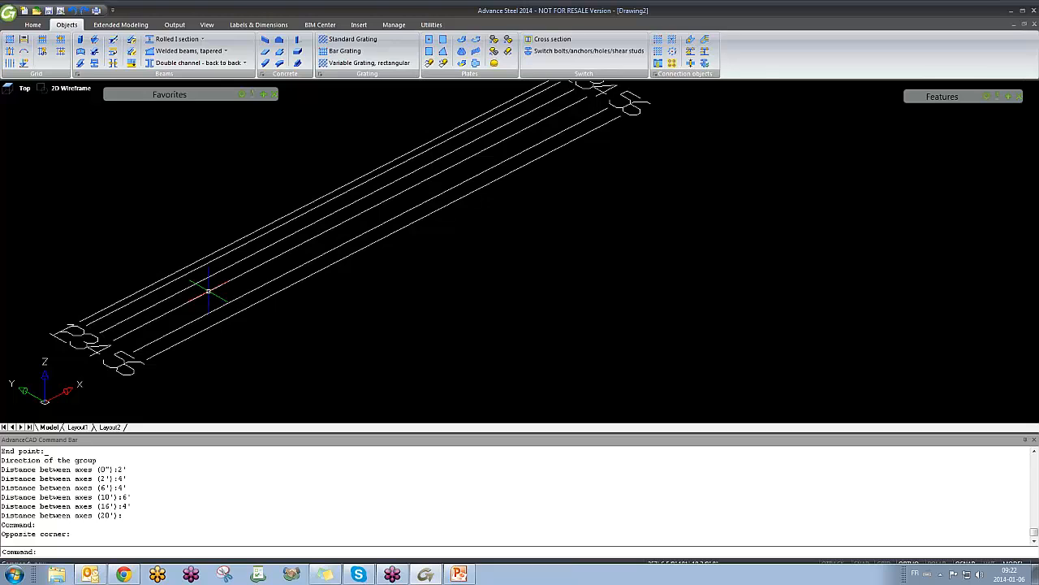
Step: Review the total, single axis and display type properties of the distance-based axis group, and close them
left_click(209, 294)
key("Escape")
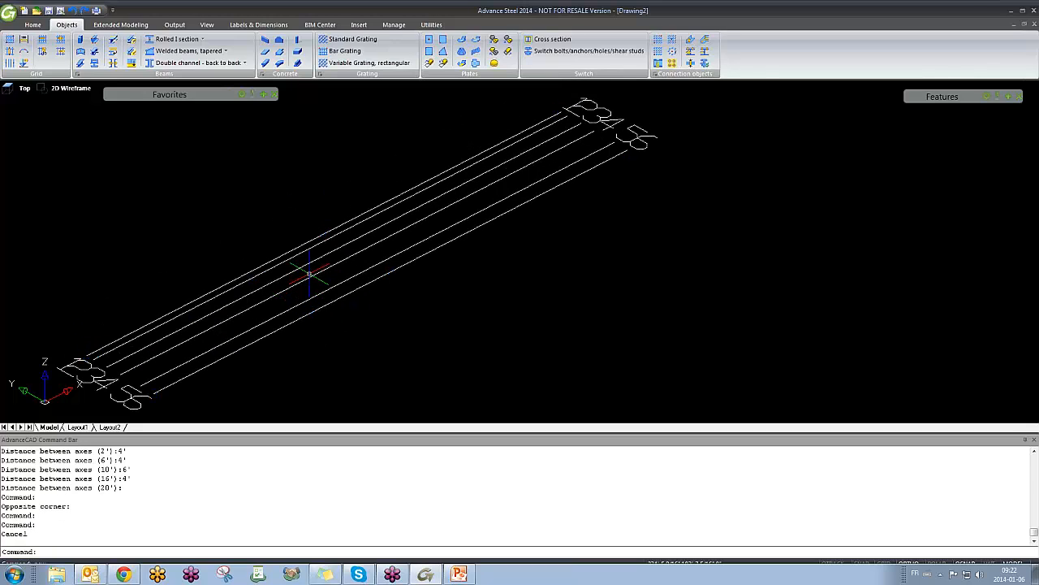
double_click(311, 277)
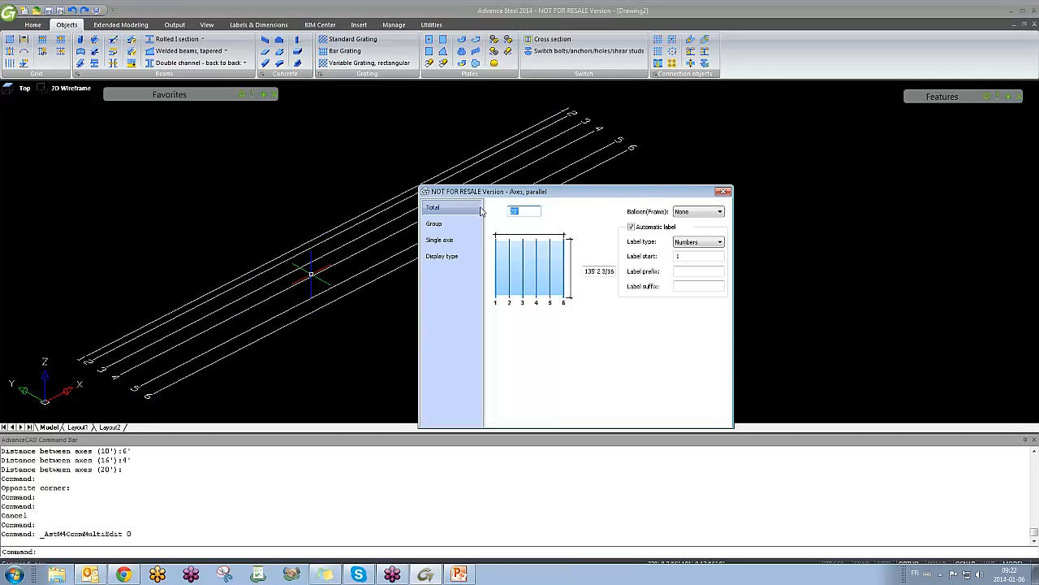
left_click(444, 257)
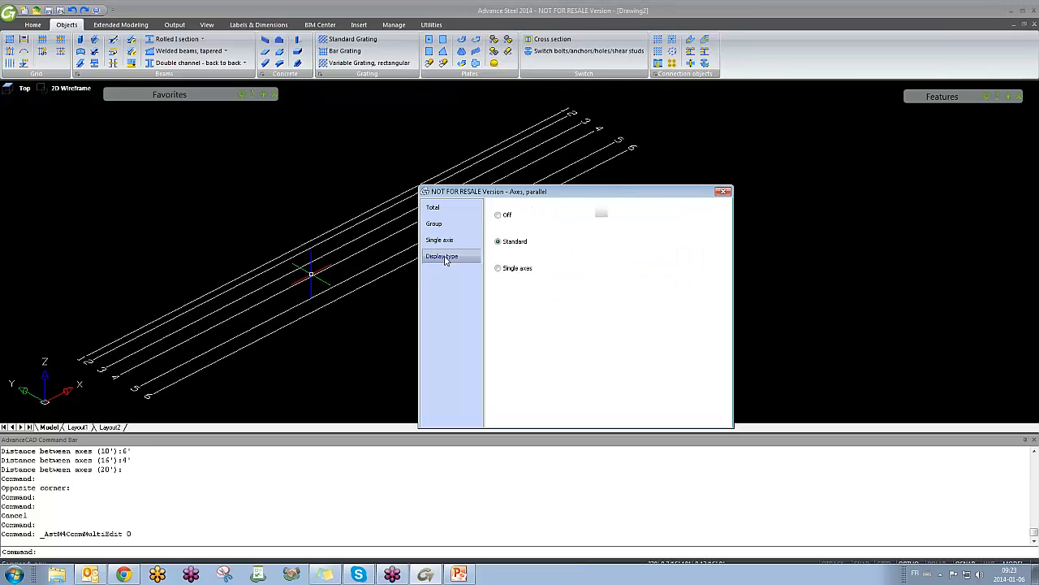
left_click(439, 241)
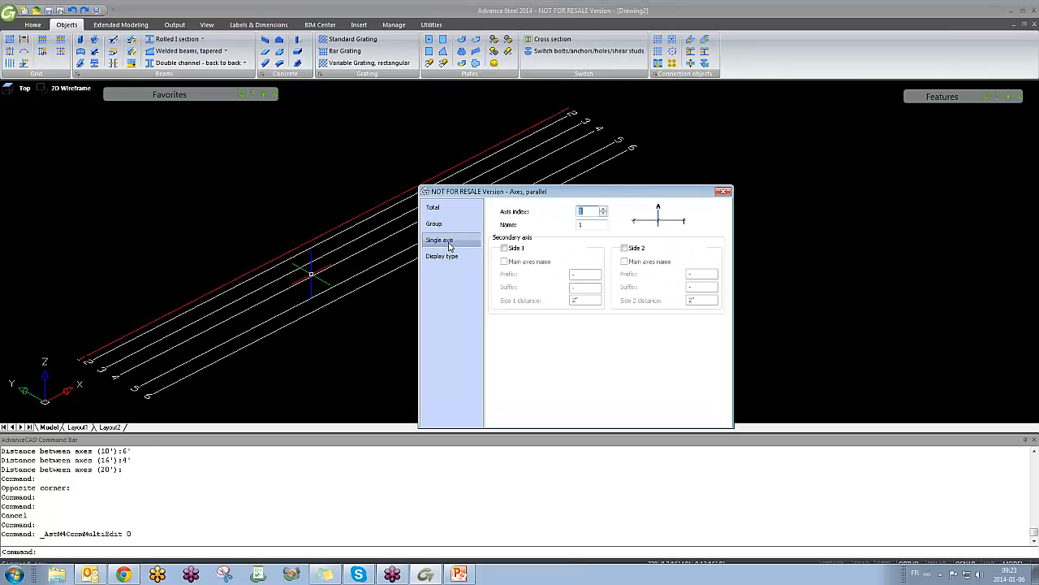
left_click(723, 191)
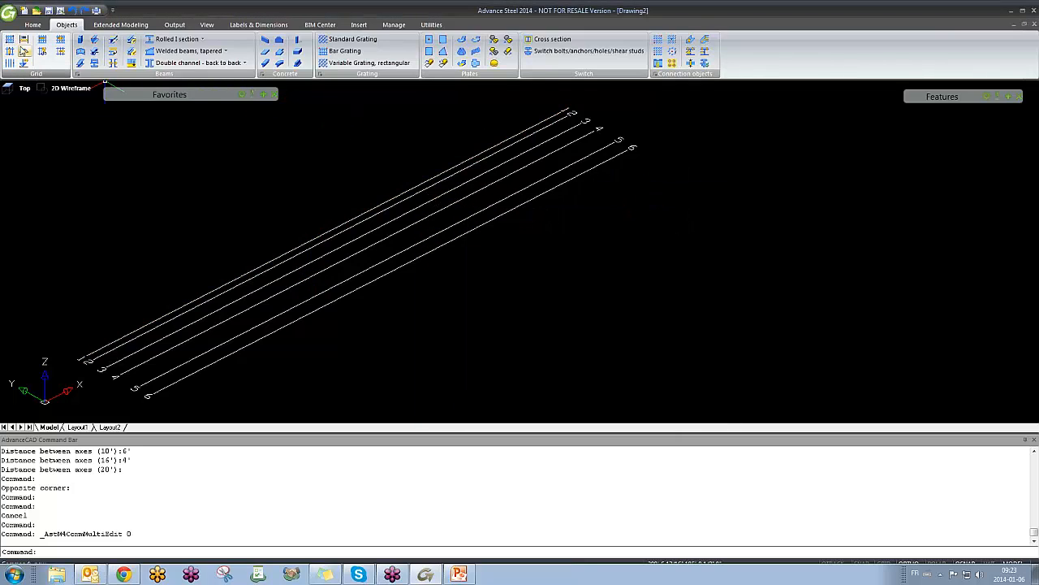
left_click(311, 245)
double_click(310, 247)
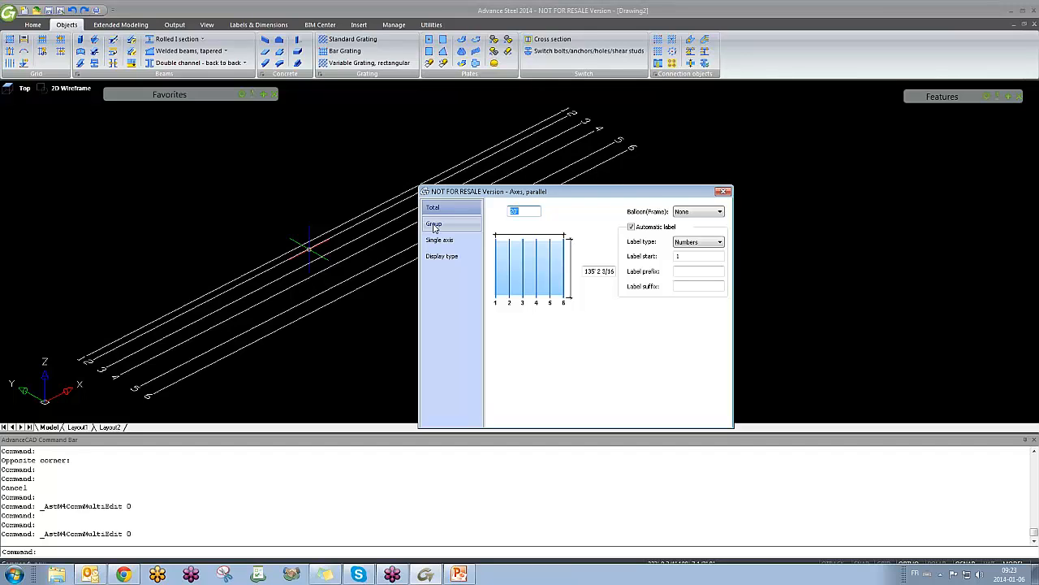
left_click(724, 192)
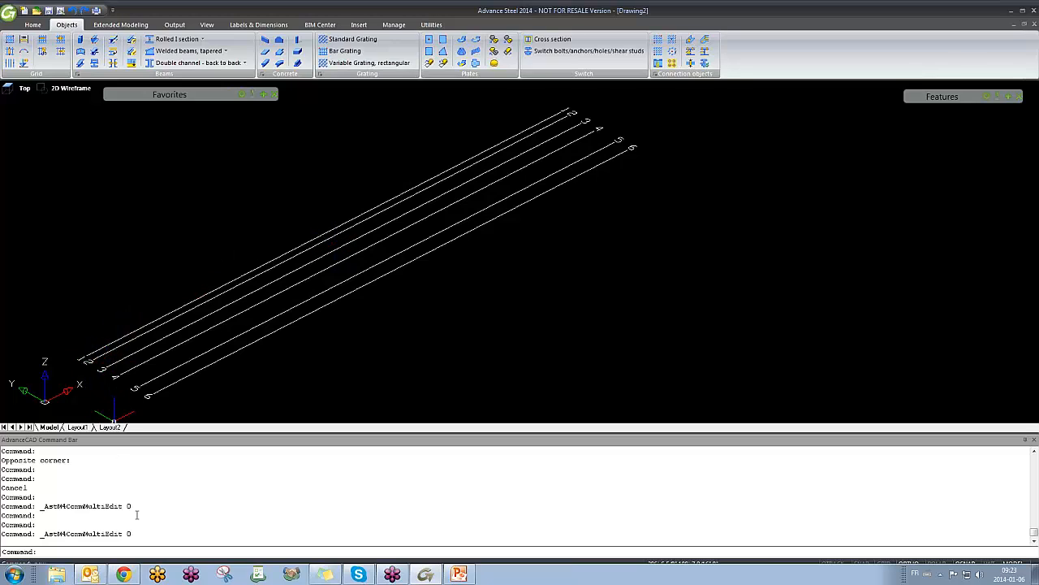
Step: Reread the distances entered for the axis group in the command history, and shrink the command bar back
scroll(137, 515, "up", 3)
left_click(173, 492)
scroll(170, 499, "up", 3)
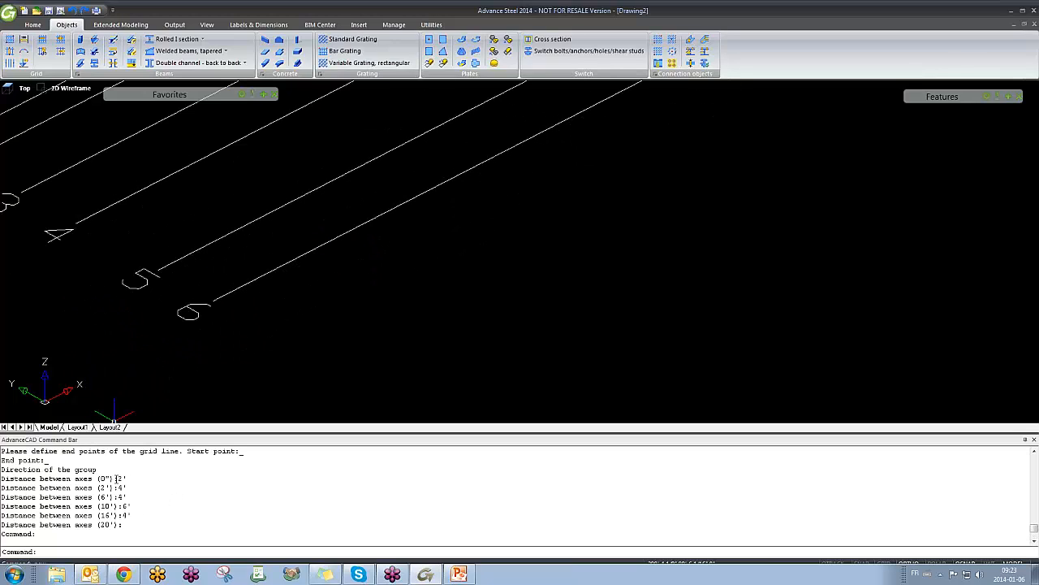
left_click_drag(116, 479, 141, 526)
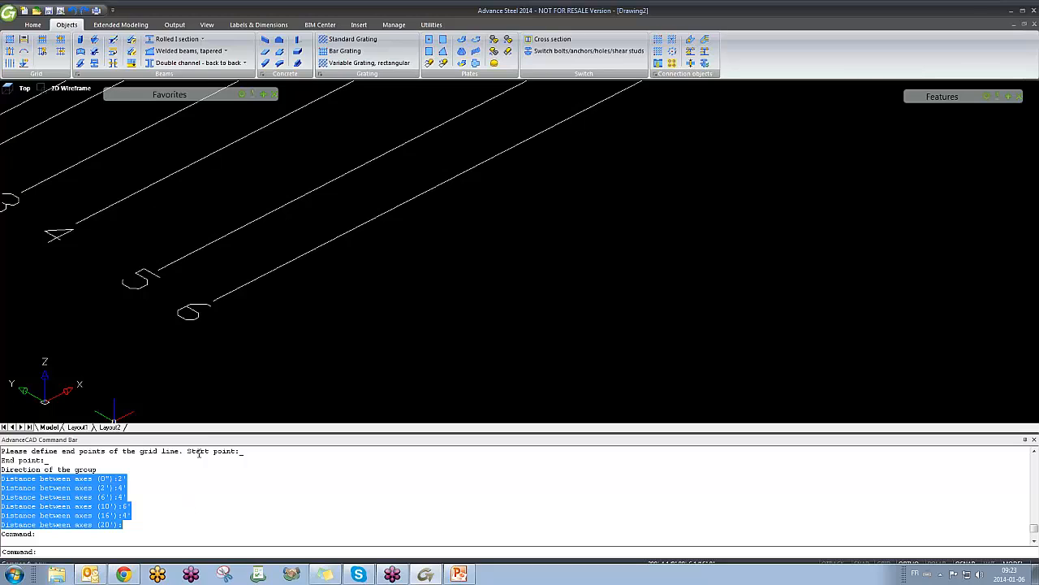
left_click(174, 480)
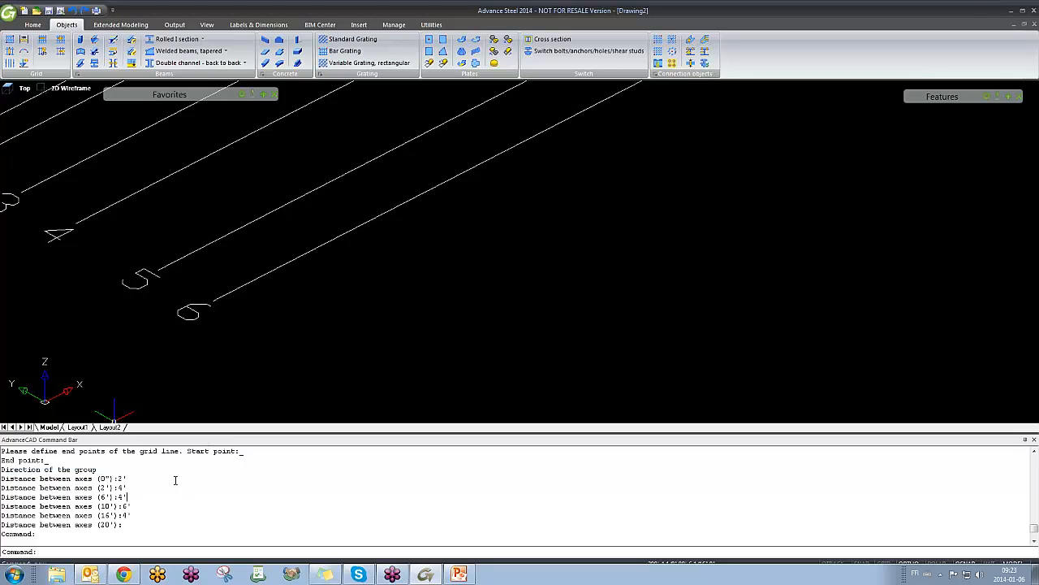
left_click_drag(197, 433, 194, 504)
left_click(220, 424)
left_click(151, 385)
scroll(151, 385, "down", 8)
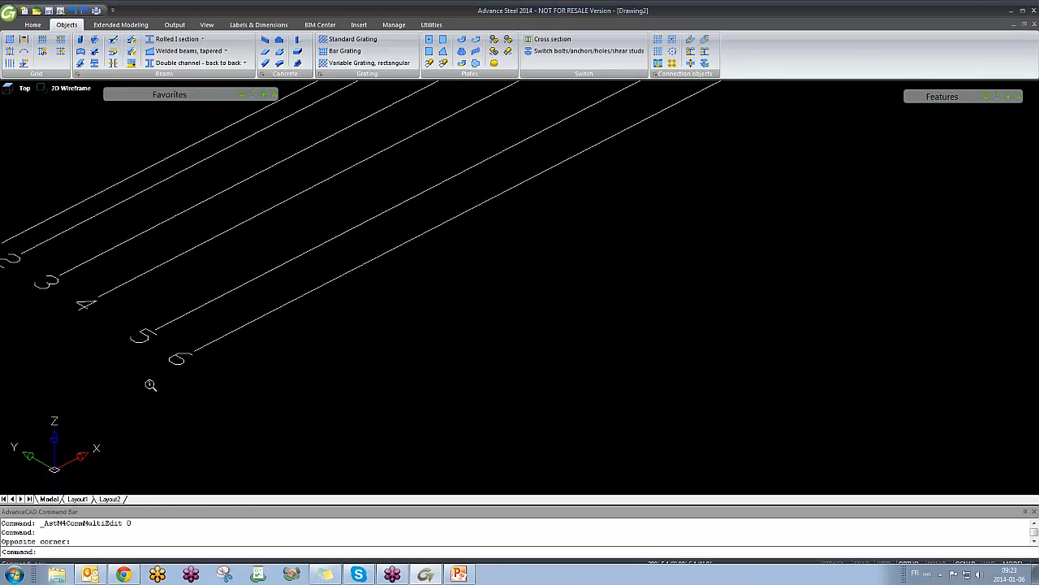
scroll(349, 268, "up", 2)
middle_click_drag(310, 324, 520, 335)
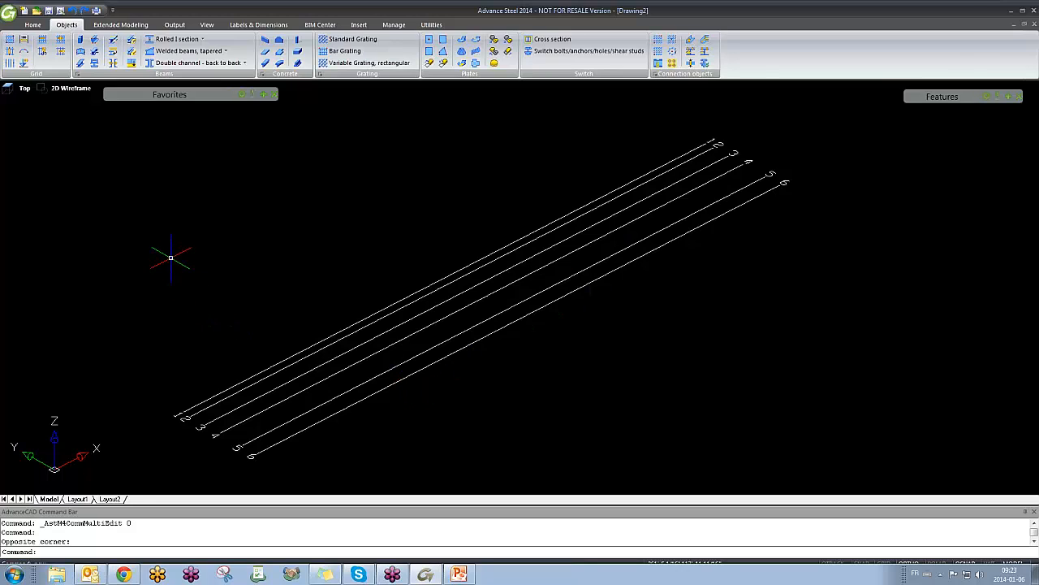
type("L")
key("Return")
left_click(171, 258)
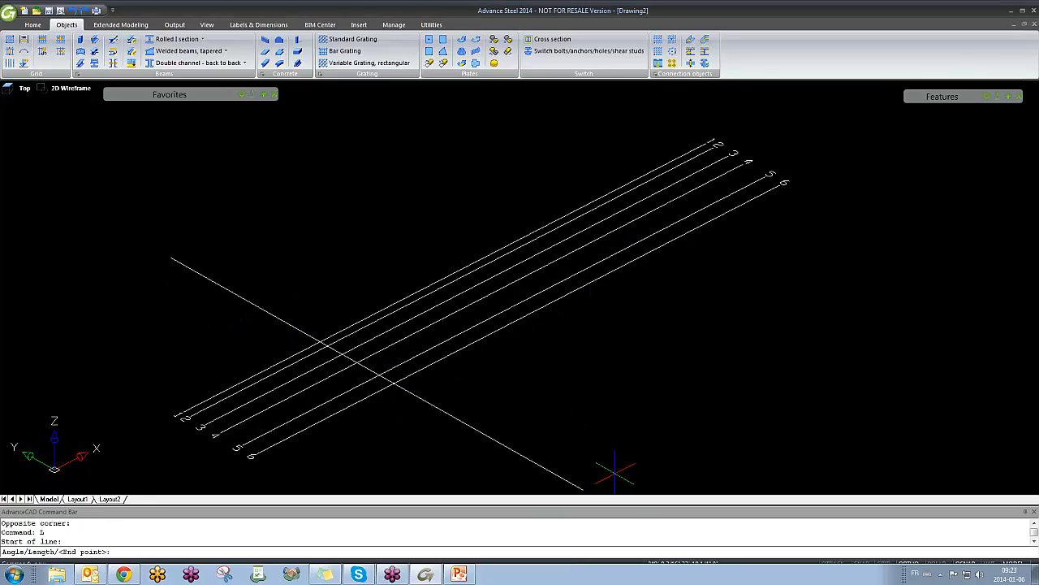
key("Escape")
scroll(353, 336, "down", 4)
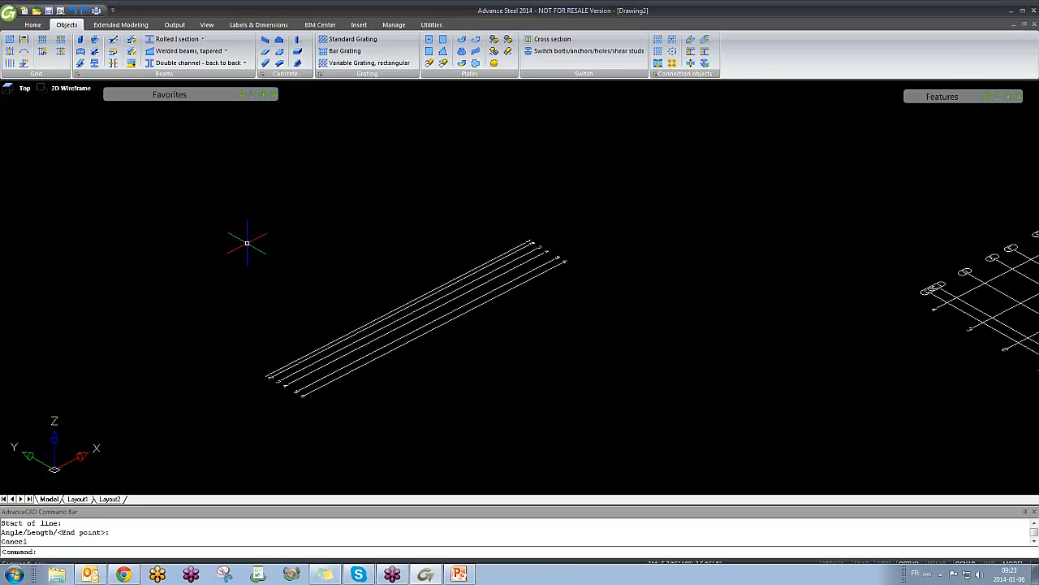
left_click(885, 56)
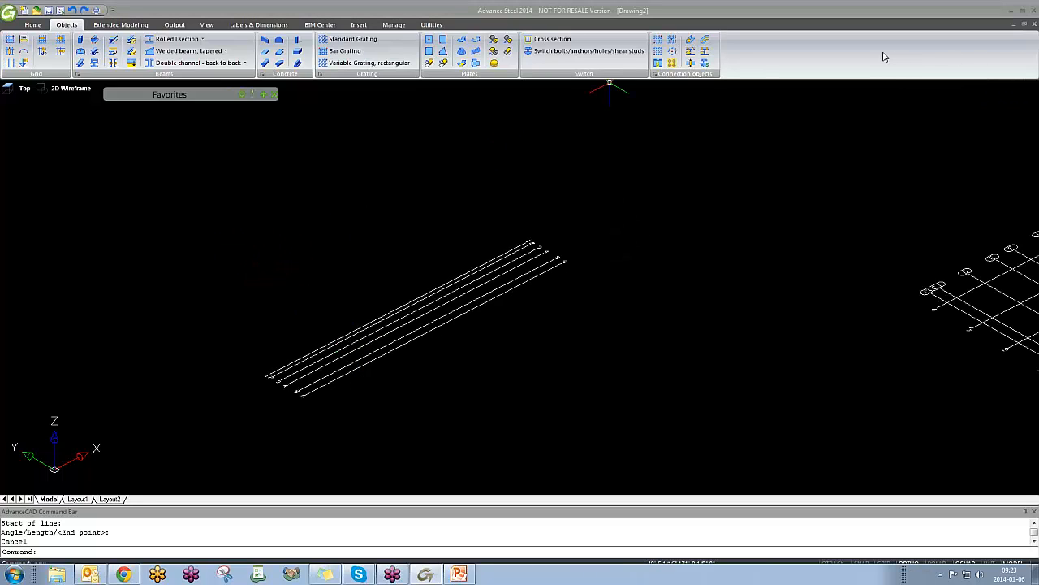
left_click(435, 207)
left_click(382, 237)
Step: Create a four-axis group parallel to Y, about 51' 6" wide with axes about 55' 3" long, and erase it
scroll(381, 238, "down", 2)
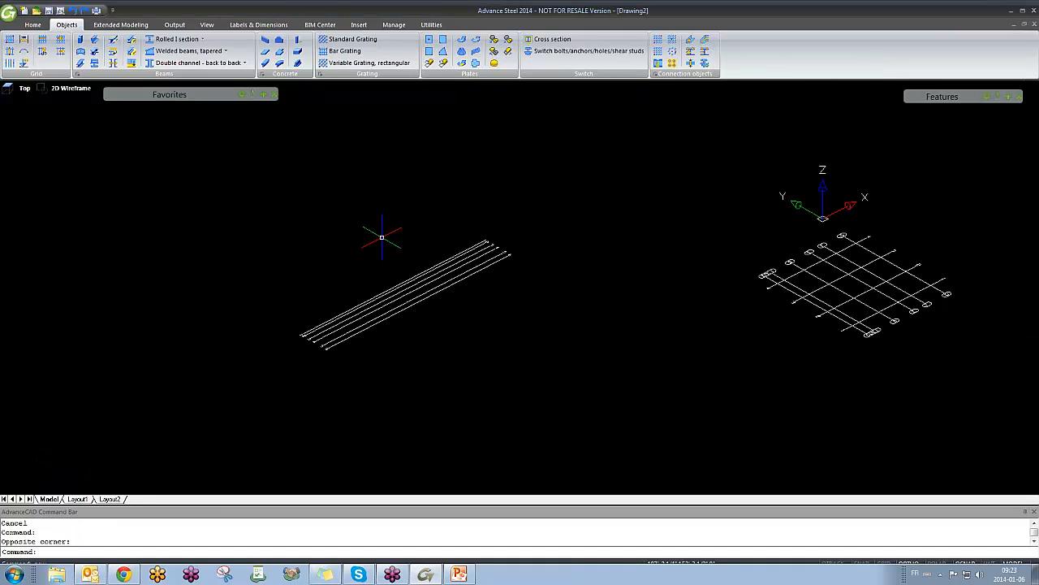
left_click(11, 64)
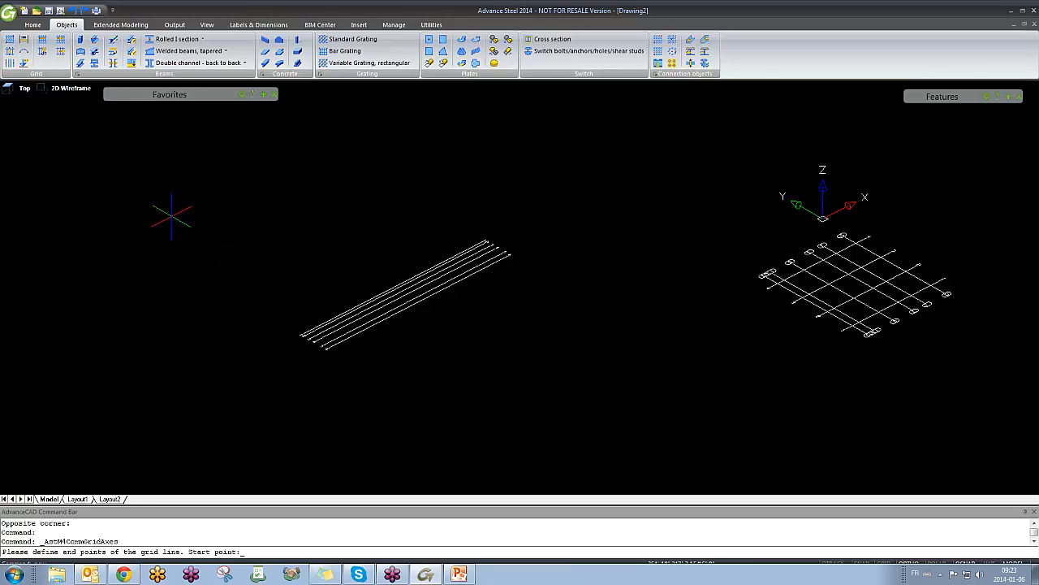
left_click(172, 217)
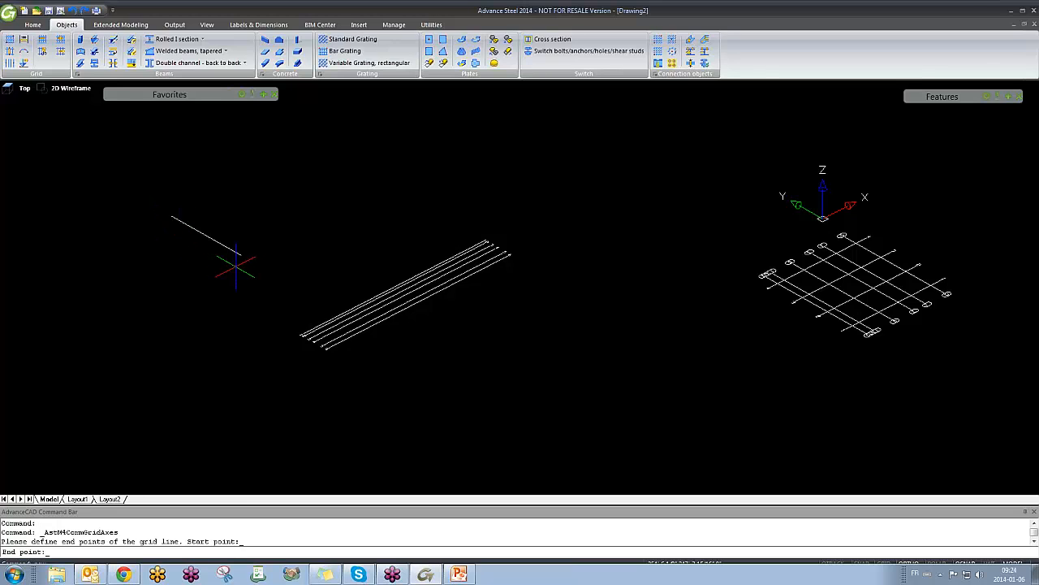
left_click(236, 261)
left_click(234, 172)
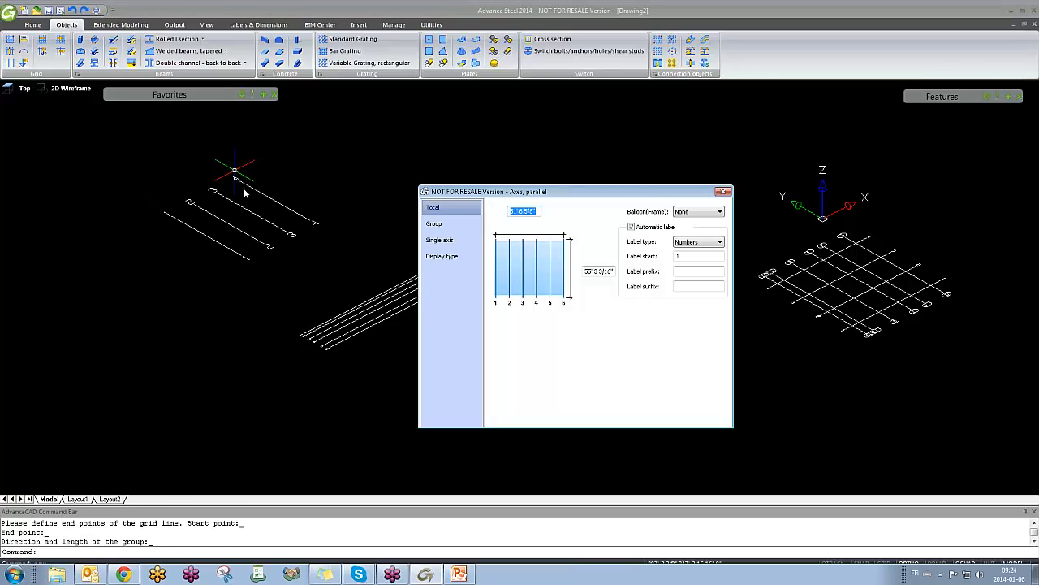
scroll(235, 200, "up", 4)
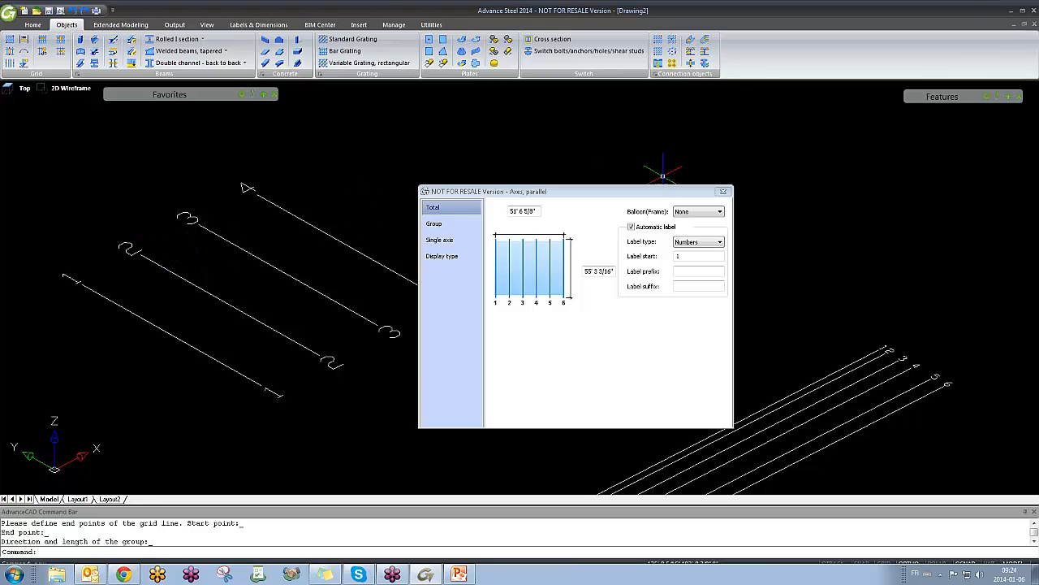
left_click(725, 193)
left_click(344, 241)
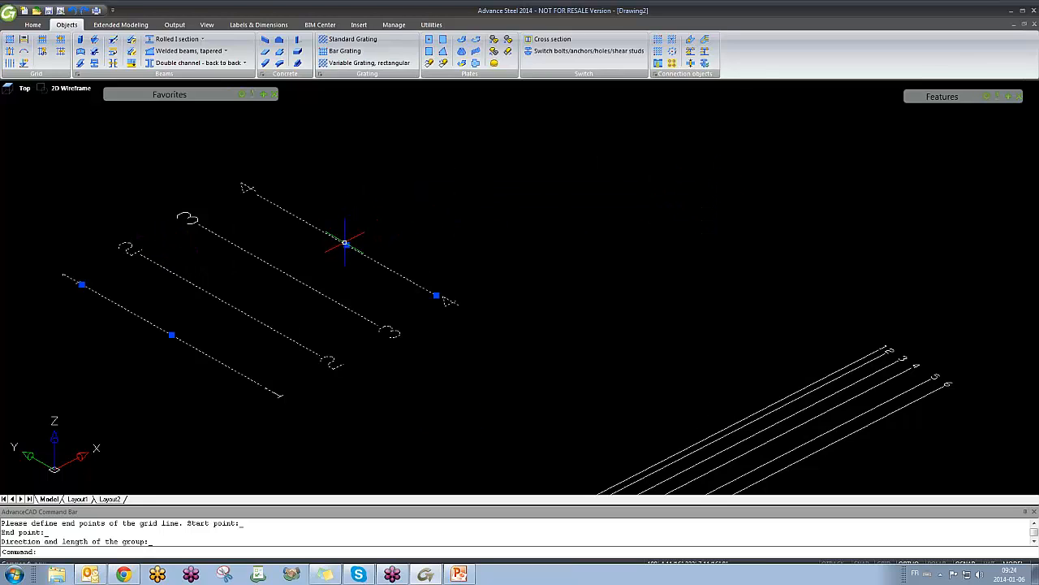
key("Delete")
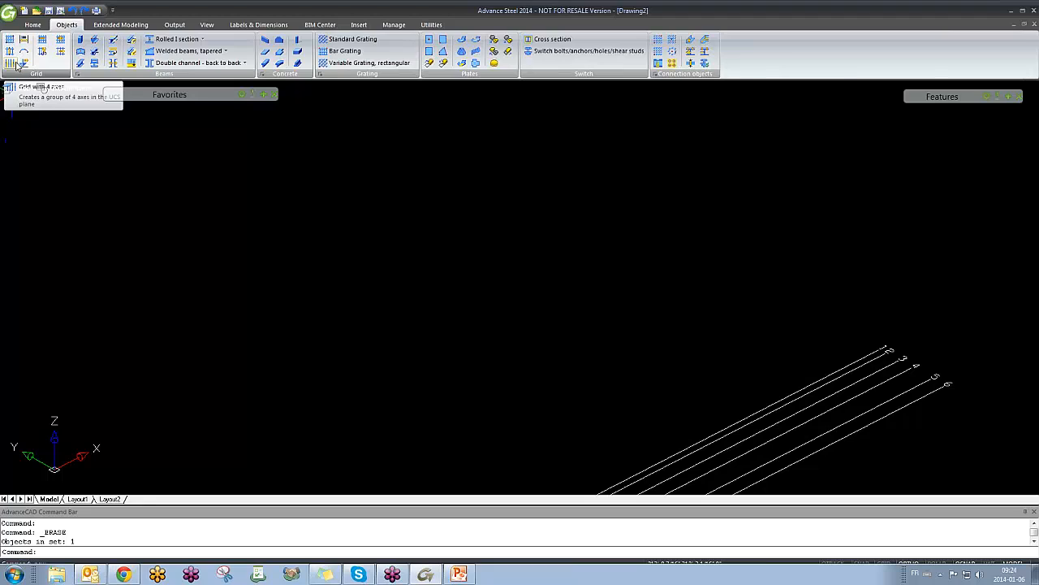
Step: Create a four-axis group parallel to X, about 31' 7" wide with axes about 72' 10" long, beside the distance-based axes
scroll(349, 311, "down", 5)
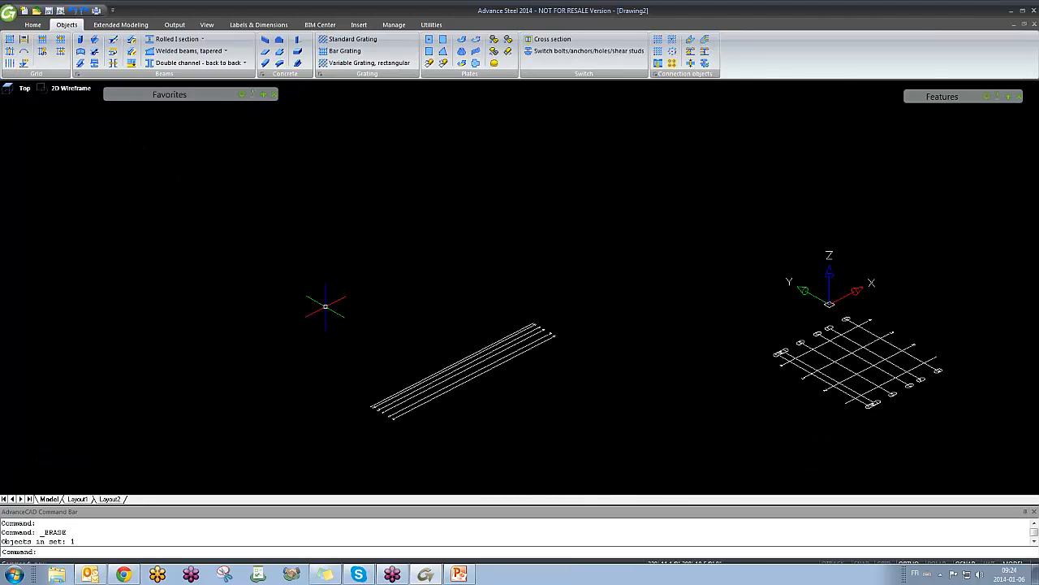
middle_click_drag(272, 297, 279, 316)
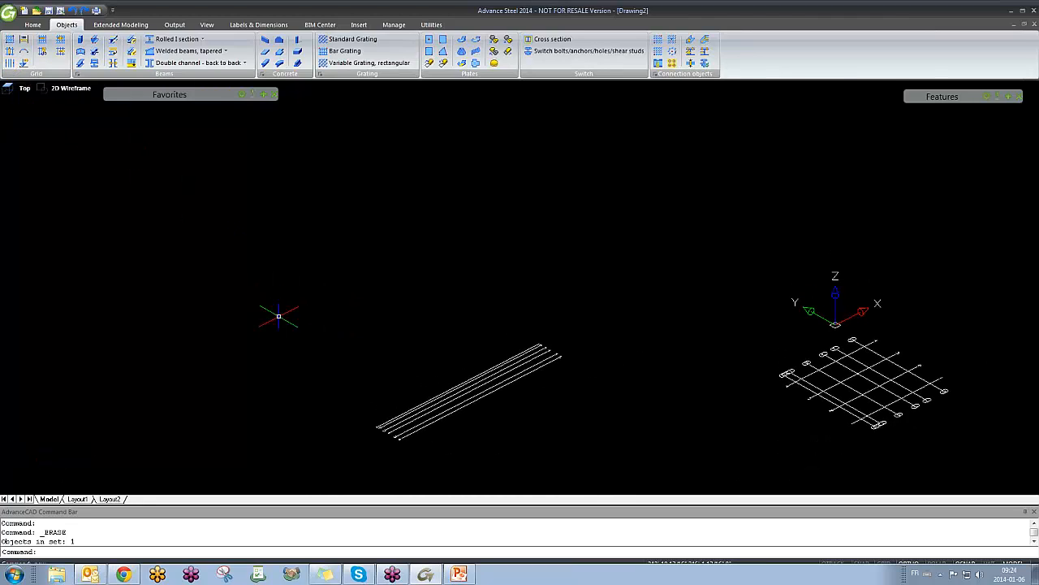
left_click(10, 62)
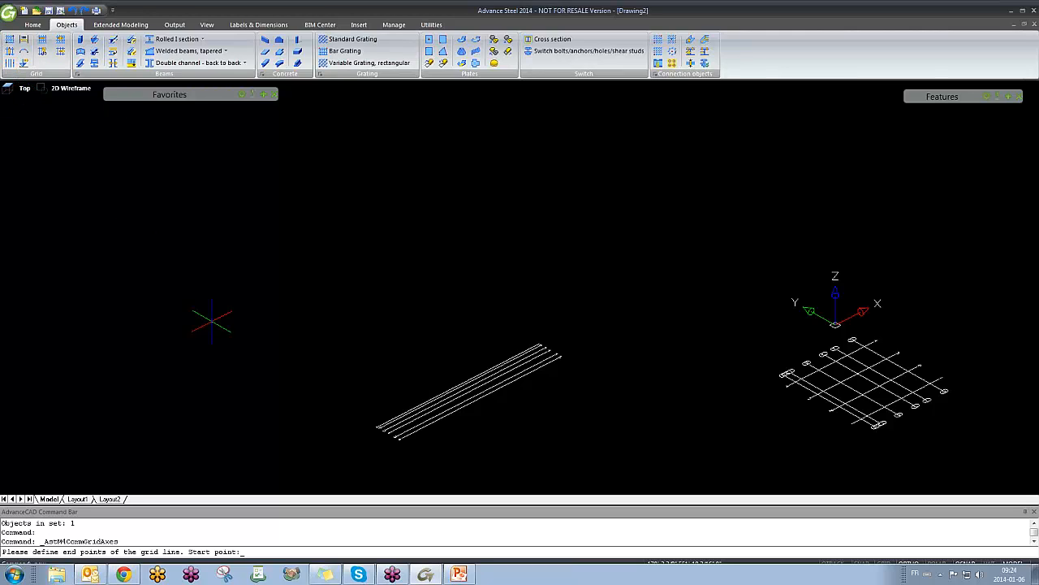
left_click(242, 315)
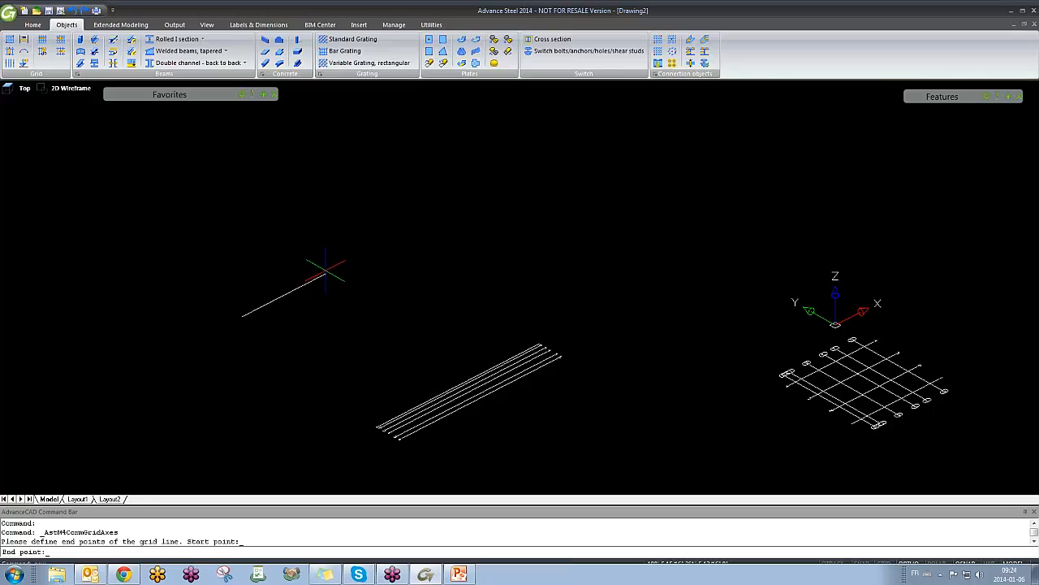
left_click(325, 269)
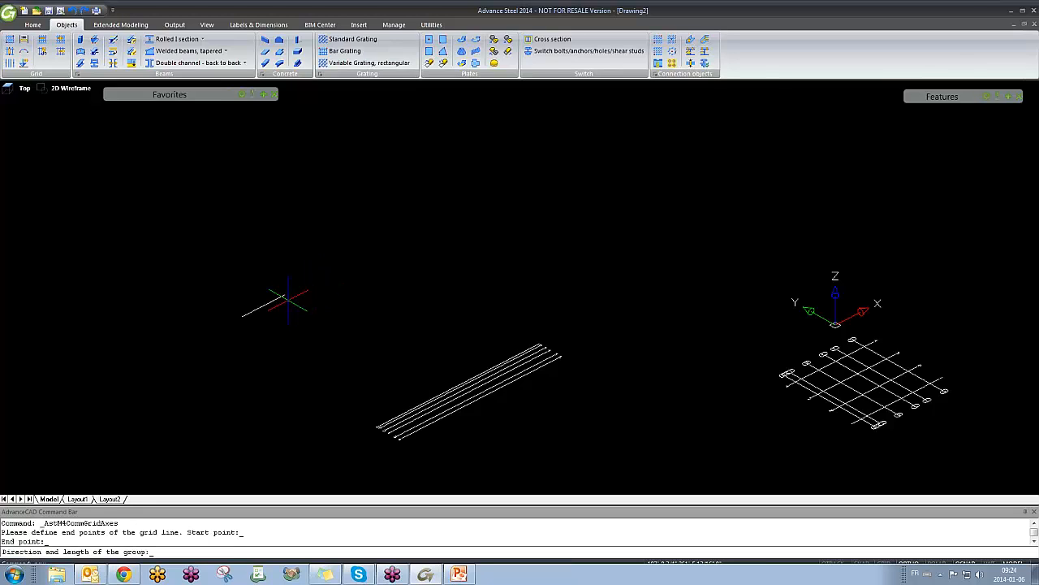
left_click(275, 341)
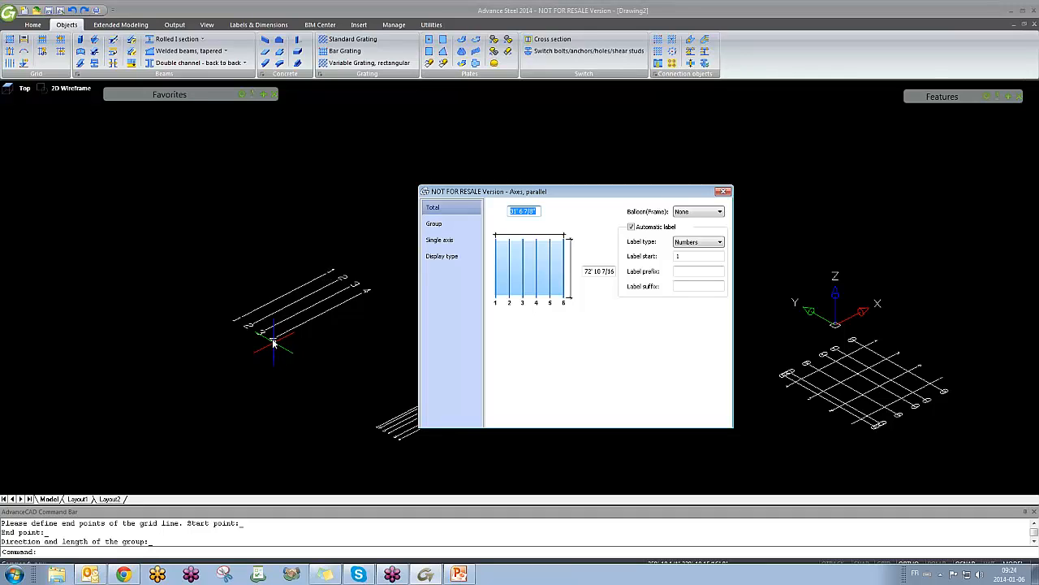
Step: Review the axis number and distance in the four-axis group's group properties, and close the properties dialog
left_click(434, 223)
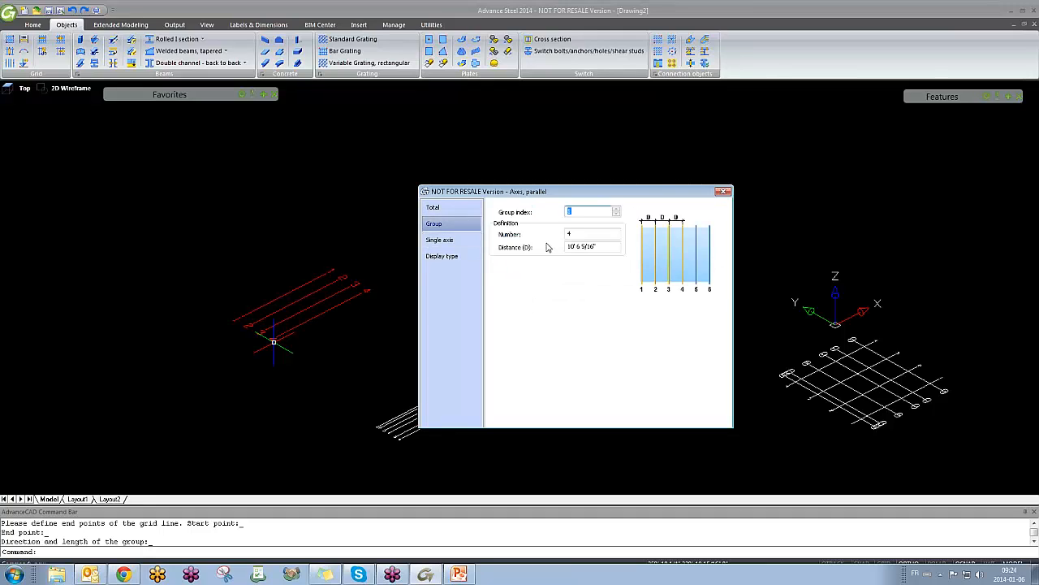
left_click_drag(605, 246, 583, 245)
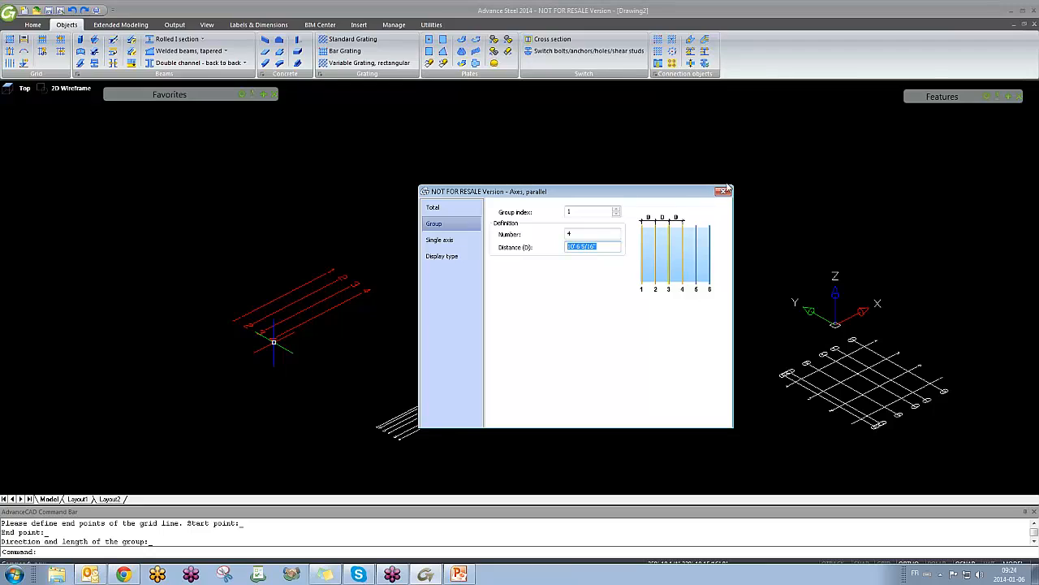
left_click(725, 192)
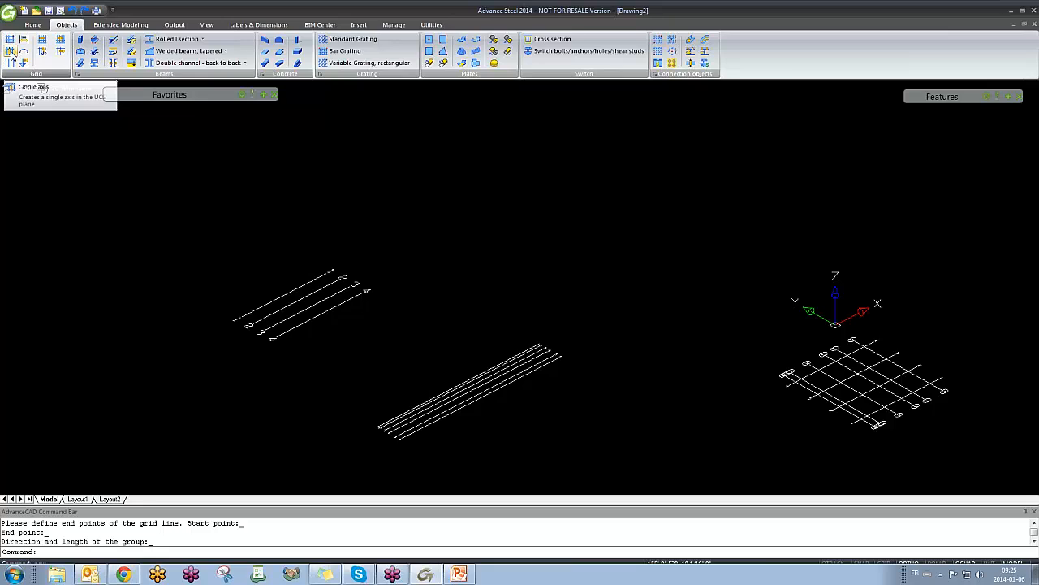
Step: Inspect the grips on the individual axes of the distance-based group, and clear the selection
scroll(452, 395, "up", 4)
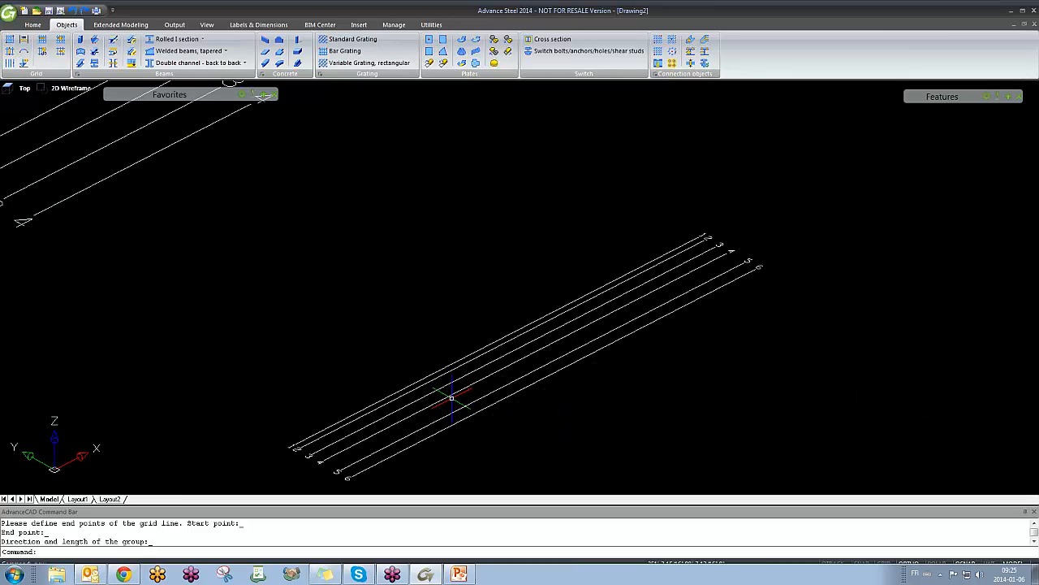
left_click(452, 395)
scroll(544, 388, "up", 2)
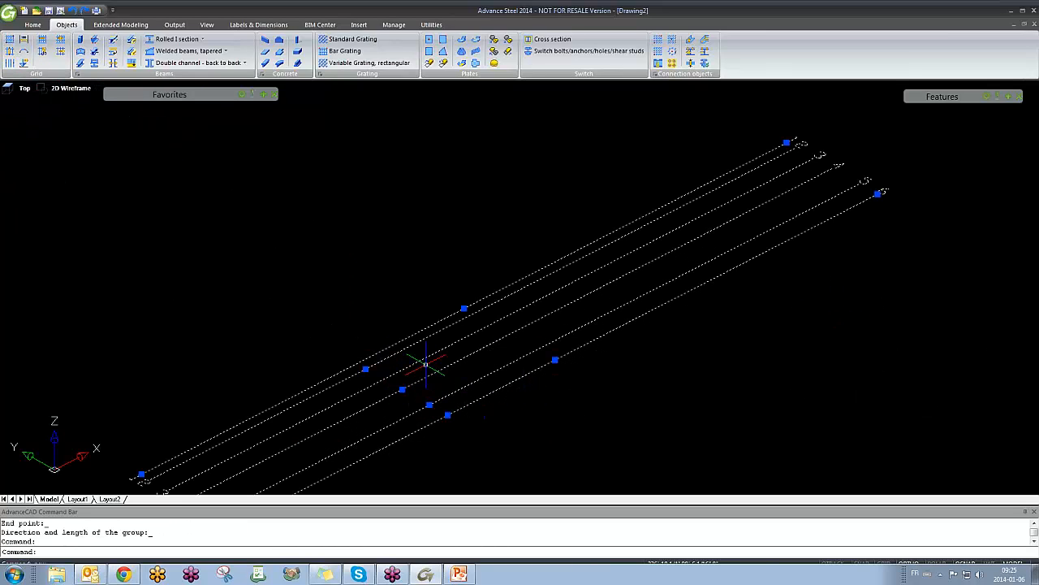
scroll(477, 406, "down", 3)
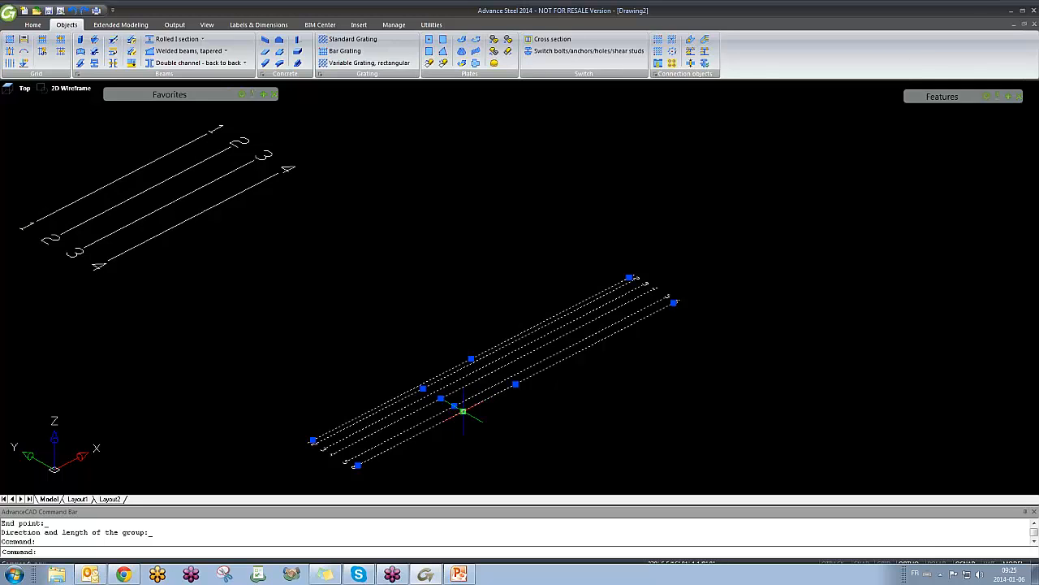
scroll(441, 399, "up", 5)
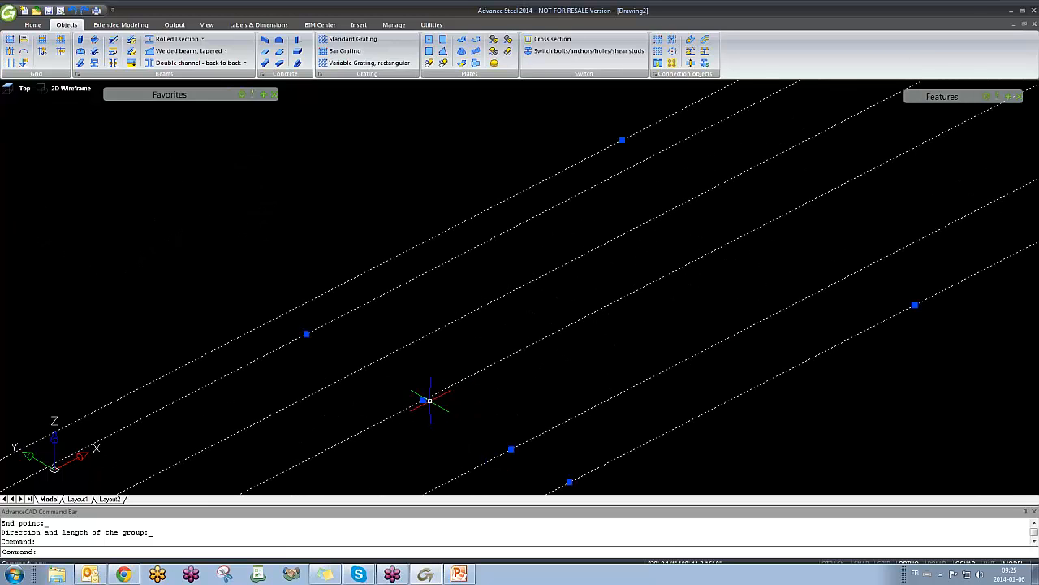
left_click(424, 399)
scroll(455, 366, "down", 4)
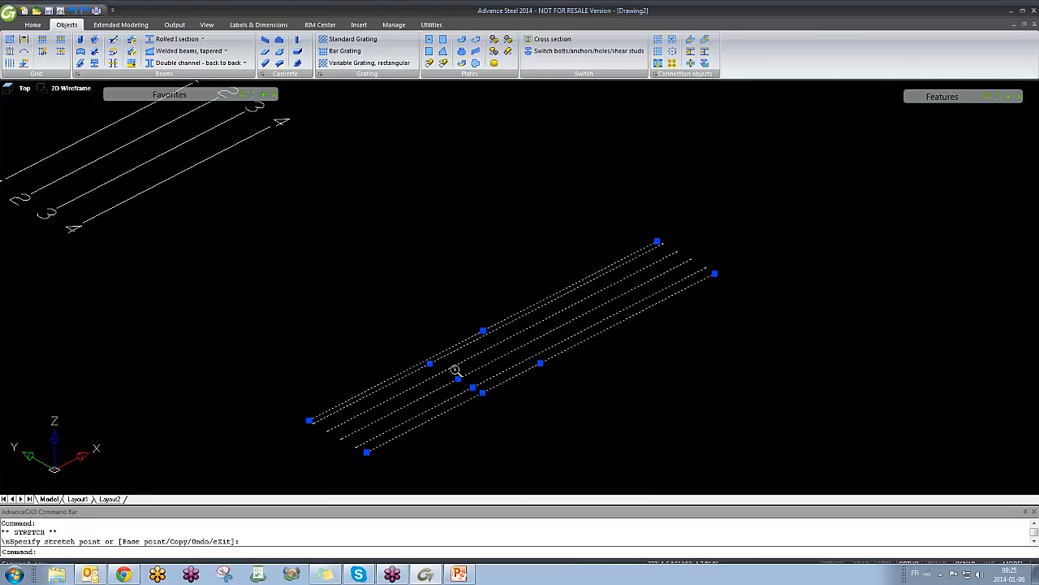
key("Escape")
key("Escape")
scroll(391, 292, "down", 1)
Step: Erase the four-axis group
middle_click_drag(392, 292, 475, 413)
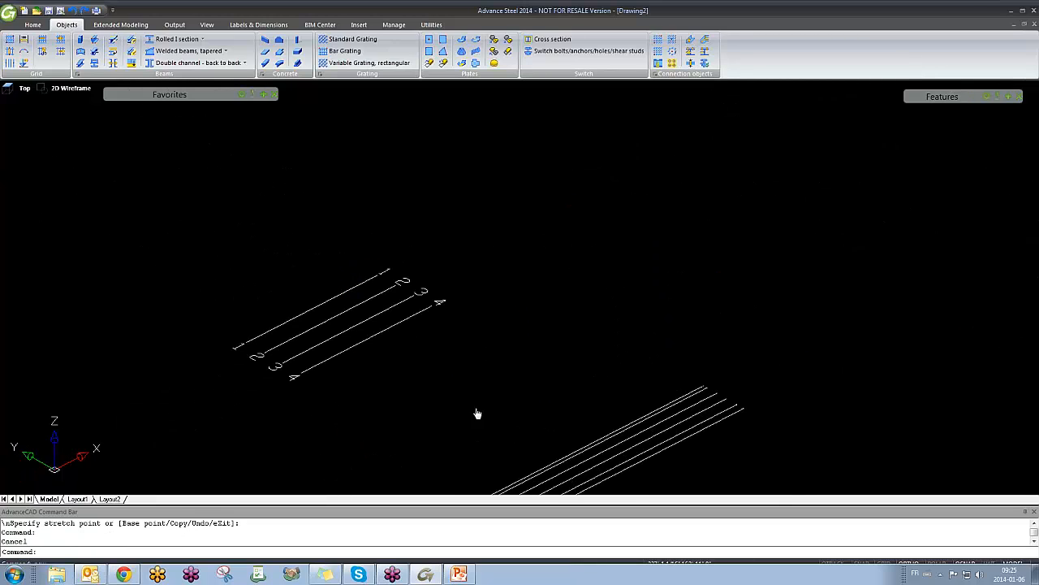
left_click(417, 348)
left_click(302, 227)
key("Delete")
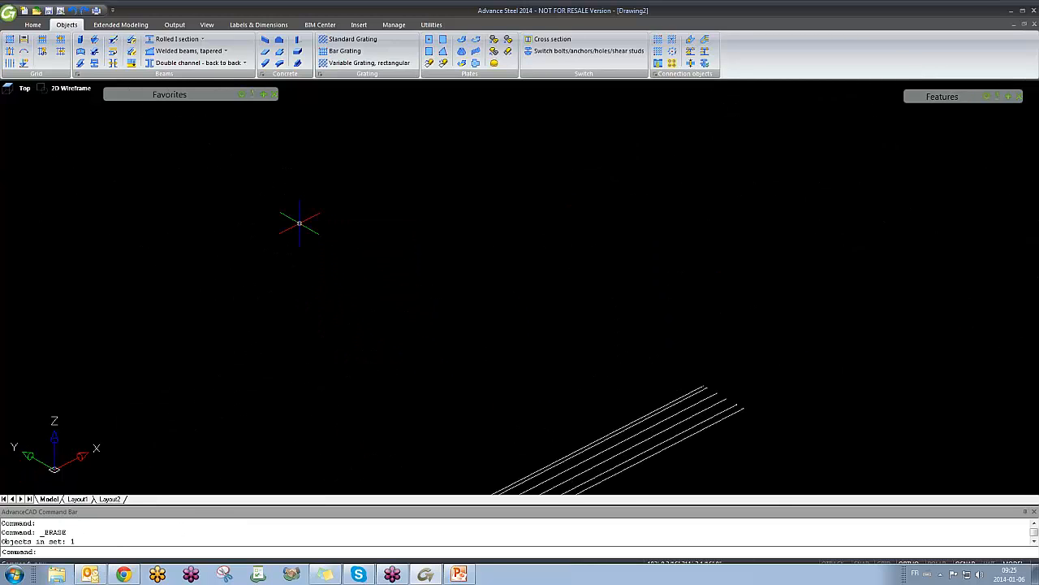
scroll(301, 236, "down", 4)
scroll(495, 333, "up", 3)
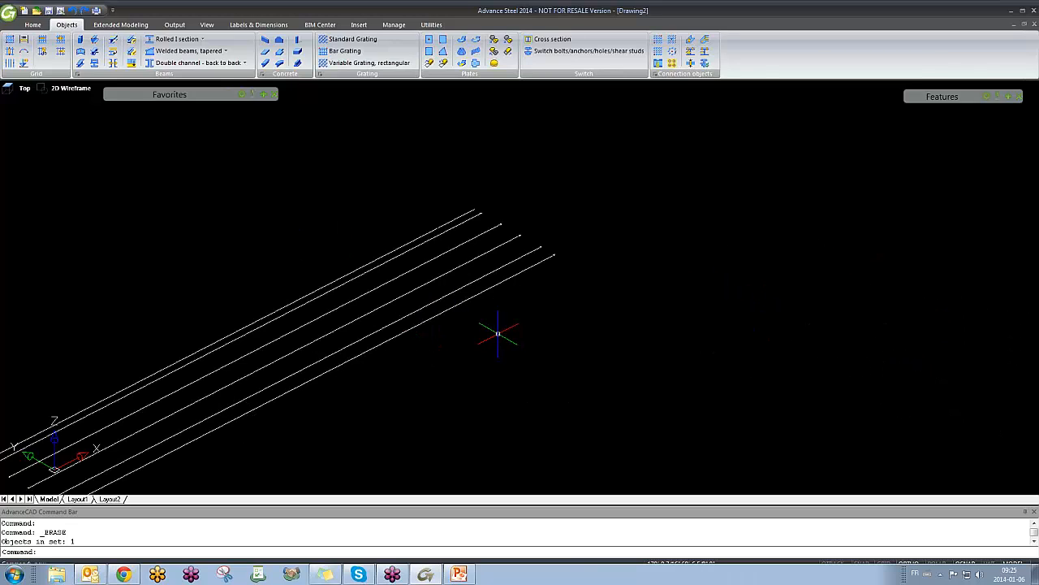
scroll(493, 331, "down", 3)
left_click(684, 365)
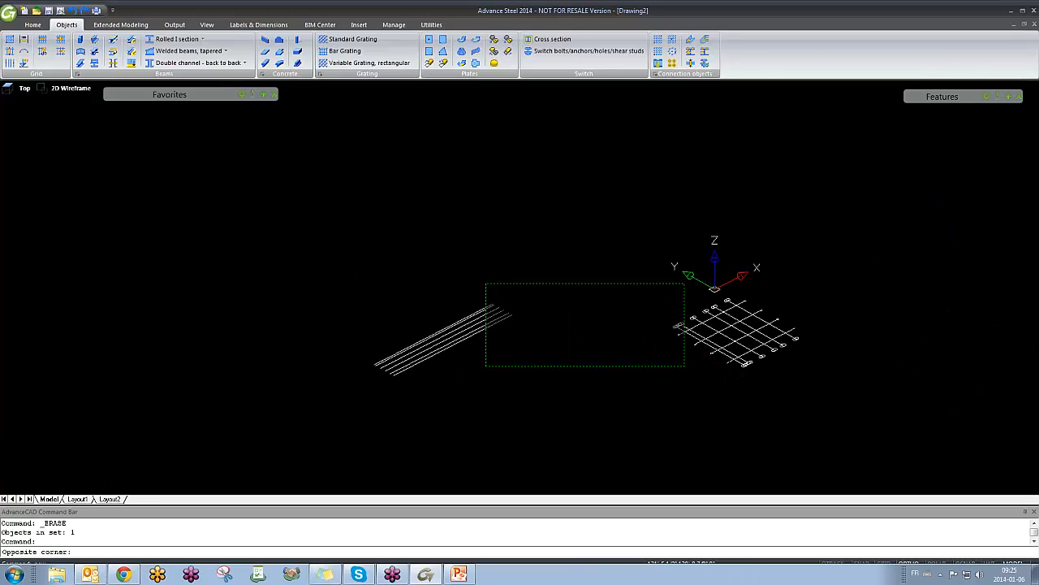
left_click(470, 272)
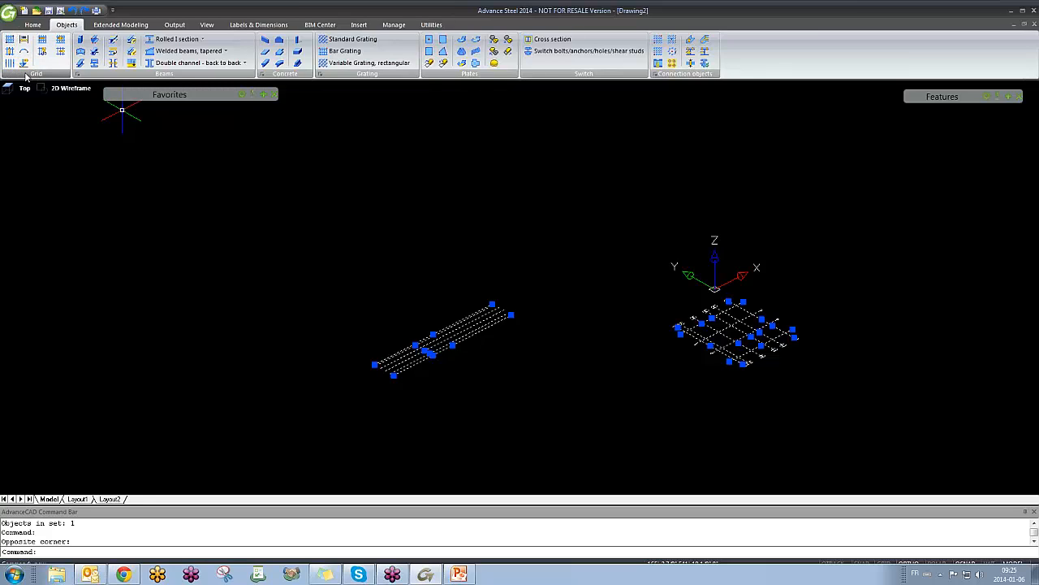
key("Escape")
Step: Erase the distance-based axis group and both axis groups of the existing building grid
left_click(461, 369)
left_click(397, 307)
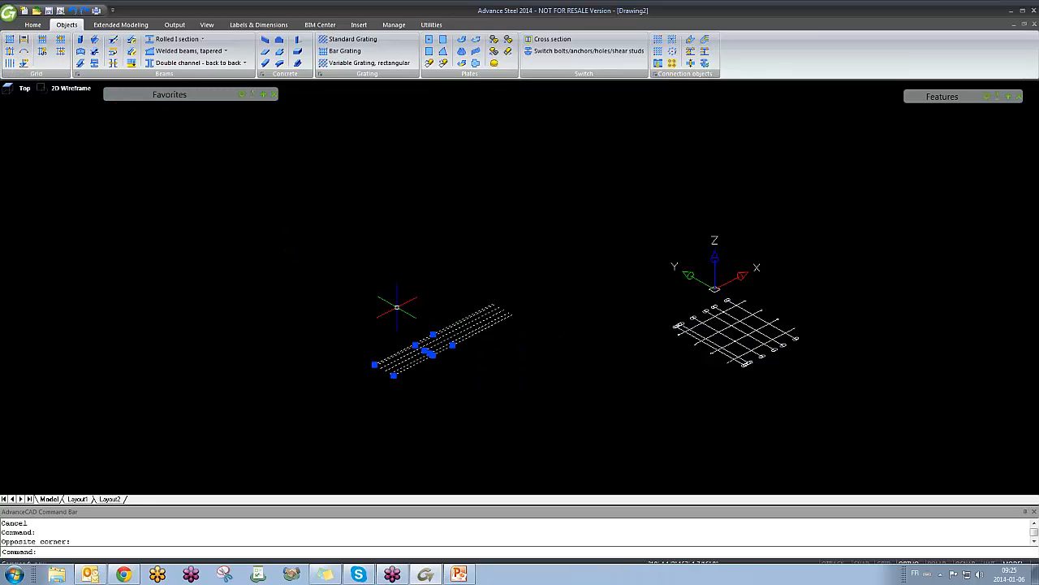
key("Delete")
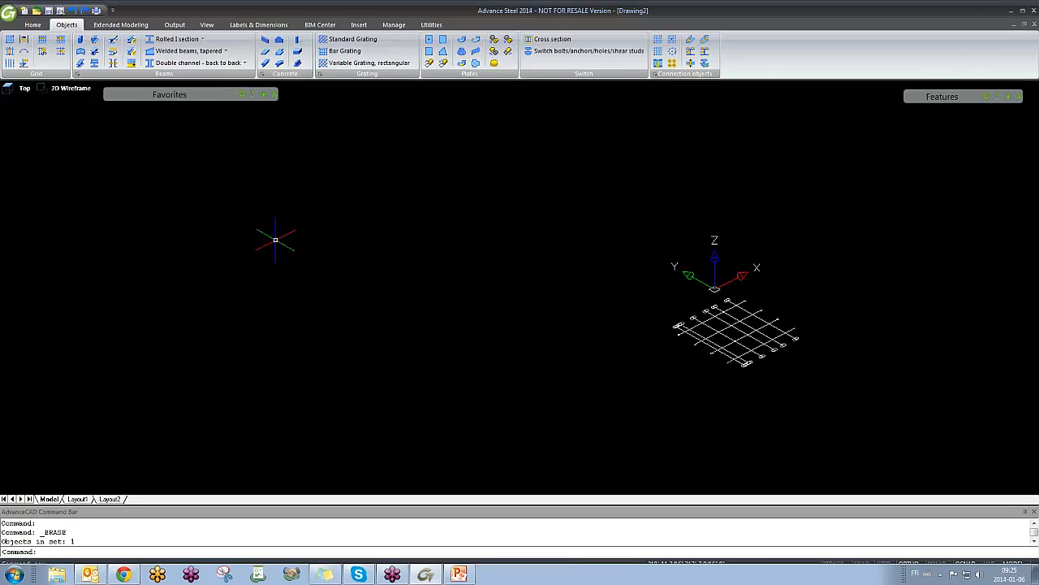
left_click(821, 319)
left_click(755, 343)
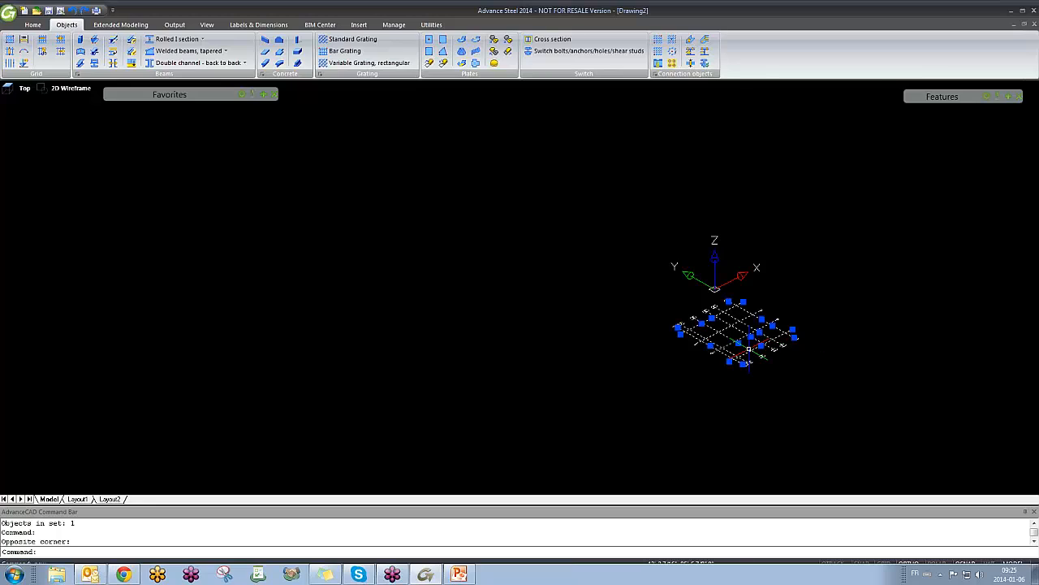
key("Delete")
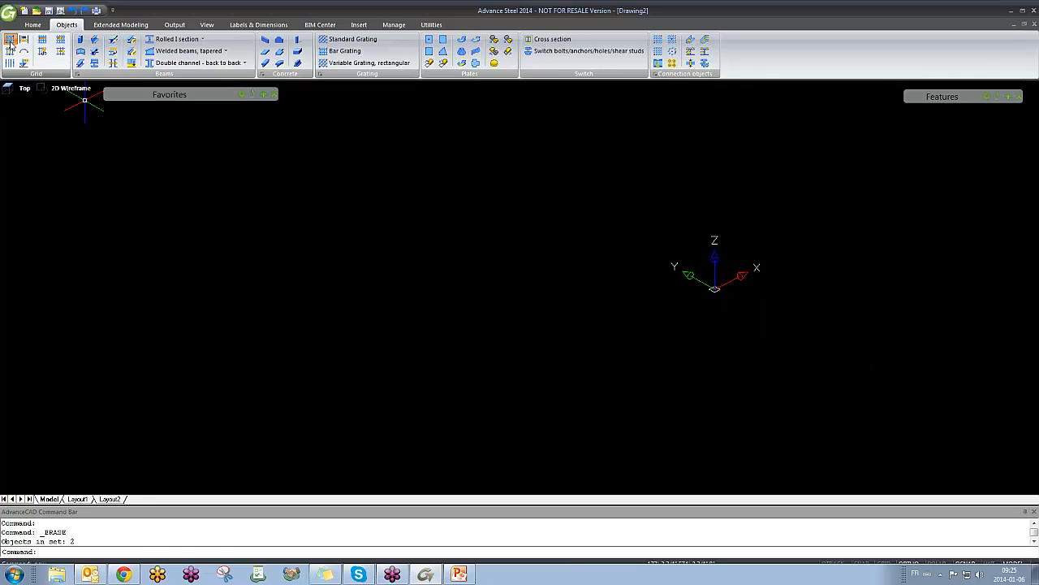
Step: Create a rectangular building grid starting at the coordinate origin, accepting the default second point of 59' 11/16",59' 11/16"
left_click(10, 39)
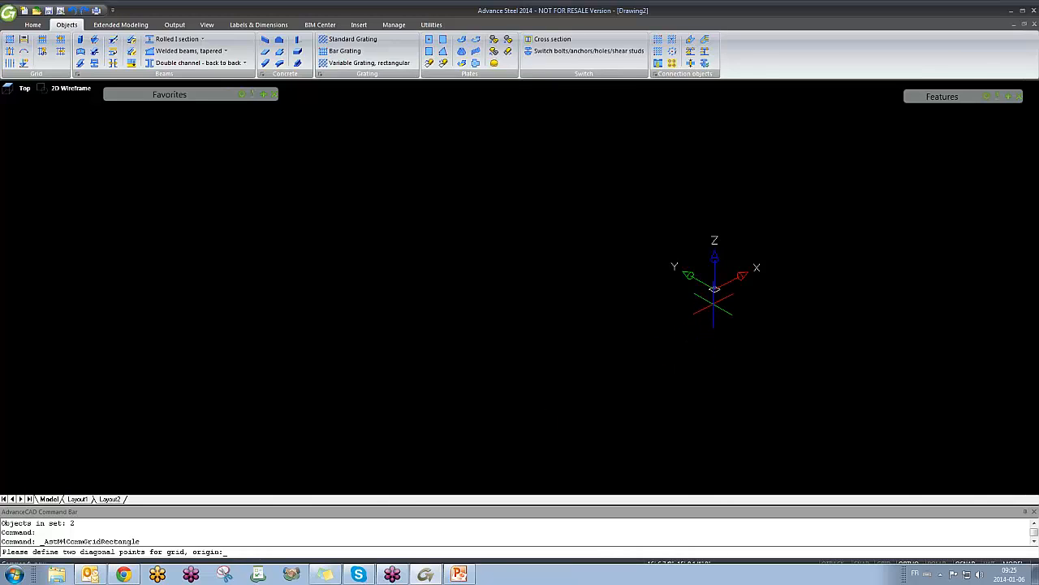
left_click(715, 289)
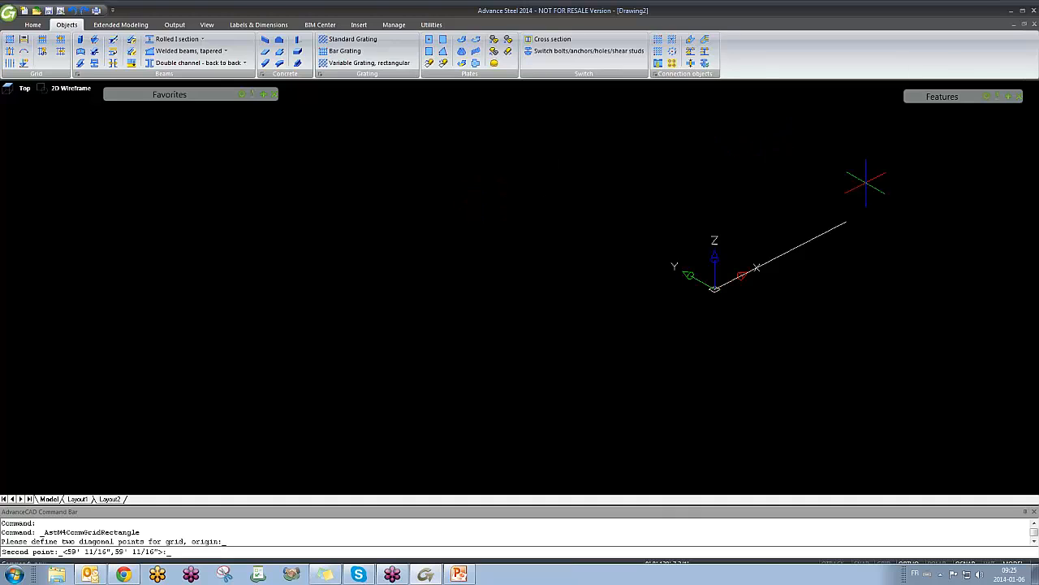
middle_click_drag(777, 300, 576, 282)
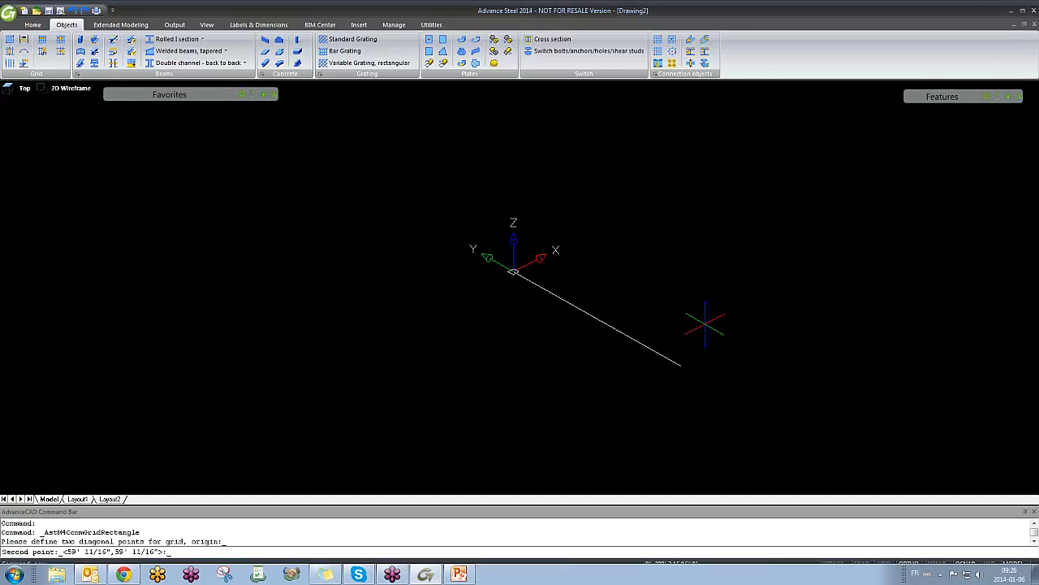
key("Return")
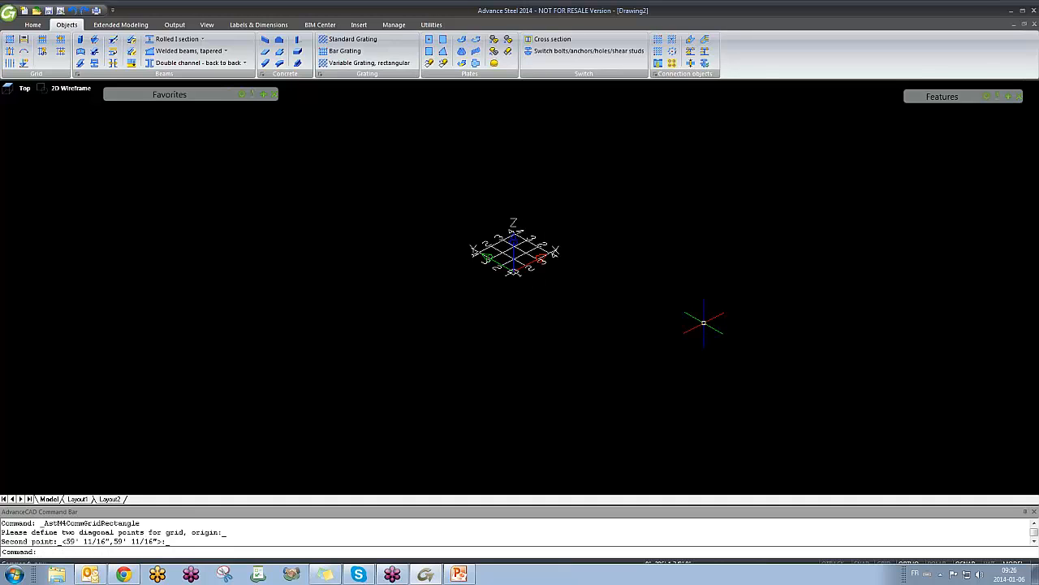
middle_click_drag(419, 345, 352, 359, "shift")
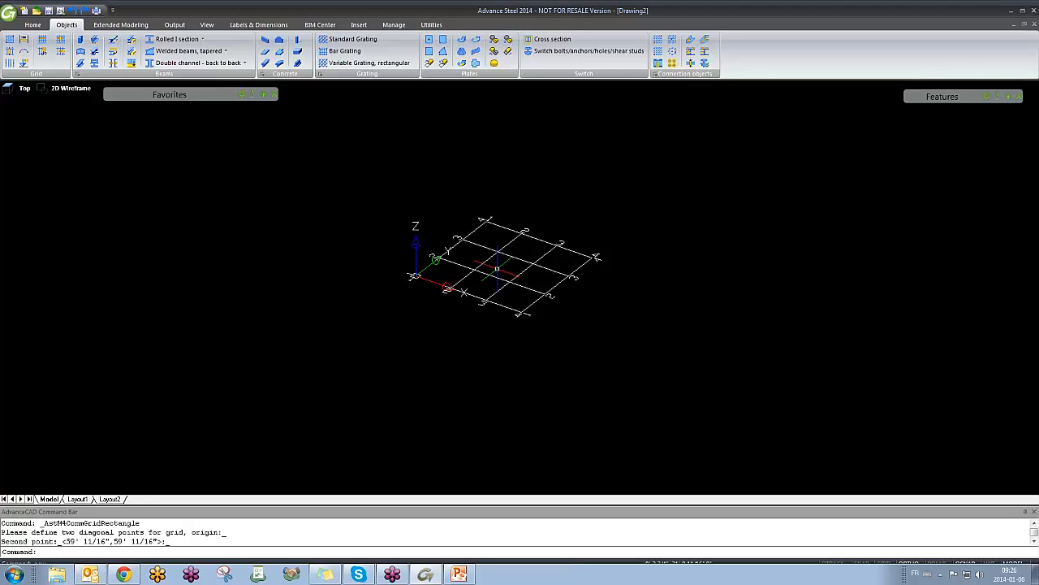
Step: Erase both axis groups of the new building grid at the origin, and undo the erasure
scroll(510, 255, "up", 2)
scroll(487, 282, "down", 5)
middle_click_drag(603, 354, 494, 352, "shift")
scroll(470, 266, "up", 5)
scroll(470, 266, "up", 2)
scroll(571, 349, "down", 2)
middle_click_drag(571, 348, 355, 295, "shift")
left_click(417, 274)
left_click(383, 272)
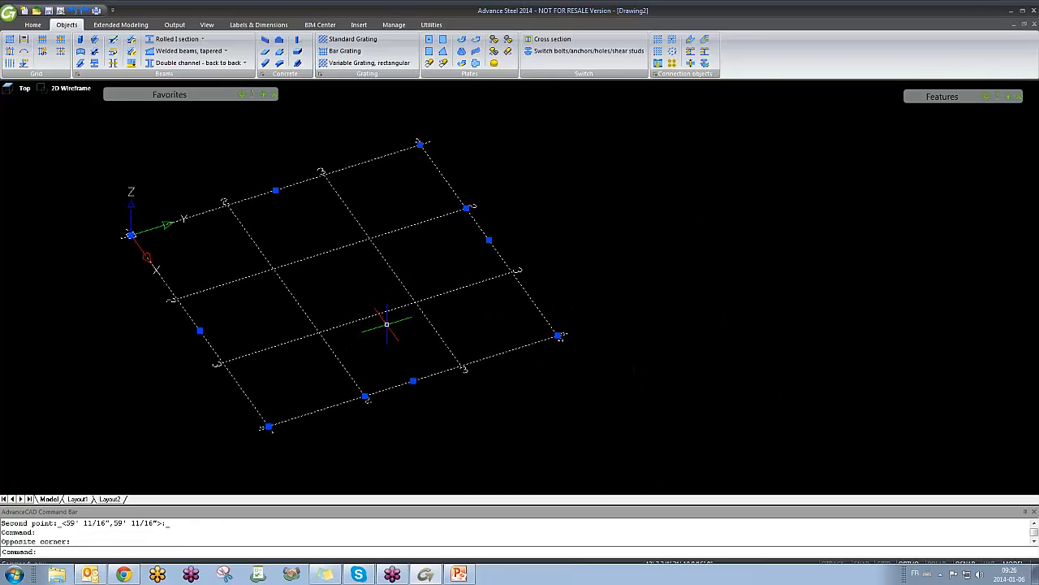
key("Delete")
type("u")
key("Return")
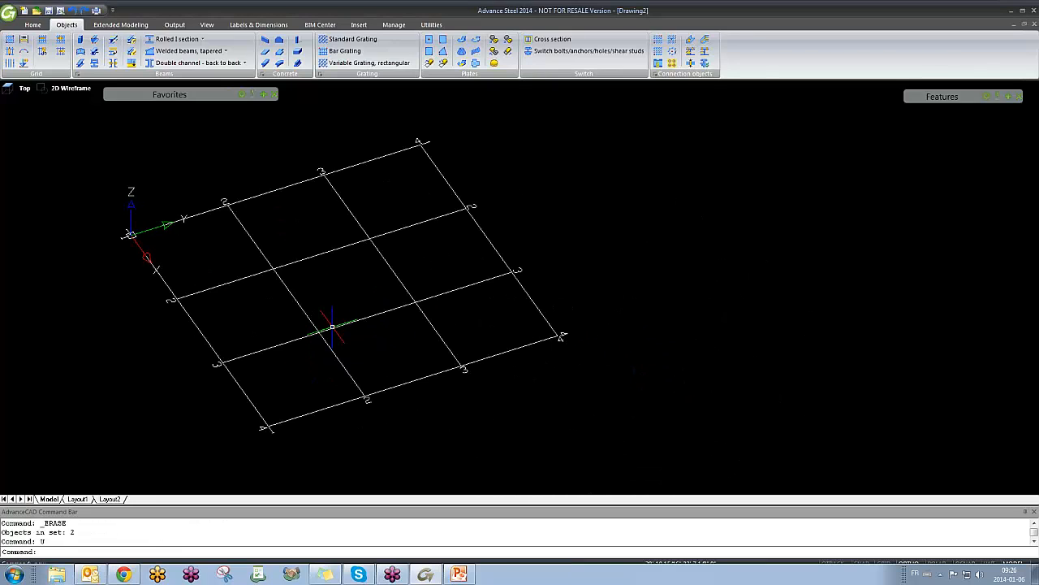
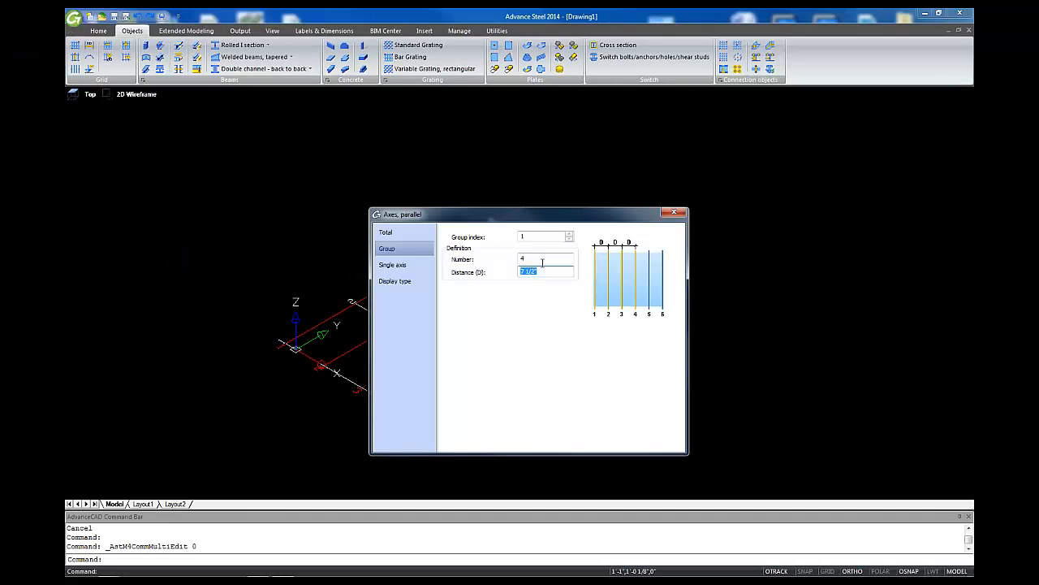
Step: Reopen the properties of the four-axis parallel group and enlarge its total width to add a fifth axis
left_click_drag(565, 213, 763, 96)
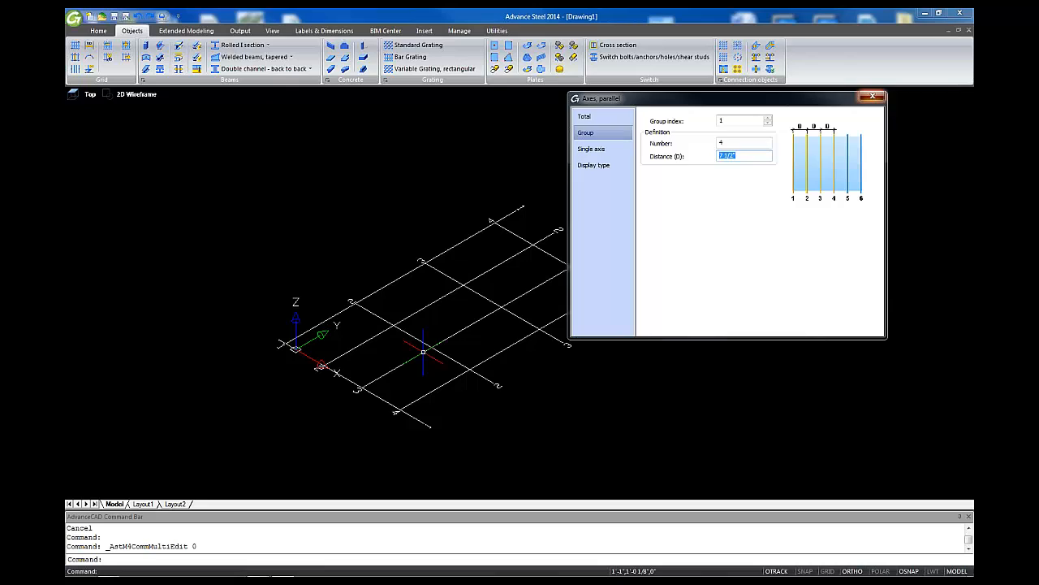
left_click(872, 96)
left_click(580, 305)
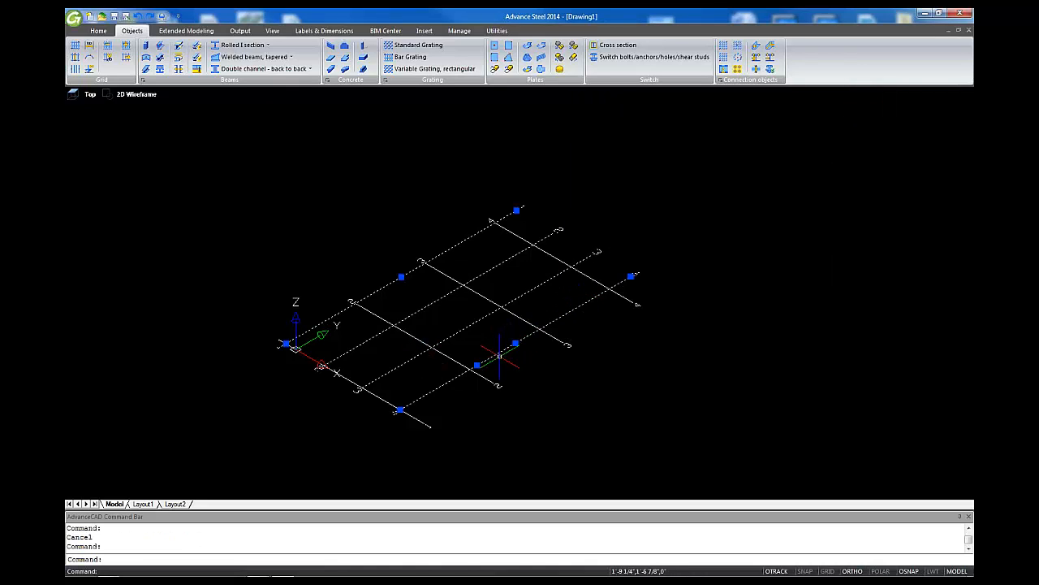
double_click(490, 357)
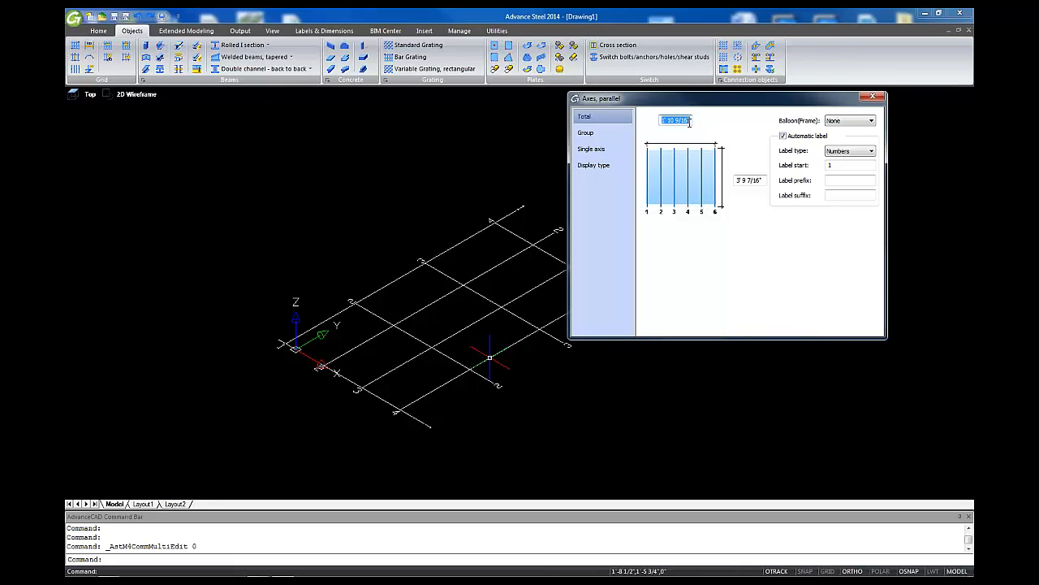
type("5")
key("Return")
type("2")
left_click(874, 98)
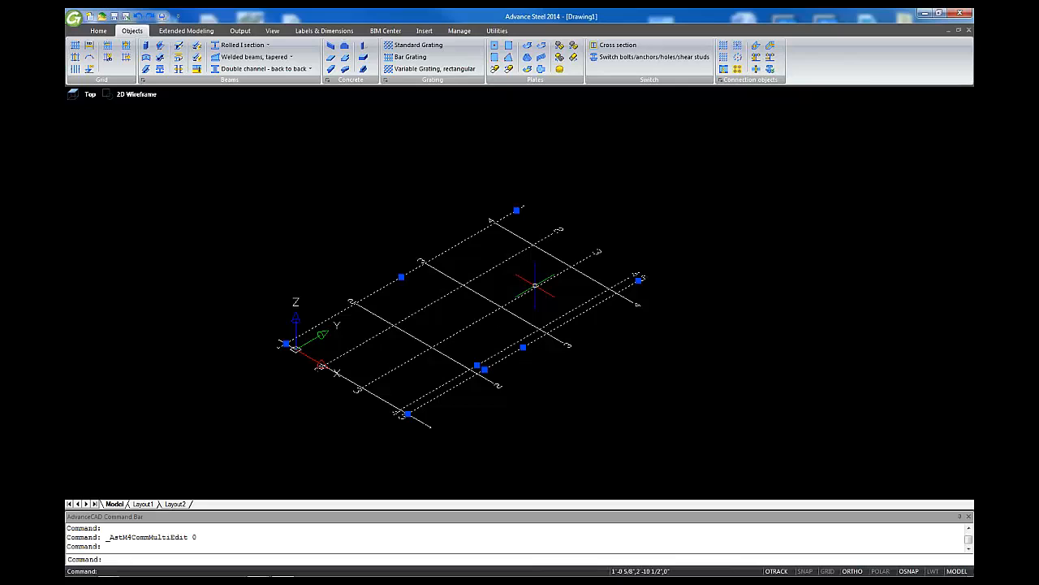
Step: Erase both axis groups of the grid and start creating a grid with groups by distance
key("Delete")
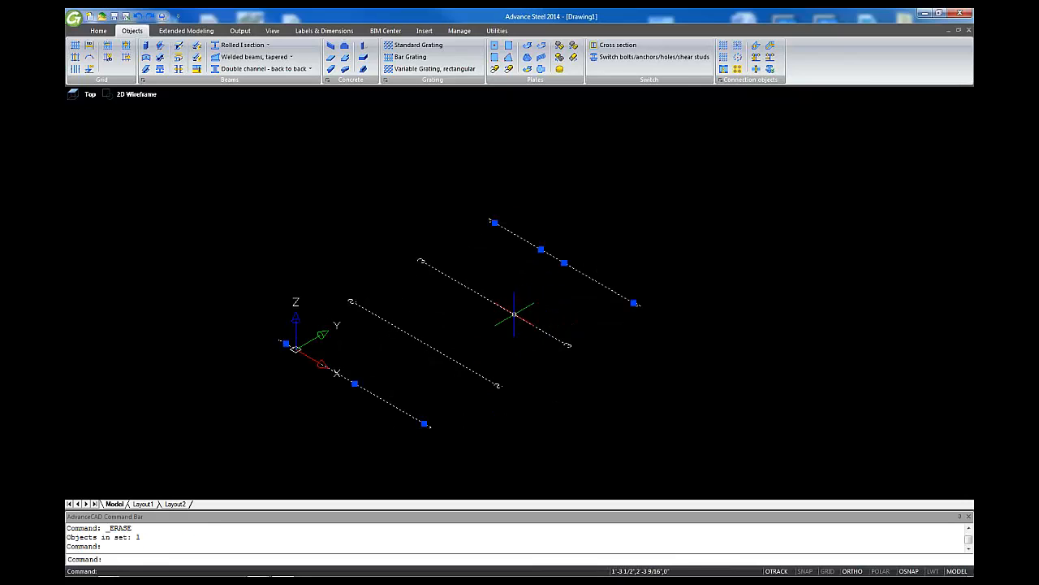
left_click(90, 46)
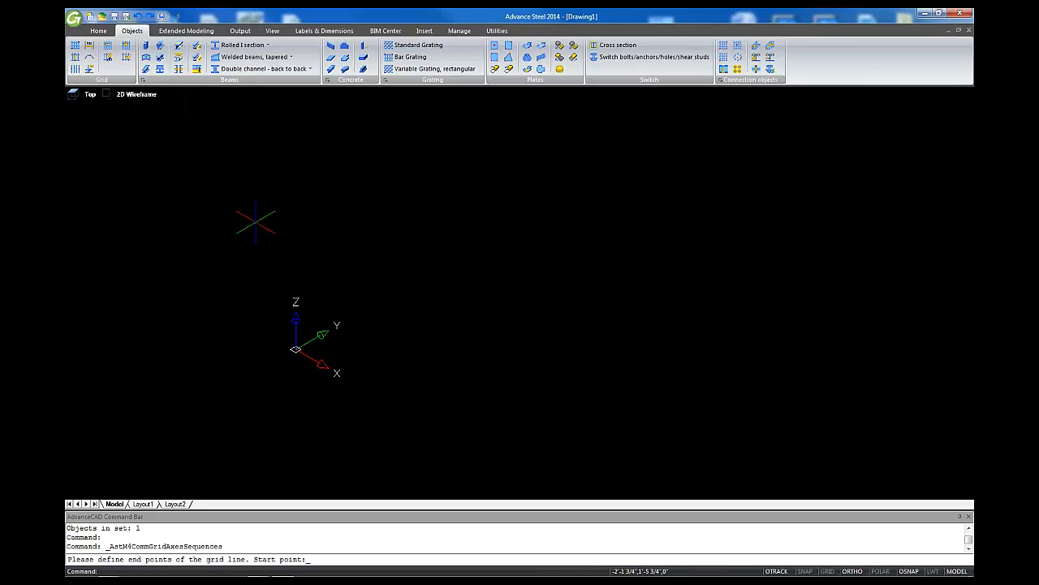
key("Escape")
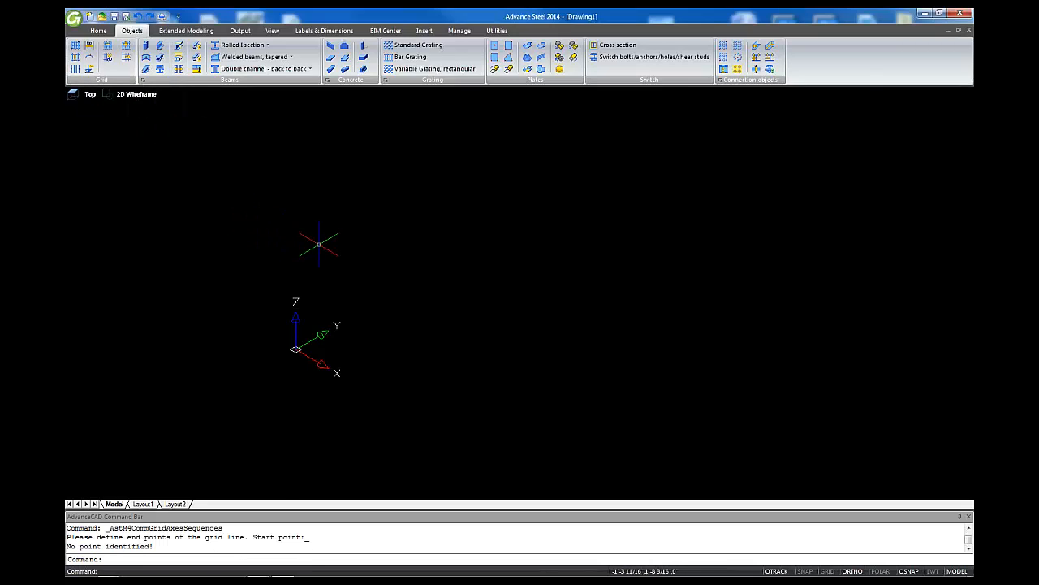
left_click(90, 47)
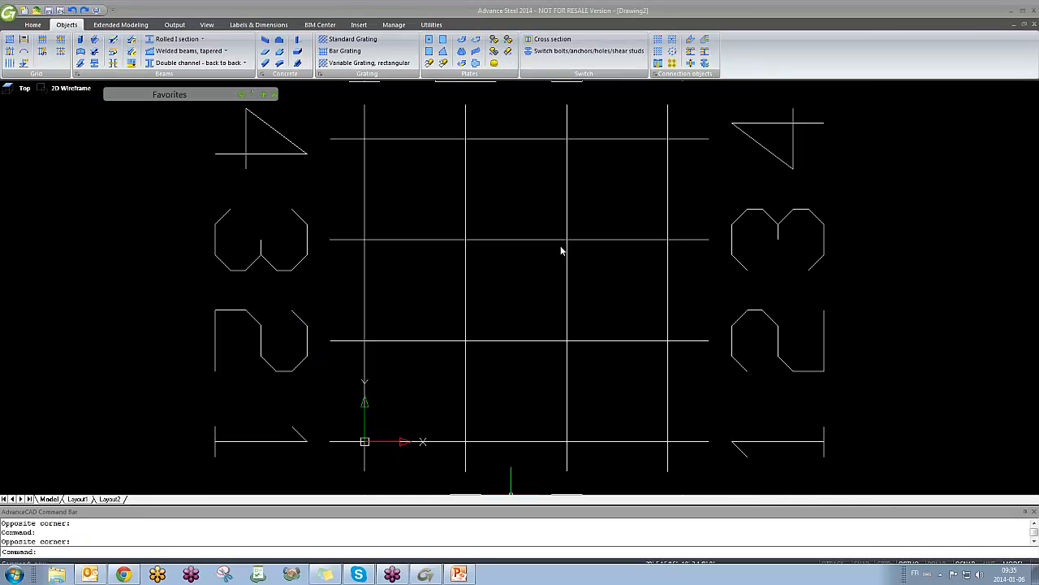
Step: Demonstrate a crossing selection and a window selection inside the grid's central bay without touching any axis
left_click(562, 244)
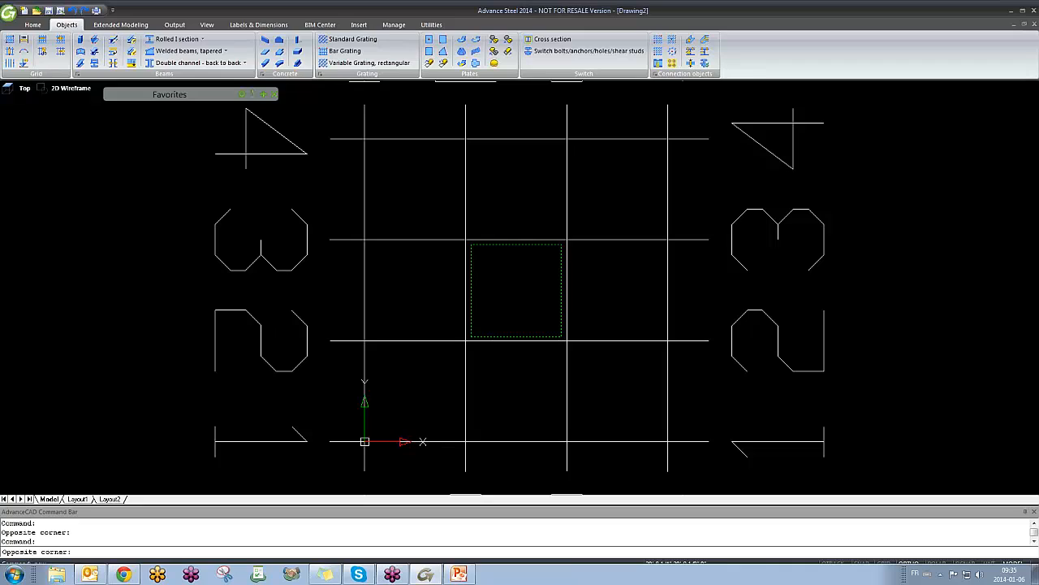
left_click(471, 337)
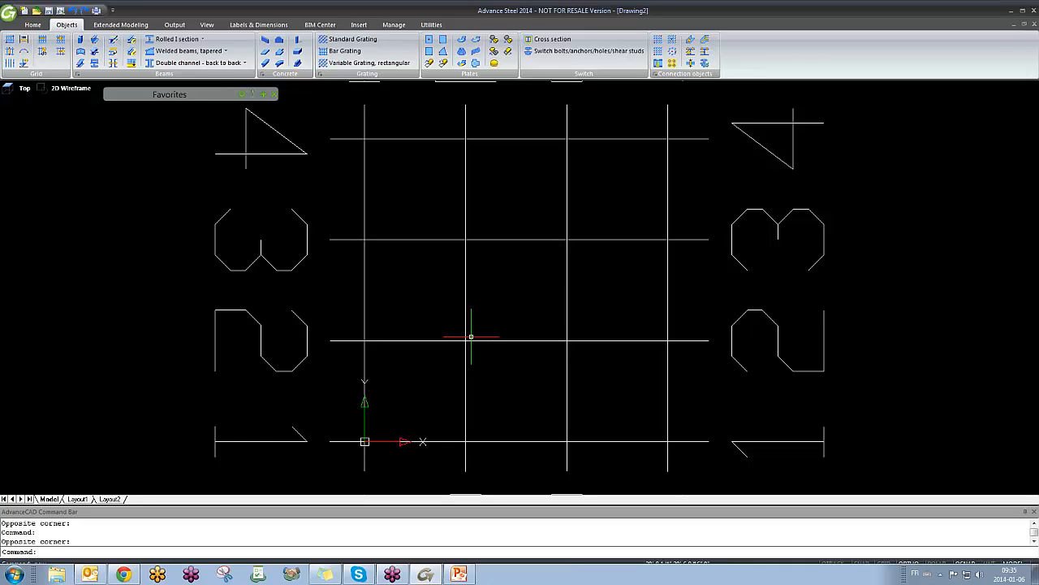
left_click(471, 336)
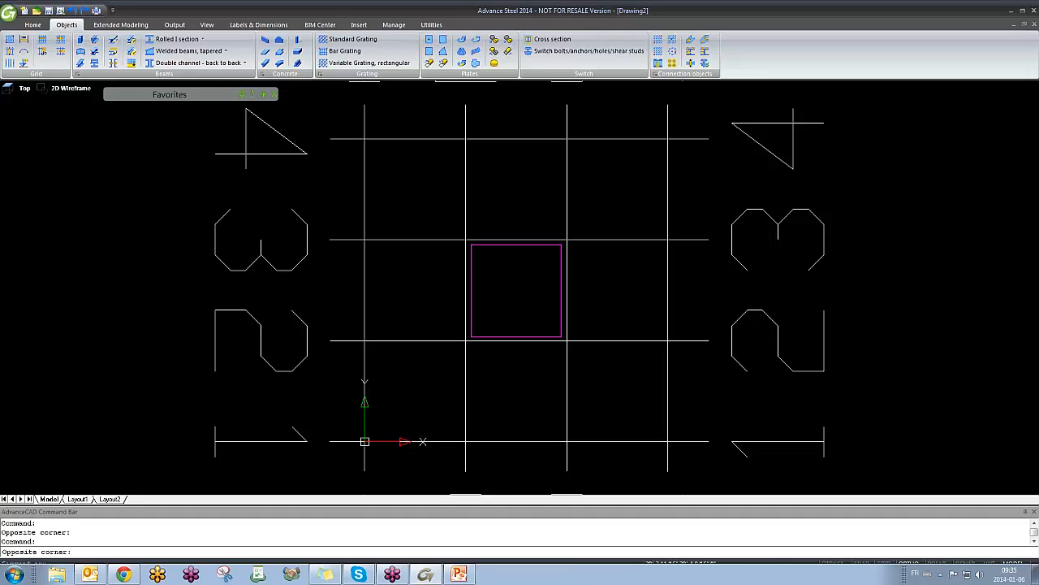
left_click(561, 245)
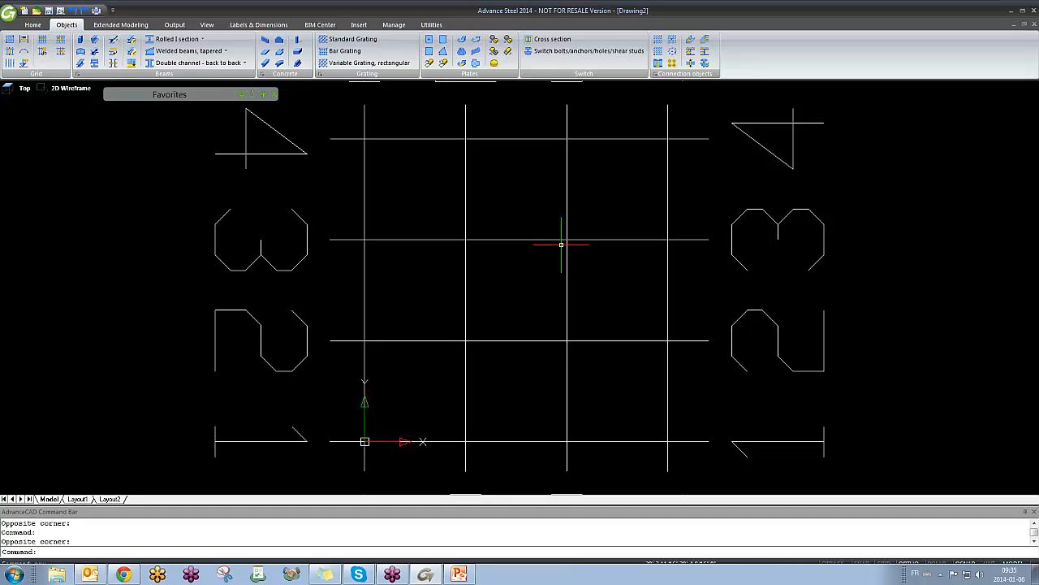
Step: Erase both axis groups of the building grid using a crossing selection
scroll(367, 438, "down", 5)
middle_click_drag(459, 313, 469, 279, "shift")
left_click(499, 232)
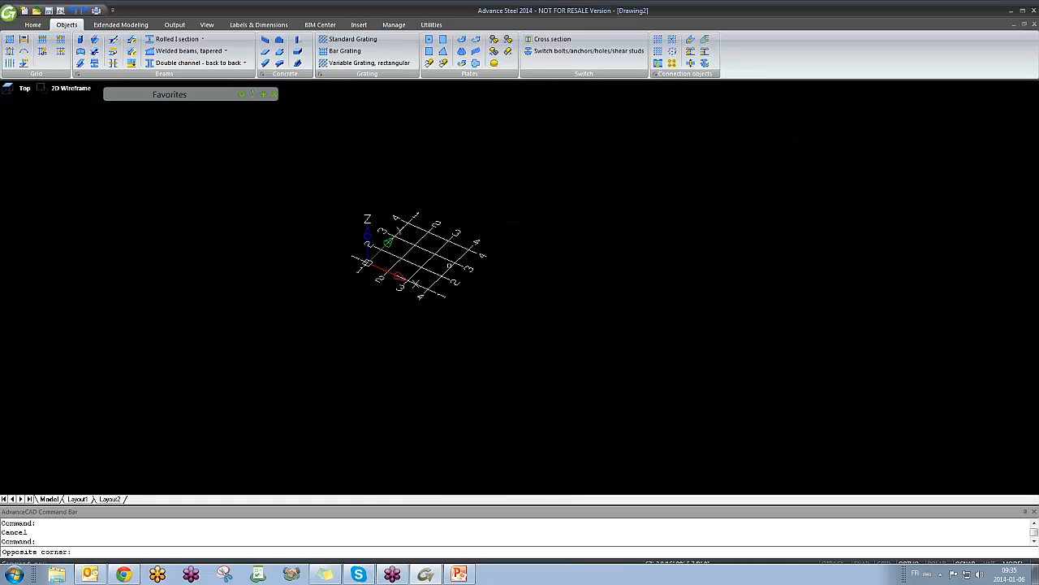
left_click(450, 264)
key("Delete")
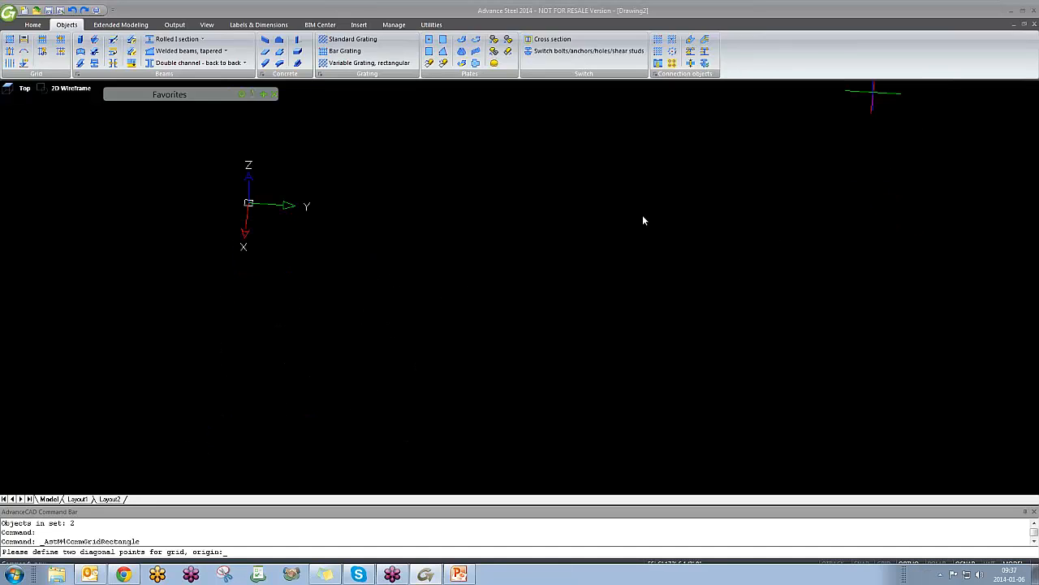
Step: Create a rectangular building grid from two freely picked diagonal points, and erase both of its axis groups
left_click(436, 289)
left_click(372, 335)
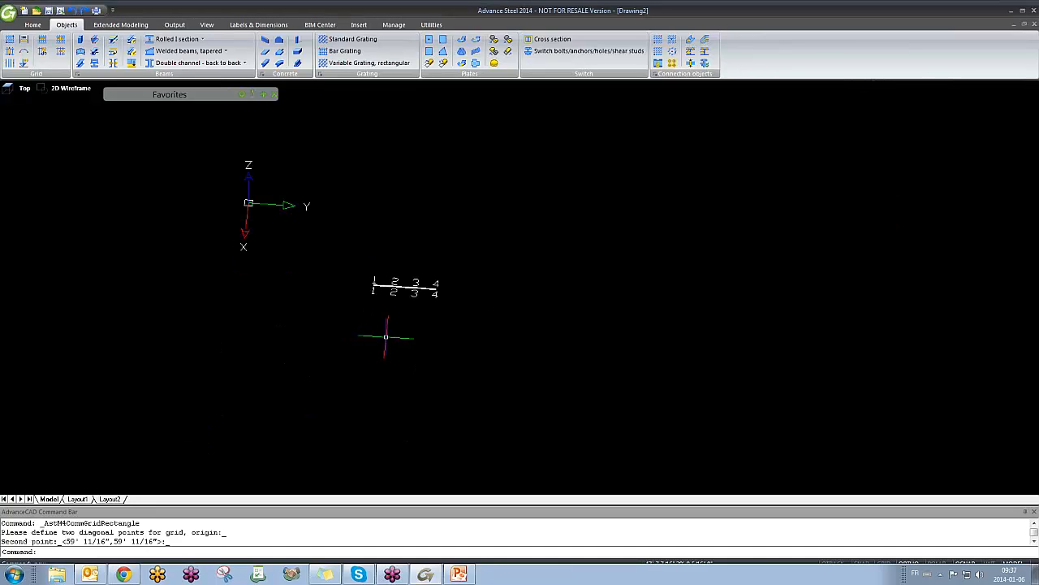
key("Escape")
left_click(464, 300)
left_click(347, 239)
key("Delete")
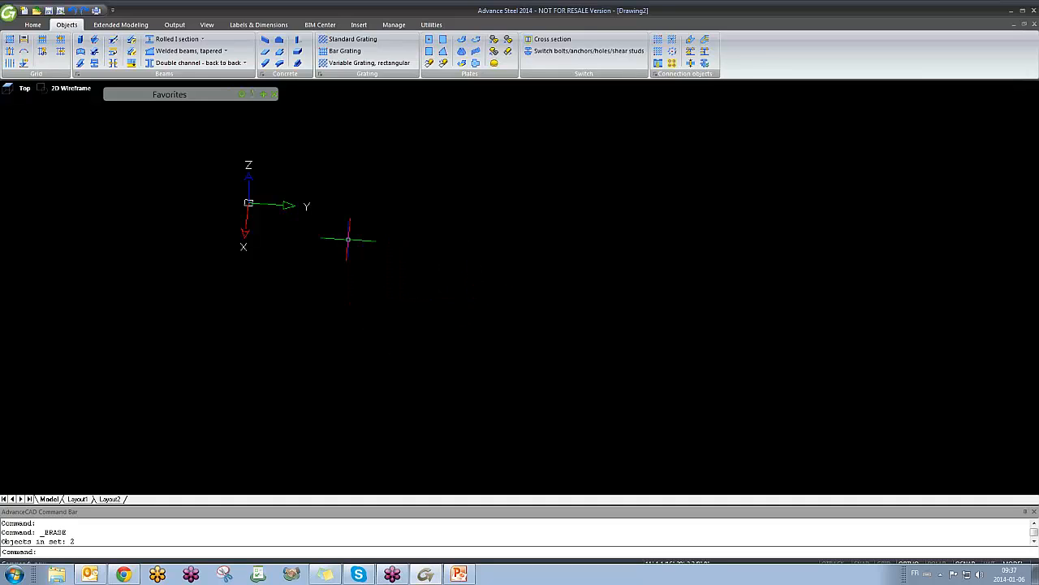
Step: Create a rectangular building grid starting at the coordinate origin, with its second diagonal point at 30',15'
left_click(8, 43)
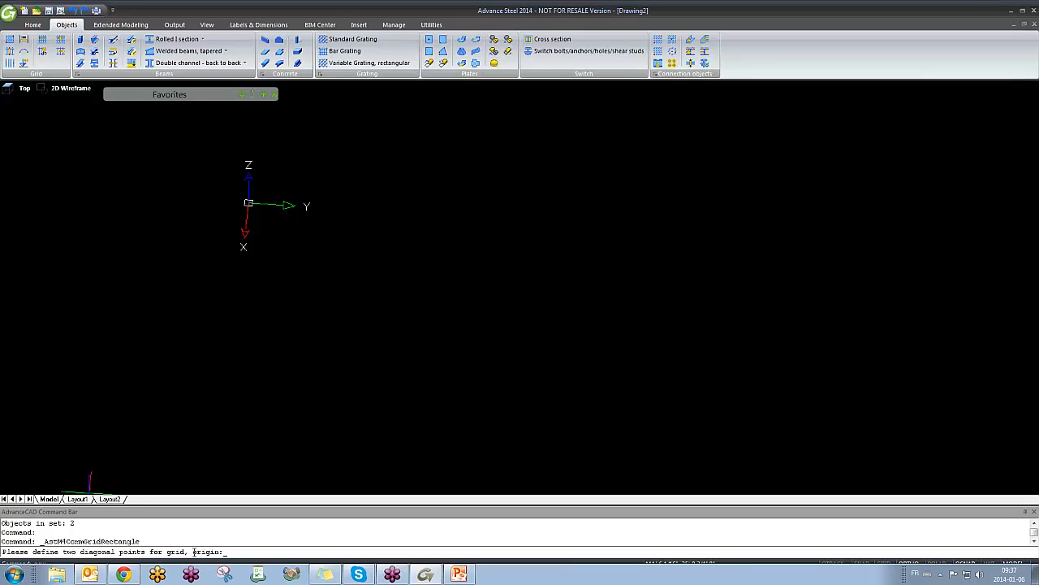
left_click_drag(194, 552, 237, 554)
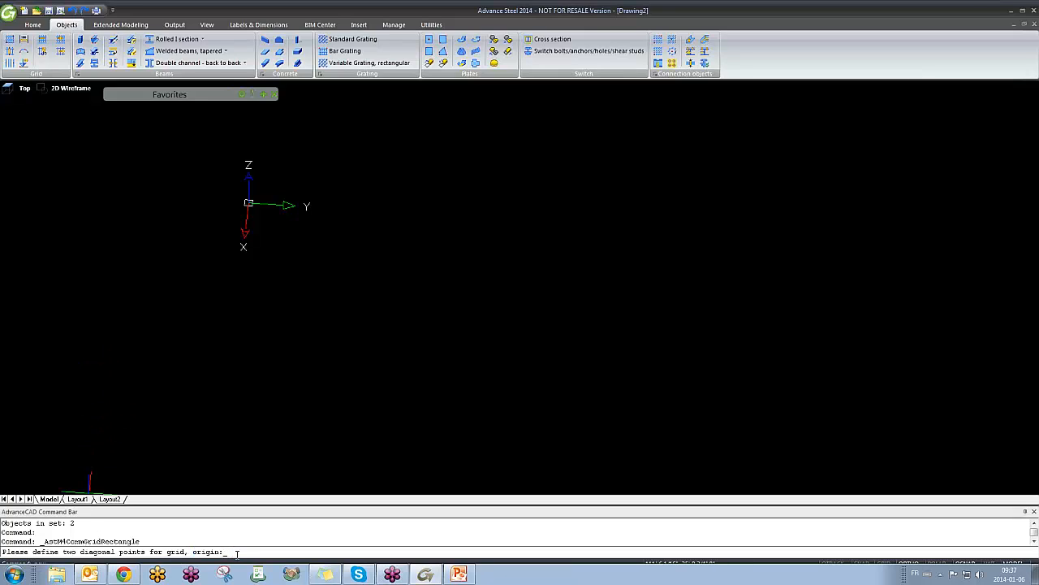
key("Return")
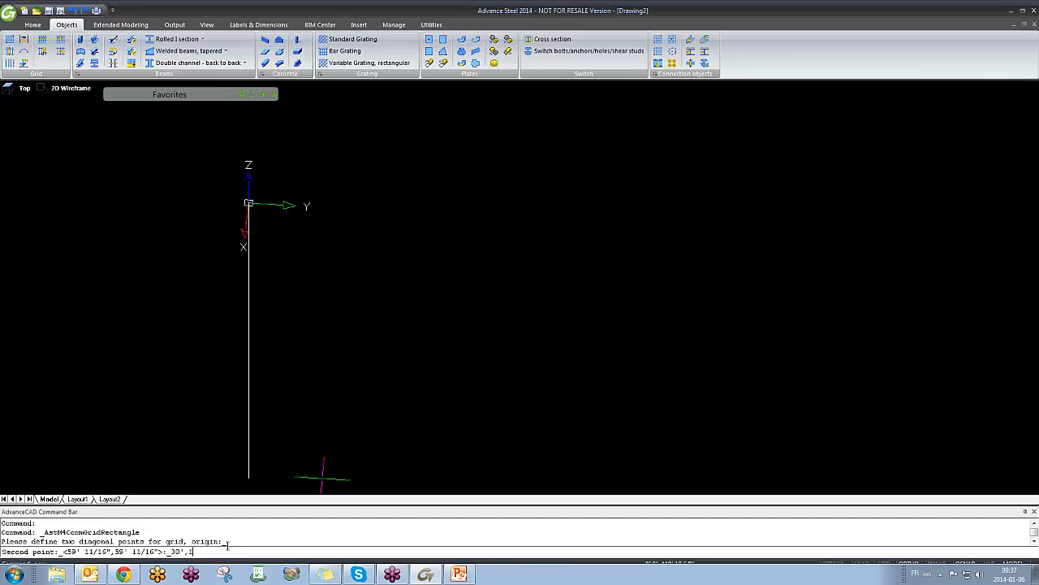
key("Return")
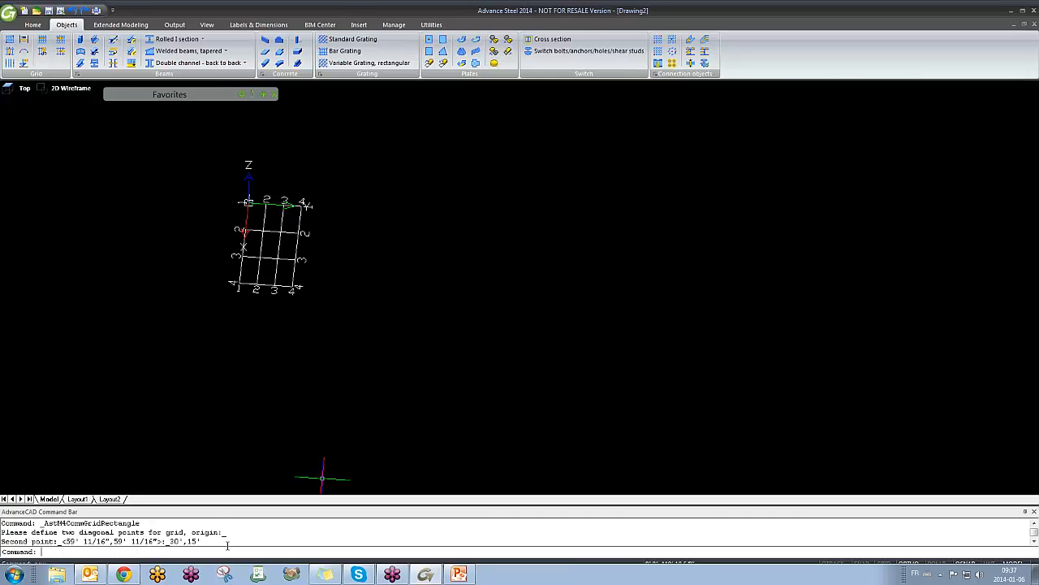
scroll(204, 283, "up", 6)
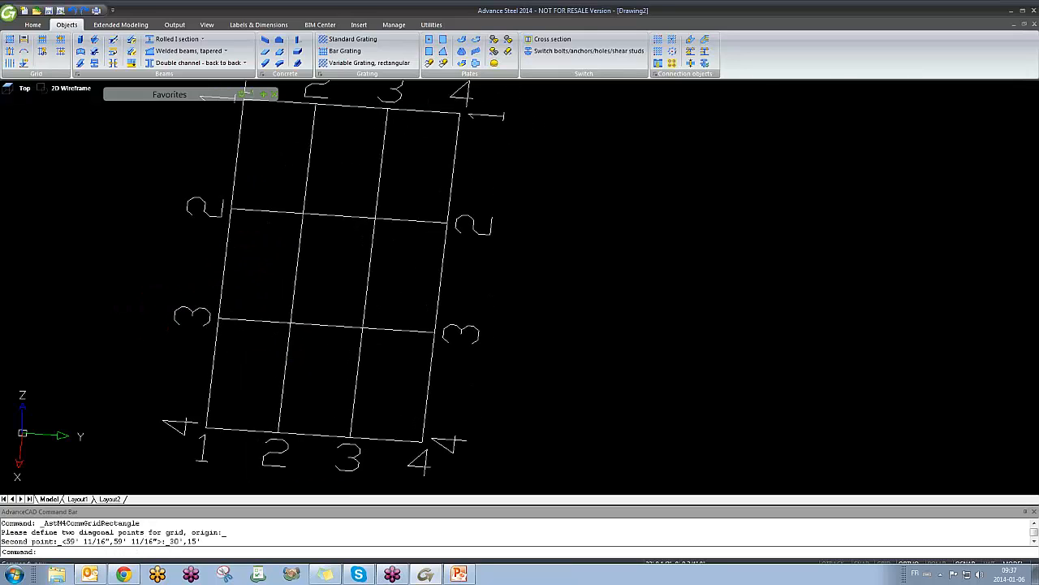
scroll(346, 361, "down", 3)
middle_click_drag(345, 361, 233, 380, "shift")
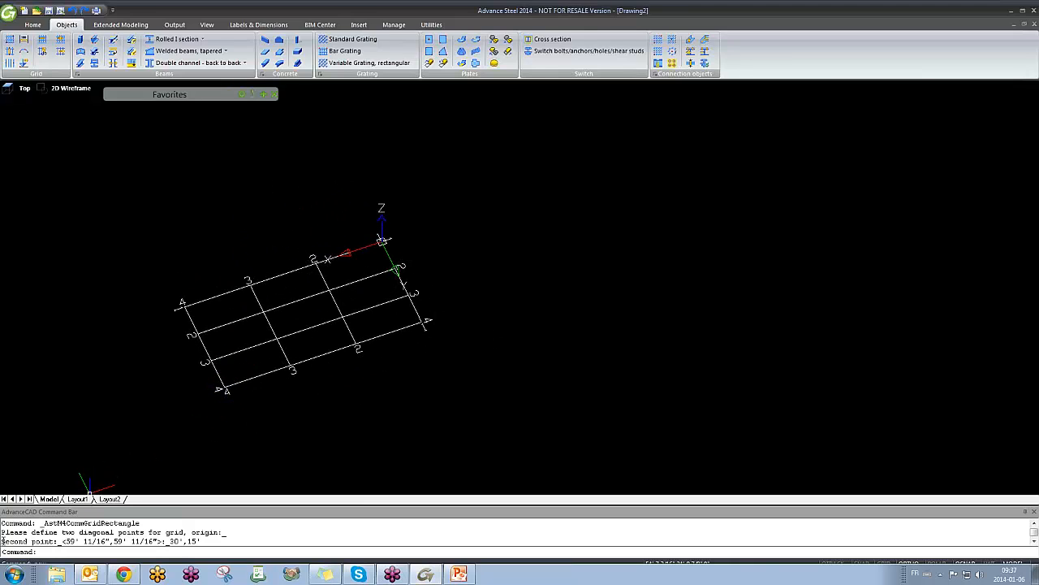
Step: Examine the new grid from another angle and compare it with the second-point entry in the command history
left_click_drag(3, 539, 210, 543)
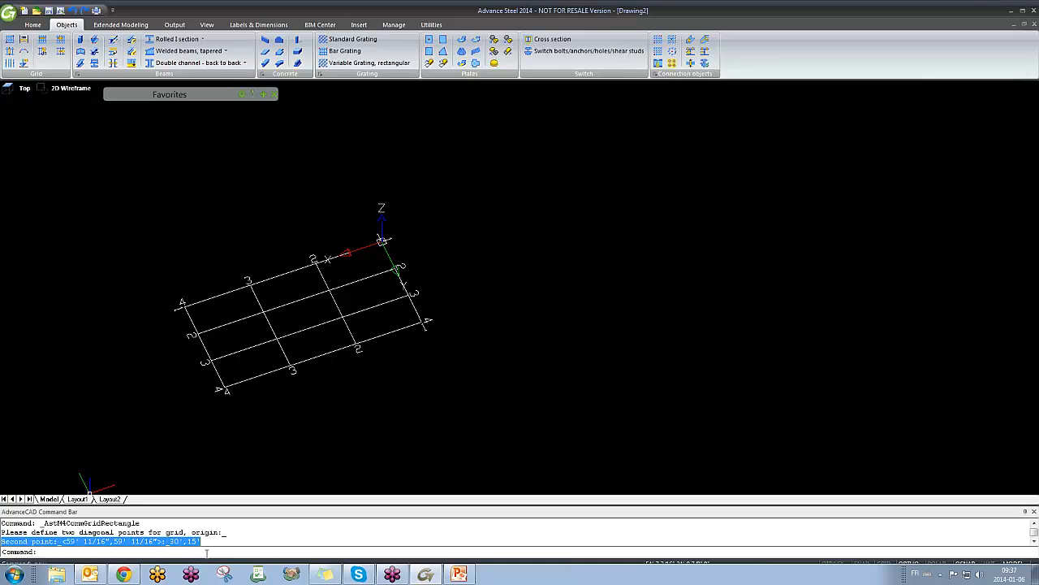
left_click(387, 372)
left_click(349, 399)
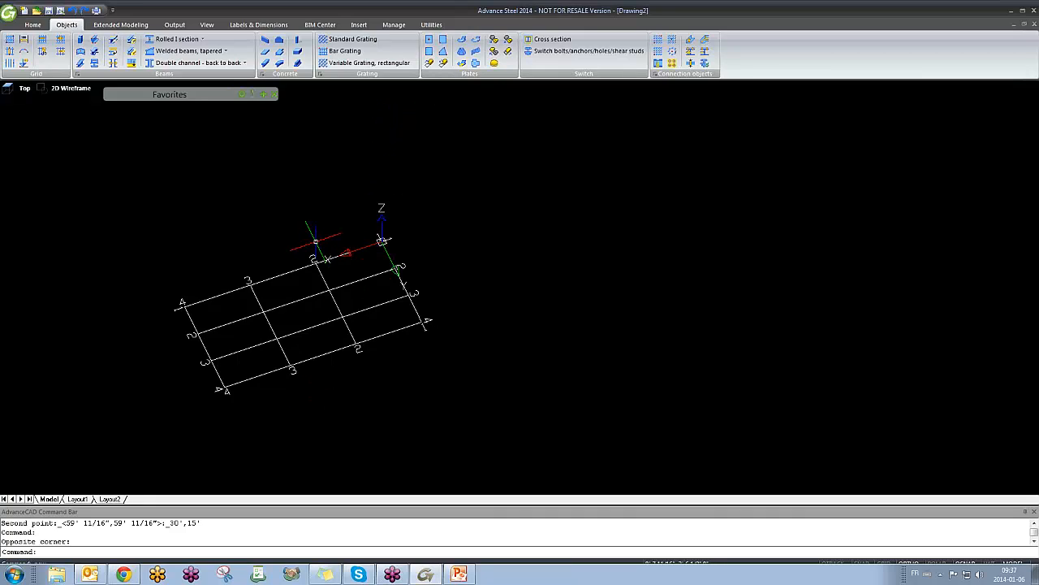
middle_click_drag(285, 297, 536, 268, "shift")
scroll(253, 319, "up", 2)
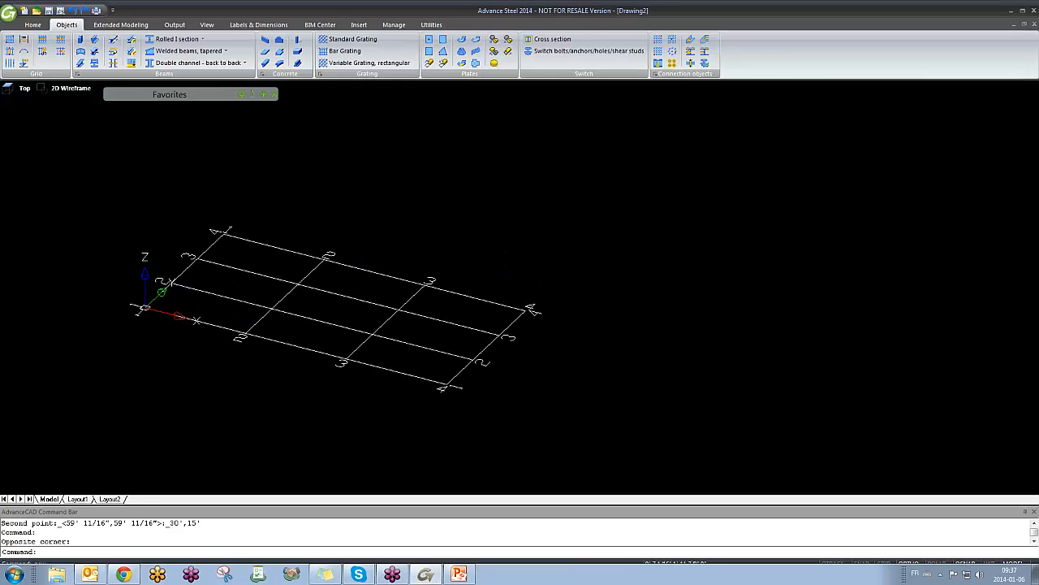
middle_click_drag(266, 332, 303, 304)
scroll(332, 314, "up", 1)
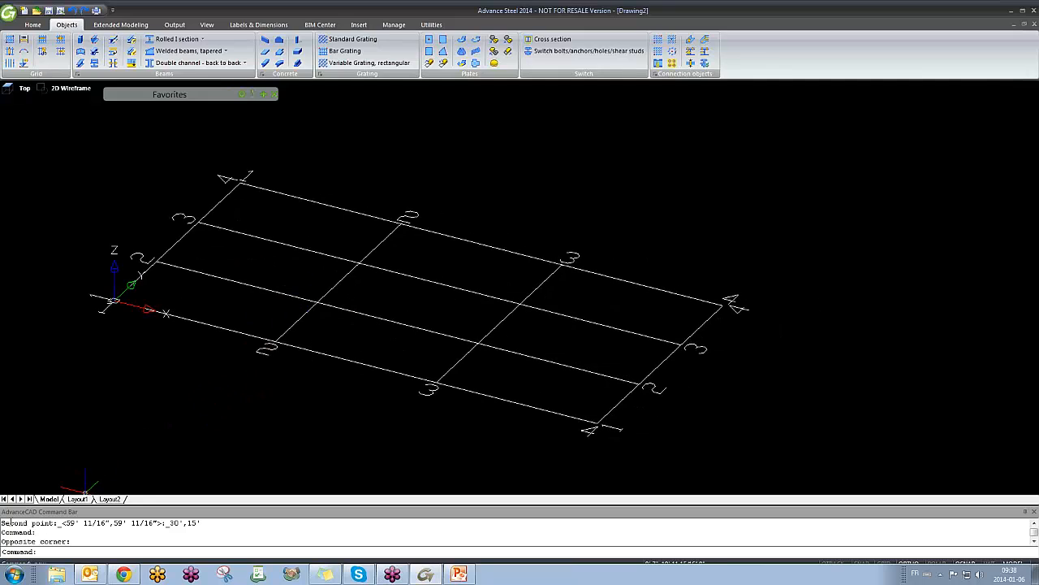
left_click_drag(1, 522, 204, 531)
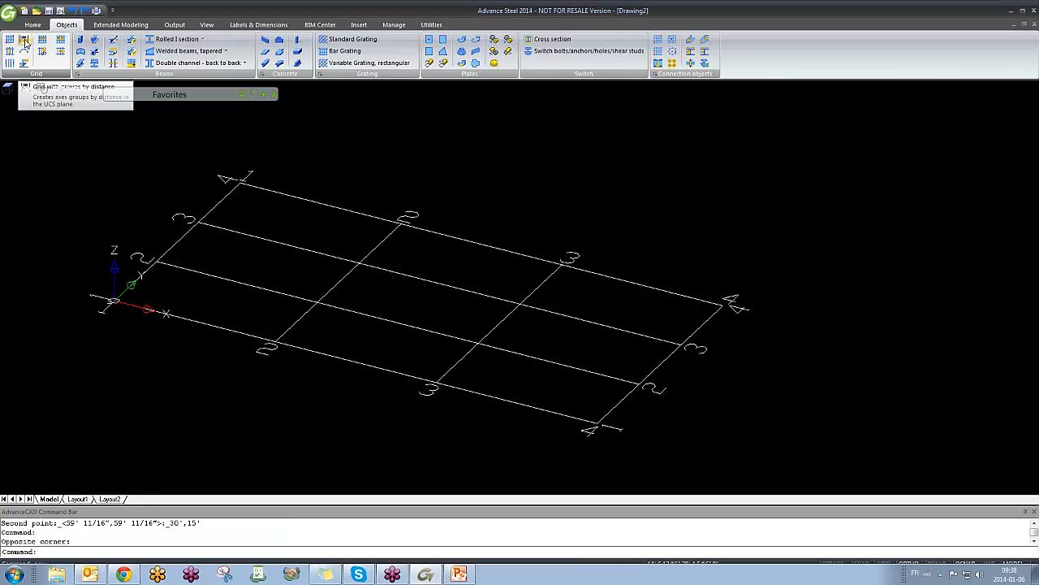
Step: Start a grid with groups by distance beside the existing grid, drawing its first axis parallel to Y and directing the group along X
left_click(24, 41)
scroll(233, 208, "down", 3)
middle_click_drag(248, 239, 350, 302)
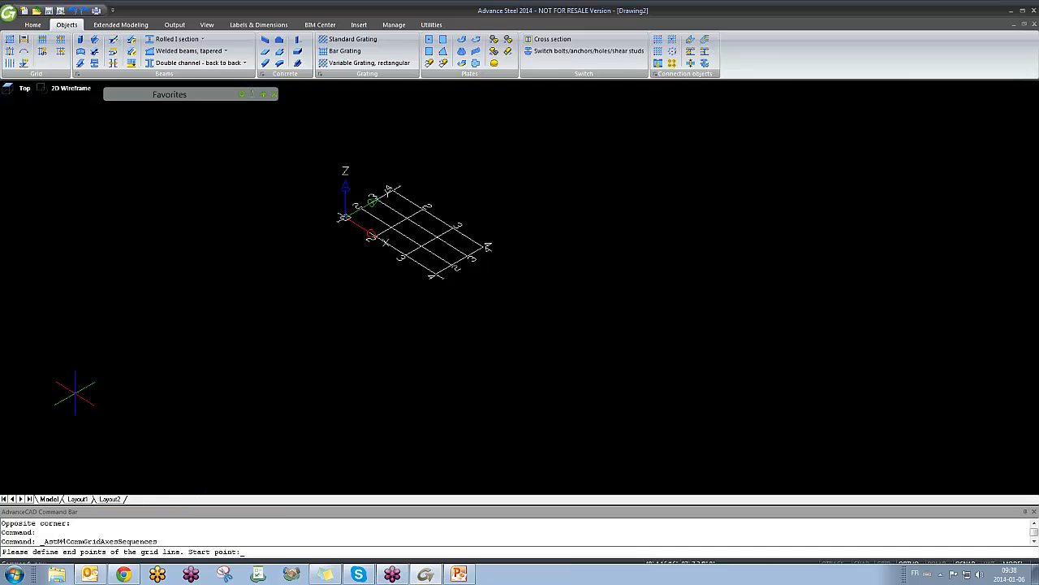
left_click(128, 343)
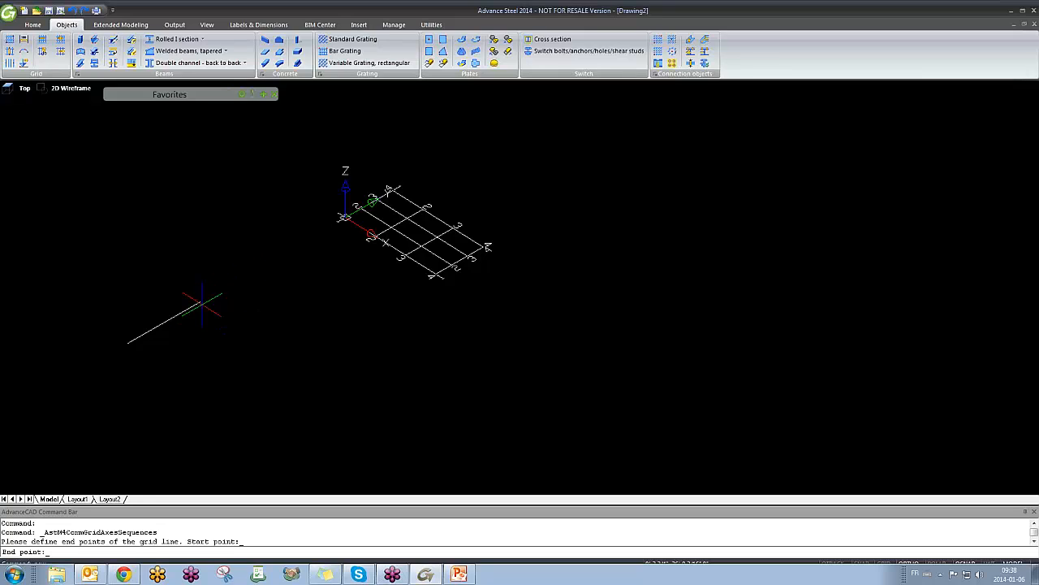
left_click(212, 290)
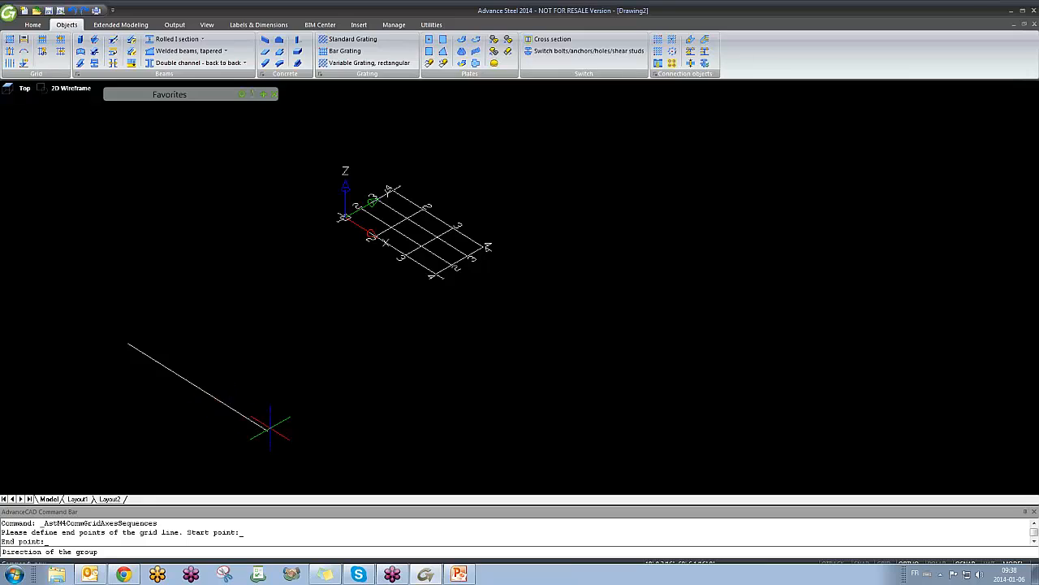
left_click(270, 427)
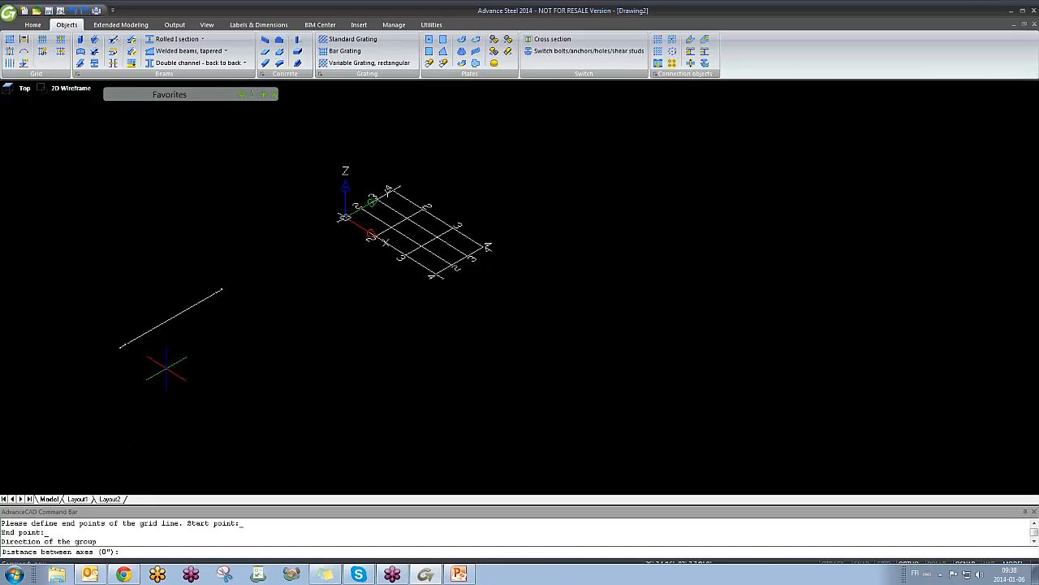
Step: Cancel the distance entry of the axis group and erase its single axis
key("Escape")
left_click(170, 318)
key("Delete")
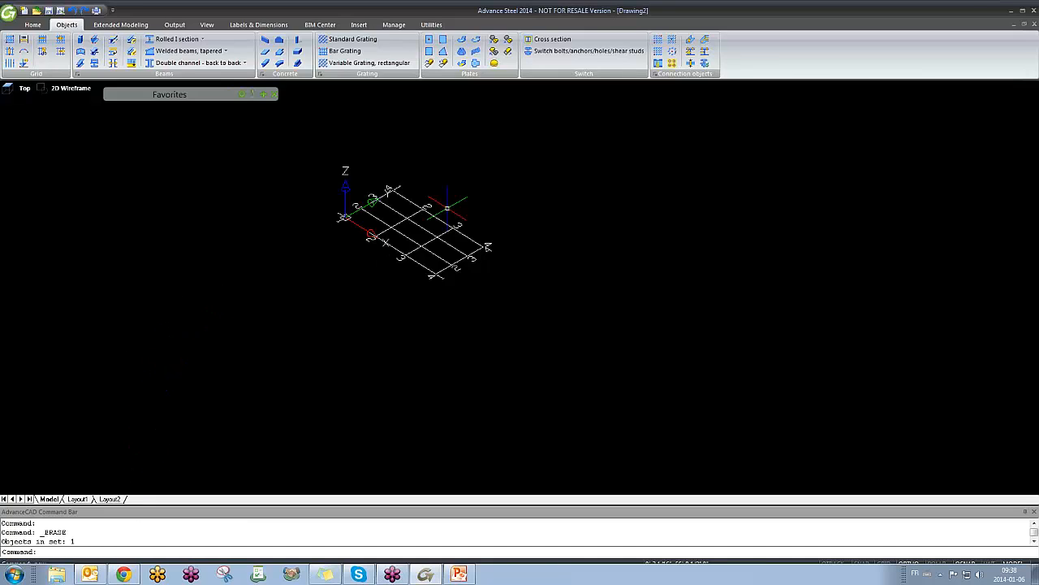
Step: Erase both axis groups of the grid together, and undo the erase
left_click(468, 188)
left_click(395, 237)
key("Delete")
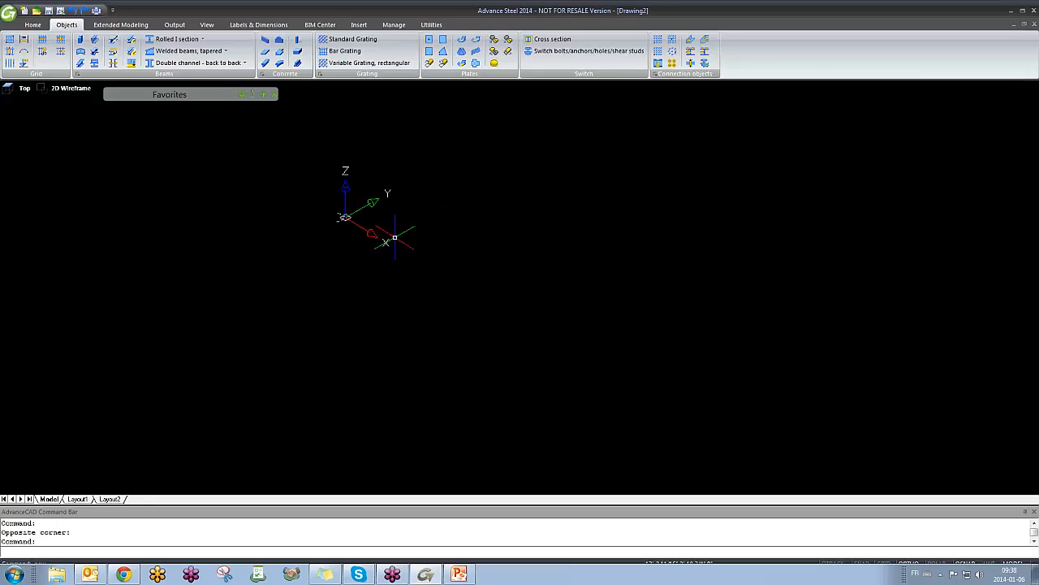
type("u")
key("Return")
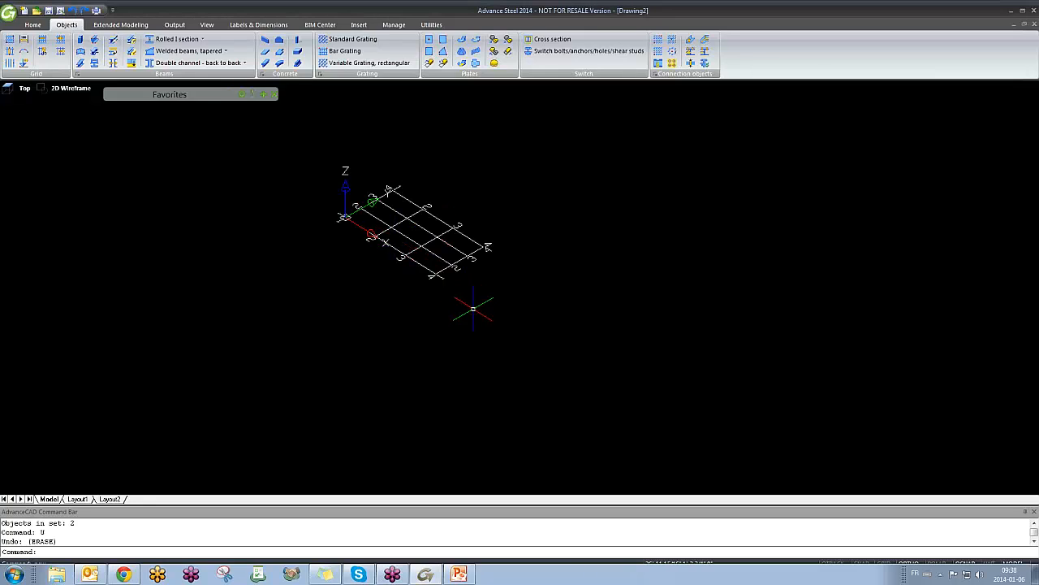
Step: Move the whole grid freehand away from the coordinate origin to an empty area along the X direction
left_click(474, 311)
left_click(403, 243)
type("m")
key("Return")
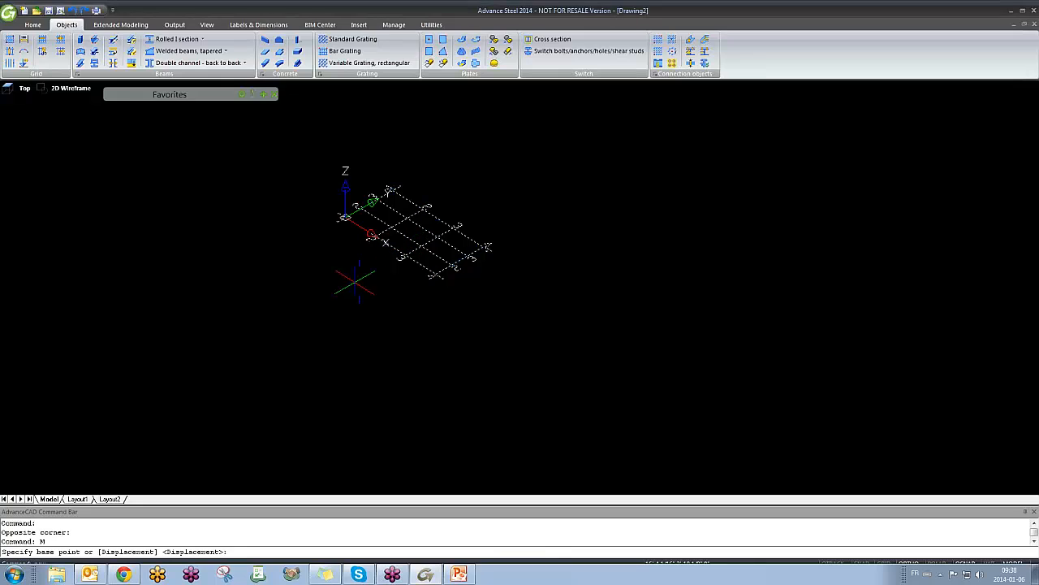
left_click(354, 281)
left_click(585, 425)
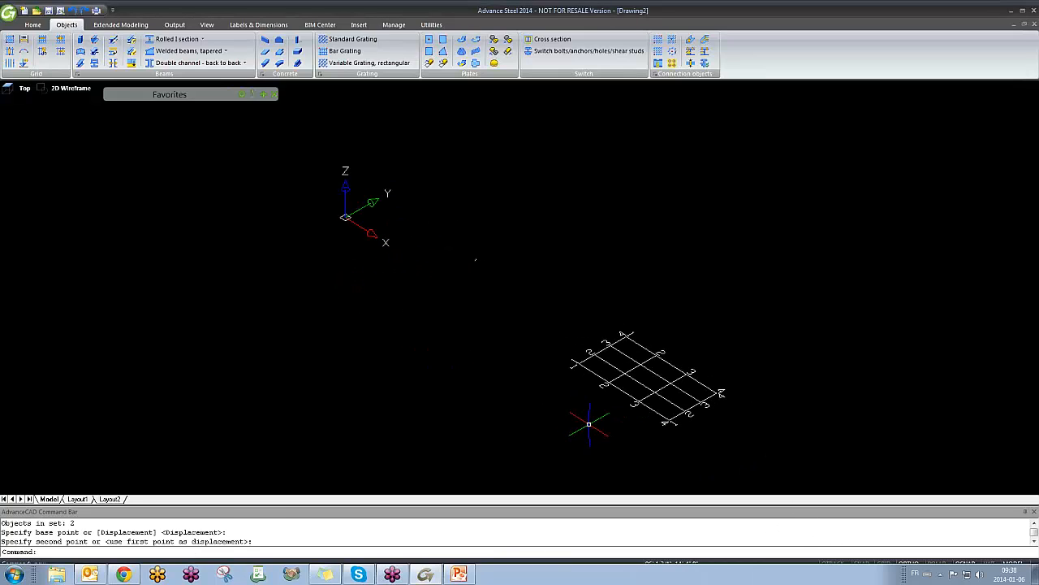
key("Escape")
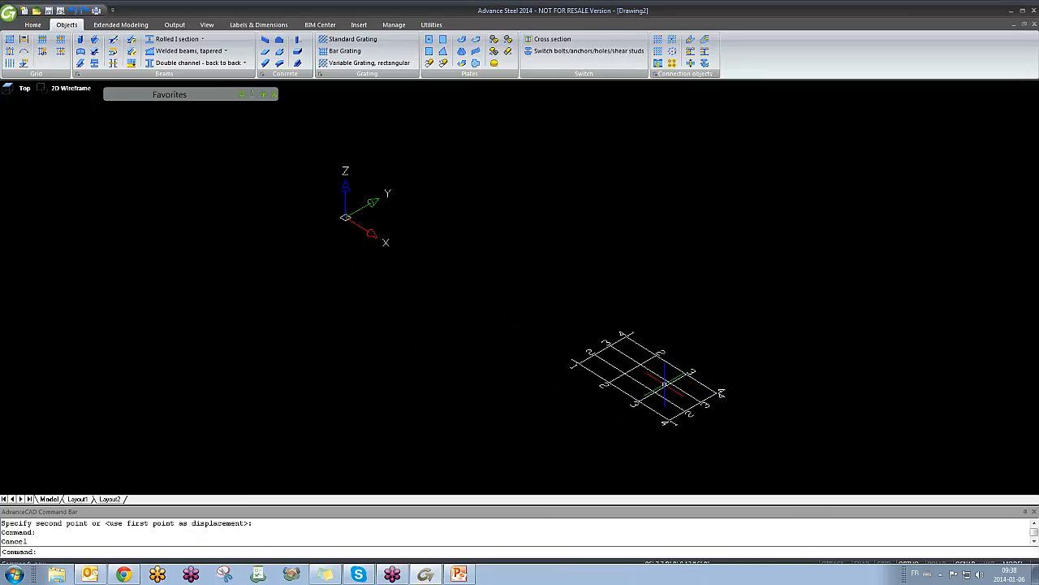
Step: Move both axis groups from the grid's 1-1 corner intersection to the coordinate origin at 0,0,0
type("m")
key("Return")
left_click(695, 354)
left_click(673, 386)
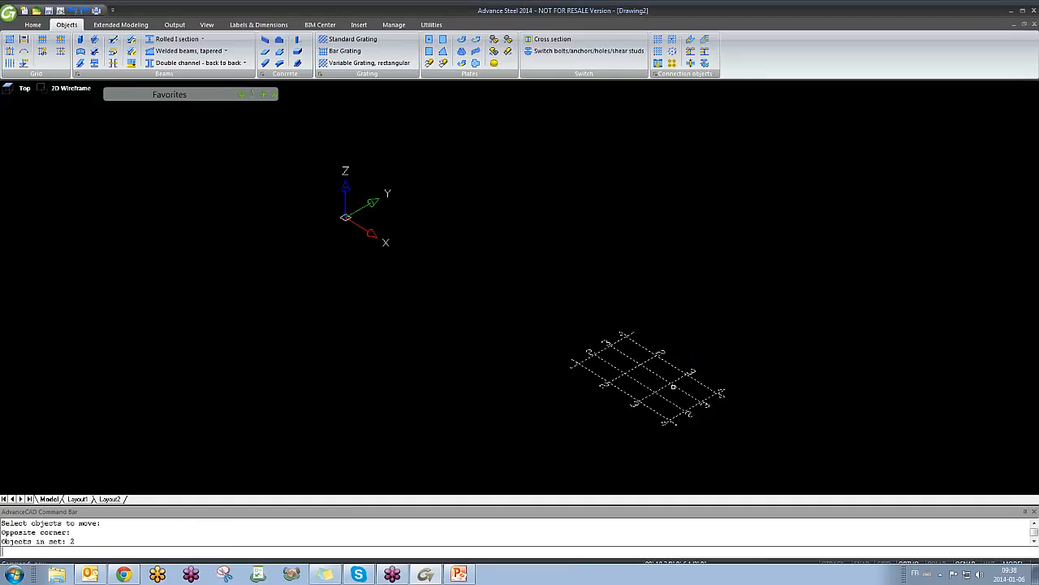
key("Return")
scroll(634, 383, "up", 4)
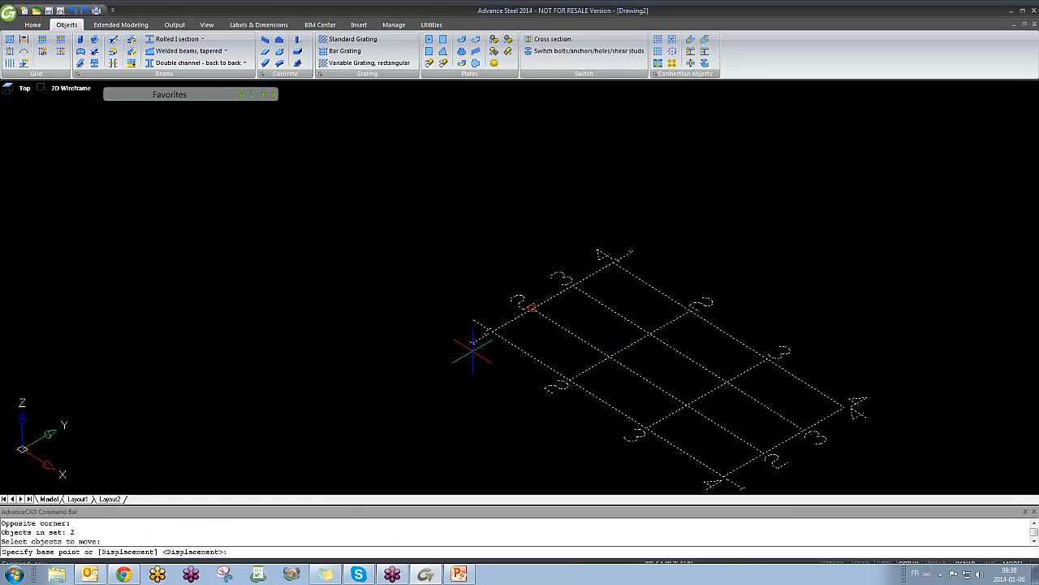
left_click(492, 332)
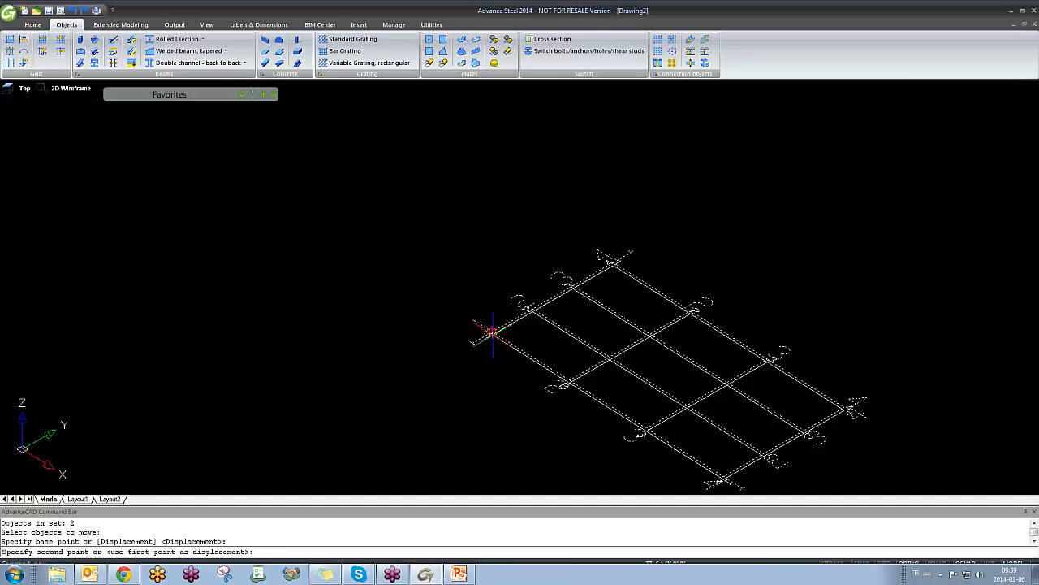
key("Return")
scroll(341, 317, "down", 5)
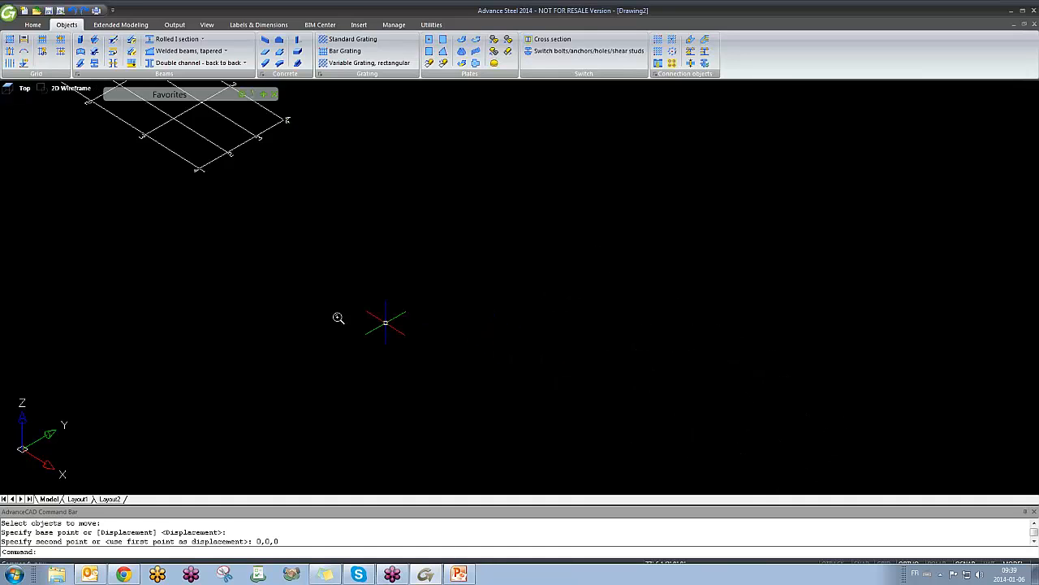
scroll(348, 355, "up", 4)
middle_click_drag(297, 309, 281, 246, "shift")
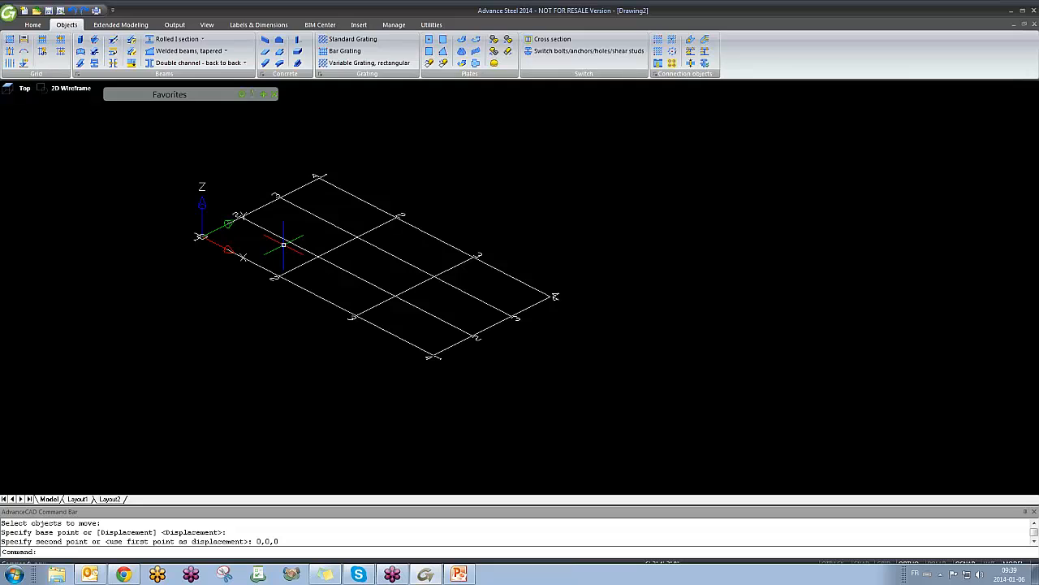
Step: Erase both axis groups of the grid at the origin
left_click(364, 215)
left_click(347, 245)
key("Delete")
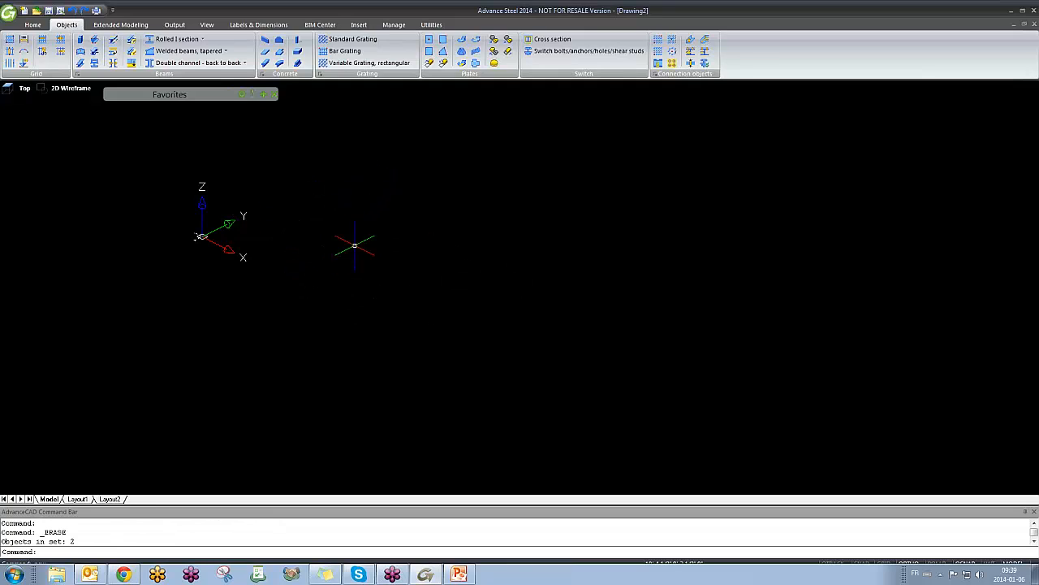
Step: Start a grid with groups by distance at 0,0,0, drawing the first axis along Y and directing the group along X
left_click(25, 40)
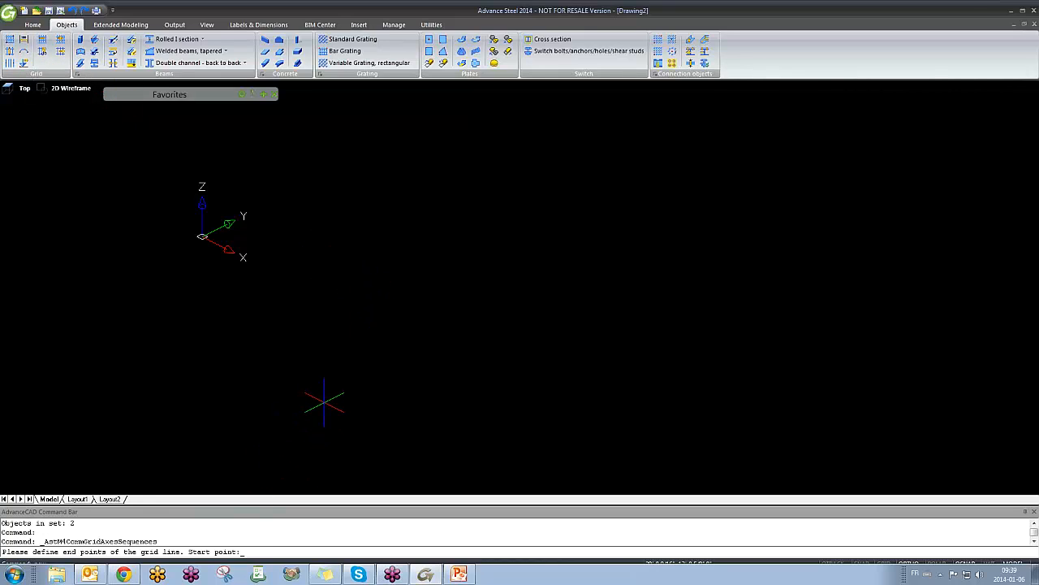
key("Return")
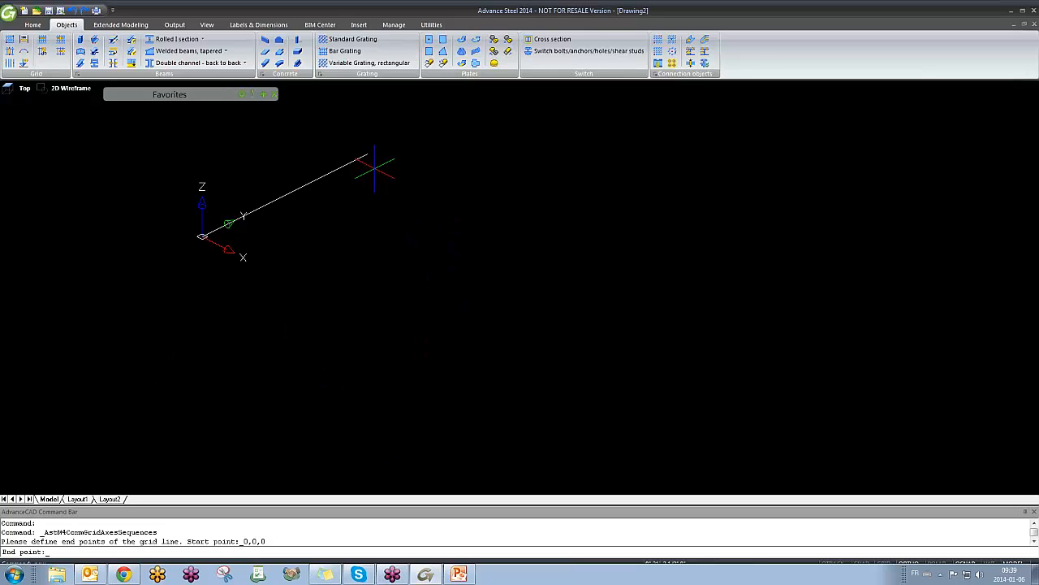
left_click(414, 177)
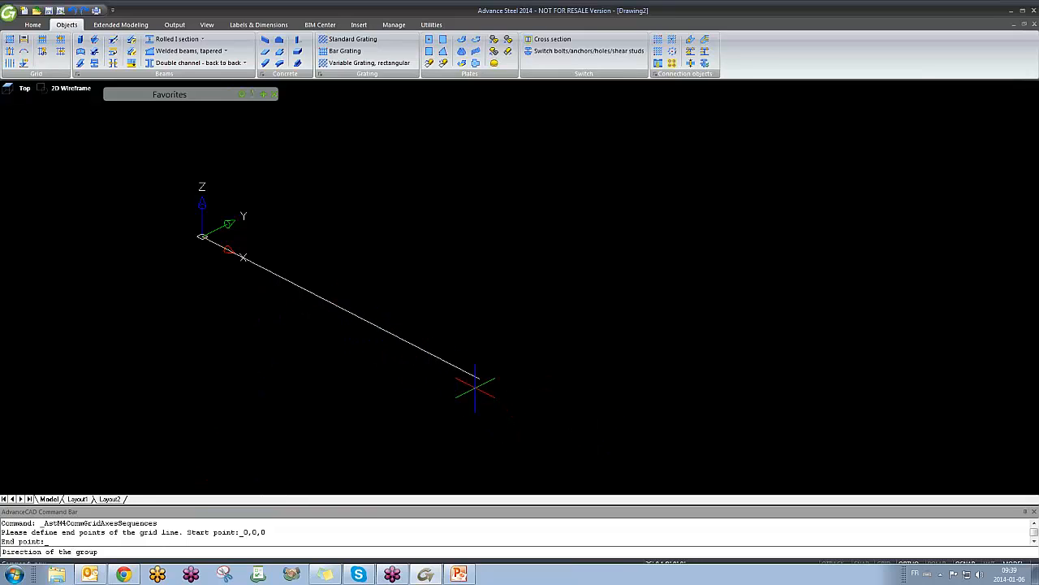
left_click(474, 378)
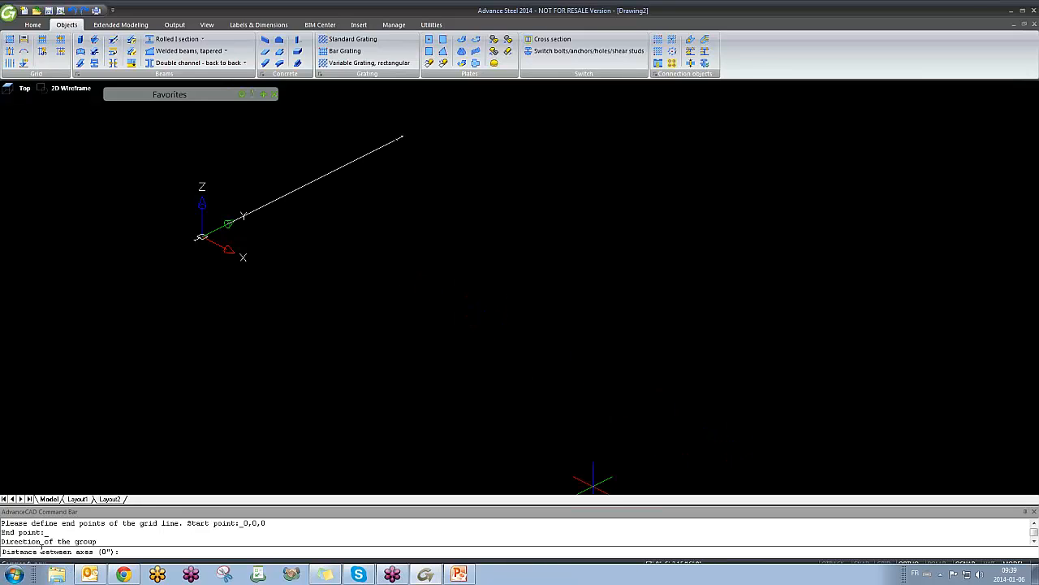
Step: Enter axis distances of 2', 4', 5', 5' and 6', finish the group, and close its properties
left_click(133, 551)
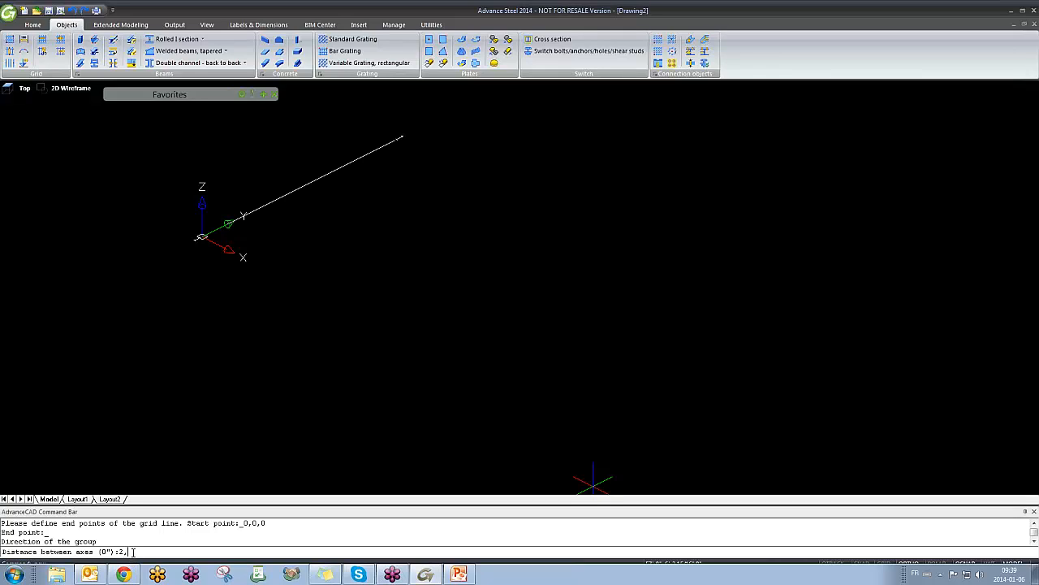
type("2,")
key("Return")
type("2")
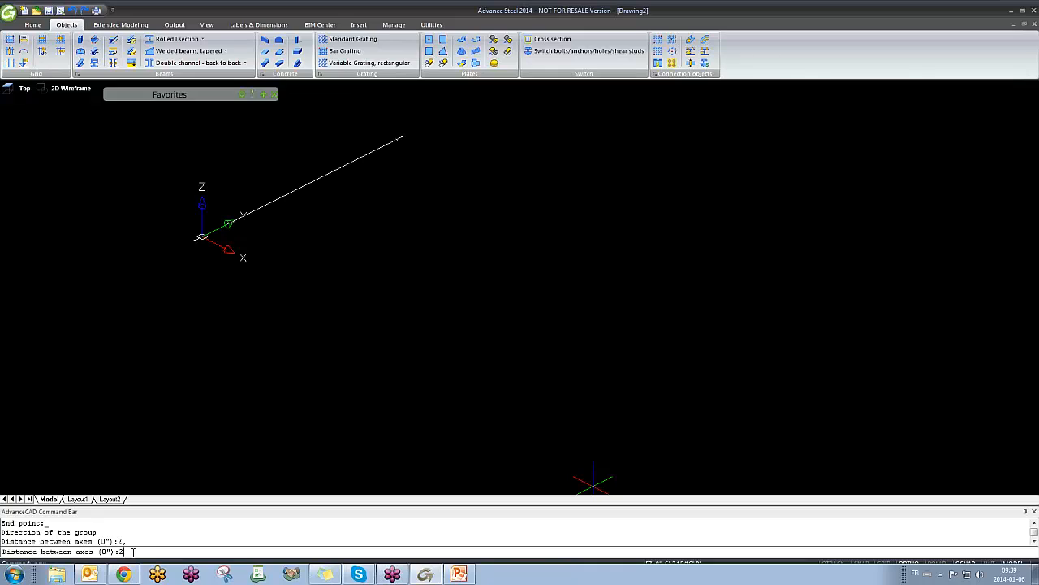
key("Return")
type("4")
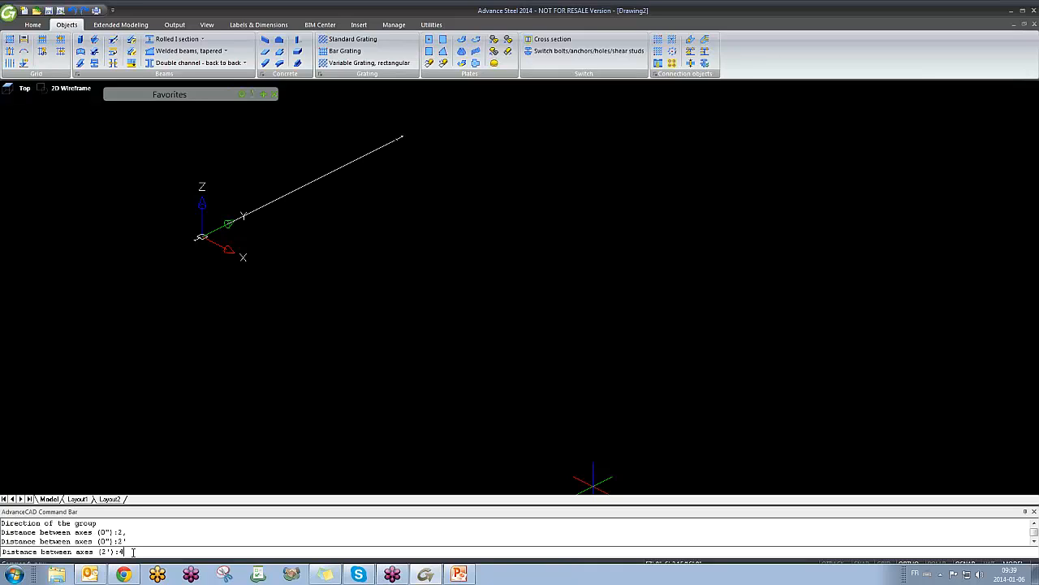
type("'")
key("Return")
key("Return")
key("Return")
key("Return")
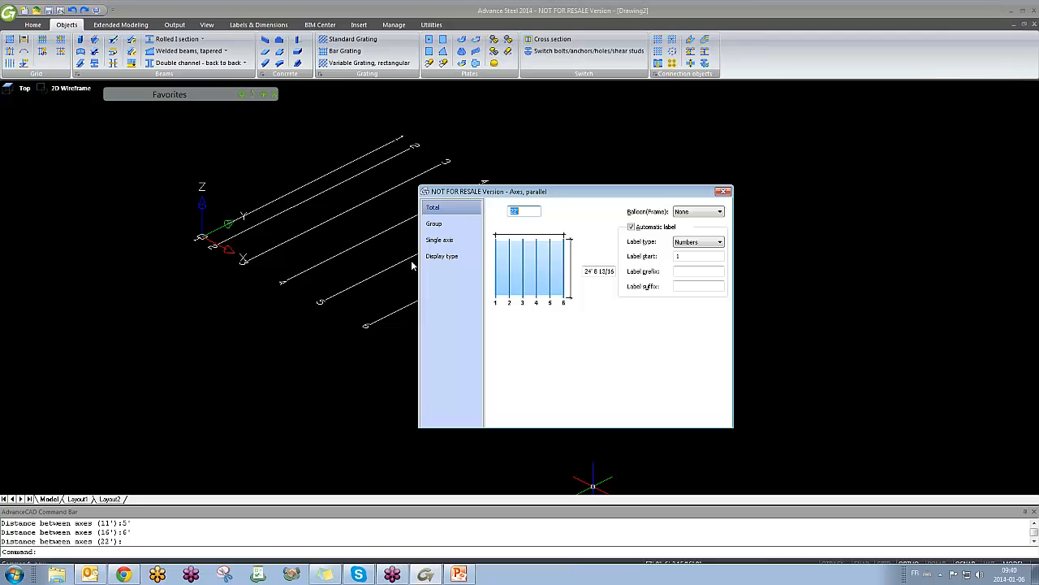
middle_click_drag(412, 265, 271, 414, "shift")
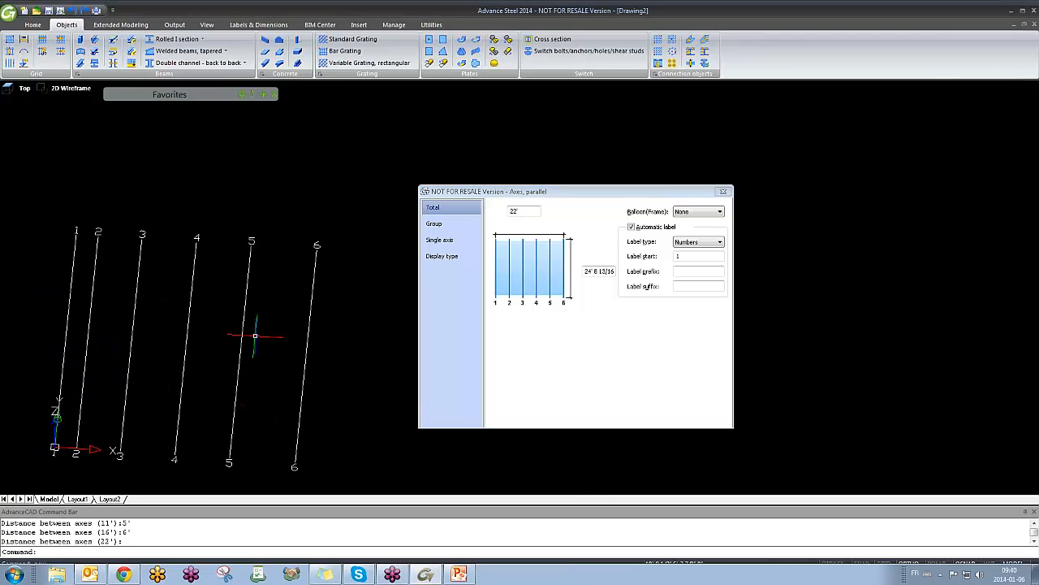
left_click(722, 192)
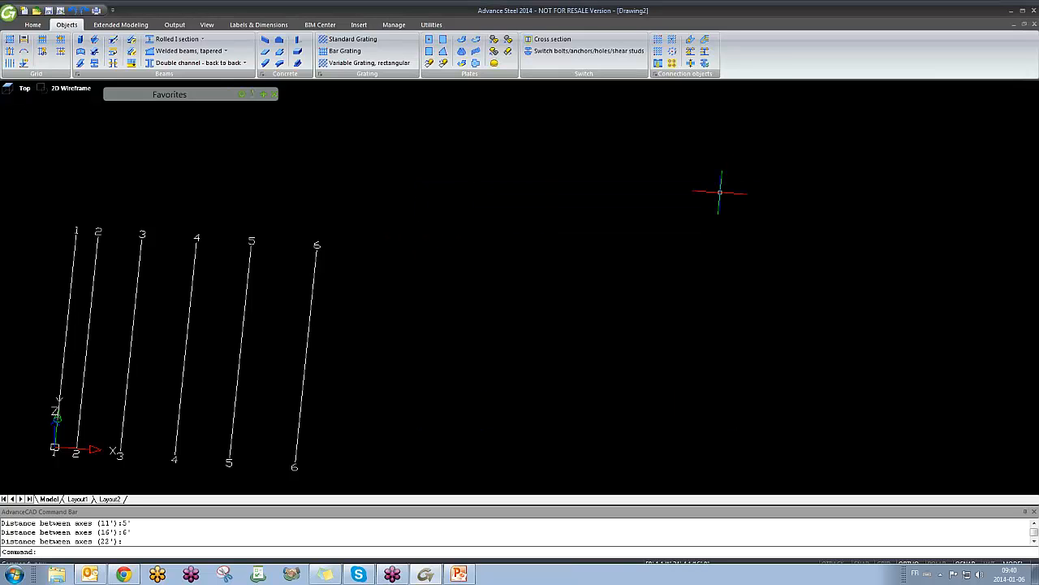
middle_click_drag(360, 355, 508, 311)
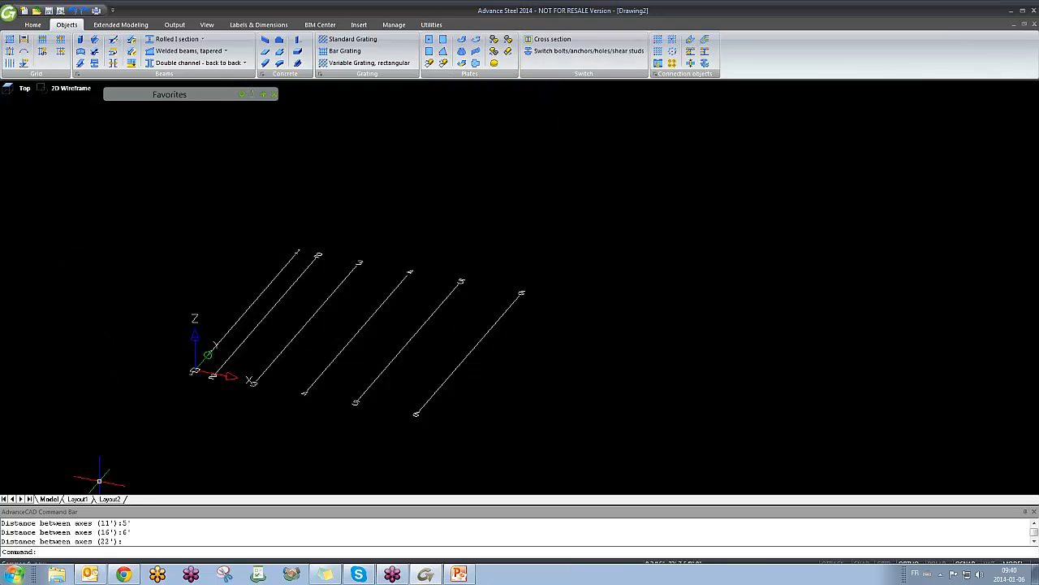
left_click(216, 233)
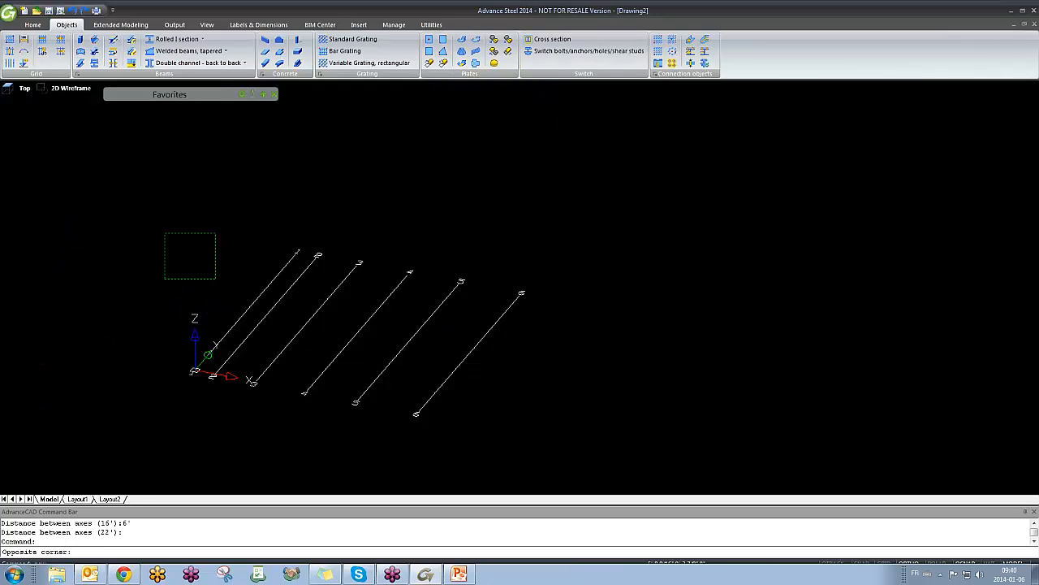
key("Escape")
left_click(123, 574)
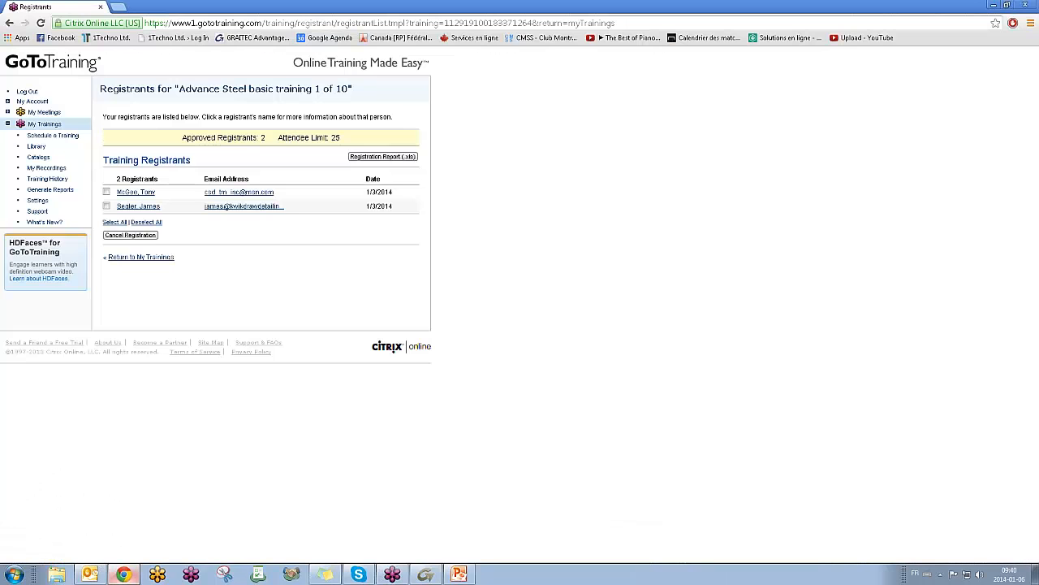
left_click(124, 574)
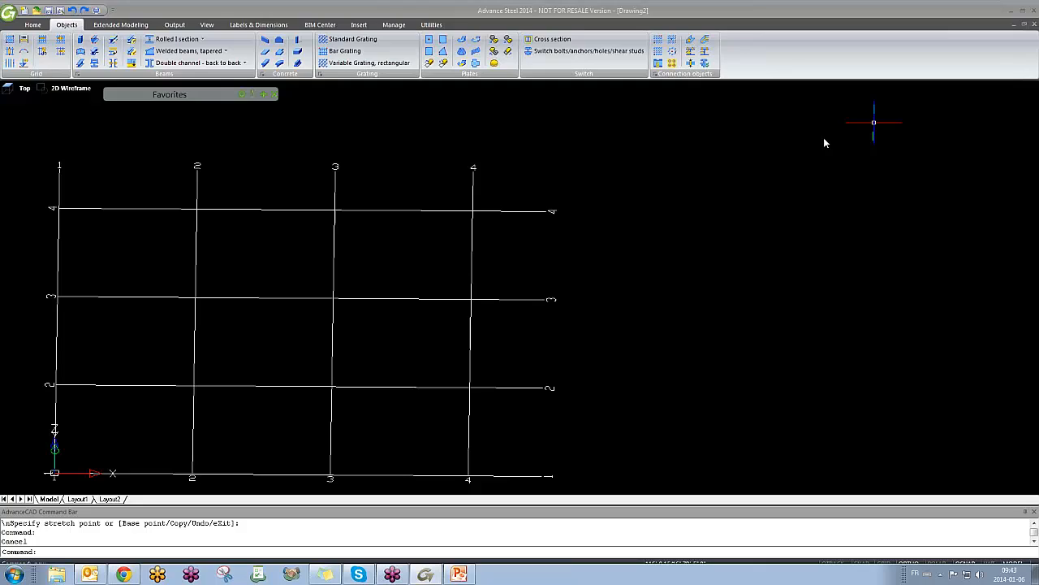
left_click(721, 156)
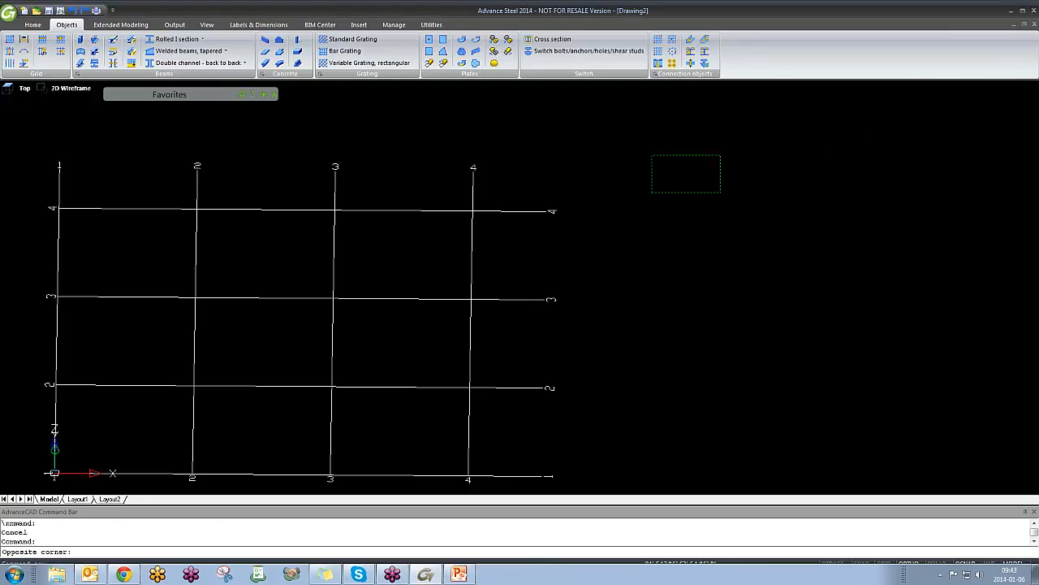
key("Escape")
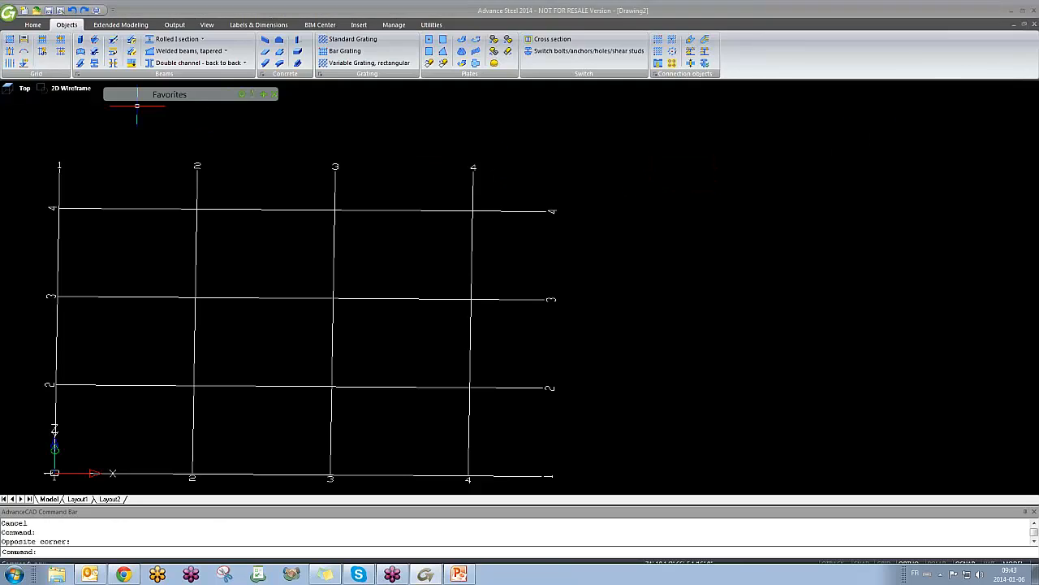
Step: Erase the complete axis group parallel to X, and undo the erase
left_click(42, 39)
middle_click_drag(282, 340, 336, 301)
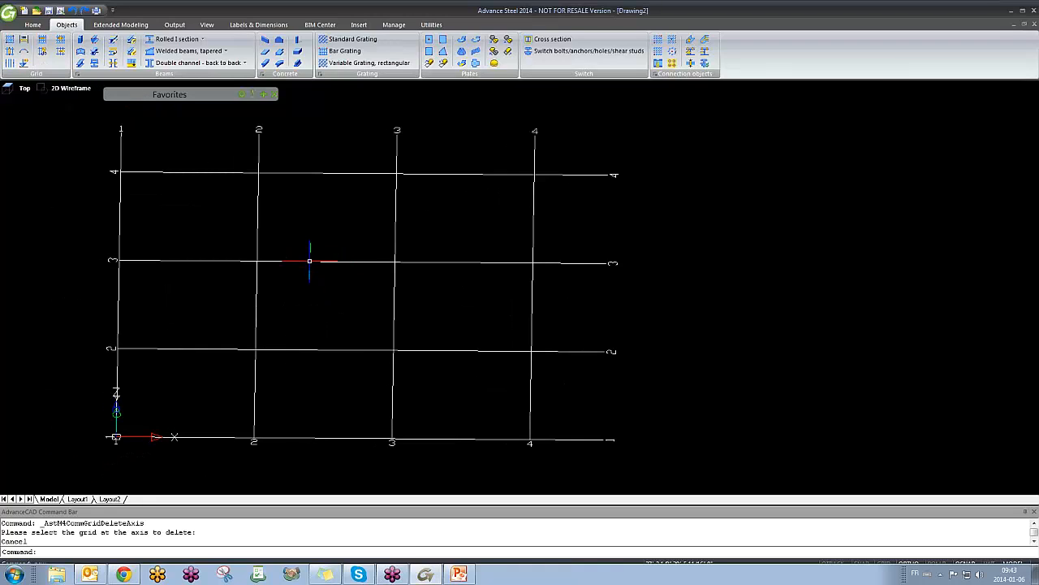
left_click(310, 260)
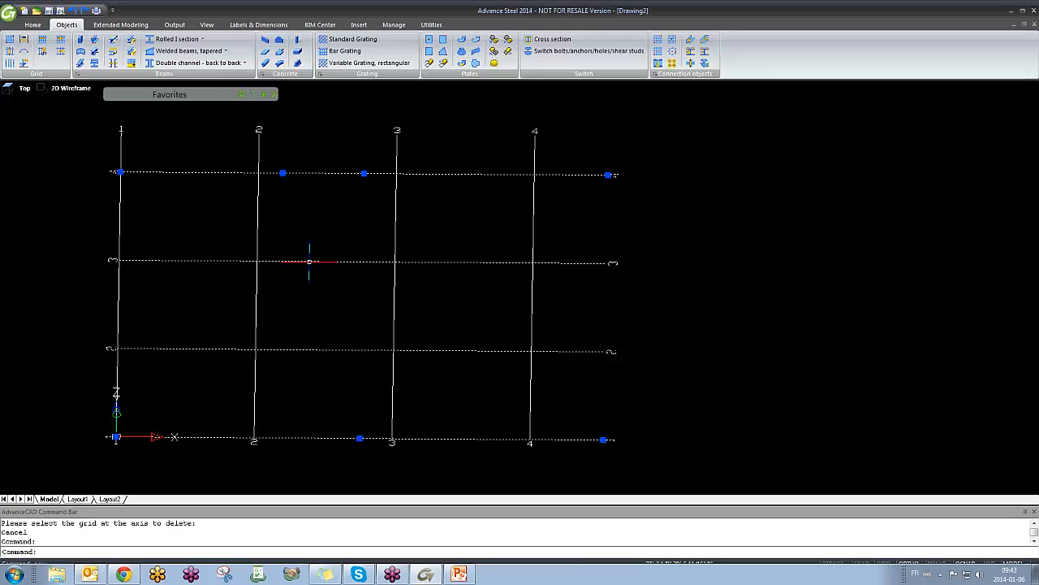
key("Delete")
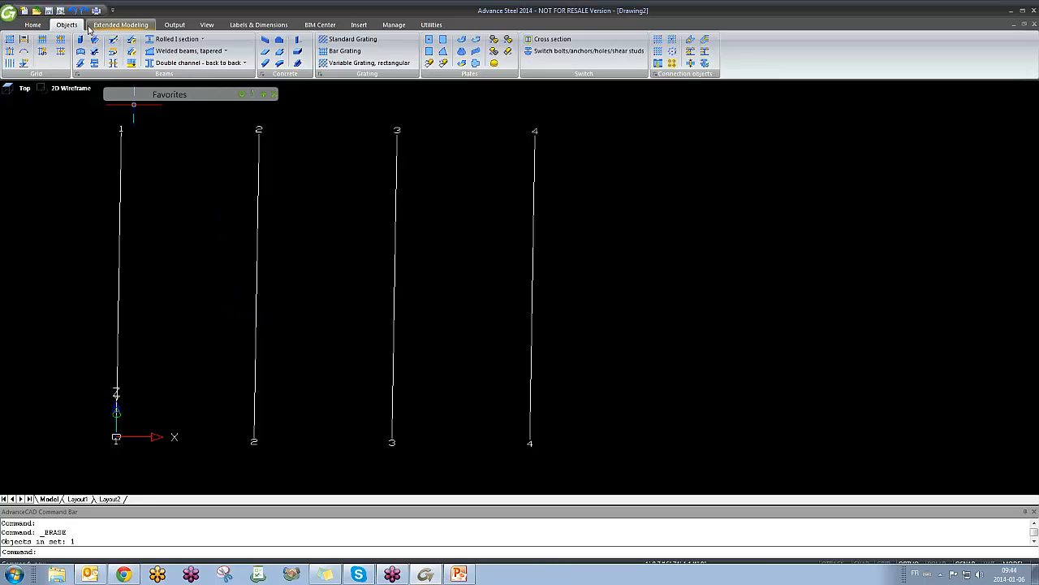
type("u")
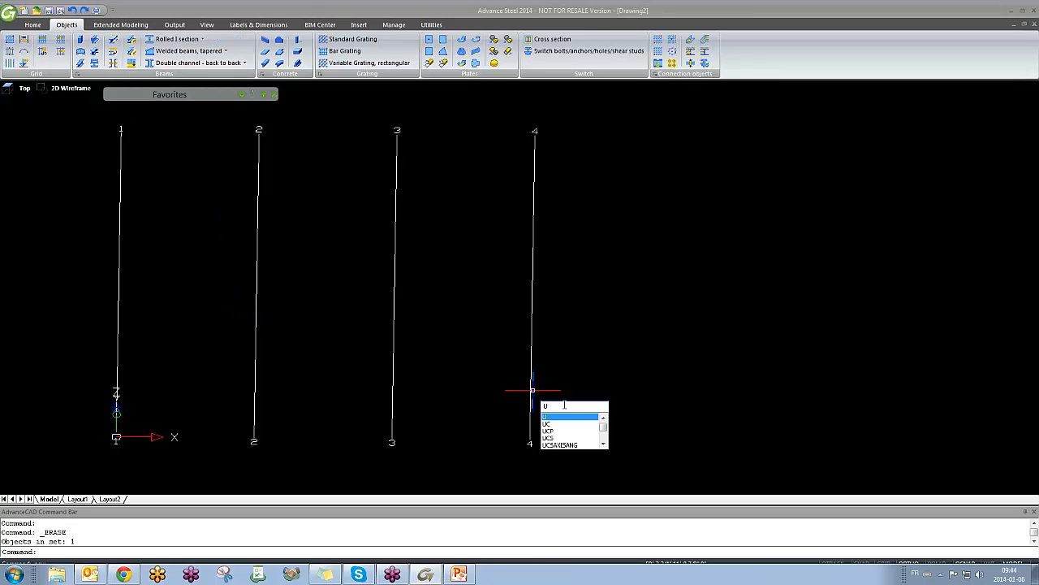
key("Return")
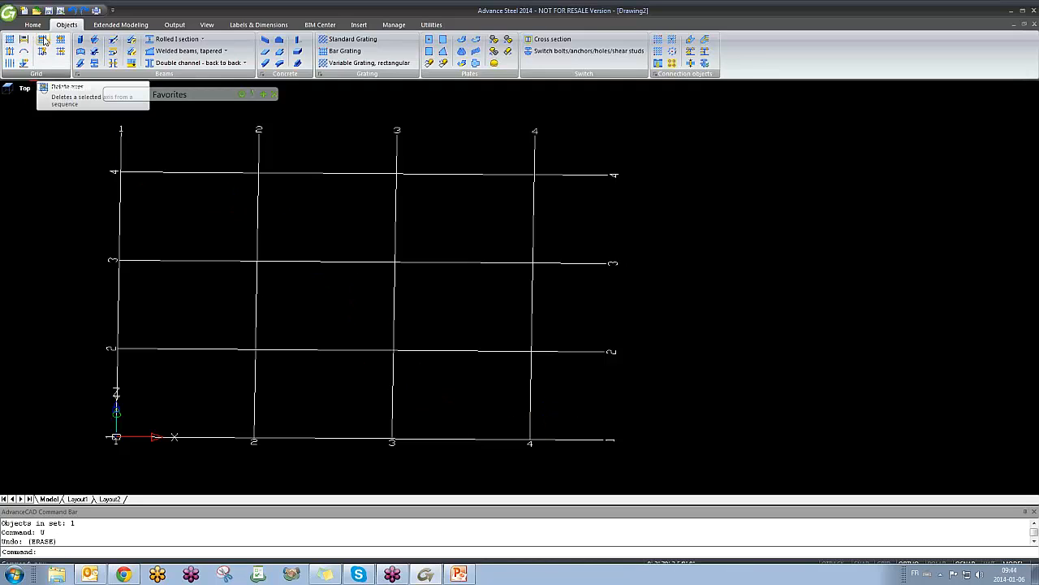
Step: Delete only axis 3 from the group parallel to X with the Delete axis command
left_click(44, 41)
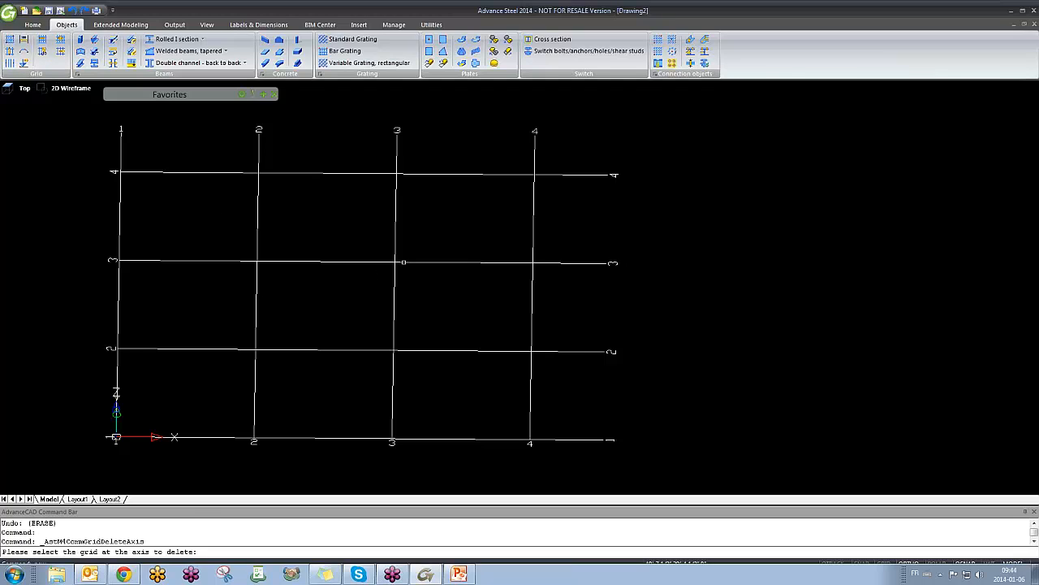
left_click(404, 261)
left_click(400, 262)
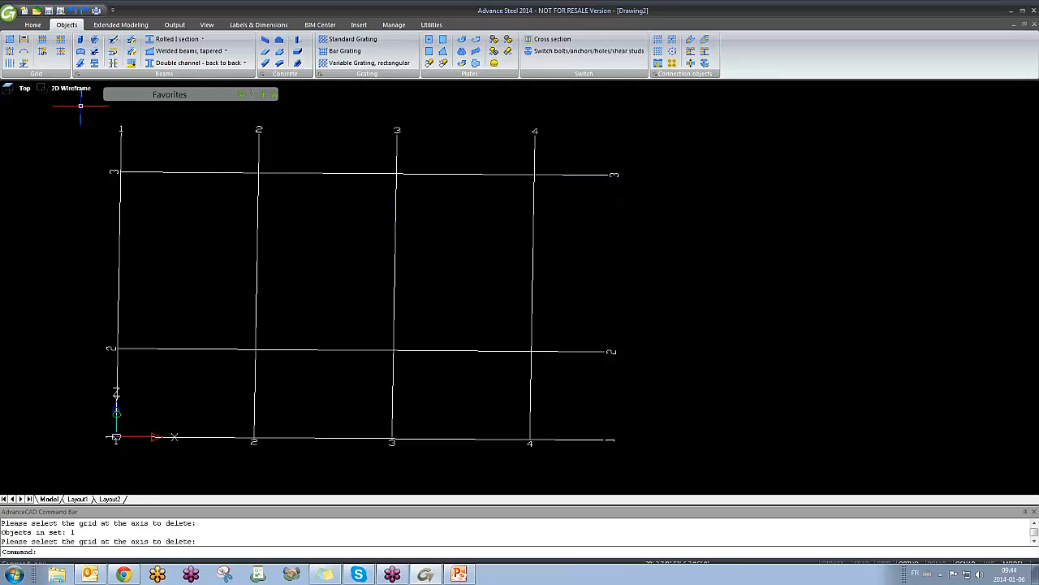
Step: Insert a group of 1 axis at a distance of 5' after axis 3 in the group parallel to X
left_click(61, 40)
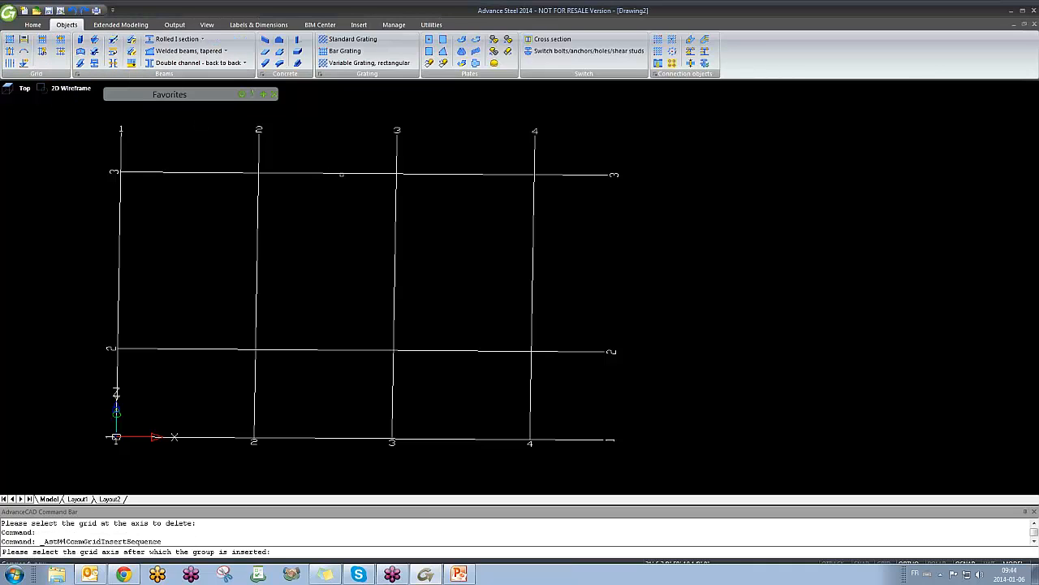
left_click(341, 175)
key("Return")
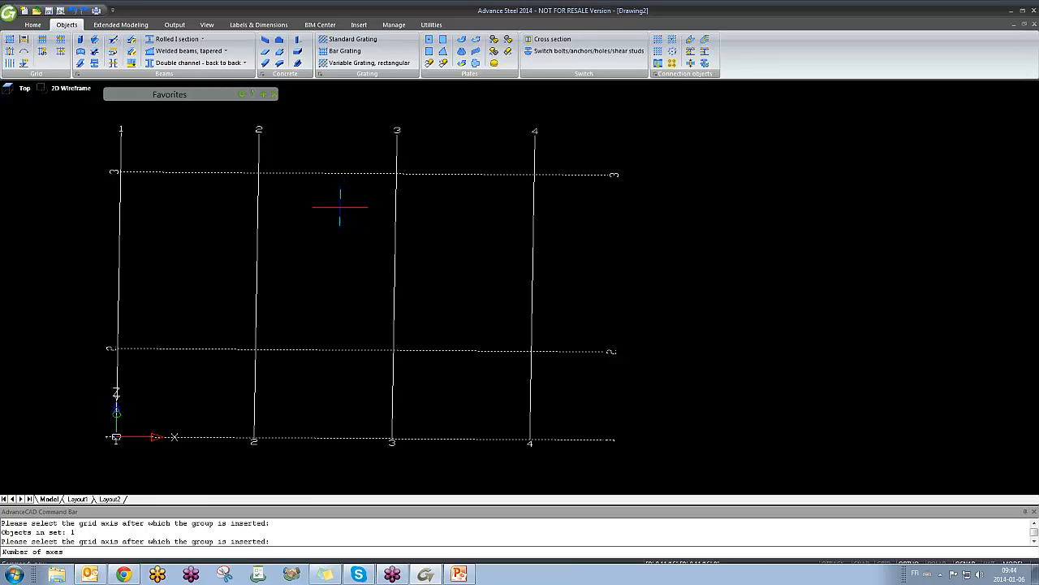
type("1")
key("Return")
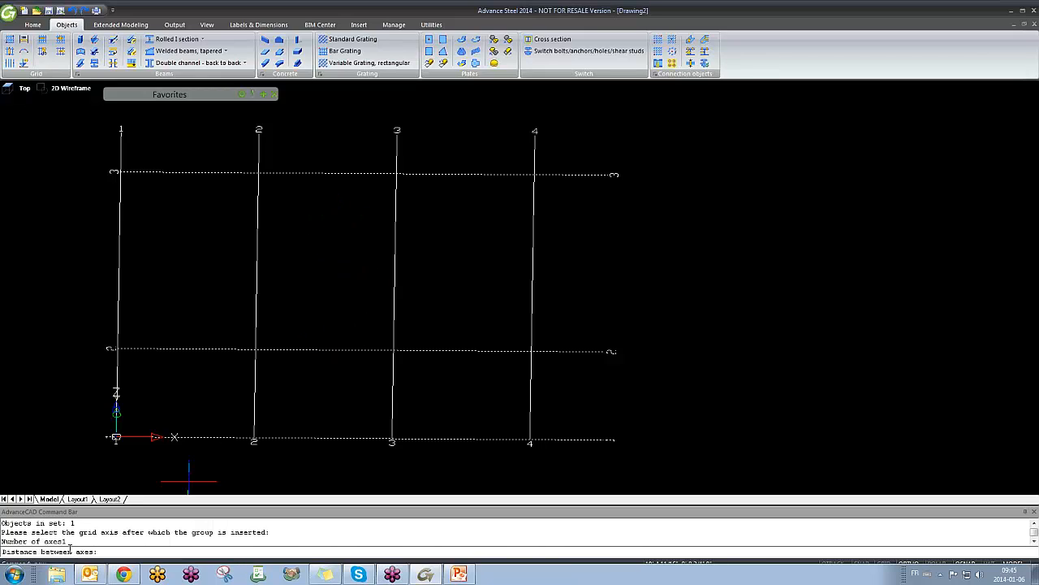
type("5")
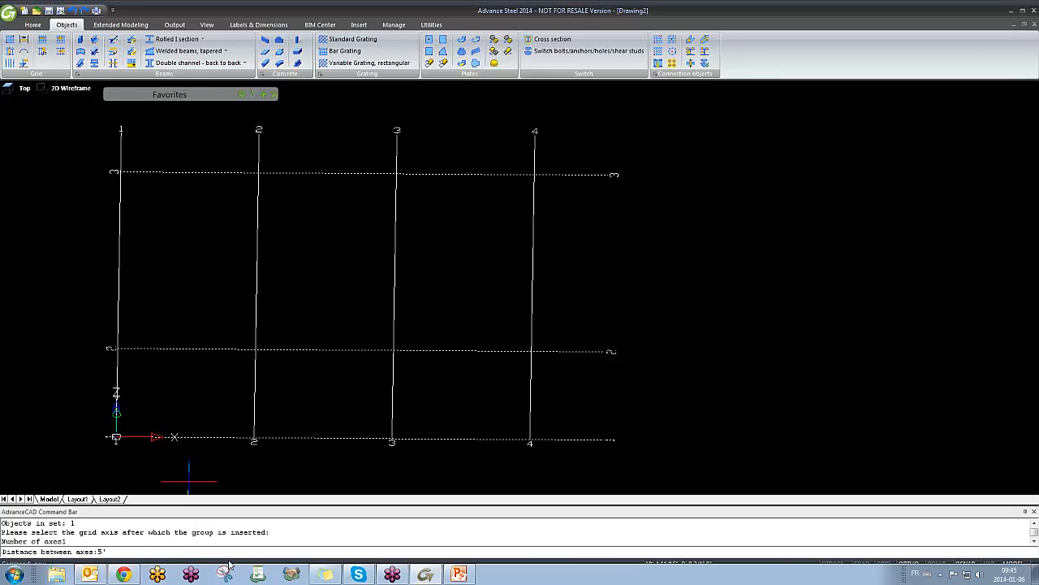
key("Return")
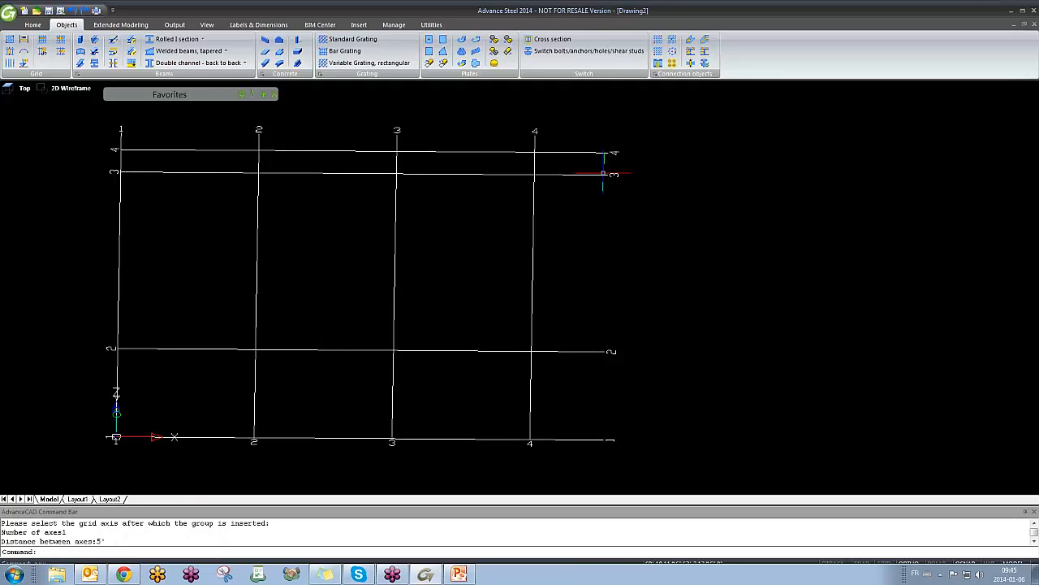
Step: Insert a group of 1 axis at a distance of 5' after axis 2 in the group parallel to X
left_click(59, 40)
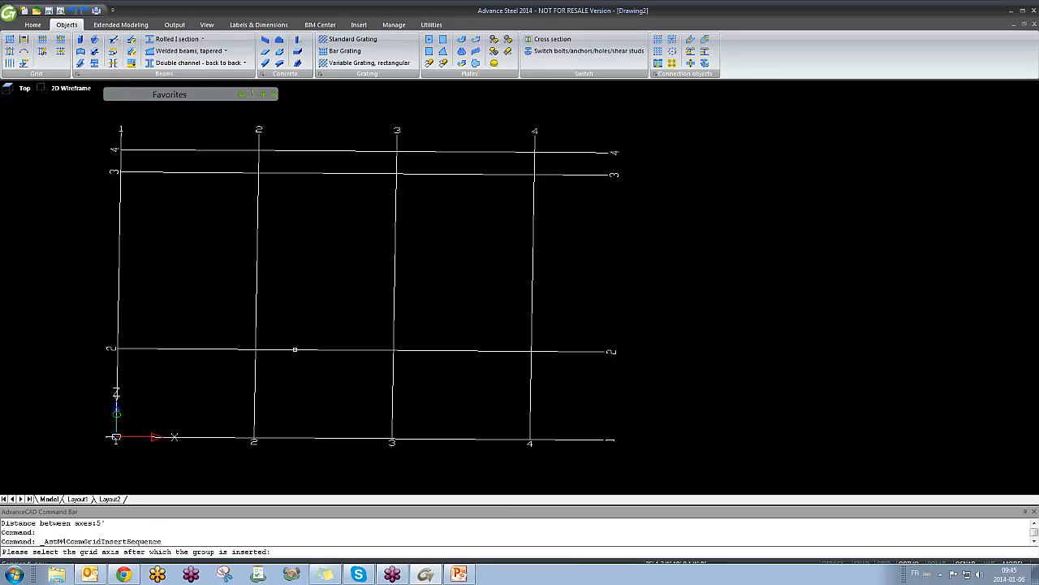
left_click(296, 349)
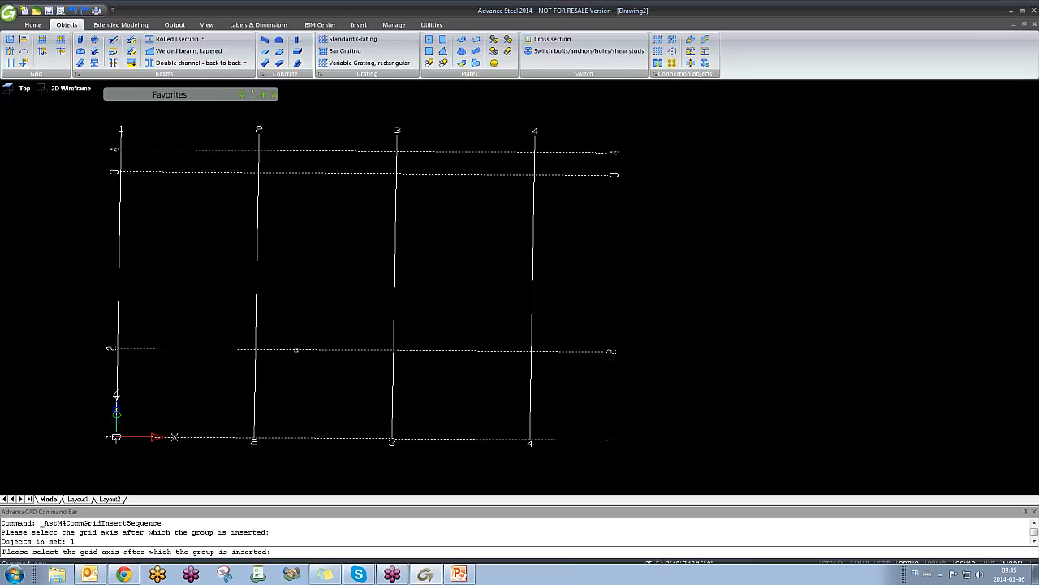
key("Return")
type("5")
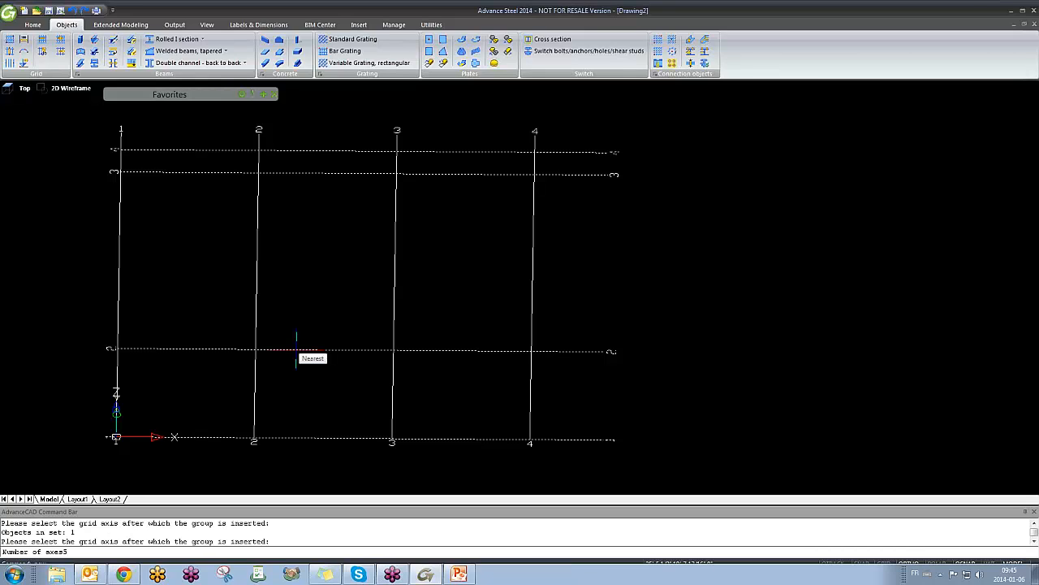
type("'")
key("Return")
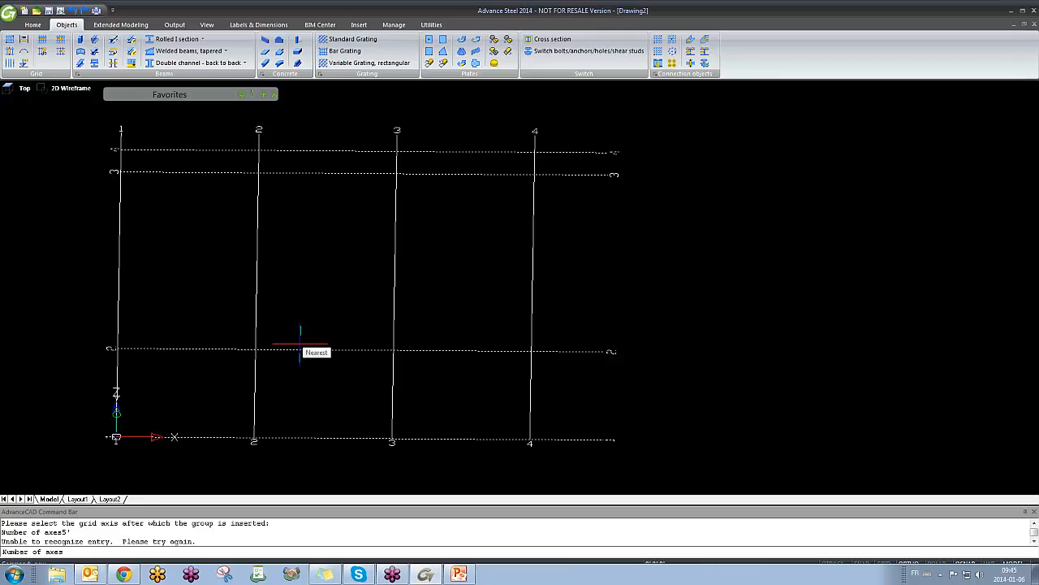
type("1")
key("Return")
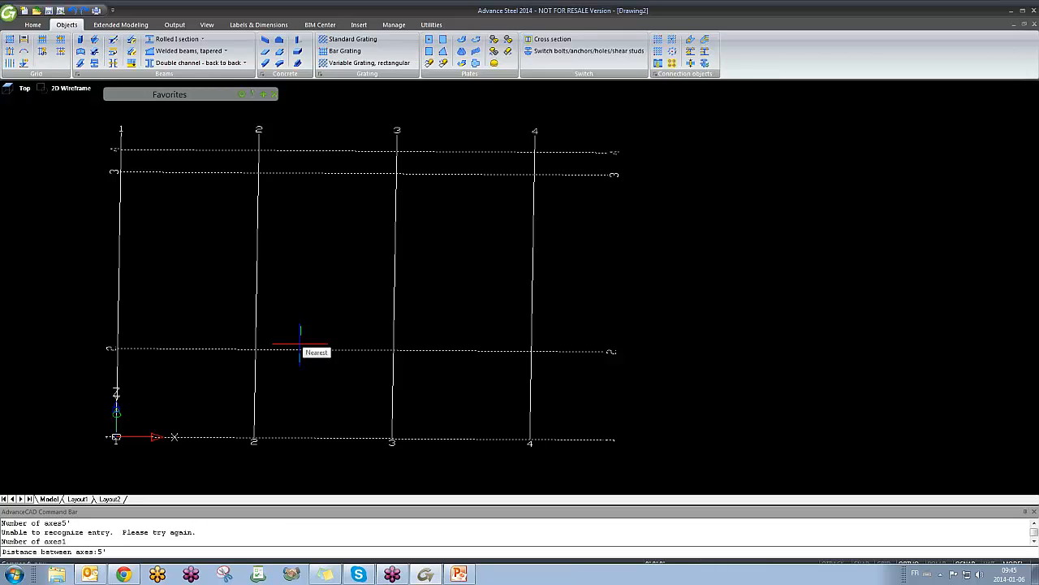
key("Return")
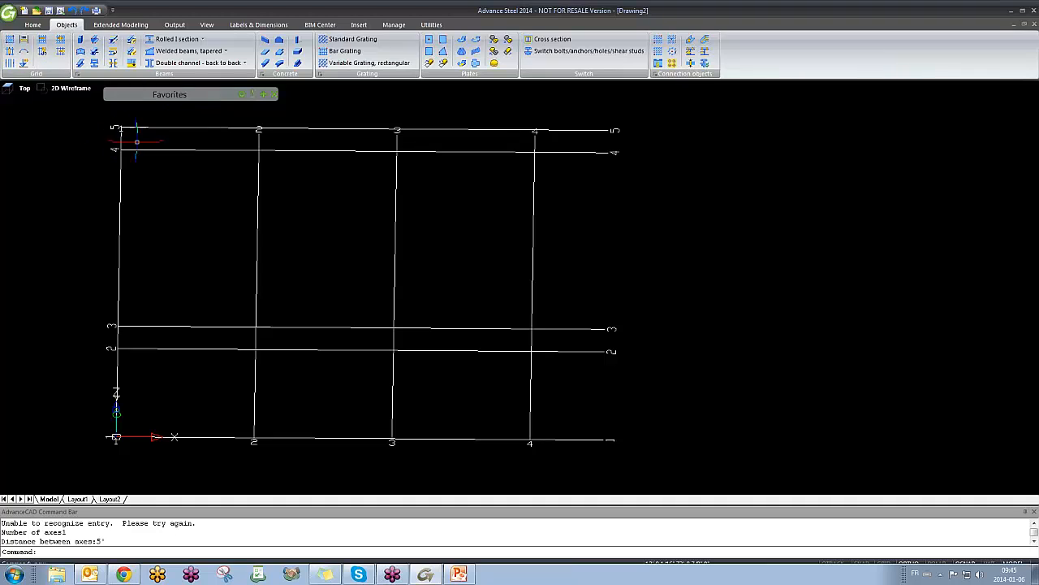
Step: Review the single-axis properties of the group parallel to X, close them, and select and deselect the group
double_click(137, 150)
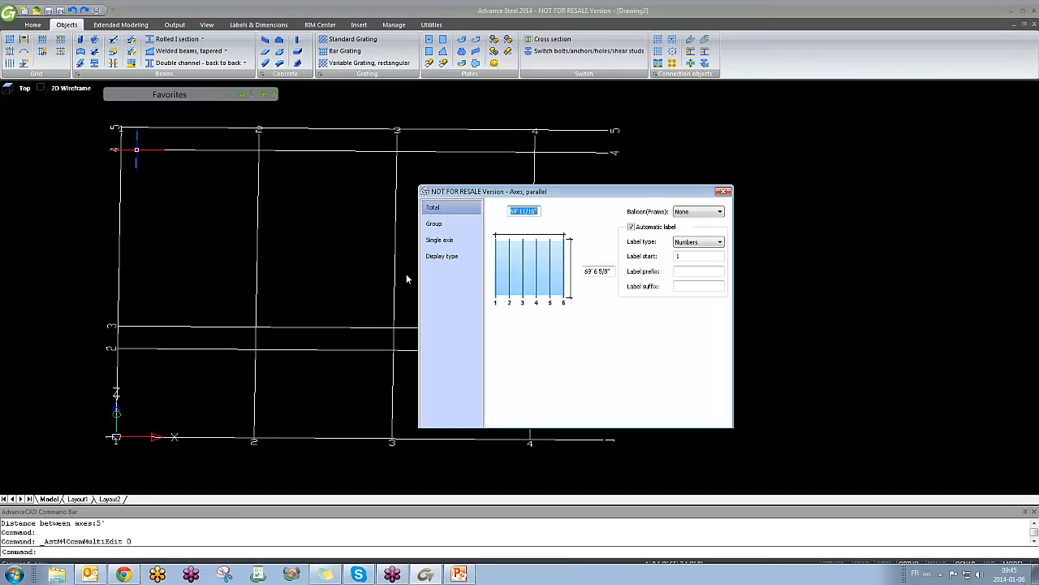
left_click(440, 239)
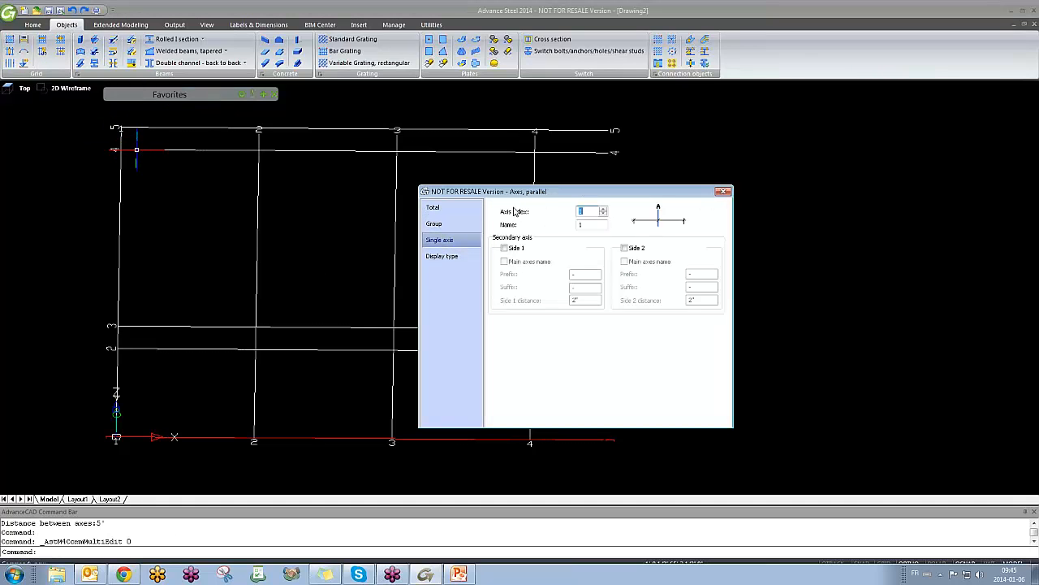
left_click(723, 191)
left_click(586, 327)
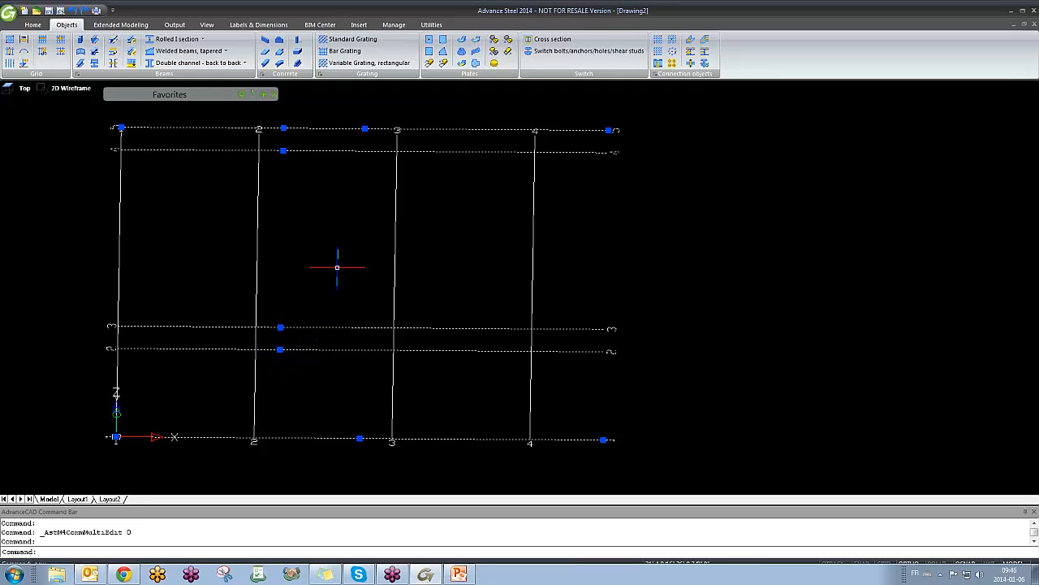
key("Escape")
key("Escape")
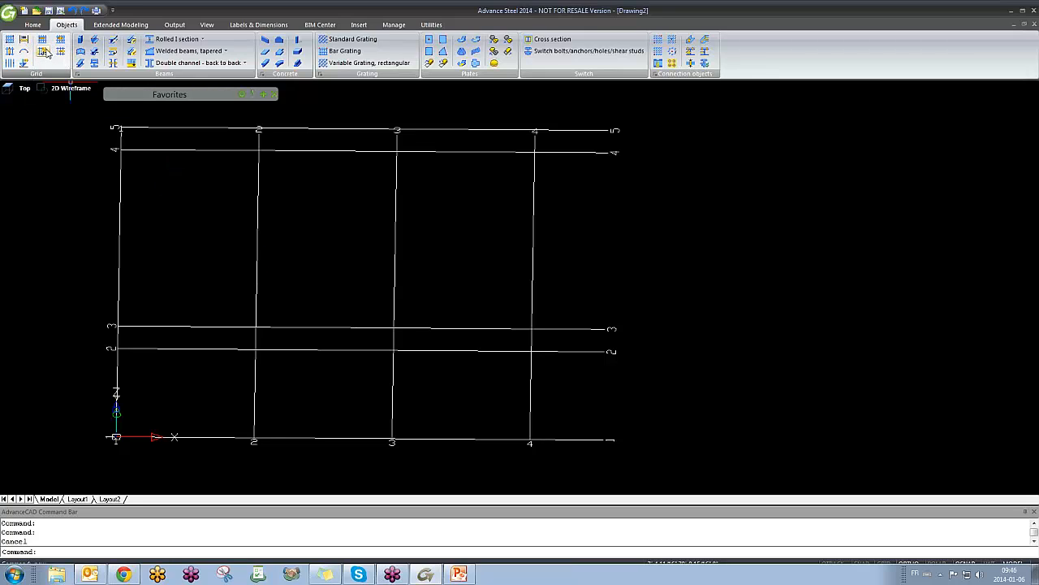
Step: Erase both axis groups of the building grid
scroll(583, 356, "down", 3)
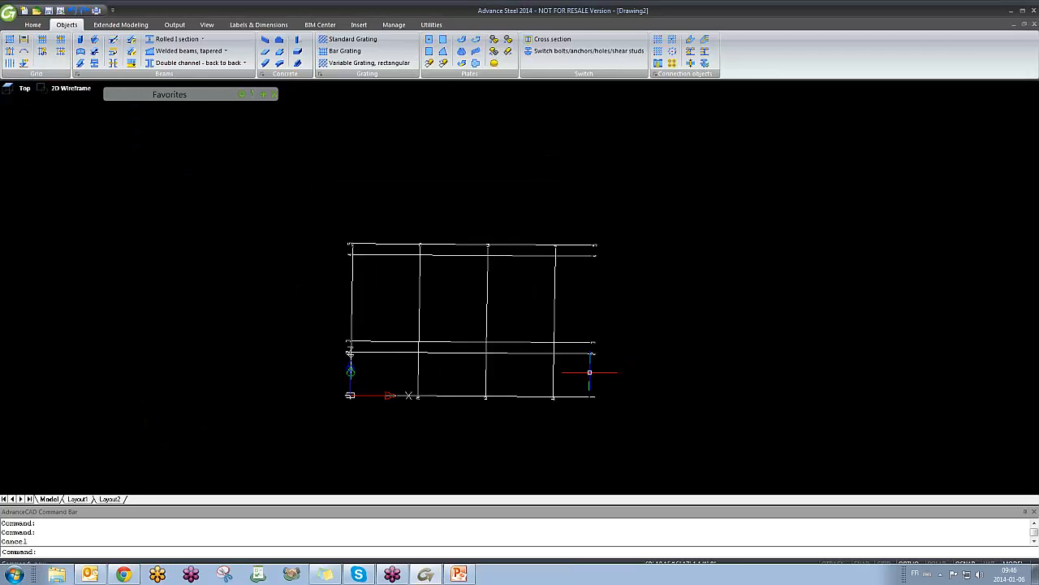
scroll(631, 411, "up", 2)
left_click(633, 413)
left_click(462, 111)
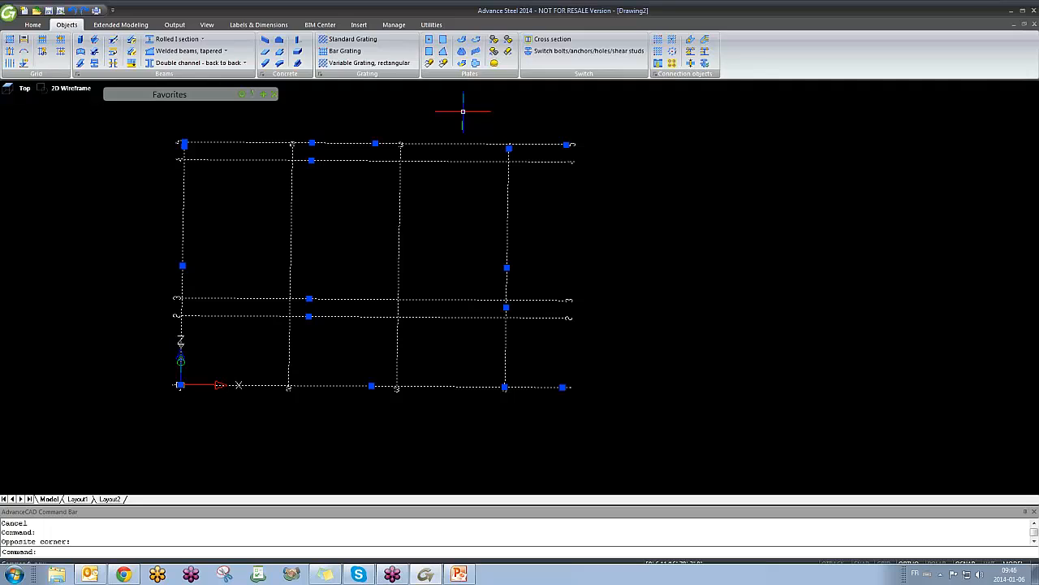
key("Delete")
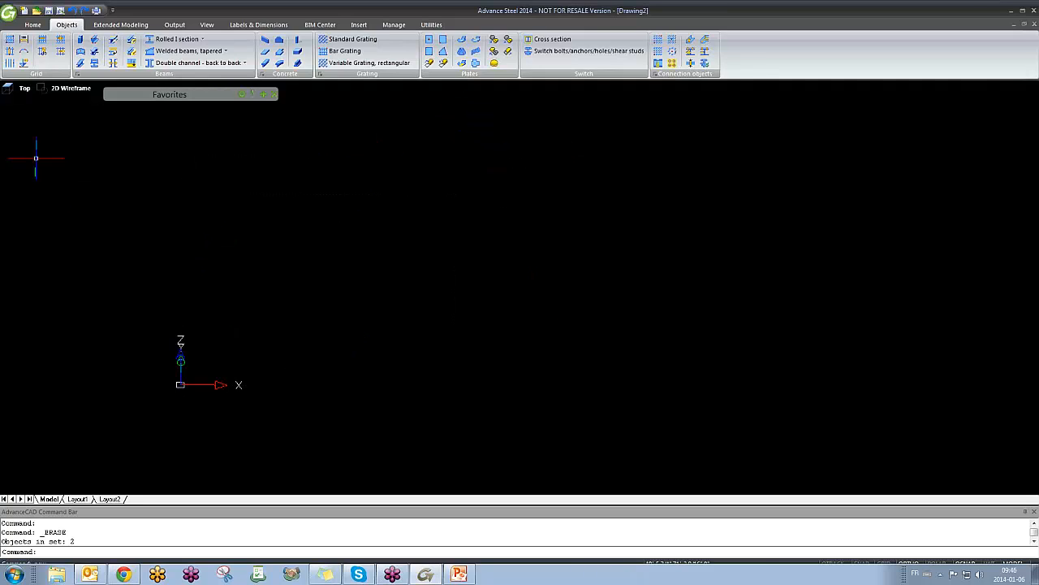
Step: Create a rectangular building grid using the default origin and the default second point of 59' 11/16",59' 11/16"
mouse_move(453, 434)
middle_mouse_down("shift")
mouse_move(331, 377)
mouse_move(366, 388)
mouse_move(298, 337)
mouse_move(337, 393)
mouse_move(323, 287)
middle_mouse_up("shift")
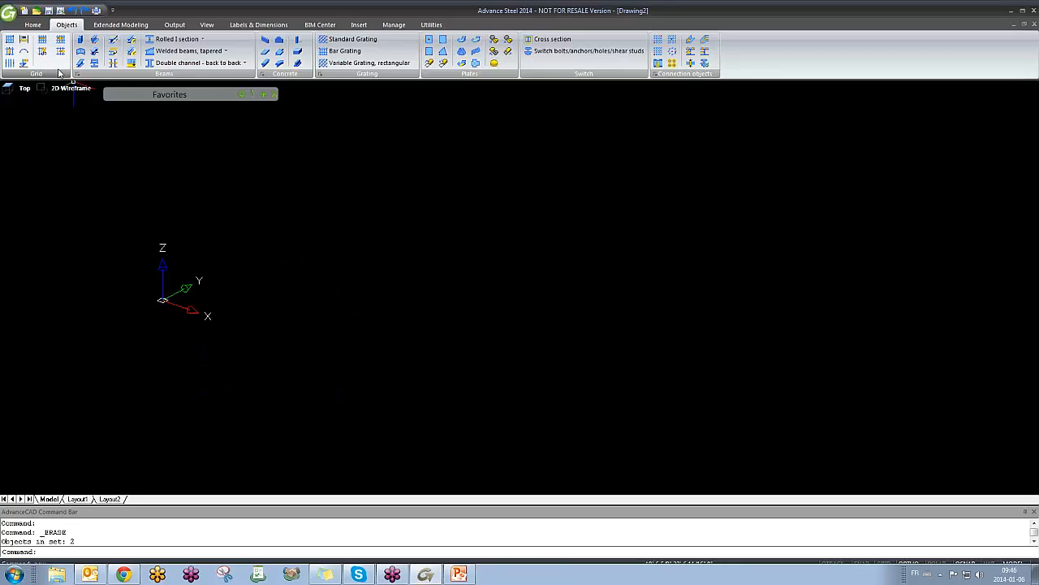
left_click(12, 41)
key("Return")
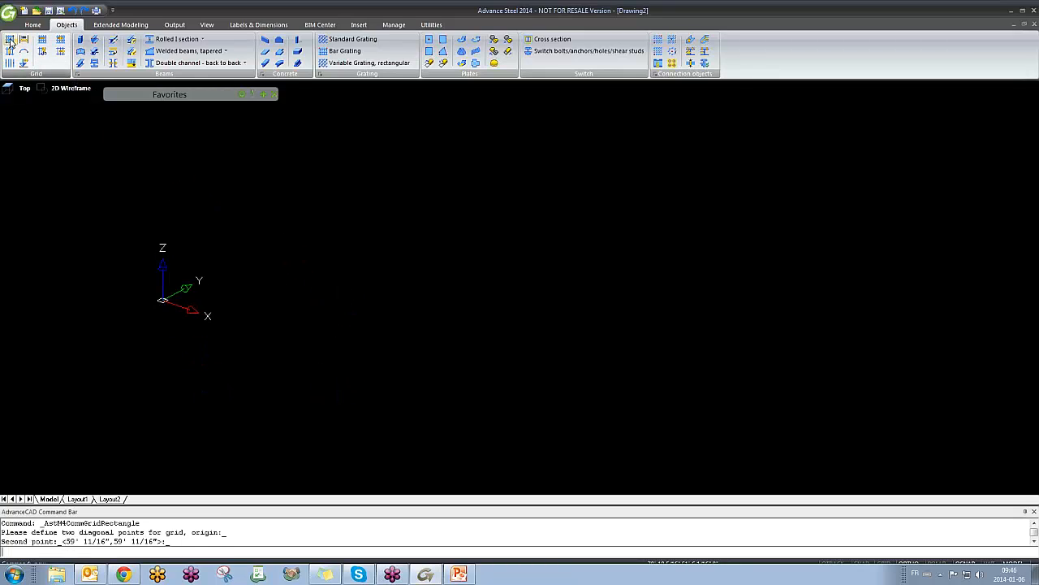
key("Return")
middle_click_drag(415, 258, 423, 313, "shift")
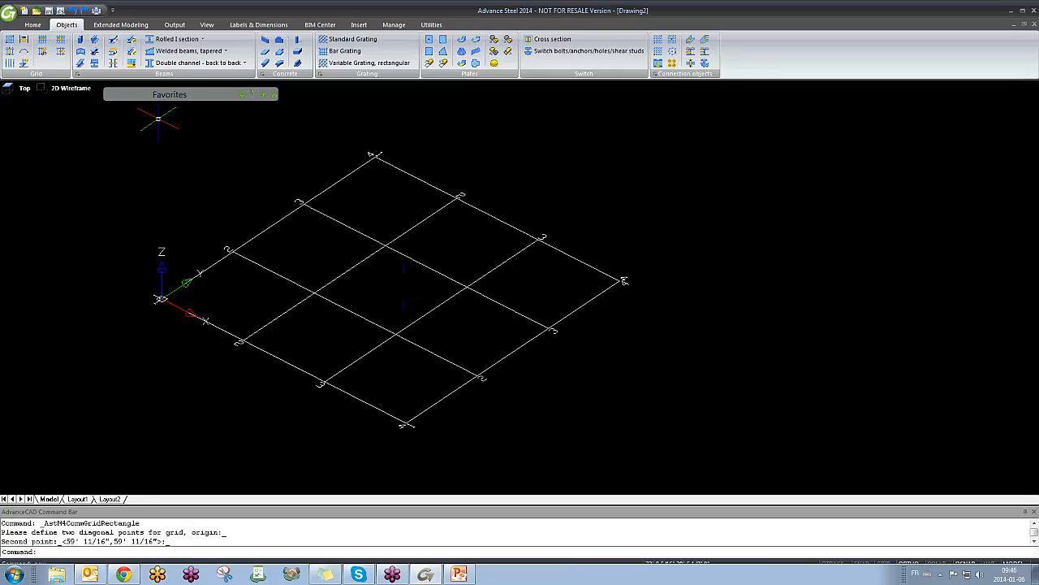
Step: Trim axis 3 parallel to X at axis 2 parallel to Y, removing its portion nearest the Y axis
left_click(45, 55)
middle_click_drag(319, 341, 323, 400, "shift")
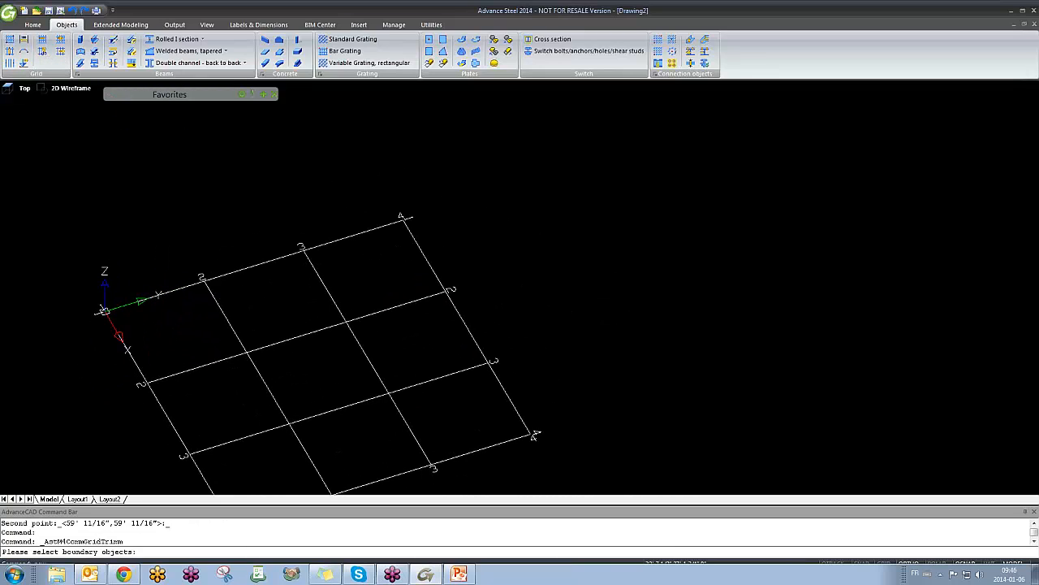
scroll(308, 309, "up", 2)
scroll(333, 299, "down", 2)
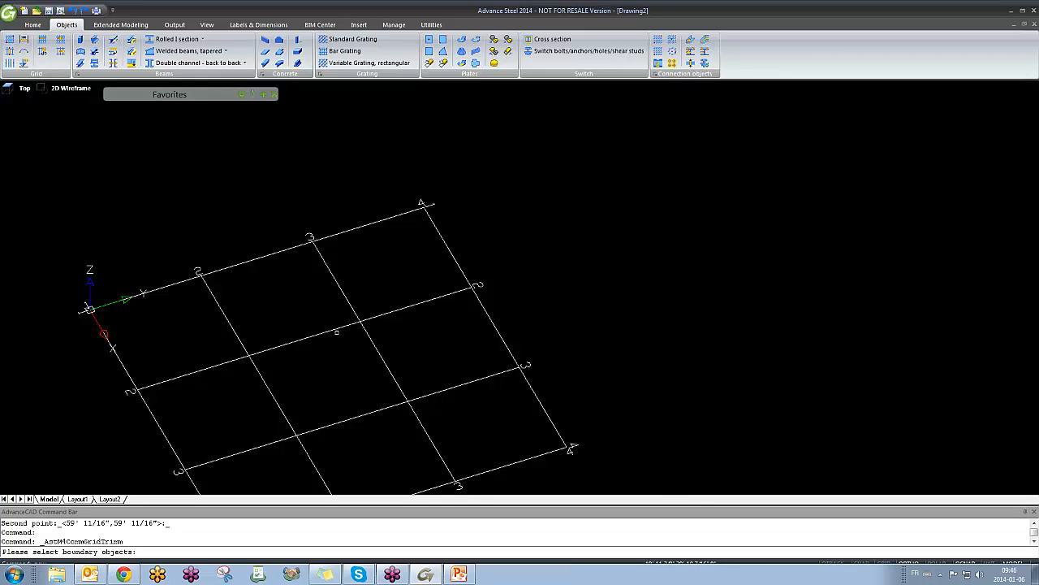
left_click(335, 328)
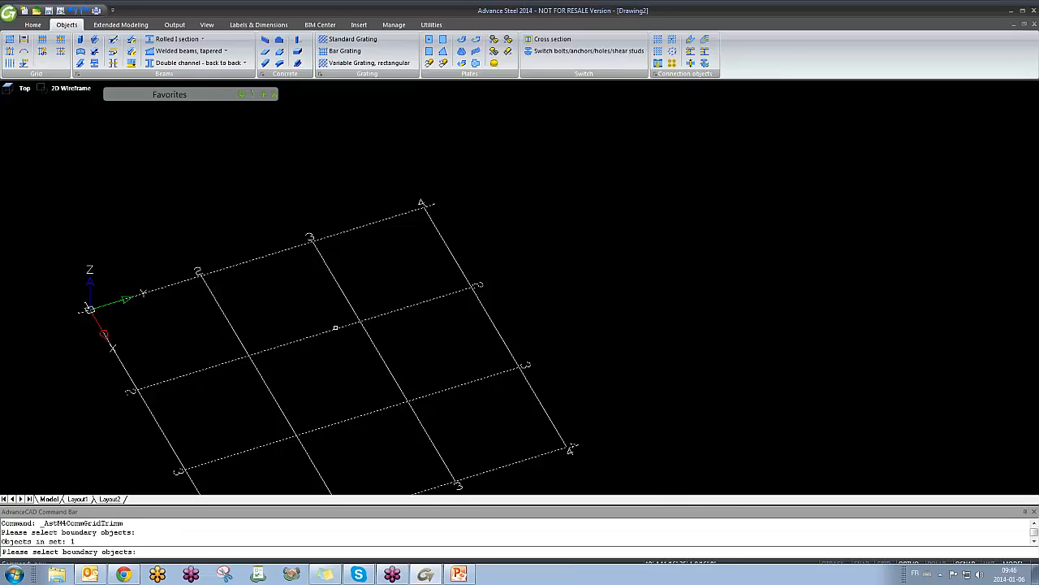
key("Return")
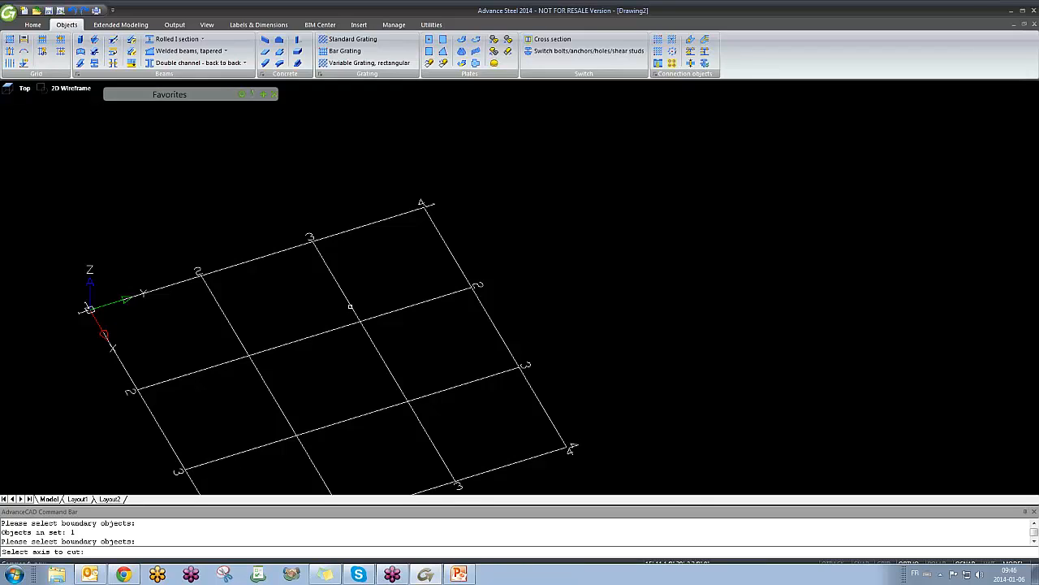
left_click(350, 305)
key("Return")
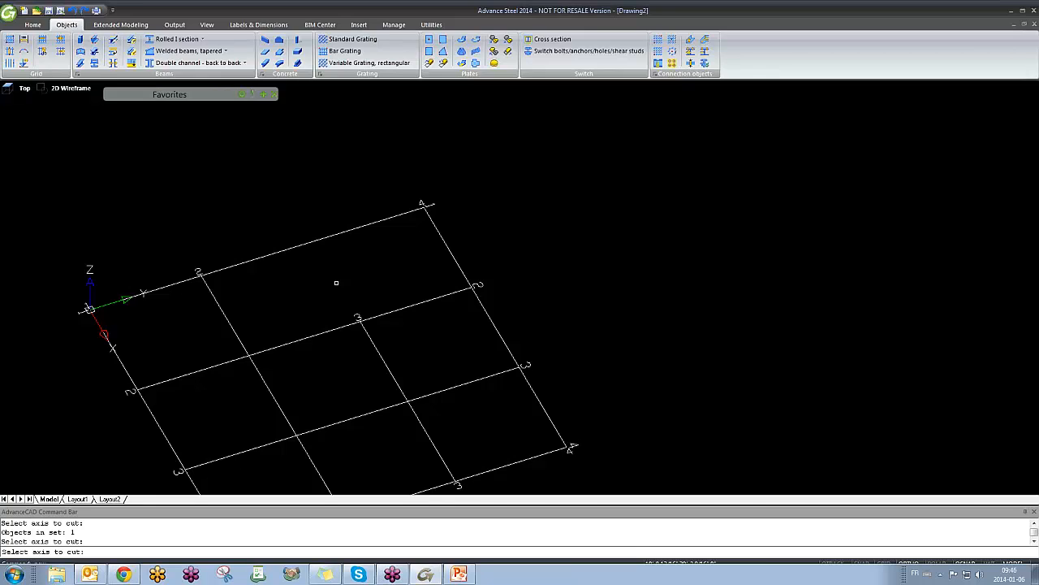
key("Escape")
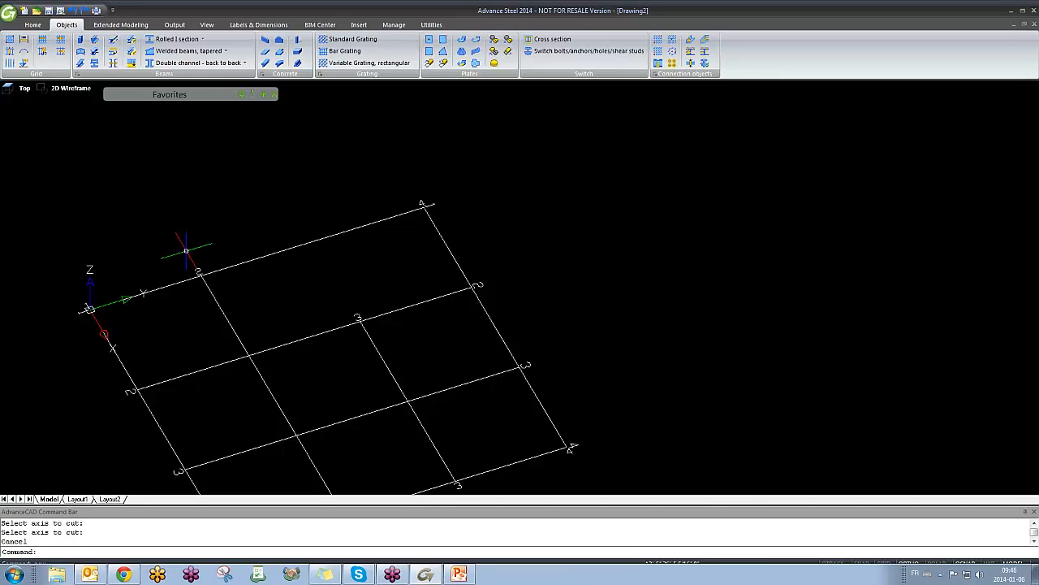
Step: Trim axis 2 parallel to X at axis 3 parallel to Y, removing its portion between axes 3 and 4
left_click(43, 54)
middle_click_drag(385, 343, 512, 245)
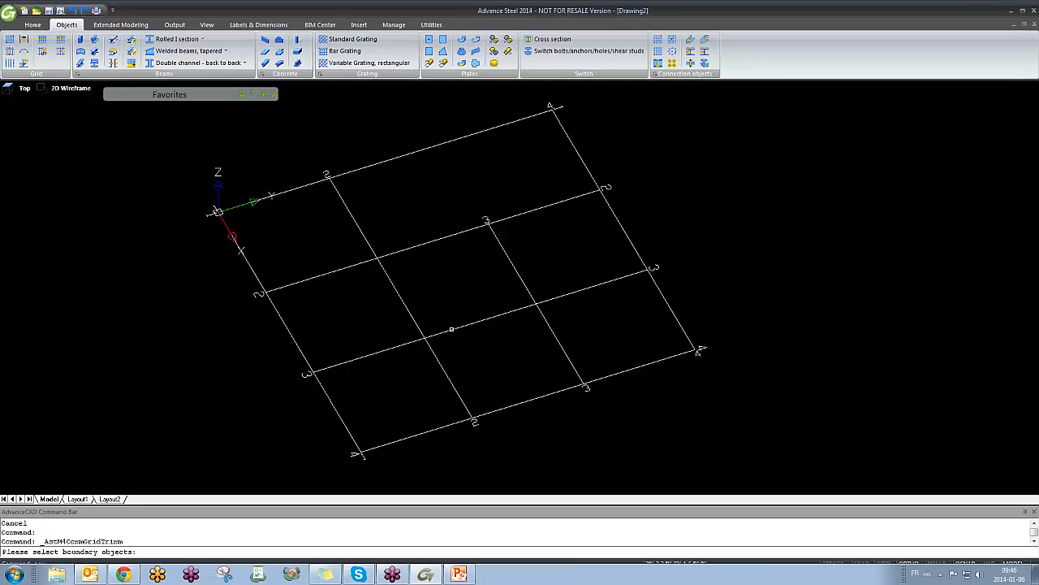
left_click(452, 328)
key("Return")
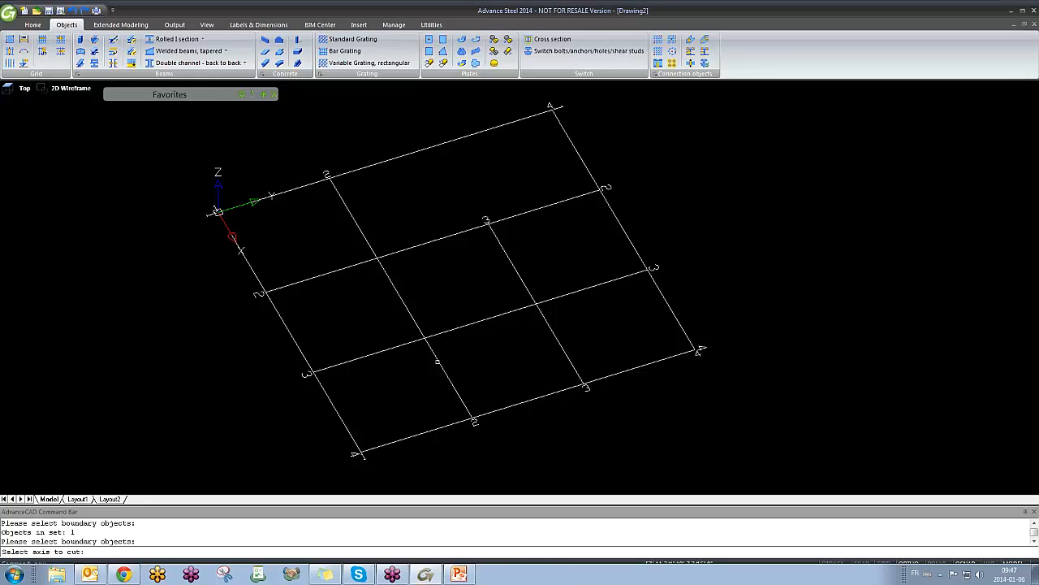
left_click(442, 372)
key("Return")
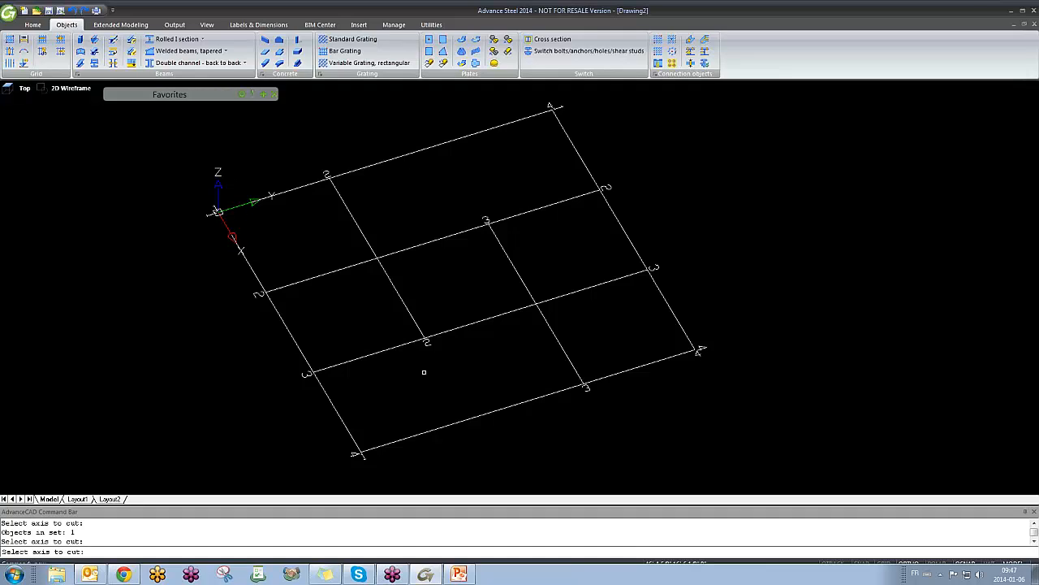
key("Escape")
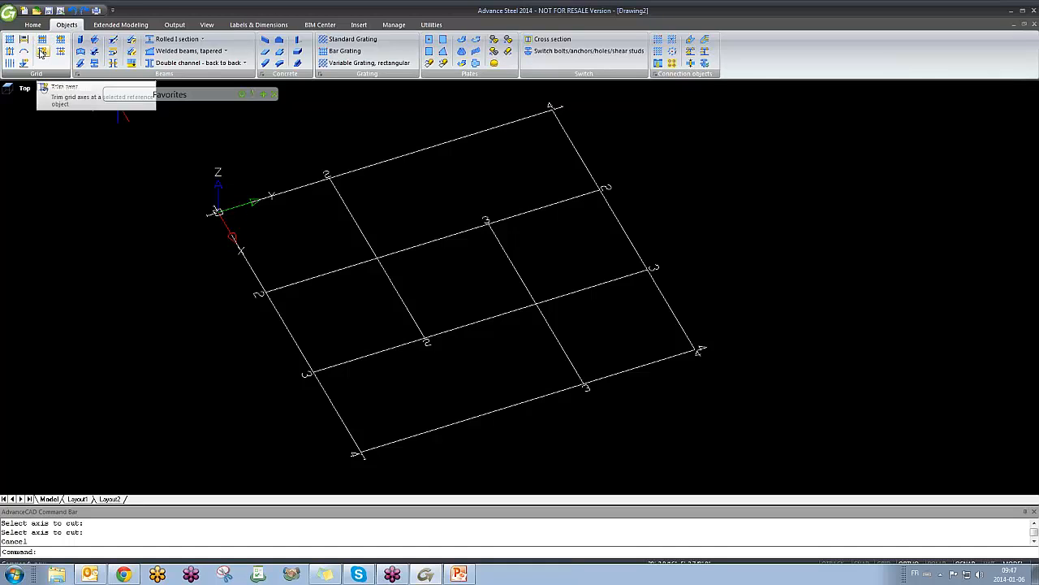
left_click(474, 257)
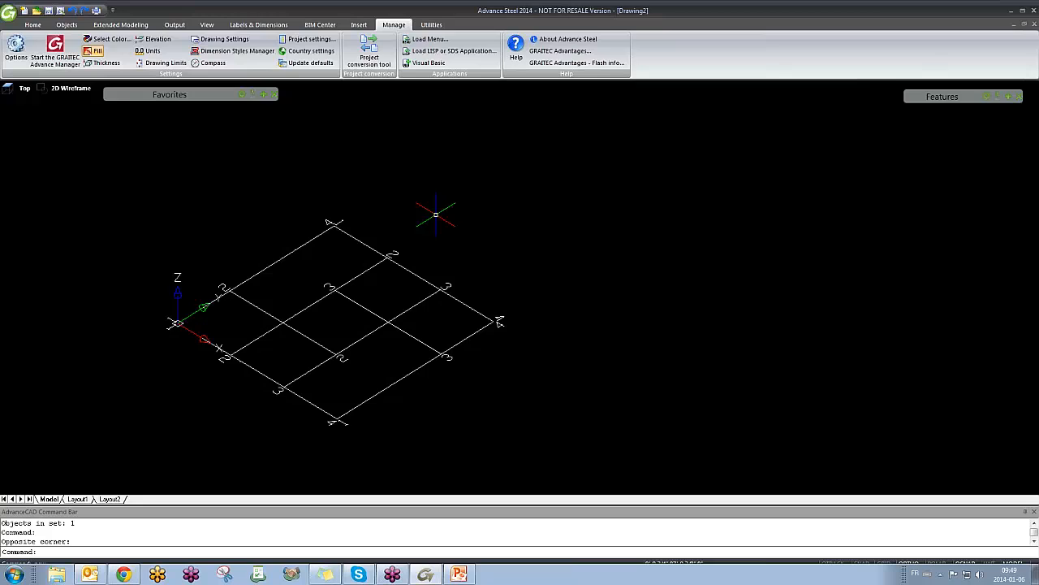
middle_click_drag(394, 245, 346, 269, "shift")
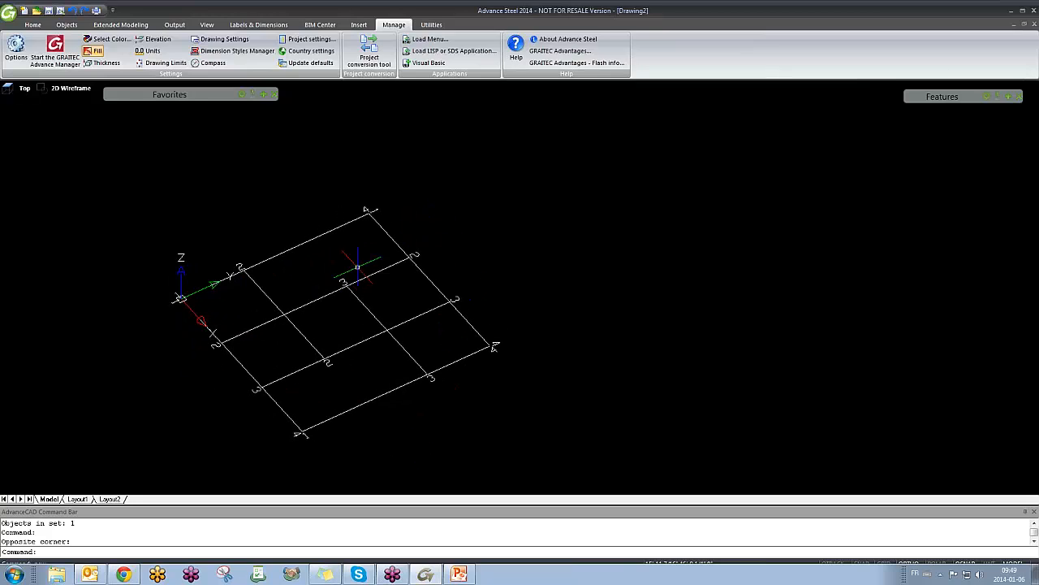
middle_click_drag(360, 362, 328, 348)
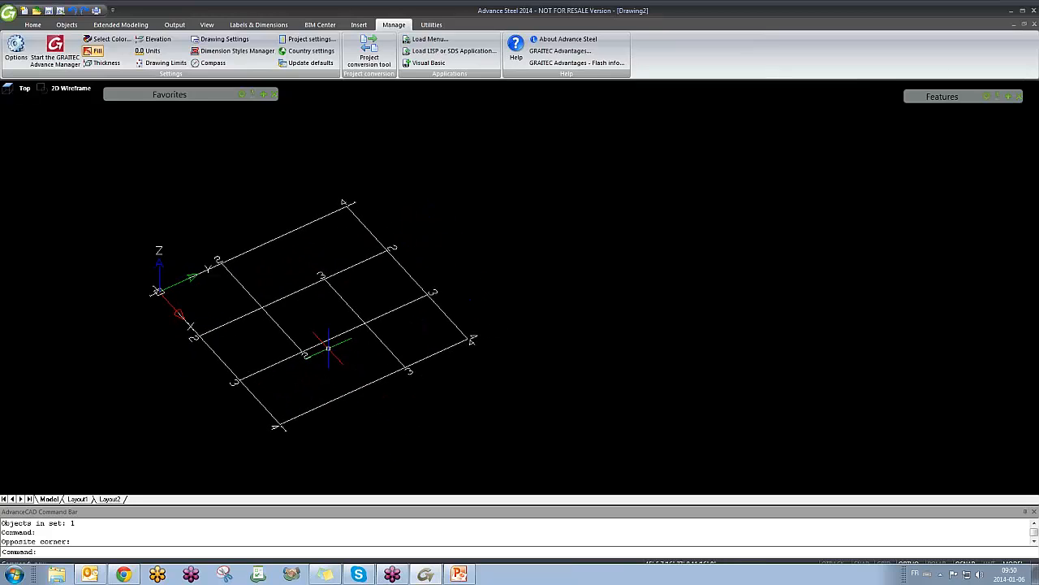
middle_click_drag(360, 311, 364, 258)
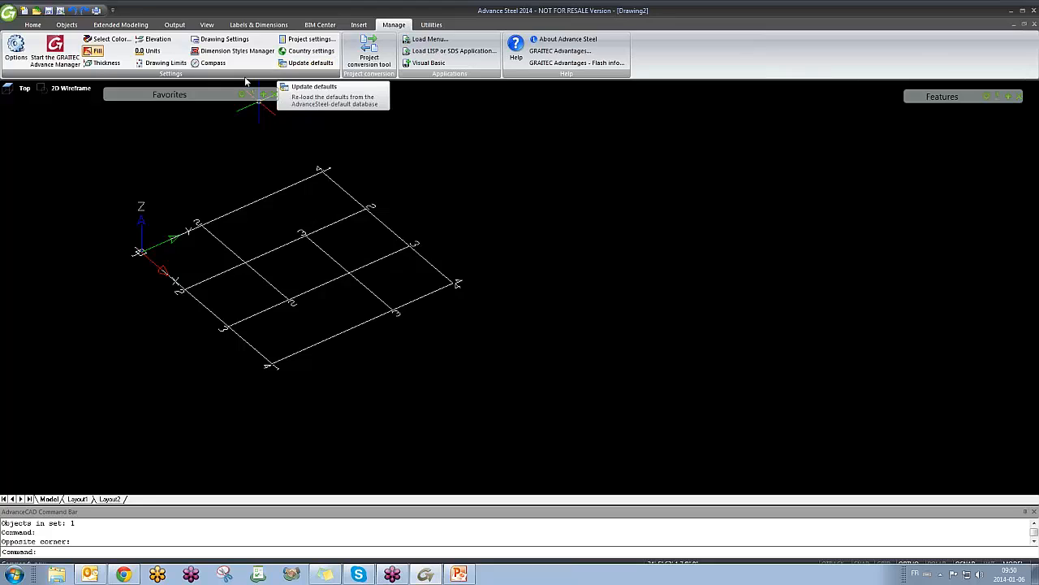
Step: Insert a compass in the empty model area beyond the grid's axis 4 corner, keeping the default direction names
left_click(65, 25)
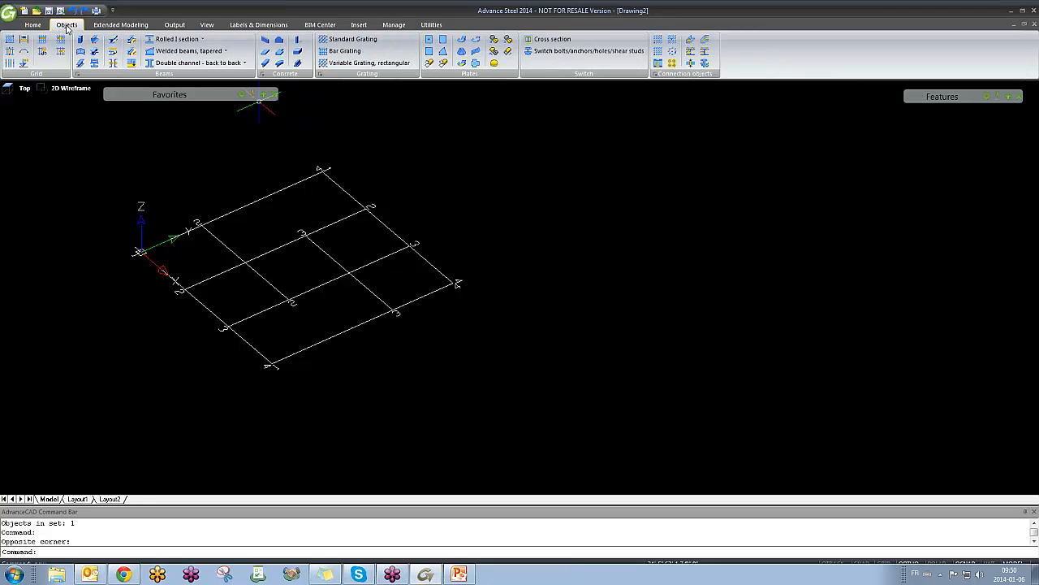
left_click(393, 25)
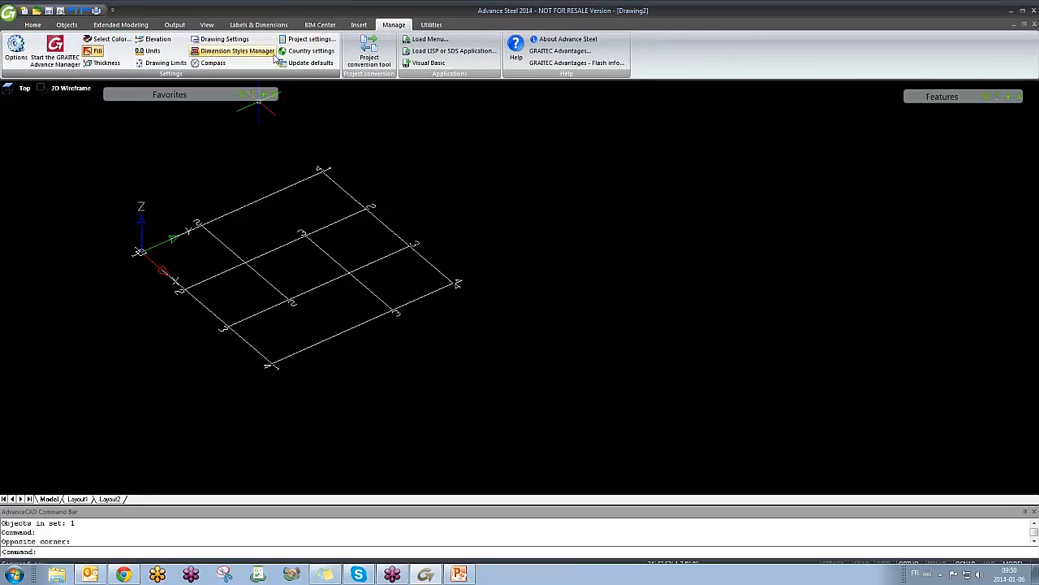
left_click(214, 63)
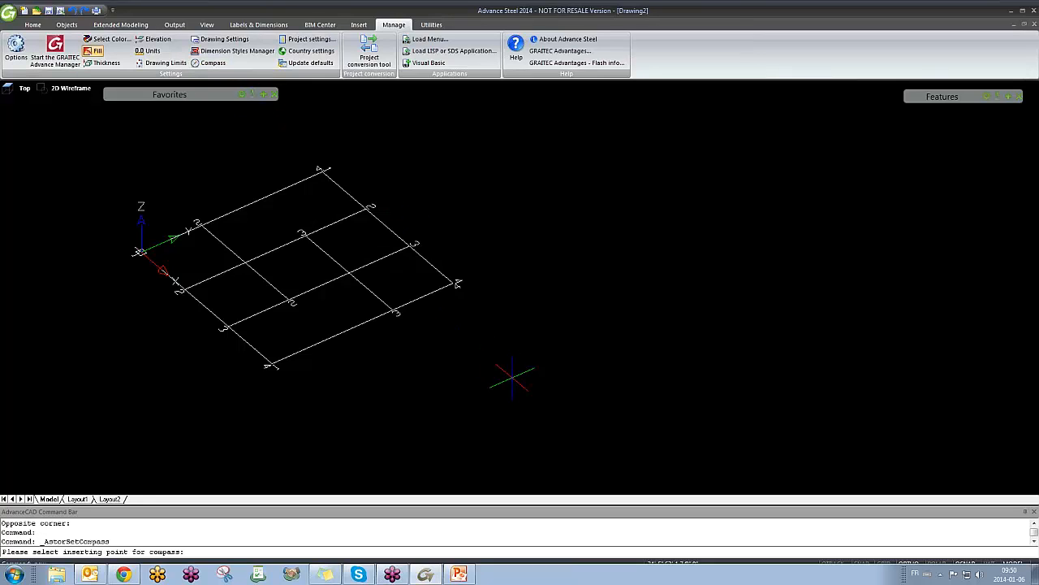
left_click(549, 398)
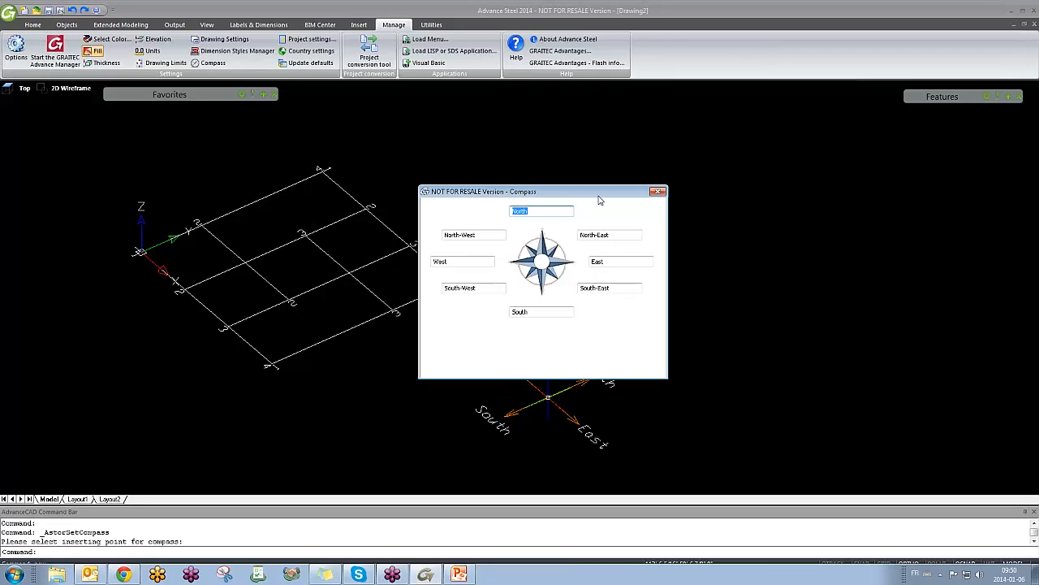
left_click_drag(601, 193, 901, 250)
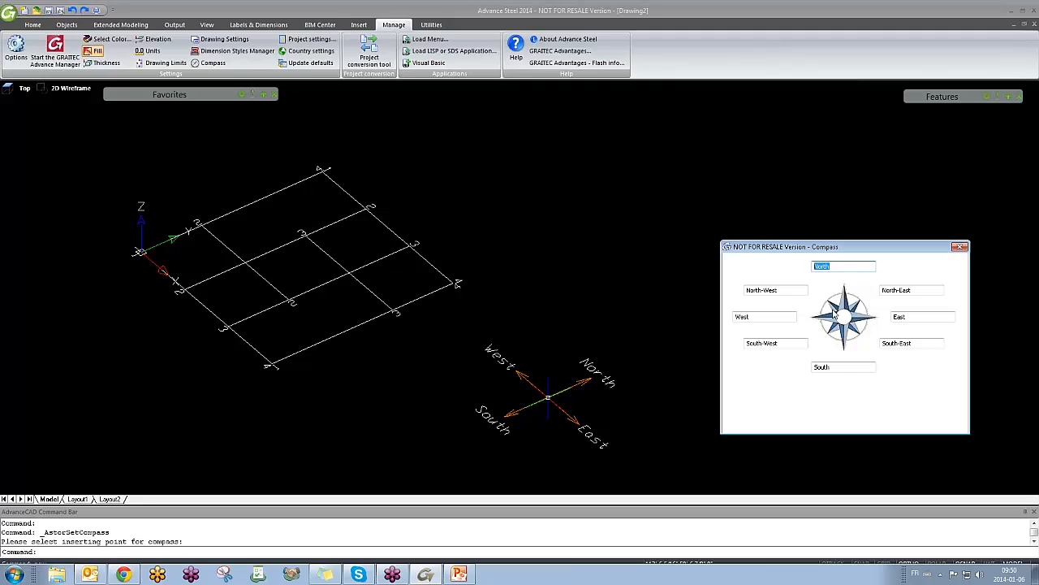
left_click(961, 246)
left_click(714, 271)
left_click(643, 314)
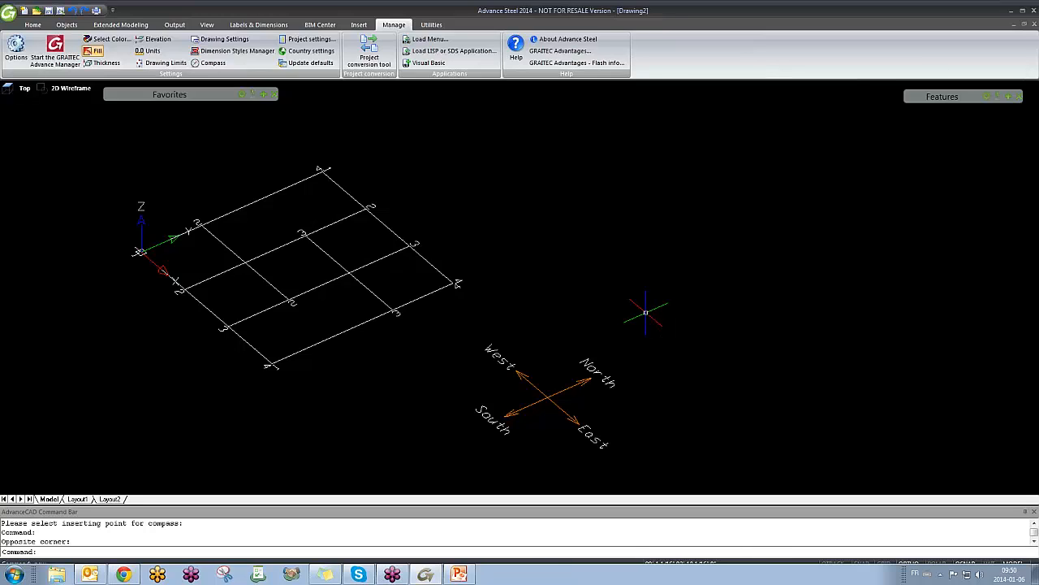
Step: Try to insert a second compass in the model
left_click(203, 66)
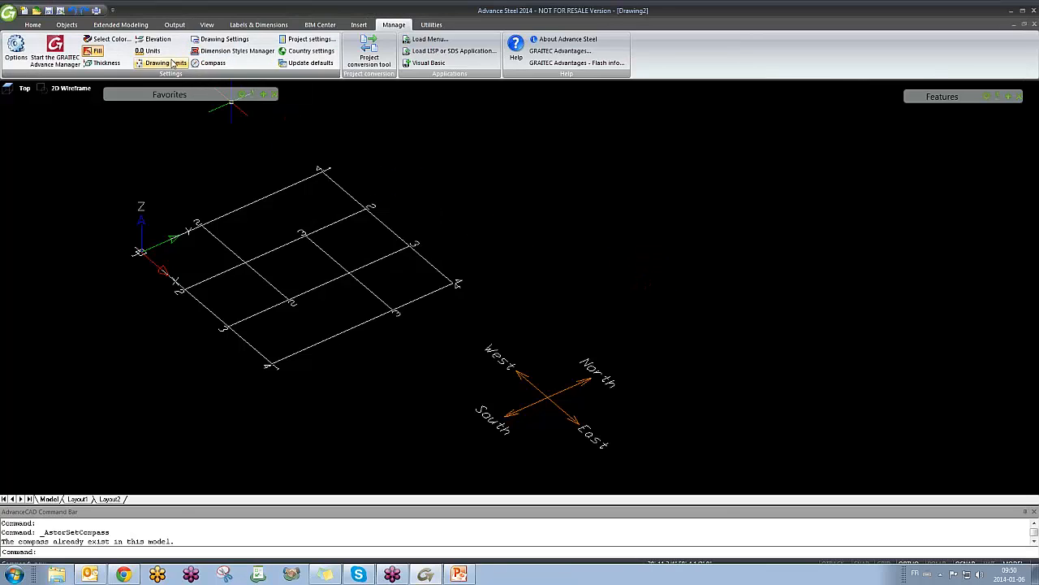
left_click(603, 311)
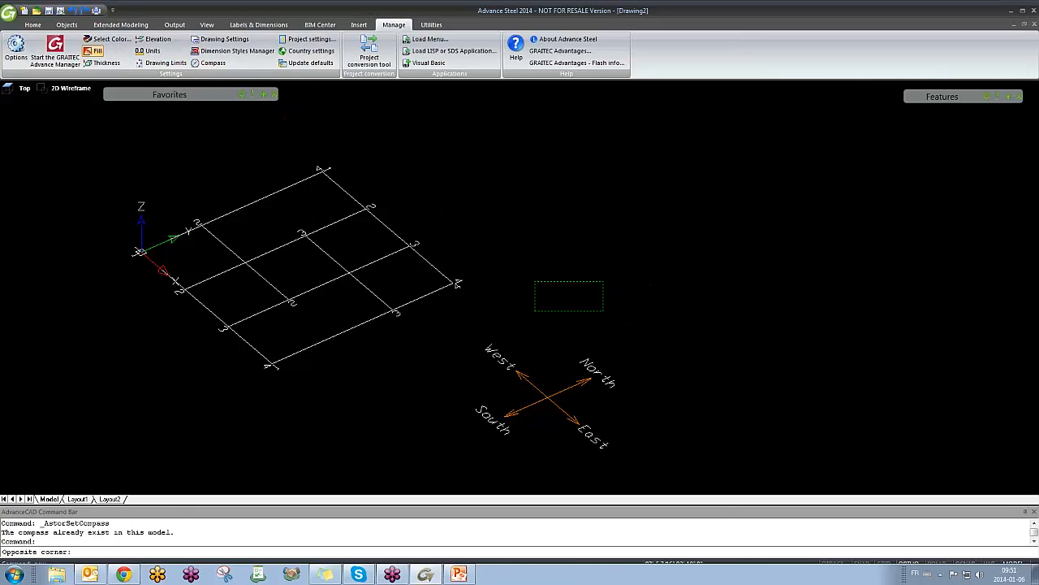
left_click(539, 272)
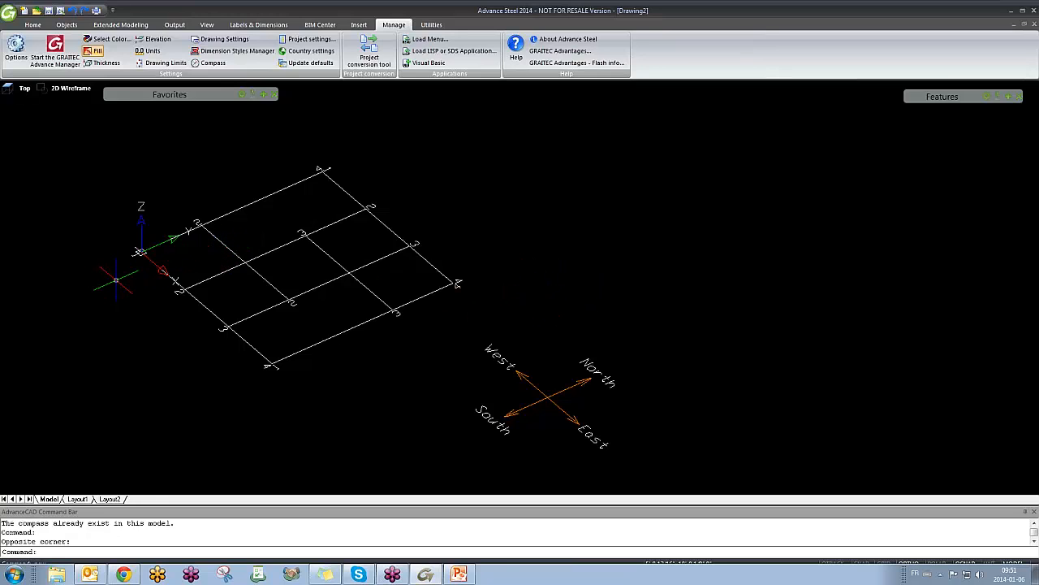
middle_click_drag(360, 320, 414, 235, "shift")
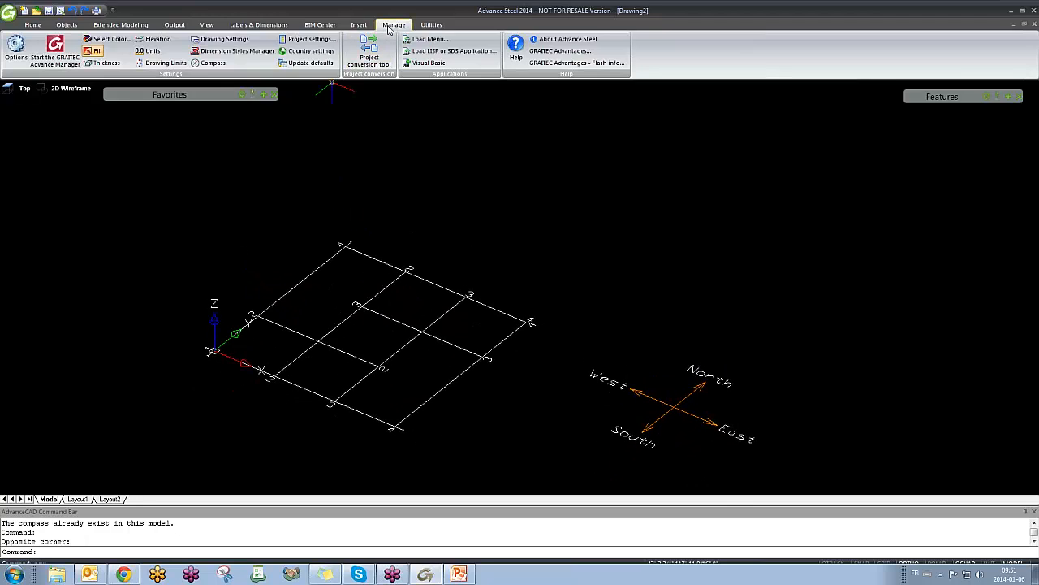
middle_click_drag(307, 302, 269, 310)
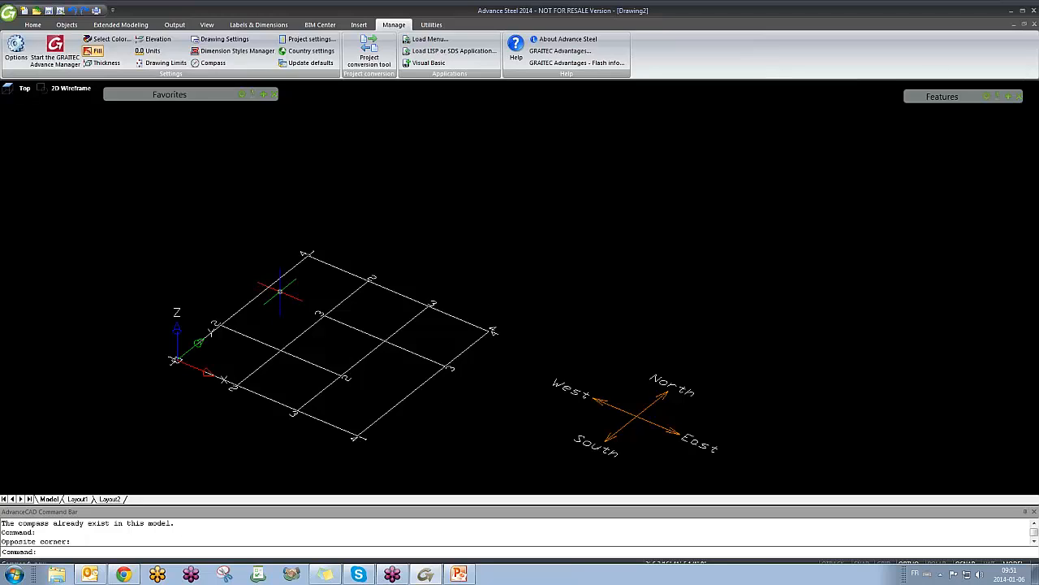
Step: Erase both axis groups of the trimmed building grid, keeping the compass
left_click(64, 25)
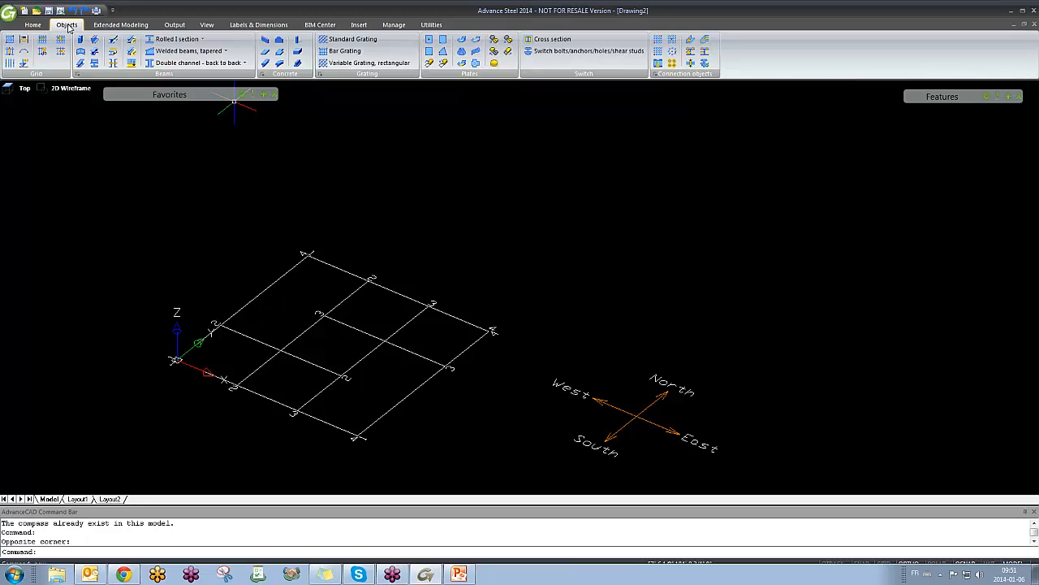
left_click(358, 144)
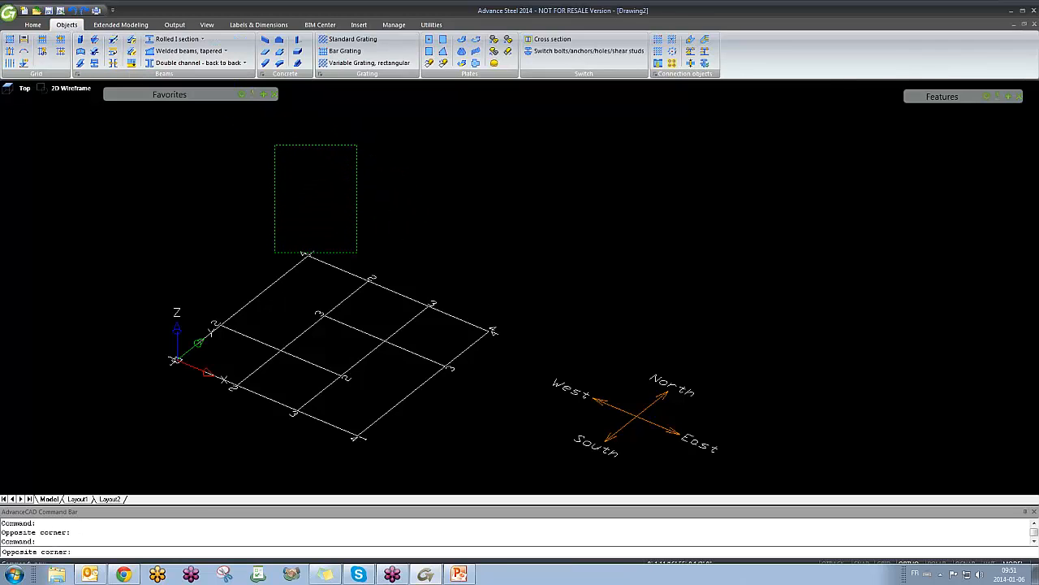
key("Escape")
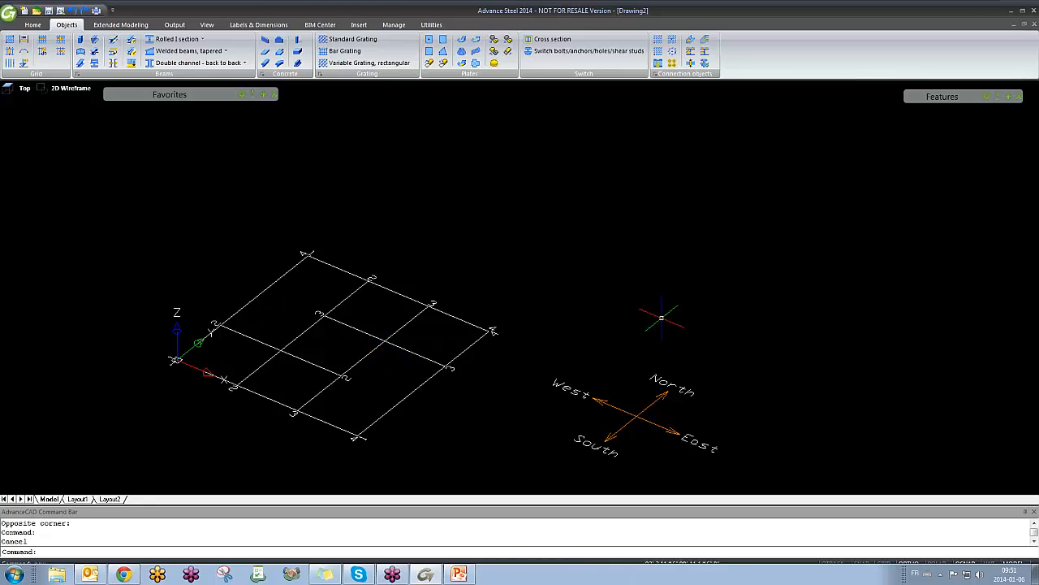
left_click(495, 275)
left_click(388, 351)
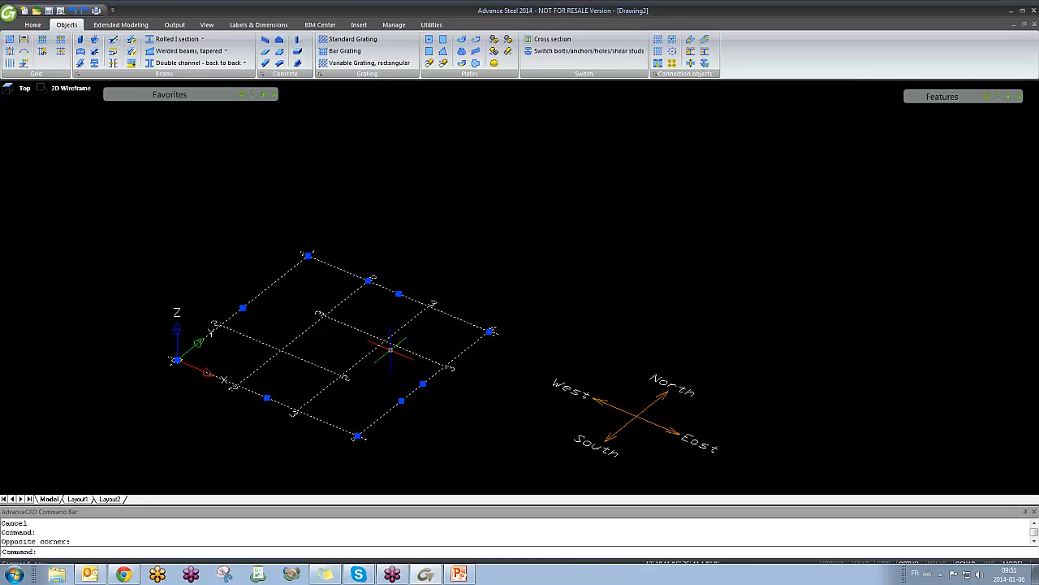
key("Delete")
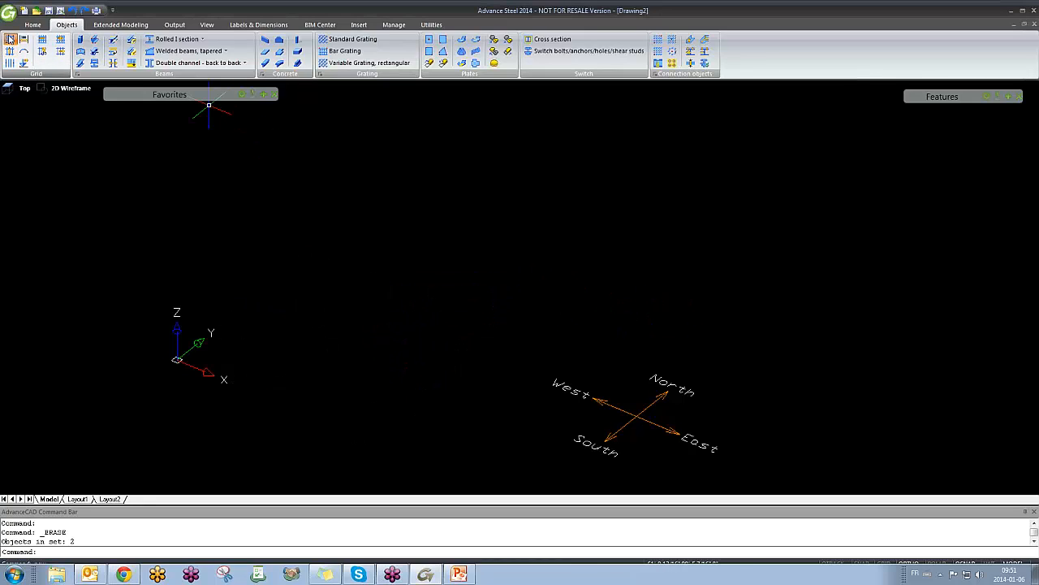
Step: Create a rectangular building grid using the default origin and the default second point of 59' 11/16",59' 11/16"
left_click(8, 41)
left_click(347, 308)
key("Return")
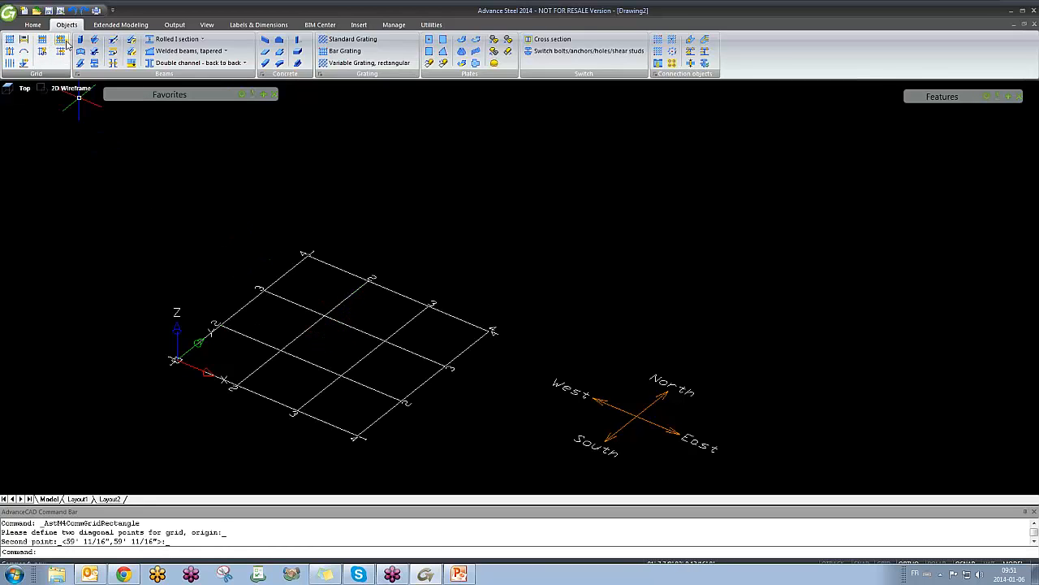
Step: Delete the single axis 4 parallel to X and the single axis 4 parallel to Y from the grid
left_click(41, 45)
left_click(405, 298)
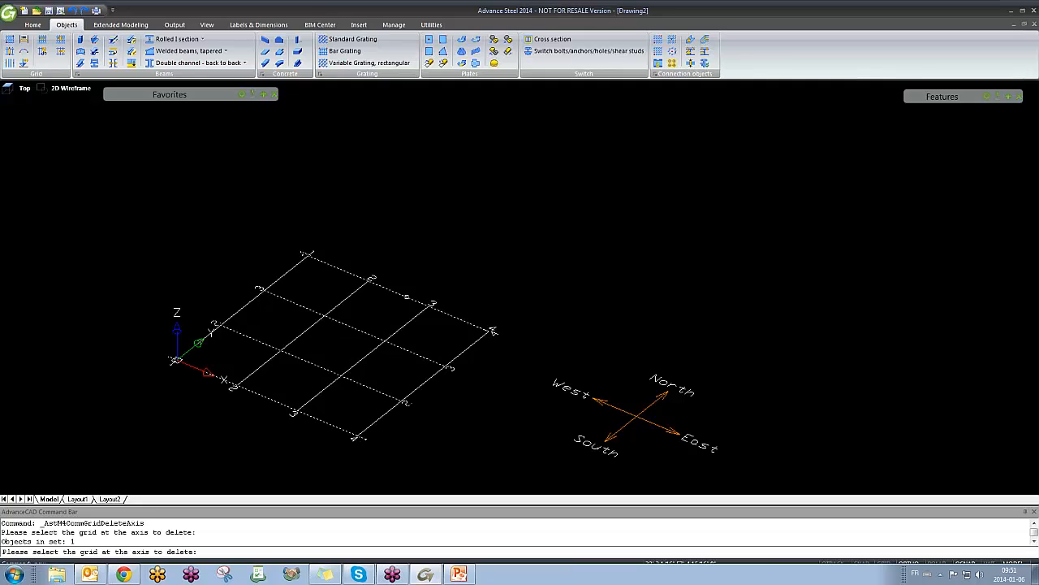
left_click(454, 359)
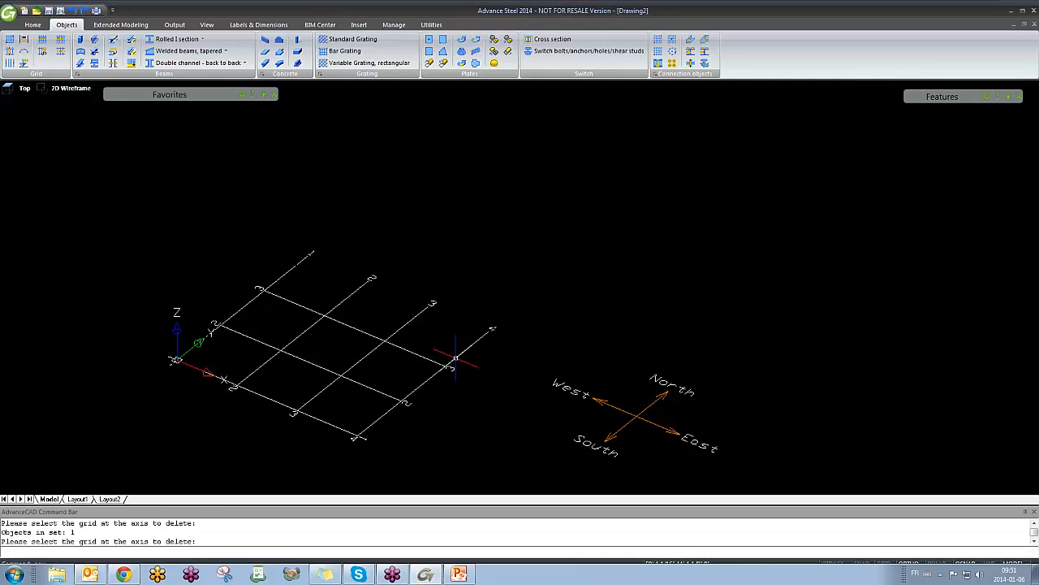
key("Escape")
Step: Stretch the axis group parallel to X inward so its axes end just beyond axis 3 parallel to Y
left_click(427, 357)
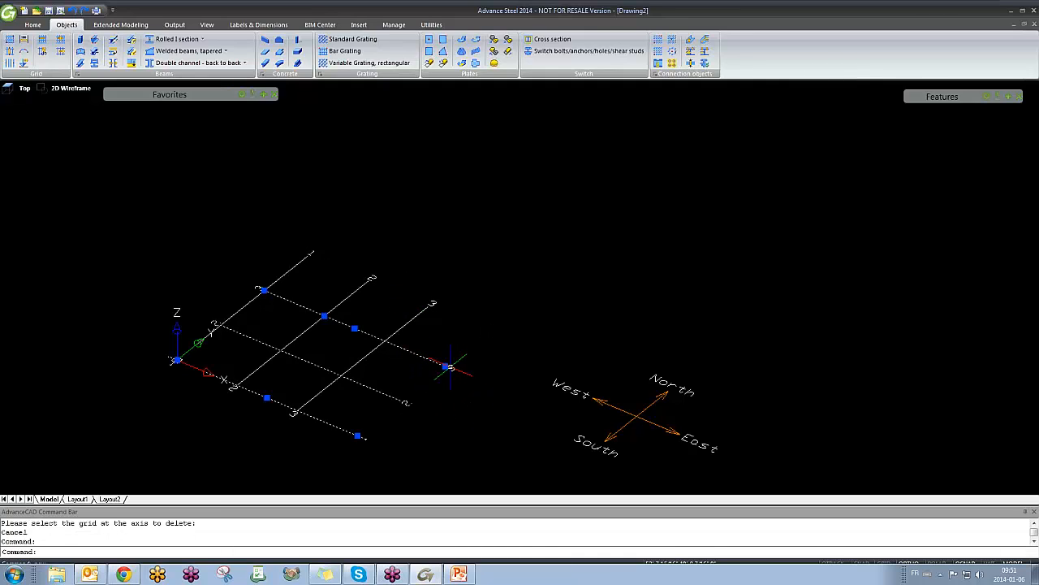
scroll(439, 362, "up", 4)
left_click(444, 367)
left_click(365, 280)
key("Escape")
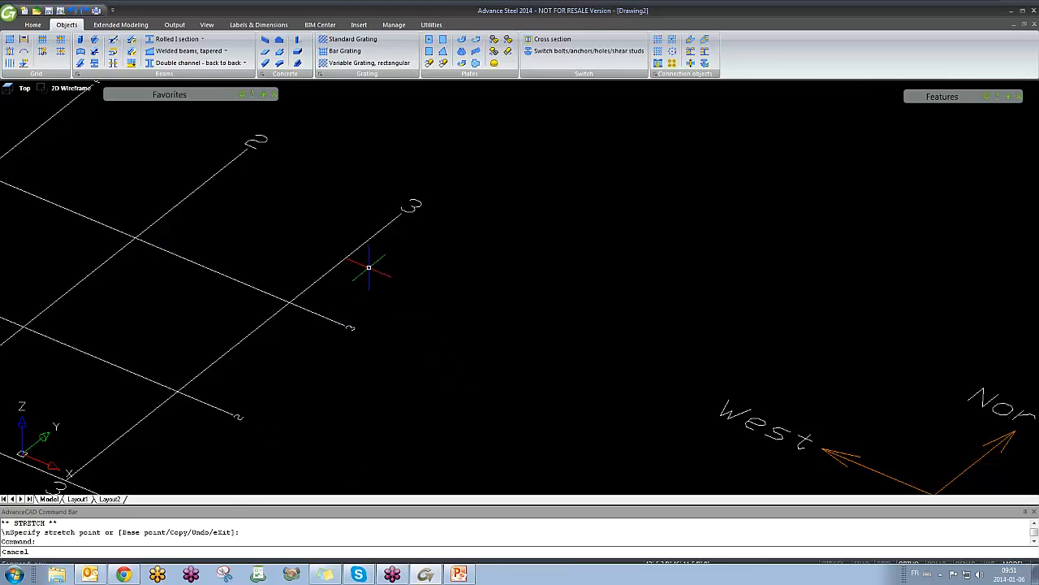
Step: Stretch the axis group parallel to Y inward so its axes end just beyond axis 3 parallel to X
left_click(371, 237)
left_click(407, 214)
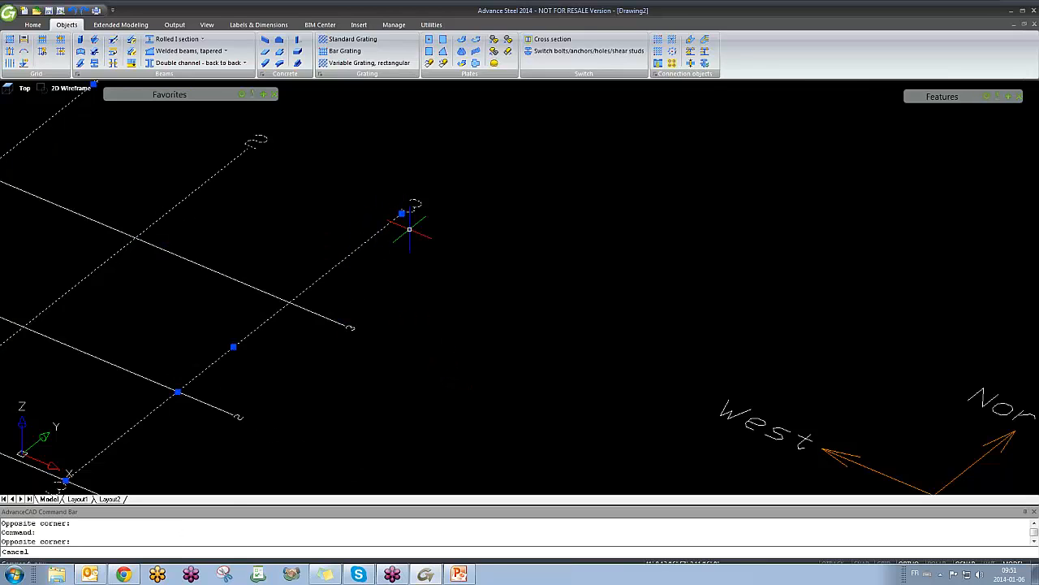
left_click(401, 213)
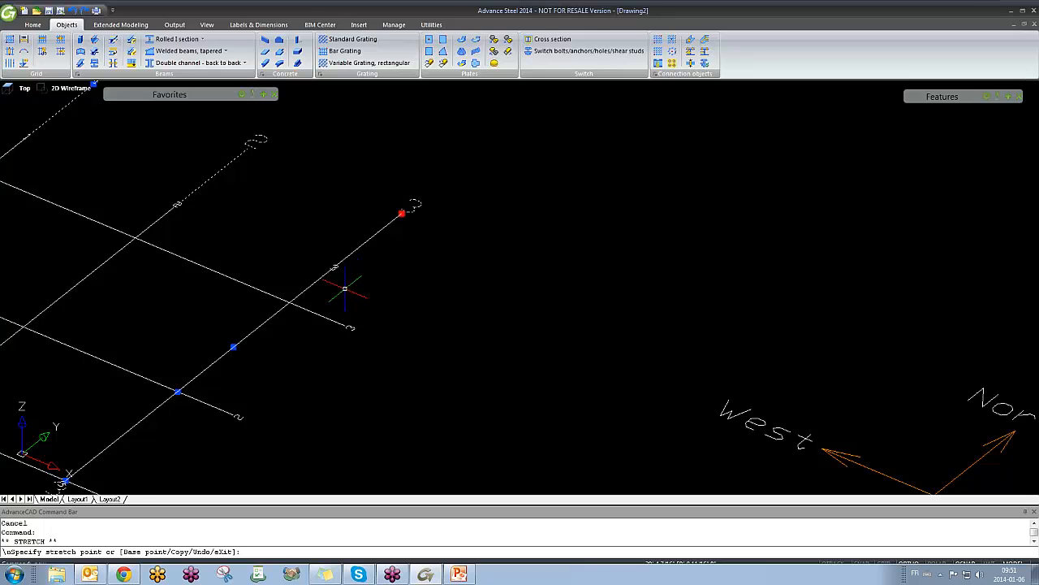
key("Escape")
scroll(455, 304, "down", 5)
middle_click_drag(488, 333, 459, 333, "shift")
scroll(246, 260, "up", 6)
scroll(221, 281, "down", 4)
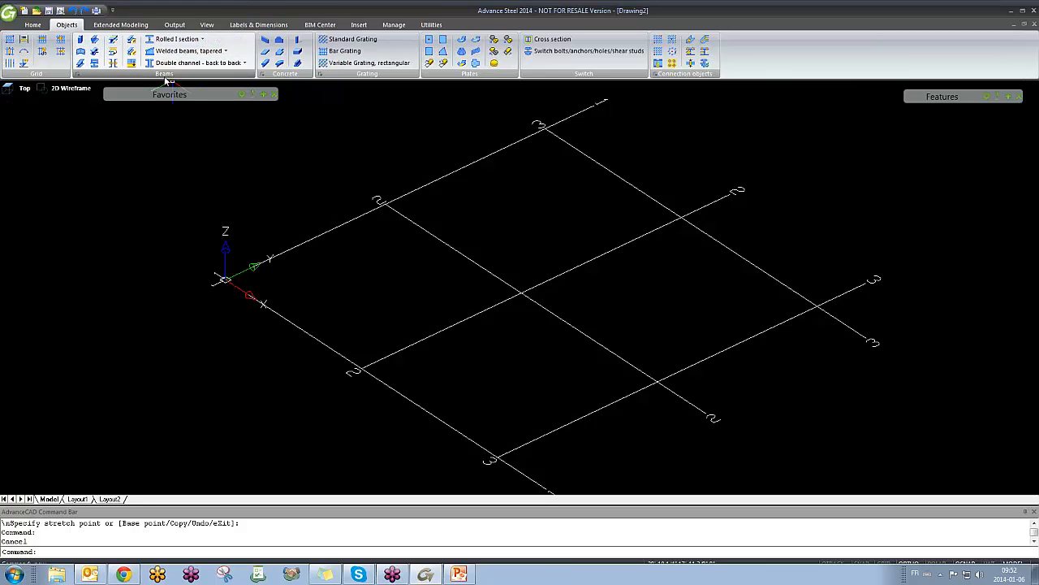
left_click(203, 39)
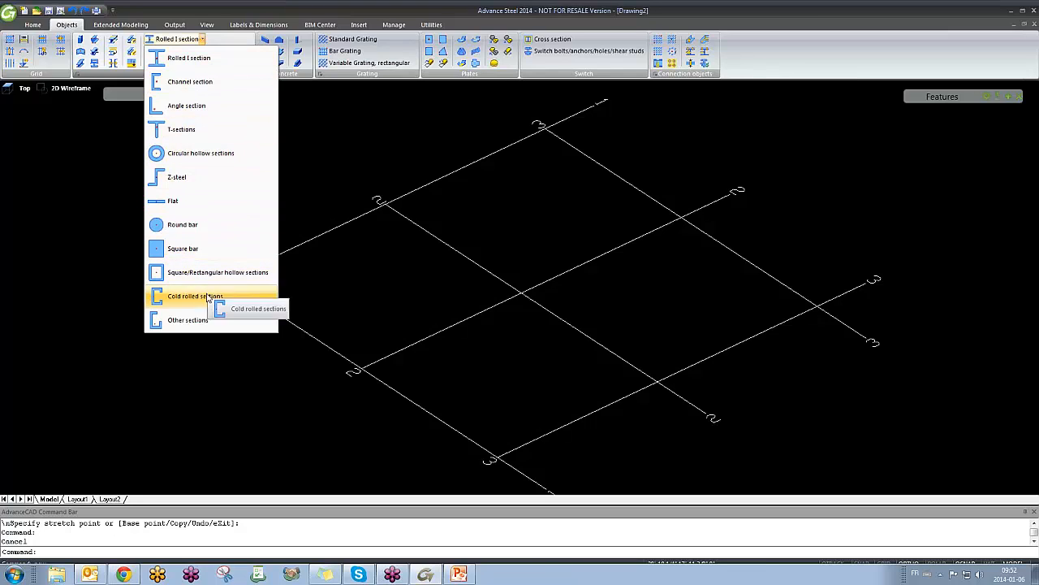
left_click(181, 65)
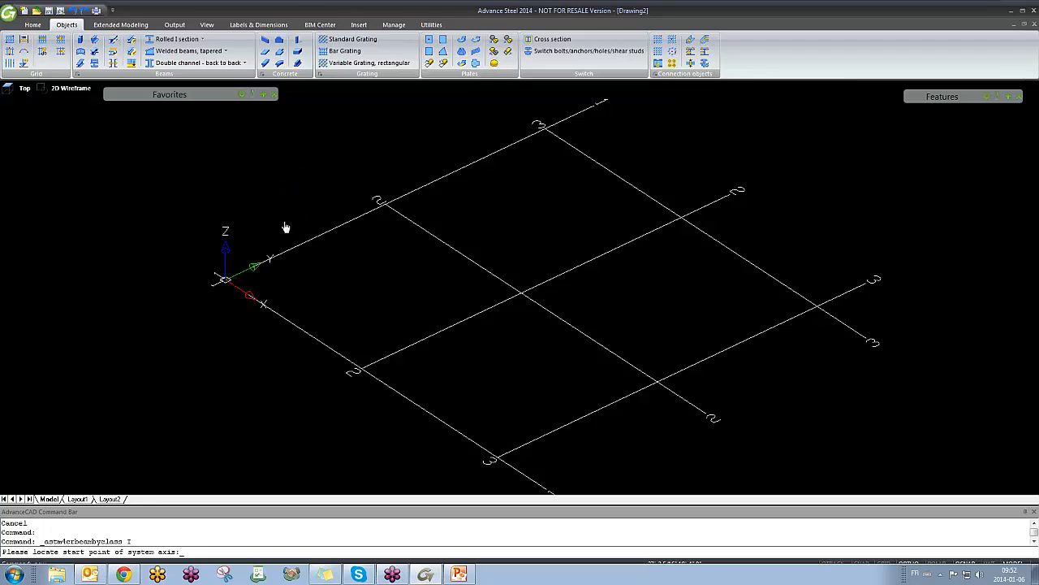
middle_click_drag(285, 227, 257, 258)
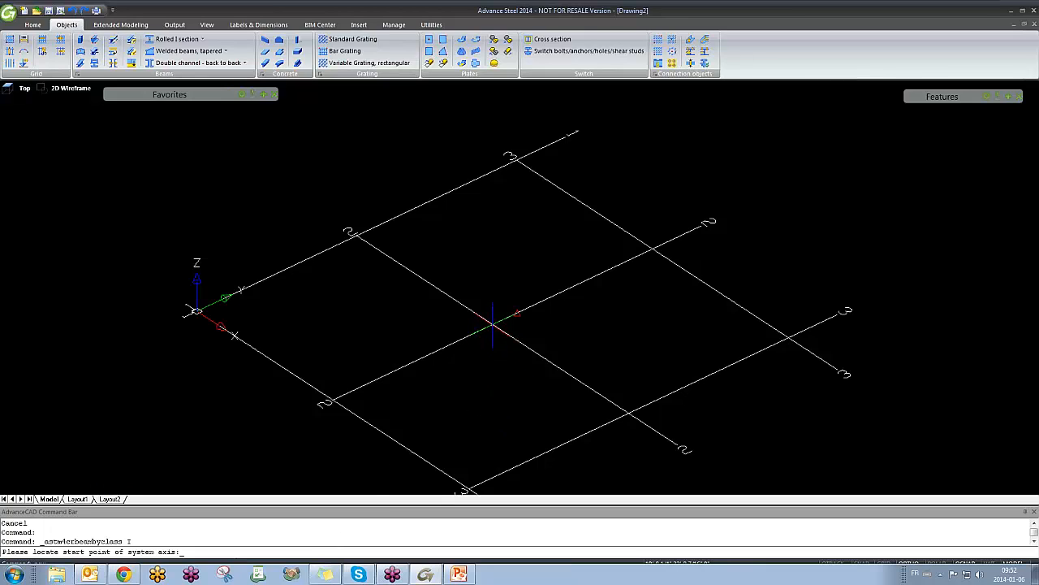
scroll(496, 321, "up", 5)
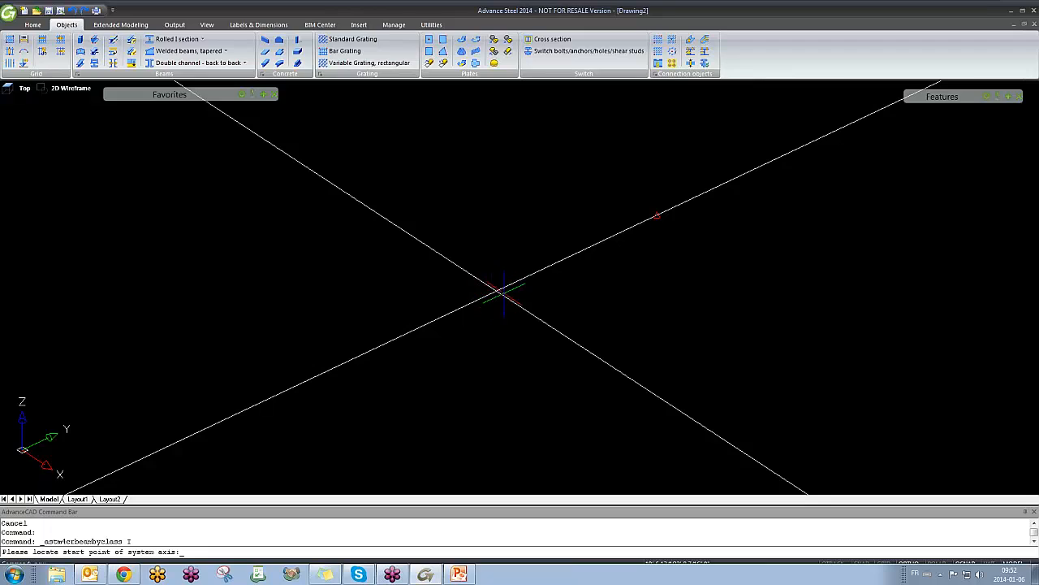
key("Escape")
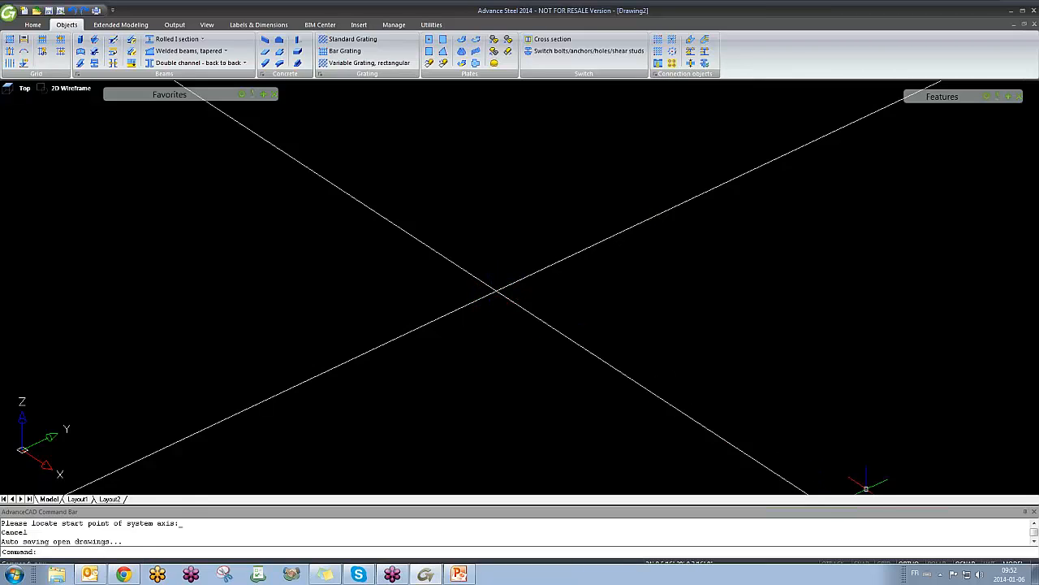
left_click(1033, 24)
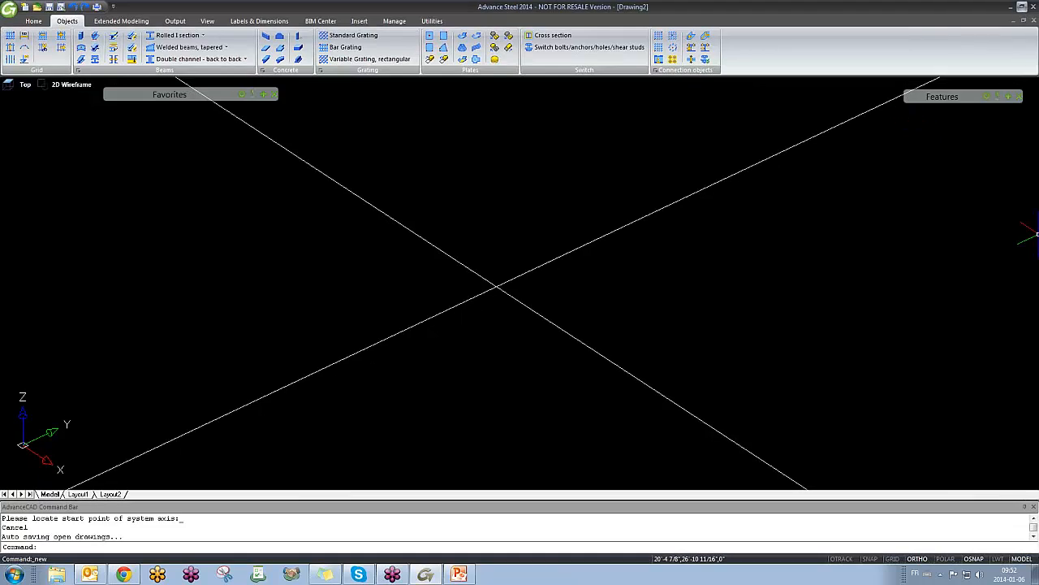
right_click(974, 562)
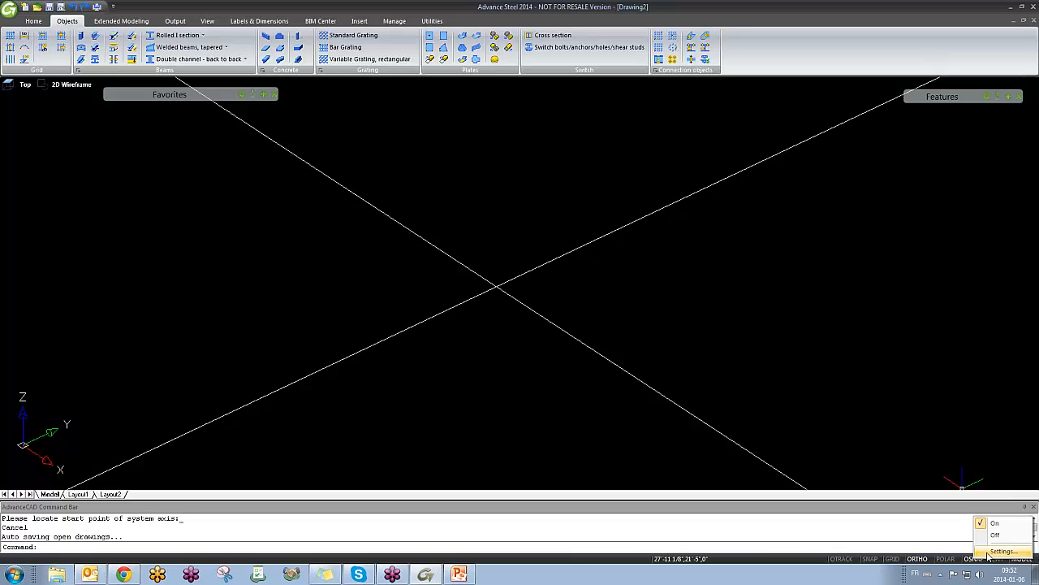
left_click(1001, 551)
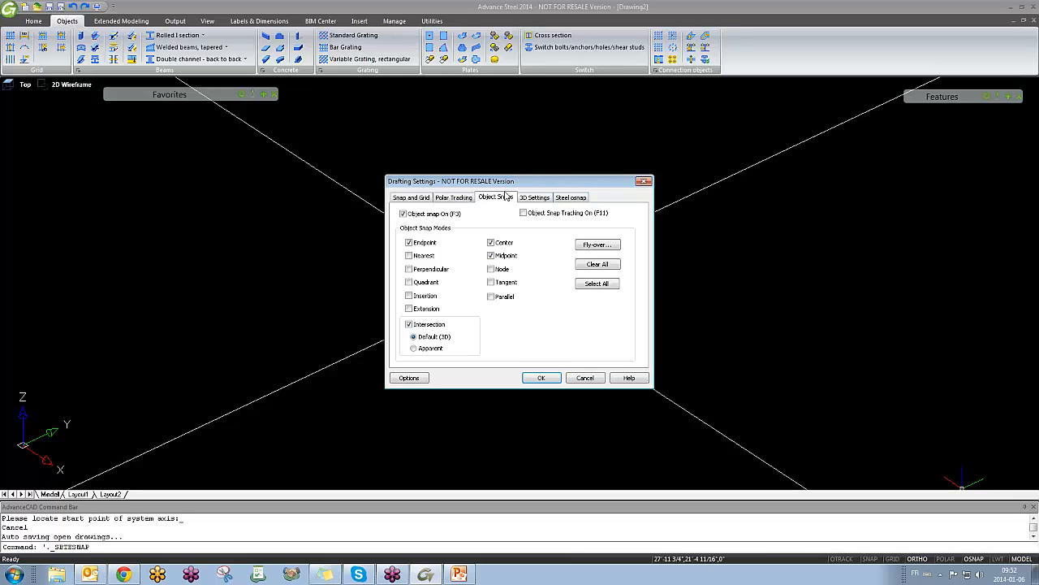
left_click(573, 198)
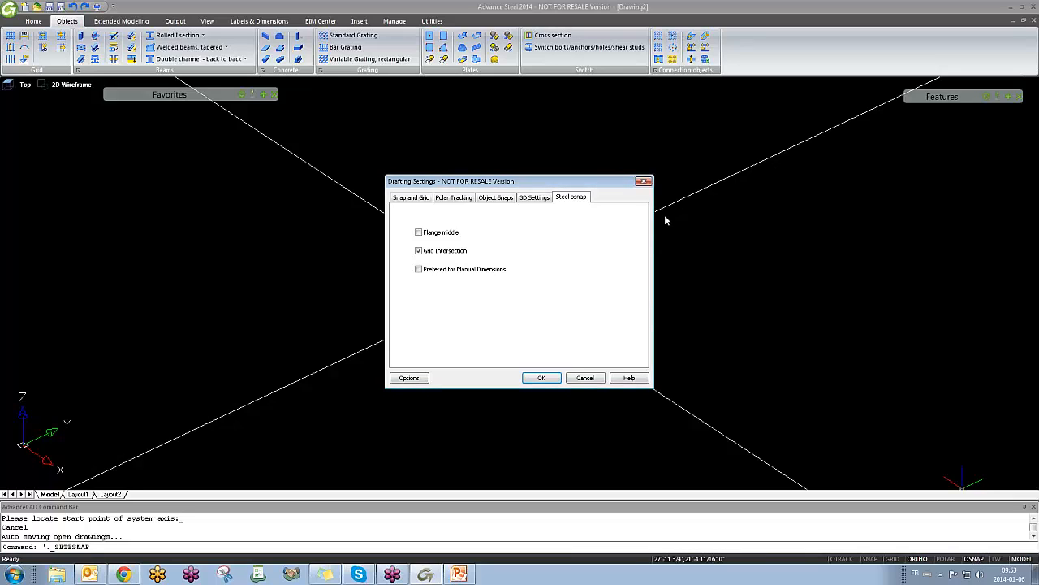
left_click(643, 181)
Step: Enable the Grid Intersection snap in the steel object snap settings
right_click(971, 559)
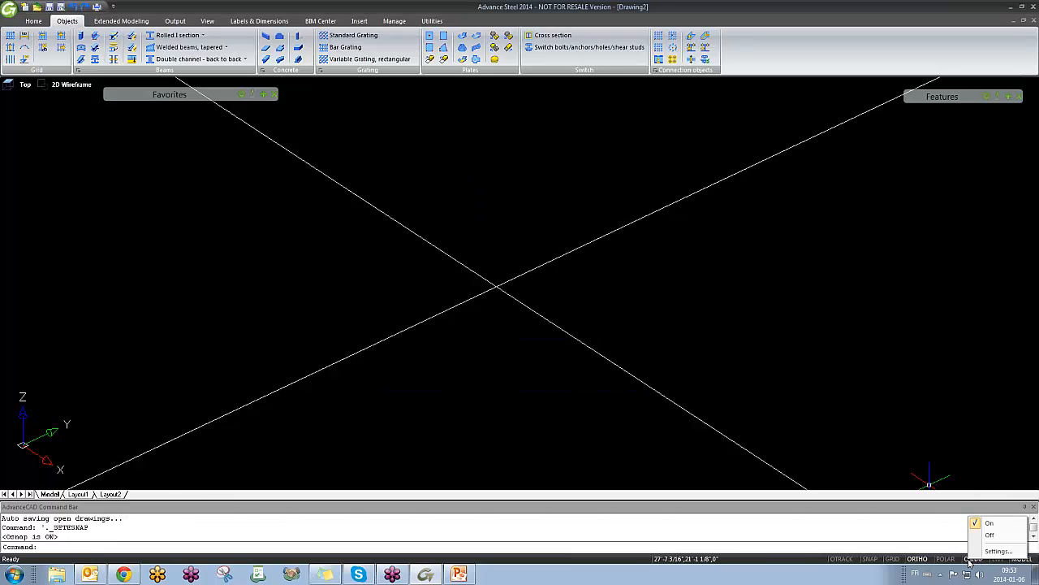
left_click(986, 552)
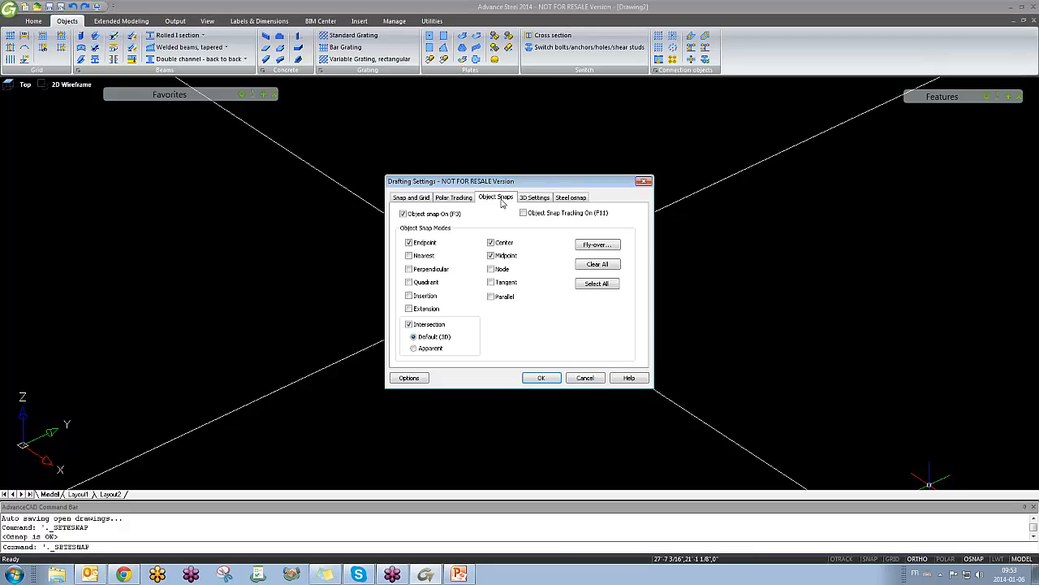
left_click(568, 198)
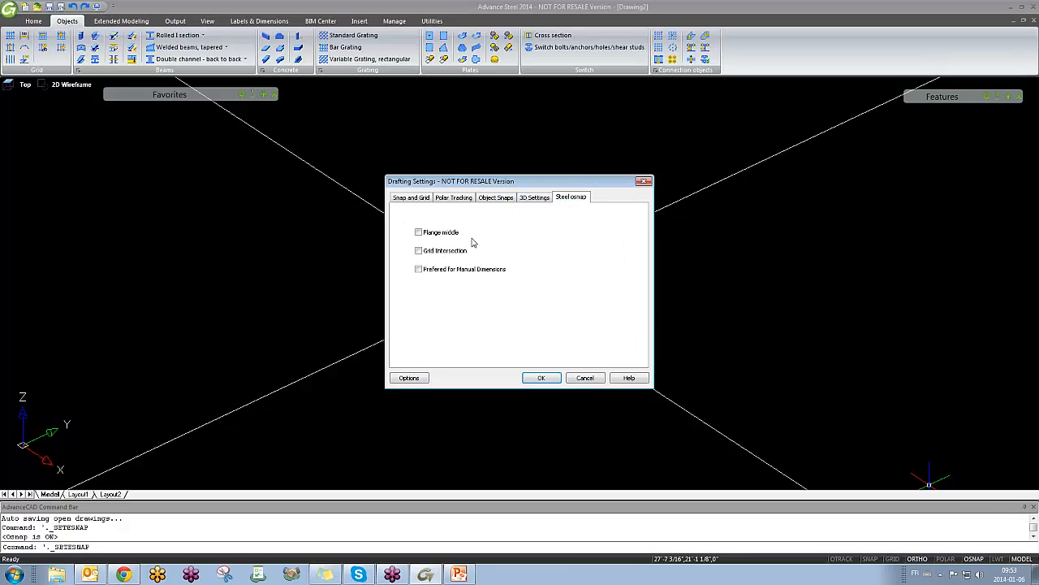
left_click(549, 381)
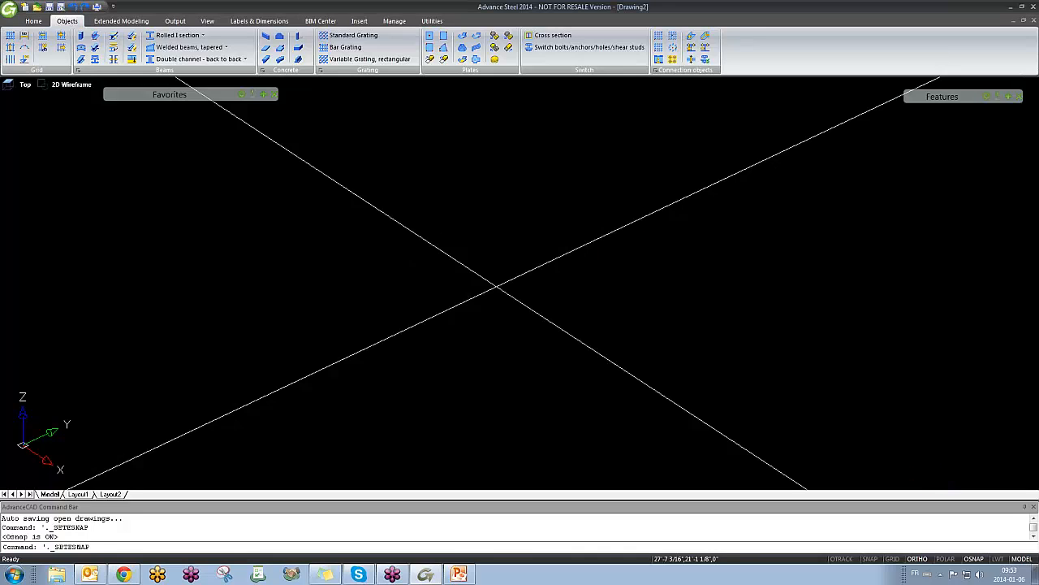
left_click(582, 120)
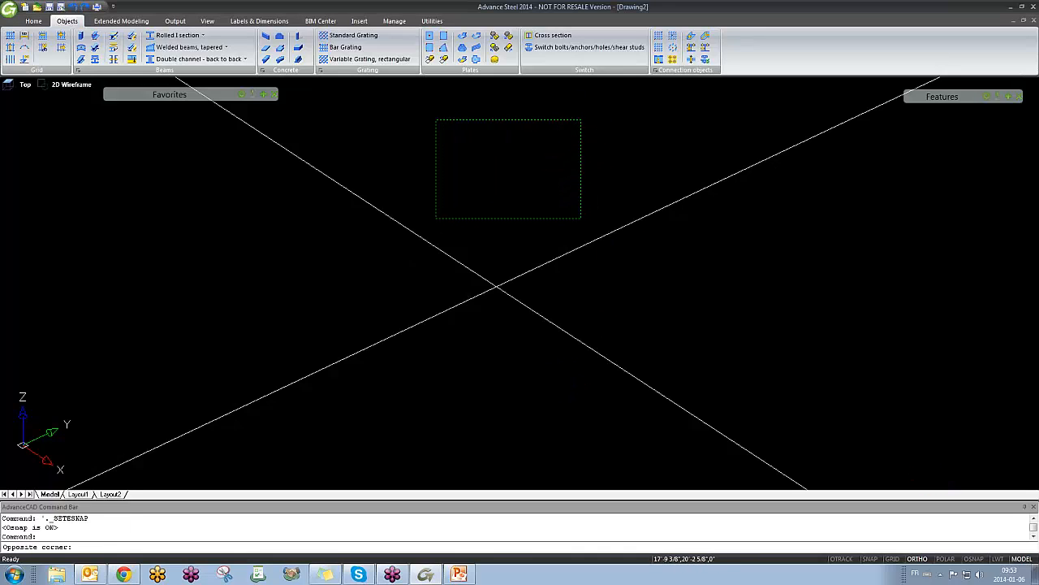
left_click(435, 218)
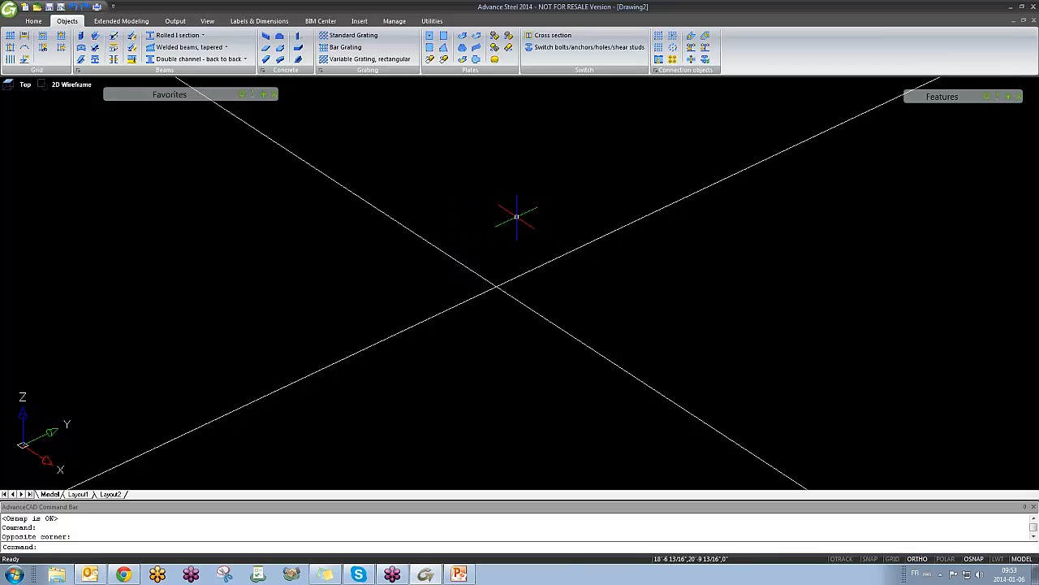
Step: Stretch the start of the axis group parallel to X outward so its axes extend beyond axis 1 parallel to Y
scroll(524, 203, "down", 6)
scroll(483, 211, "up", 5)
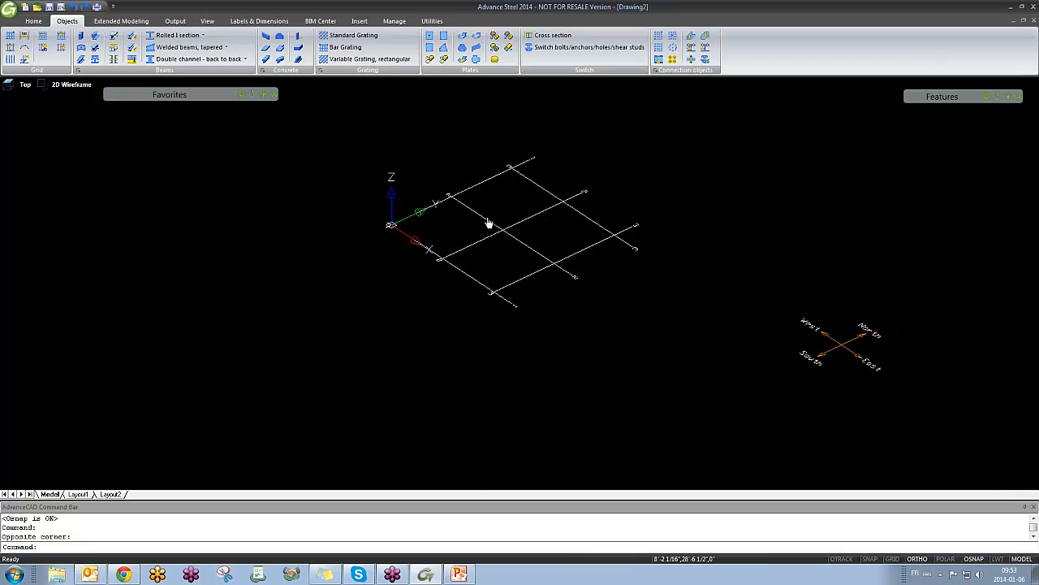
left_click(541, 177)
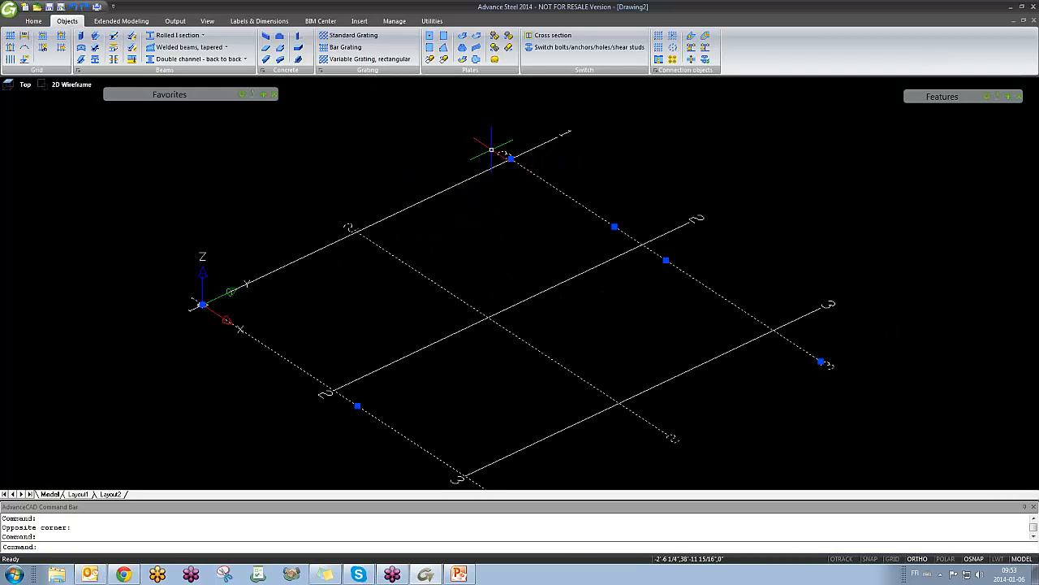
left_click(510, 158)
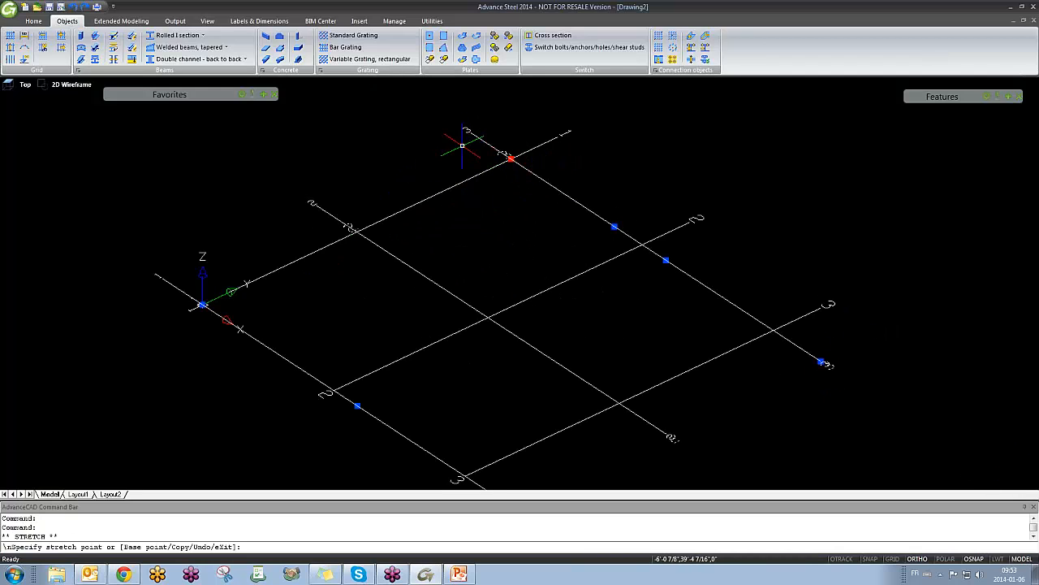
key("Escape")
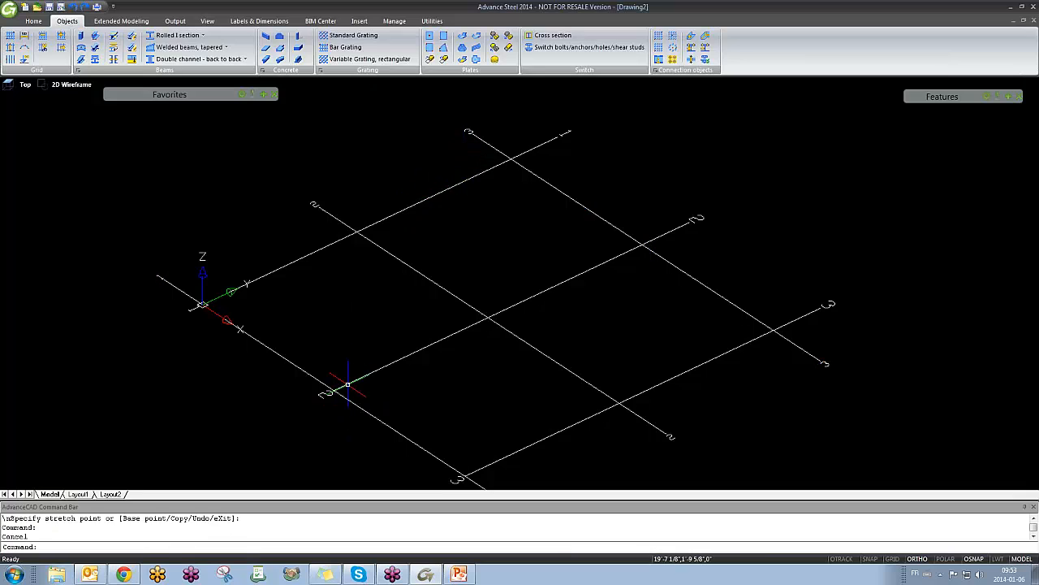
Step: Stretch the start of the axis group parallel to Y outward so its axes extend beyond axis 1 parallel to X
left_click(331, 392)
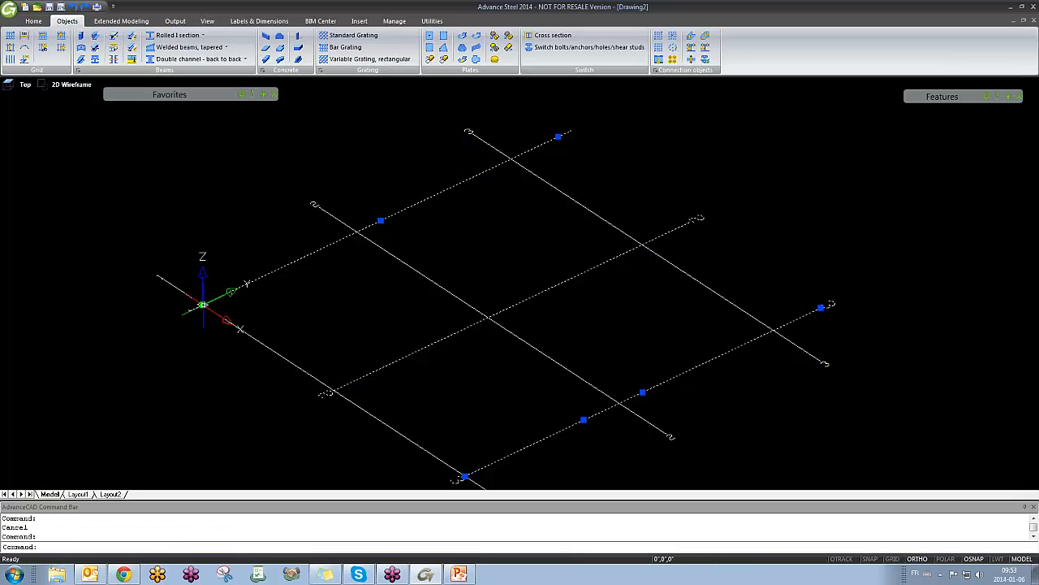
left_click(203, 304)
key("Escape")
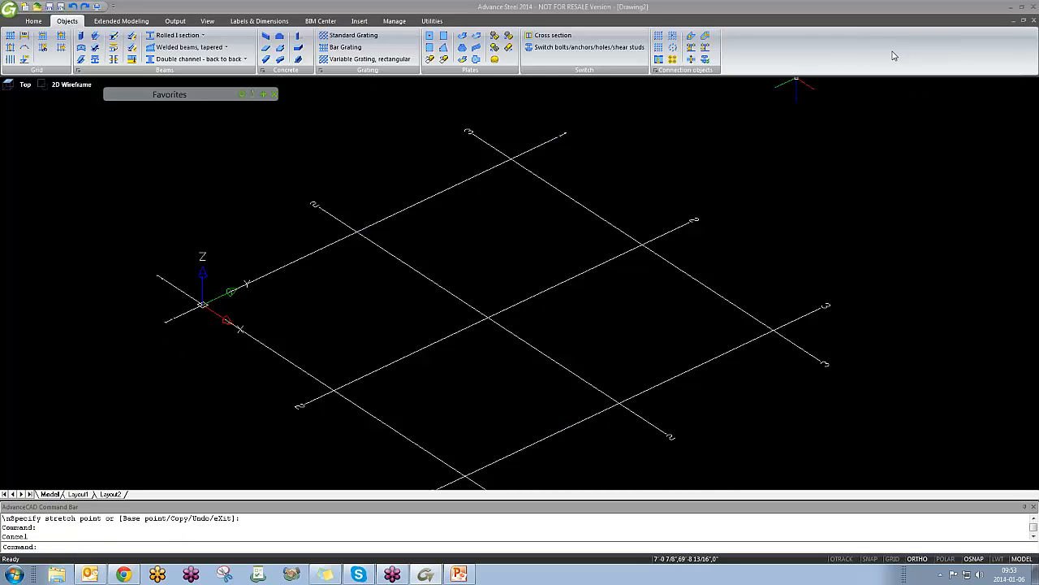
left_click(756, 144)
left_click(674, 204)
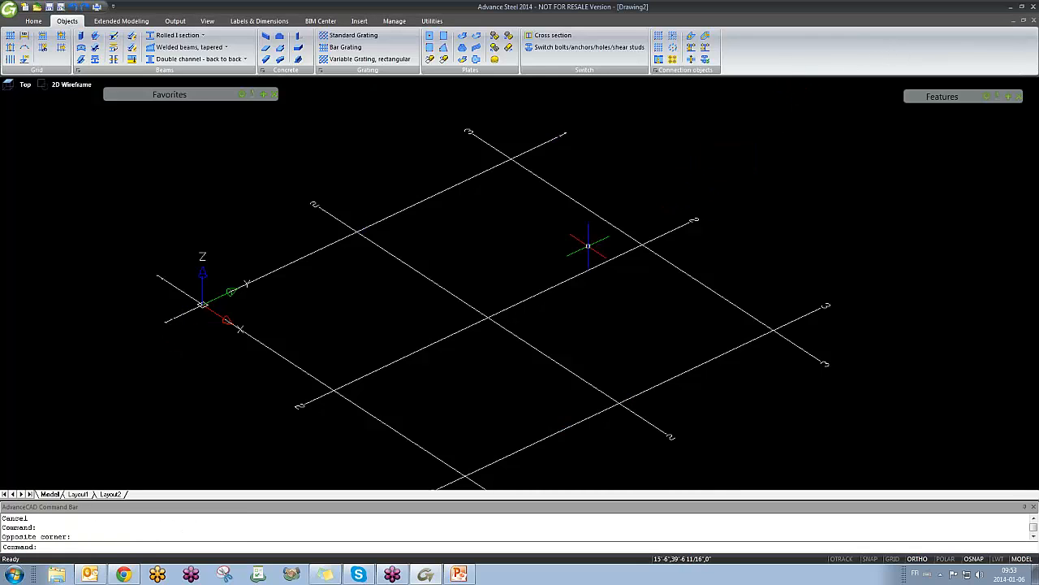
left_click(500, 237)
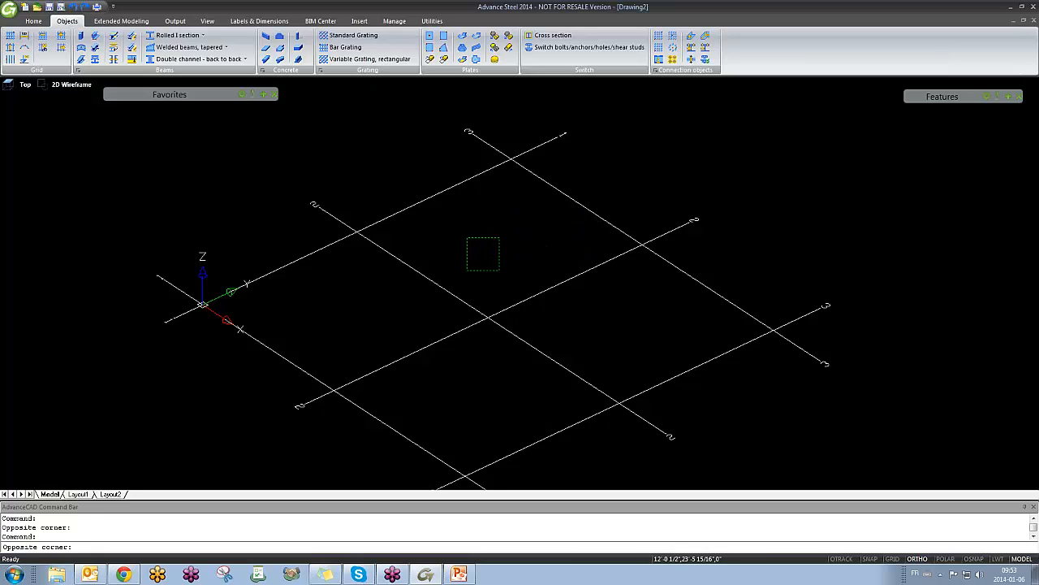
left_click(466, 270)
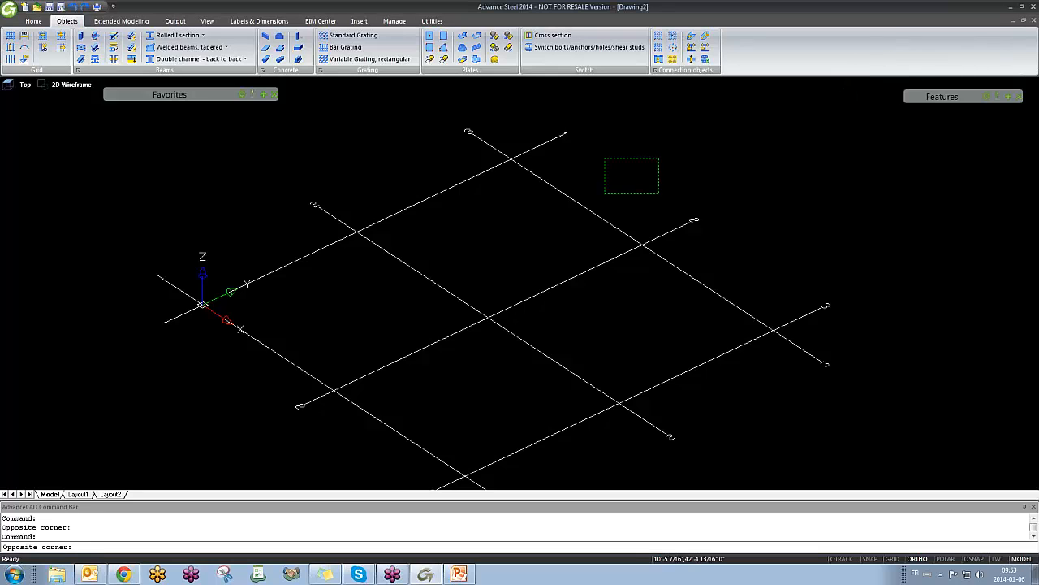
Step: Check the object snap modes and the steel object snap options in the drafting settings
right_click(974, 559)
left_click(984, 547)
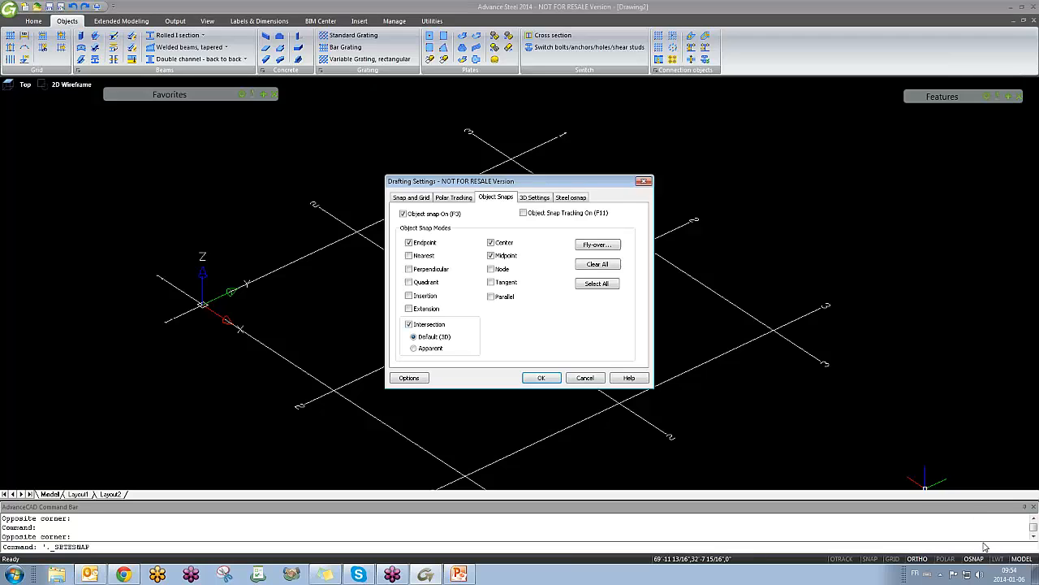
left_click(569, 198)
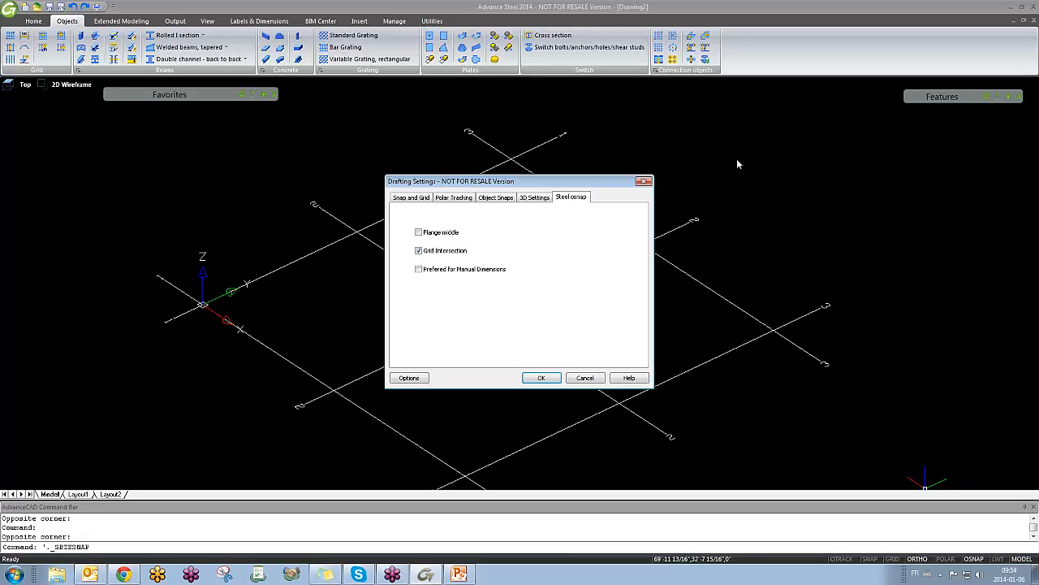
left_click(642, 183)
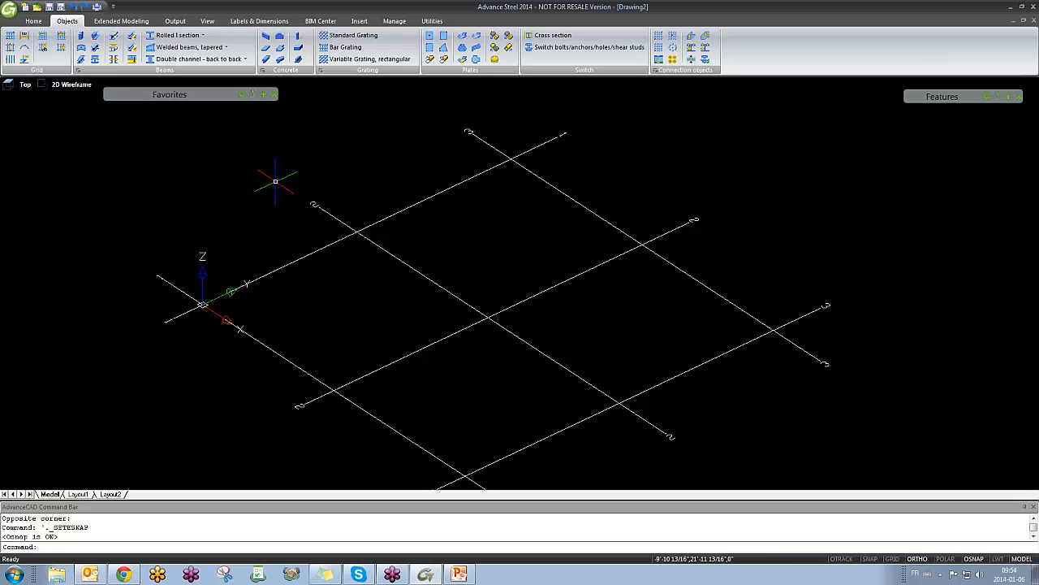
left_click(196, 177)
left_click(126, 216)
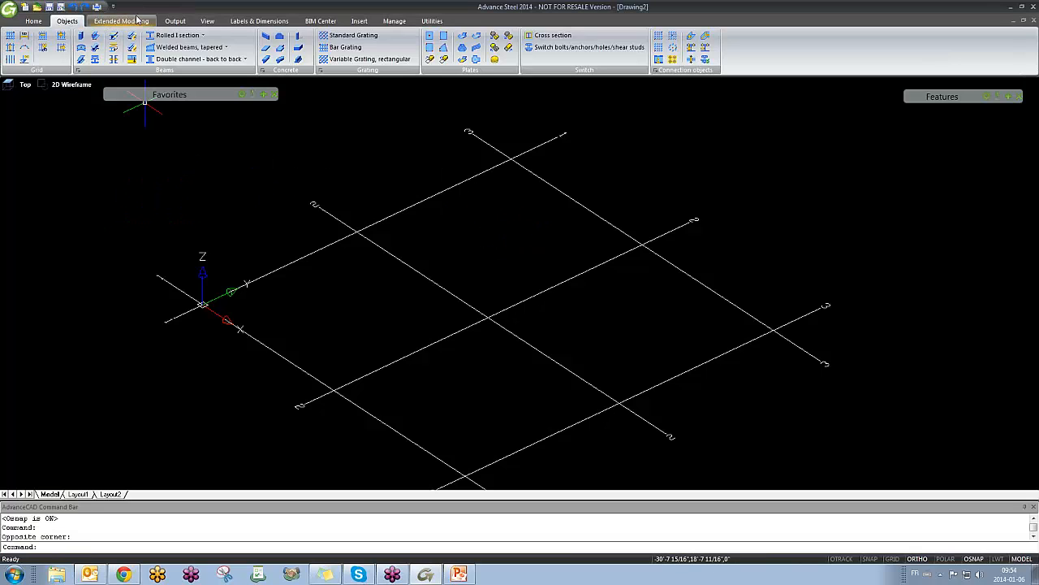
Step: Start a rolled I section beam at the intersection of axis 2 parallel to X and axis 2 parallel to Y
left_click(202, 36)
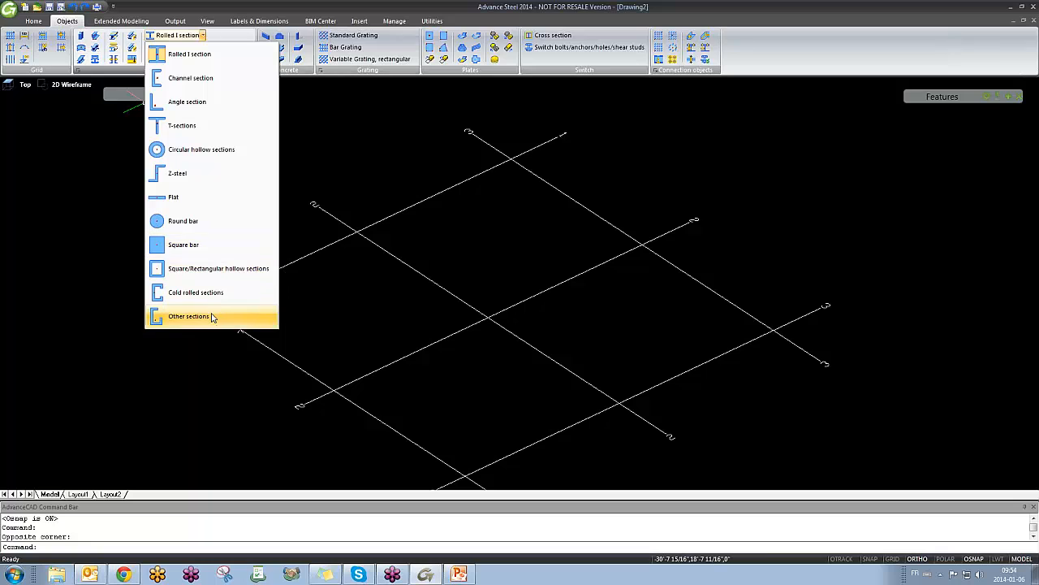
left_click(179, 55)
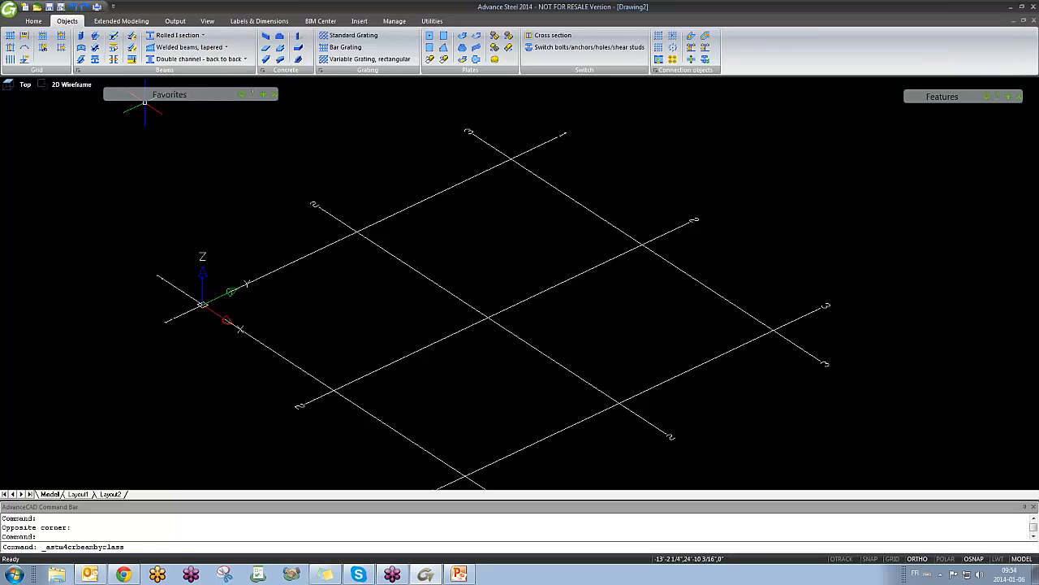
scroll(357, 232, "up", 5)
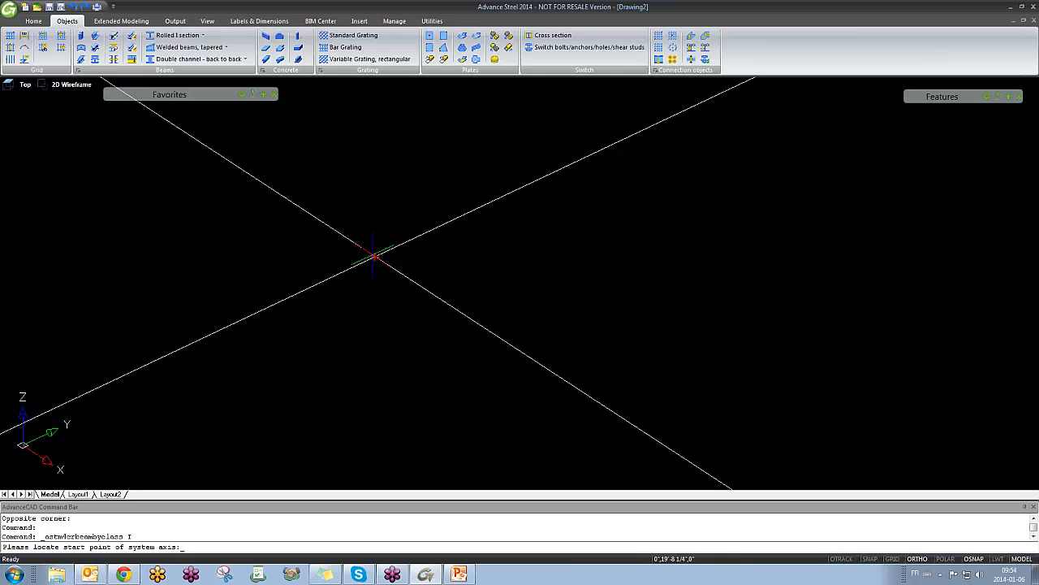
scroll(361, 236, "down", 2)
scroll(362, 236, "down", 4)
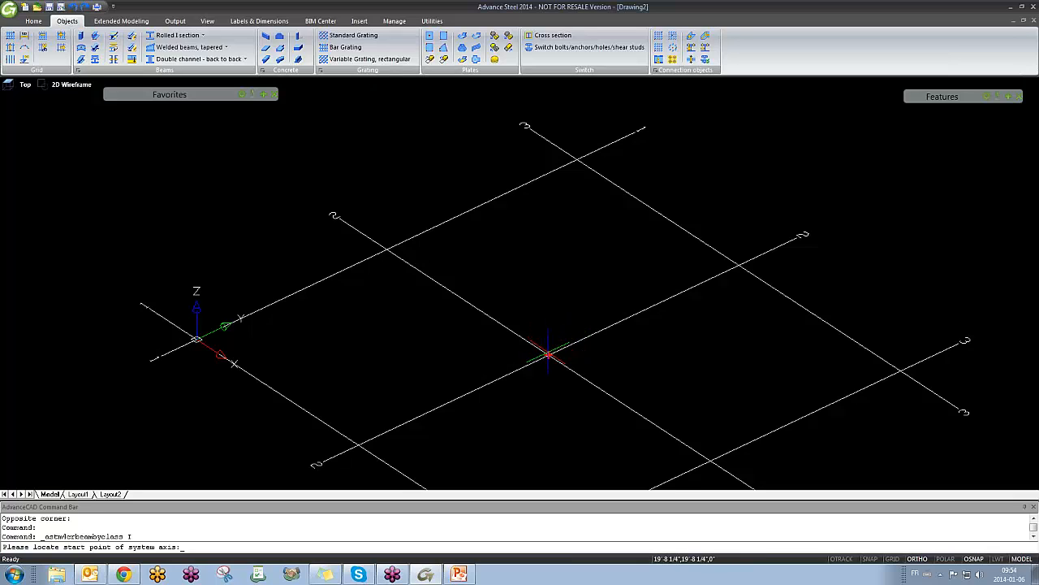
left_click(548, 354)
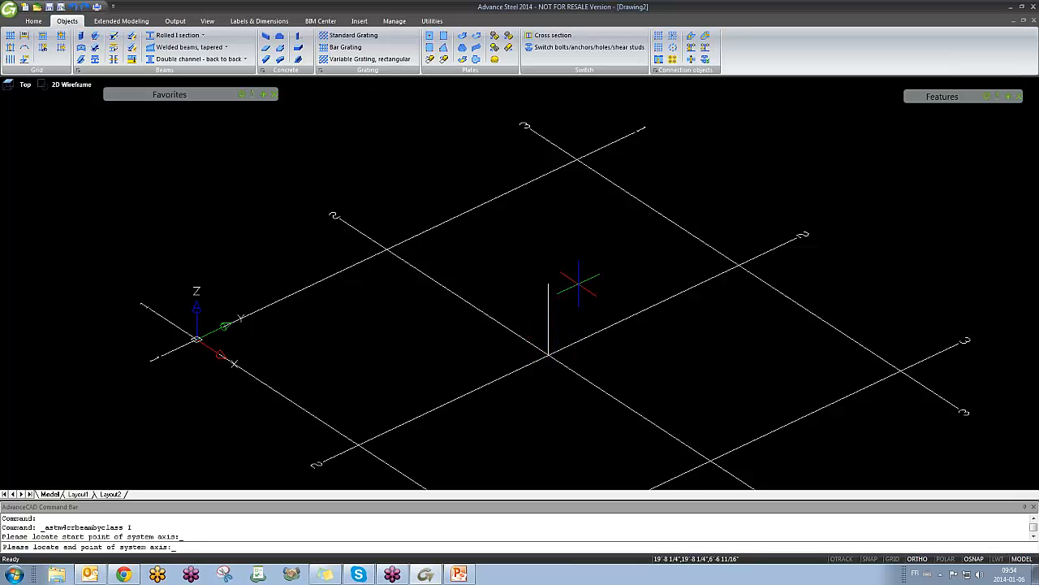
middle_click_drag(578, 256, 604, 269, "shift")
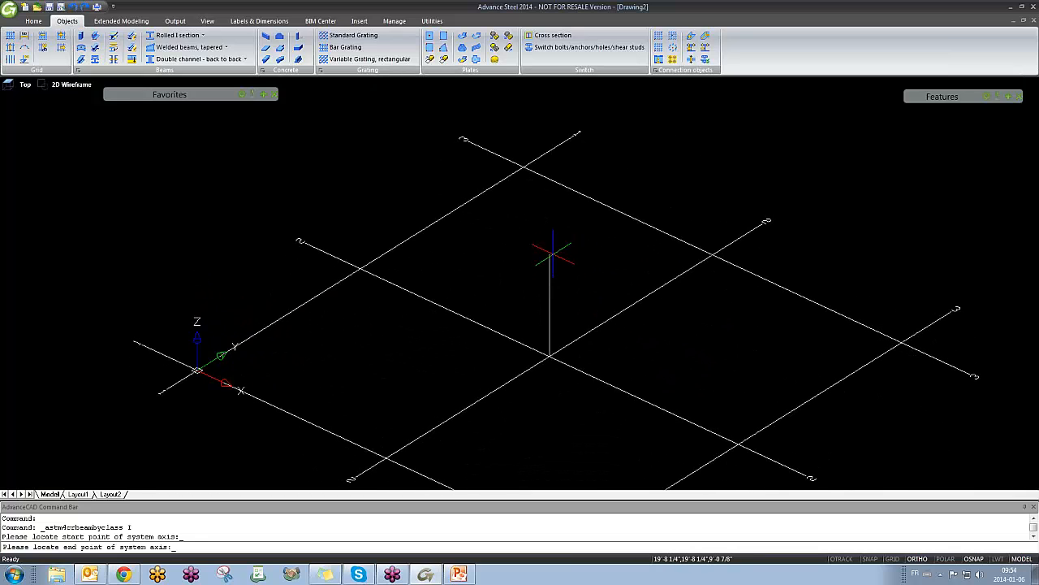
left_click(551, 230)
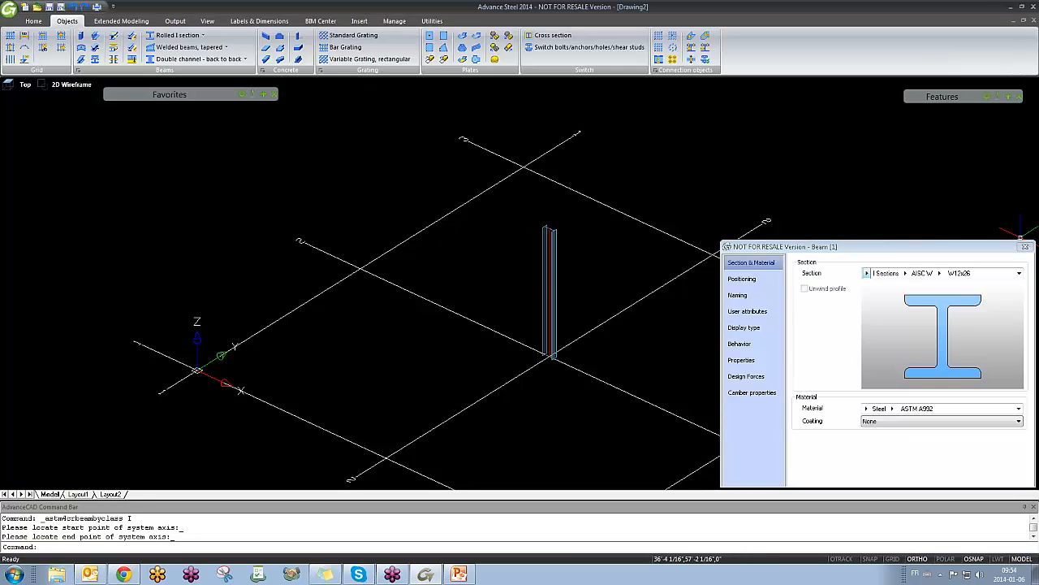
left_click(1025, 247)
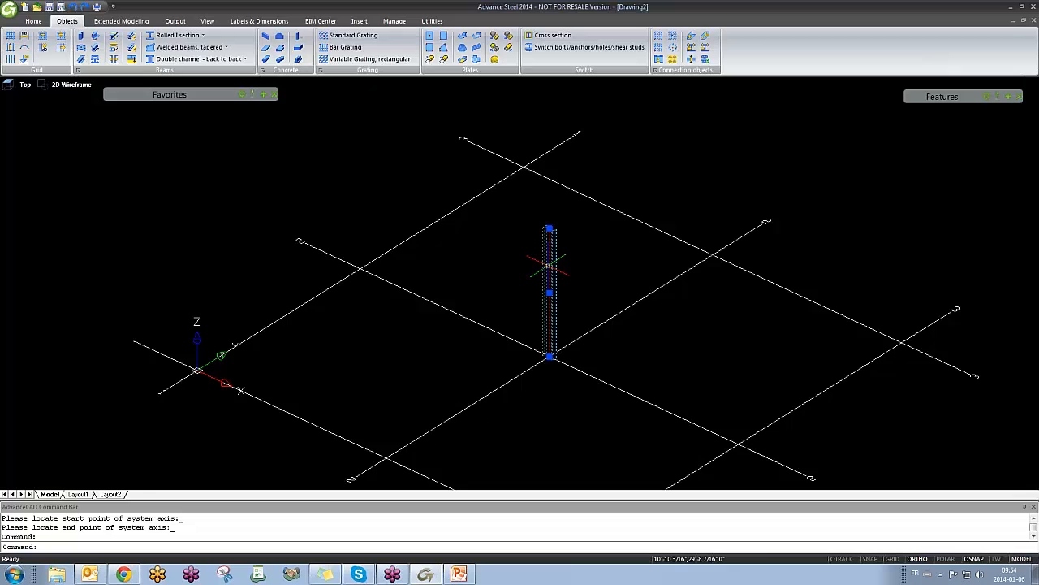
key("Delete")
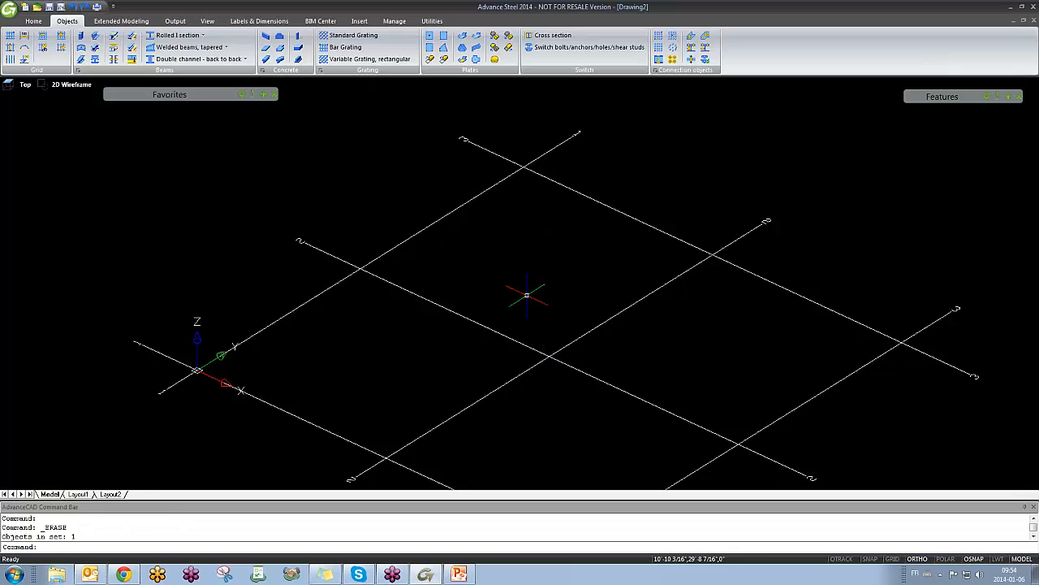
Step: Place a vertical rolled I-section column 15' high at the intersection of the two grid lines labelled 2
left_click(161, 38)
left_click(549, 355)
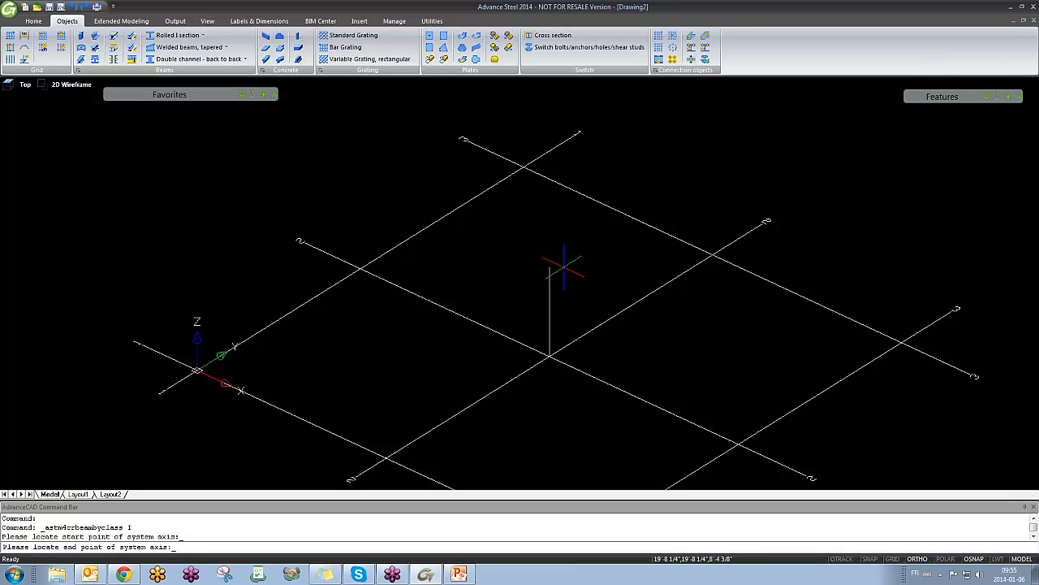
type("15'")
key("Return")
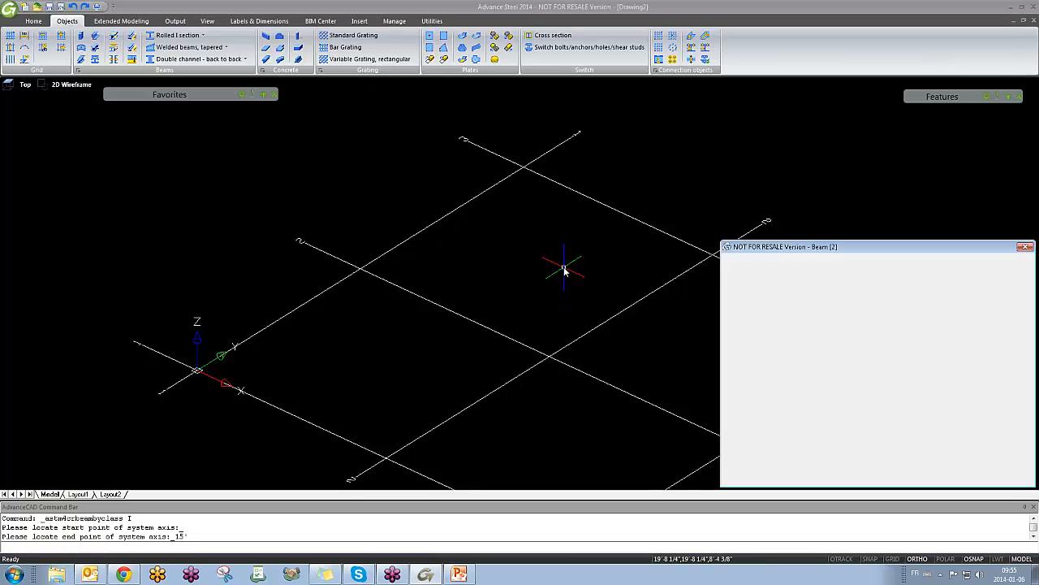
Step: Examine the I-section standards and the section classes available for the new column
middle_click_drag(568, 273, 413, 321, "shift")
scroll(469, 251, "up", 4)
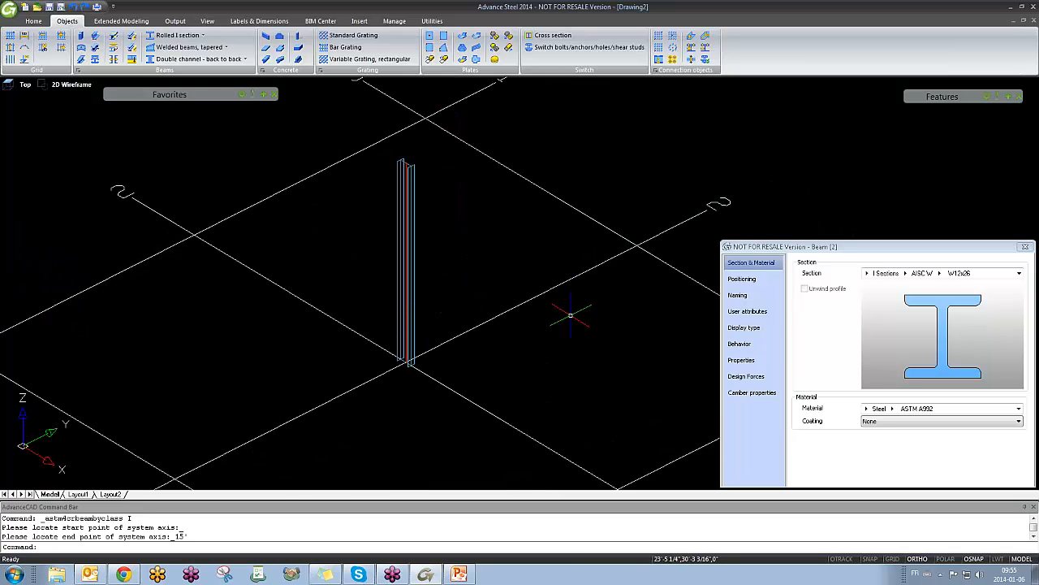
middle_click_drag(564, 308, 626, 287, "shift")
left_click_drag(756, 252, 490, 163)
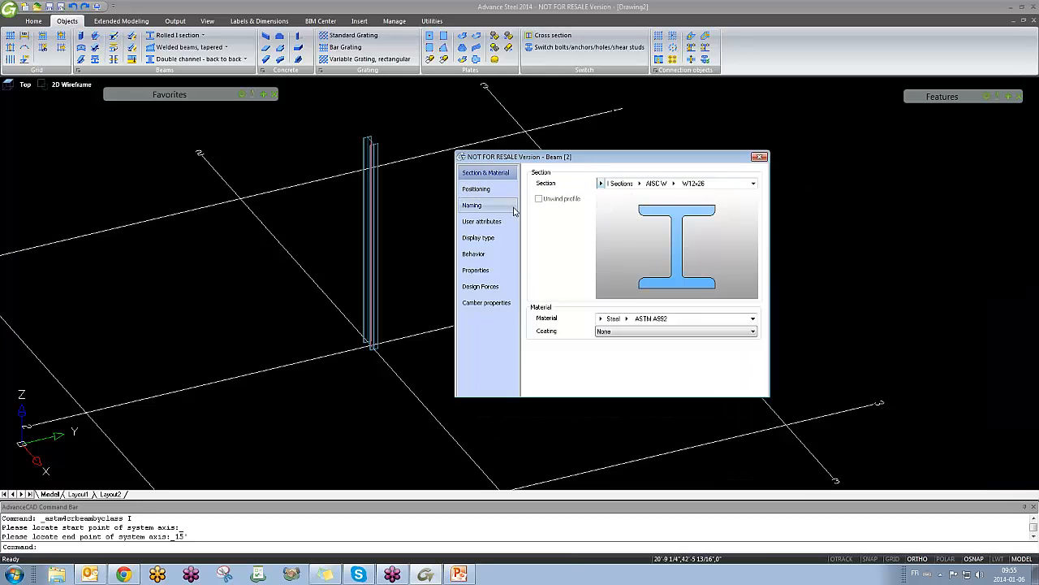
left_click(639, 184)
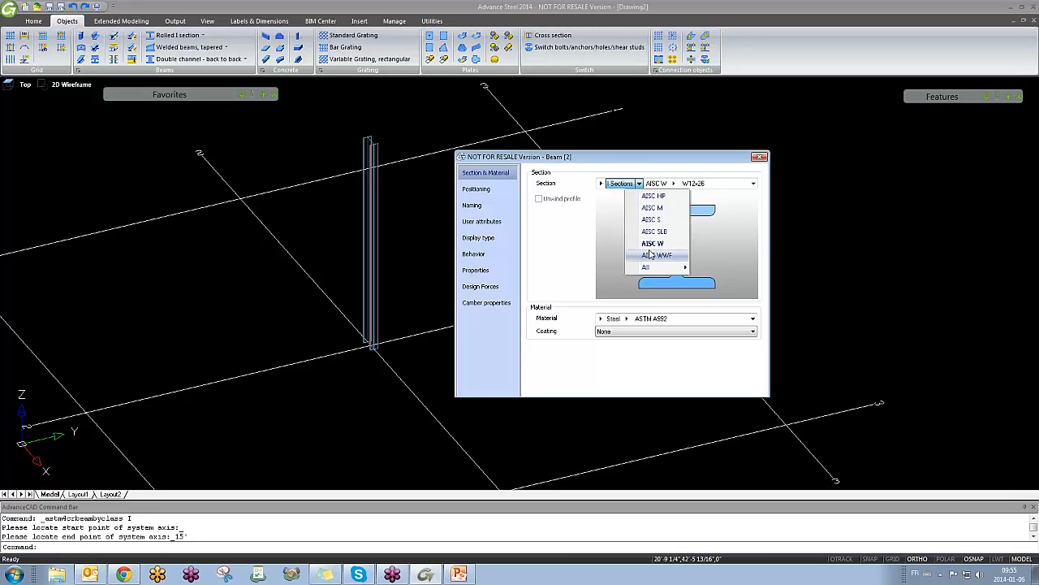
left_click(633, 167)
left_click(602, 185)
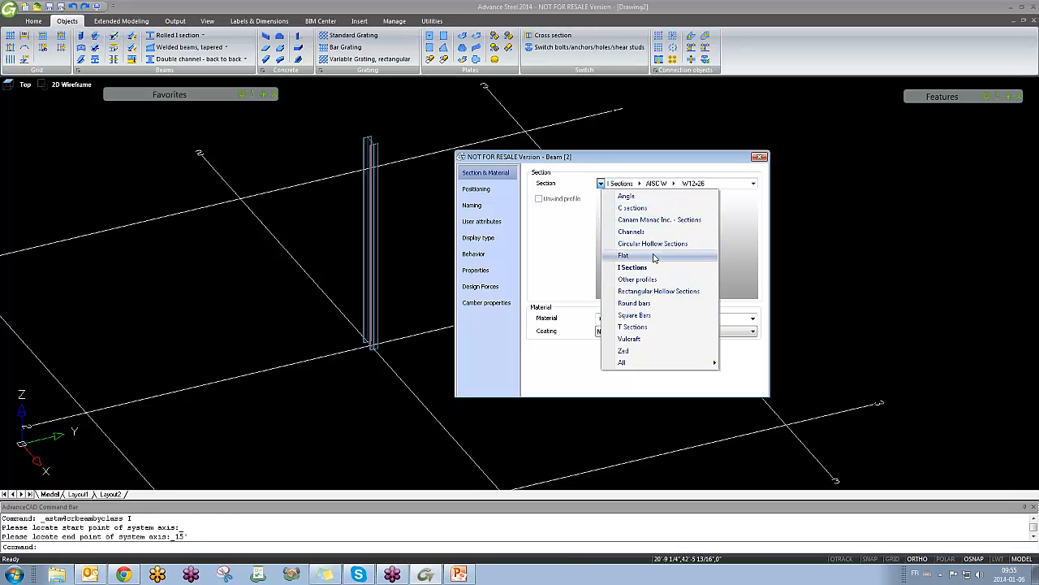
left_click(636, 159)
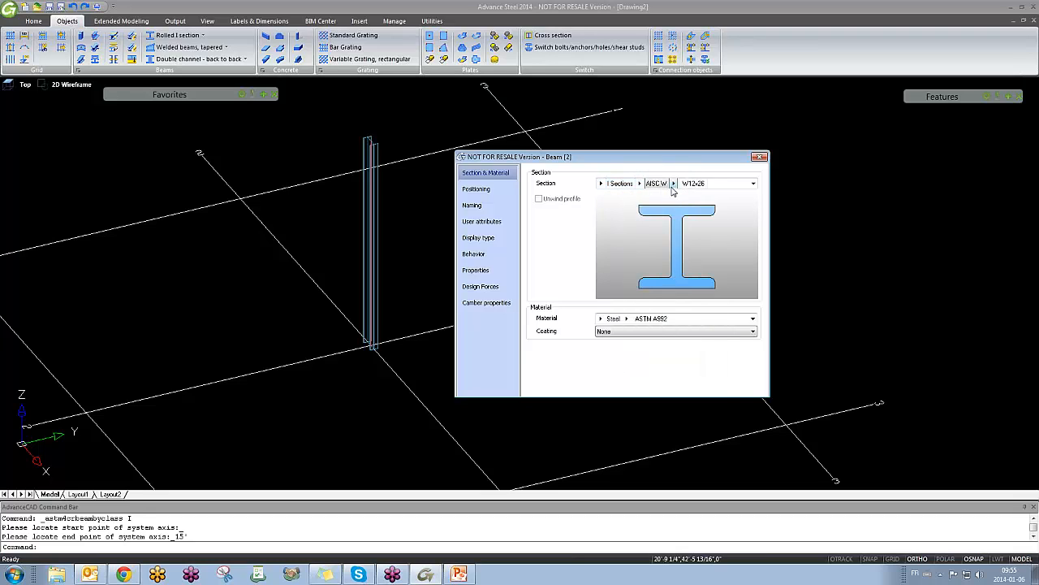
Step: Change the column's AISC W section size to W14x34
left_click(674, 184)
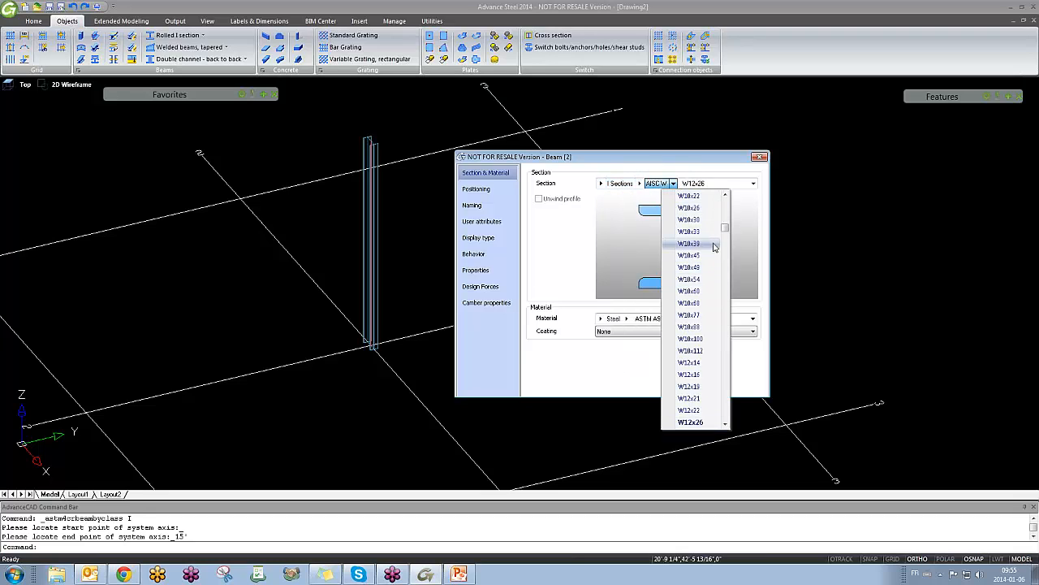
scroll(725, 243, "down", 5)
left_click_drag(725, 245, 724, 273)
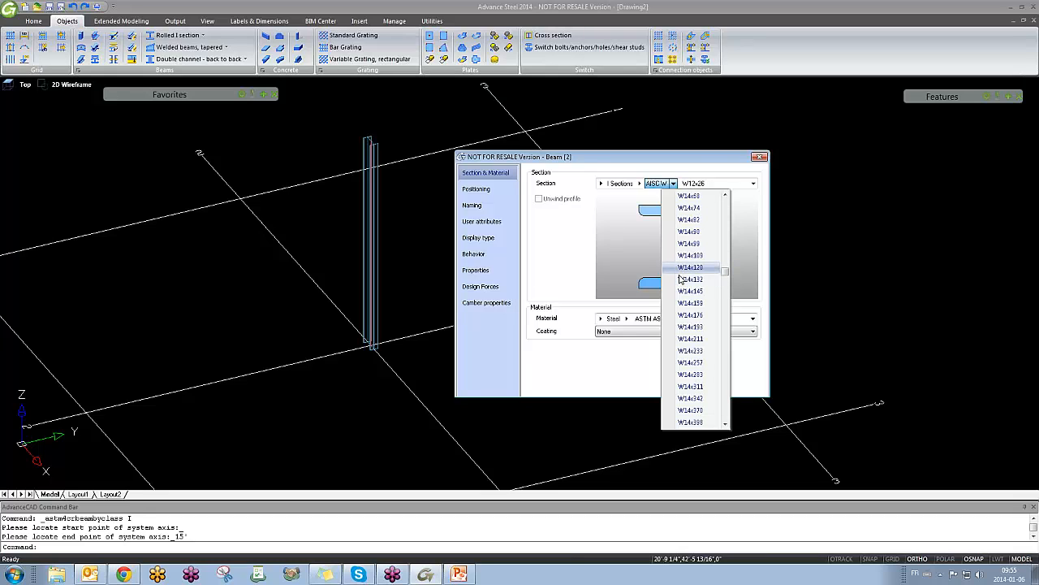
scroll(680, 279, "up", 5)
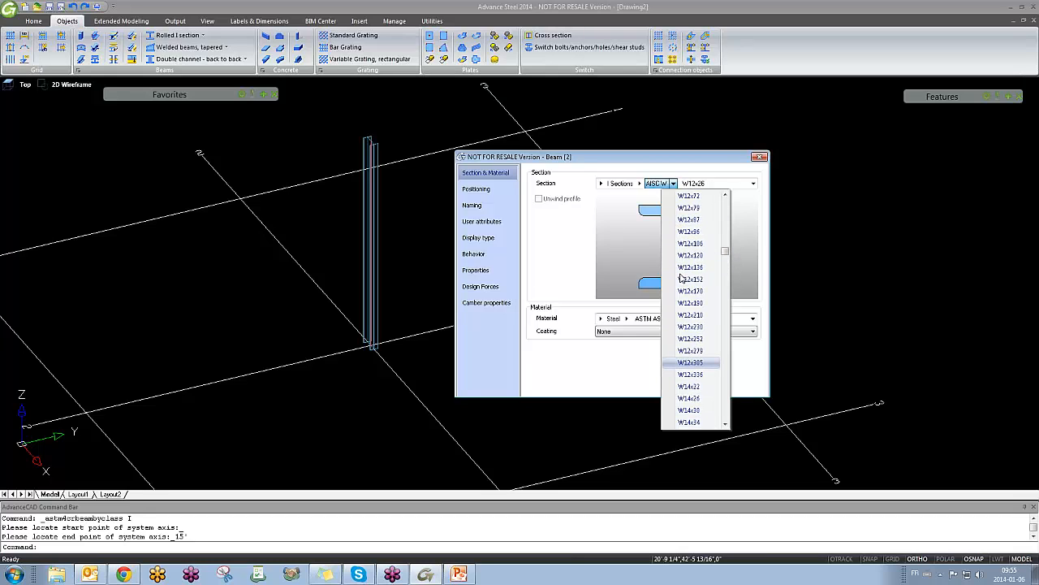
scroll(682, 280, "down", 1)
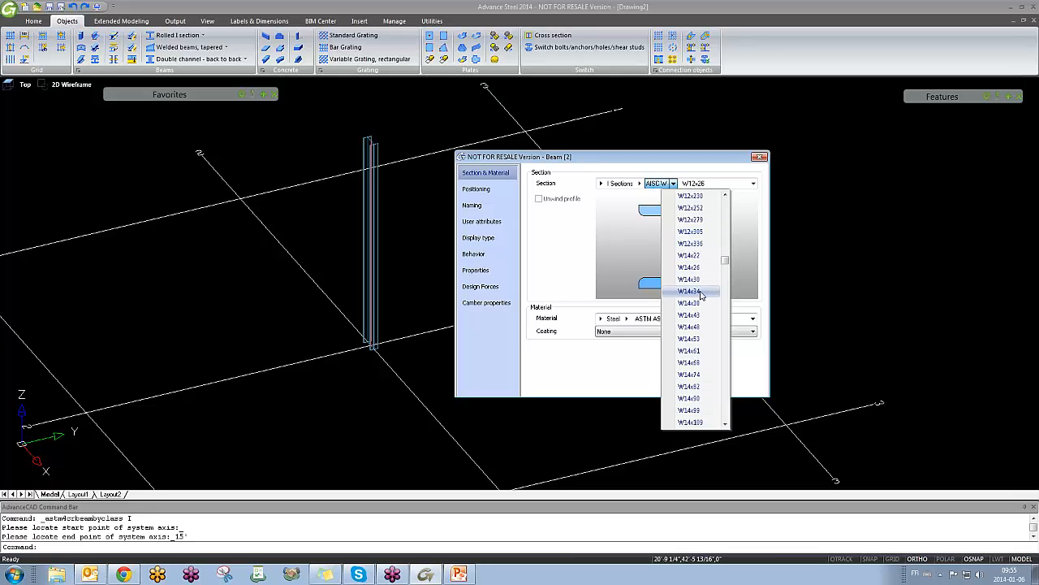
left_click(690, 290)
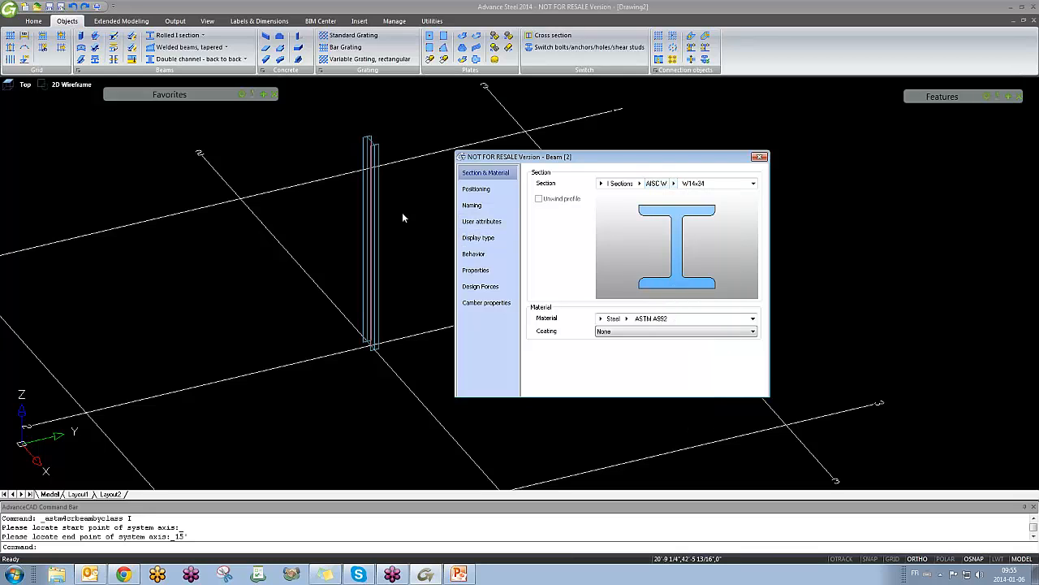
Step: Look closely at the column's upper end and change its section to W12x106
scroll(357, 178, "up", 5)
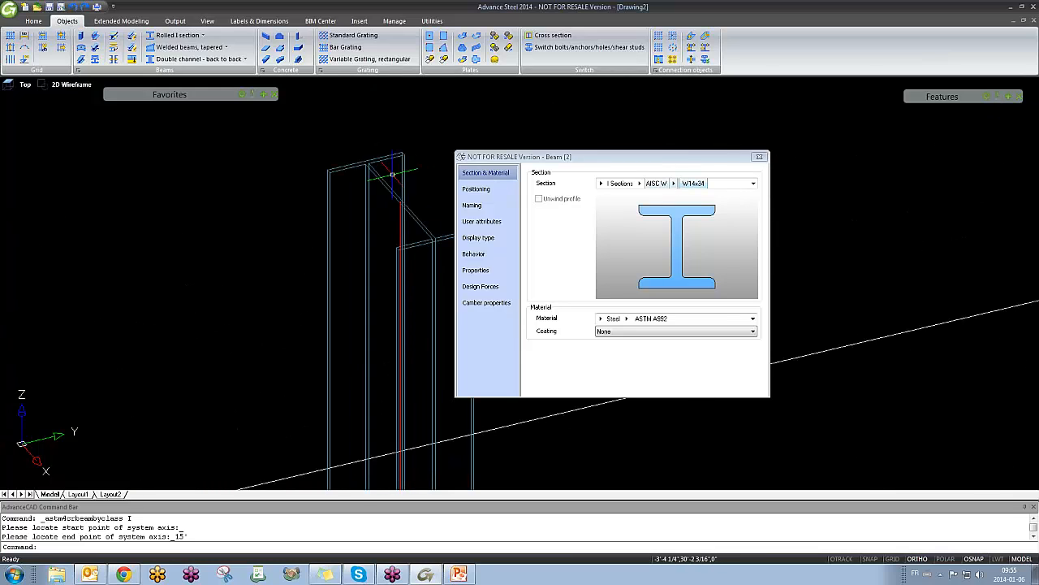
middle_click_drag(397, 174, 295, 214)
scroll(292, 212, "up", 2)
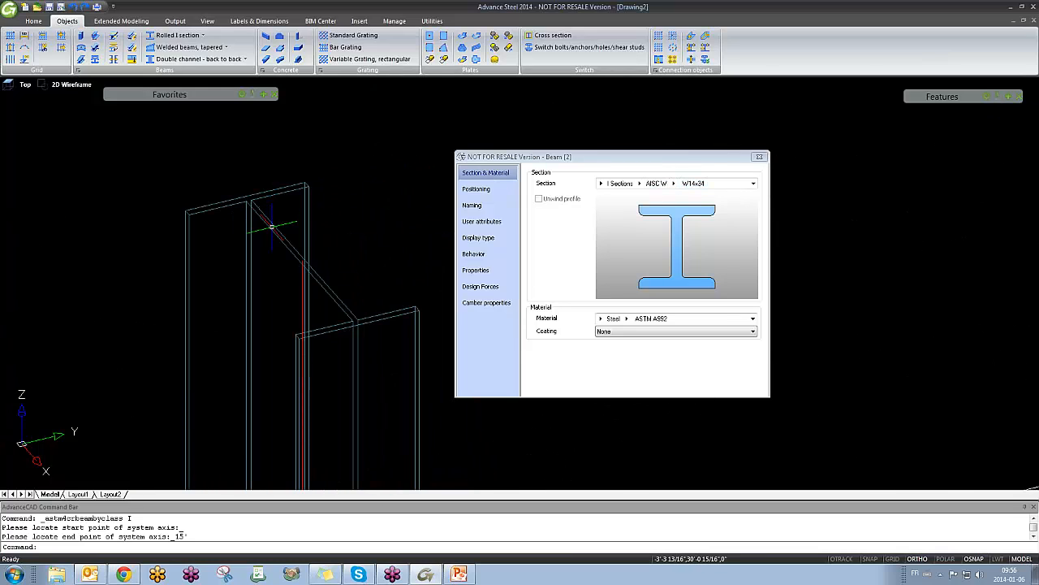
left_click(658, 182)
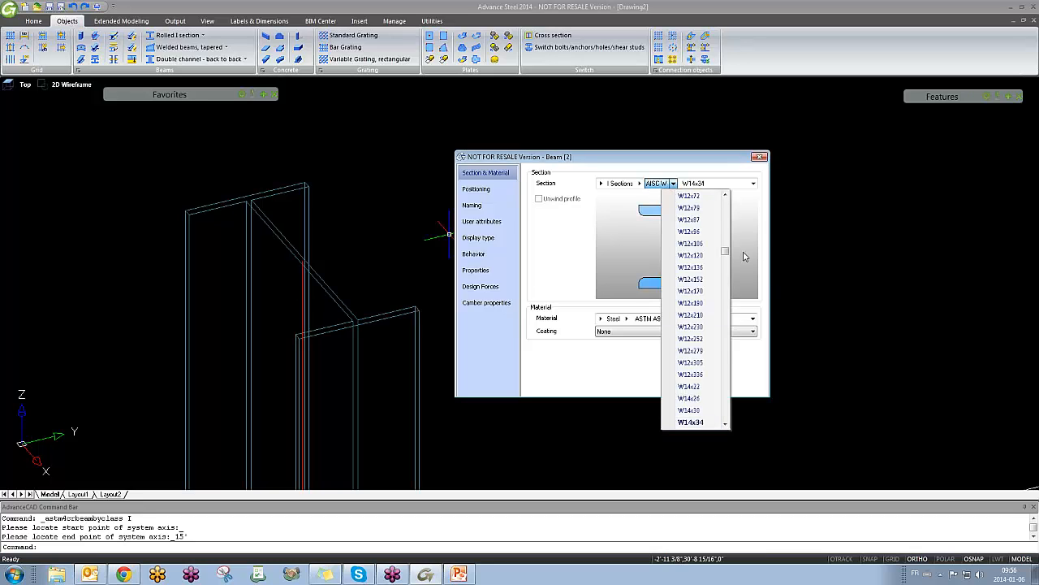
left_click(696, 245)
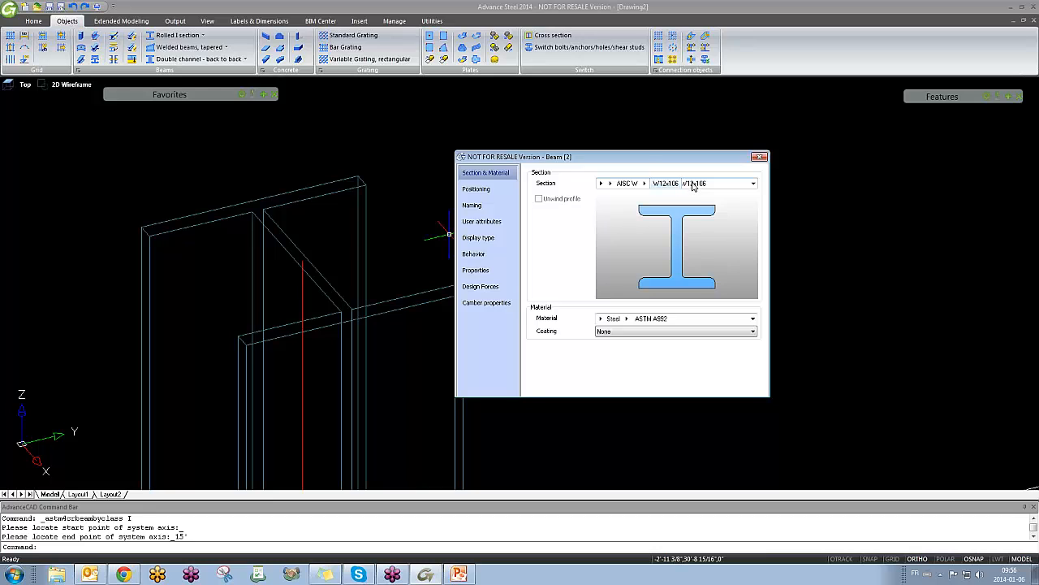
Step: Set the column's AISC W section back to W12x26
left_click(492, 193)
left_click(484, 175)
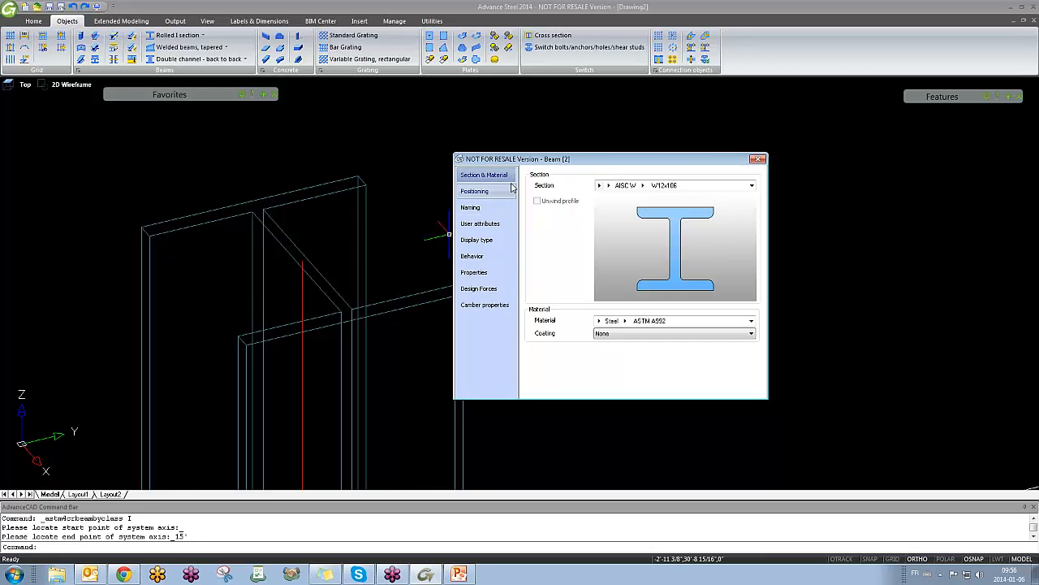
left_click(649, 185)
left_click(681, 298)
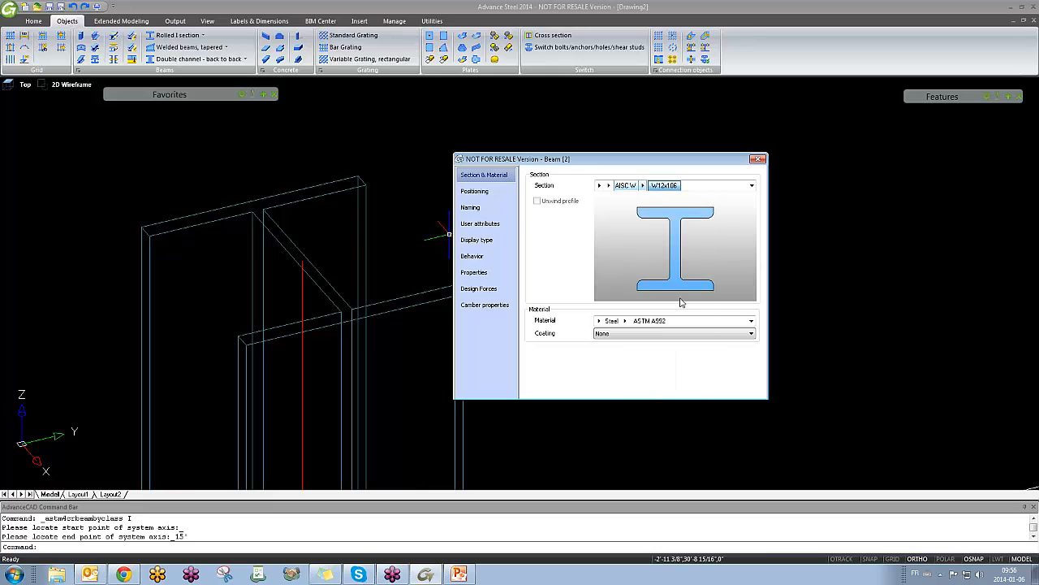
left_click(642, 186)
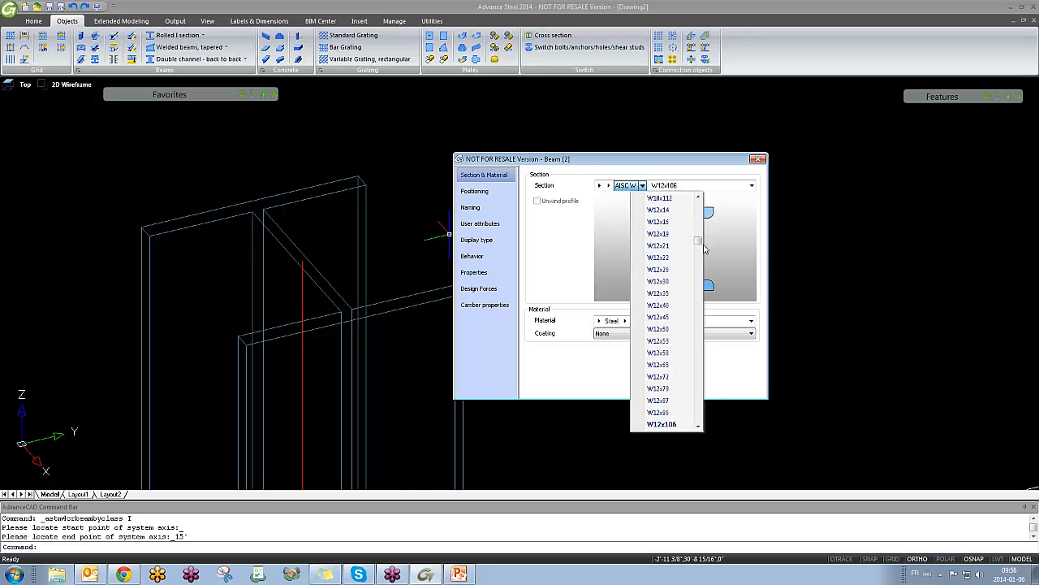
mouse_move(698, 241)
left_mouse_down()
mouse_move(698, 212)
mouse_move(698, 257)
mouse_move(698, 242)
left_mouse_up()
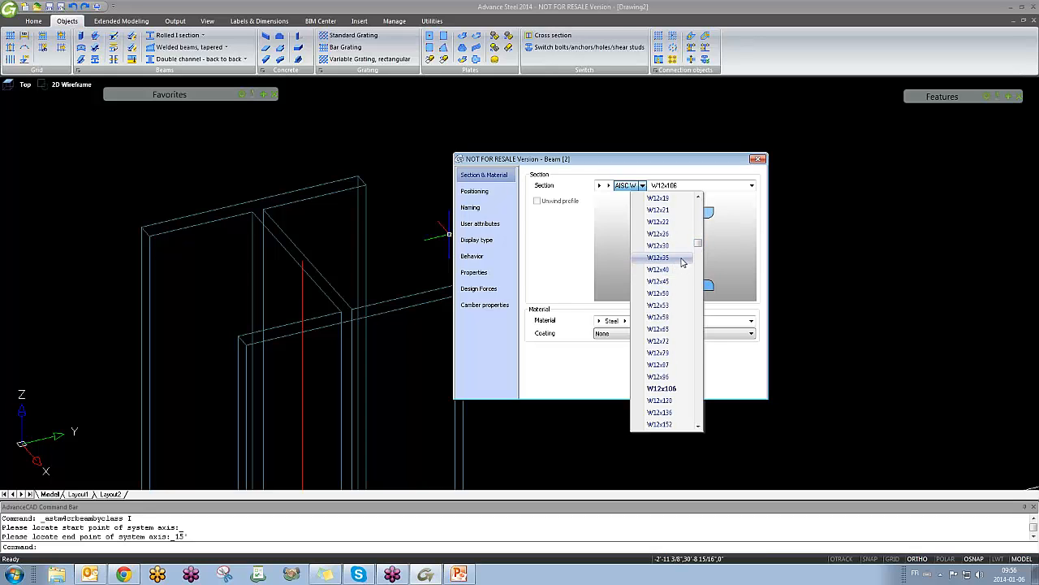
left_click(677, 235)
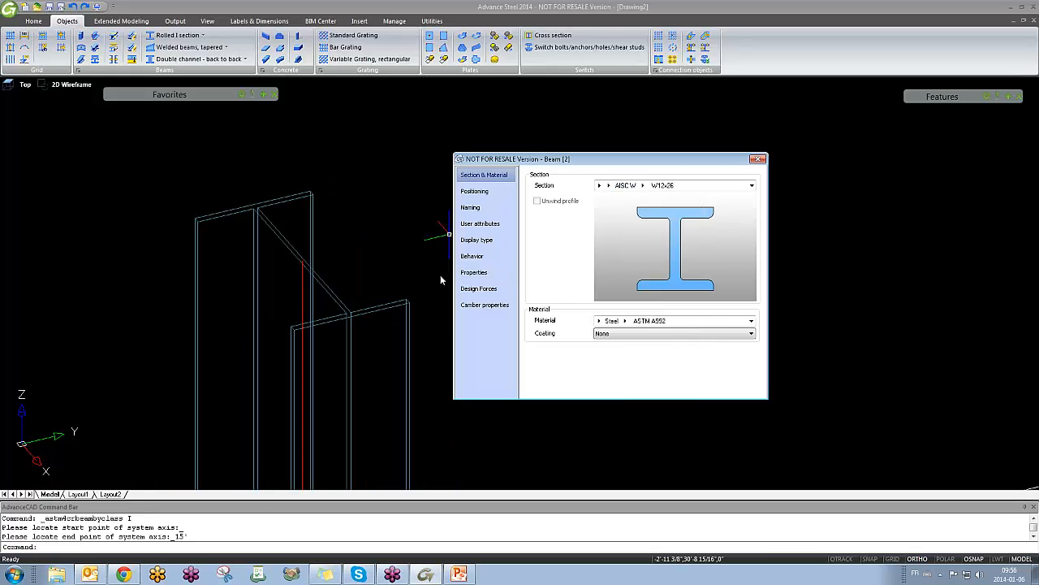
Step: Set the column's steel material to grade 300W from the full list of steel grades
middle_click_drag(336, 277, 333, 242)
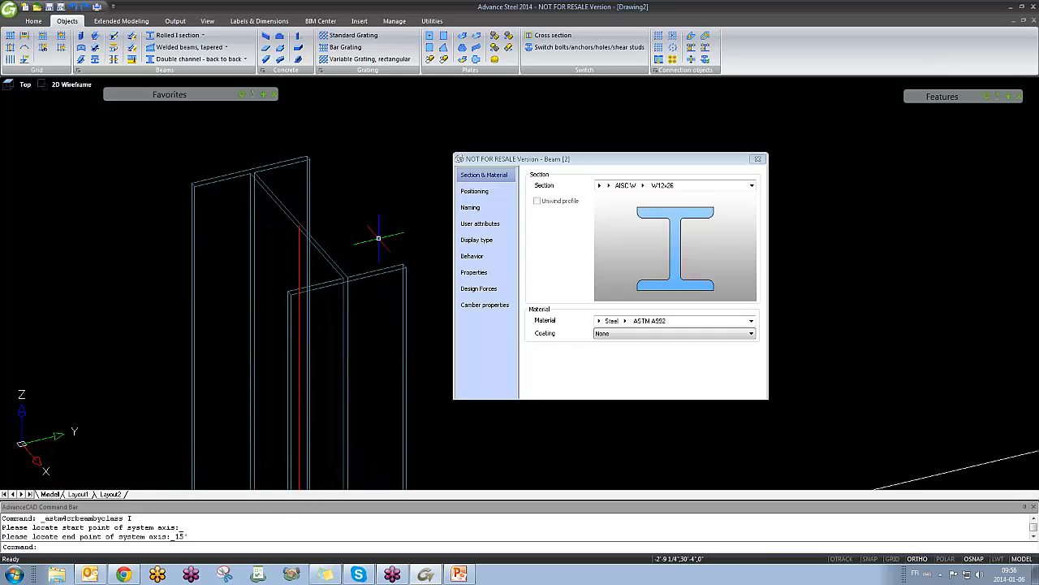
left_click(598, 321)
left_click(598, 322)
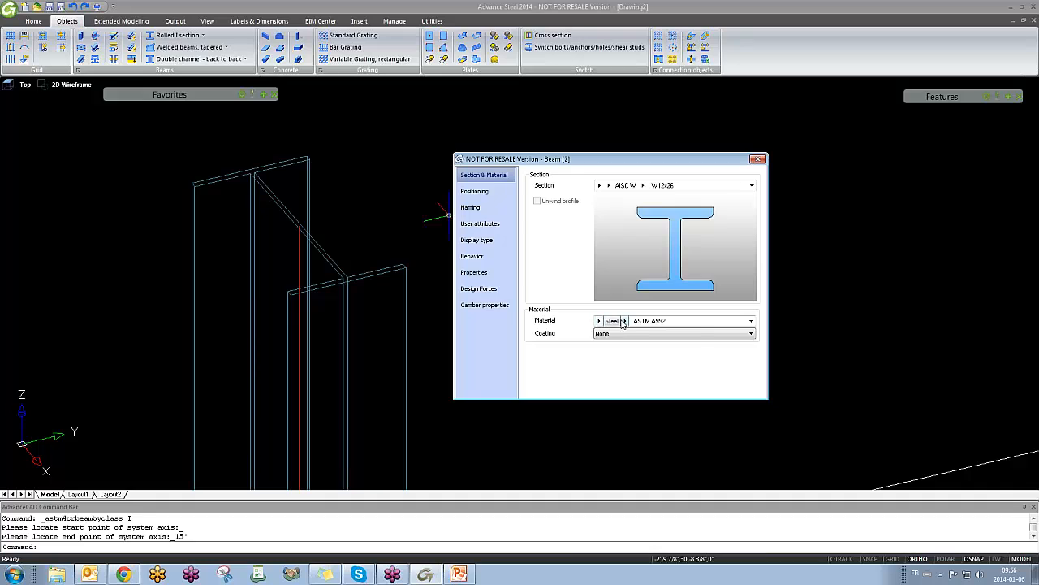
left_click(623, 322)
mouse_move(645, 370)
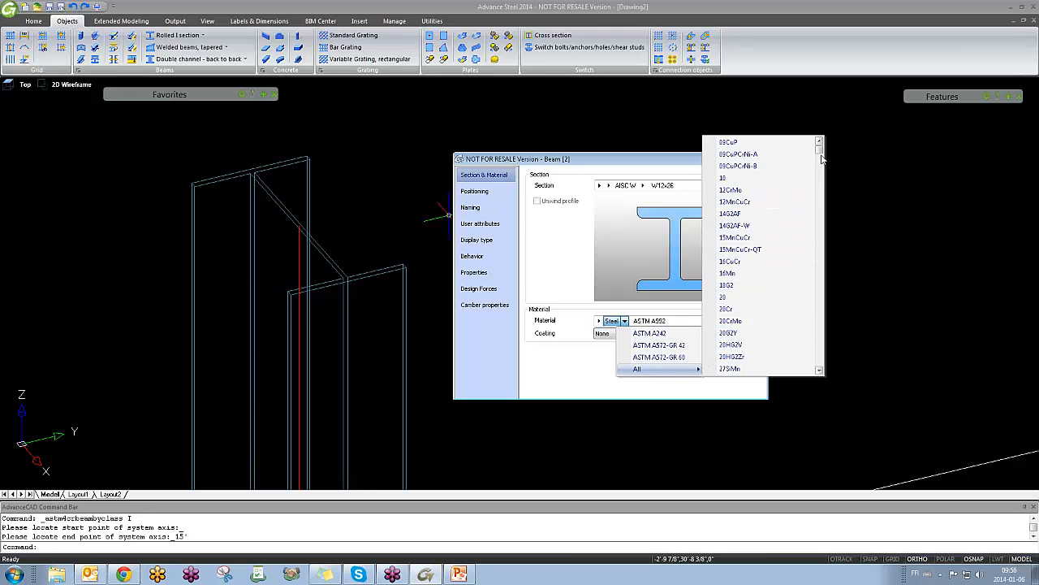
left_click_drag(819, 149, 823, 329)
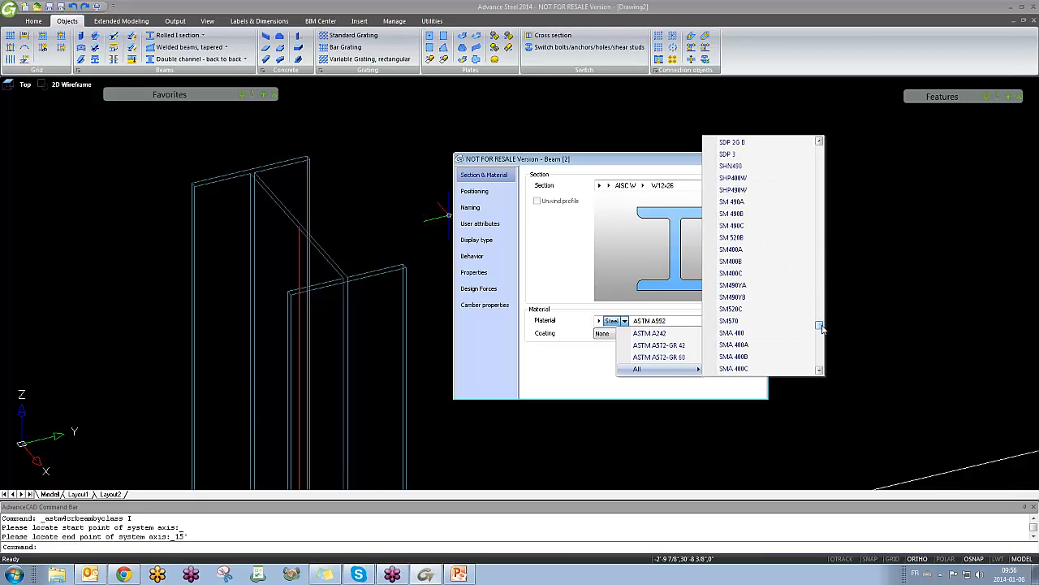
key("3")
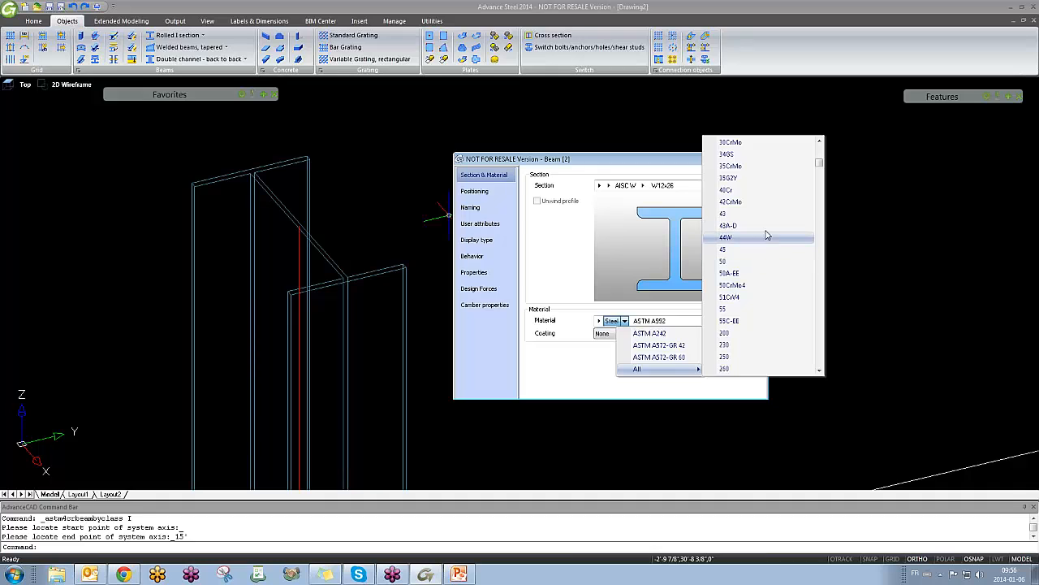
scroll(767, 234, "down", 2)
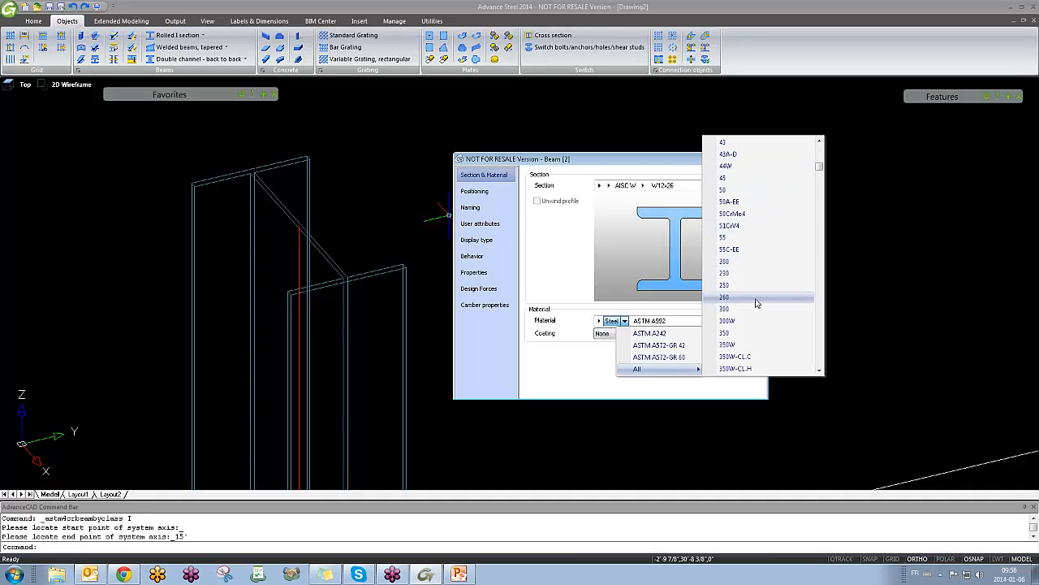
left_click(753, 321)
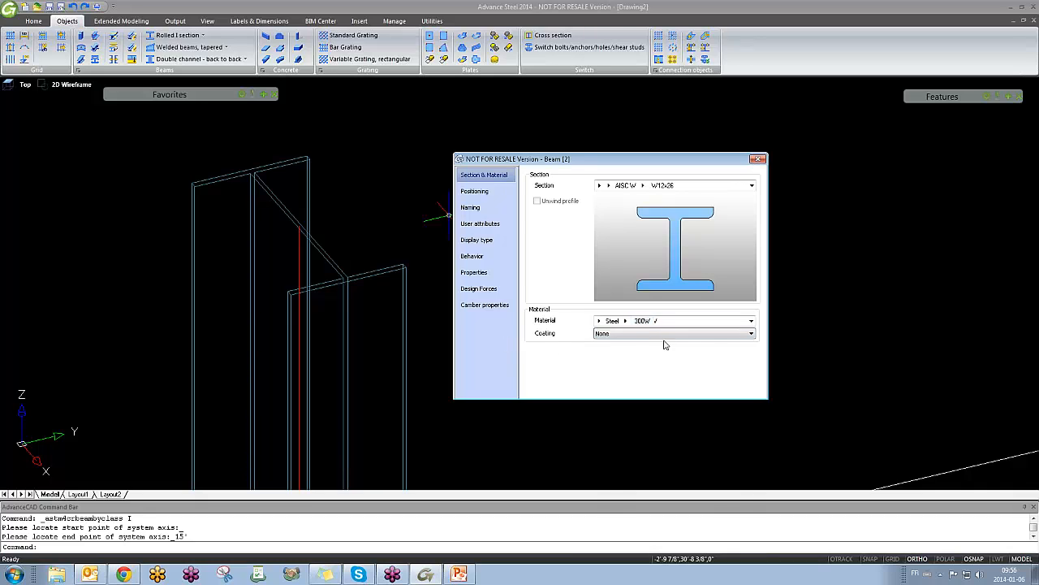
Step: Look through the list of coatings and set the column's coating to Painted
left_click(643, 335)
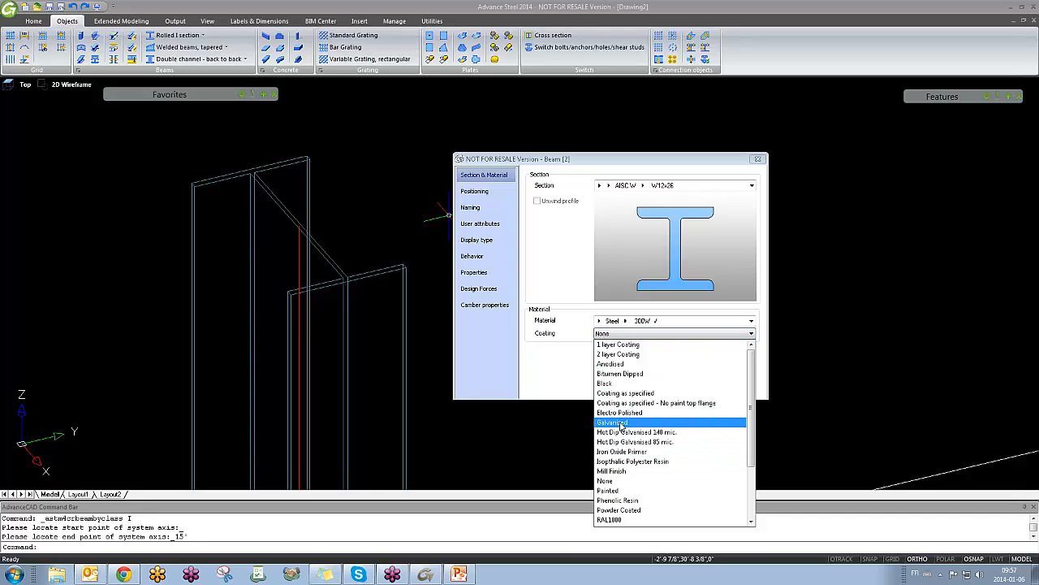
scroll(649, 412, "down", 3)
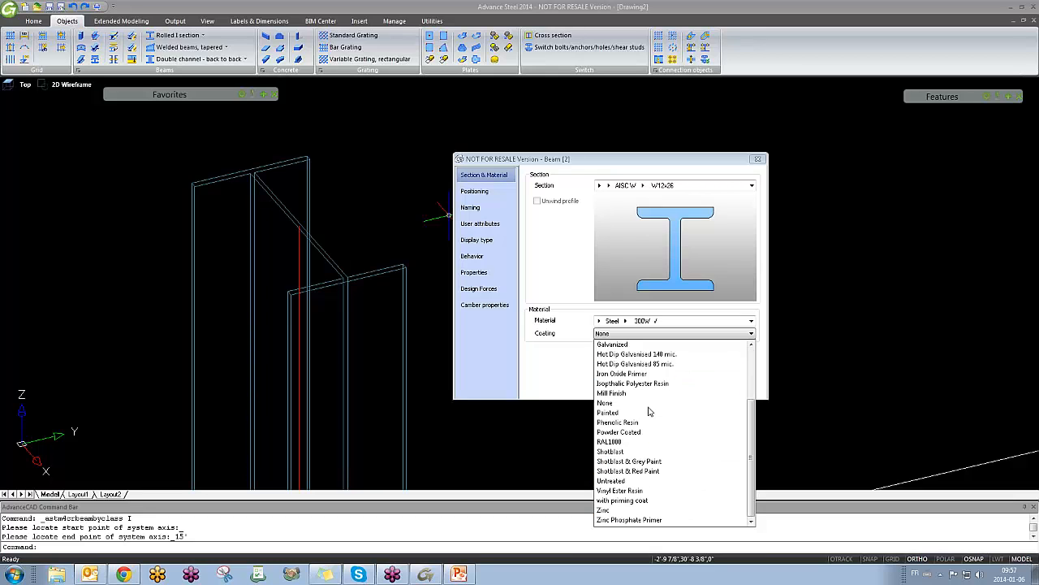
scroll(648, 406, "up", 3)
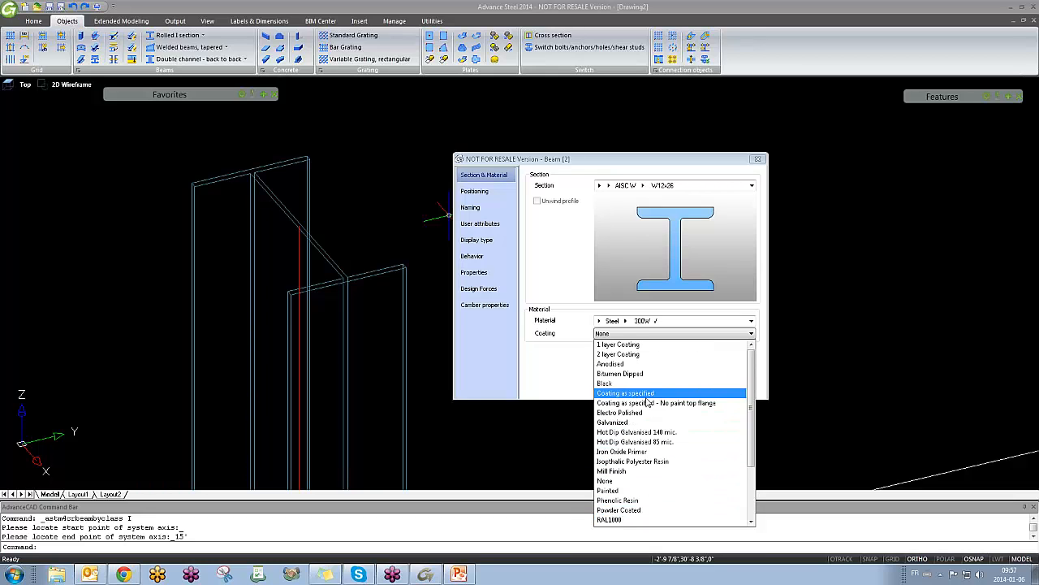
left_click(627, 490)
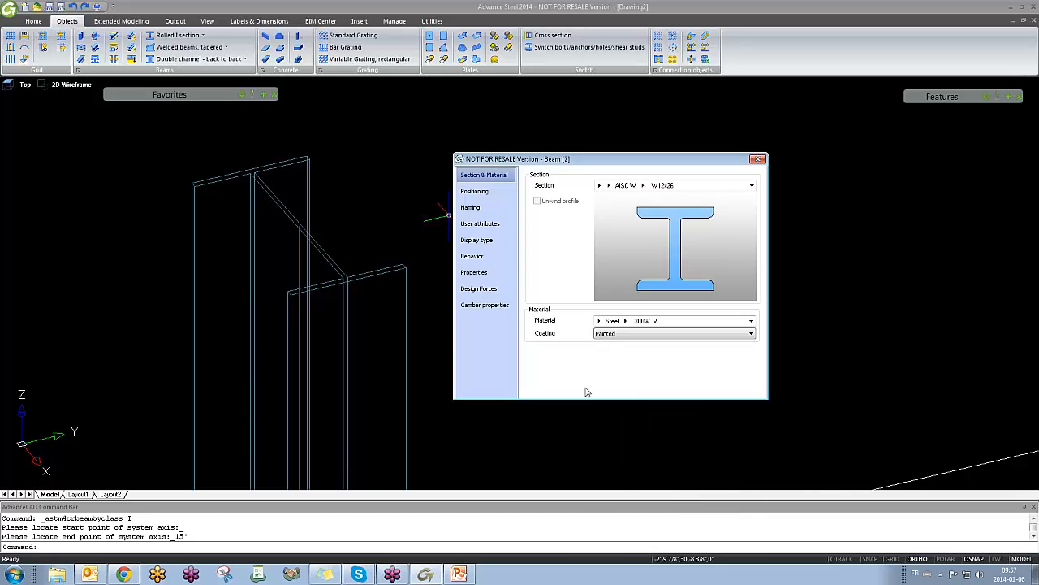
Step: Open the column's positioning properties and examine where its system line meets the grid intersection at the base
left_click(481, 200)
left_click(484, 178)
left_click(479, 192)
left_click(369, 294)
scroll(327, 185, "down", 5)
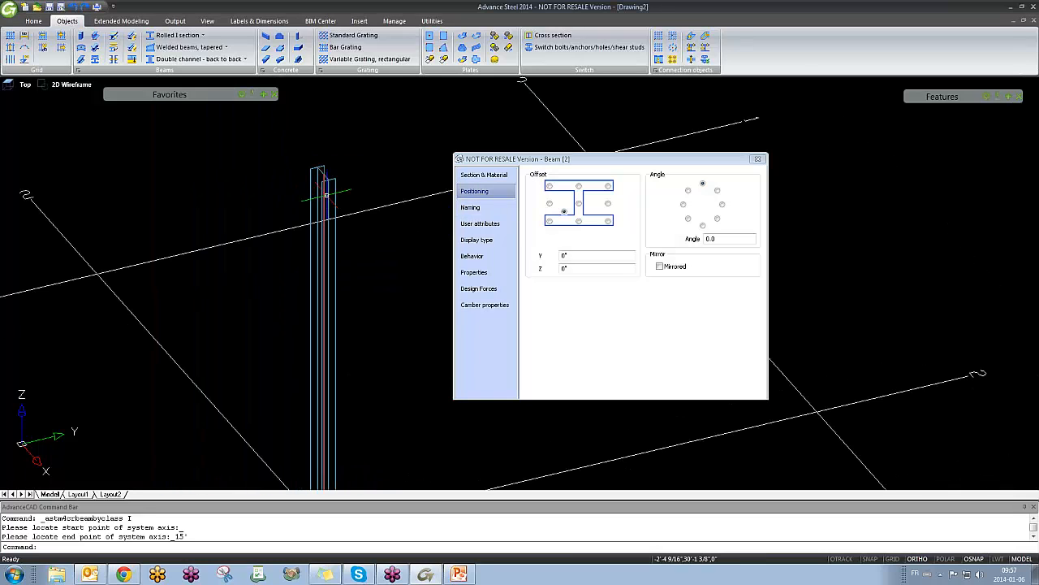
middle_click_drag(305, 464, 327, 350)
scroll(326, 349, "up", 6)
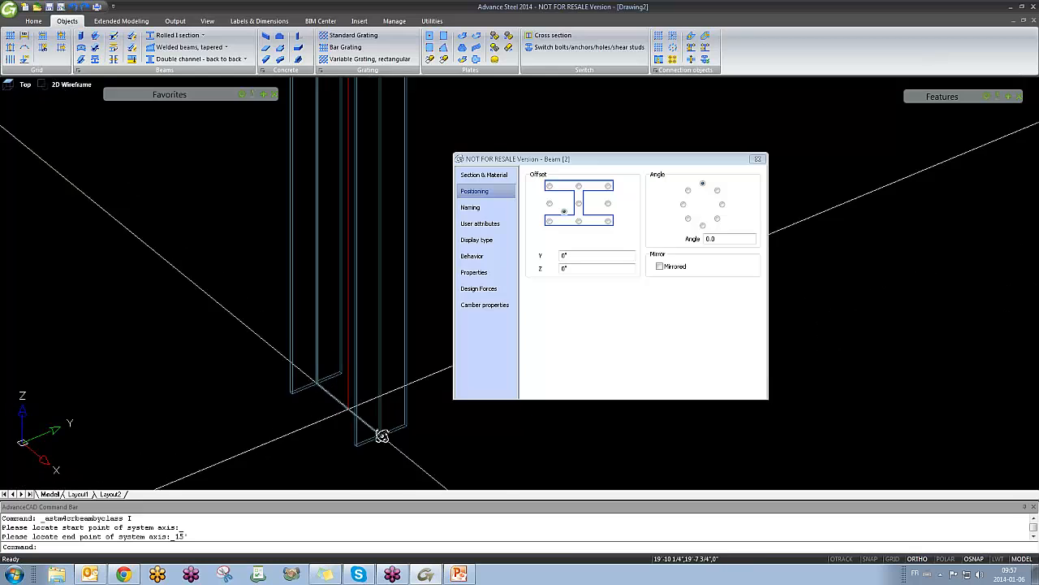
scroll(310, 396, "up", 2)
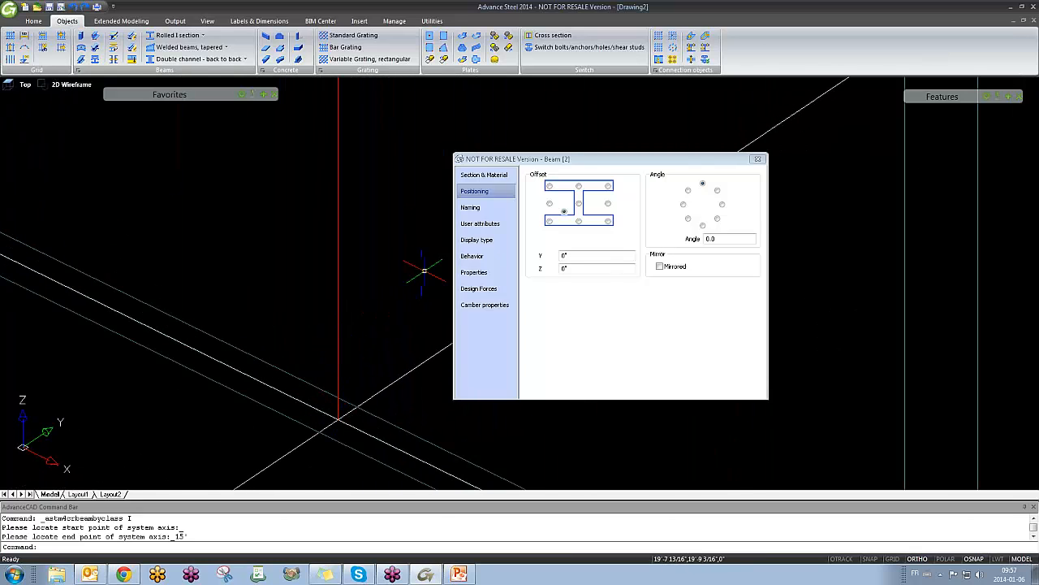
scroll(288, 388, "down", 5)
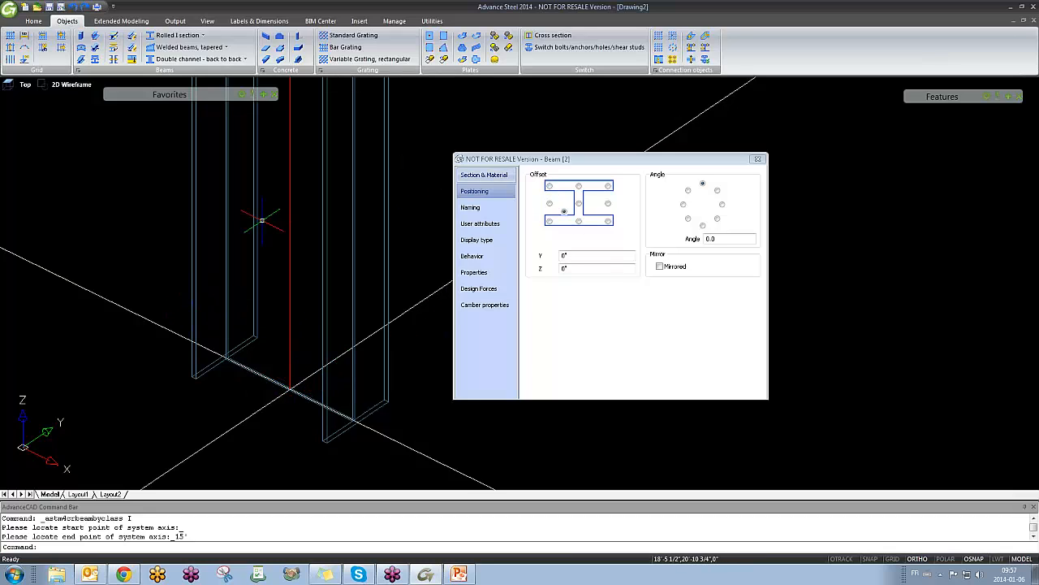
Step: Try the corner, edge and middle offset points of the column's section, finishing with the offset at the section's center
left_click(549, 187)
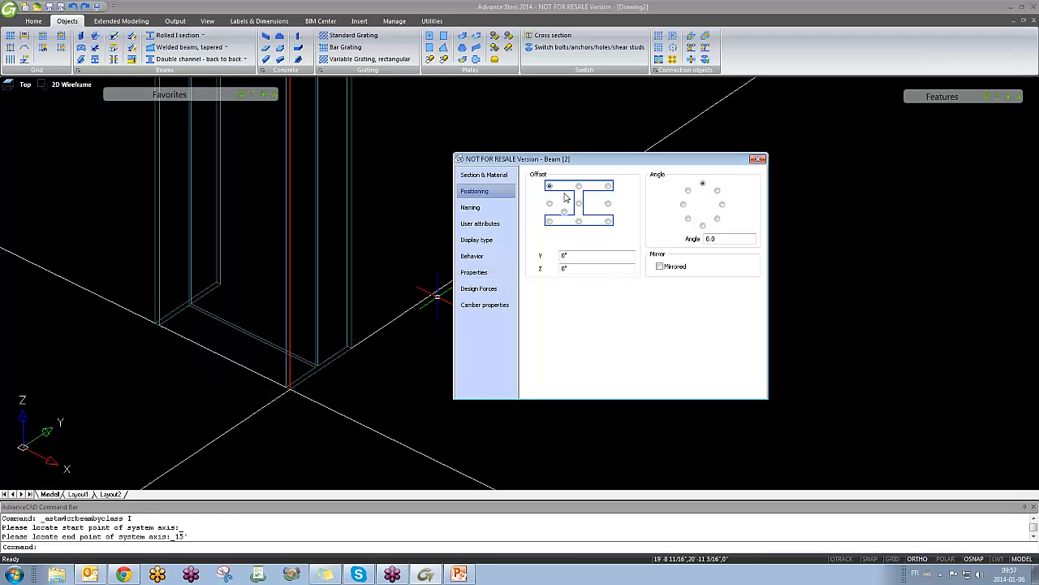
left_click(579, 187)
left_click(609, 187)
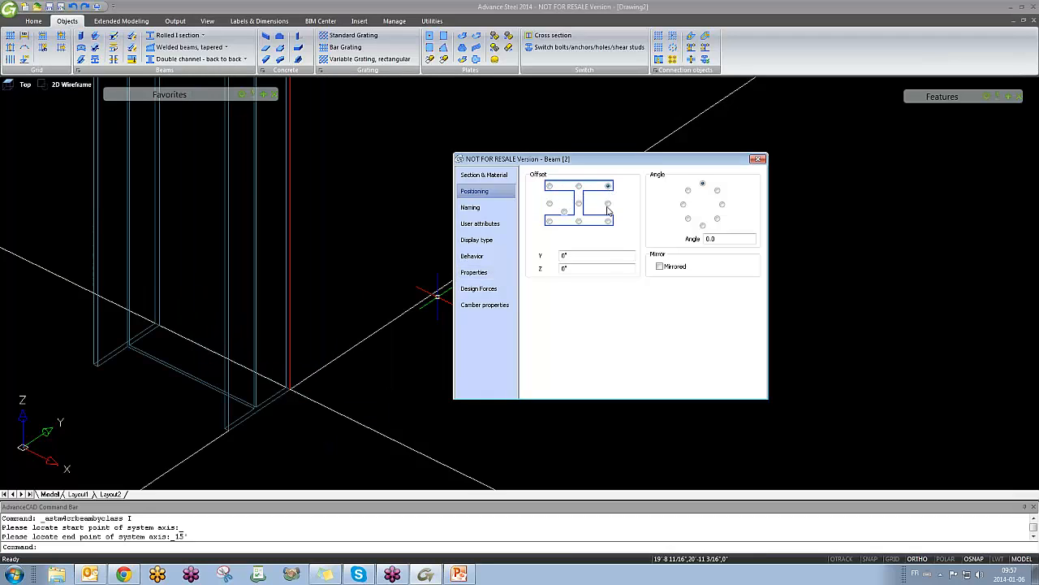
left_click(608, 204)
left_click(608, 221)
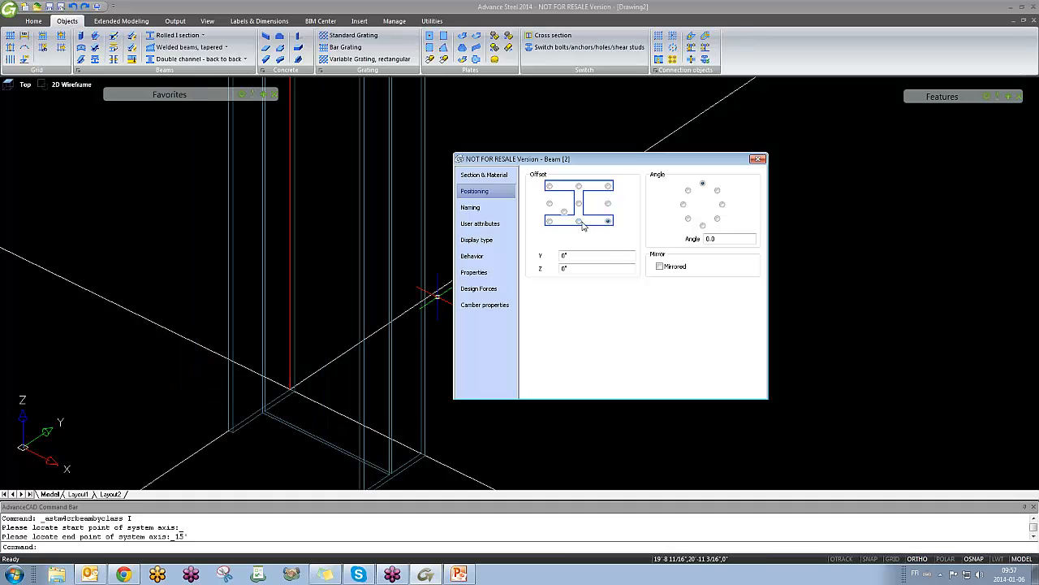
left_click(579, 222)
left_click(579, 204)
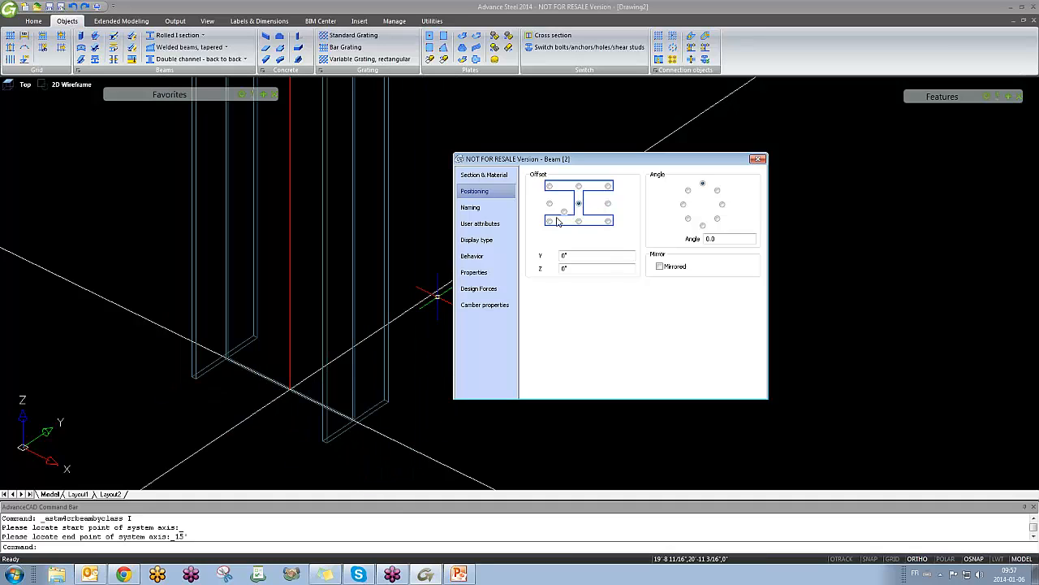
left_click(549, 222)
left_click(549, 204)
left_click(550, 187)
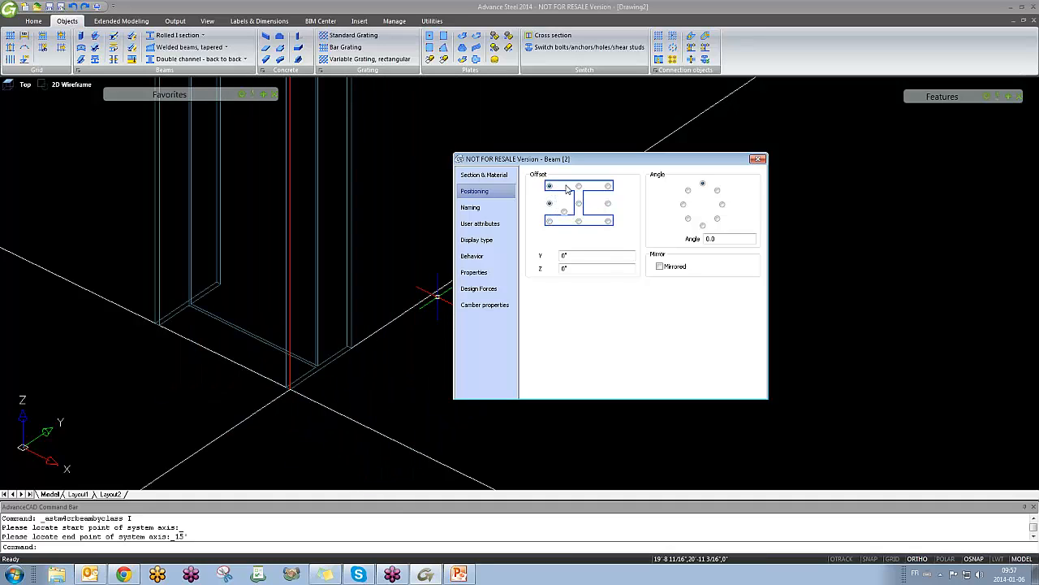
left_click(580, 188)
left_click(579, 204)
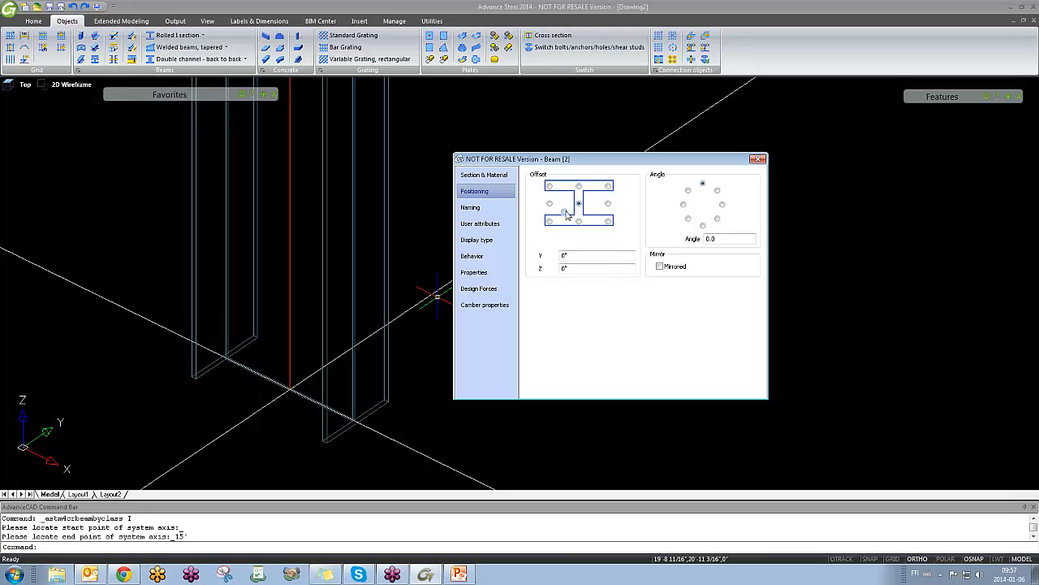
Step: Set the column's Y offset to 5" and inspect its base from another angle
middle_click_drag(288, 256, 294, 281)
scroll(311, 281, "down", 3)
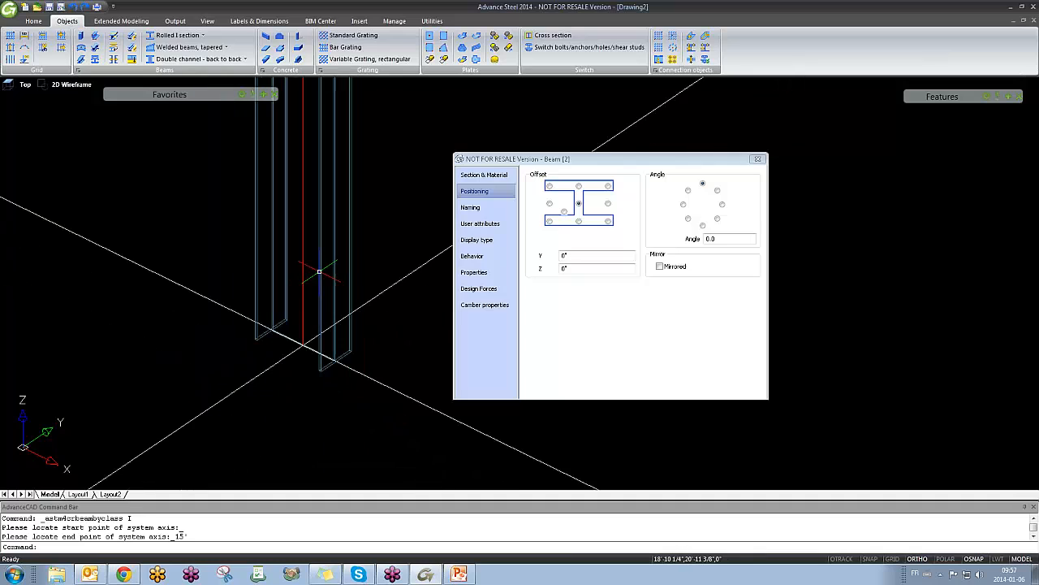
middle_click_drag(389, 281, 397, 324)
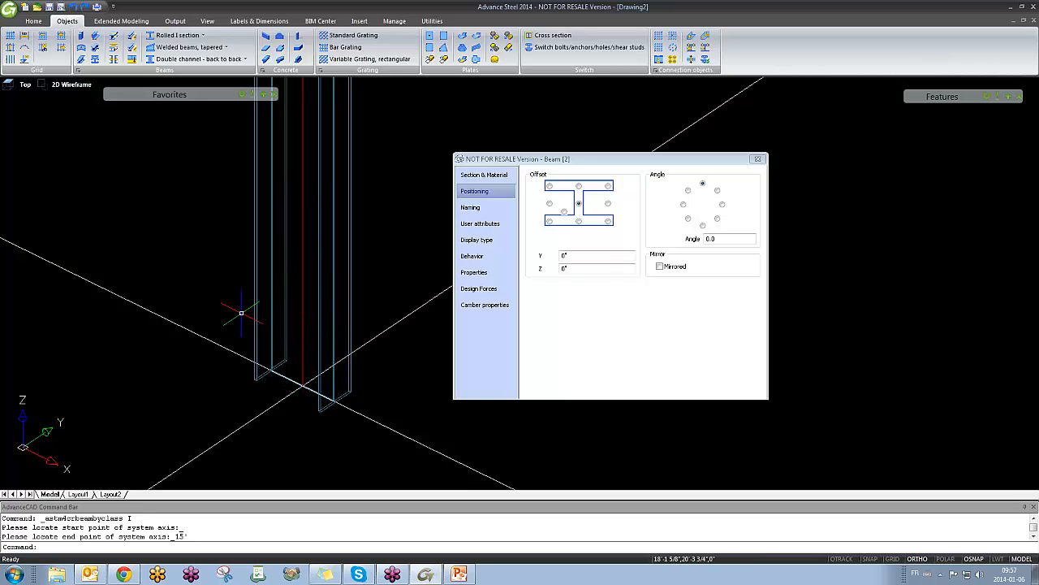
left_click(584, 254)
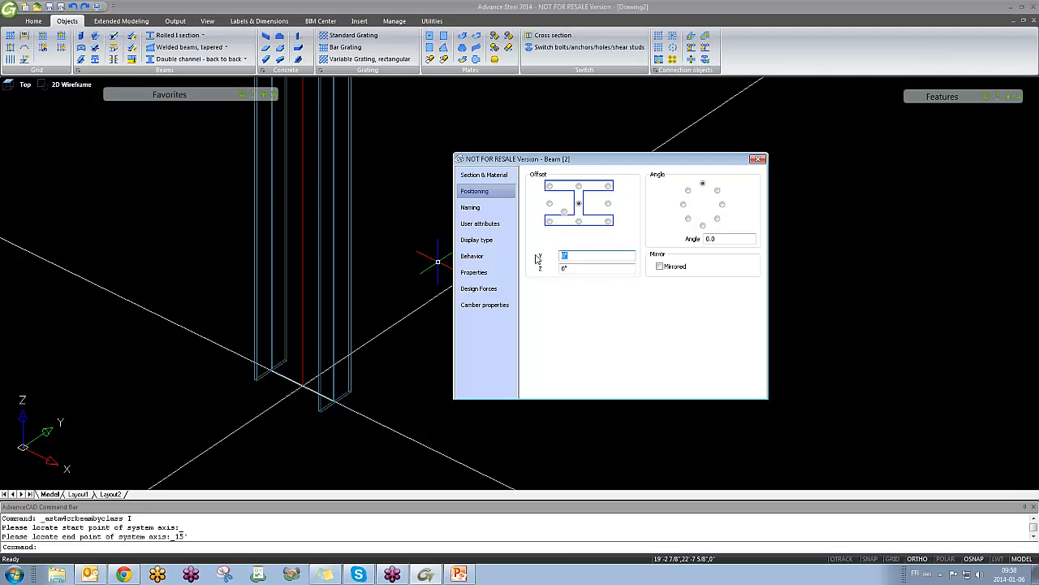
type("5")
key("Return")
middle_click_drag(386, 364, 338, 389, "shift")
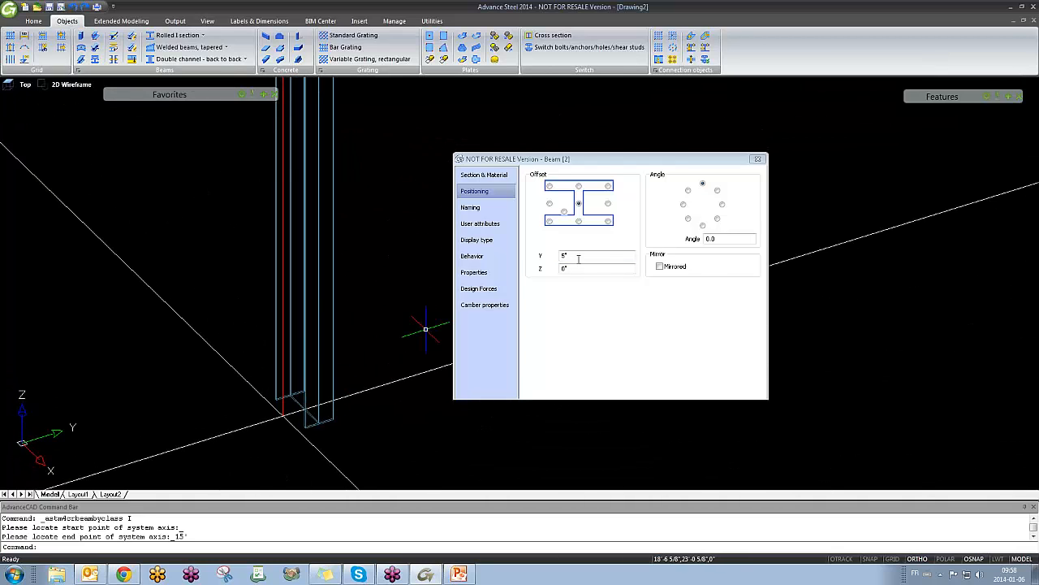
Step: Set the column's Y offset back to 0 and inspect its base on the grid intersection
left_click_drag(577, 256, 520, 258)
type("0")
key("Return")
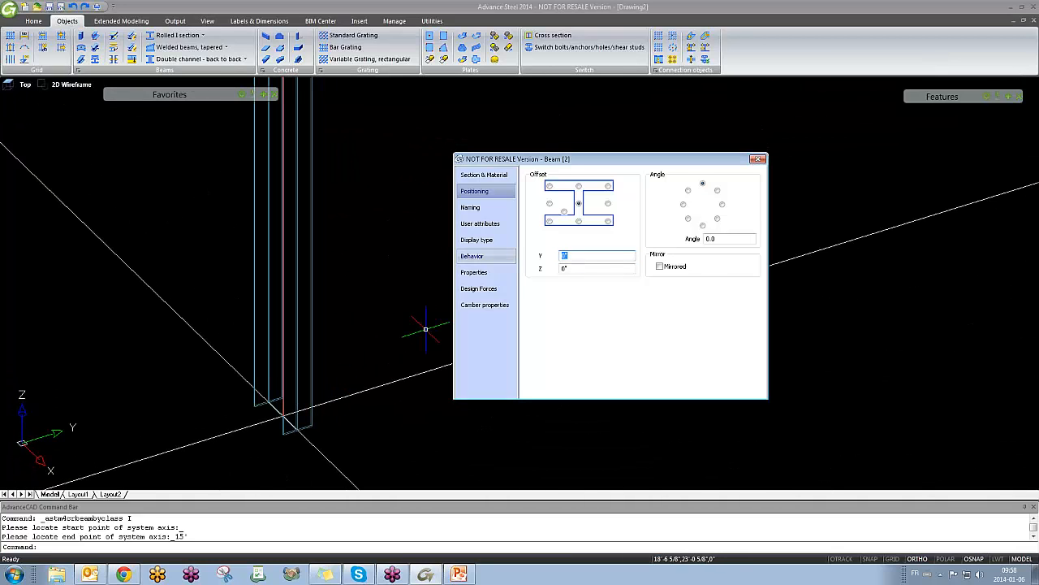
middle_click_drag(448, 306, 404, 383, "shift")
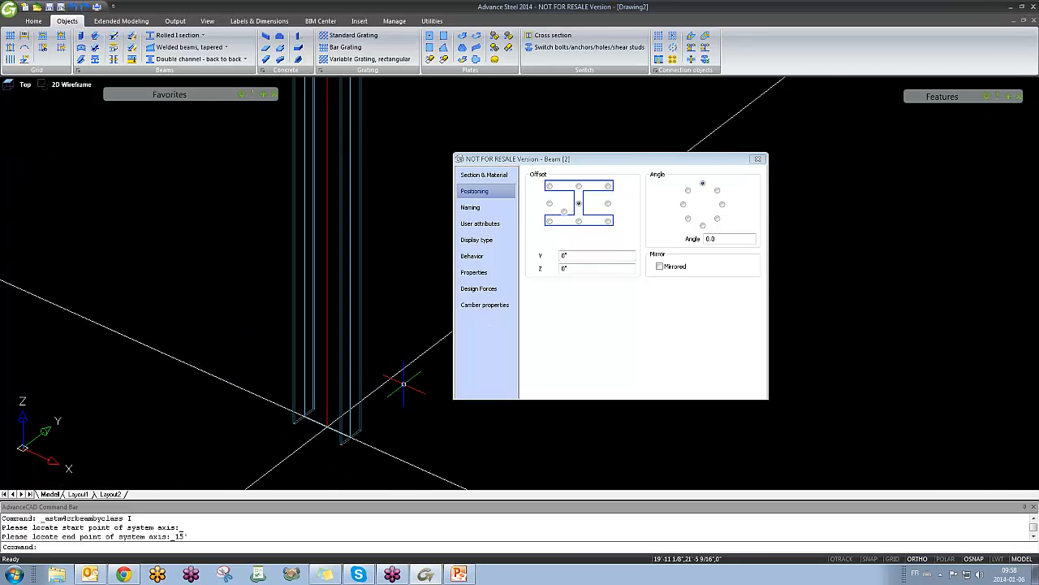
Step: Try the preset rotation angles around the full circle on the column and return it to 0 degrees
left_click(688, 190)
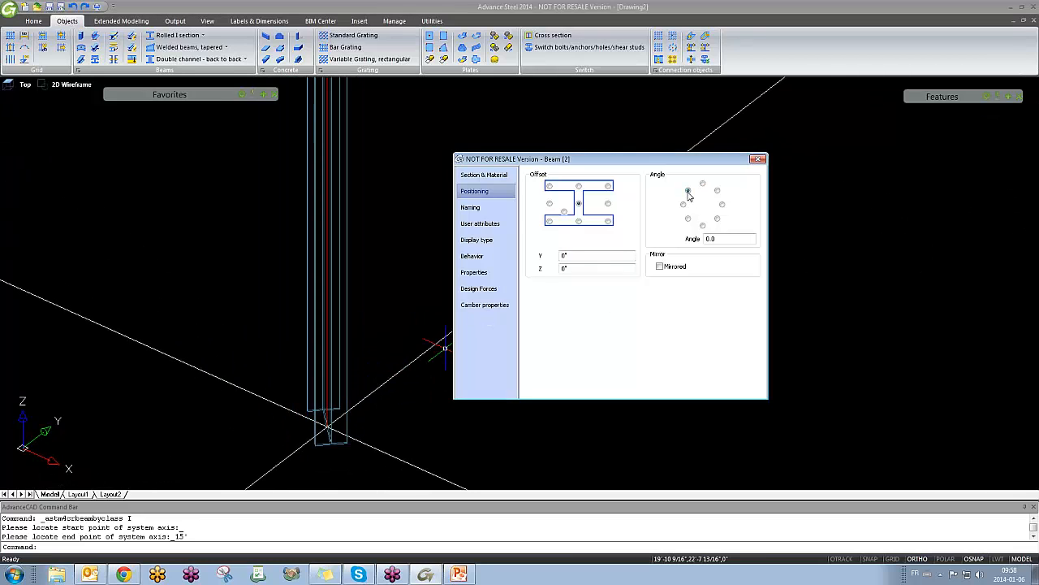
middle_click_drag(246, 403, 220, 354)
scroll(242, 387, "down", 2)
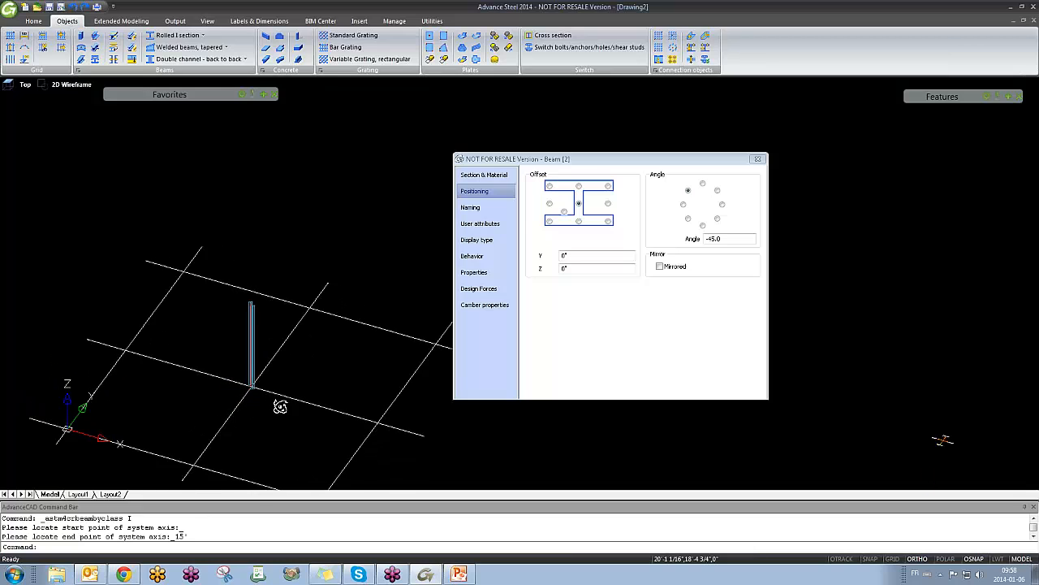
left_click(683, 204)
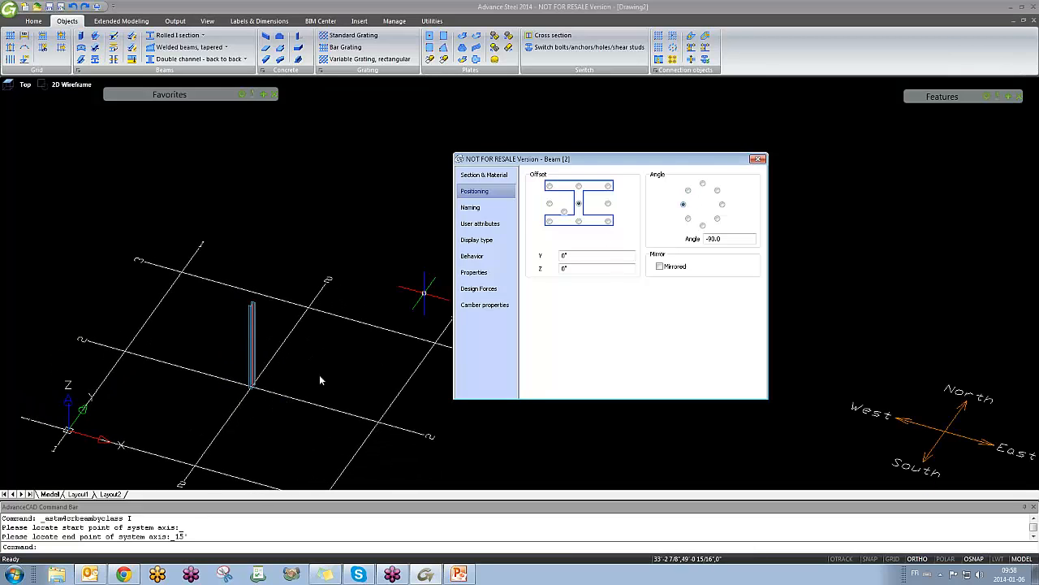
left_click(702, 225)
left_click(718, 219)
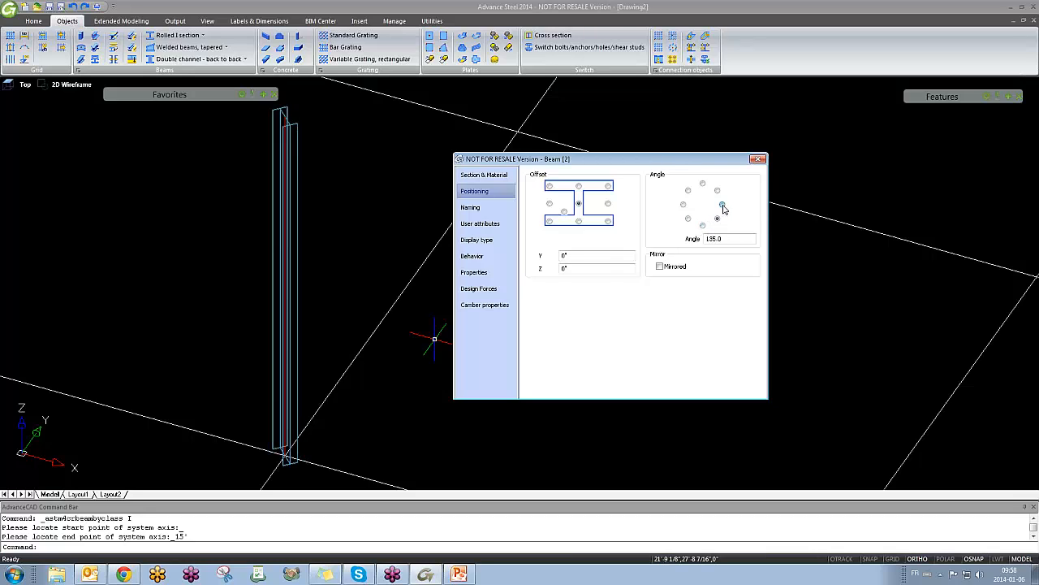
left_click(722, 205)
left_click(717, 190)
left_click(702, 183)
left_click(688, 190)
left_click(683, 204)
left_click(688, 218)
left_click(702, 184)
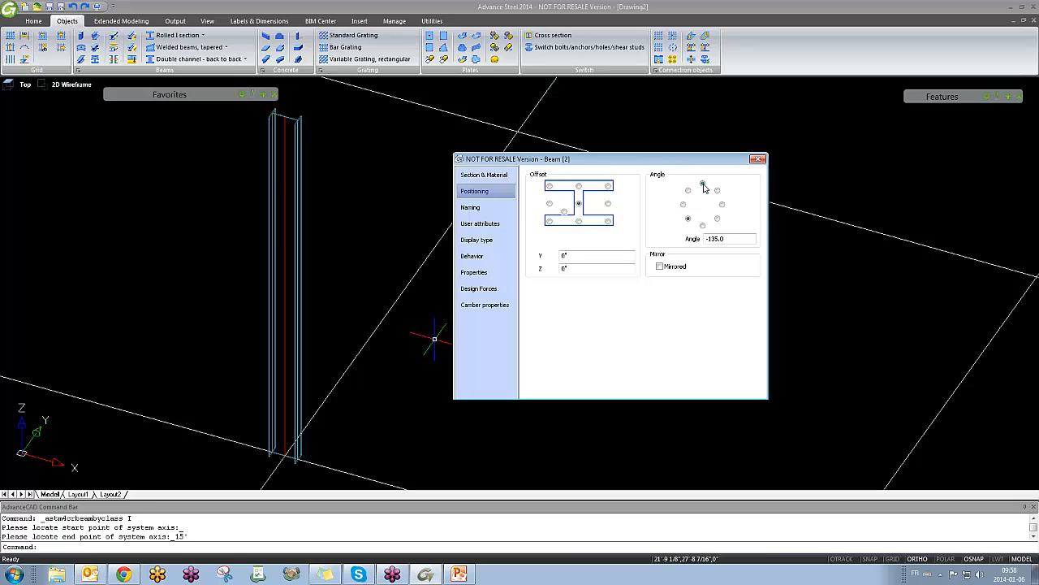
Step: Set the column's rotation angle to 23.5 degrees and view the rotated section
double_click(726, 239)
type("23.5")
key("Return")
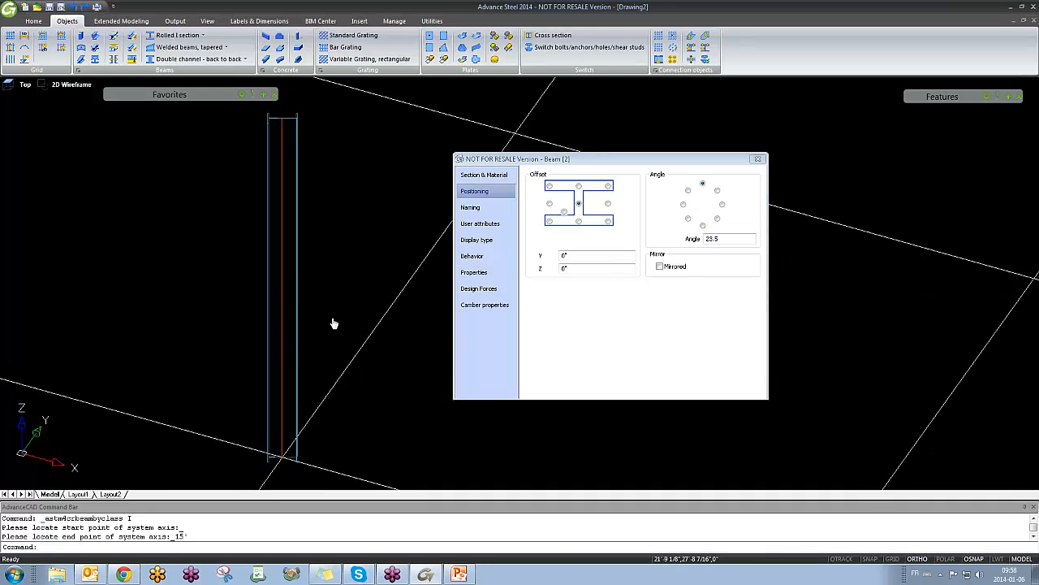
middle_click_drag(336, 320, 441, 380, "shift")
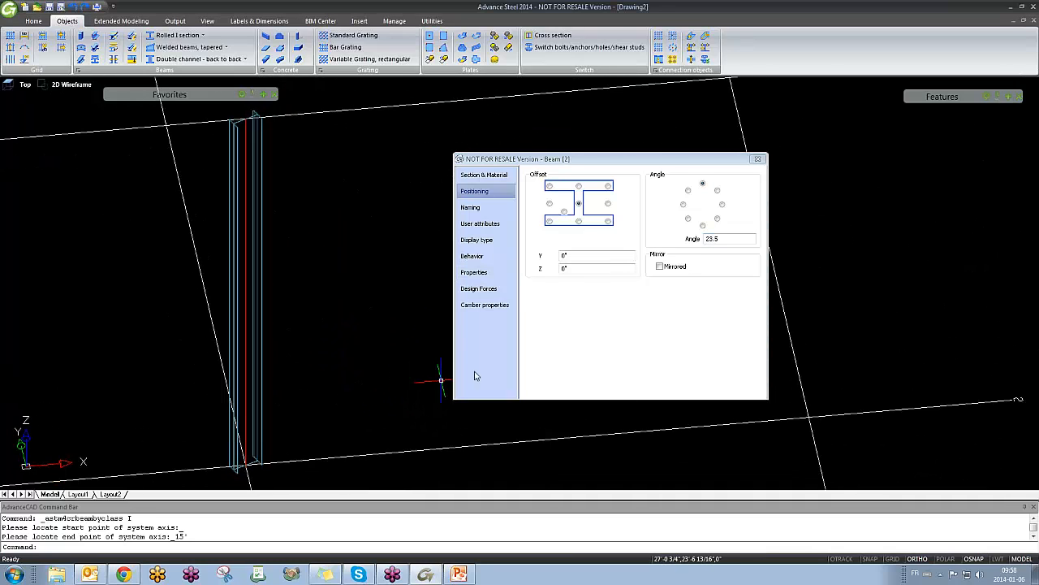
Step: Reset the column's rotation angle to 0 degrees
left_click(690, 241)
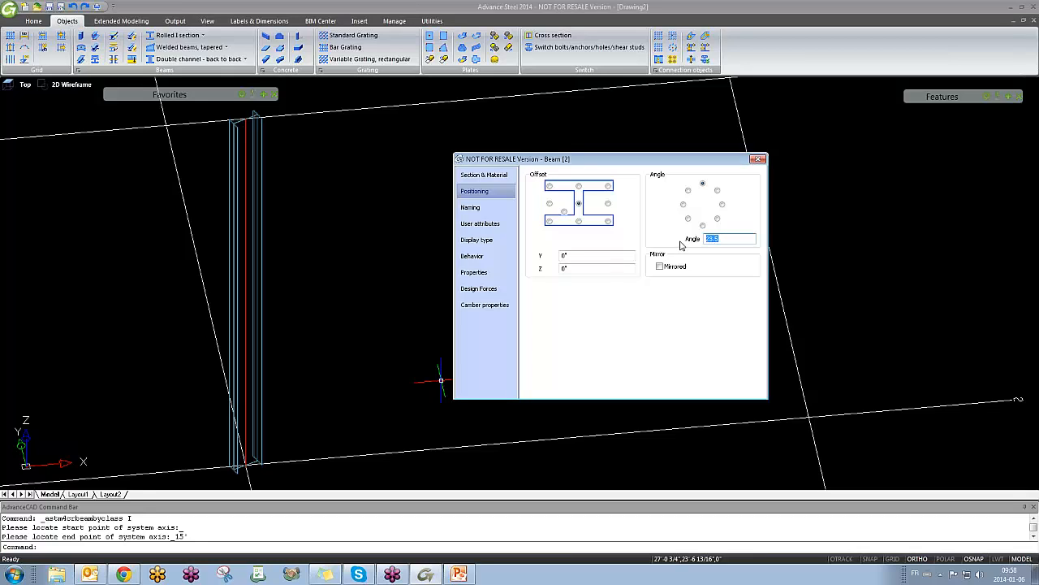
type("0")
key("Return")
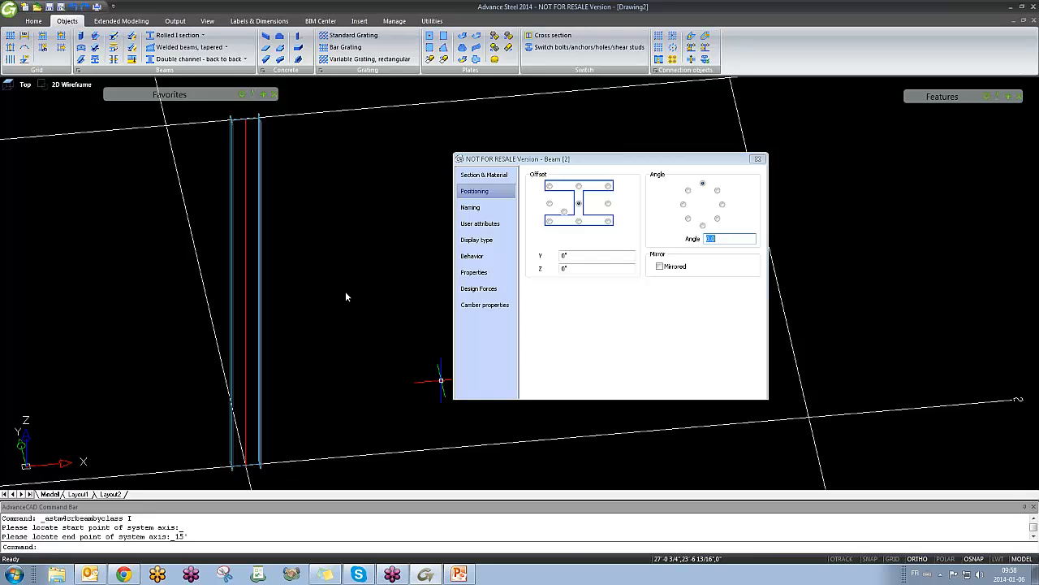
Step: Examine the column's base, upper end and orientation relative to the building grid from several viewpoints
scroll(300, 286, "down", 4)
middle_click_drag(312, 295, 271, 248, "shift")
scroll(272, 249, "up", 6)
scroll(303, 408, "down", 3)
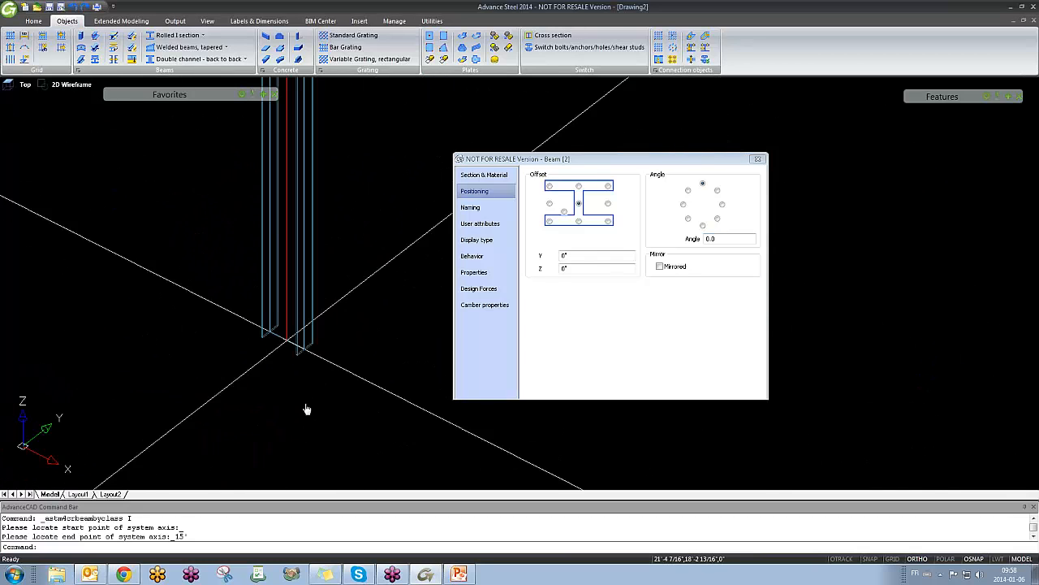
middle_click_drag(304, 408, 316, 362, "shift")
scroll(301, 225, "up", 3)
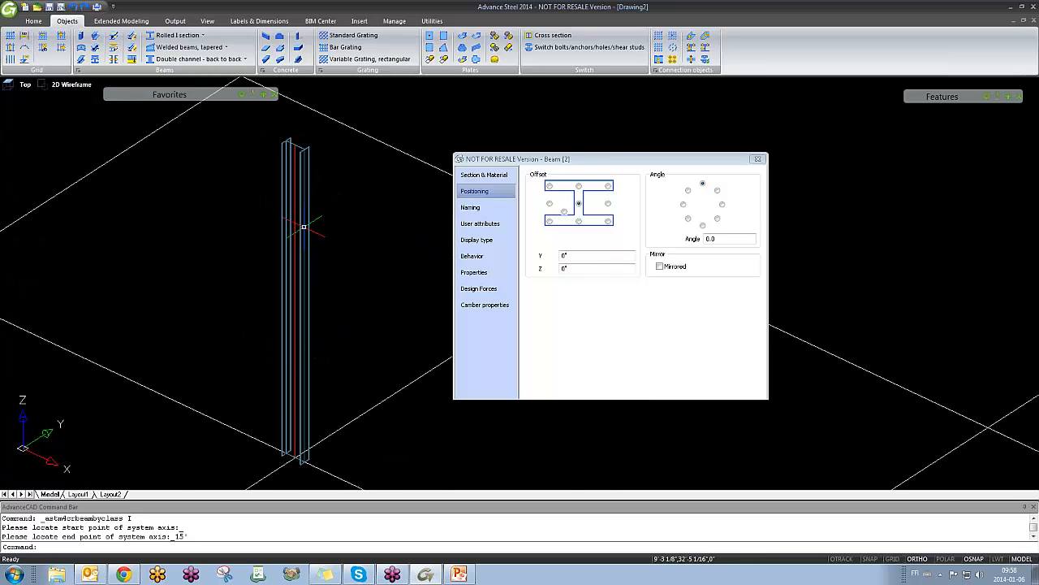
scroll(280, 422, "up", 5)
middle_click_drag(296, 442, 295, 441, "shift")
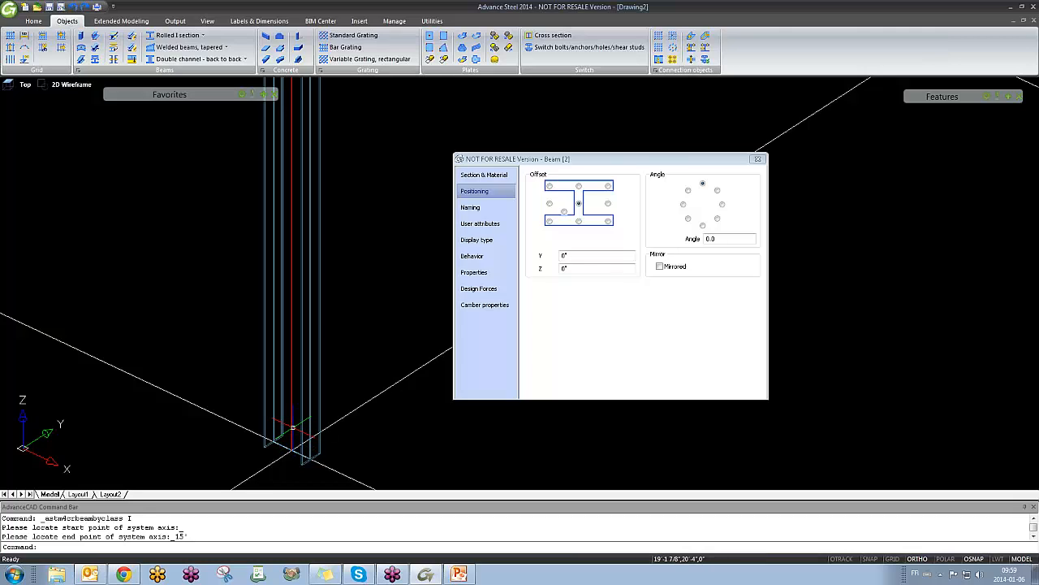
scroll(293, 426, "down", 3)
scroll(289, 277, "up", 5)
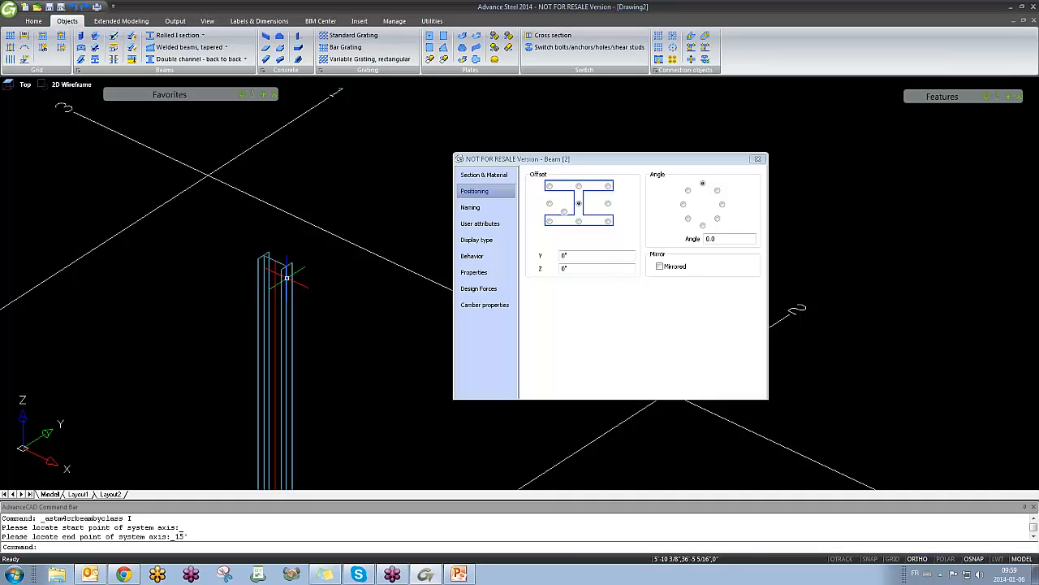
scroll(287, 278, "down", 5)
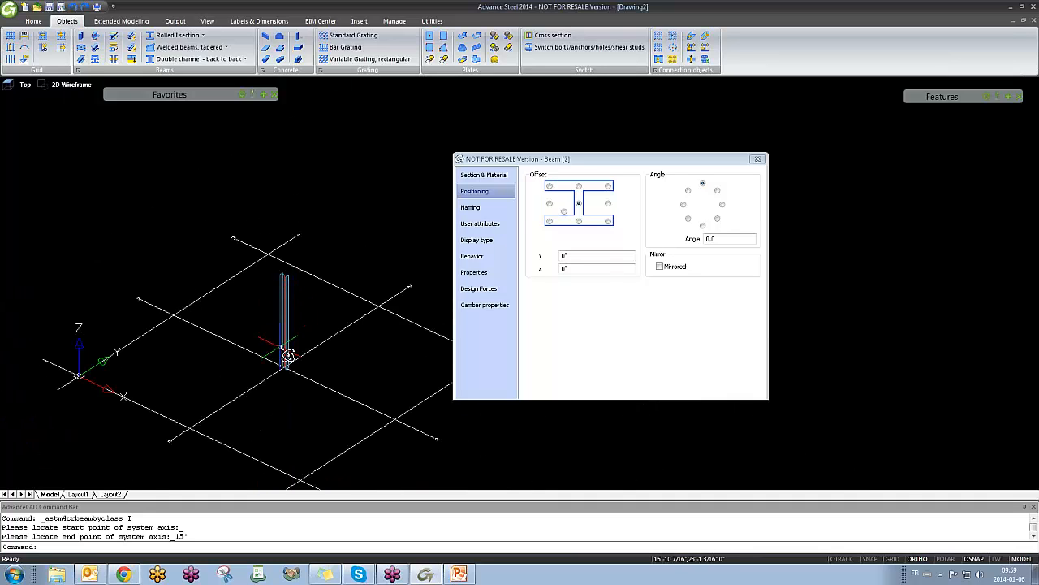
middle_click_drag(280, 344, 323, 333, "shift")
scroll(289, 272, "up", 5)
scroll(288, 272, "down", 5)
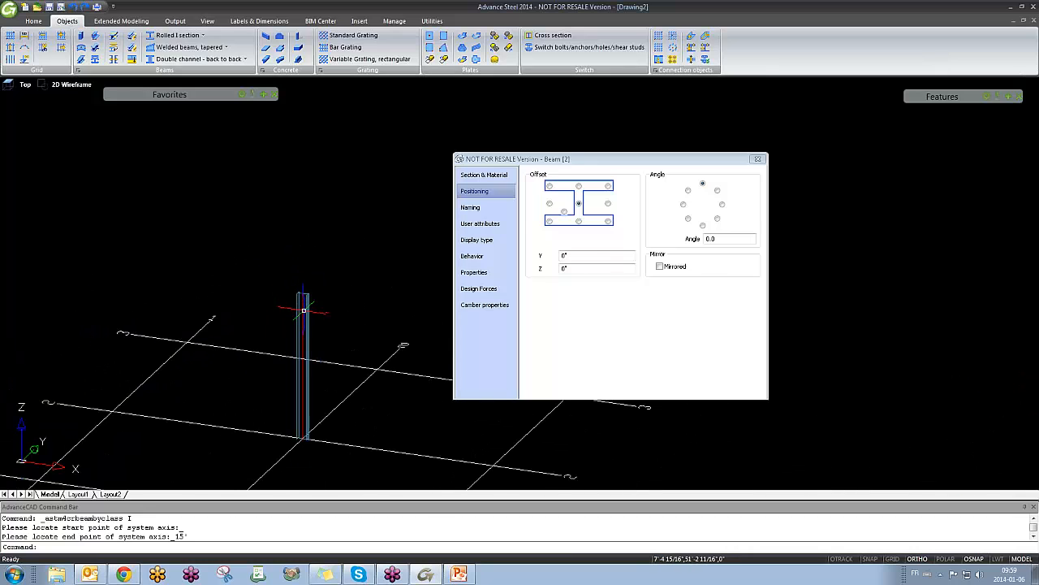
Step: Set the column's model role to Column in its naming properties, close the properties and clear the selection
middle_click_drag(290, 308, 251, 304, "shift")
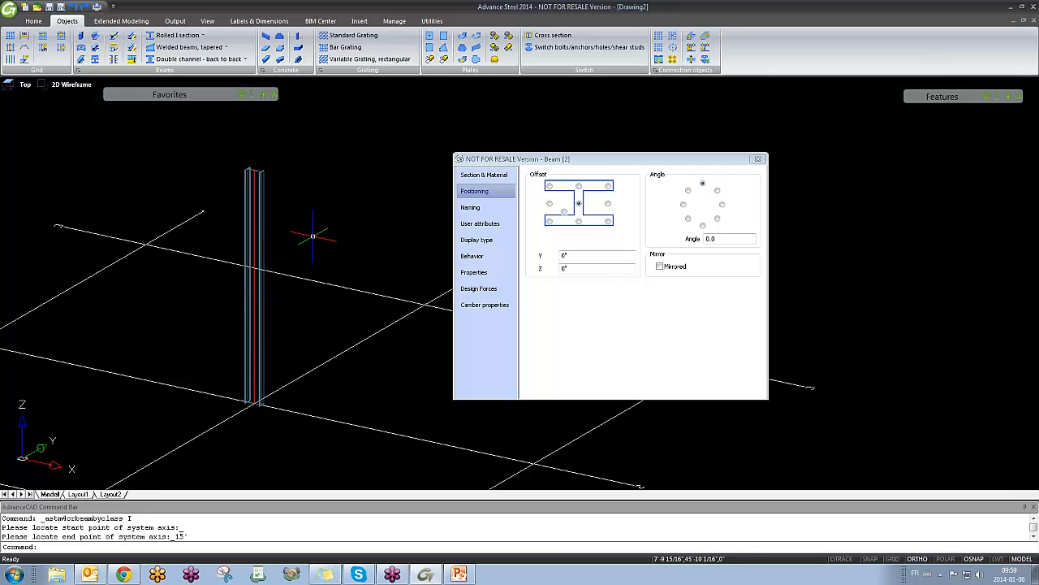
left_click(265, 196)
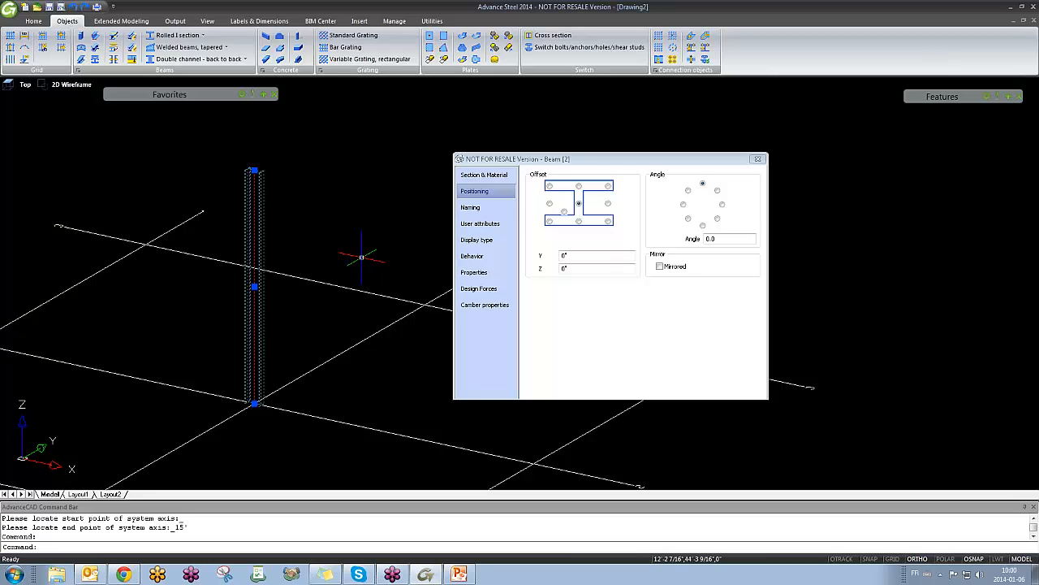
left_click(479, 208)
left_click(475, 198)
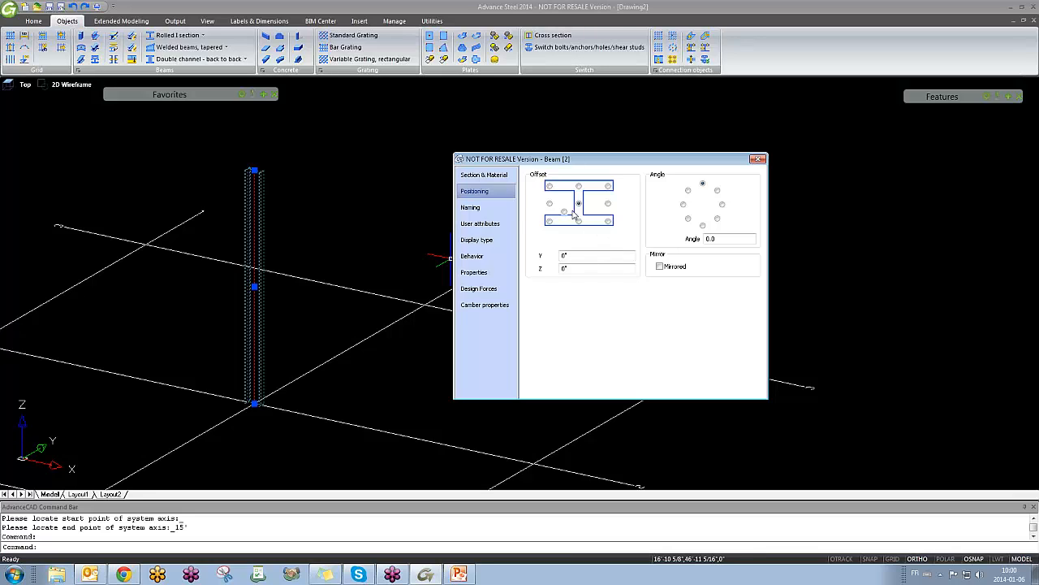
left_click(495, 212)
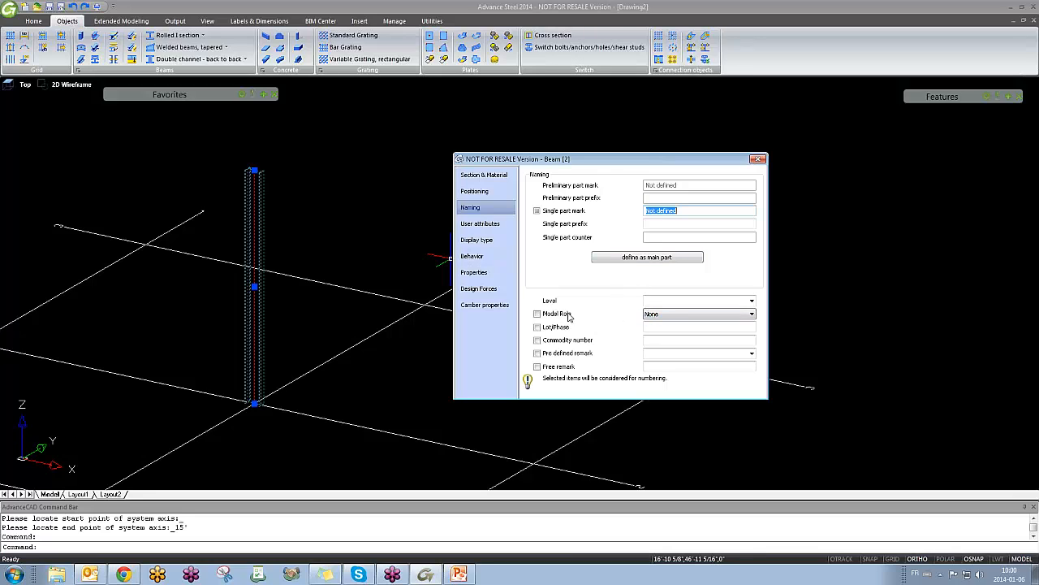
left_click(664, 315)
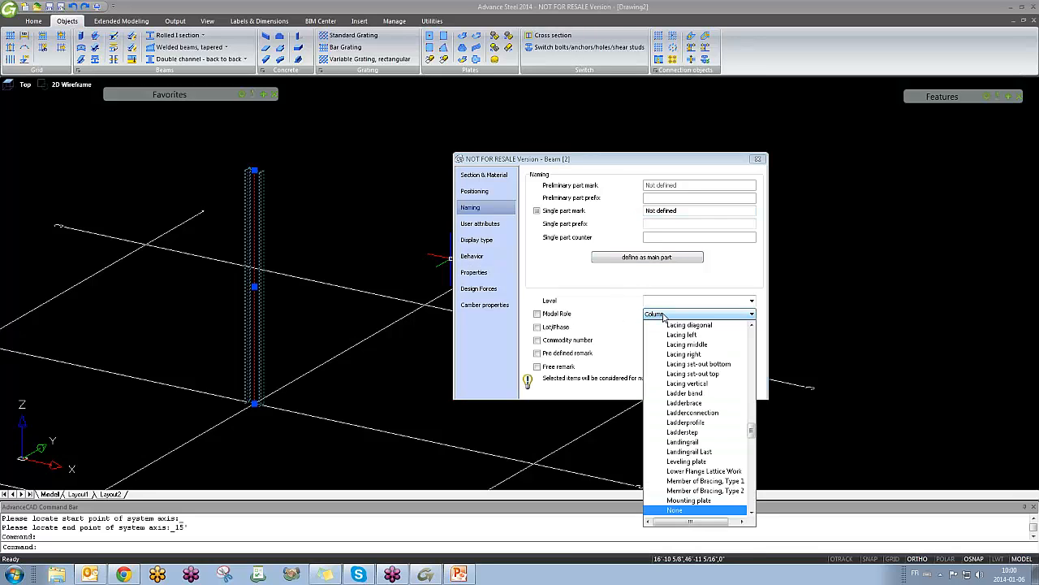
left_click(664, 315)
left_click(696, 317)
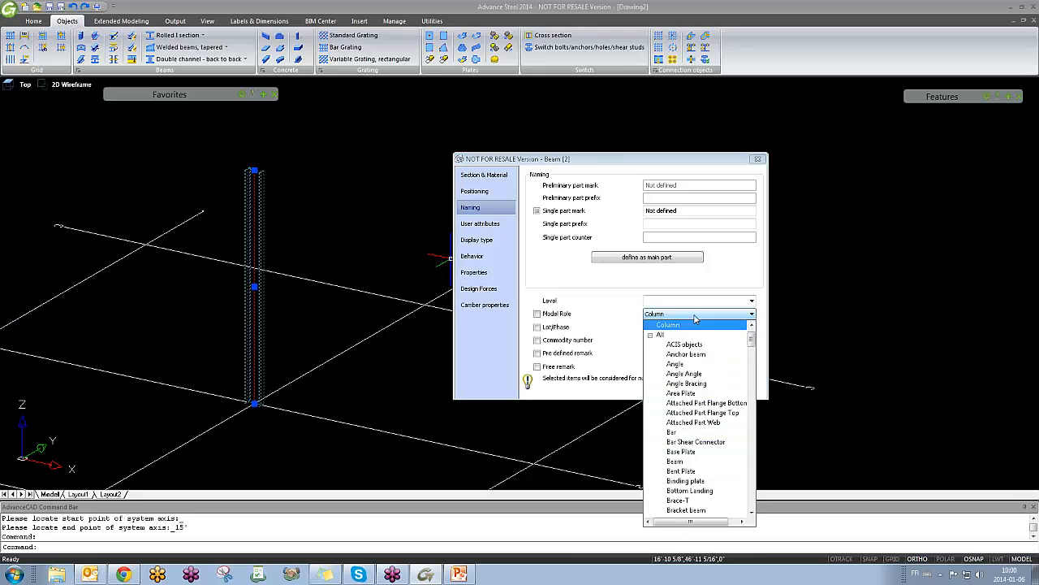
left_click(642, 281)
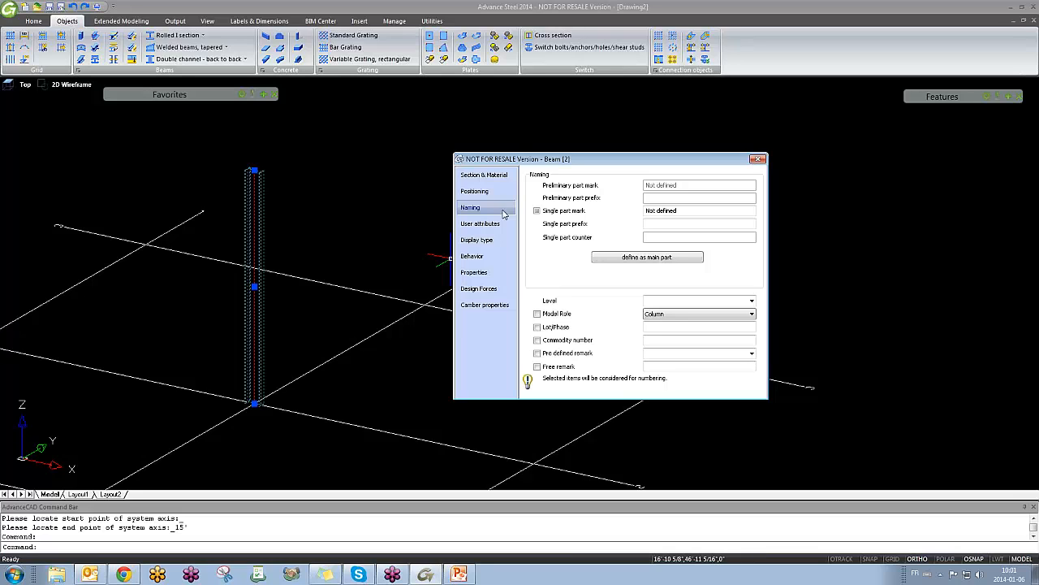
left_click(758, 159)
key("Escape")
Step: Examine the column's placement on the building grid and relative to the compass directions from several viewpoints
scroll(360, 281, "down", 3)
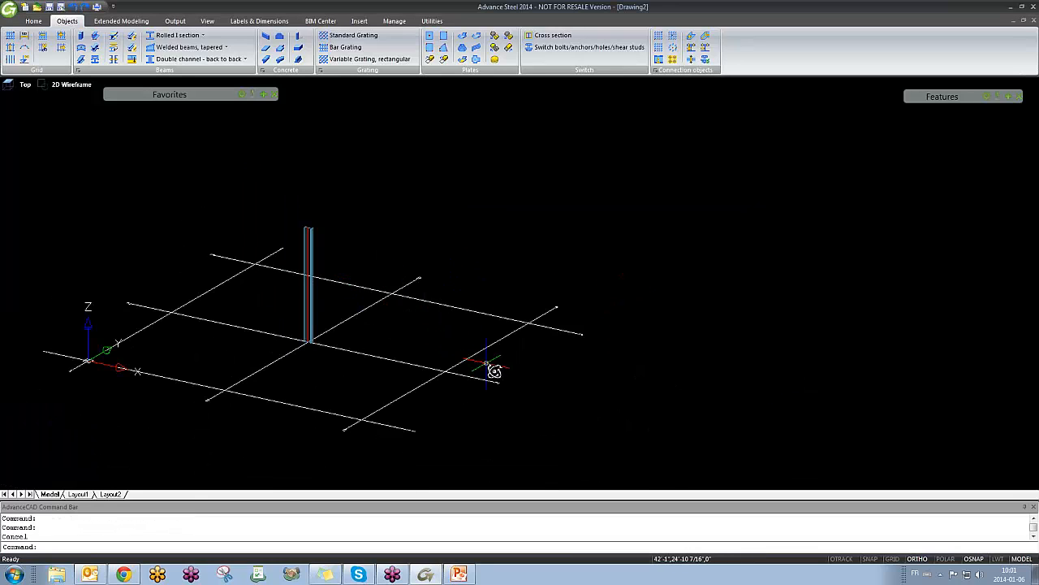
middle_click_drag(494, 371, 668, 482, "shift")
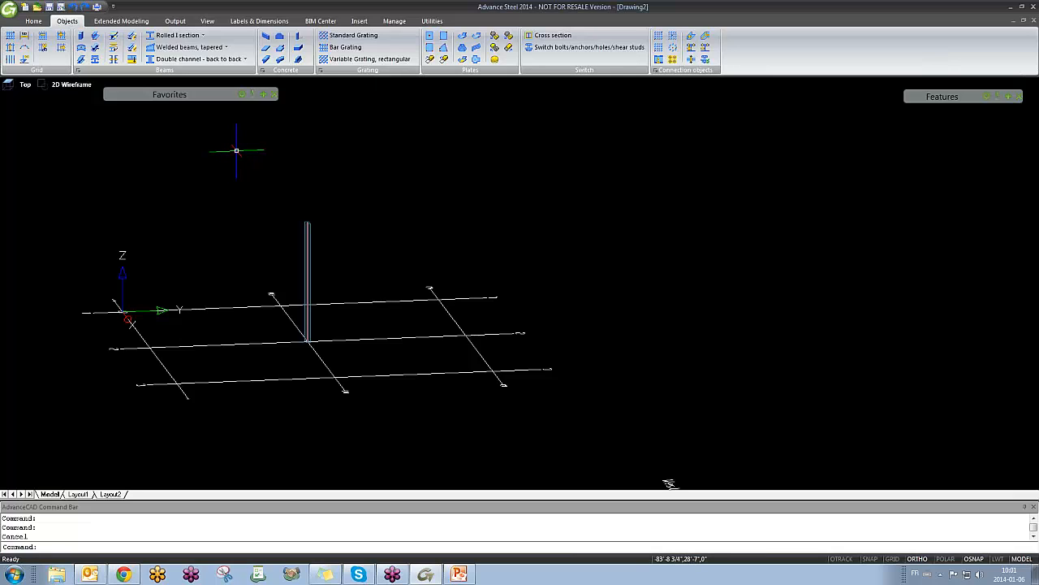
left_click(402, 114)
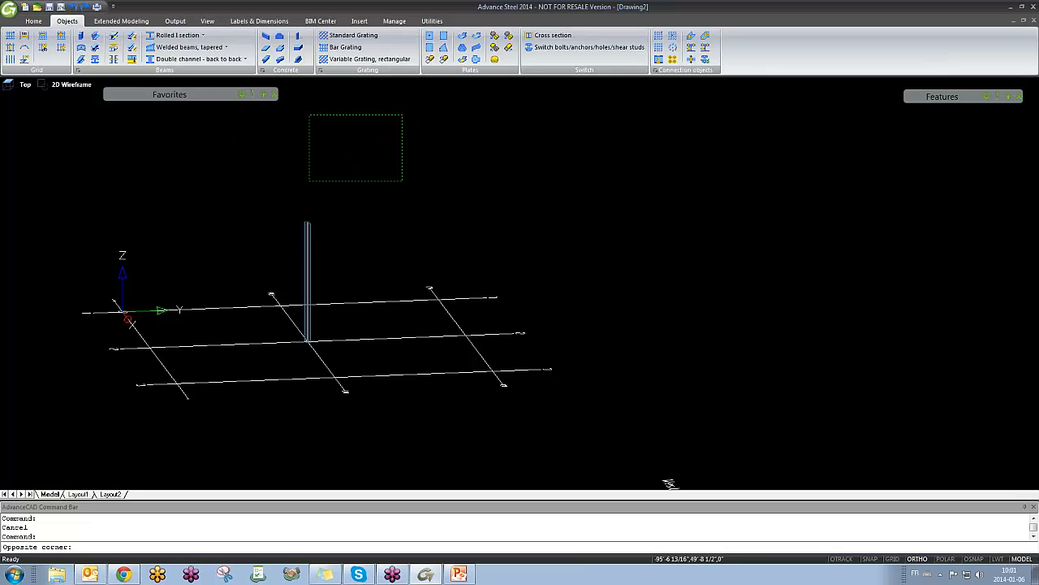
key("Escape")
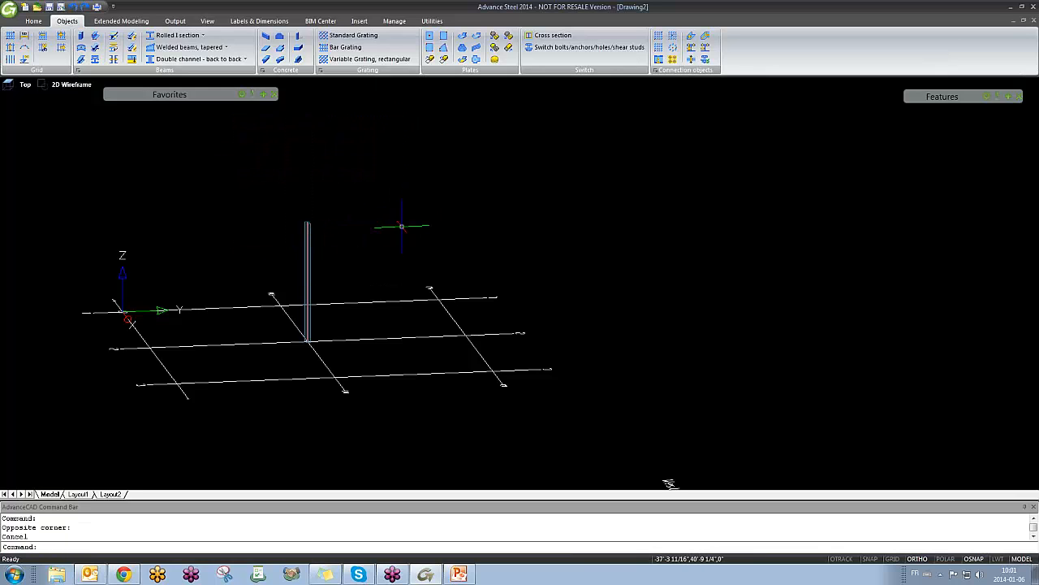
middle_click_drag(669, 483, 443, 305, "shift")
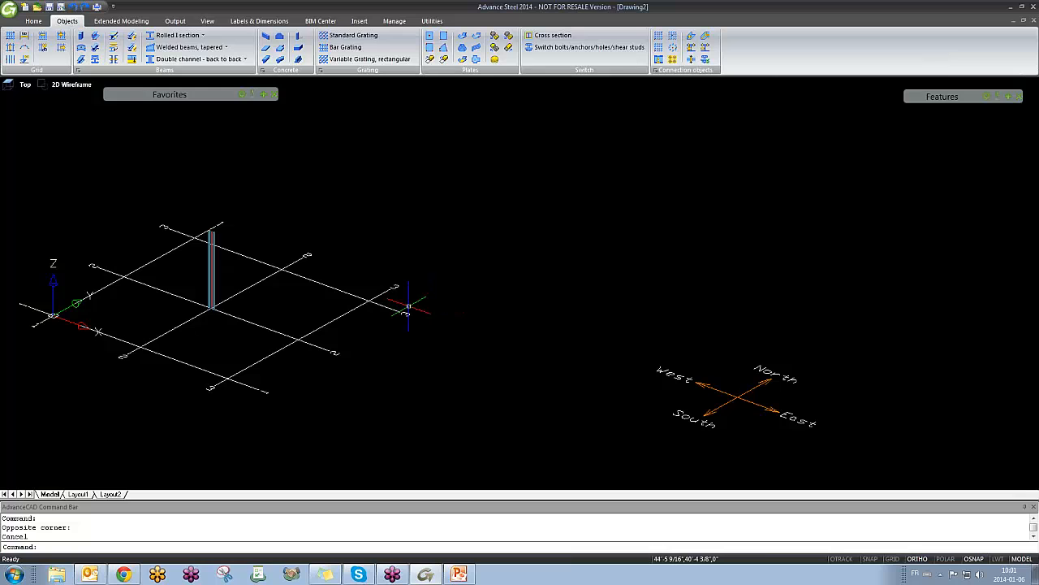
middle_click_drag(365, 313, 389, 297, "shift")
middle_click_drag(160, 322, 280, 336)
scroll(250, 281, "up", 2)
scroll(370, 386, "down", 1)
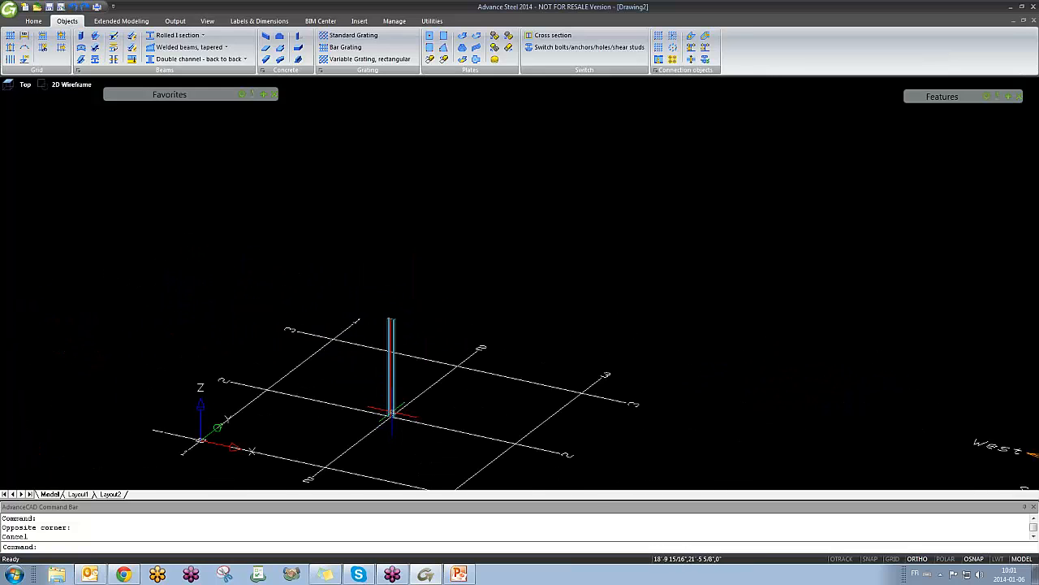
Step: Reopen the column's properties and review its naming and user attributes settings
scroll(387, 385, "up", 1)
left_click(393, 374)
double_click(393, 374)
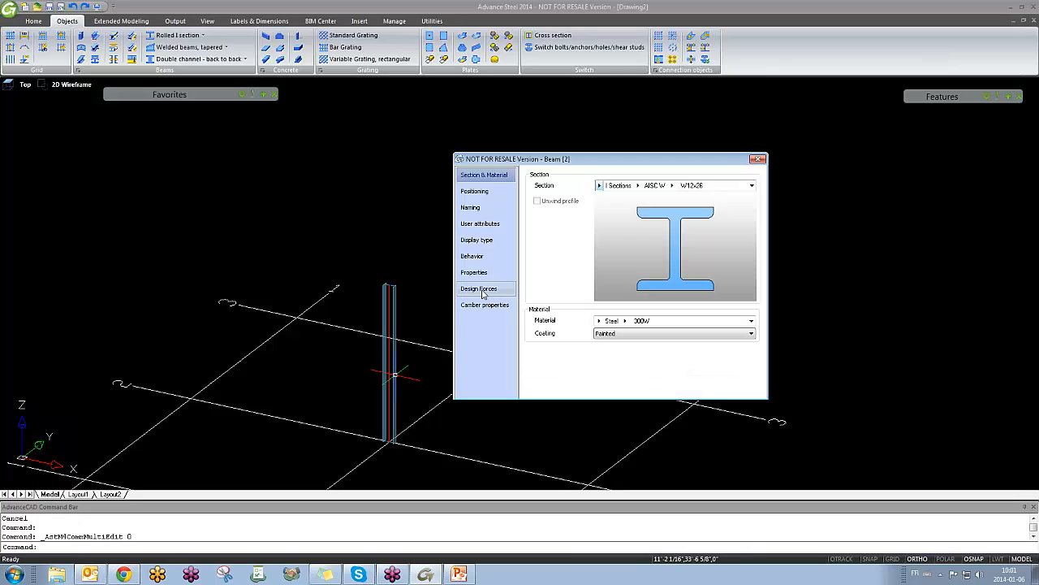
left_click(495, 228)
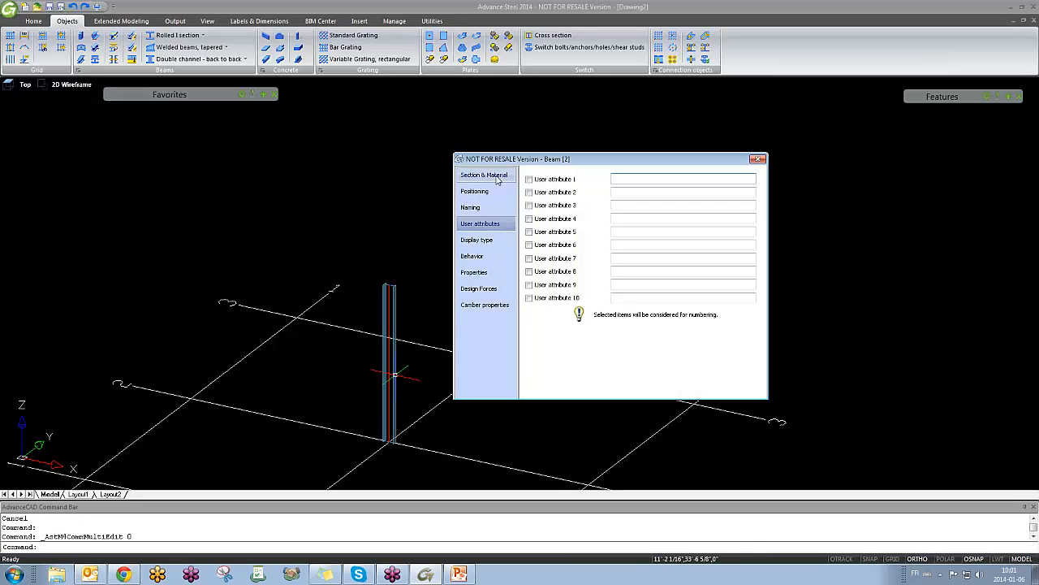
left_click(488, 209)
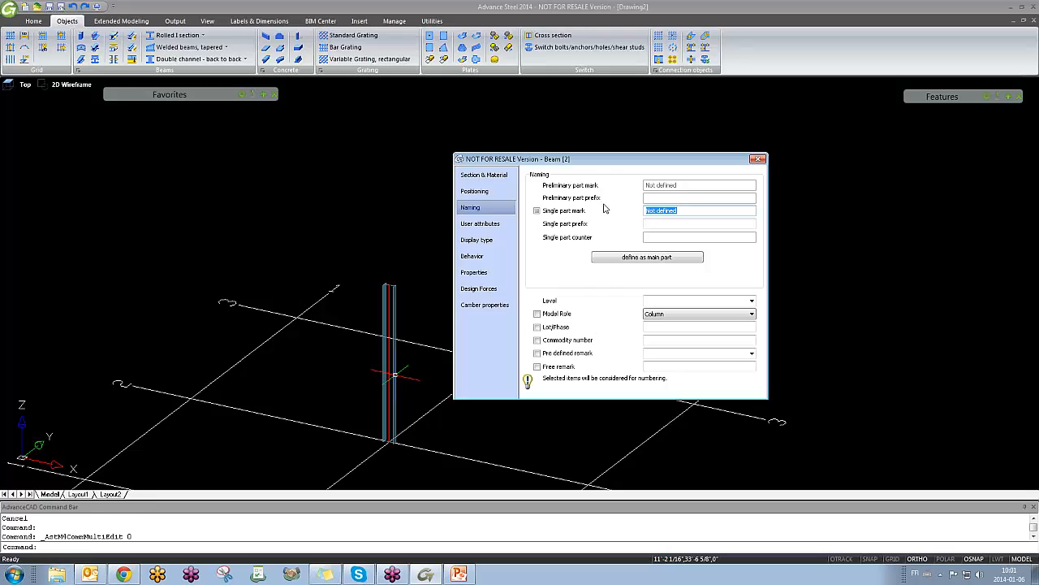
left_click(491, 224)
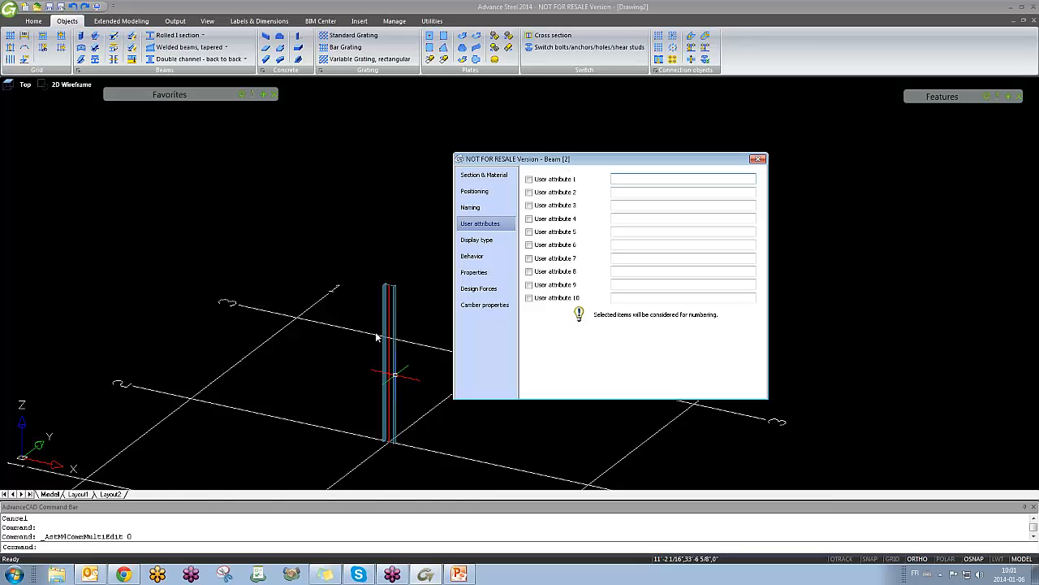
Step: Try the sample text "DFFBGHSFGHFGHDSH" in User attribute 1 of the column and clear it
middle_click_drag(376, 336, 334, 269)
left_click(623, 179)
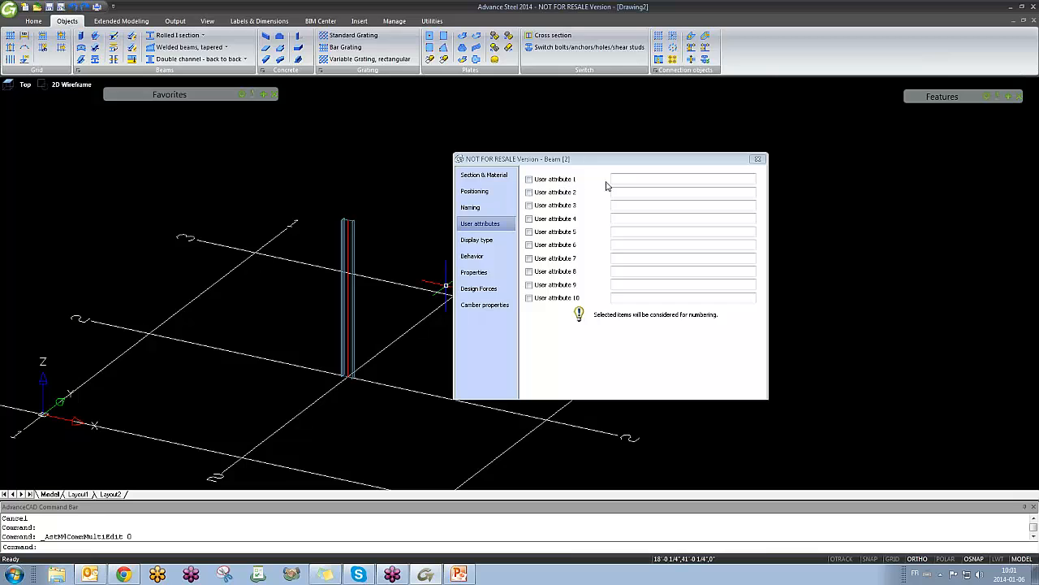
left_click(622, 178)
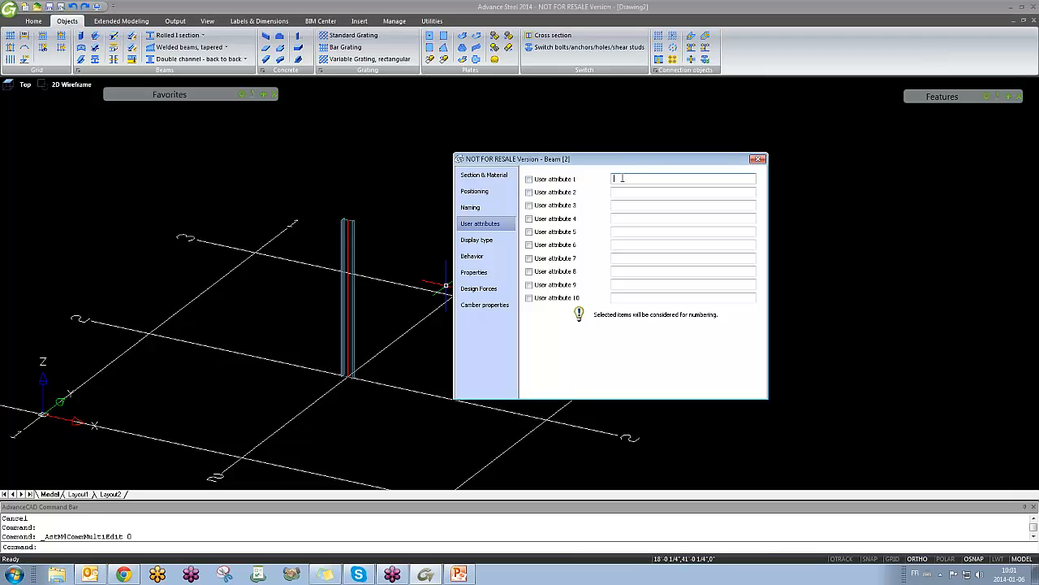
type("DFFBGHSFGHFGHDSH")
left_click_drag(678, 178, 569, 180)
key("Delete")
Step: Review the column's display type, user attributes and behavior settings
left_click(475, 240)
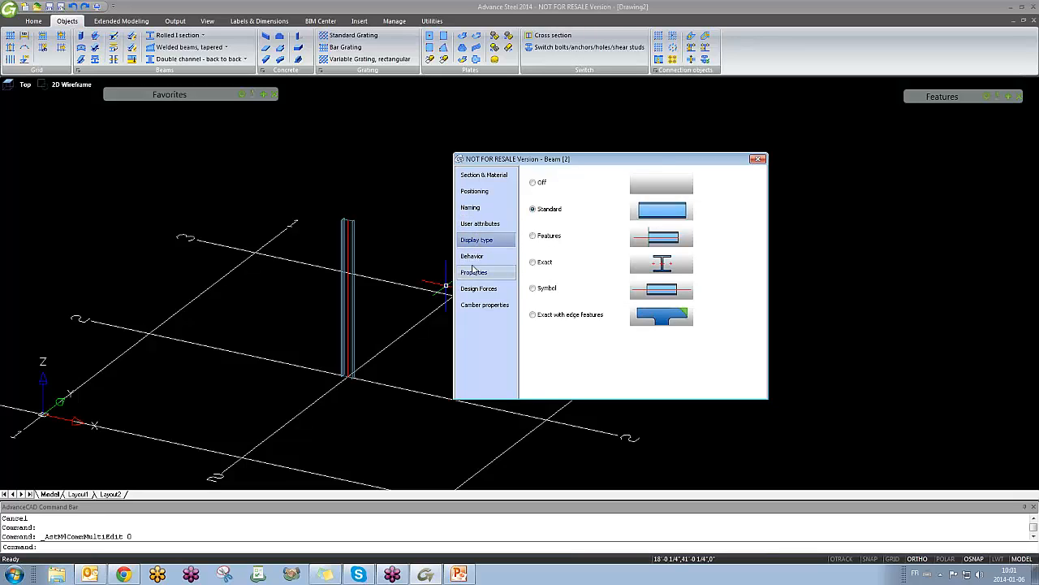
left_click(490, 227)
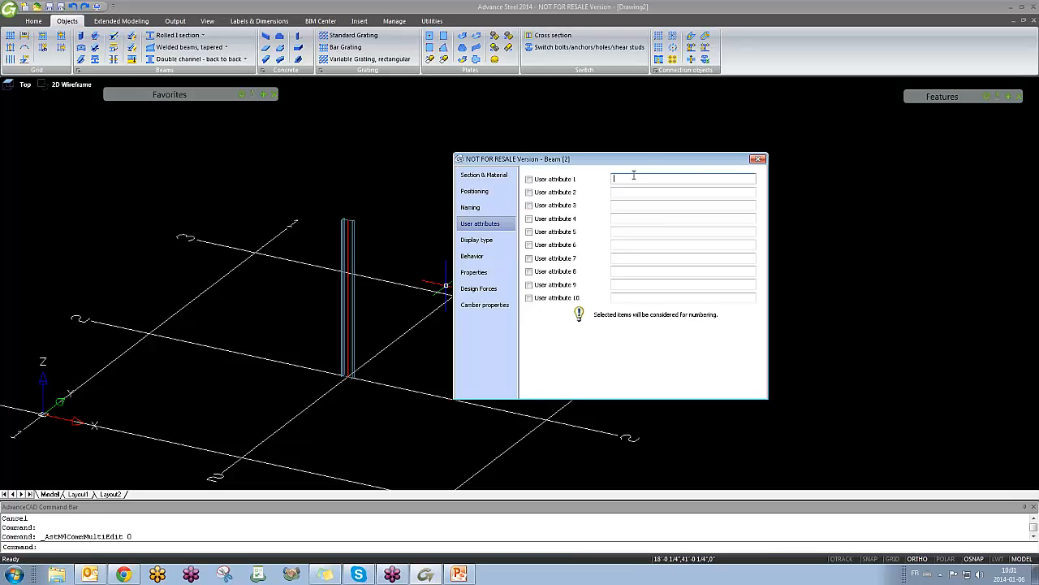
left_click(480, 241)
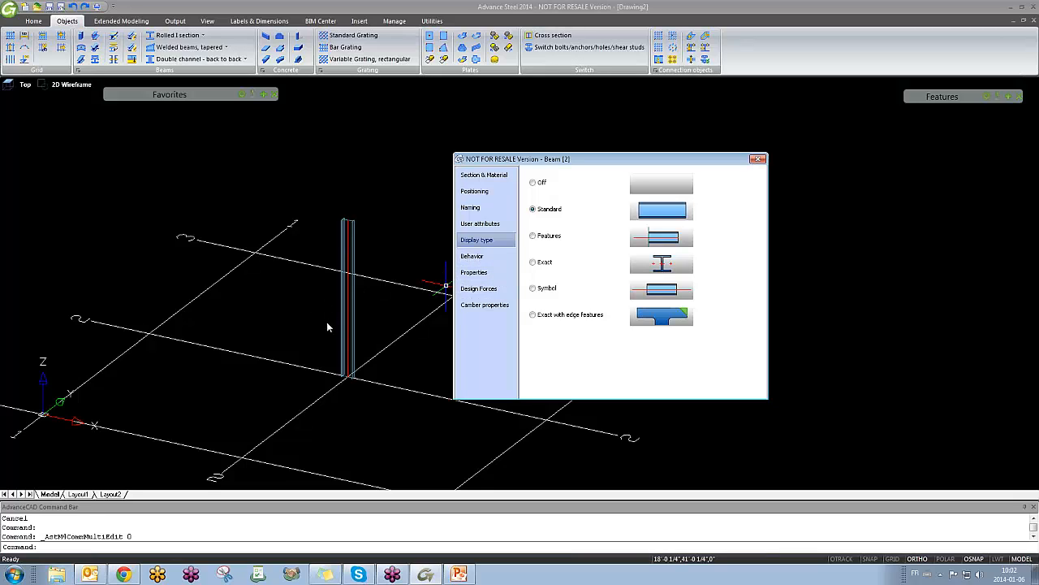
left_click(475, 257)
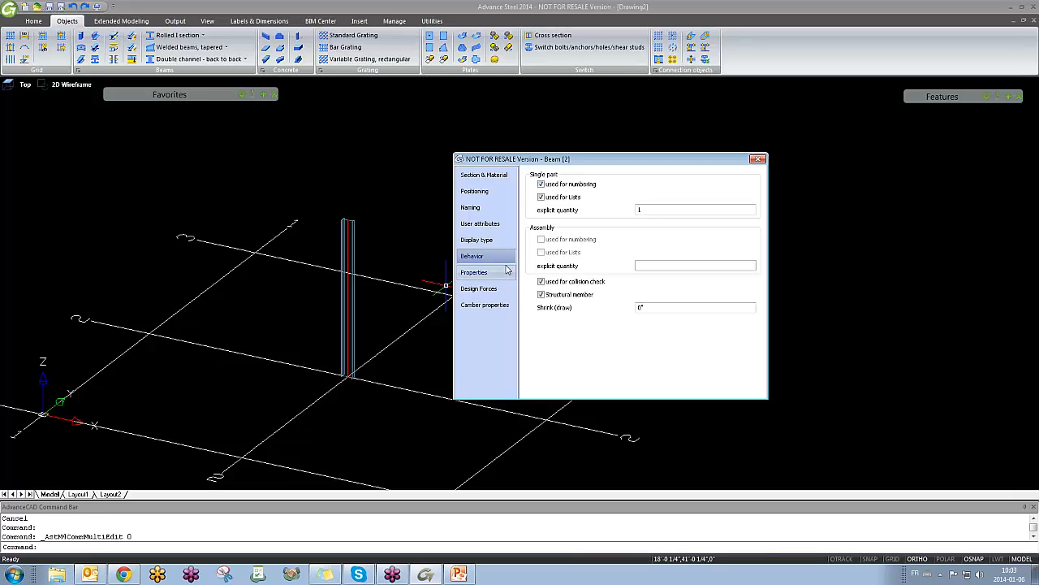
Step: Review the column's list of calculated section properties and compare it with the column in the model
left_click(474, 276)
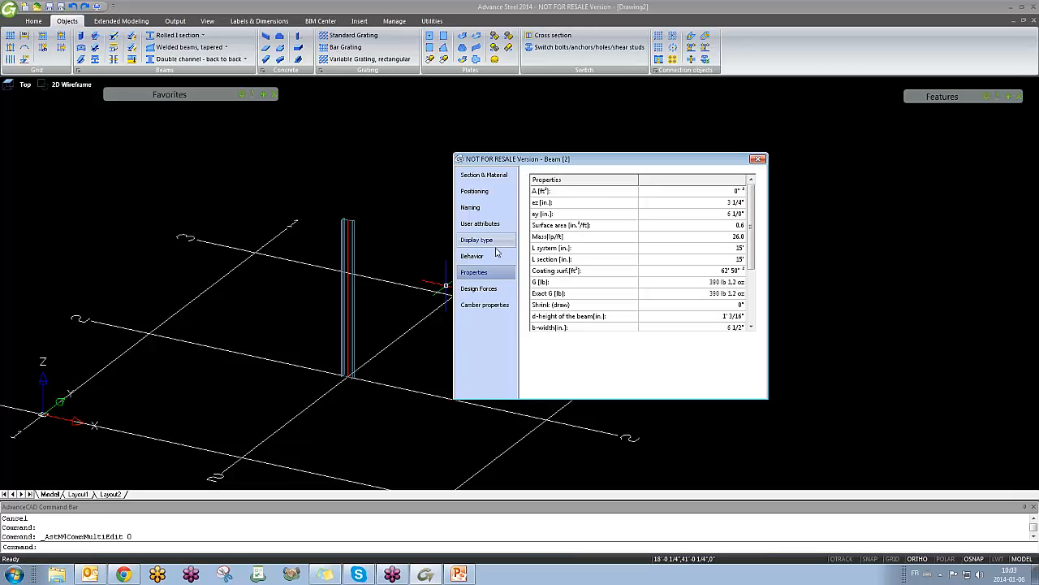
left_click(479, 257)
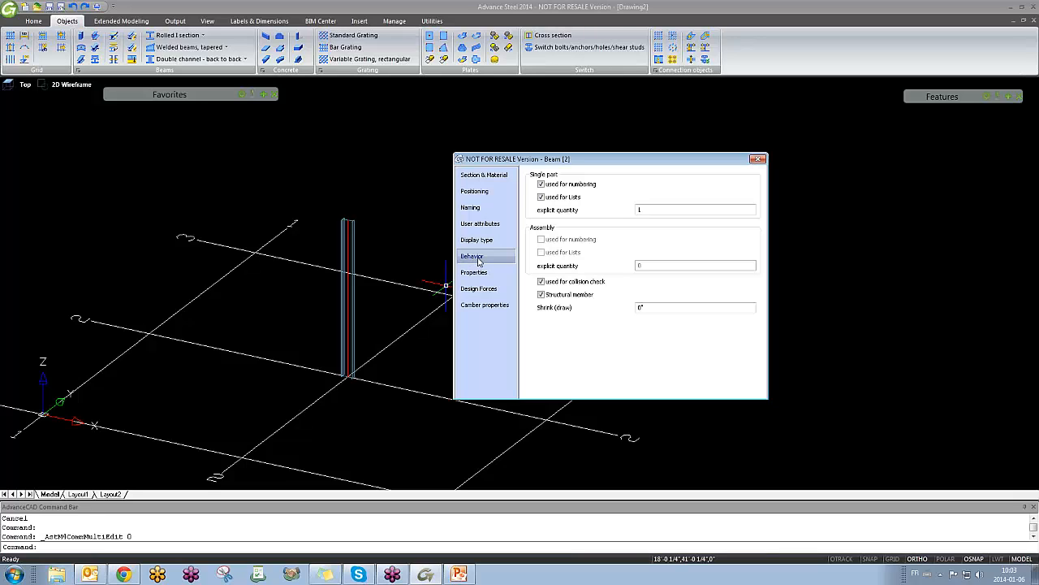
left_click(472, 273)
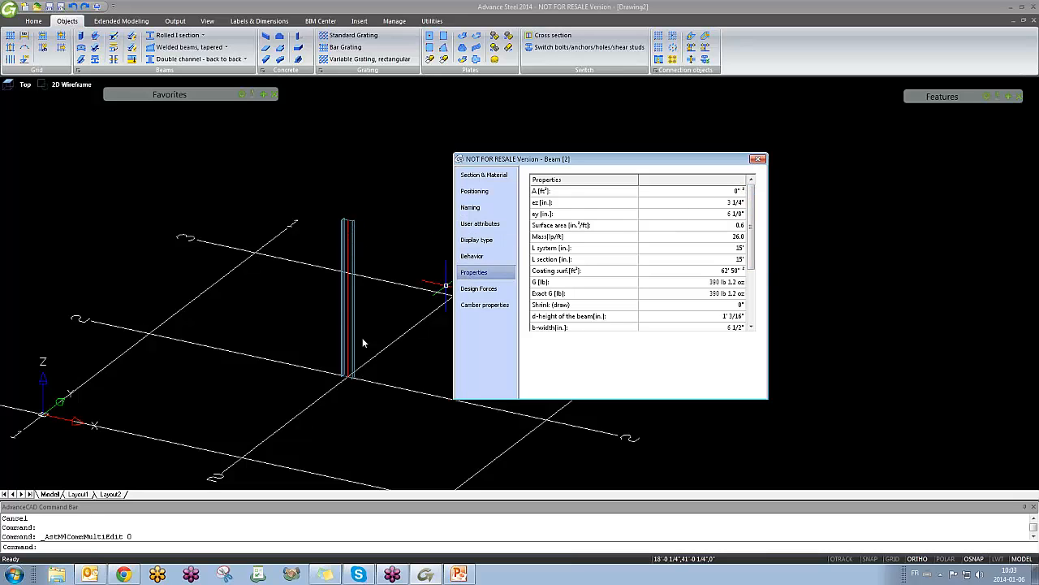
scroll(752, 239, "down", 2)
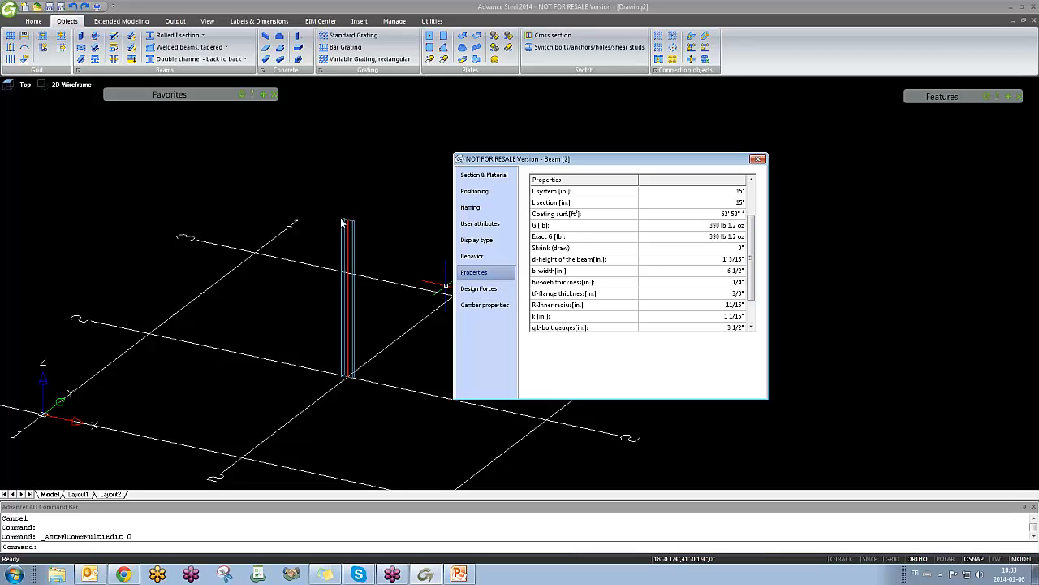
scroll(358, 260, "up", 5)
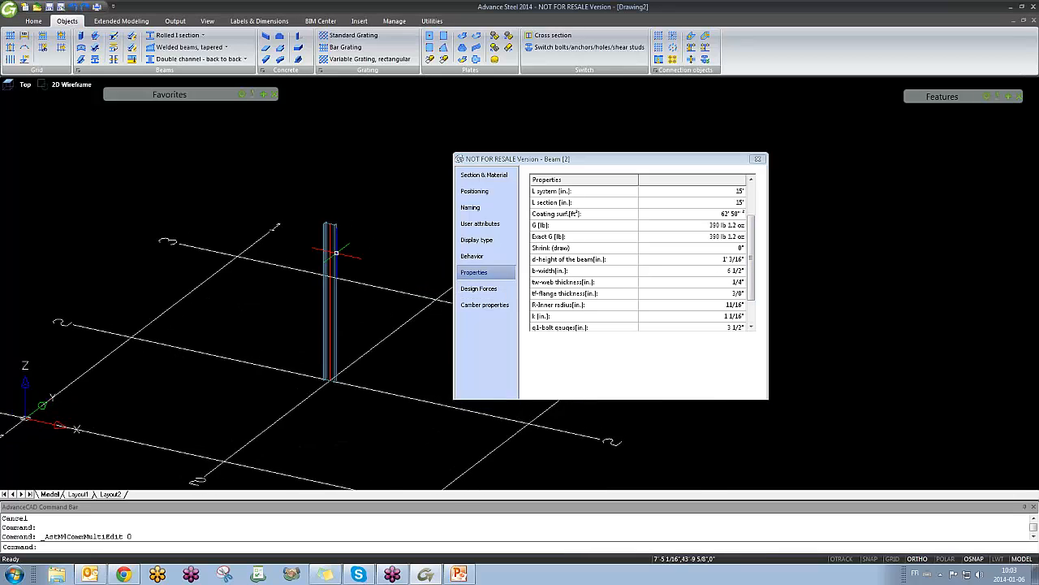
scroll(337, 299, "down", 4)
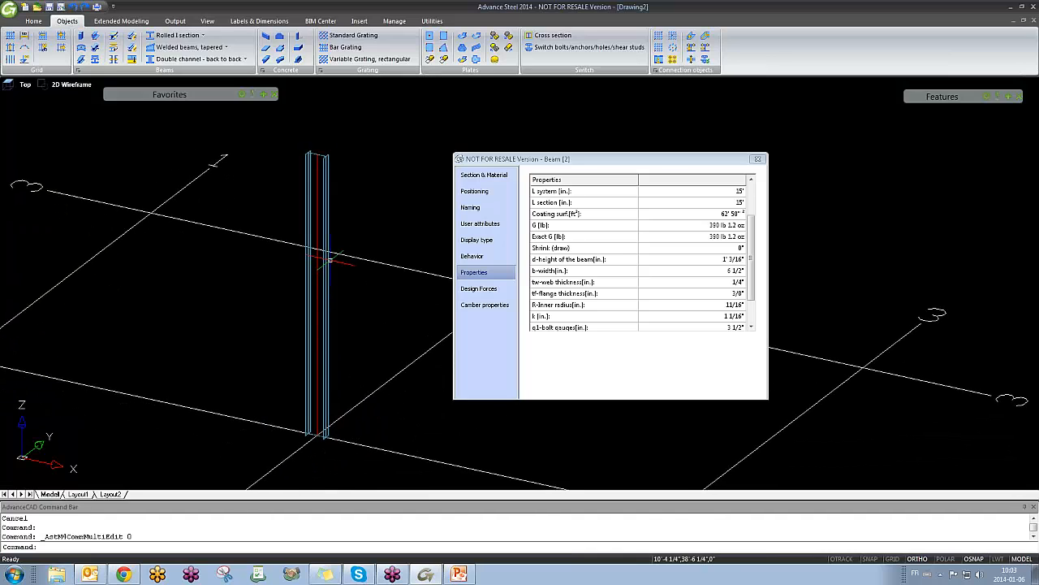
Step: Check the column's design forces, then try switching the camber option on and leave it off
left_click(471, 292)
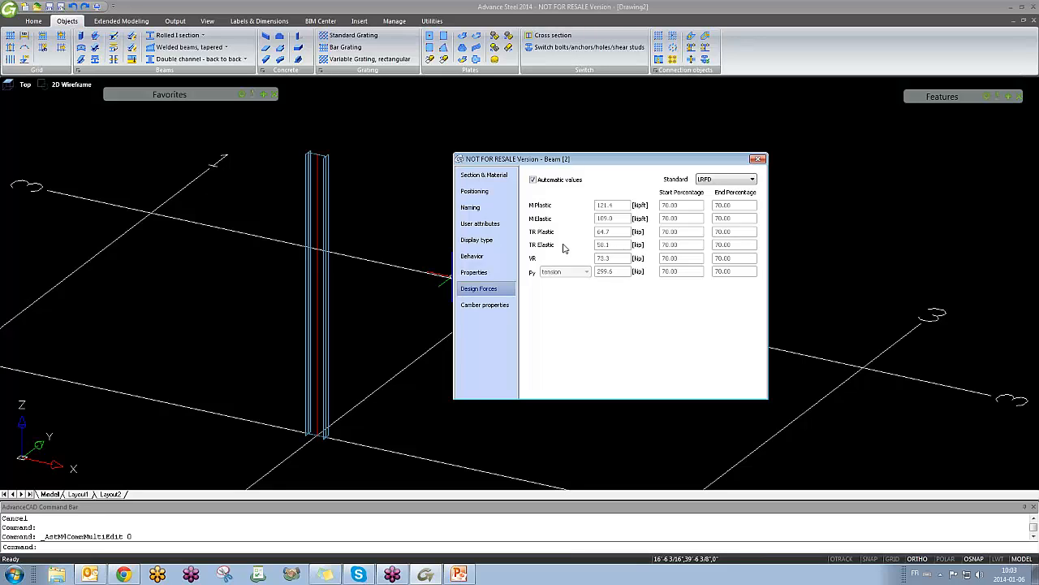
left_click(470, 306)
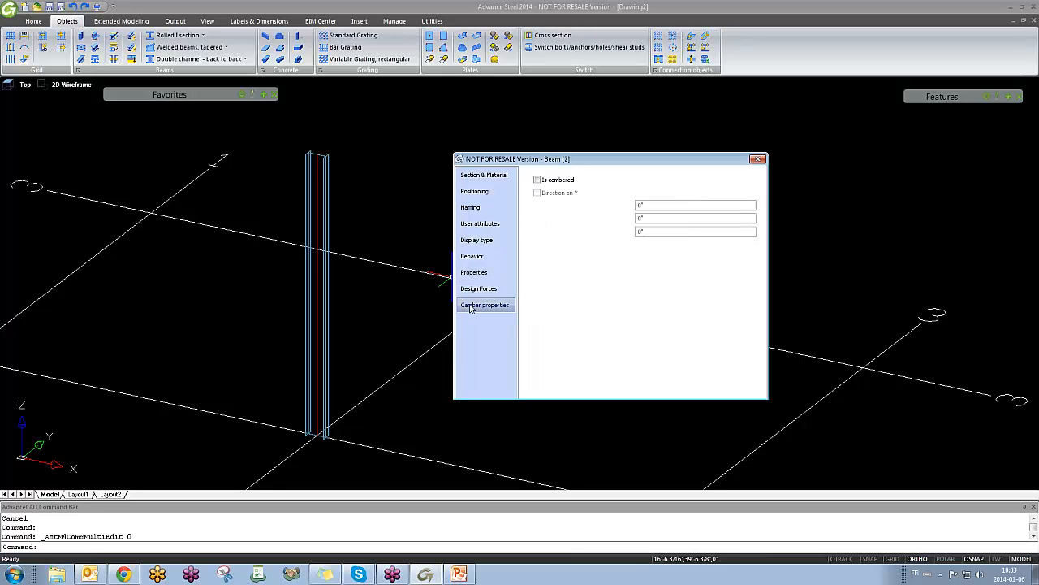
left_click(538, 180)
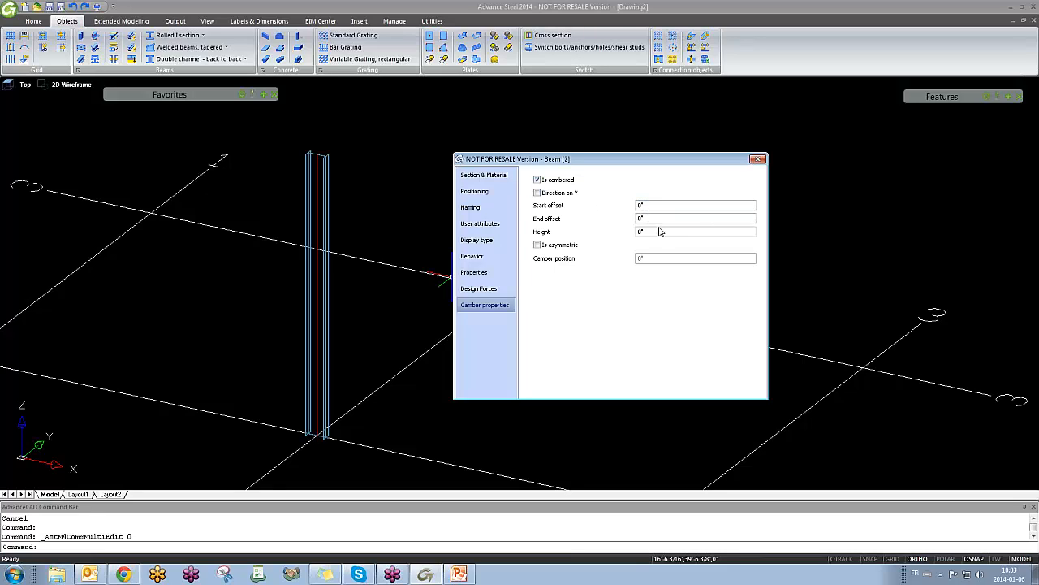
left_click(537, 180)
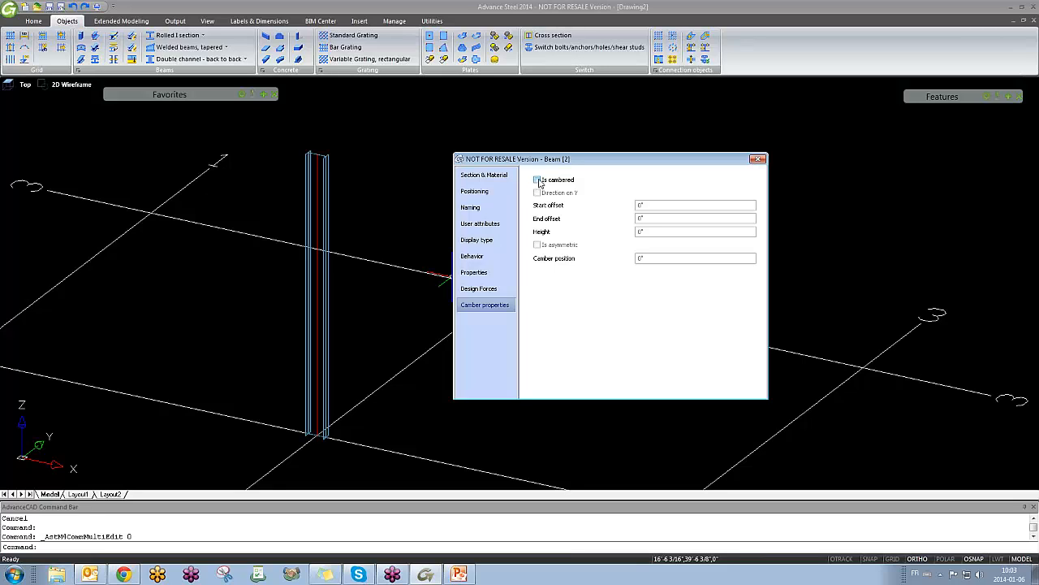
left_click(537, 180)
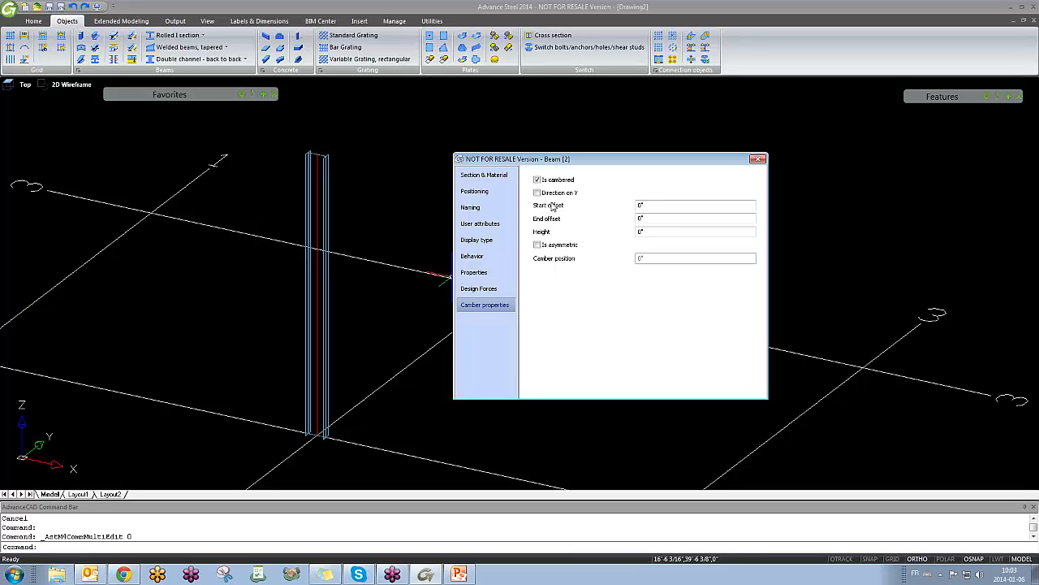
left_click(536, 179)
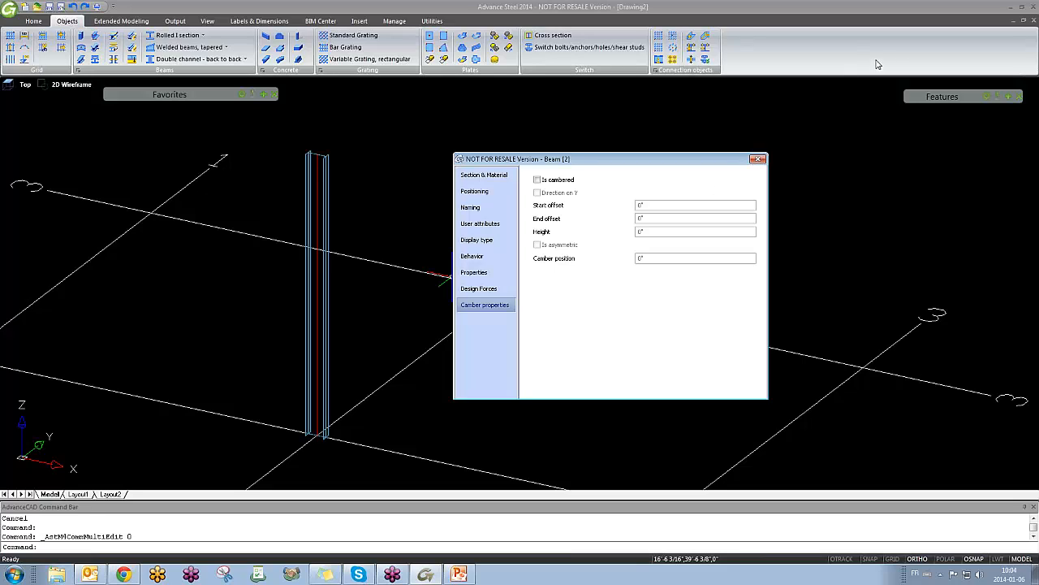
Step: Try the Is cambered option on the column, switch it back off and close the column's properties
left_click(537, 180)
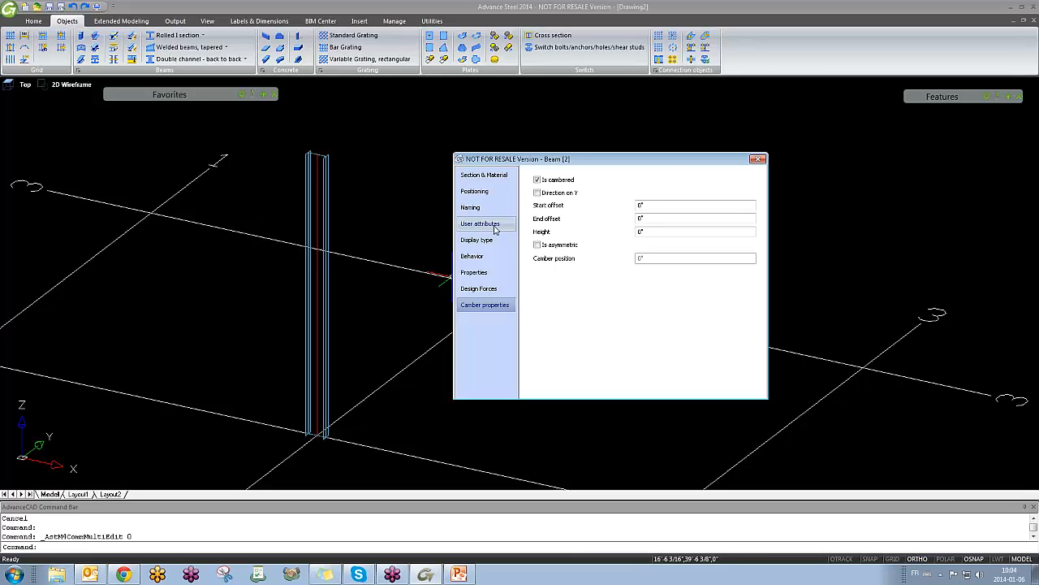
left_click(536, 180)
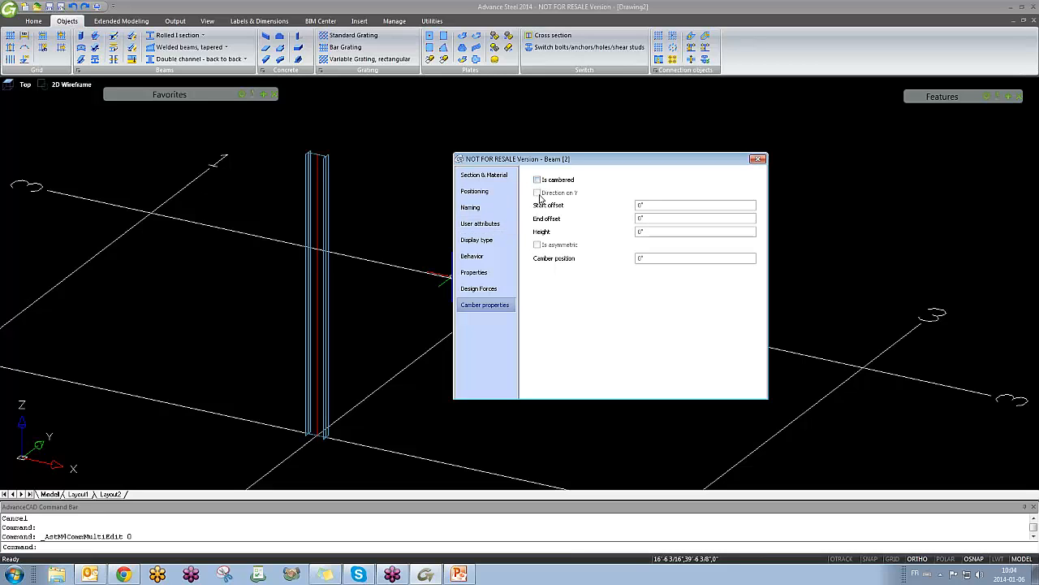
left_click(536, 180)
left_click(758, 160)
left_click(434, 204)
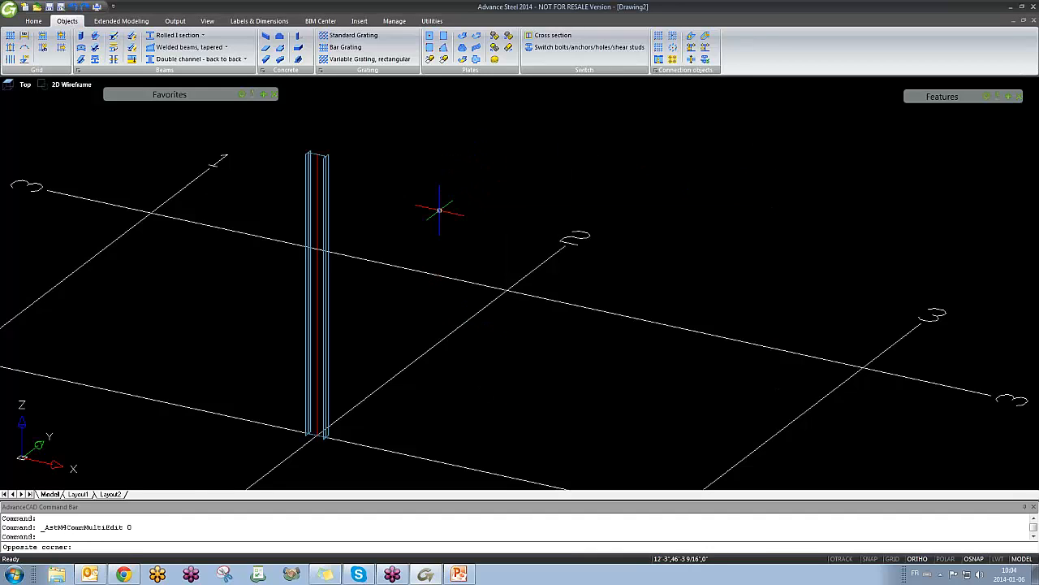
Step: Set the column's Model Role to None and close its properties
scroll(403, 228, "down", 2)
scroll(403, 228, "down", 4)
middle_click_drag(410, 270, 423, 305)
scroll(389, 302, "up", 4)
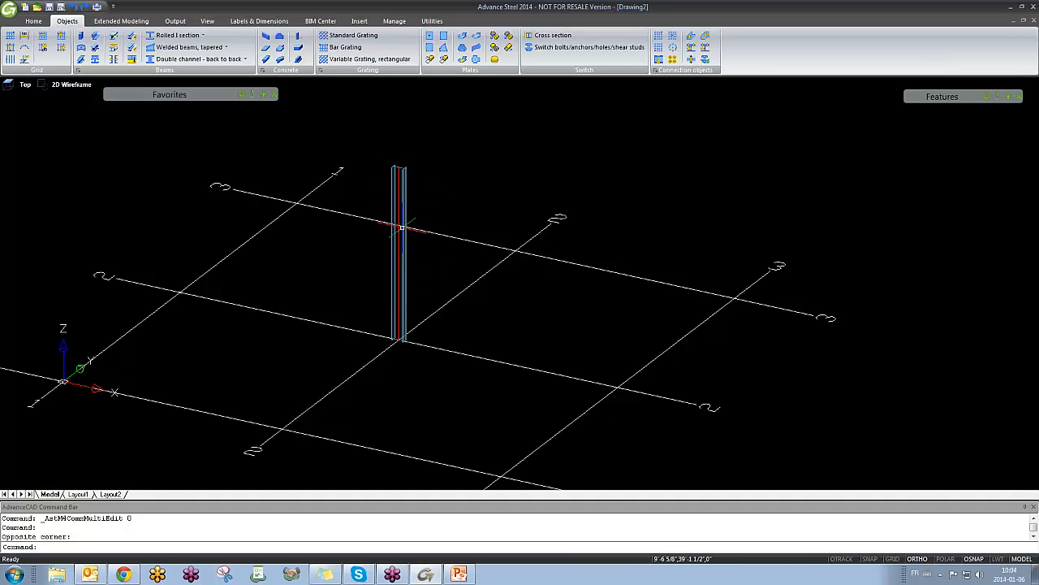
double_click(402, 255)
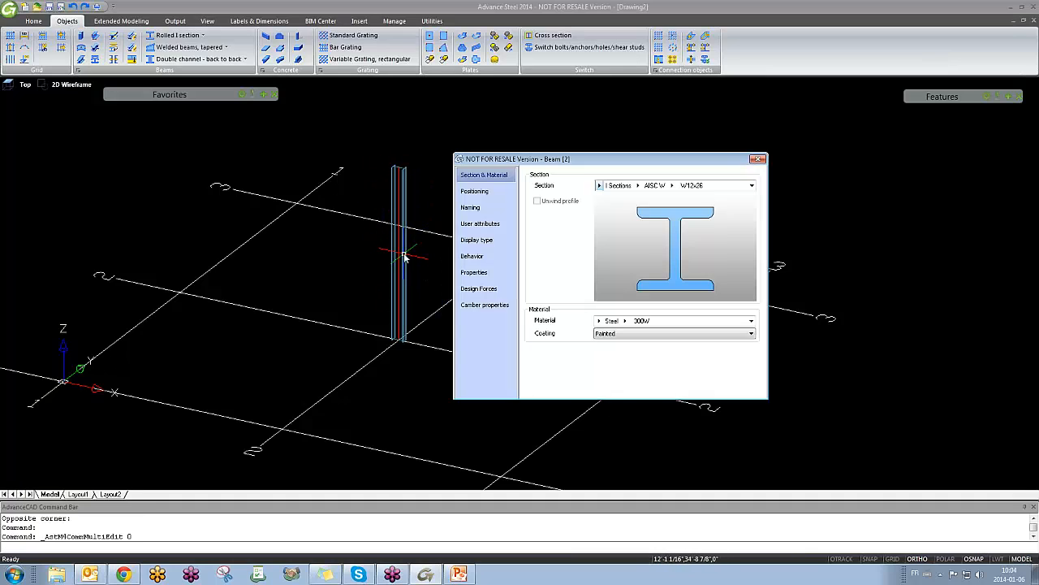
left_click(475, 210)
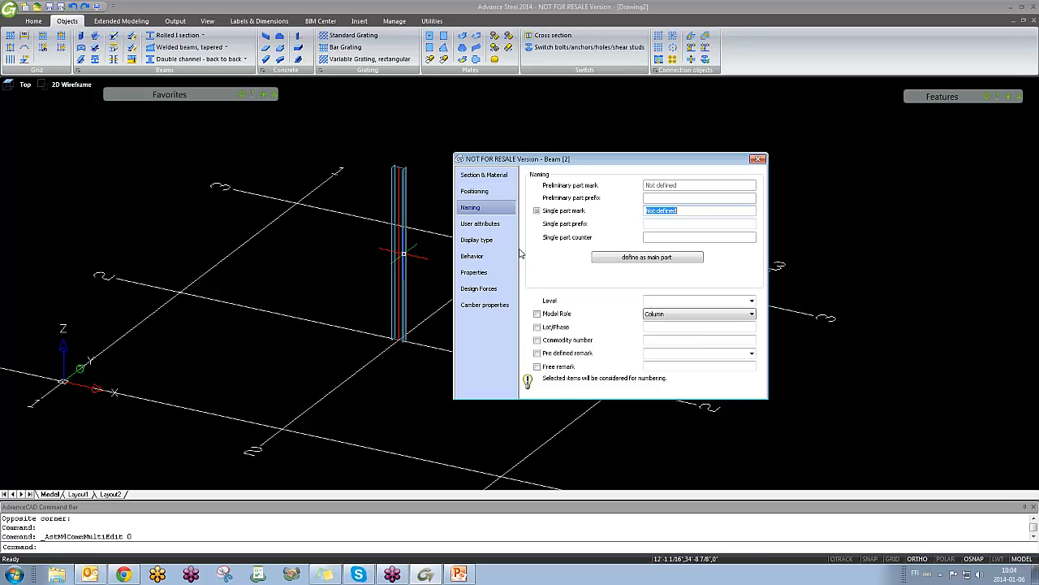
left_click(656, 315)
left_click(658, 316)
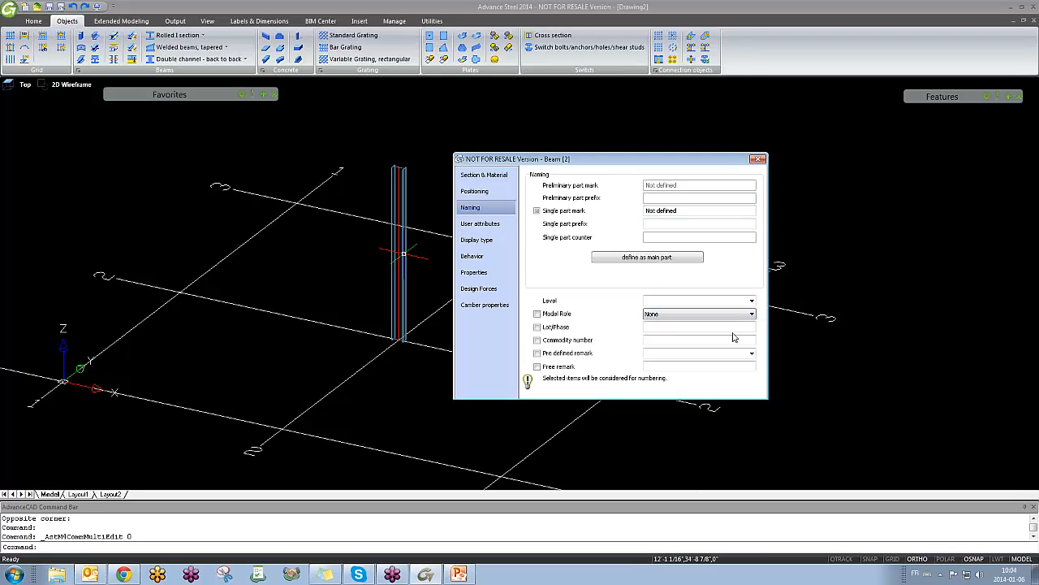
left_click(758, 159)
type("C")
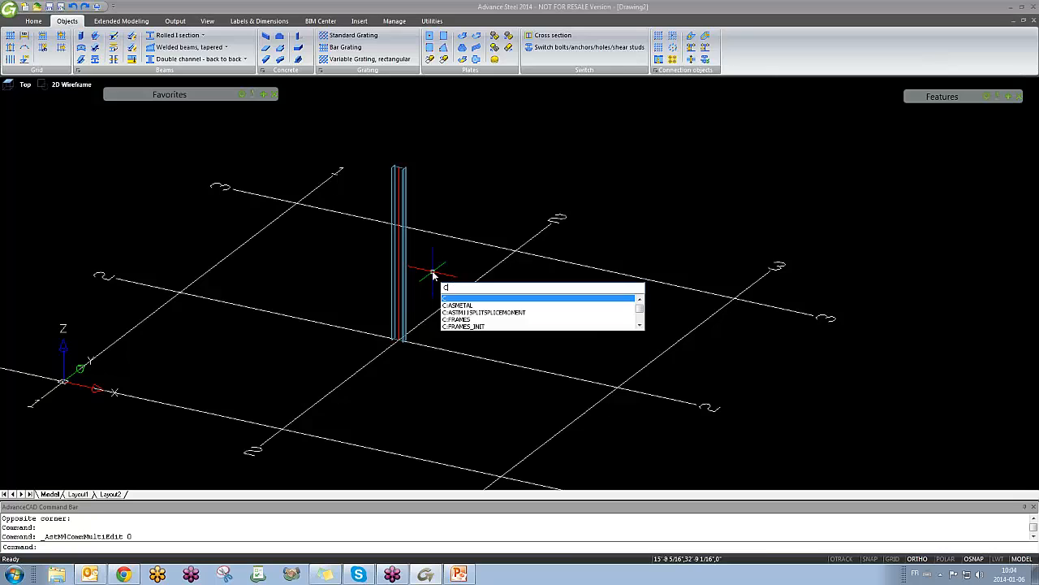
type("P")
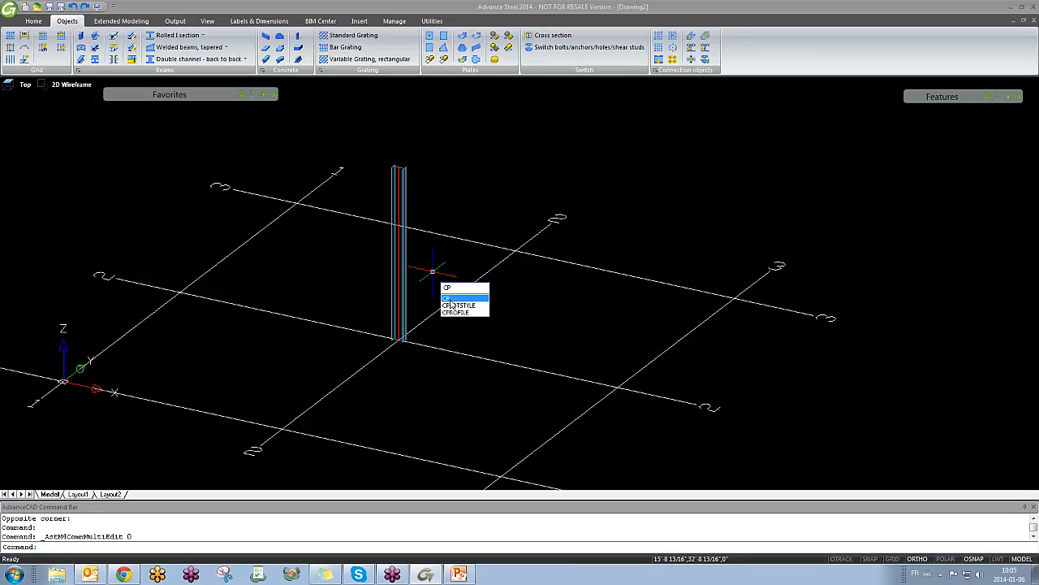
key("Escape")
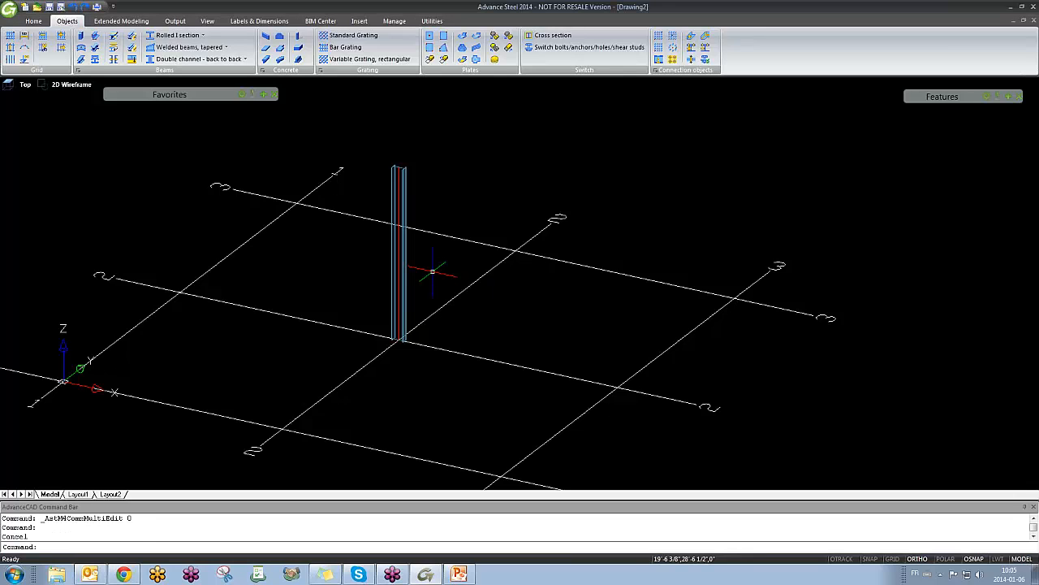
Step: Move the Features tool palette to the empty area beside the grid and switch it to the Modify tools
left_click(431, 23)
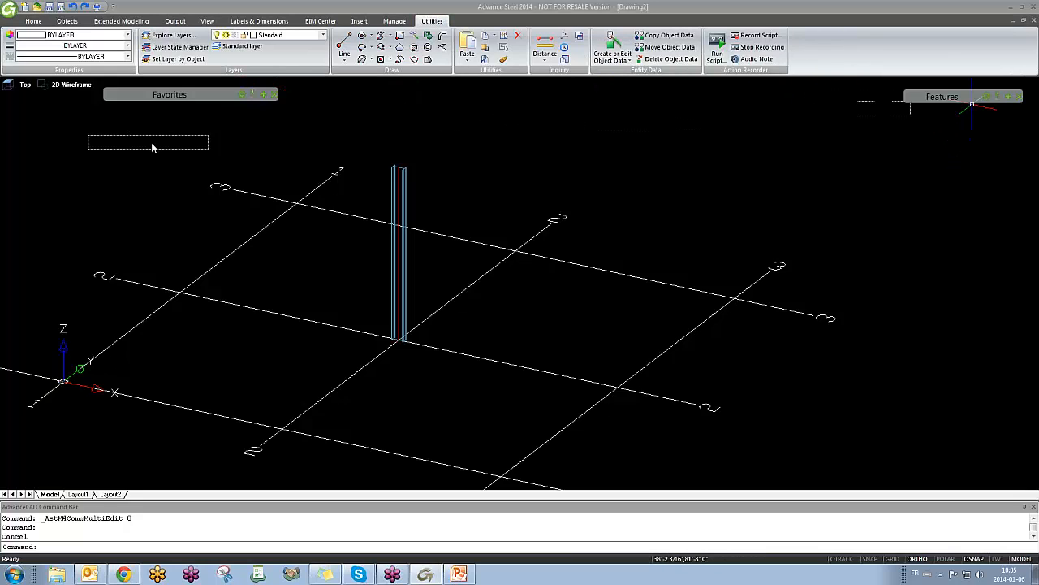
left_click_drag(151, 147, 77, 128)
left_click(120, 129)
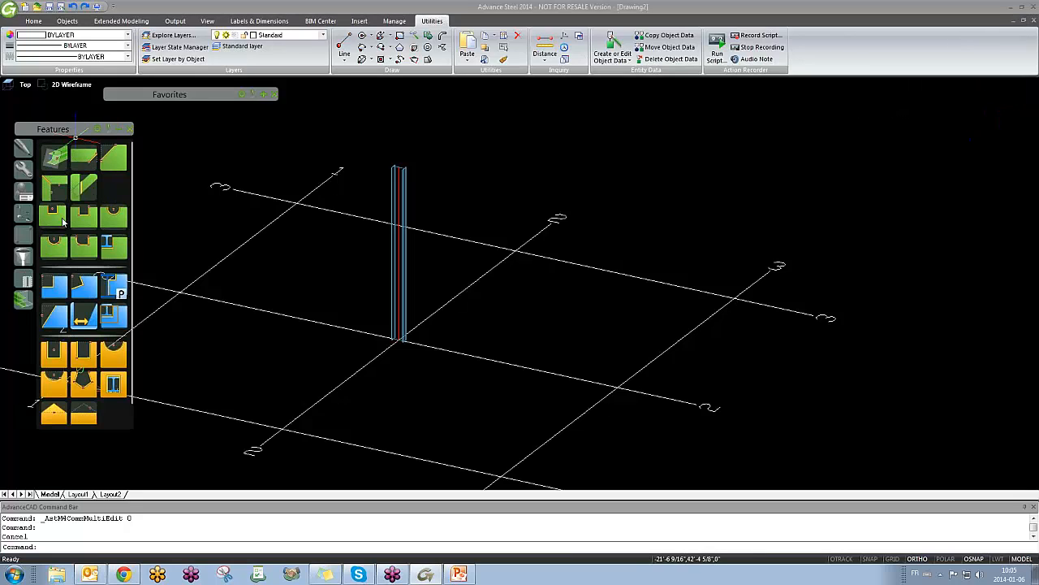
left_click(24, 149)
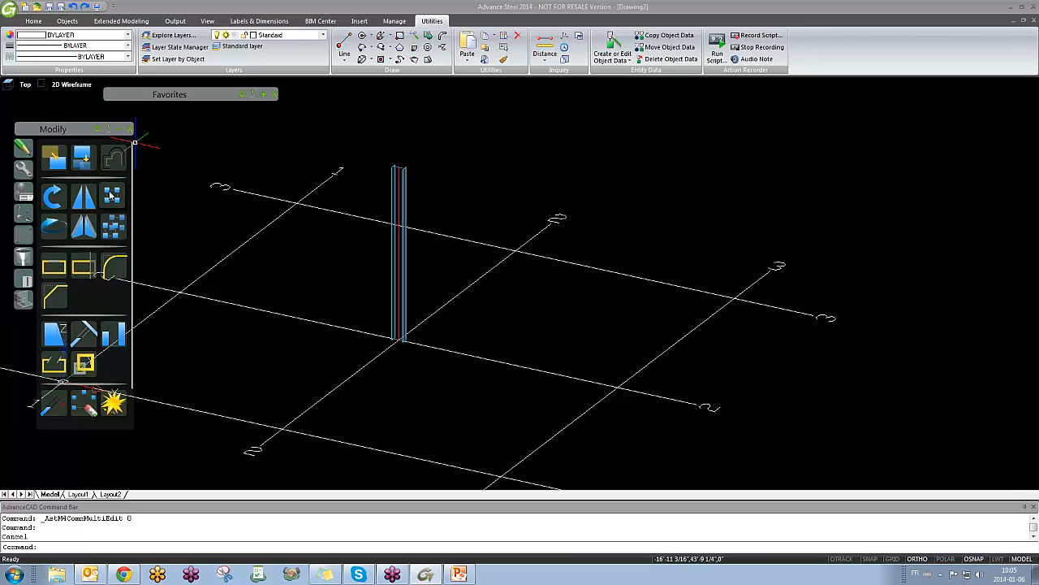
mouse_move(347, 272)
middle_mouse_down()
mouse_move(393, 291)
mouse_move(358, 294)
middle_mouse_up()
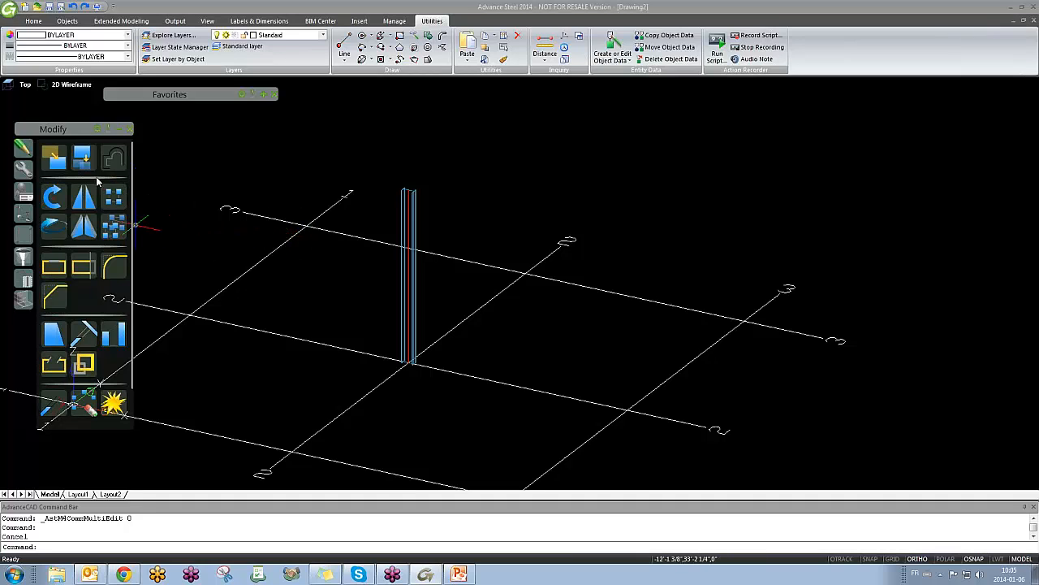
left_click(429, 134)
left_click(406, 148)
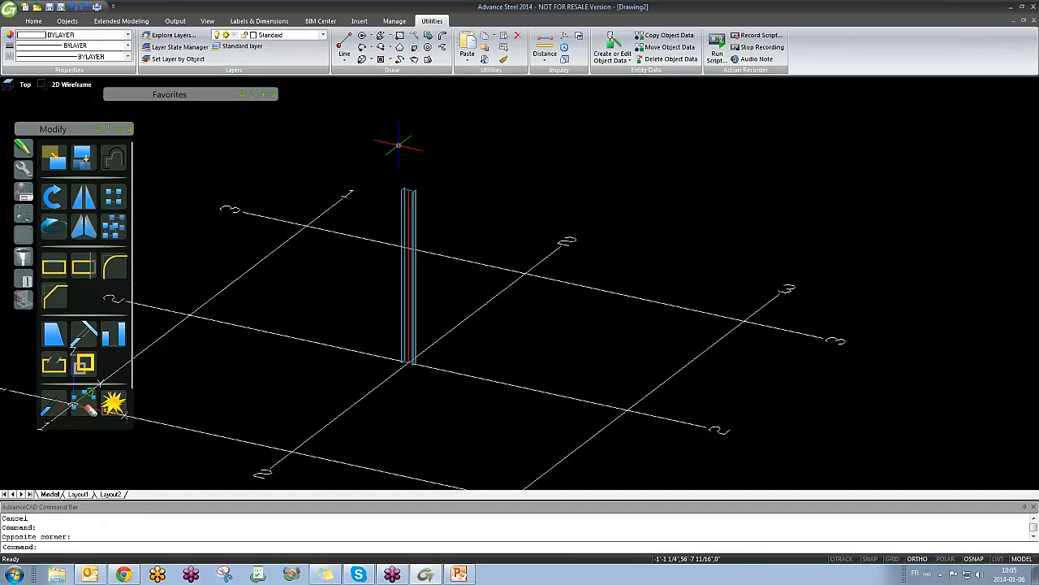
middle_click_drag(461, 228, 559, 171)
scroll(559, 172, "down", 2)
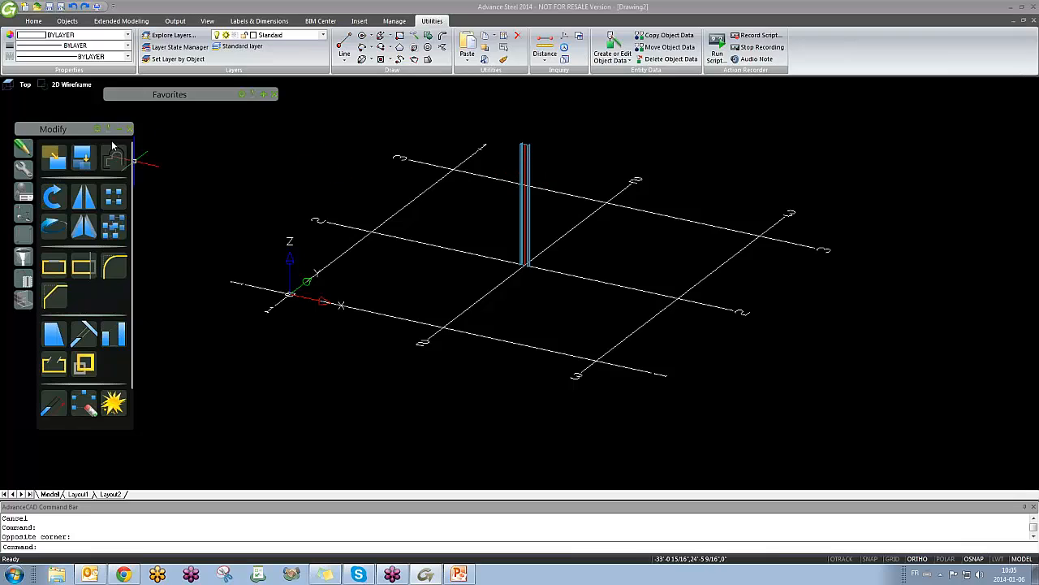
middle_click_drag(482, 288, 423, 324)
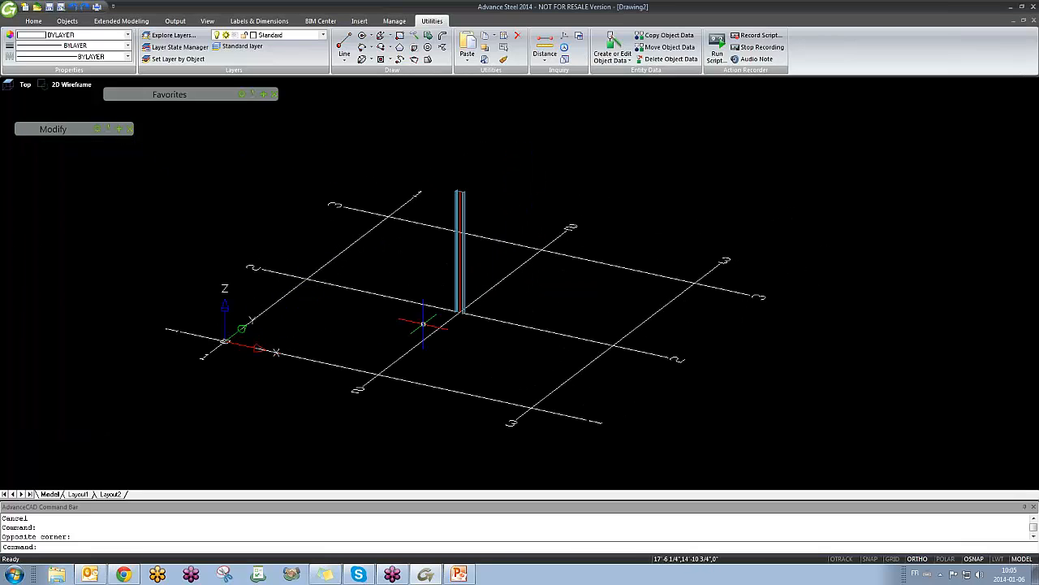
Step: Look through the palette's Tools, Custom connections and following category, and return to the Modify tools
mouse_move(115, 136)
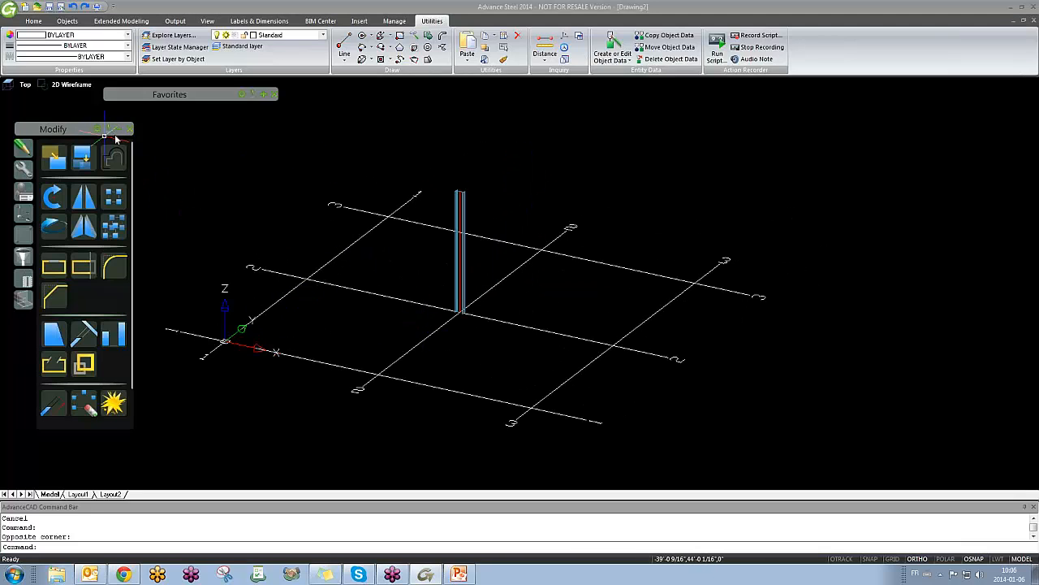
left_click(23, 169)
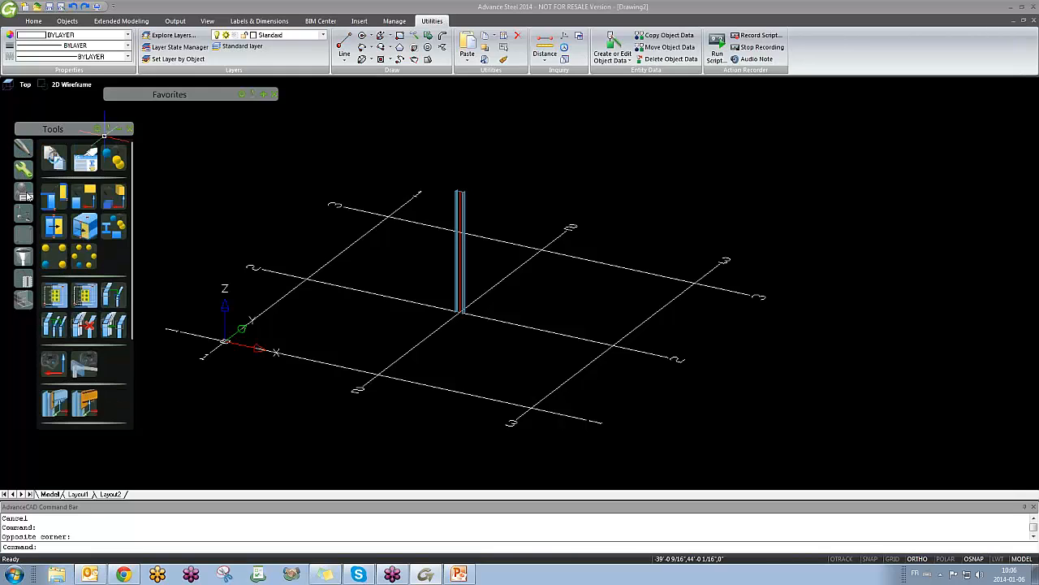
left_click(25, 195)
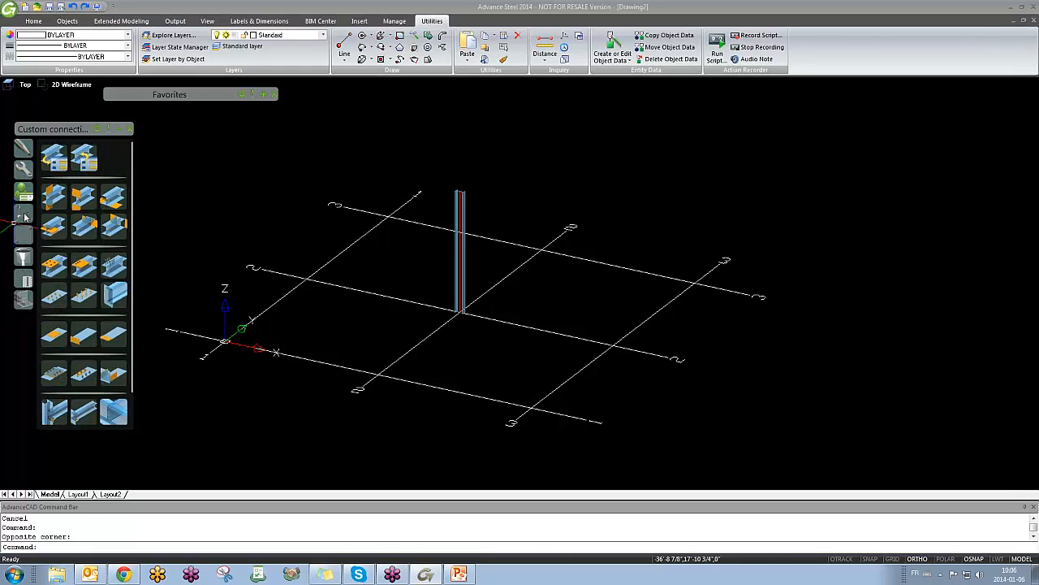
left_click(24, 216)
left_click(24, 154)
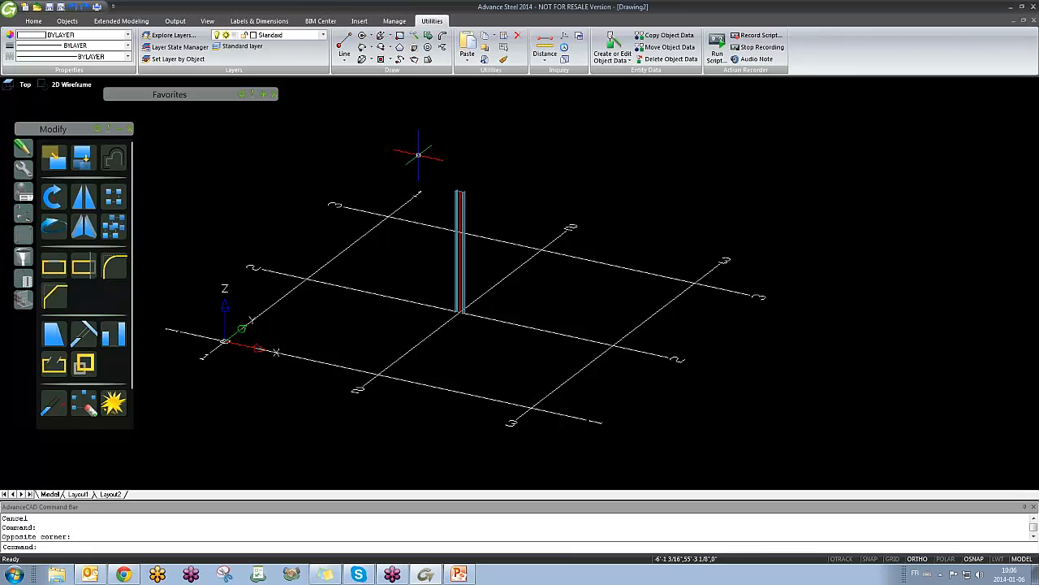
left_click(477, 134)
left_click(450, 154)
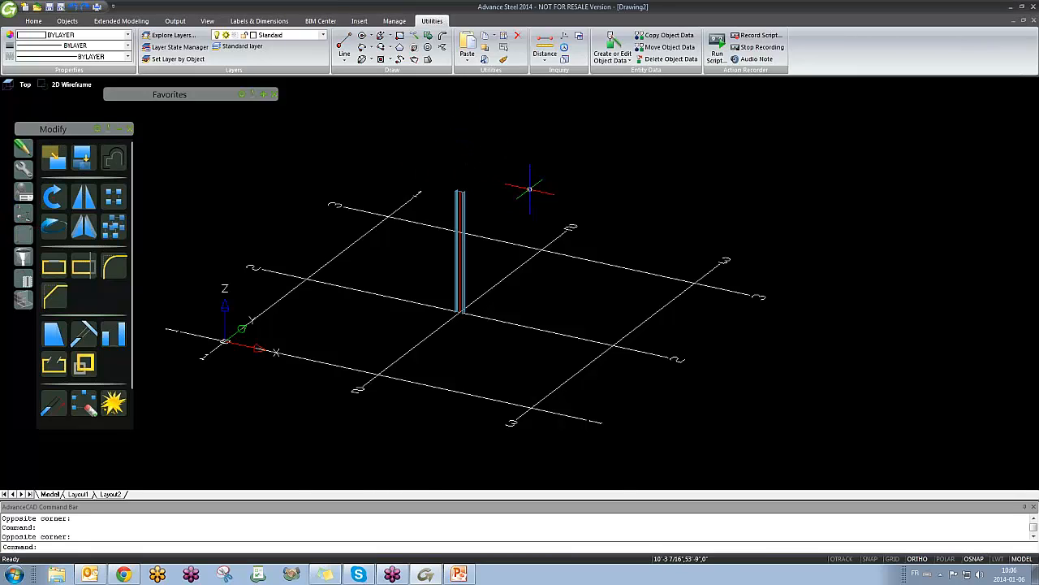
Step: Copy the column along its grid line to the intersections with crossing lines 3 and 1, using the grid line ends as reference points
scroll(463, 224, "up", 2)
scroll(464, 224, "down", 2)
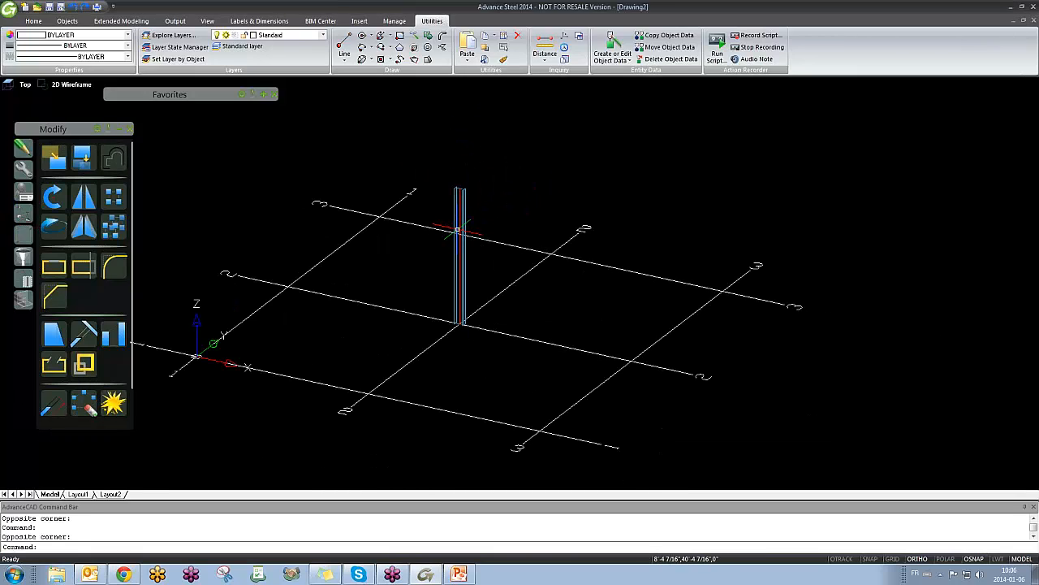
type("CP")
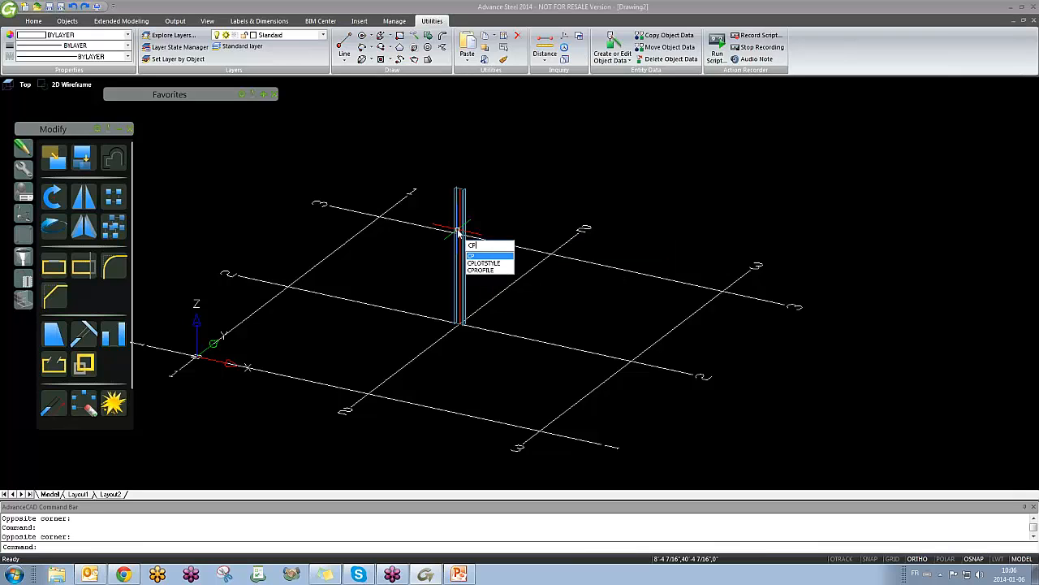
key("Return")
left_click(462, 213)
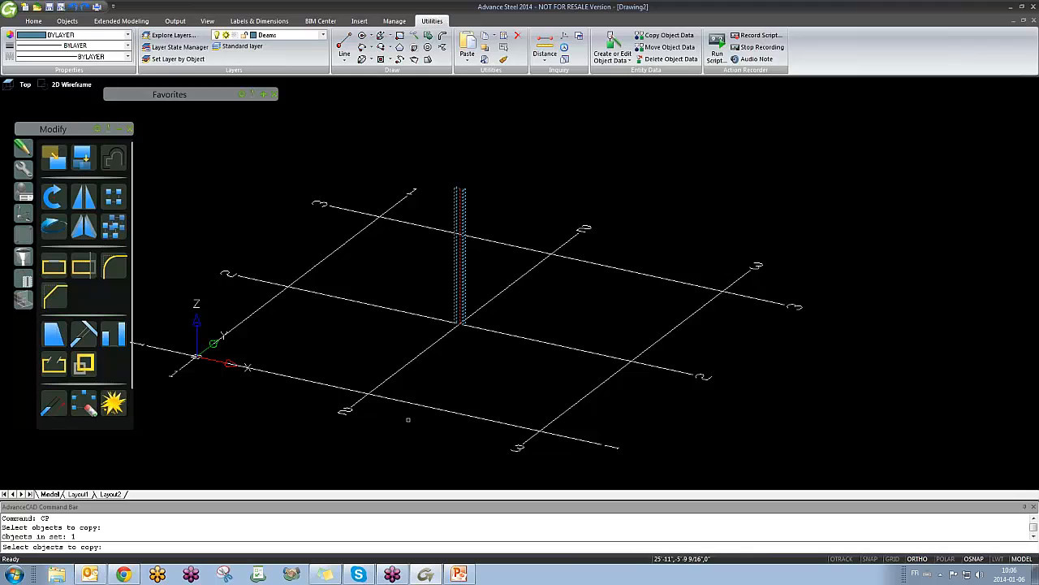
key("Return")
left_click(350, 407)
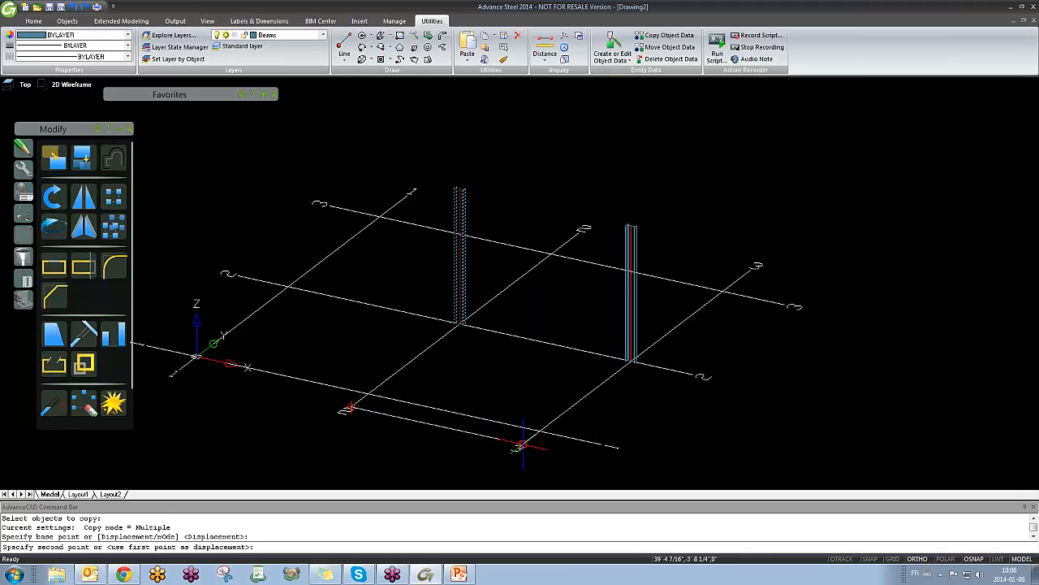
left_click(523, 445)
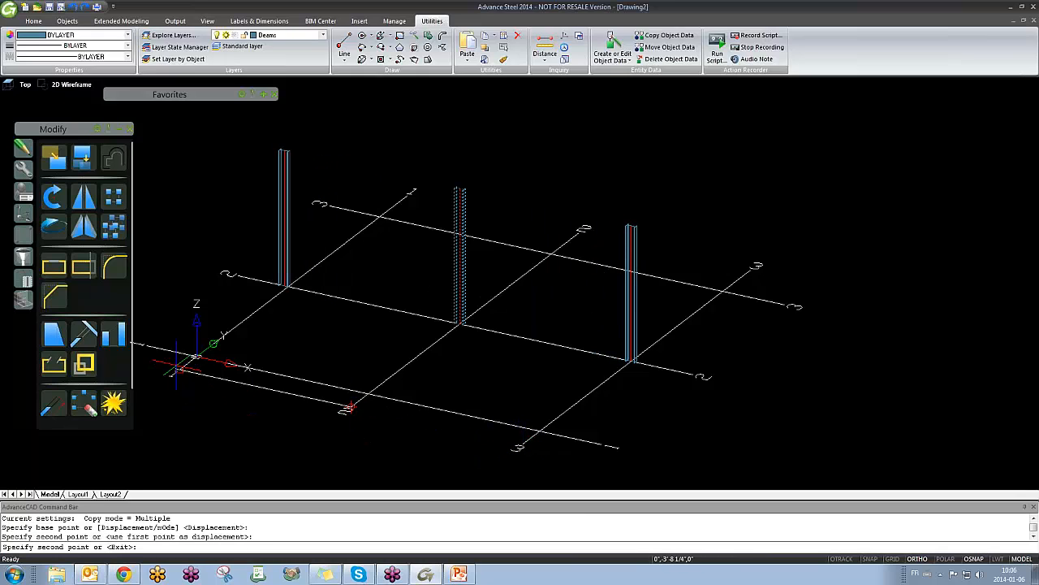
key("Escape")
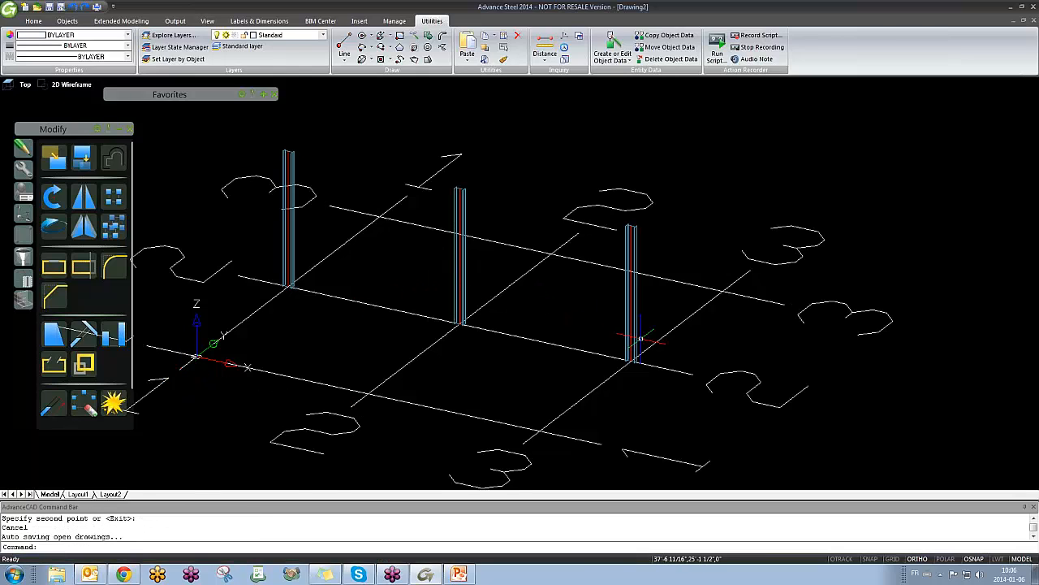
Step: Copy the row of three columns one bay over onto grid line 3, using the ends of adjacent grid lines as reference points
middle_click_drag(512, 308, 540, 298, "shift")
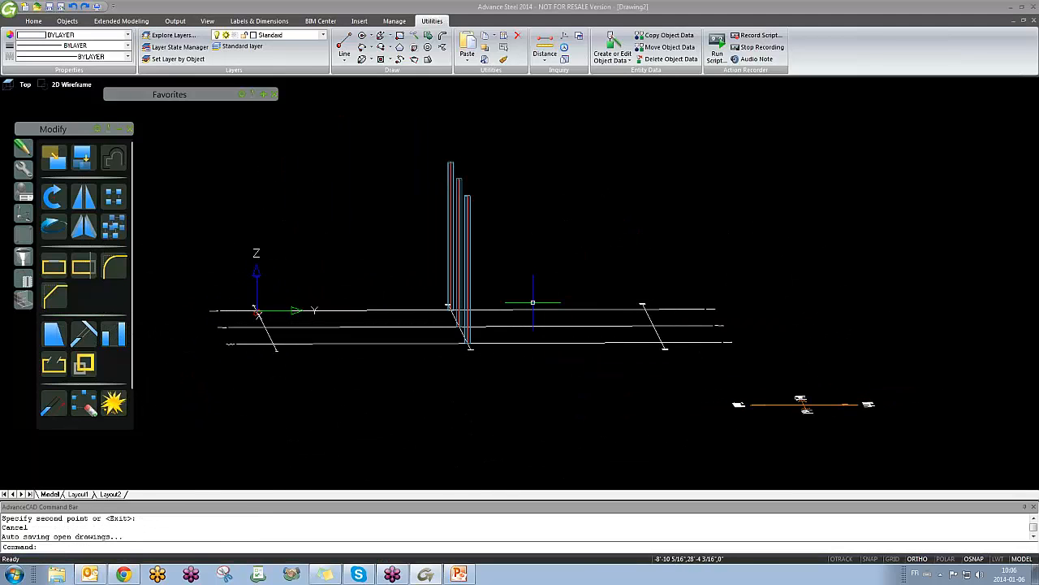
type("CP")
key("Return")
left_click(529, 238)
left_click(410, 185)
key("Return")
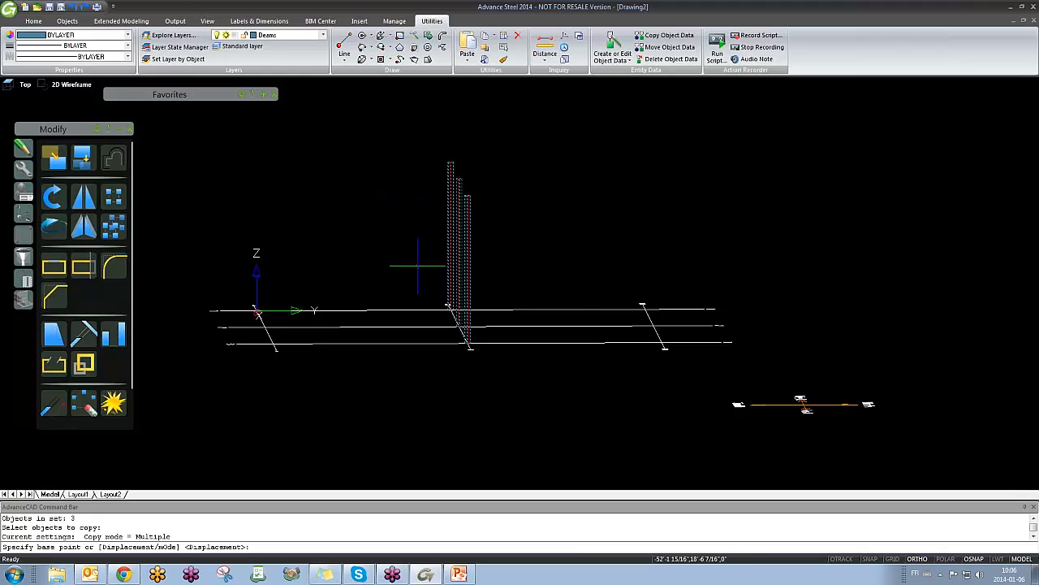
middle_click_drag(457, 232, 453, 312, "shift")
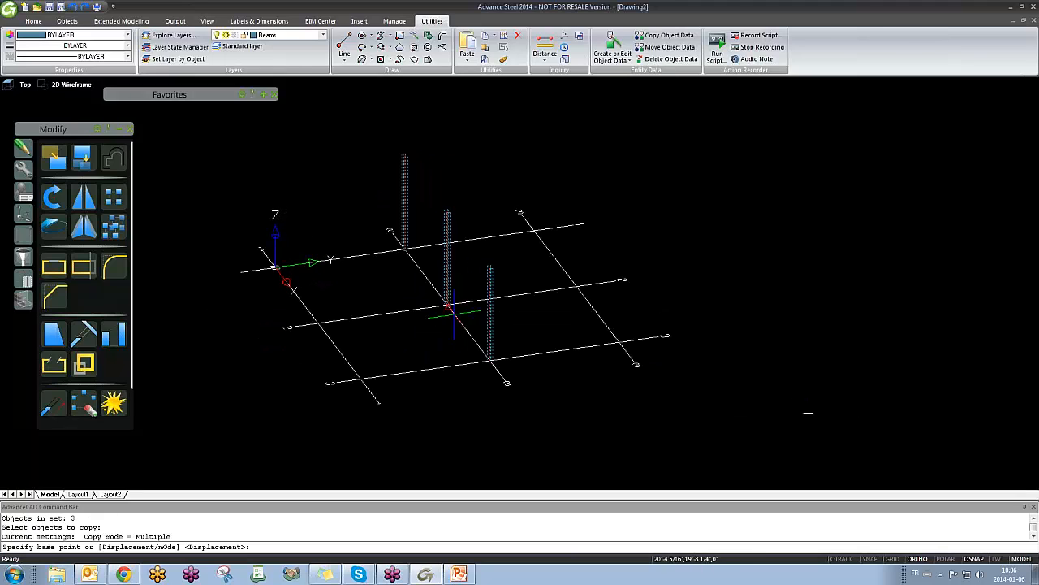
left_click(376, 397)
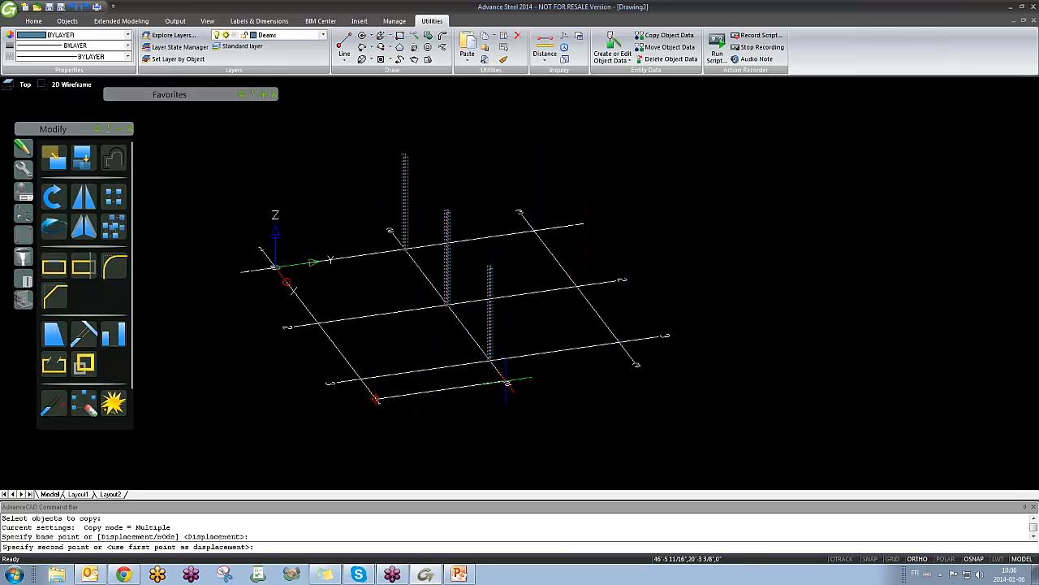
left_click(507, 381)
key("Escape")
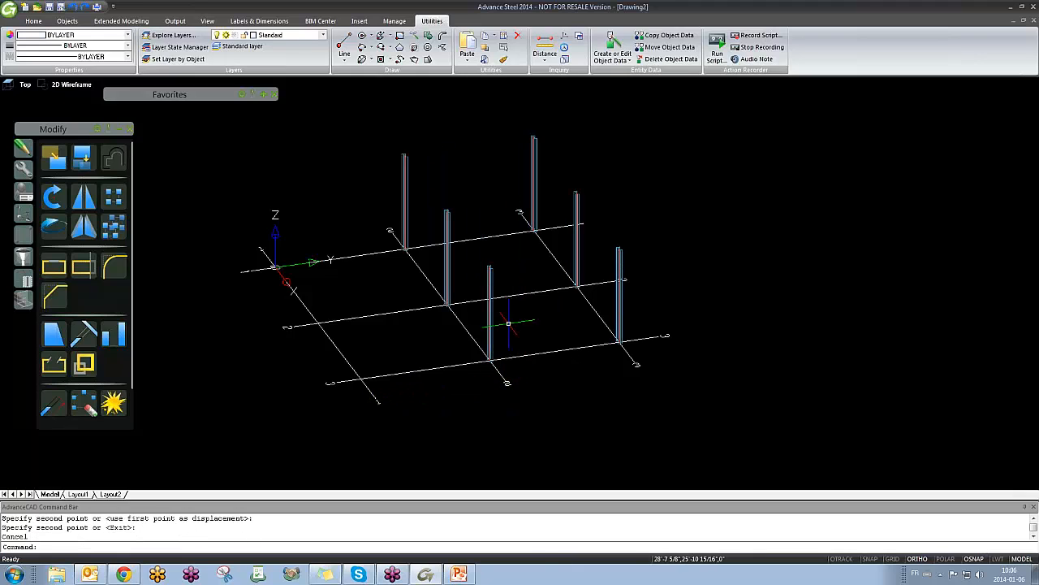
Step: Copy the middle row of three columns onto the empty grid line through the origin, using the ends of both grid lines as reference points
key("Return")
left_click(490, 283)
left_click(447, 260)
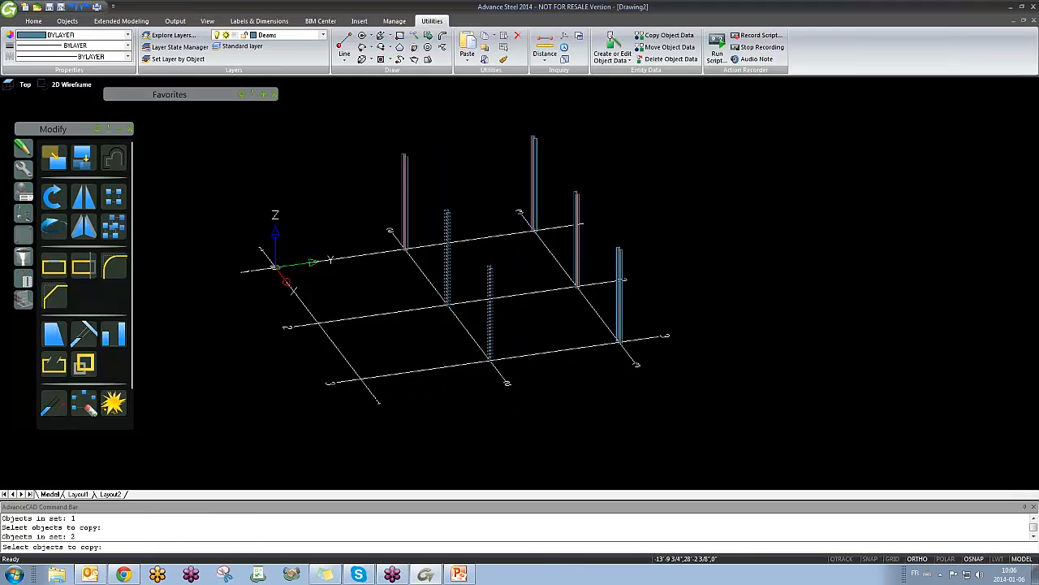
left_click(404, 203)
key("Return")
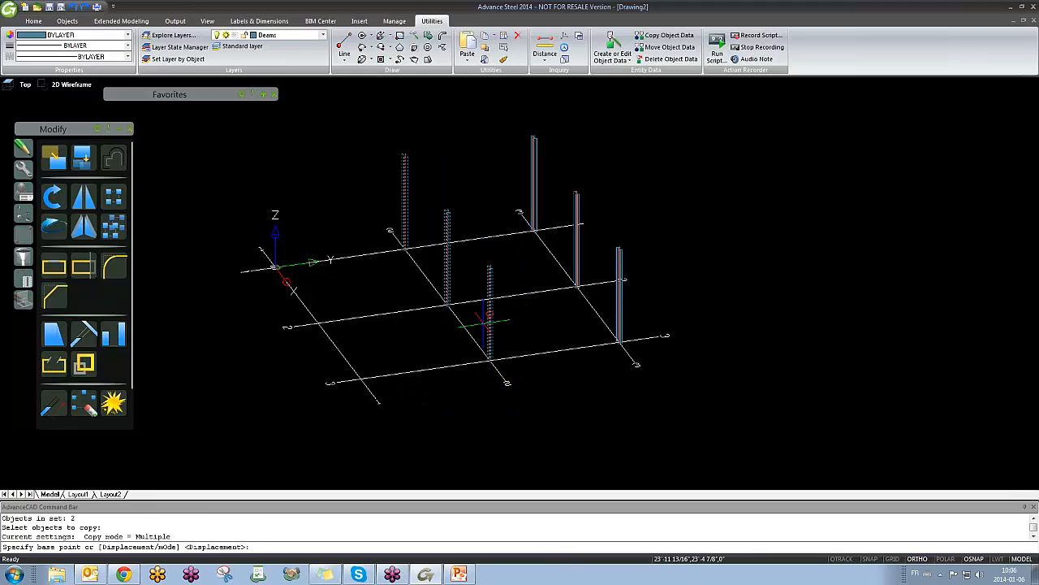
left_click(506, 381)
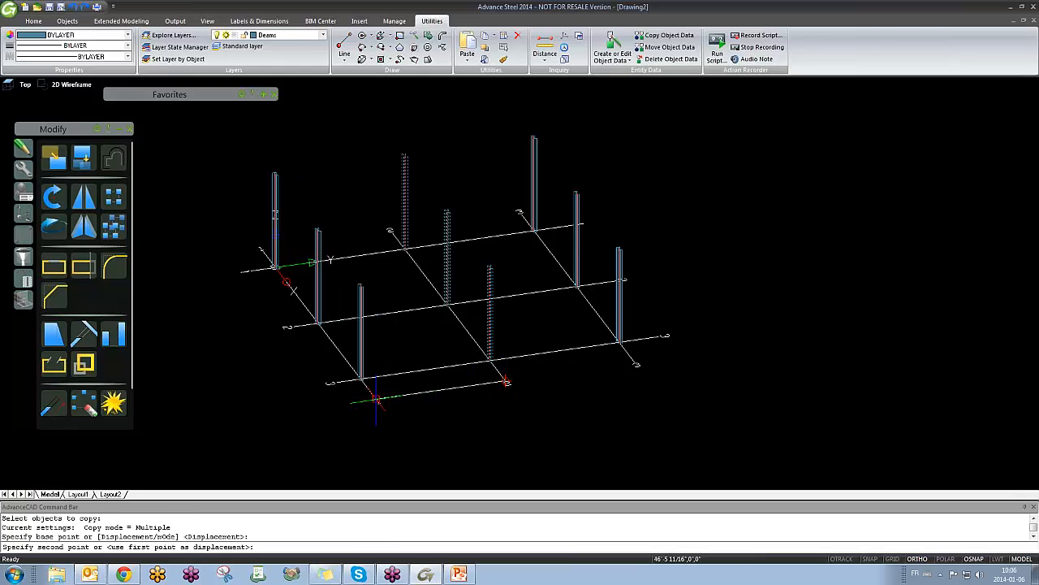
left_click(376, 398)
key("Escape")
Step: Select all nine columns together and set their Model Role to Column in the Advance properties
scroll(400, 369, "down", 3)
middle_click_drag(394, 387, 455, 362, "shift")
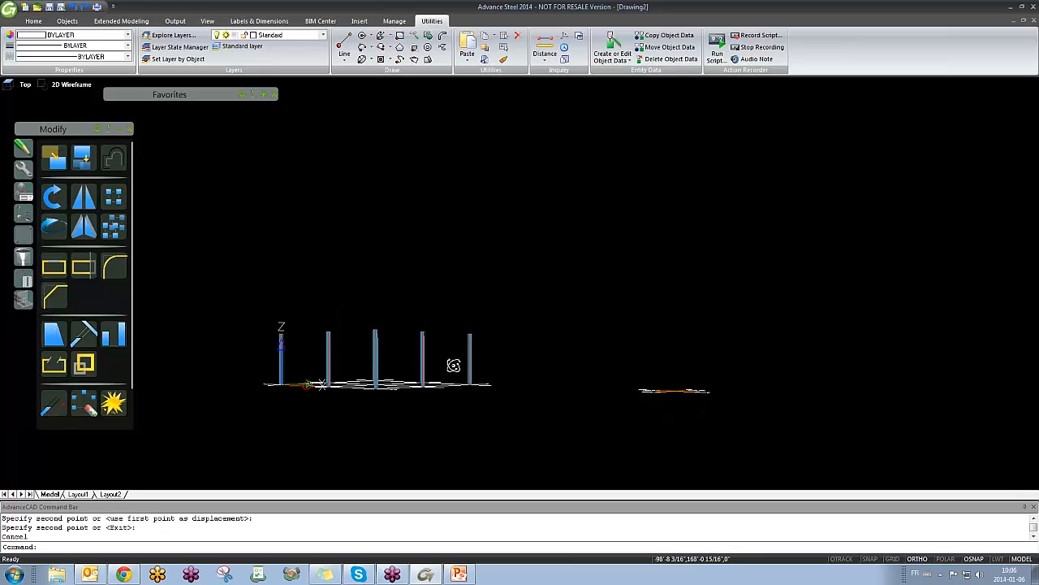
left_click(507, 356)
left_click(239, 272)
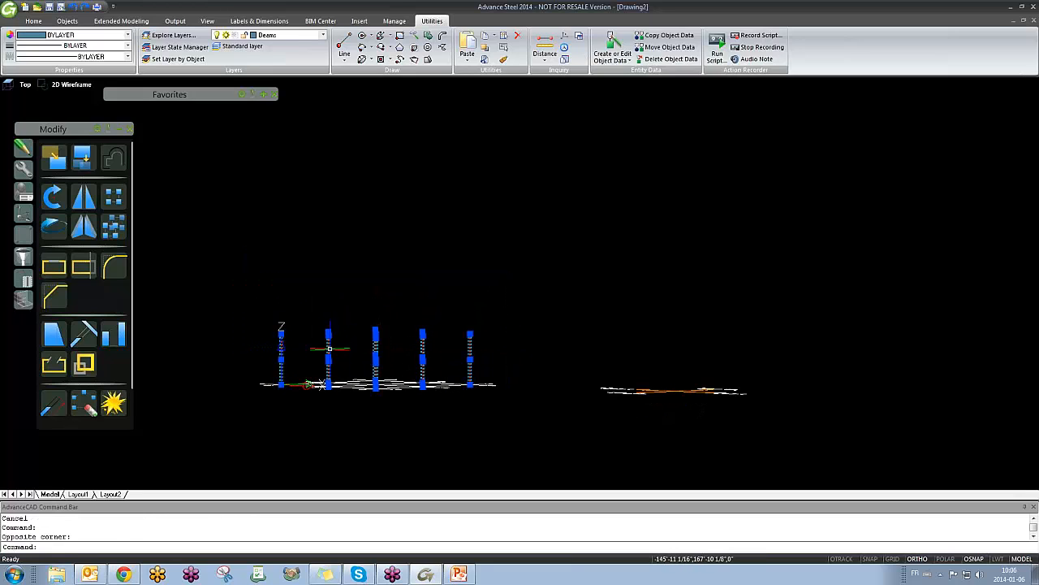
scroll(329, 348, "up", 2)
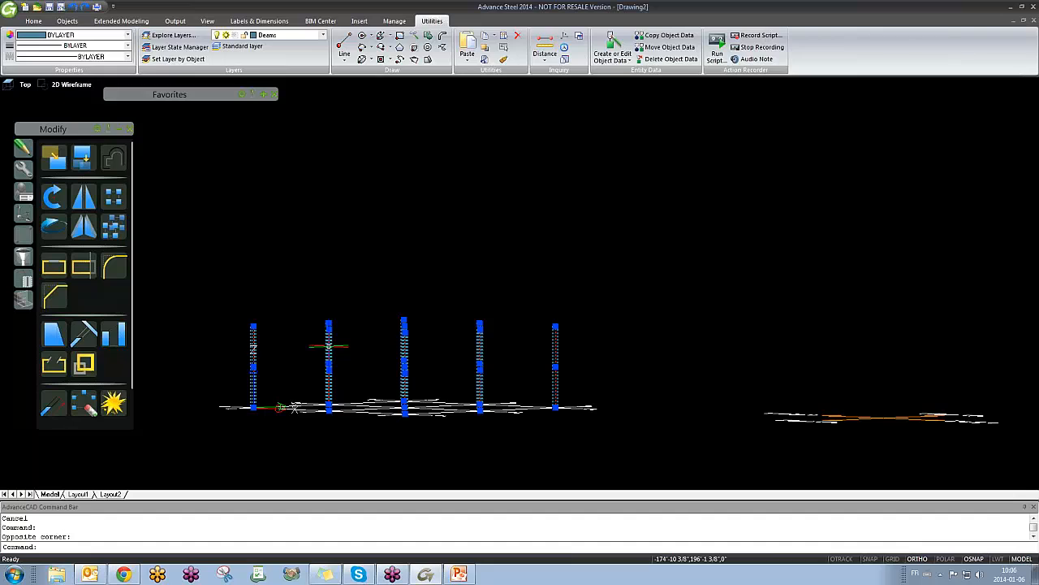
right_click(329, 347)
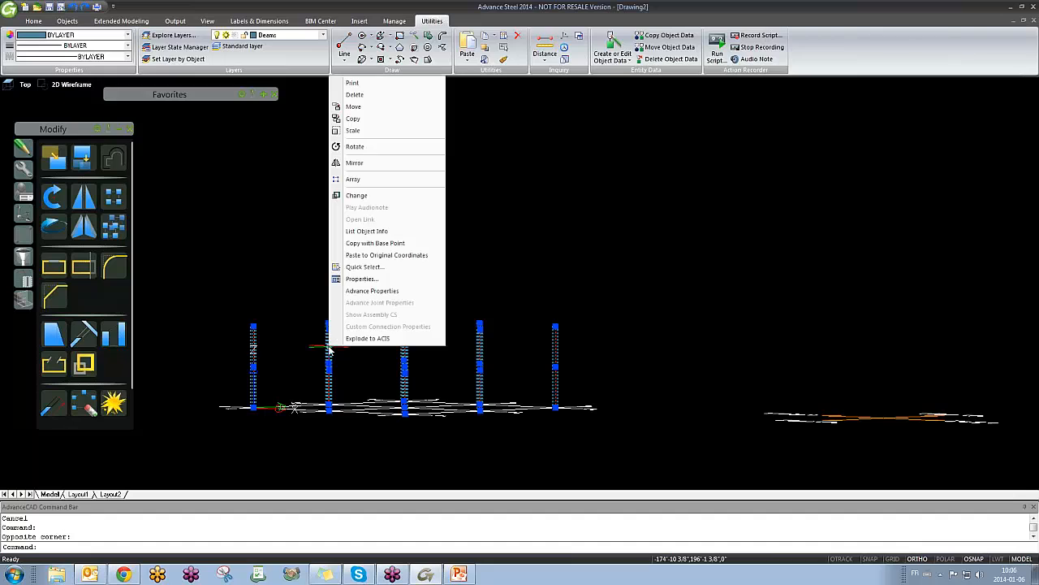
left_click(375, 291)
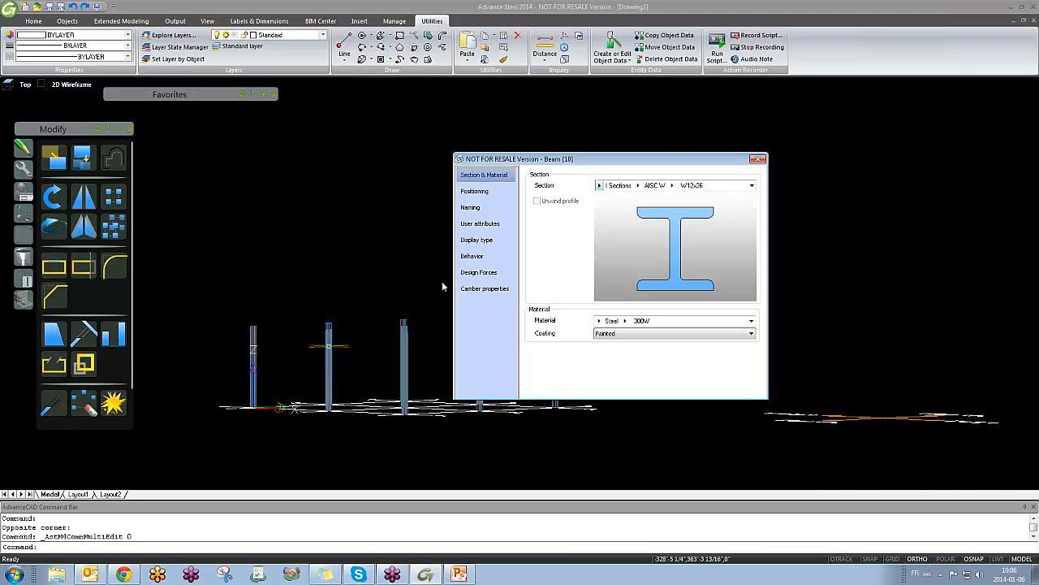
left_click(479, 207)
left_click(695, 317)
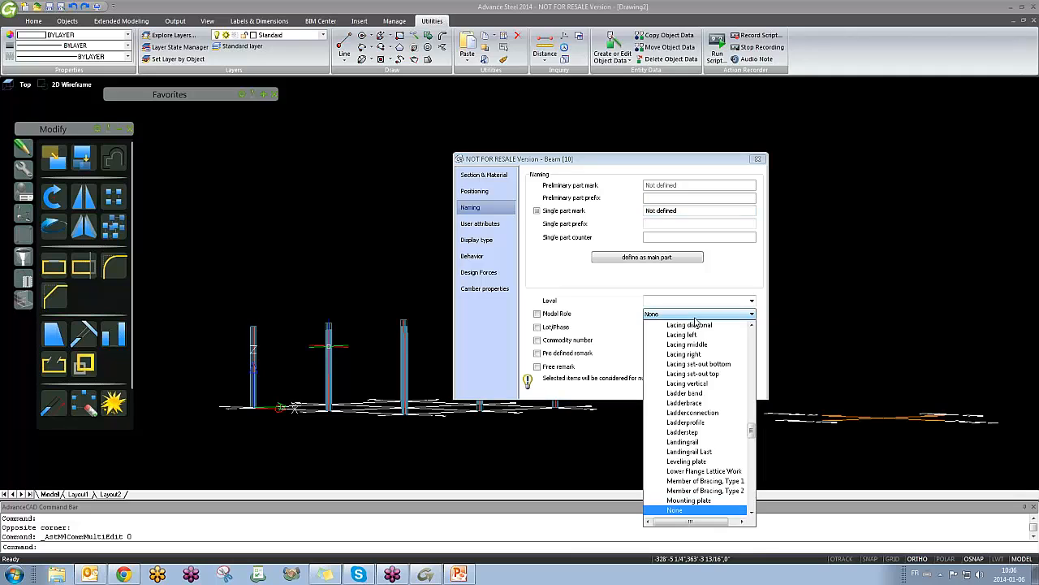
key("c")
key("Return")
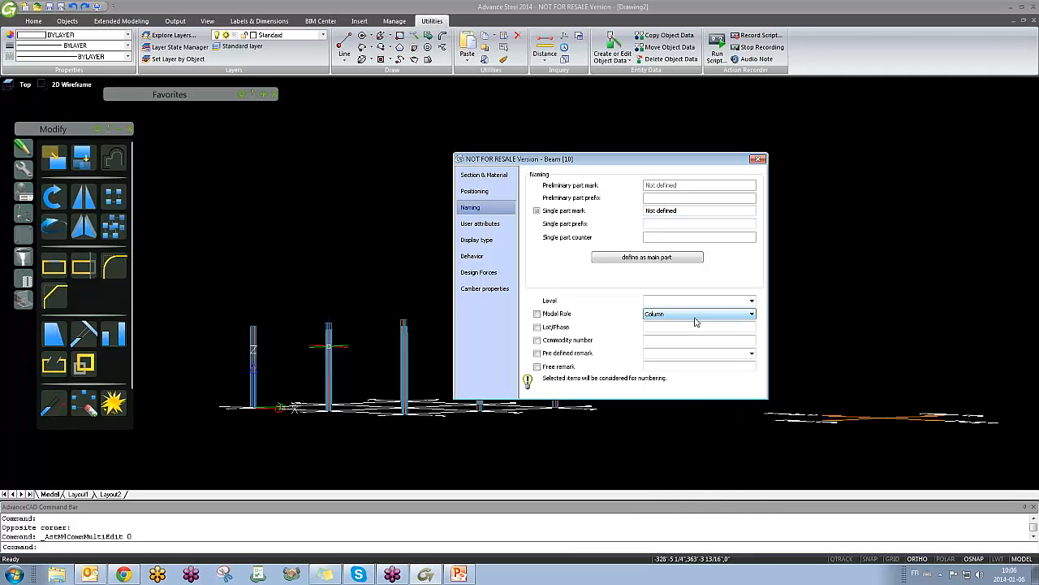
left_click(758, 161)
Step: Check the naming properties of the middle column in the back row and of the column at the grid origin
middle_click_drag(441, 290, 476, 339, "shift")
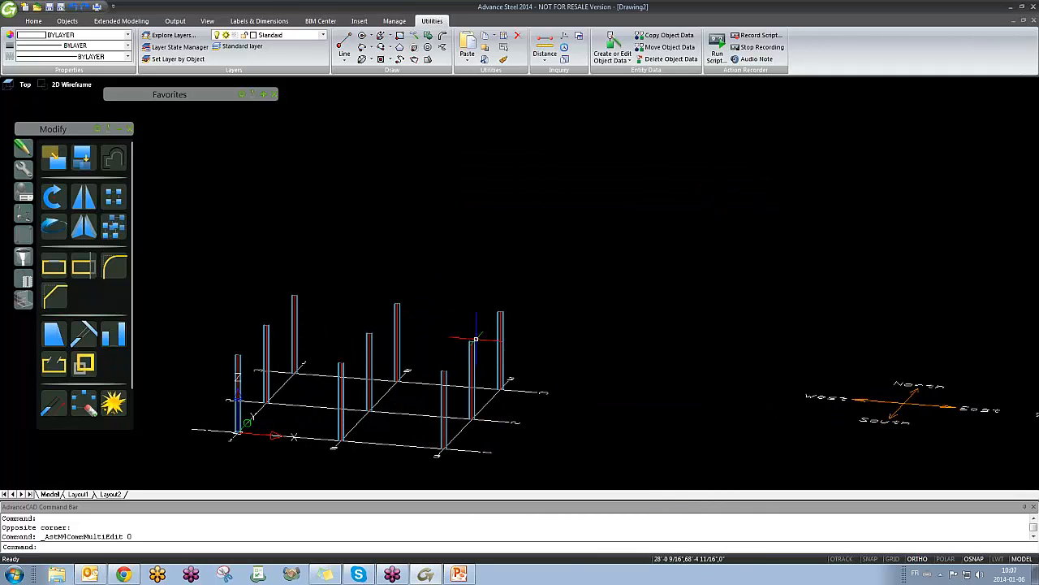
double_click(395, 330)
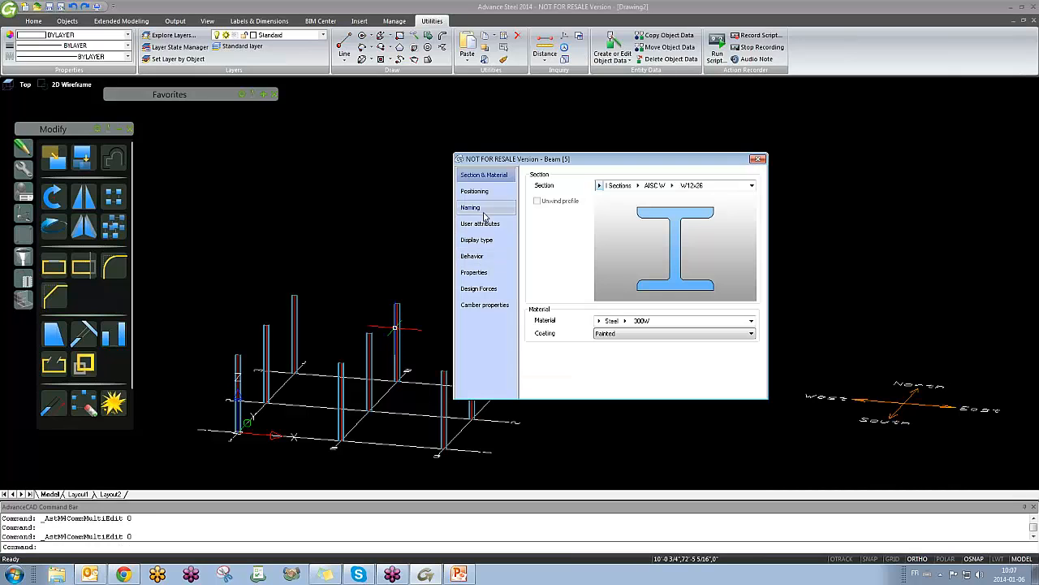
left_click(484, 211)
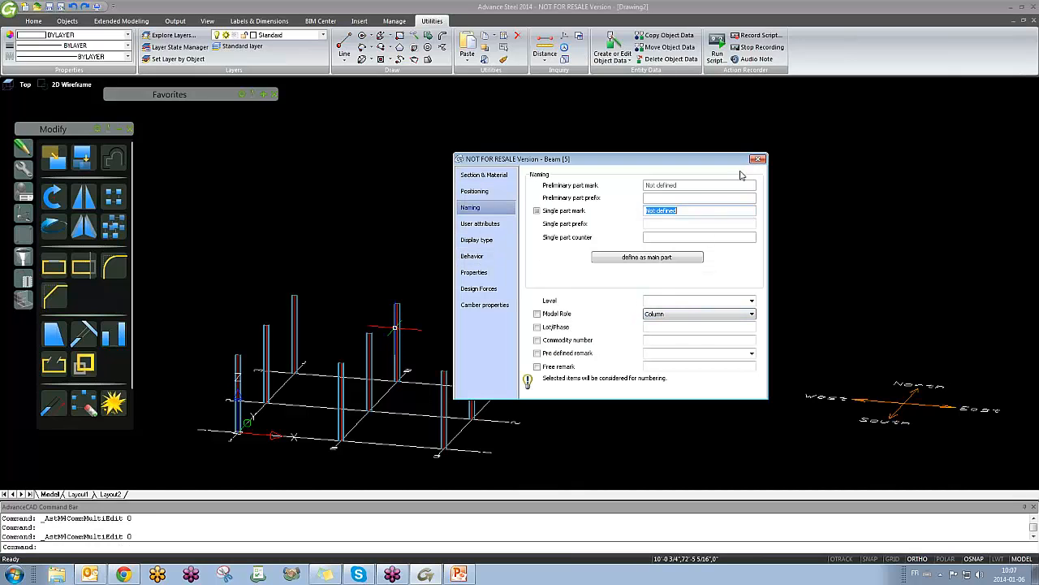
left_click(757, 159)
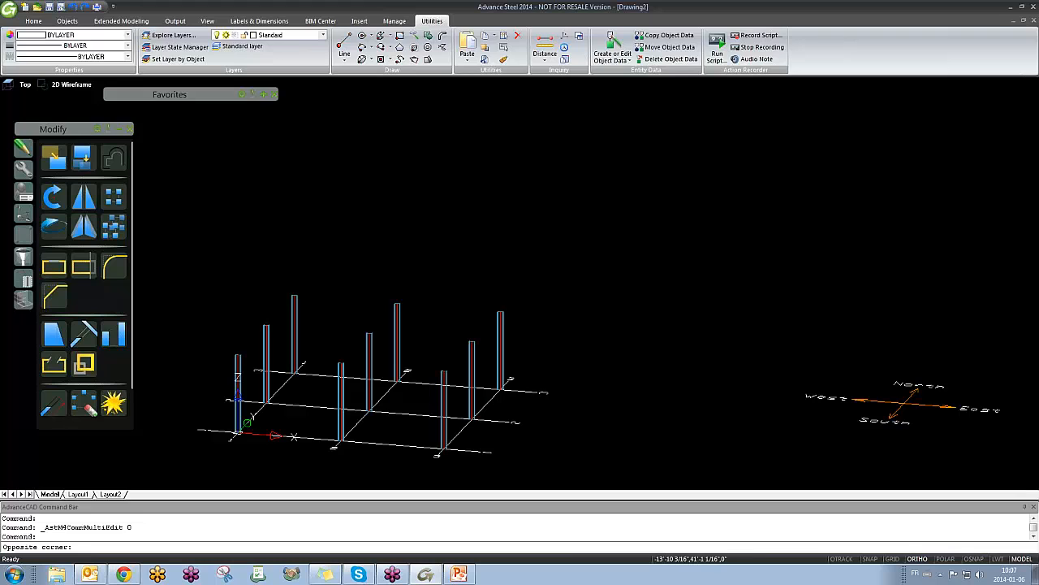
double_click(239, 358)
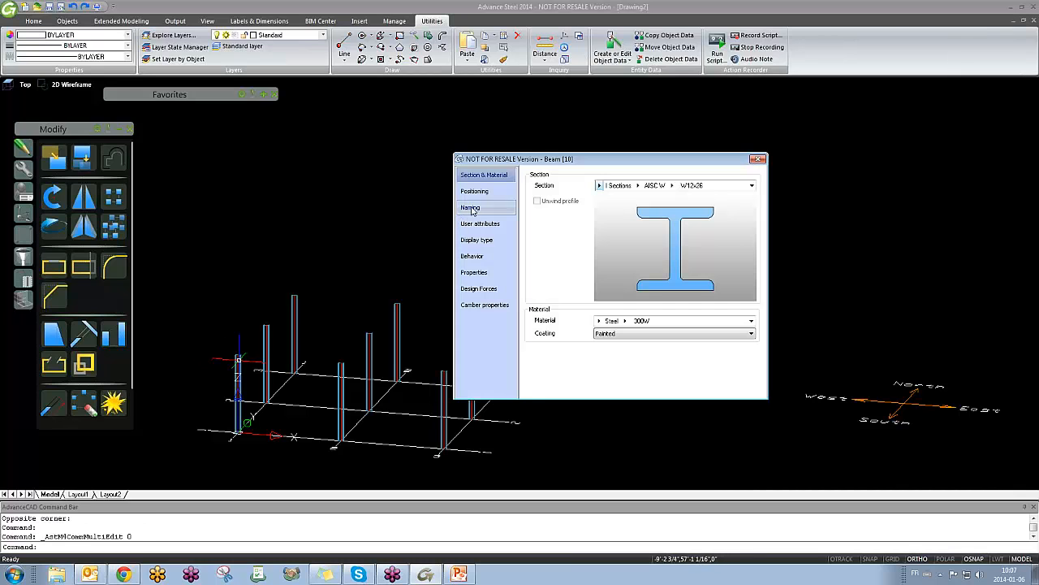
left_click(472, 209)
left_click(756, 160)
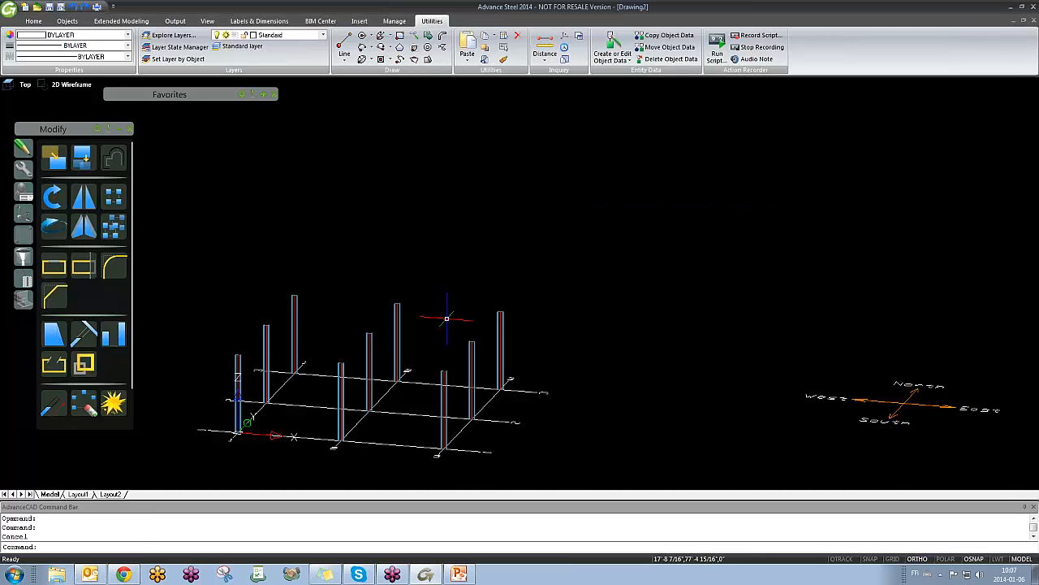
Step: Examine the column layout on the grid up close and from different angles
middle_click_drag(447, 318, 505, 321)
scroll(225, 142, "up", 2)
scroll(359, 232, "up", 2)
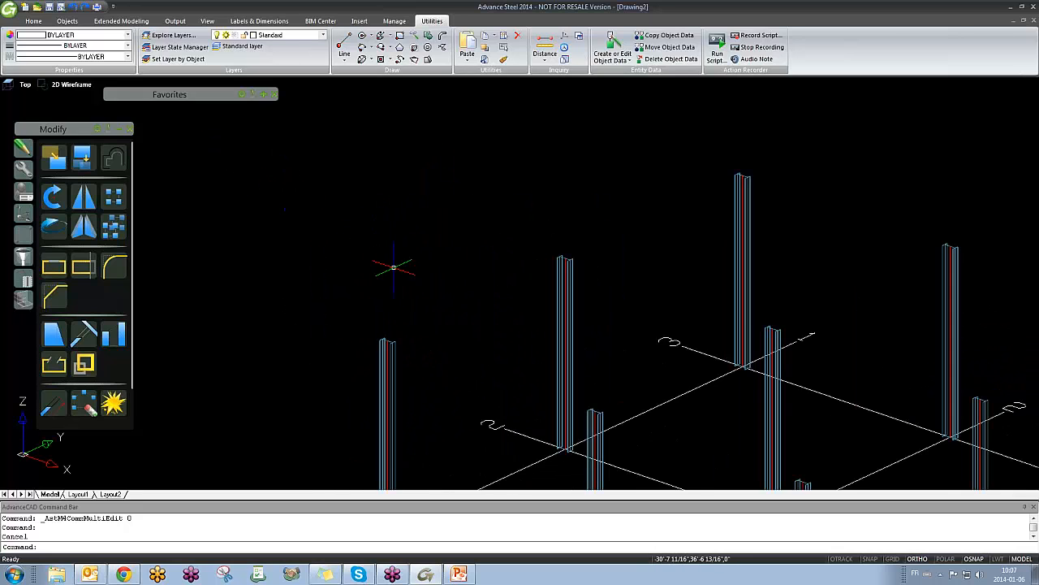
scroll(406, 316, "down", 5)
mouse_move(583, 388)
middle_mouse_down("shift")
mouse_move(590, 406)
mouse_move(601, 398)
mouse_move(583, 393)
middle_mouse_up("shift")
scroll(405, 317, "up", 2)
scroll(406, 318, "down", 1)
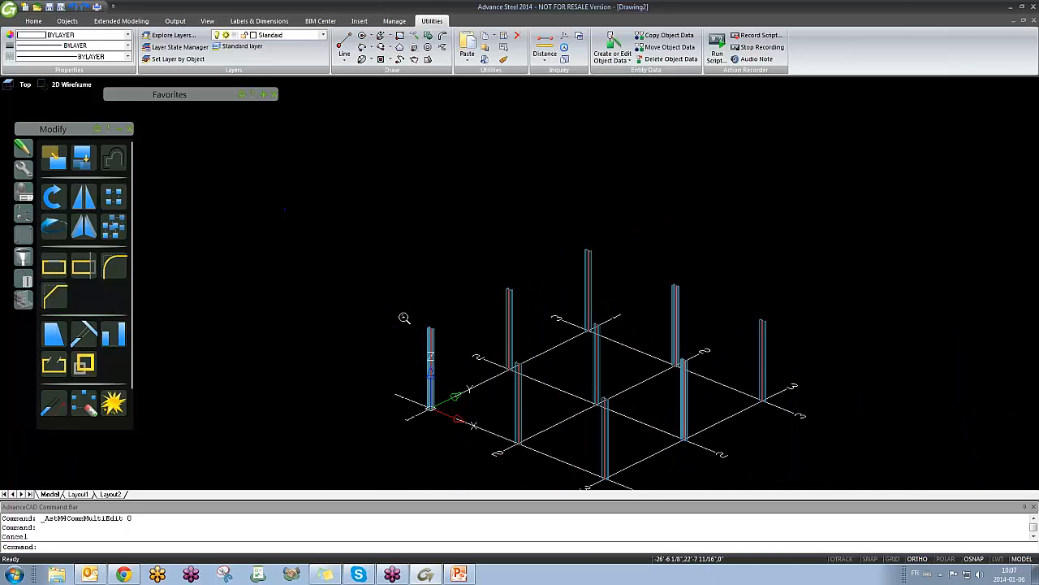
scroll(414, 325, "up", 3)
scroll(427, 331, "down", 2)
middle_click_drag(425, 334, 410, 318)
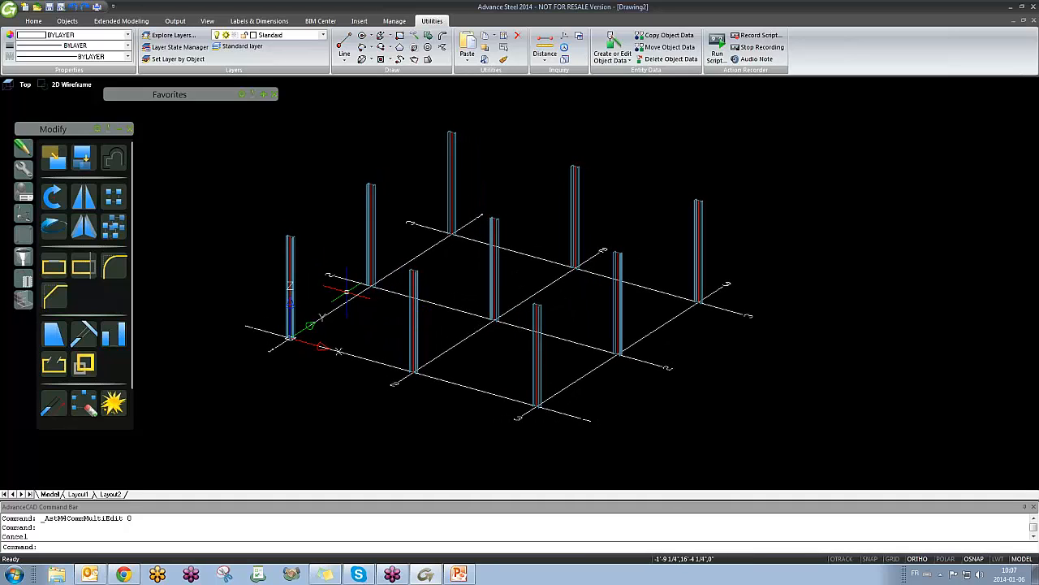
Step: Review the Advance properties of the column at the grid origin and close them without changes
double_click(291, 259)
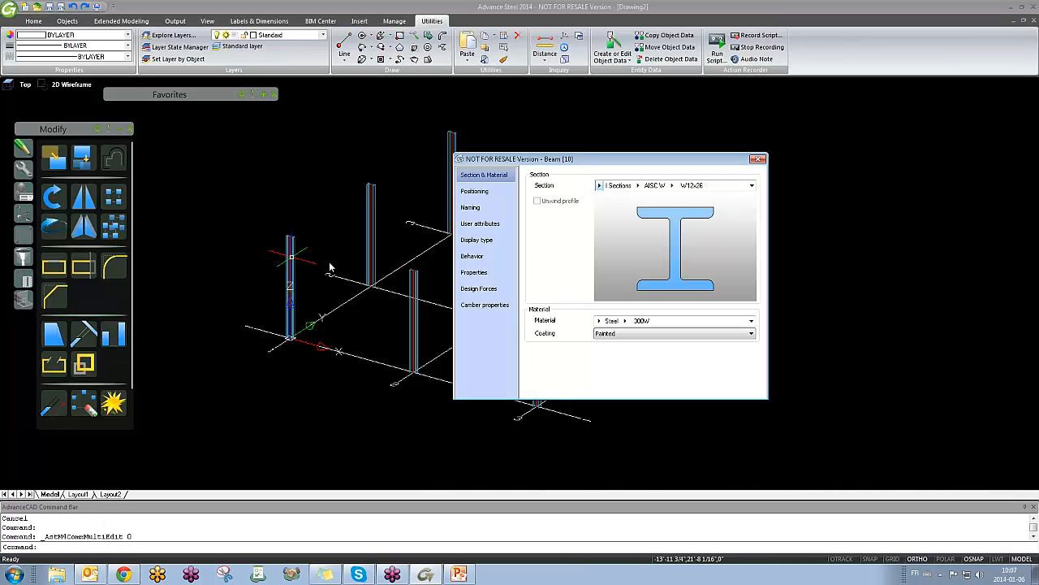
left_click(758, 159)
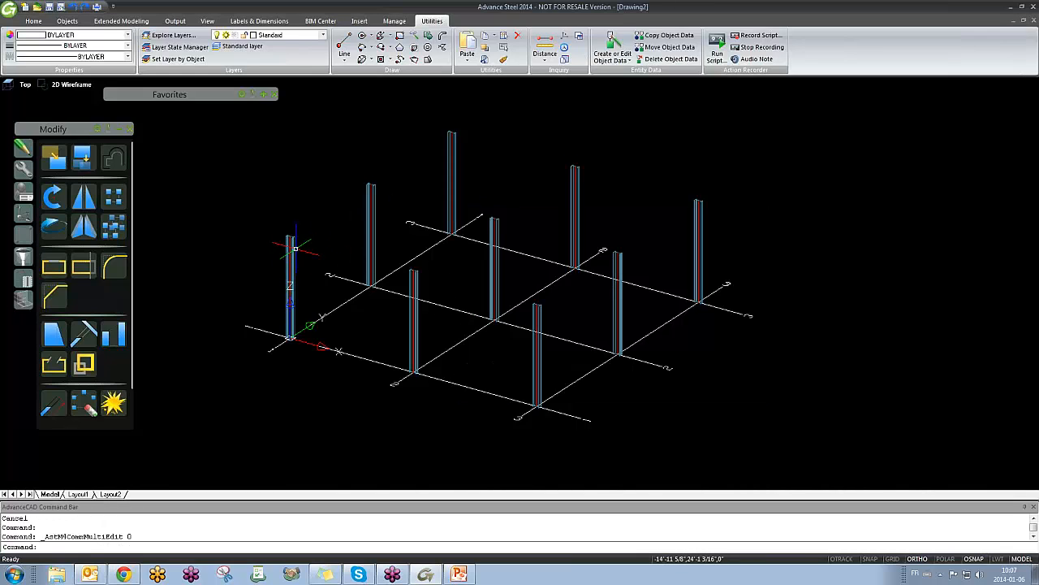
double_click(294, 248)
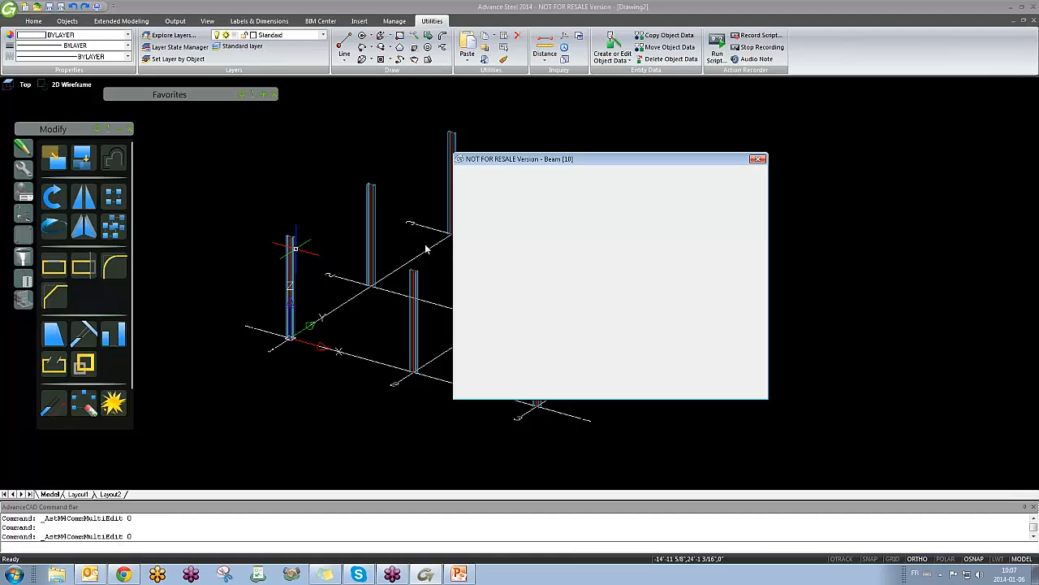
left_click(757, 159)
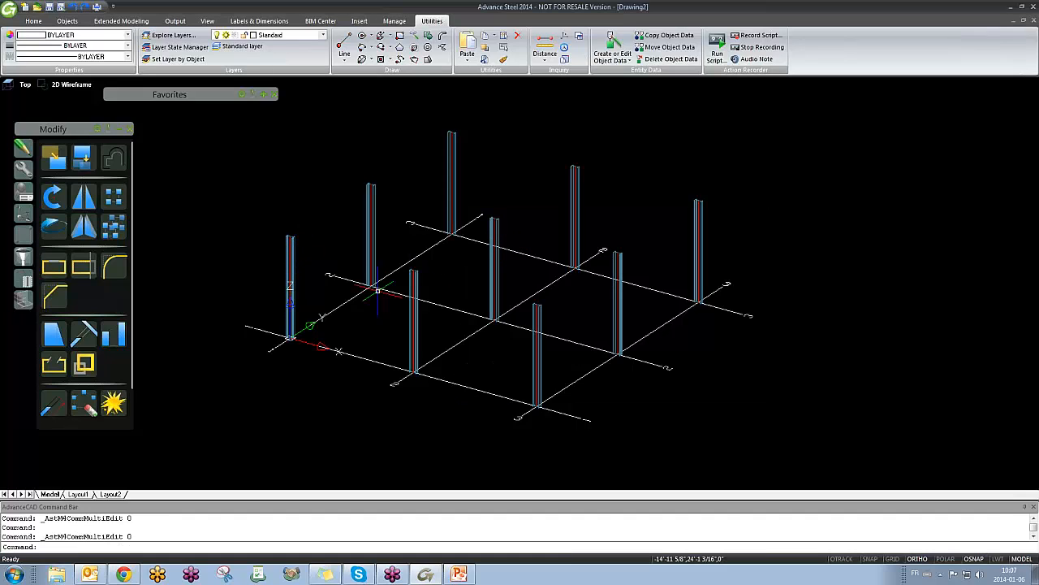
left_click(290, 268)
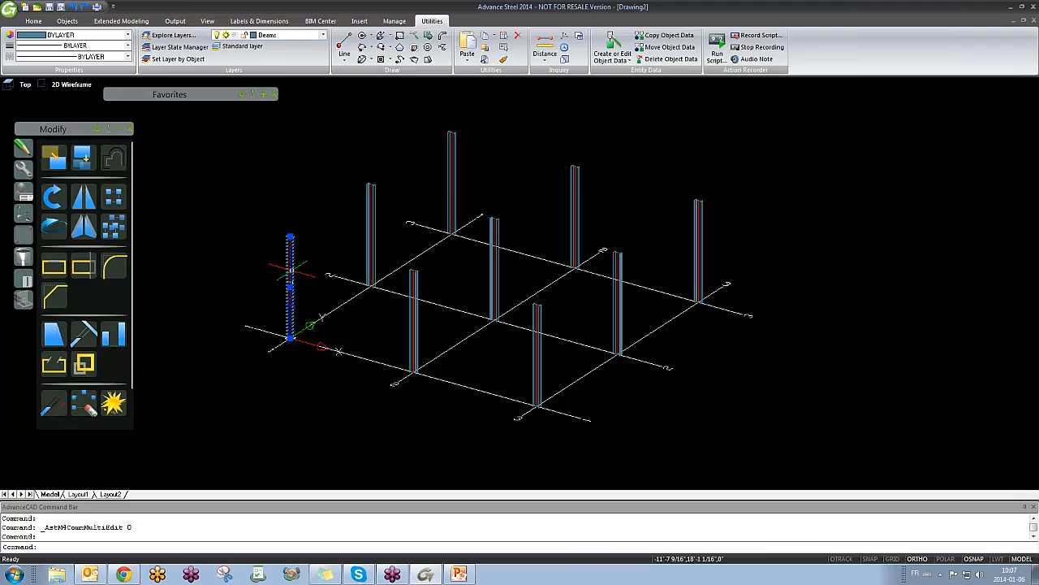
right_click(291, 272)
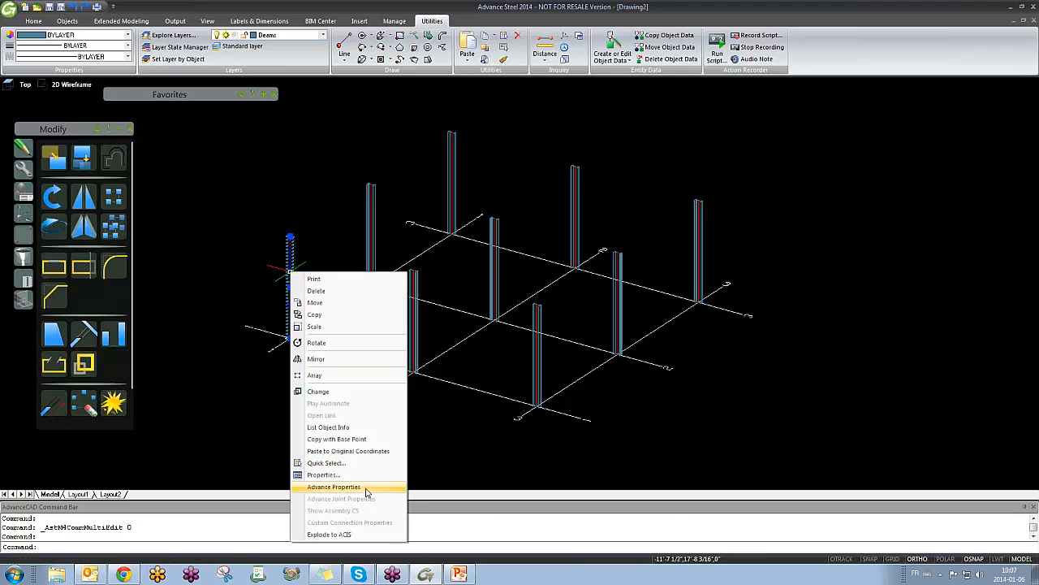
left_click(333, 486)
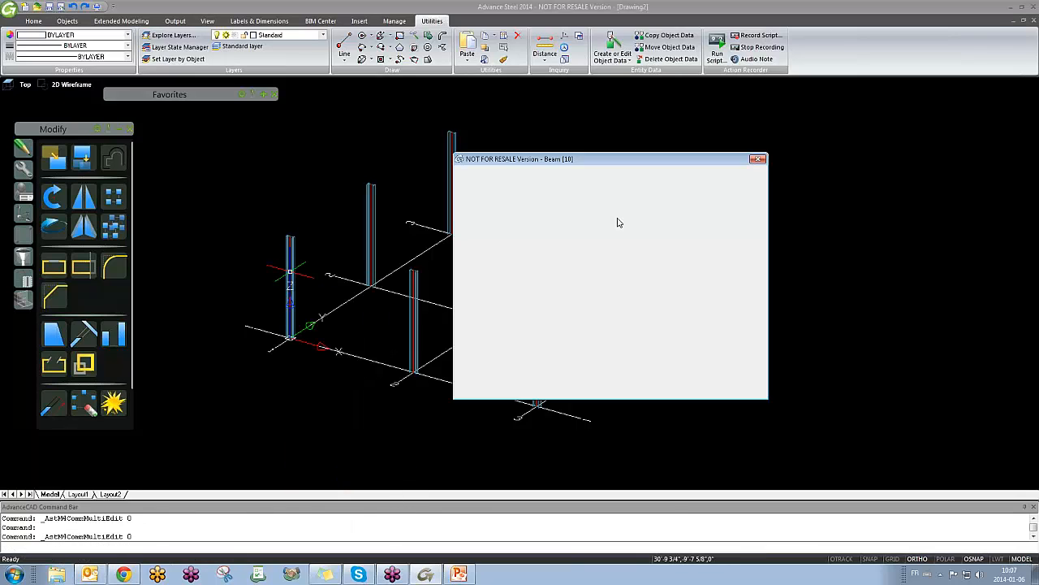
left_click(758, 159)
key("Escape")
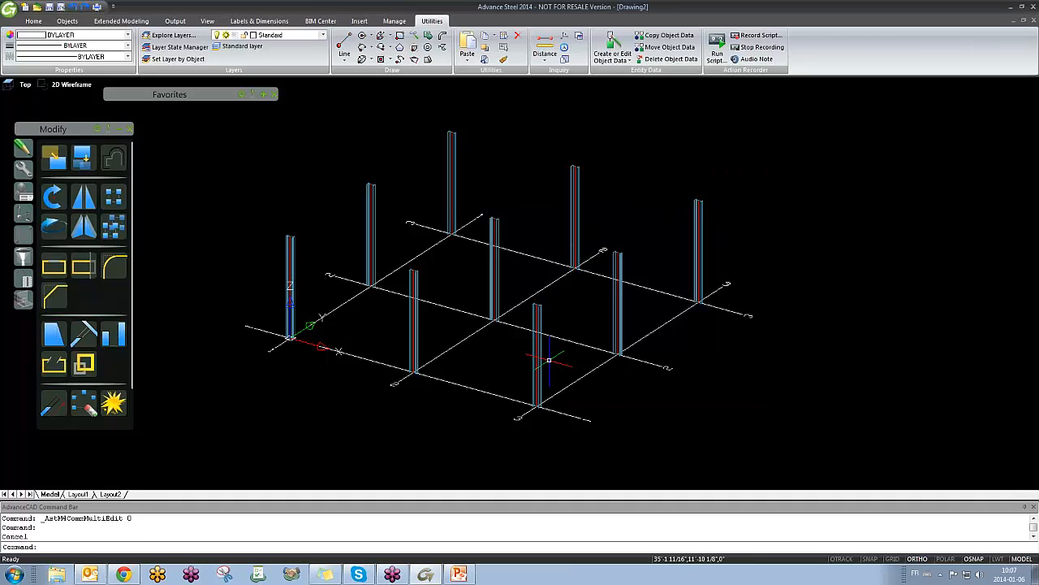
middle_click_drag(618, 430, 628, 378, "shift")
left_click(762, 270)
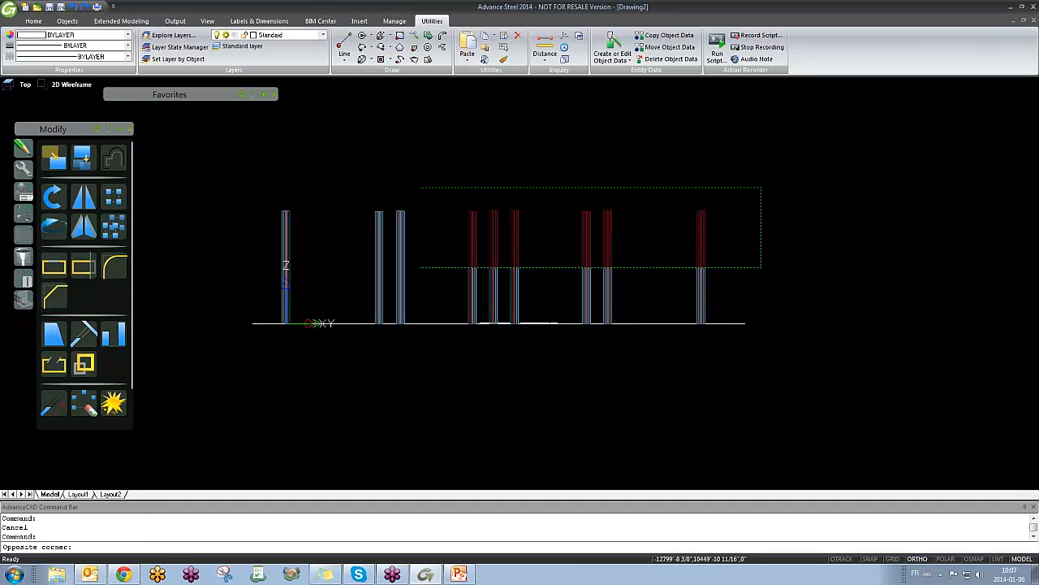
left_click(245, 169)
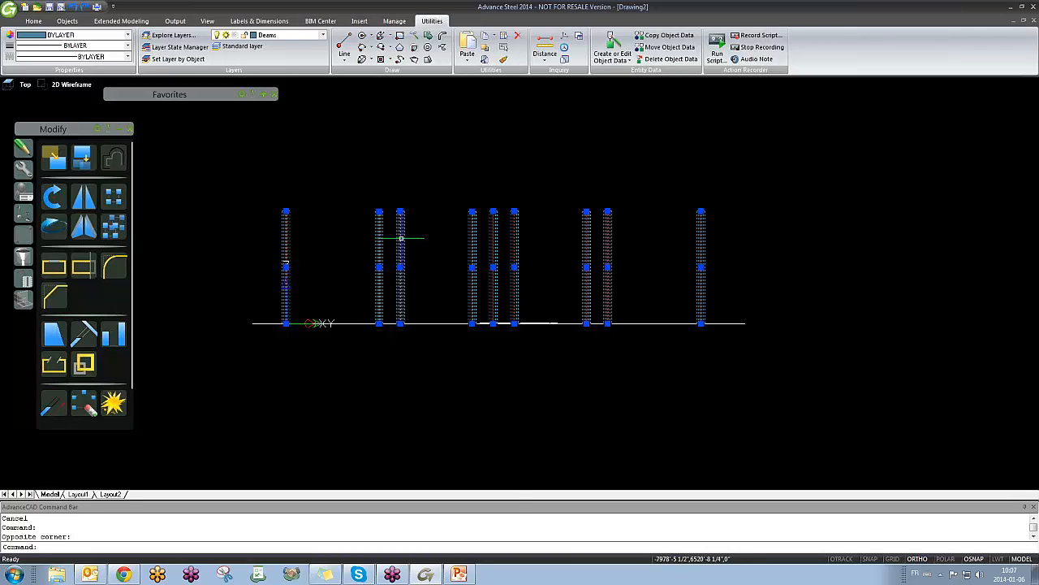
right_click(400, 238)
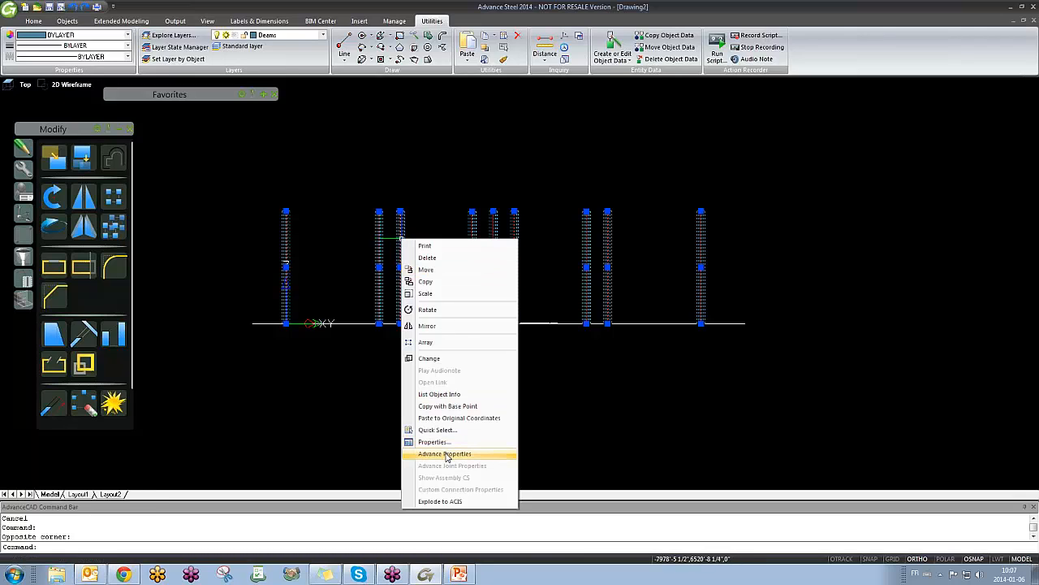
key("Escape")
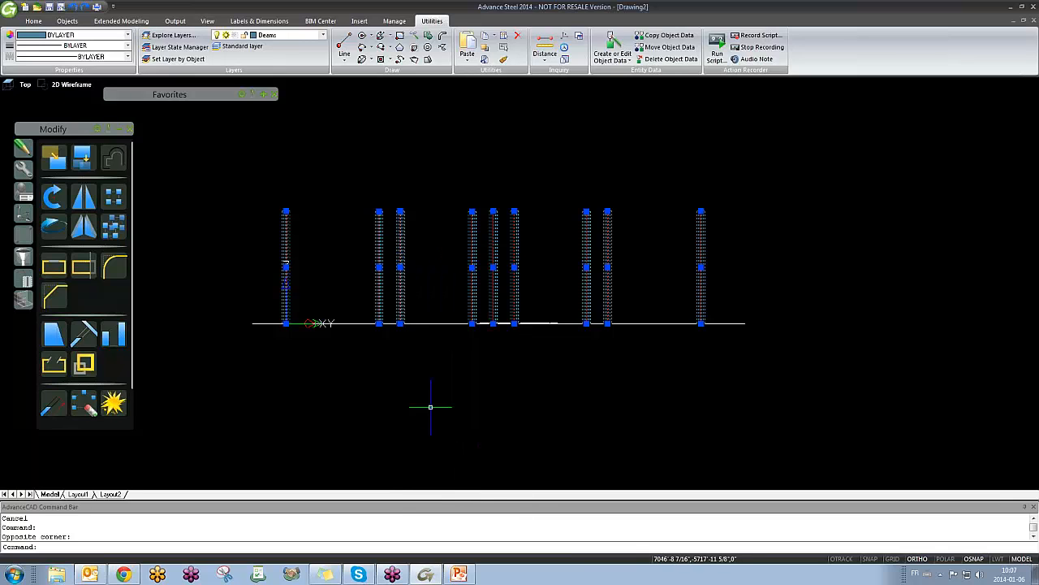
middle_click_drag(466, 364, 503, 423, "shift")
key("Escape")
middle_click_drag(380, 242, 485, 286, "shift")
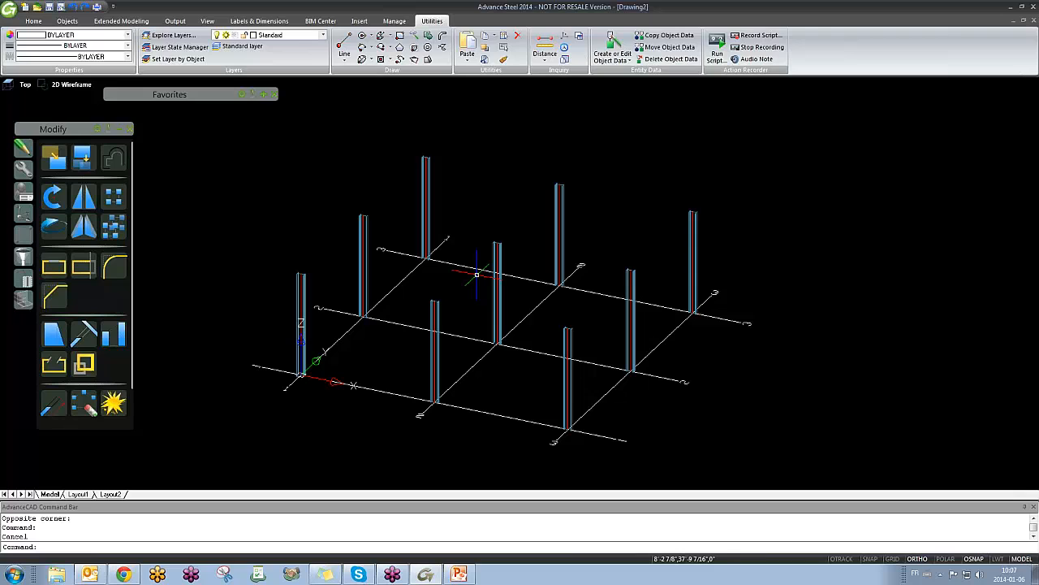
left_click(496, 318)
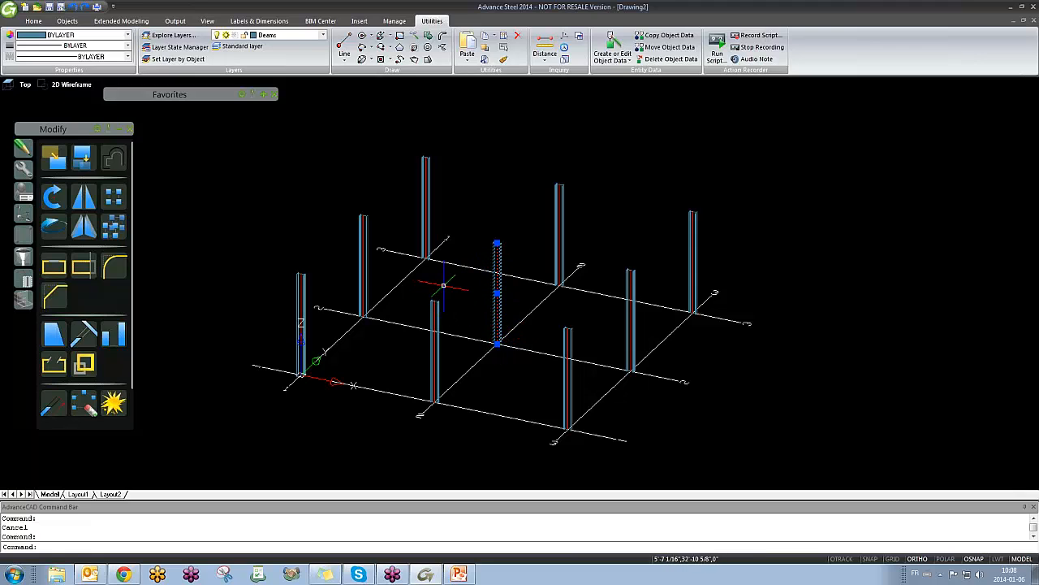
middle_click_drag(438, 289, 418, 252, "shift")
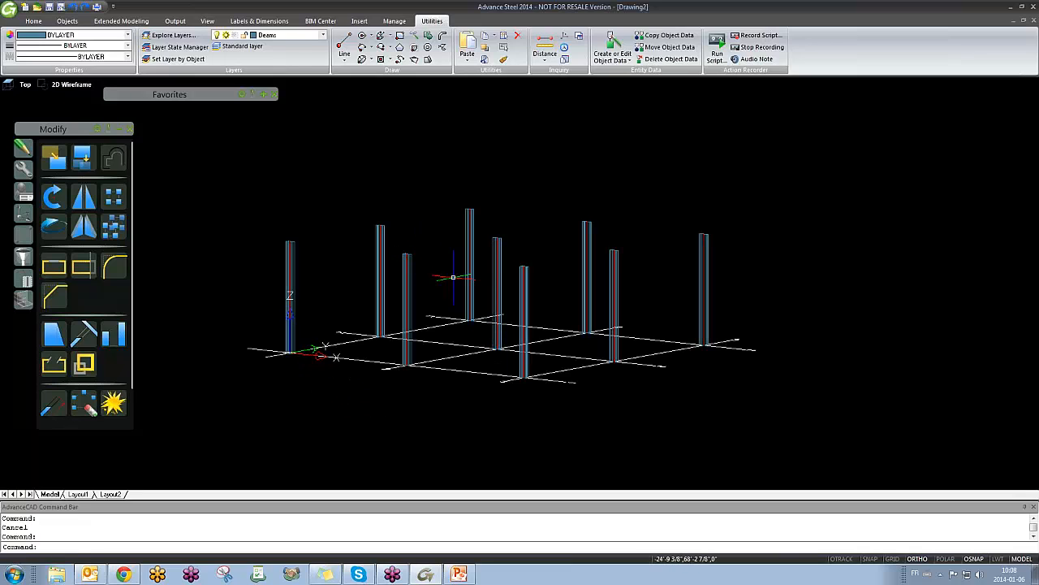
middle_click_drag(470, 330, 505, 331, "shift")
scroll(479, 287, "up", 5)
scroll(488, 316, "down", 3)
key("Escape")
scroll(505, 330, "up", 3)
scroll(505, 331, "down", 2)
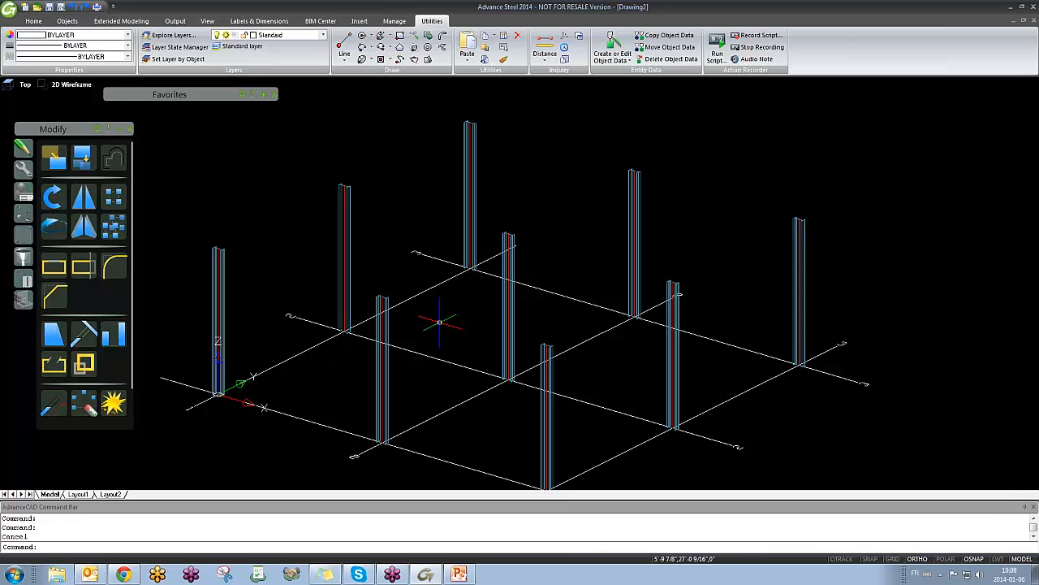
Step: Examine the nine-column layout from several angles, zooming in around the middle column
middle_click_drag(437, 322, 462, 324, "shift")
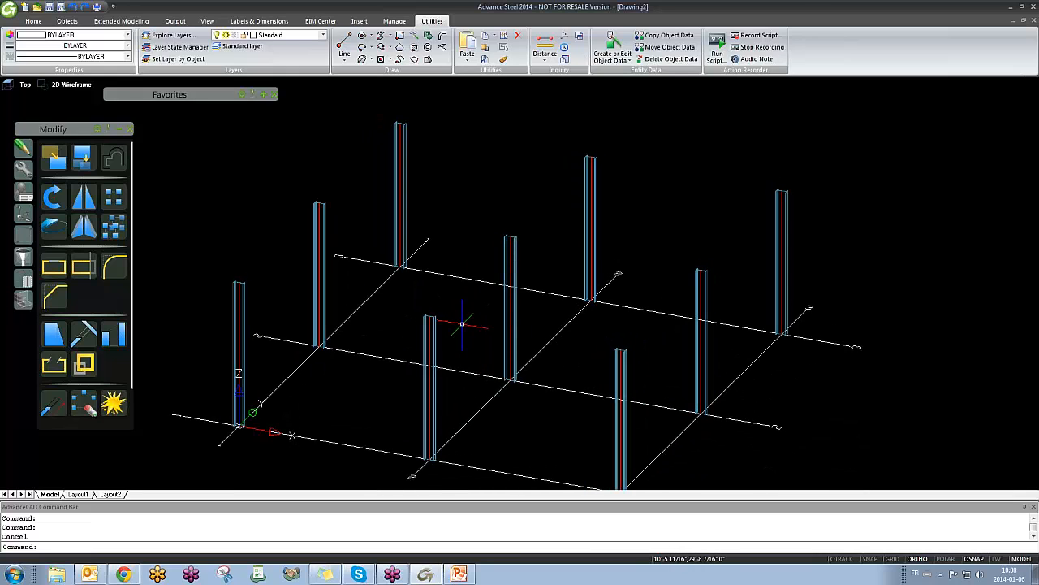
key("Escape")
scroll(454, 316, "down", 5)
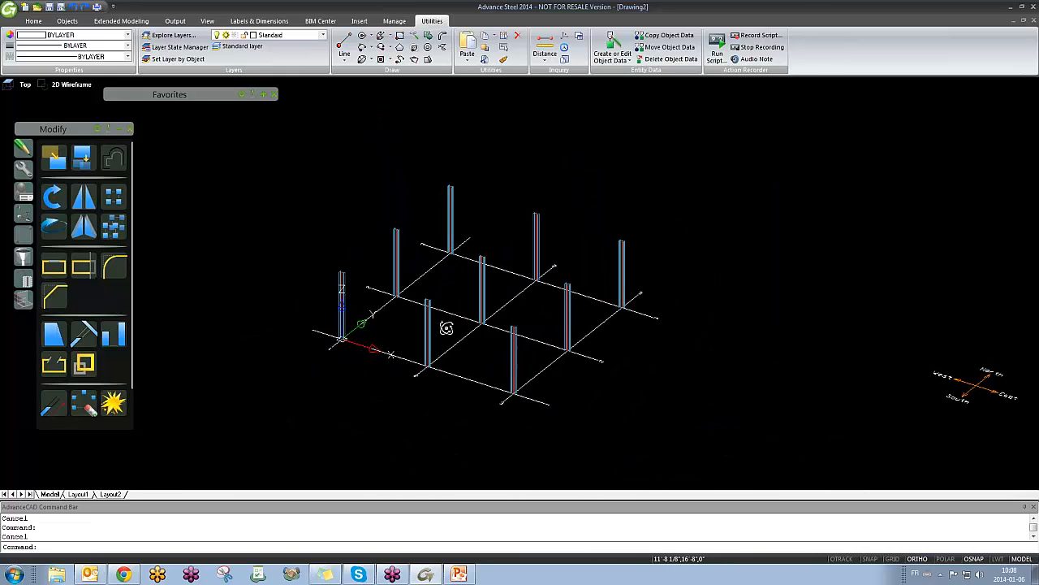
middle_click_drag(484, 314, 470, 349, "shift")
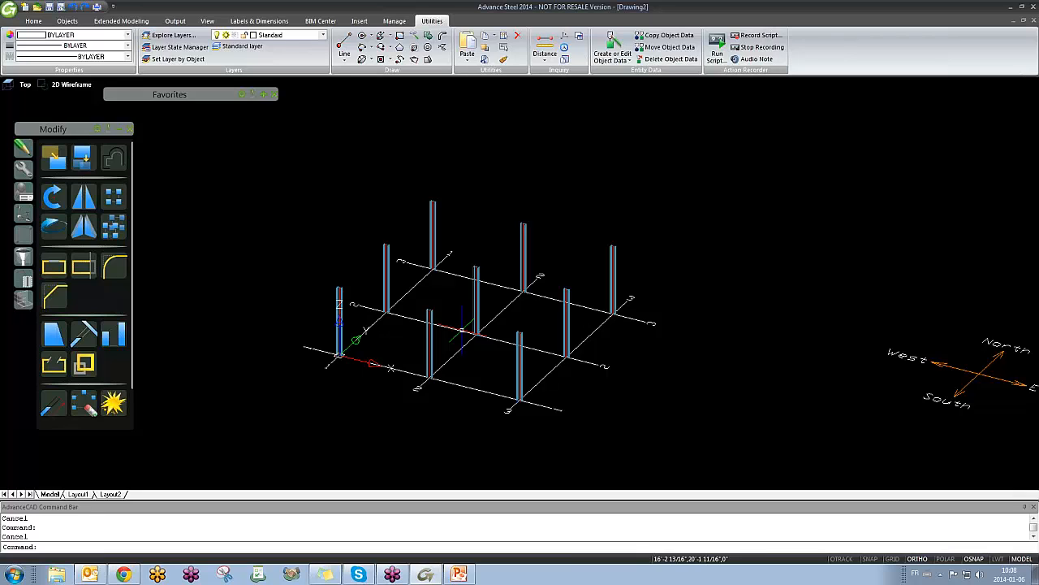
scroll(459, 321, "up", 2)
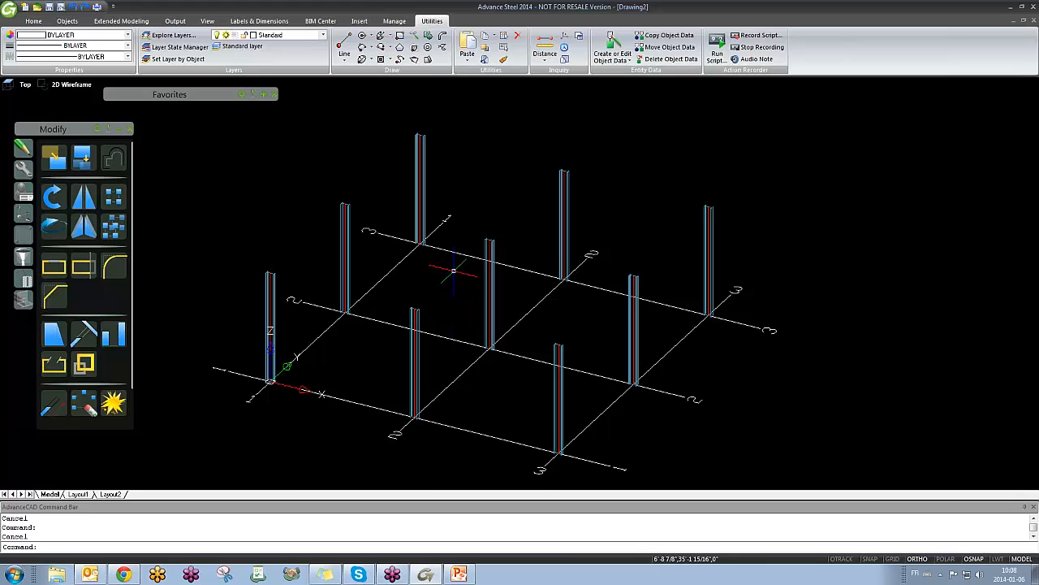
scroll(479, 294, "up", 2)
left_click(510, 307)
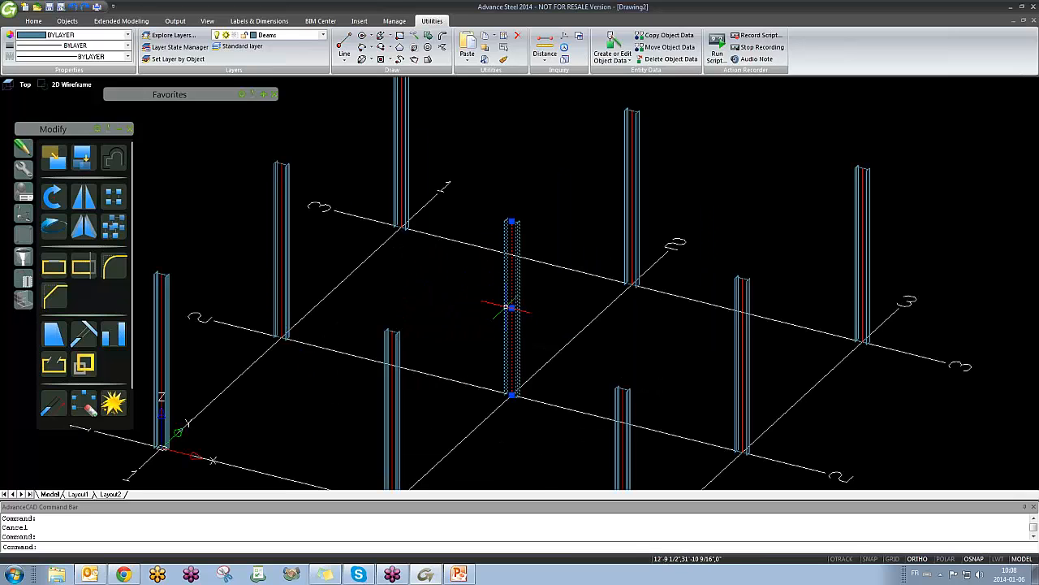
middle_click_drag(452, 307, 503, 286, "shift")
key("Escape")
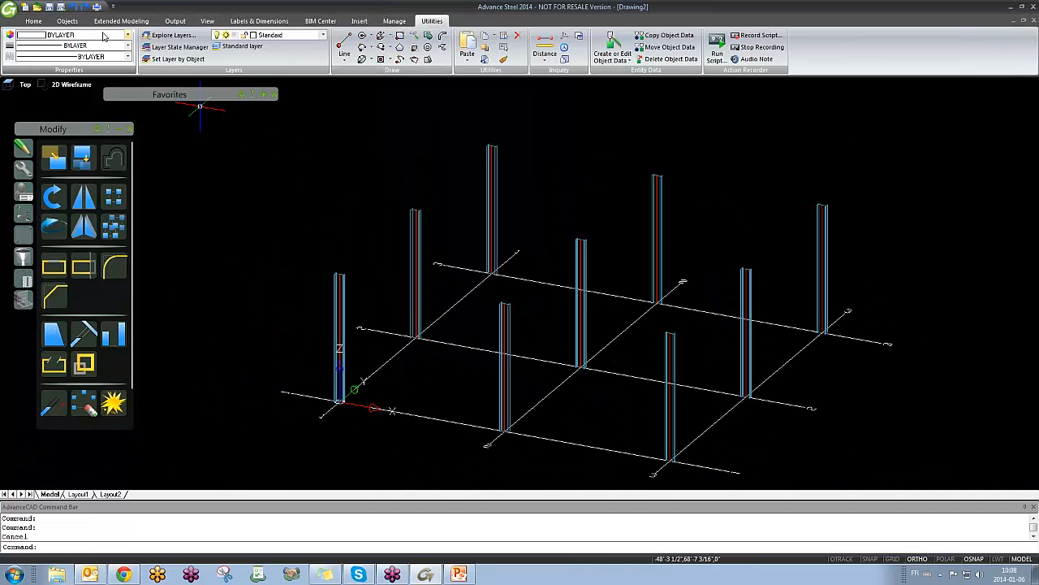
Step: Create a vertical square/rectangular hollow section about 3' tall near the end of grid line 1, beyond the corner column at line 3
left_click(72, 21)
middle_click_drag(479, 239, 524, 297, "shift")
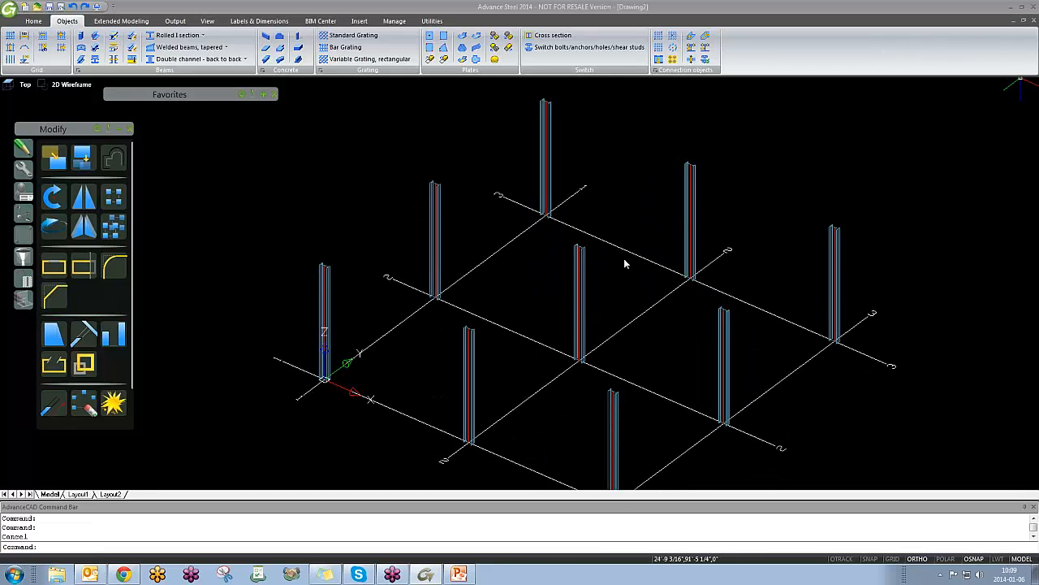
middle_click_drag(625, 264, 532, 284, "shift")
middle_click_drag(608, 361, 698, 348, "shift")
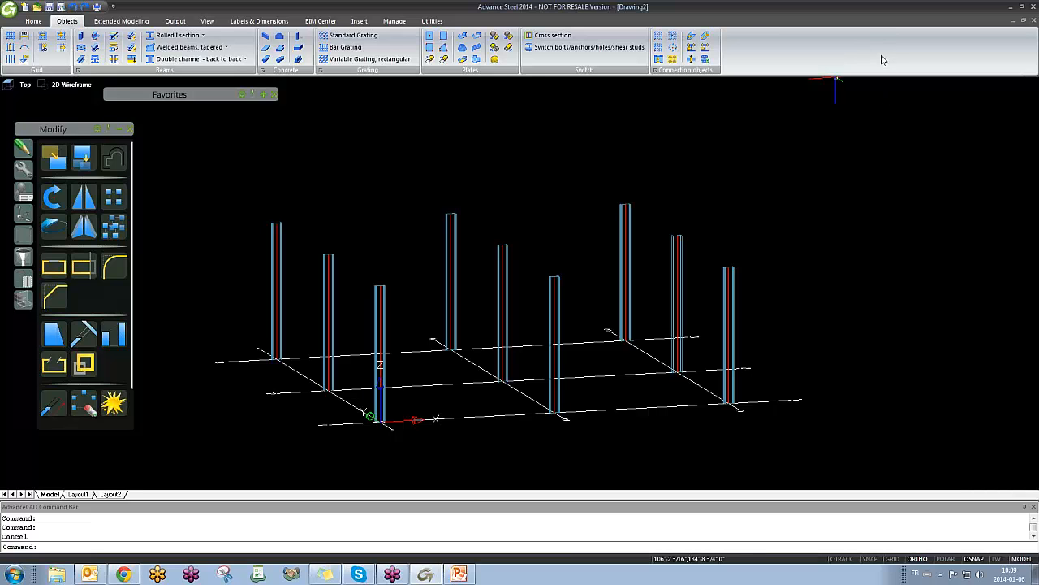
middle_click_drag(667, 94, 574, 305, "shift")
middle_click_drag(593, 357, 569, 345)
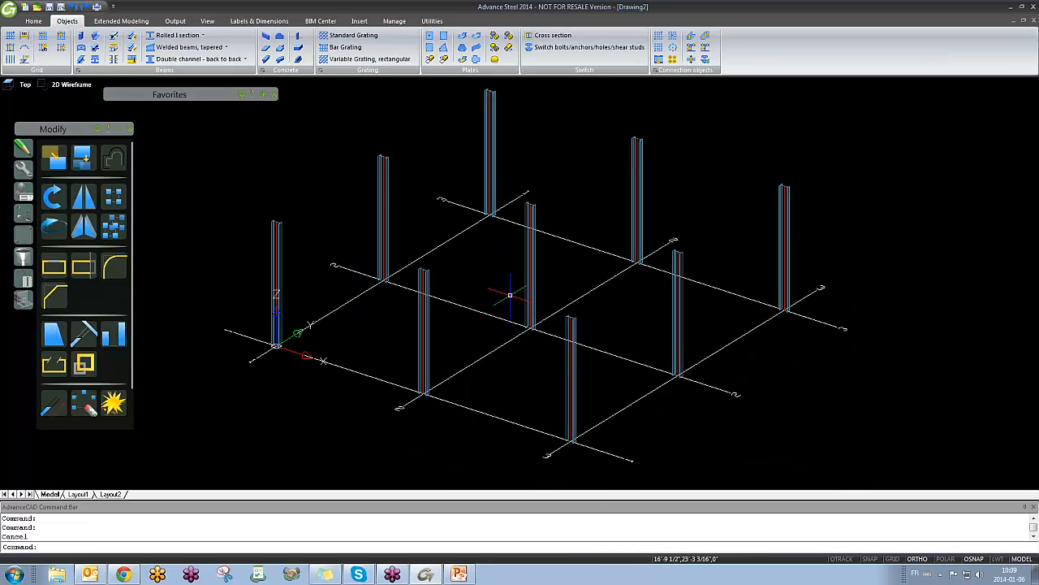
left_click(202, 36)
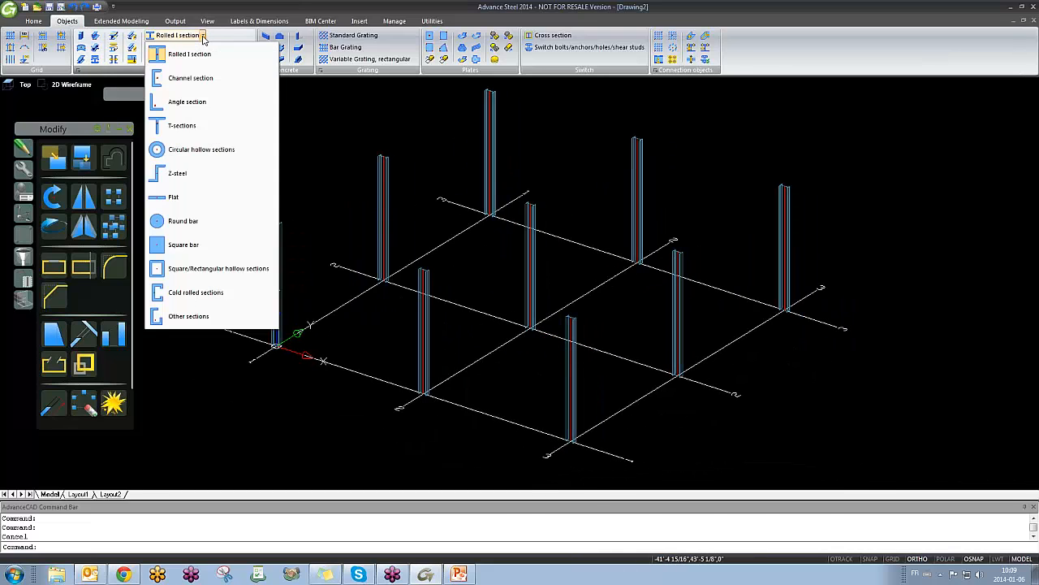
left_click(232, 275)
middle_click_drag(609, 422, 534, 352)
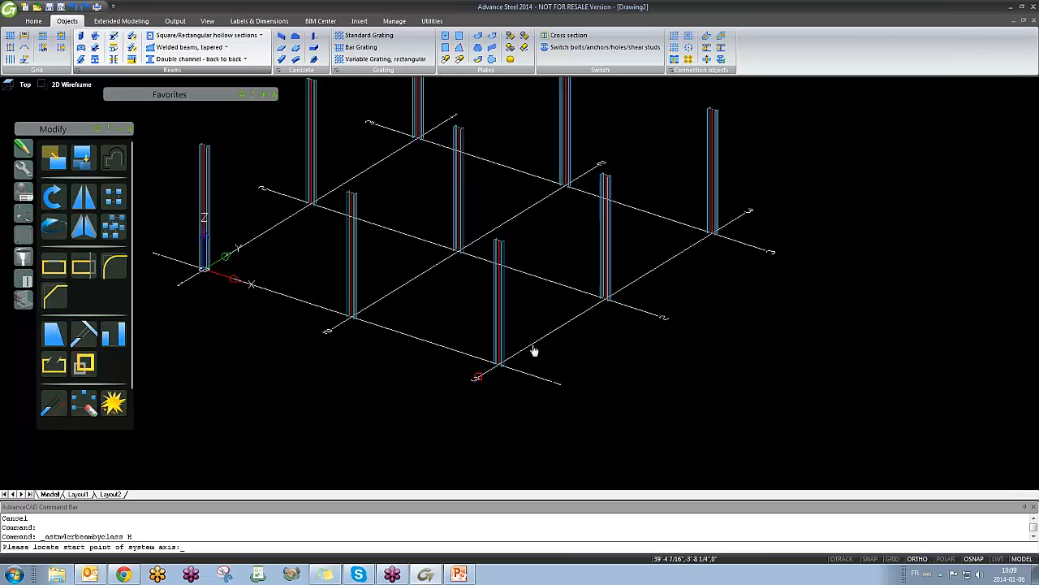
left_click(553, 380)
left_click(557, 354)
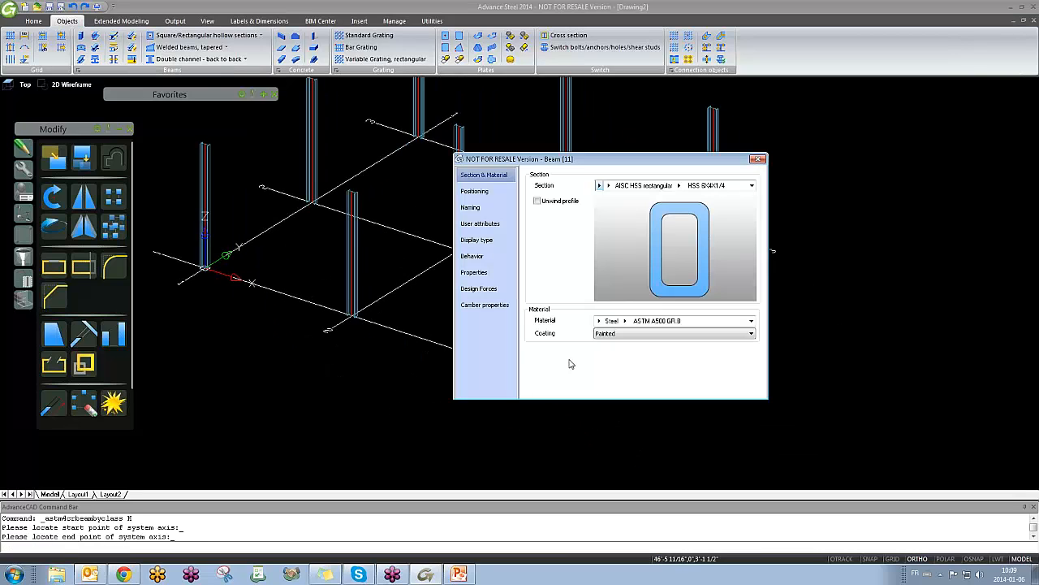
Step: Set the short post's section to AISC HSS rectangular HSS 6X5X3/8 and close its properties
middle_click_drag(354, 251, 176, 242)
scroll(382, 352, "up", 4)
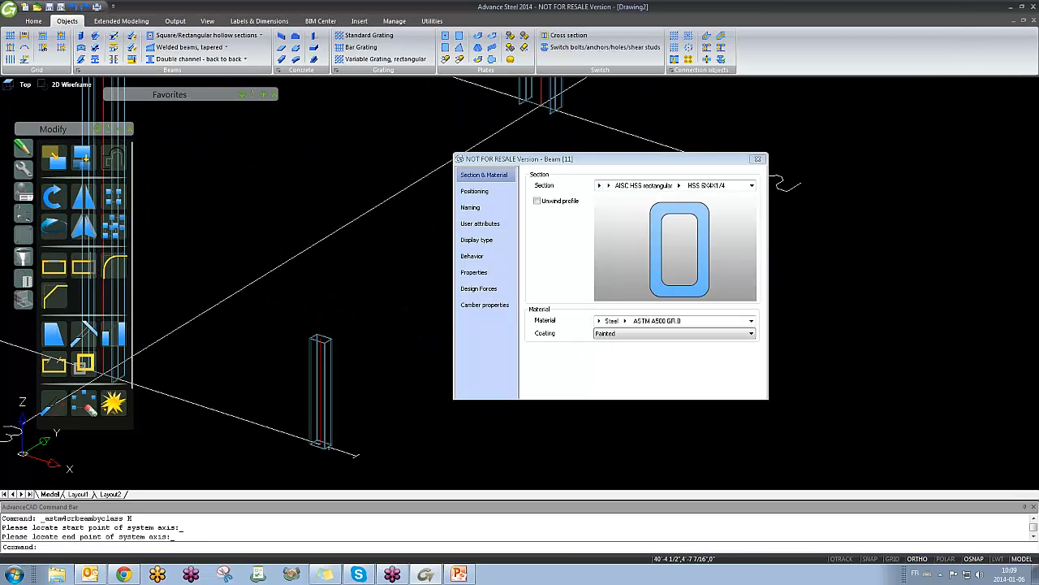
left_click(752, 186)
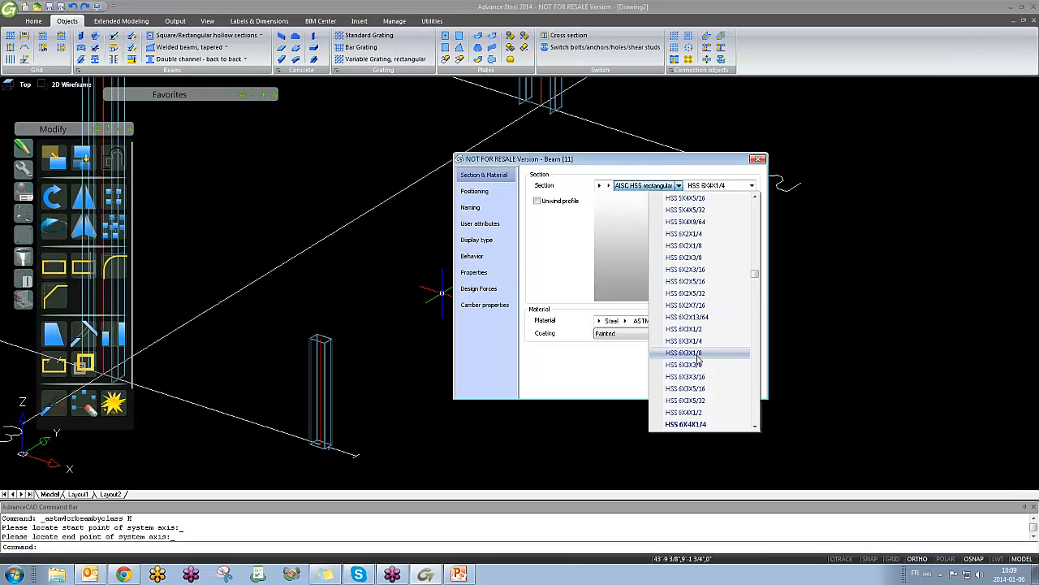
scroll(695, 367, "down", 3)
scroll(696, 373, "down", 2)
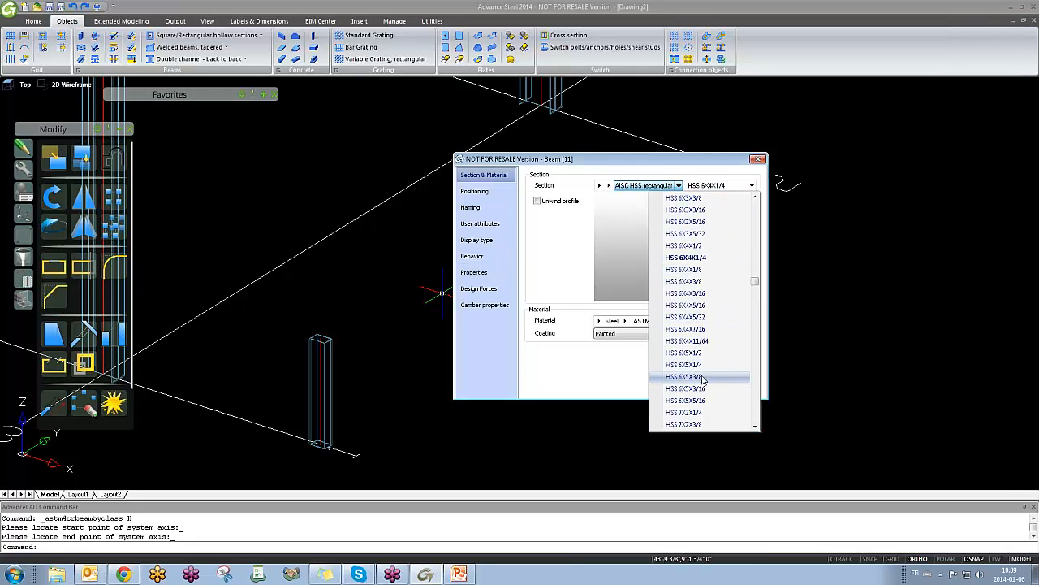
left_click(686, 377)
left_click(757, 159)
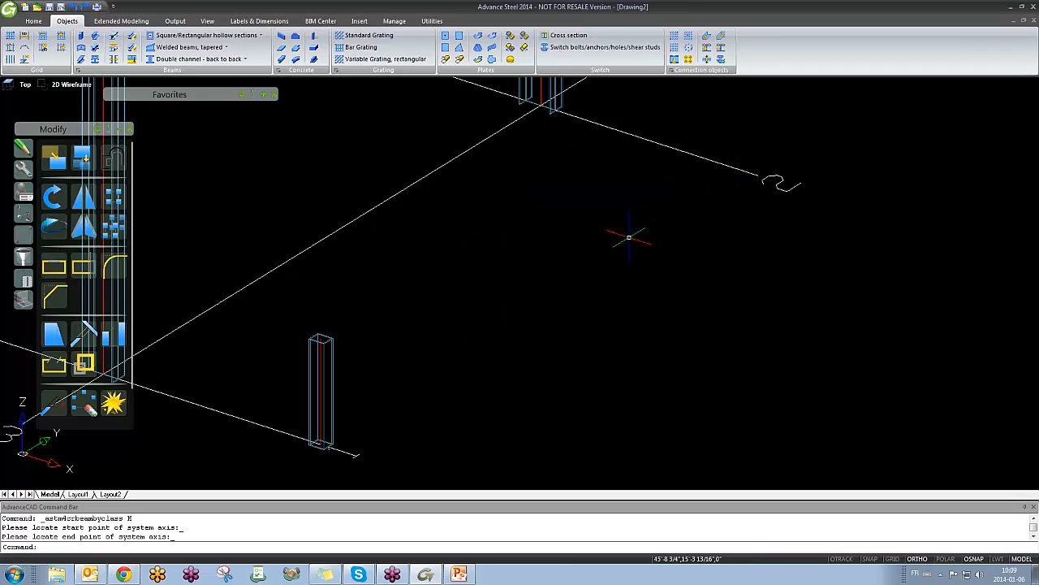
Step: Match the properties of the short hollow section post onto the I-section column at the corner of grid lines 3 and 1
scroll(601, 260, "down", 3)
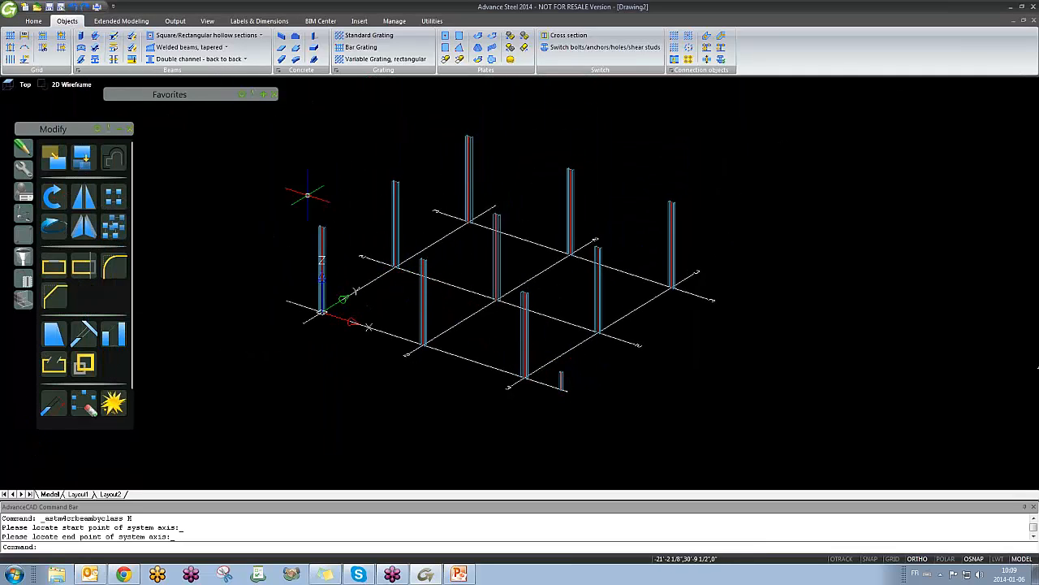
left_click(429, 20)
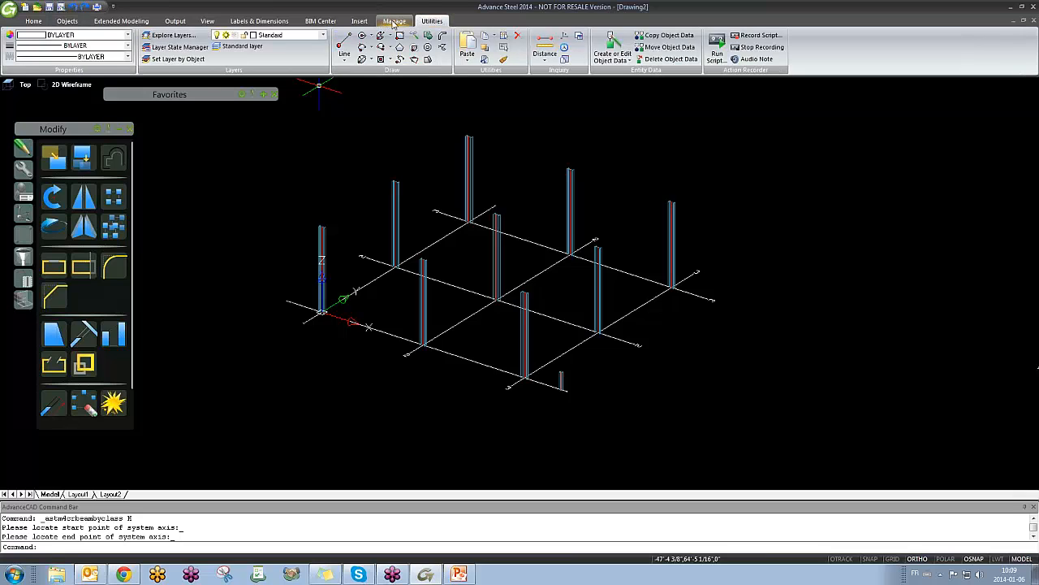
left_click(505, 61)
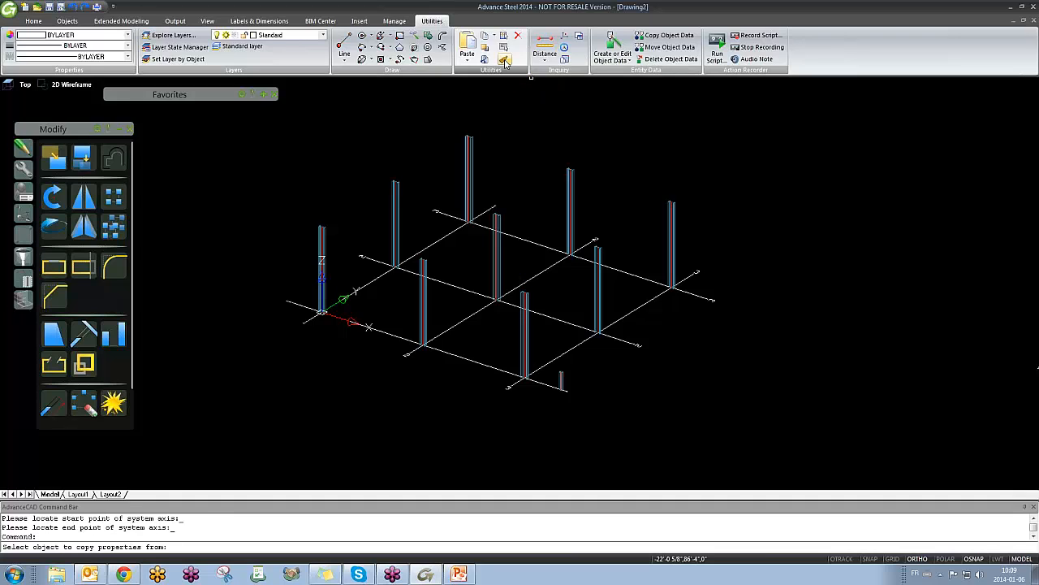
scroll(556, 374, "up", 2)
scroll(556, 373, "up", 3)
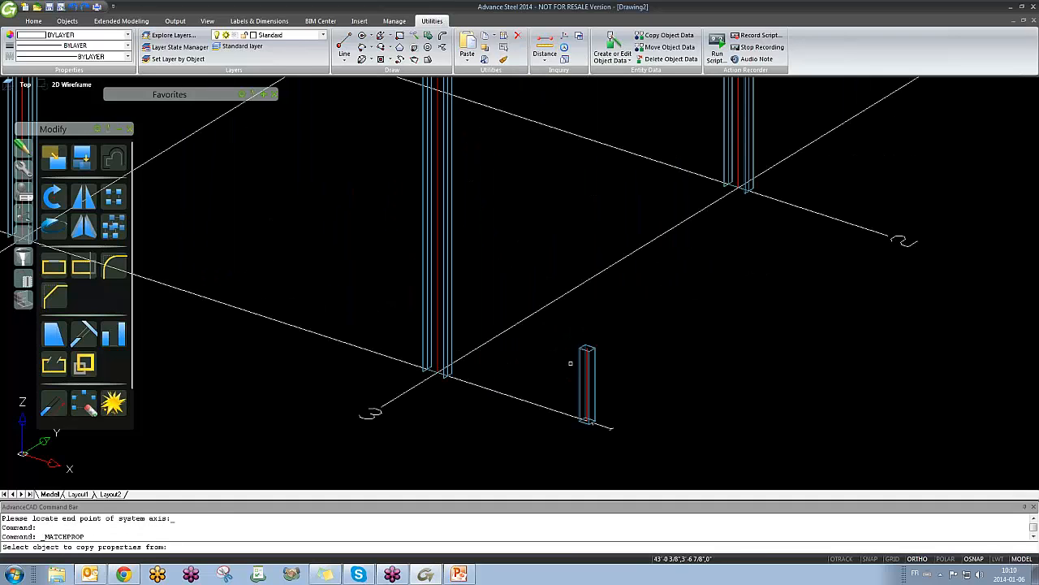
left_click(586, 352)
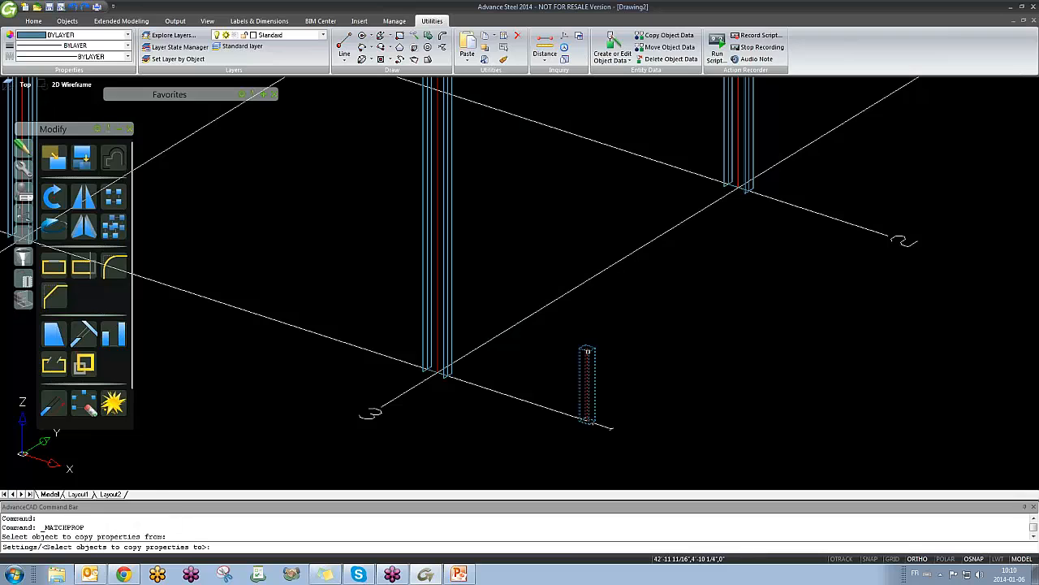
left_click(449, 291)
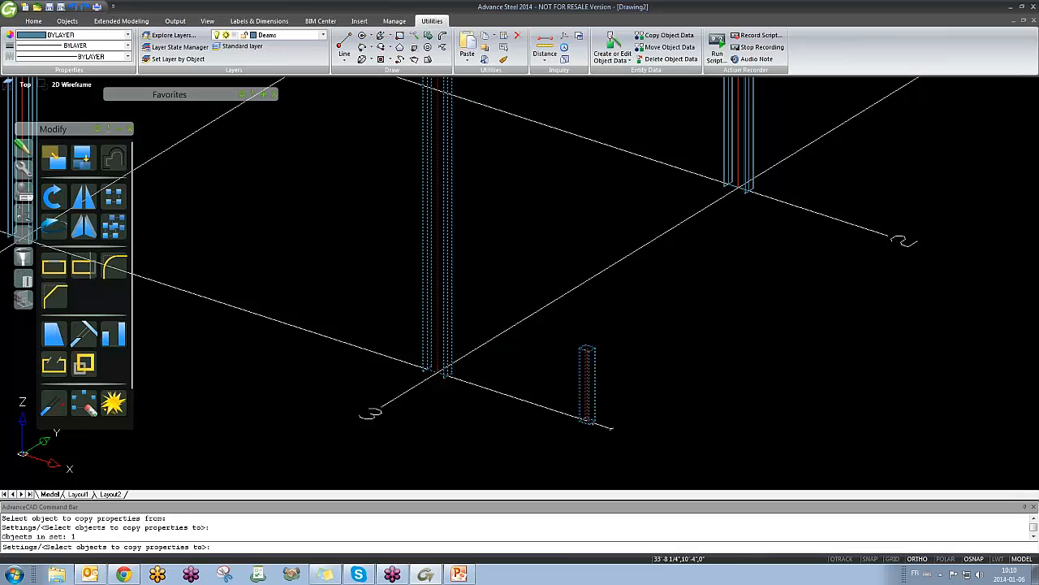
right_click(430, 271)
scroll(444, 278, "down", 5)
scroll(432, 212, "up", 4)
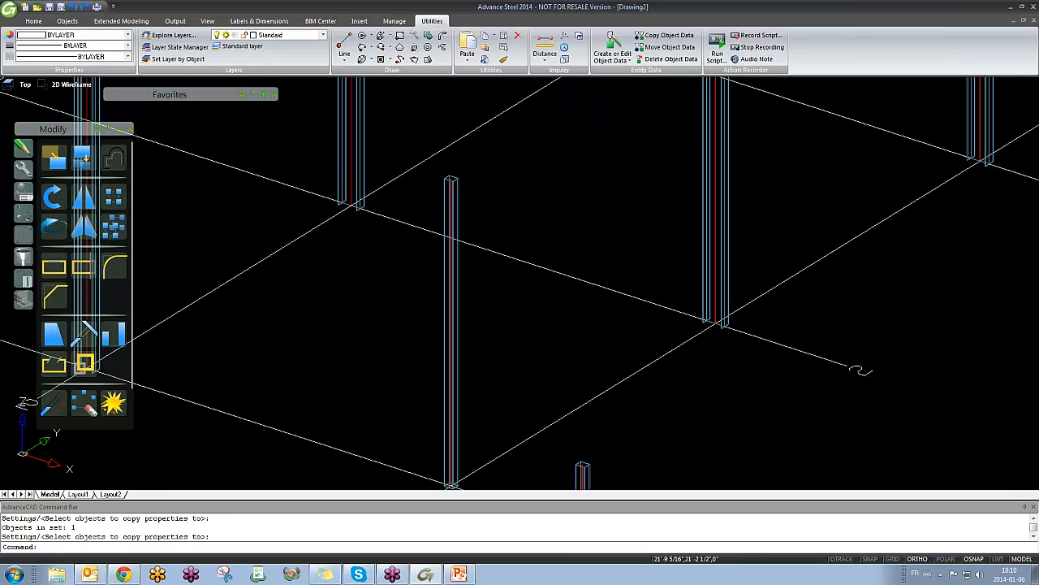
scroll(453, 180, "up", 5)
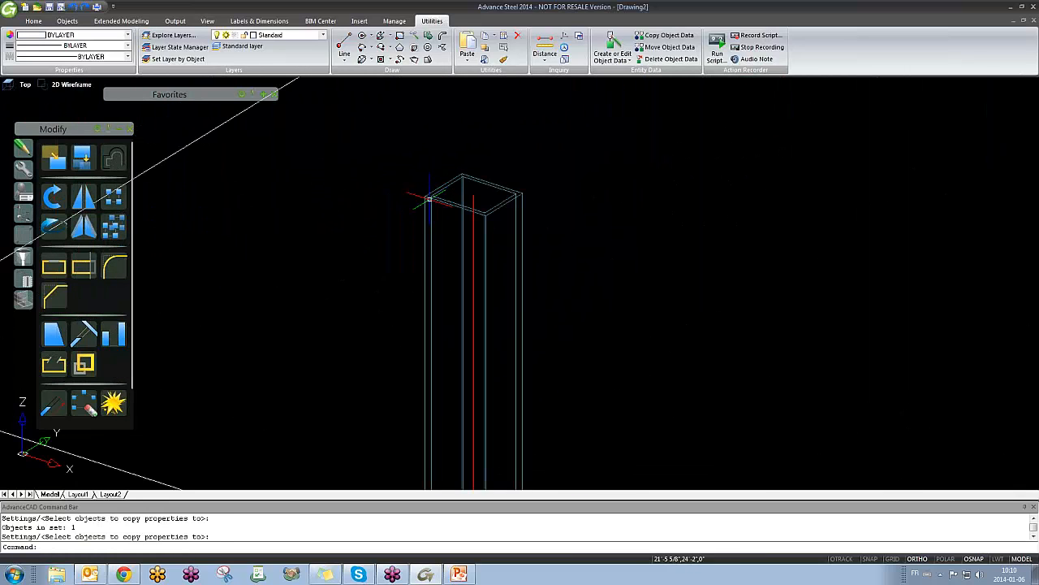
scroll(429, 199, "down", 5)
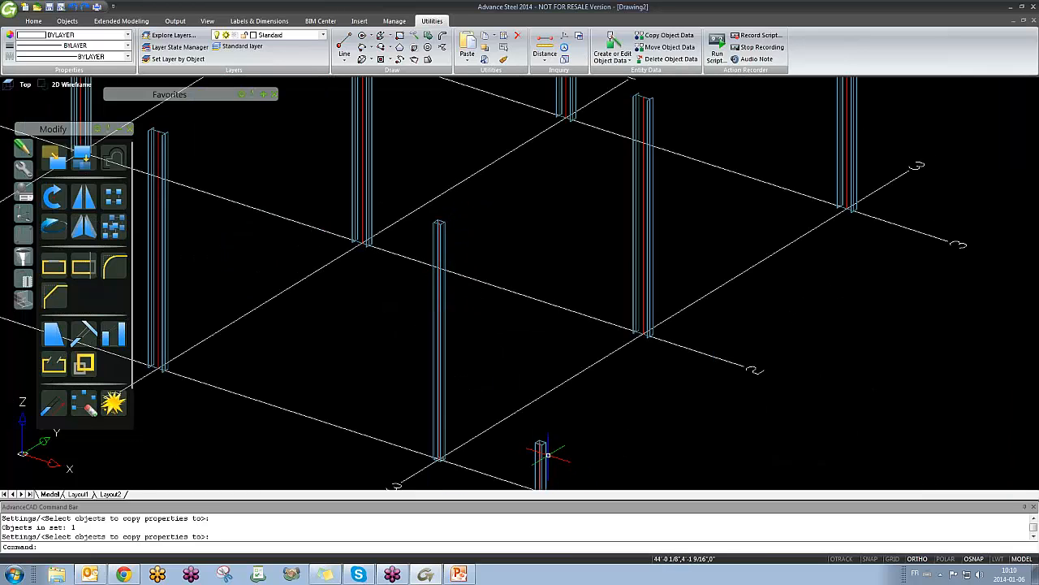
Step: Delete the short hollow section post beside the corner column
left_click(542, 453)
key("Delete")
scroll(531, 419, "down", 2)
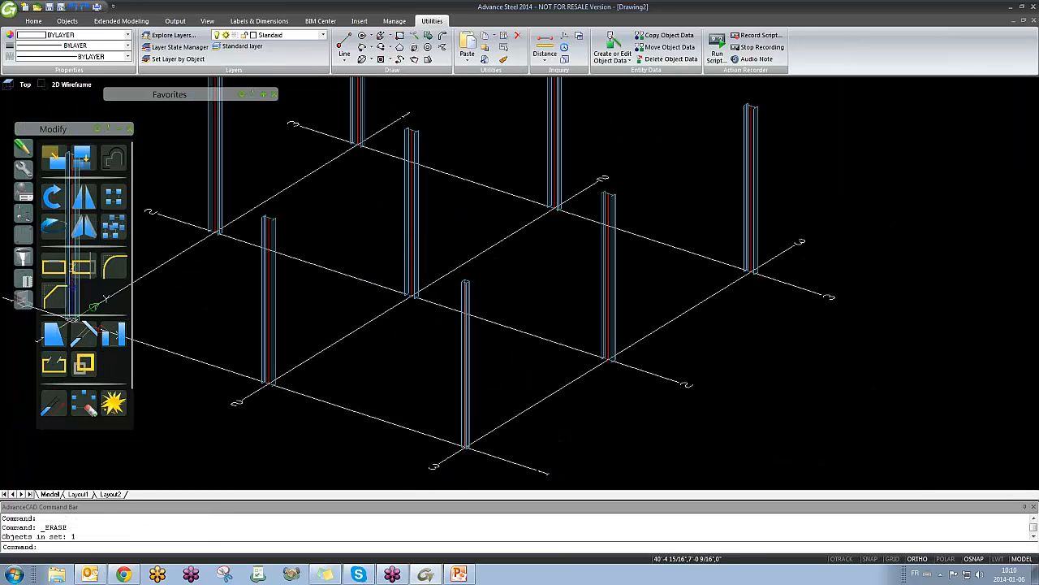
middle_click_drag(452, 298, 555, 313)
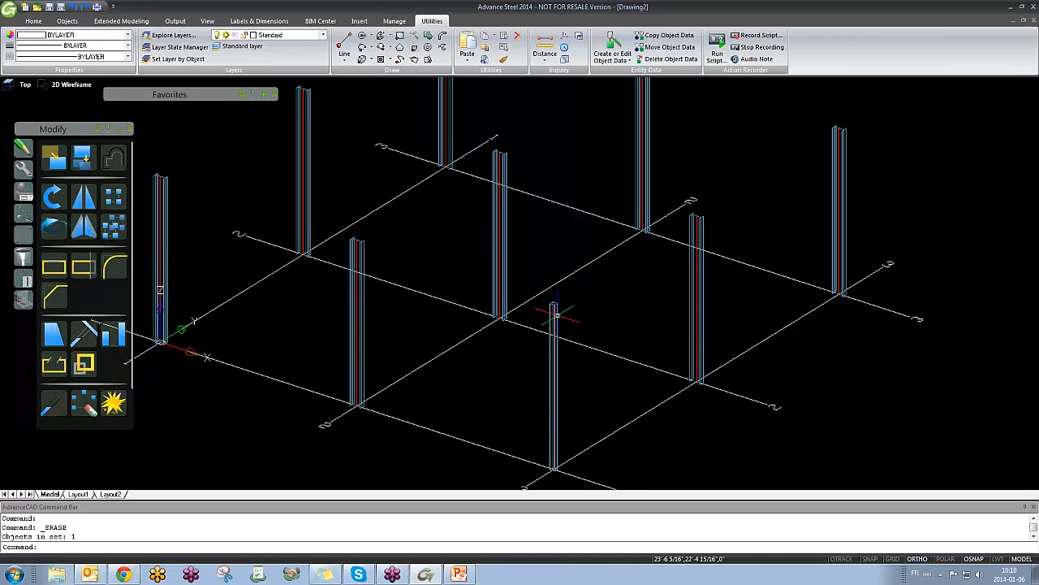
Step: Check the section and naming properties of the hollow section corner column and close them without changes
double_click(554, 312)
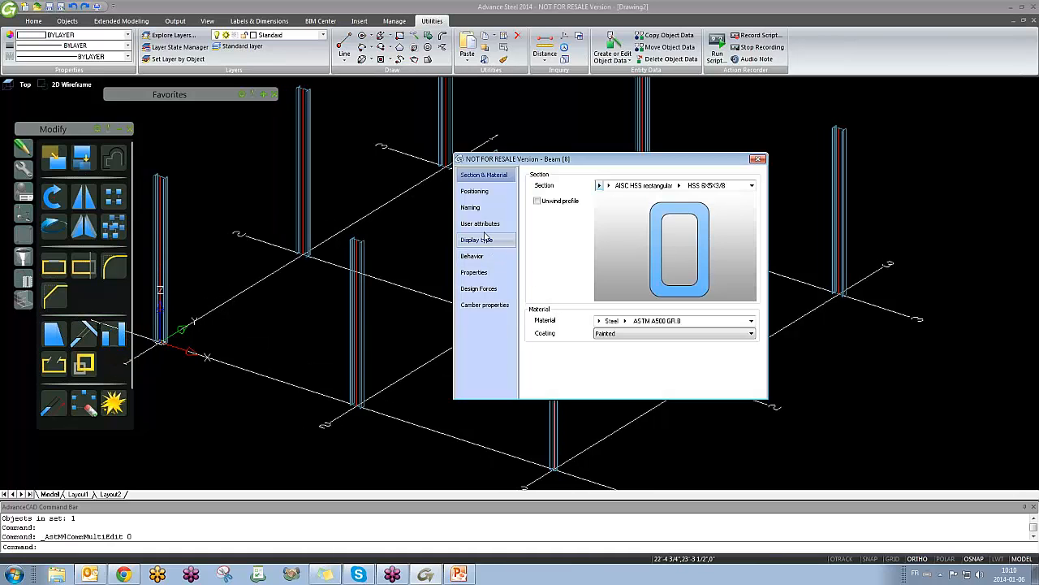
left_click(478, 209)
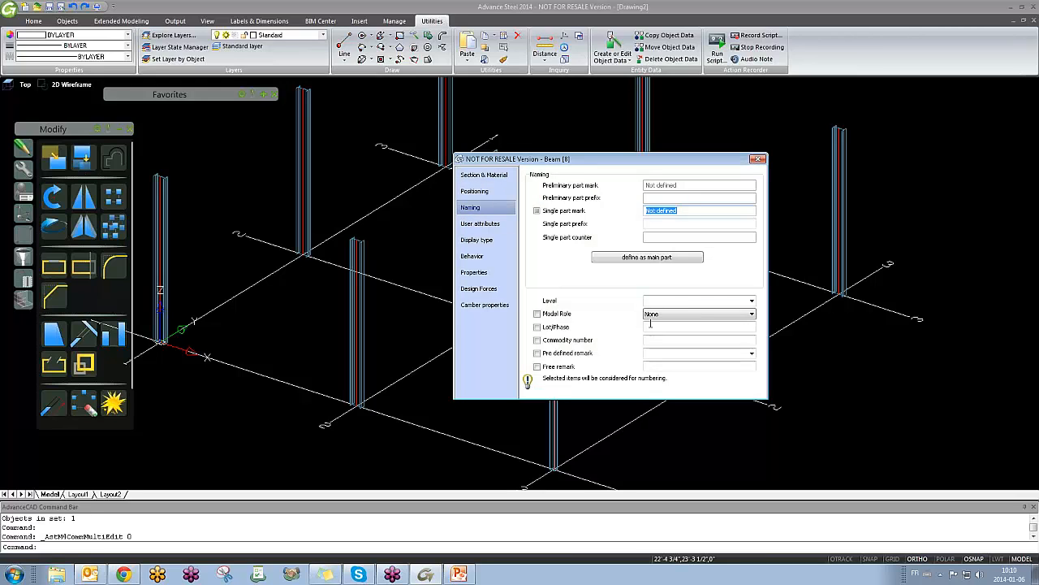
left_click(758, 158)
scroll(649, 325, "up", 3)
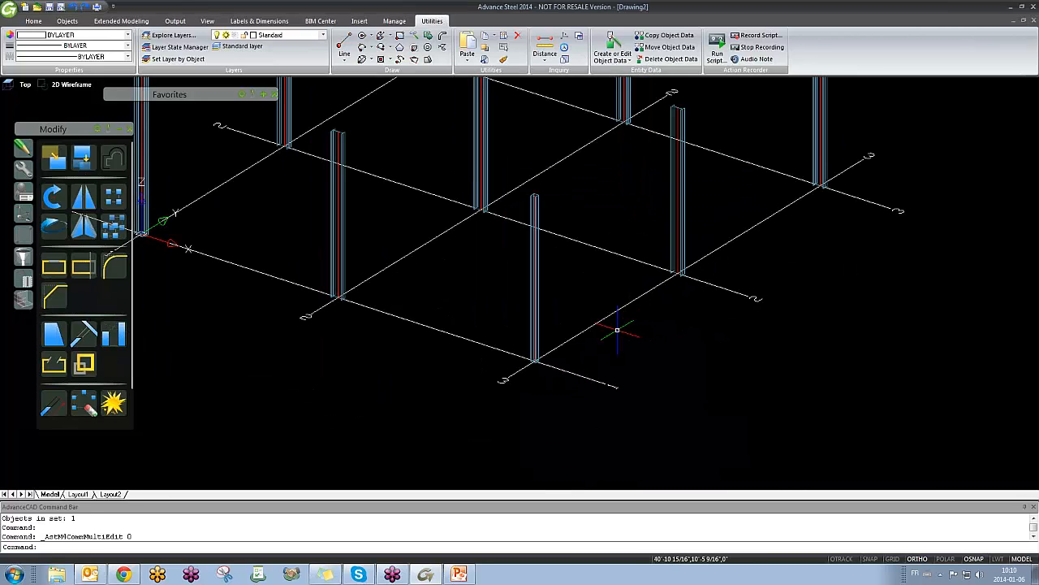
middle_click_drag(636, 306, 646, 310)
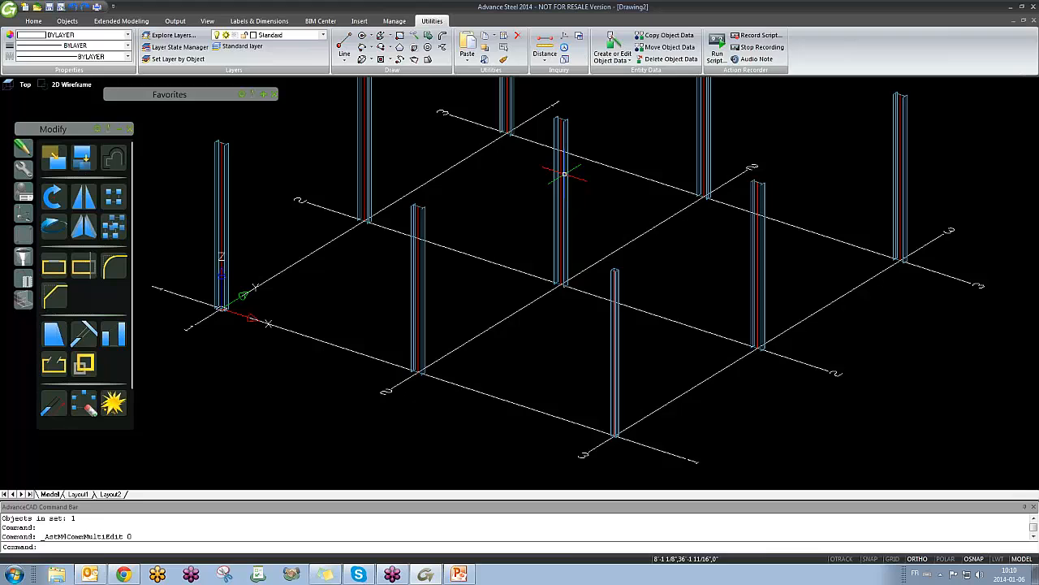
Step: Set the Model Role of the hollow section corner column to Column in its naming properties
double_click(622, 285)
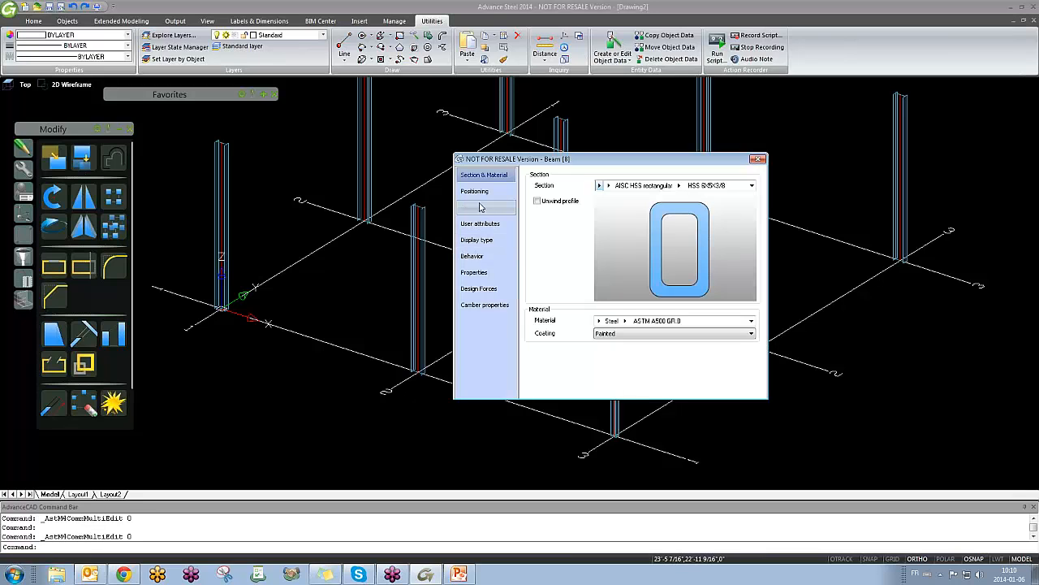
left_click(480, 208)
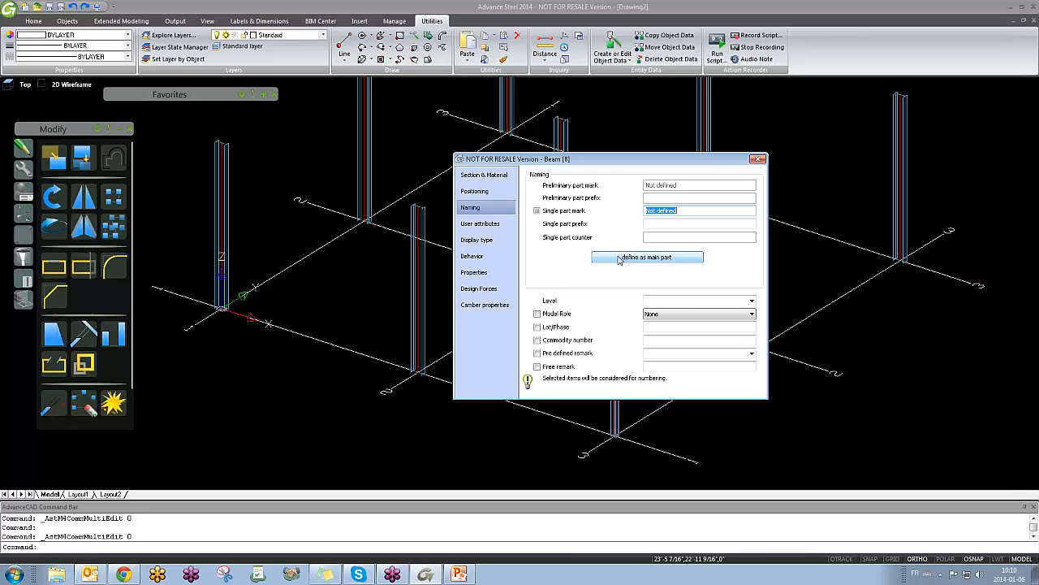
left_click(668, 316)
key("c")
key("Return")
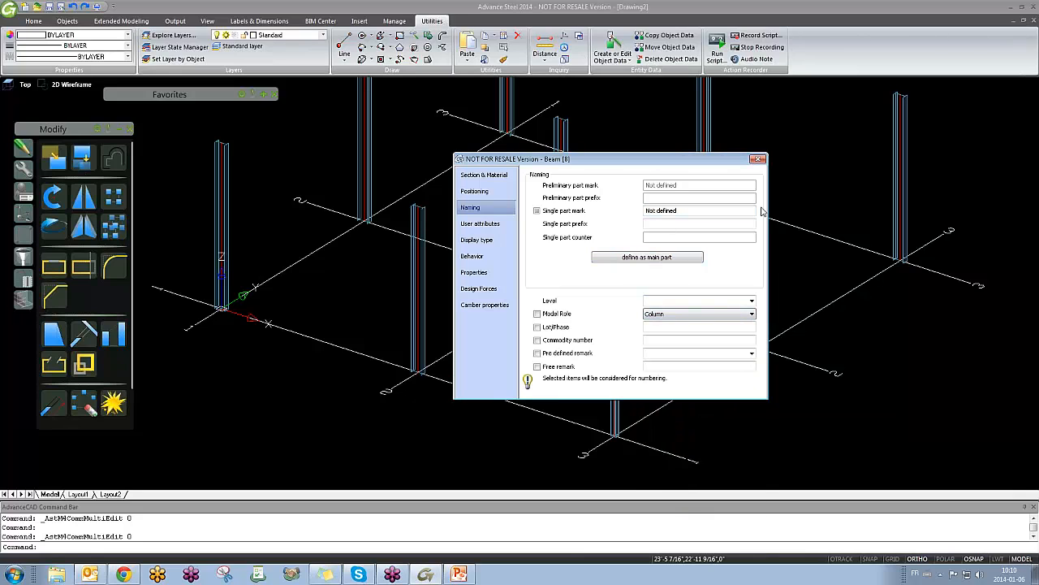
left_click(756, 160)
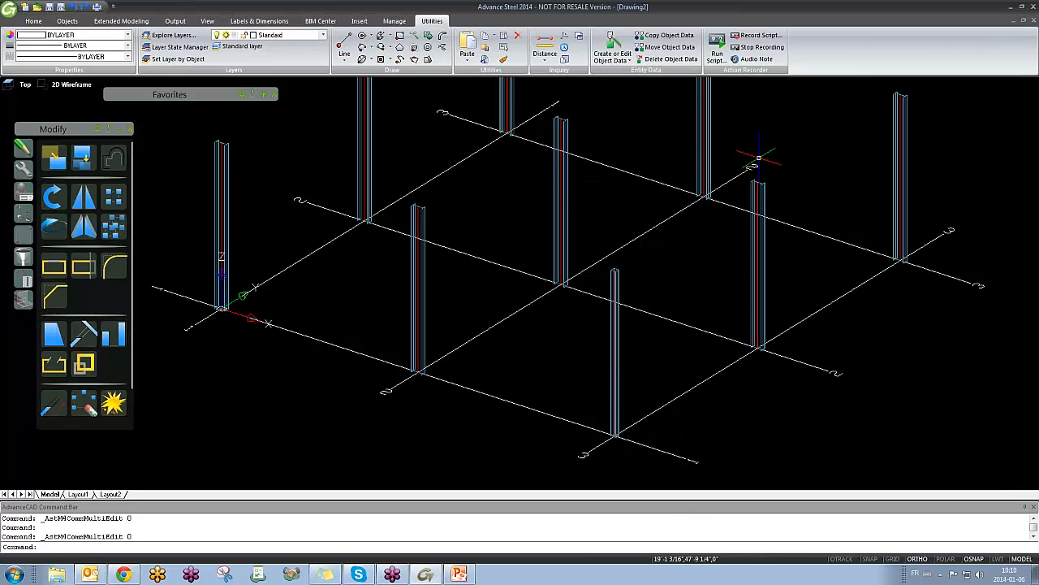
Step: Match the properties of the hollow section corner column onto the centre column of the grid
left_click(504, 65)
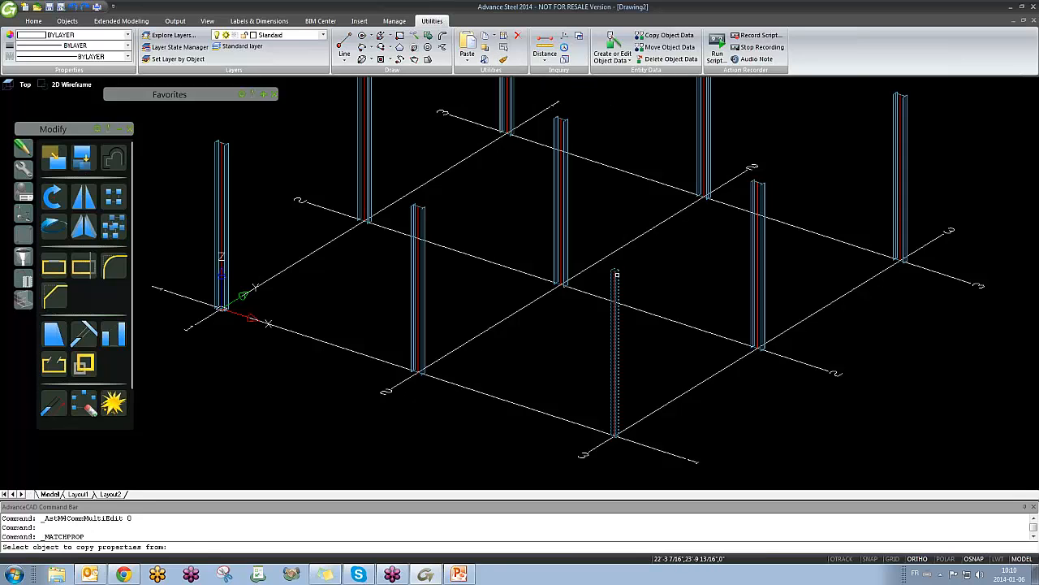
left_click(617, 275)
left_click(566, 196)
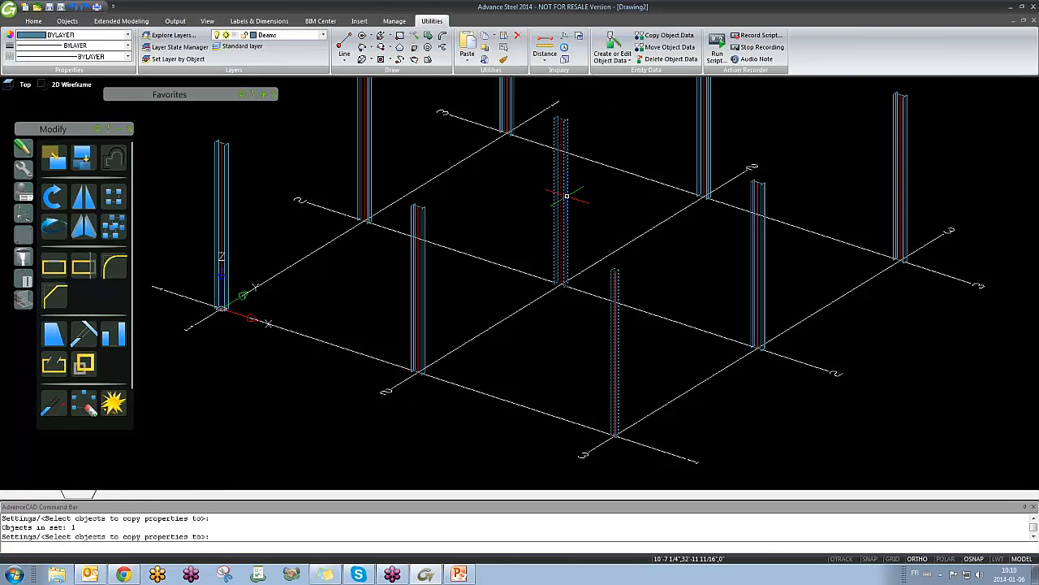
key("Return")
Step: Check the naming and section properties of the centre column and close them without changes
double_click(560, 190)
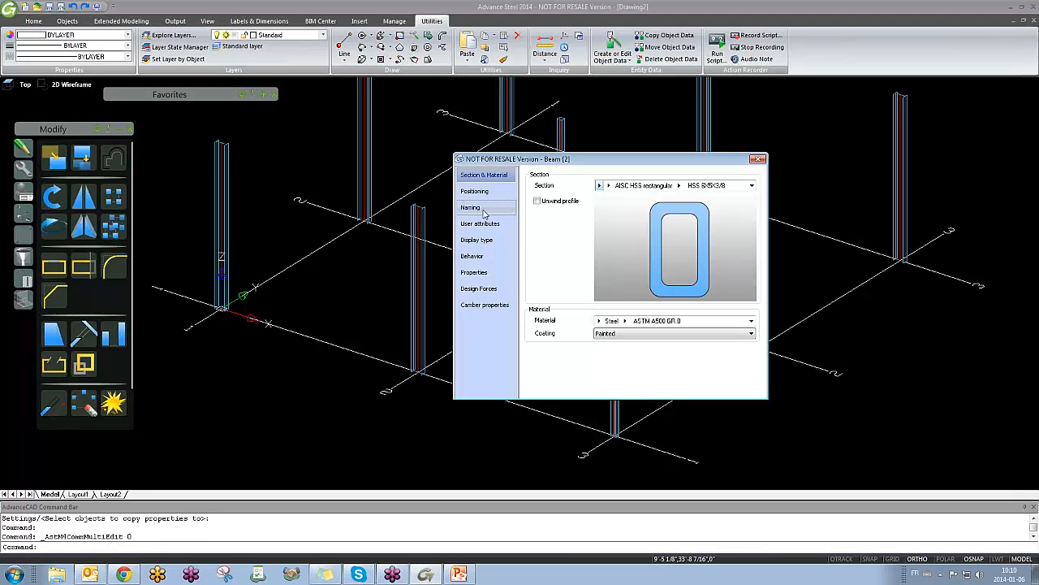
left_click(484, 211)
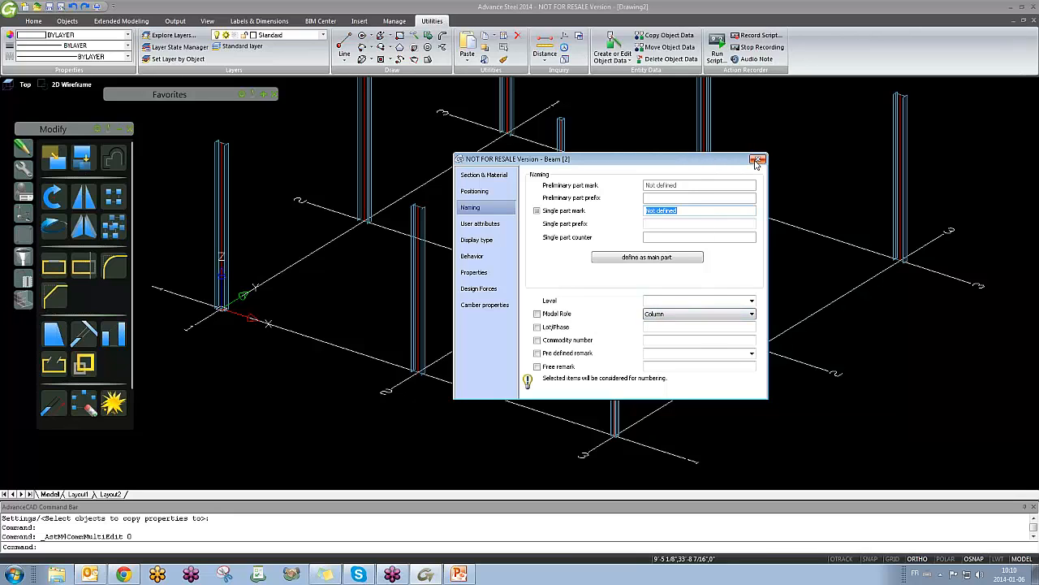
left_click(484, 176)
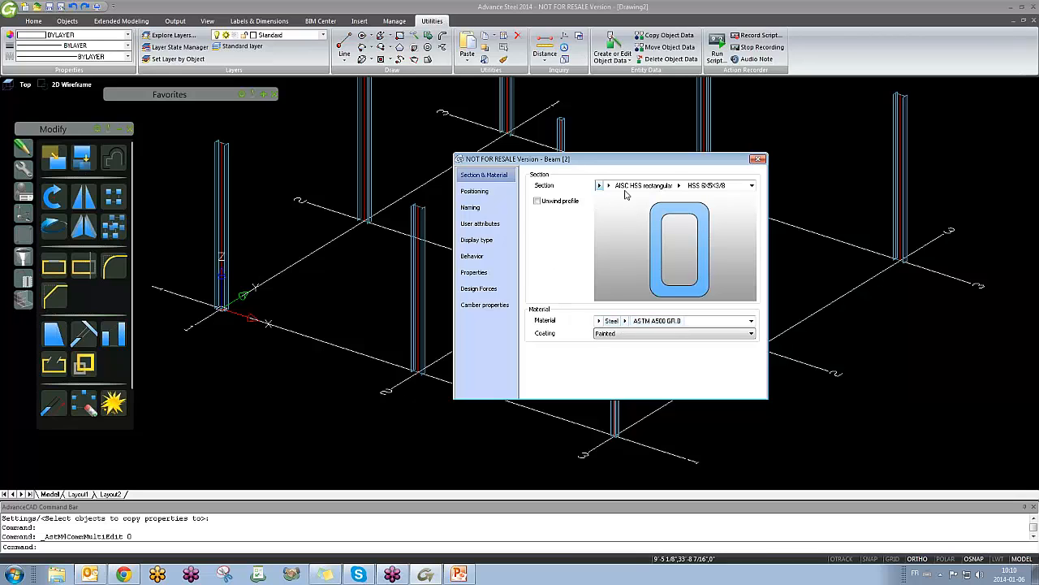
left_click(757, 160)
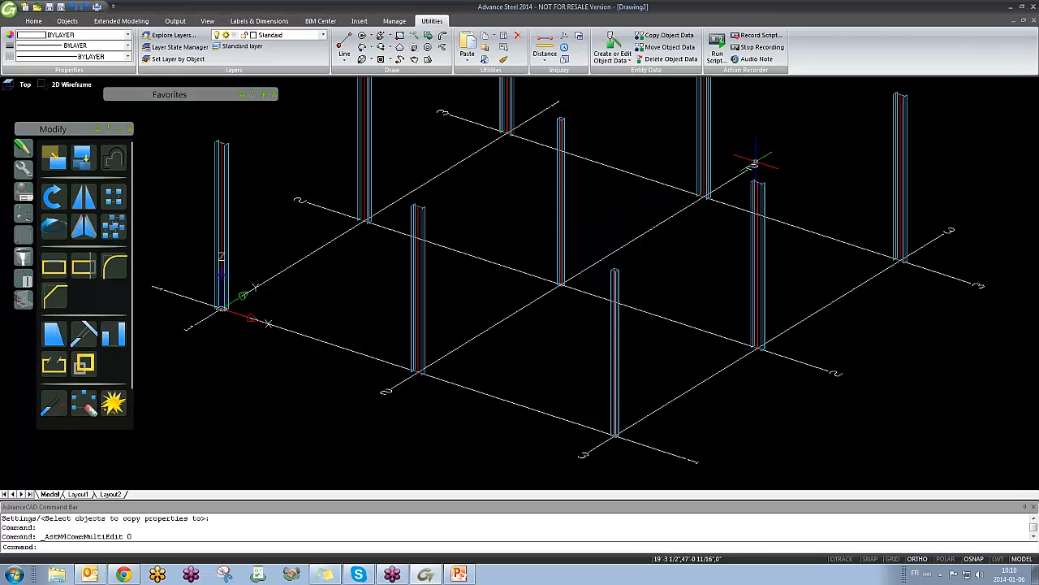
Step: Start a rolled I section beam at the grid origin column and keep object snaps on with Endpoint, Center, Midpoint, Node and Intersection
middle_click_drag(585, 220, 374, 186, "shift")
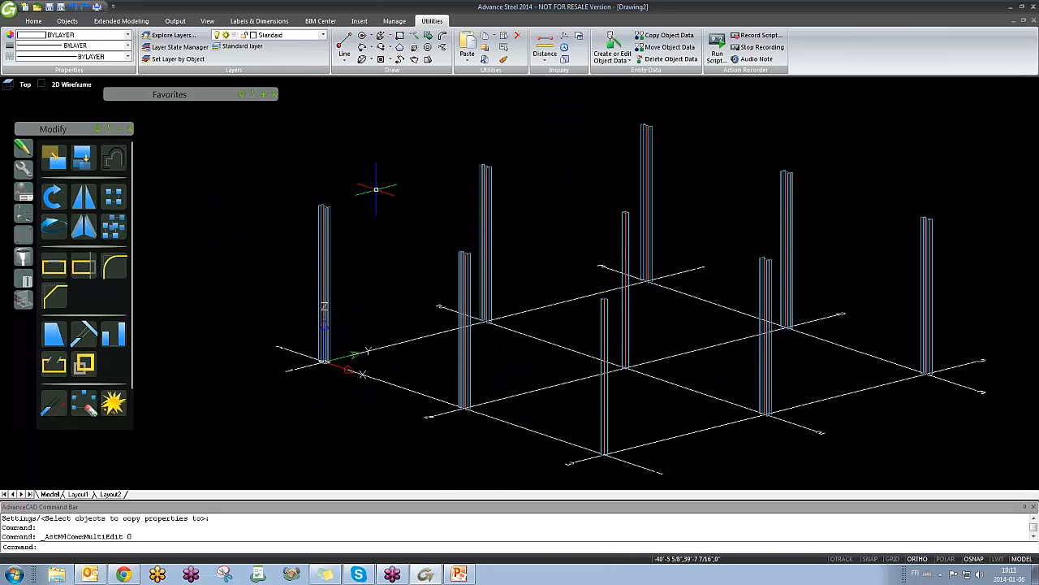
left_click(67, 20)
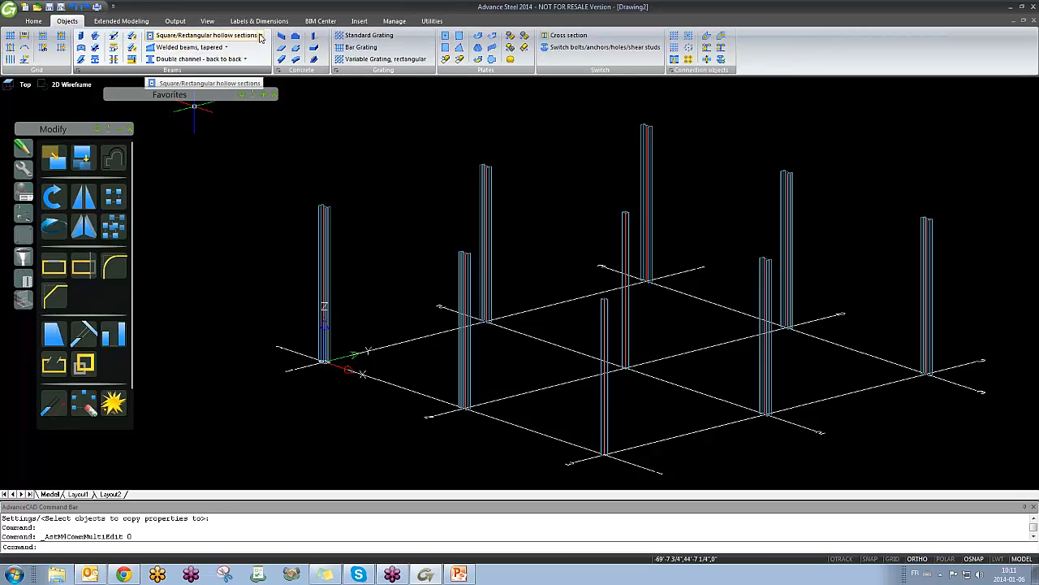
left_click(258, 36)
left_click(190, 54)
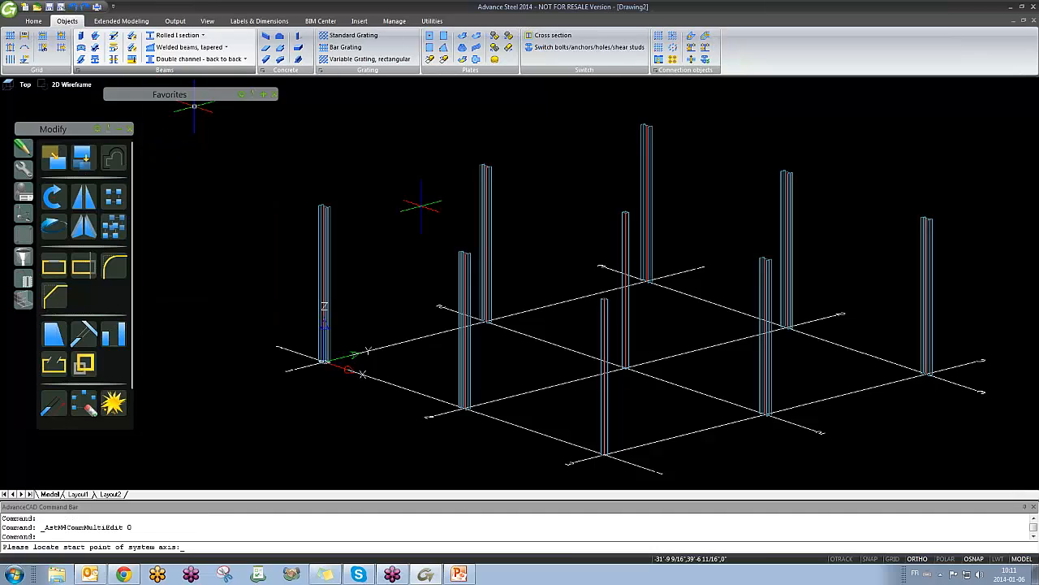
scroll(338, 194, "up", 3)
scroll(338, 194, "up", 3)
middle_click_drag(302, 228, 412, 261)
scroll(319, 299, "up", 4)
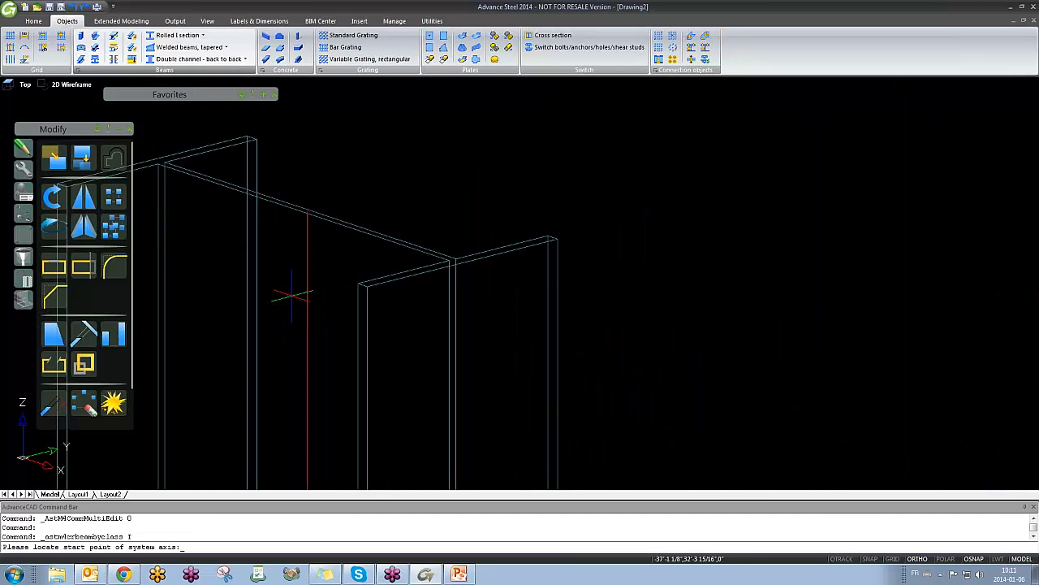
middle_click_drag(278, 264, 339, 358)
scroll(358, 341, "up", 5)
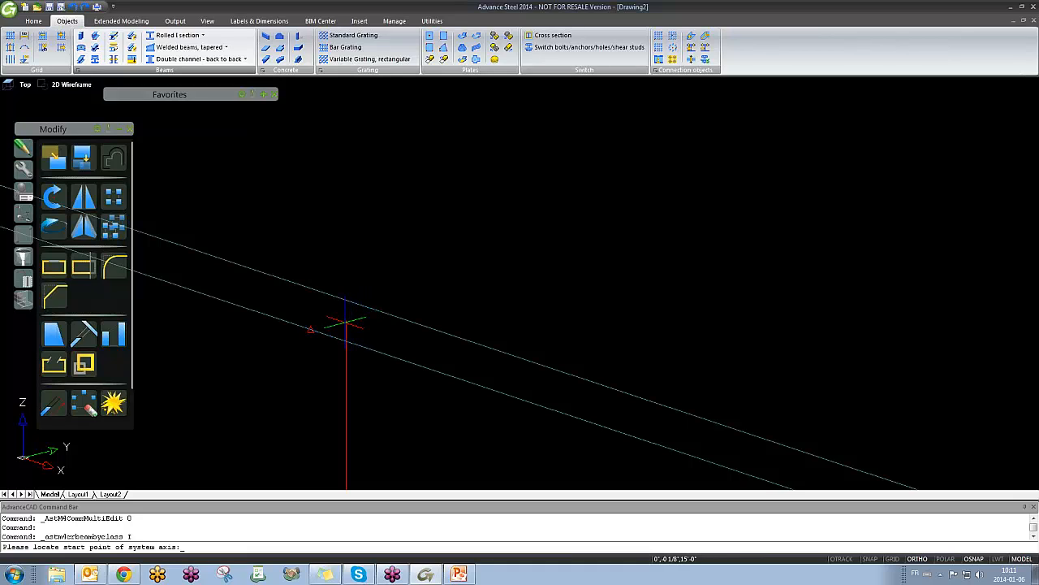
right_click(973, 561)
left_click(994, 554)
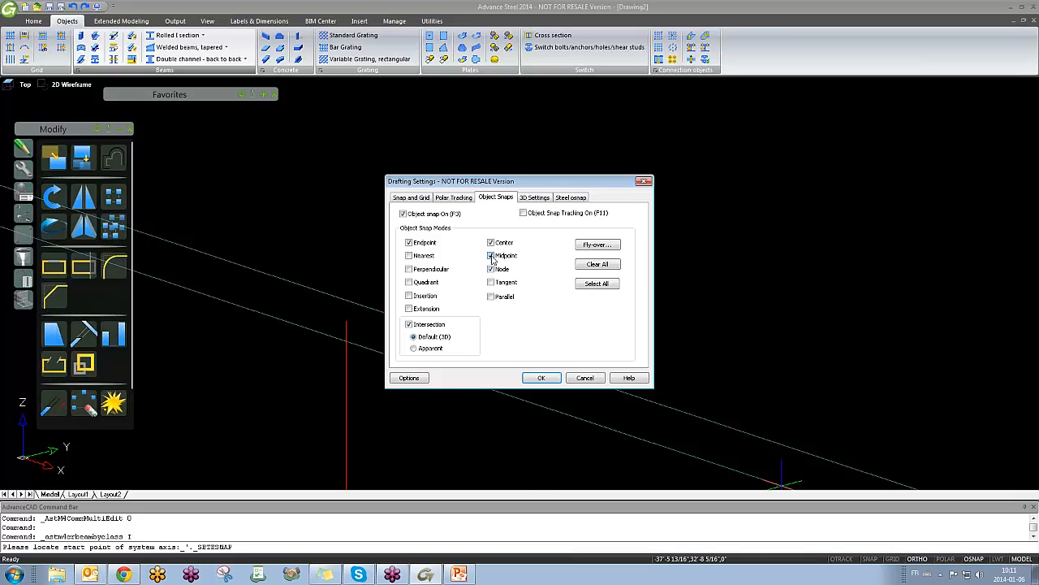
left_click(541, 378)
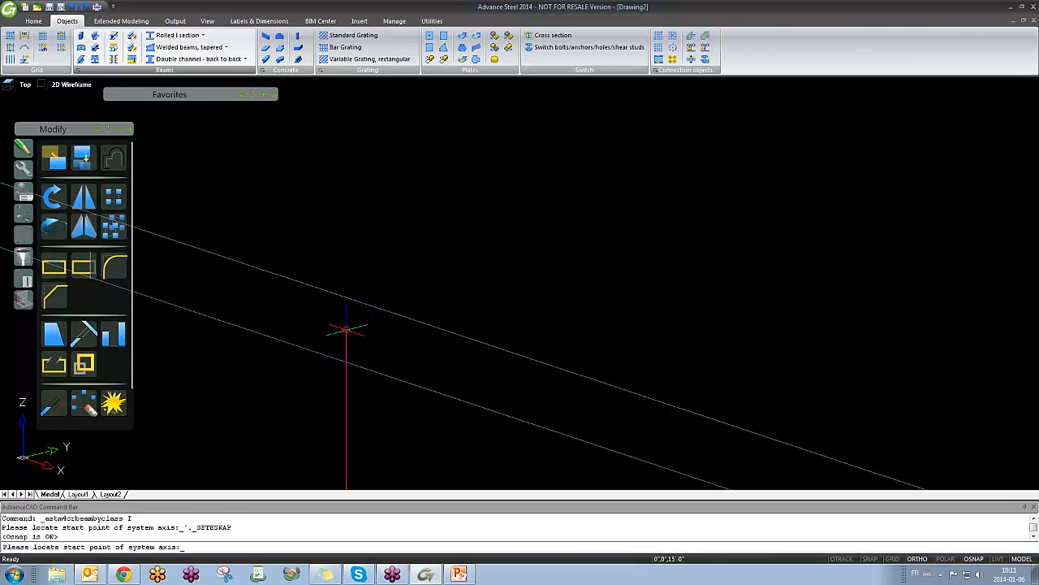
Step: Place the I section beam from the top of the grid origin column to the top of the adjacent column along Y
left_click(346, 329)
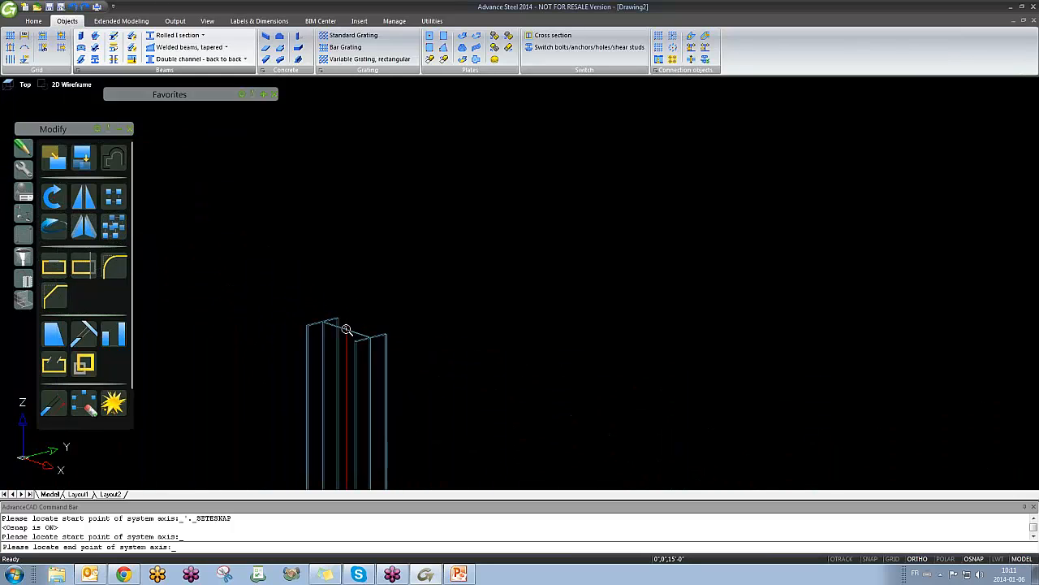
scroll(347, 328, "down", 2)
scroll(703, 264, "up", 3)
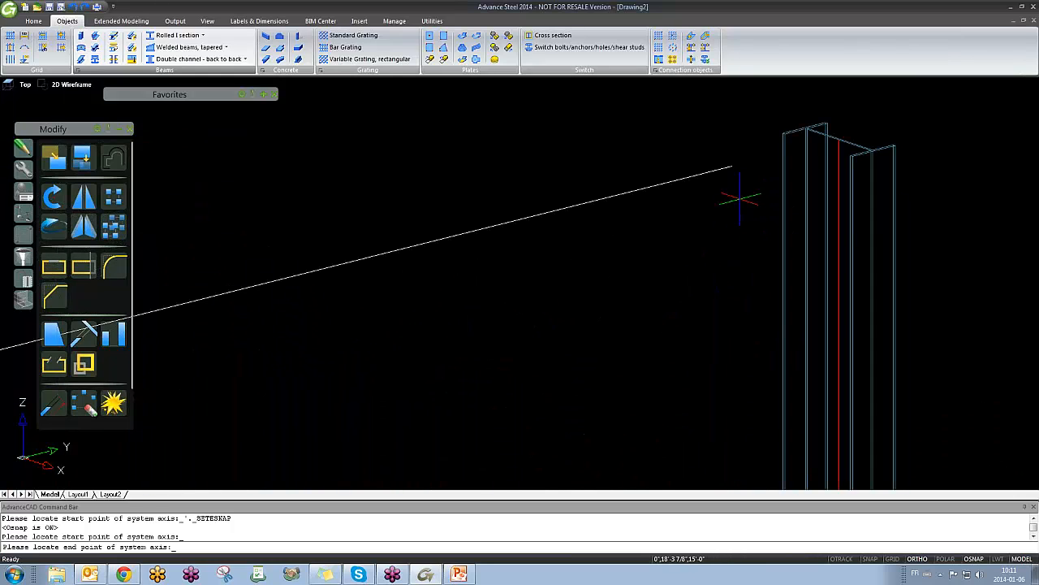
scroll(739, 197, "down", 1)
scroll(698, 219, "up", 4)
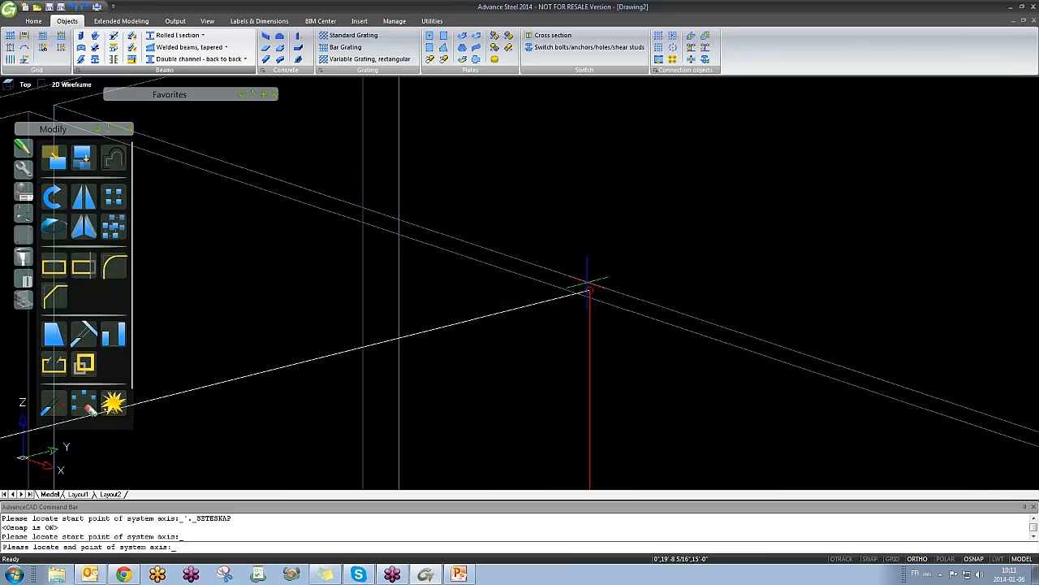
left_click(588, 289)
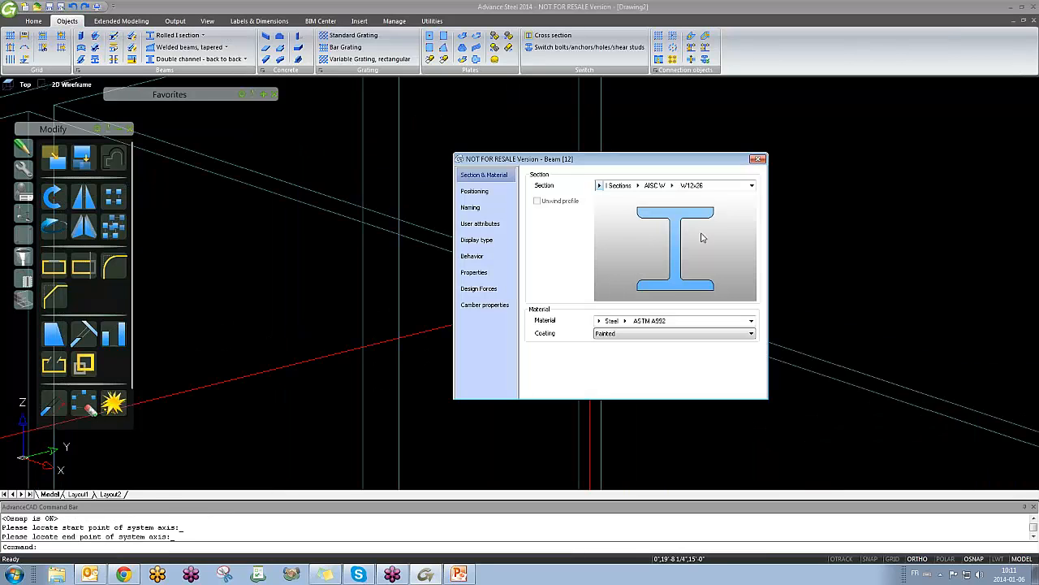
Step: Set the beam's positioning offset to the top centre of its section
left_click_drag(678, 160, 824, 192)
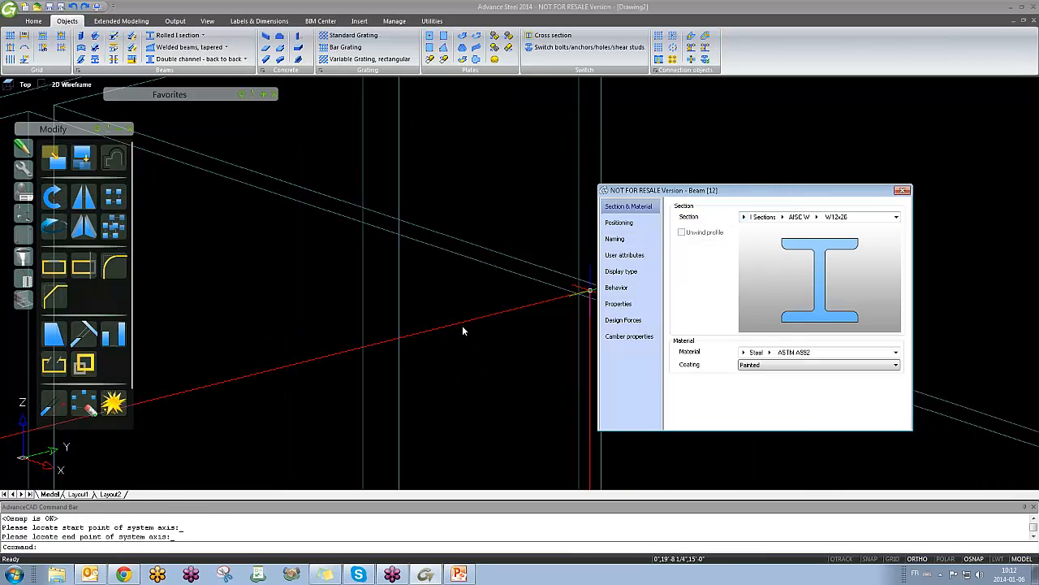
middle_click_drag(468, 312, 407, 235)
scroll(422, 260, "down", 10)
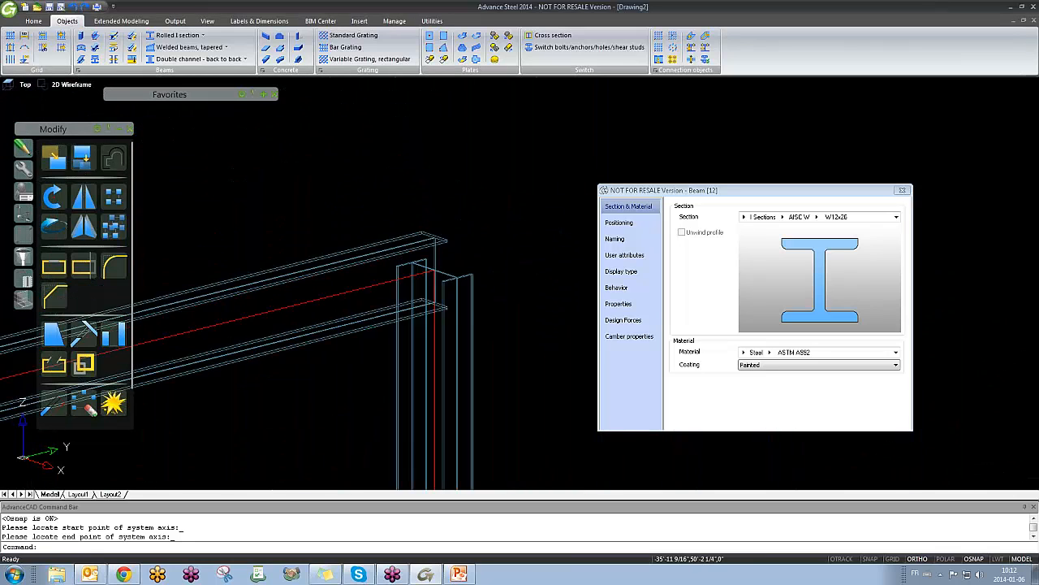
middle_click_drag(439, 293, 565, 245)
middle_click_drag(214, 305, 236, 297)
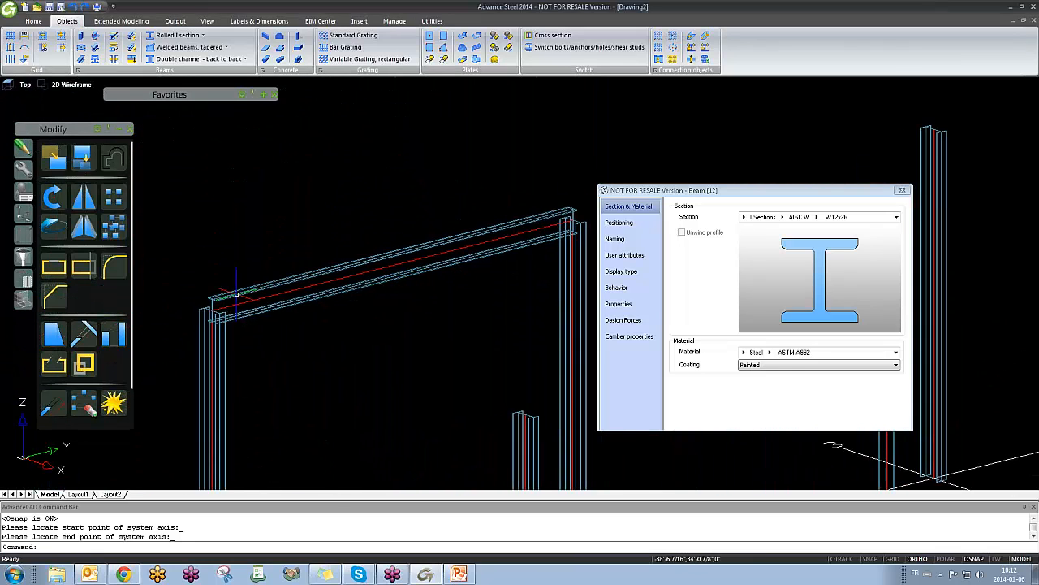
scroll(195, 321, "up", 3)
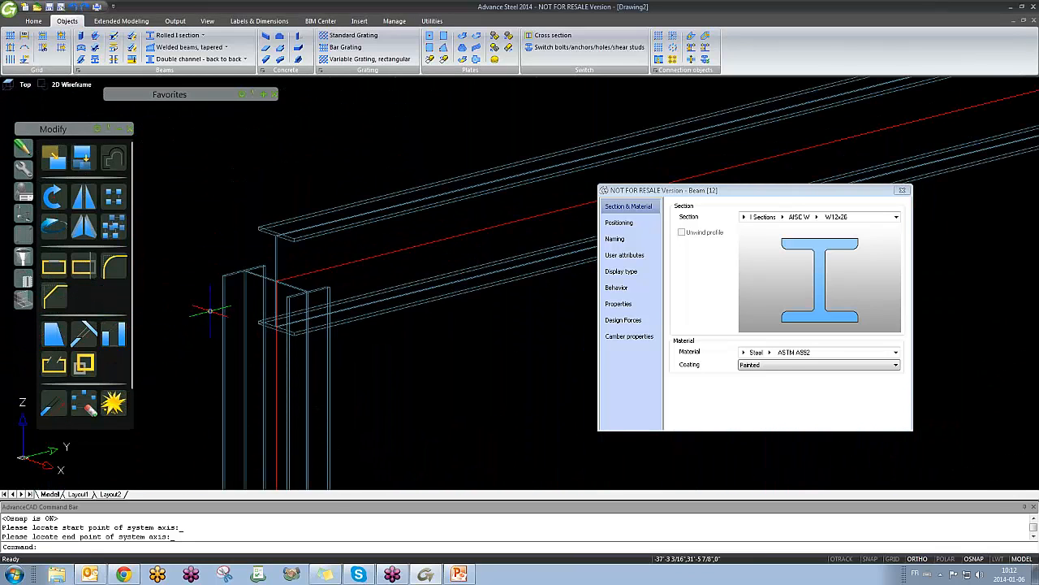
left_click(641, 225)
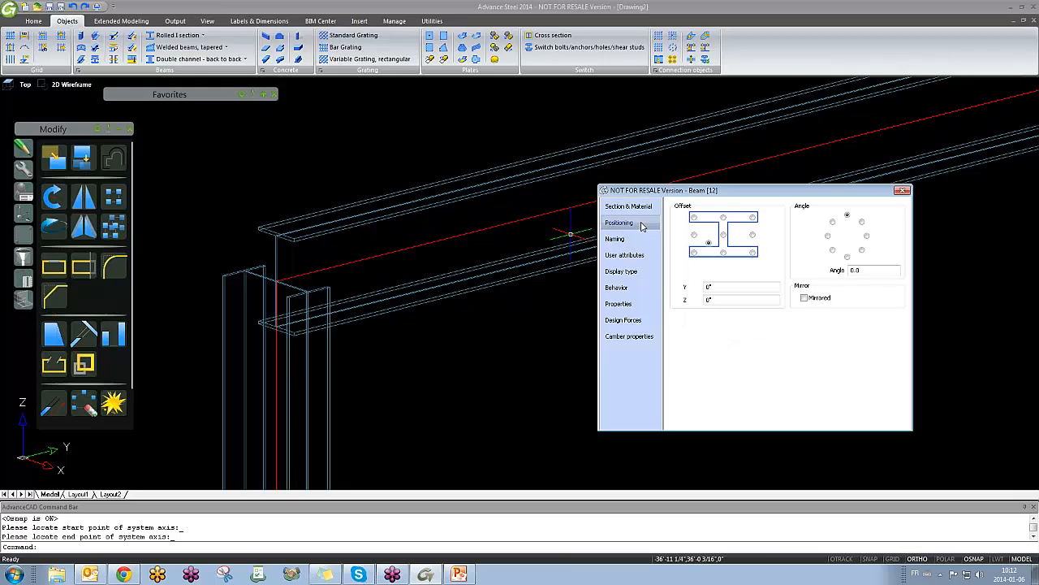
left_click(724, 219)
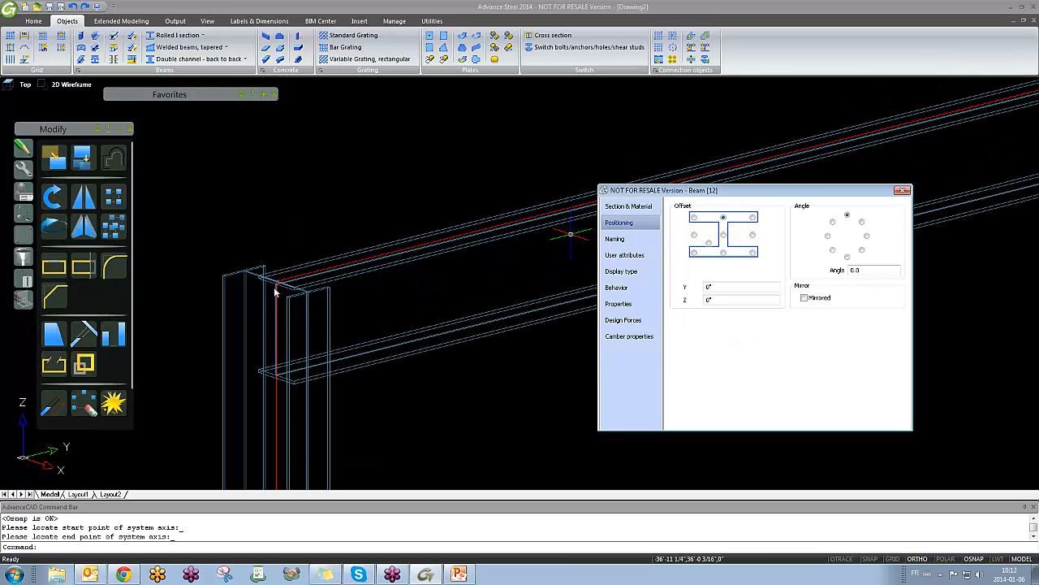
scroll(316, 292, "up", 5)
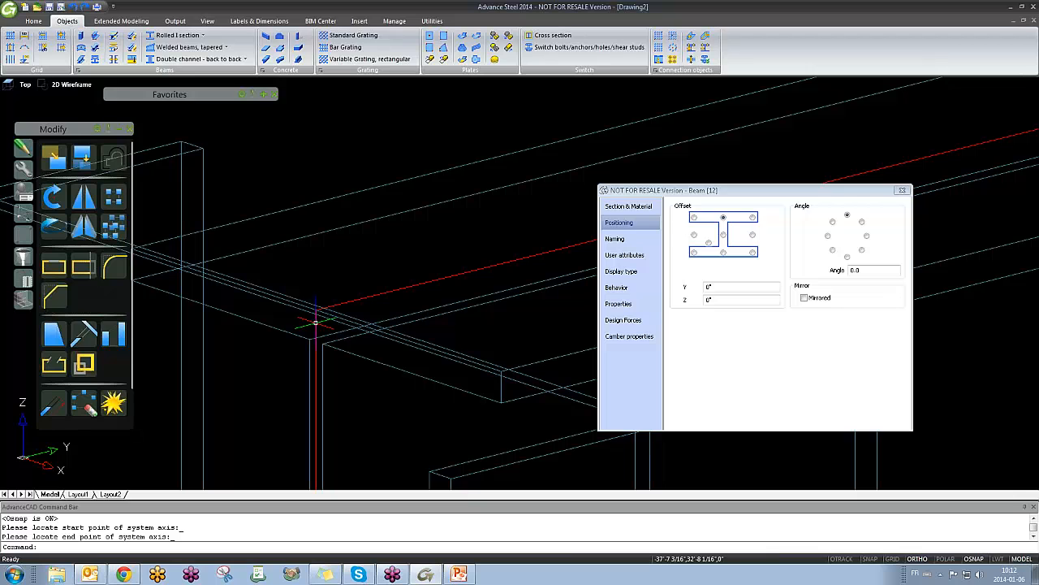
scroll(396, 296, "down", 3)
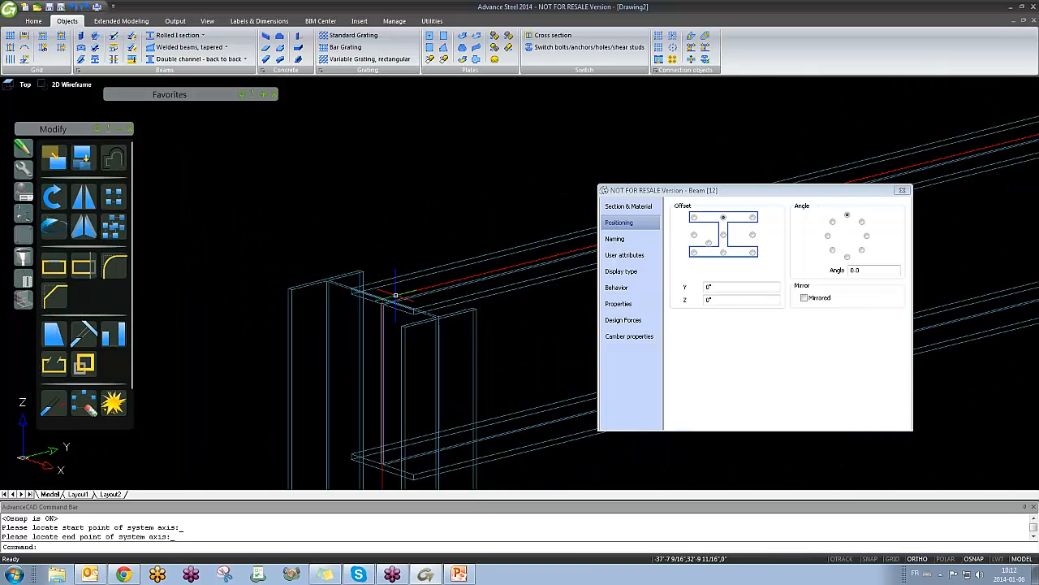
middle_click_drag(439, 308, 333, 288)
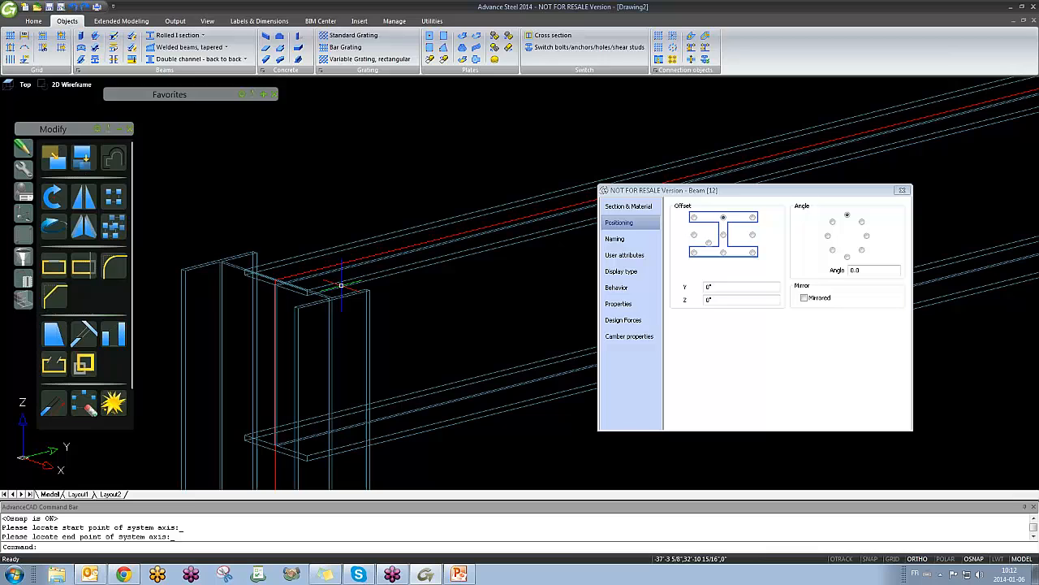
Step: Set the beam's Model Role to Beam in its naming properties and close them
left_click(626, 238)
left_click(808, 348)
left_click(809, 354)
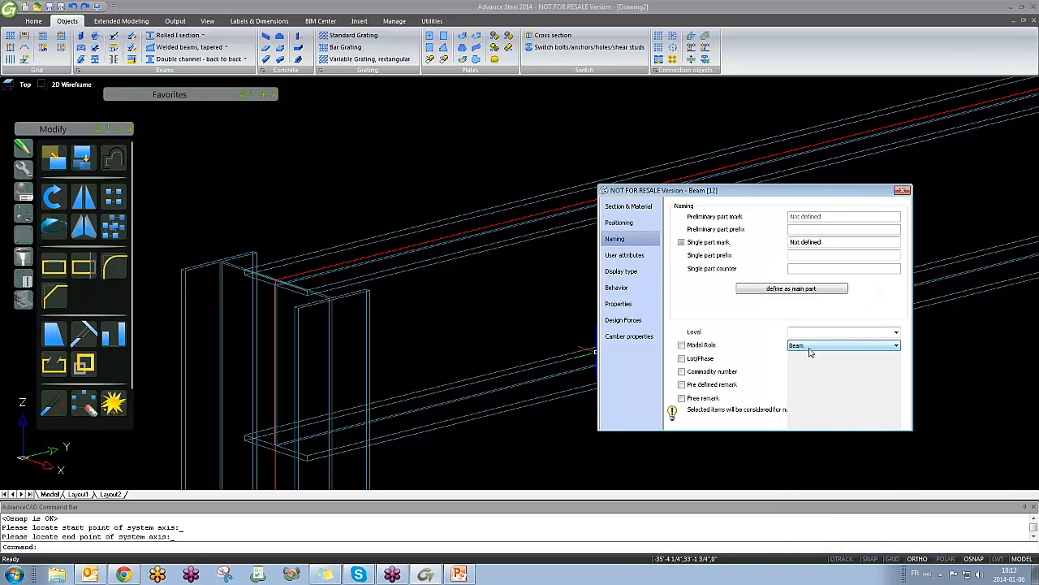
left_click(902, 190)
Step: Copy the beam from grid line 1 onto the next two column lines along X, using the grid line ends as reference points
scroll(431, 271, "down", 6)
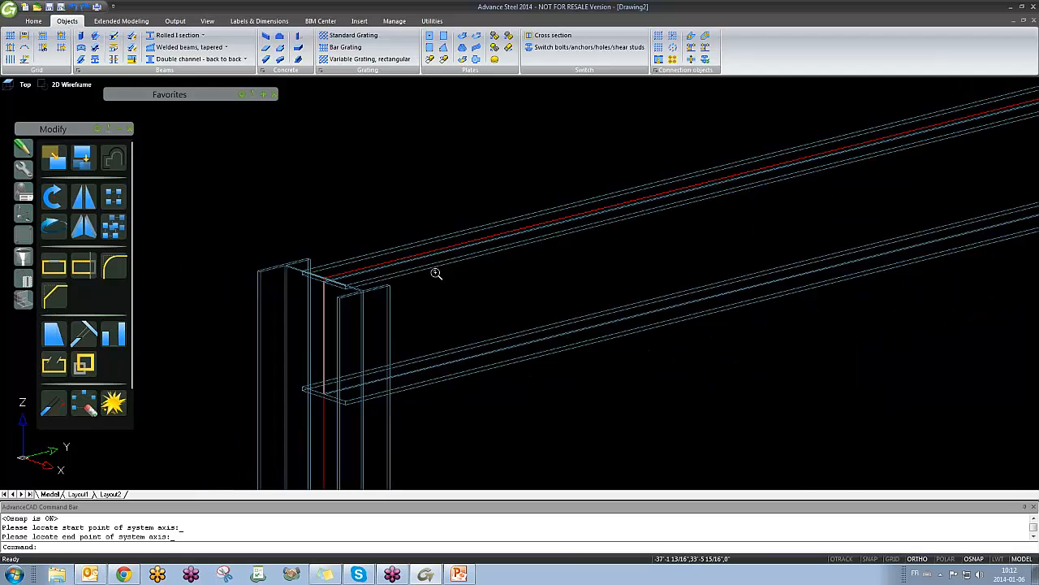
middle_click_drag(526, 319, 481, 320)
middle_click_drag(572, 370, 550, 370, "shift")
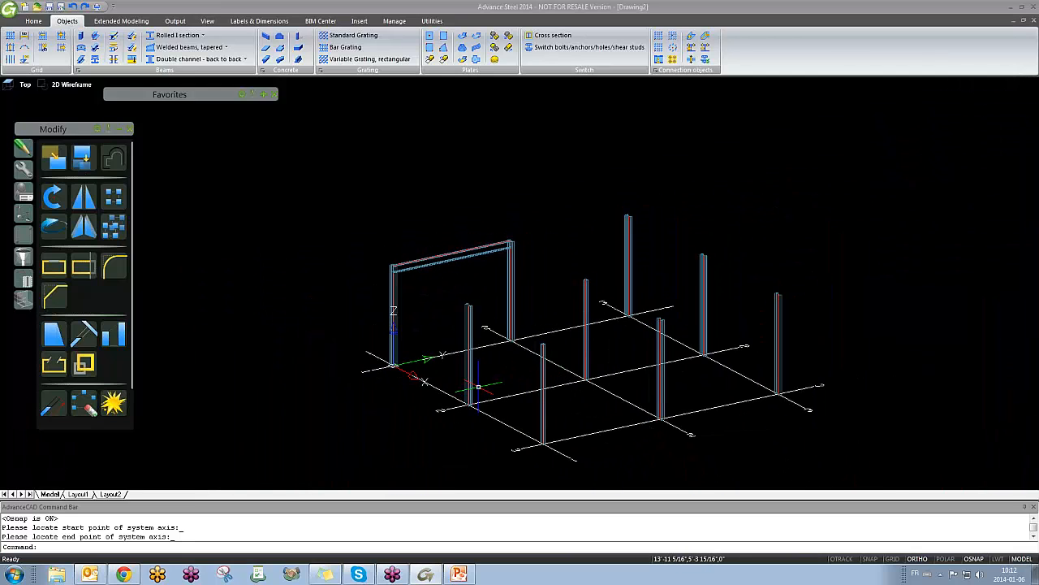
type("cp")
key("Return")
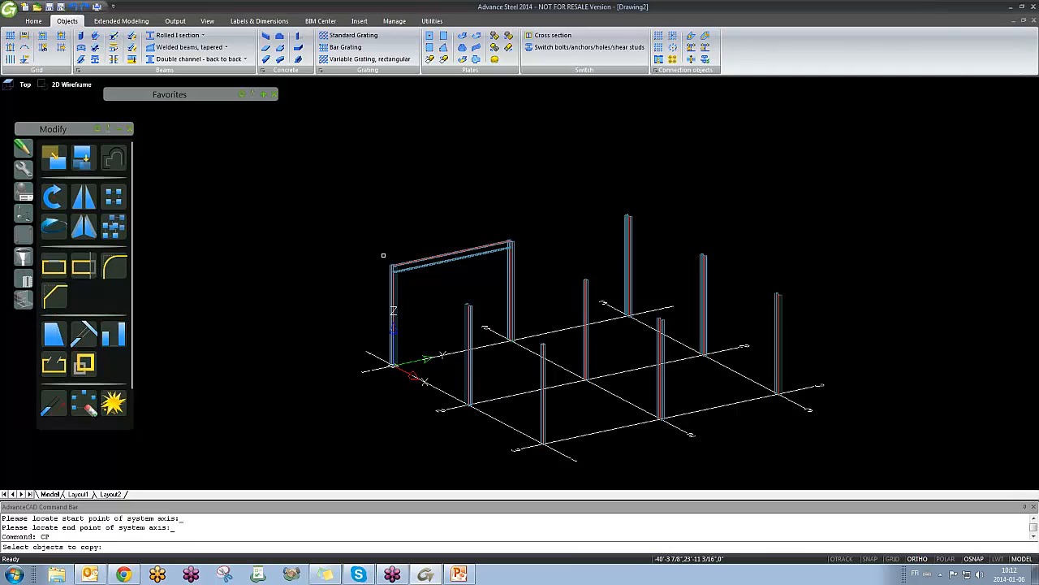
left_click(422, 261)
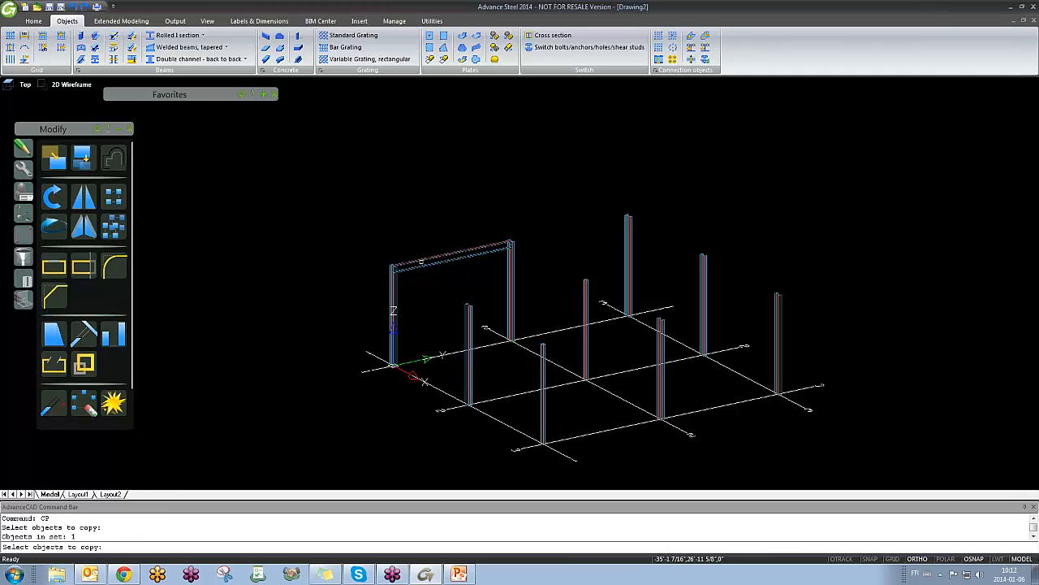
key("Return")
left_click(369, 371)
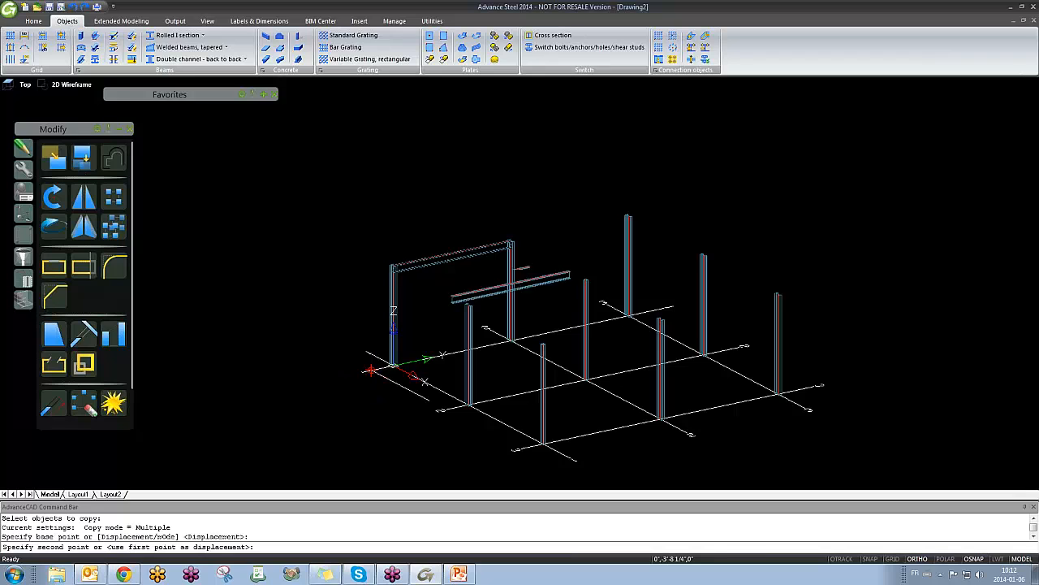
left_click(541, 443)
key("Escape")
Step: Copy the three I section beams along Y into the second bay, from the first column top to the middle column top
middle_click_drag(487, 329, 464, 345, "shift")
type("cp")
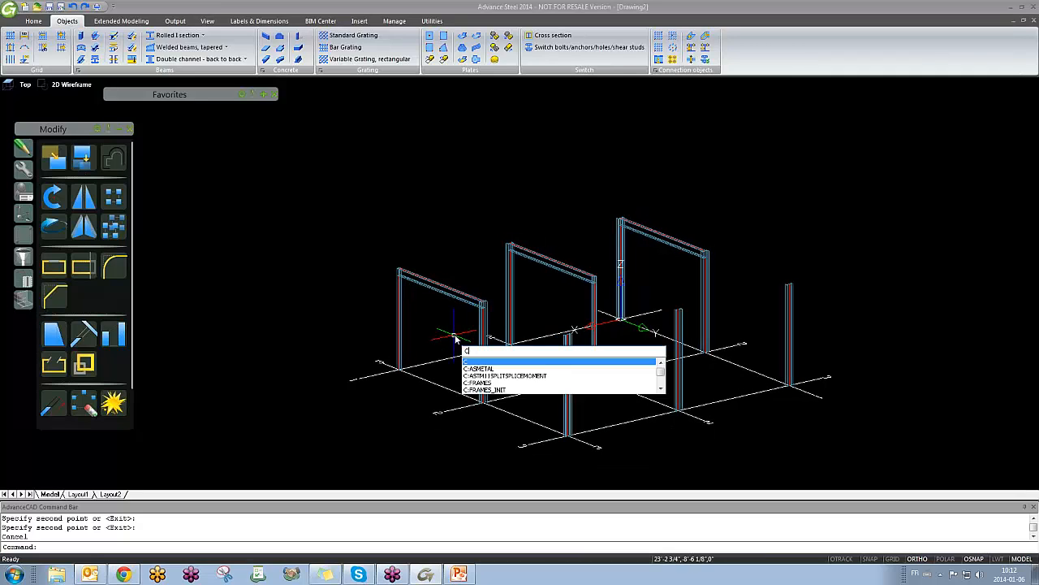
key("Return")
left_click(461, 295)
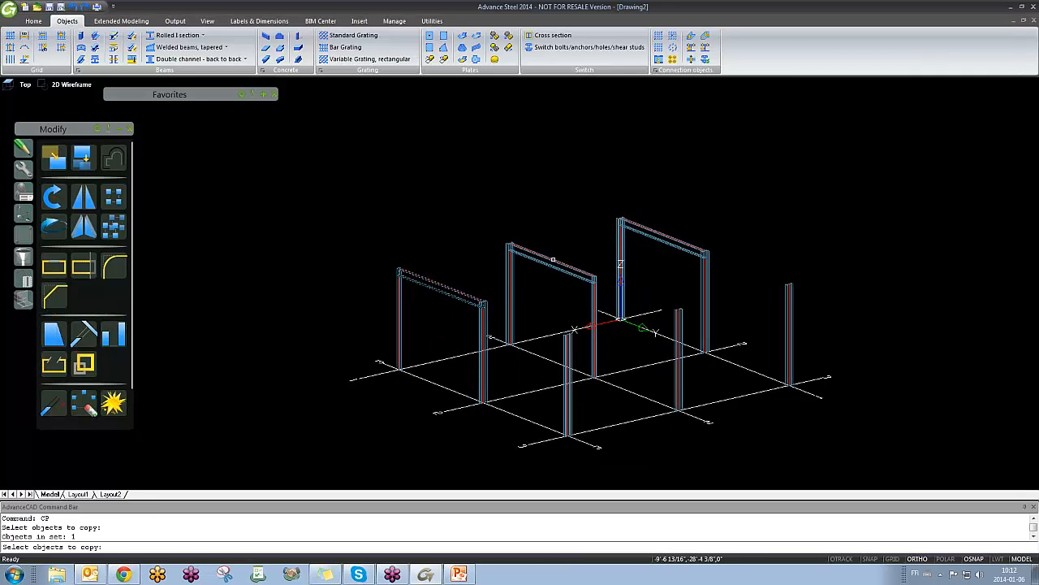
left_click(560, 264)
left_click(652, 237)
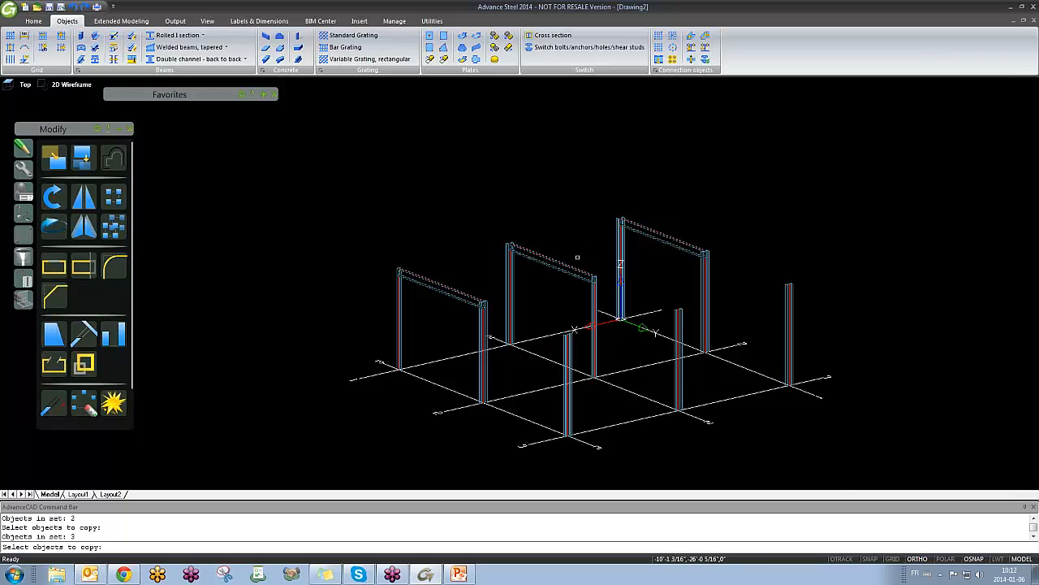
scroll(414, 271, "up", 6)
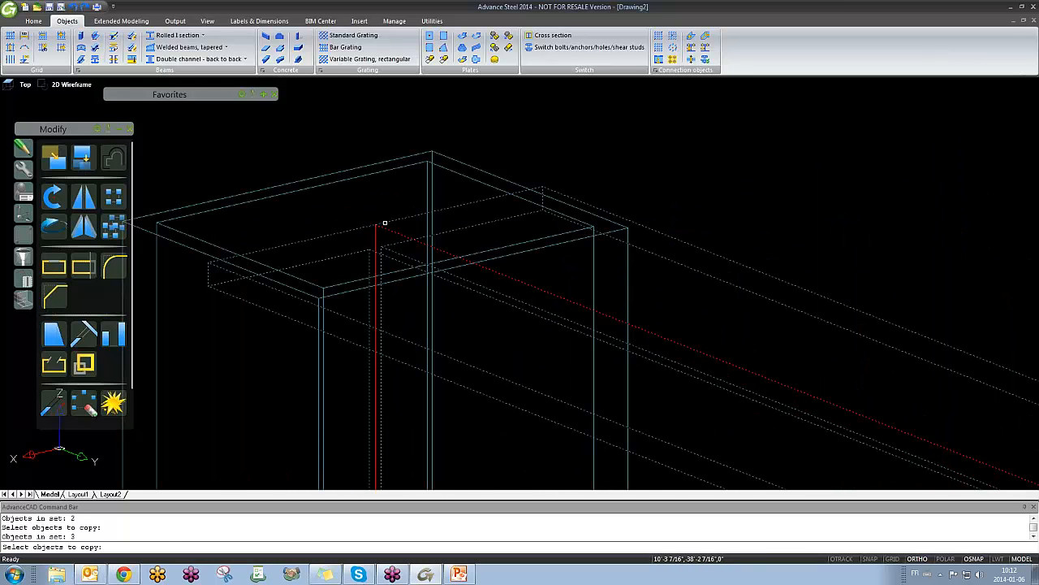
key("Return")
left_click(375, 225)
scroll(375, 225, "down", 5)
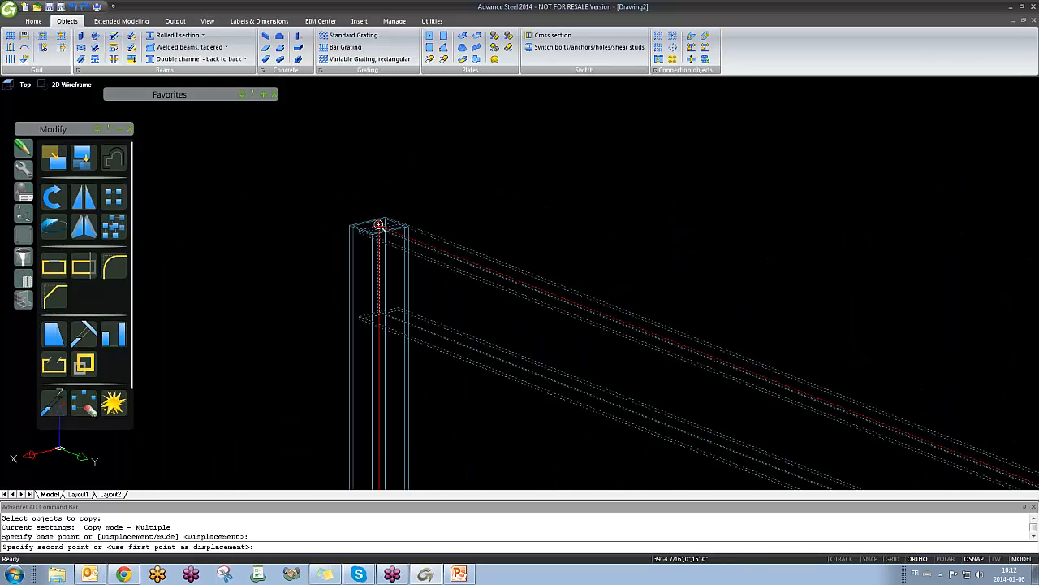
scroll(598, 317, "up", 6)
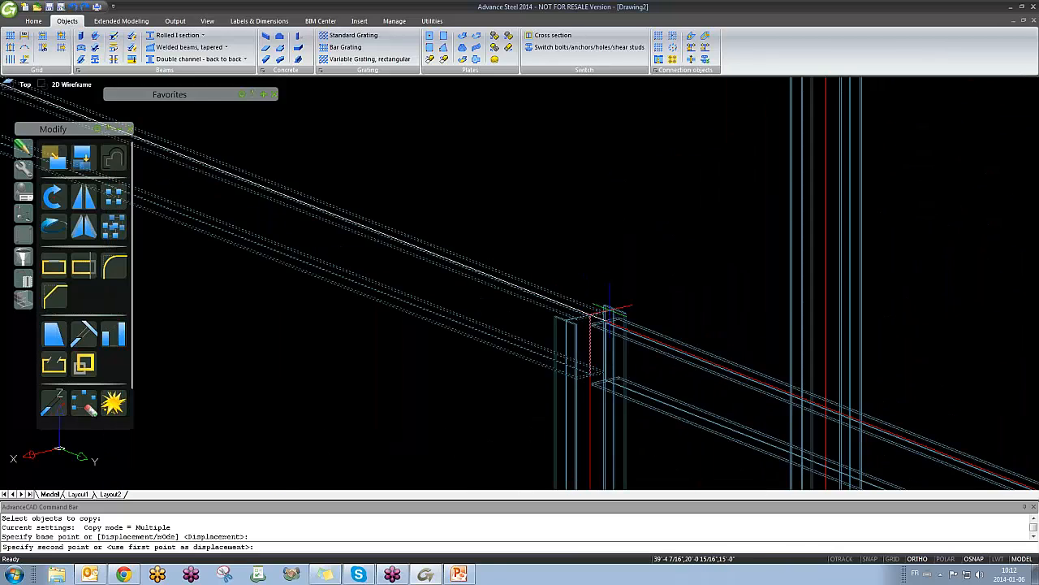
scroll(385, 348, "up", 4)
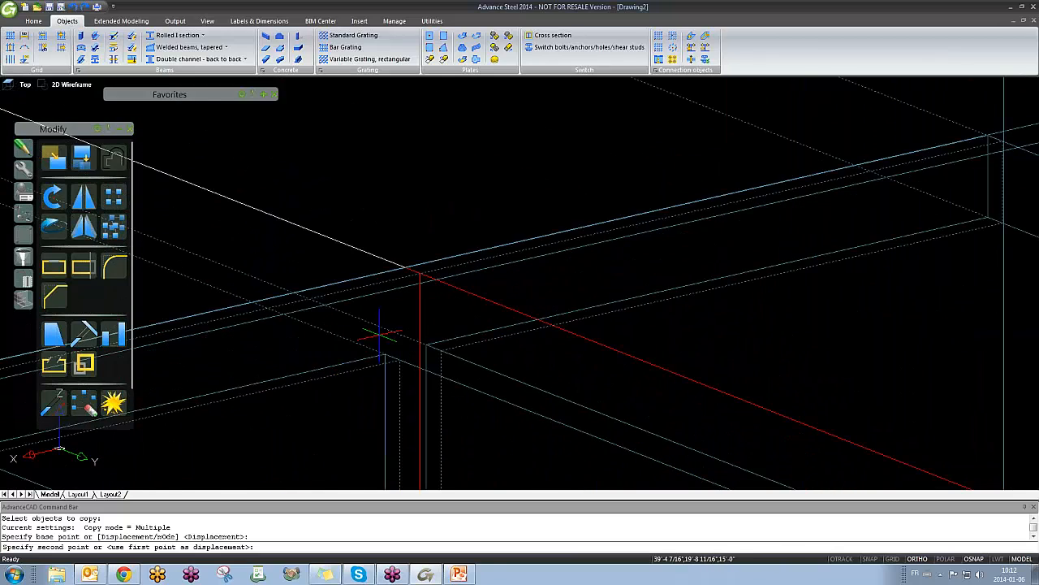
left_click(421, 274)
scroll(423, 308, "down", 6)
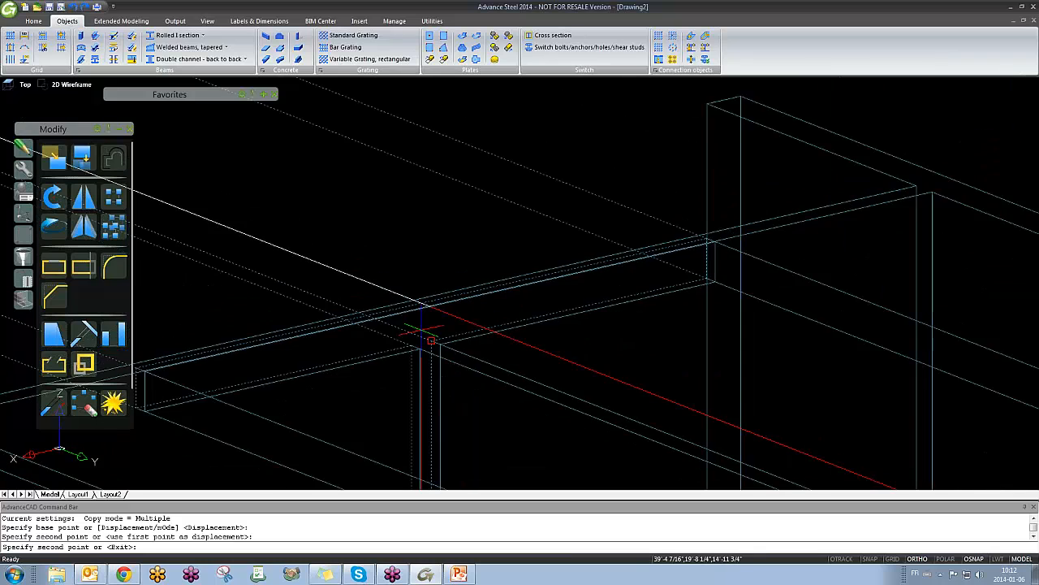
key("Escape")
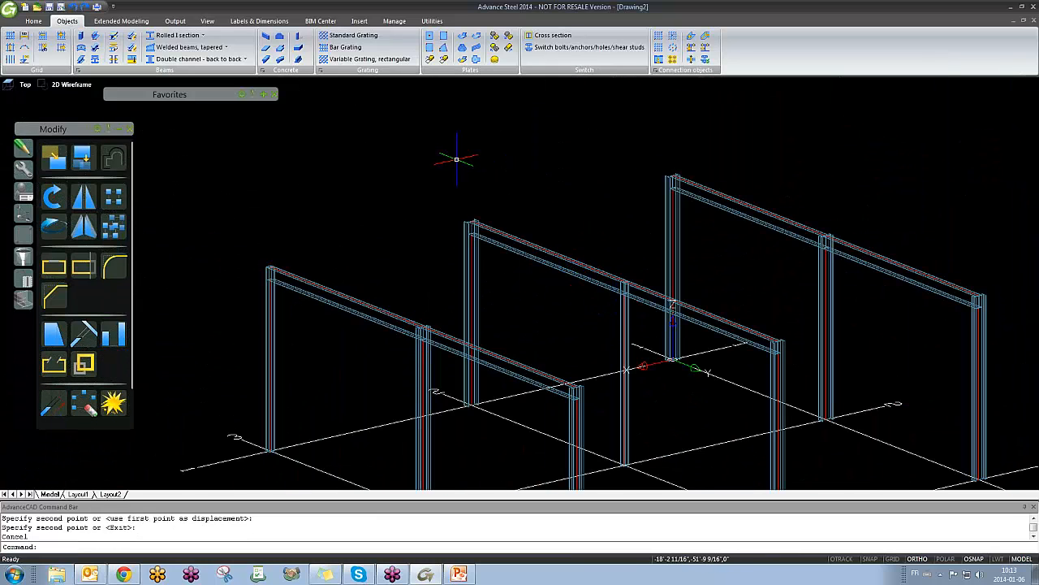
Step: Place an I section beam on grid line 1 from the top of the farthest column along X to the middle column's top
scroll(427, 167, "down", 2)
left_click(174, 35)
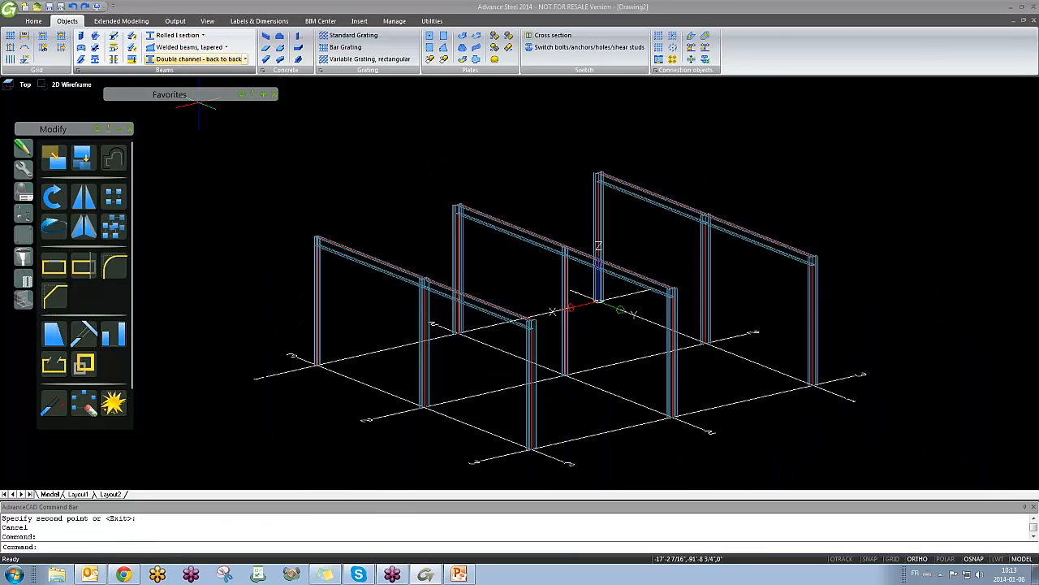
scroll(332, 315, "up", 5)
scroll(324, 382, "up", 5)
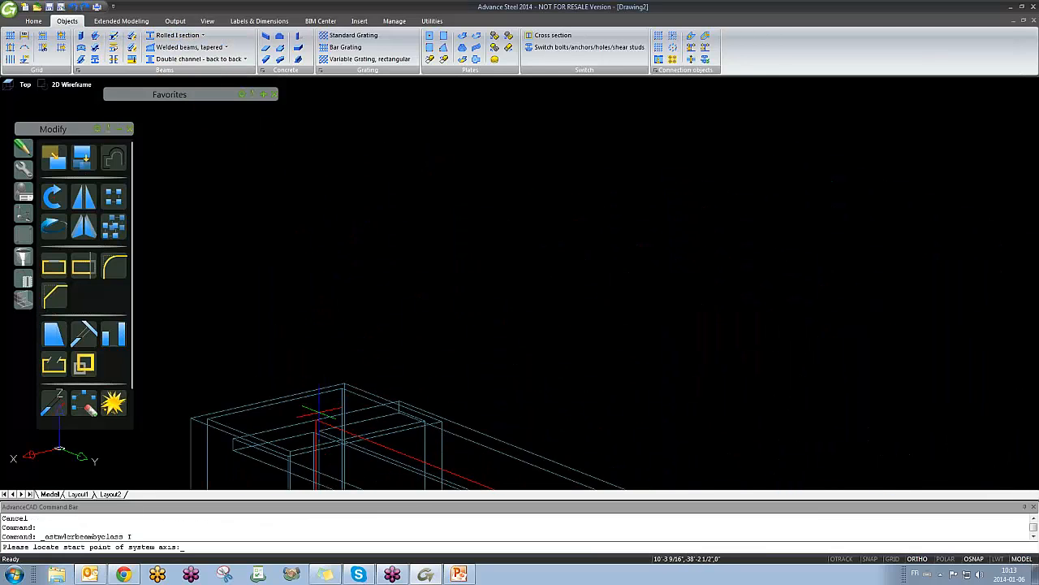
left_click(319, 419)
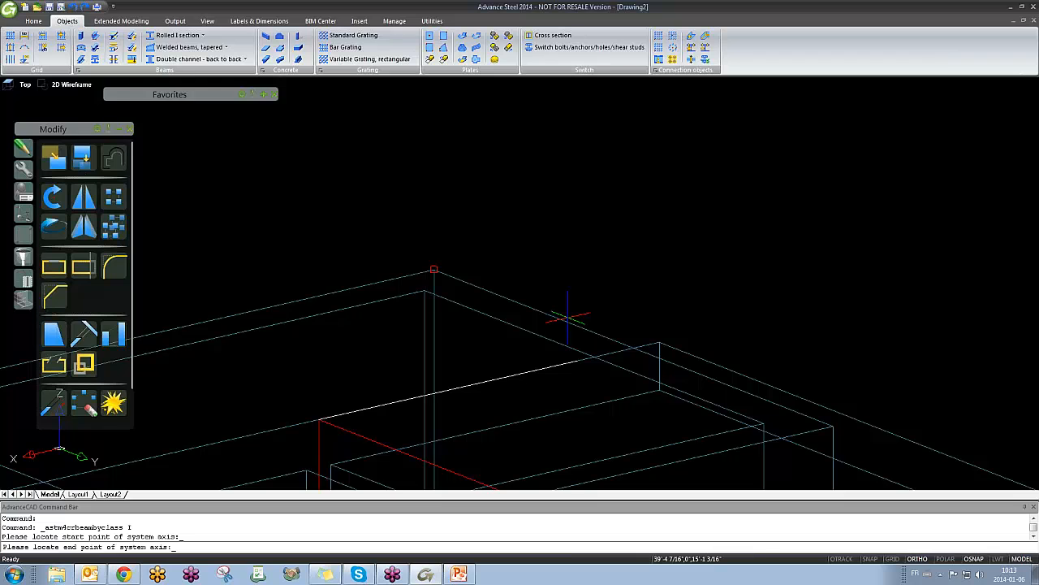
scroll(567, 316, "down", 5)
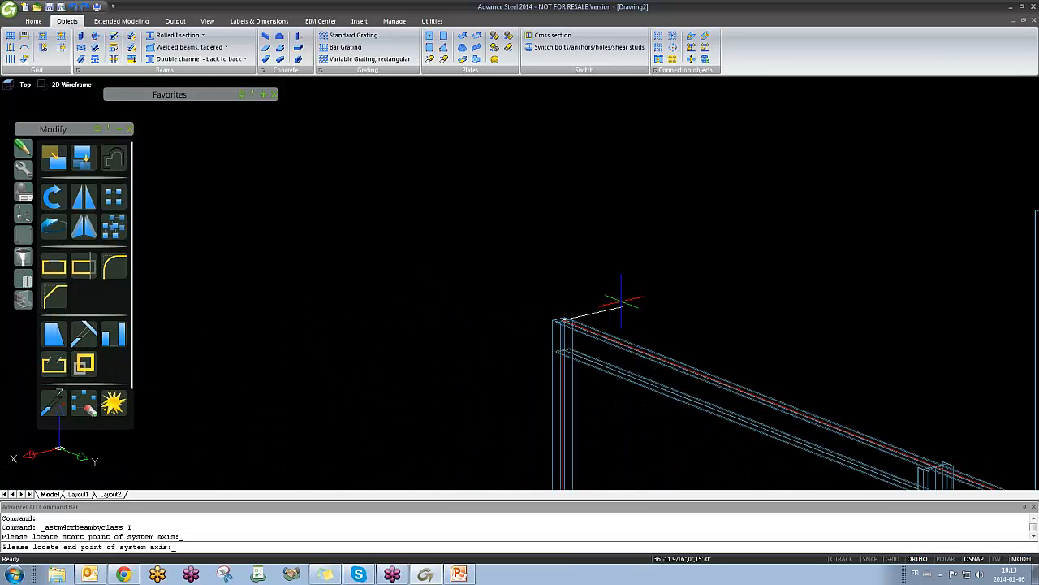
middle_click_drag(684, 290, 406, 359)
scroll(649, 307, "up", 3)
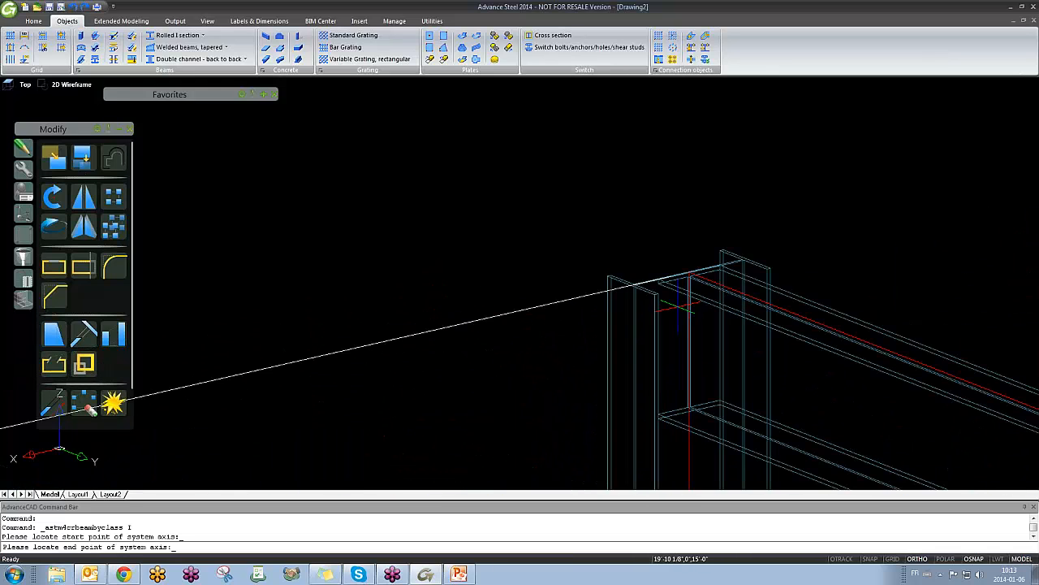
scroll(682, 297, "down", 3)
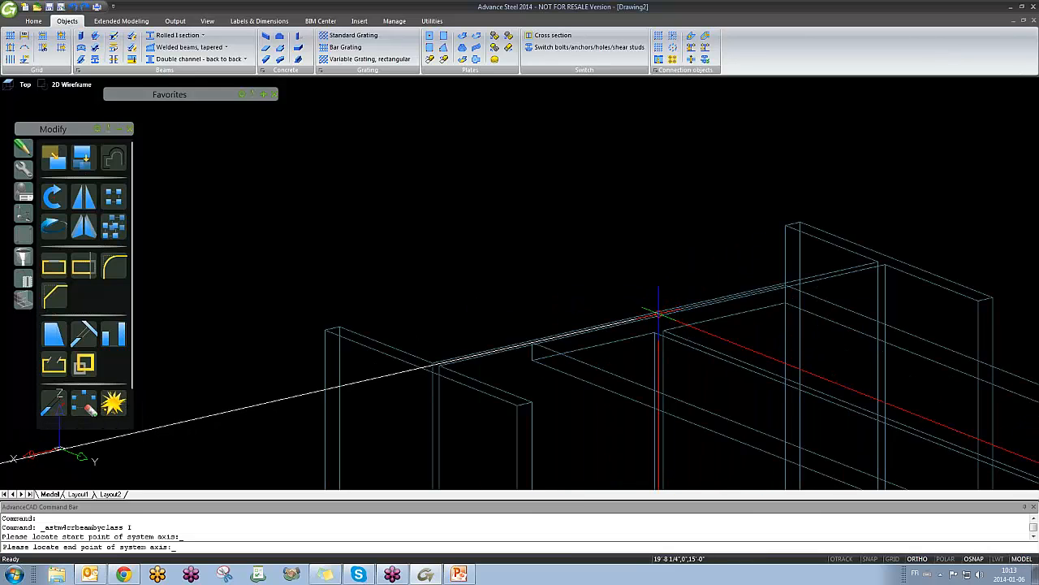
left_click(658, 312)
Step: Set the new X-direction beam's positioning offset to the top centre of its section and close its properties
left_click(642, 223)
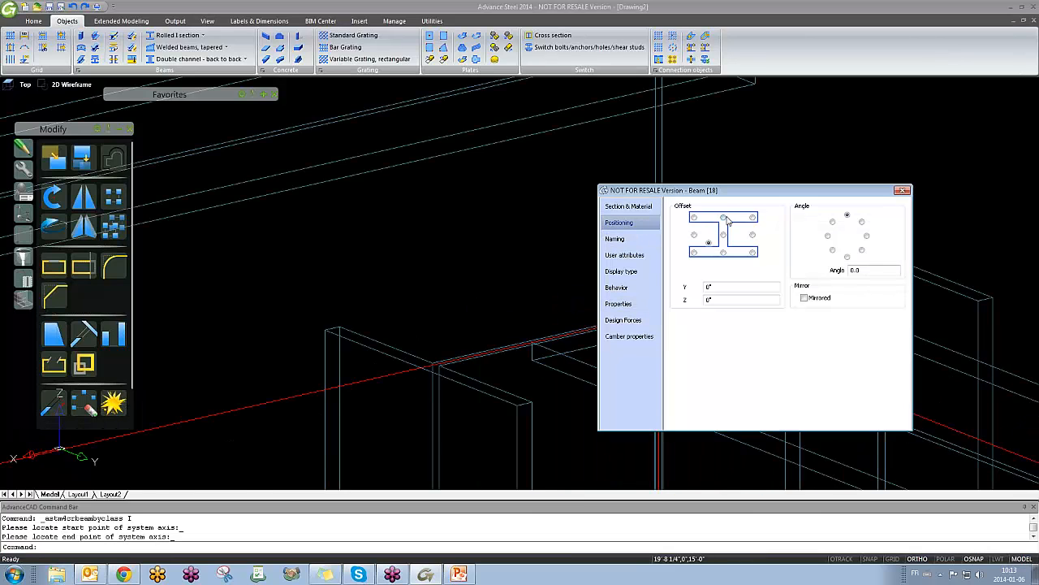
left_click(724, 218)
key("Escape")
Step: Erase the corner column at the far end of the Y axis together with the beam that reaches it
scroll(556, 242, "down", 5)
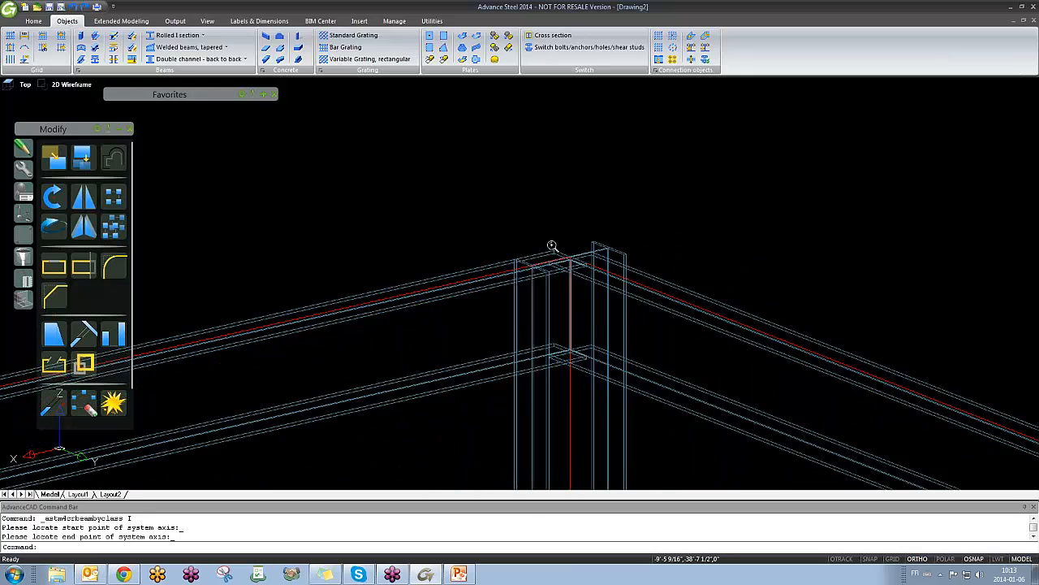
scroll(552, 245, "down", 5)
middle_click_drag(609, 269, 654, 367)
scroll(605, 301, "up", 5)
left_click(673, 295)
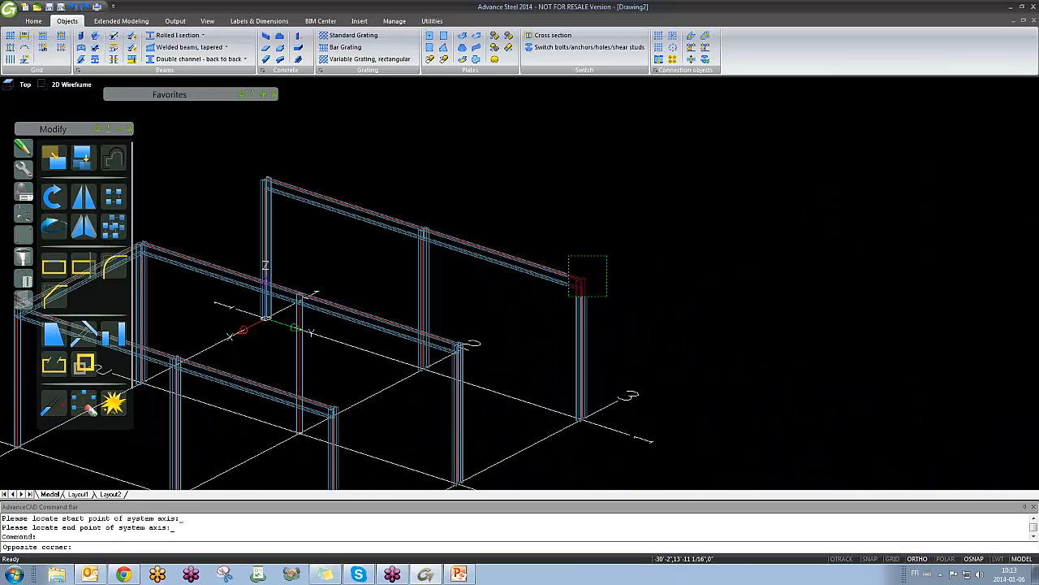
left_click(569, 256)
key("Delete")
Step: Mirror the X-direction beam about a Y-direction line through the middle column's top on grid line 1, keeping the original
mouse_move(633, 410)
middle_mouse_down("shift")
mouse_move(535, 392)
mouse_move(653, 372)
middle_mouse_up("shift")
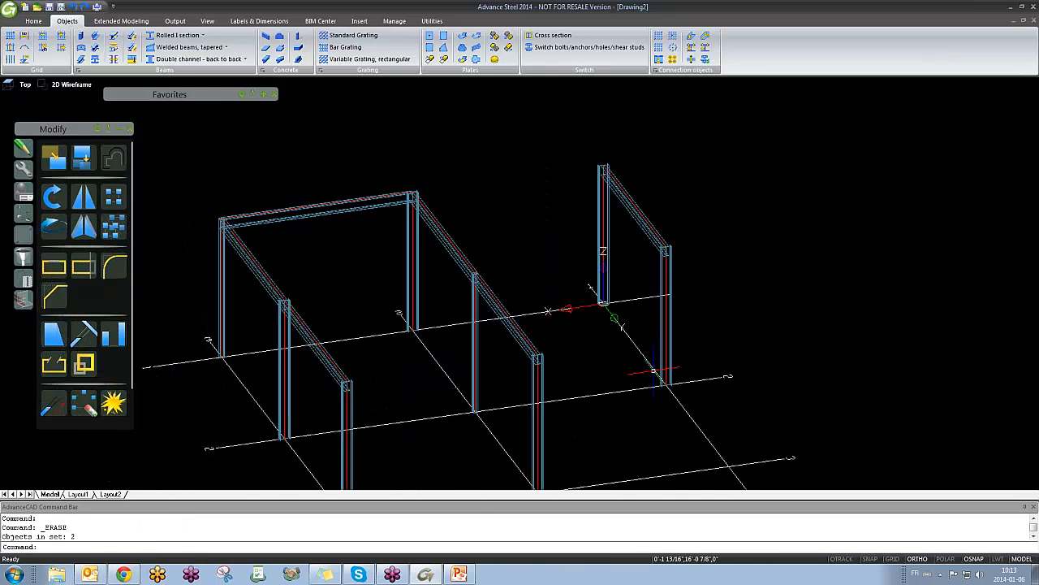
type("MI")
key("Return")
left_click(375, 254)
left_click(356, 196)
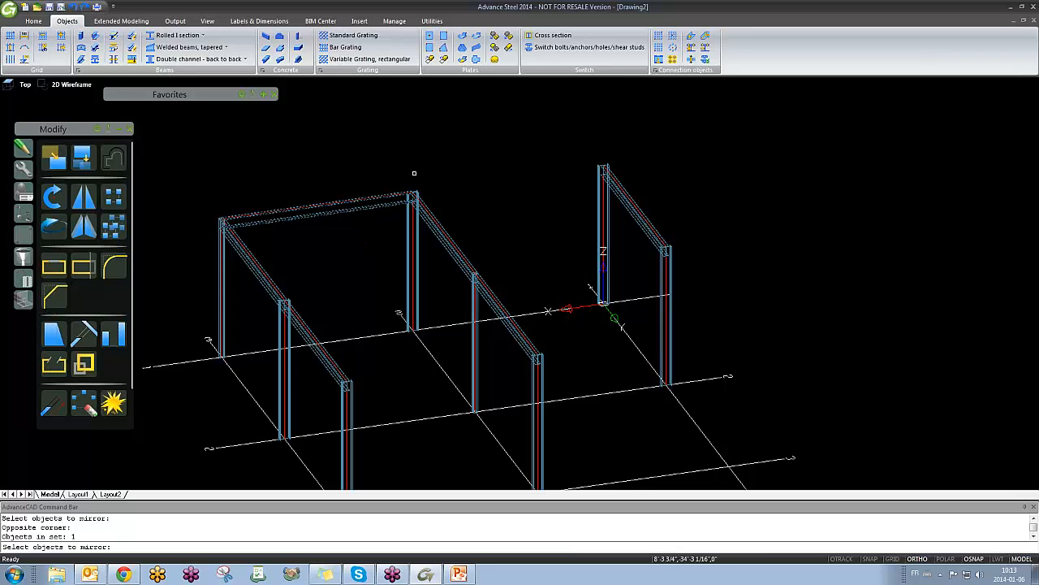
scroll(414, 173, "up", 5)
key("Return")
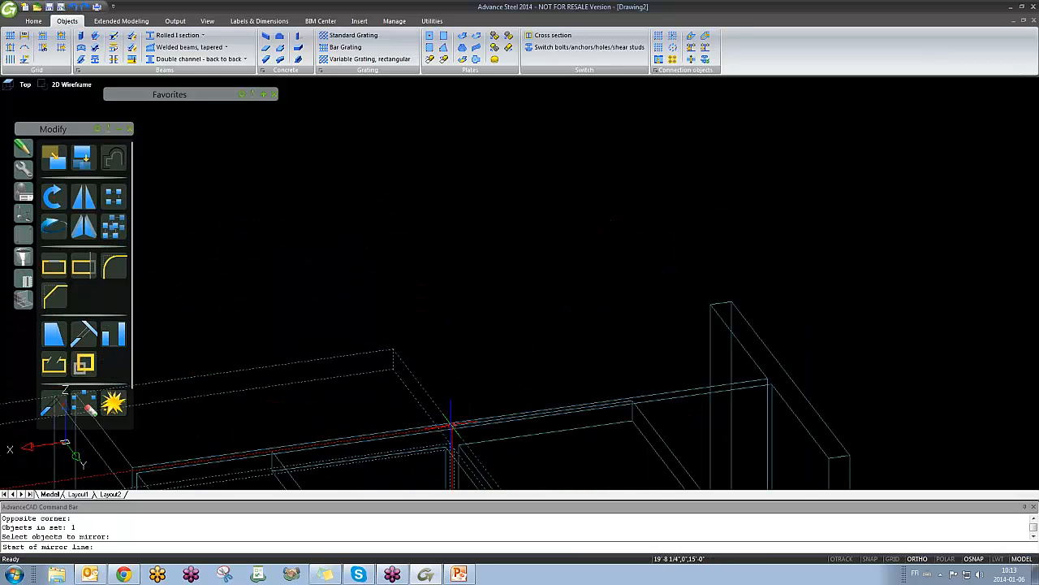
scroll(451, 424, "up", 3)
left_click(458, 424)
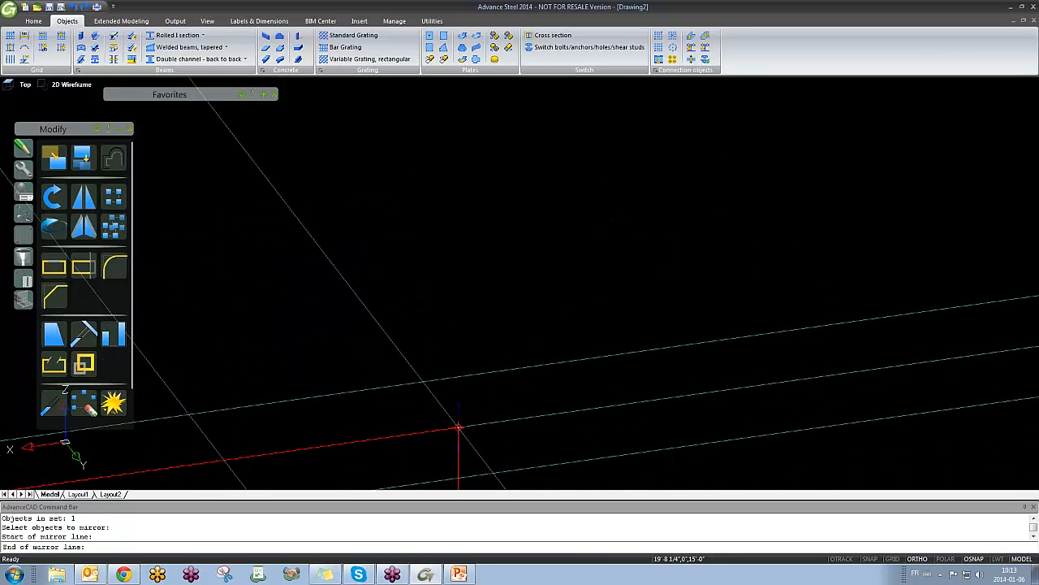
scroll(460, 423, "down", 3)
left_click(343, 260)
type("N")
key("Return")
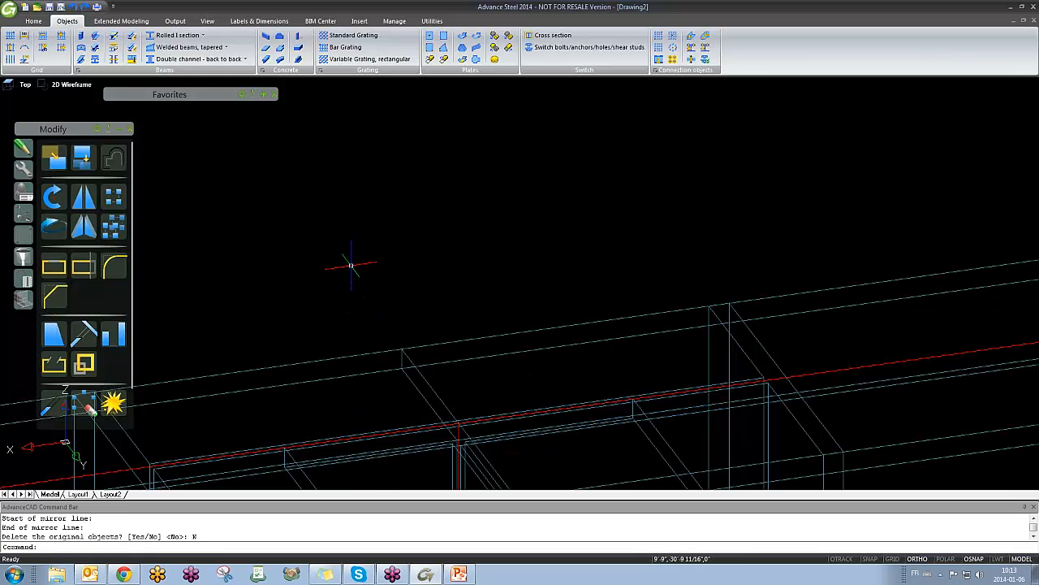
scroll(351, 266, "up", 4)
scroll(351, 266, "down", 4)
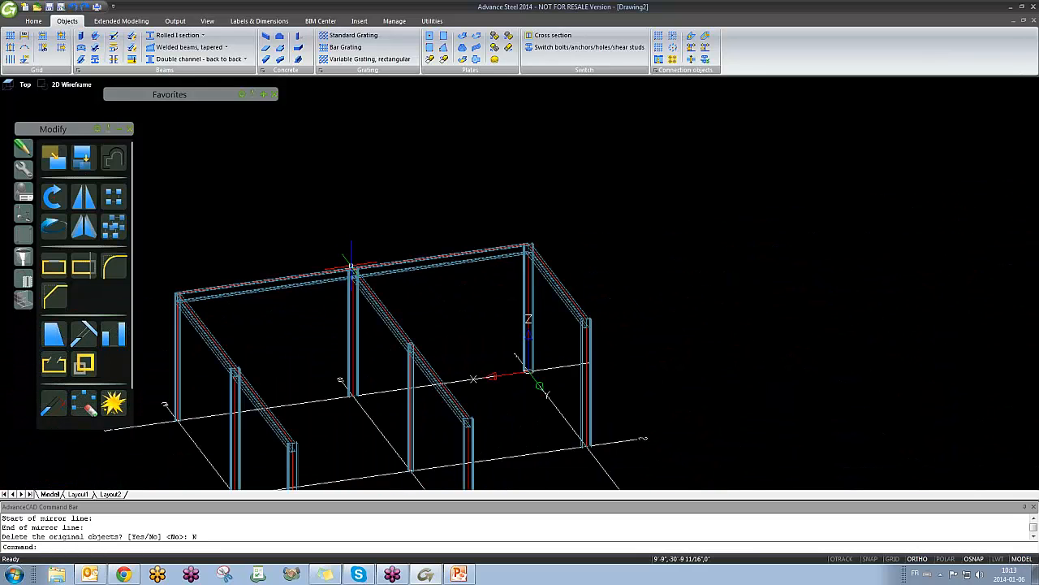
Step: Copy the two X-direction beams from grid line 1 to grid lines 2 and 3, using the grid line ends as reference points
type("CP")
key("Return")
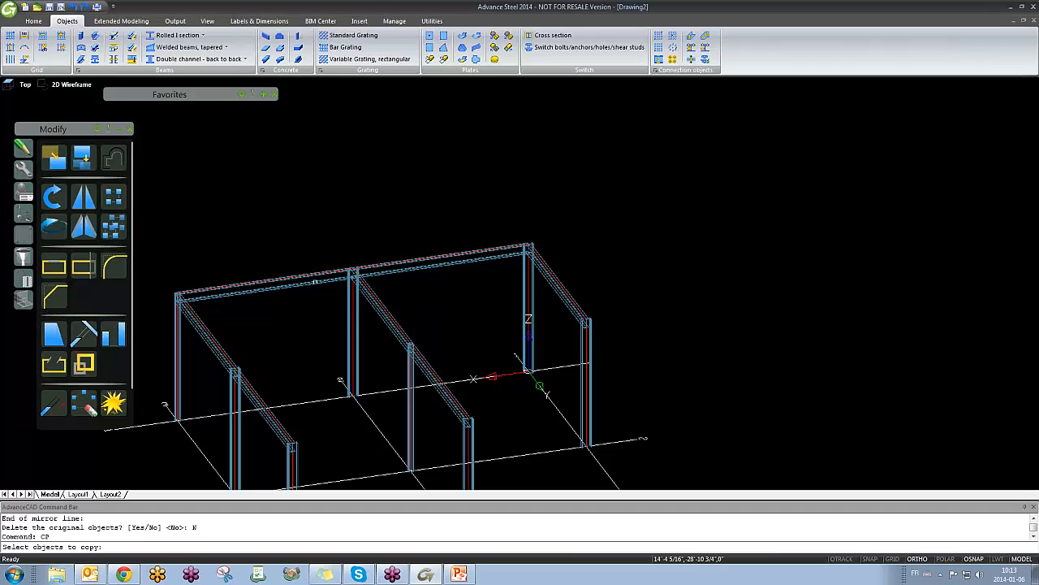
left_click(345, 271)
left_click(438, 258)
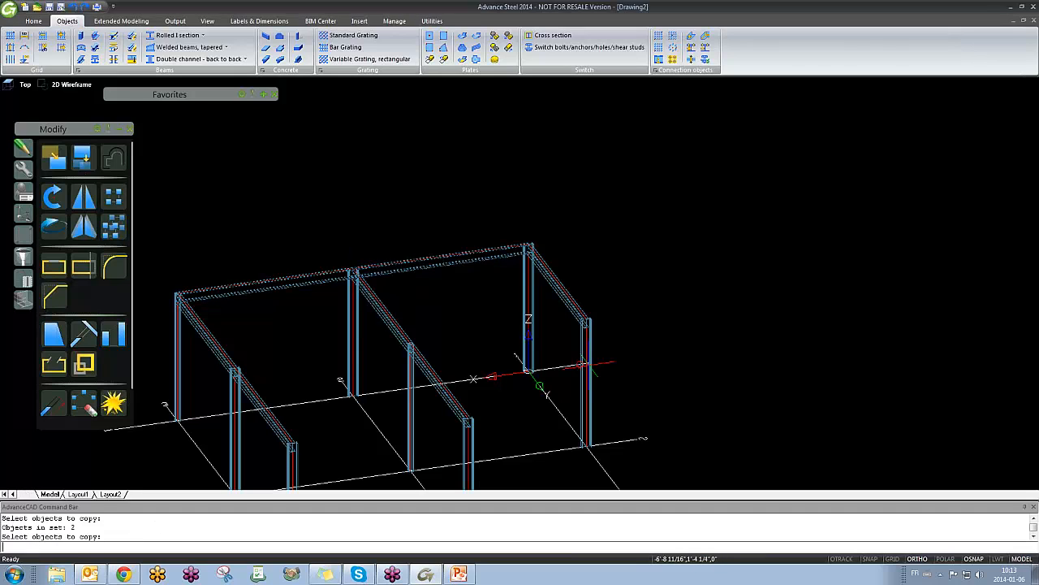
key("Return")
scroll(531, 362, "up", 5)
left_click(509, 356)
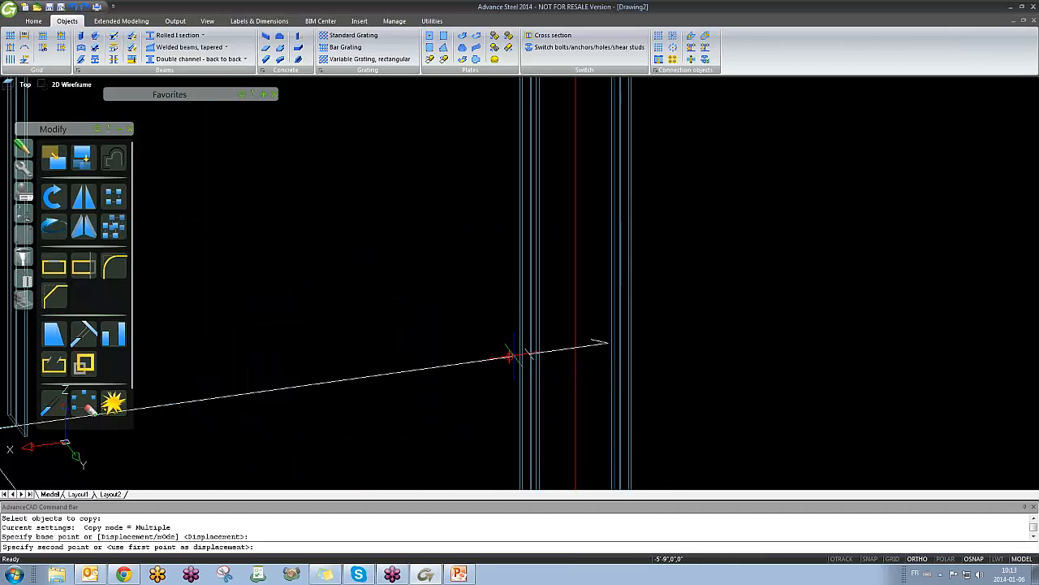
scroll(515, 355, "down", 5)
left_click(566, 420)
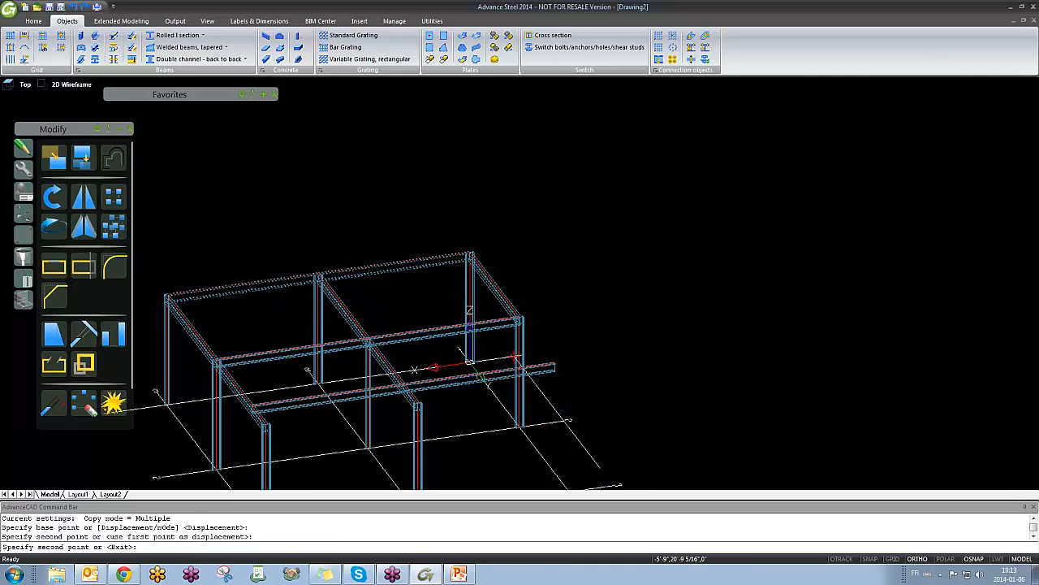
middle_click_drag(614, 455, 598, 394)
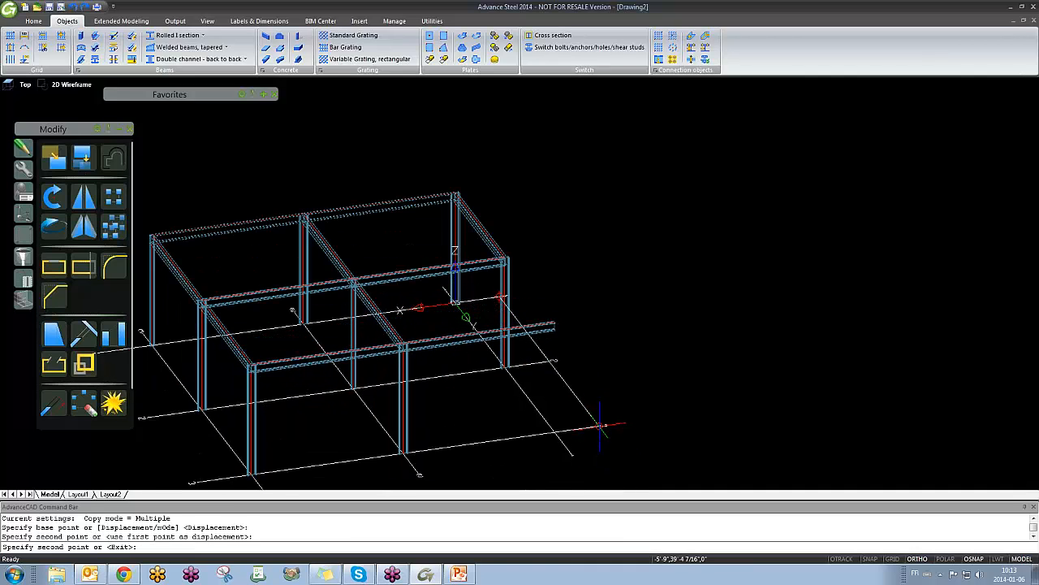
key("Escape")
Step: Delete the overhanging beam on grid line 3 that runs towards the missing corner column
left_click(553, 325)
key("Delete")
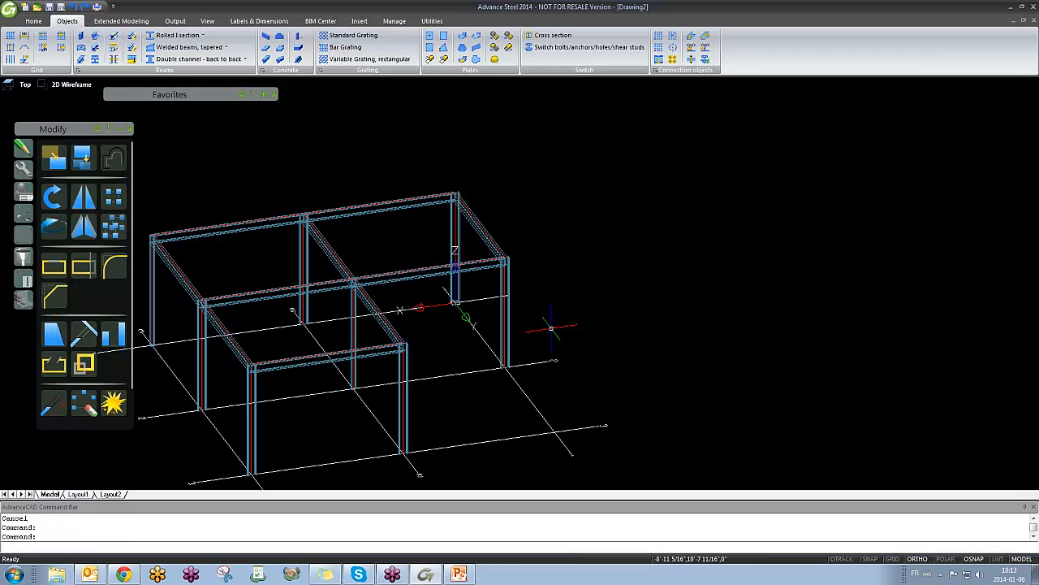
mouse_move(591, 355)
middle_mouse_down("shift")
mouse_move(410, 361)
mouse_move(487, 367)
middle_mouse_up("shift")
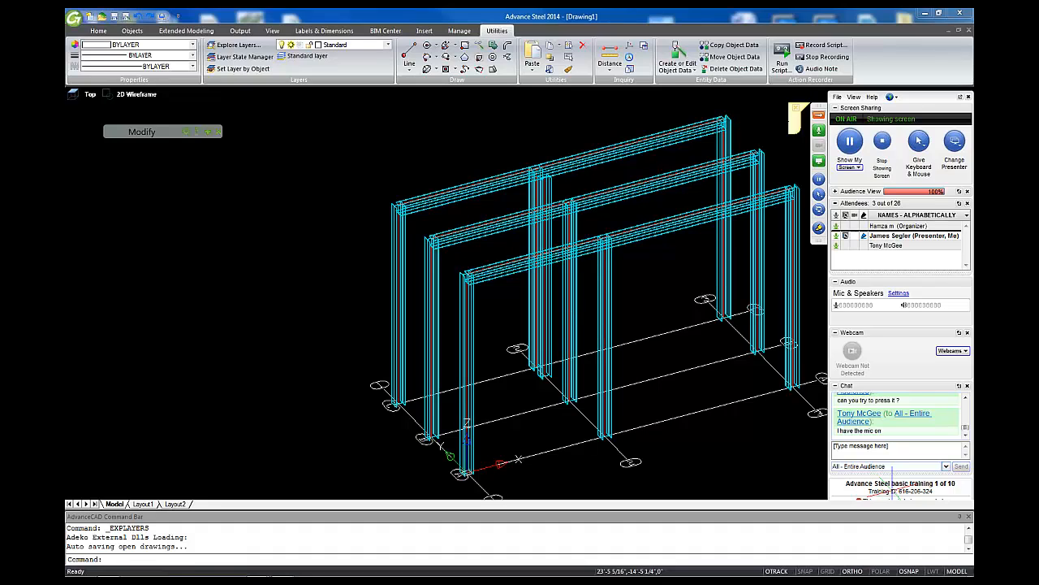
left_click(222, 208)
left_click(190, 180)
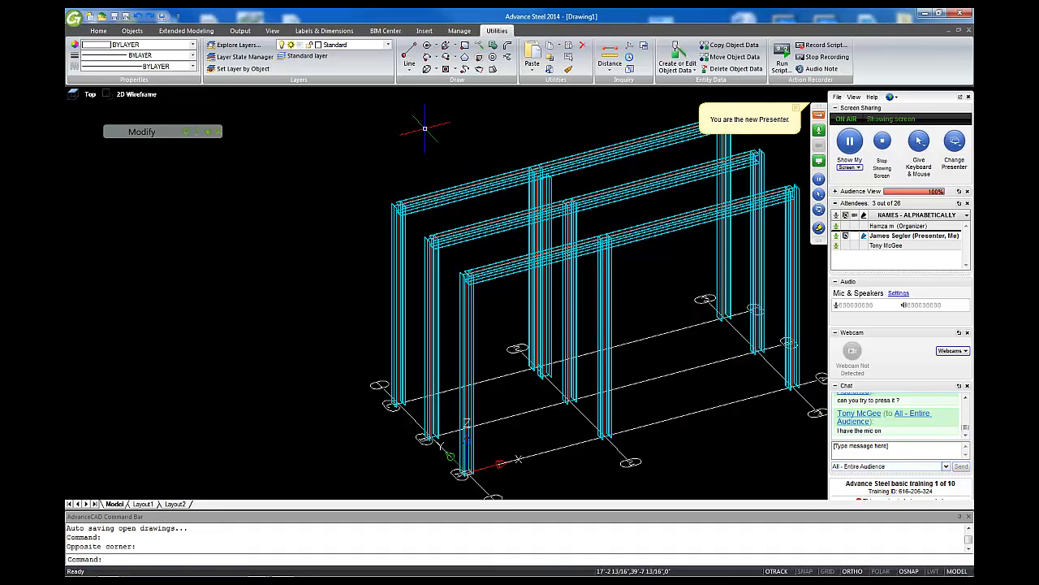
left_click(237, 46)
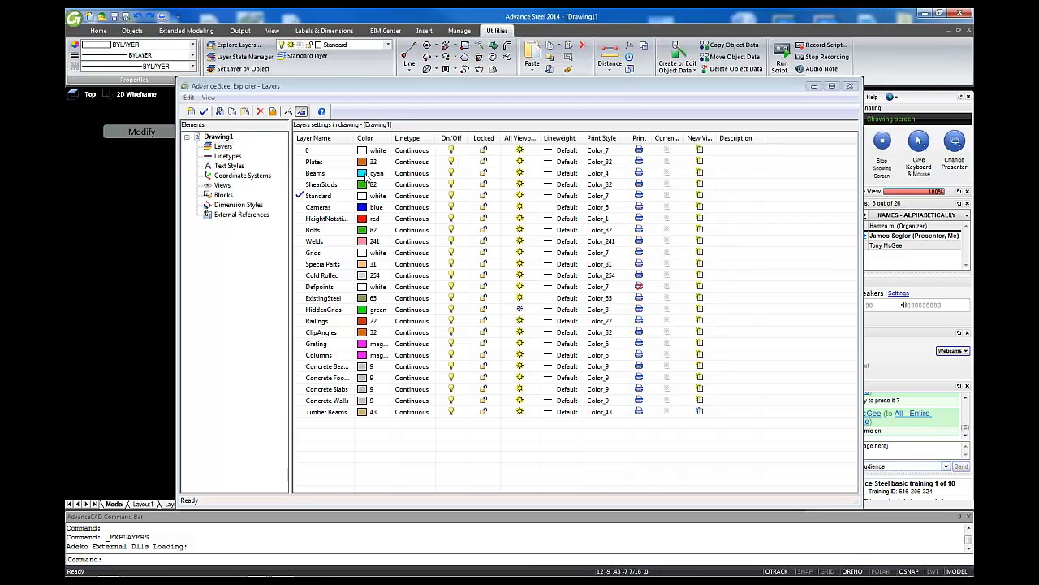
left_click(363, 174)
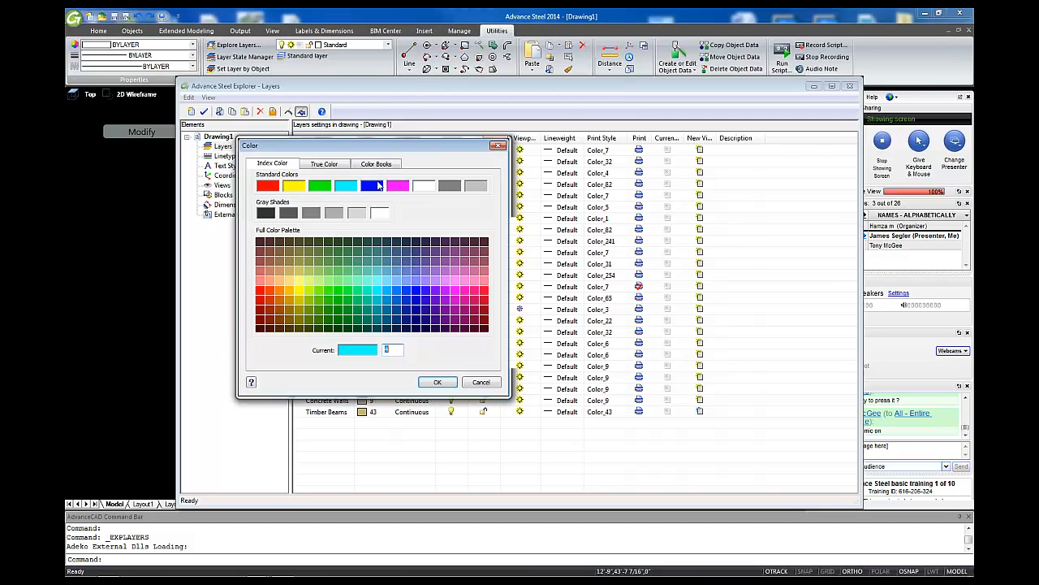
left_click(394, 188)
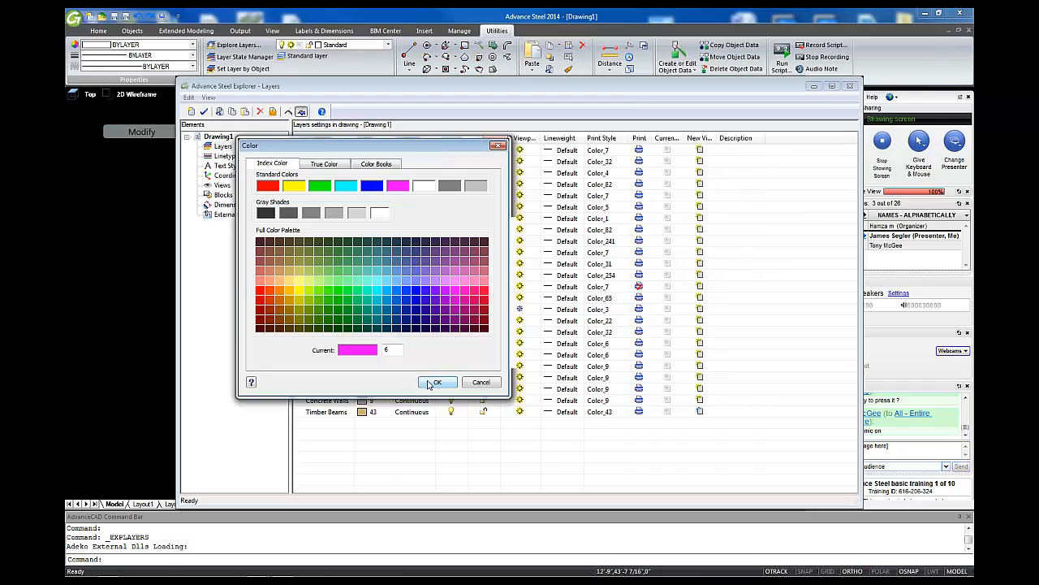
left_click(501, 147)
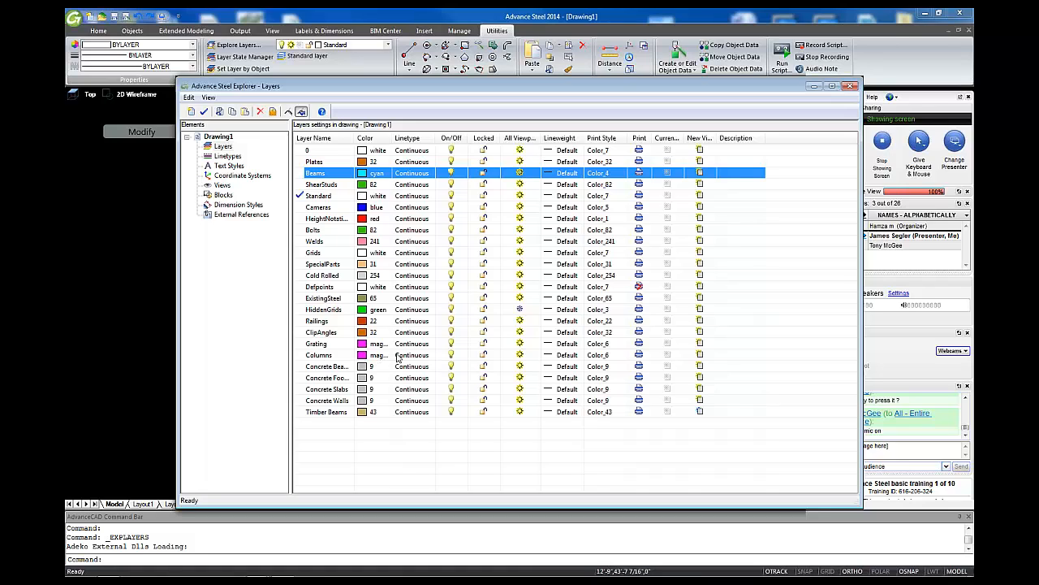
left_click(850, 86)
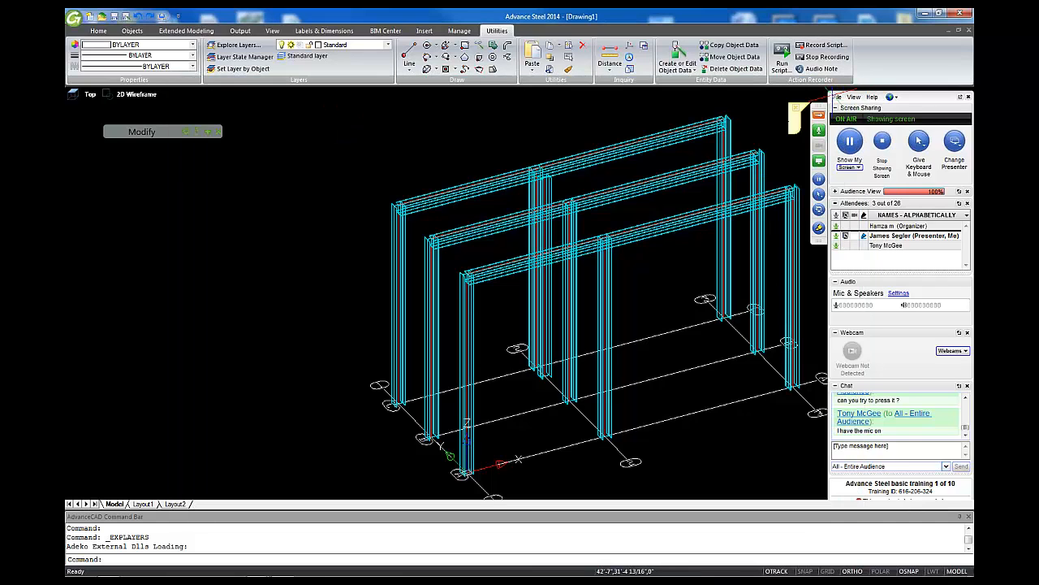
left_click(298, 203)
left_click(263, 239)
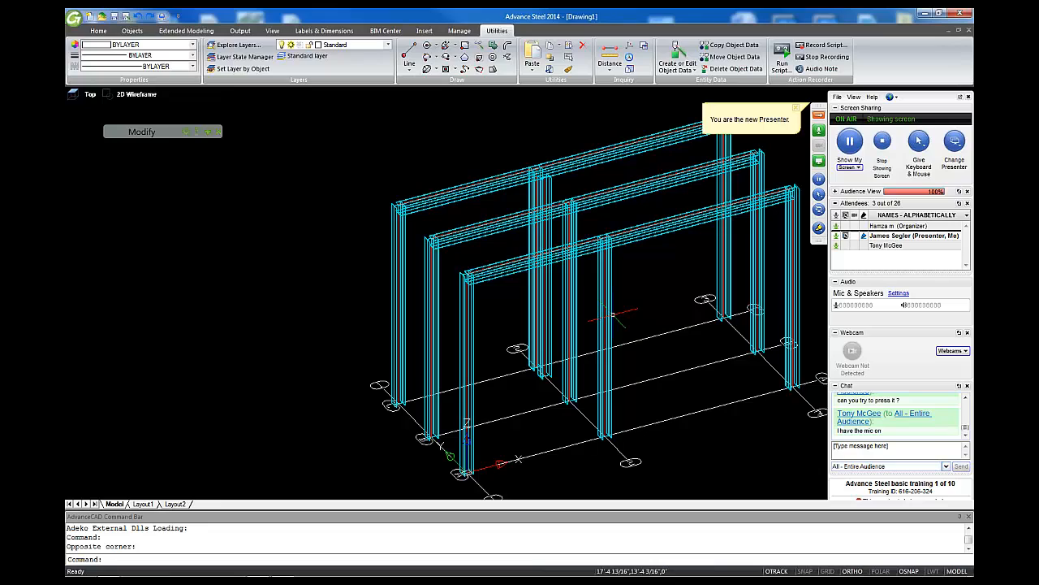
Step: Place a vertical HP8X36 steel column at a free point outside the grid, beside the frame
left_click(134, 31)
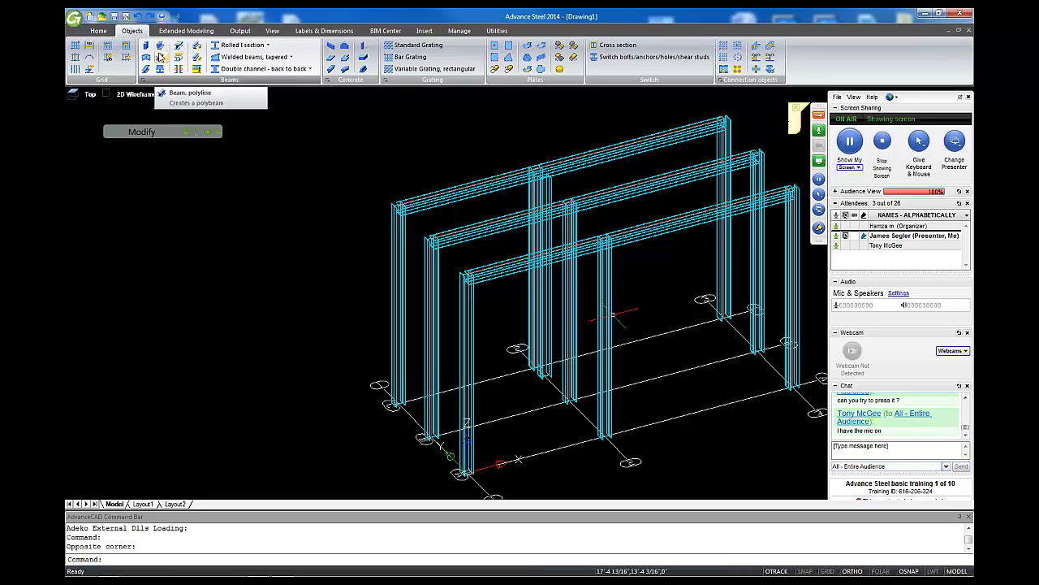
middle_click_drag(471, 332, 345, 326)
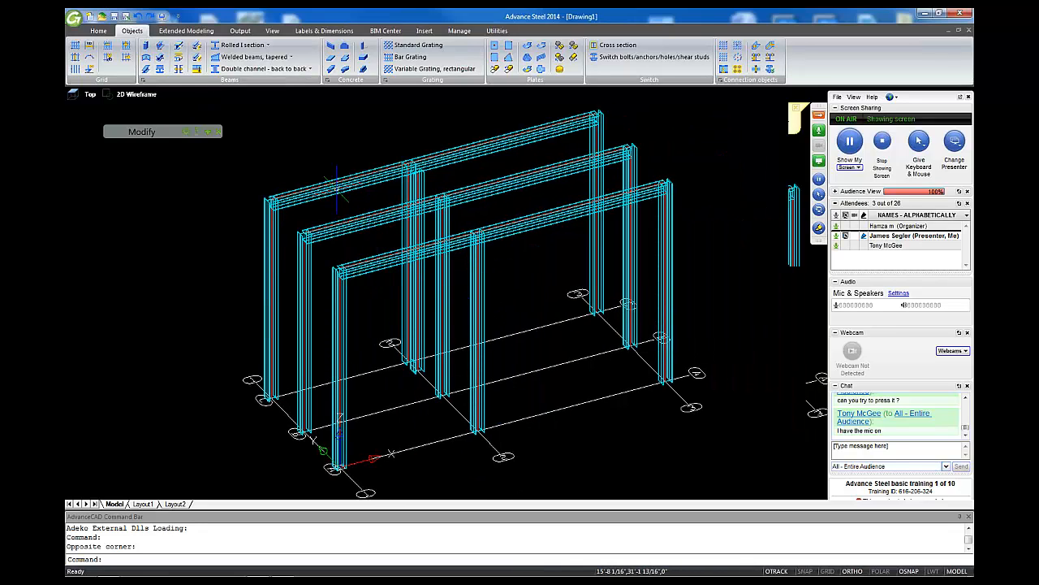
left_click(148, 48)
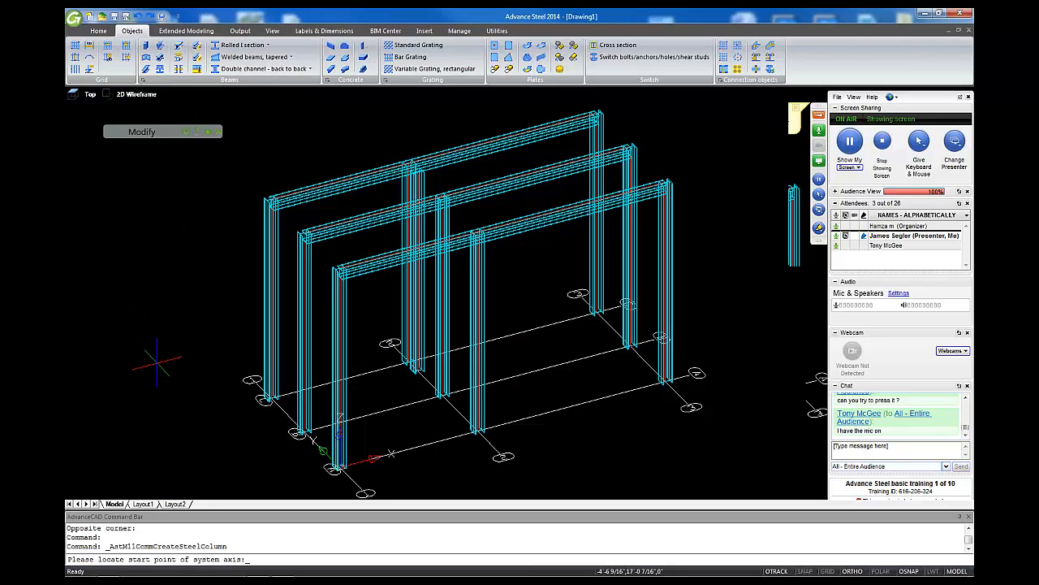
left_click(156, 358)
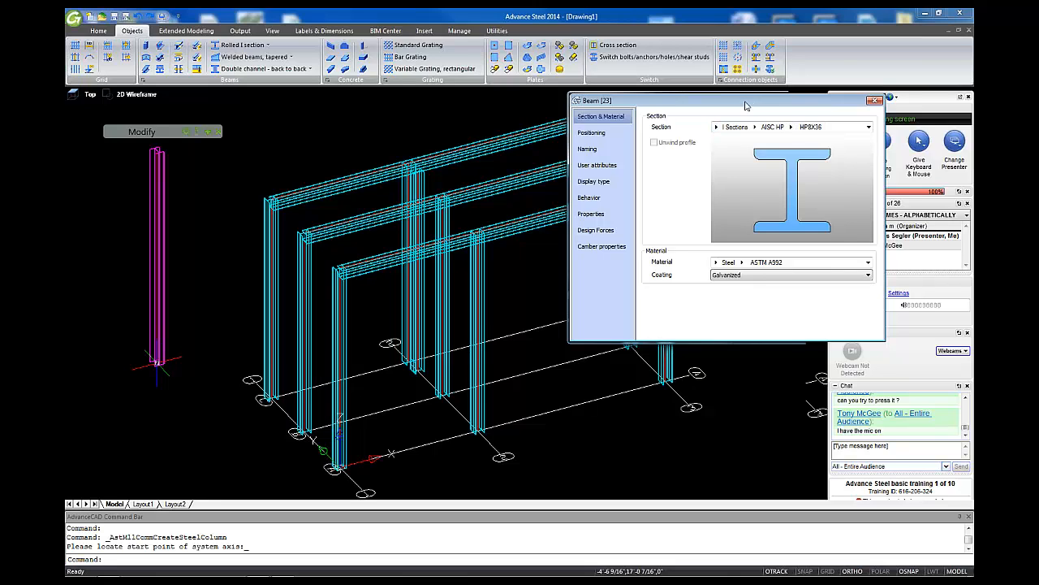
left_click_drag(745, 106, 660, 112)
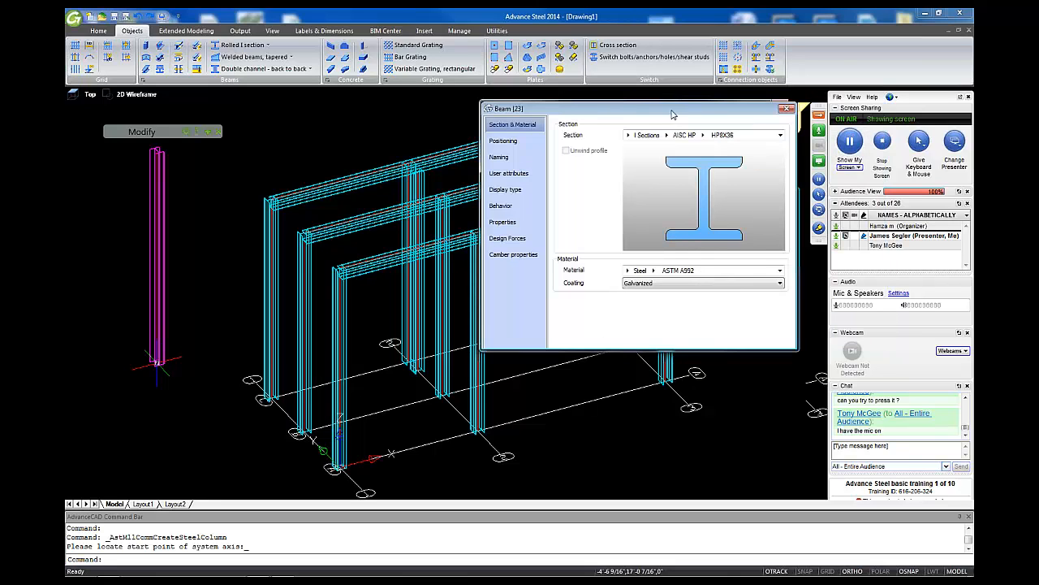
left_click(785, 110)
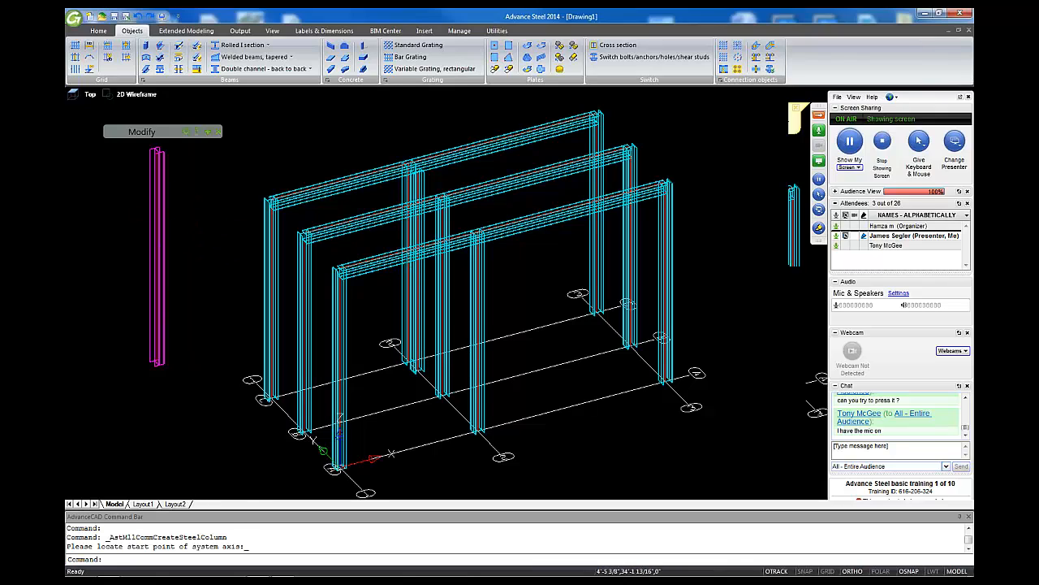
Step: Stretch the top end of the standalone column a short way and delete the column
left_click(157, 162)
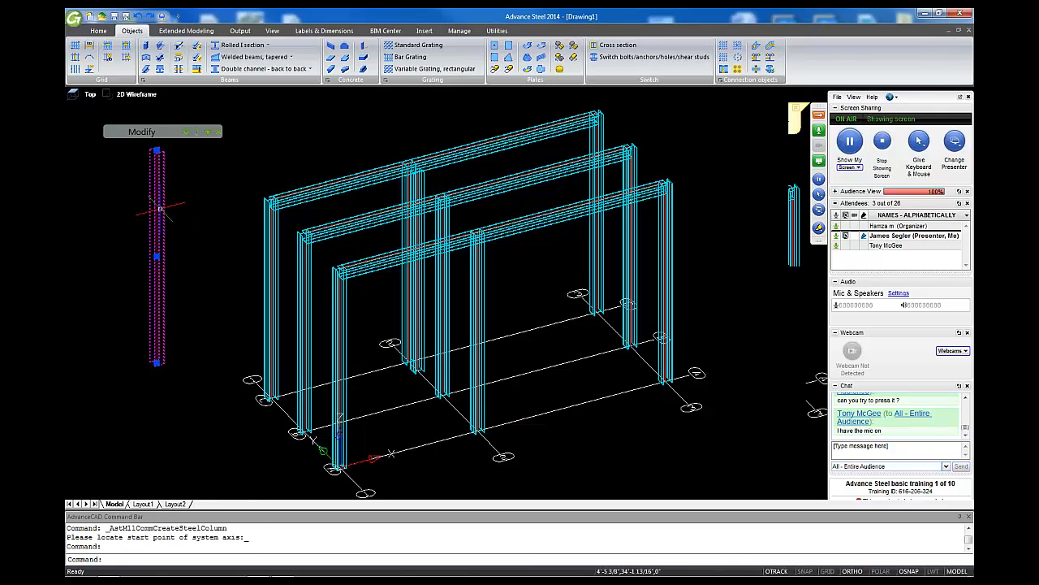
left_click(157, 150)
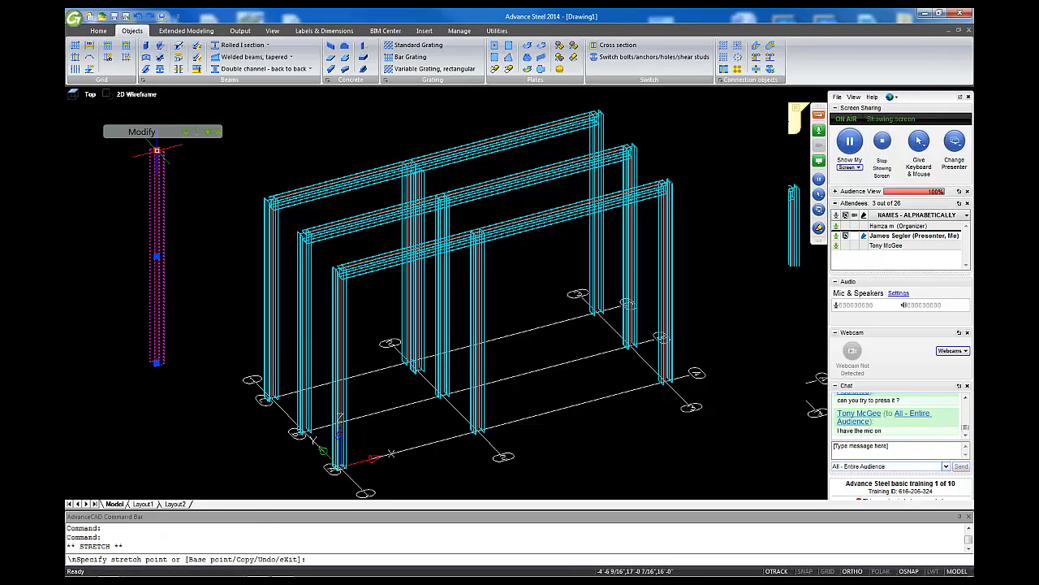
left_click(146, 200)
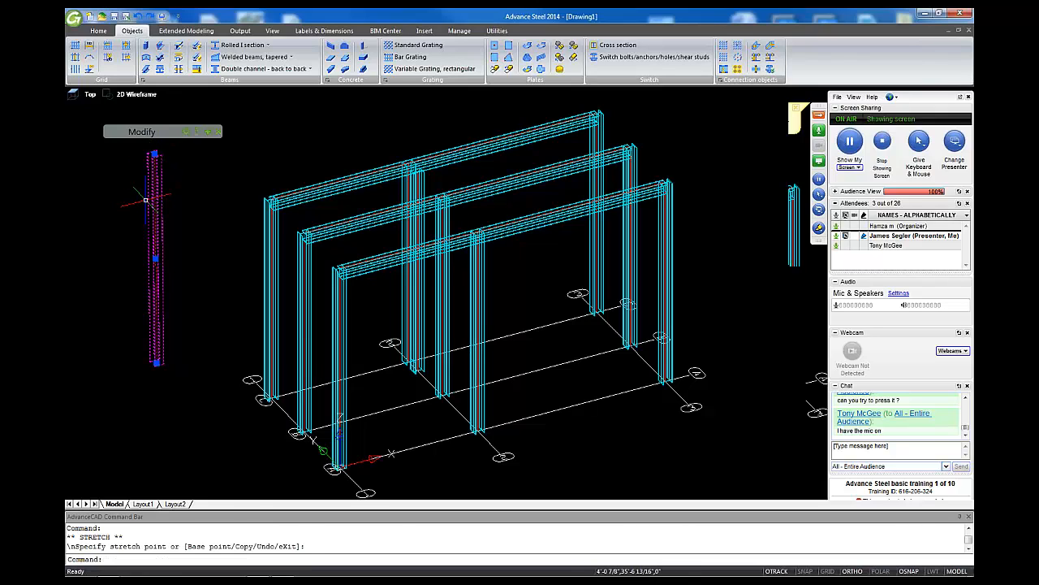
key("Delete")
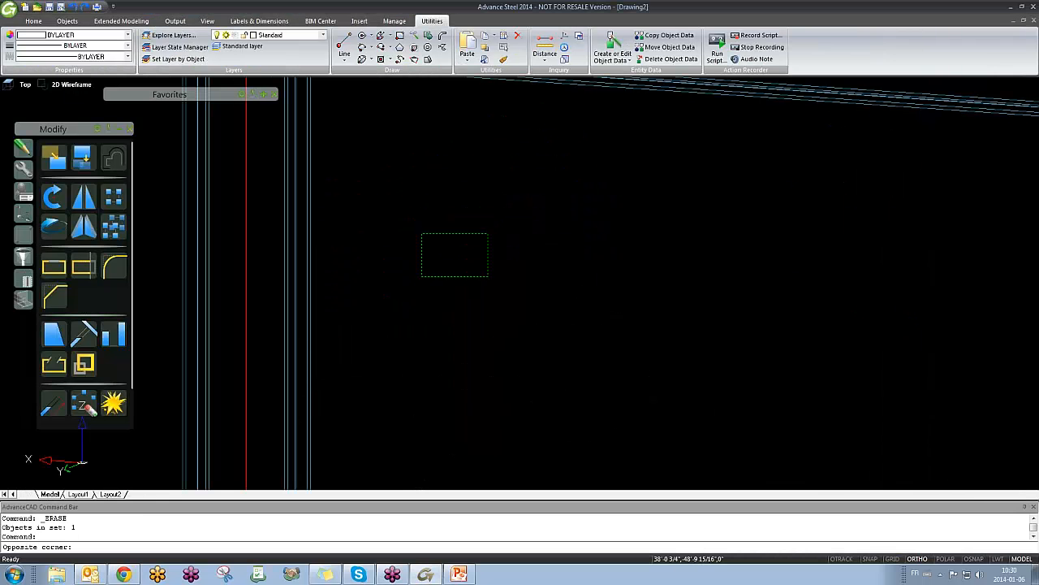
Step: Examine how the frame's X-direction beams above the X axis are divided at the middle column
left_click(413, 220)
scroll(420, 244, "down", 3)
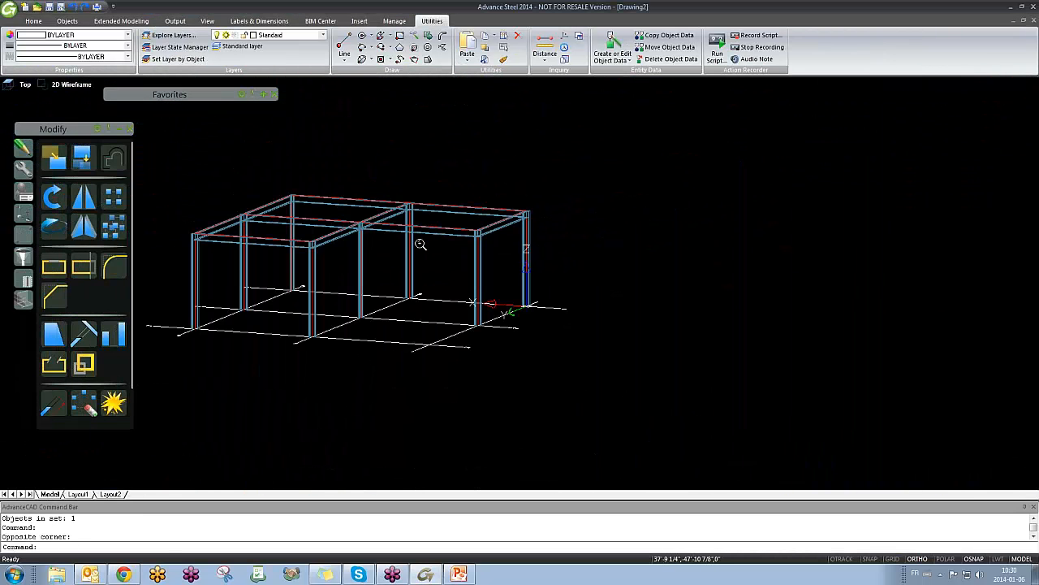
middle_click_drag(434, 239, 392, 285, "shift")
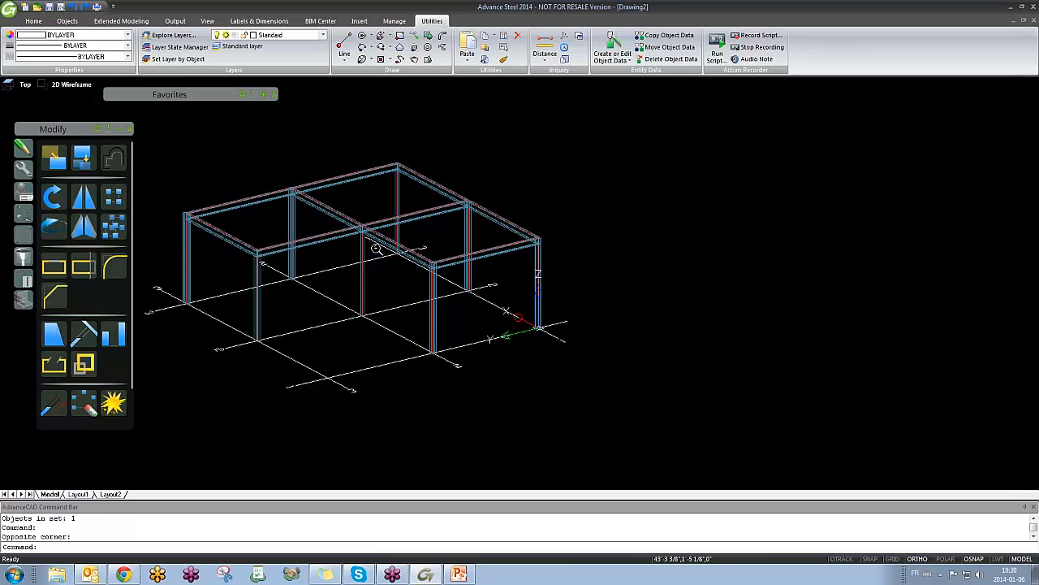
scroll(375, 246, "up", 2)
scroll(477, 219, "up", 4)
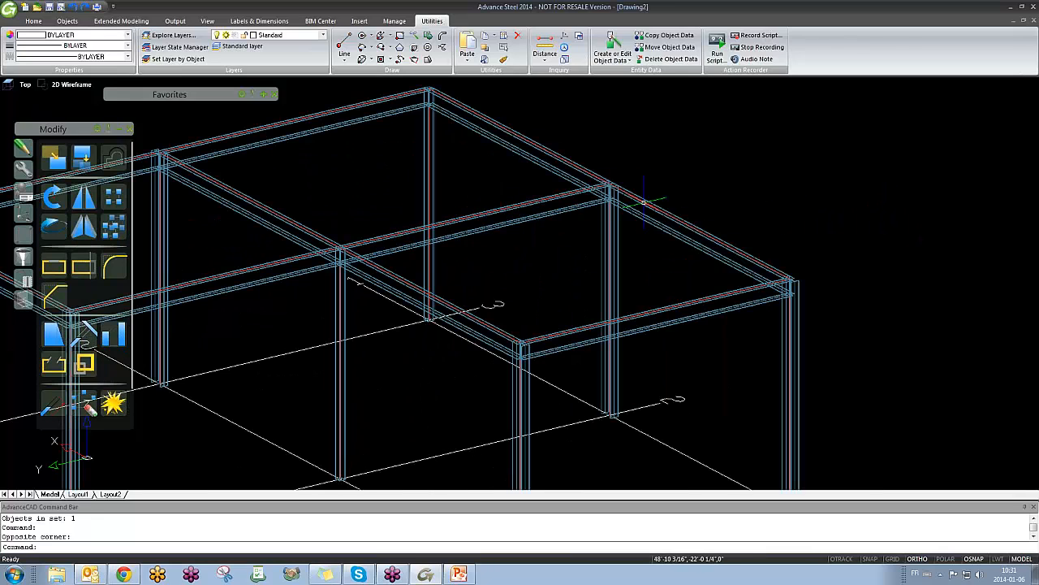
key("Escape")
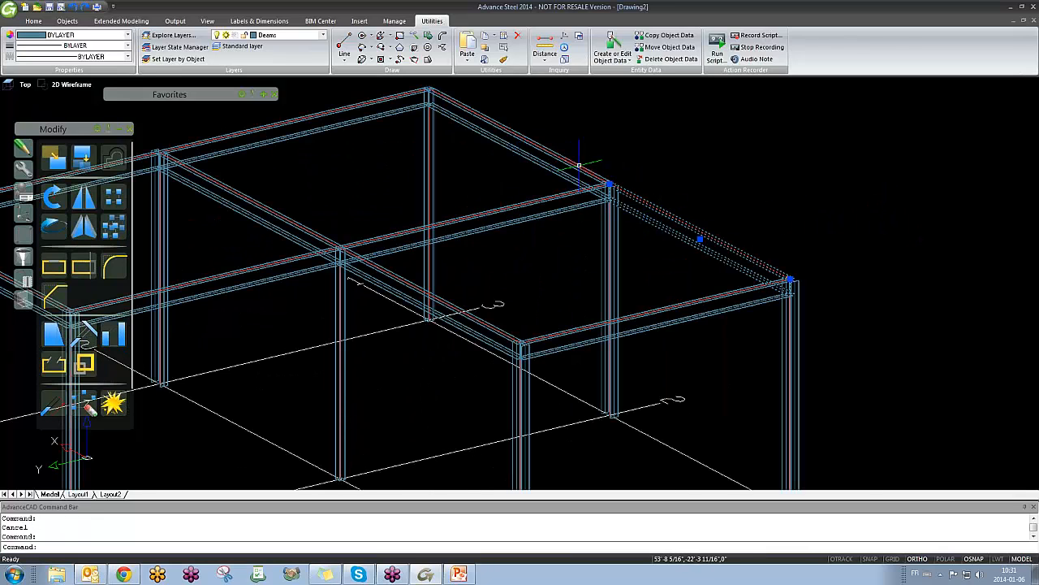
left_click(559, 151)
left_click(534, 166)
key("Escape")
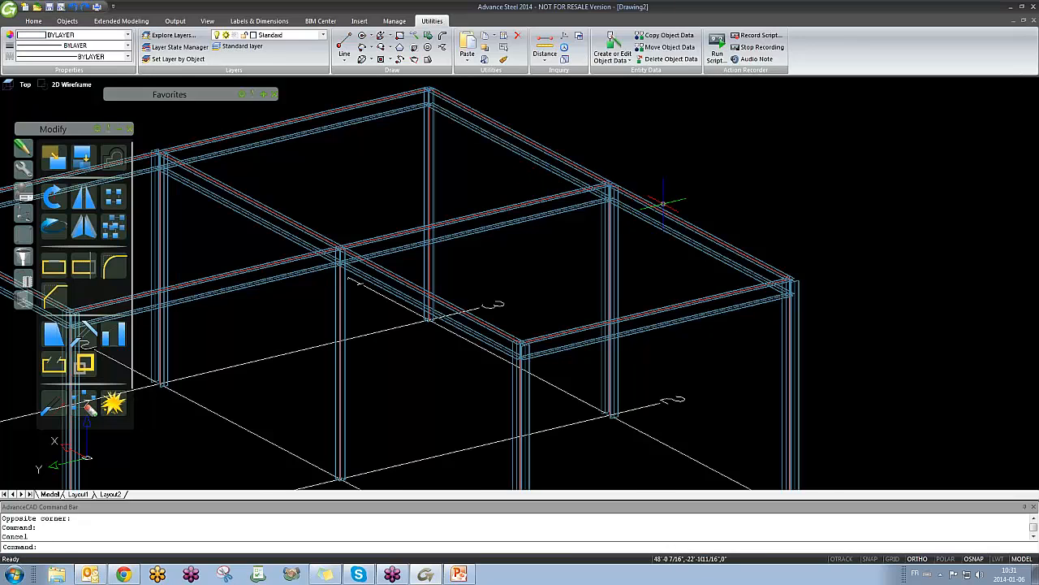
Step: Delete the X-direction beam between the corner column at the origin and the middle column on grid line 1
middle_click_drag(627, 204, 575, 226)
scroll(575, 226, "up", 2)
left_click(602, 226)
scroll(582, 224, "down", 4)
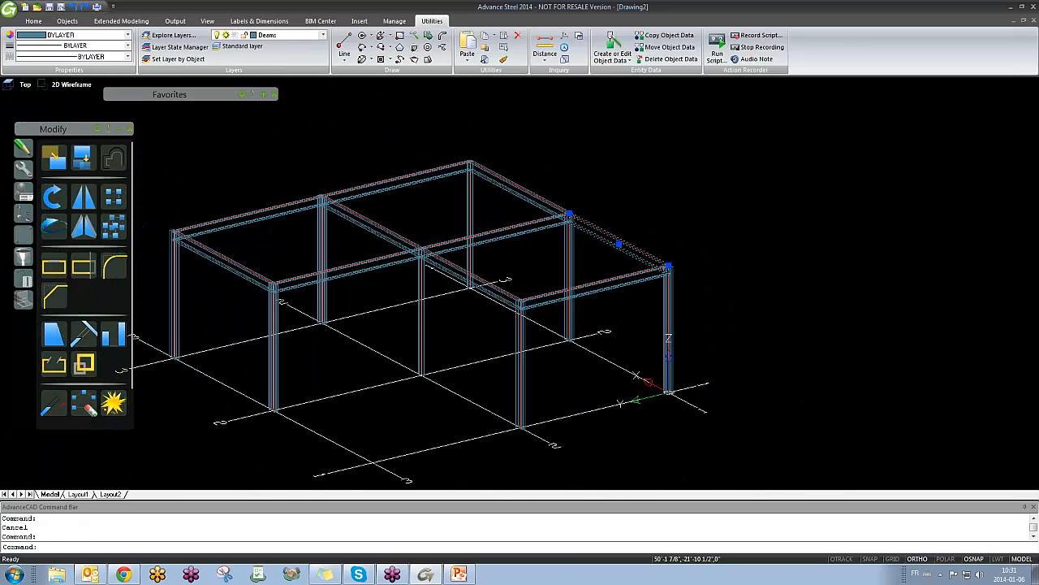
scroll(529, 236, "up", 3)
scroll(529, 237, "up", 2)
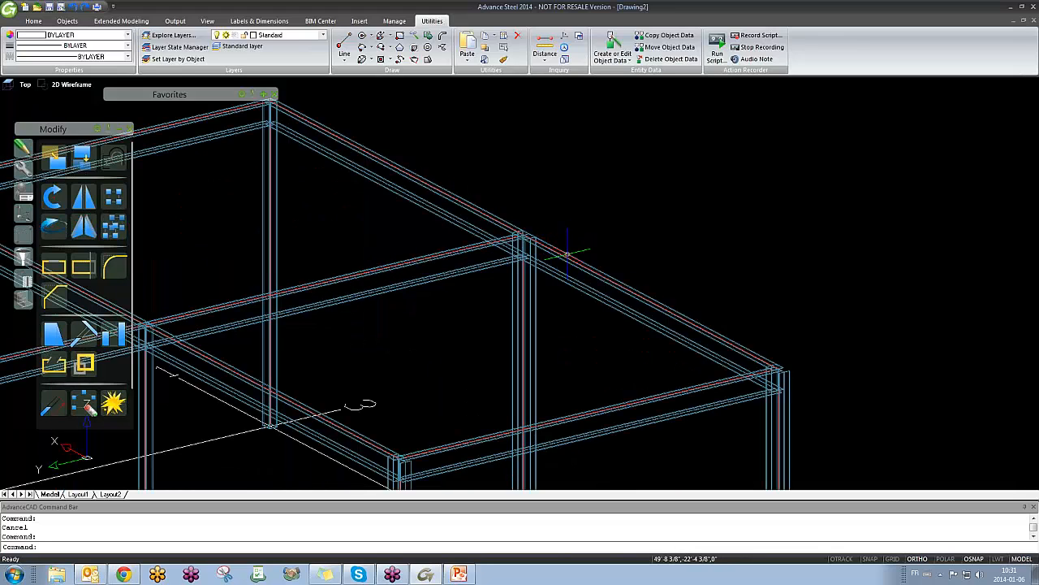
left_click(567, 254)
key("Delete")
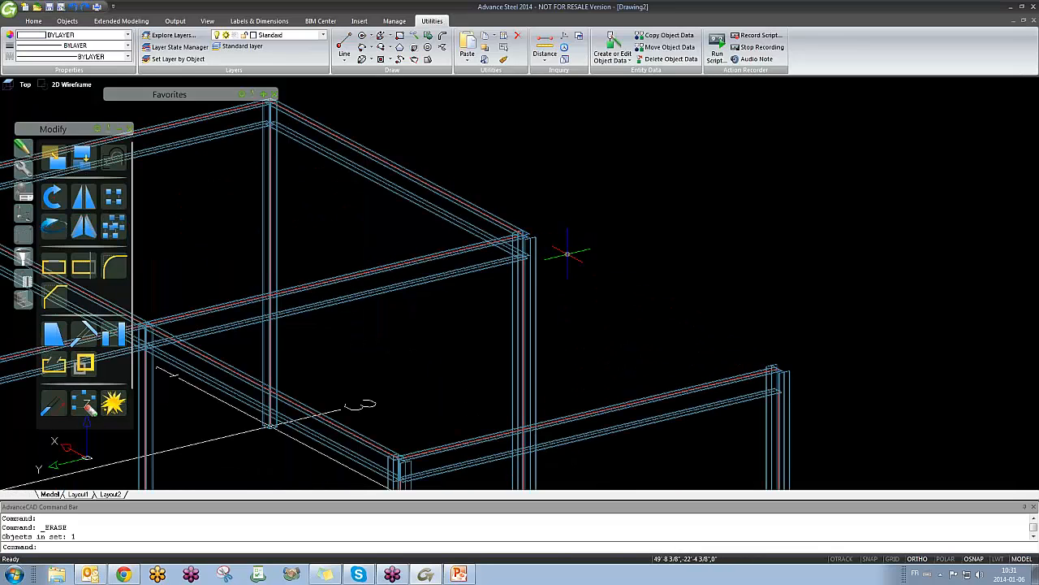
Step: Mirror the remaining X-direction beam on grid line 1 about a Y-direction line through the middle column's top, keeping the original
scroll(443, 199, "down", 2)
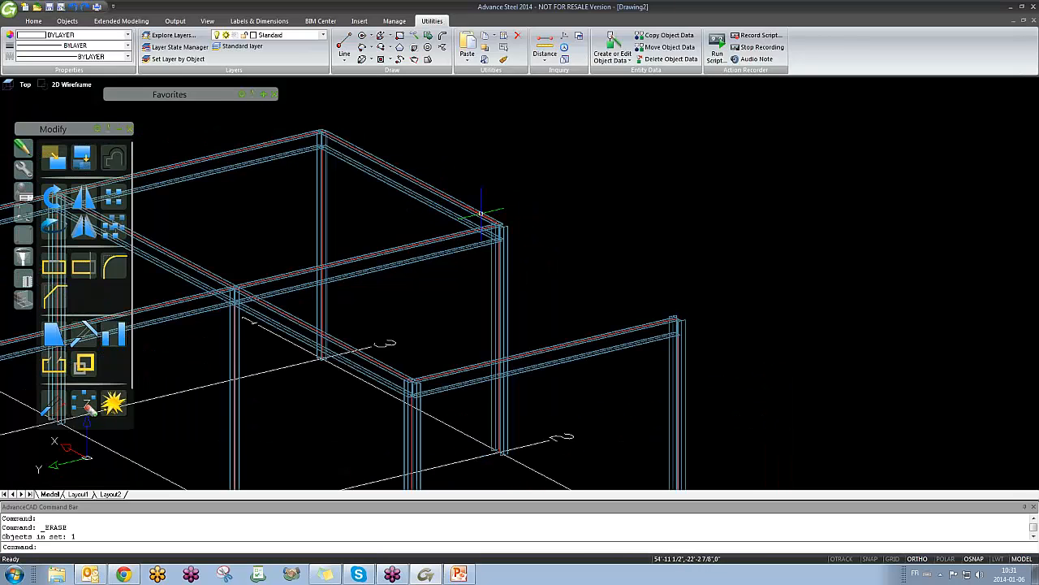
scroll(488, 215, "up", 5)
left_click(488, 214)
scroll(458, 211, "down", 3)
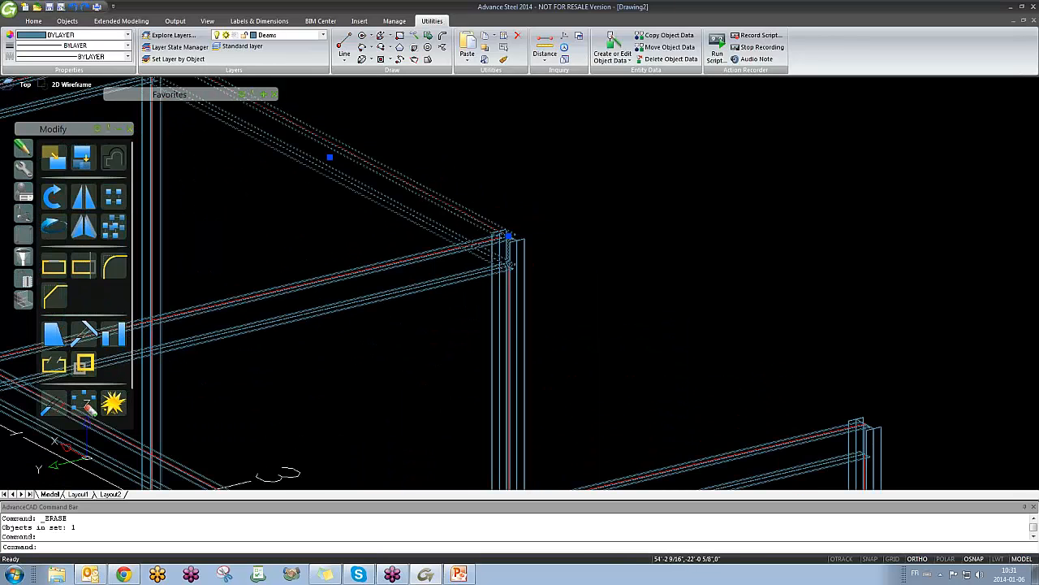
key("Escape")
type("mi")
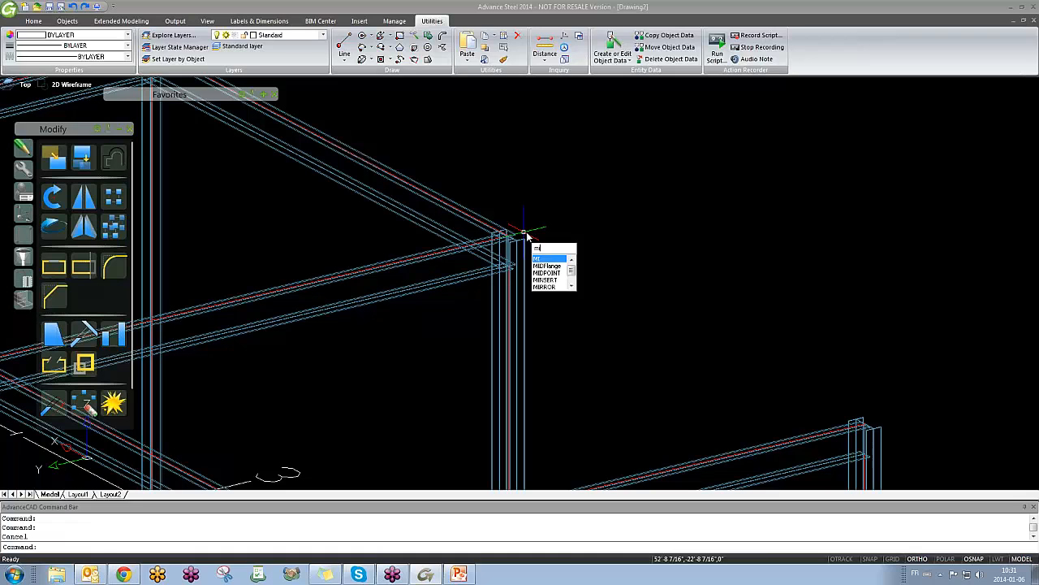
key("Return")
scroll(515, 236, "up", 3)
left_click(515, 227)
key("Return")
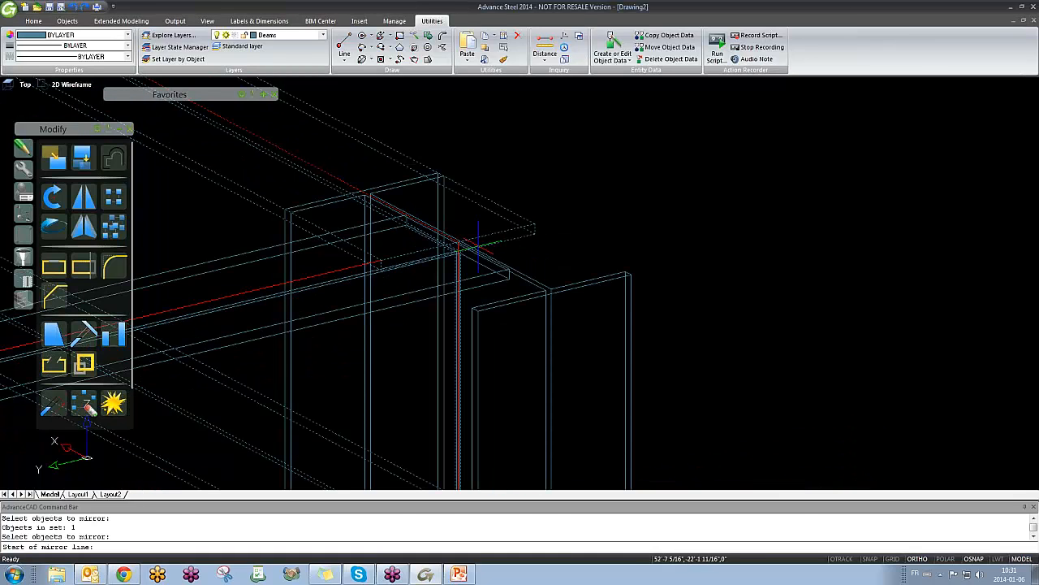
left_click(454, 238)
left_click(641, 174)
type("n")
key("Return")
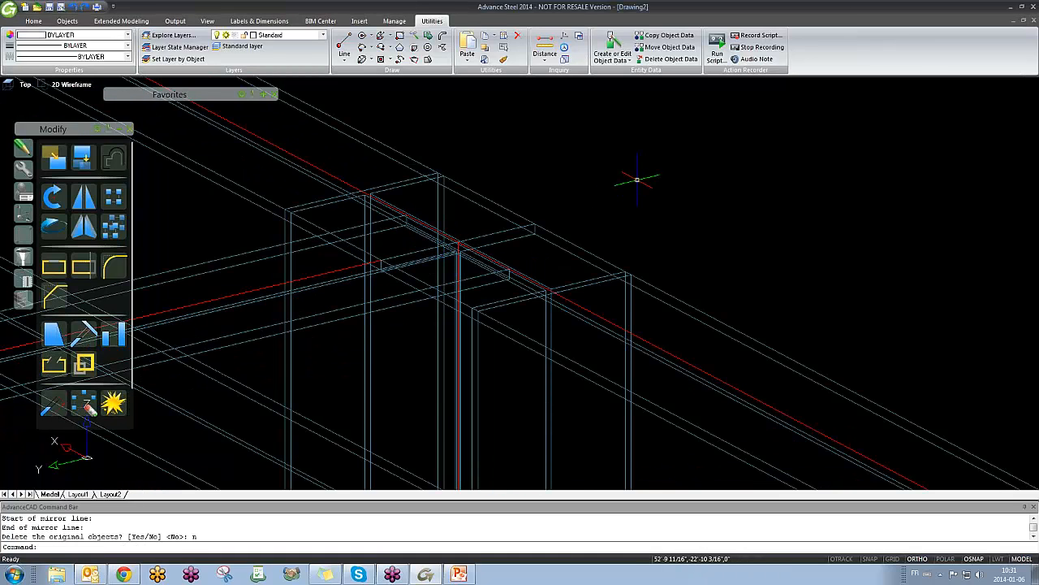
scroll(629, 195, "down", 5)
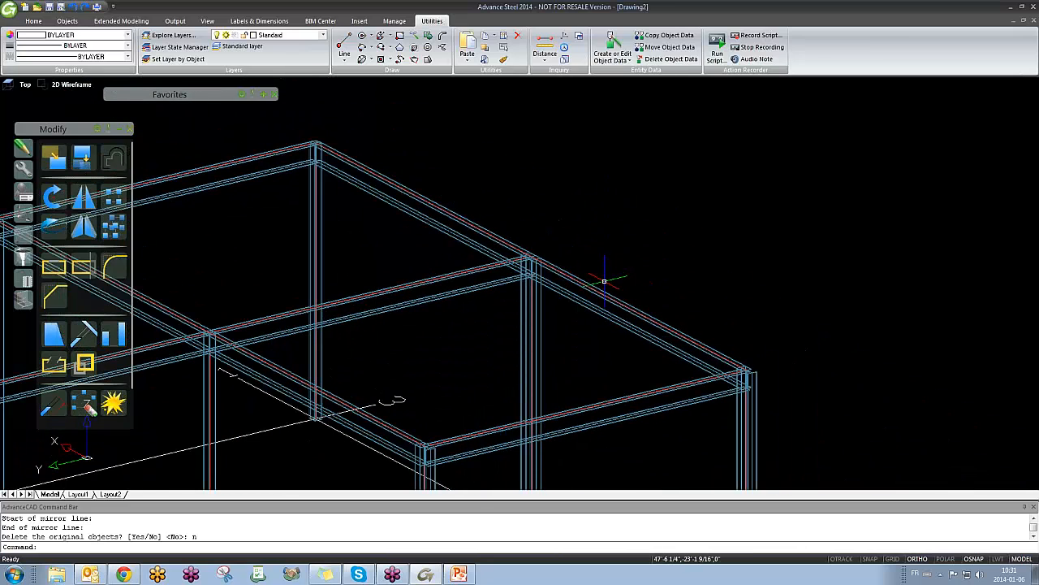
Step: Delete both X-direction beams on grid line 1
left_click(591, 289)
left_click(495, 241)
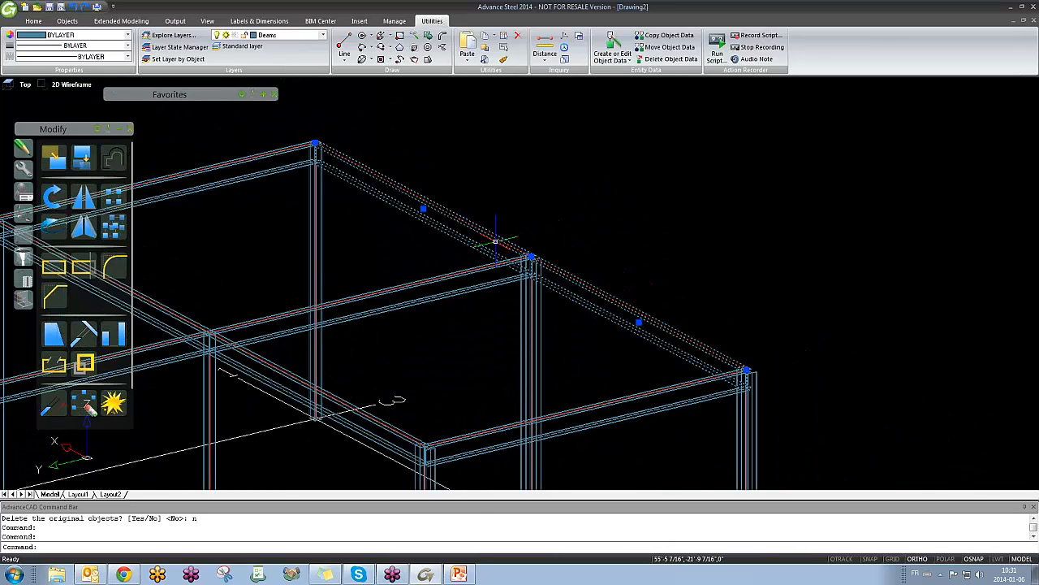
key("Delete")
Step: Add a rolled I section beam along grid line 1, from the far corner column's top to the top of the origin corner column
left_click(68, 21)
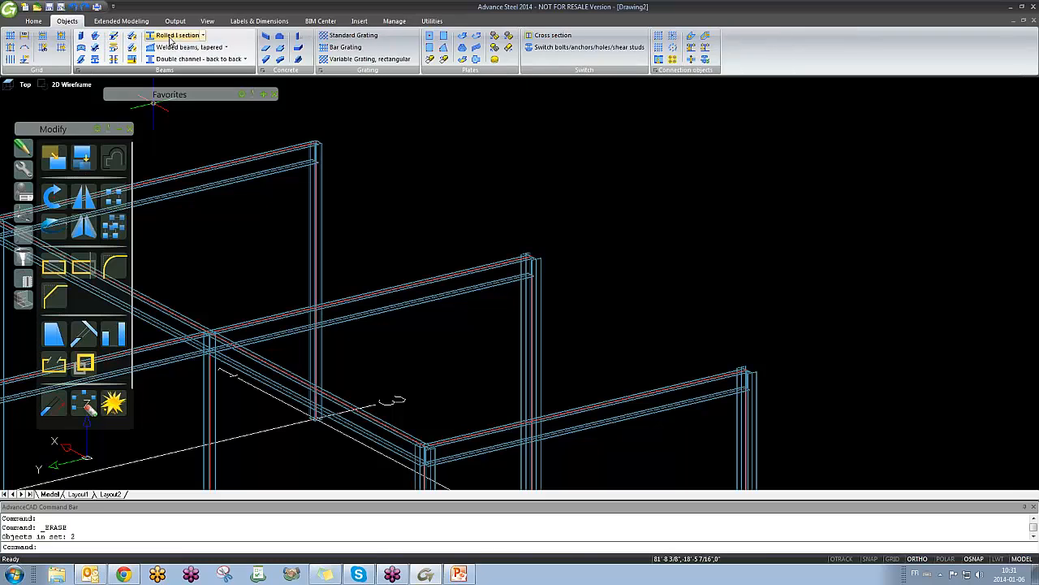
left_click(175, 36)
scroll(310, 147, "up", 5)
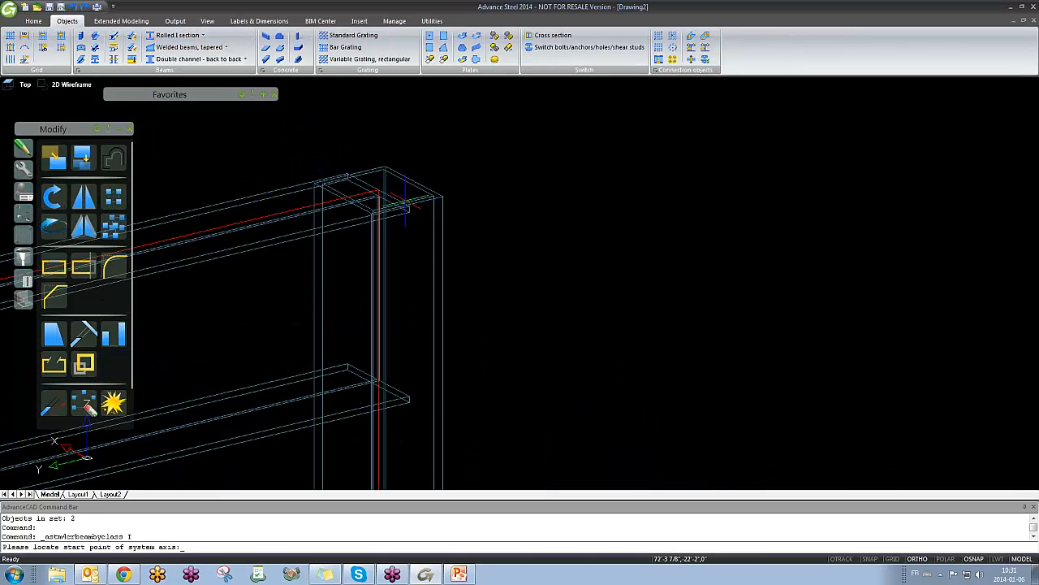
left_click(300, 160)
scroll(304, 170, "down", 6)
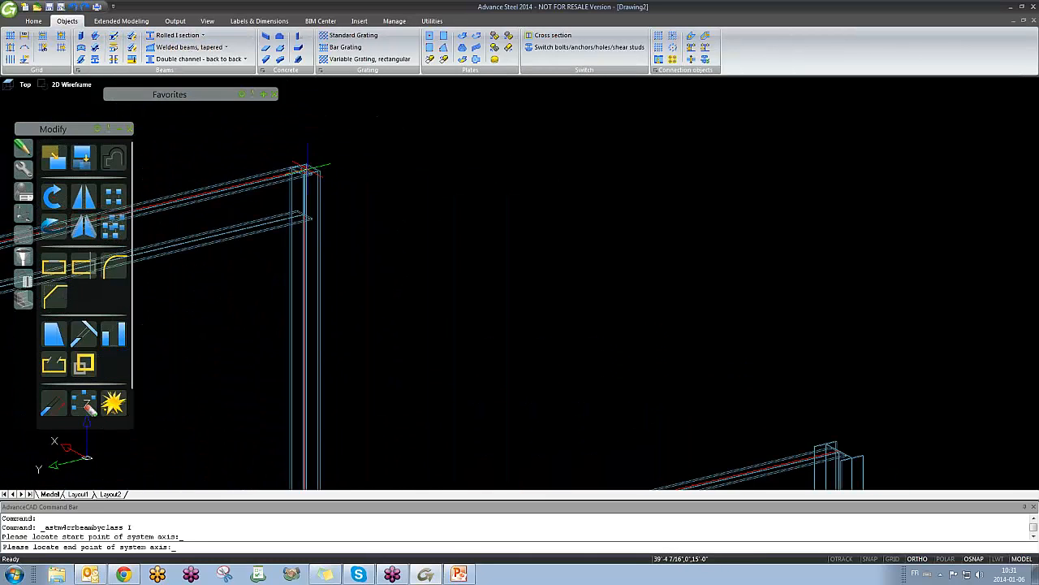
scroll(794, 418, "up", 6)
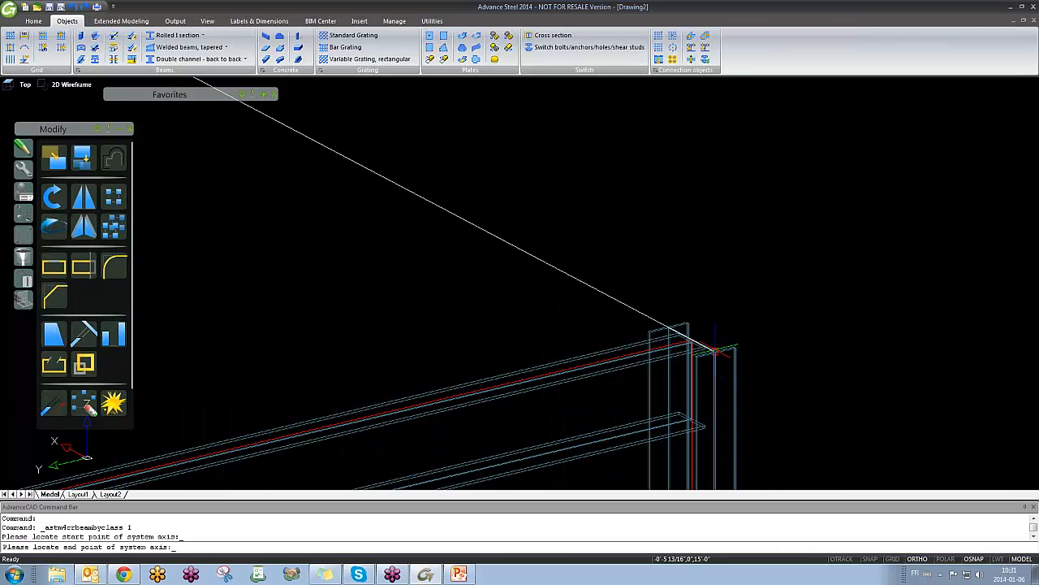
scroll(695, 341, "up", 3)
left_click(603, 294)
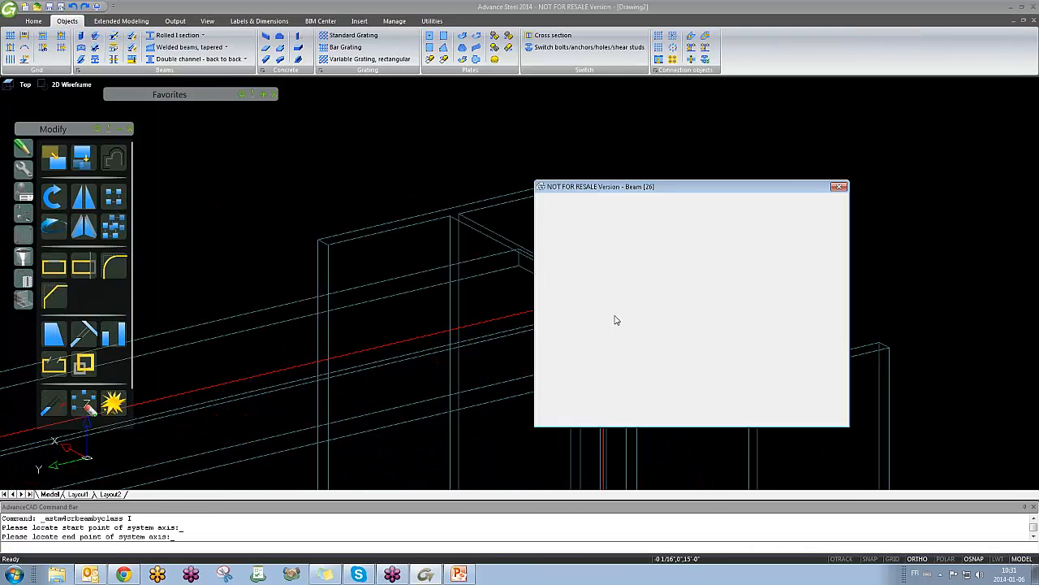
Step: Set the new beam's positioning offset to the top-centre reference point and check its model role options
left_click(556, 218)
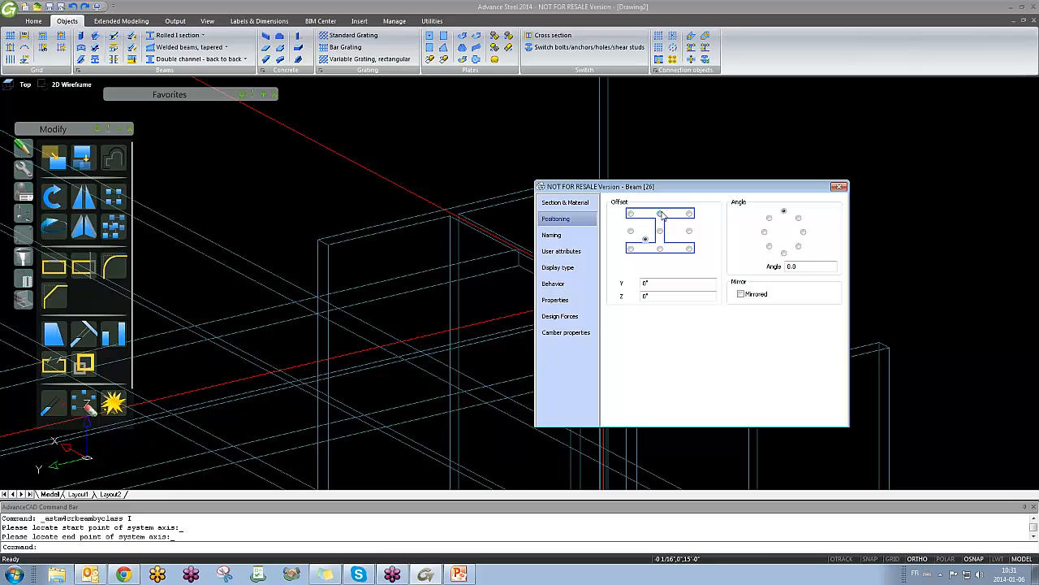
left_click(568, 237)
left_click(745, 344)
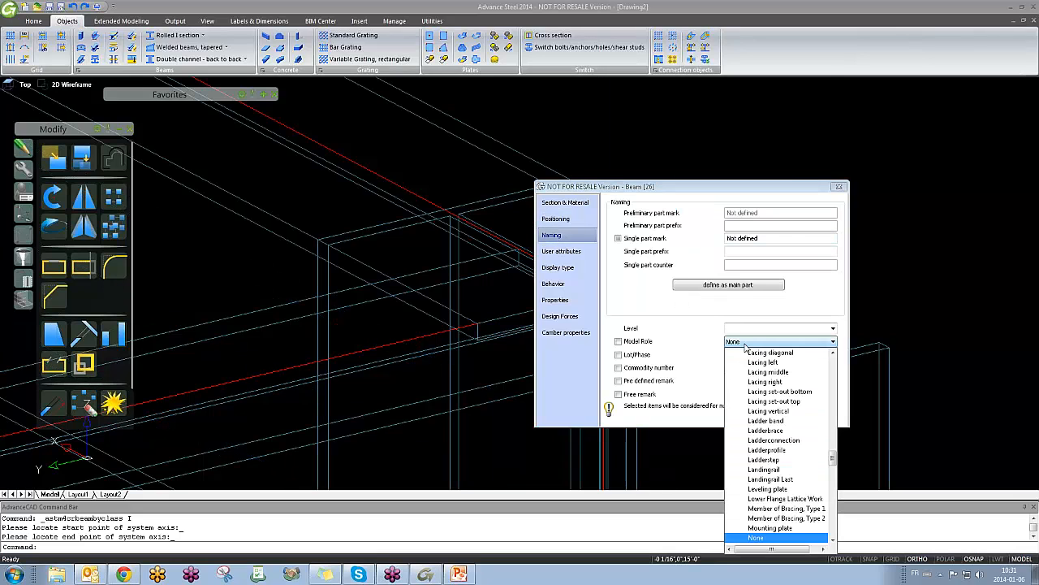
left_click(745, 346)
left_click(839, 186)
scroll(568, 268, "up", 5)
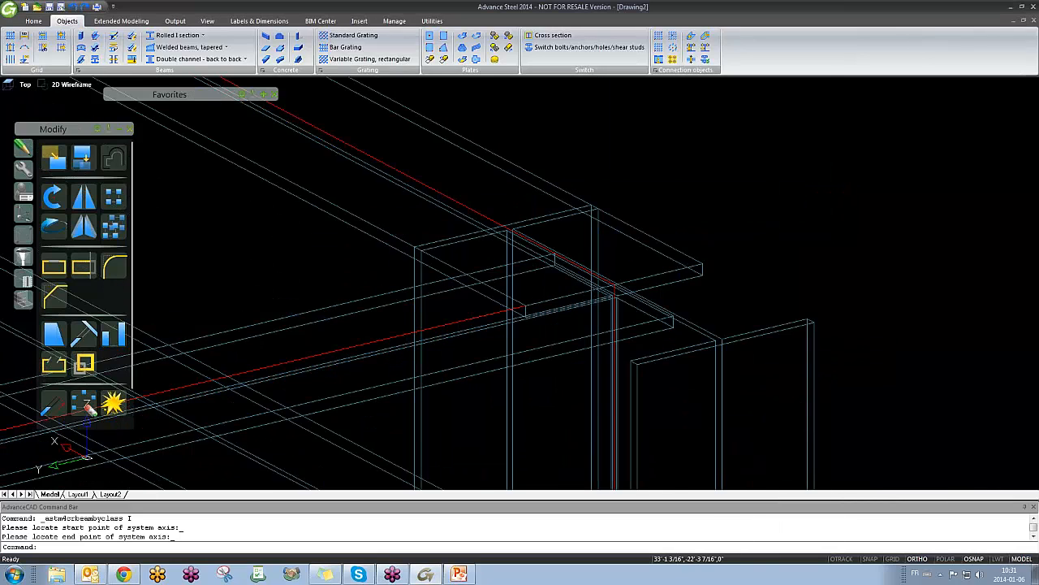
scroll(540, 265, "down", 3)
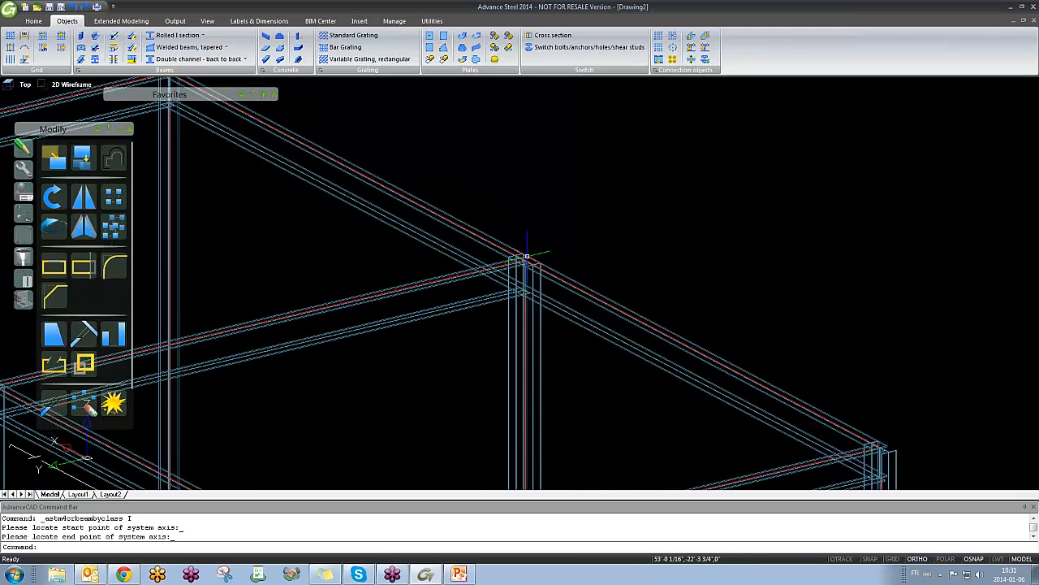
Step: Split the new full-length beam on grid line 1 at the middle column's top point, without a gap
left_click(23, 299)
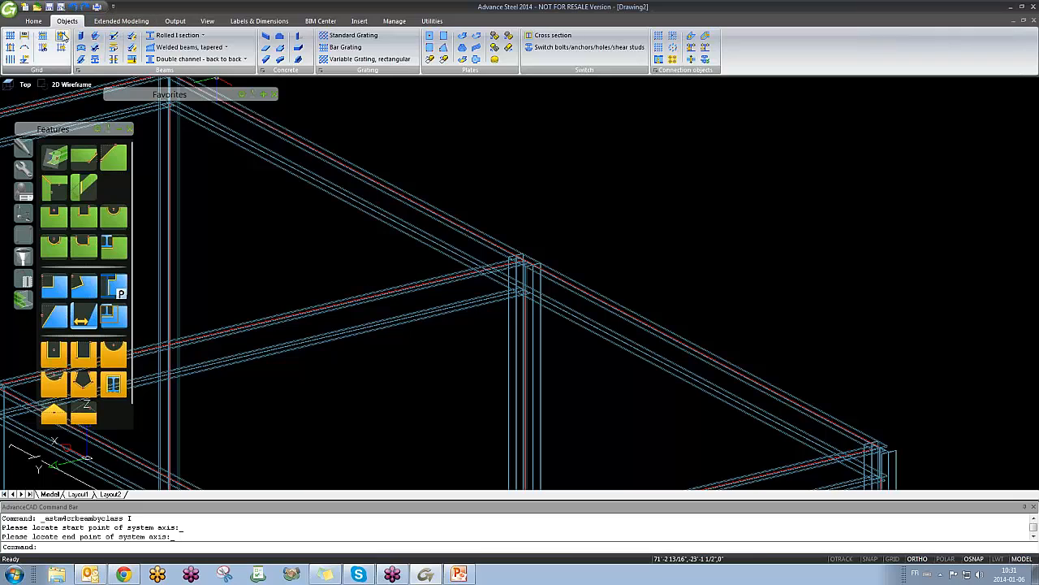
left_click(134, 37)
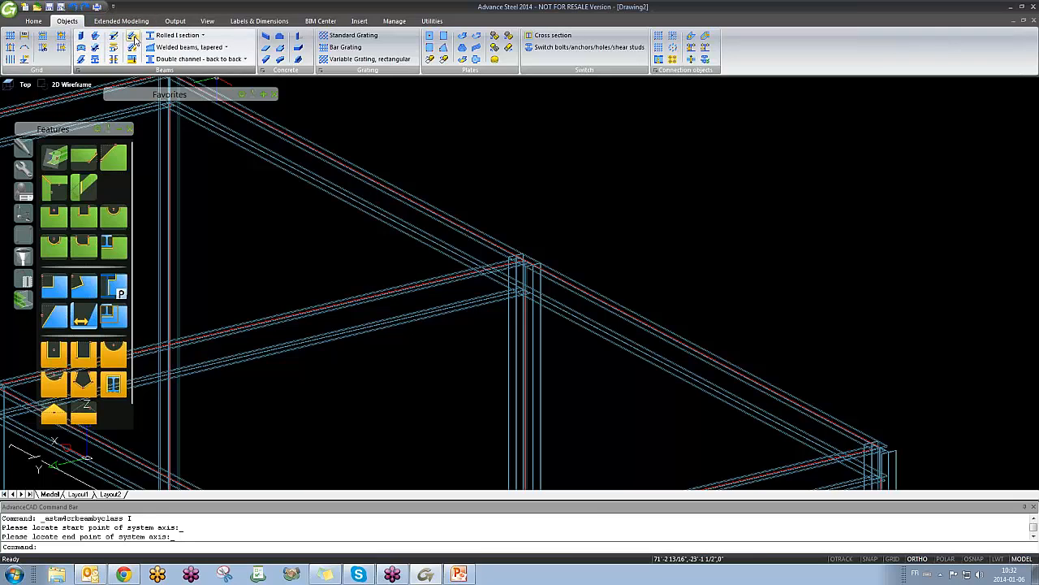
left_click(485, 240)
key("Return")
scroll(467, 276, "up", 5)
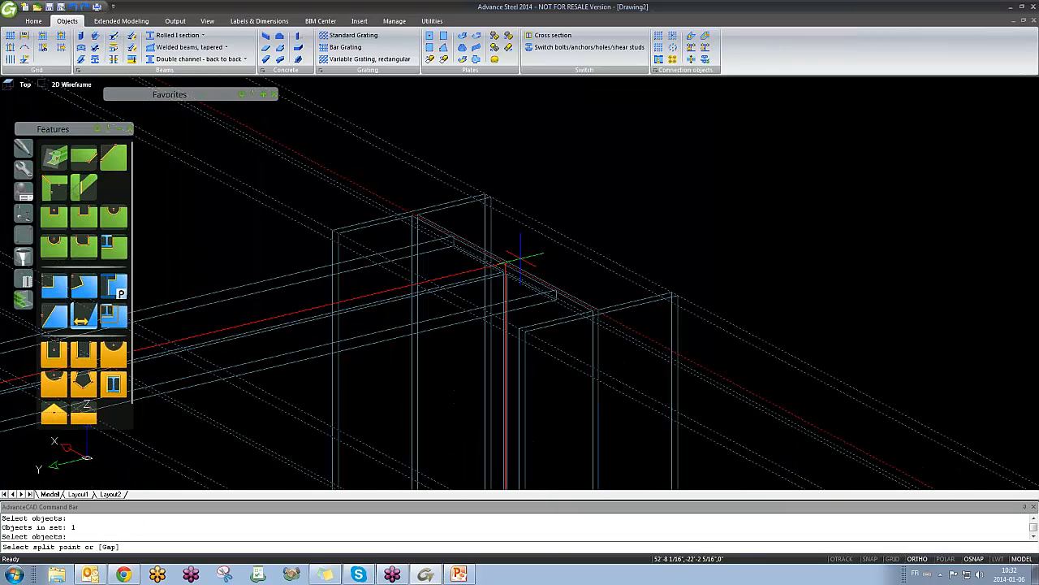
left_click(467, 274)
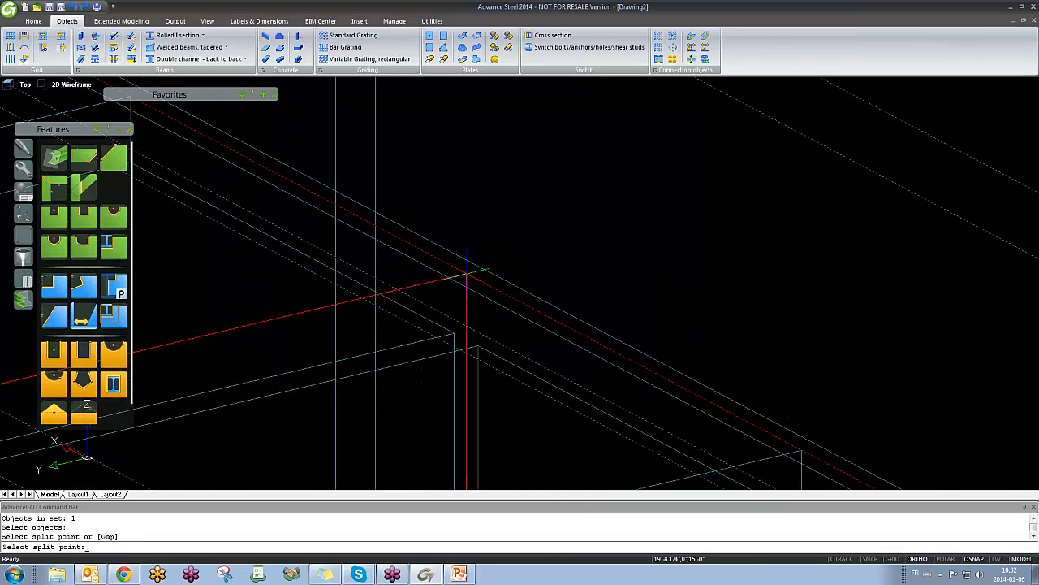
key("Return")
scroll(469, 280, "down", 3)
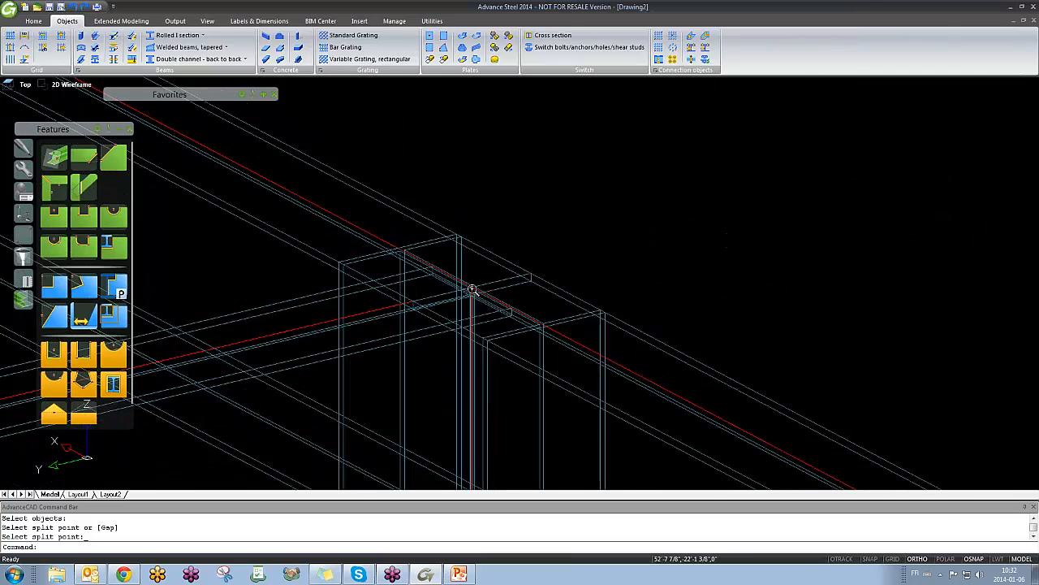
Step: Examine the beam on grid line 1 on both sides of the split point at the middle column
left_click(604, 345)
key("Escape")
left_click(433, 272)
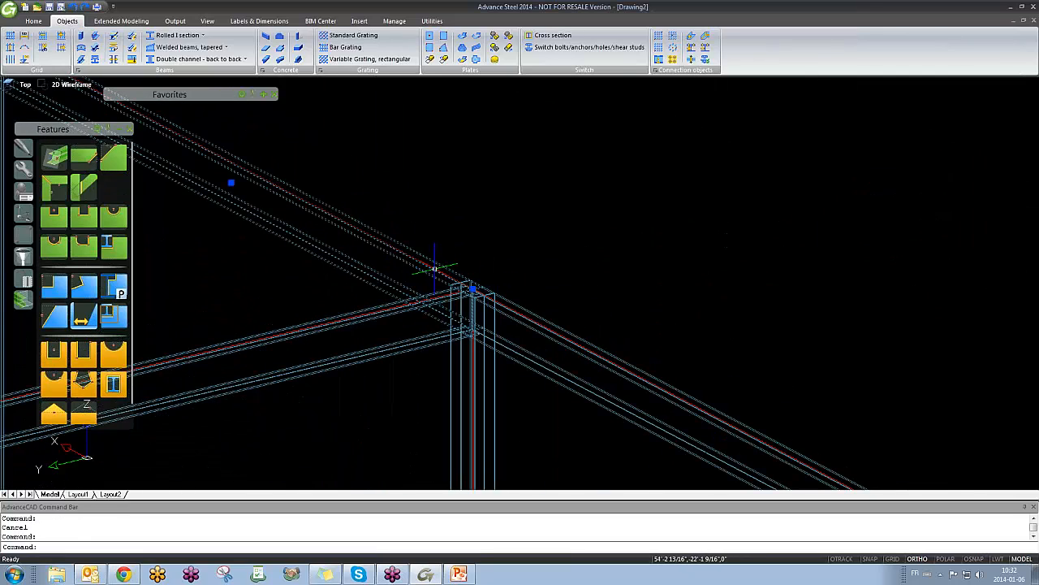
key("Escape")
scroll(510, 245, "down", 5)
scroll(511, 251, "up", 5)
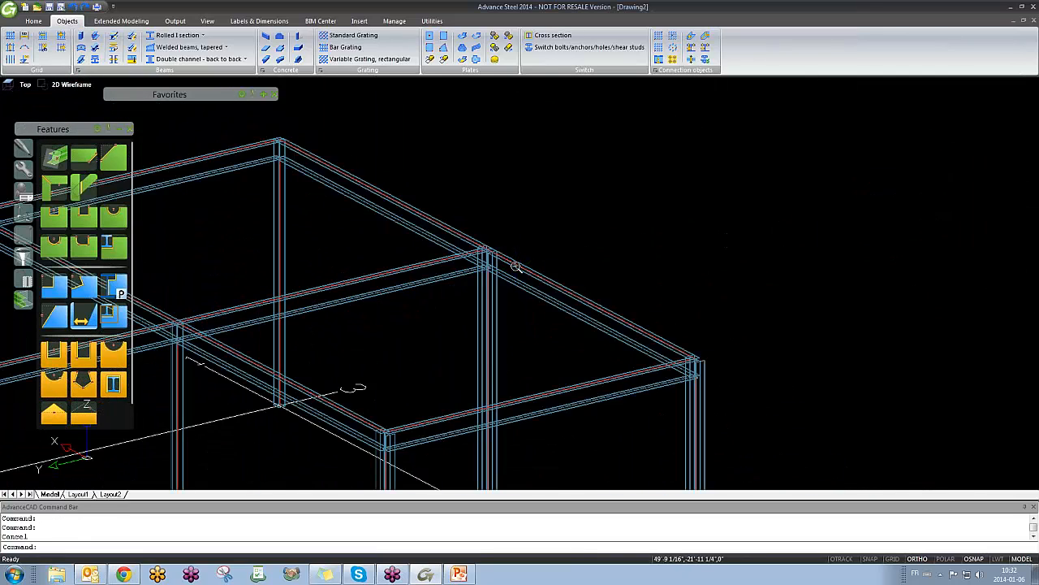
left_click(503, 254)
key("Escape")
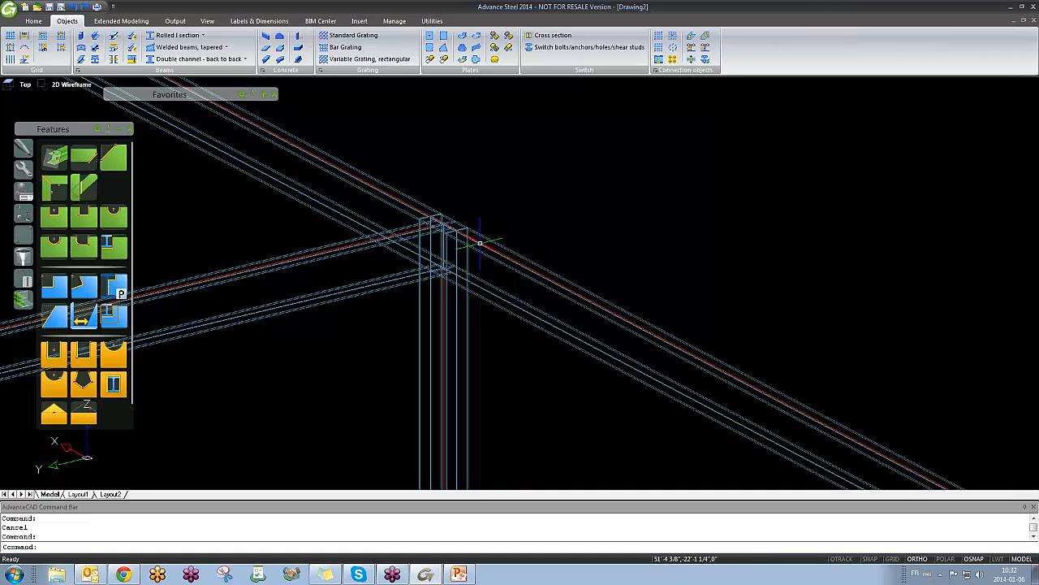
scroll(471, 240, "down", 2)
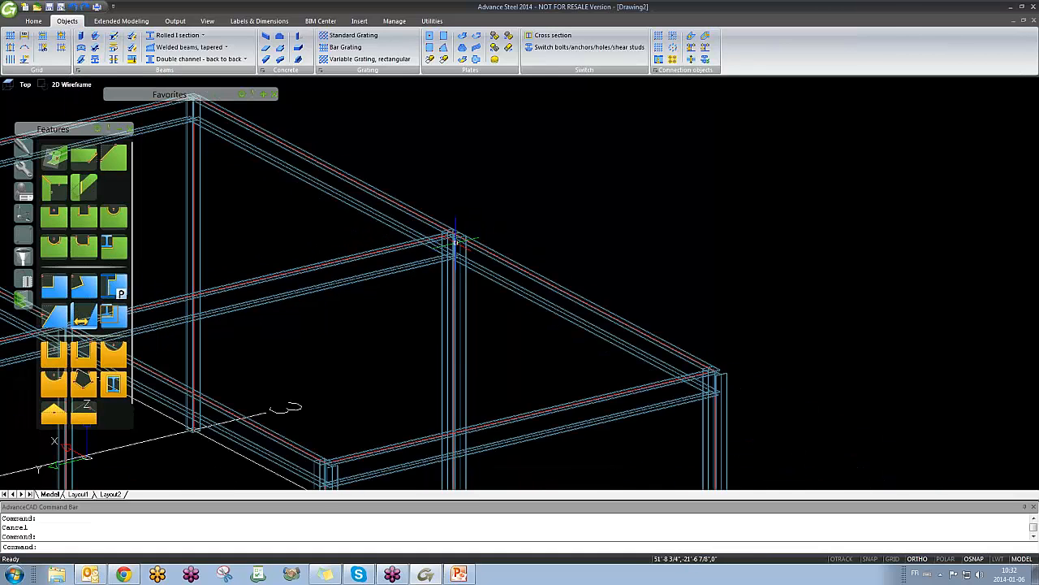
scroll(456, 240, "down", 4)
scroll(569, 258, "up", 5)
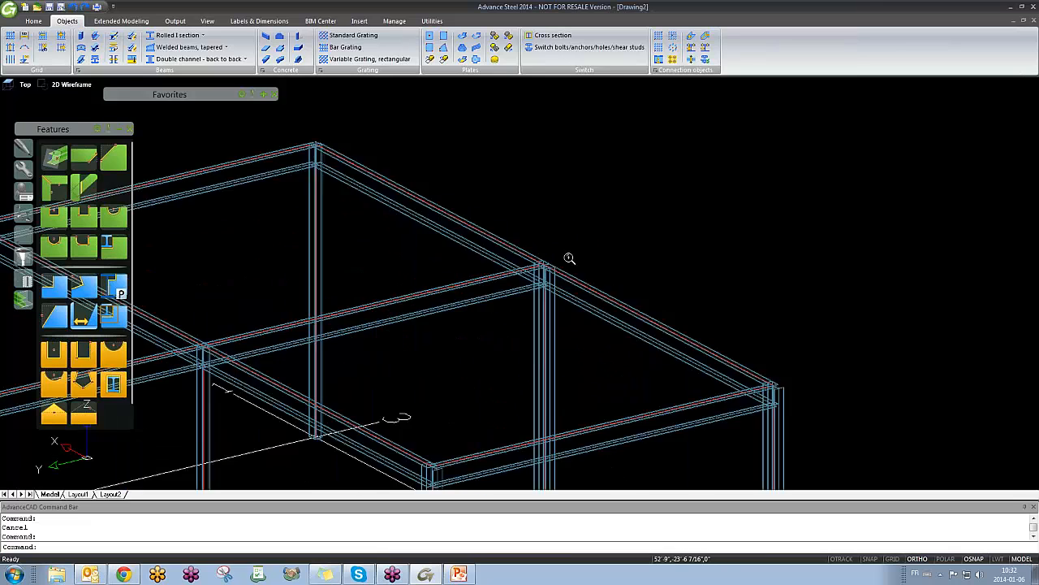
scroll(569, 258, "up", 2)
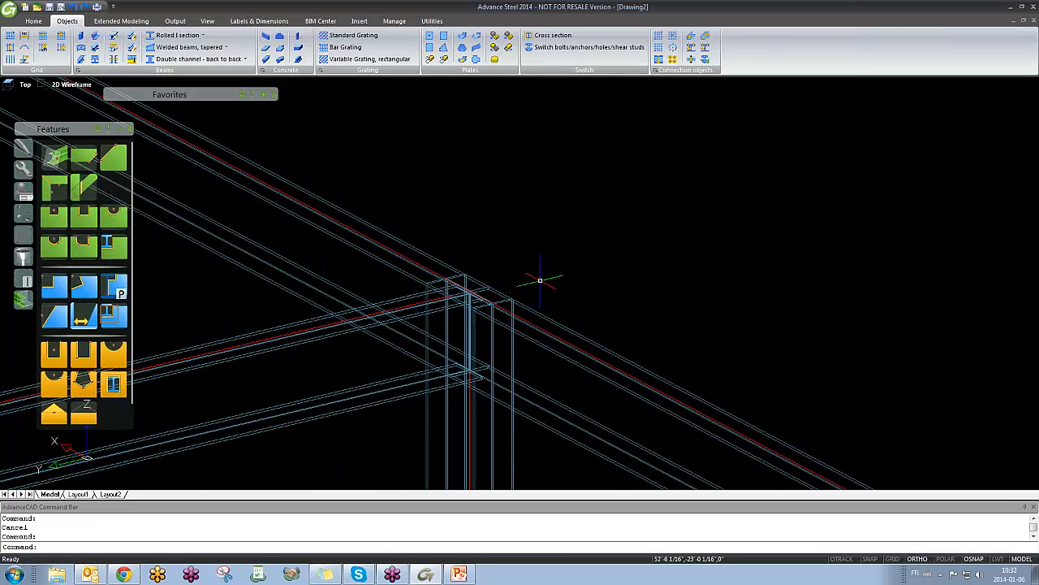
scroll(536, 283, "down", 4)
scroll(521, 283, "up", 2)
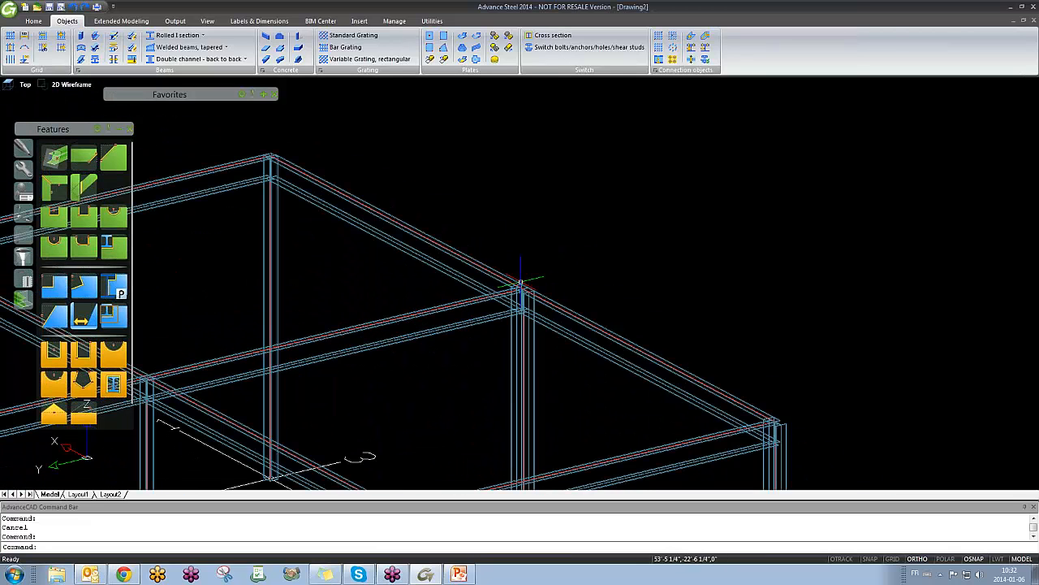
scroll(520, 283, "down", 4)
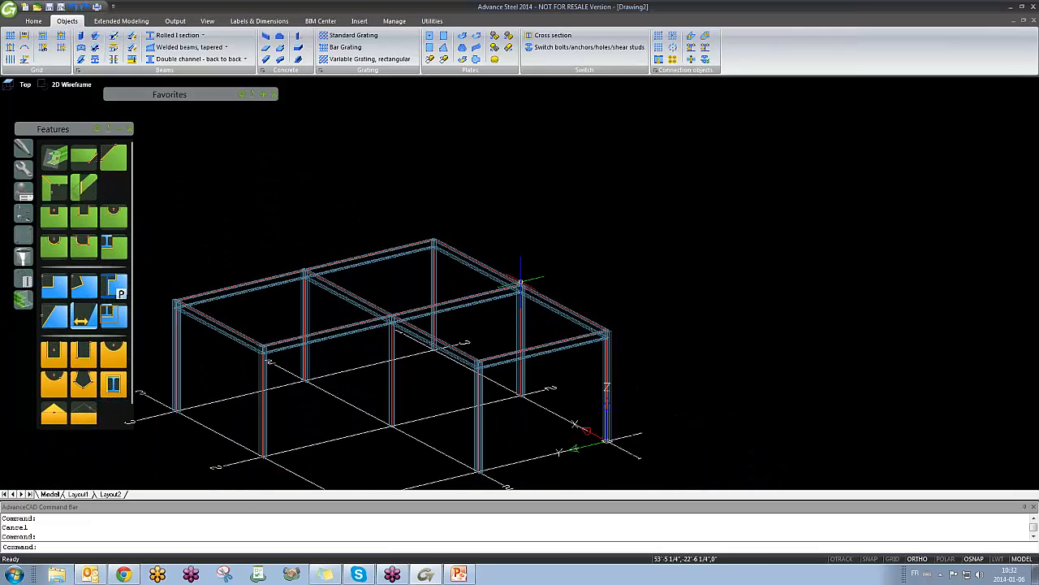
scroll(521, 282, "up", 3)
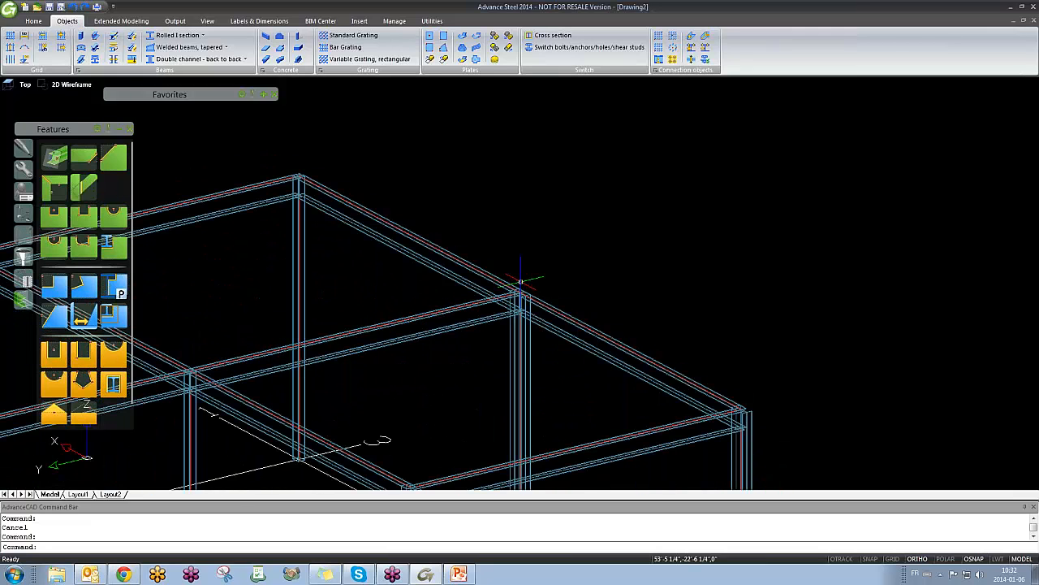
scroll(521, 283, "down", 4)
scroll(485, 273, "up", 2)
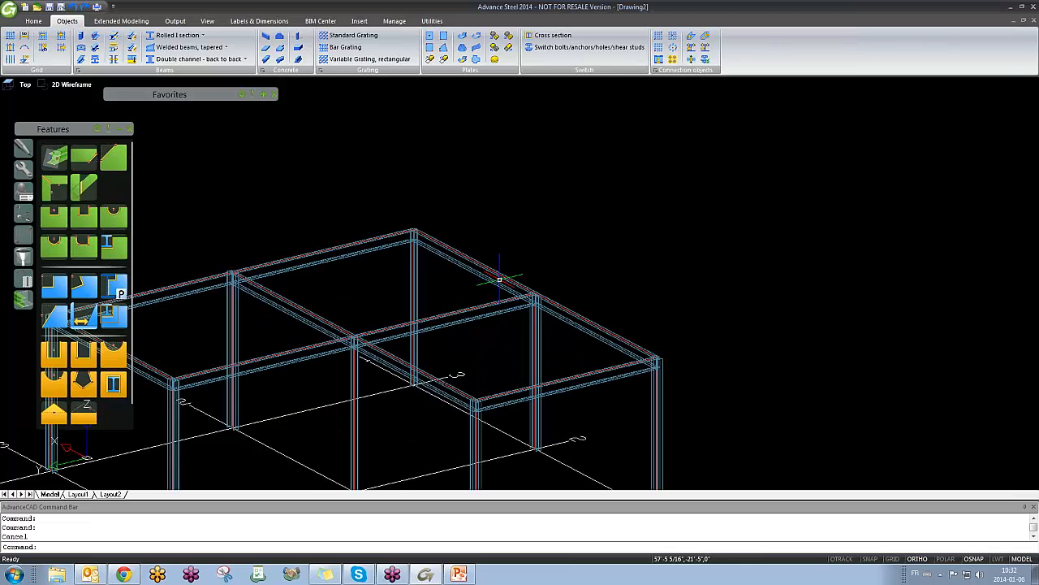
Step: Undo the split of the X-direction beam on grid line 1
key("ctrl+z")
key("ctrl+z")
key("ctrl+z")
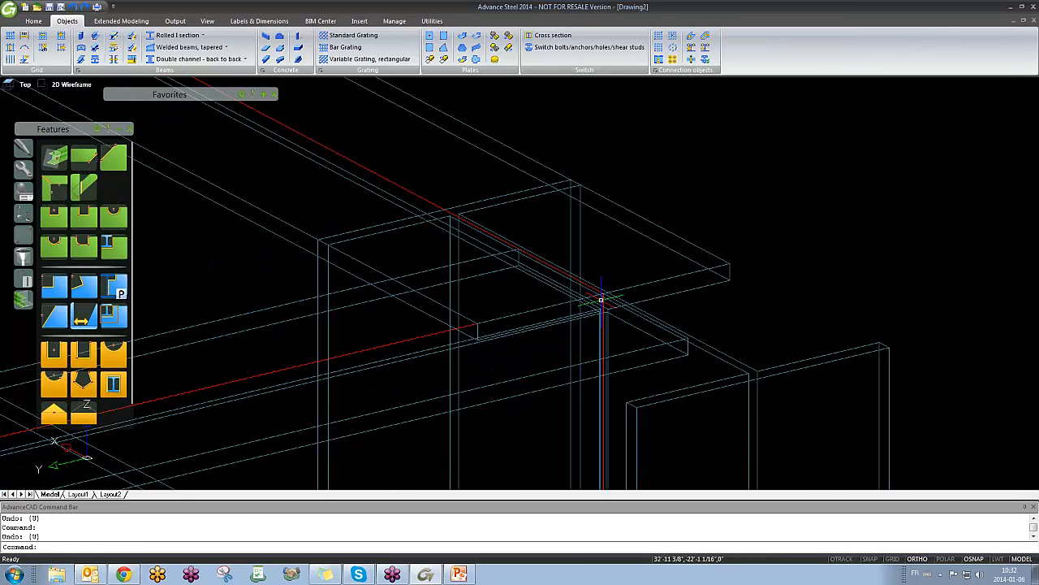
scroll(588, 301, "down", 3)
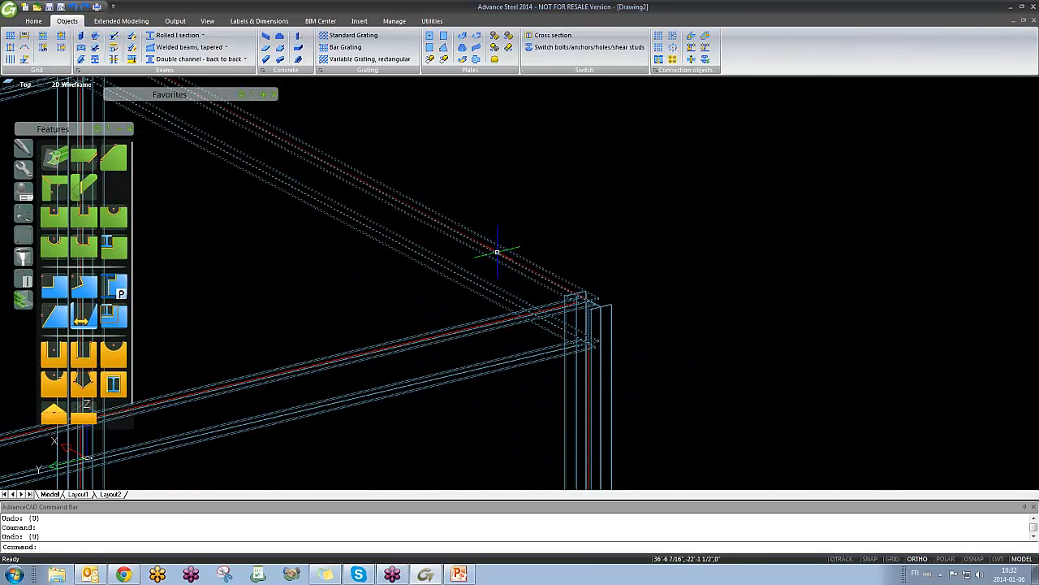
key("Escape")
scroll(499, 264, "down", 5)
Step: Delete the short X-direction beams on grid lines 2 and 3
left_click(529, 319)
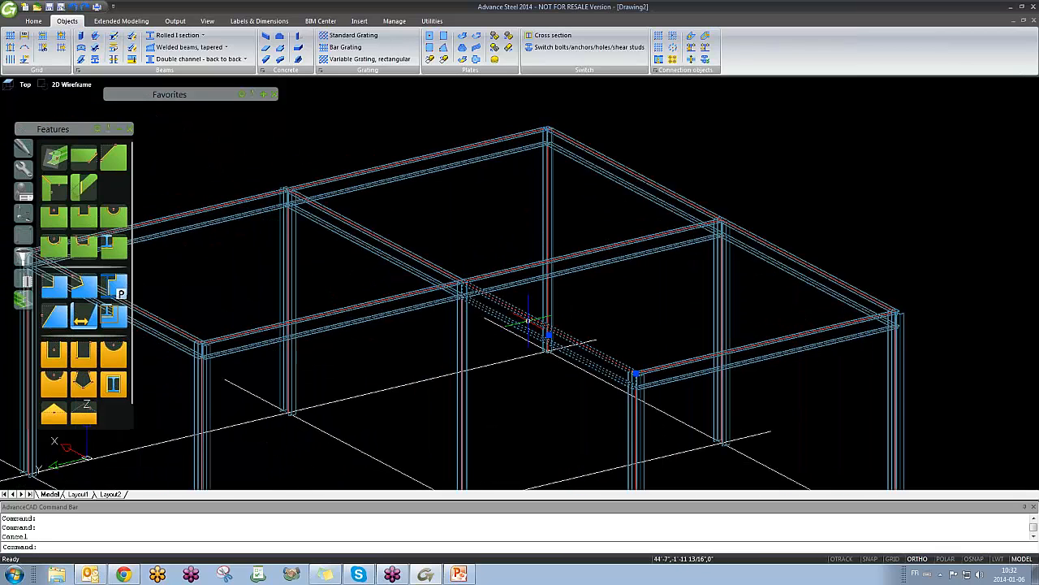
middle_click_drag(357, 310, 479, 314)
key("Delete")
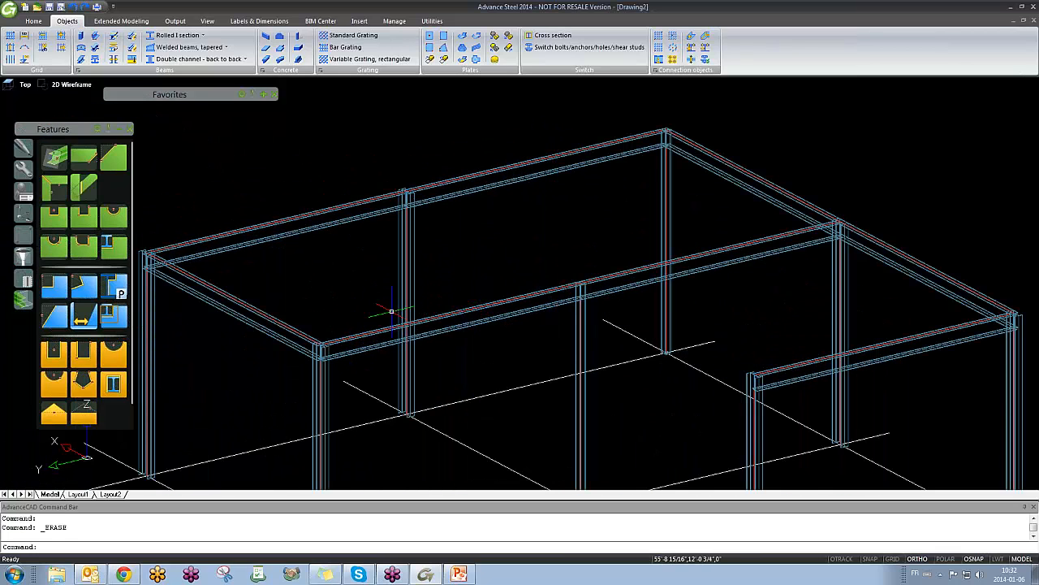
scroll(491, 339, "down", 3)
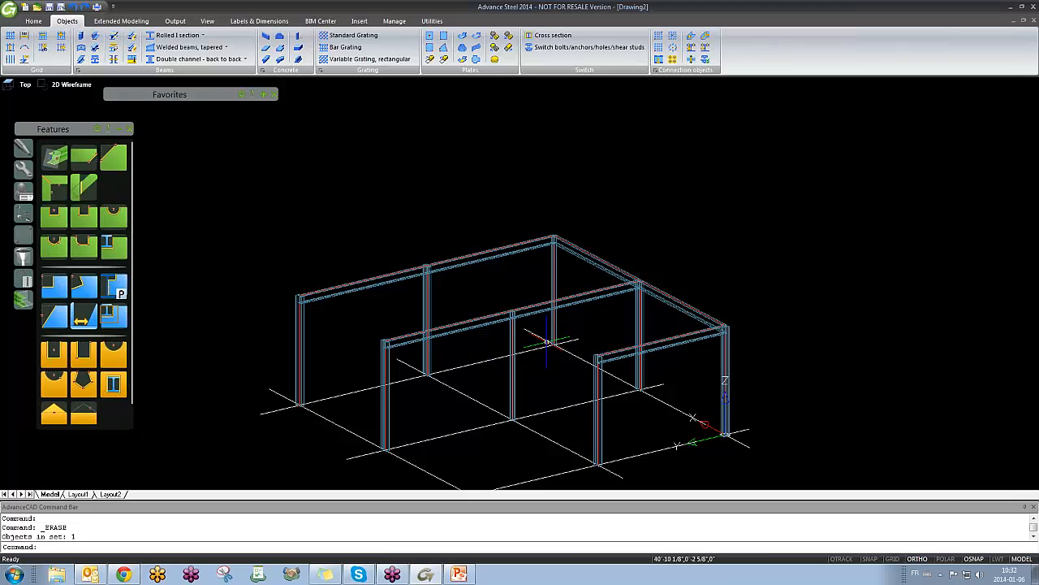
Step: Try to move the full-length beam from grid line 1 to grid line 2, using the grid line ends as reference points, and undo the move
type("m")
key("Return")
middle_click_drag(547, 341, 529, 306)
left_click(674, 283)
key("Return")
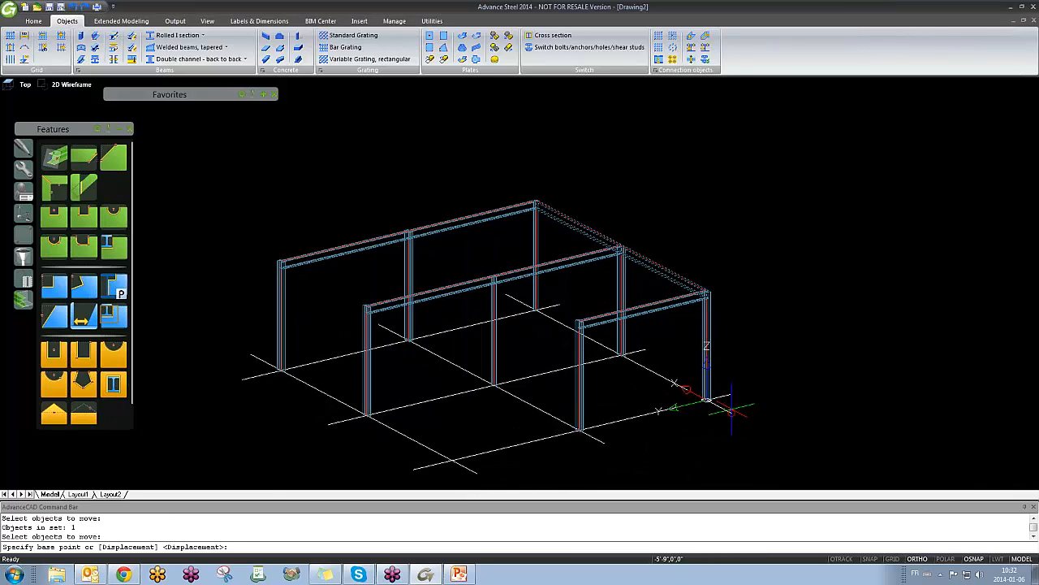
left_click(729, 411)
left_click(603, 441)
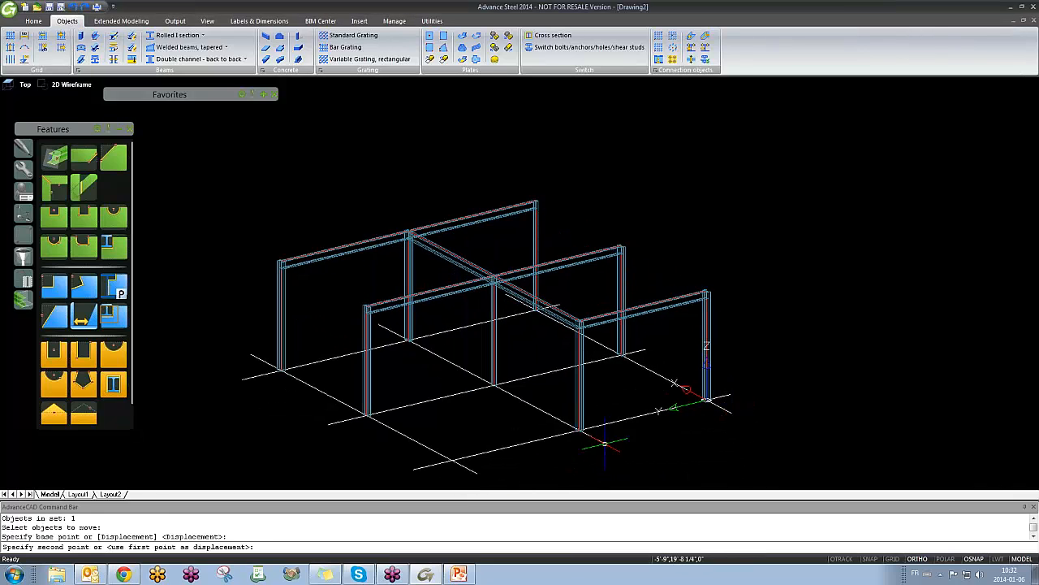
type("u")
key("Return")
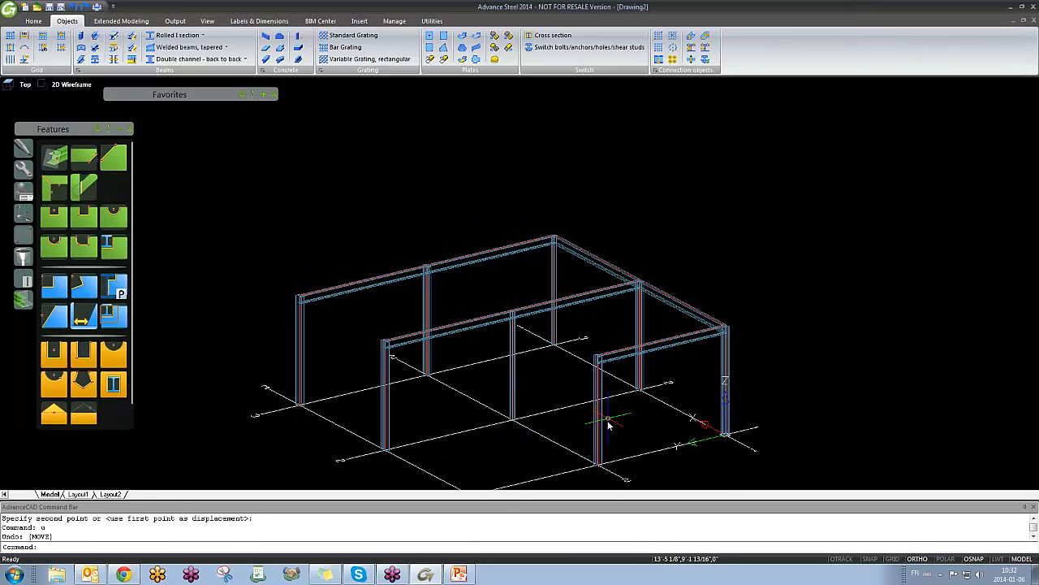
Step: Copy the full-length X-direction beam from grid line 1 to grid lines 2 and 3, using the grid line ends as reference points
type("cp")
key("Return")
left_click(692, 315)
key("Return")
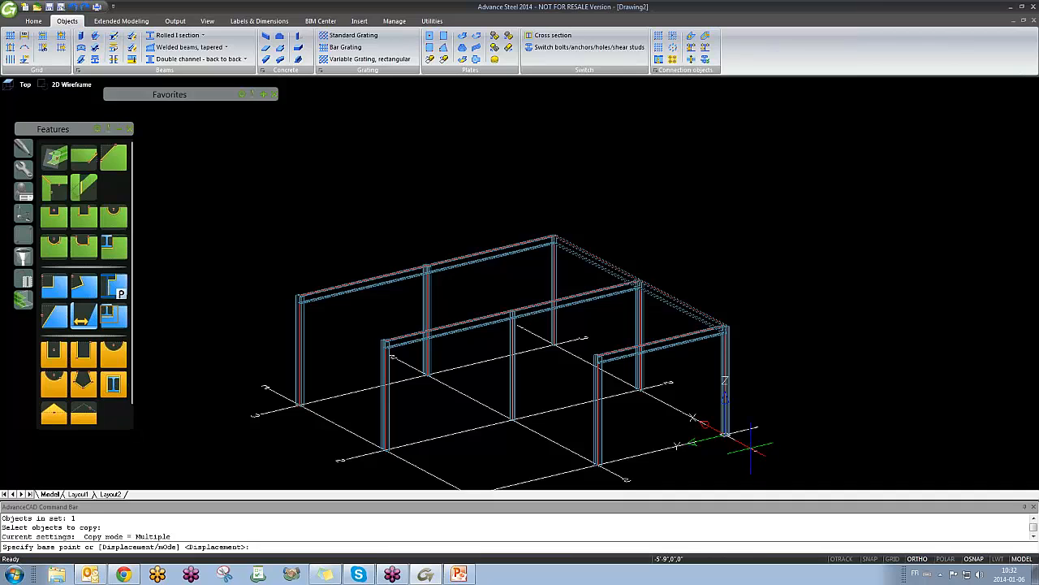
left_click(751, 448)
left_click(621, 478)
middle_click_drag(621, 477, 703, 396)
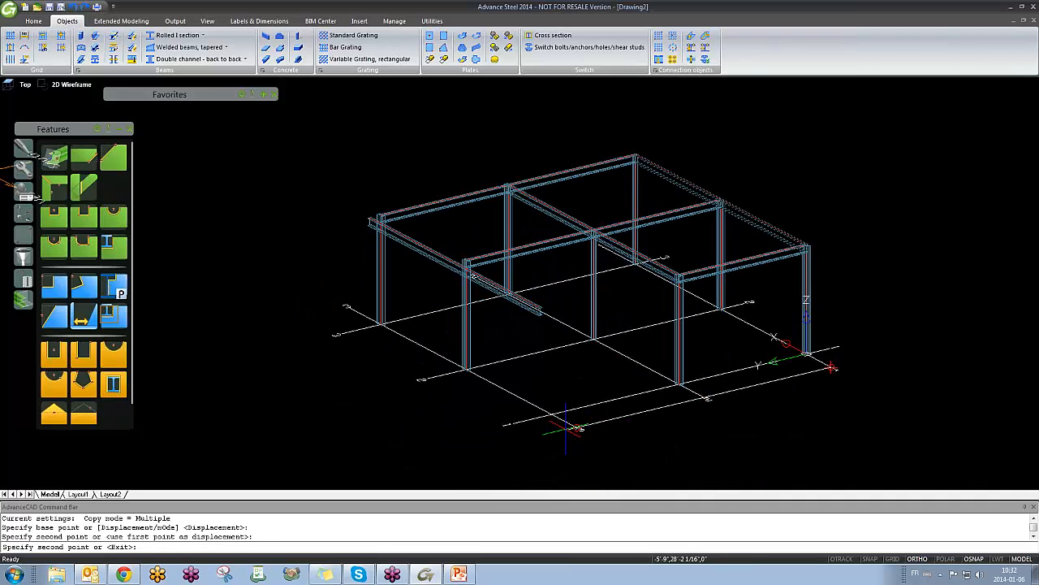
left_click(576, 428)
key("Escape")
middle_click_drag(499, 332, 500, 356)
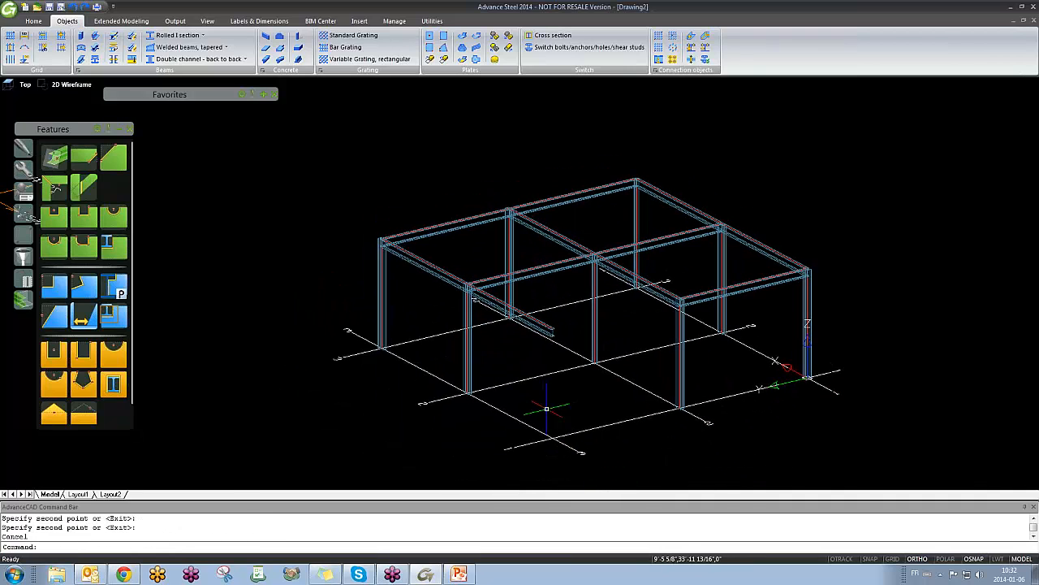
Step: Split the three full-length X-direction beams at the middle column line, and select the resulting segments as a check
middle_click_drag(547, 408, 503, 337, "shift")
scroll(500, 285, "down", 4)
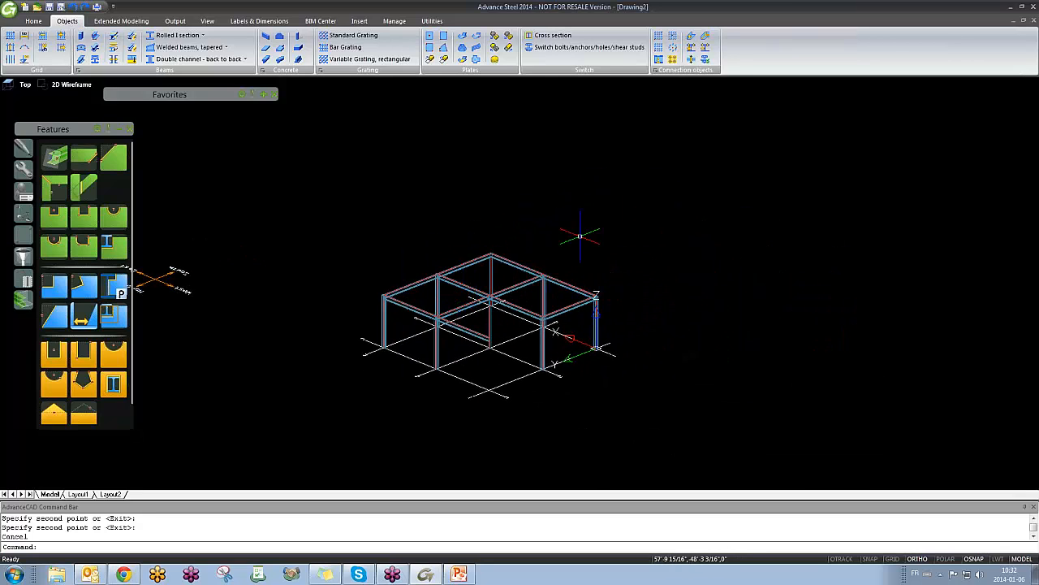
middle_click_drag(580, 235, 529, 261)
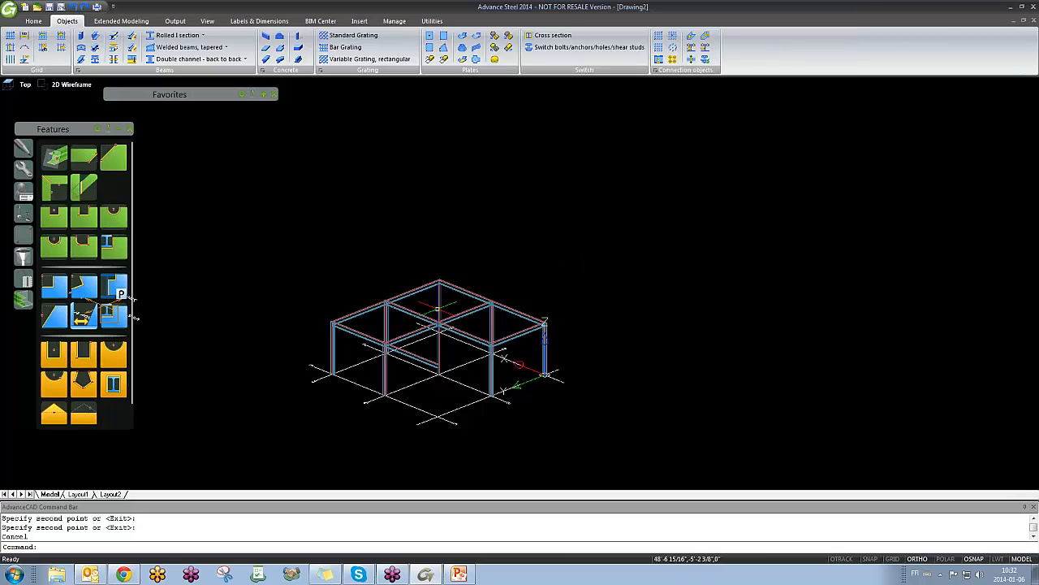
scroll(389, 343, "up", 5)
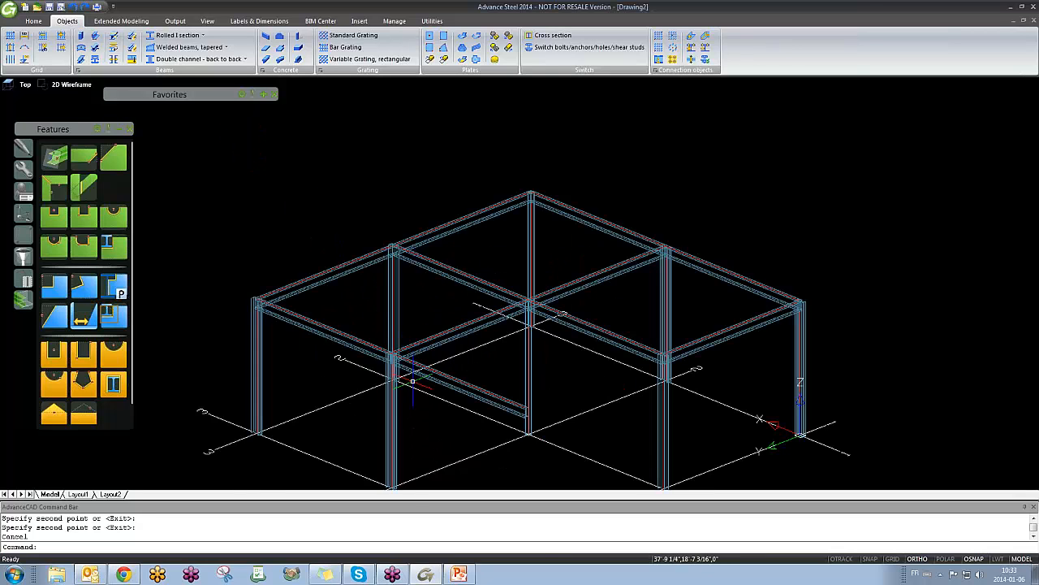
middle_click_drag(412, 381, 522, 387, "shift")
left_click(453, 383)
left_click(406, 193)
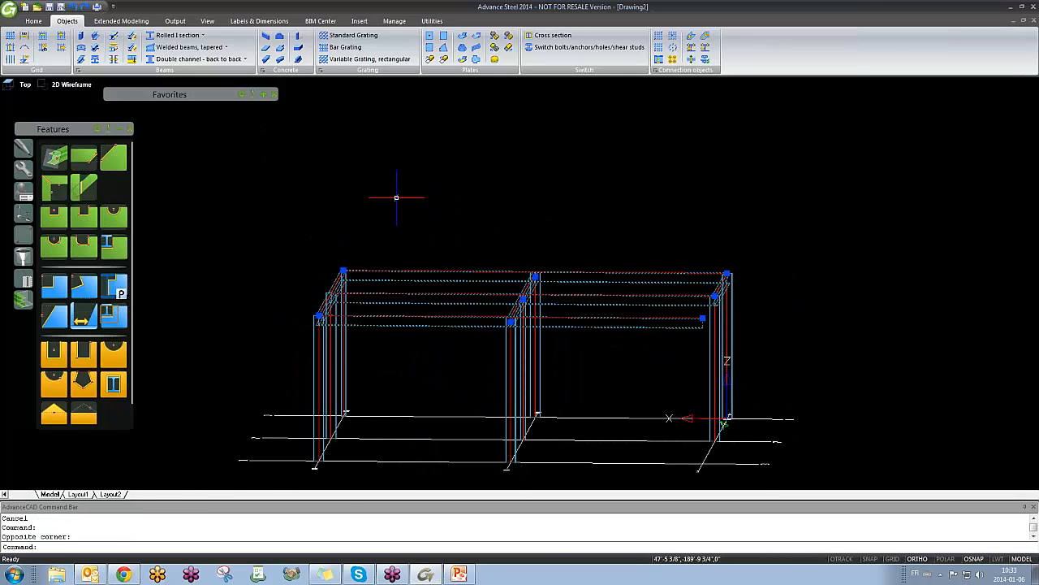
left_click(132, 36)
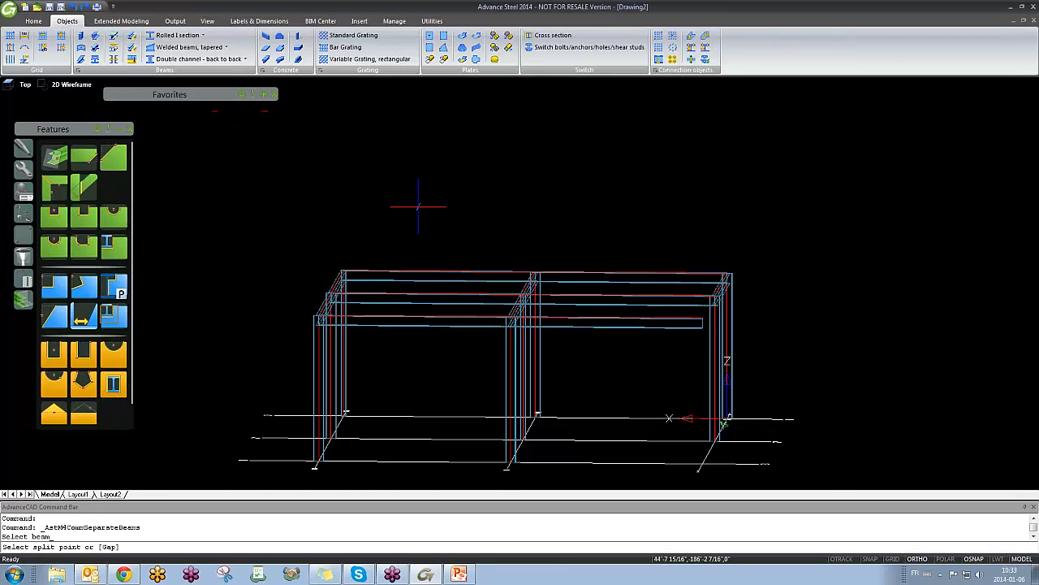
scroll(543, 273, "up", 5)
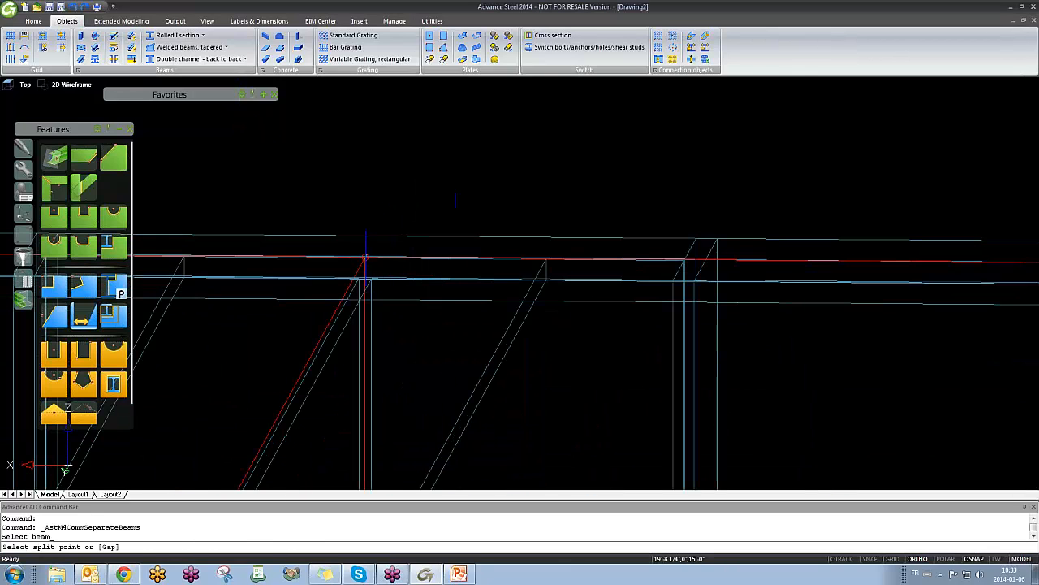
left_click(365, 258)
scroll(382, 249, "down", 5)
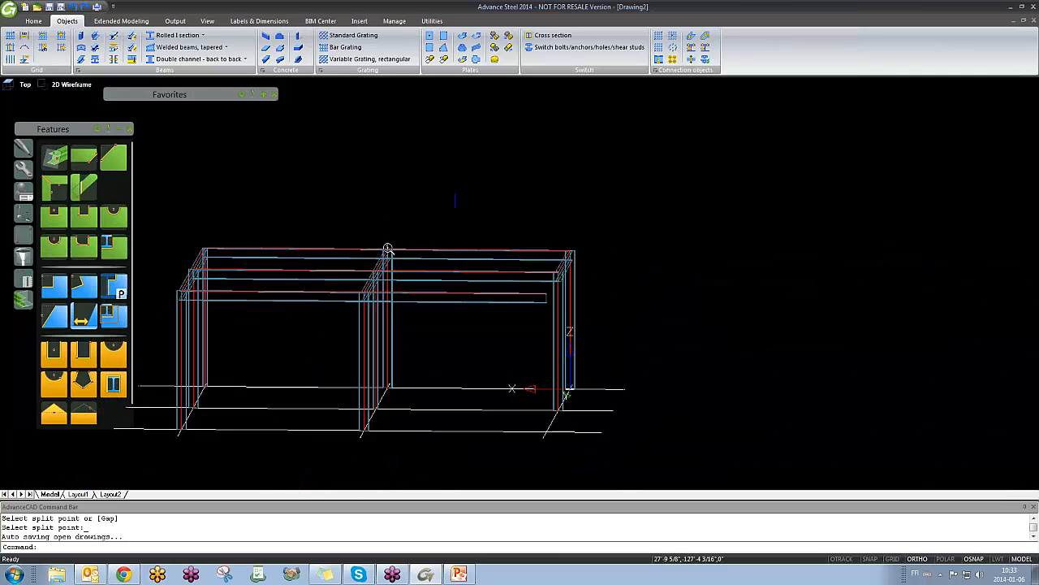
scroll(387, 249, "down", 3)
left_click(417, 278)
left_click(405, 238)
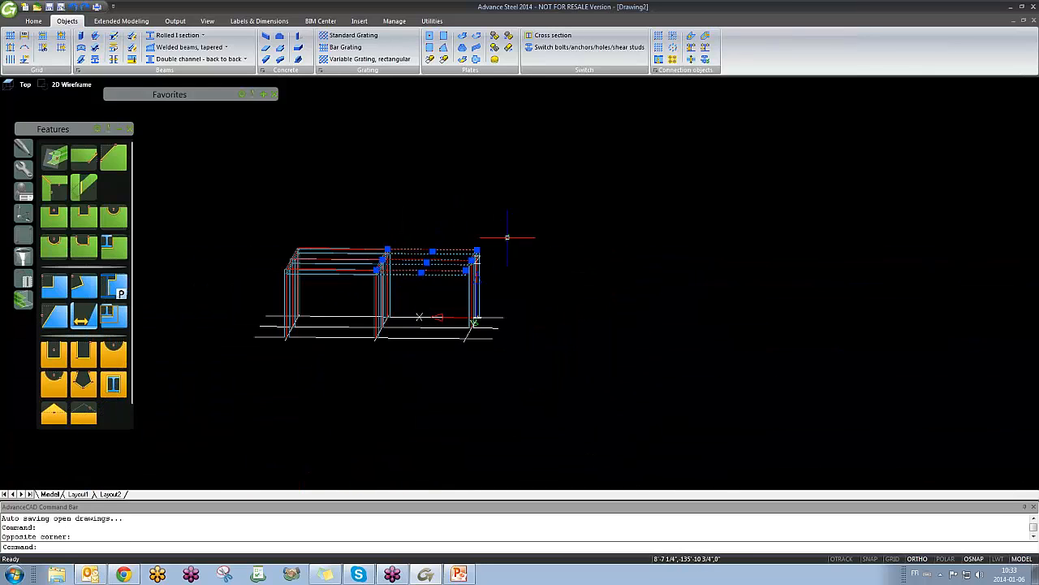
middle_click_drag(507, 238, 491, 288, "shift")
key("Escape")
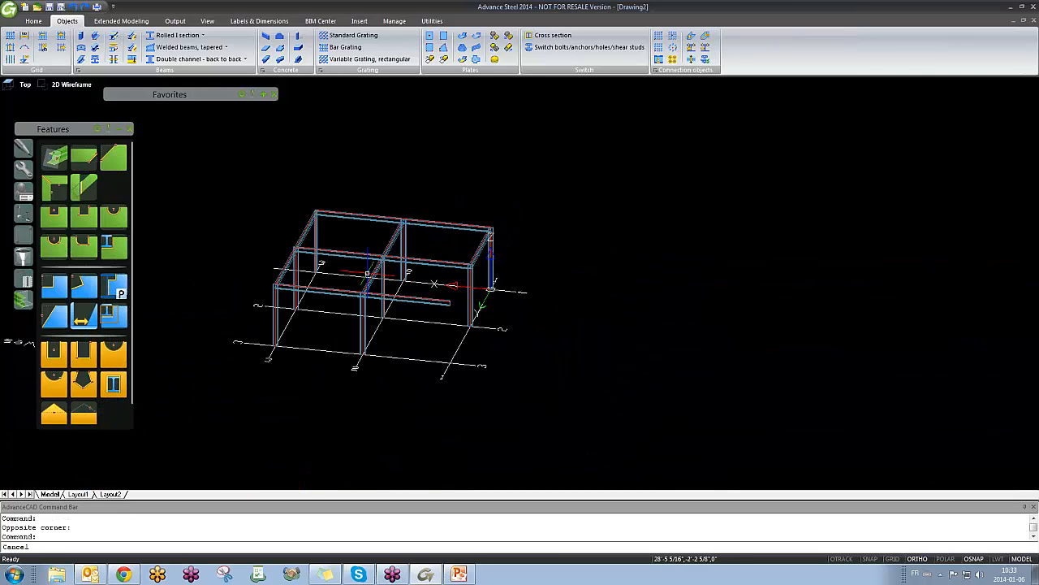
Step: Delete the overhanging X-direction beam segment on grid line 3 that ends where there is no corner column
middle_click_drag(430, 324, 445, 308, "shift")
left_click(458, 283)
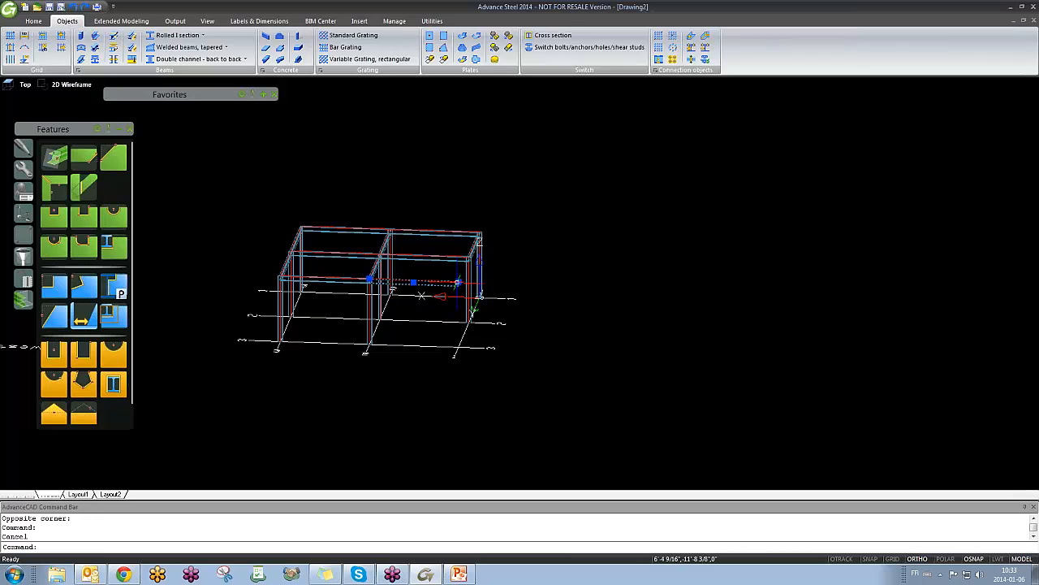
key("Delete")
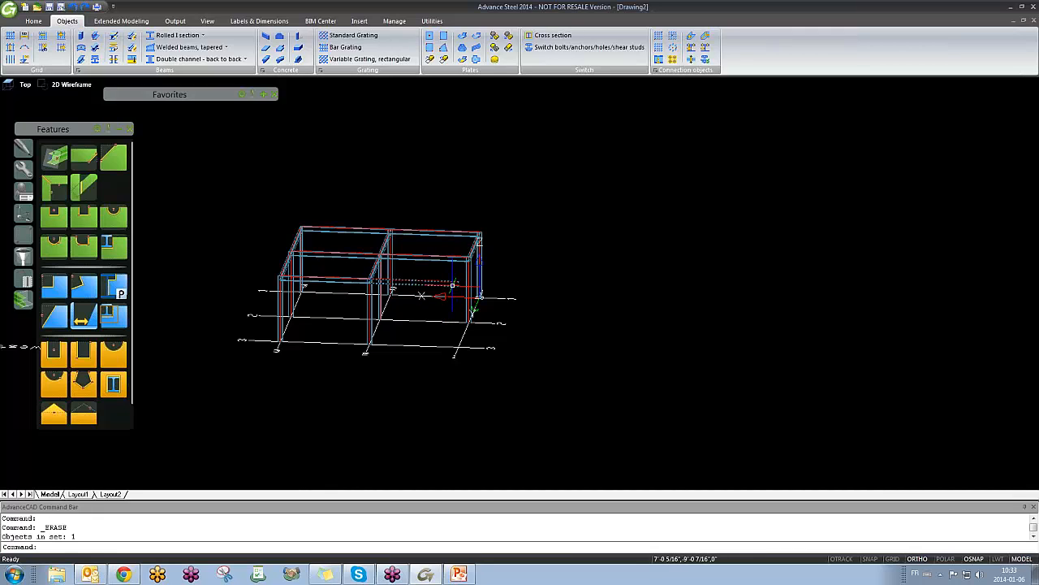
key("Delete")
key("Escape")
key("Escape")
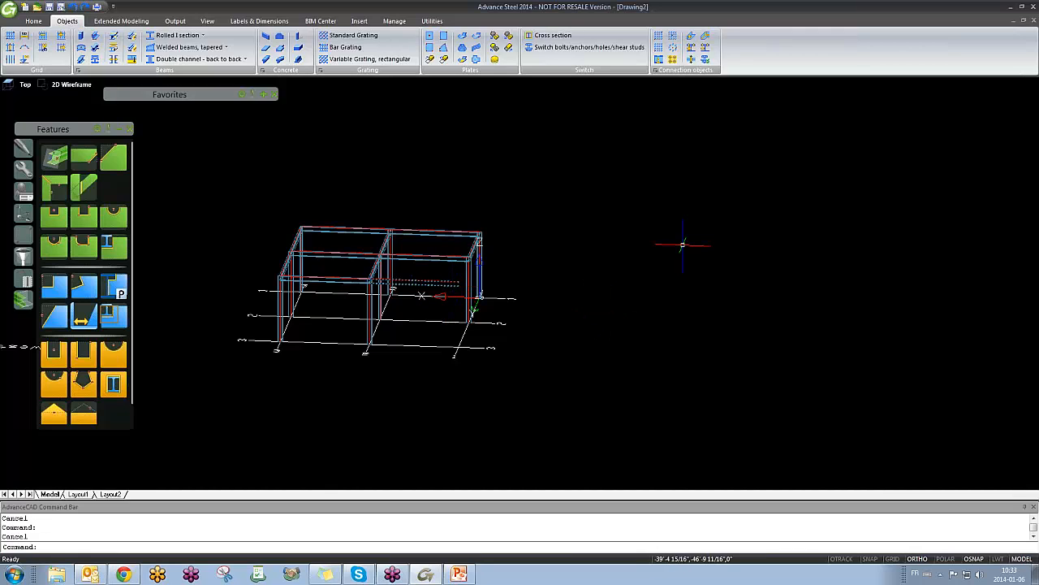
left_click(683, 245)
key("Escape")
key("Escape")
Step: Regenerate the drawing display and zoom to the drawing extents
middle_click_drag(710, 297, 610, 299, "shift")
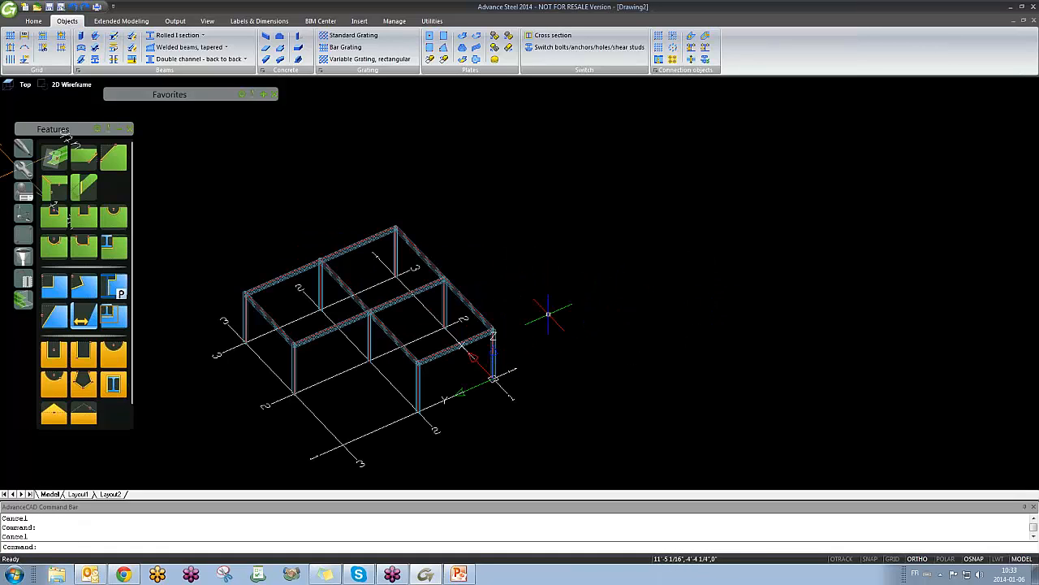
middle_click_drag(488, 260, 560, 232)
left_click(559, 231)
left_click(534, 263)
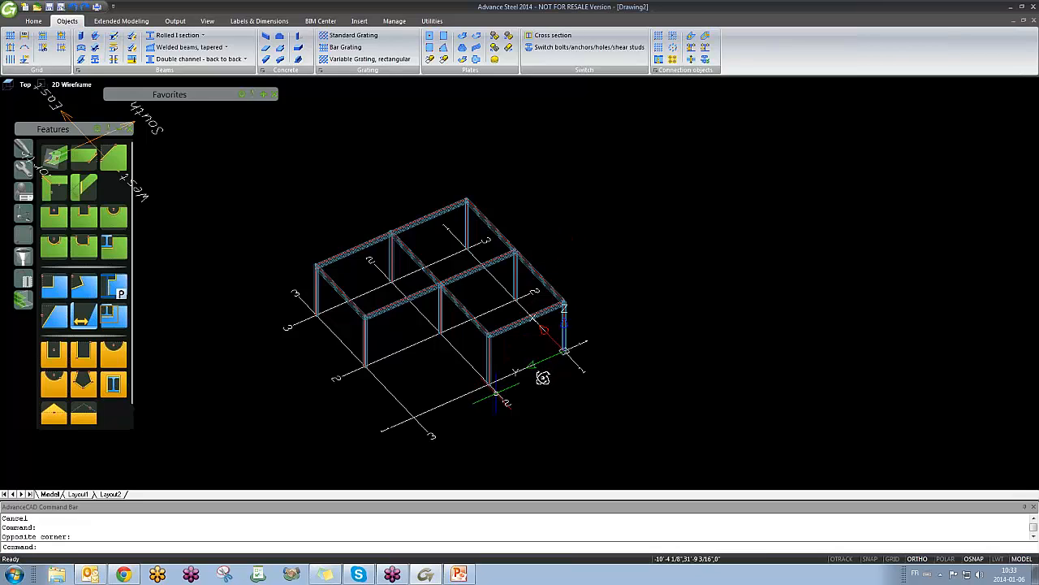
middle_click_drag(542, 377, 504, 375, "shift")
key("Escape")
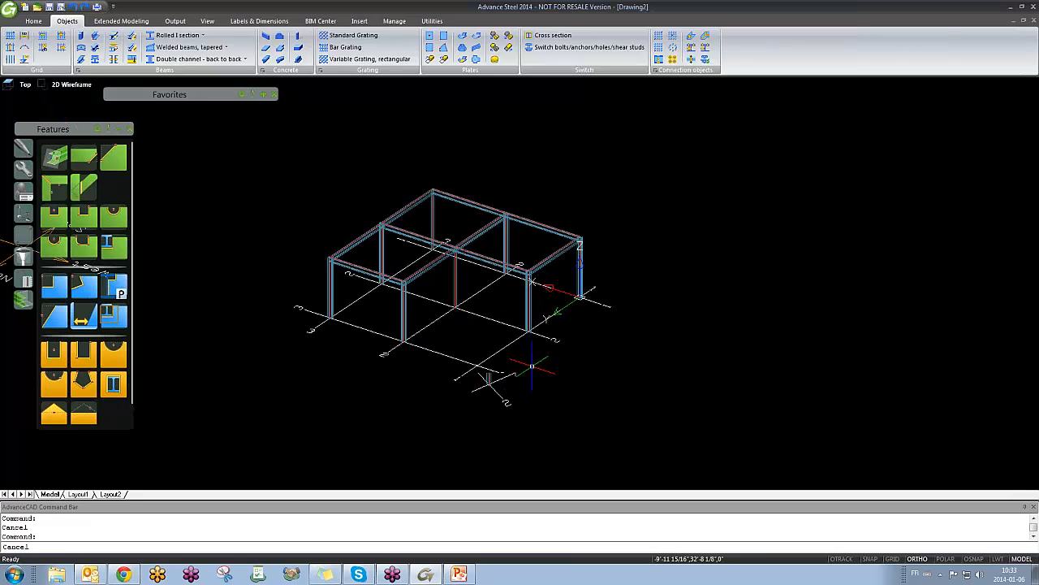
type("regen")
key("Return")
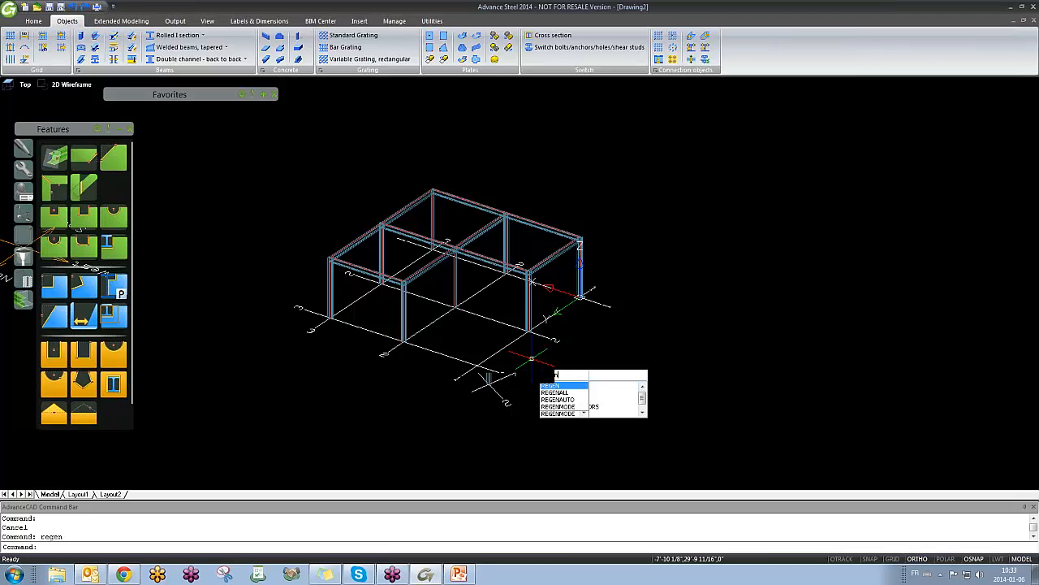
left_click(668, 306)
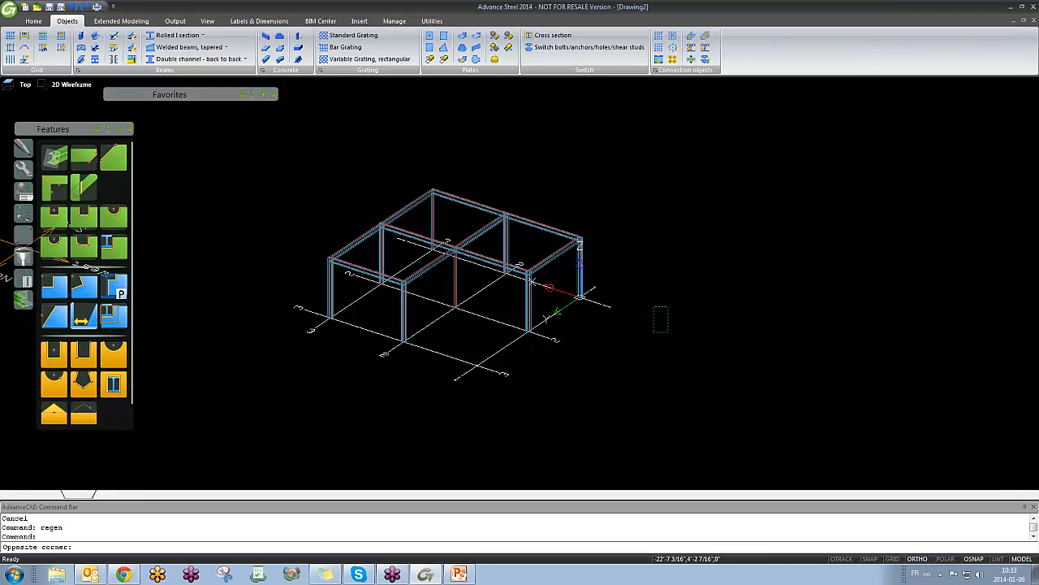
left_click(636, 332)
type("regen")
key("Return")
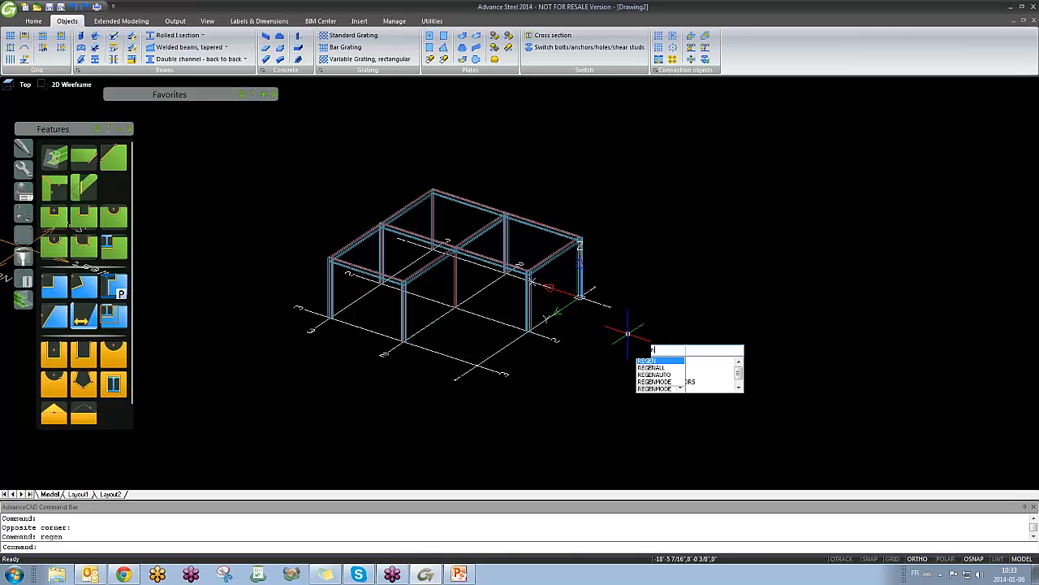
middle_click(540, 393)
middle_click(540, 393)
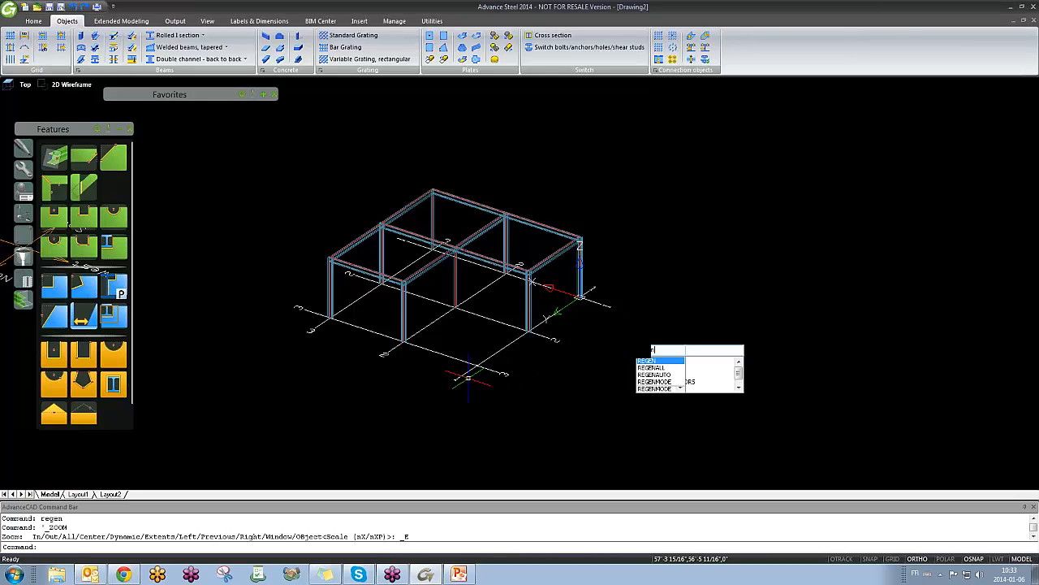
Step: Switch to the top view and fit the whole drawing in the view
left_click(25, 84)
left_click(49, 99)
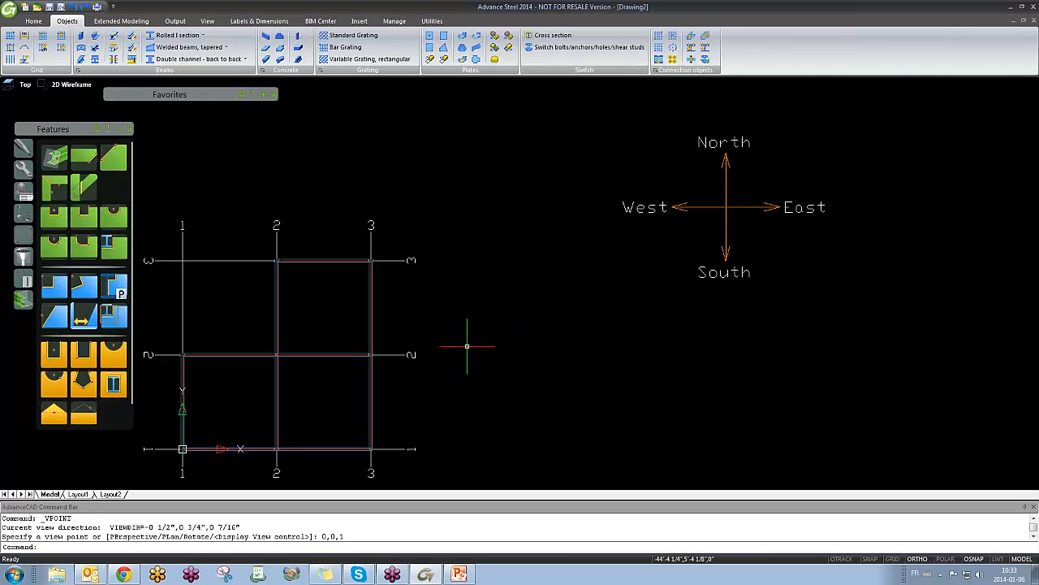
type("z")
key("Return")
type("e")
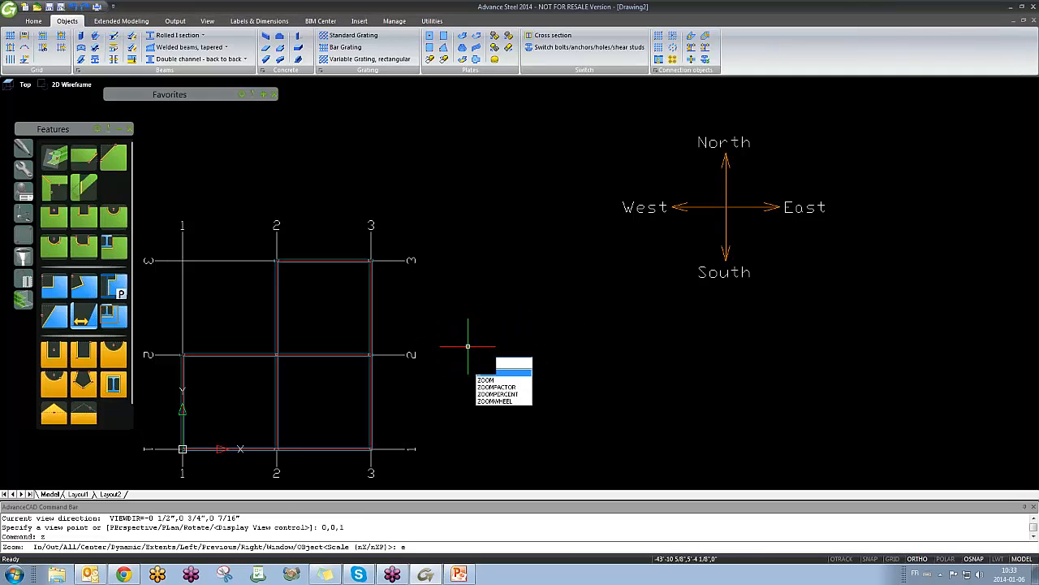
key("Return")
key("Escape")
key("Escape")
key("Escape")
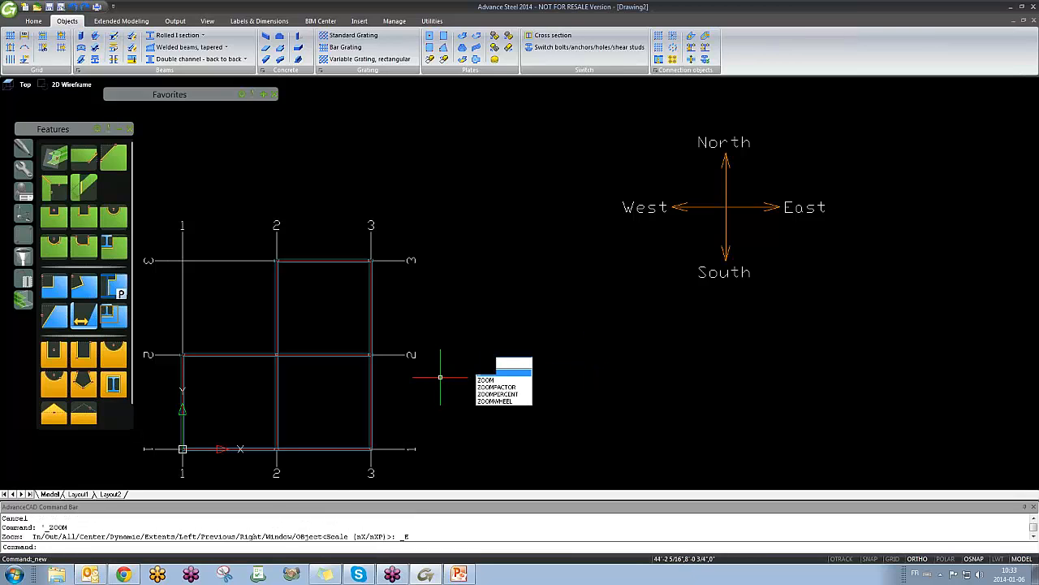
Step: Try to draw a large circle centred southwest of the frame, and zoom to the drawing extents
type("c")
key("Return")
left_click(86, 469)
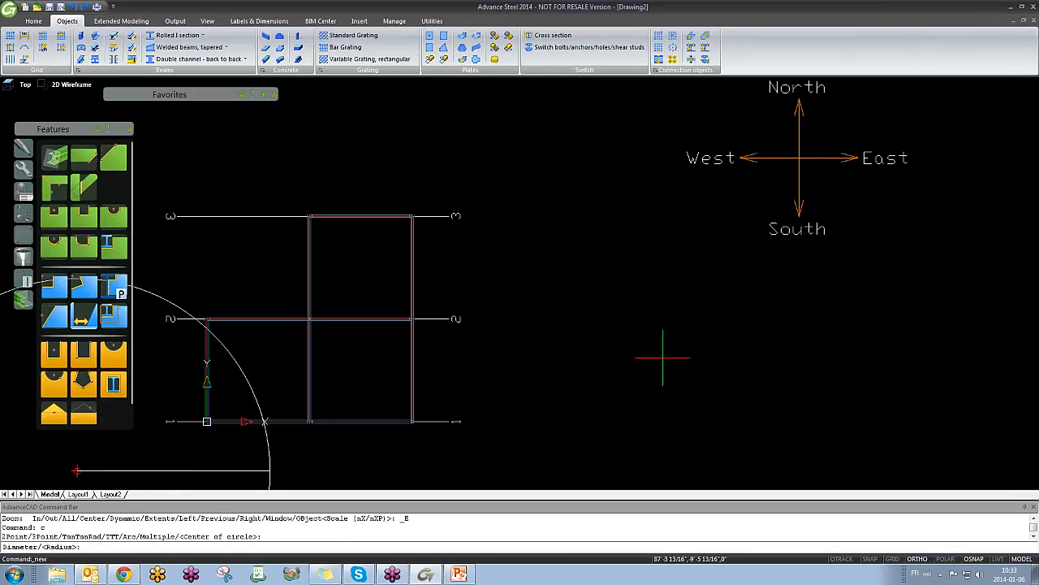
key("Escape")
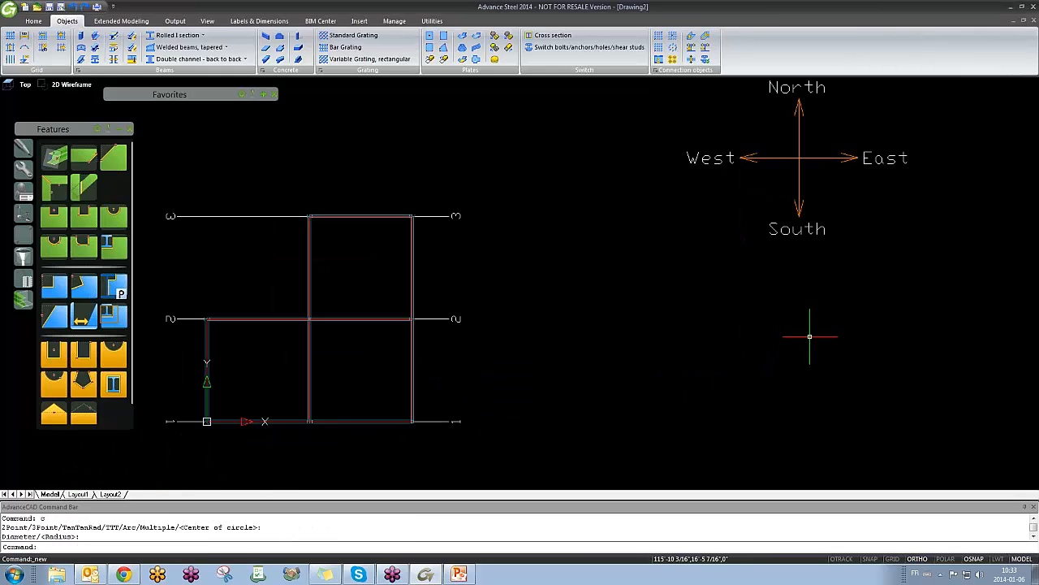
middle_click(766, 349)
middle_click(765, 350)
type("z")
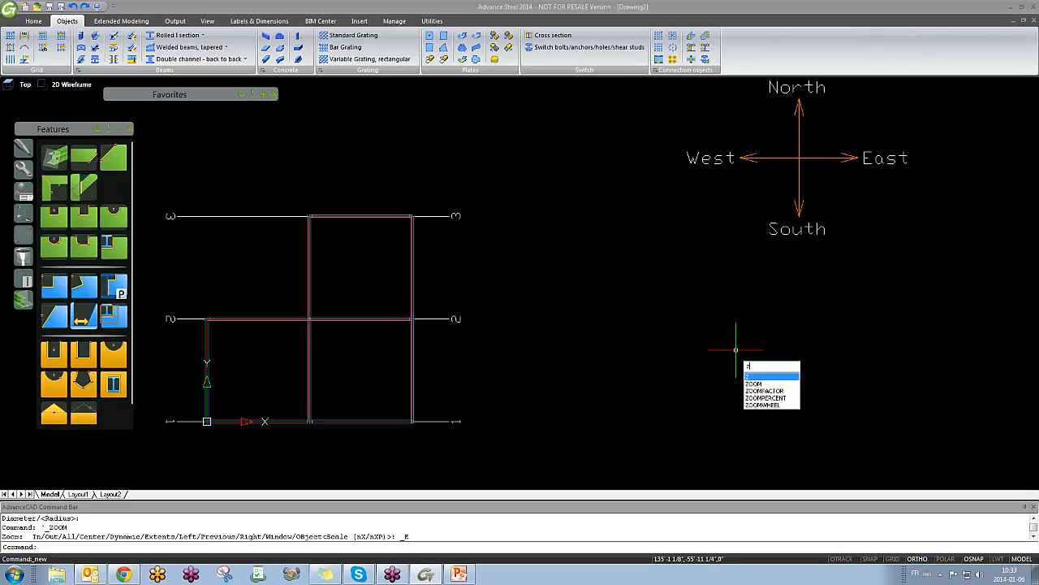
key("Return")
type("cc")
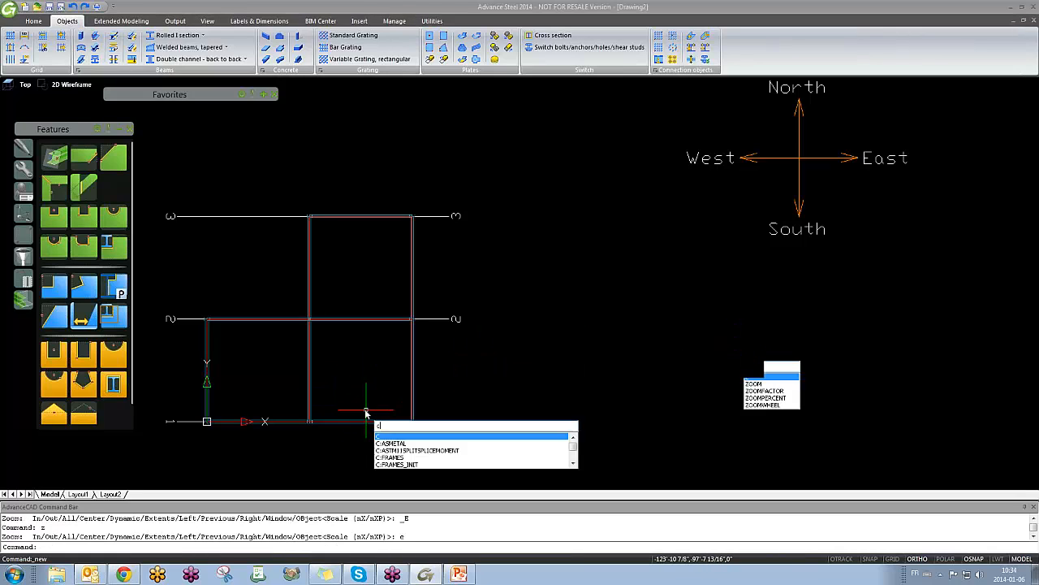
key("Return")
left_click(62, 462)
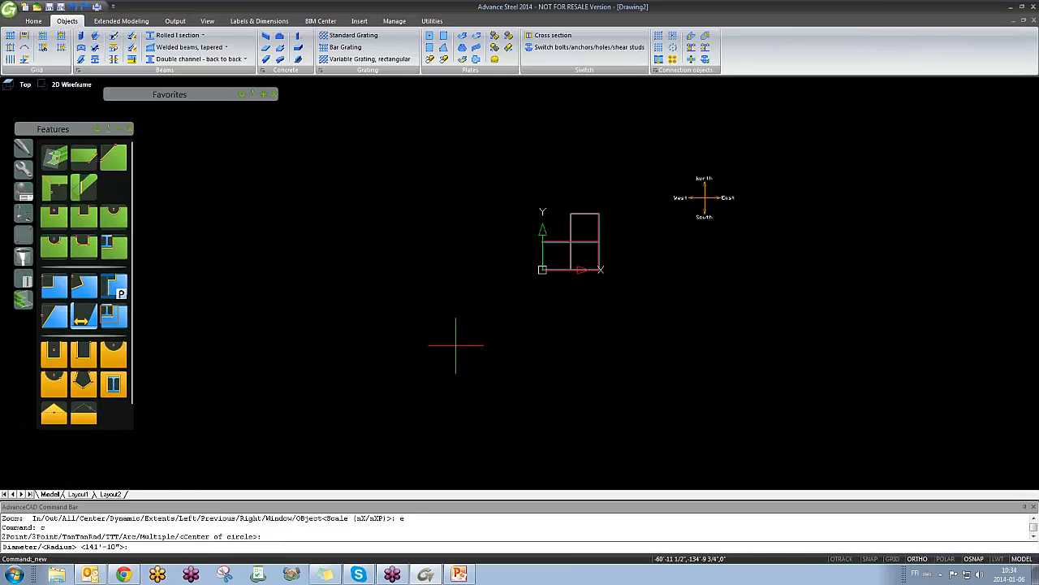
key("Escape")
scroll(499, 309, "down", 5)
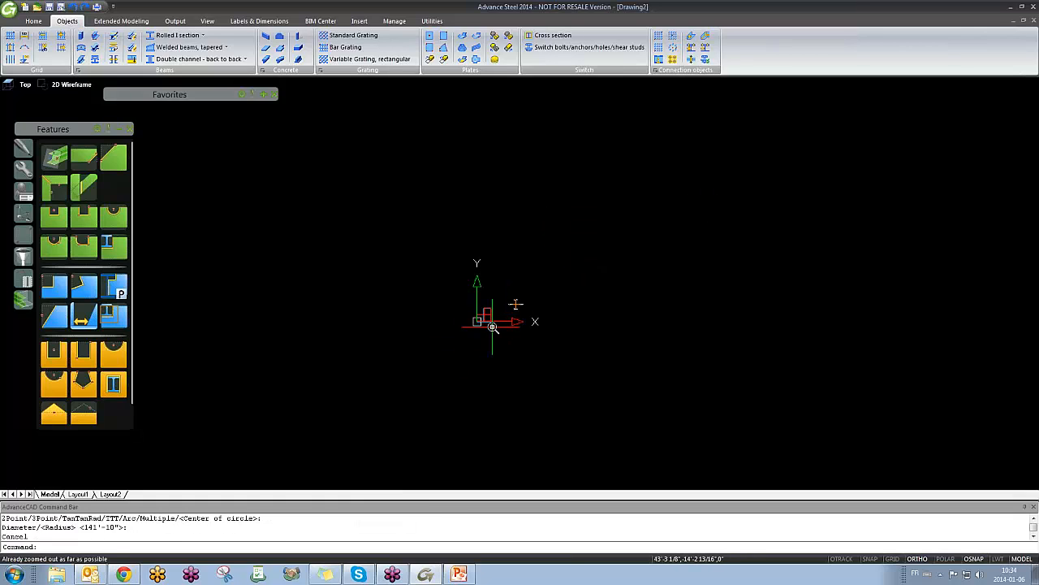
key("Escape")
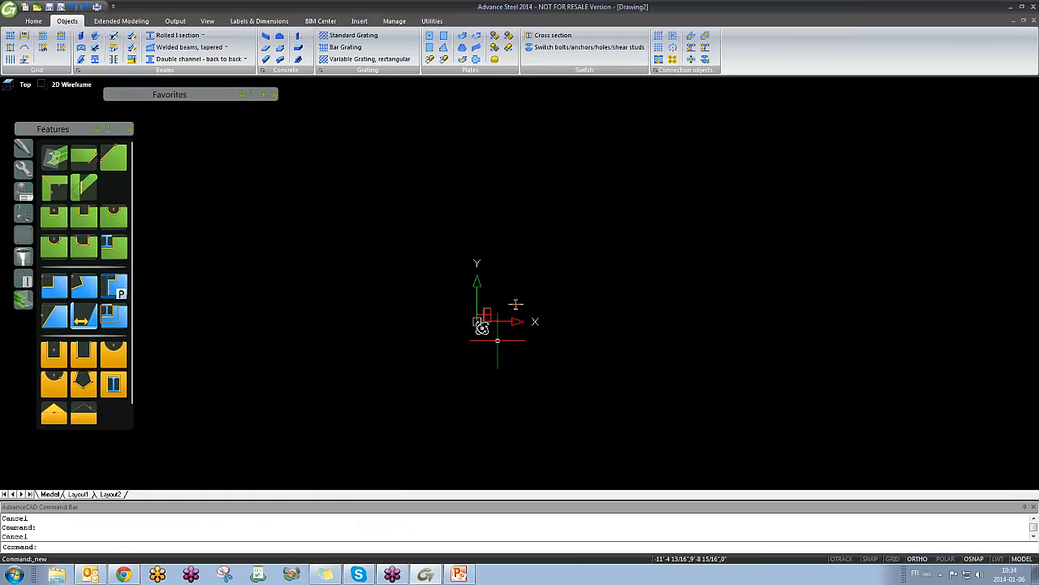
middle_click_drag(464, 328, 451, 304, "shift")
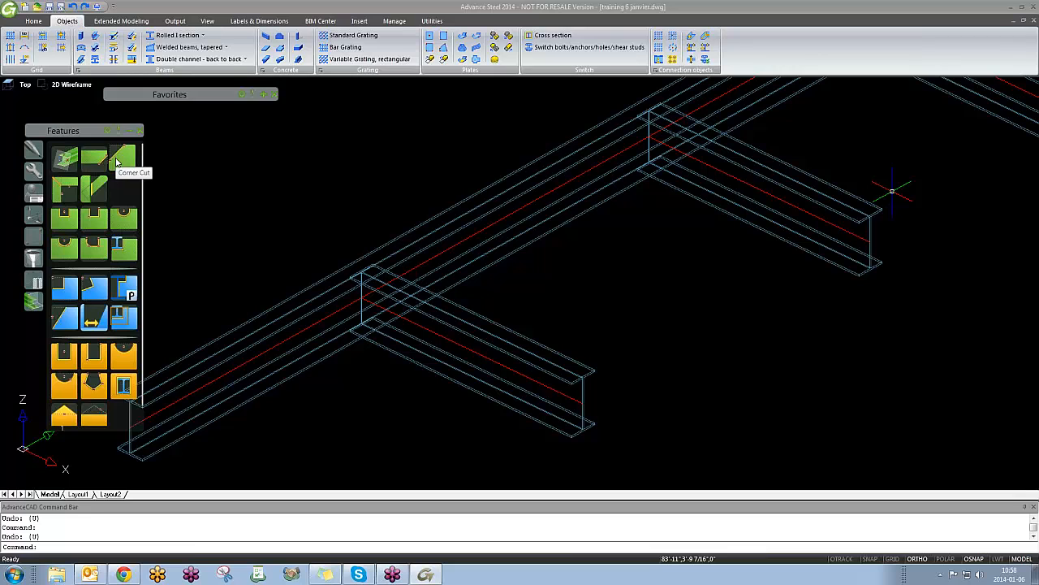
Step: Add a corner cut to the top flange corner at the free end of the nearest short cross beam
left_click(116, 162)
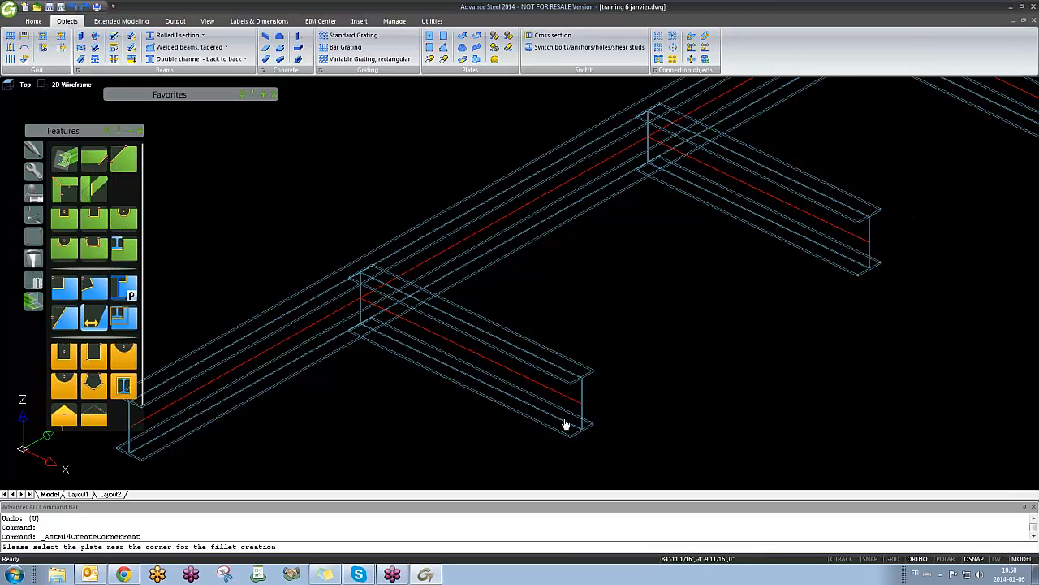
scroll(563, 419, "up", 5)
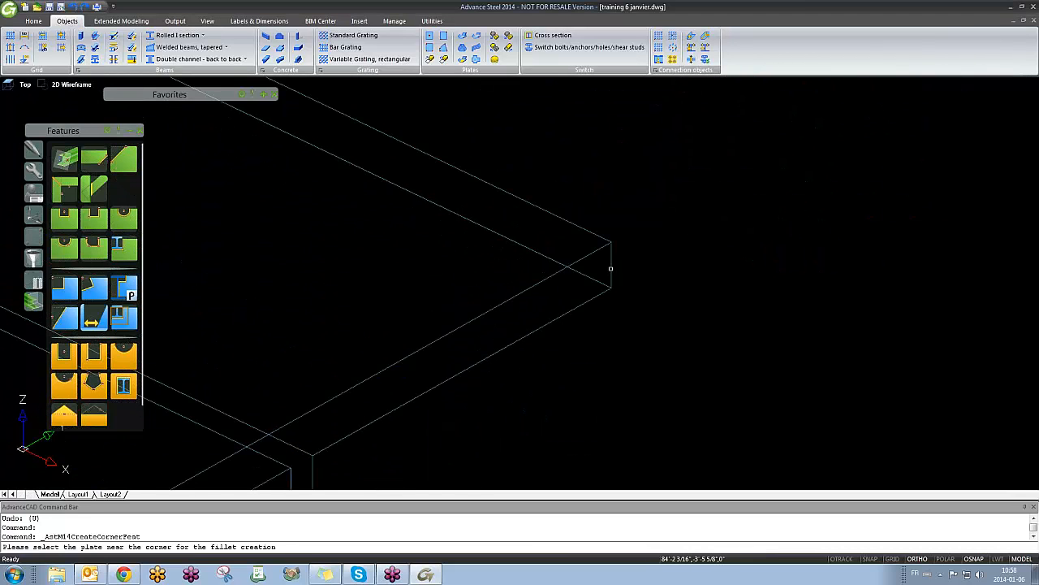
left_click(611, 268)
middle_click_drag(365, 376, 301, 320)
scroll(301, 320, "down", 4)
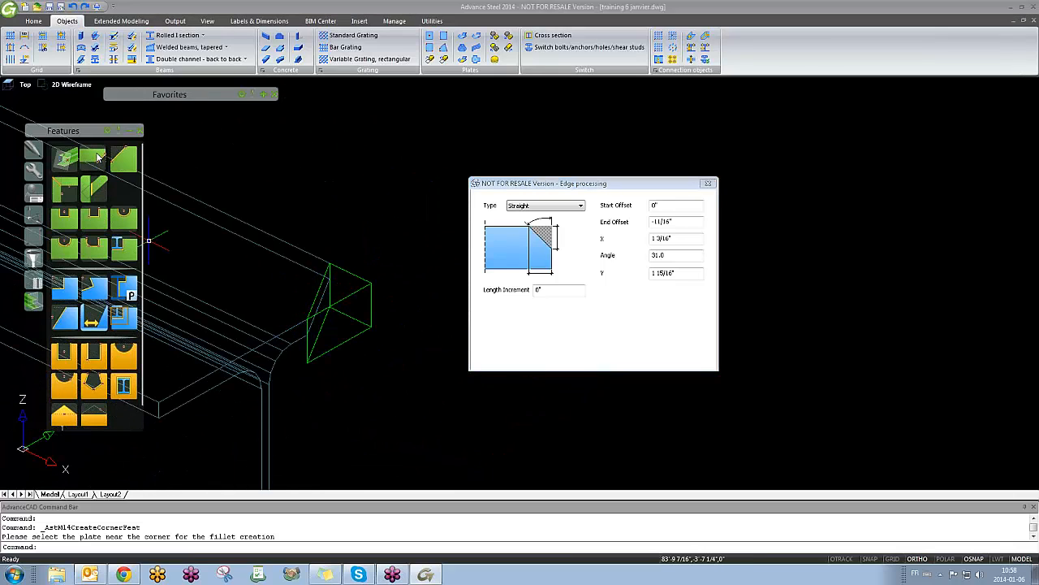
Step: Try the Convex type for the flange's corner cut and set the type to Concave
left_click(543, 207)
left_click(547, 215)
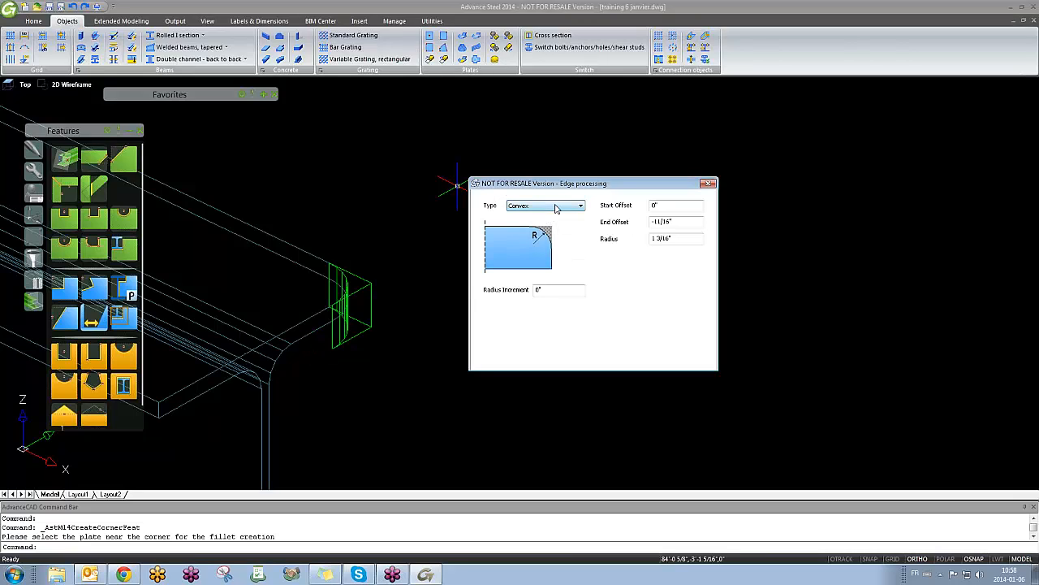
left_click(556, 209)
left_click(542, 224)
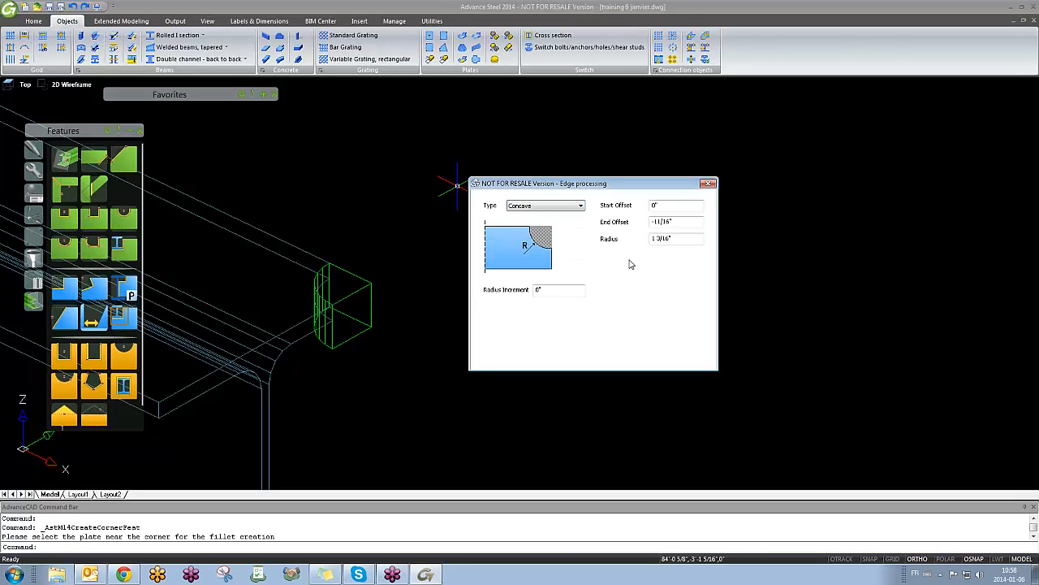
Step: Set the radius of the concave corner cut on the short cross beam's top flange to 2" and inspect the resulting cut
middle_click_drag(338, 302, 358, 337)
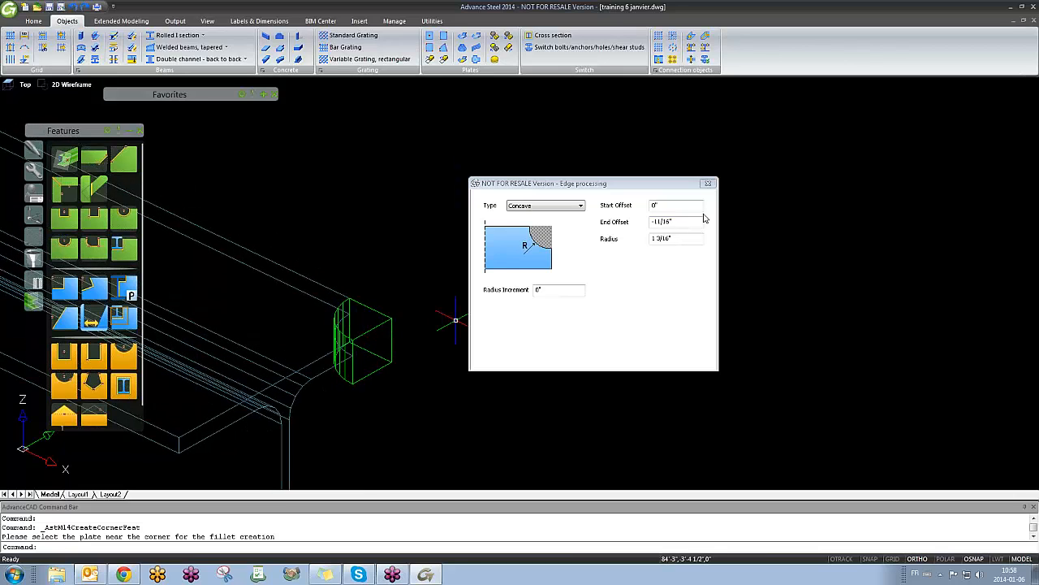
left_click(622, 244)
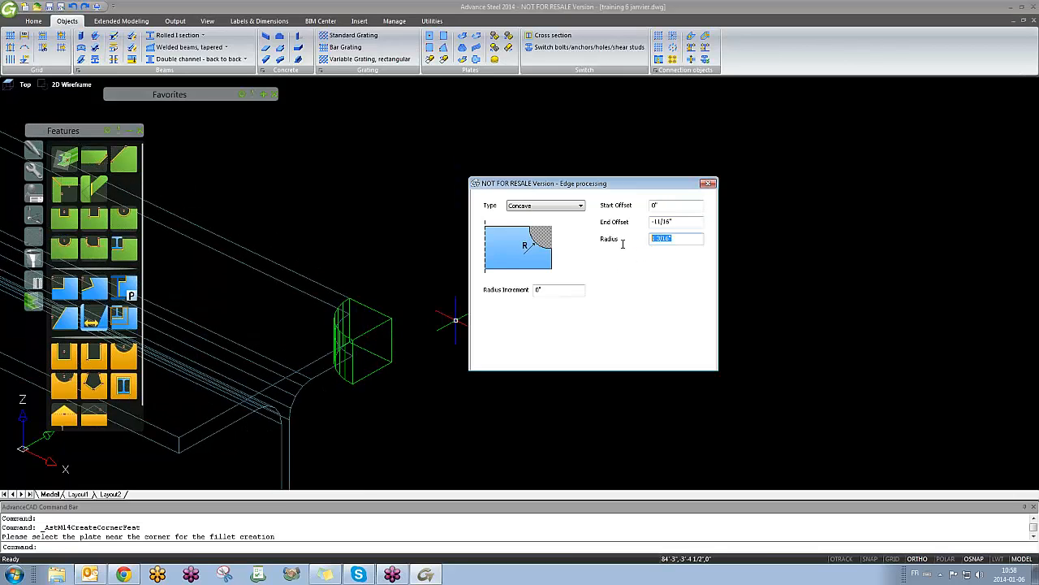
type("8")
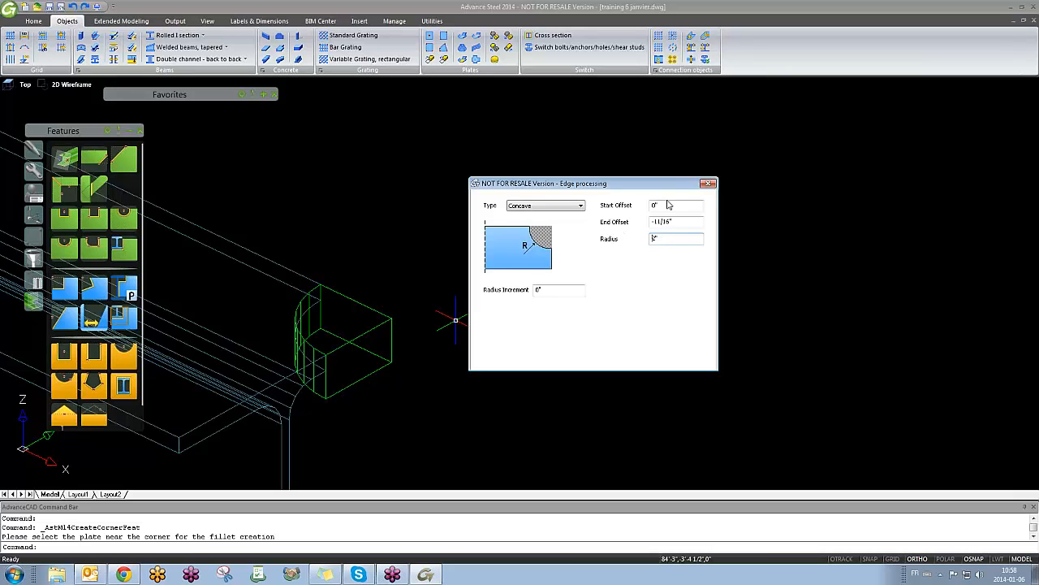
left_click(708, 184)
scroll(558, 371, "down", 5)
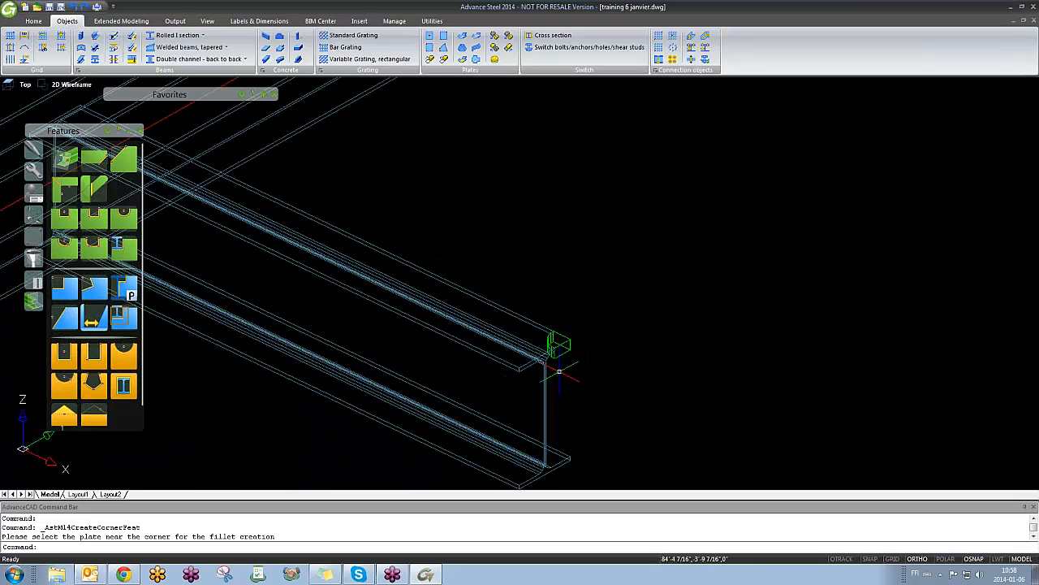
scroll(559, 371, "up", 5)
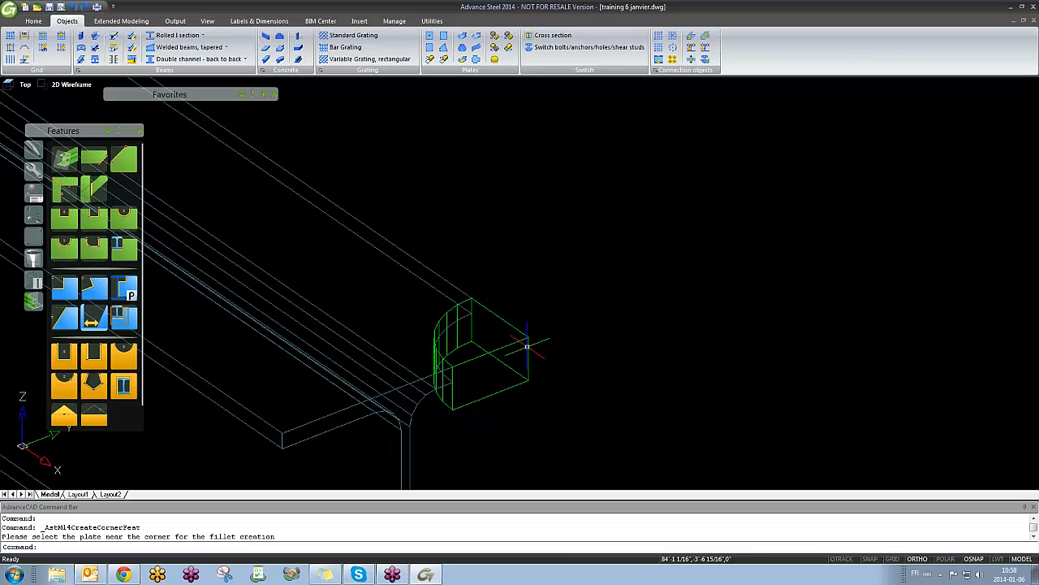
left_click(526, 345)
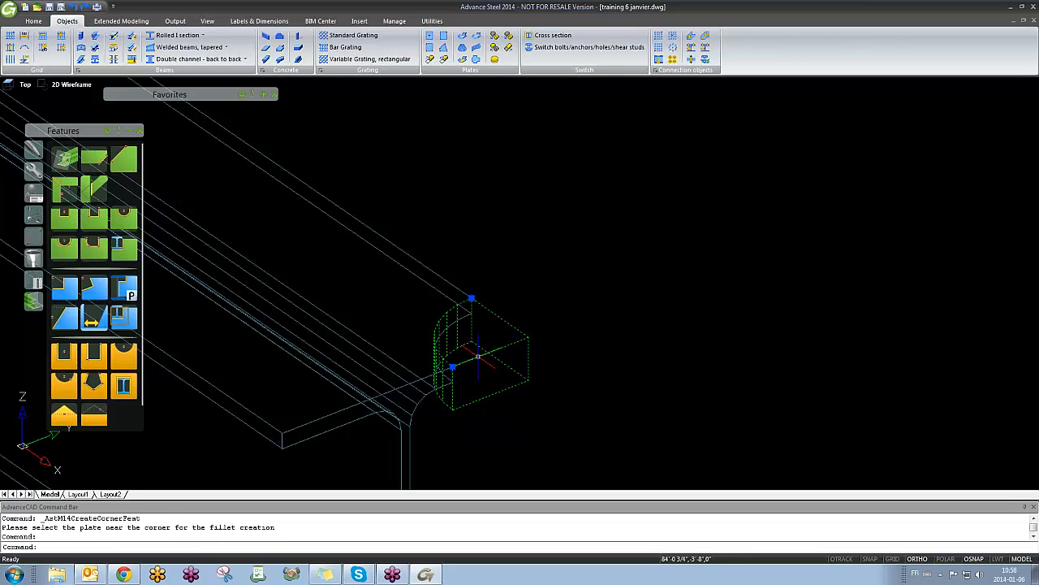
key("Escape")
Step: Open the display type settings in the properties of the short cross beam that has the corner cut
scroll(403, 294, "down", 5)
middle_click_drag(406, 295, 528, 297)
double_click(536, 297)
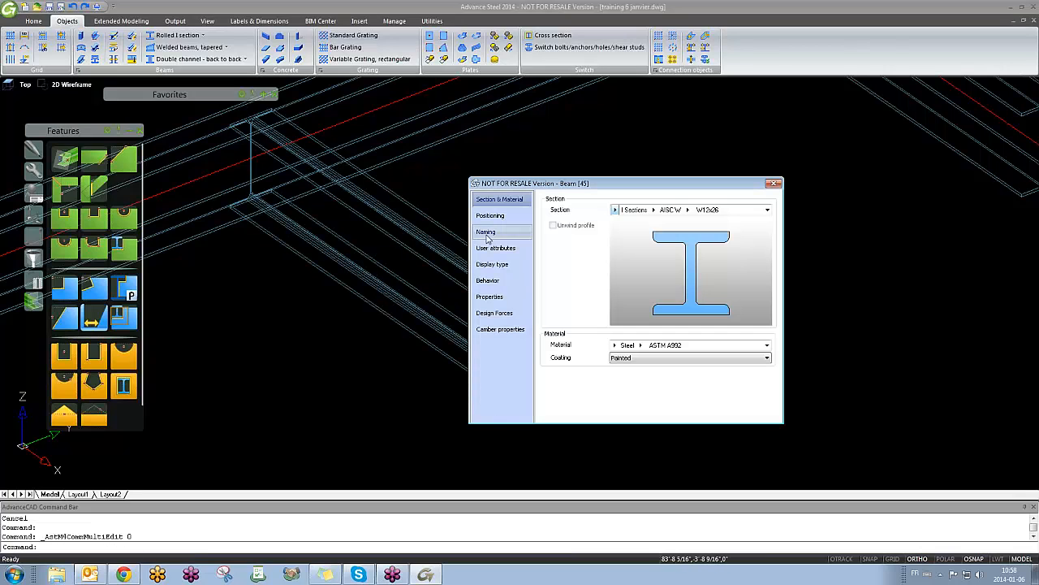
left_click_drag(550, 183, 660, 156)
middle_click_drag(379, 187, 264, 204)
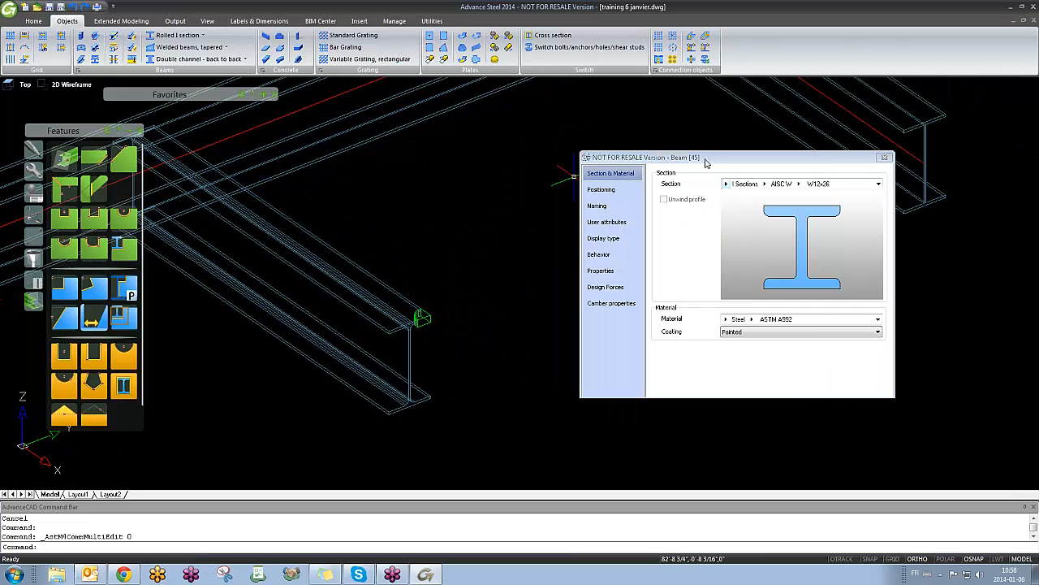
left_click_drag(706, 163, 629, 164)
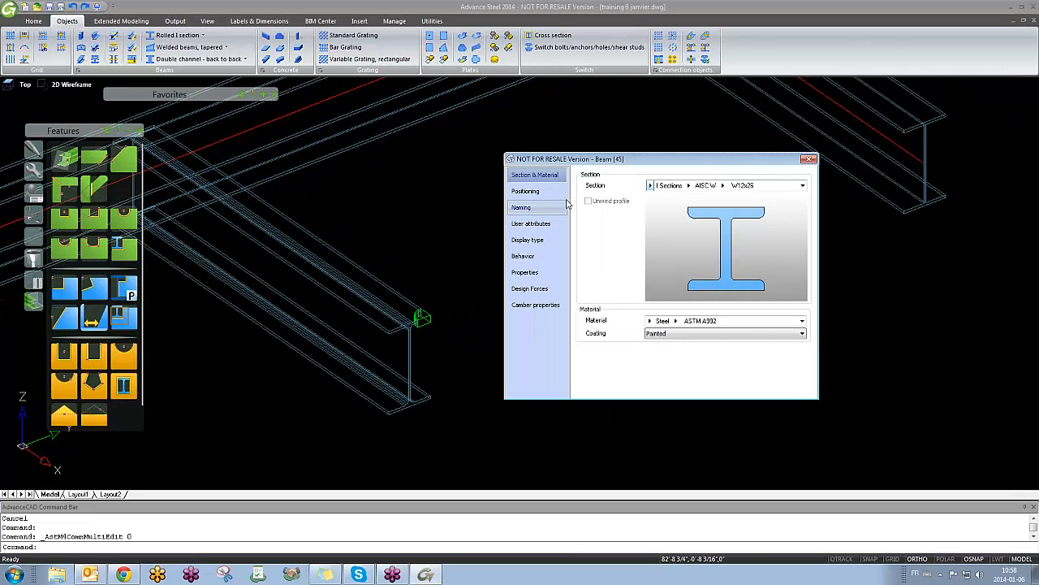
left_click(530, 240)
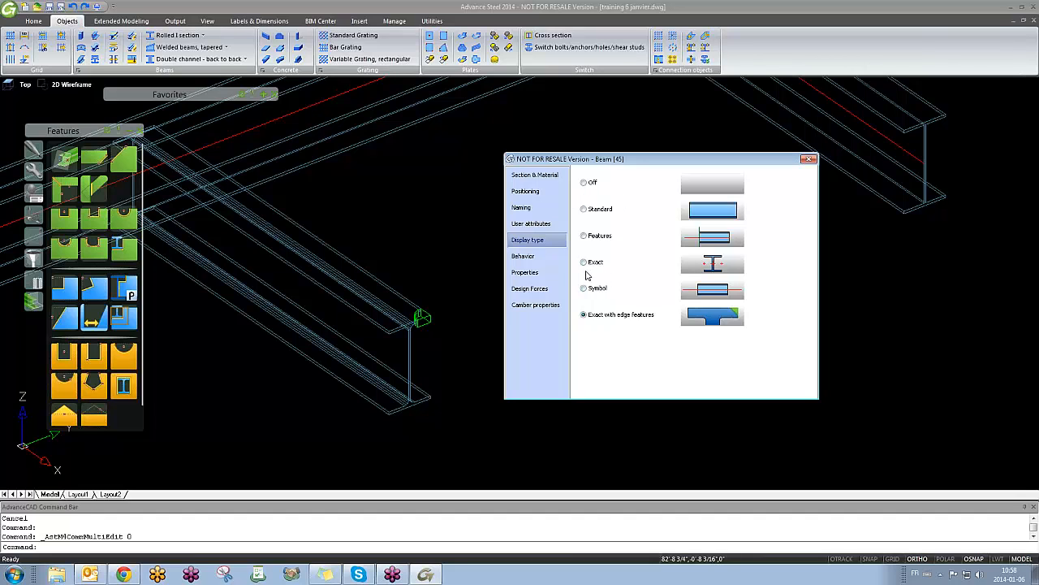
middle_click_drag(235, 183, 271, 239)
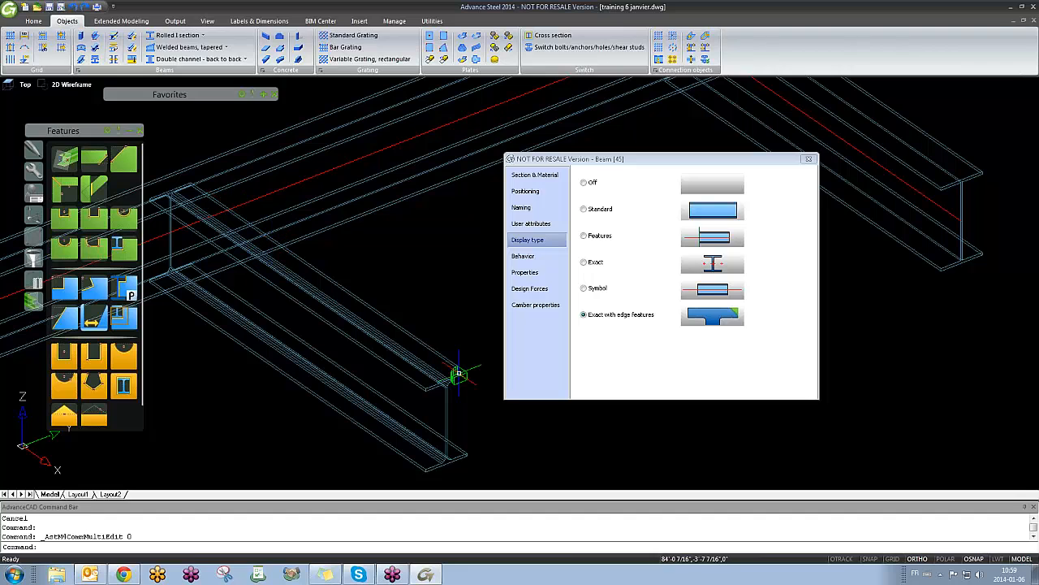
Step: Try the Standard and Features display types on the short cross beam
left_click(584, 209)
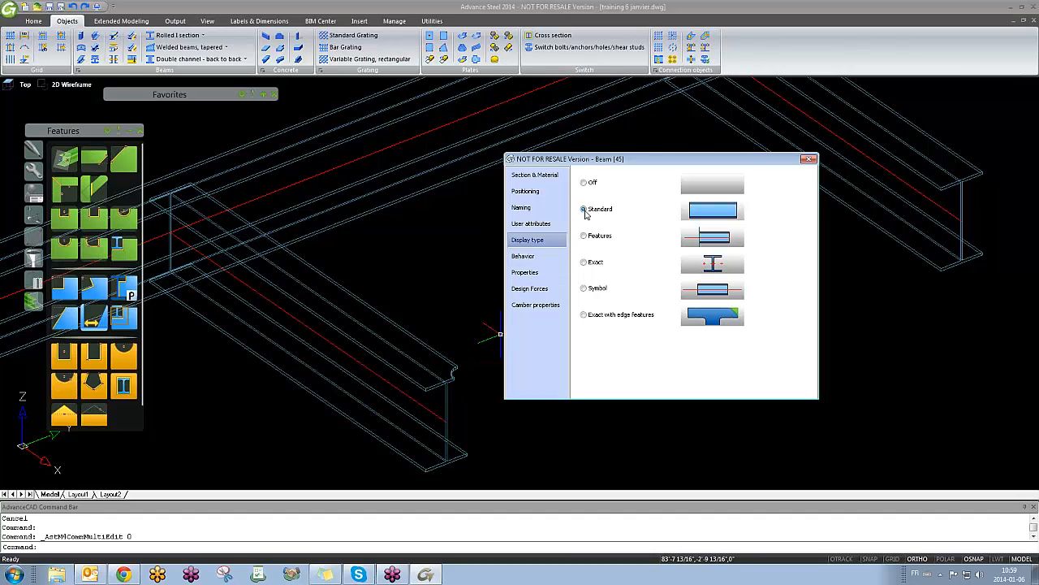
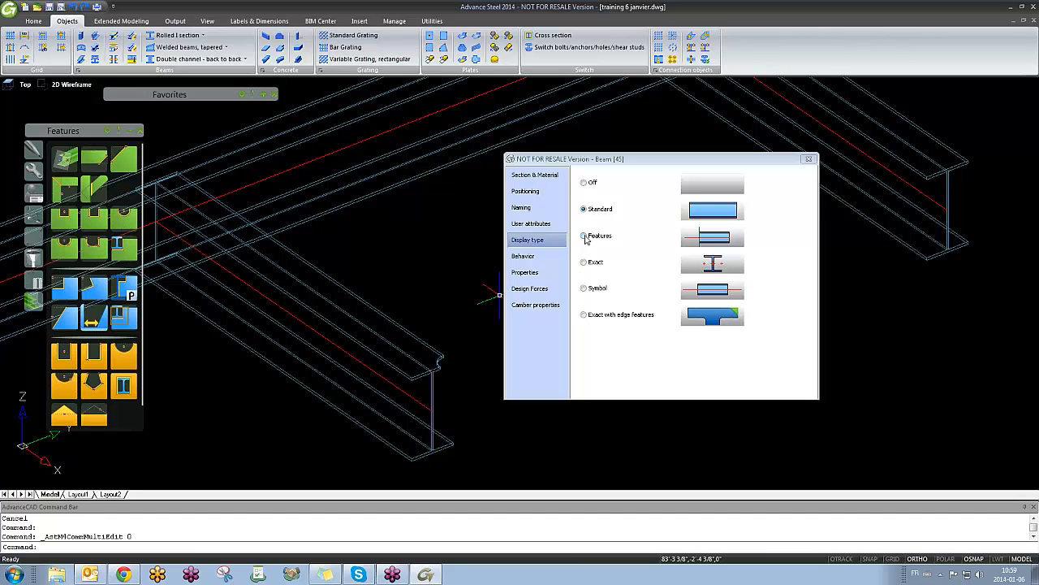
middle_click_drag(438, 375, 430, 375)
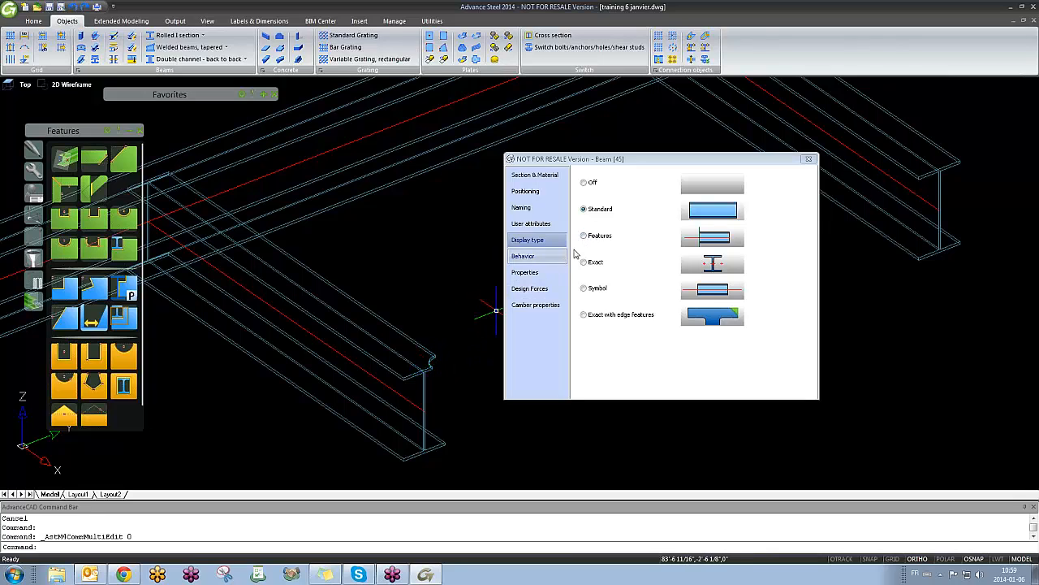
left_click(584, 236)
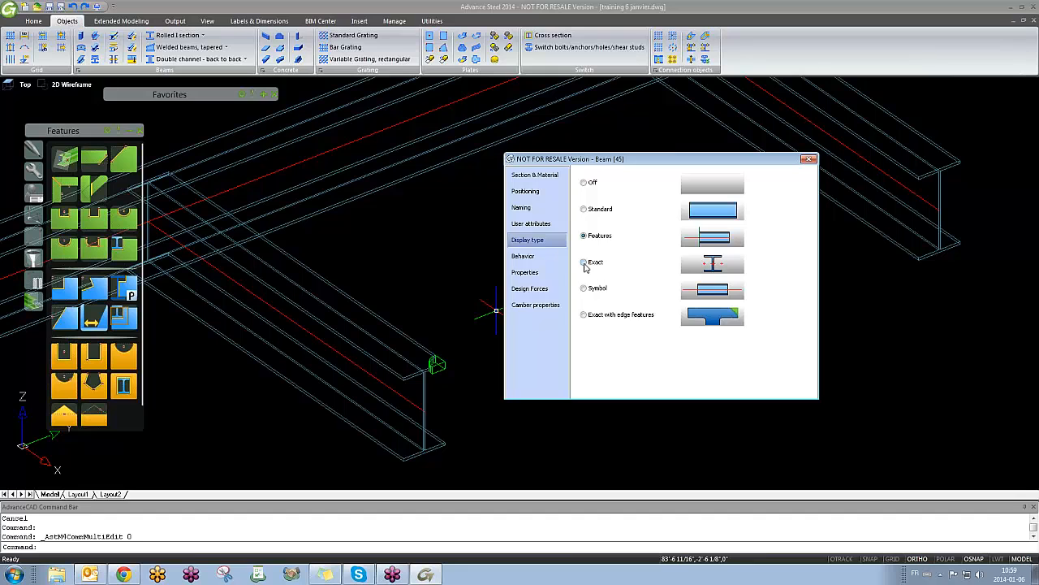
Step: Try the Exact display type on the short cross beam and inspect the flange's corner cut up close
left_click(584, 263)
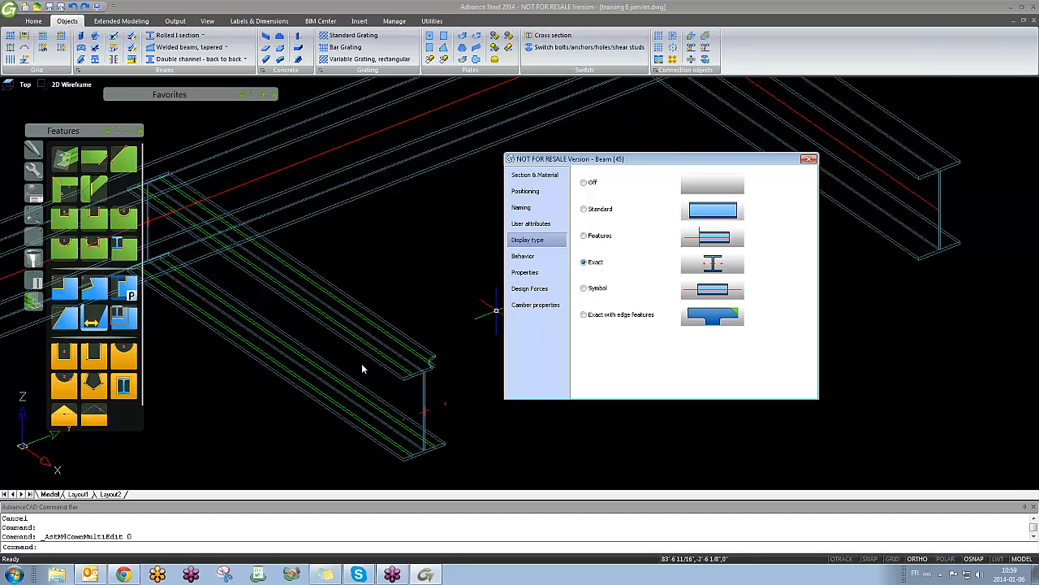
middle_click_drag(361, 363, 381, 379)
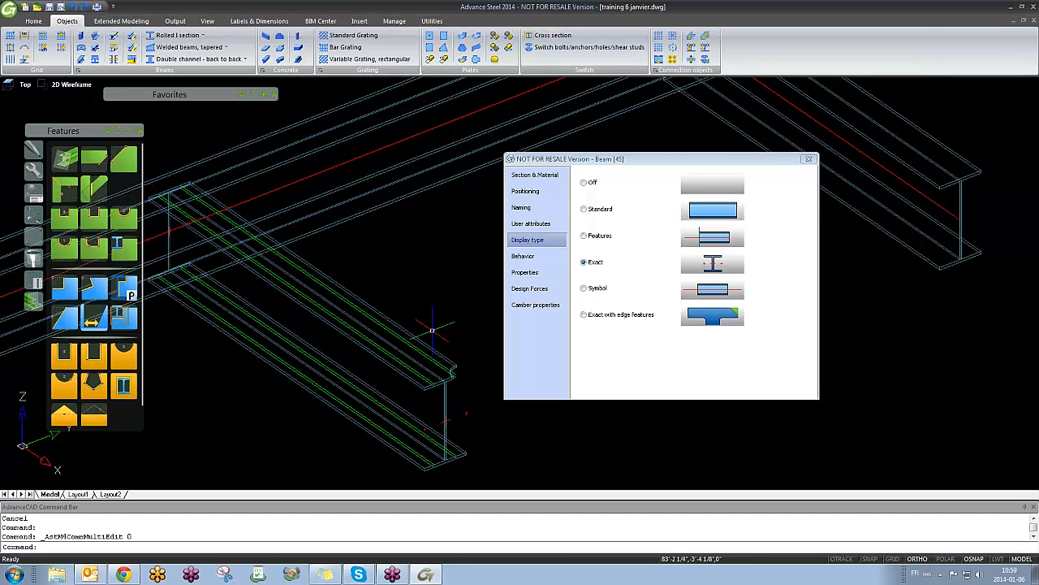
scroll(451, 371, "up", 2)
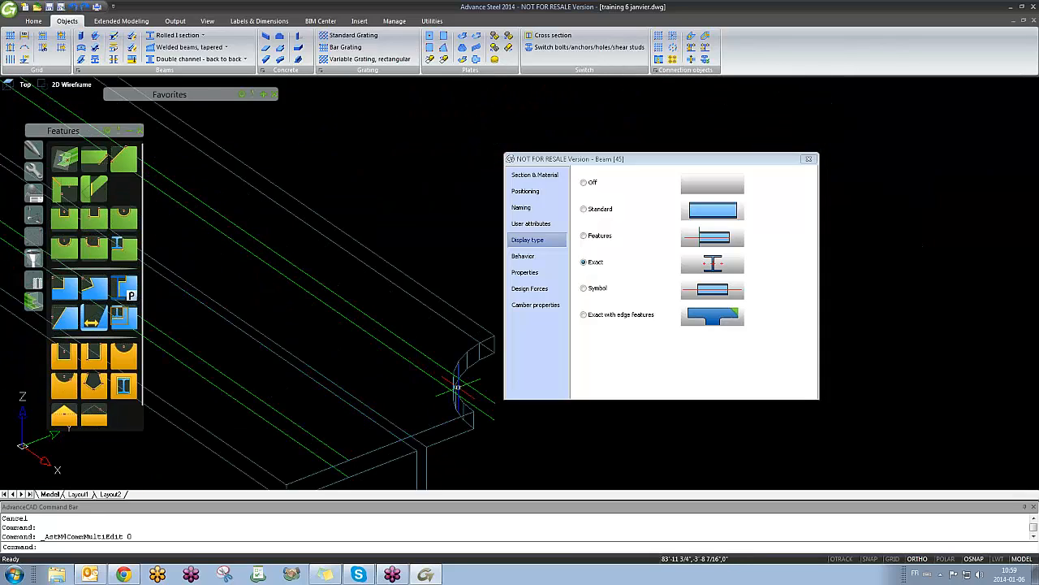
scroll(414, 398, "up", 2)
scroll(412, 373, "down", 5)
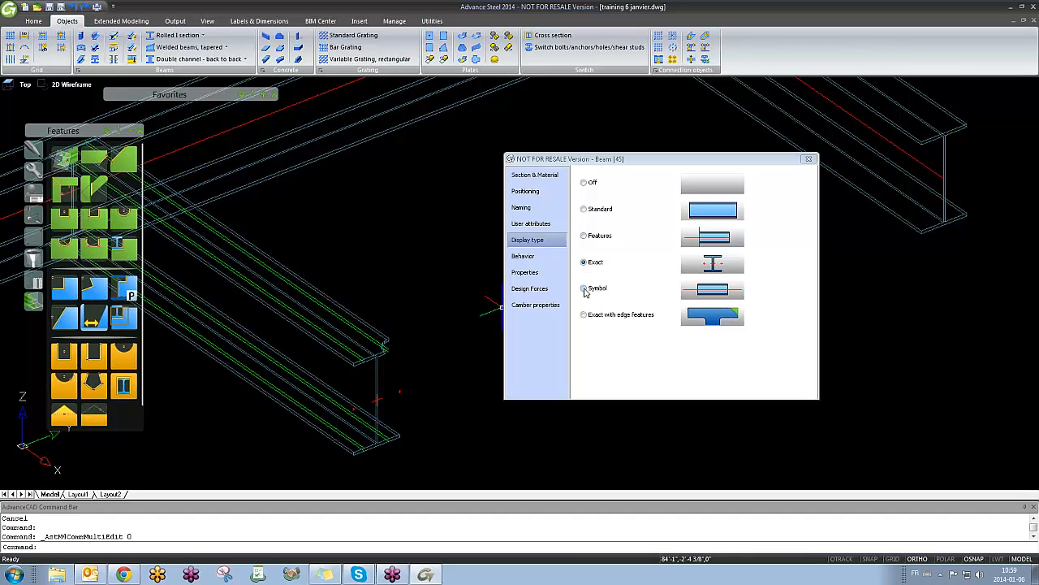
Step: Try the Symbol display type on the short cross beam and compare it with the neighbouring beams
left_click(584, 288)
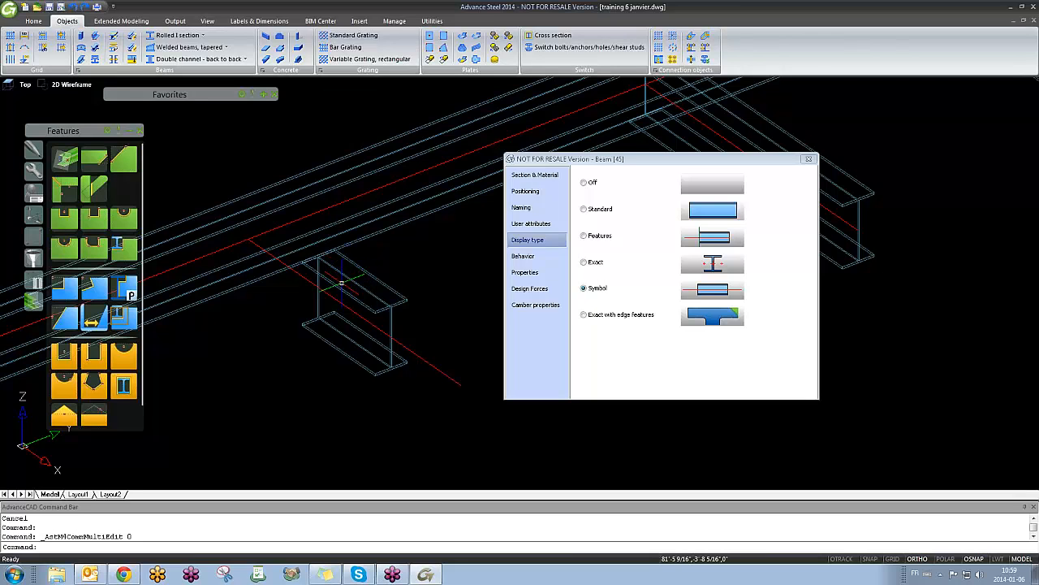
scroll(345, 293, "down", 4)
scroll(330, 324, "up", 5)
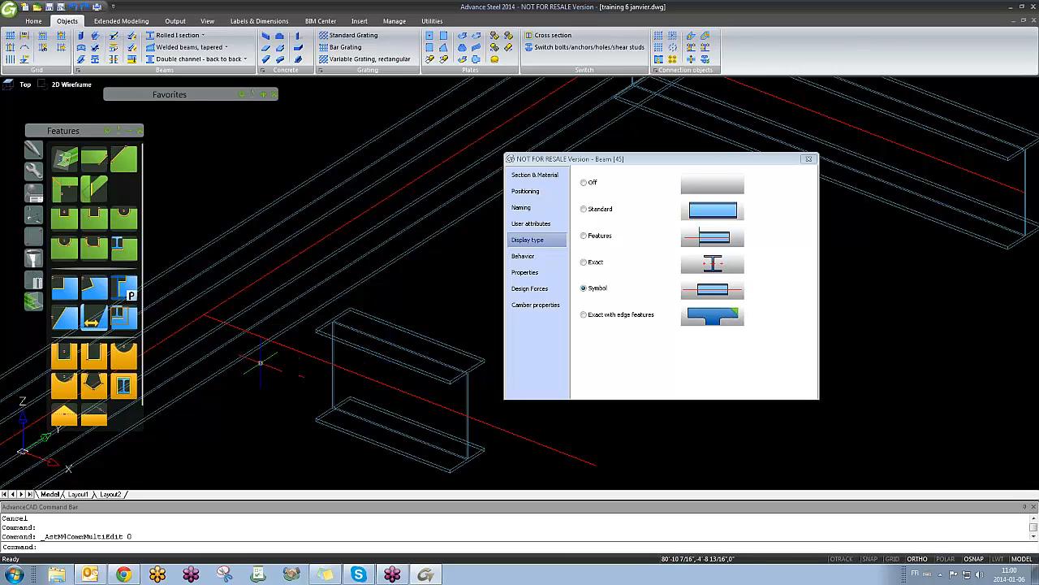
scroll(422, 411, "down", 5)
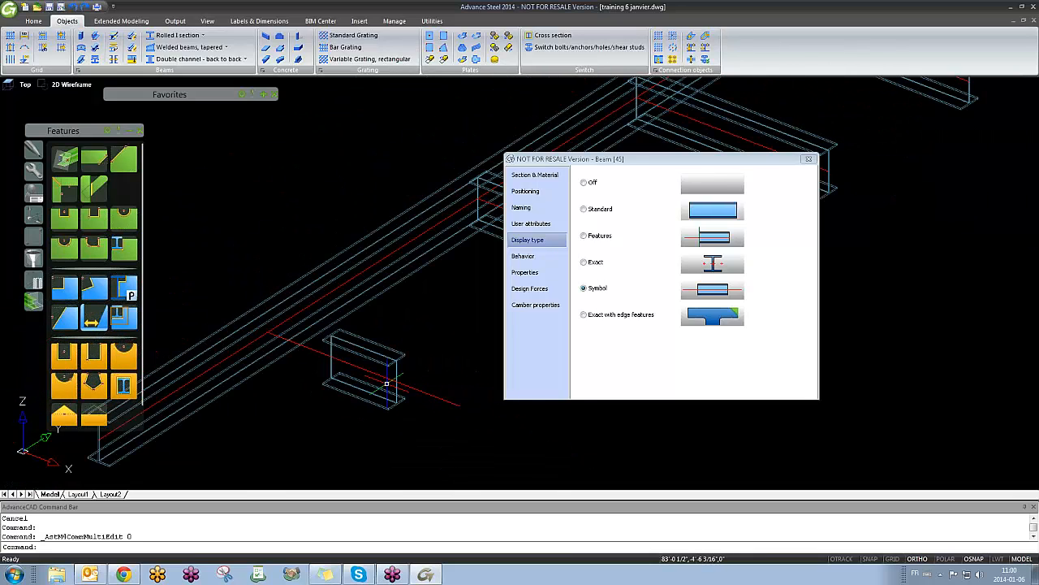
Step: Set the short cross beam's display type to Exact with edge features, comparing it with Features at the corner cut
left_click(584, 315)
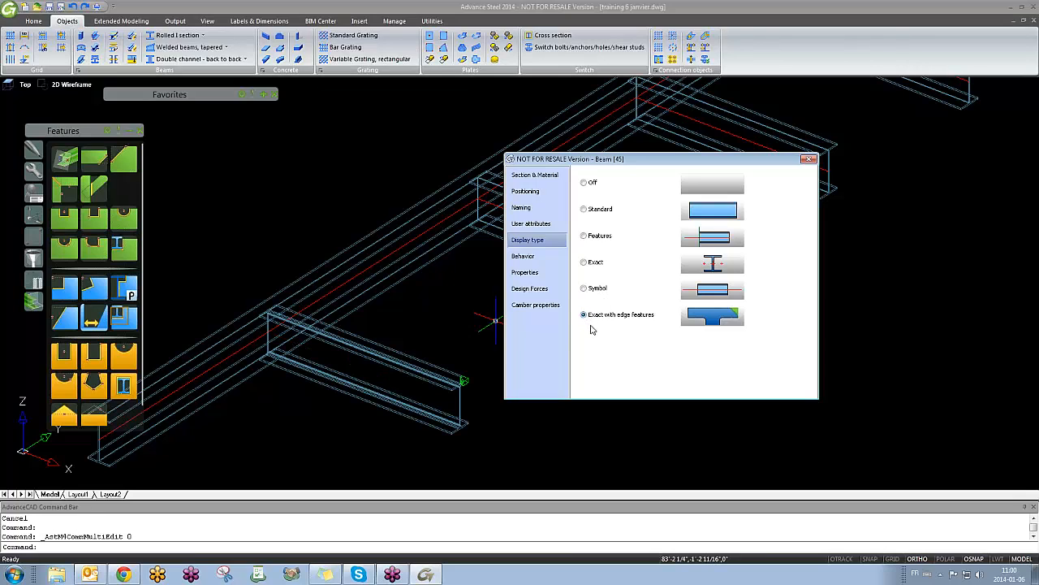
middle_click_drag(446, 356, 420, 350)
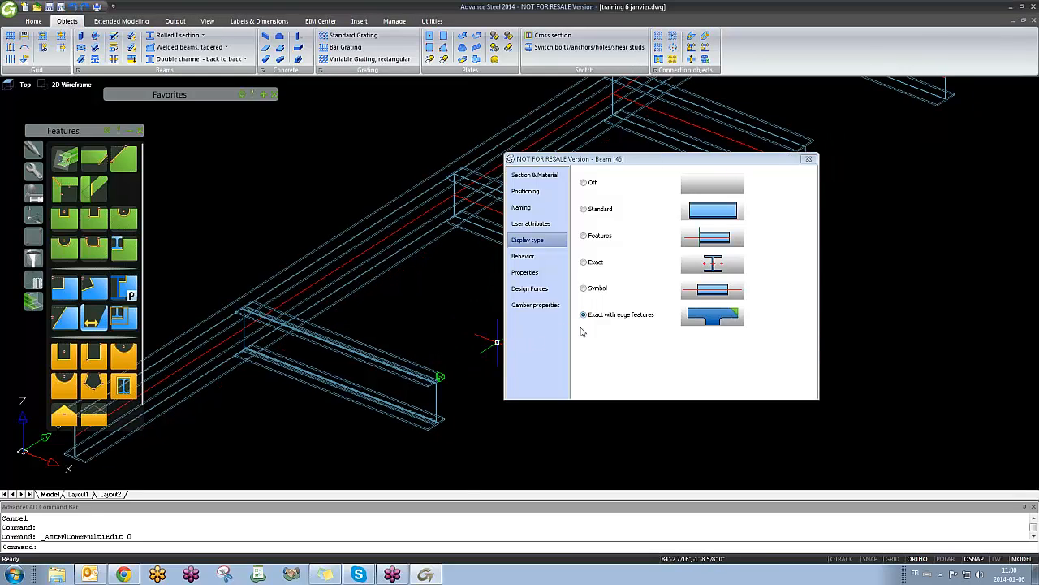
scroll(442, 369, "up", 6)
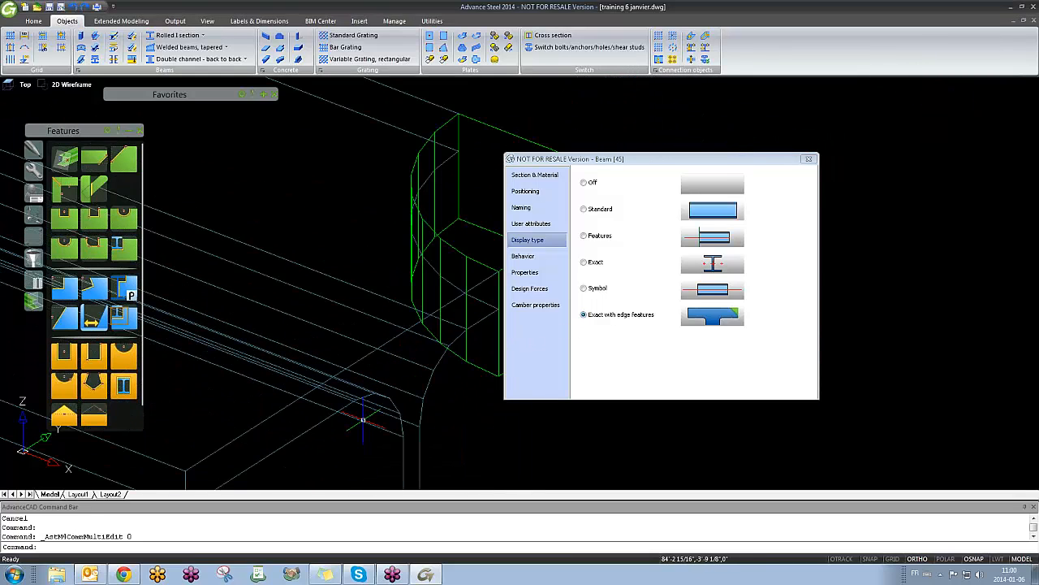
left_click(582, 238)
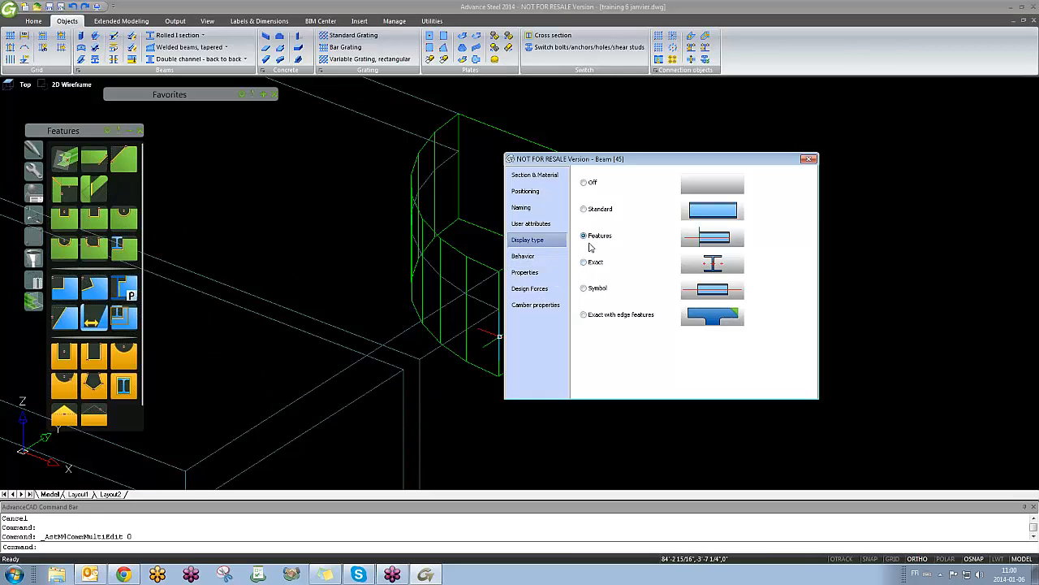
left_click(583, 315)
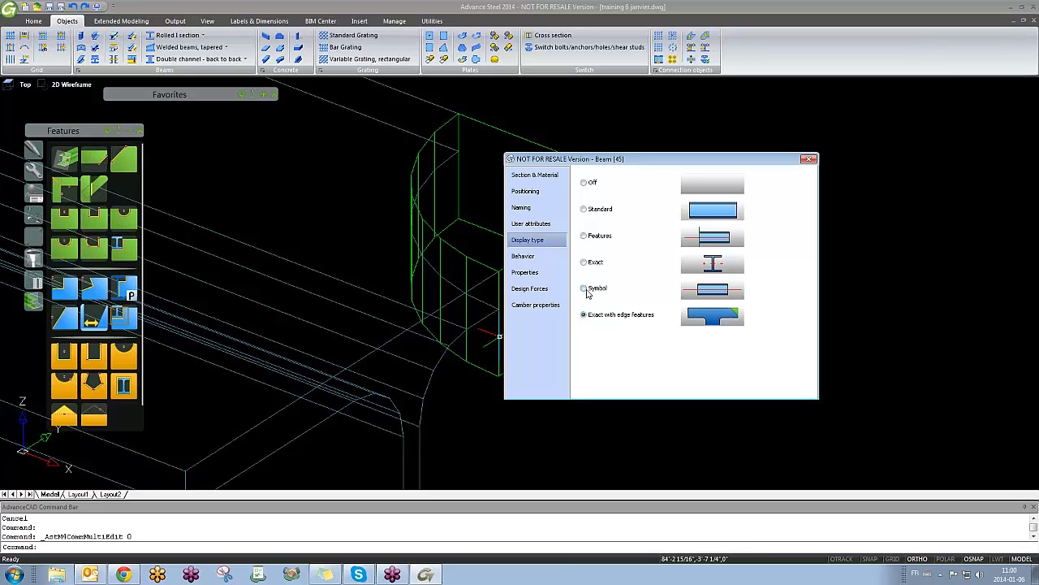
Step: Set the beam's display type to Features and close its properties
left_click(584, 236)
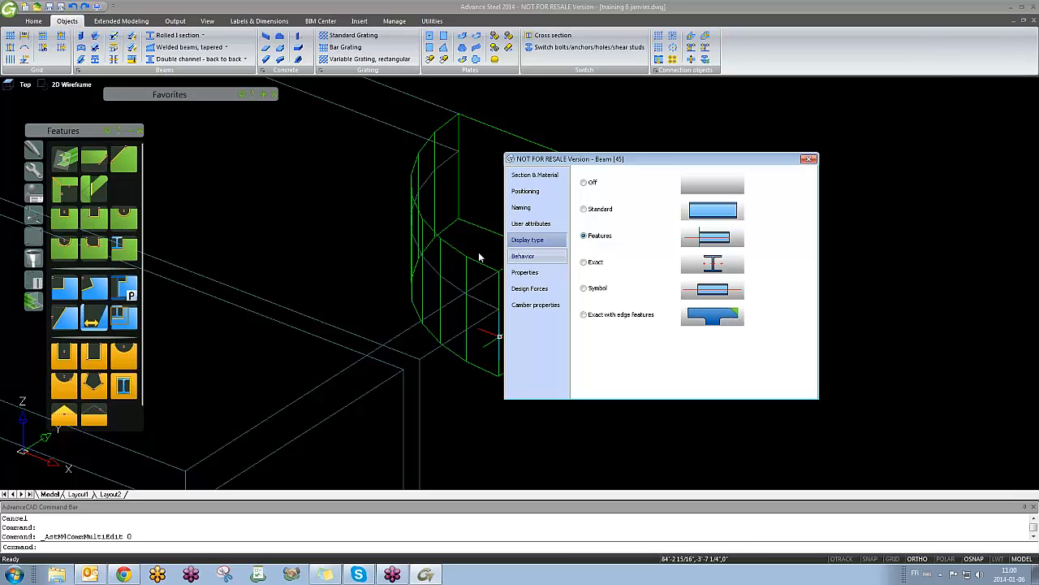
middle_click_drag(392, 306, 337, 312)
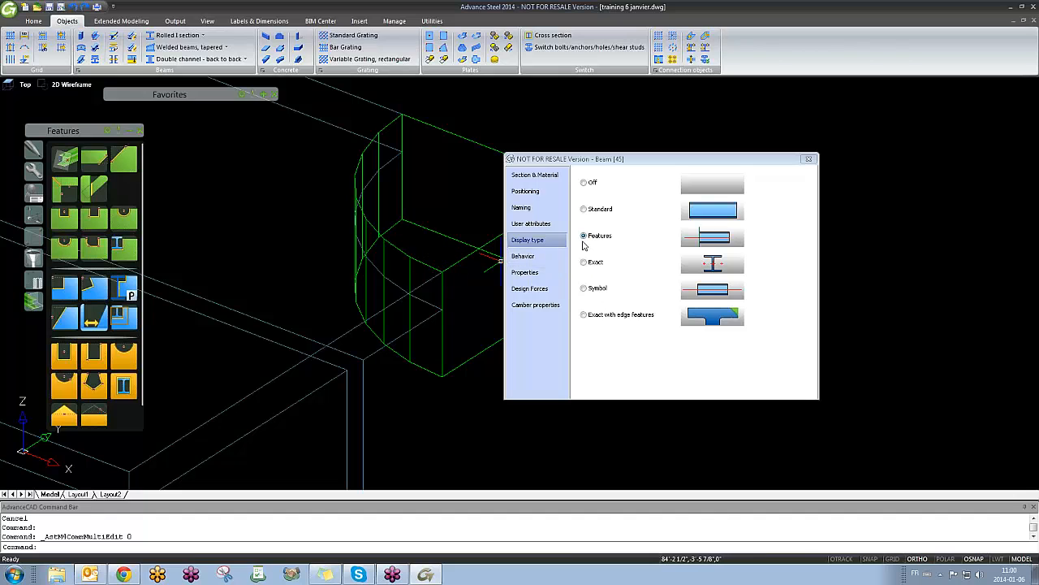
left_click(809, 158)
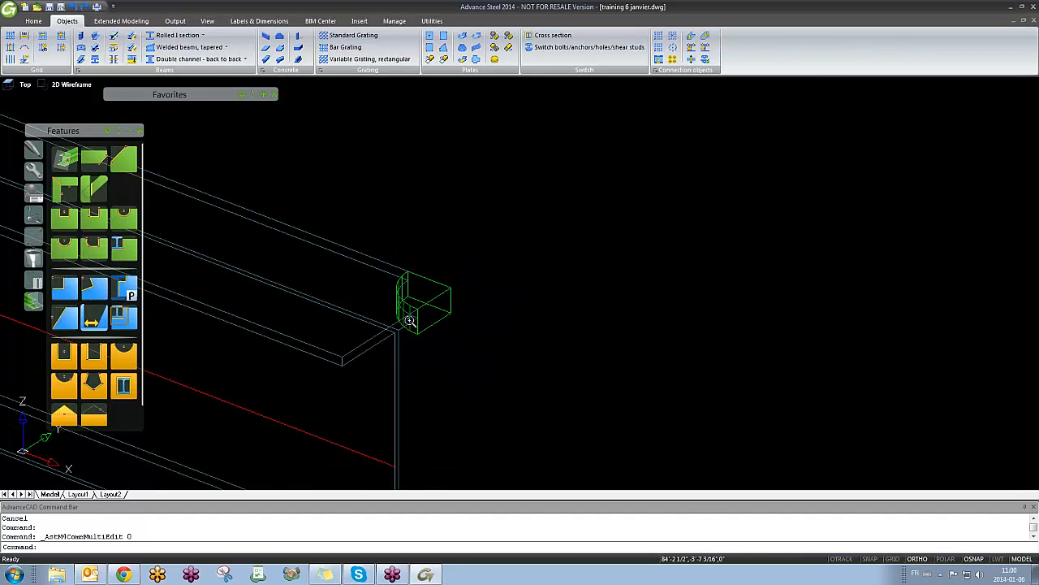
Step: Enlarge the rounded corner cut at the beam's flange end by stretching its upper grip along the beam
scroll(497, 328, "up", 1)
left_click(540, 333)
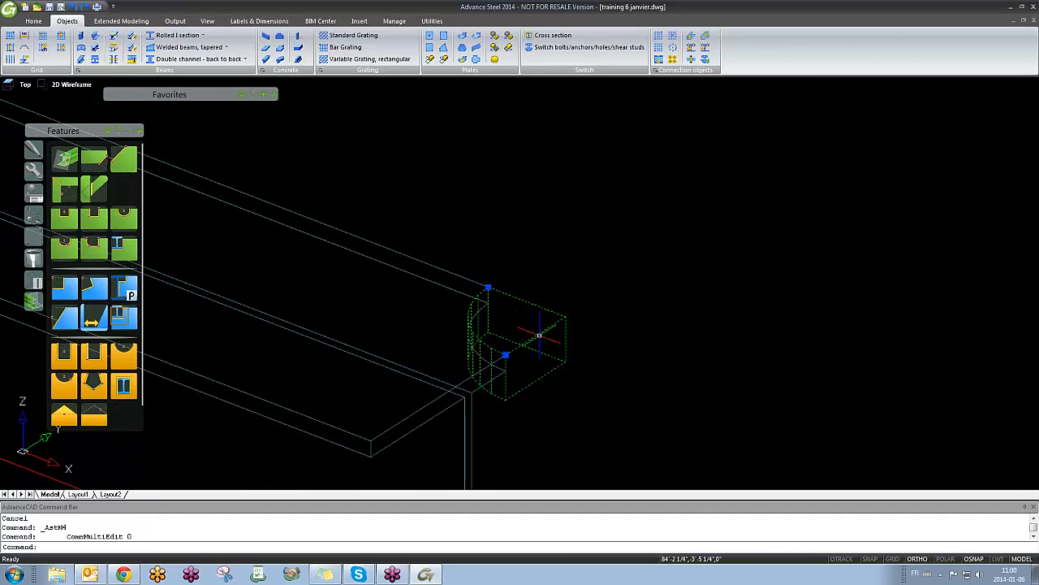
scroll(487, 287, "up", 1)
left_click(487, 286)
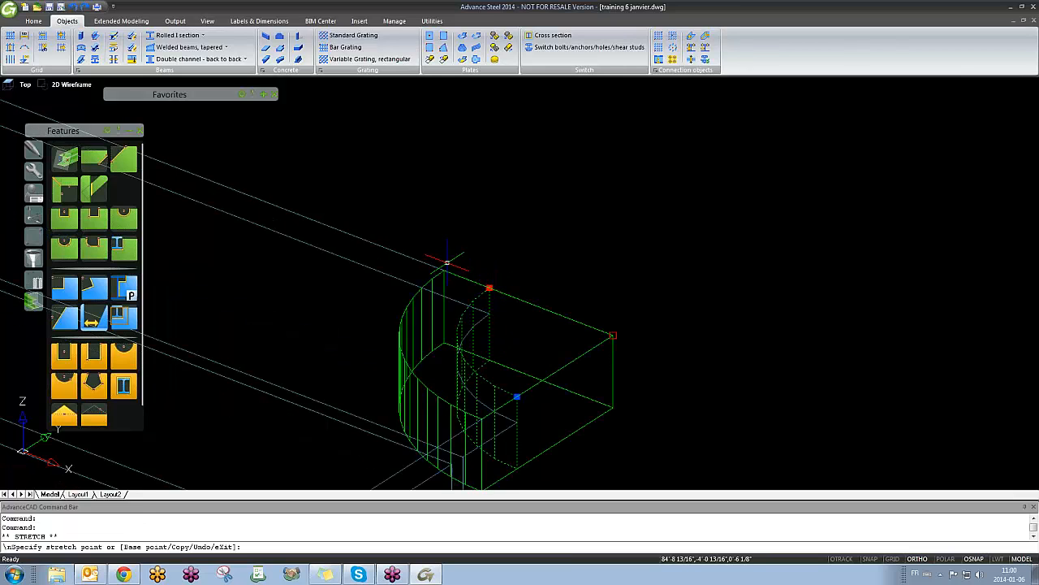
left_click(441, 268)
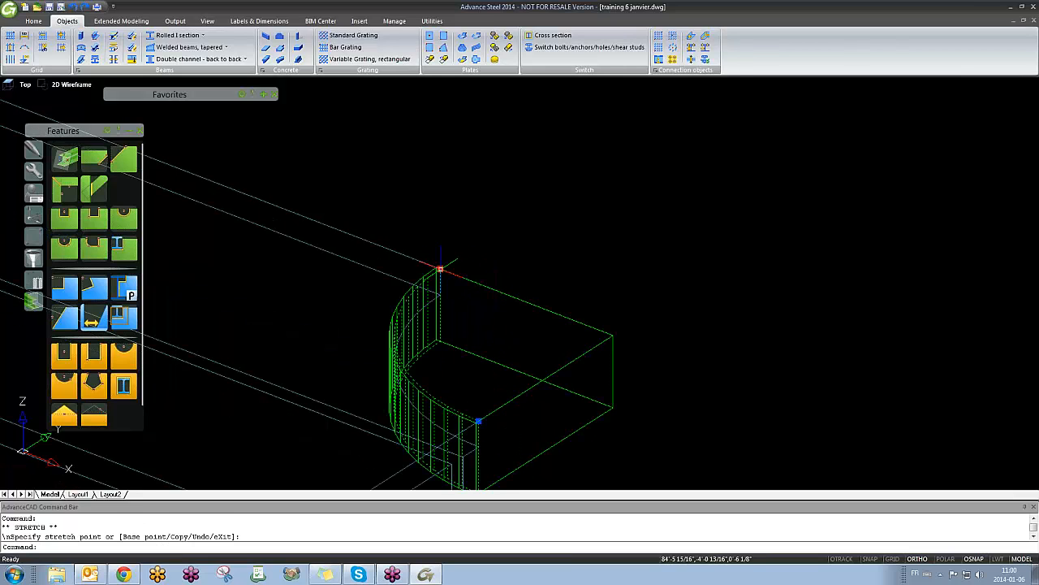
left_click(323, 182)
Step: Shrink the rounded corner cut by stretching its grip back toward the beam end, and deselect it
scroll(327, 188, "down", 1)
scroll(329, 191, "down", 2)
middle_click_drag(357, 207, 520, 271)
scroll(485, 260, "up", 2)
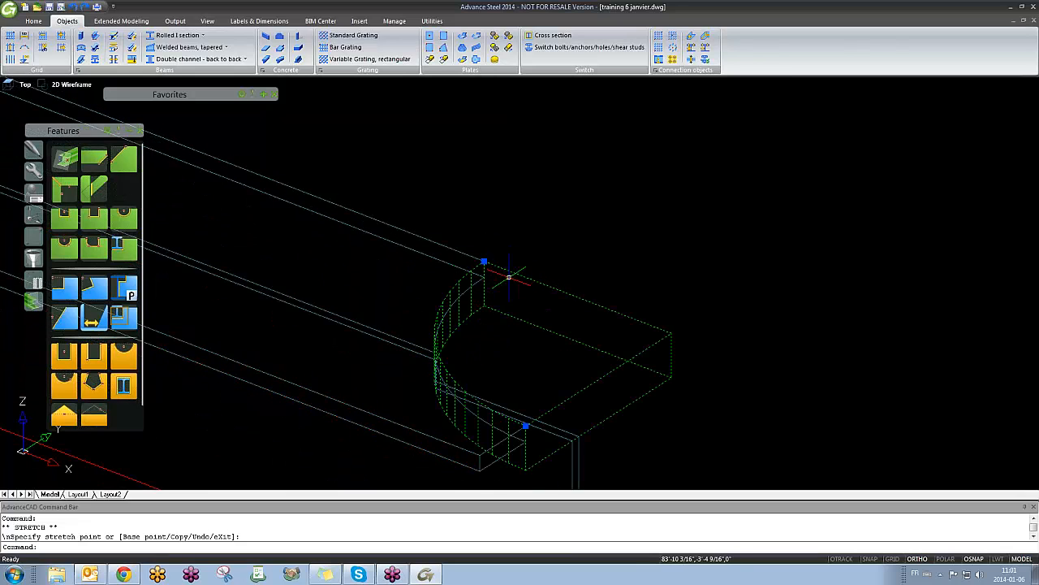
left_click(484, 262)
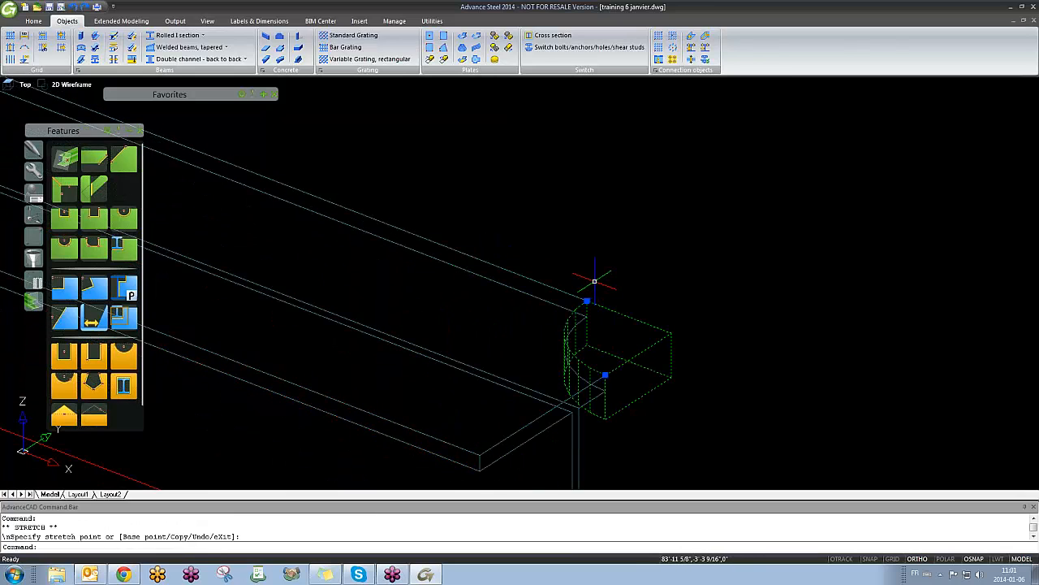
left_click(662, 297)
key("Escape")
Step: Delete the rounded corner cut from the flange at the beam's end
left_click(621, 316)
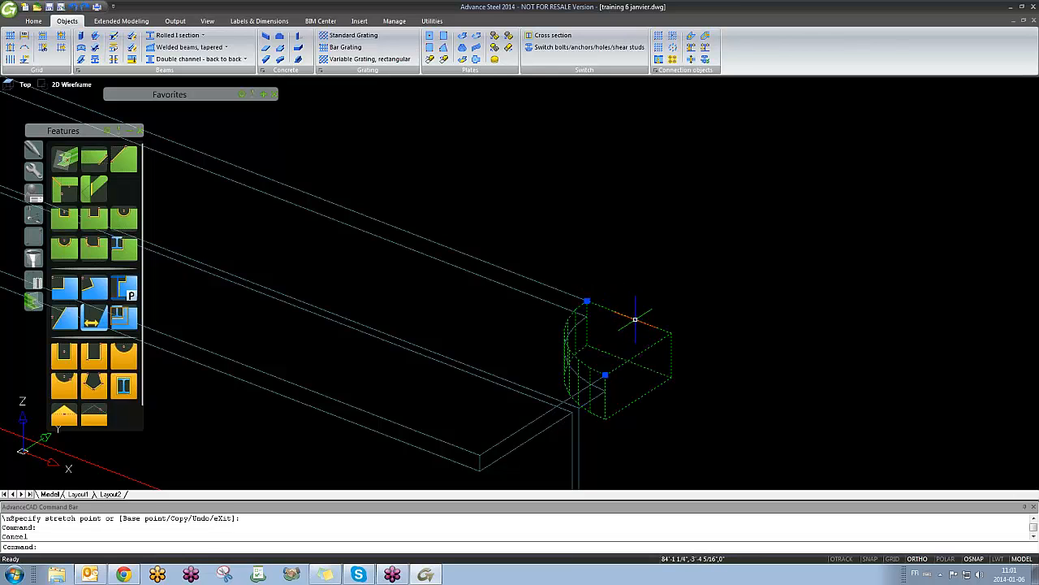
key("Delete")
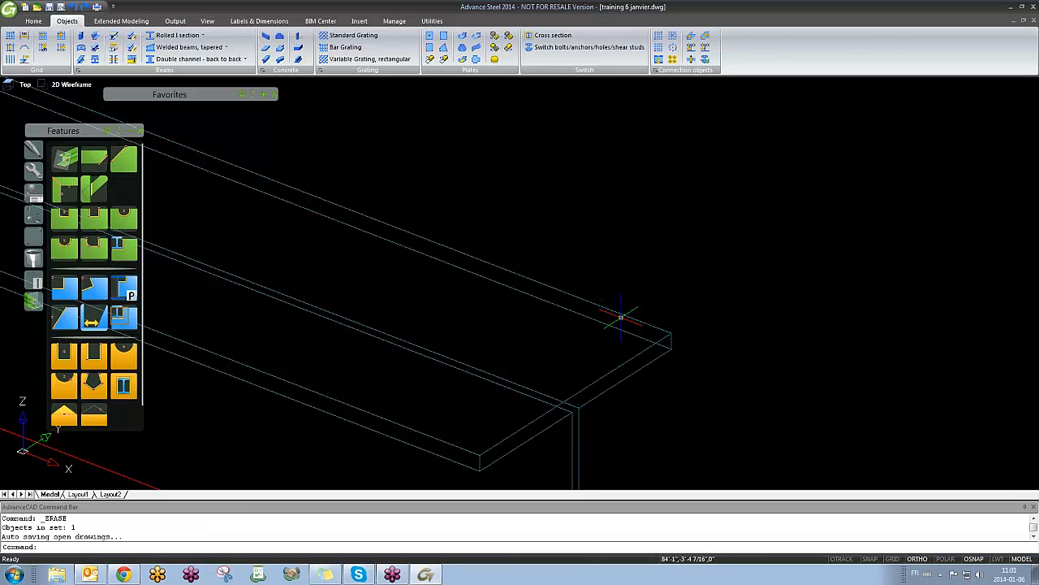
scroll(617, 331, "up", 2)
Step: Move the cross beam nearest the main beam's free end so its centreline starts at that end point
scroll(482, 322, "down", 3)
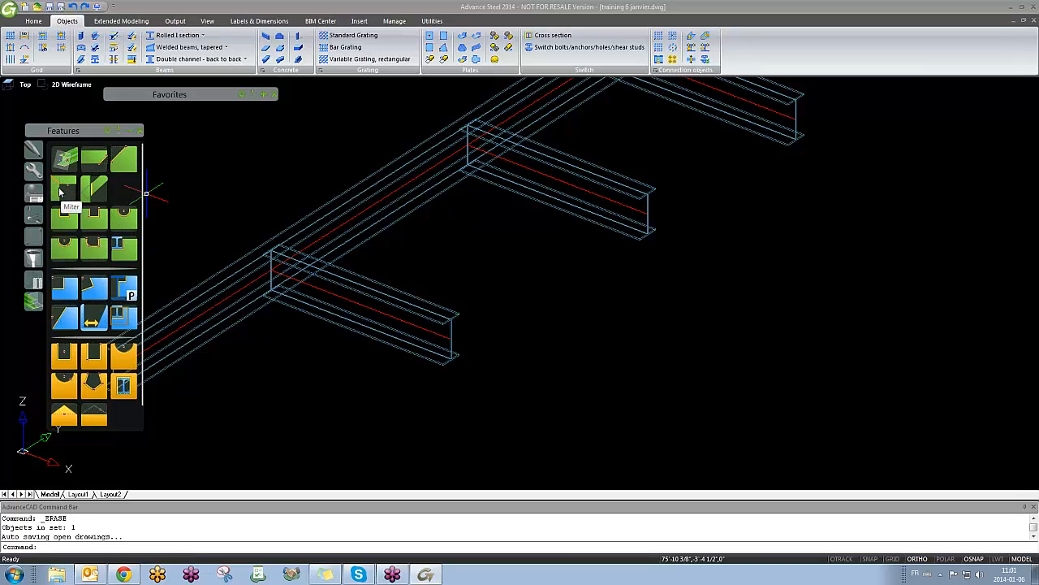
middle_click_drag(480, 357, 648, 350)
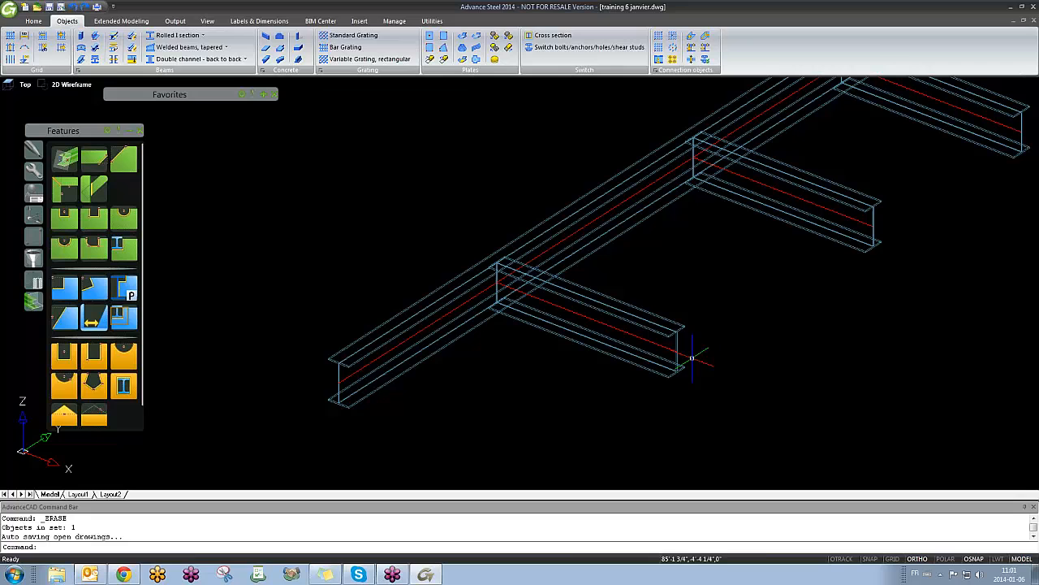
key("Return")
left_click(648, 350)
scroll(492, 285, "up", 5)
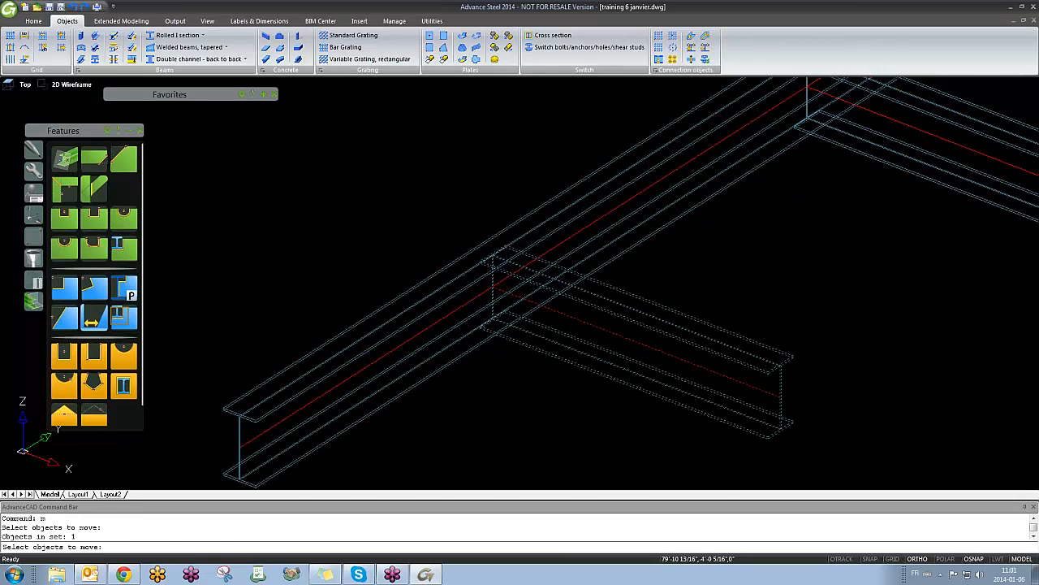
key("Return")
left_click(463, 311)
scroll(463, 312, "down", 4)
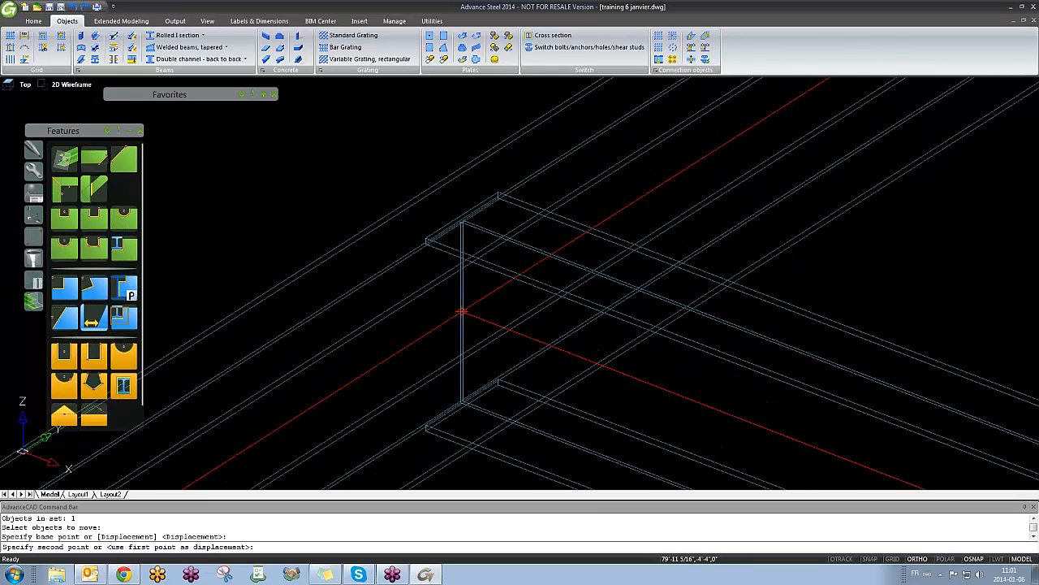
scroll(736, 146, "up", 4)
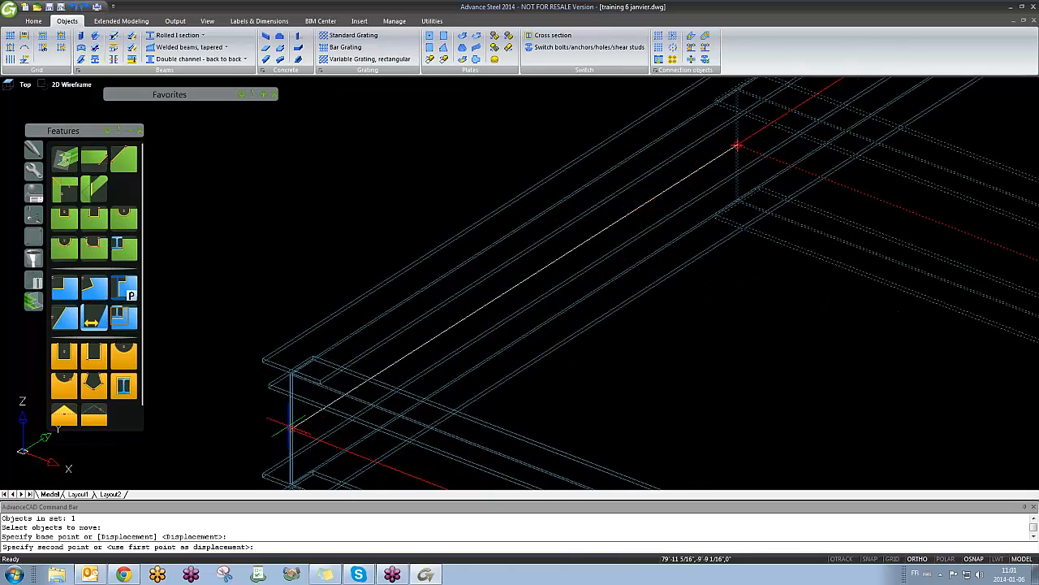
key("Escape")
Step: Create a Miter between the main beam and the end cross beam, accepting the connection's default values
scroll(382, 365, "down", 4)
middle_click_drag(382, 365, 325, 418, "shift")
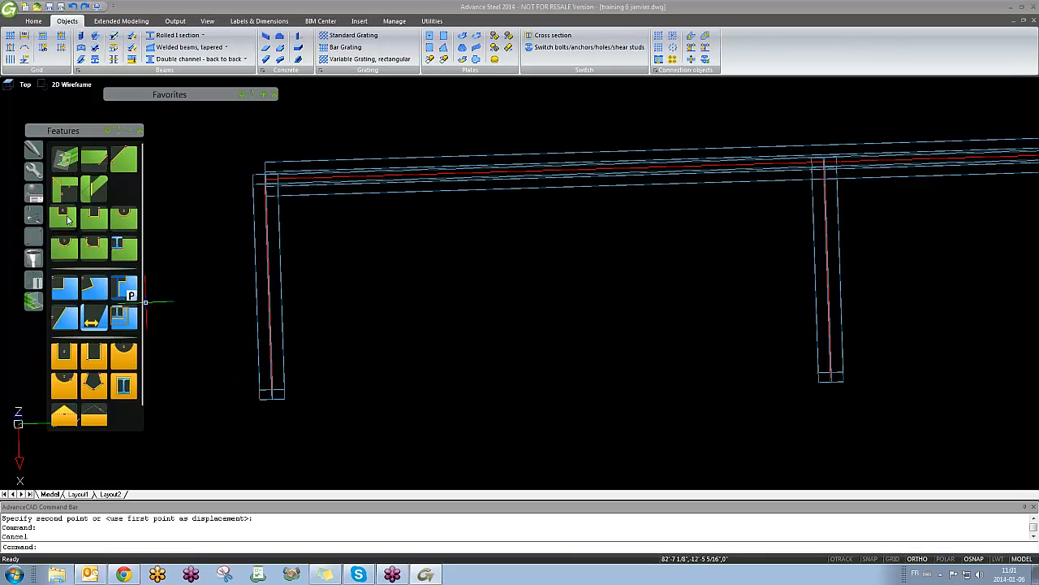
left_click(63, 183)
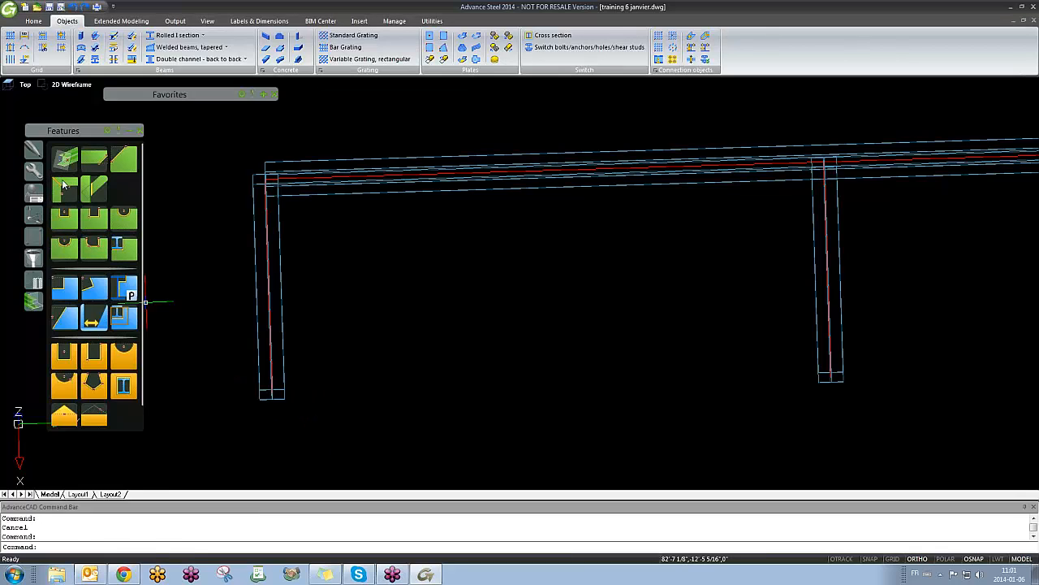
left_click(322, 184)
key("Return")
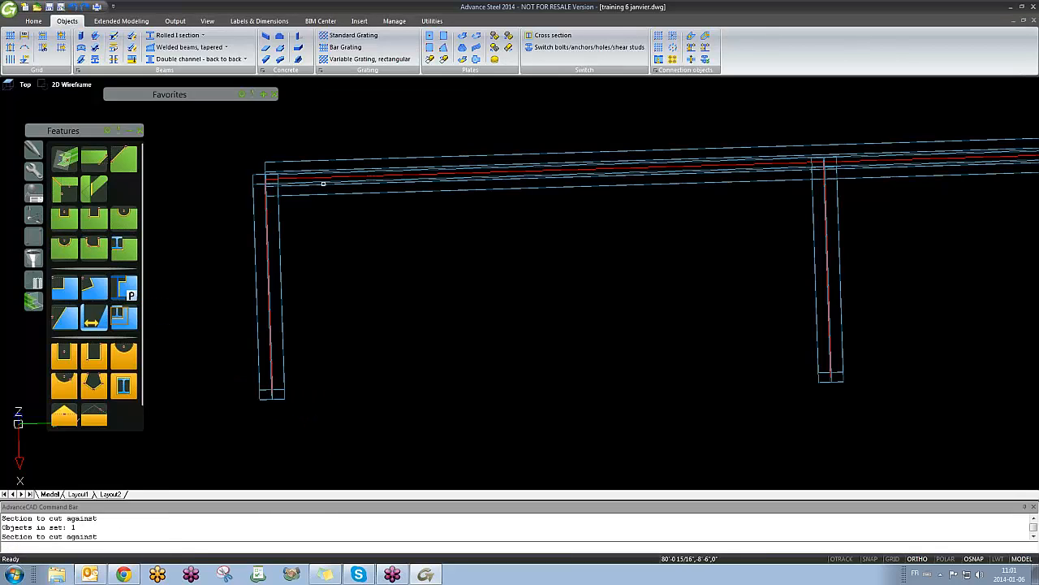
left_click(267, 243)
key("Return")
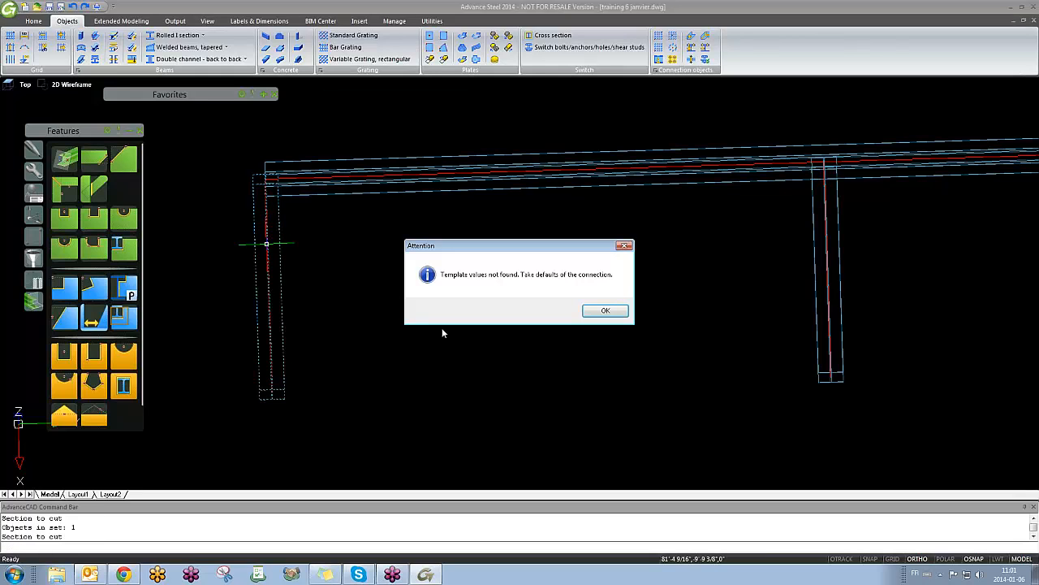
key("Return")
Step: Set the miter's gap to 2"
middle_click_drag(282, 273, 341, 378, "shift")
scroll(340, 378, "up", 8)
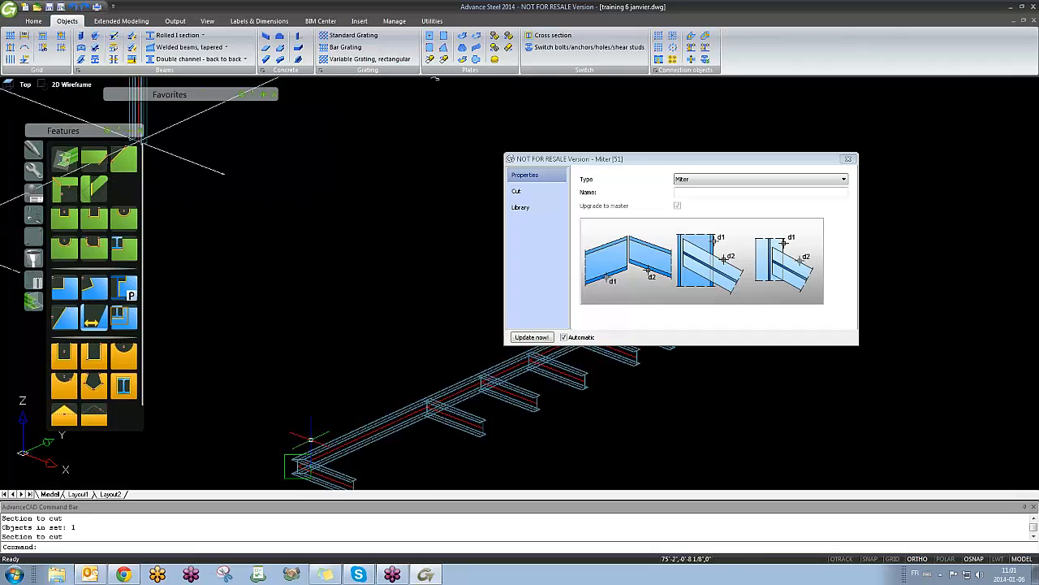
middle_click_drag(365, 326, 524, 216, "shift")
left_click(536, 193)
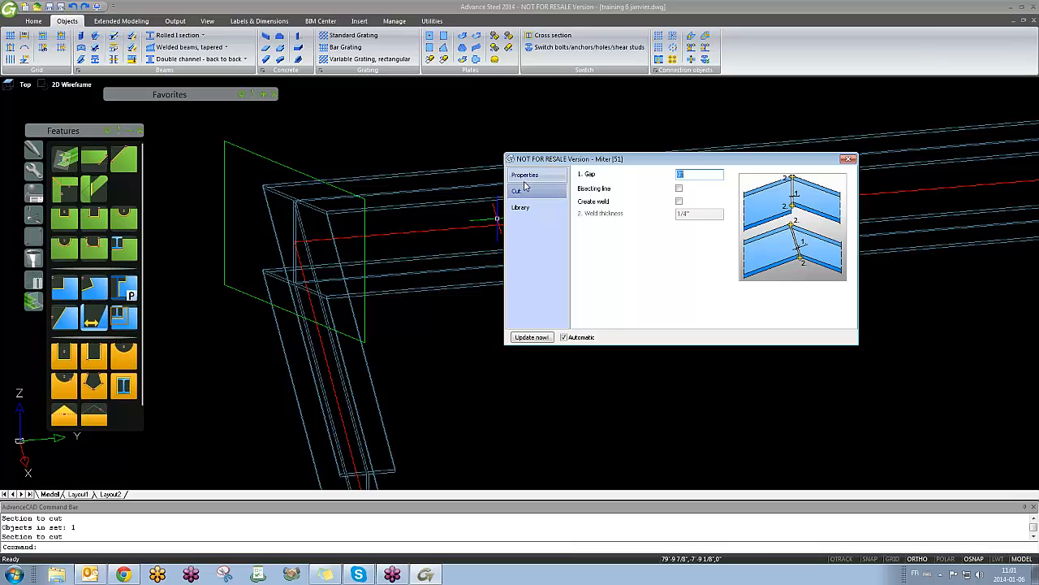
left_click(526, 176)
left_click(528, 193)
key("Return")
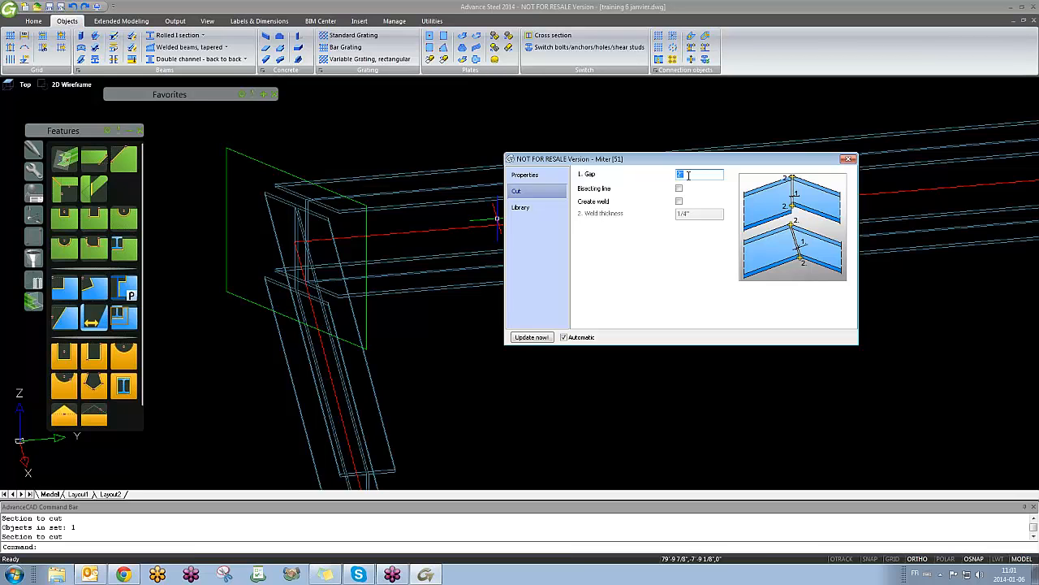
Step: Enable weld creation for the miter and inspect the joint and its weld and bisecting line options
middle_click_drag(314, 273, 301, 334, "shift")
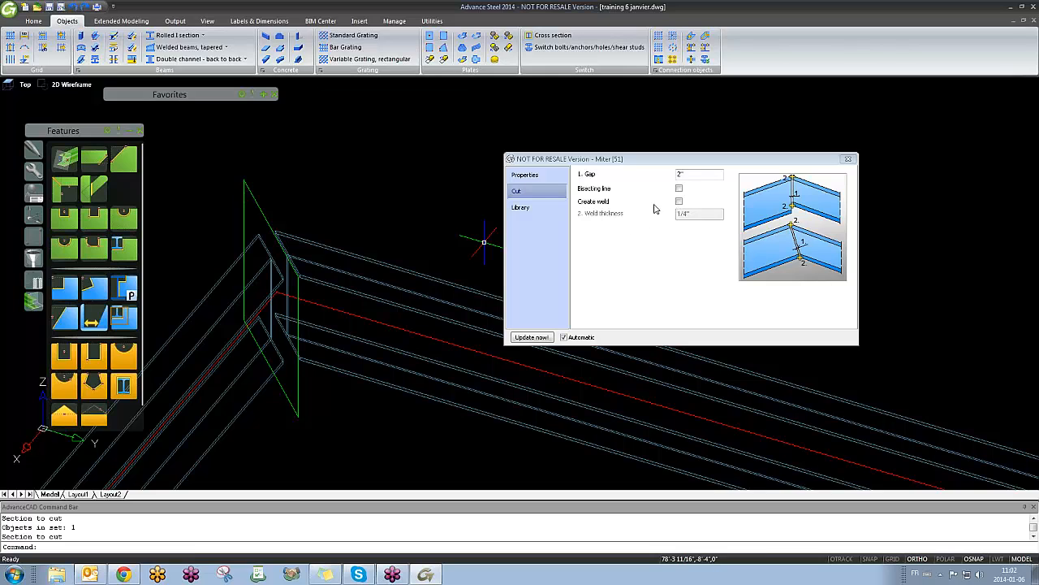
left_click(679, 203)
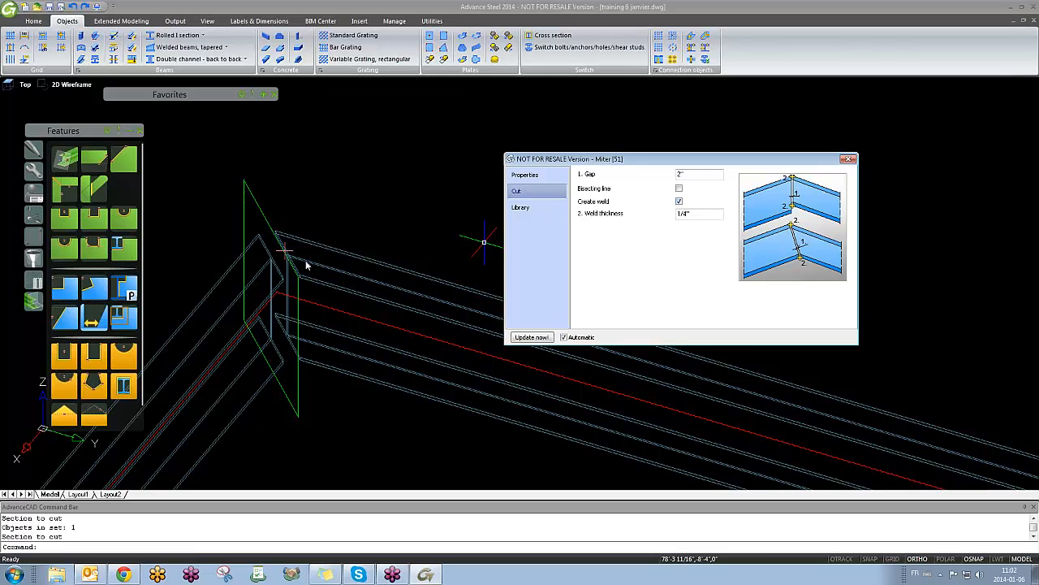
scroll(284, 253, "up", 3)
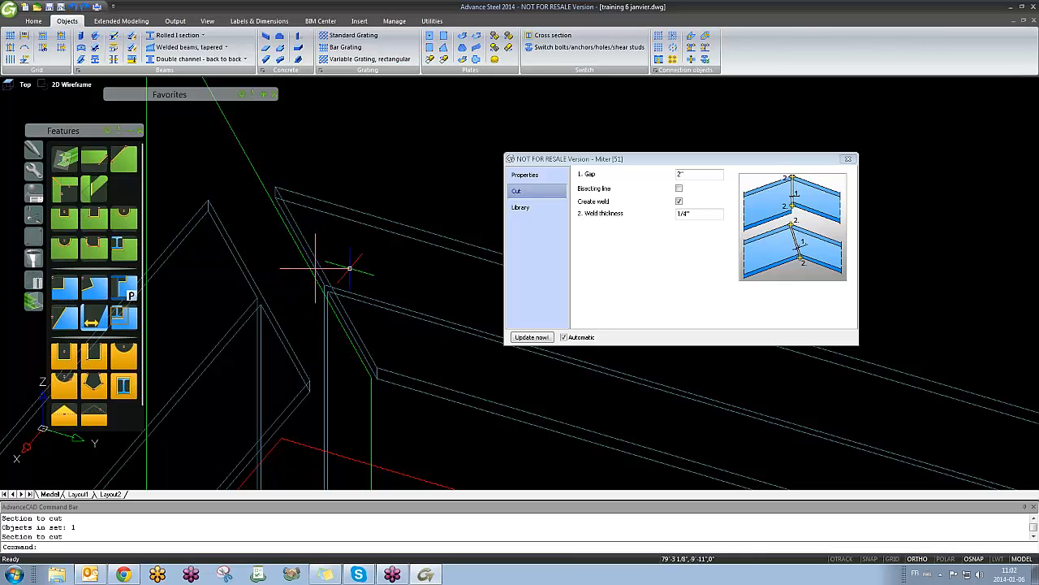
middle_click_drag(349, 268, 438, 286, "shift")
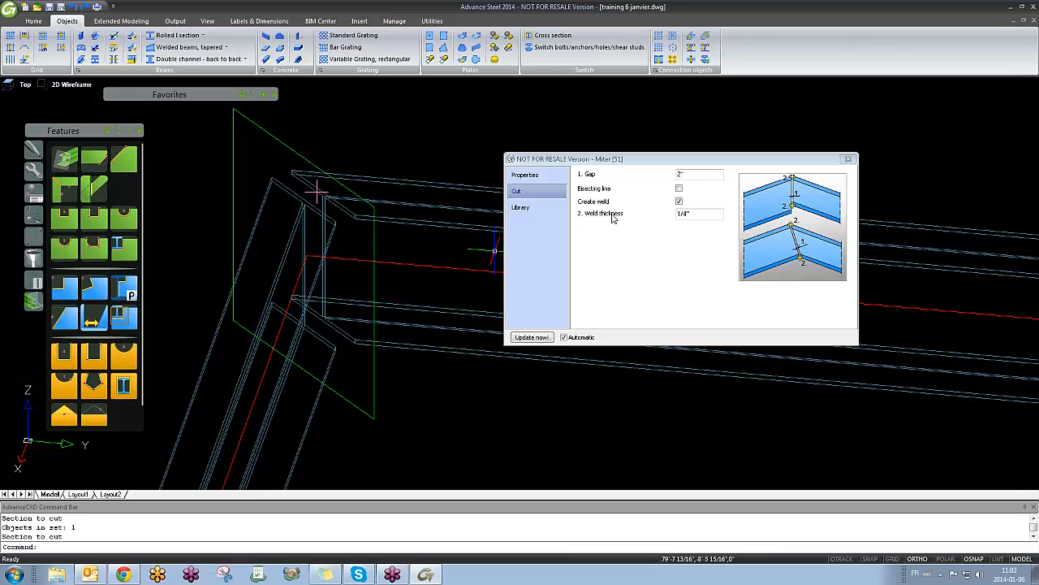
left_click_drag(695, 214, 657, 223)
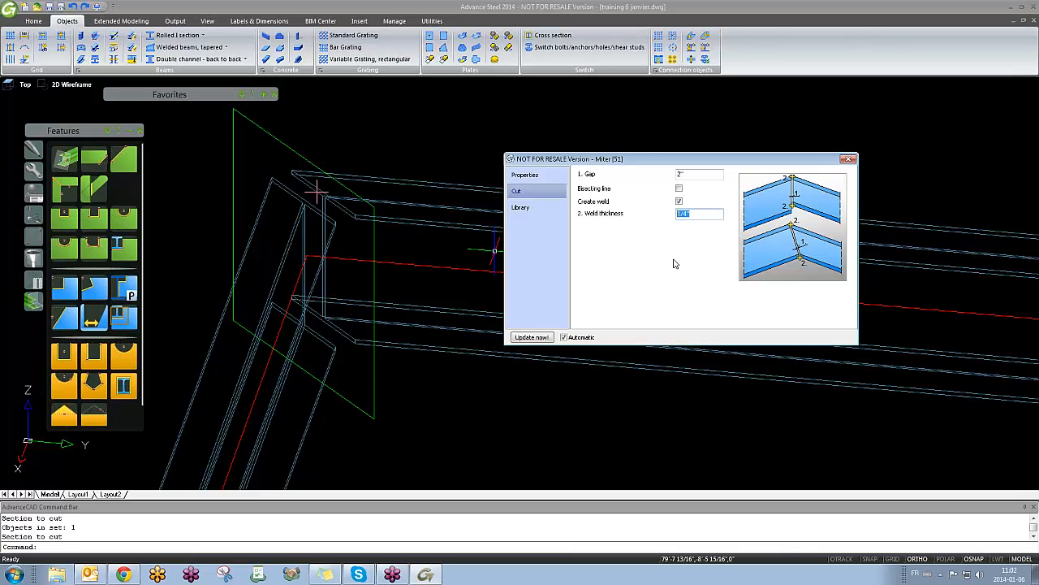
left_click(680, 189)
Step: Save the miter's current cut values as a new entry in its library
left_click(543, 210)
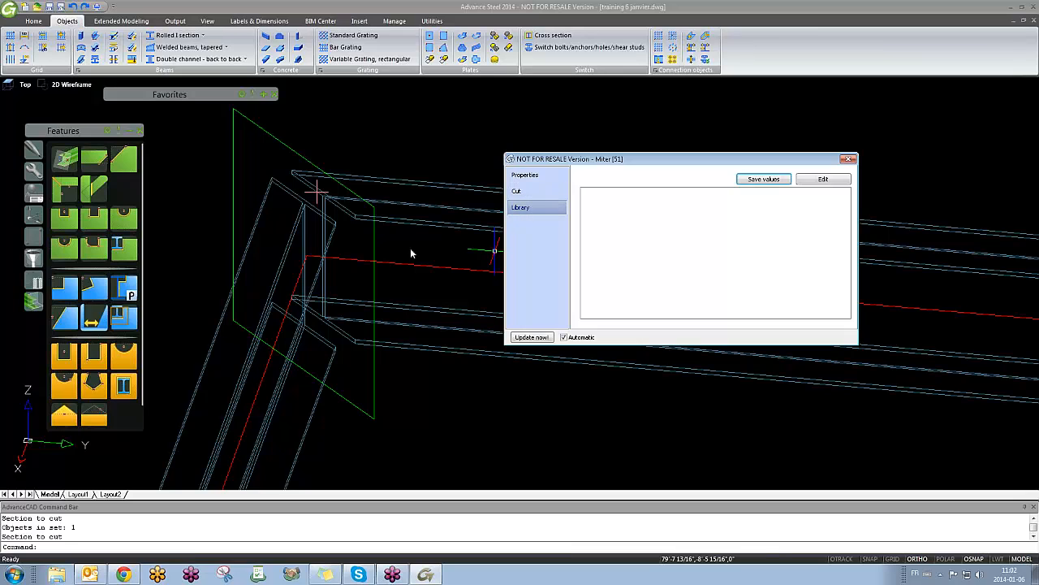
left_click(524, 191)
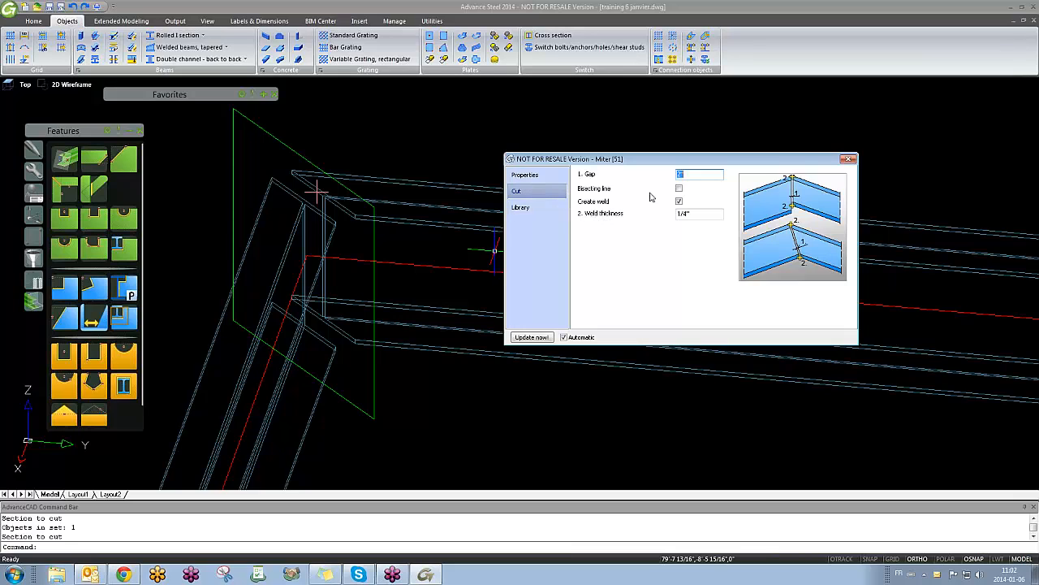
left_click(549, 212)
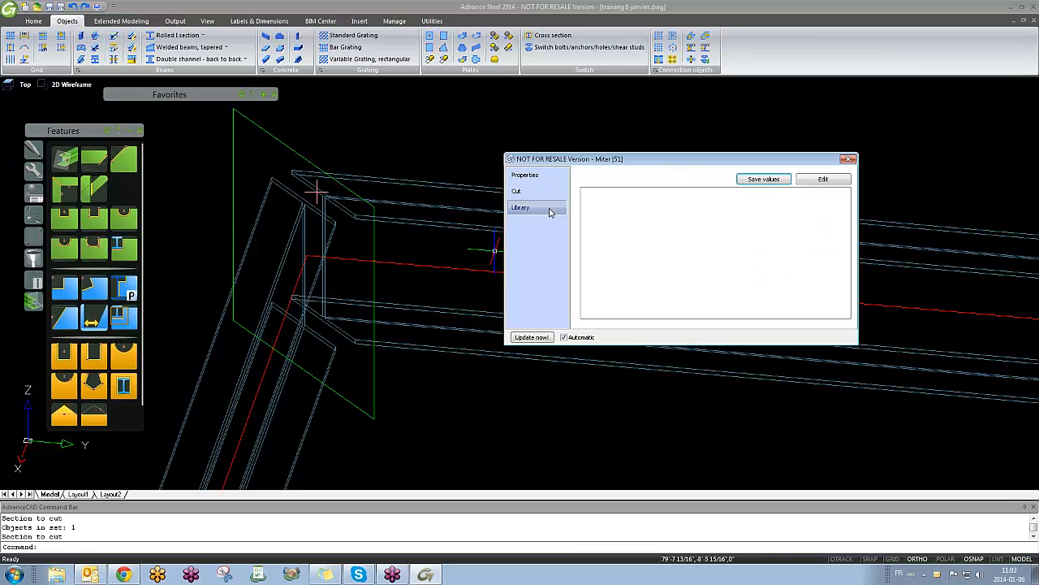
left_click(750, 183)
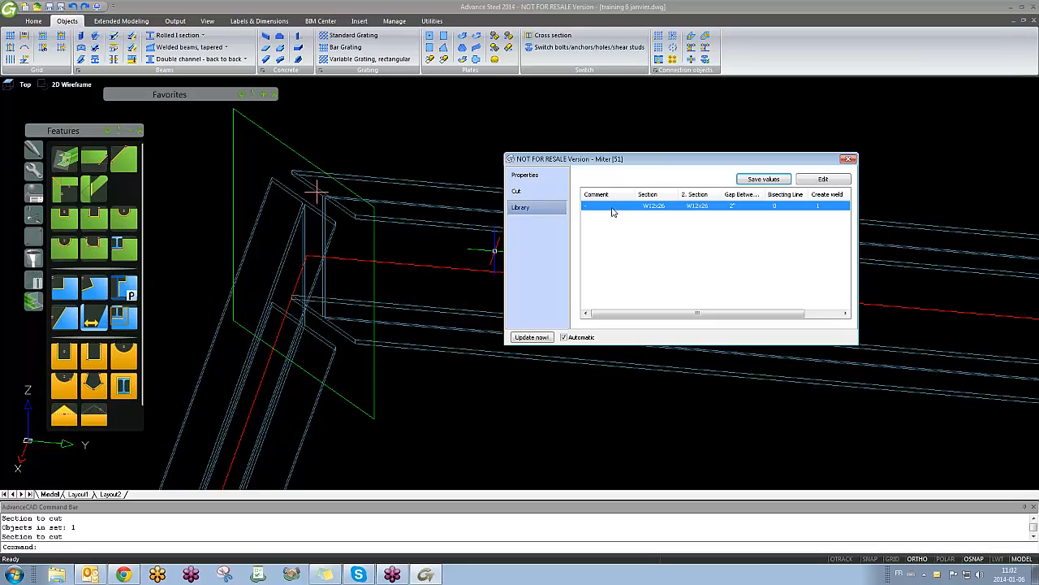
Step: Set the saved library entry's comment to "test 01" and close the miter's properties
left_click(823, 178)
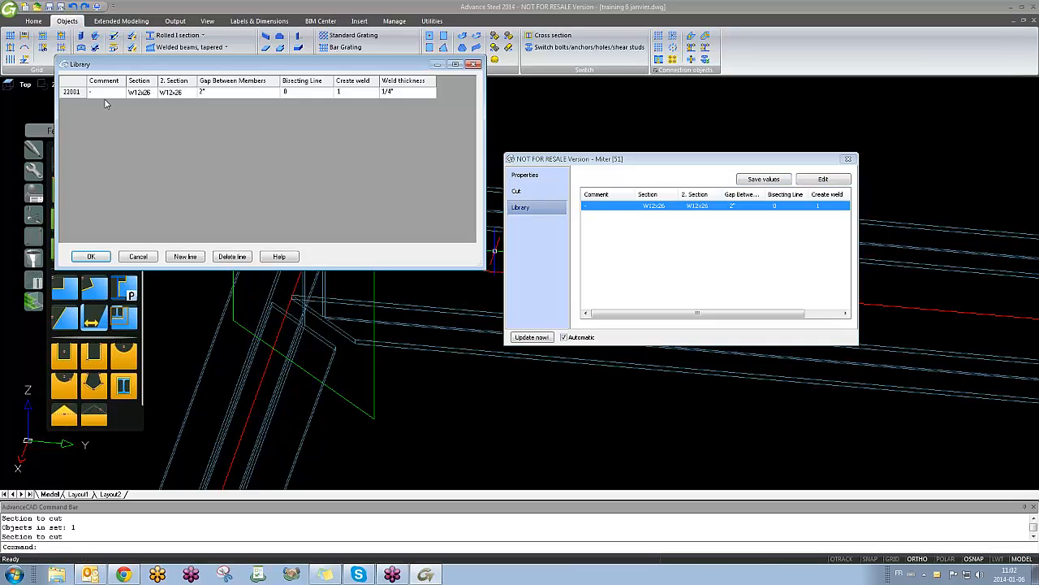
left_click(101, 93)
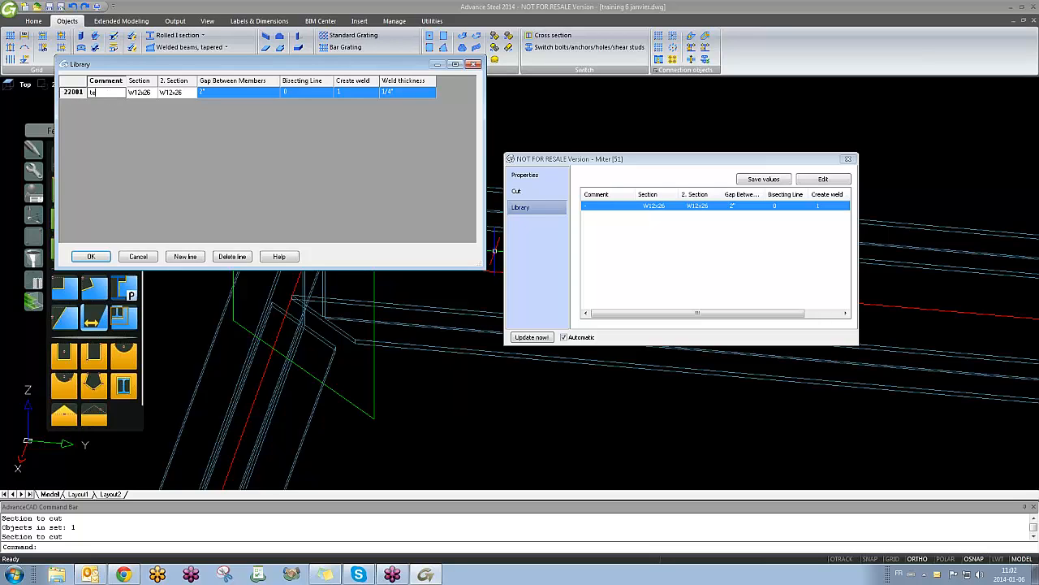
key("Return")
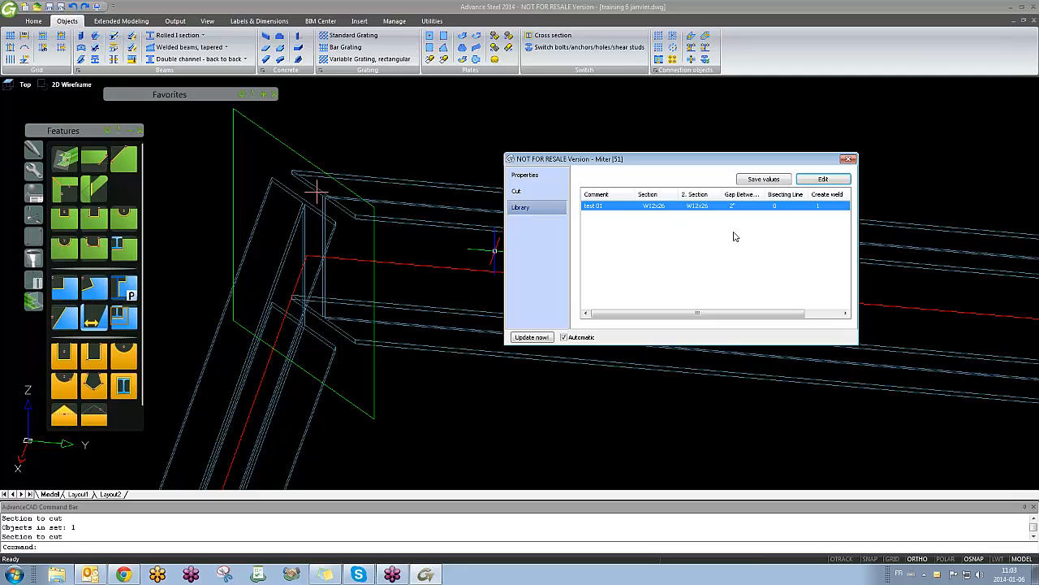
left_click(848, 158)
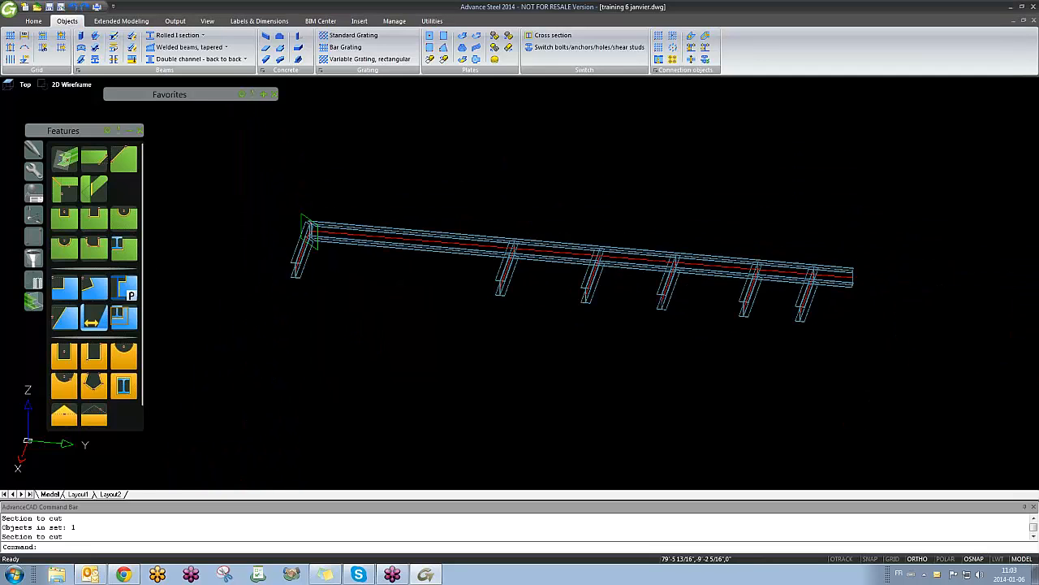
Step: Move the outermost secondary beam from its axis point on the main beam to the main beam's free end
scroll(668, 290, "up", 4)
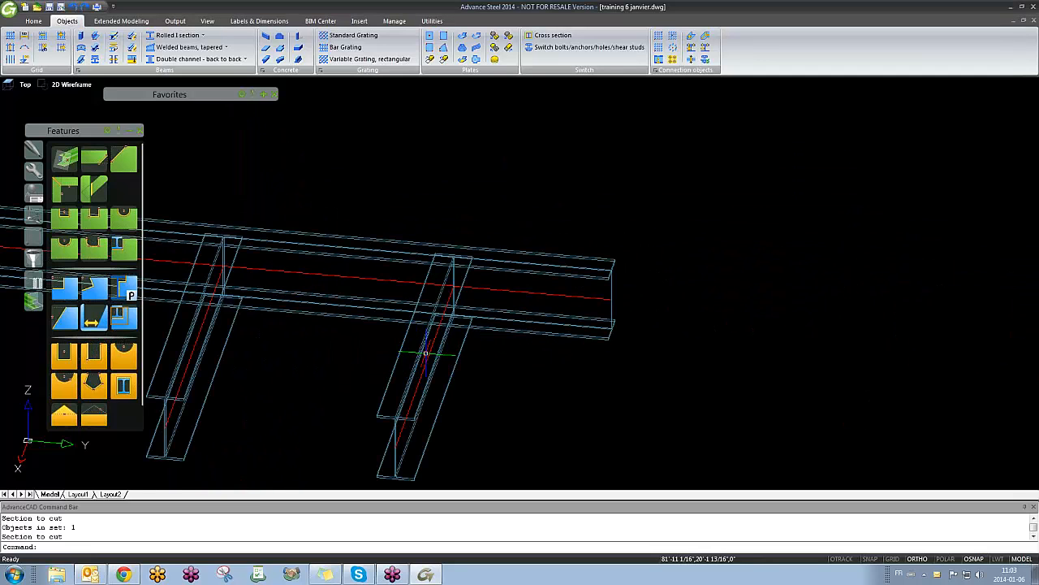
left_click(424, 352)
scroll(463, 282, "up", 4)
type("m")
key("Return")
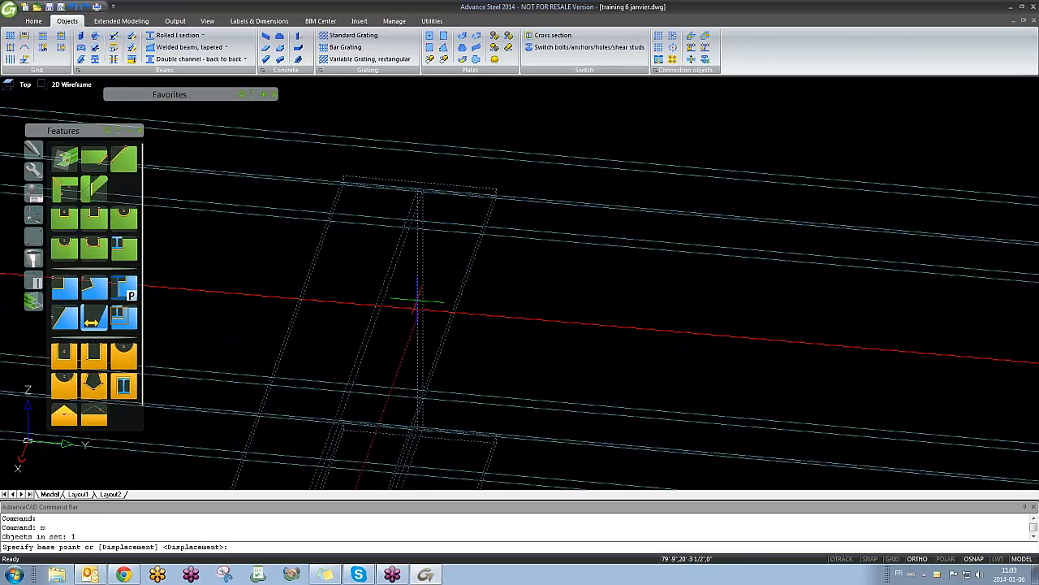
scroll(421, 308, "up", 3)
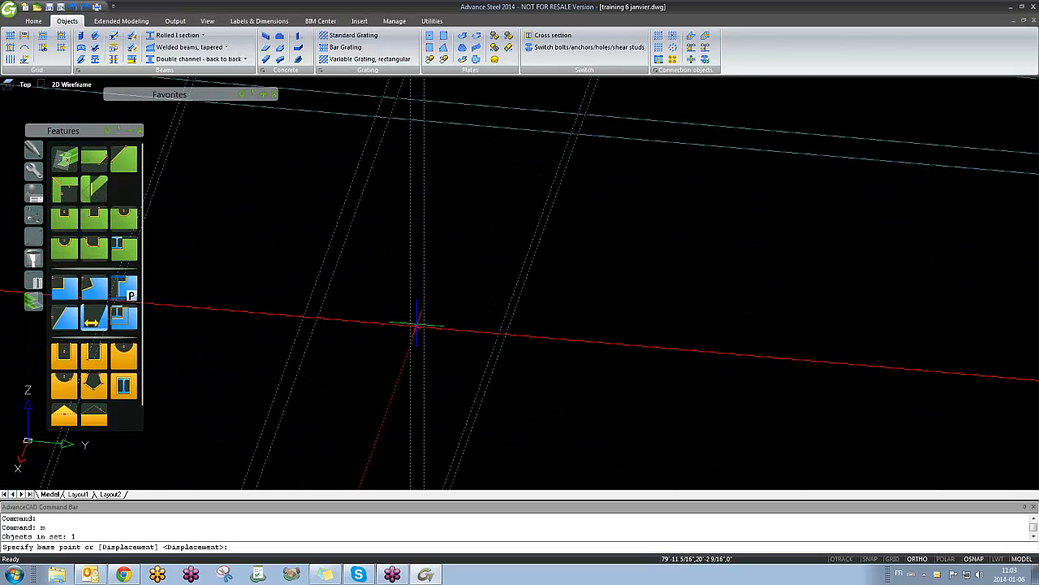
left_click(417, 324)
scroll(417, 324, "down", 4)
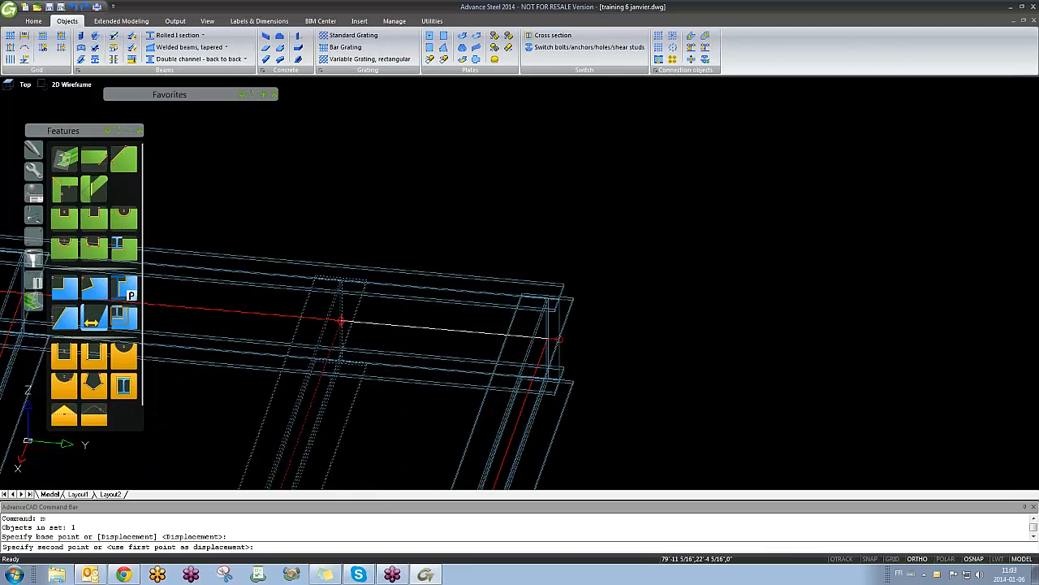
left_click(564, 341)
key("Escape")
scroll(455, 301, "down", 5)
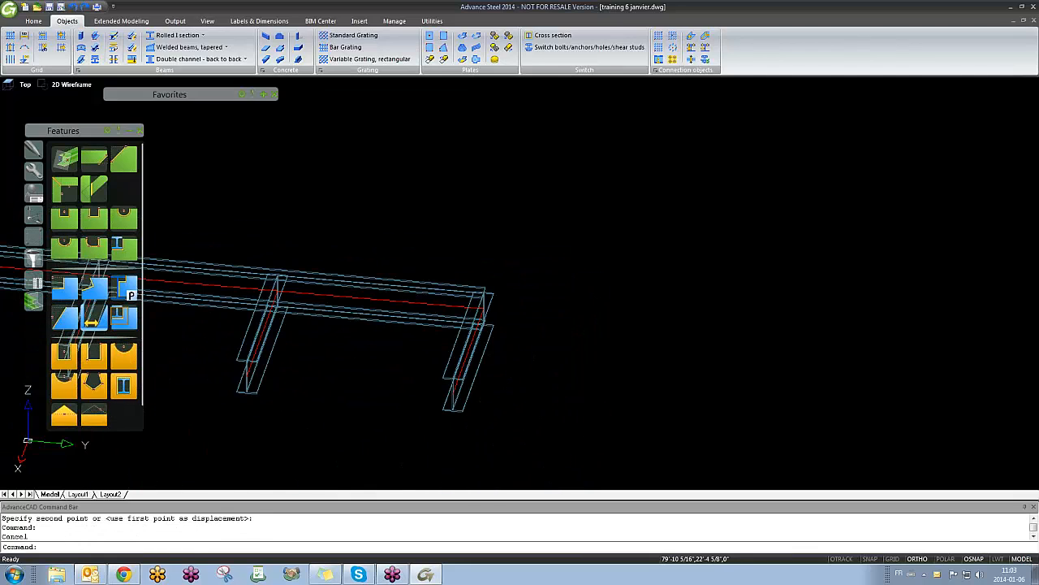
middle_click_drag(455, 371, 657, 240, "shift")
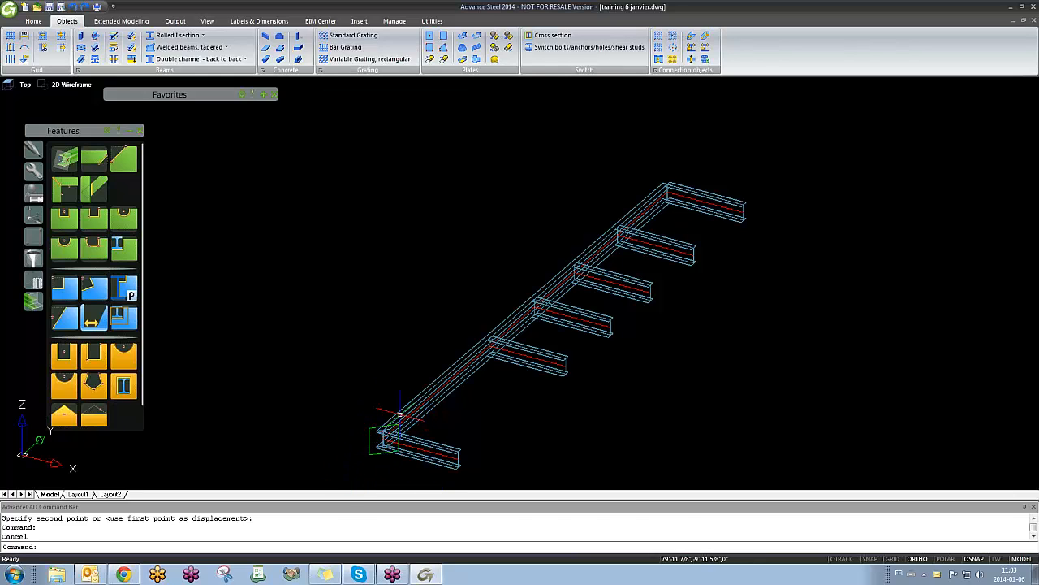
Step: Miter the main beam with the secondary beam at its far end, and check the library entry in the miter's properties
scroll(379, 422, "up", 5)
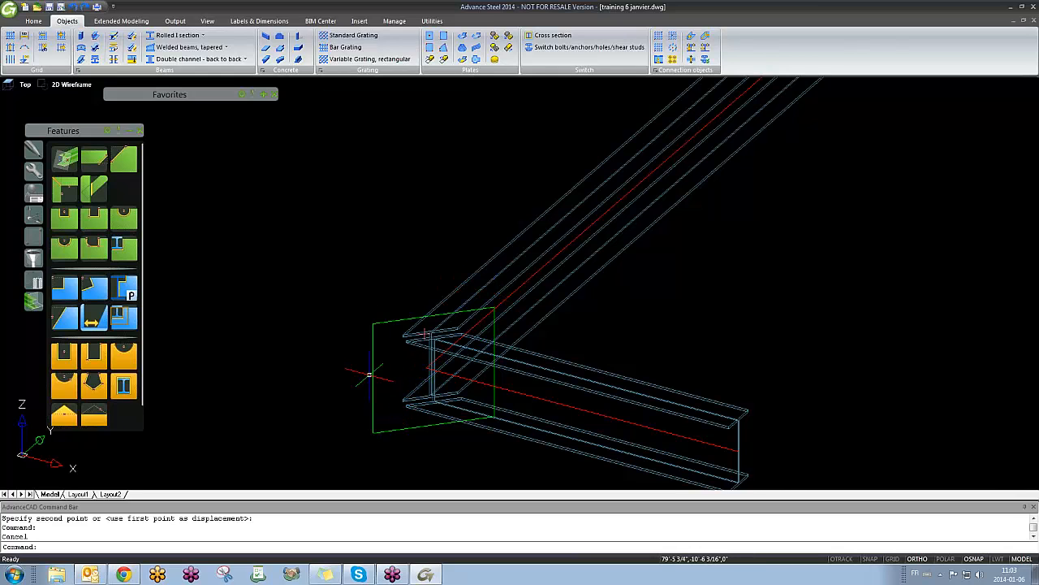
scroll(409, 371, "down", 5)
middle_click_drag(567, 309, 417, 407)
scroll(483, 283, "up", 5)
middle_click_drag(311, 392, 597, 274)
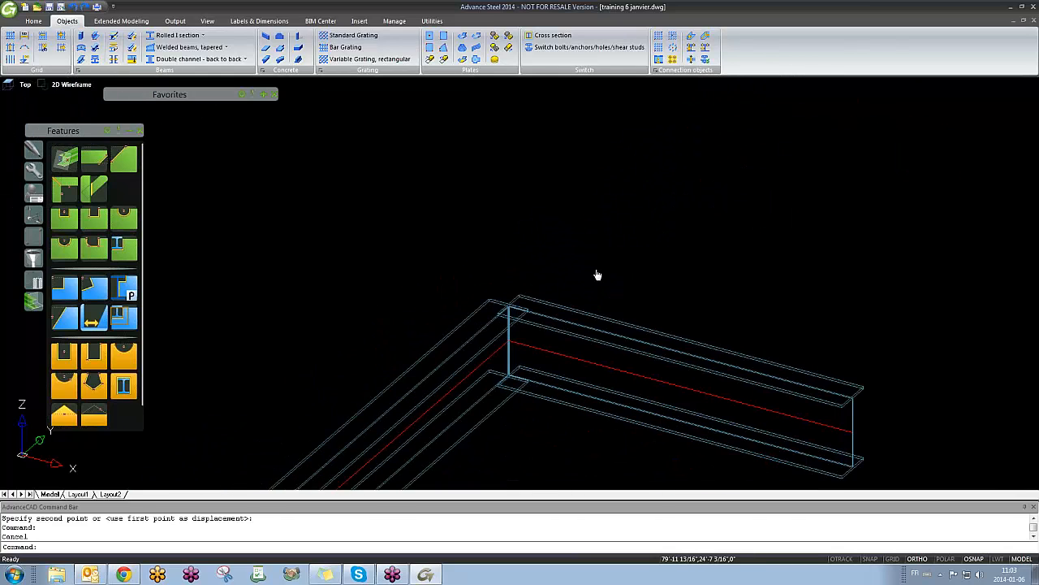
left_click(94, 218)
scroll(502, 352, "up", 3)
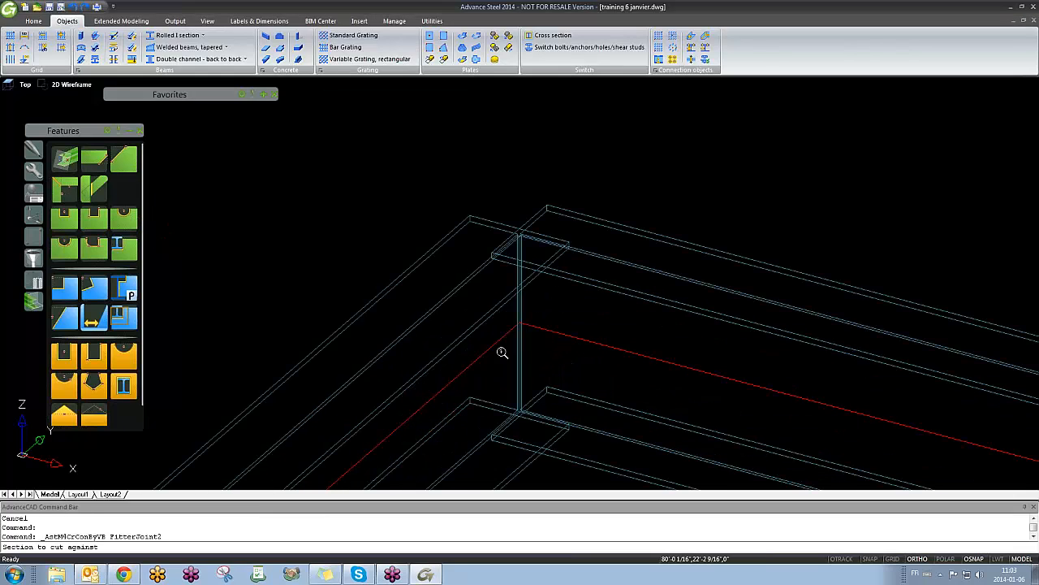
left_click(430, 306)
key("Return")
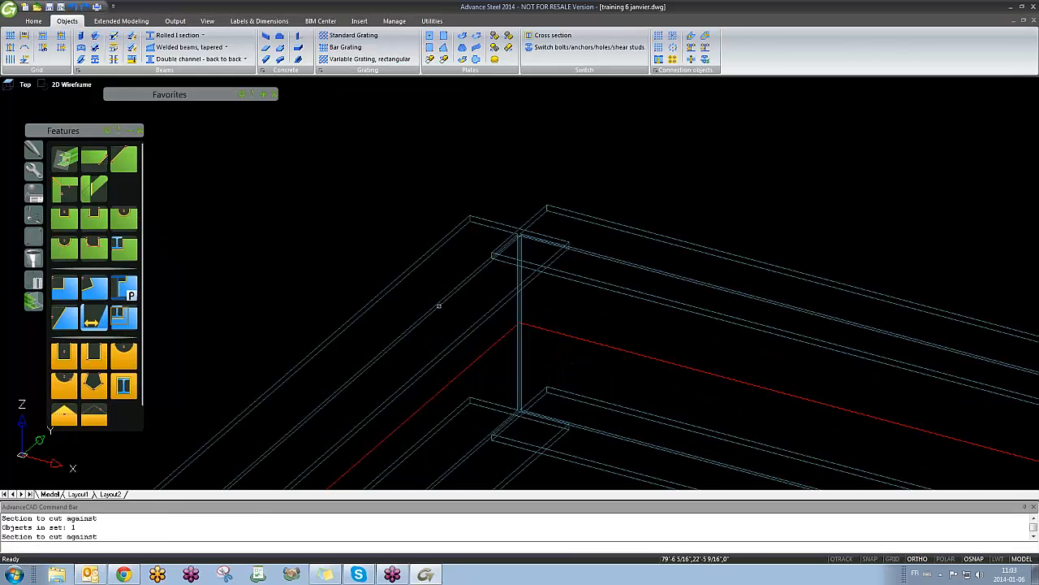
left_click(641, 264)
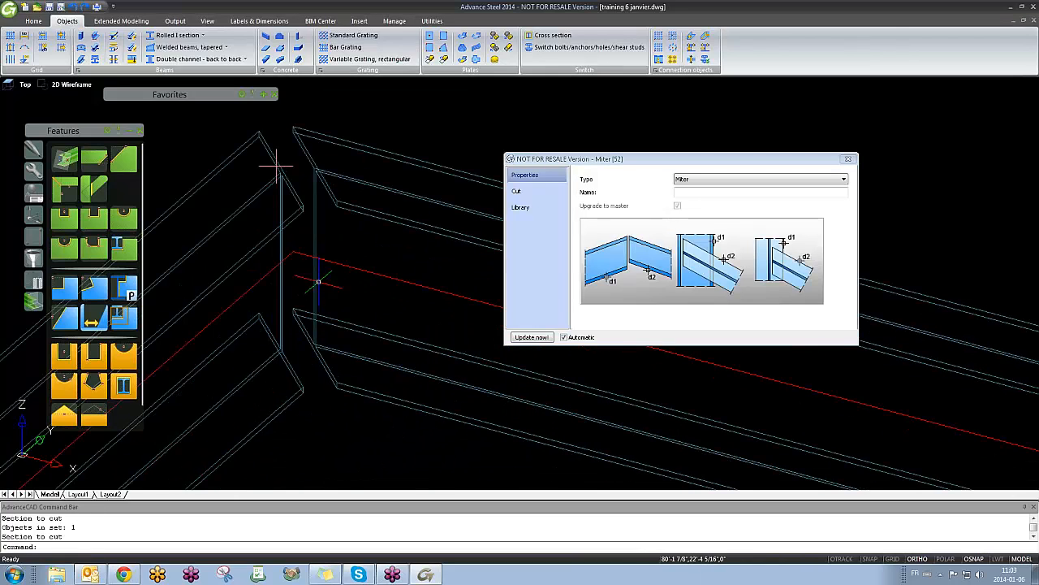
left_click(520, 207)
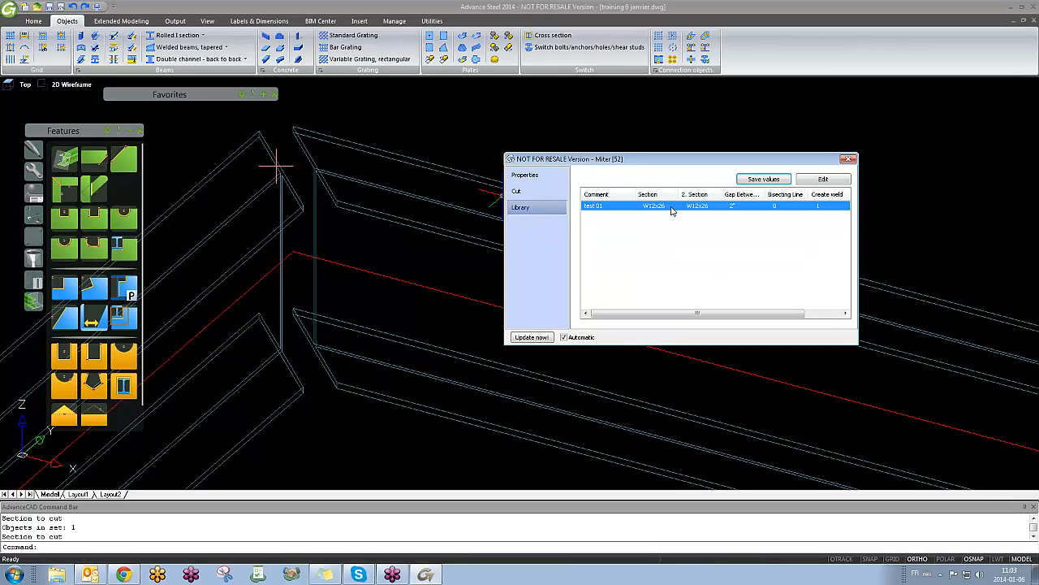
left_click(850, 160)
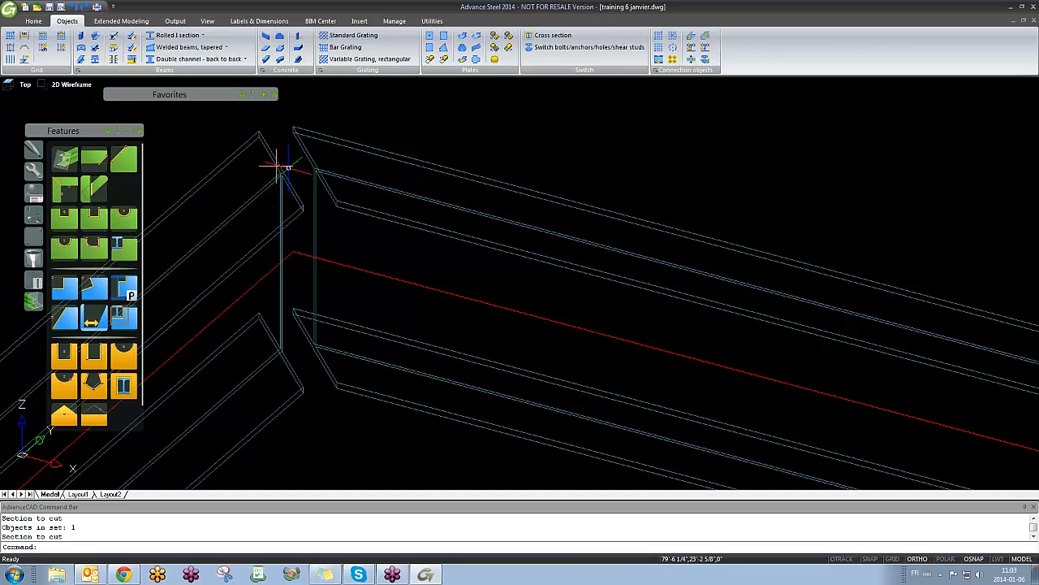
Step: Delete the miter between the main beam and the secondary beam at its far end
left_click(276, 167)
left_click(279, 159)
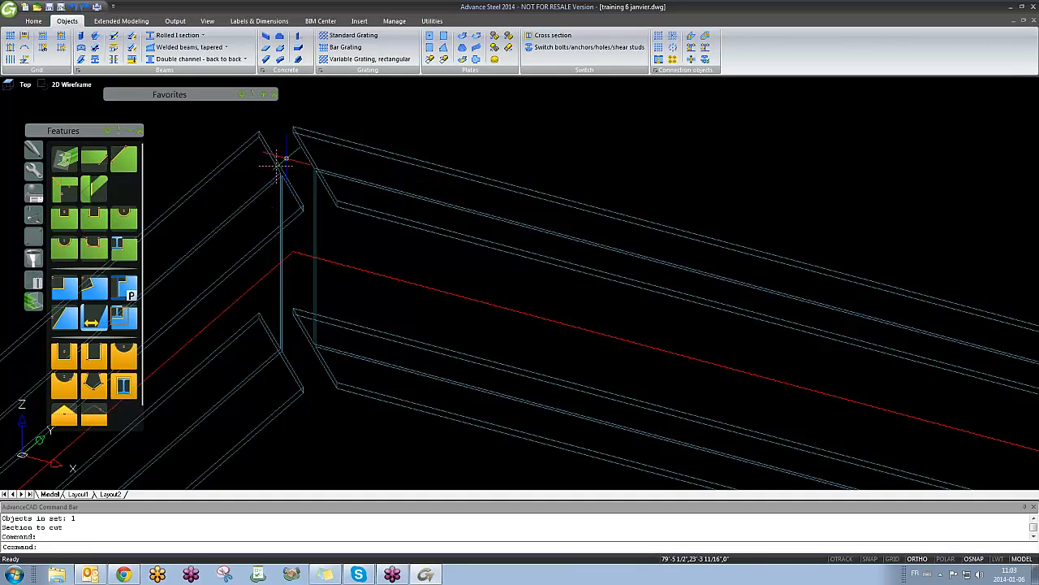
key("Delete")
scroll(370, 222, "down", 2)
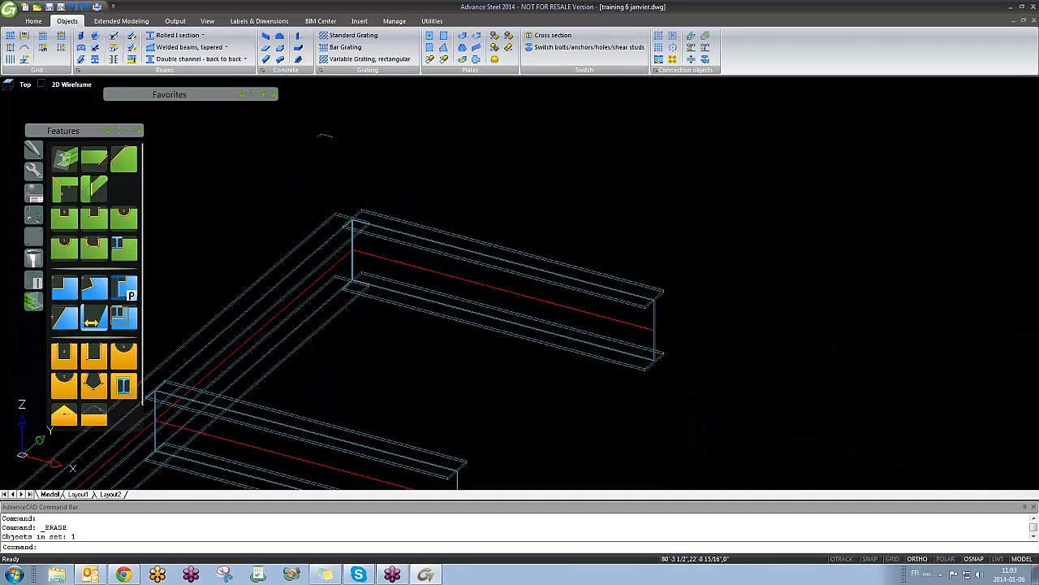
Step: Change the section of the secondary beam at the far end to AISC W W10x45
double_click(408, 244)
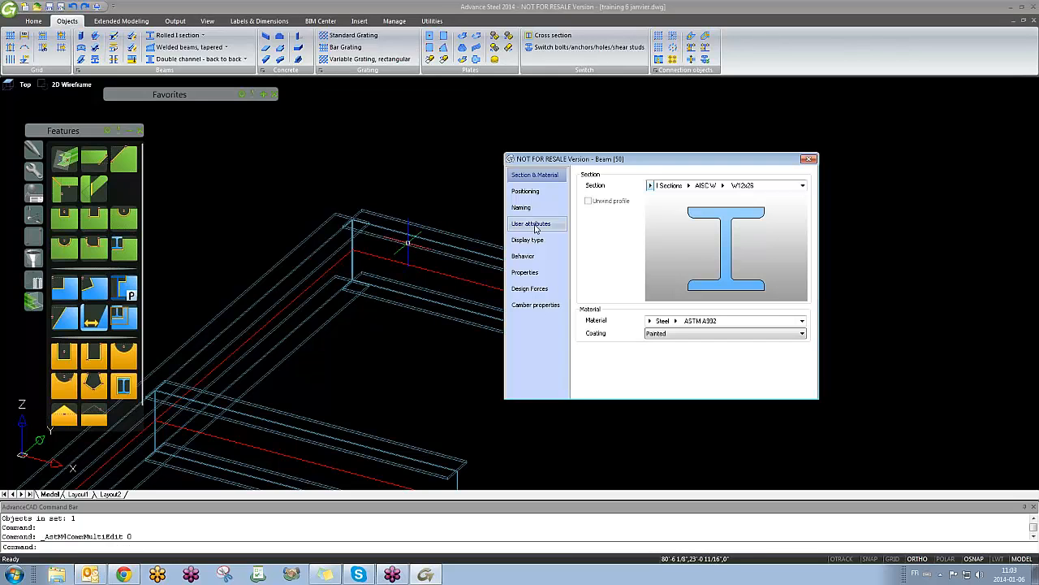
left_click(725, 186)
left_click(730, 261)
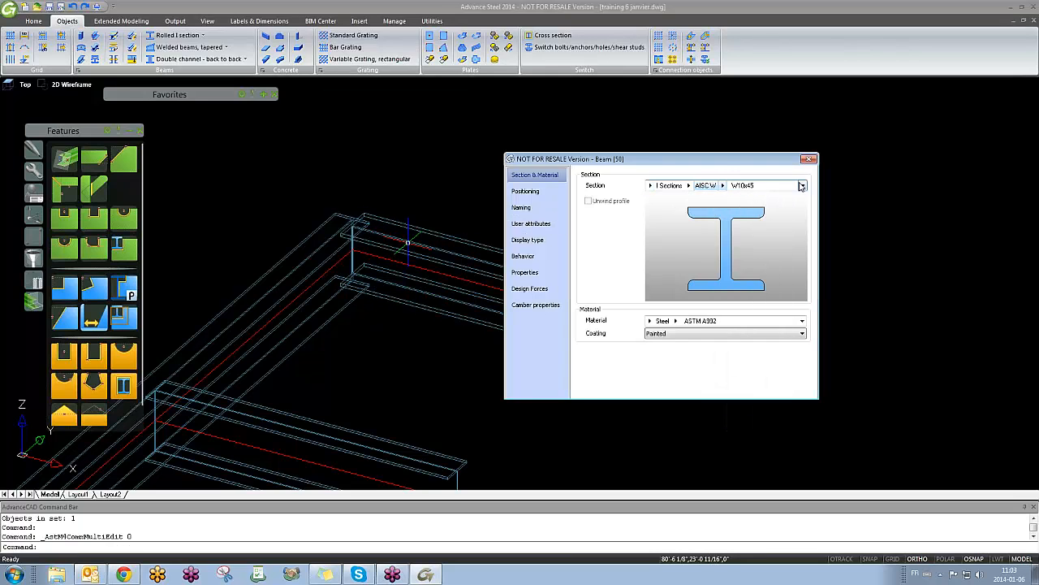
left_click(809, 159)
Step: Miter the main beam with the W10x45 end beam, accepting the connection's default values
middle_click_drag(414, 292, 497, 297)
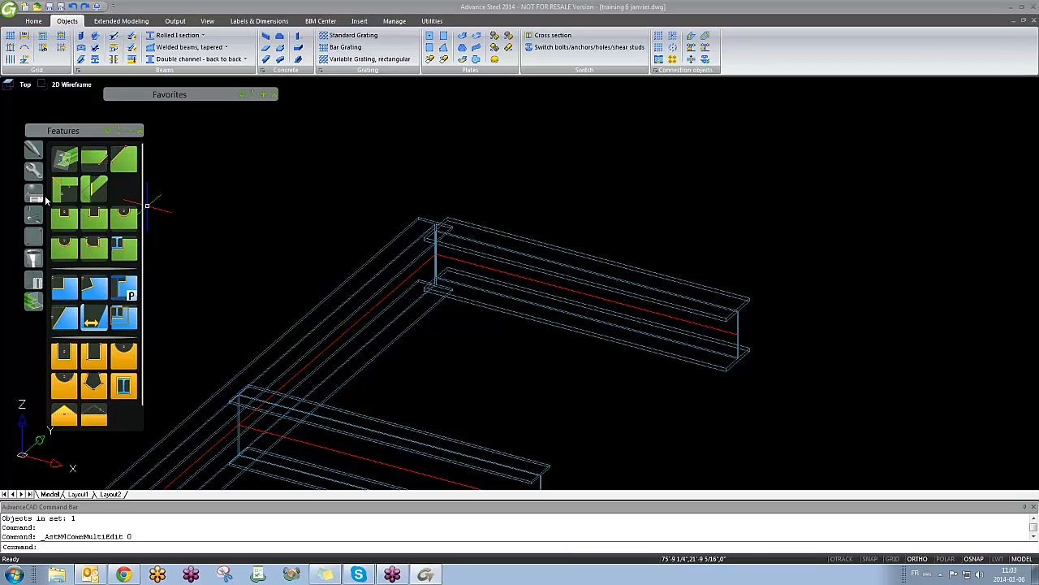
left_click(65, 190)
left_click(392, 260)
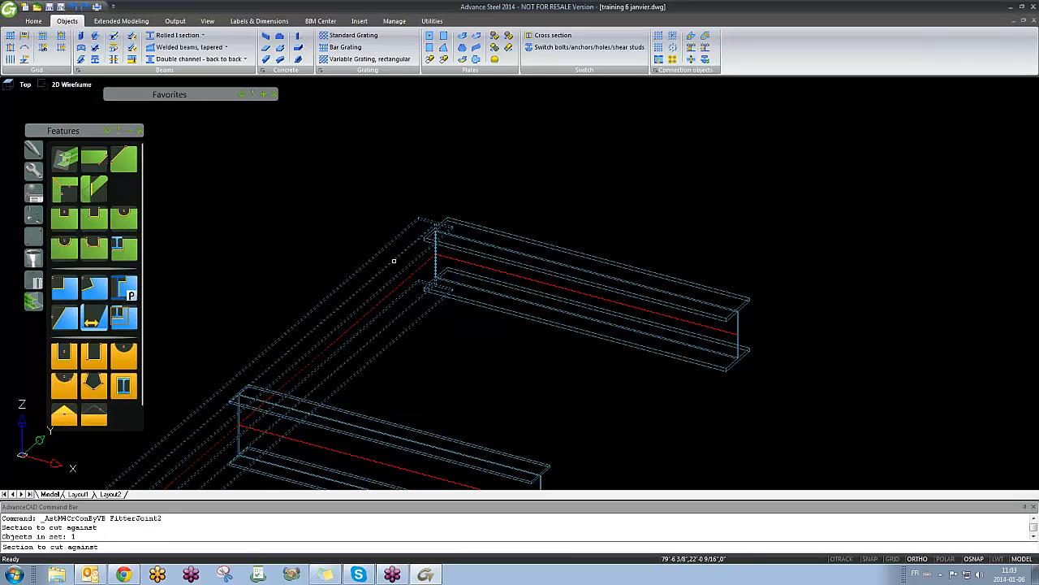
key("Return")
left_click(514, 251)
key("Return")
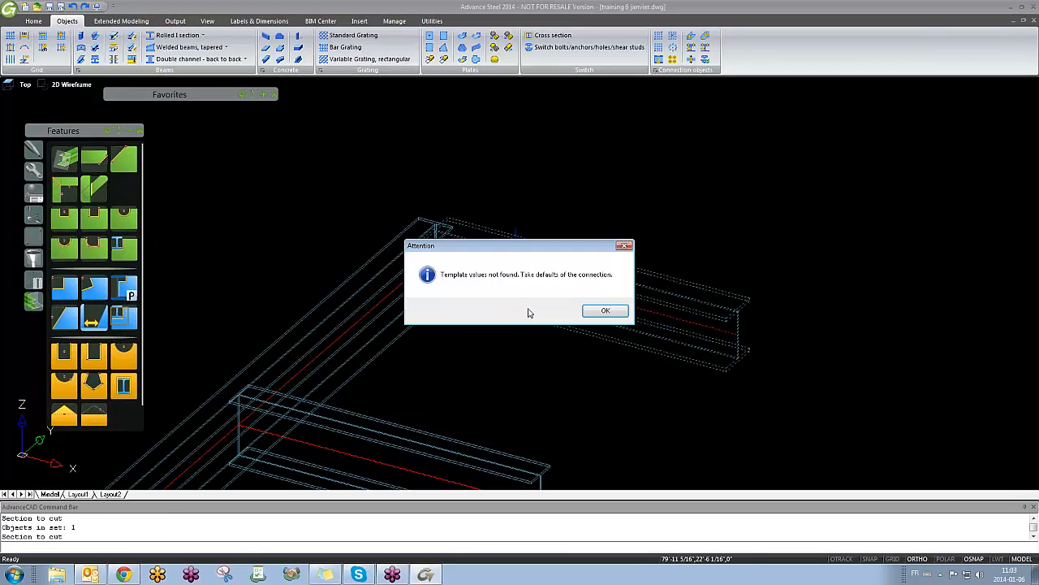
left_click(603, 310)
scroll(384, 244, "up", 2)
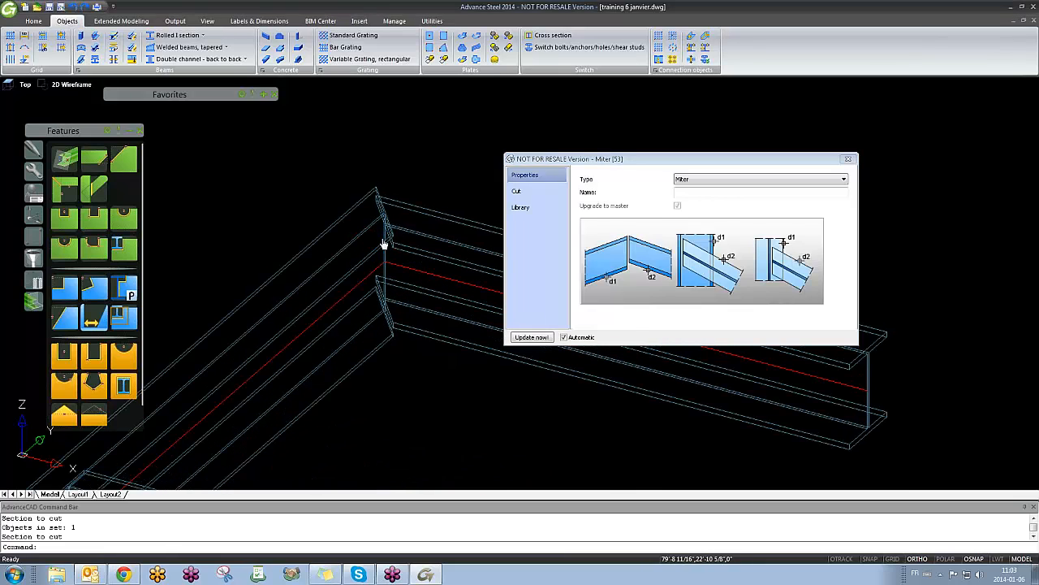
middle_click_drag(384, 244, 372, 252)
Step: Check the new miter's library entries against the two beam sections, inspect the joint and close its properties
left_click(520, 207)
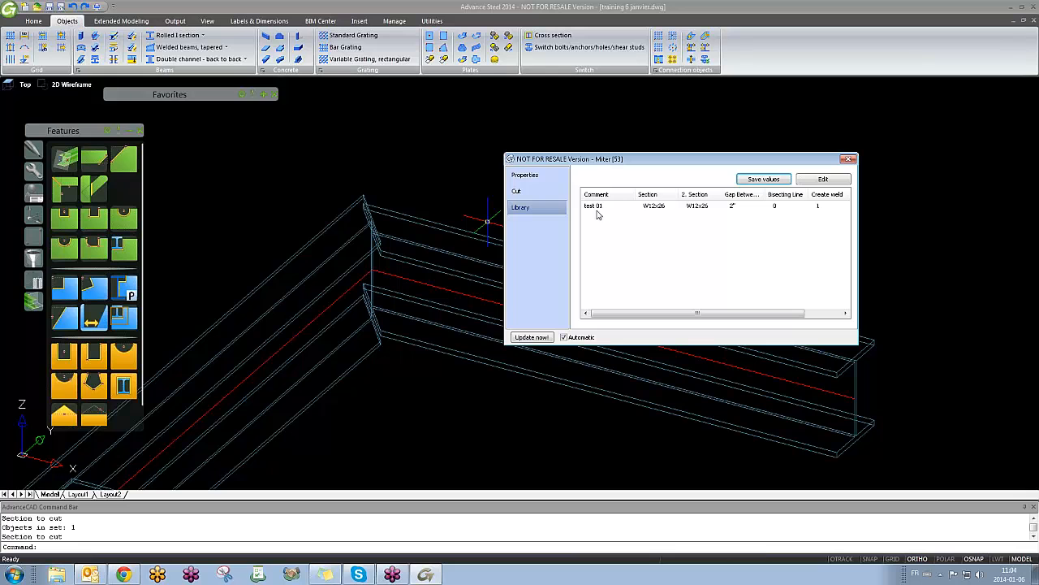
middle_click_drag(335, 319, 345, 347, "shift")
middle_click_drag(449, 220, 408, 243, "shift")
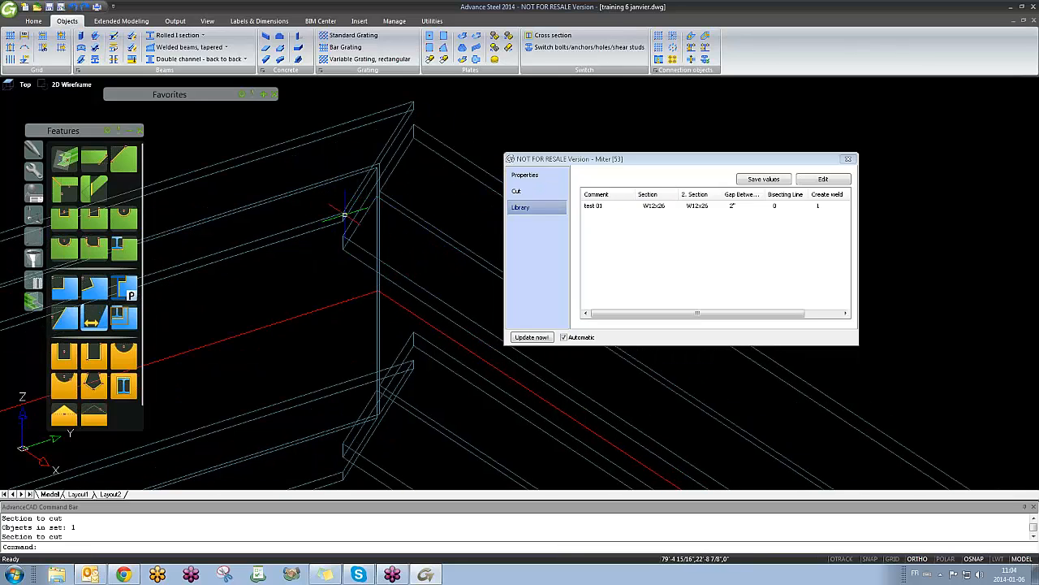
left_click(848, 158)
Step: Inspect the gap and cut planes of the original miter at the opposite end of the main beam
middle_click_drag(463, 204, 477, 276, "shift")
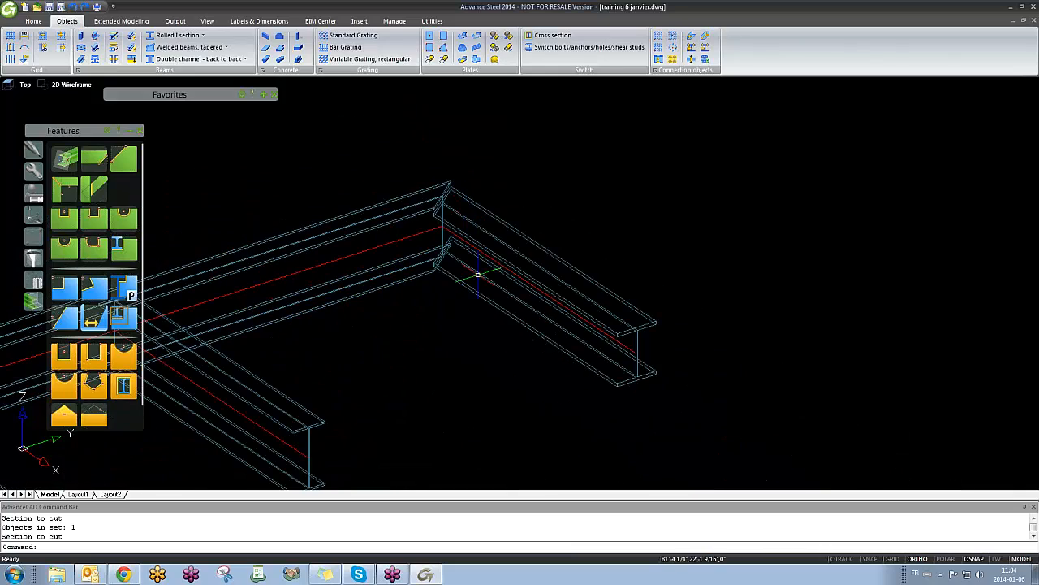
scroll(385, 311, "down", 6)
middle_click_drag(376, 330, 391, 397, "shift")
middle_click_drag(295, 387, 380, 344)
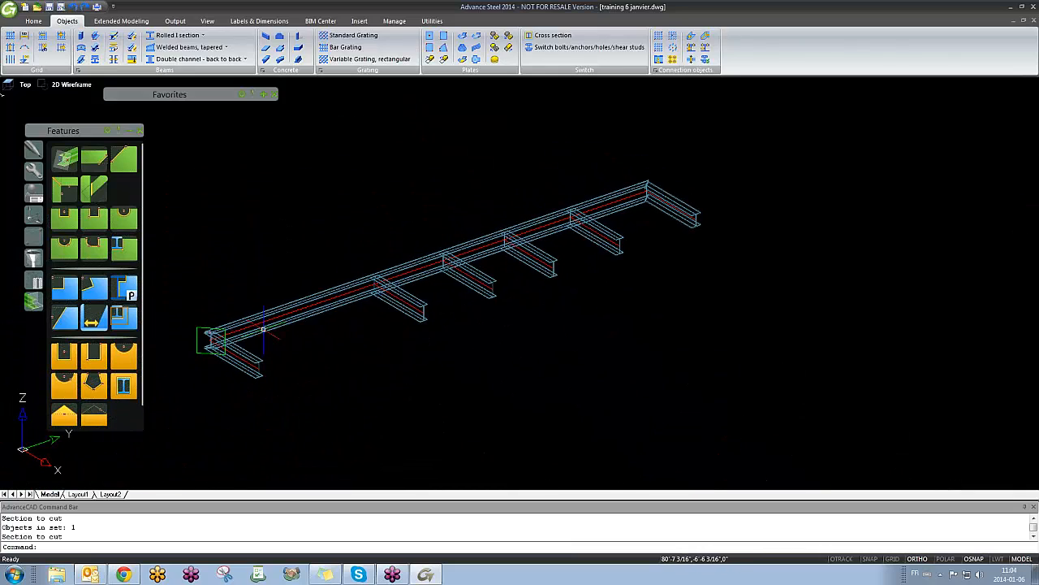
scroll(263, 329, "up", 6)
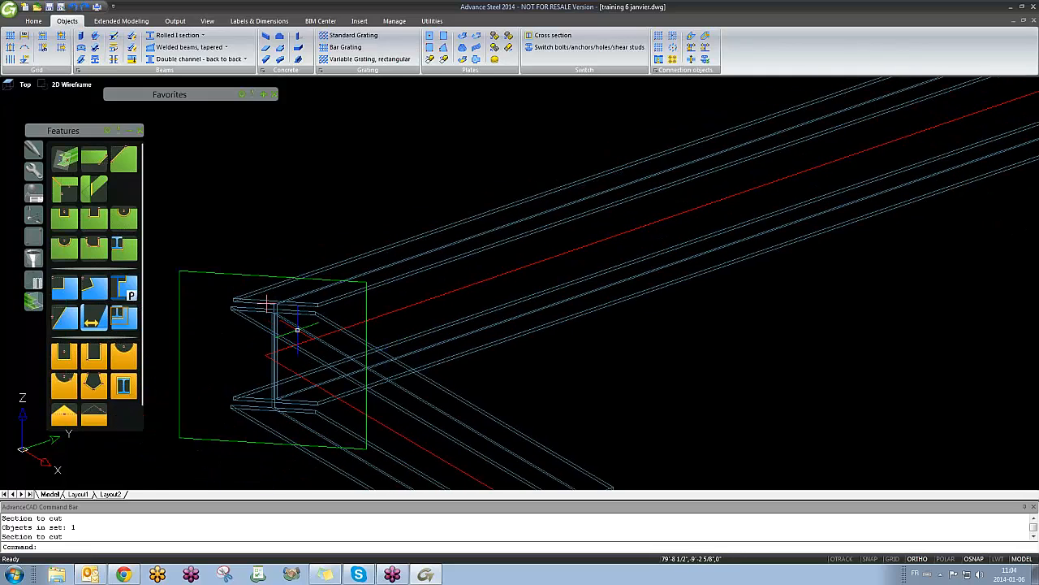
scroll(294, 313, "up", 3)
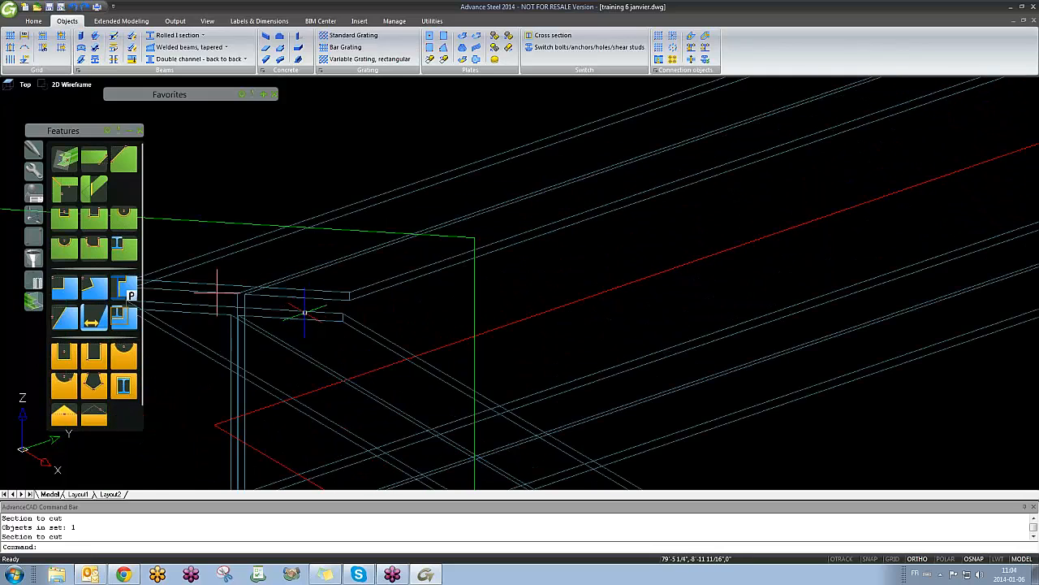
middle_click_drag(305, 312, 416, 201, "shift")
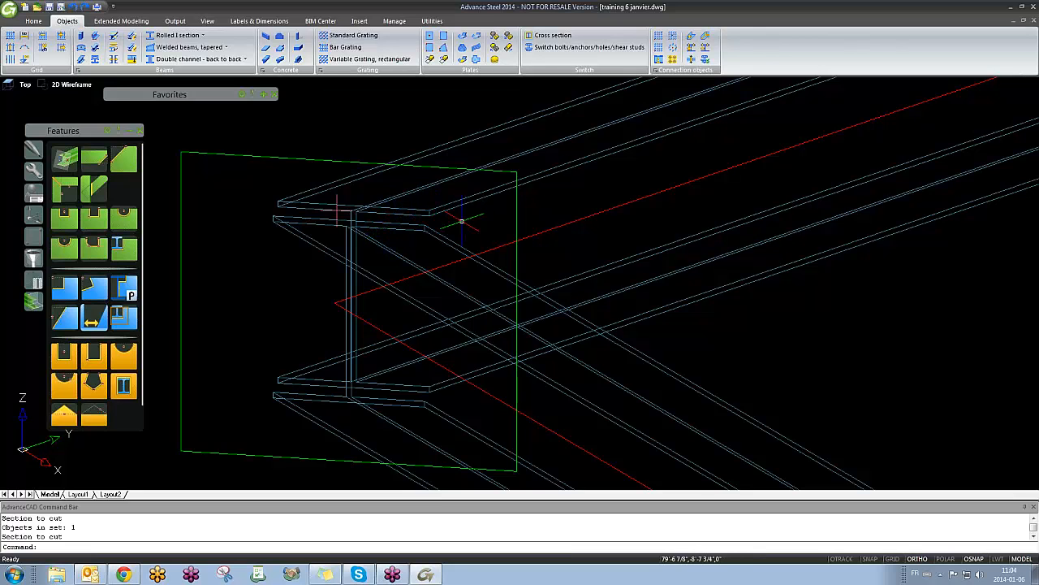
middle_click_drag(461, 220, 364, 225, "shift")
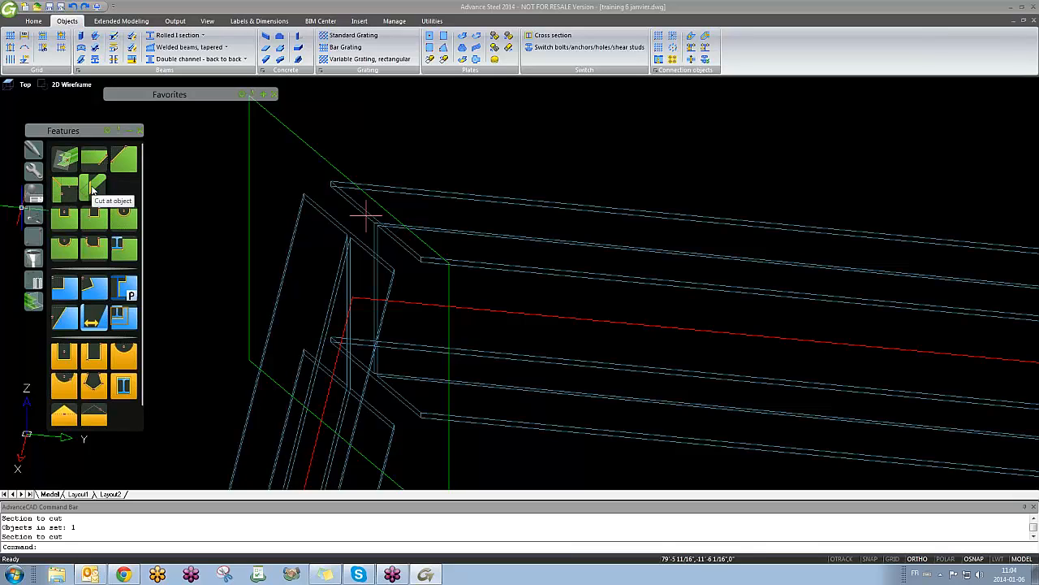
Step: Copy the intermediate secondary beam nearest the original miter along the main beam, placing the copy between that beam and the miter
scroll(218, 225, "down", 5)
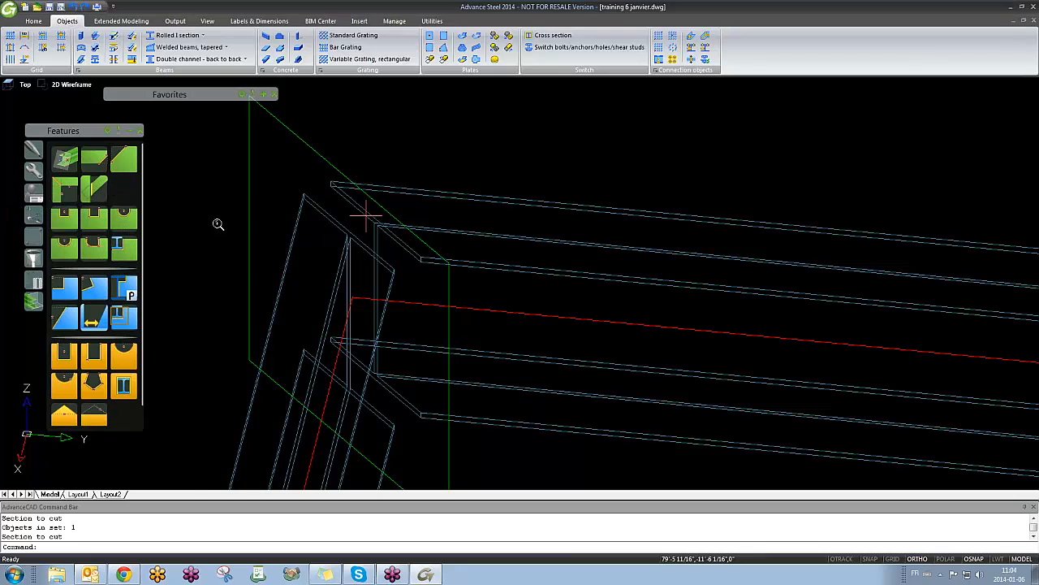
middle_click_drag(441, 355, 552, 385, "shift")
middle_click_drag(627, 327, 329, 264)
scroll(313, 310, "up", 6)
middle_click_drag(353, 316, 471, 283)
type("cp")
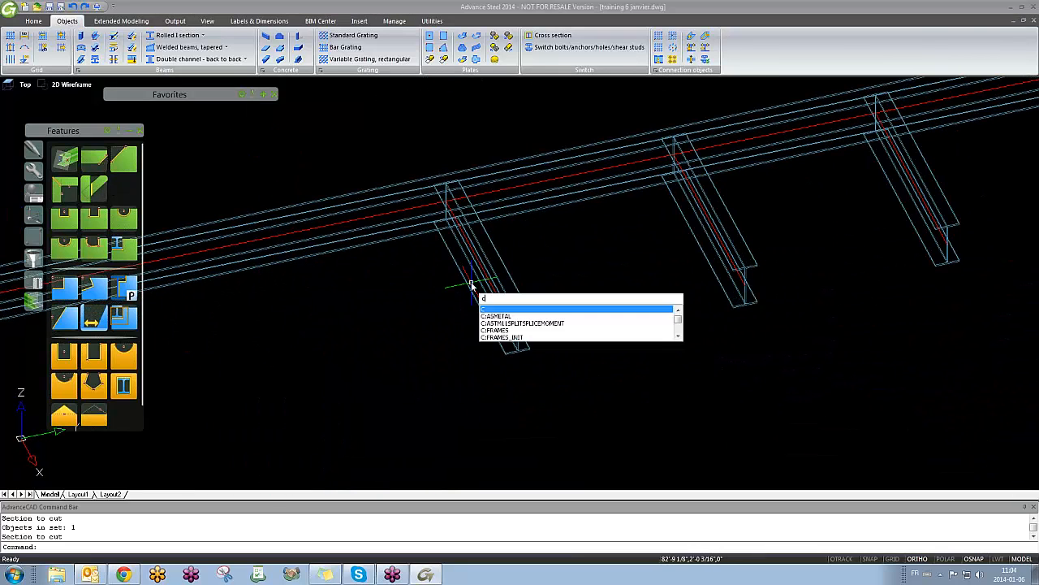
key("Return")
left_click(487, 297)
left_click(487, 320)
key("Return")
left_click(463, 333)
scroll(432, 339, "down", 2)
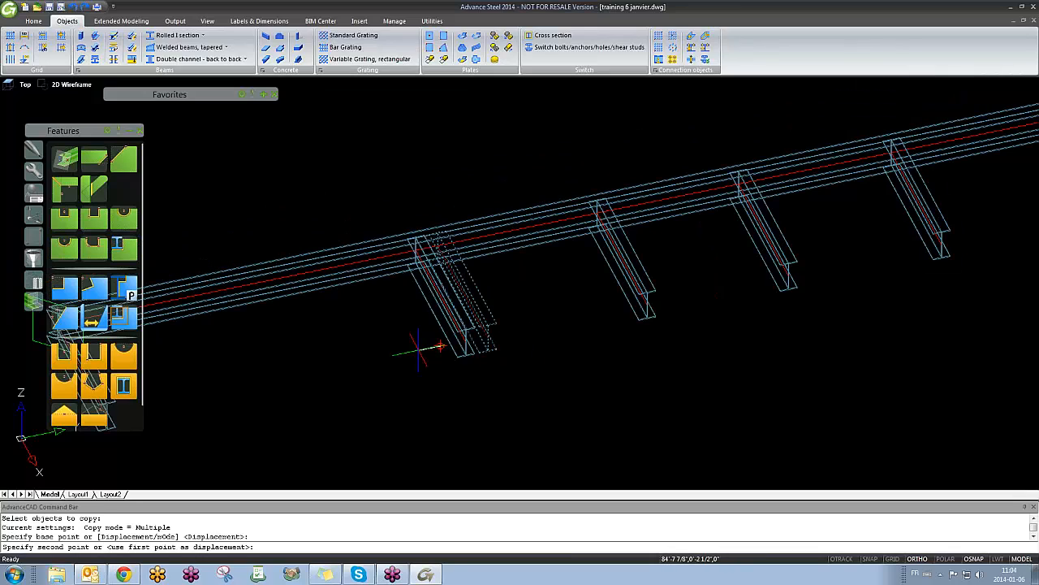
left_click(280, 372)
key("Escape")
Step: Stretch the free end of the copied secondary beam sideways so it meets the main beam at an oblique angle
scroll(277, 357, "up", 2)
scroll(319, 350, "up", 2)
middle_click_drag(318, 350, 527, 303)
scroll(527, 303, "down", 3)
middle_click_drag(619, 344, 696, 350, "shift")
left_click(651, 315)
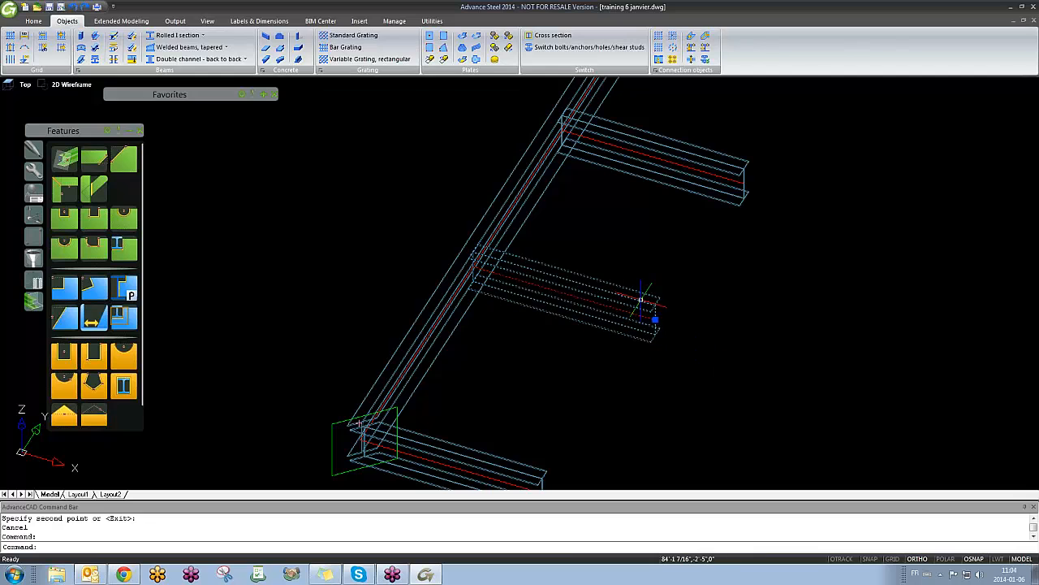
scroll(649, 315, "up", 2)
left_click(648, 314)
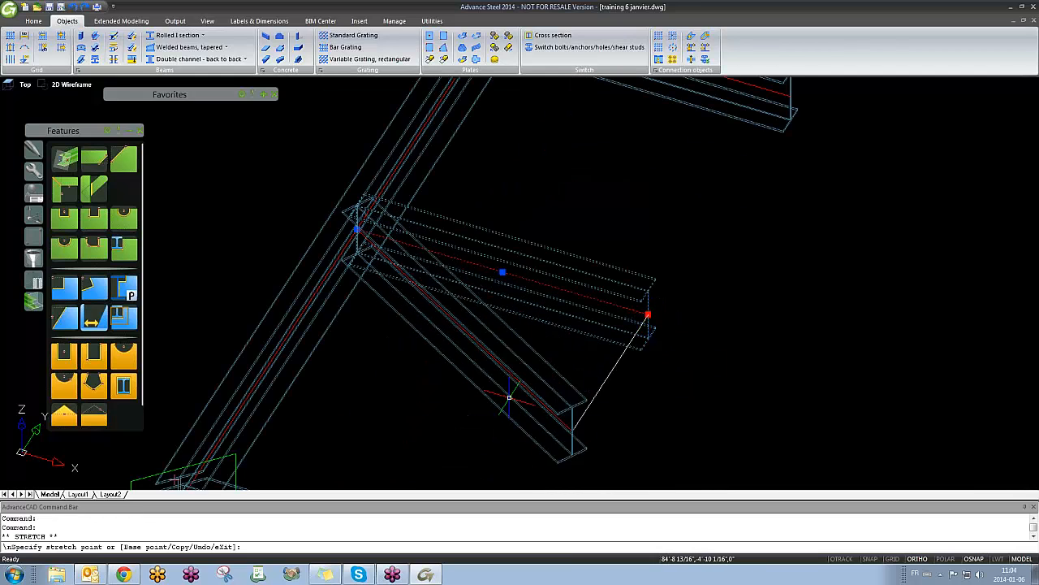
key("Escape")
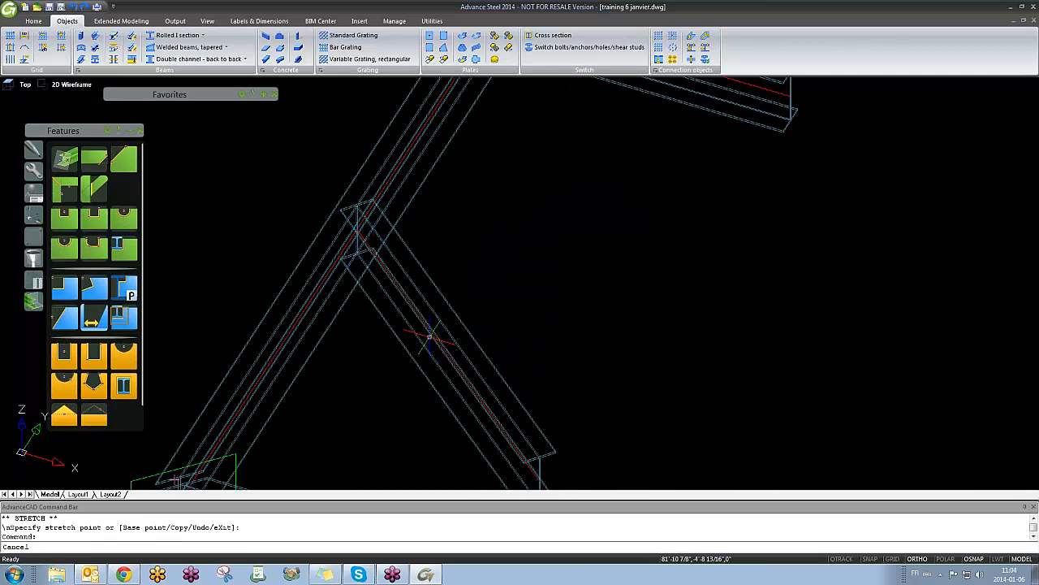
Step: Try to cut the oblique secondary beam at the main beam with Cut at object, accepting the connection defaults
middle_click_drag(453, 423, 439, 297, "shift")
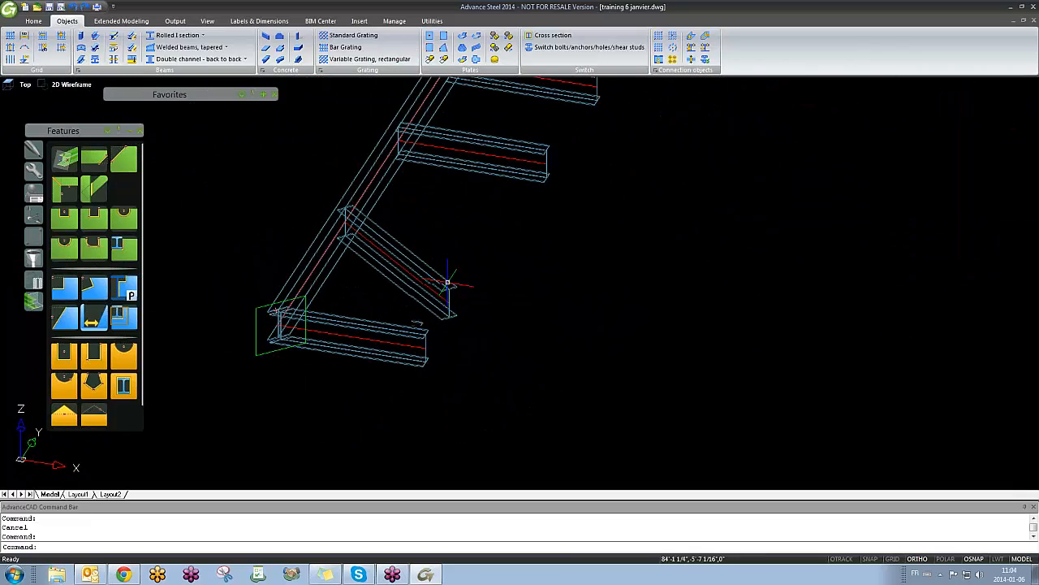
left_click(94, 189)
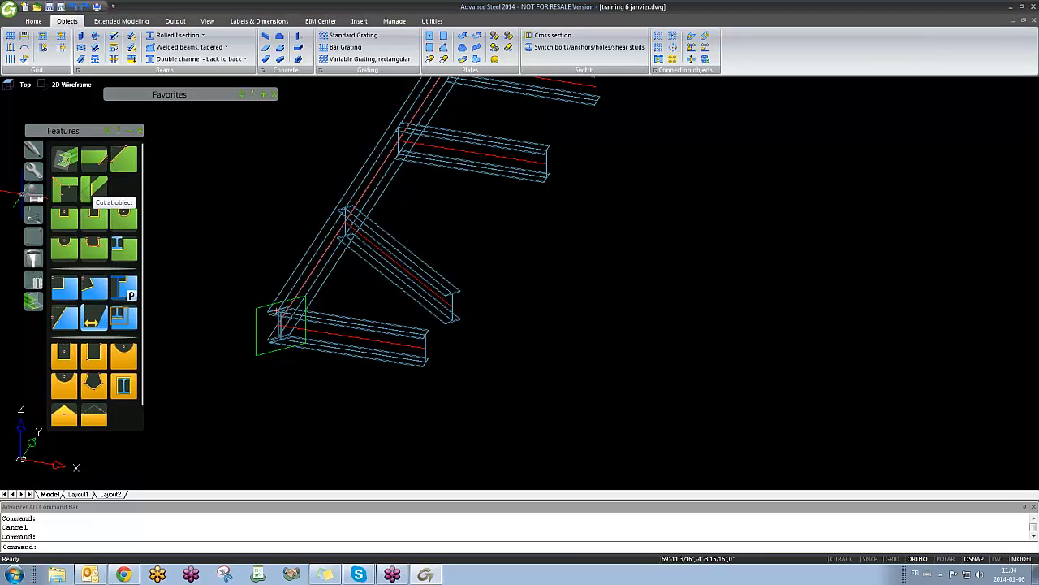
scroll(309, 276, "up", 4)
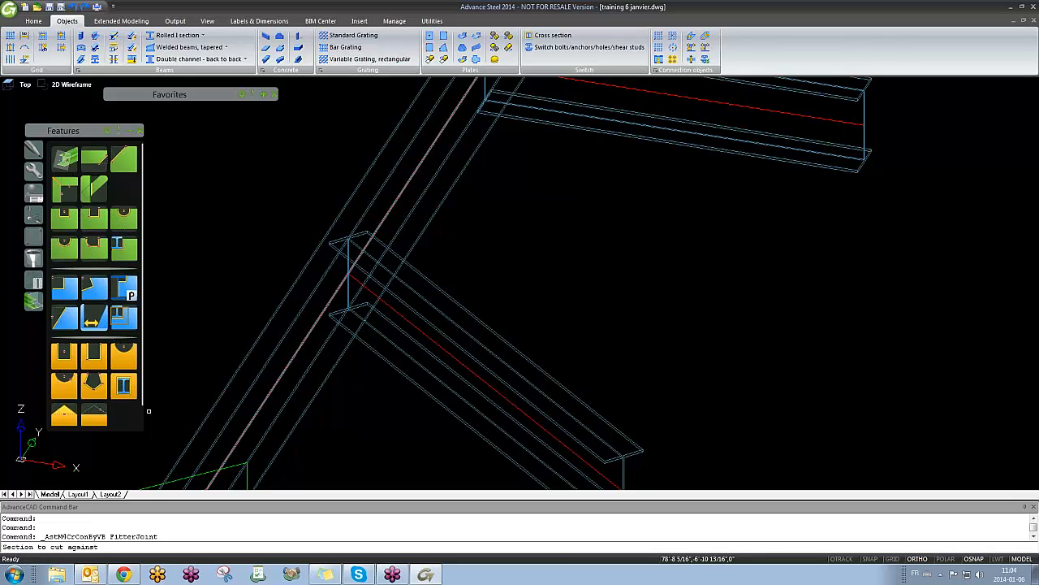
left_click(299, 317)
key("Return")
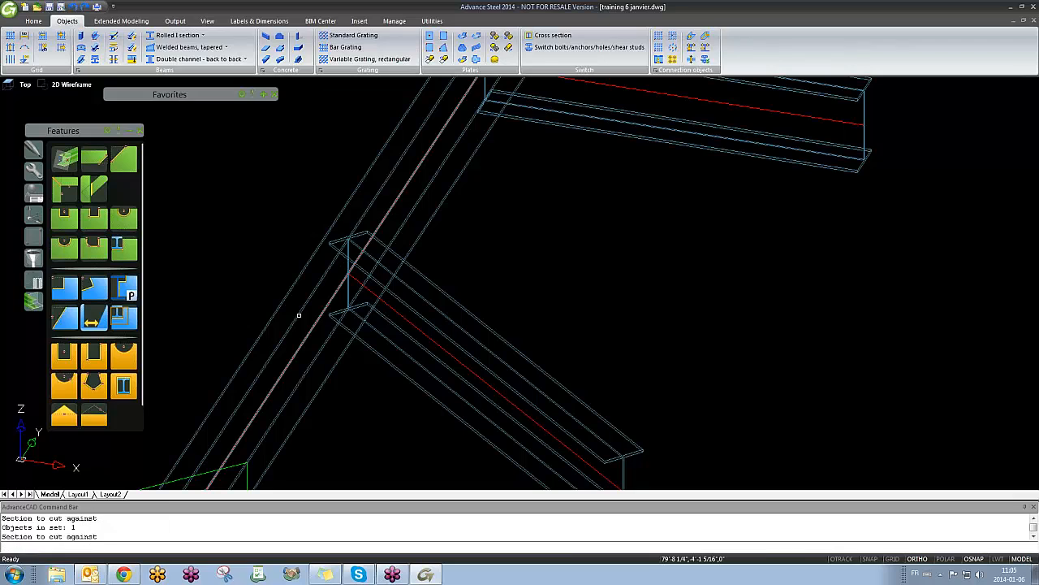
left_click(490, 349)
key("Return")
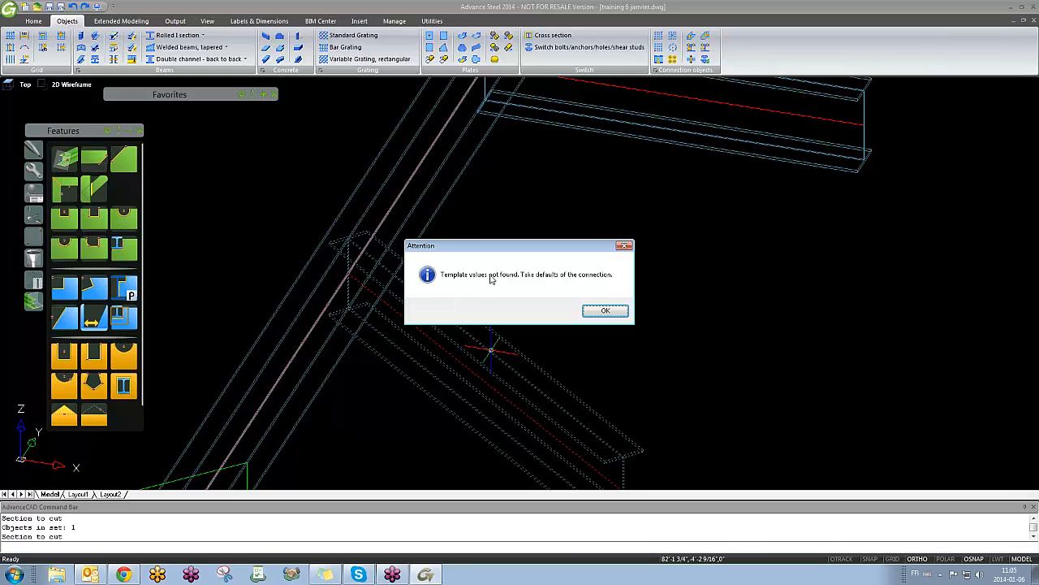
left_click(605, 311)
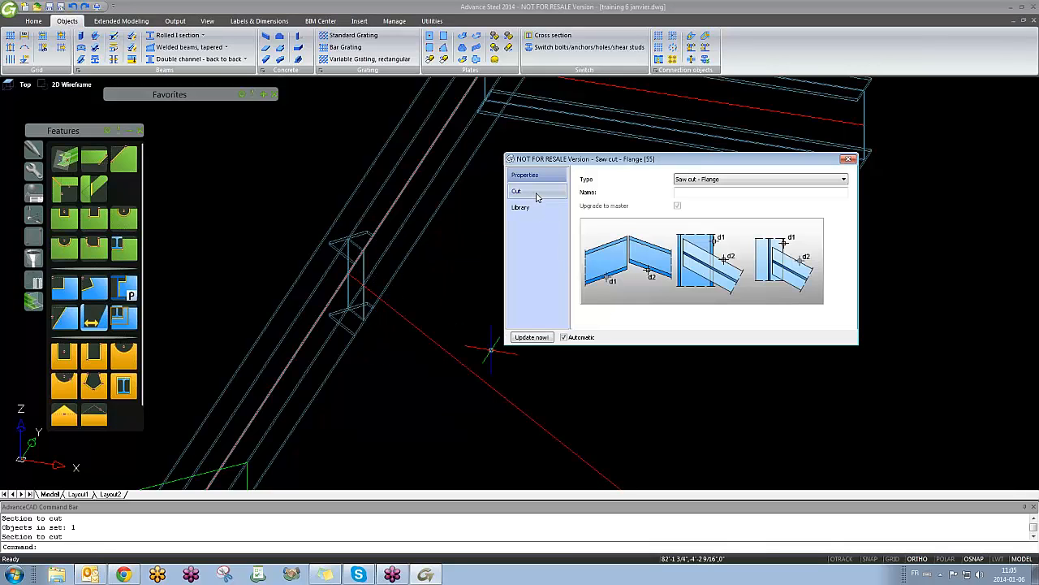
Step: Check the saw cut's Cut and Library settings, close its properties and inspect the beam end at the main beam
left_click(536, 195)
left_click(543, 209)
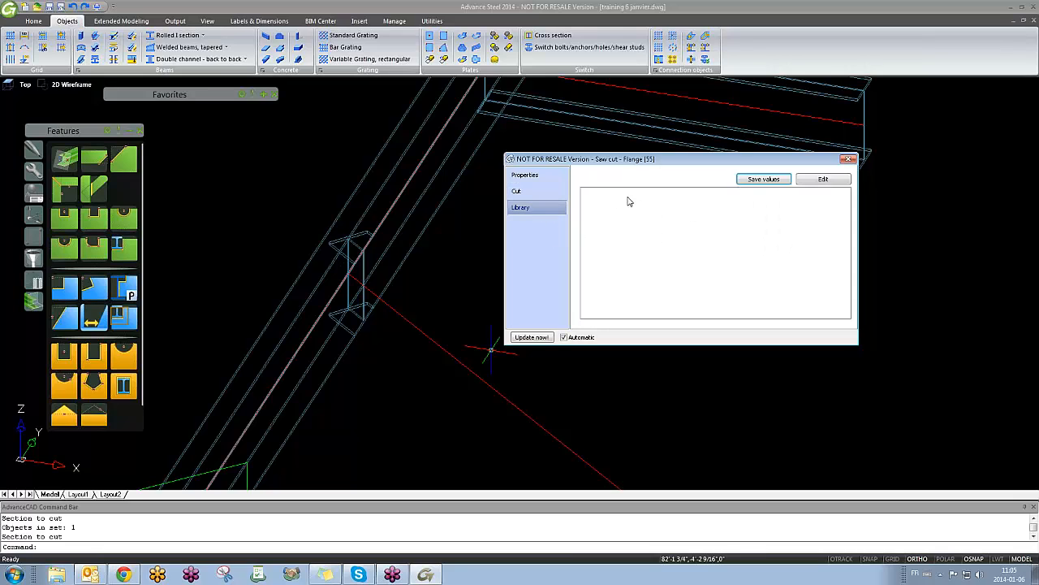
left_click(848, 161)
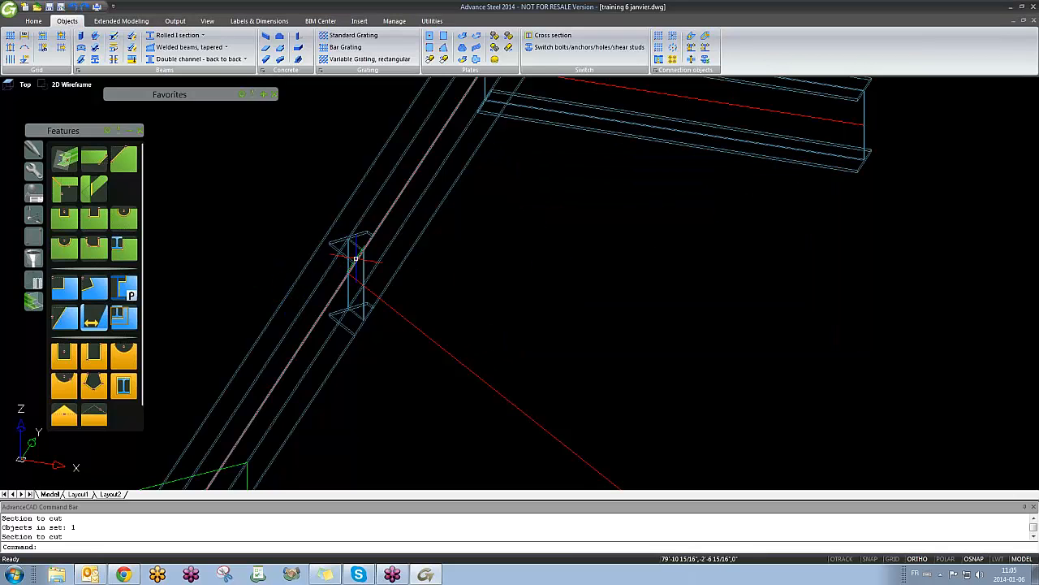
scroll(356, 260, "up", 2)
scroll(393, 284, "down", 3)
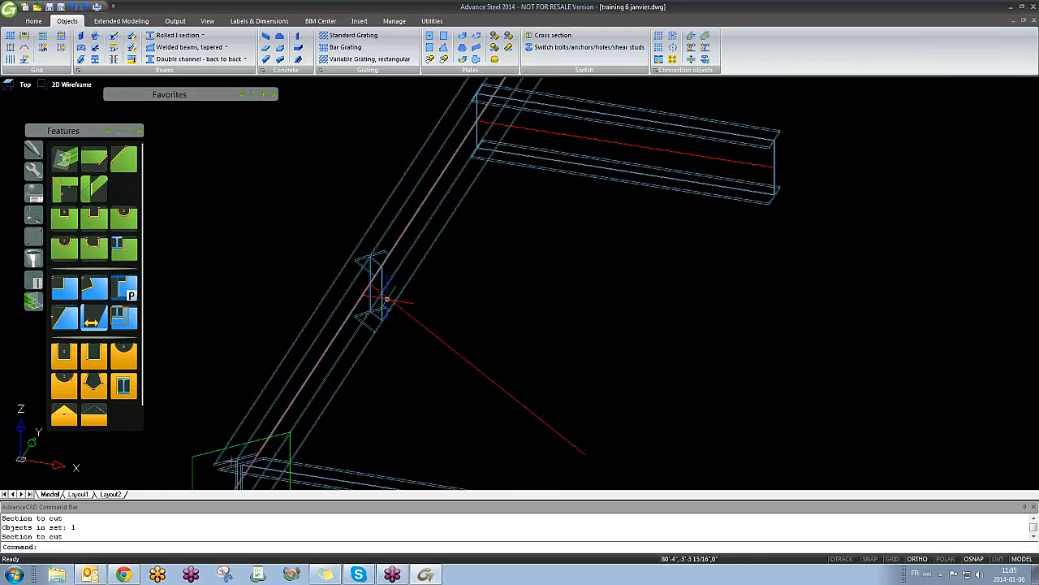
Step: Undo the object cut and stretch the secondary beam's free end so it meets the main beam at a less oblique angle
key("ctrl+z")
key("ctrl+z")
scroll(389, 297, "up", 2)
left_click(409, 265)
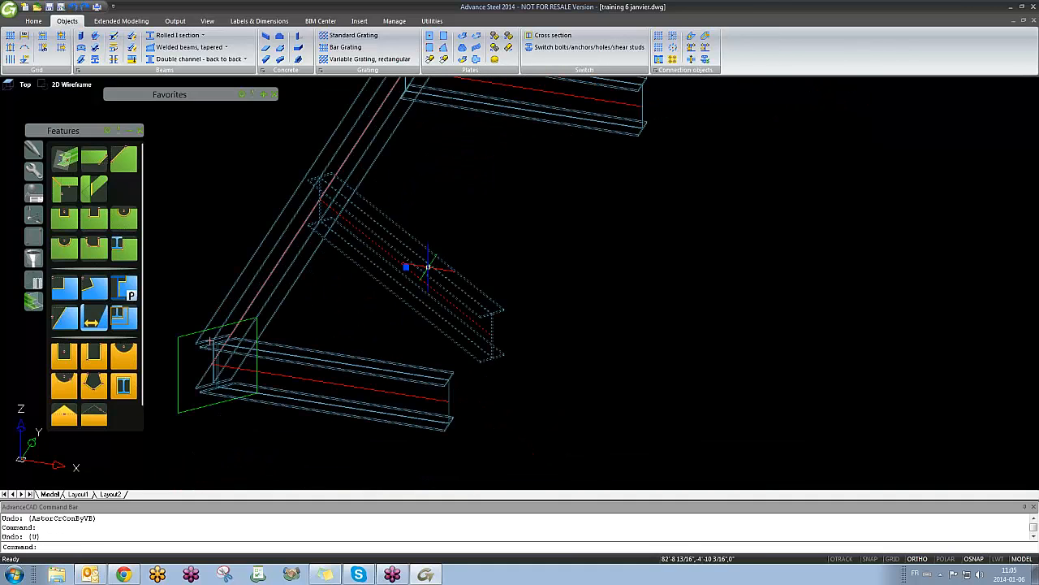
left_click(492, 335)
key("Escape")
Step: Cut the restretched secondary beam at the main beam using Cut at object, with the main beam as the section to cut against
middle_click_drag(529, 313, 513, 357, "shift")
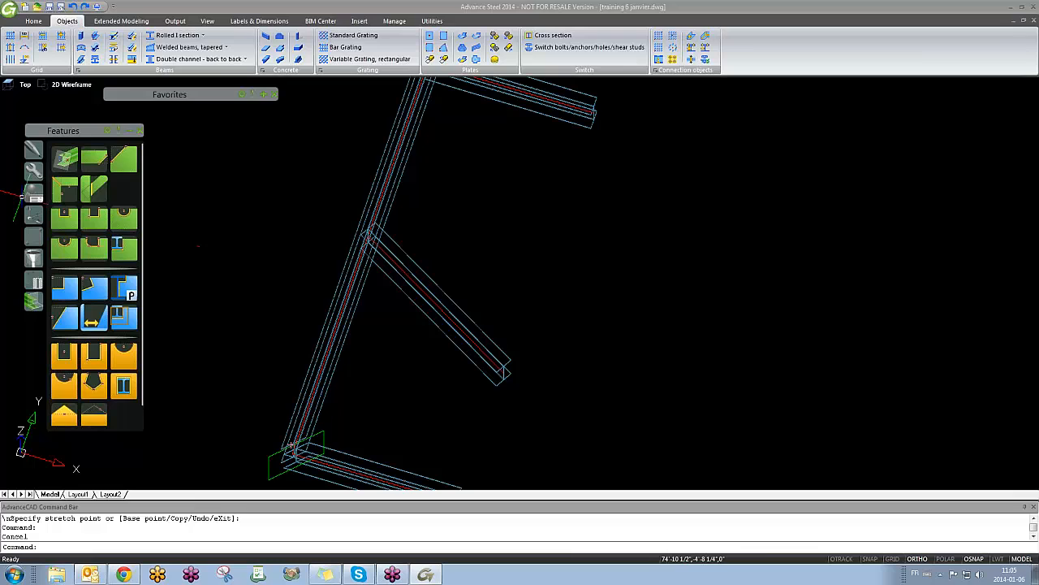
left_click(94, 189)
left_click(390, 199)
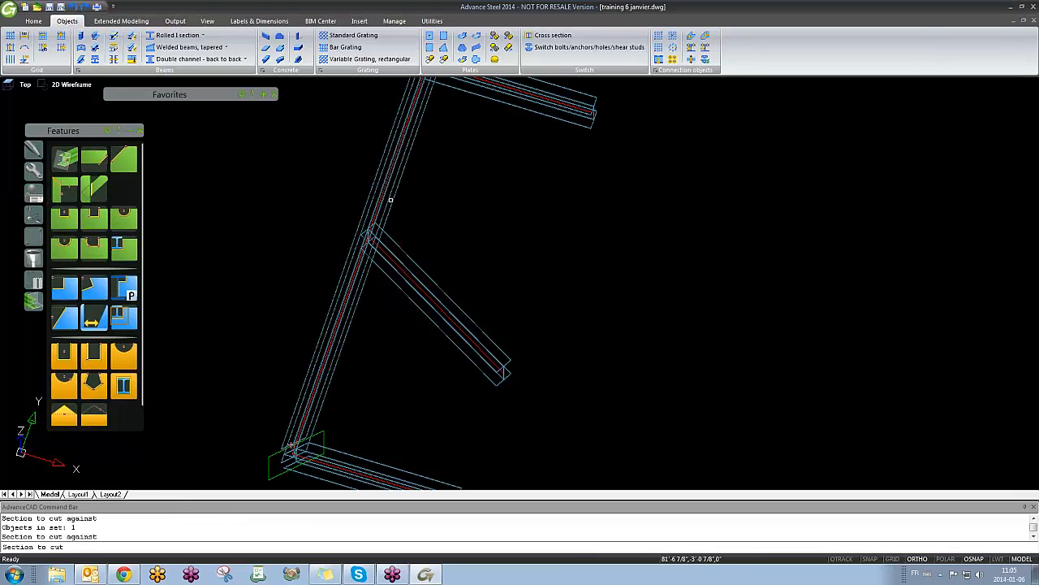
left_click(428, 277)
key("Return")
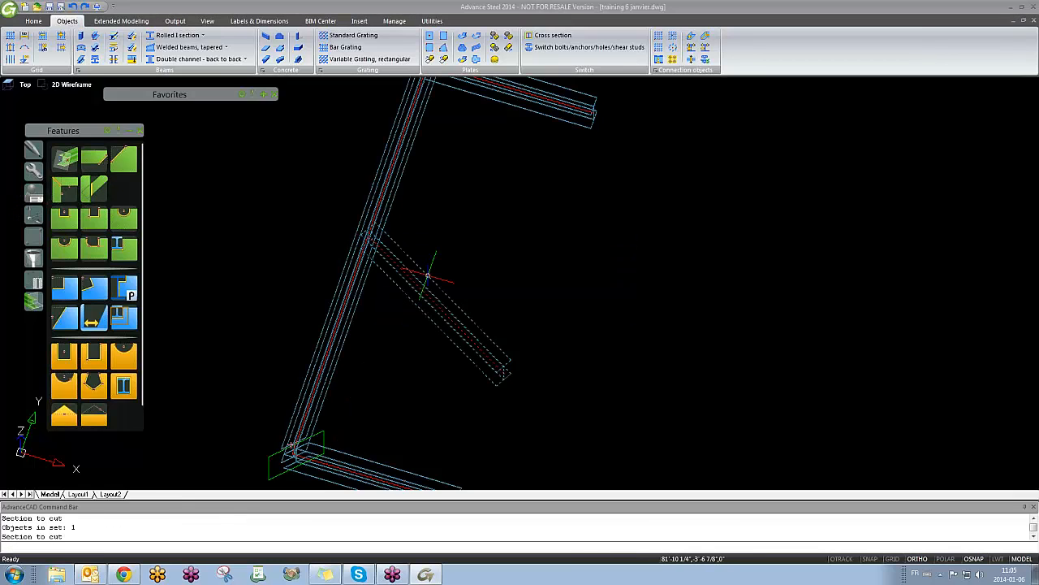
middle_click_drag(385, 316, 306, 327)
mouse_move(405, 371)
middle_mouse_down("shift")
mouse_move(345, 323)
mouse_move(420, 270)
mouse_move(429, 301)
mouse_move(333, 301)
mouse_move(282, 336)
mouse_move(443, 332)
mouse_move(225, 382)
mouse_move(292, 271)
mouse_move(348, 349)
mouse_move(344, 311)
mouse_move(348, 327)
middle_mouse_up("shift")
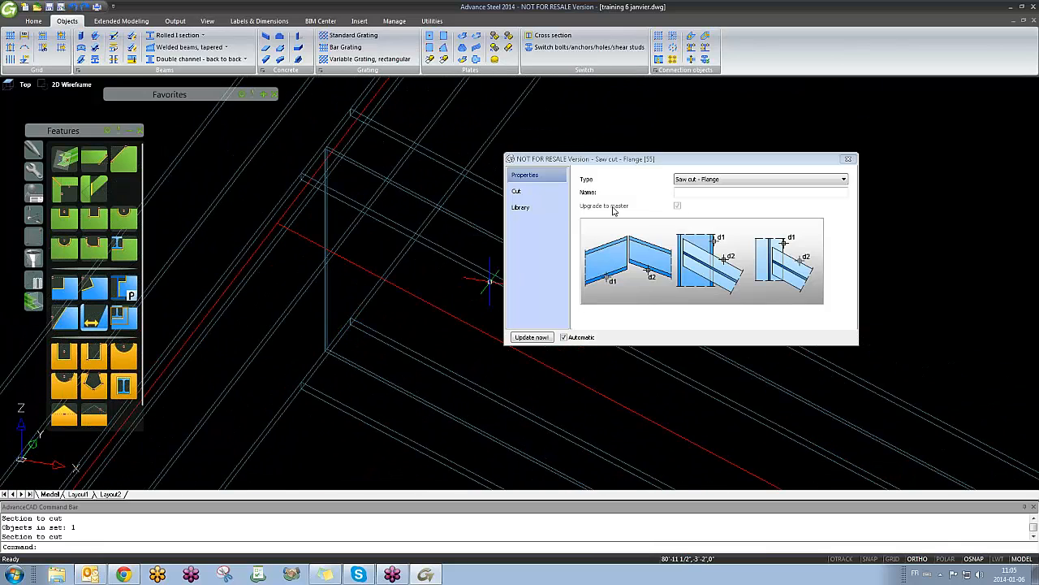
Step: Try a gap of 1" on the flange saw cut and restore the gap to 0"
left_click(532, 195)
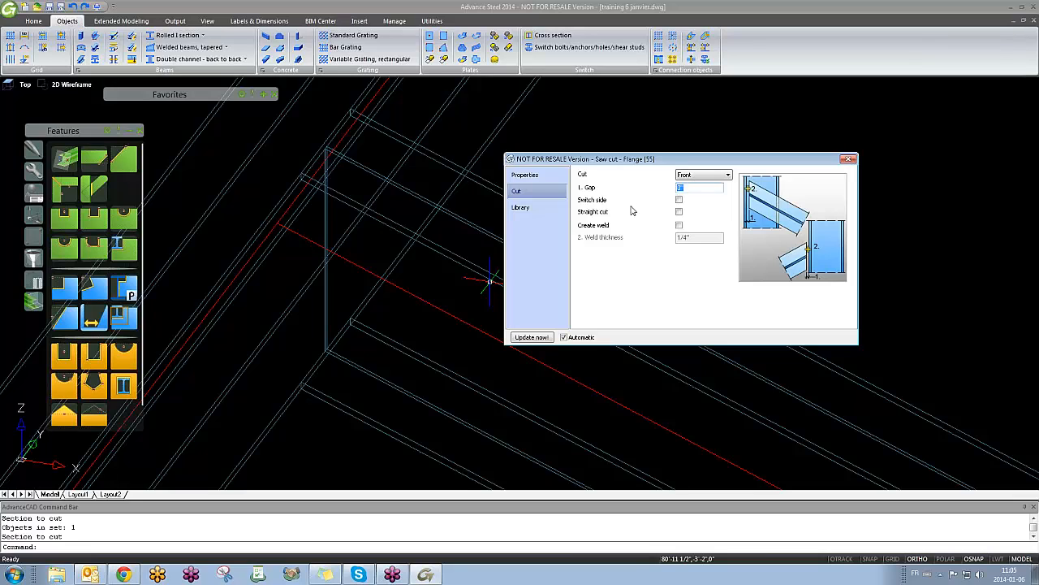
type("2")
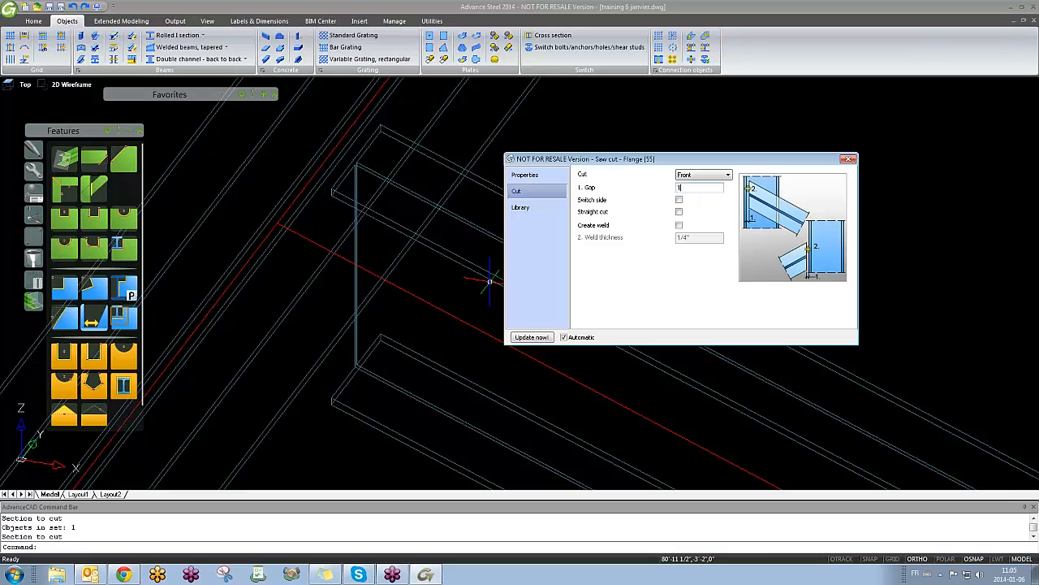
key("Return")
type("0")
key("Return")
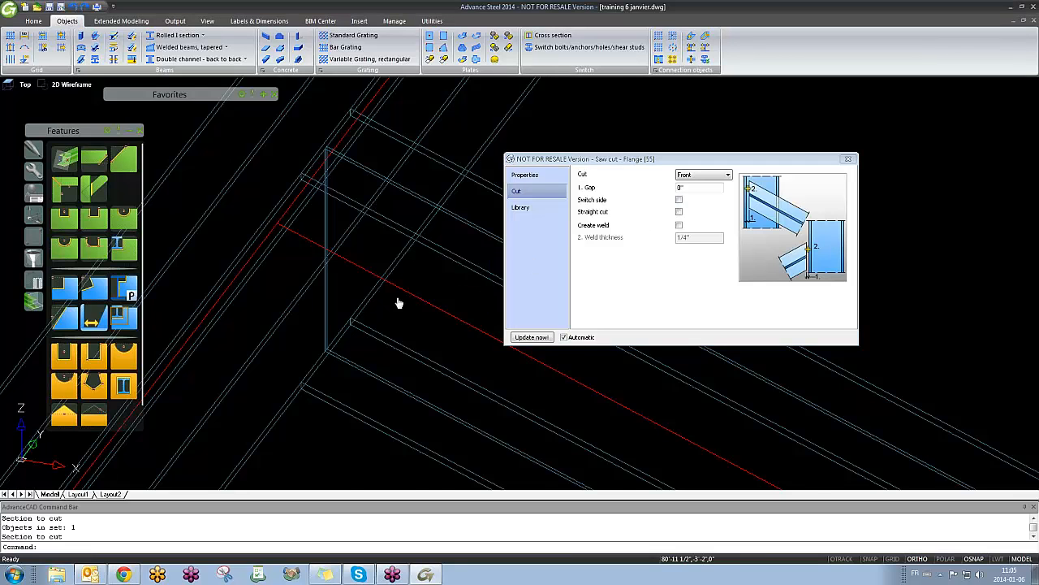
Step: Toggle the Straight cut option on and off to compare the beam end shapes, leaving it disabled
scroll(398, 301, "down", 2)
scroll(376, 332, "down", 2)
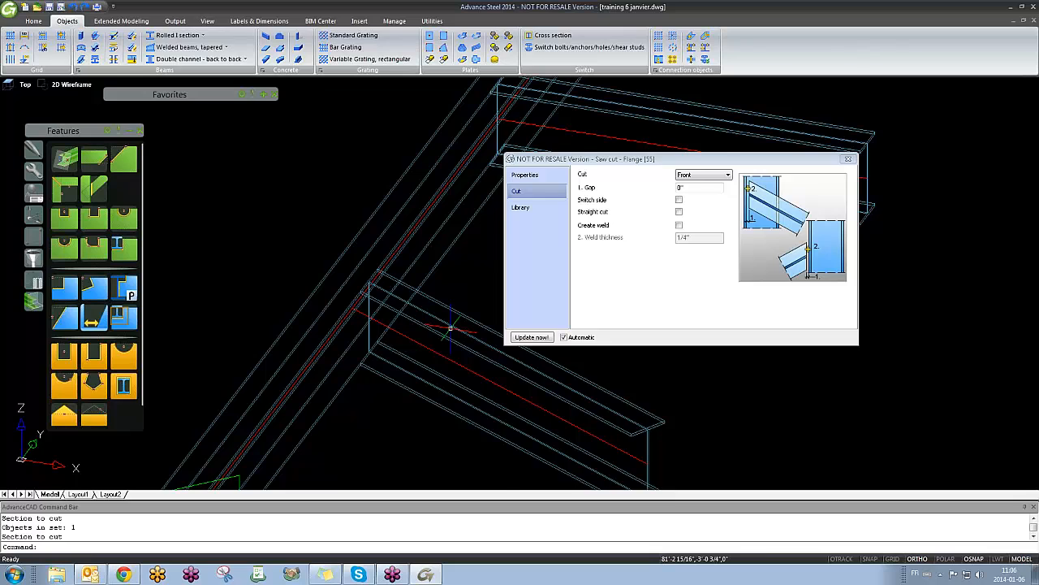
scroll(450, 327, "down", 2)
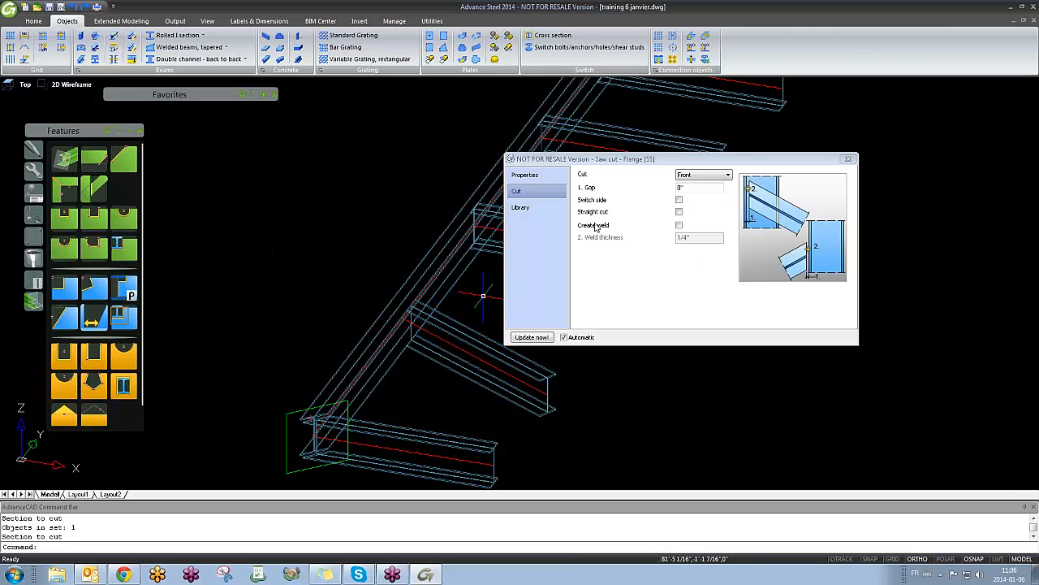
left_click(679, 212)
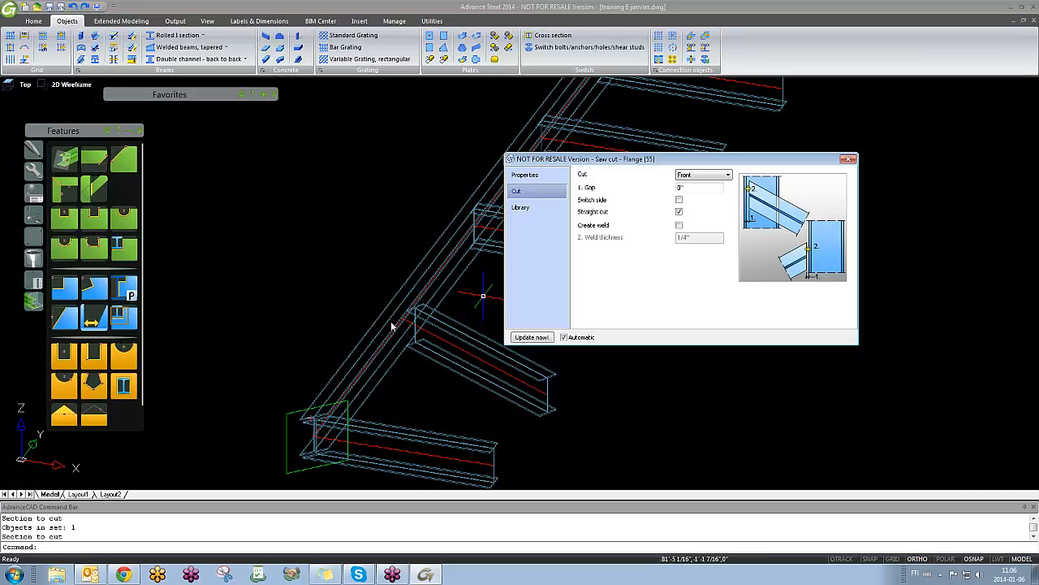
scroll(392, 327, "up", 5)
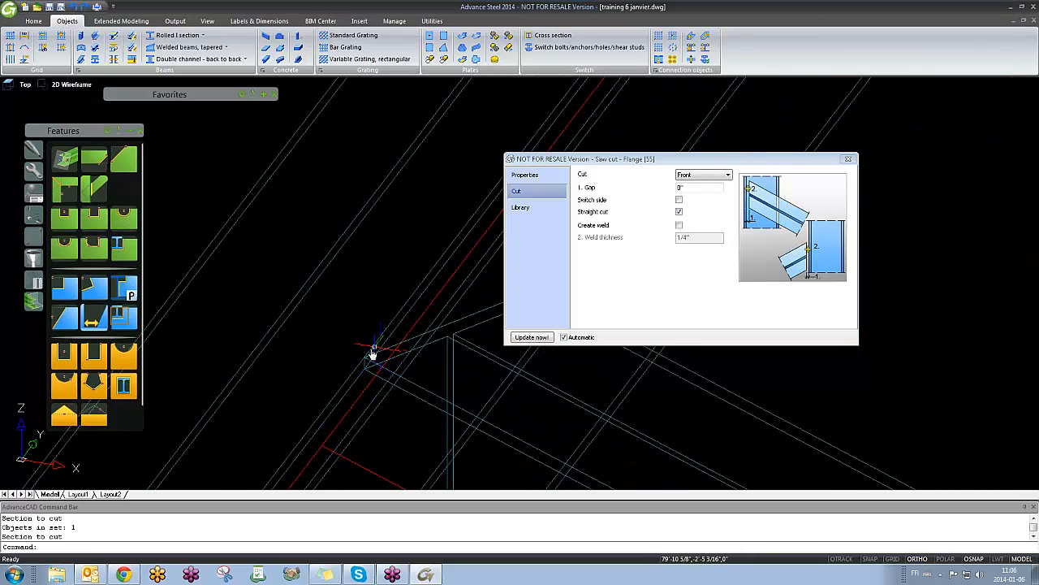
middle_click_drag(373, 352, 258, 357)
left_click(678, 212)
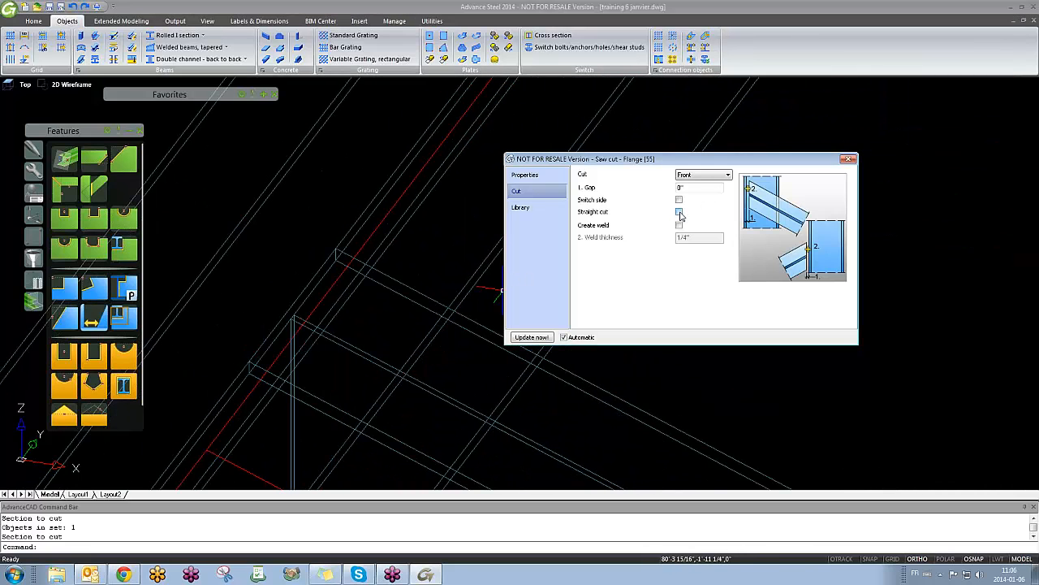
left_click(679, 212)
left_click(679, 213)
left_click(680, 213)
left_click(680, 213)
left_click(679, 213)
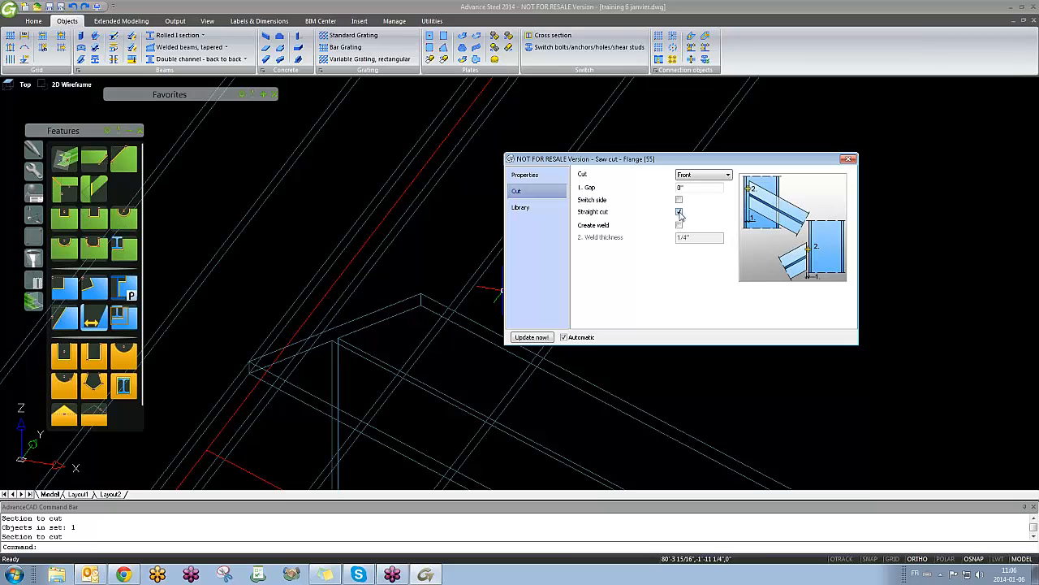
left_click(680, 212)
Step: Toggle Create weld on and off to compare the joint, leave it disabled and close the saw cut's properties
middle_click_drag(371, 353, 365, 211)
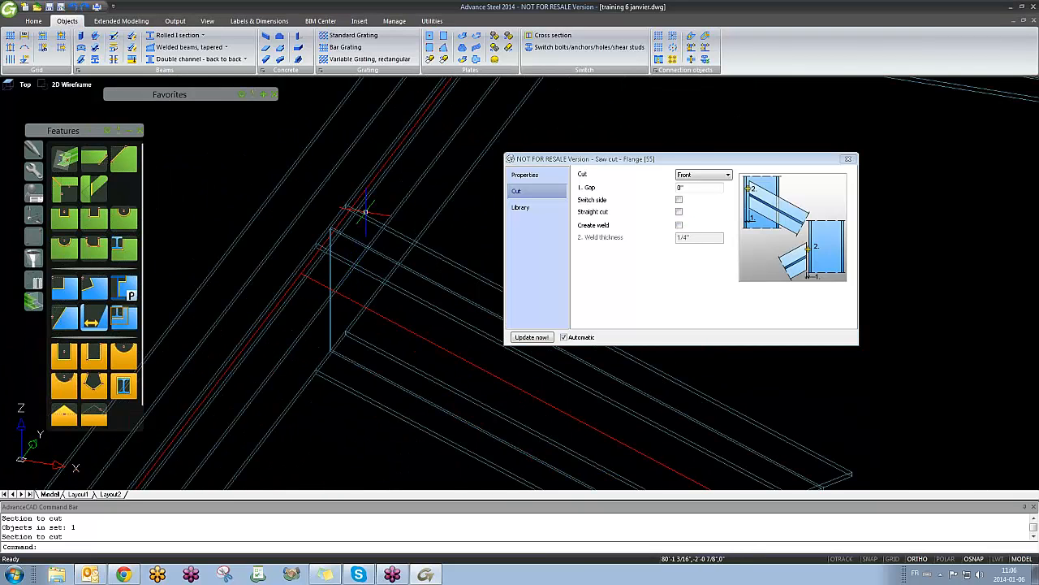
left_click(680, 225)
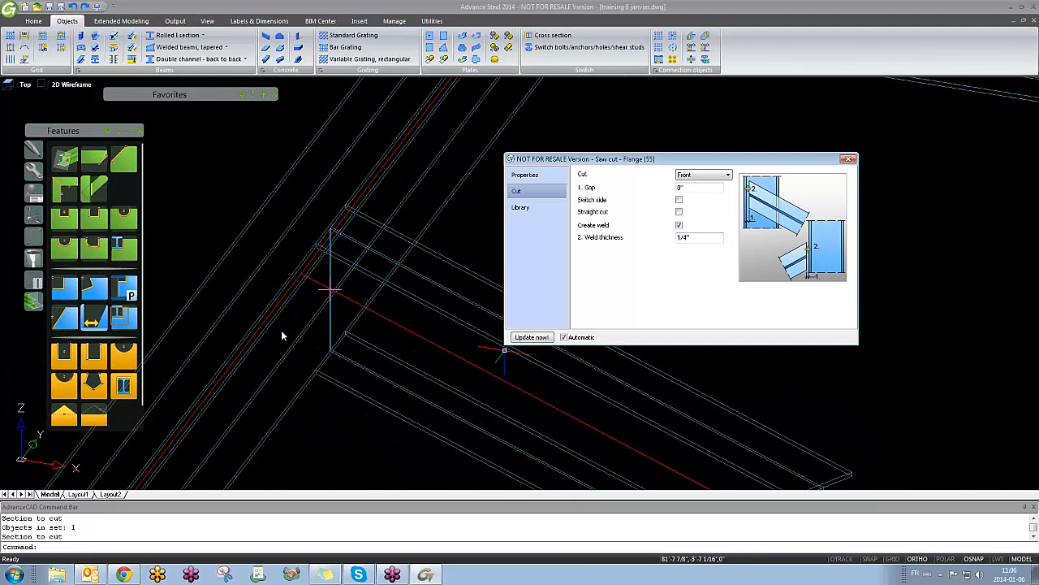
left_click(680, 225)
left_click(680, 225)
left_click(679, 224)
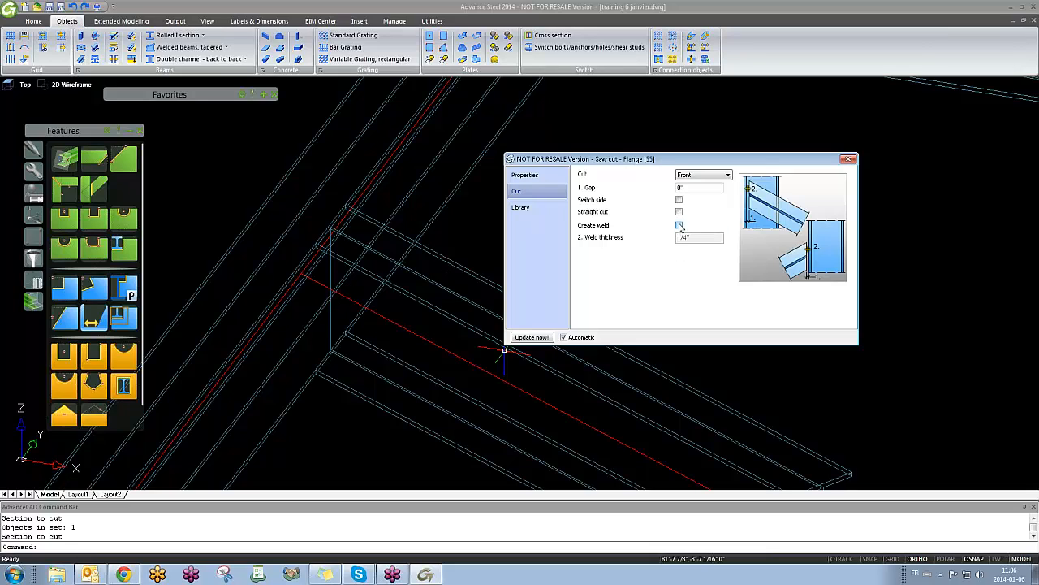
left_click(680, 225)
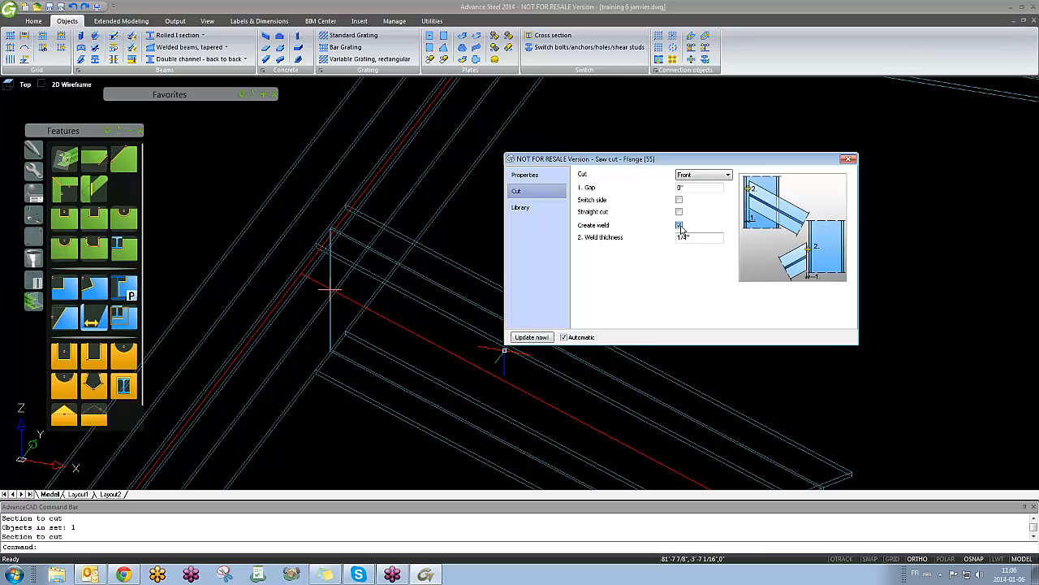
left_click(680, 226)
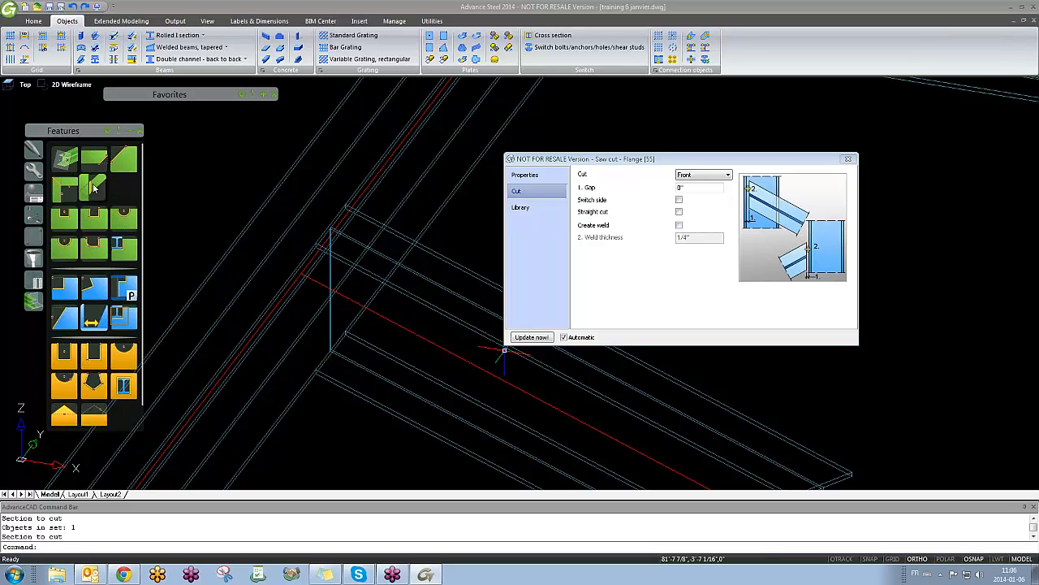
left_click(846, 161)
Step: Set the angled beam's display type to Features and open the Shorten beam properties of its cut plane
scroll(278, 390, "down", 5)
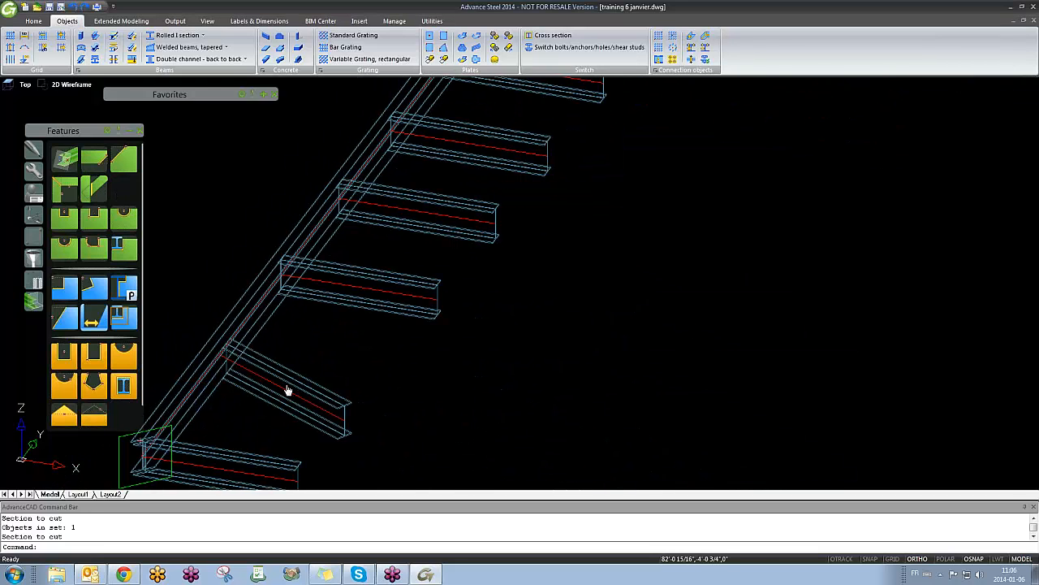
scroll(225, 420, "up", 2)
scroll(273, 381, "down", 2)
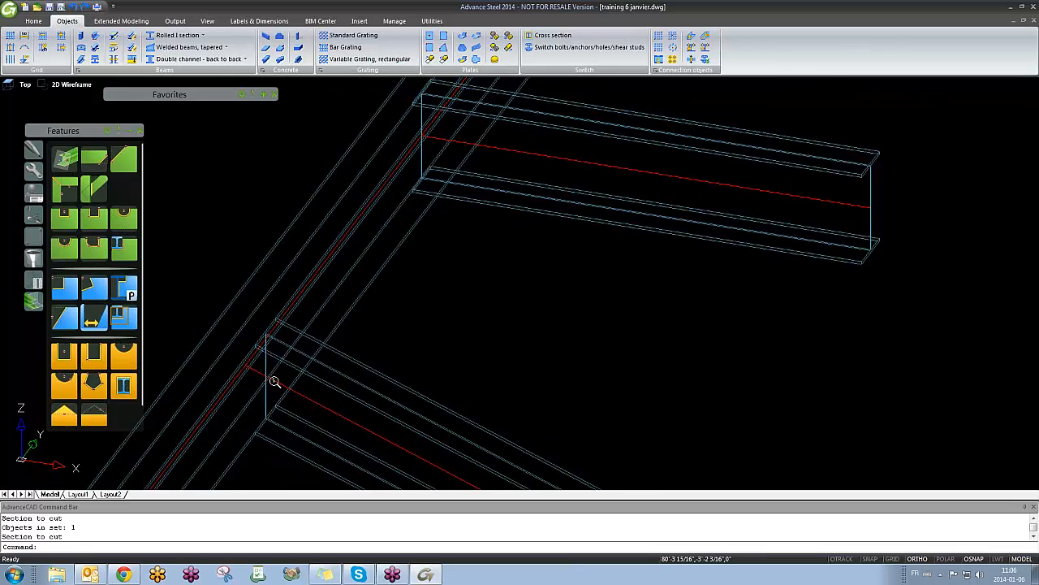
scroll(271, 370, "up", 2)
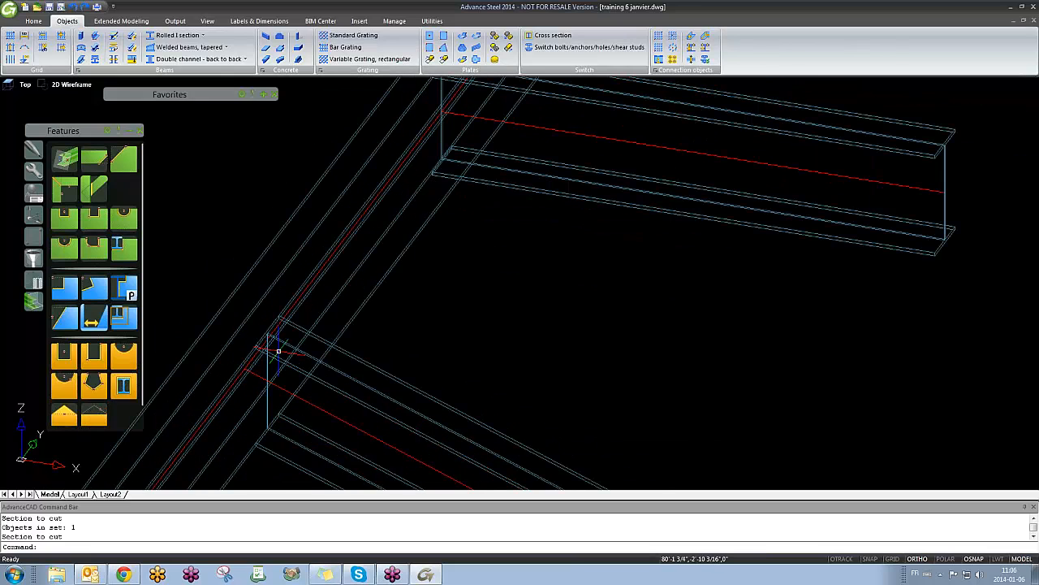
double_click(359, 358)
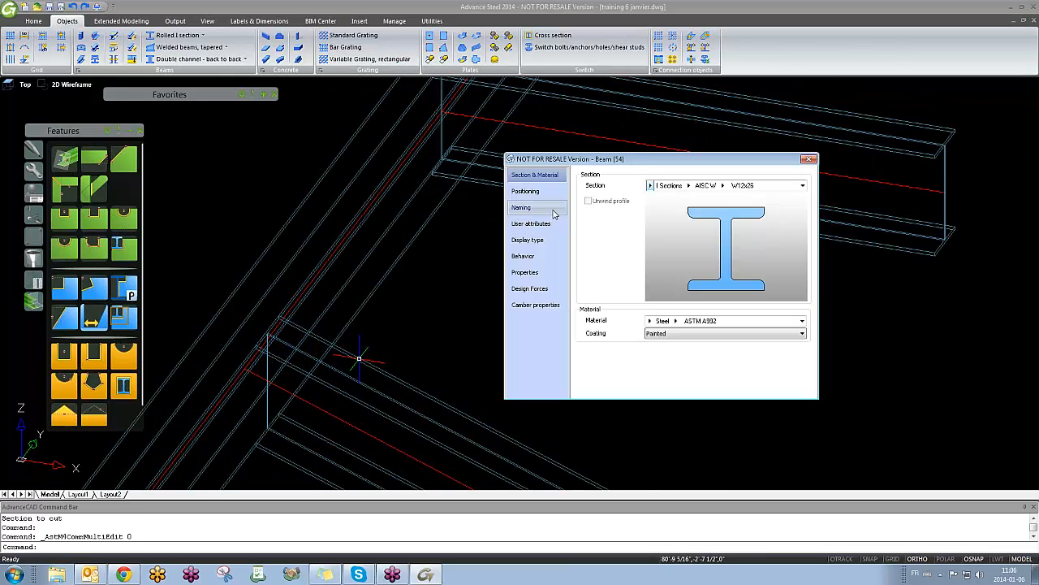
left_click(552, 210)
left_click(540, 240)
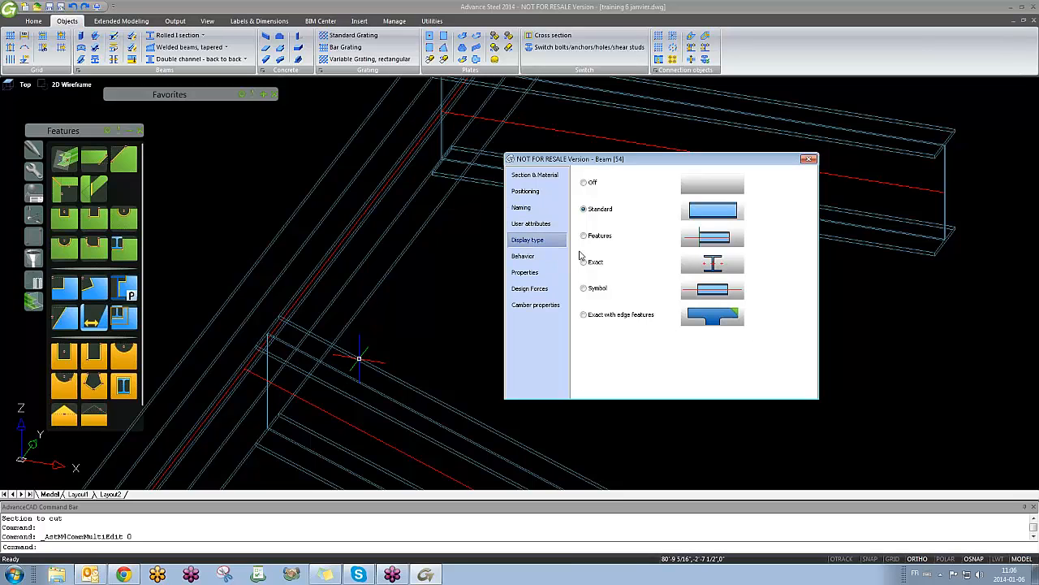
left_click(584, 237)
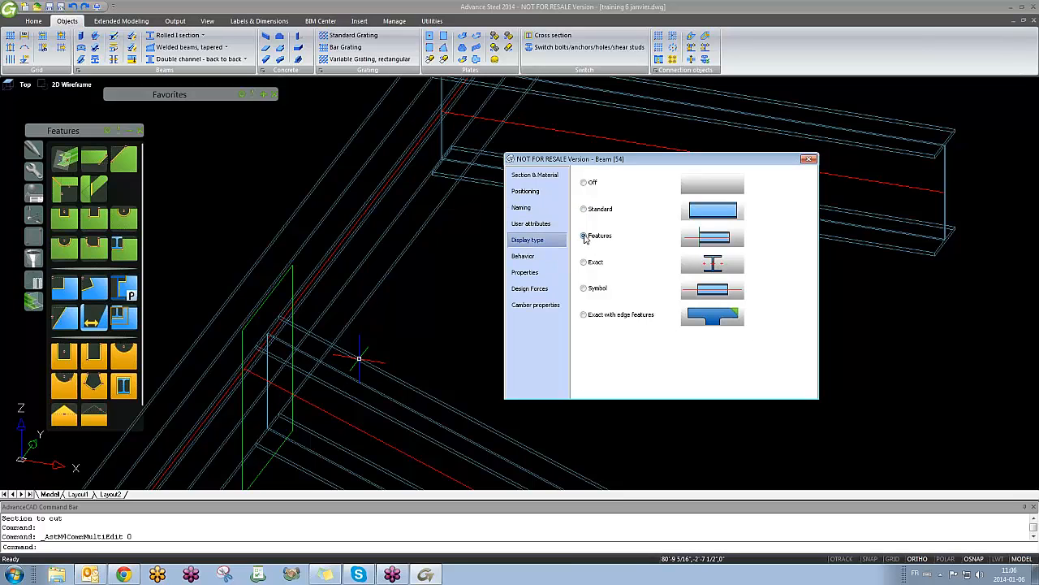
left_click(809, 159)
double_click(291, 280)
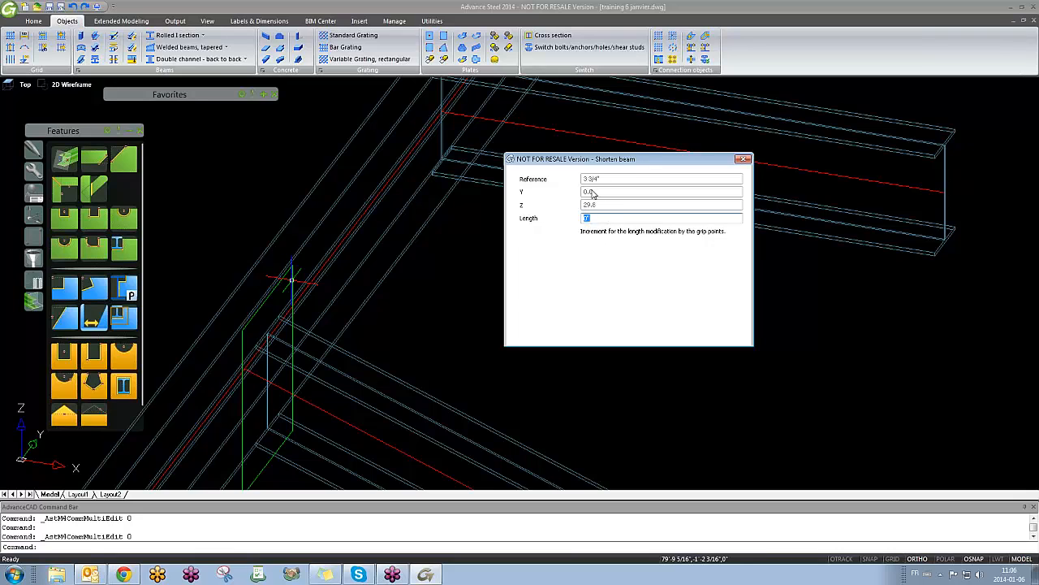
Step: Close the Shorten beam properties and review the saw cut's Cut and Library settings through the cut plane's joint properties
left_click(744, 159)
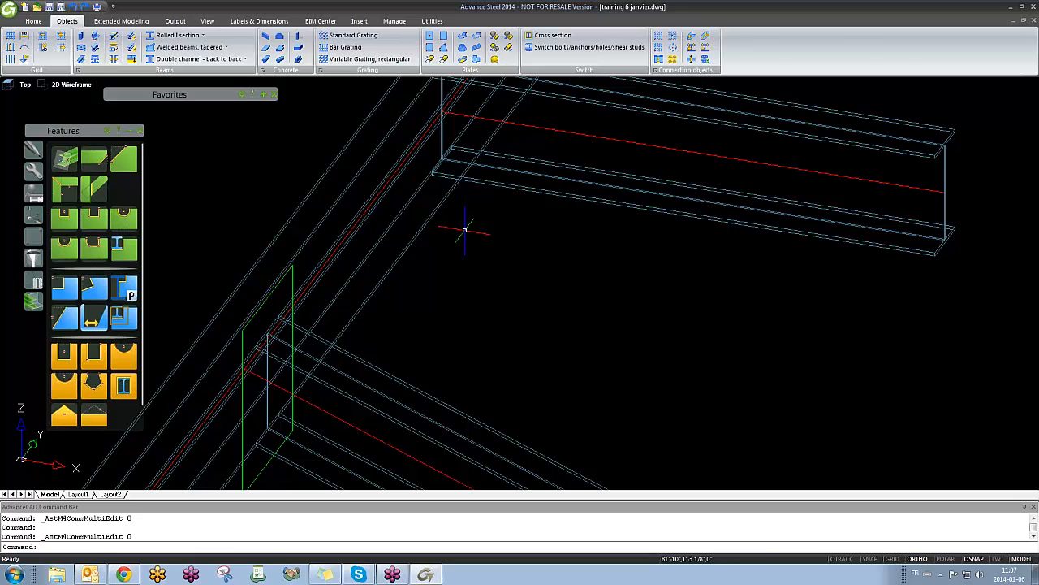
left_click(293, 290)
right_click(293, 290)
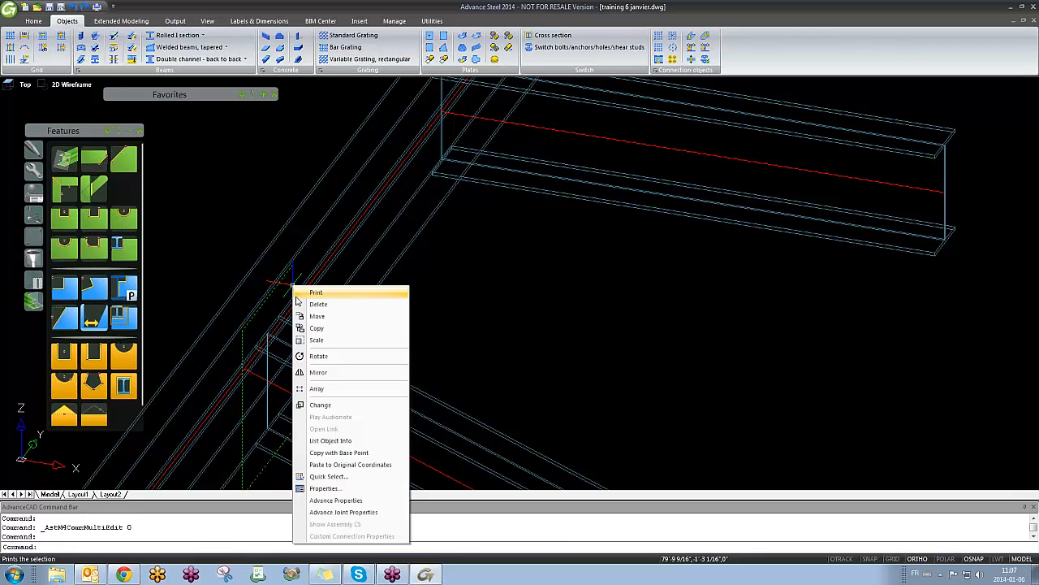
key("Escape")
right_click(293, 282)
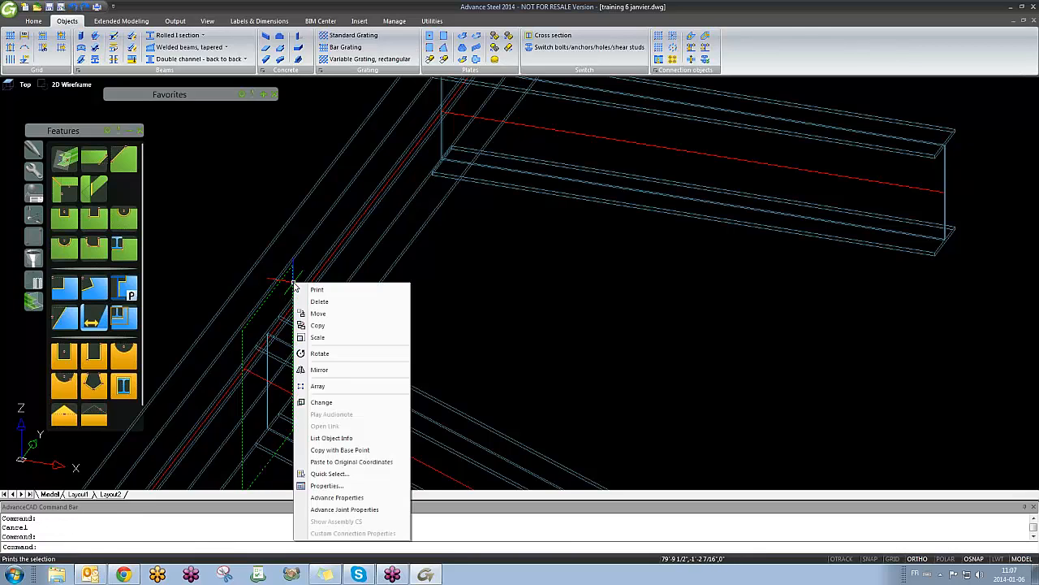
left_click(341, 509)
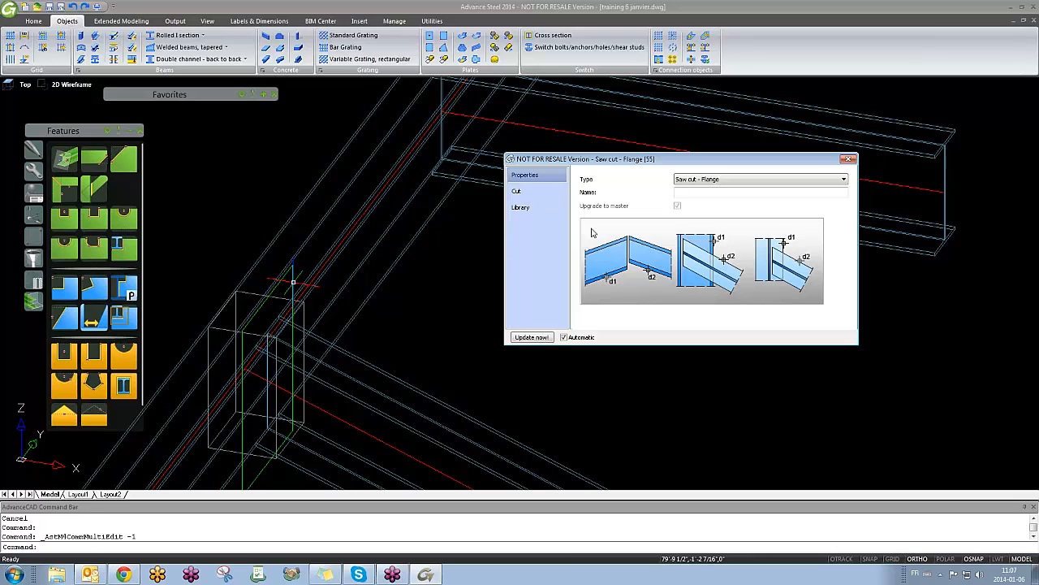
left_click(516, 191)
left_click(520, 207)
left_click(517, 191)
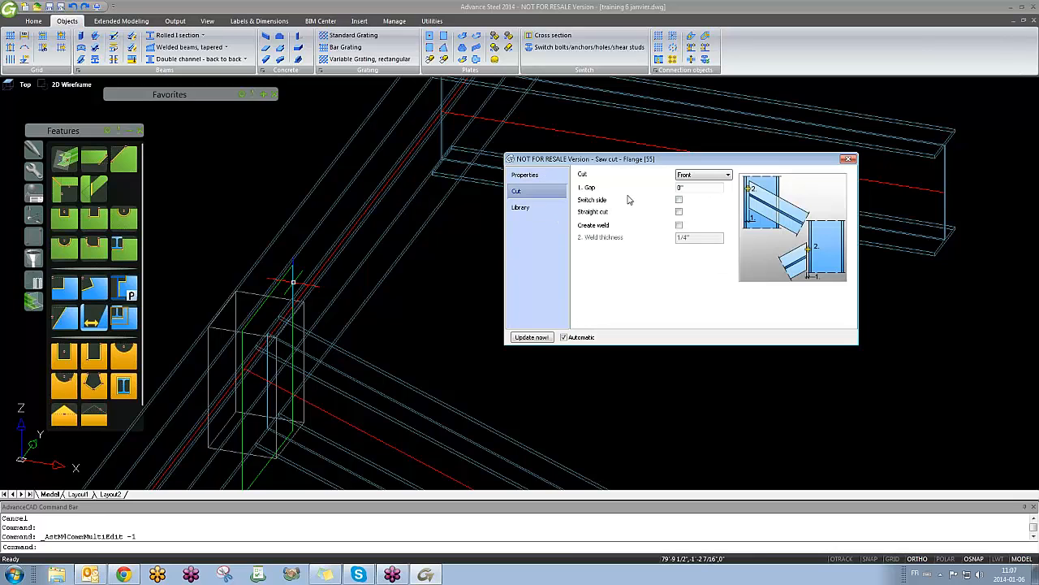
left_click(848, 159)
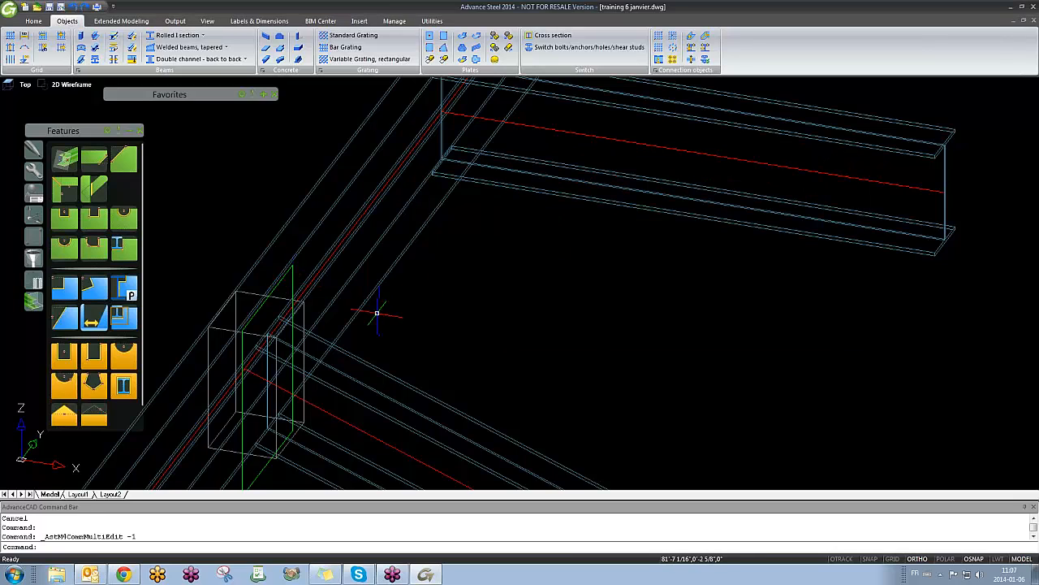
Step: Open the flange saw cut's properties from its joint box and review the Cut options
middle_click_drag(279, 305, 394, 232, "shift")
left_click(441, 282)
middle_click_drag(441, 282, 452, 236, "shift")
key("Escape")
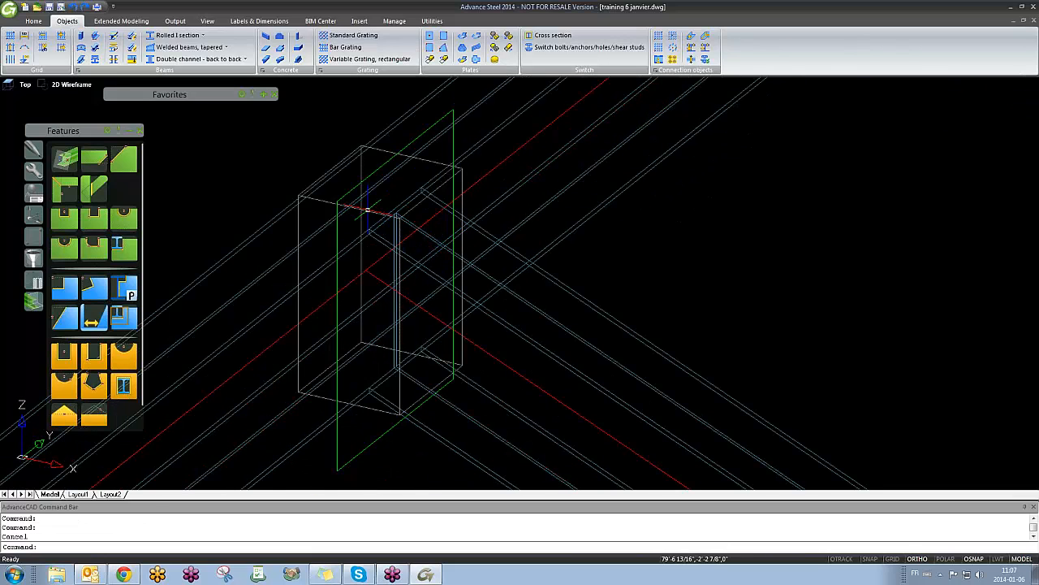
scroll(399, 219, "down", 5)
scroll(437, 260, "up", 5)
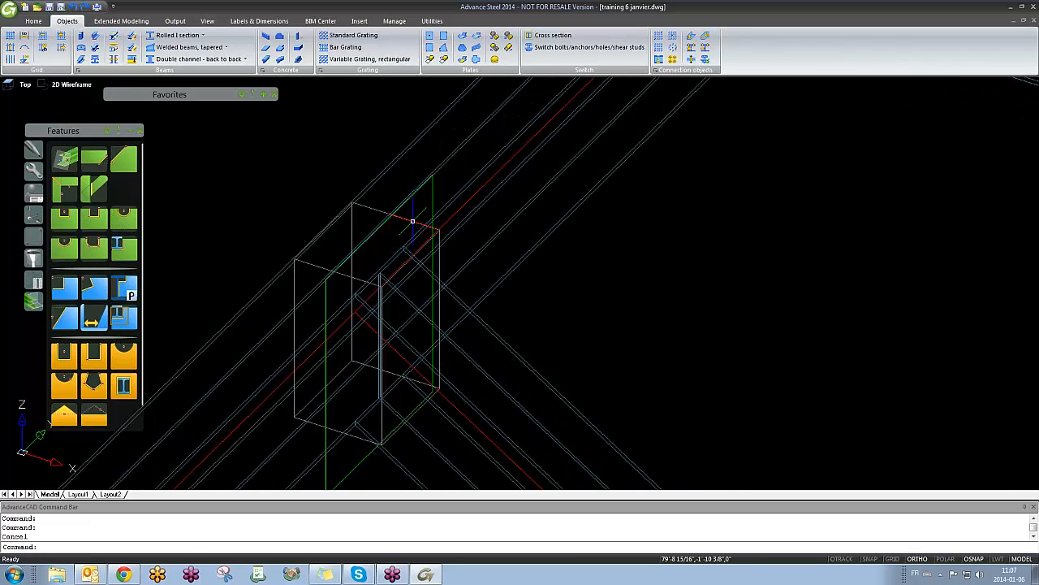
double_click(413, 221)
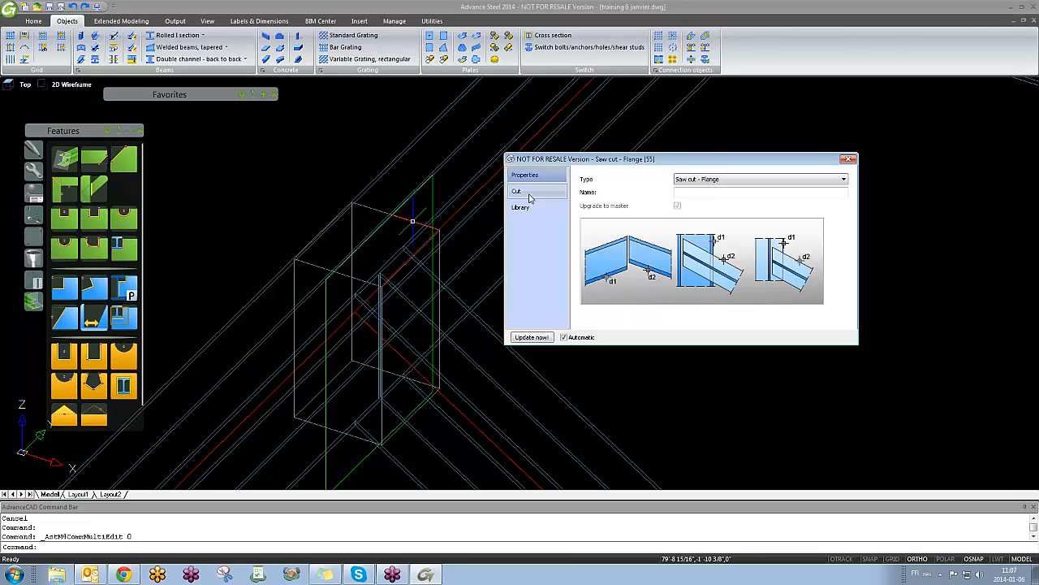
left_click(533, 192)
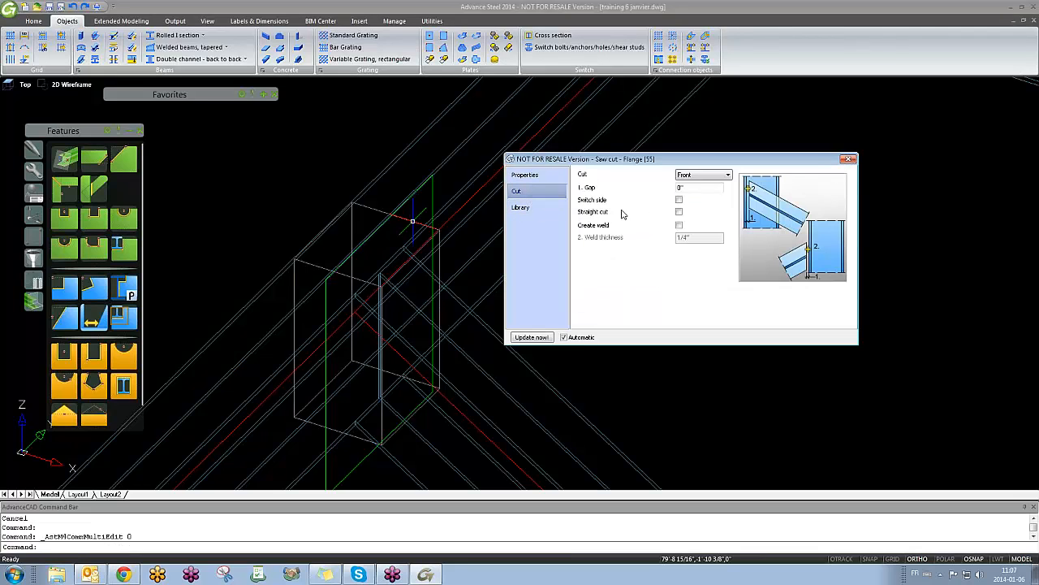
left_click(849, 158)
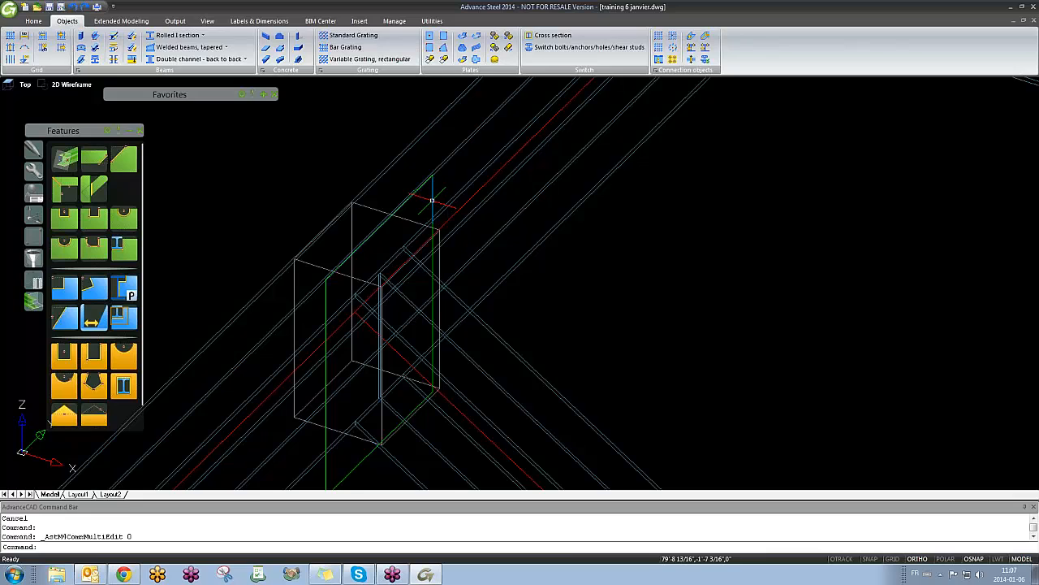
Step: Reopen the saw cut's joint properties from the green cut plane and close them
left_click(432, 200)
right_click(432, 199)
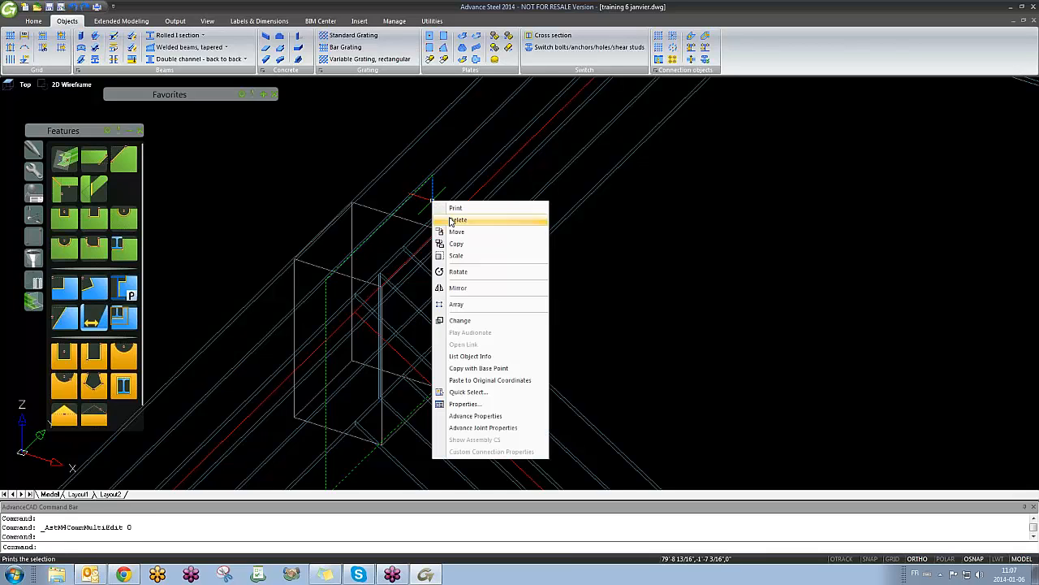
left_click(490, 428)
left_click(848, 158)
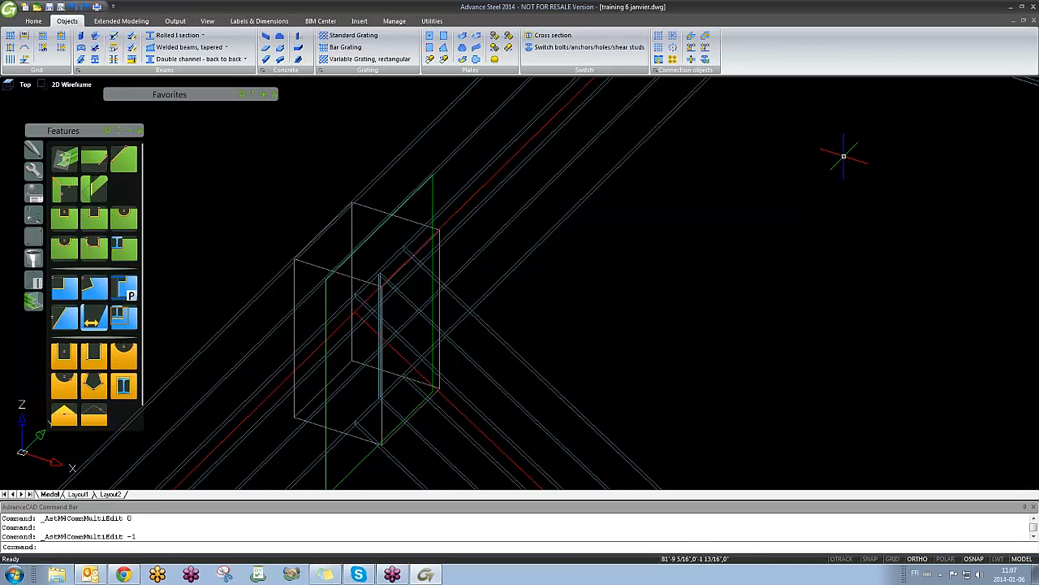
Step: Examine the display type setting in the angled beam's properties
scroll(405, 267, "down", 4)
scroll(410, 276, "down", 5)
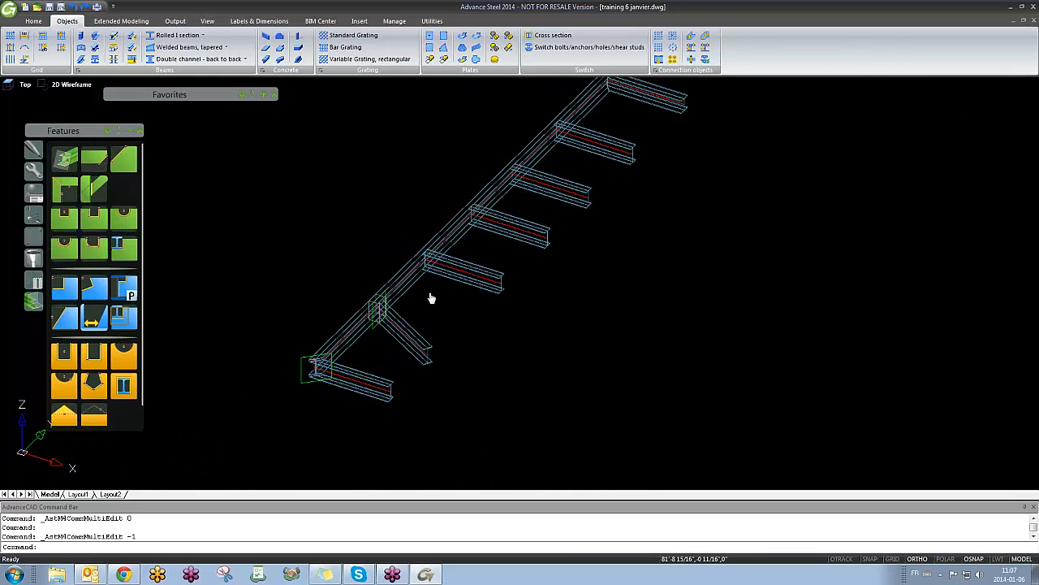
scroll(425, 285, "up", 6)
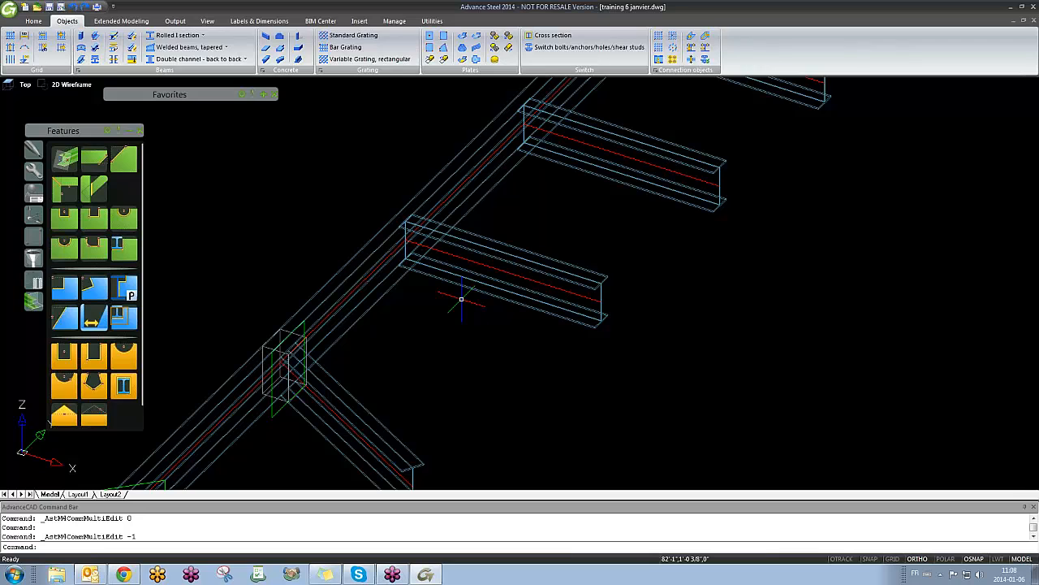
double_click(355, 434)
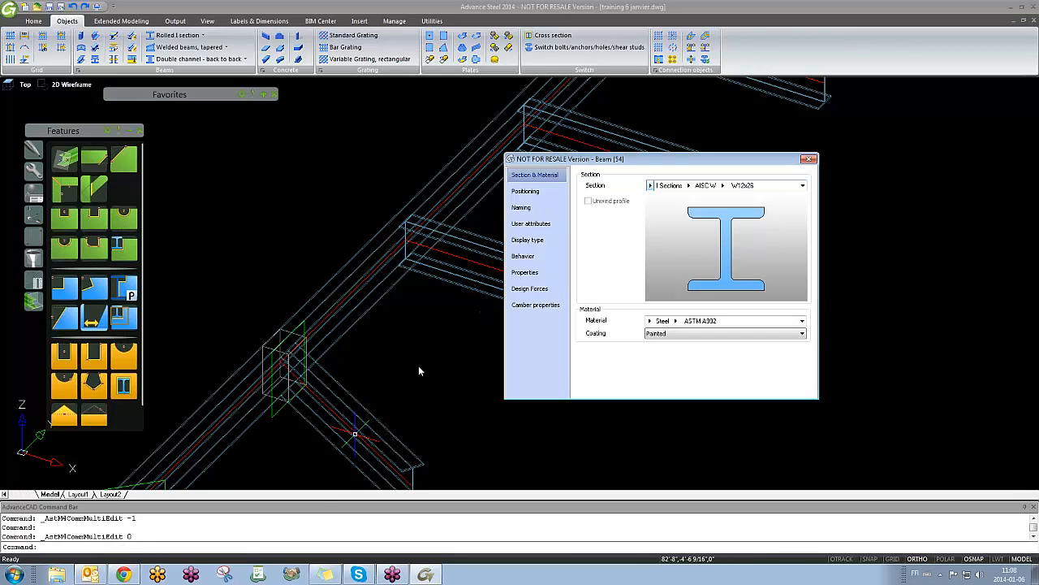
left_click(532, 241)
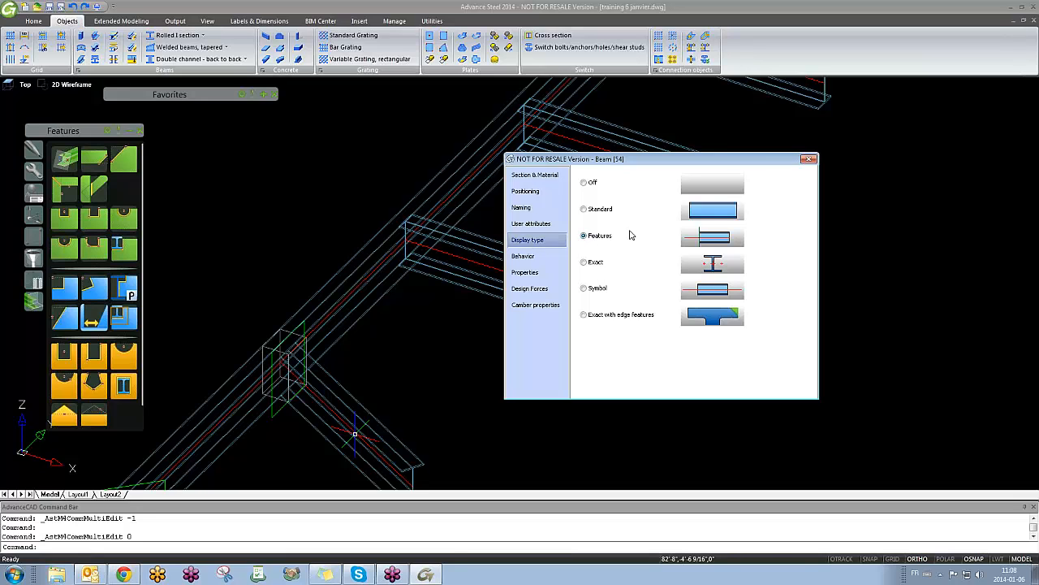
left_click(808, 159)
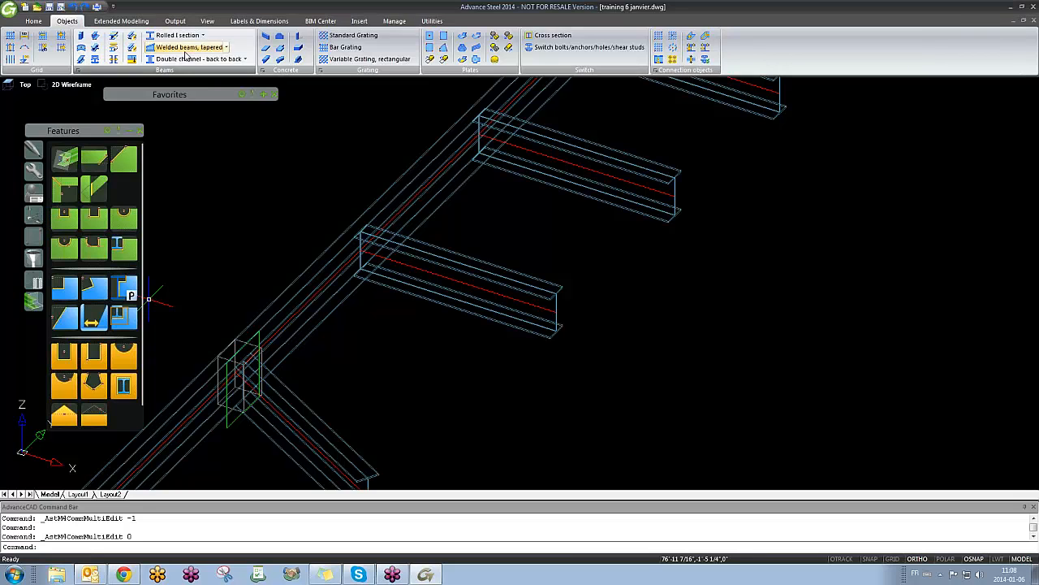
mouse_move(262, 346)
middle_mouse_down()
mouse_move(334, 265)
mouse_move(340, 232)
middle_mouse_up()
scroll(339, 232, "down", 2)
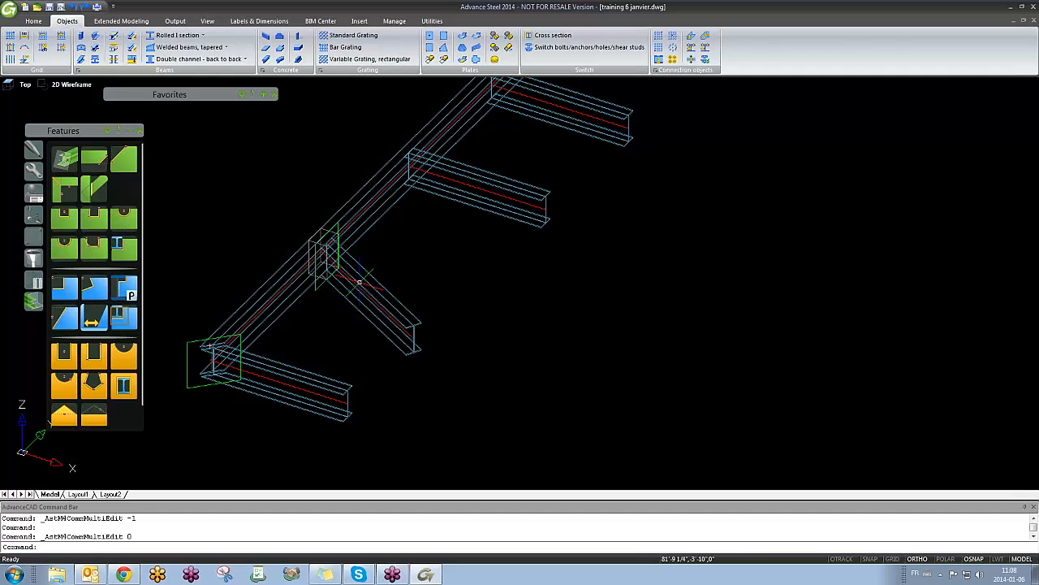
double_click(360, 282)
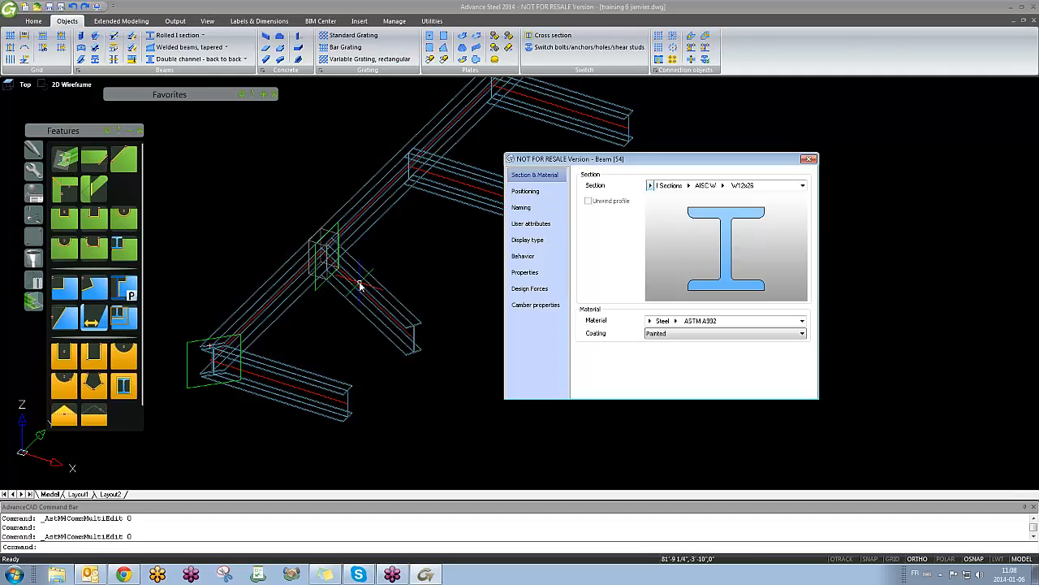
key("Escape")
Step: Select the whole group of sample beams and inspect their shared beam properties
scroll(363, 287, "down", 5)
scroll(364, 289, "down", 3)
middle_click_drag(454, 399, 533, 281, "shift")
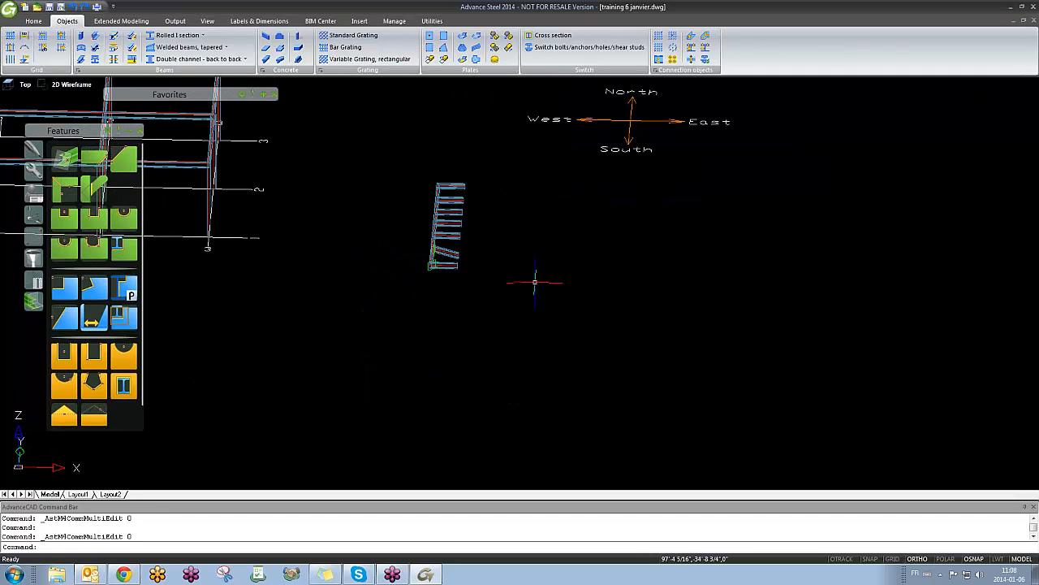
left_click(536, 281)
left_click(443, 158)
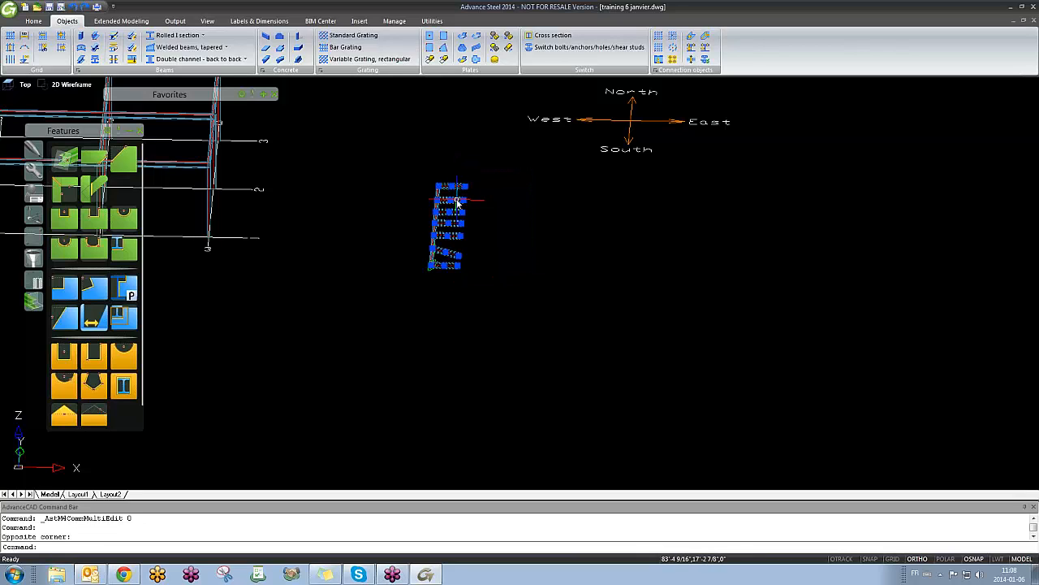
right_click(457, 200)
left_click(498, 417)
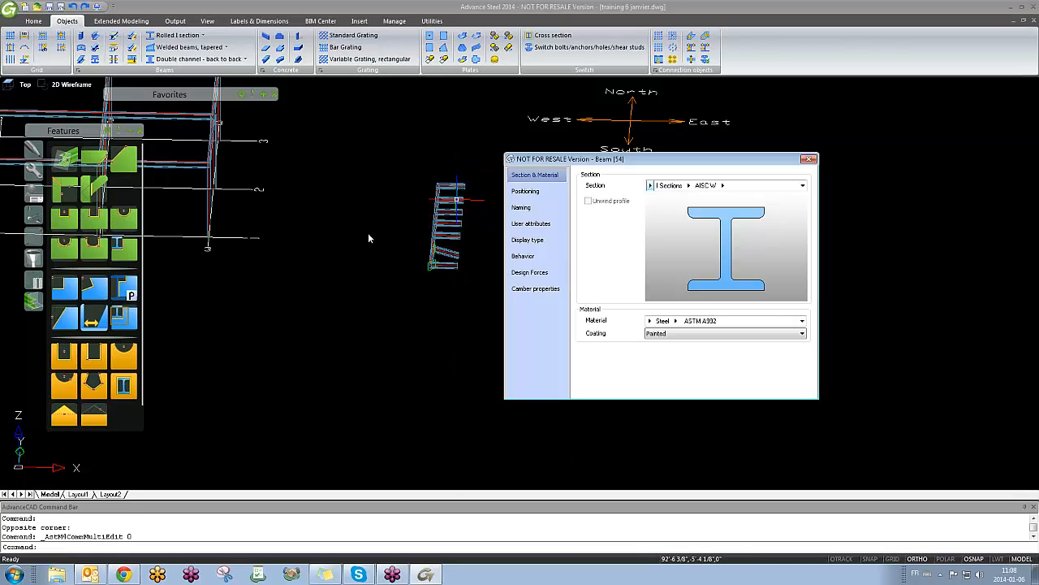
scroll(462, 189, "up", 5)
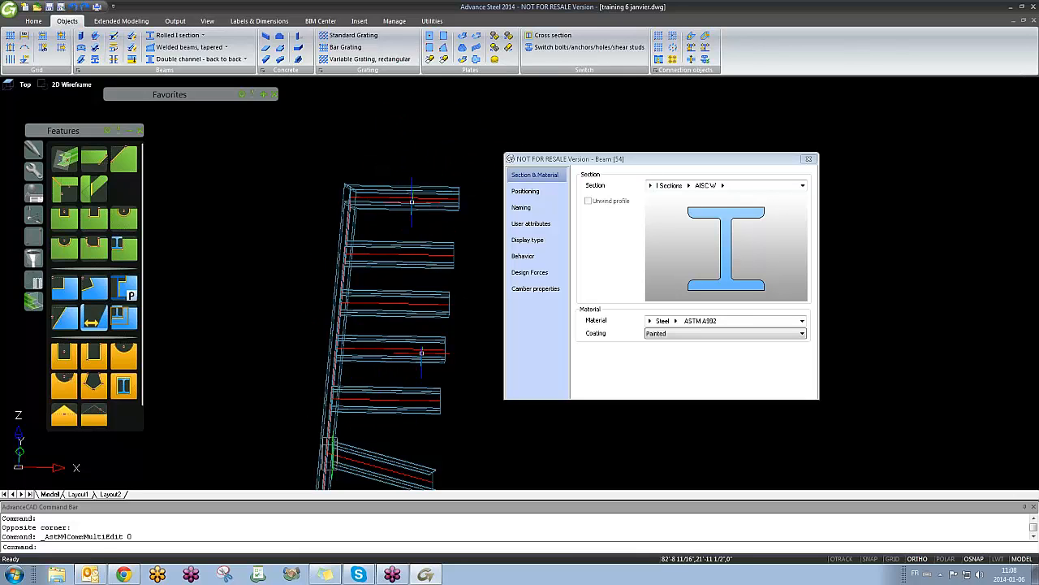
middle_click_drag(389, 271, 372, 243)
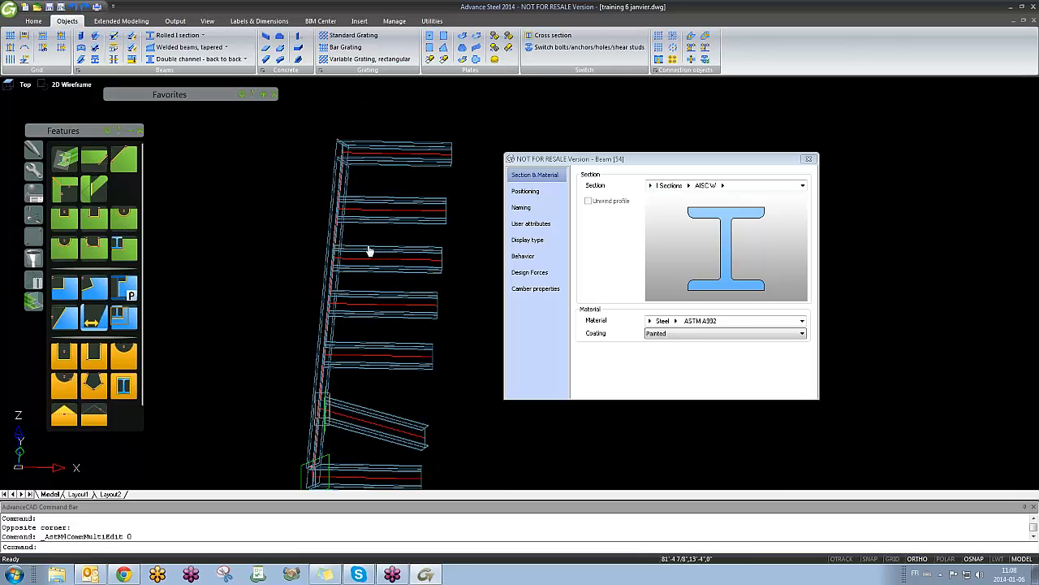
left_click(809, 158)
Step: Add a rectangular contour notch centred on the top flange's outer corner at a straight beam's free end
scroll(464, 232, "down", 2)
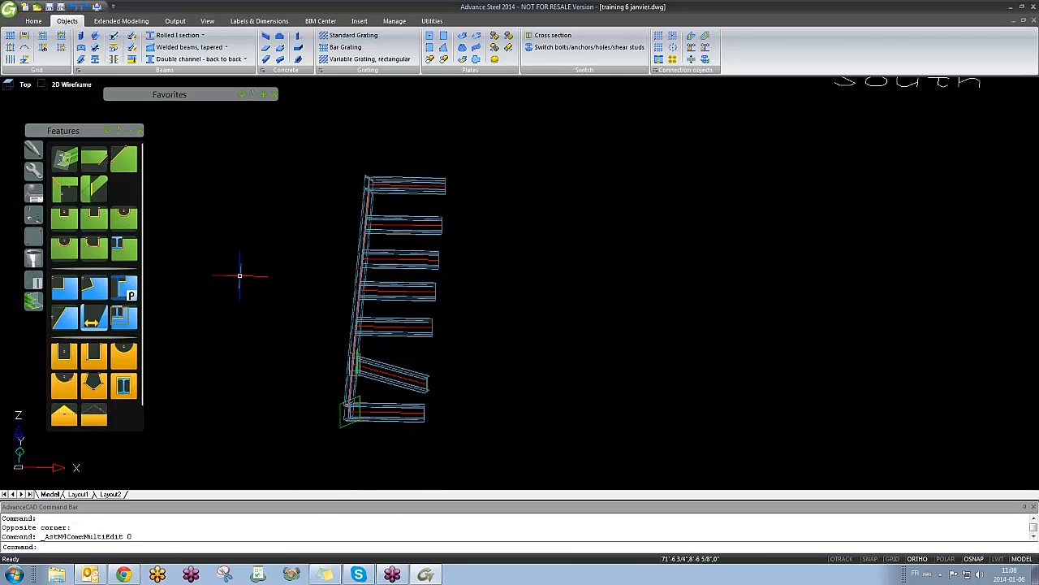
middle_click_drag(286, 295, 278, 361, "shift")
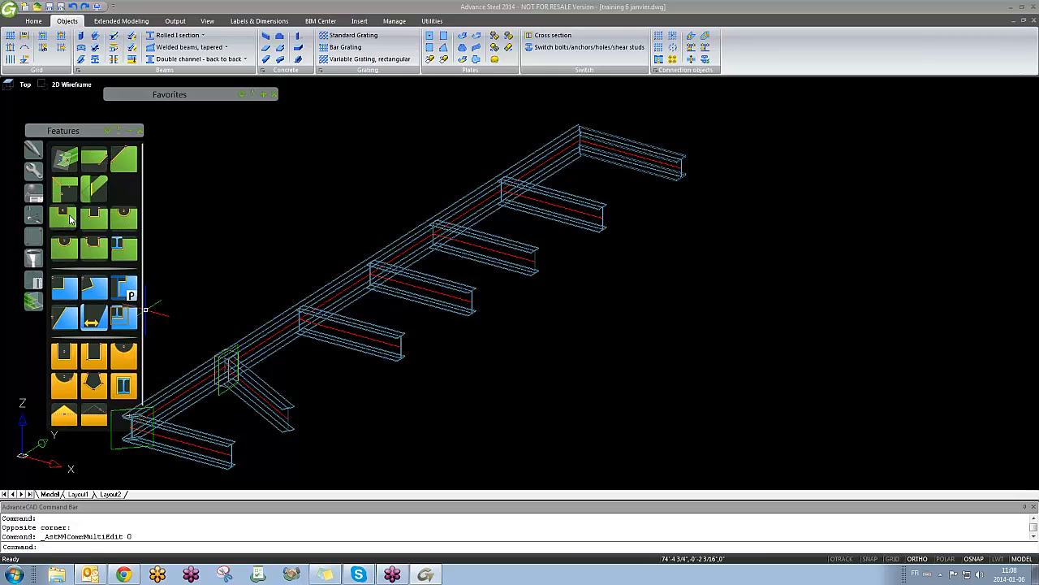
scroll(278, 325, "up", 2)
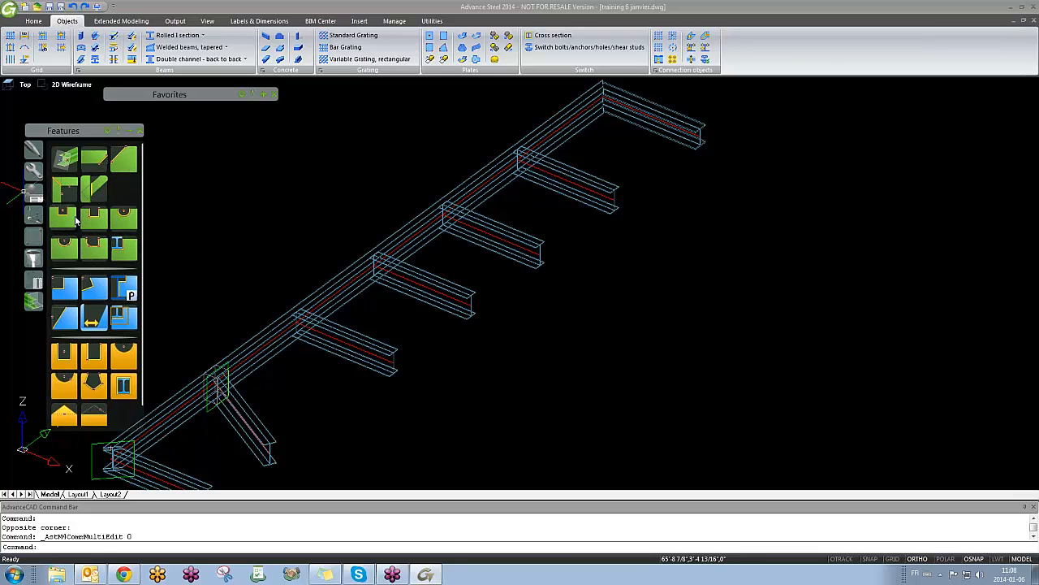
scroll(366, 345, "up", 4)
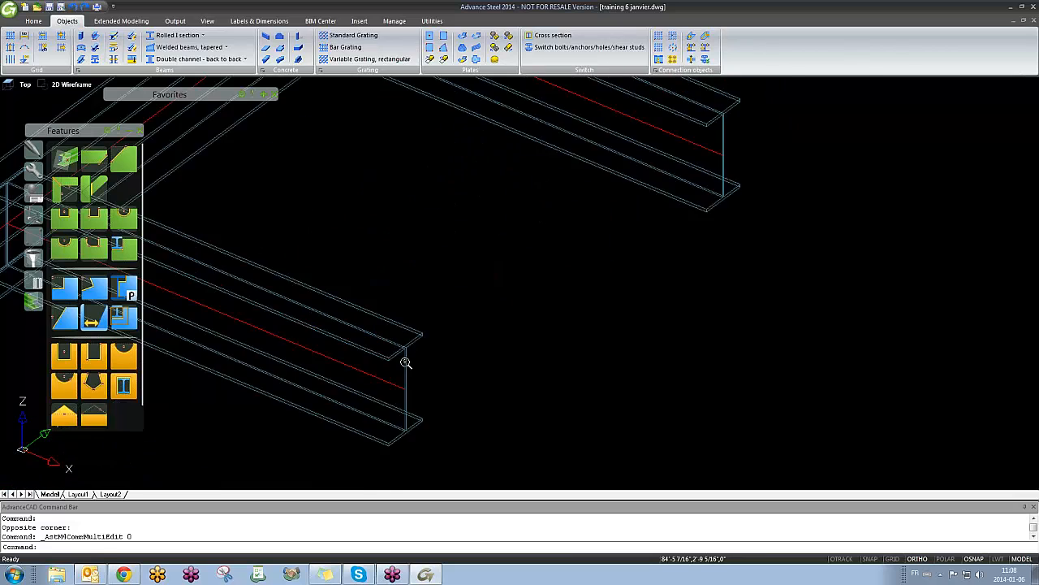
scroll(406, 363, "up", 2)
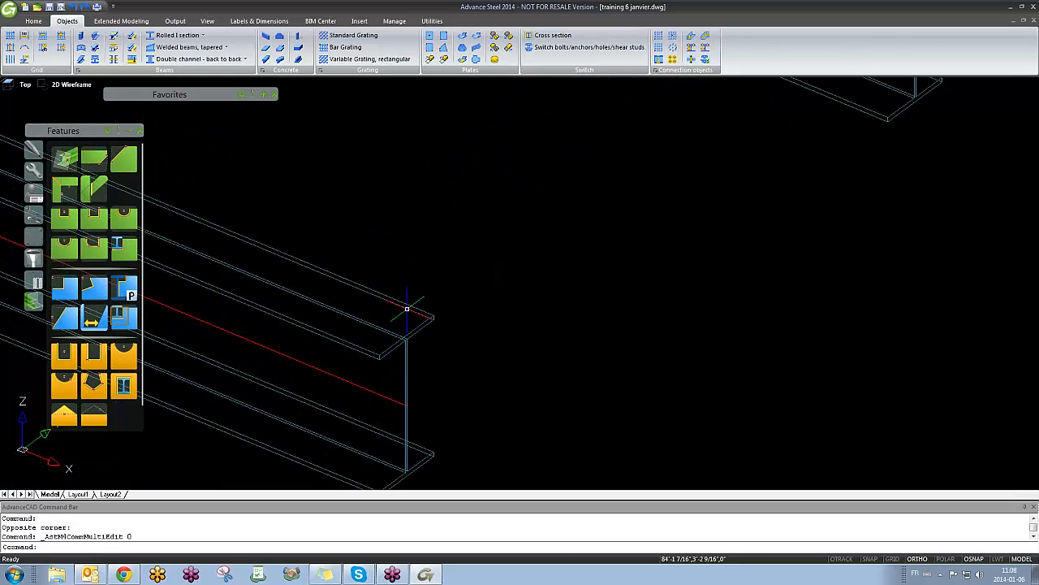
left_click(67, 223)
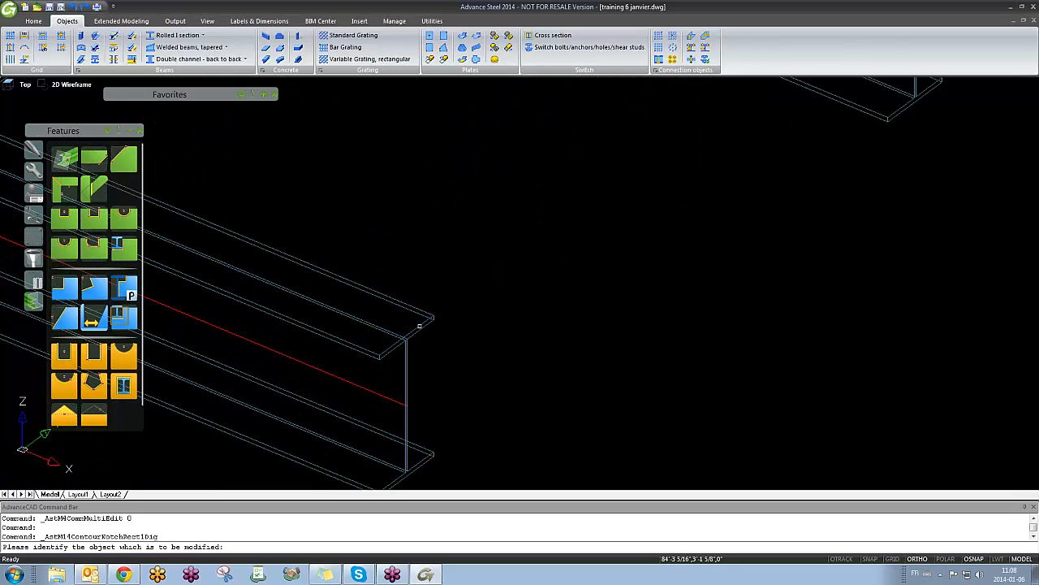
left_click(419, 326)
scroll(419, 326, "up", 2)
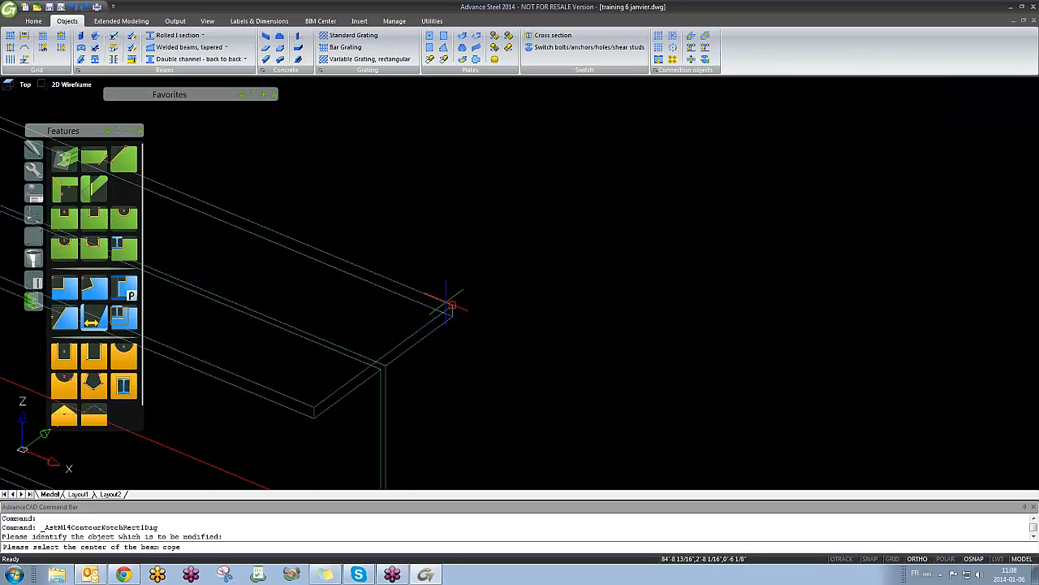
left_click(452, 304)
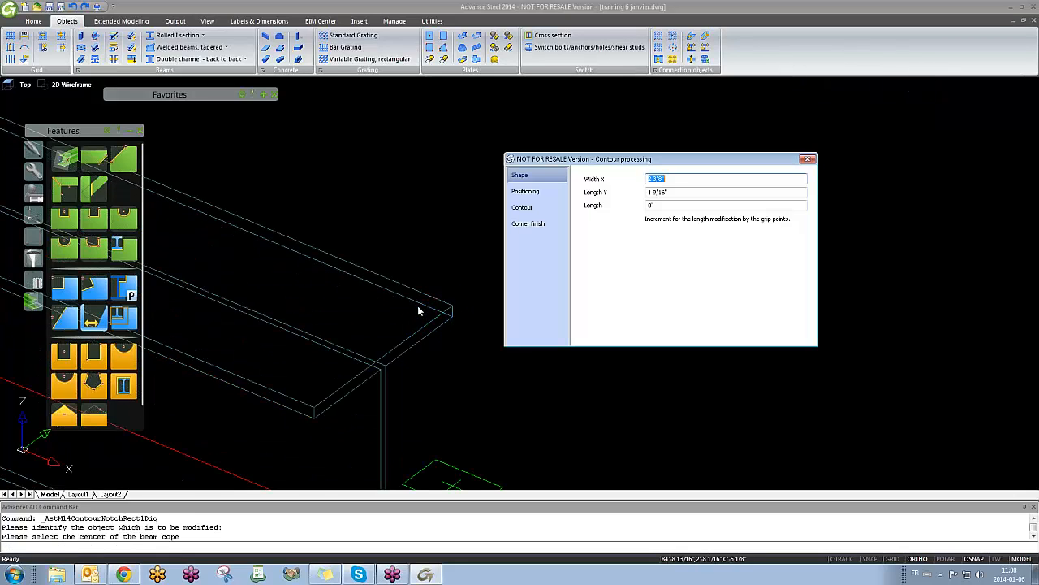
Step: Stretch the notch contour inward along the beam to lengthen the flange cope
scroll(415, 234, "down", 2)
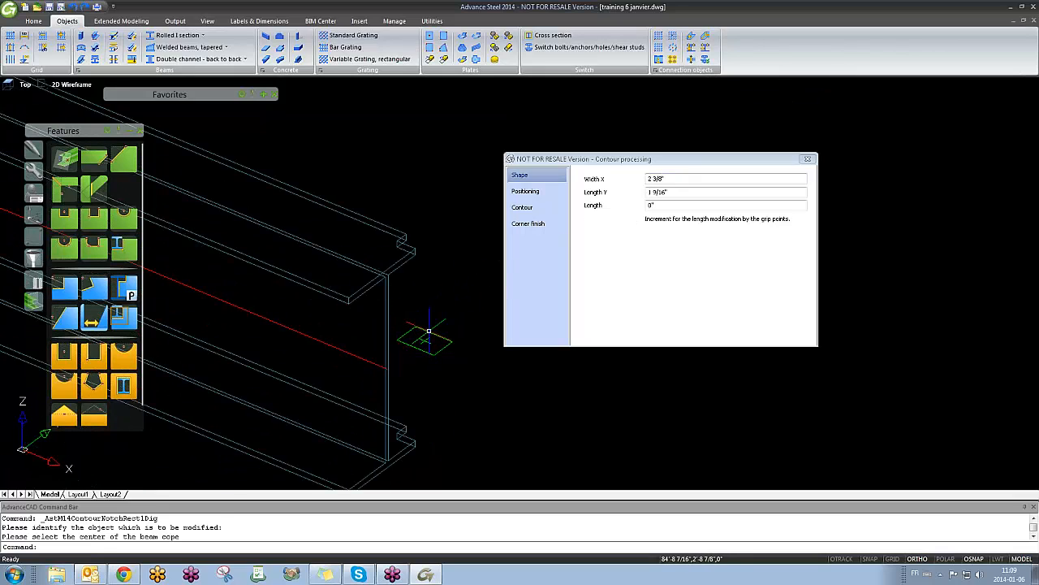
left_click(421, 340)
left_click(406, 333)
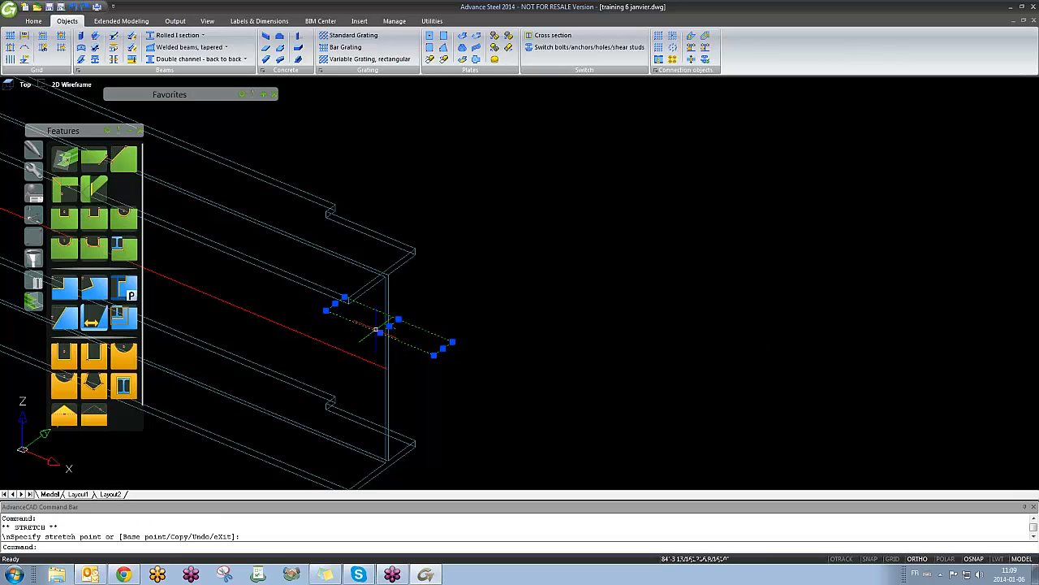
Step: Stretch the notch contour's long side across the flange past the web, and pull it back to a narrow strip
left_click(334, 367)
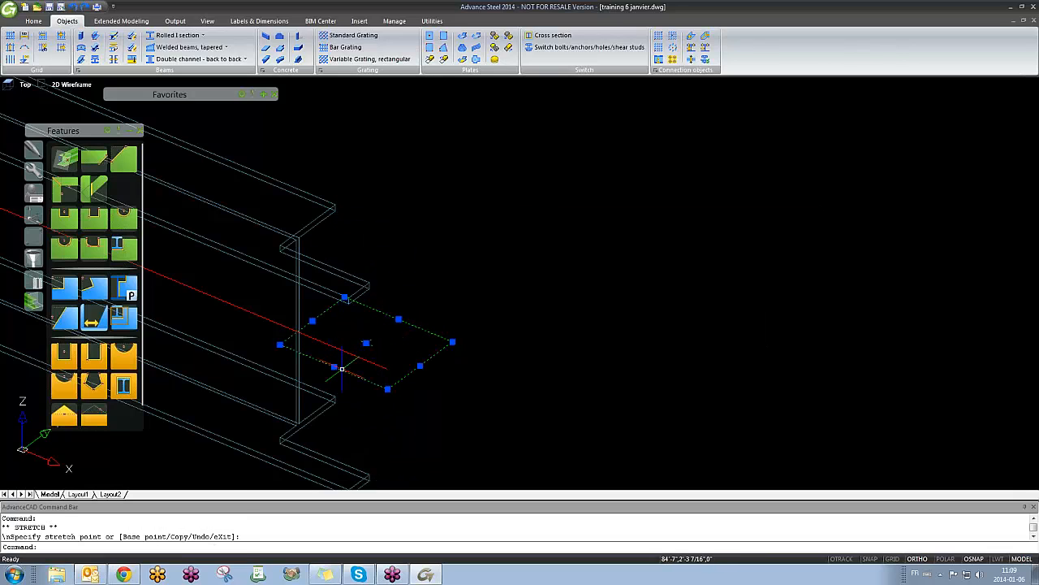
left_click(334, 367)
left_click(389, 326)
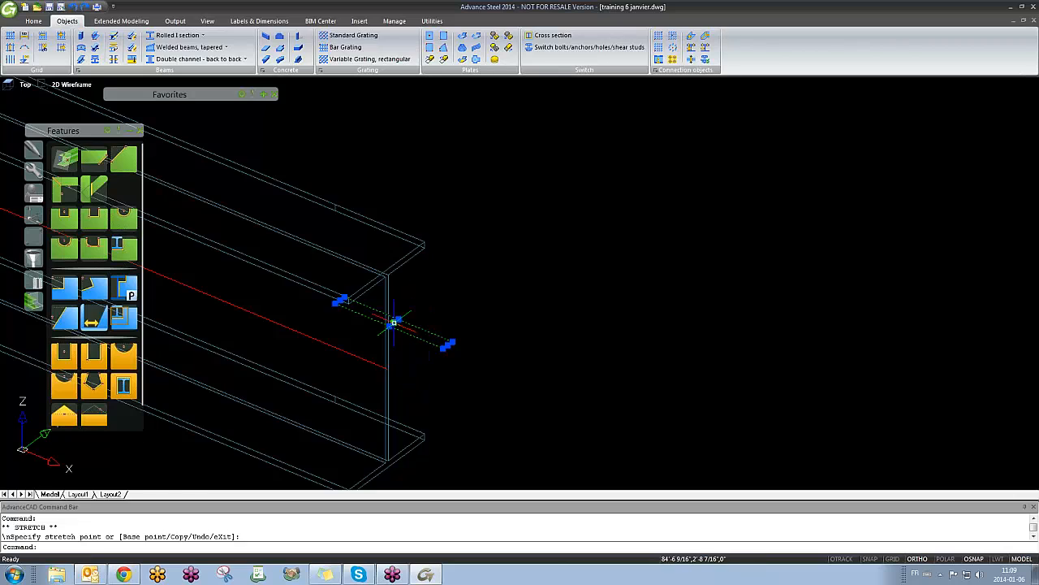
scroll(391, 323, "up", 2)
key("Escape")
Step: Set the notch contour's width X to 4" and its length Y to 4"
double_click(442, 325)
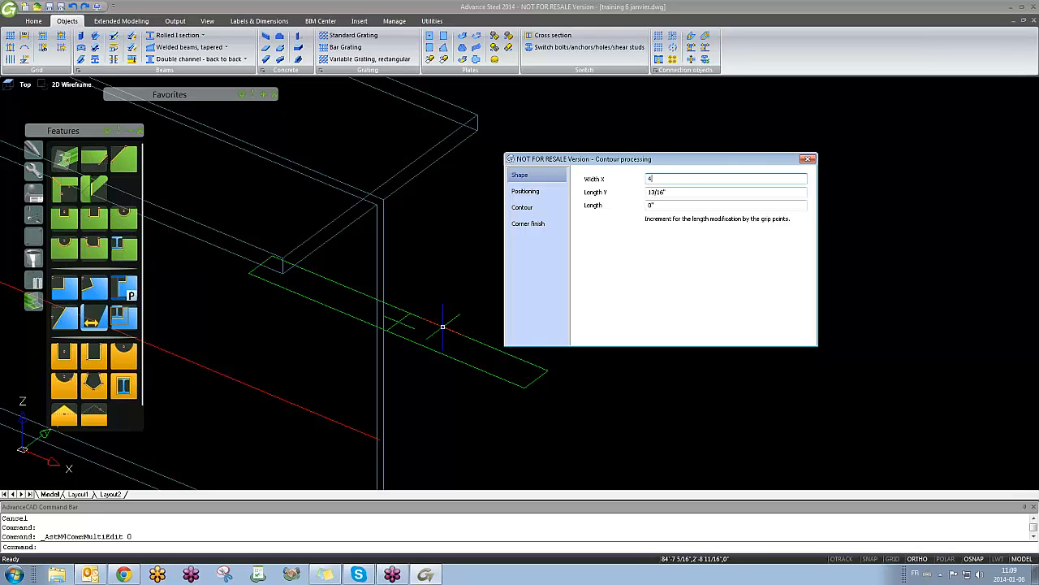
type("4")
key("Return")
key("Tab")
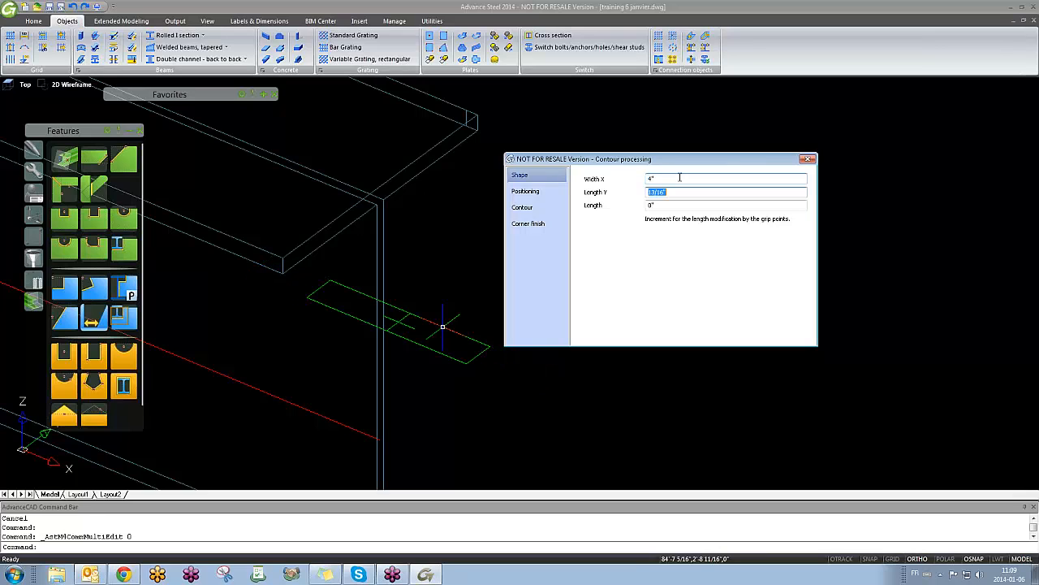
type("4")
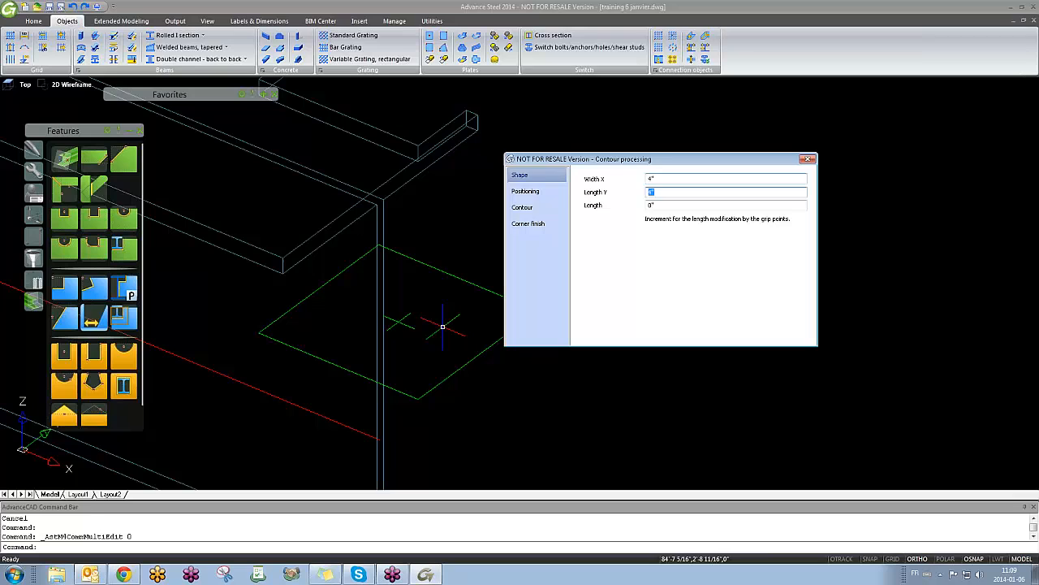
middle_click_drag(287, 306, 323, 351)
scroll(324, 351, "down", 3)
Step: Try several offset reference positions for the notch contour, and return it to the centre position
left_click(547, 193)
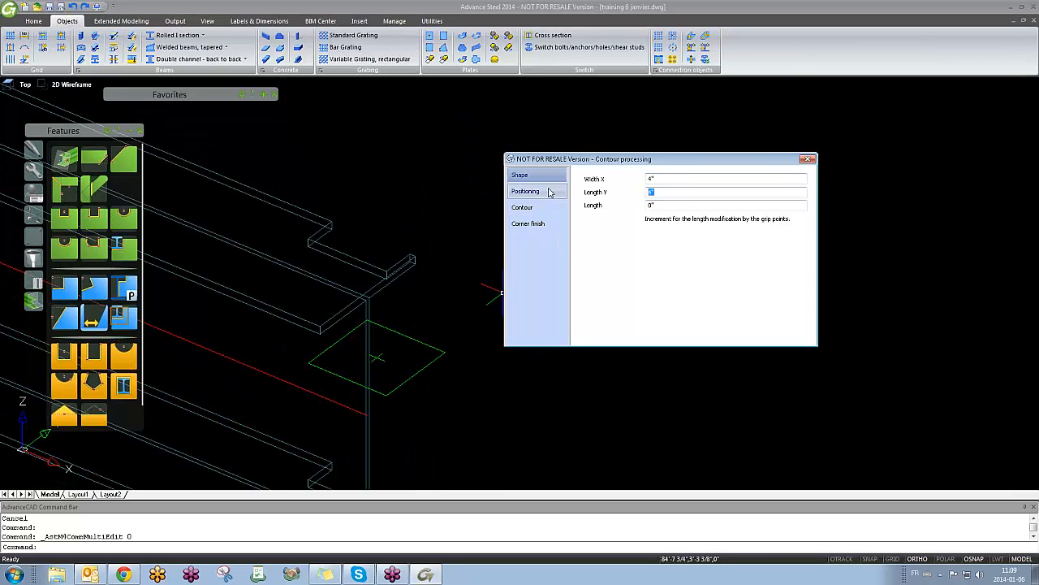
left_click(601, 187)
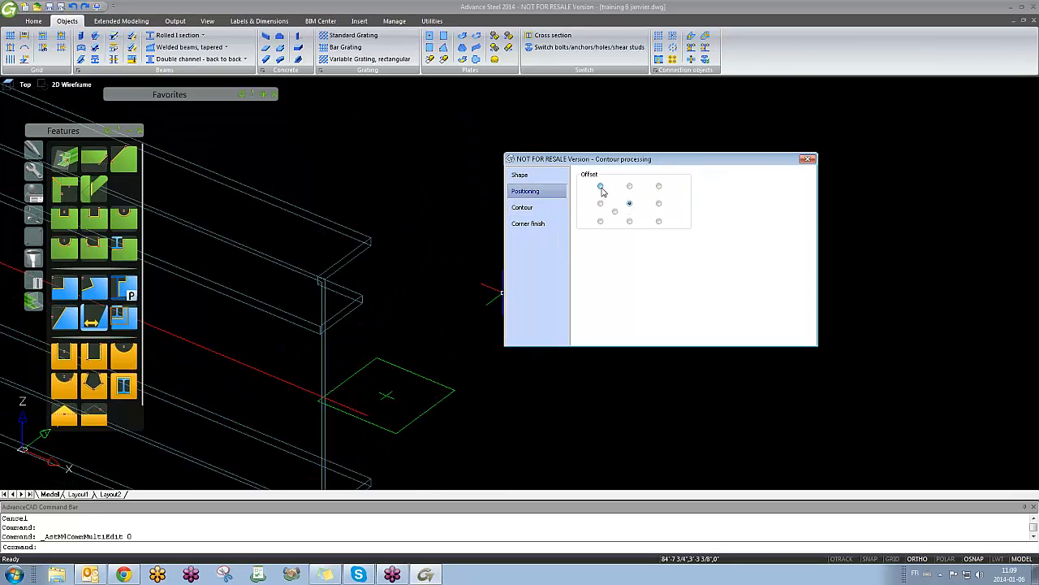
left_click(631, 187)
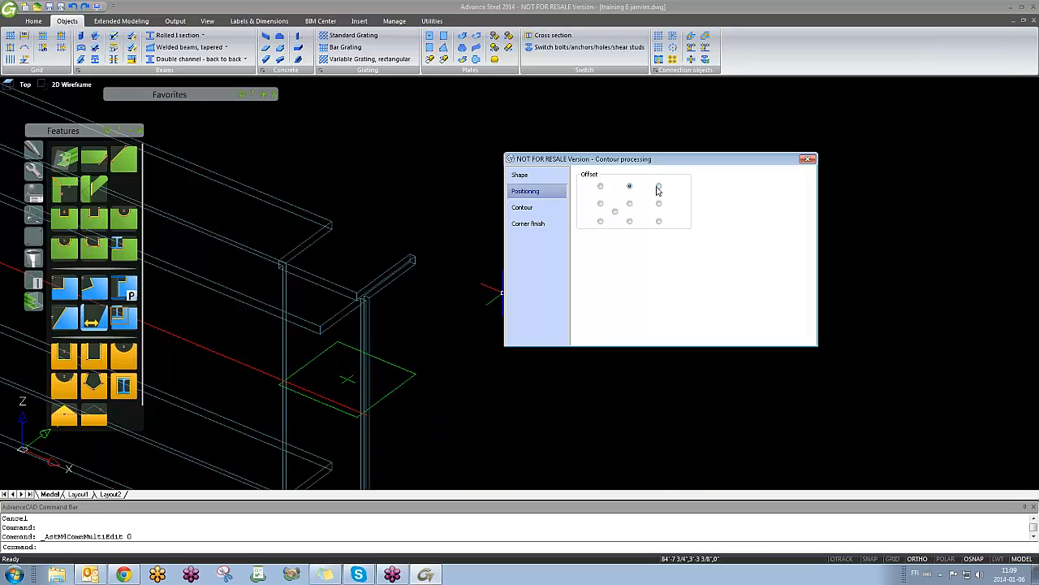
left_click(660, 205)
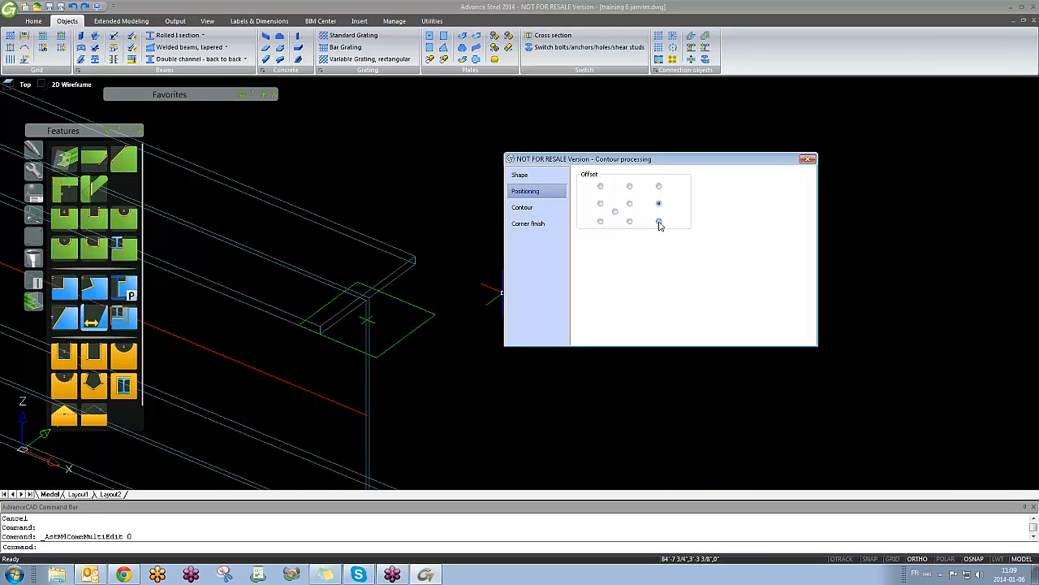
left_click(630, 204)
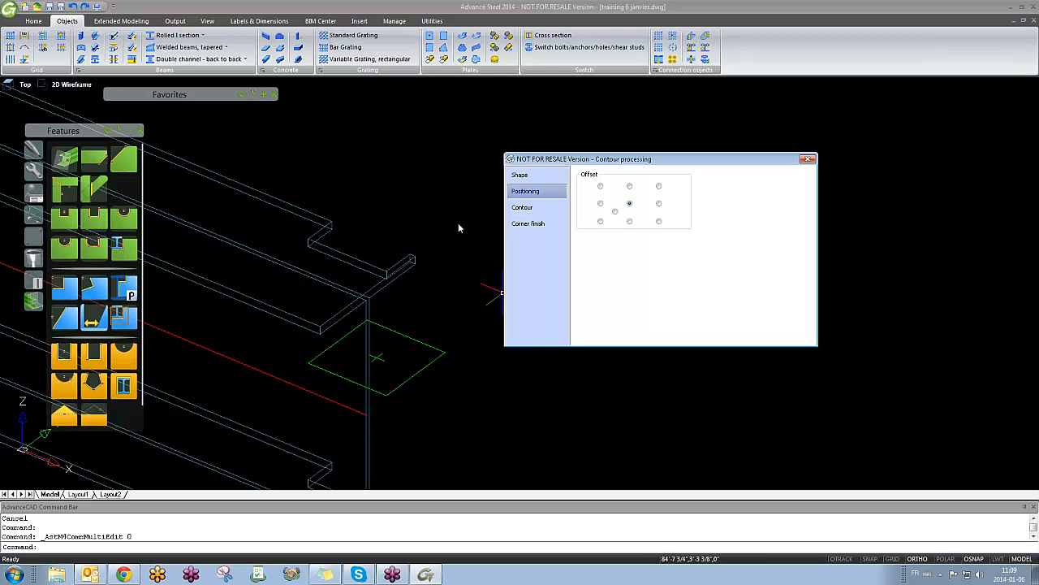
Step: Set the notch contour's gap width to 1"
left_click(523, 207)
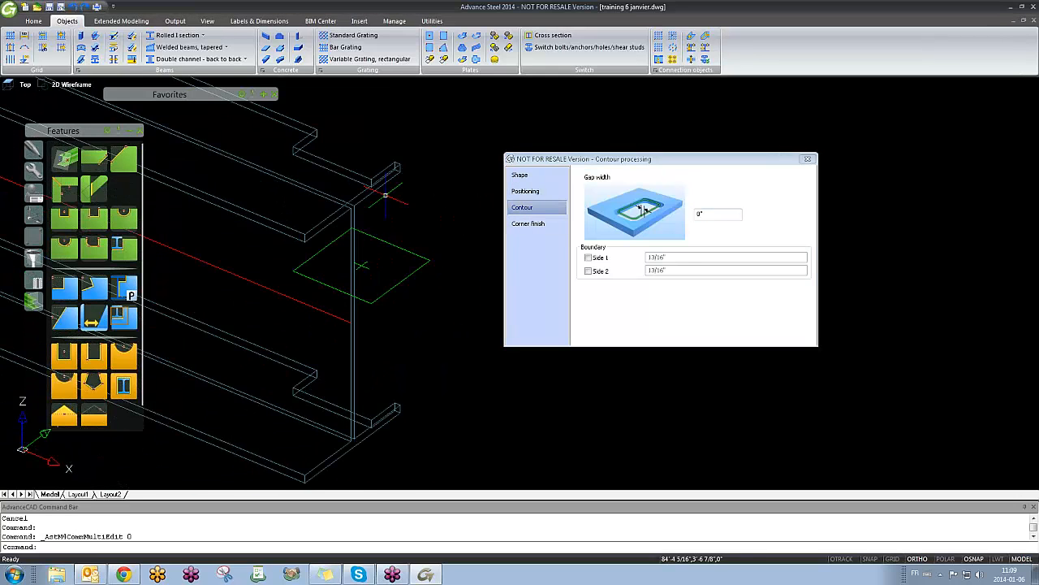
middle_click_drag(339, 284, 367, 334)
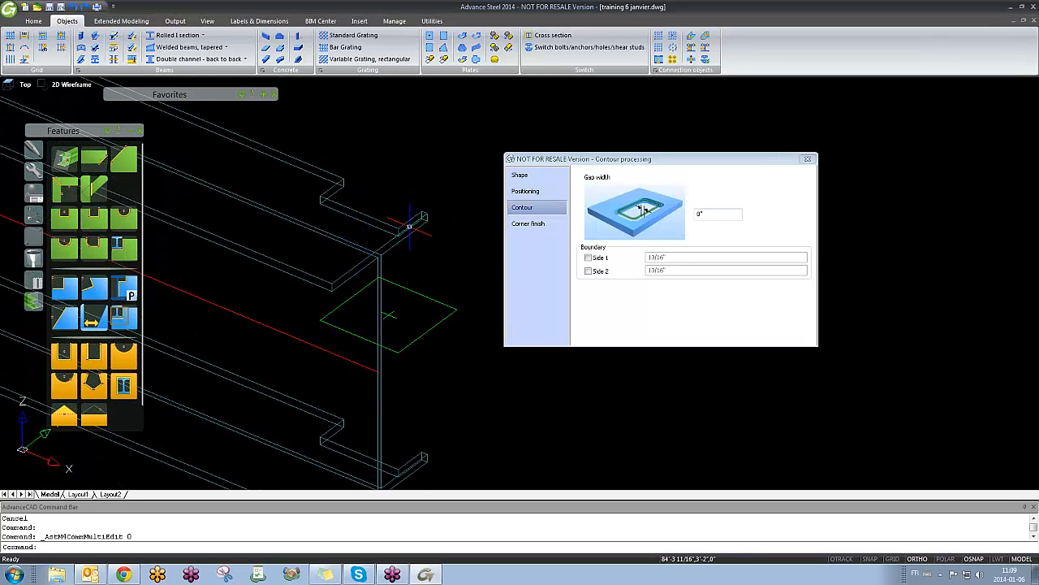
double_click(715, 213)
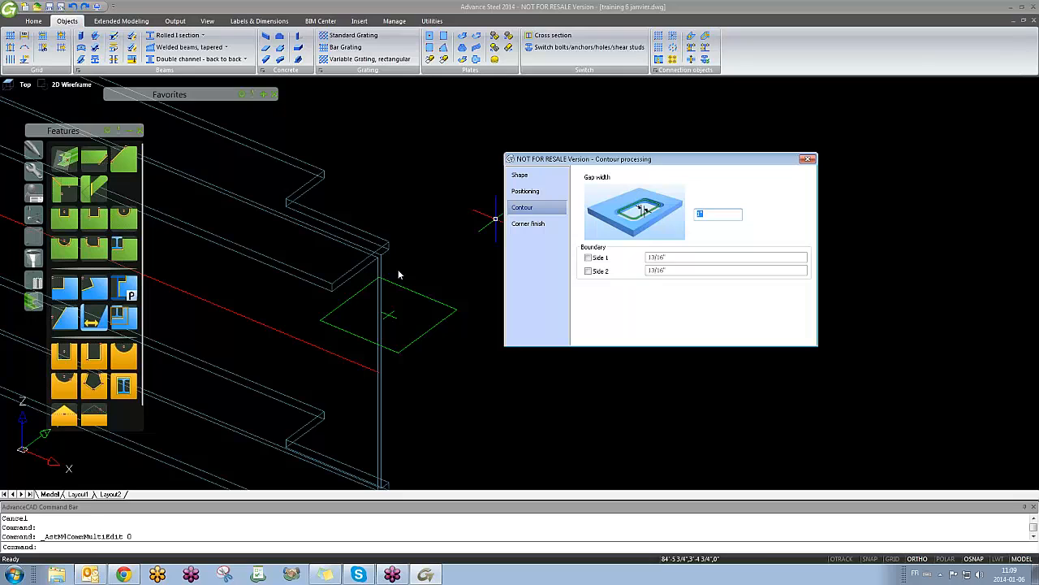
middle_click_drag(397, 265, 389, 279)
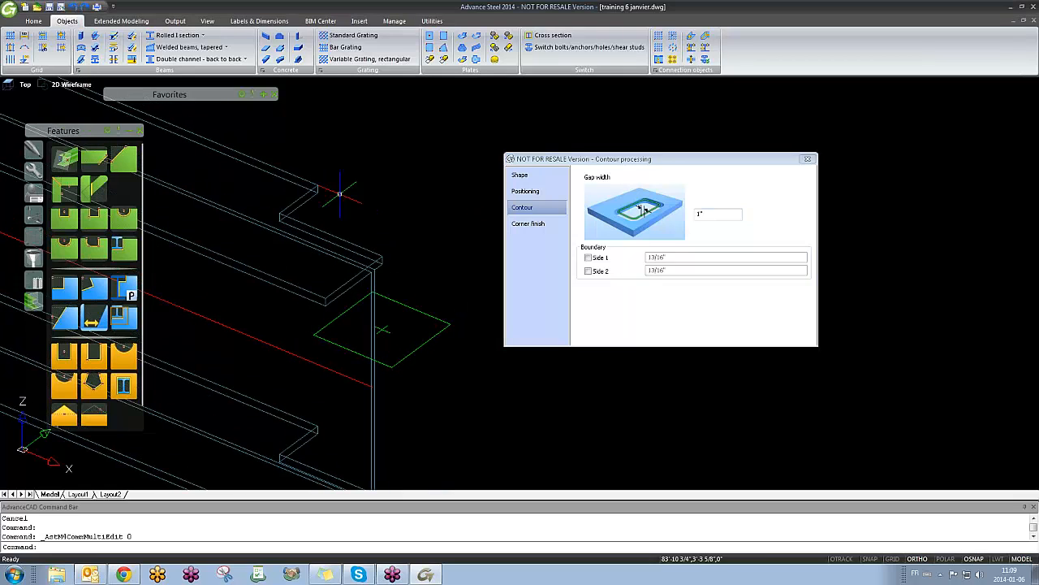
Step: Switch to the top view and set the gap width of the notch contour at the beam end to 1/8"
left_click(25, 84)
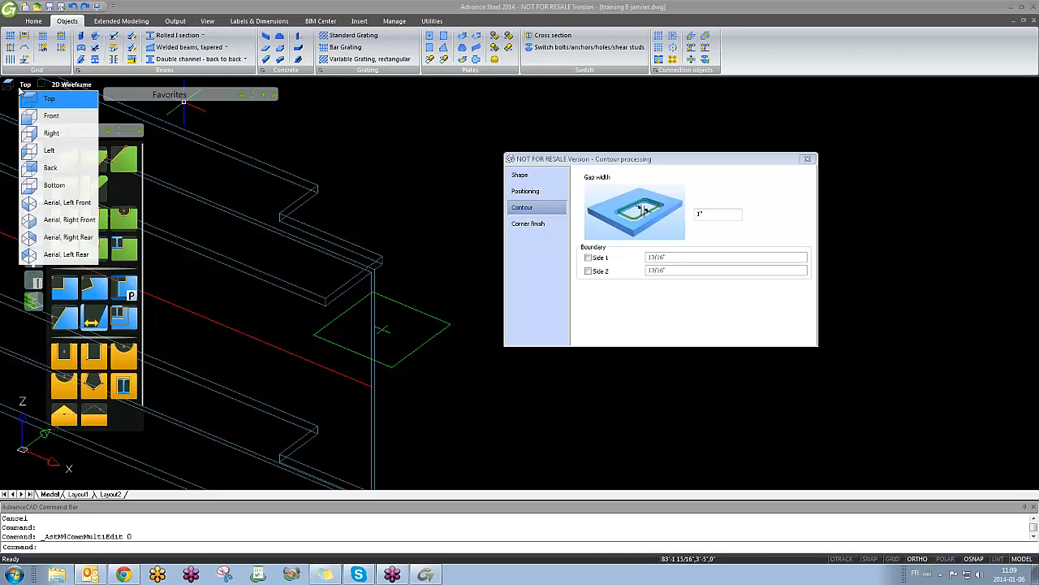
left_click(39, 99)
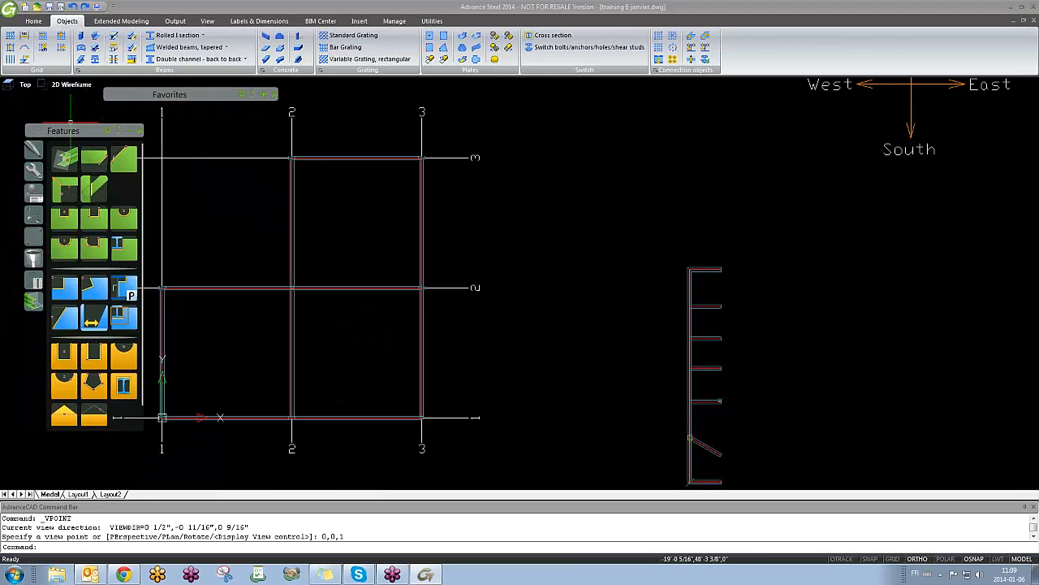
middle_click_drag(475, 290, 246, 350)
middle_click_drag(372, 398, 320, 179)
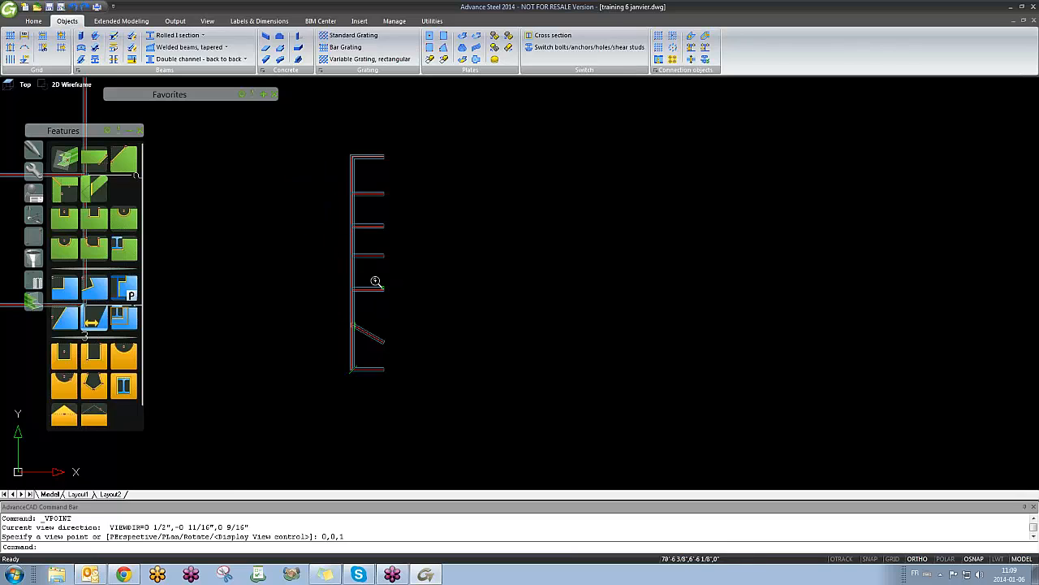
scroll(376, 281, "up", 8)
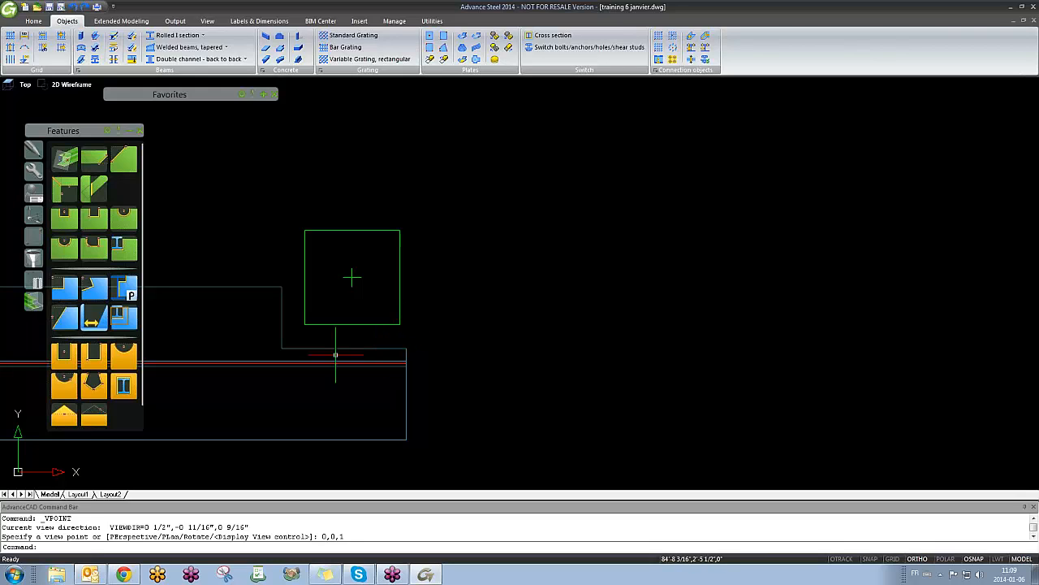
double_click(398, 284)
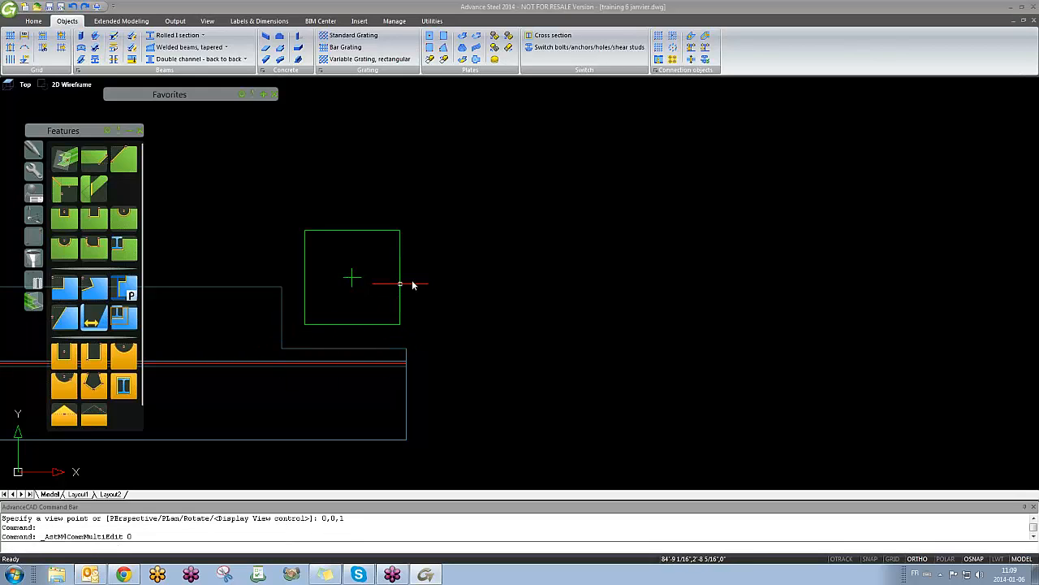
left_click(546, 192)
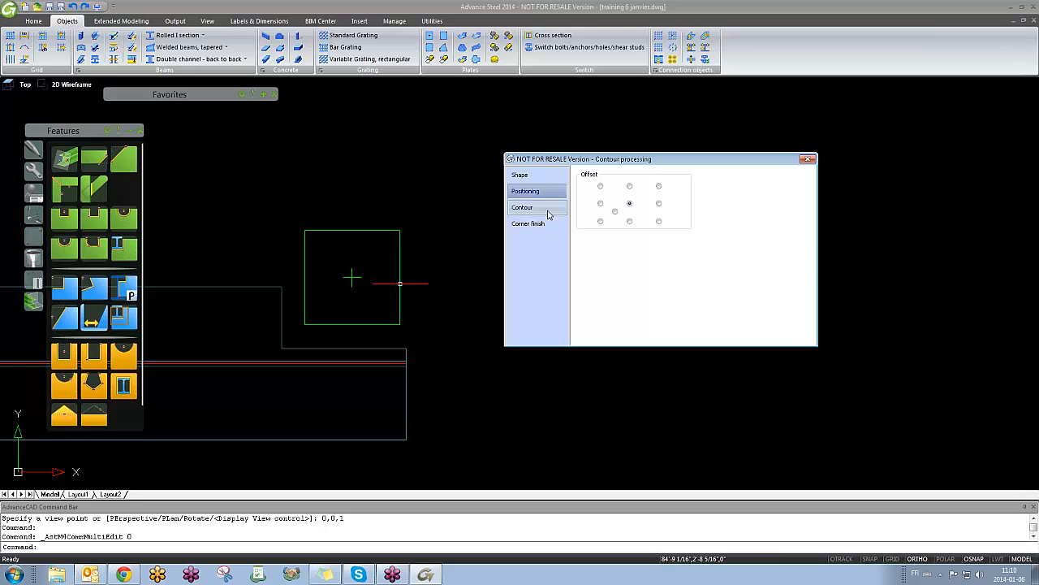
left_click(547, 210)
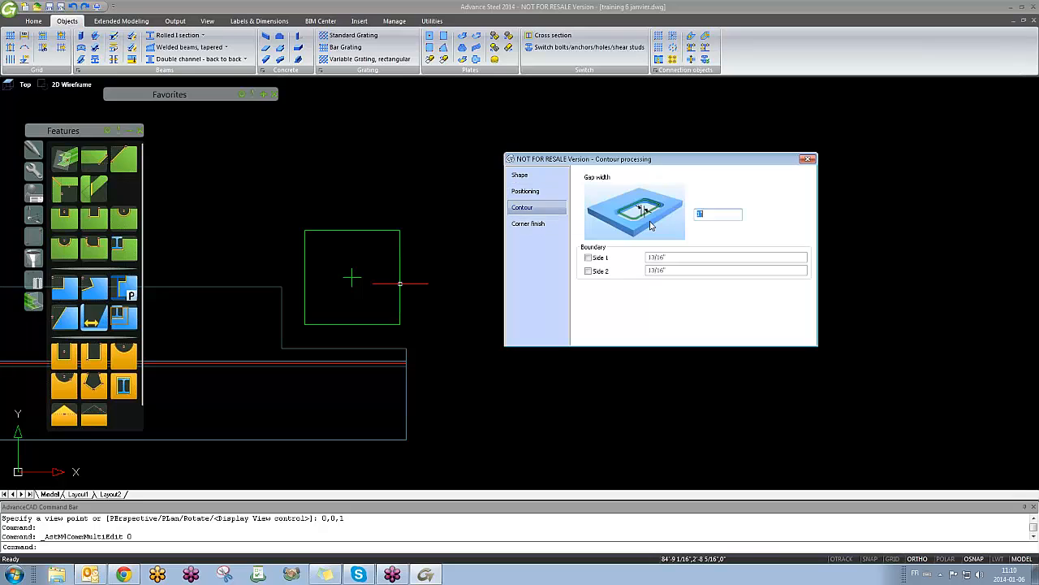
double_click(712, 215)
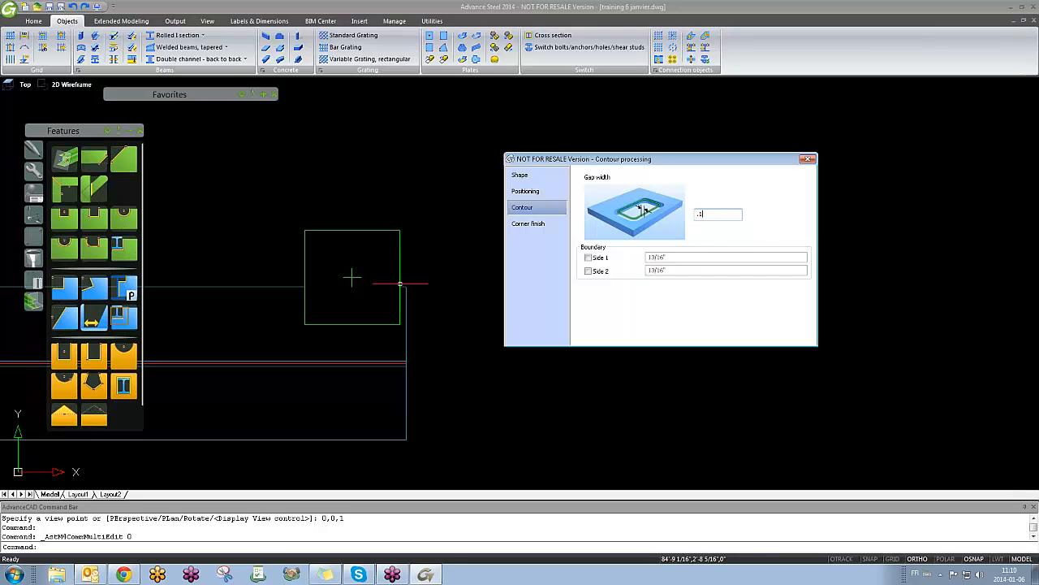
key("Return")
scroll(403, 280, "up", 5)
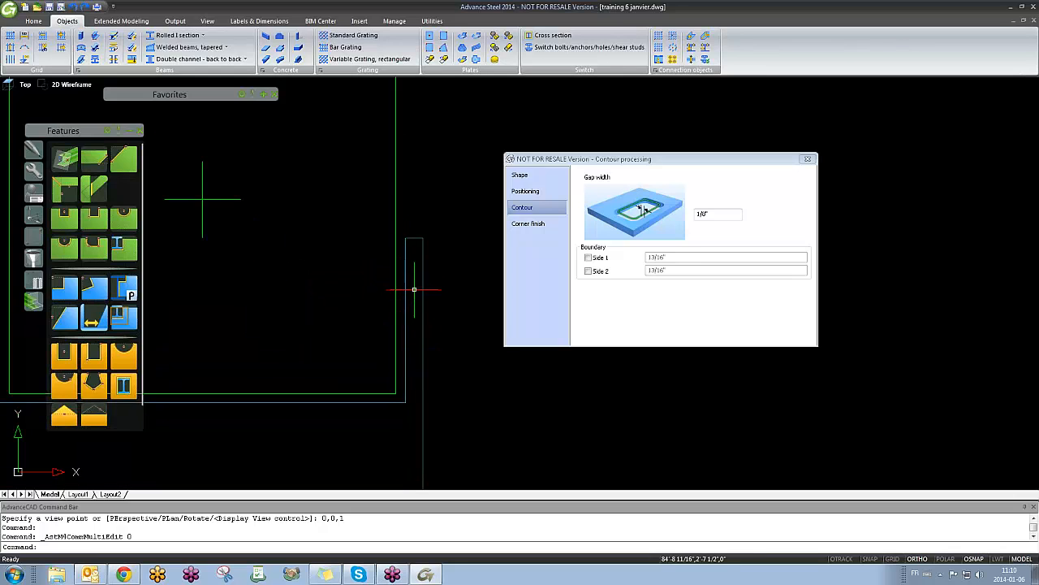
mouse_move(412, 287)
middle_mouse_down()
mouse_move(439, 357)
mouse_move(471, 357)
mouse_move(425, 230)
middle_mouse_up()
scroll(449, 332, "down", 2)
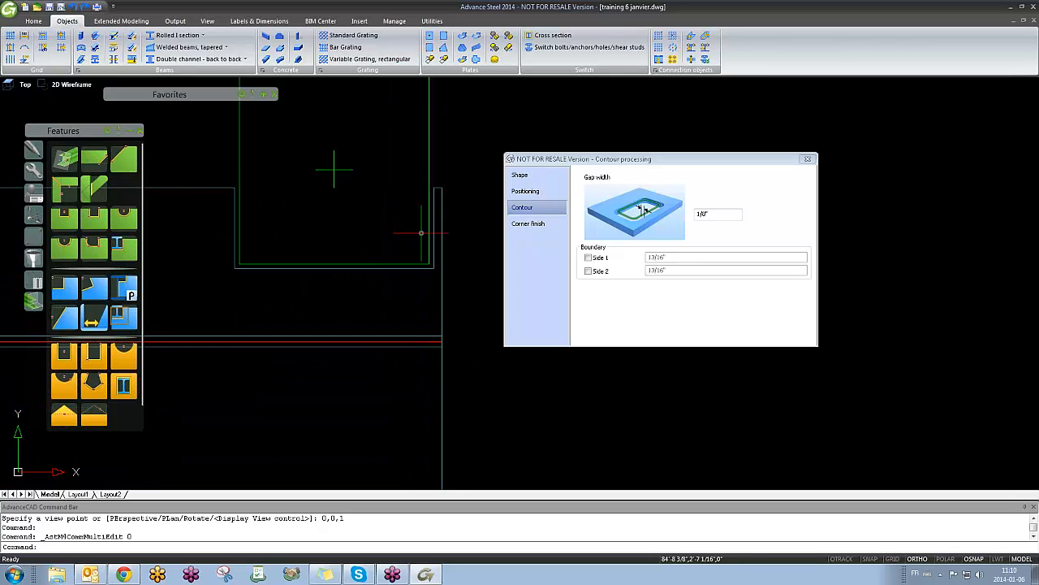
Step: Move the notch contour by its centre onto the flange's outer corner at the beam's free end
left_click(336, 172)
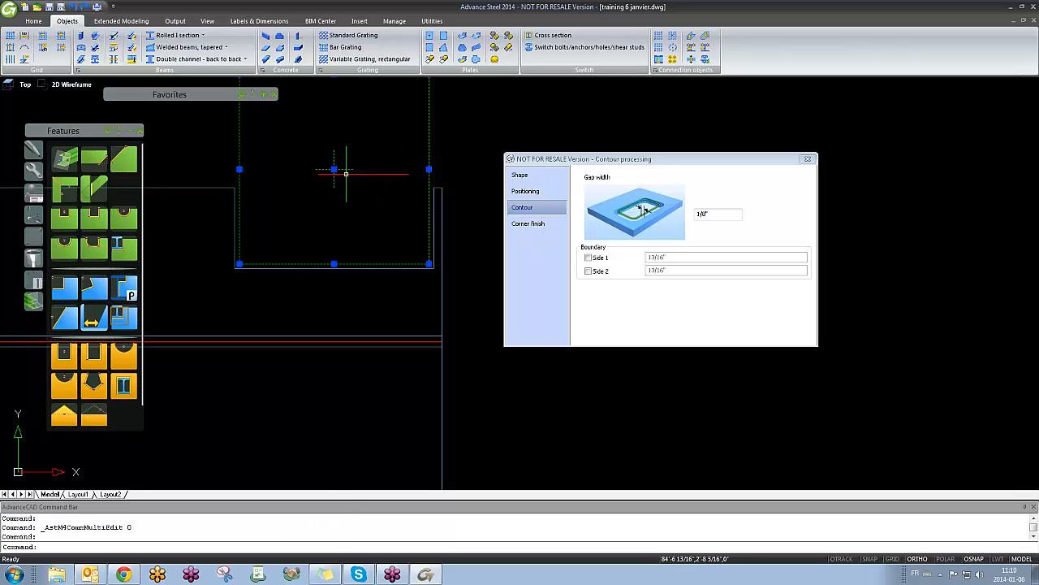
left_click(335, 169)
left_click(334, 169)
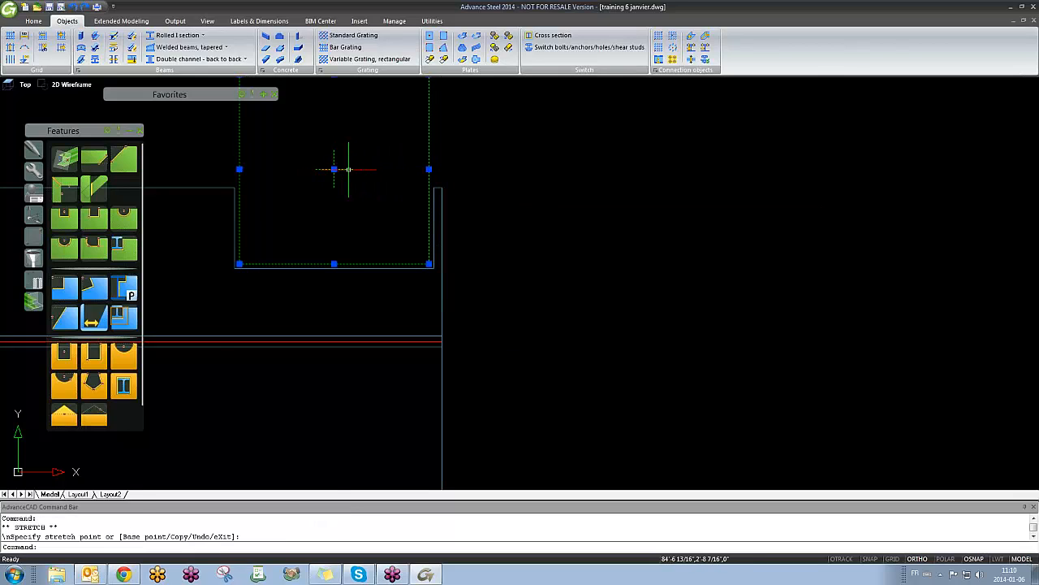
left_click(333, 169)
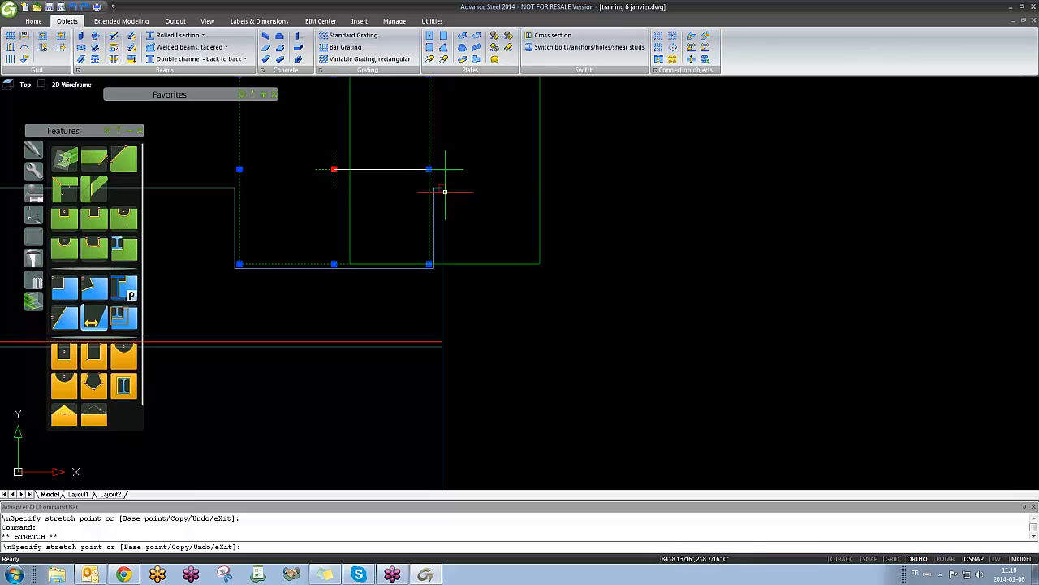
left_click(442, 187)
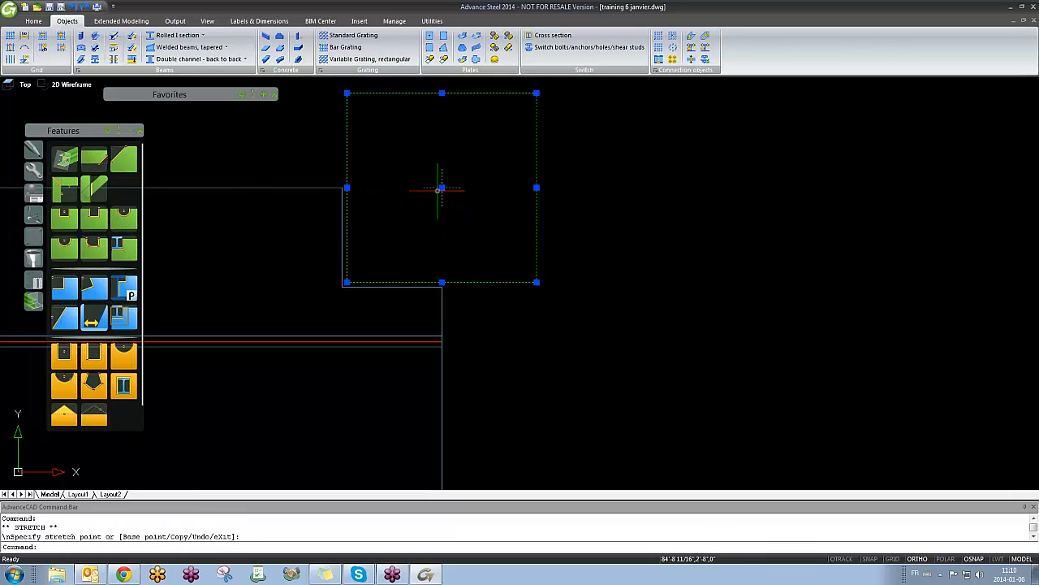
Step: Move the notch contour inward along the flange edge, placing its centre on the existing cut's inner corner
left_click(442, 187)
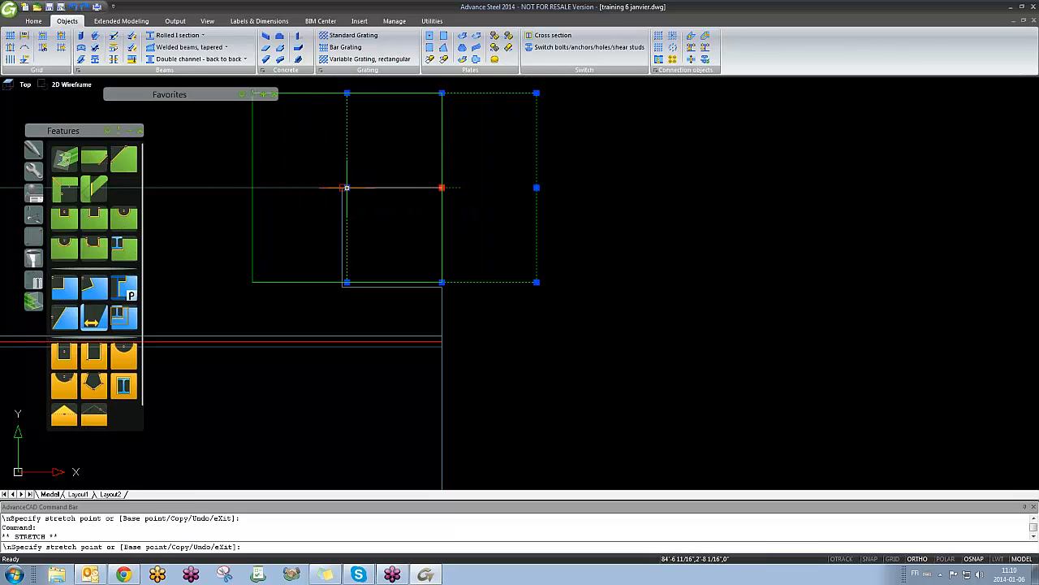
left_click(342, 187)
key("Escape")
scroll(510, 314, "down", 3)
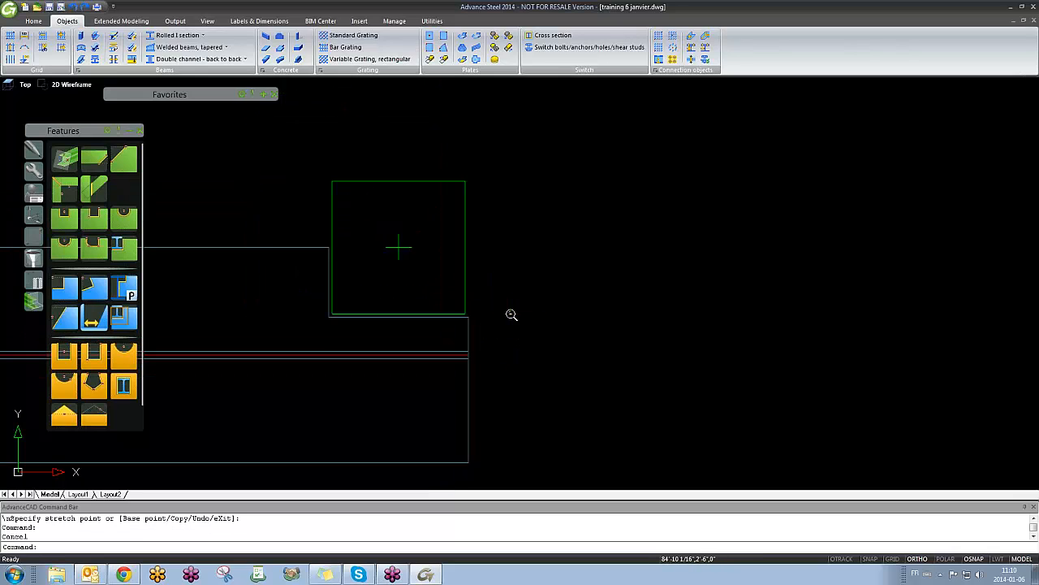
Step: Try the notch contour's Side 2 and Side 1 boundary limits one after the other, switching each back off
scroll(513, 361, "up", 2)
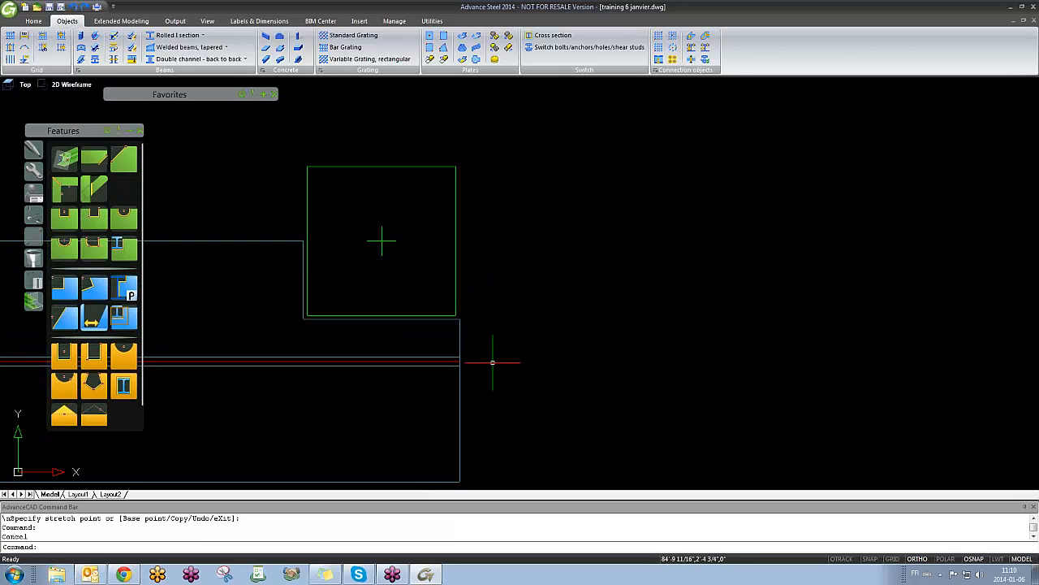
mouse_move(491, 366)
middle_mouse_down()
mouse_move(489, 384)
mouse_move(478, 257)
mouse_move(460, 322)
mouse_move(265, 283)
mouse_move(341, 297)
mouse_move(445, 293)
mouse_move(555, 322)
mouse_move(463, 322)
mouse_move(364, 279)
mouse_move(455, 301)
middle_mouse_up()
scroll(488, 384, "down", 3)
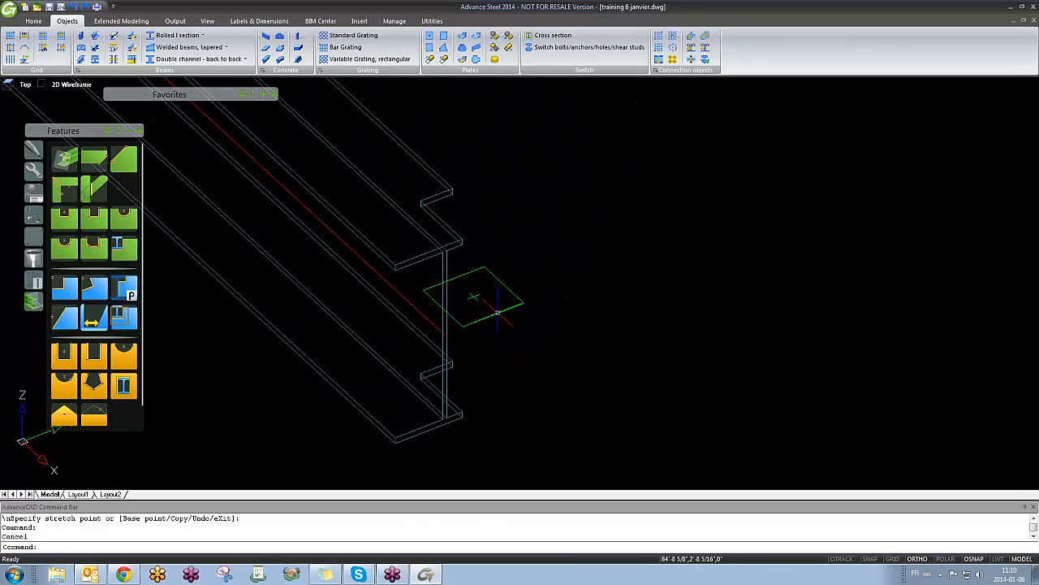
double_click(500, 316)
left_click(534, 227)
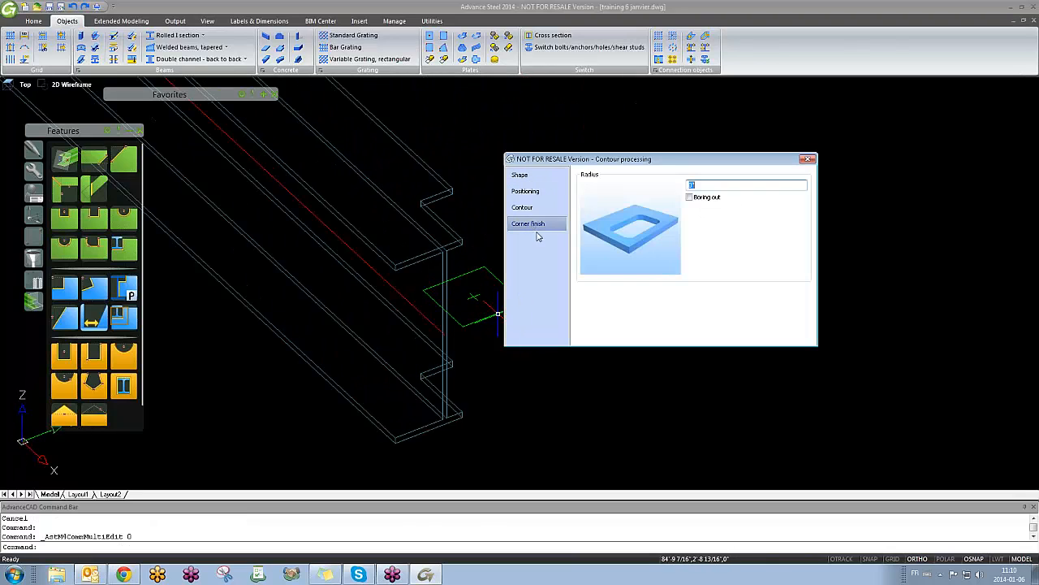
left_click(523, 207)
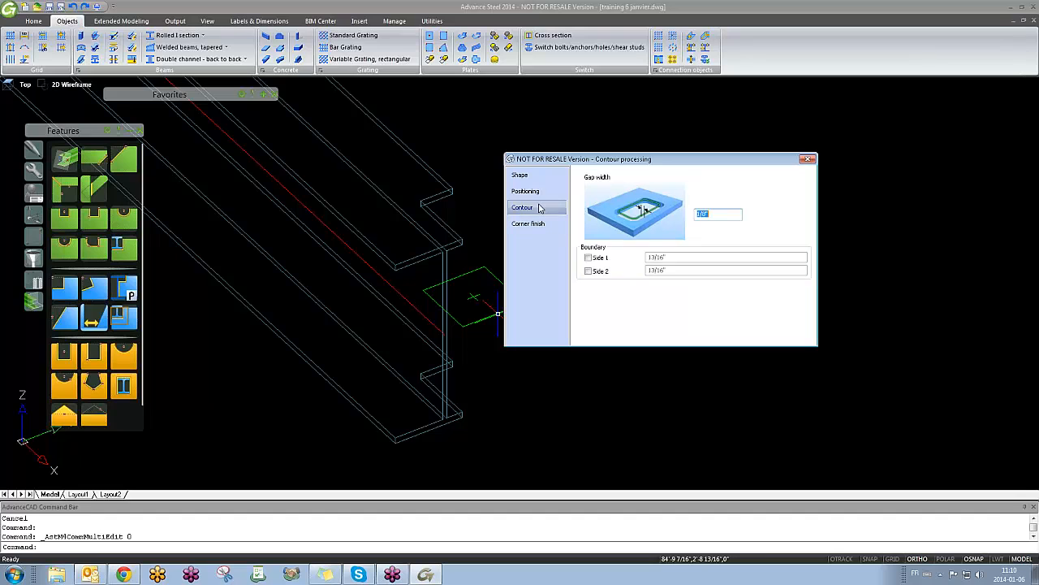
middle_click_drag(459, 337, 355, 338)
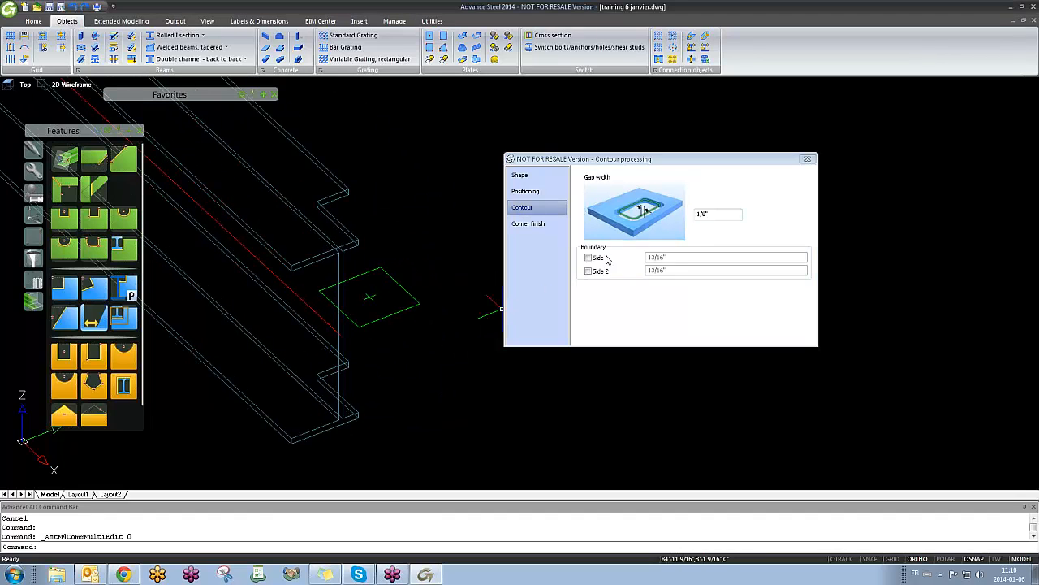
left_click(588, 271)
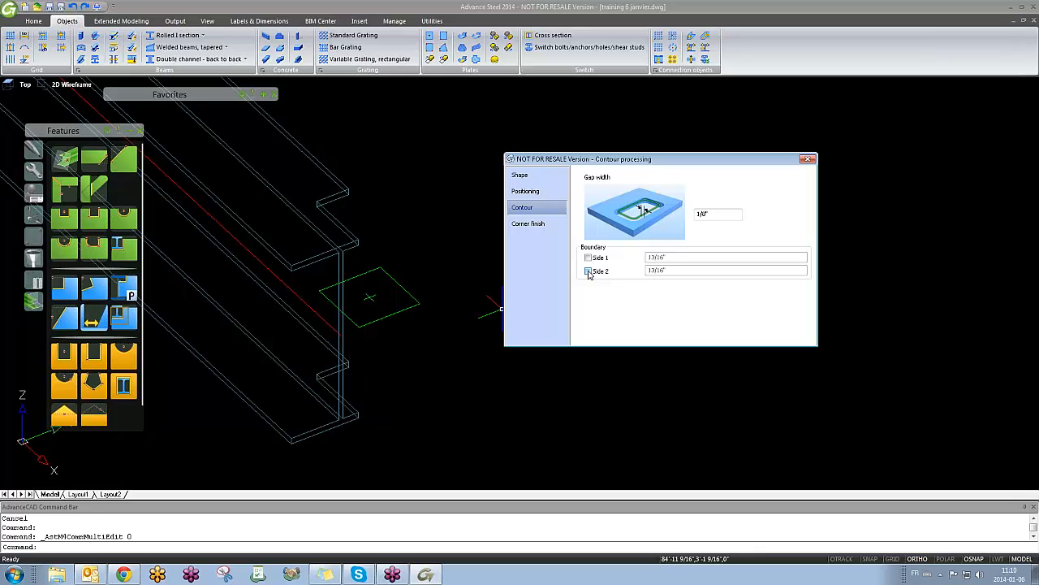
left_click(588, 271)
left_click(588, 257)
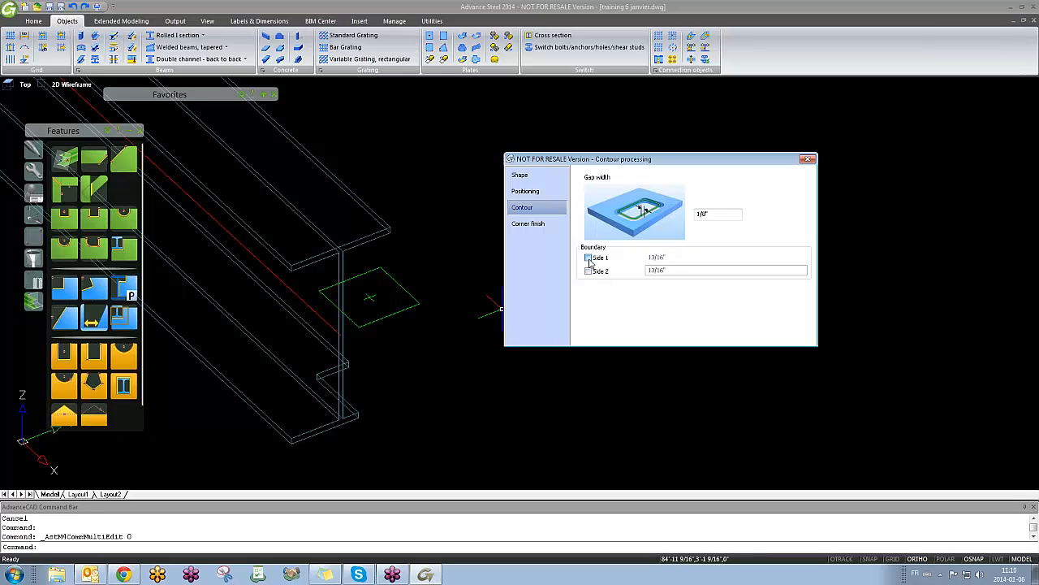
left_click(588, 257)
left_click(808, 160)
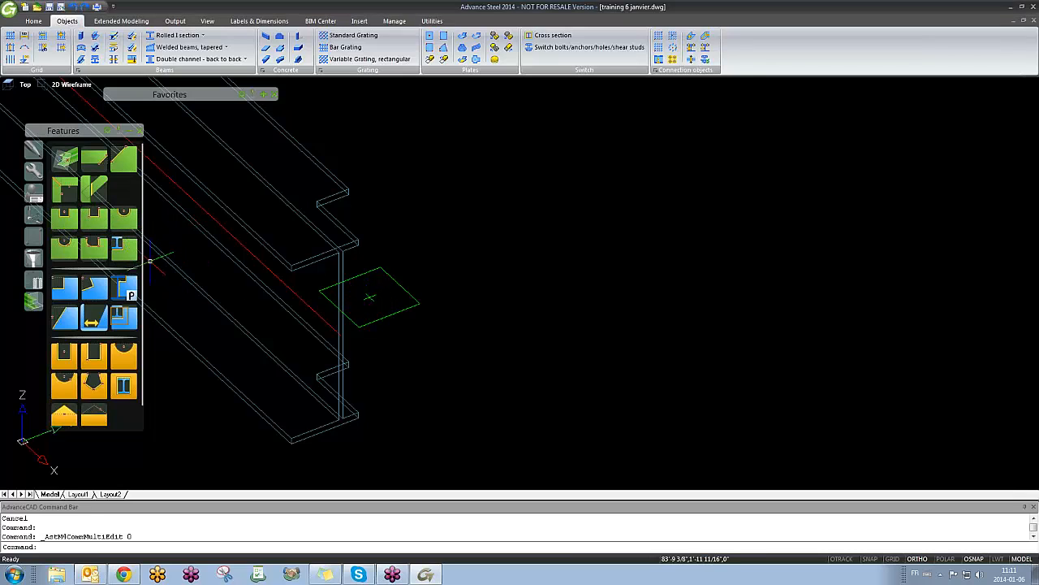
Step: Cut a rectangular contour notch of about 4 1/2" by 2 1/16" by two diagonal points from the outer top-flange corner at the next beam's end
left_click(100, 220)
scroll(405, 207, "up", 4)
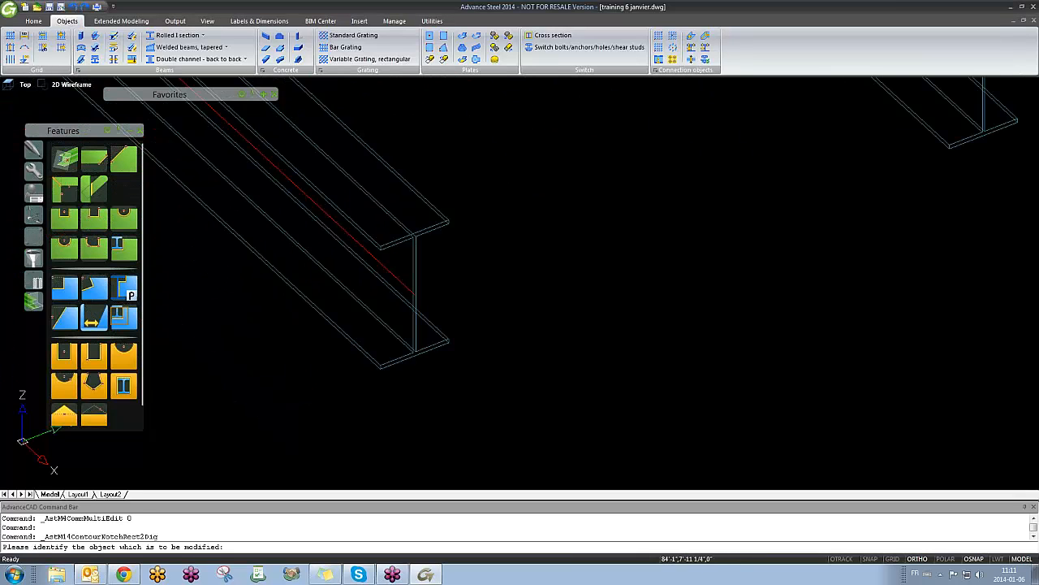
left_click(433, 226)
scroll(432, 225, "up", 3)
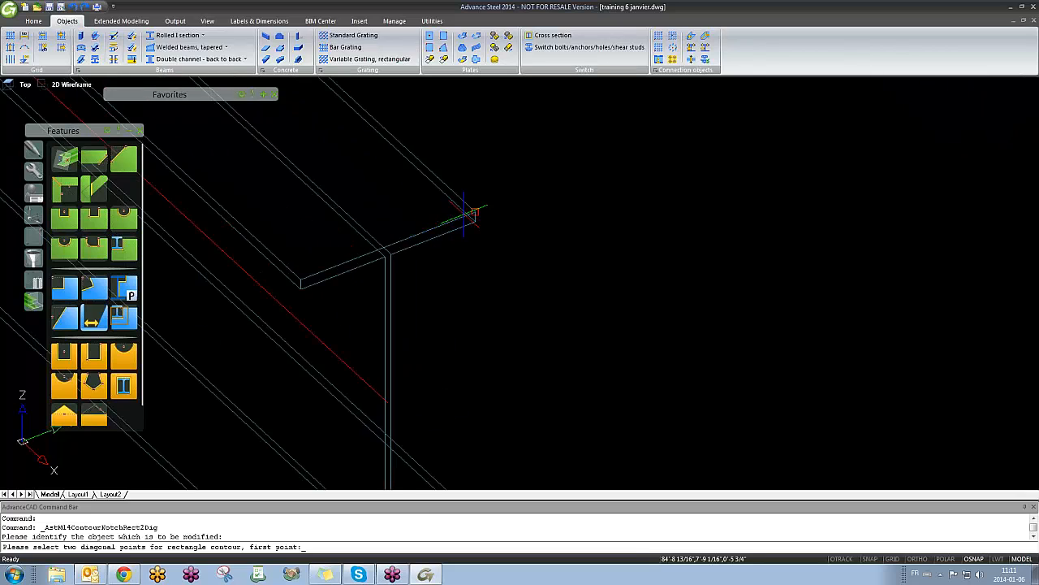
left_click(475, 212)
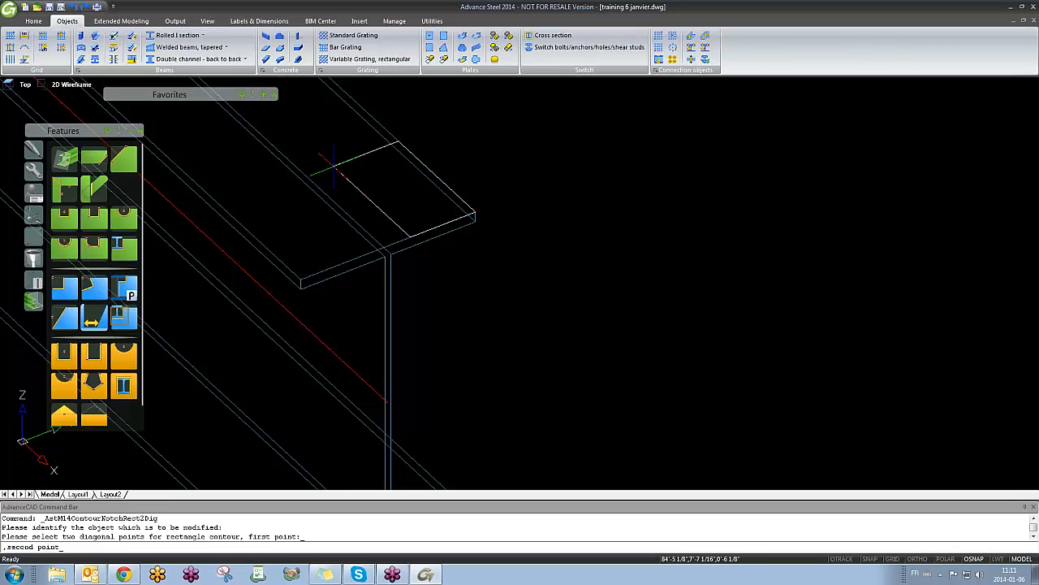
key("F8")
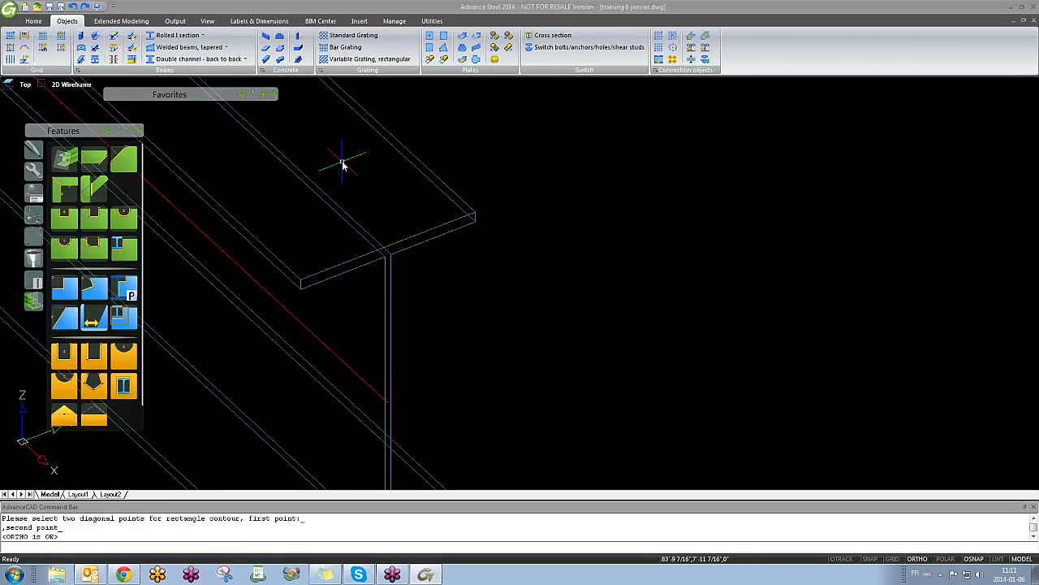
left_click(343, 162)
middle_click_drag(380, 256, 371, 238)
scroll(417, 334, "down", 3)
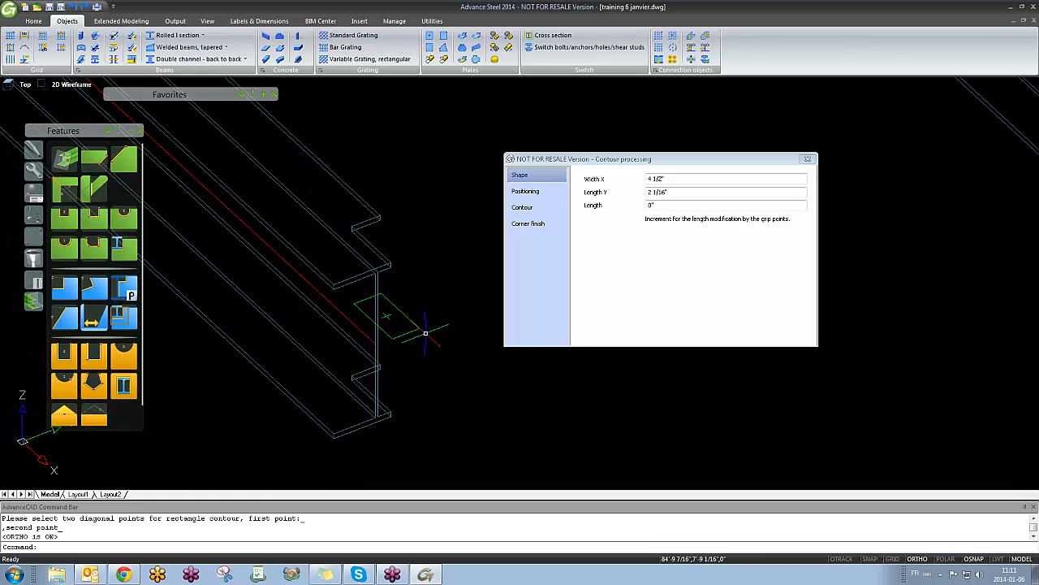
left_click(525, 191)
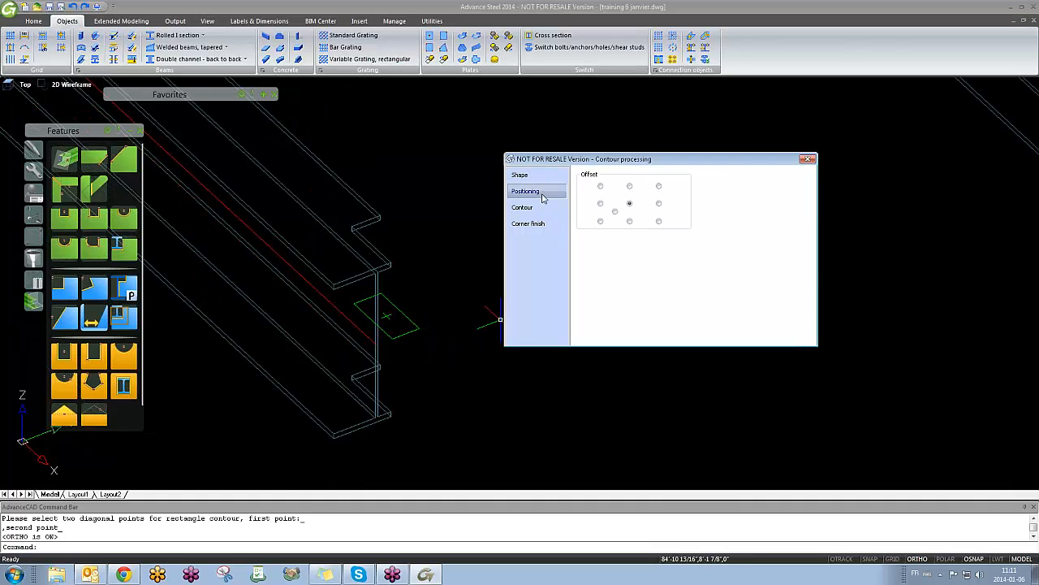
left_click(524, 207)
left_click(539, 224)
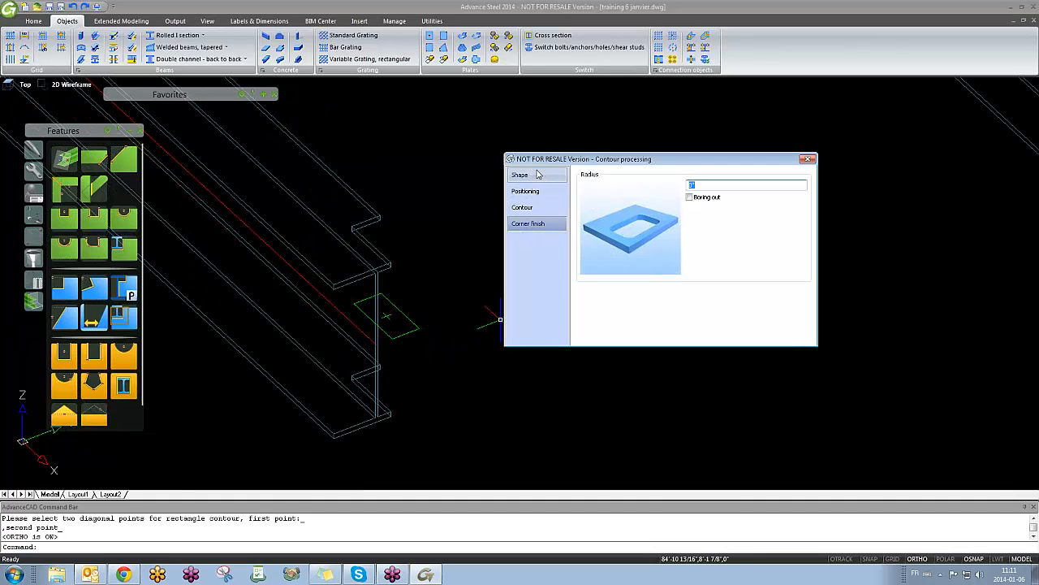
left_click(809, 160)
Step: Stretch the rectangular notch contour by its edge grips, moving its web-side edge outward and its inner end edge slightly toward the beam's end
scroll(396, 303, "up", 2)
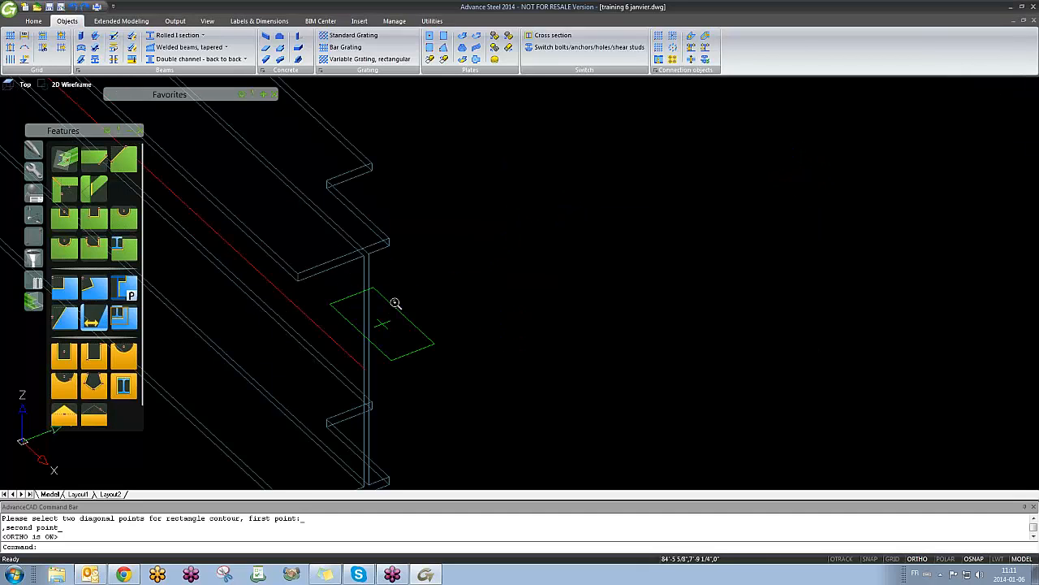
left_click(381, 321)
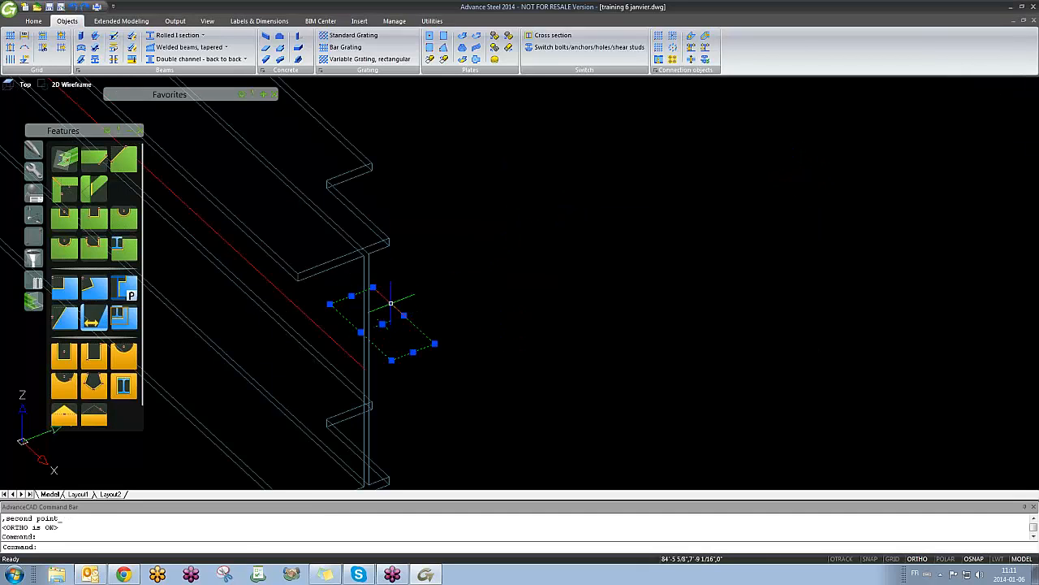
left_click(361, 332)
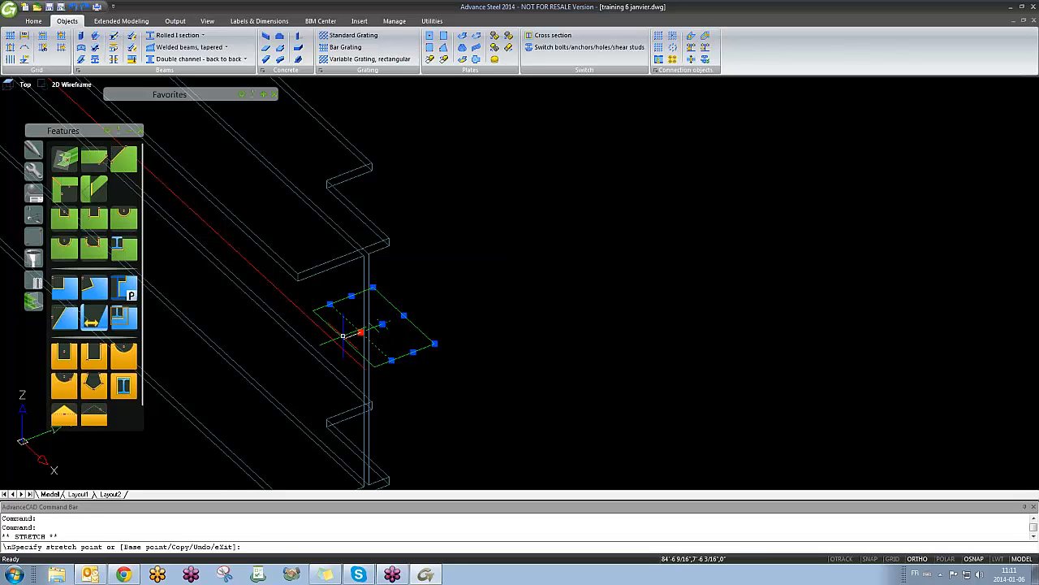
scroll(360, 343, "up", 4)
left_click(297, 249)
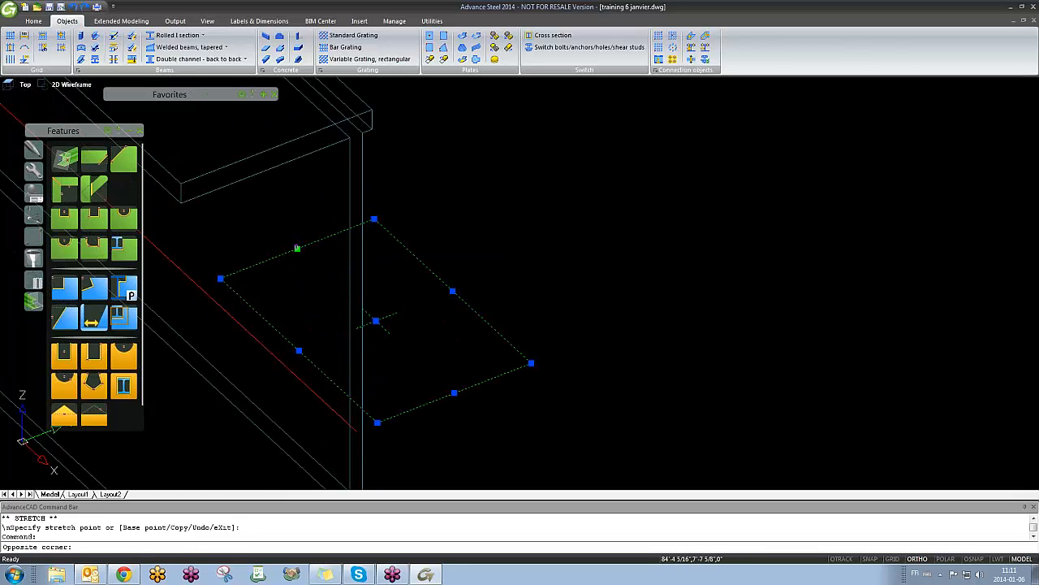
left_click(297, 249)
left_click(297, 249)
left_click(308, 276)
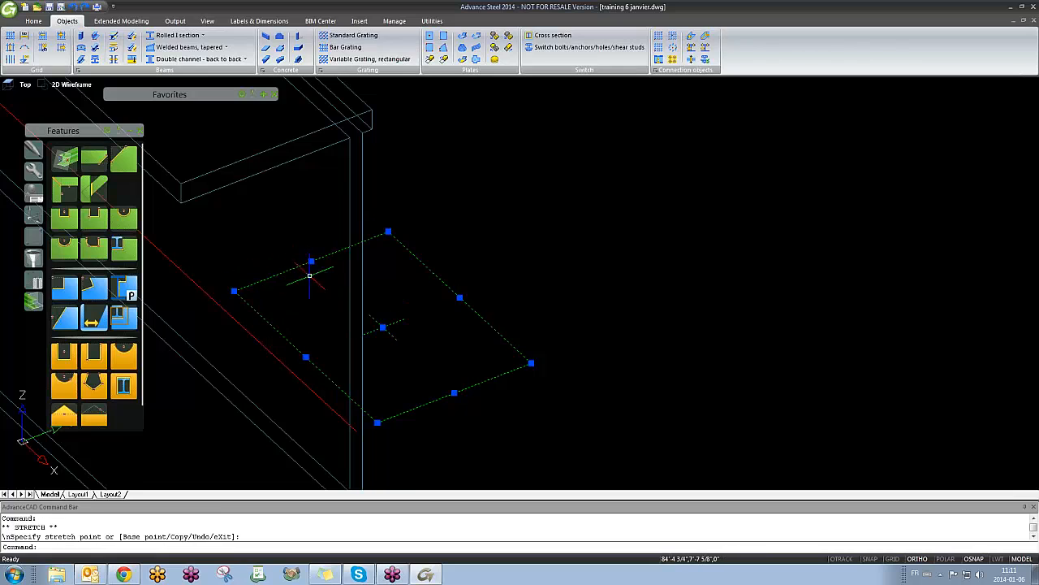
scroll(327, 298, "down", 5)
key("Escape")
scroll(273, 220, "down", 3)
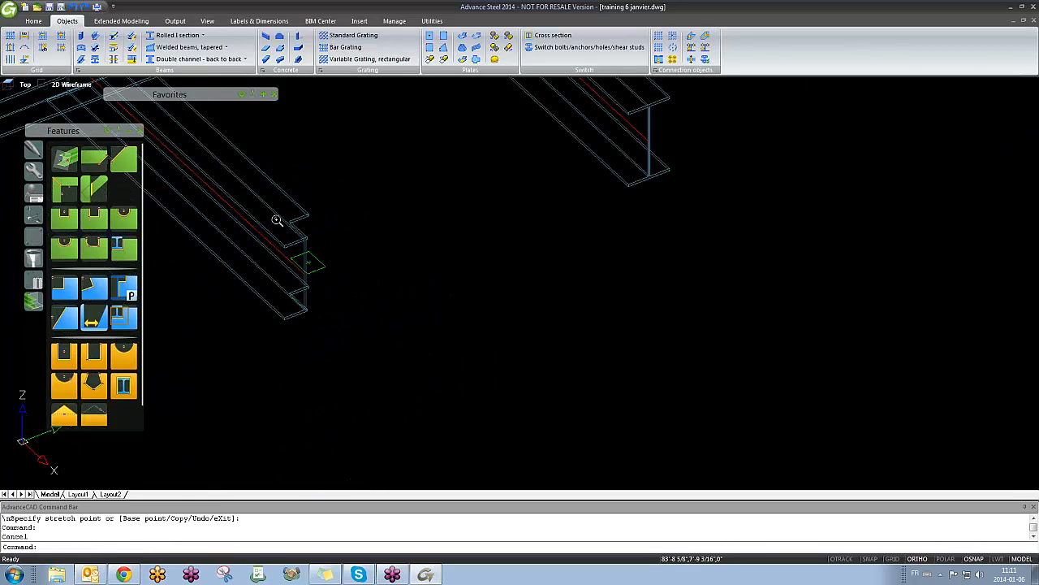
Step: Cut a circular contour notch centred on the top of the web at the next beam's end, with a 2" radius
left_click(128, 221)
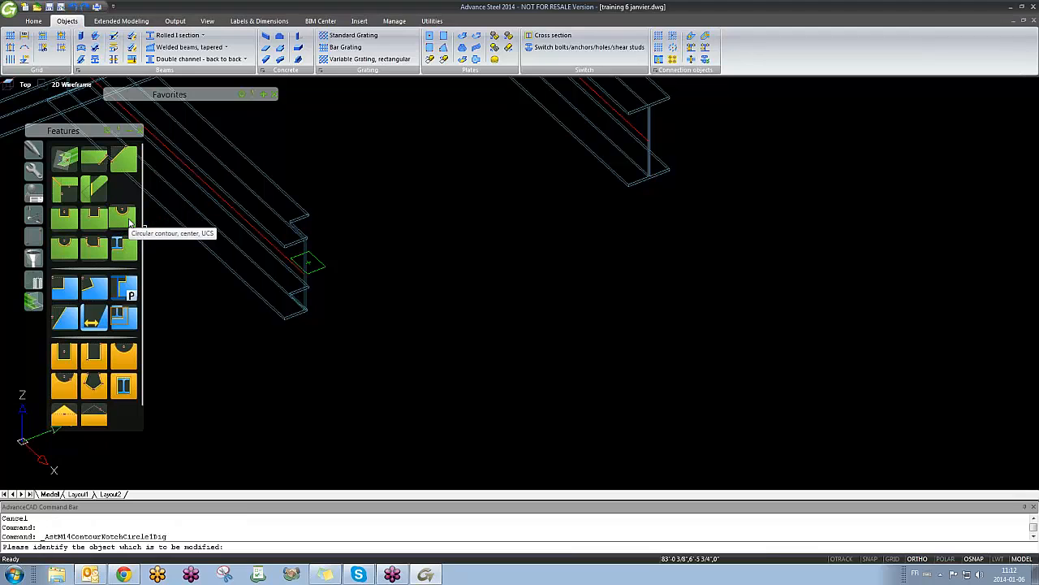
middle_click_drag(346, 243, 177, 373)
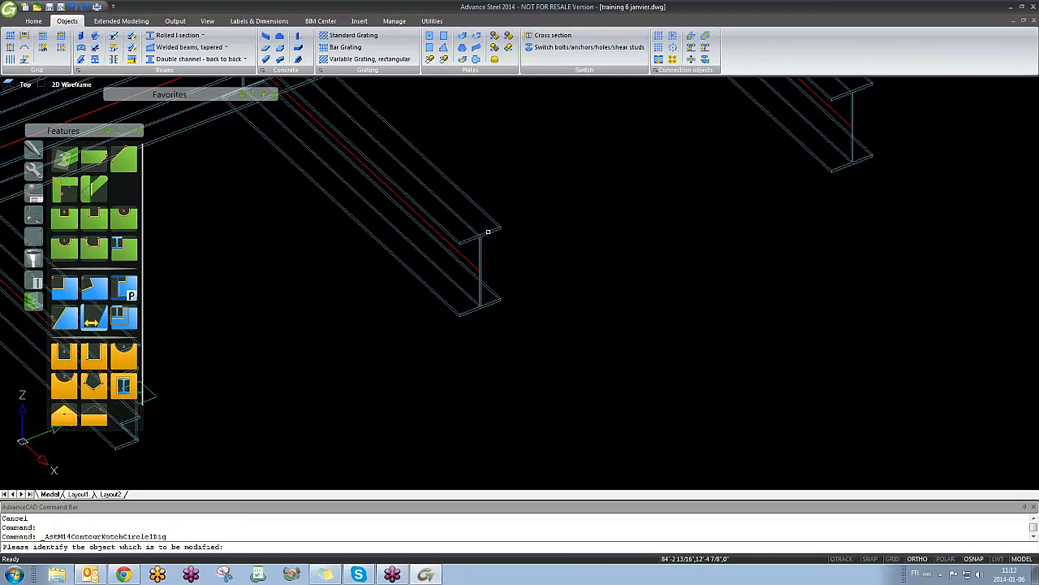
left_click(488, 233)
scroll(479, 244, "up", 4)
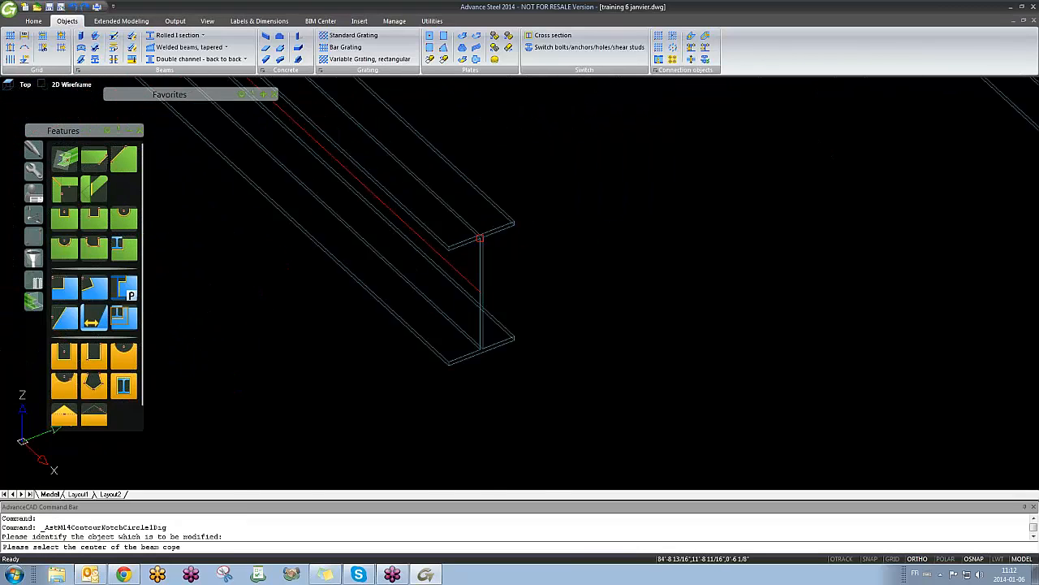
left_click(480, 245)
middle_click_drag(487, 300, 395, 441, "shift")
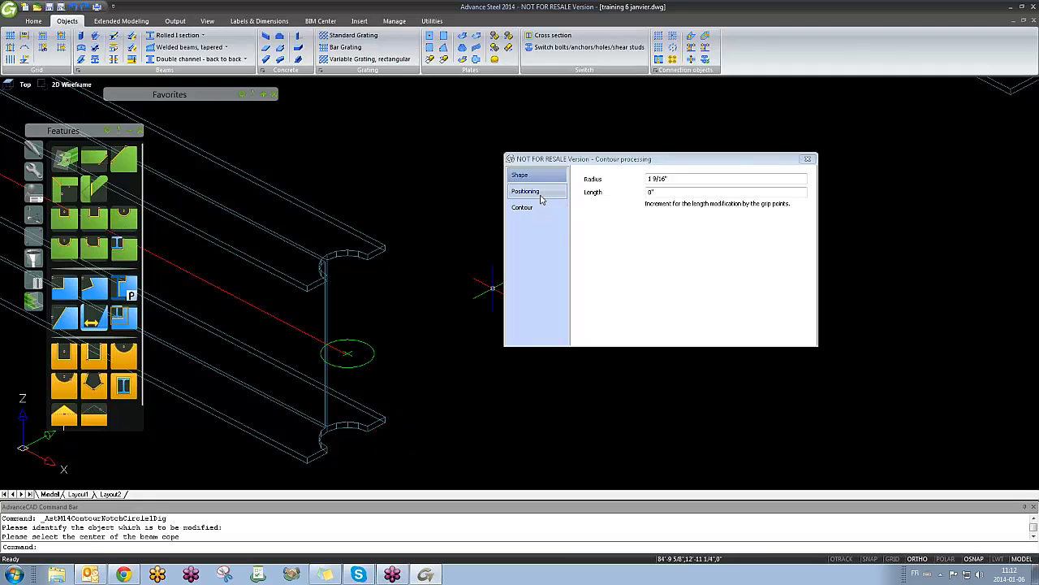
left_click_drag(677, 178, 606, 185)
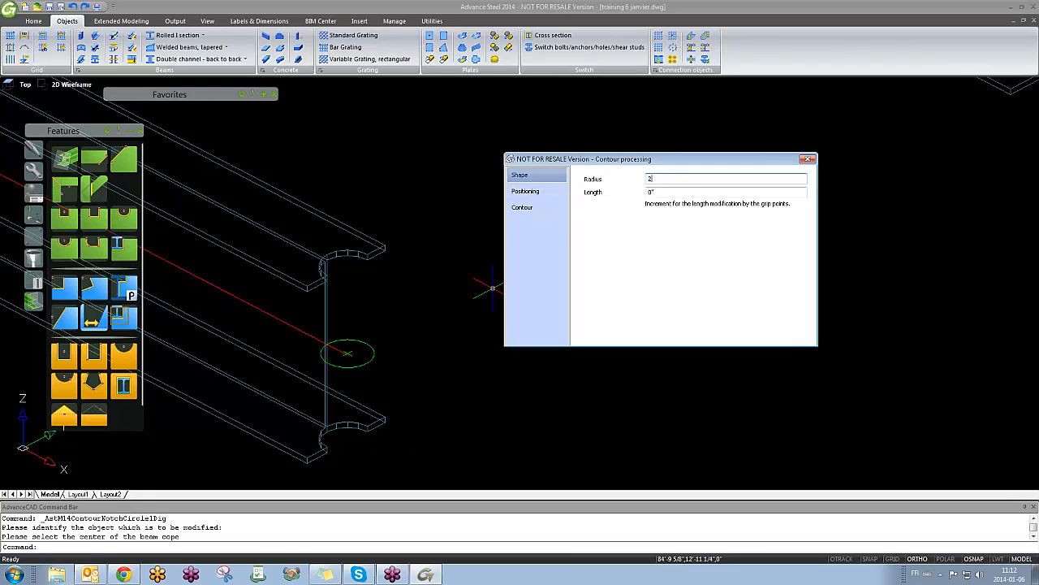
Step: Try the middle-left and middle-right offset positions for the circular notch, then return it to the centre position
left_click(536, 192)
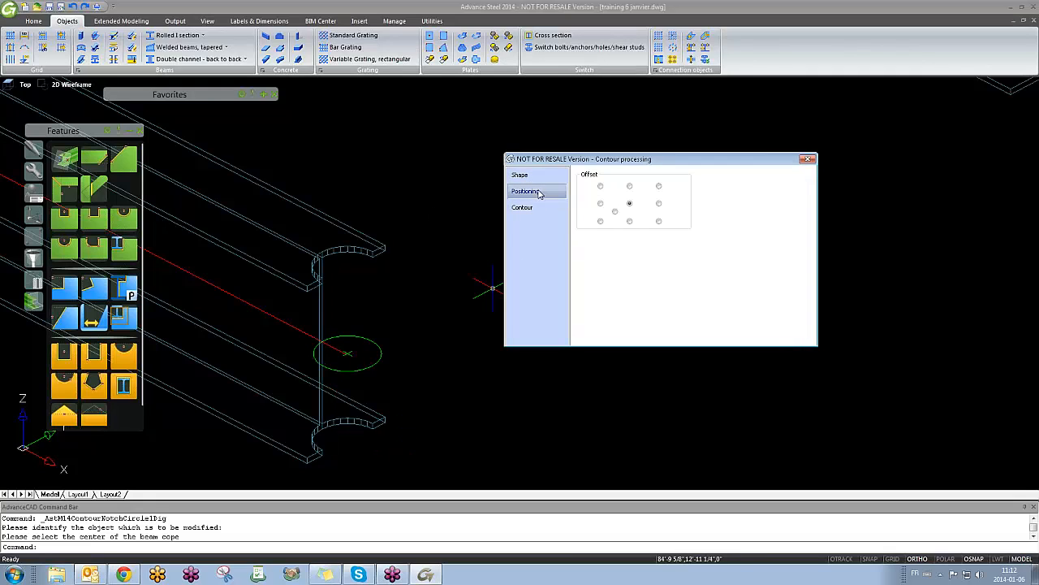
left_click(601, 204)
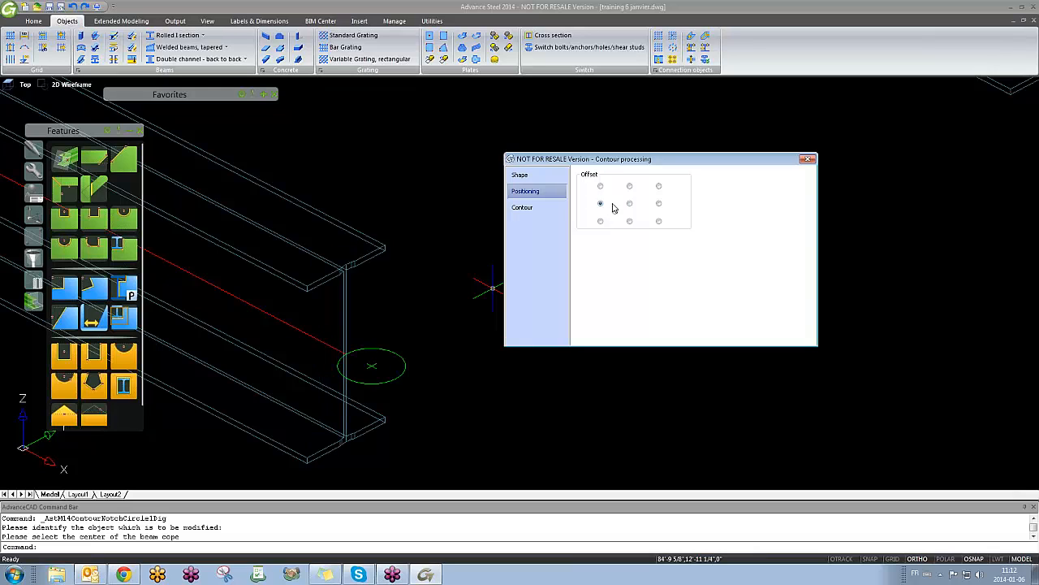
left_click(660, 203)
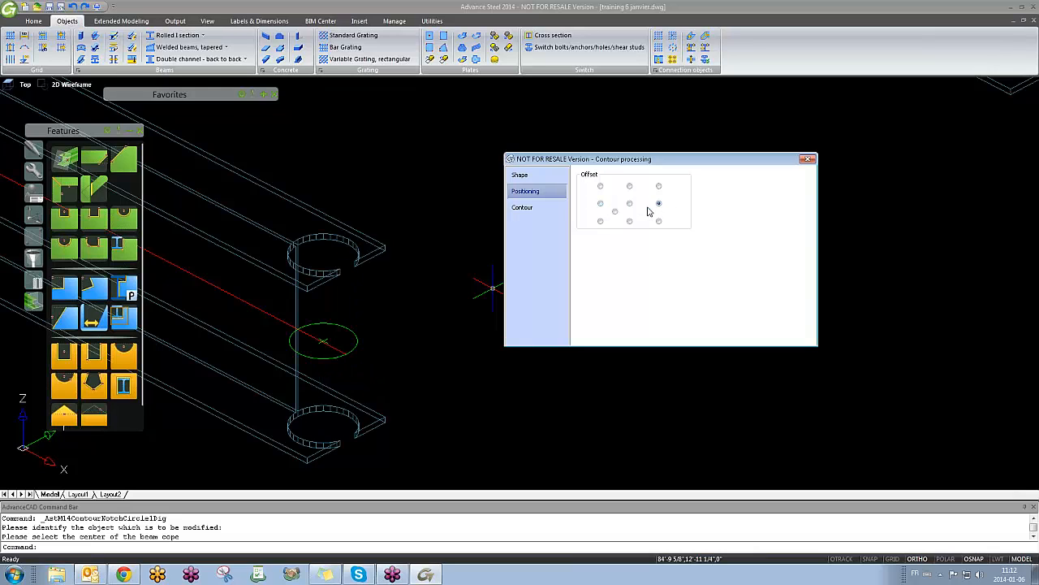
left_click(630, 203)
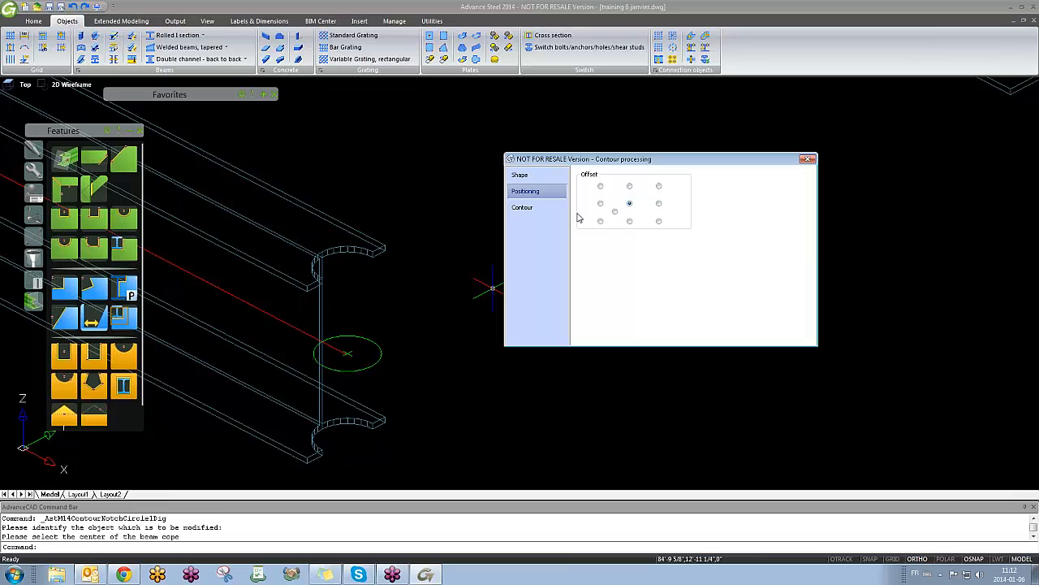
Step: Limit the circular notch with only the Side 2 boundary at 13/16" and set its gap width to 0"
left_click(524, 208)
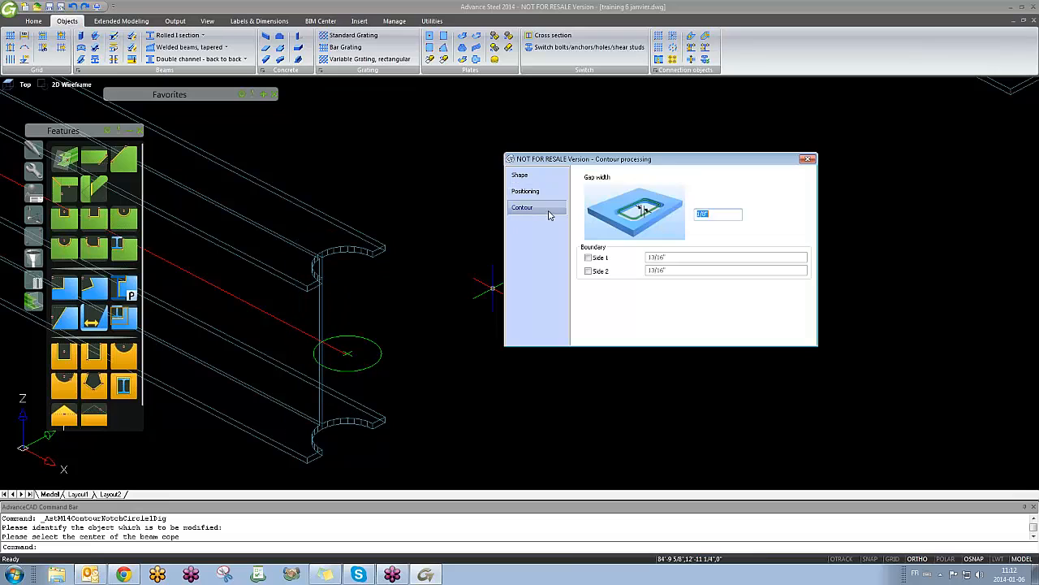
left_click(588, 271)
left_click(587, 258)
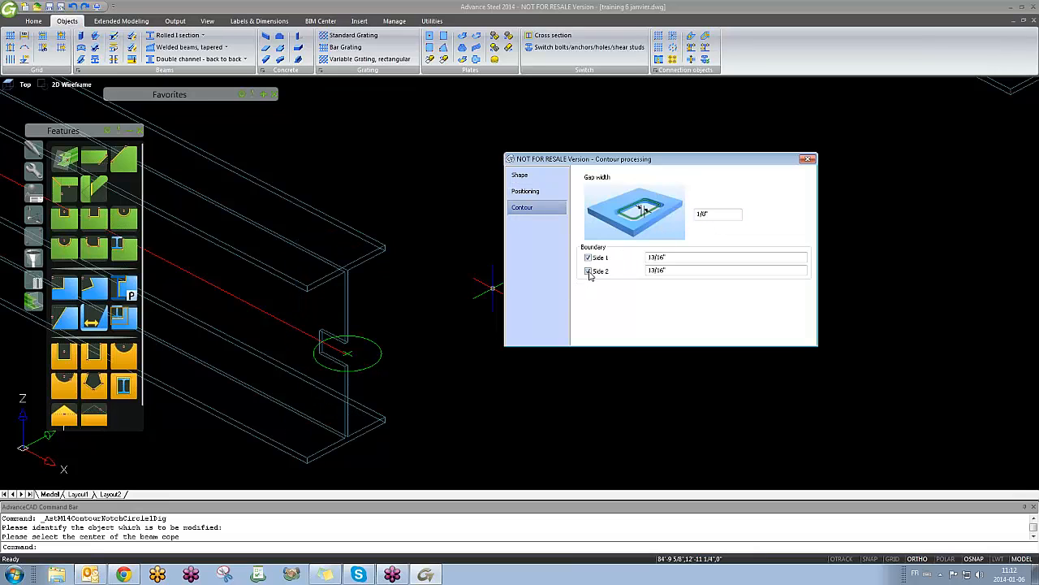
left_click(588, 271)
left_click(588, 258)
left_click(588, 272)
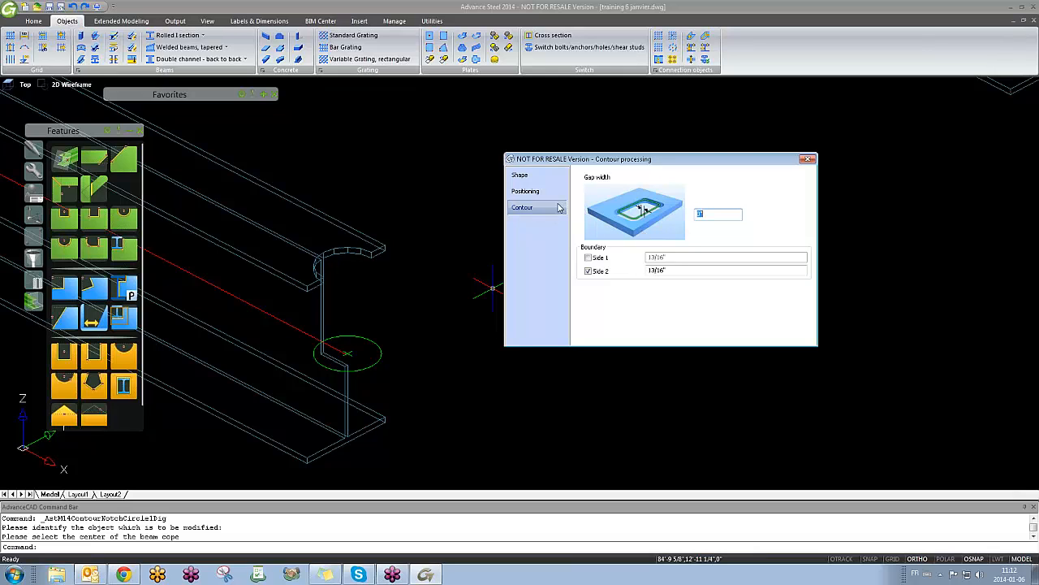
left_click(808, 160)
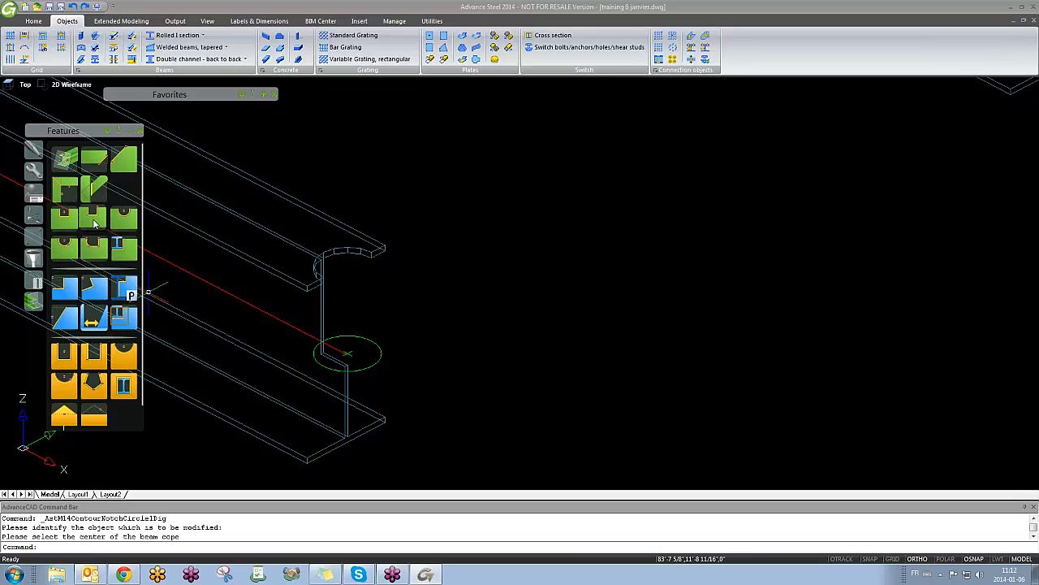
Step: Cut a circular contour notch centred on the axis partway along the same beam, with a 4" radius
left_click(61, 250)
scroll(384, 331, "down", 3)
scroll(411, 303, "up", 3)
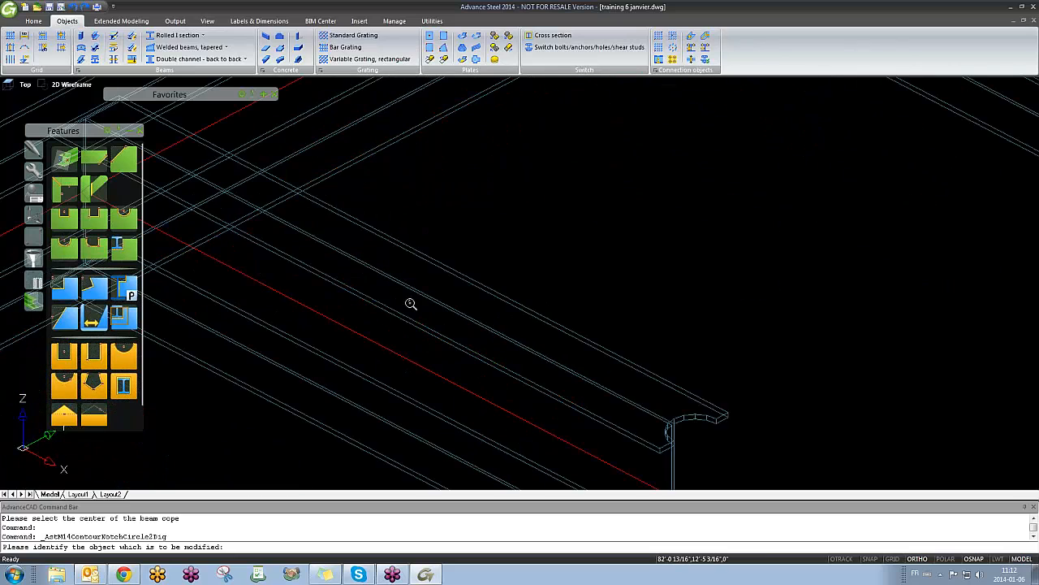
left_click(406, 319)
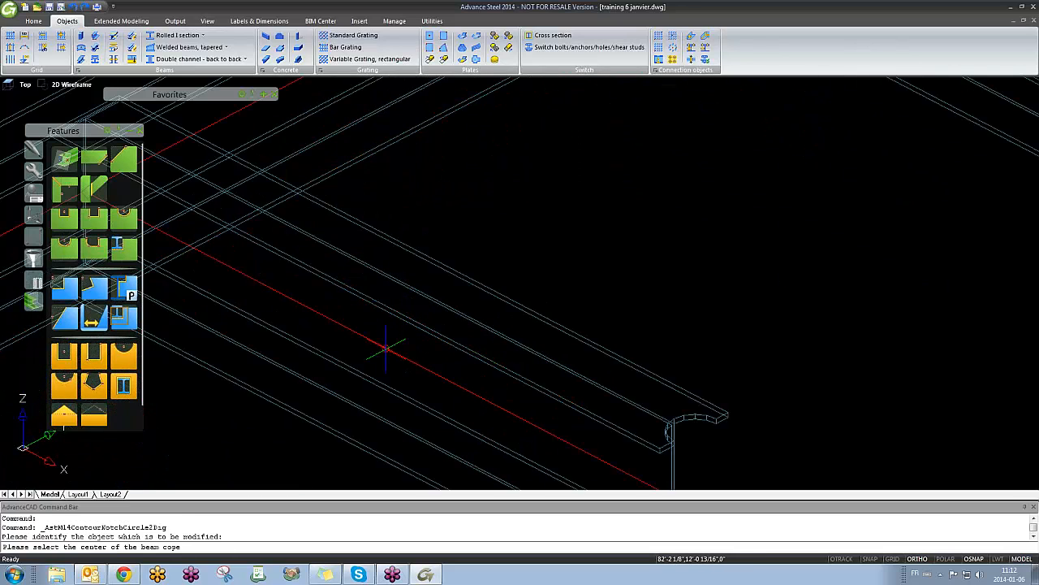
left_click(387, 349)
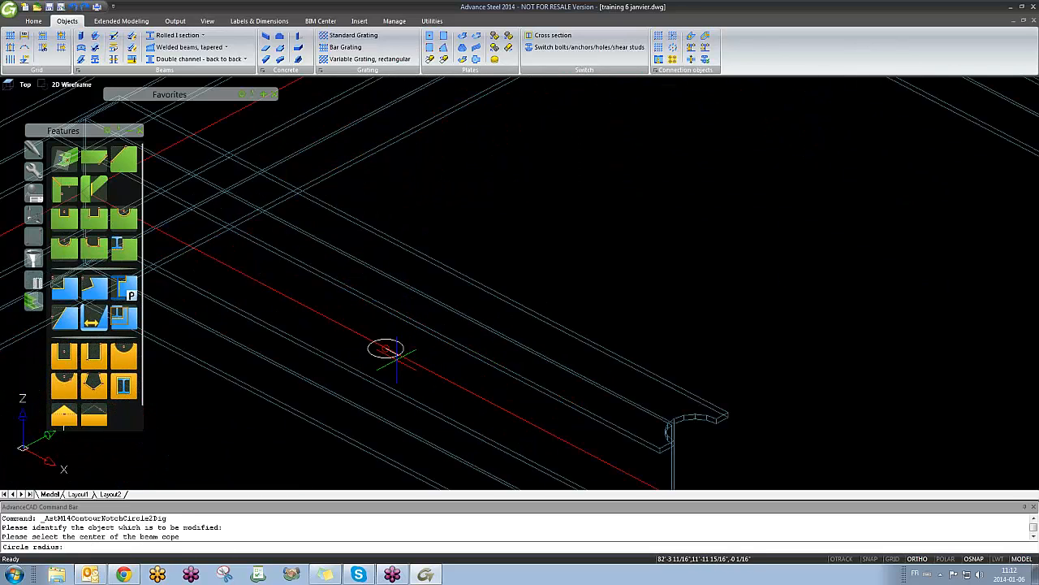
left_click(406, 360)
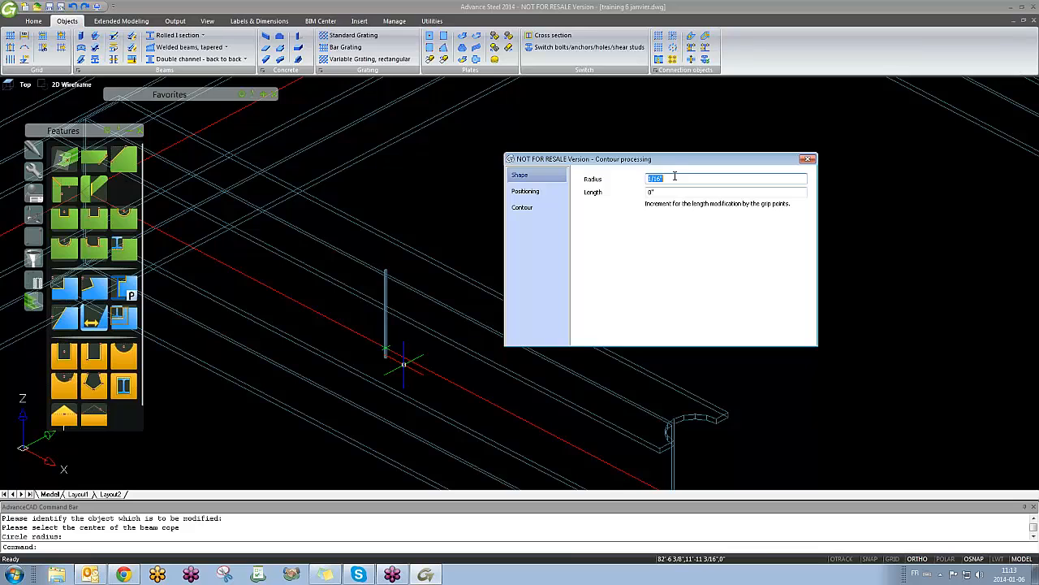
type("6")
key("Return")
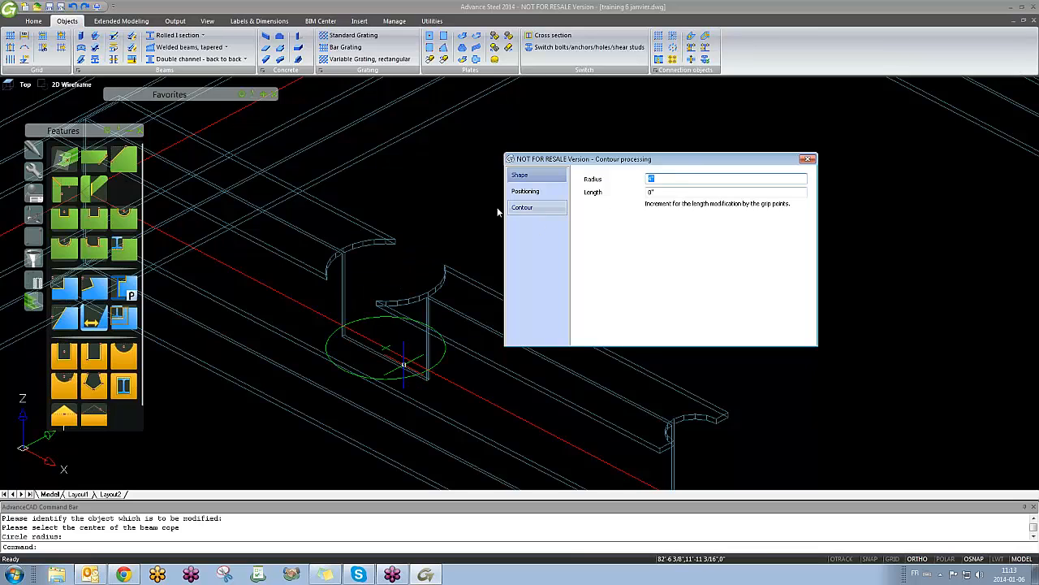
Step: Try the Side 1 boundary together with Side 2 on the circular notch, then turn both boundaries off
left_click(528, 208)
left_click(670, 270)
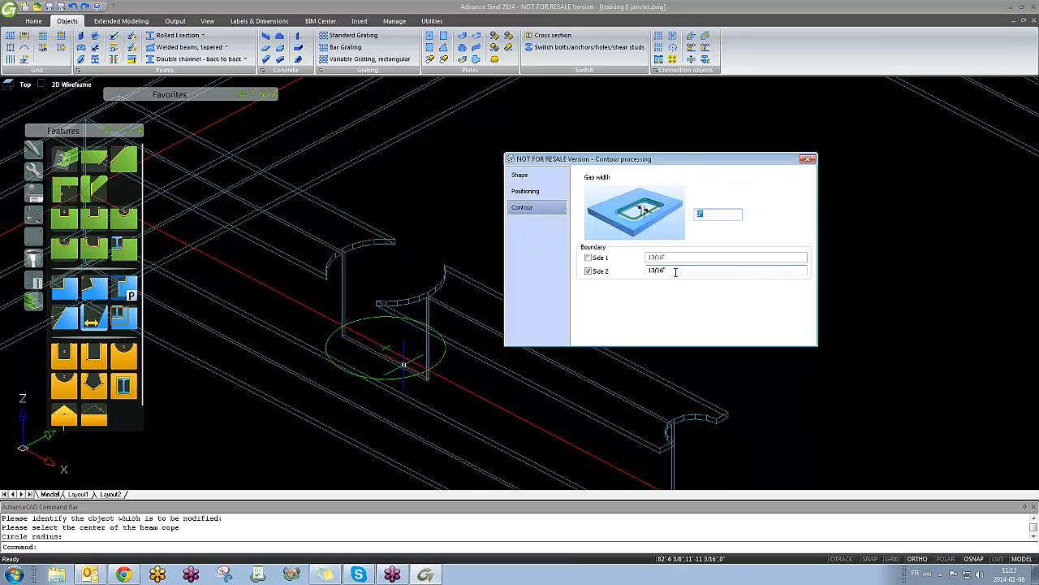
left_click(588, 257)
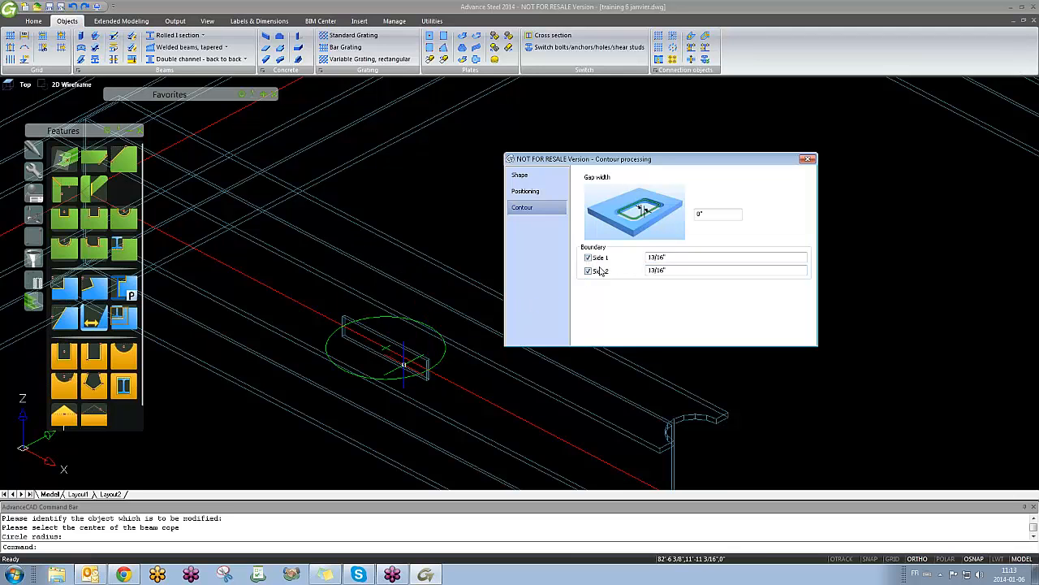
left_click(588, 258)
left_click(588, 270)
middle_click_drag(450, 325, 349, 268)
scroll(348, 268, "down", 4)
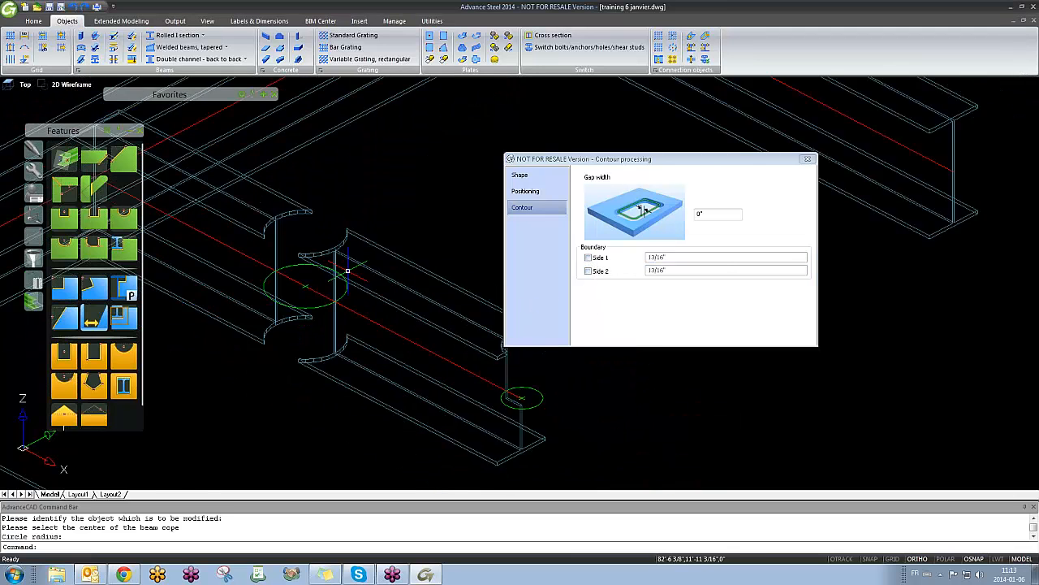
middle_click_drag(356, 333, 410, 349, "shift")
Step: Set the mid-beam circular notch's radius to 2" and close its properties
left_click(520, 174)
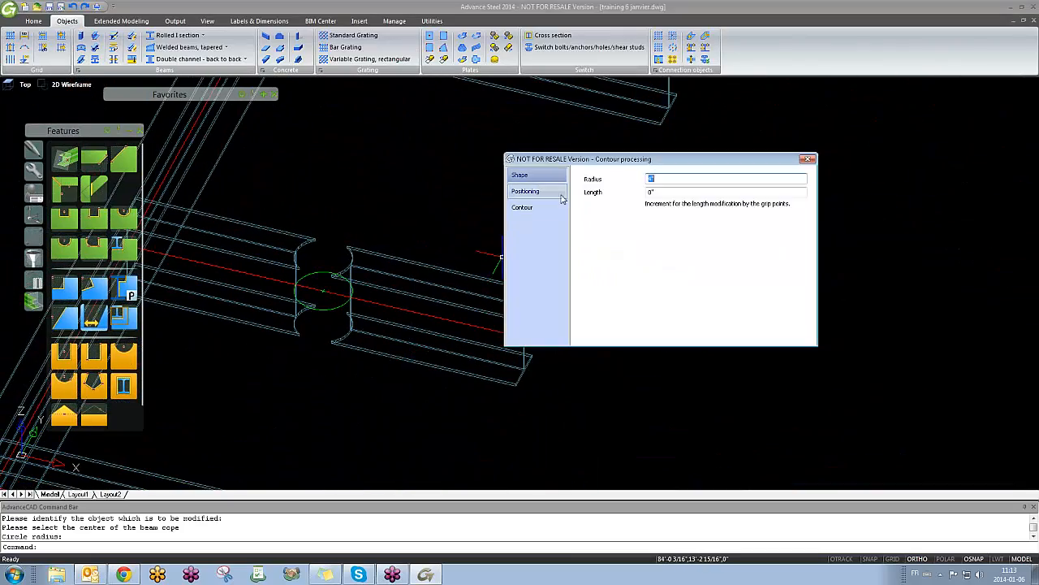
type("2")
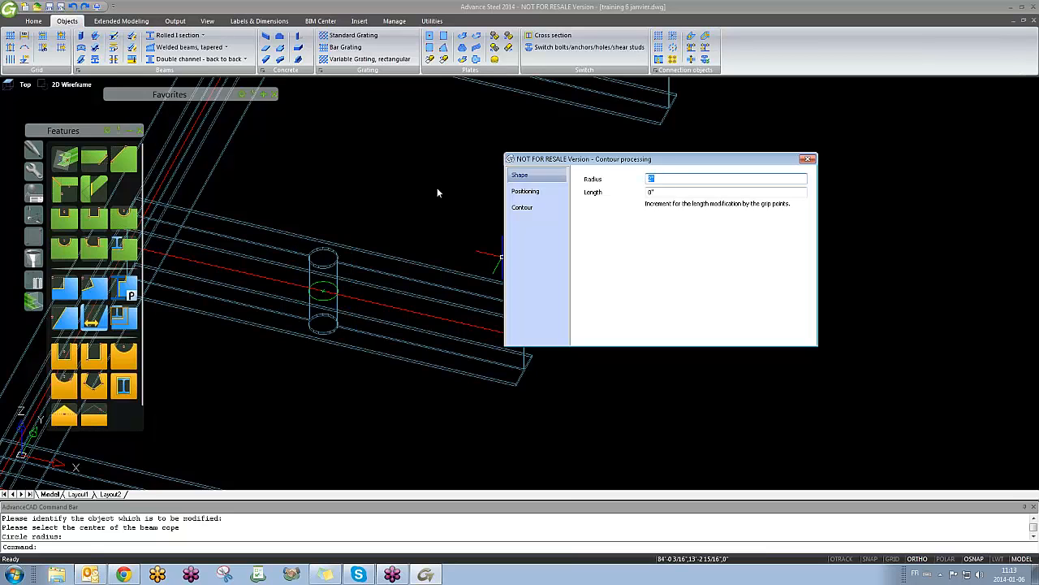
middle_click_drag(353, 293, 528, 268, "shift")
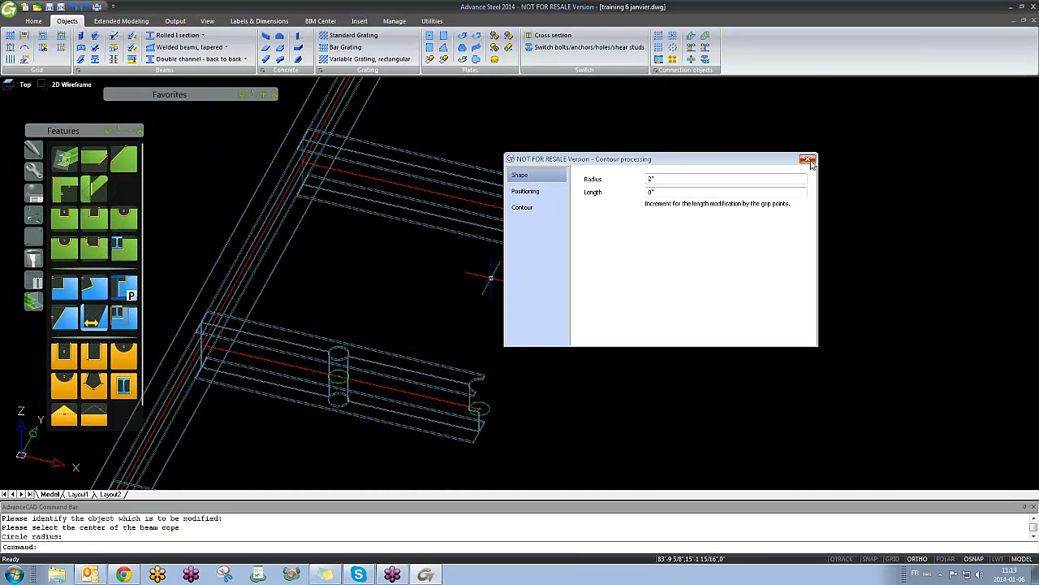
left_click(808, 159)
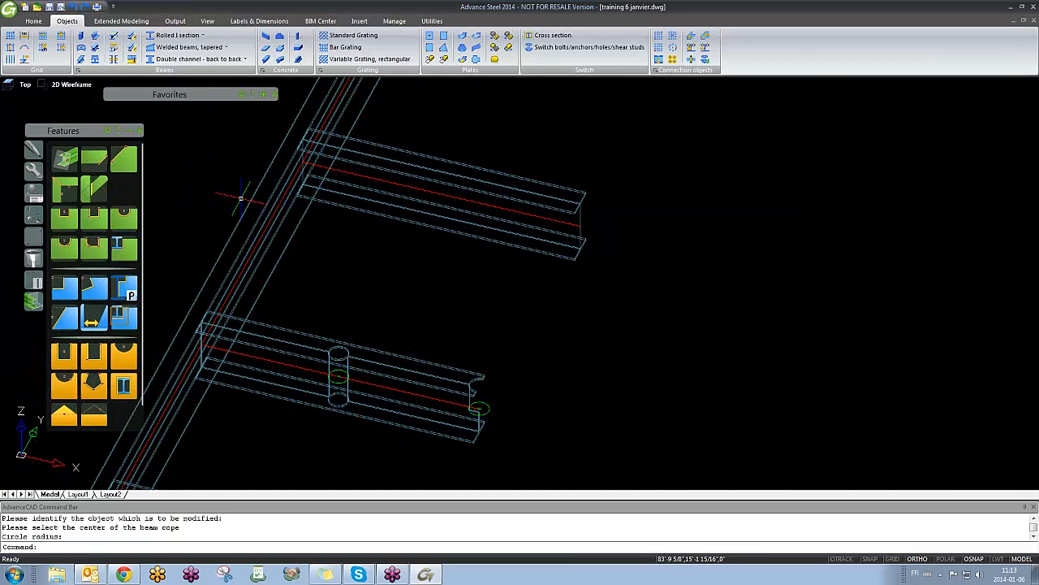
Step: Cut a polygonal contour notch at the next beam's end, drawing a closed, stepped freehand outline across one side of the flange
left_click(91, 250)
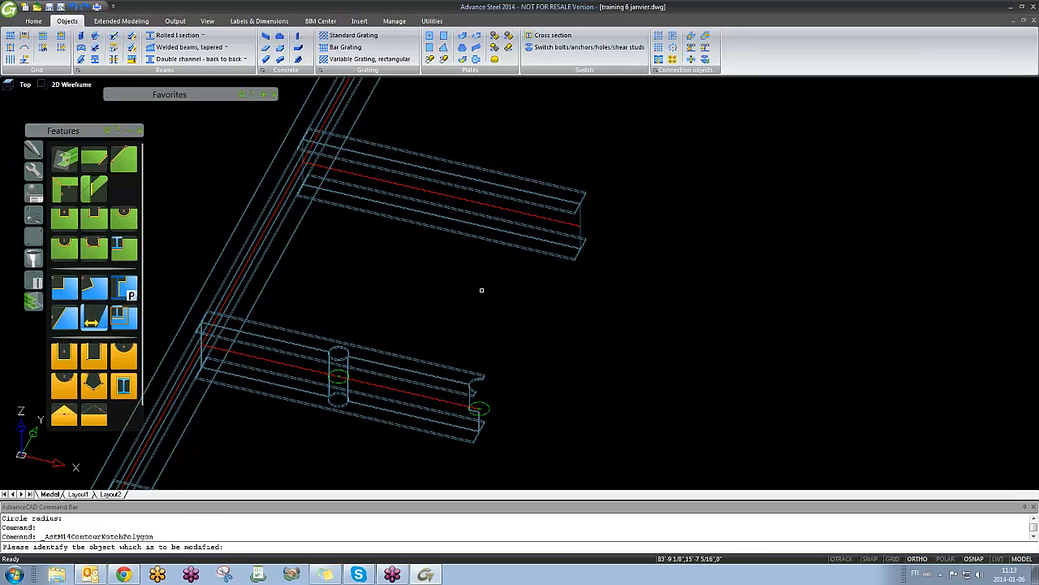
scroll(573, 268, "up", 5)
left_click(558, 239)
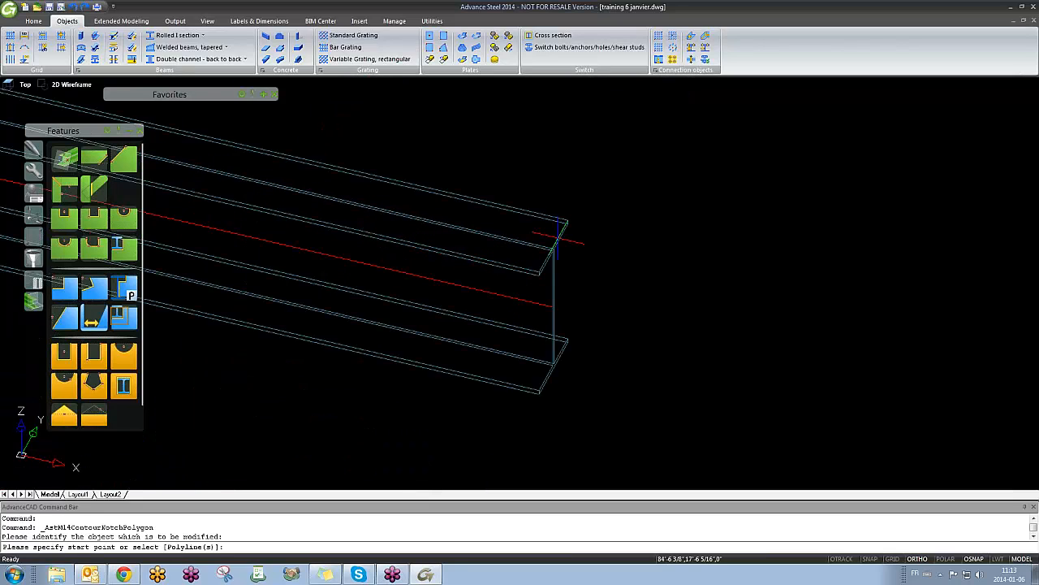
left_click(566, 220)
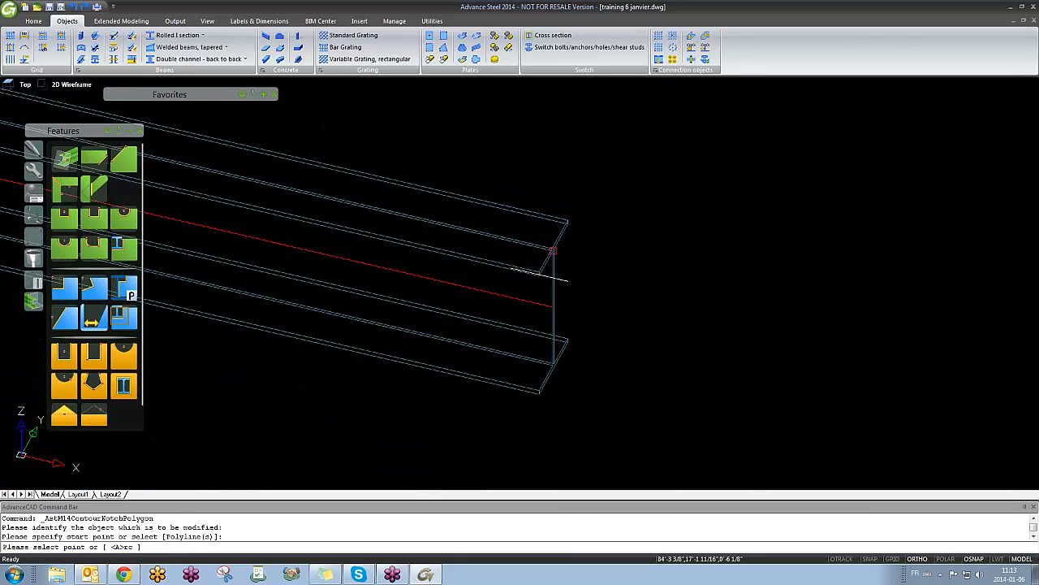
scroll(492, 278, "up", 3)
left_click(445, 261)
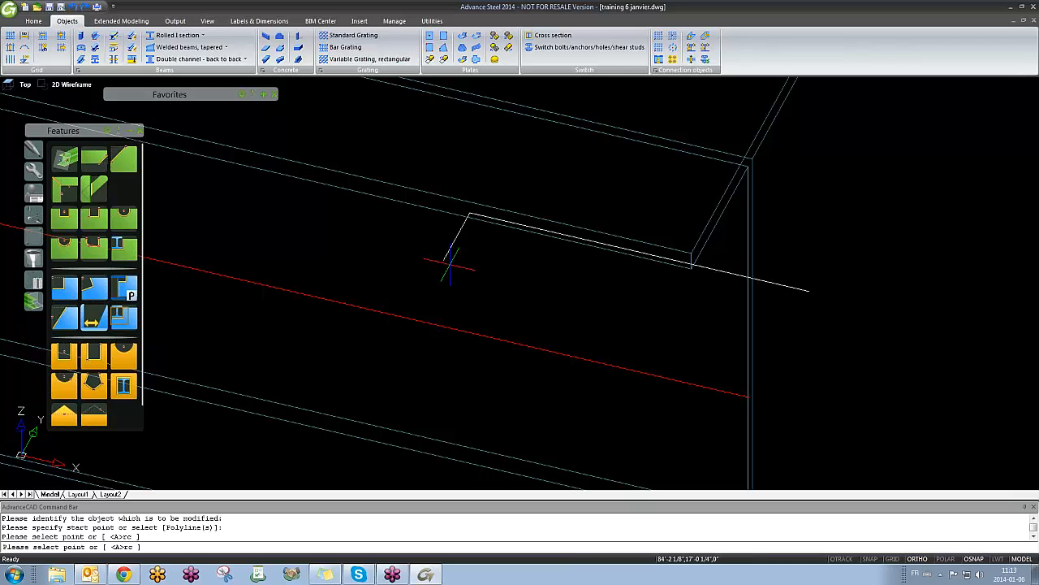
left_click(484, 267)
left_click(490, 246)
left_click(525, 255)
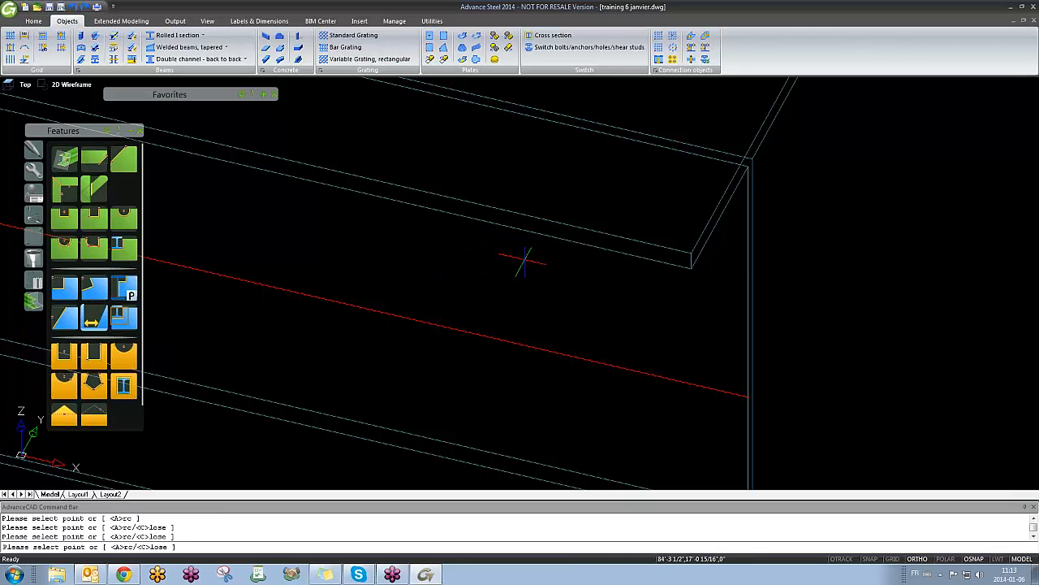
left_click(502, 298)
left_click(475, 293)
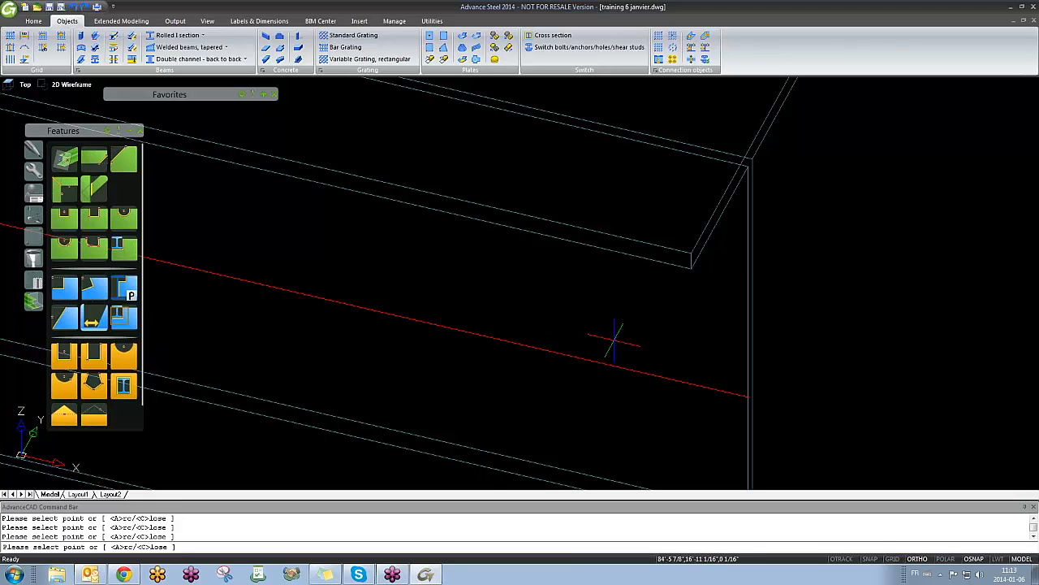
type("c")
key("Return")
scroll(474, 290, "down", 5)
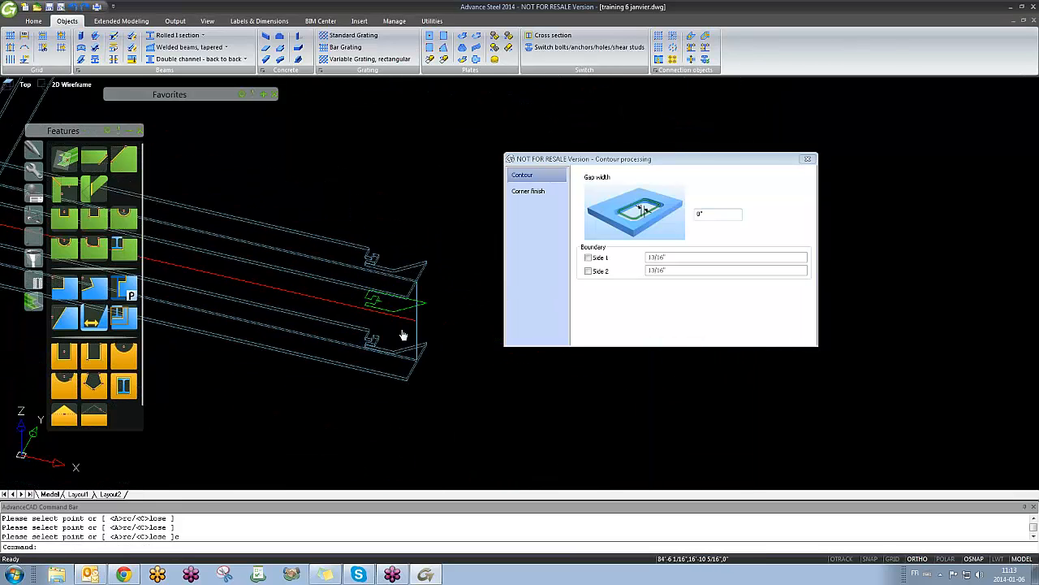
Step: Set the radius of corner 1 of the polygonal notch to 1/2" in its corner finish, and look through the remaining corners
middle_click_drag(404, 334, 503, 213, "shift")
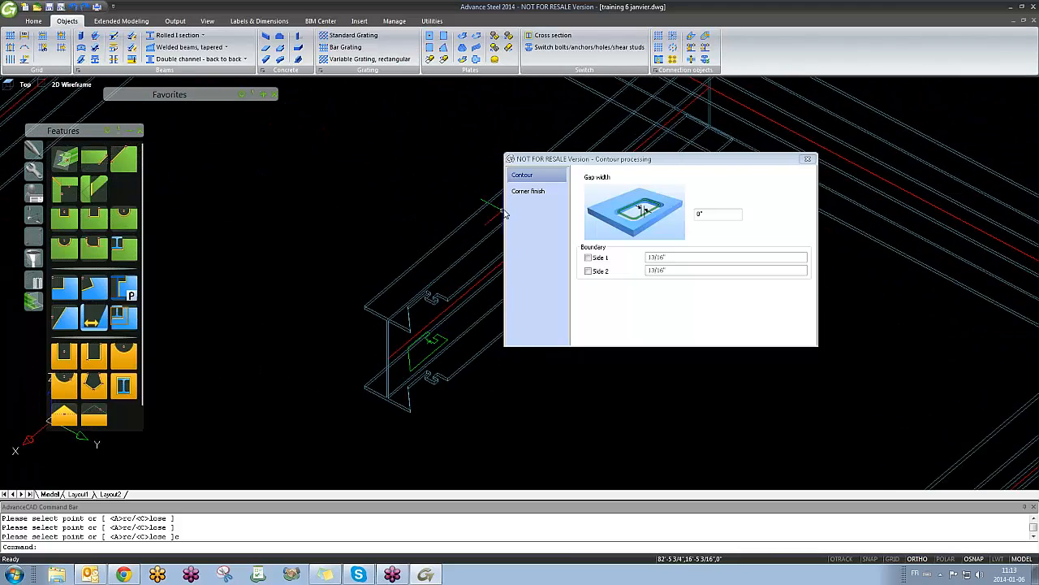
left_click(528, 192)
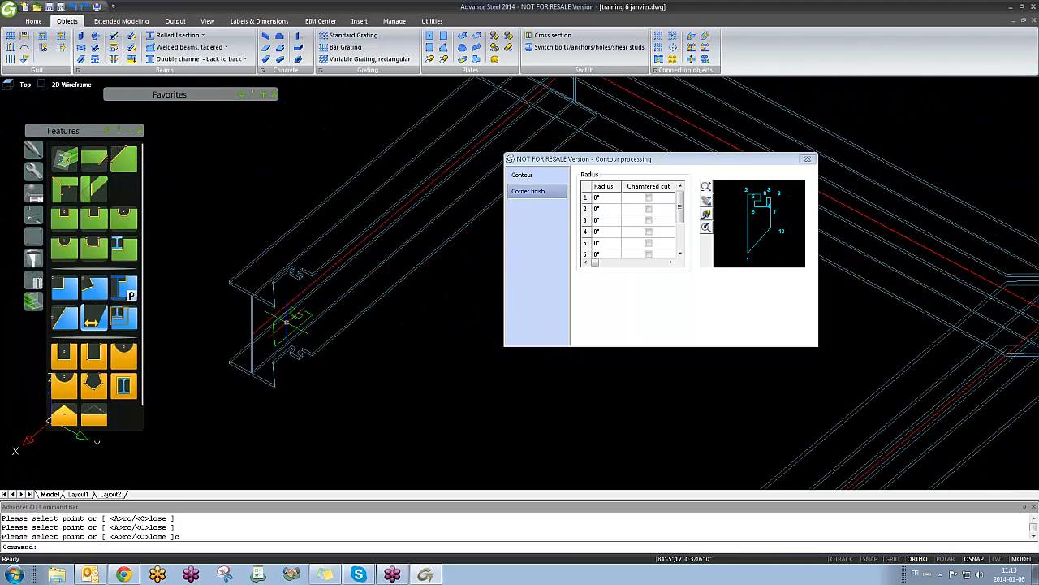
scroll(286, 323, "up", 3)
middle_click_drag(302, 290, 359, 259, "shift")
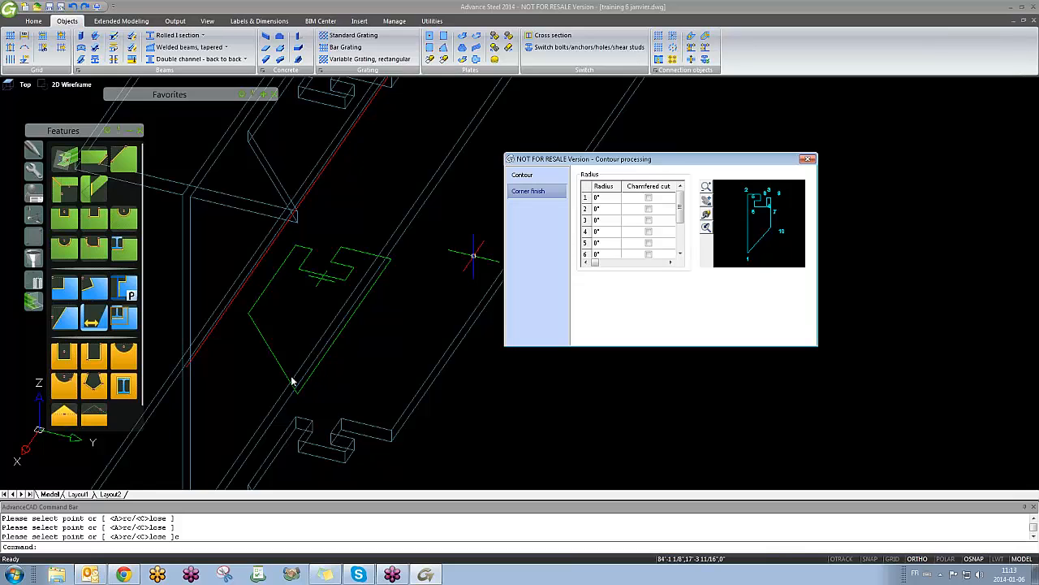
left_click(602, 199)
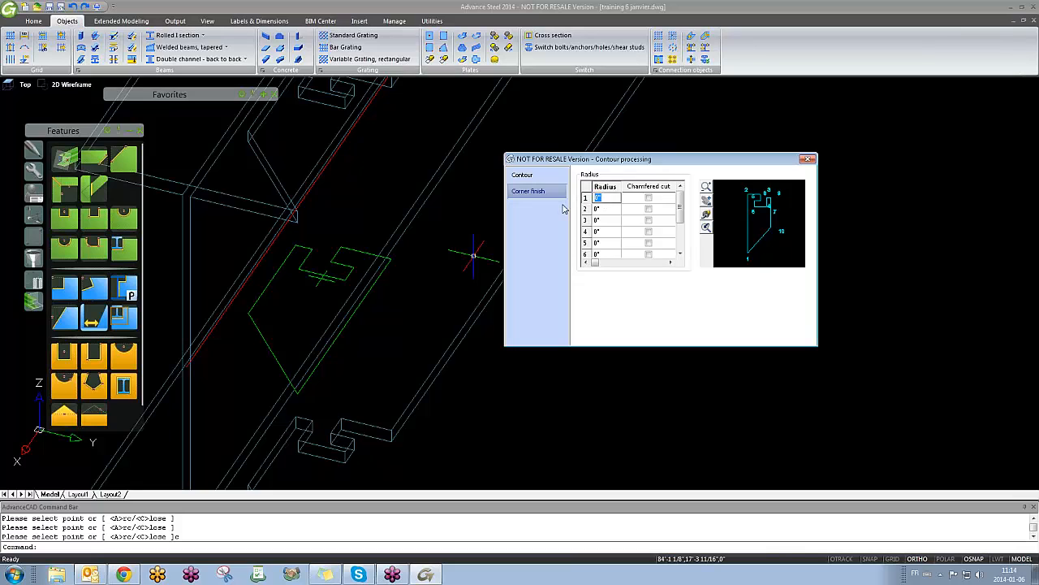
type("1/2")
key("Return")
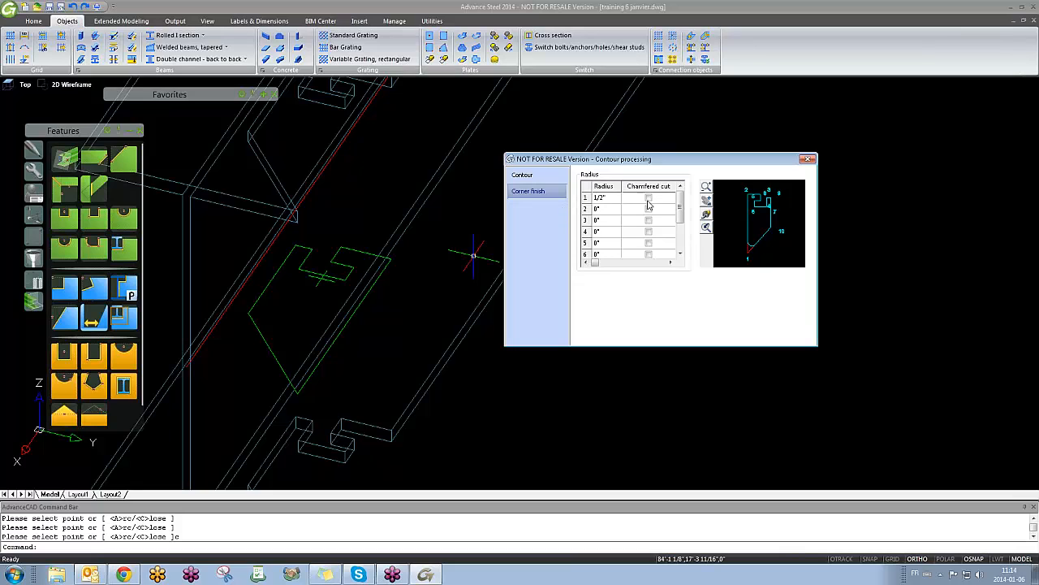
left_click(649, 198)
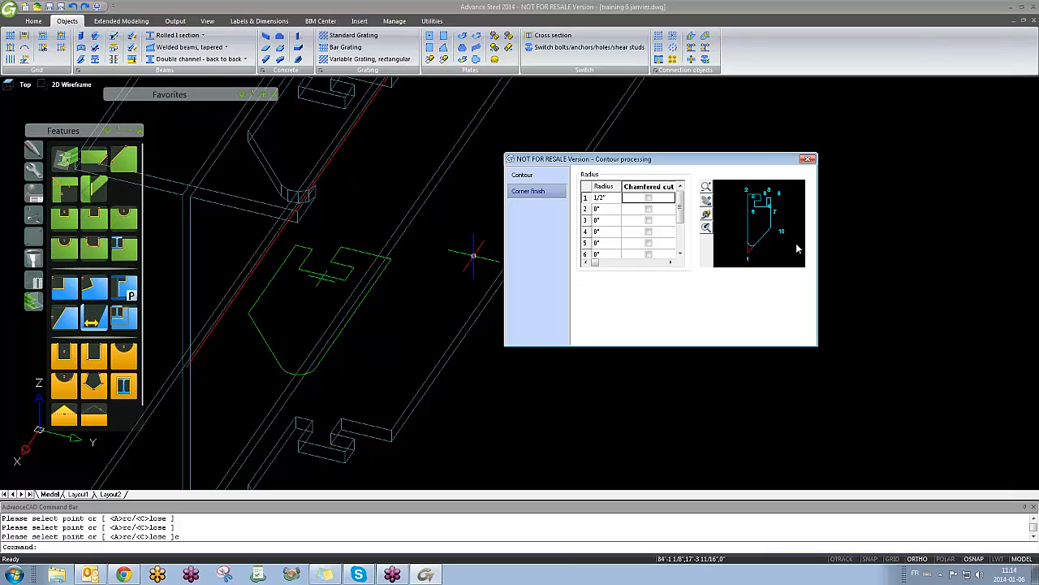
scroll(679, 214, "down", 2)
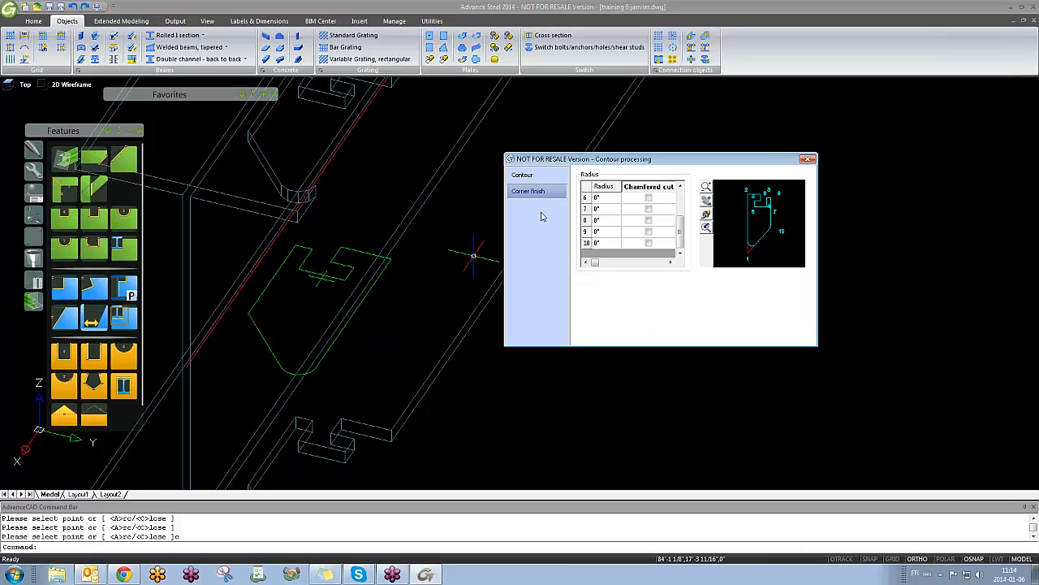
Step: Set the polygonal notch's gap width to 1/8" and try the Side 1 and Side 2 boundaries, leaving both off
left_click(524, 177)
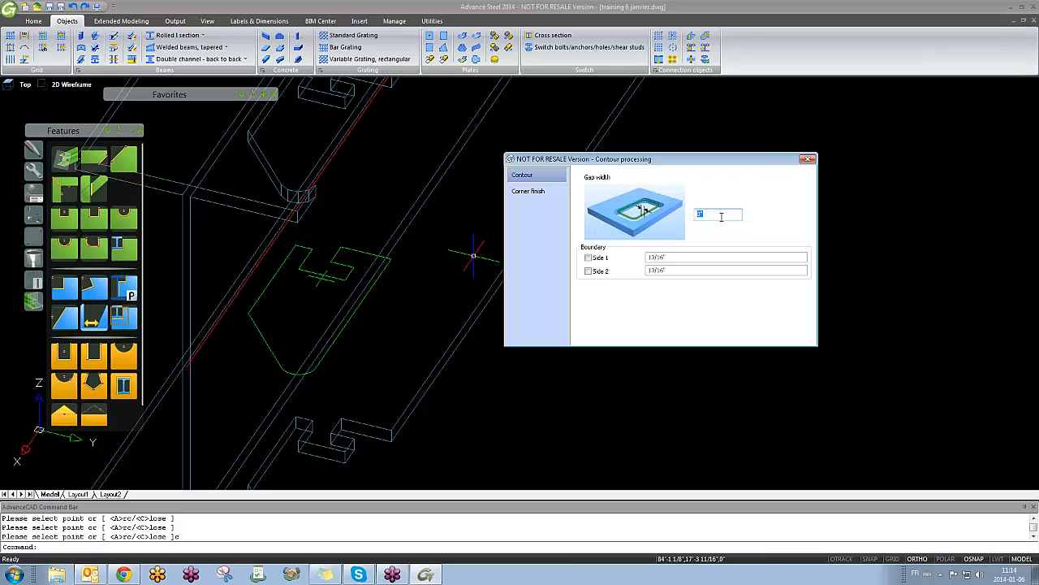
key("Return")
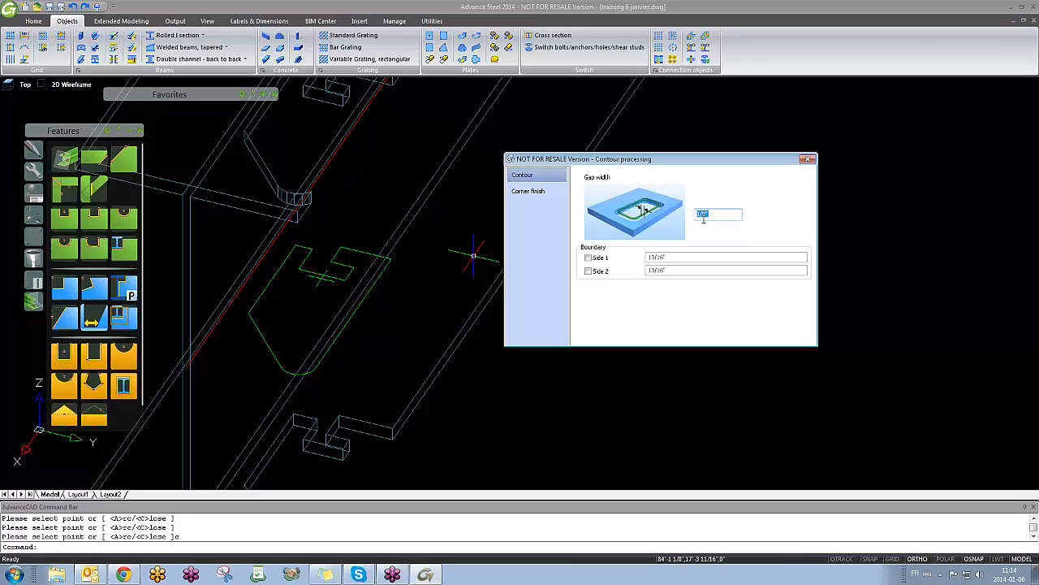
left_click(591, 257)
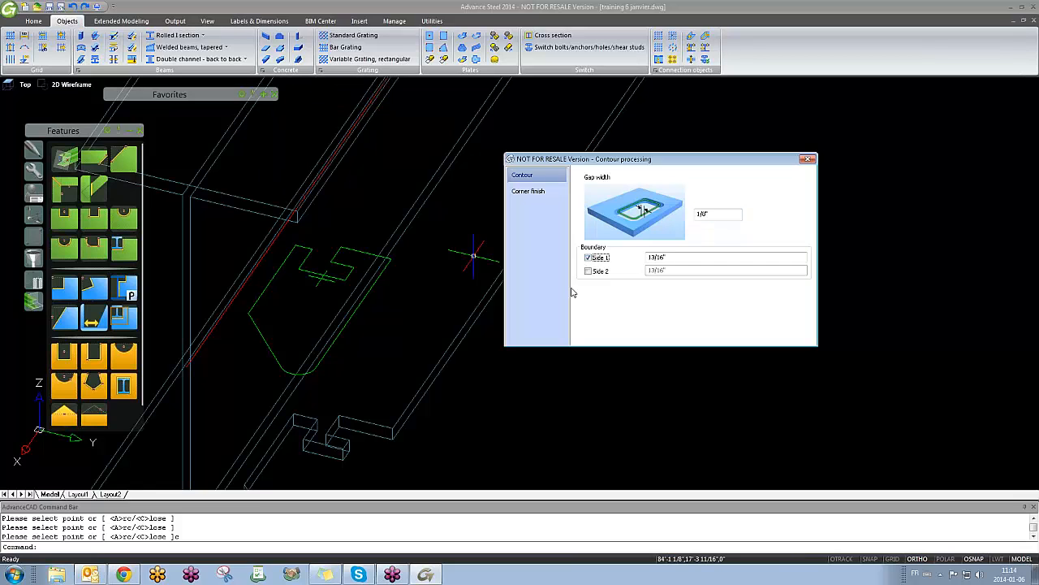
scroll(428, 213, "down", 3)
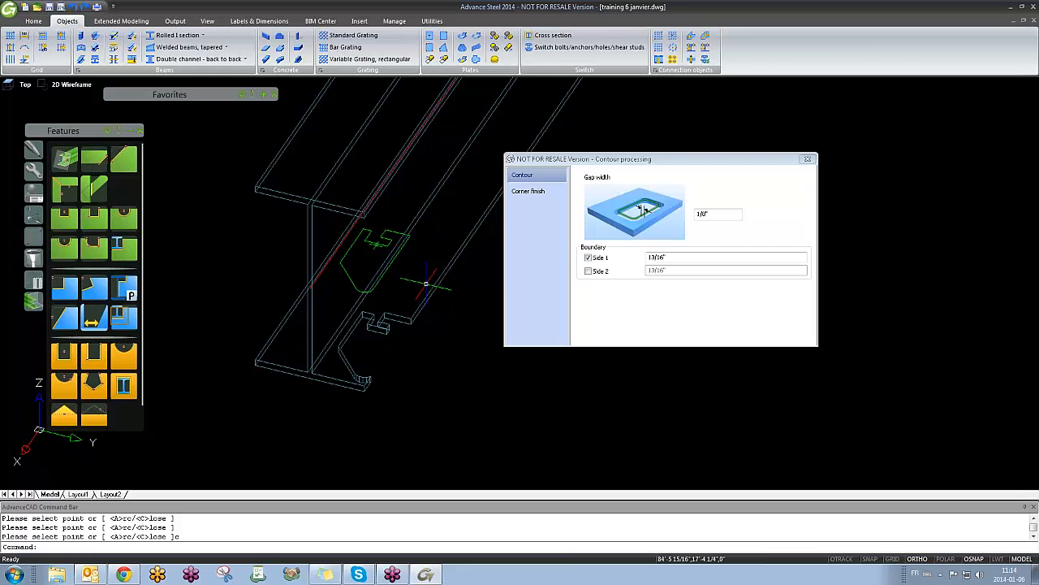
left_click(589, 271)
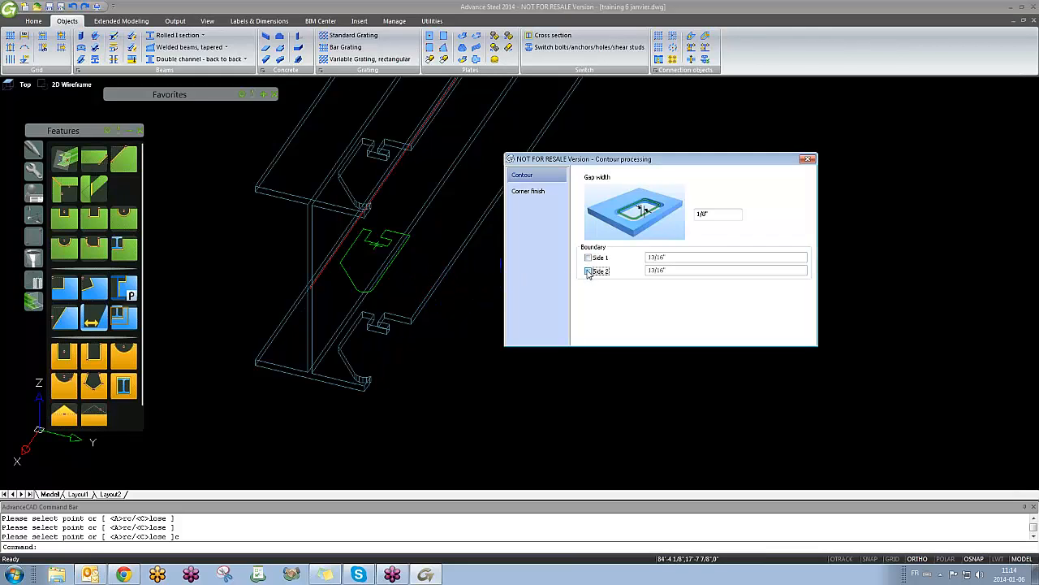
left_click(528, 192)
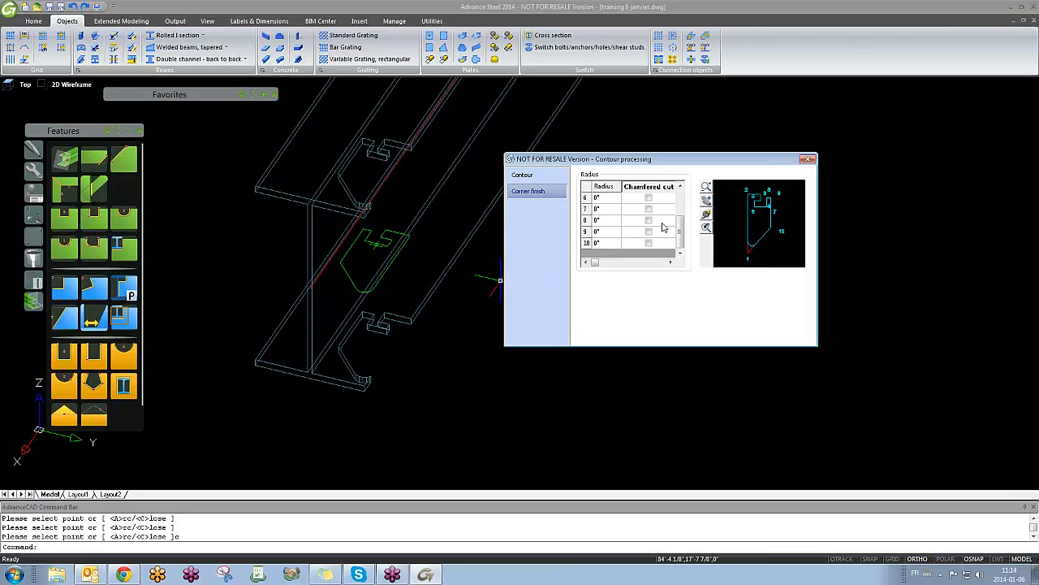
left_click(807, 160)
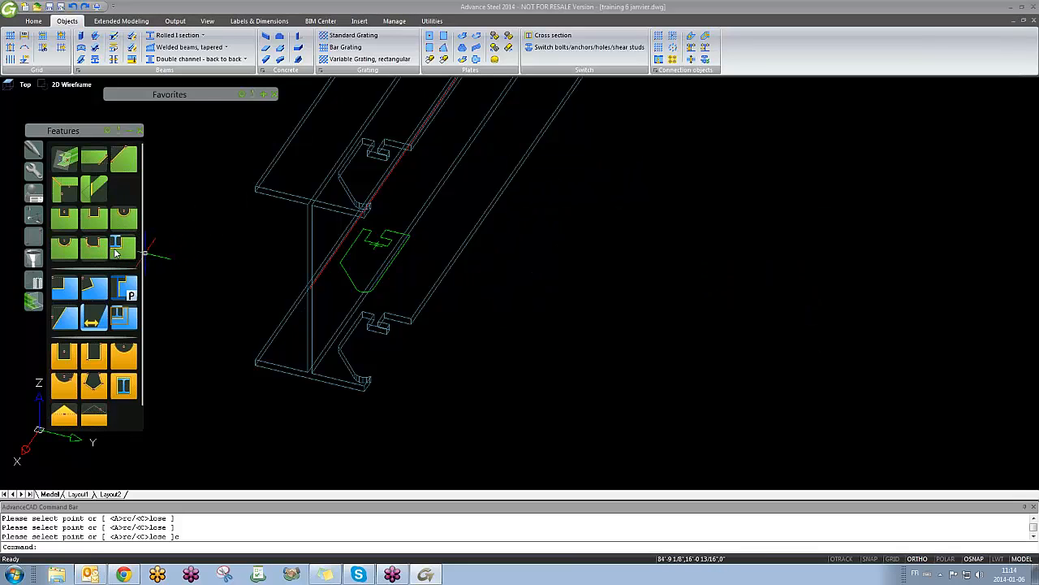
middle_click_drag(437, 316, 244, 213, "shift")
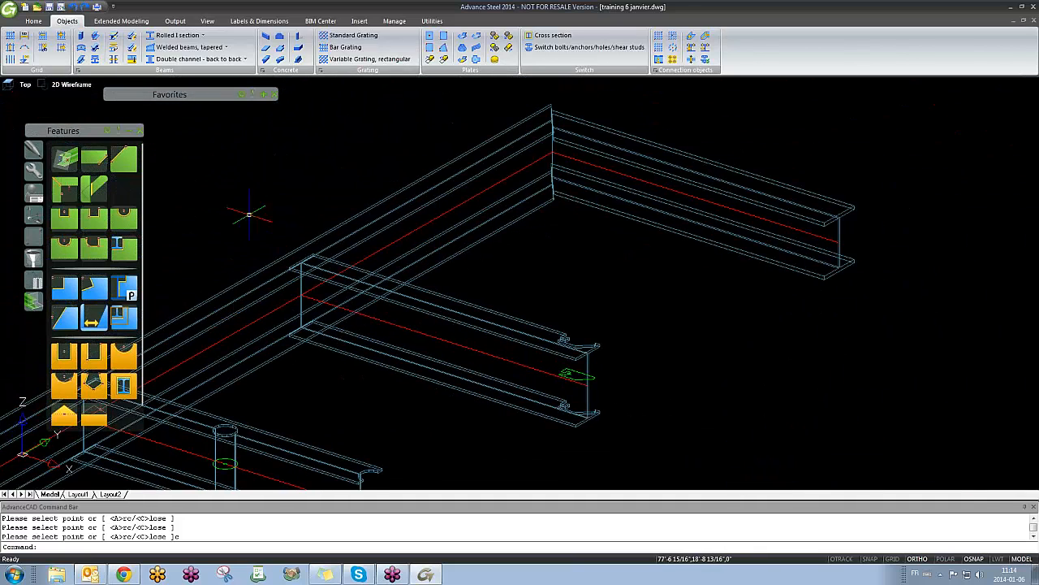
left_click(173, 36)
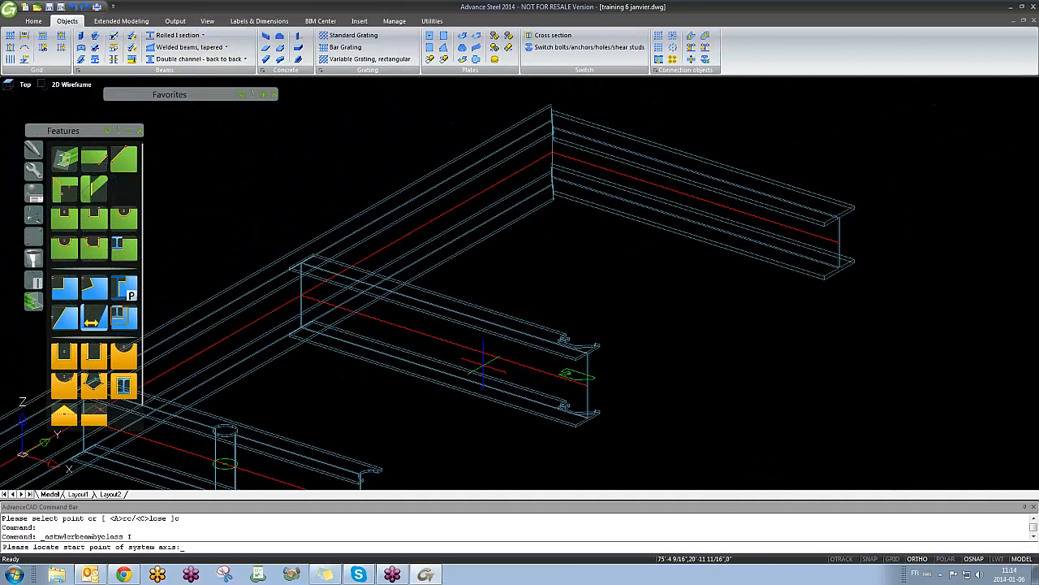
left_click(440, 340)
left_click(389, 366)
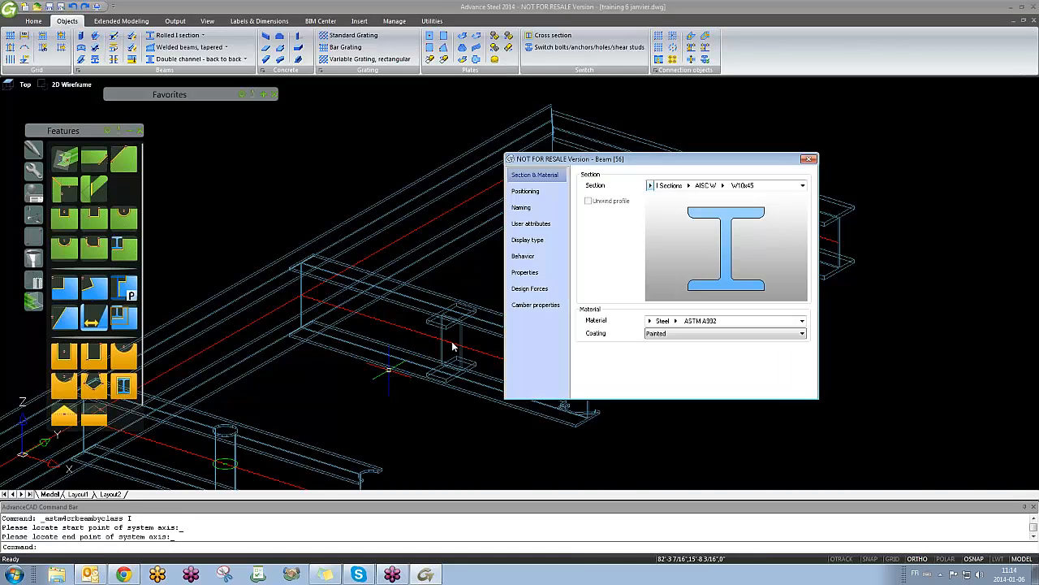
key("Escape")
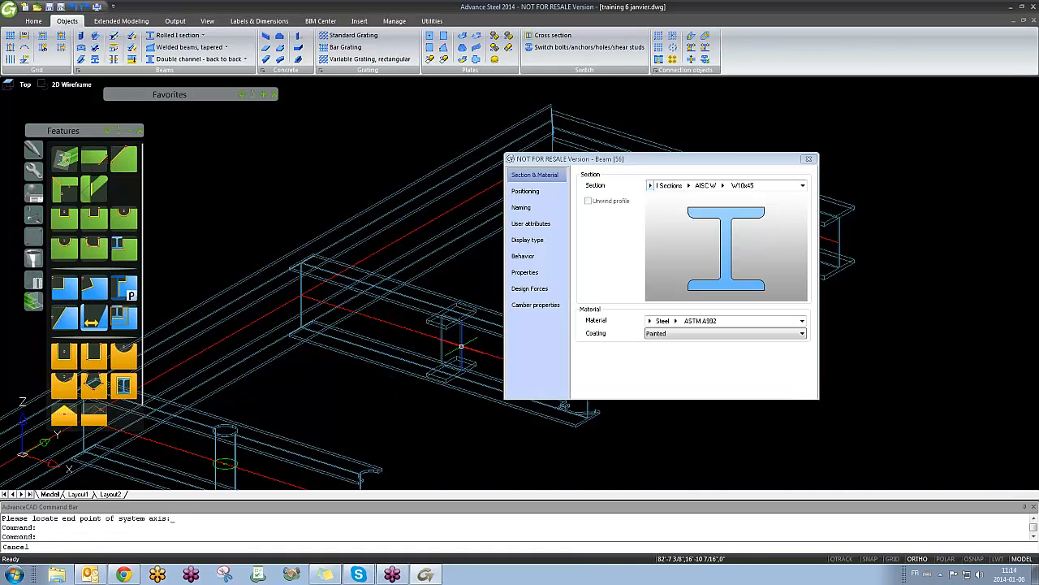
scroll(445, 332, "up", 5)
scroll(418, 325, "down", 3)
middle_click_drag(423, 341, 366, 283, "shift")
left_click(360, 252)
key("Delete")
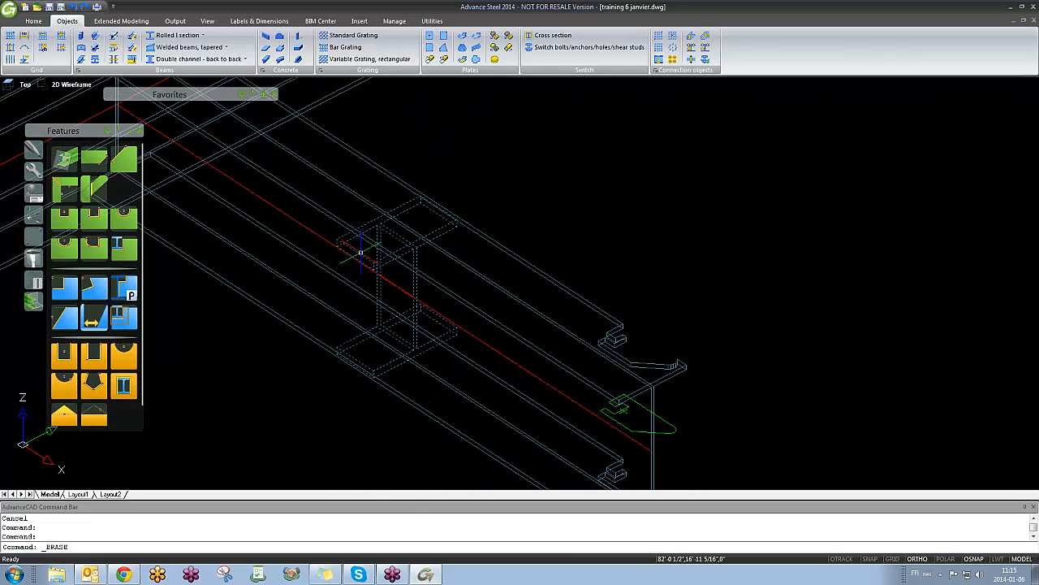
Step: Draw a rolled I-section beam perpendicular from the middle of the polygon-notched beam's axis and give it a smaller AISC W section
left_click(177, 35)
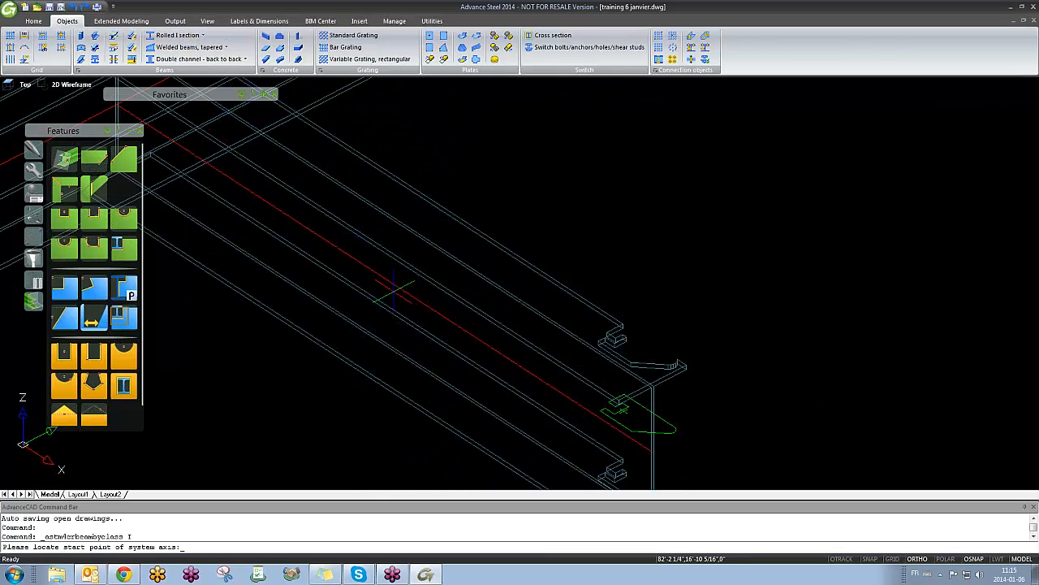
left_click(378, 277)
left_click(240, 399)
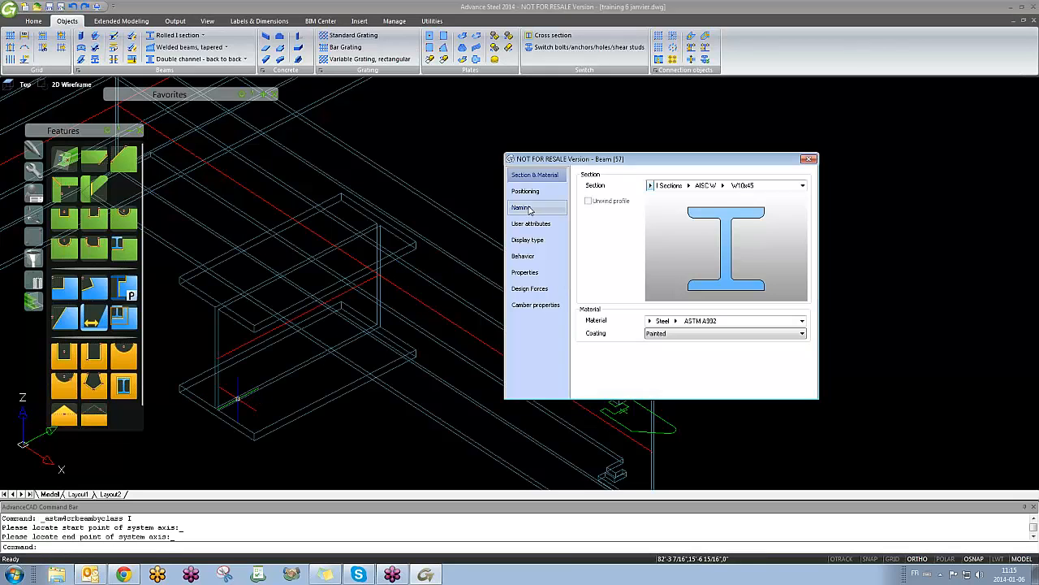
left_click(742, 185)
left_click(742, 187)
left_click(742, 187)
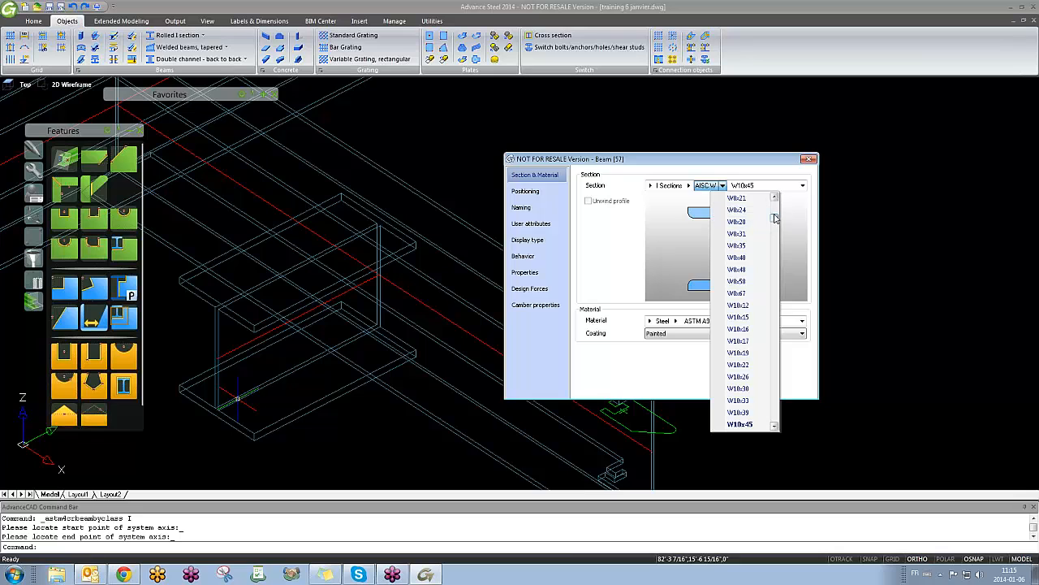
left_click(745, 201)
key("Escape")
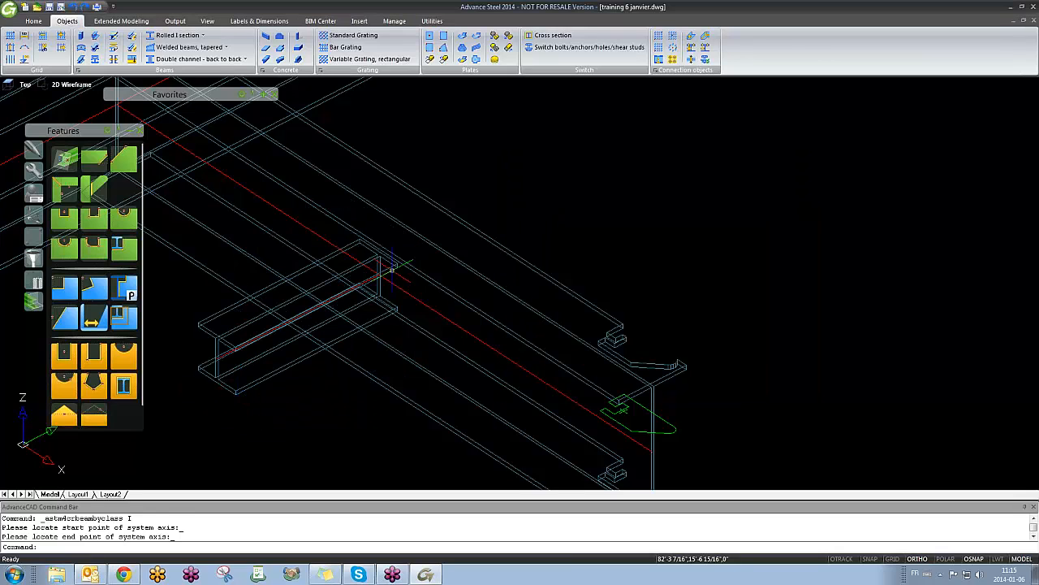
Step: Stretch the small beam's inner end through the web so it extends past the opposite side of the notched beam
left_click(394, 265)
left_click(378, 275)
left_click(666, 187)
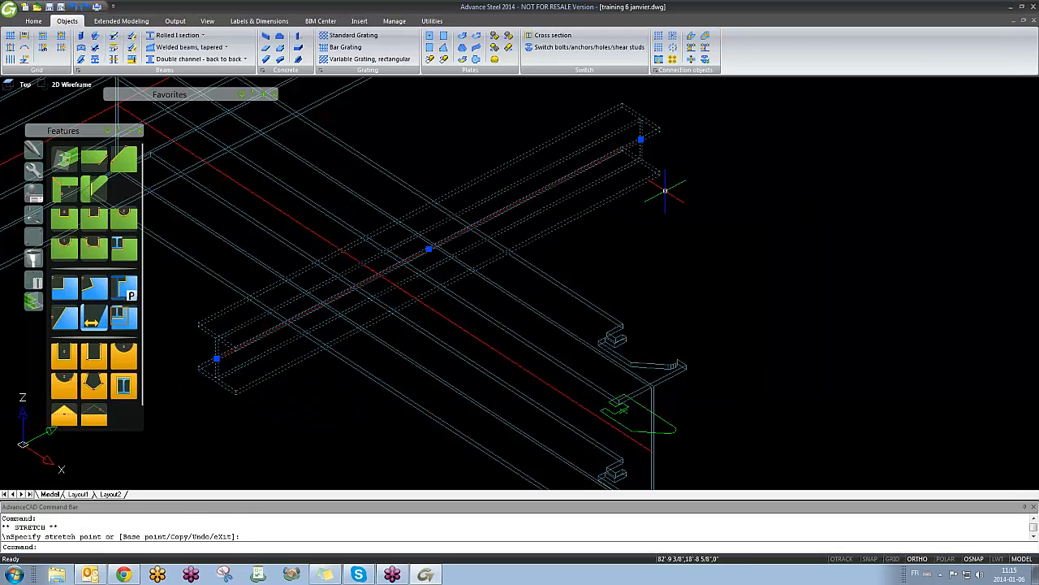
key("Escape")
scroll(490, 284, "down", 2)
middle_click_drag(490, 302, 575, 381, "shift")
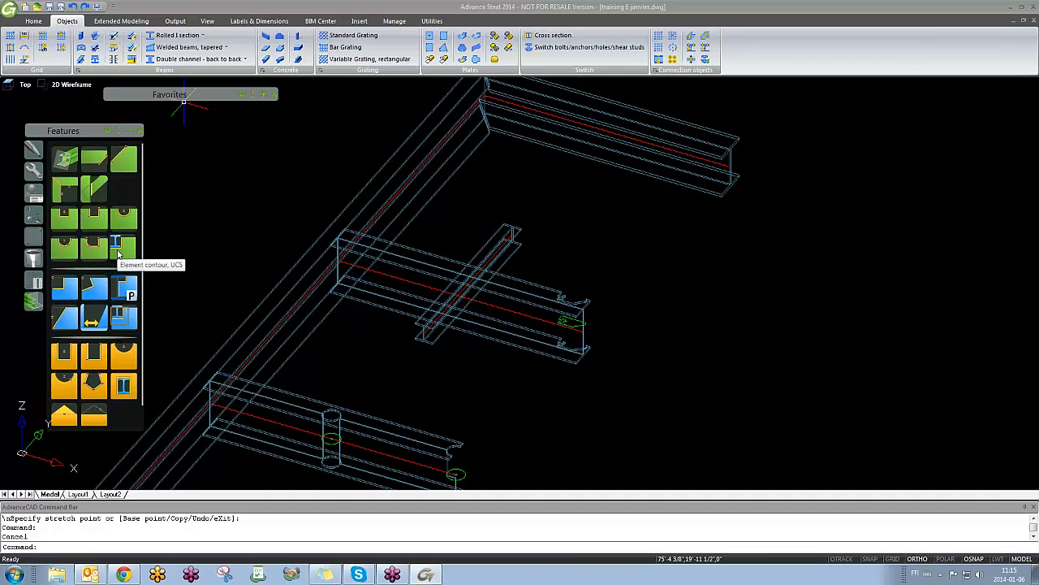
Step: Cut an element contour notch in the polygon-notched beam, using the small crossing beam as the cut reference
left_click(118, 253)
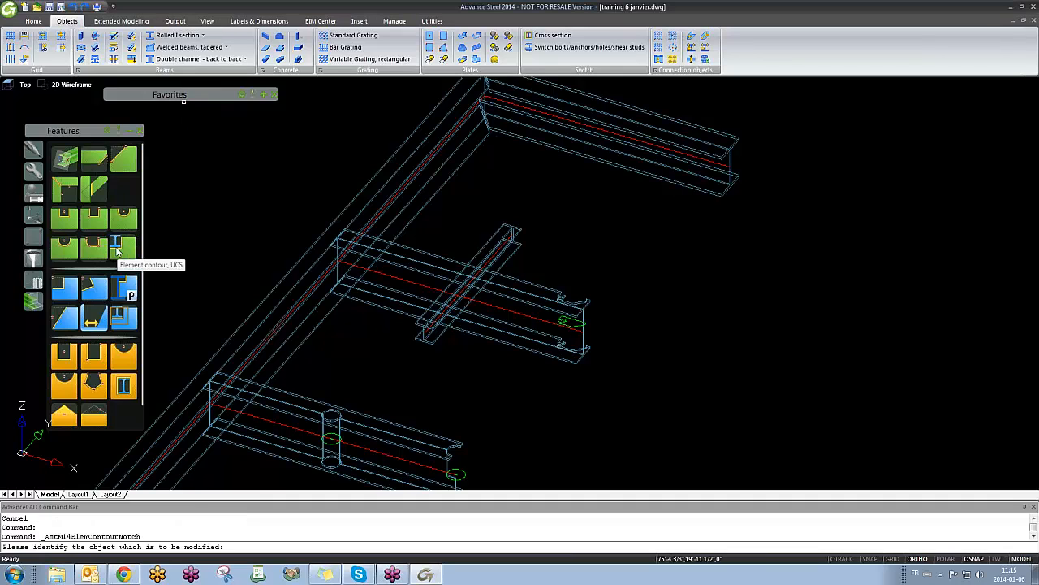
scroll(496, 286, "up", 2)
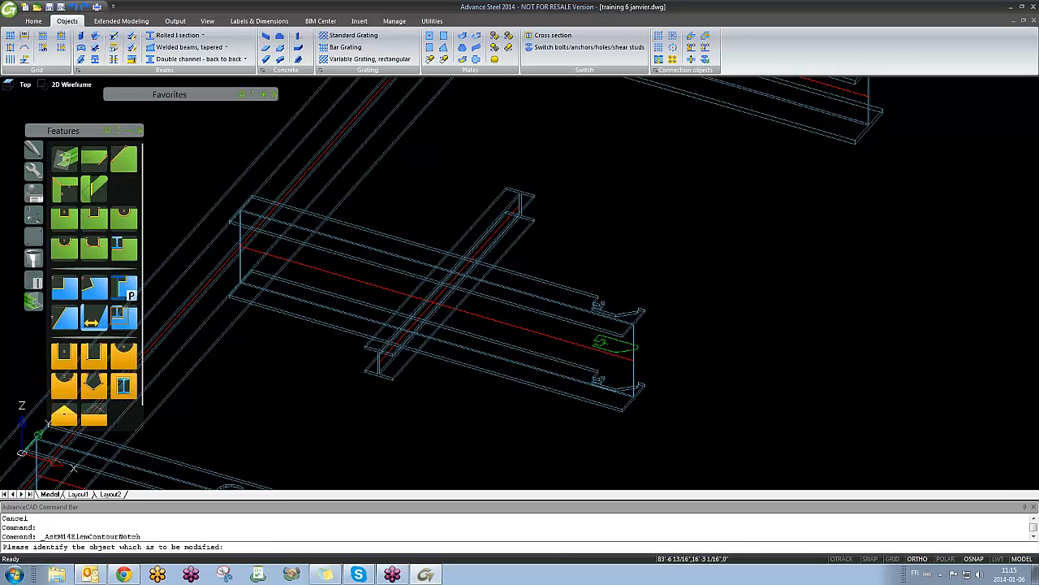
left_click(521, 293)
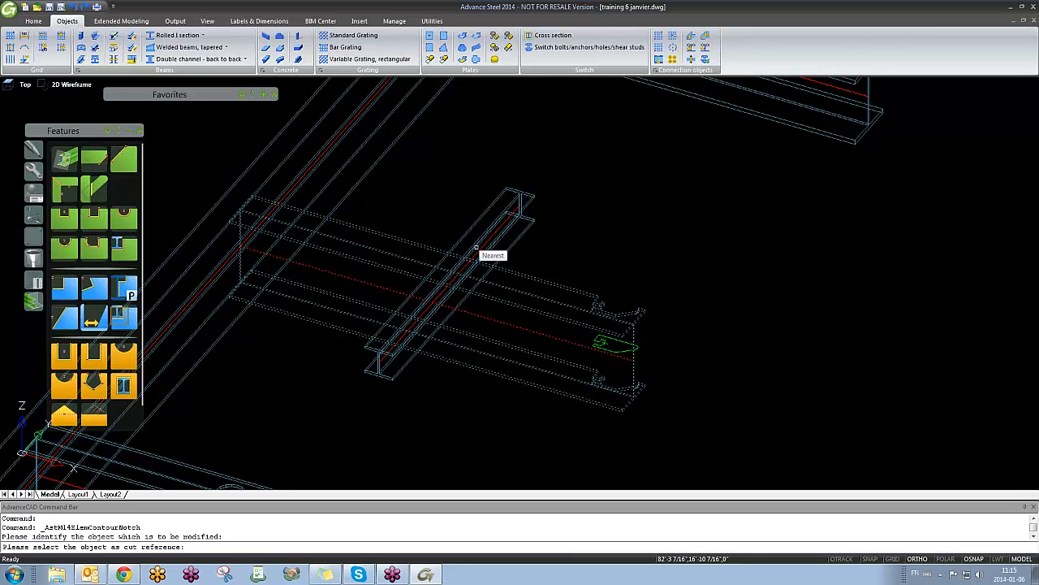
left_click(479, 242)
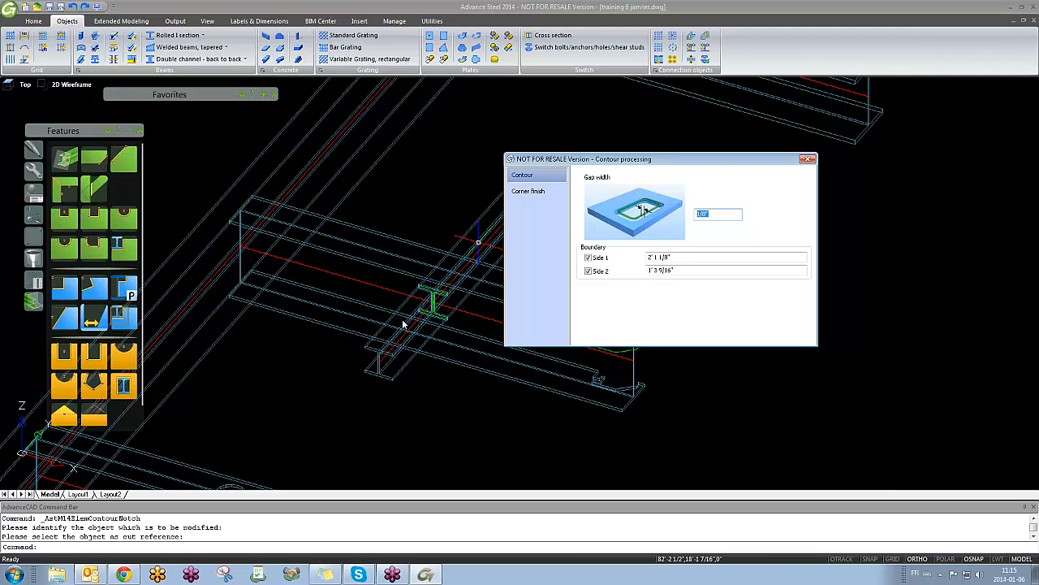
Step: Set the element contour notch's gap width to 1/4" and close its properties
scroll(403, 324, "up", 4)
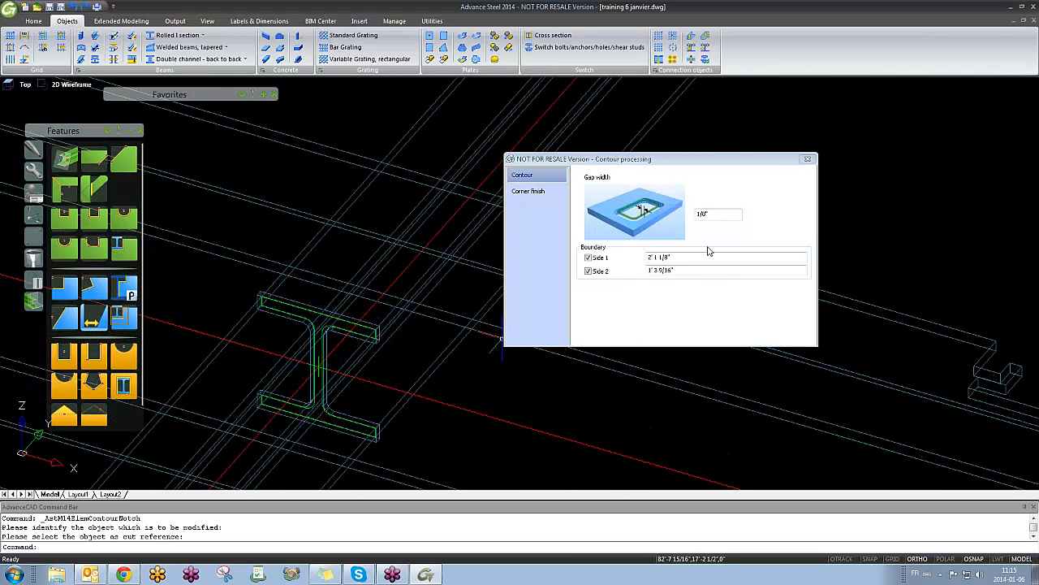
double_click(719, 213)
type("5")
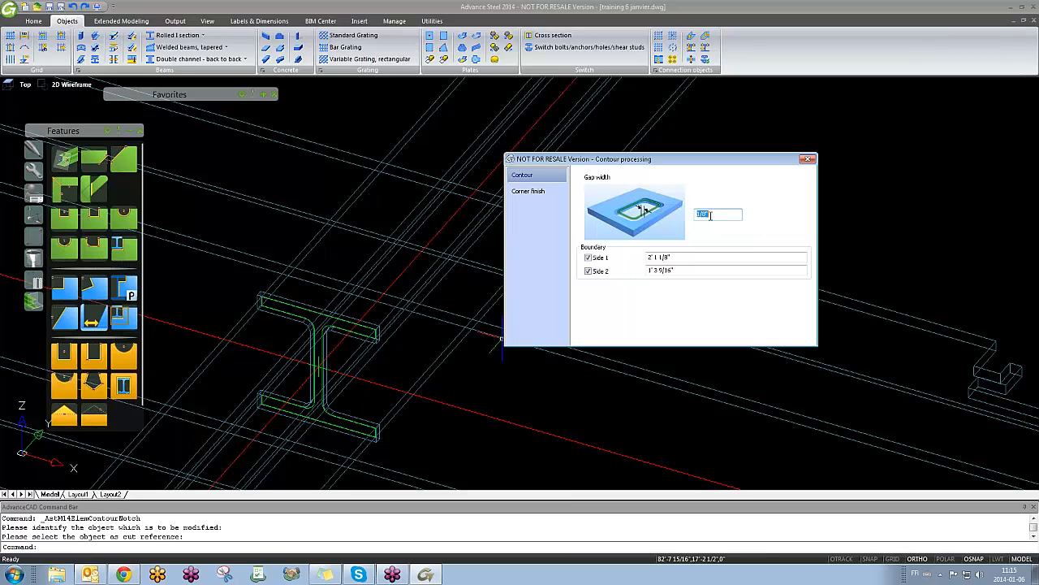
type("1/4")
key("Return")
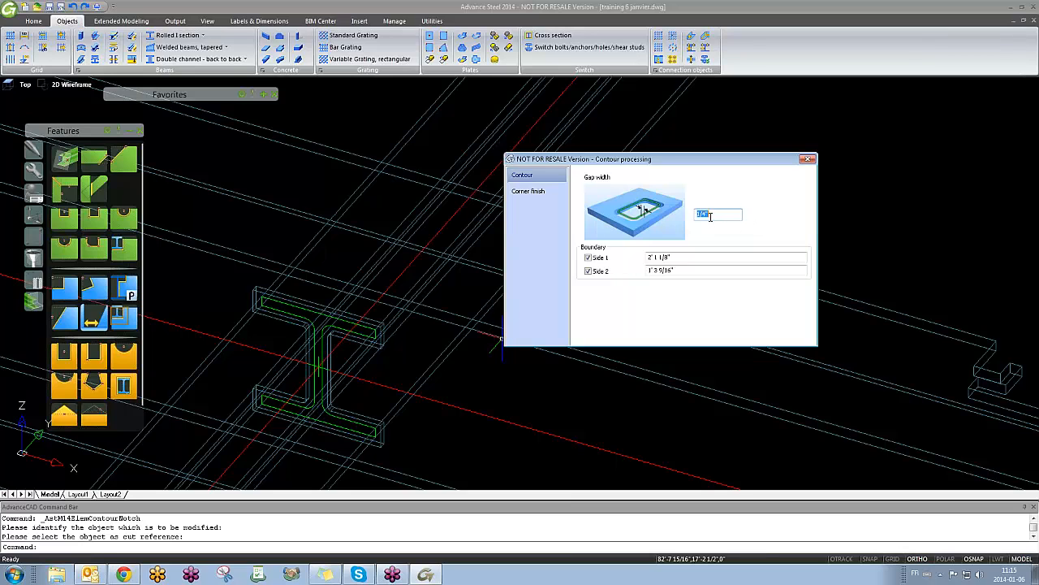
left_click(809, 159)
Step: Reopen the element contour notch's properties, examine the corner finish radii of its numbered corners, and close them
scroll(395, 273, "down", 5)
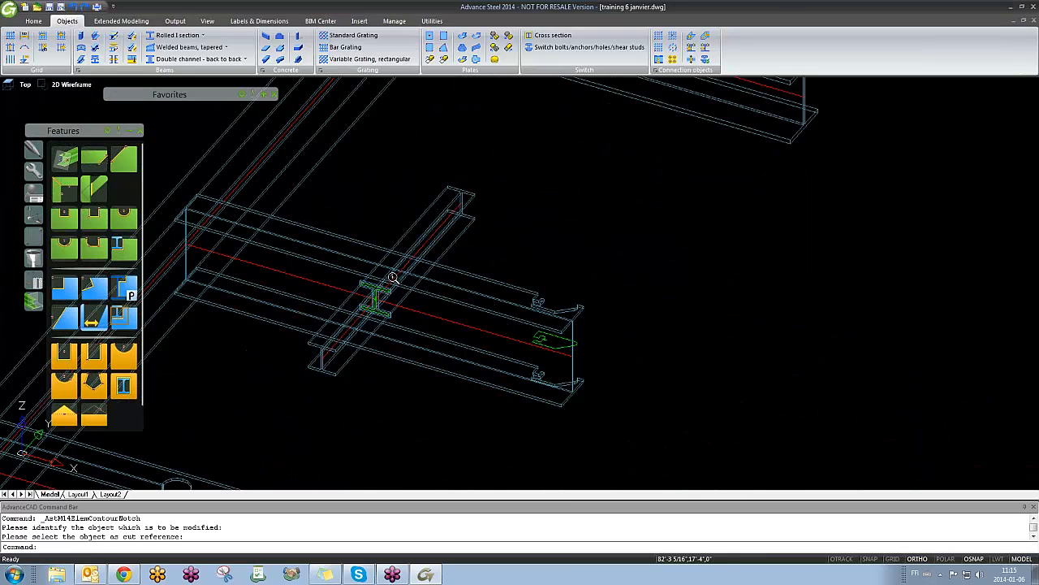
middle_click_drag(435, 301, 418, 223, "shift")
scroll(378, 299, "up", 3)
double_click(422, 219)
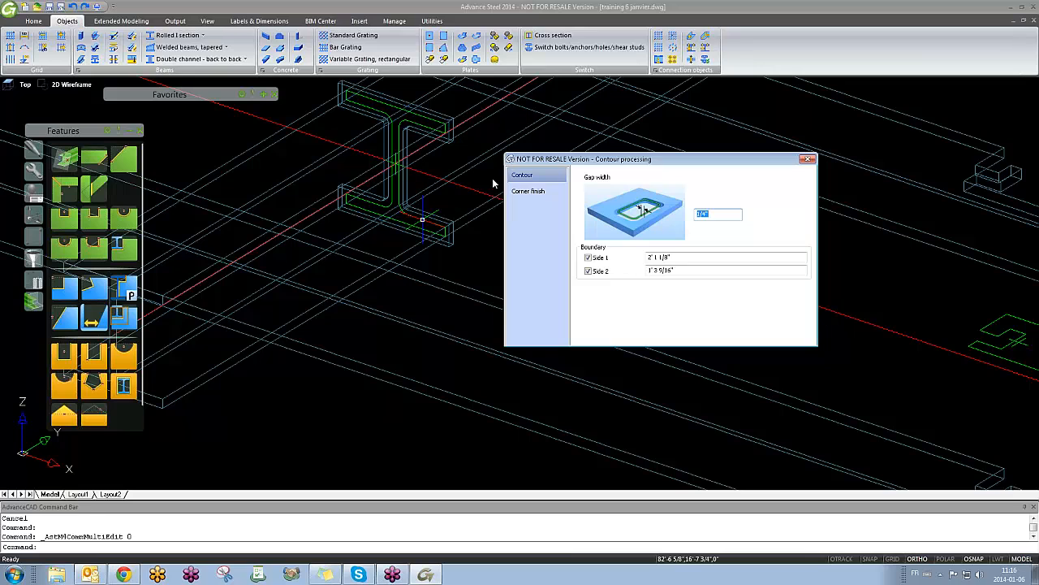
left_click(528, 190)
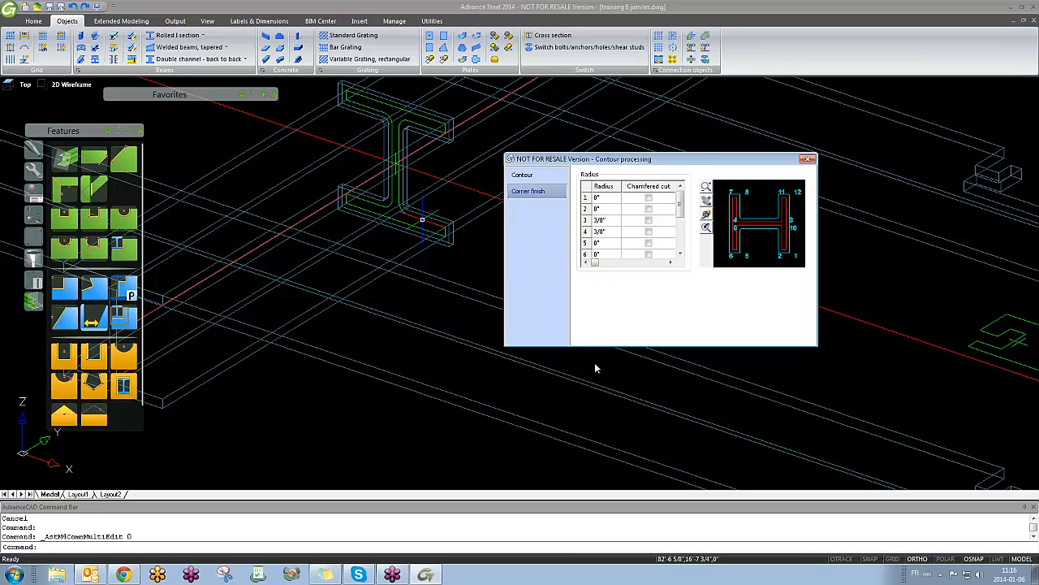
left_click(808, 160)
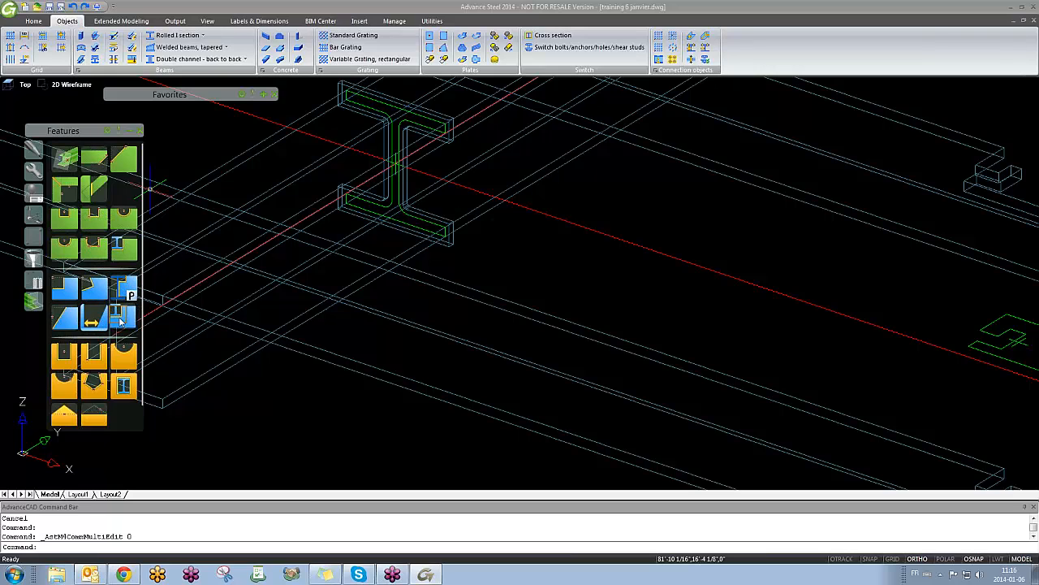
left_click(711, 209)
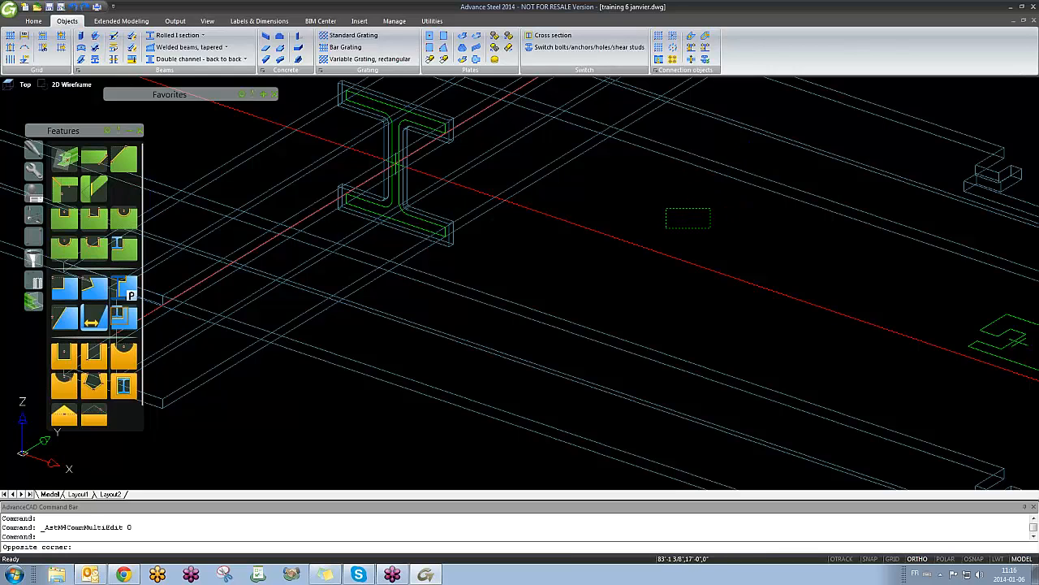
scroll(666, 230, "down", 4)
left_click(667, 230)
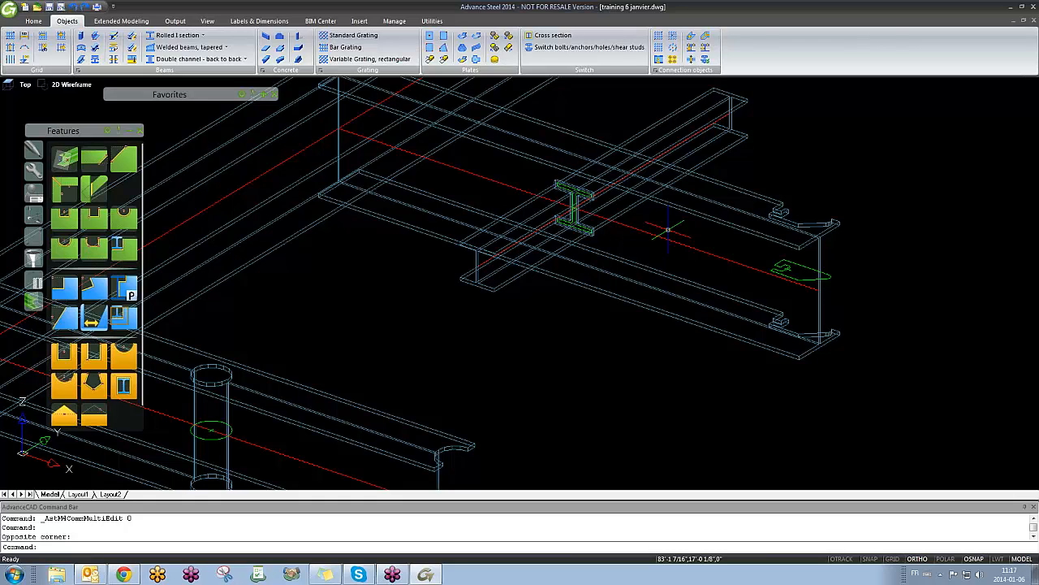
left_click(475, 312)
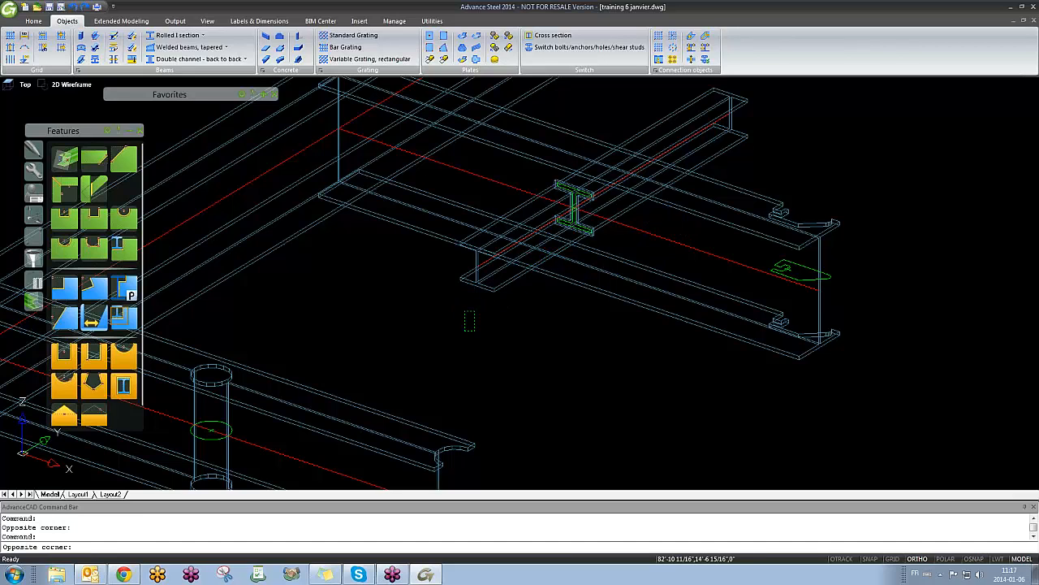
left_click(464, 326)
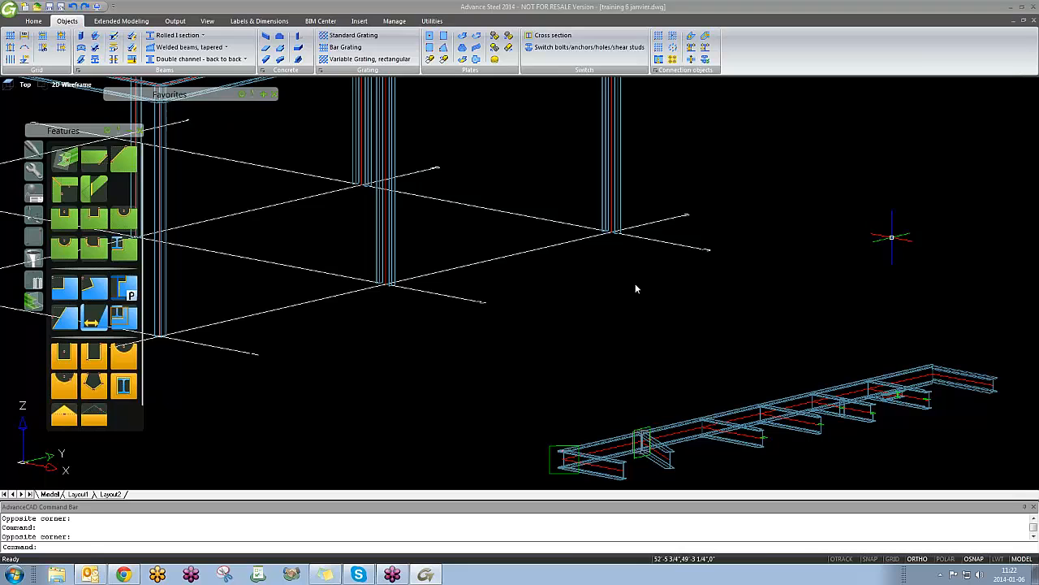
Step: Apply a cope to the upper corner of a cross beam's end where it meets the long main beam
middle_click_drag(635, 288, 235, 374, "shift")
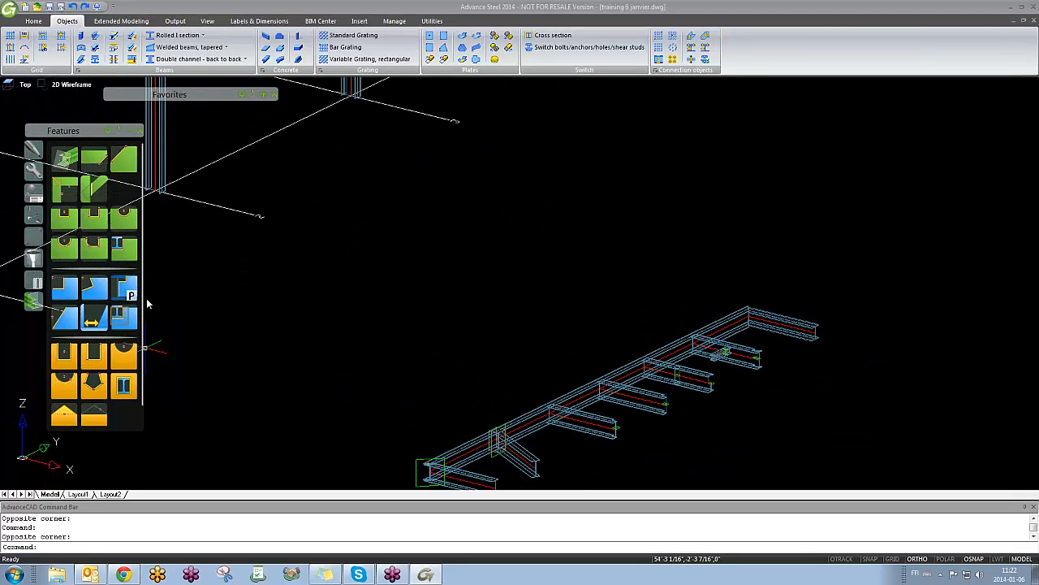
middle_click_drag(554, 417, 439, 390)
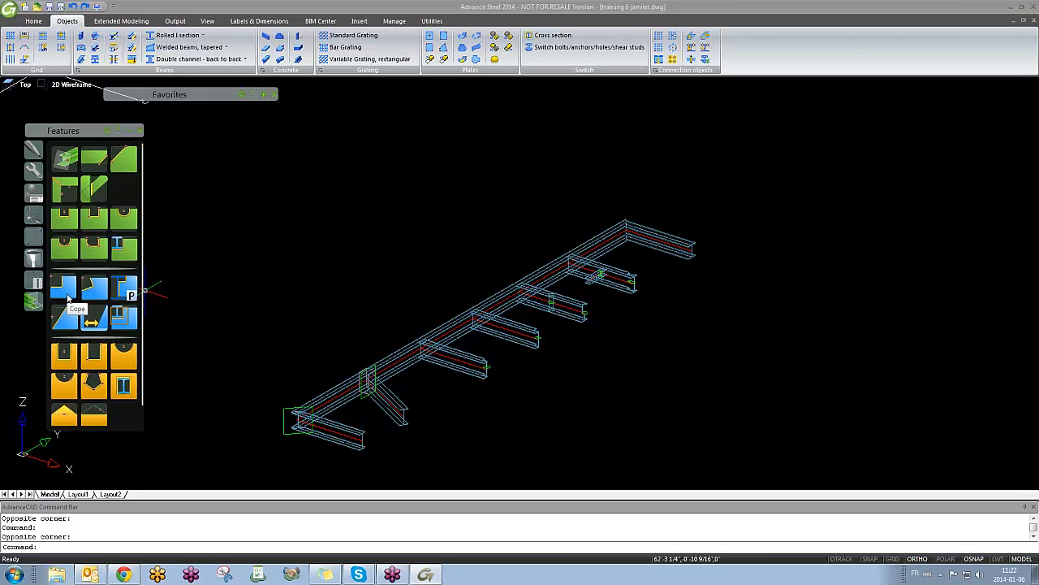
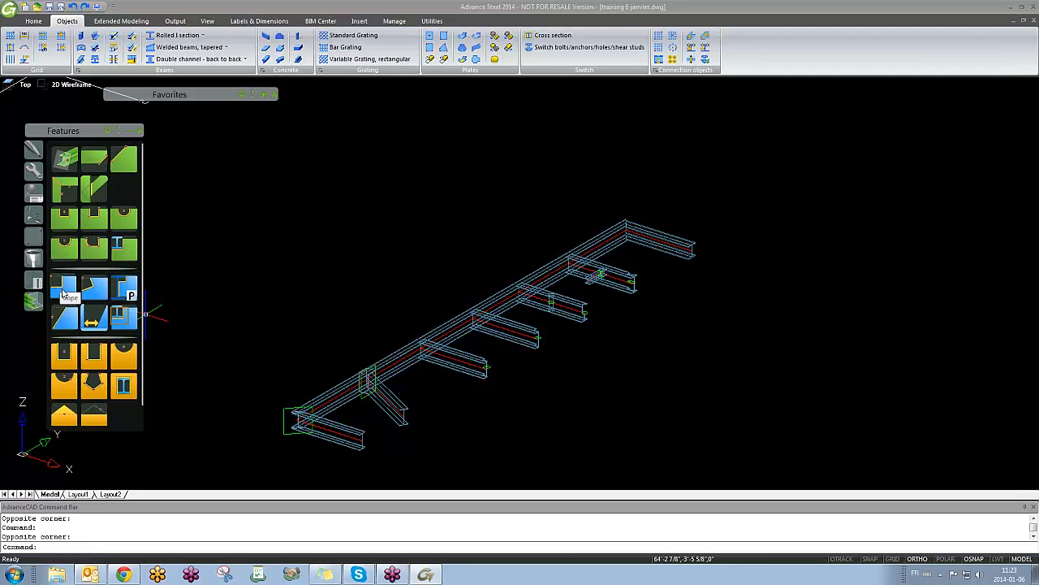
left_click(66, 289)
scroll(440, 337, "up", 6)
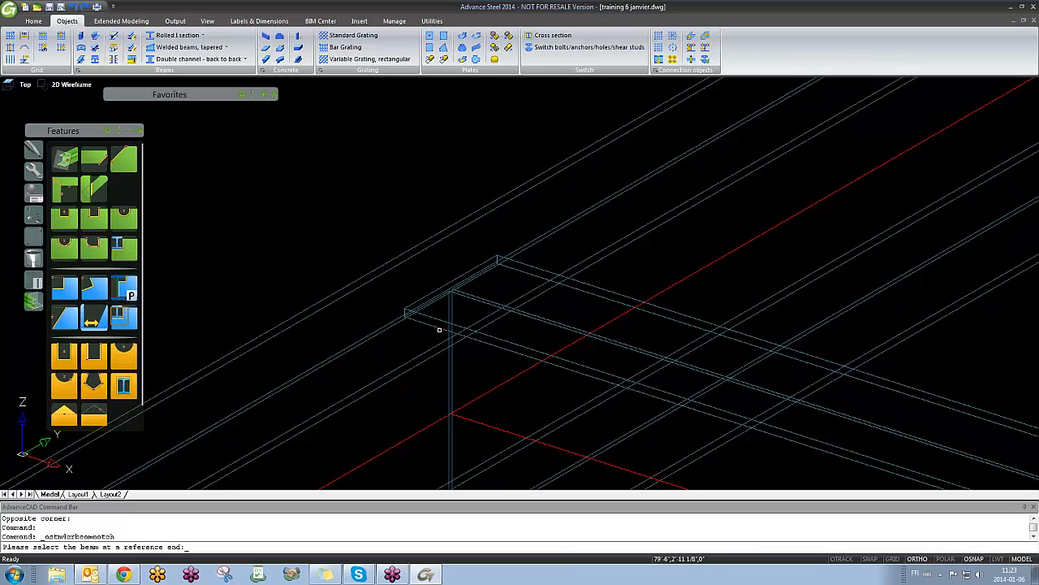
left_click(443, 321)
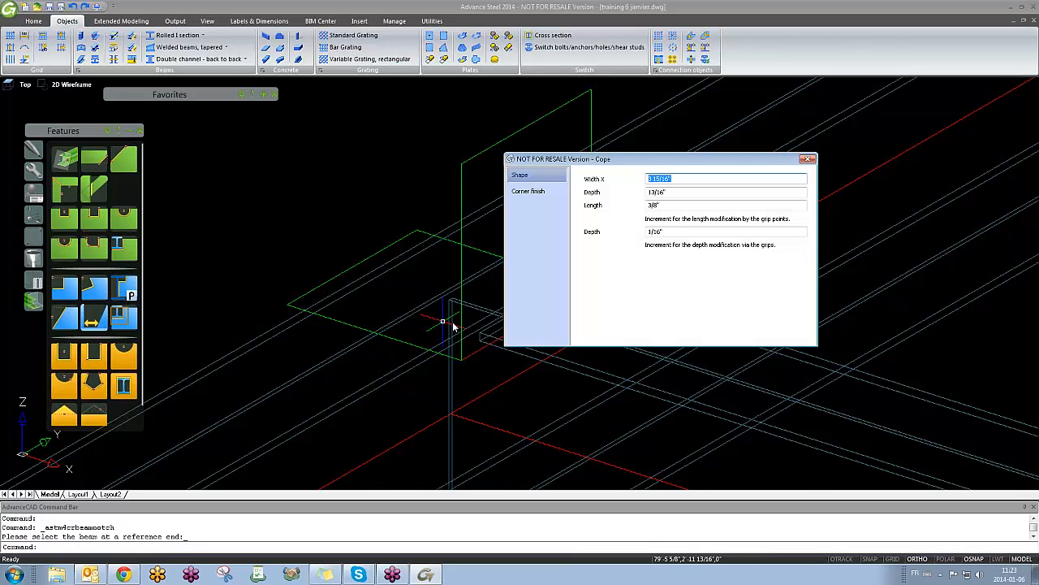
scroll(279, 322, "down", 3)
scroll(429, 391, "up", 5)
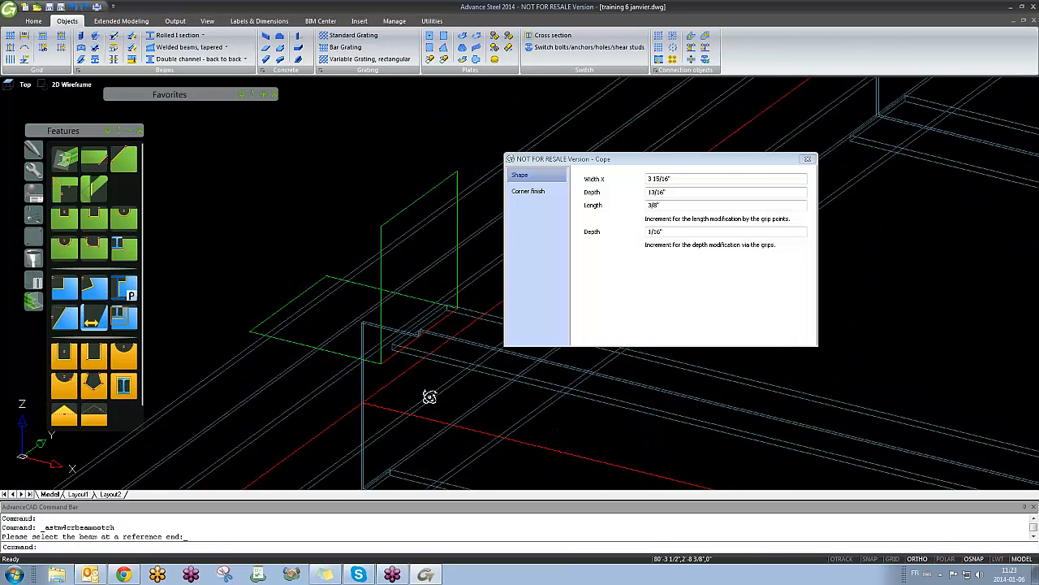
middle_click_drag(447, 374, 532, 351, "shift")
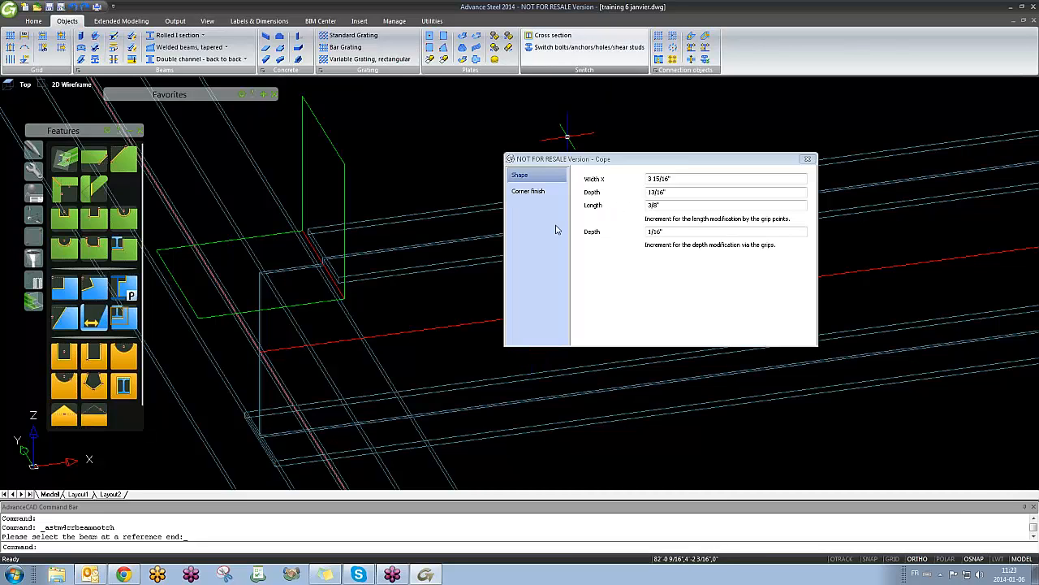
Step: Try a 2" corner finish radius on the cope at the cross beam's end
left_click(540, 194)
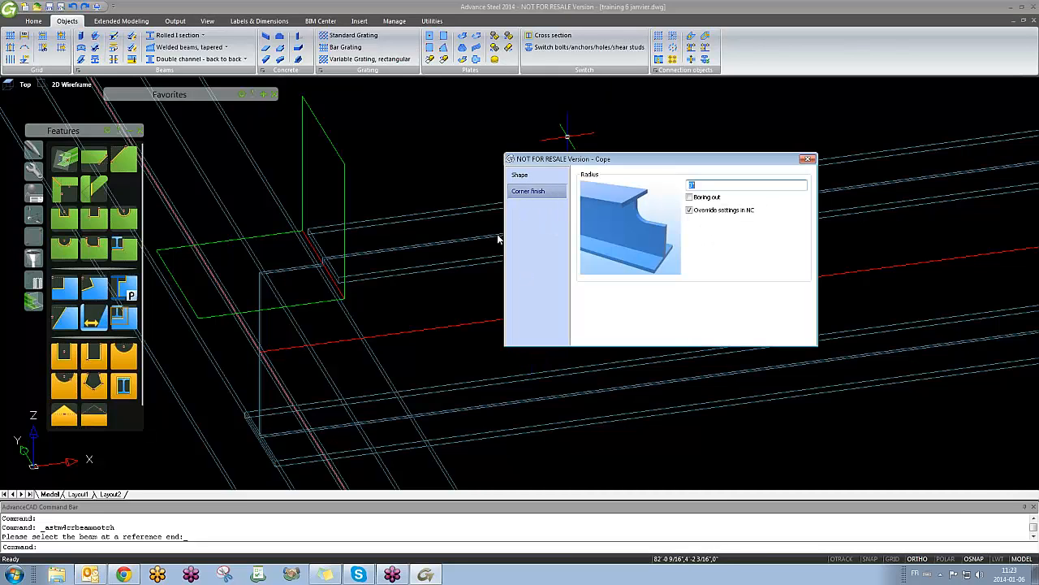
scroll(342, 279, "up", 2)
scroll(342, 279, "up", 3)
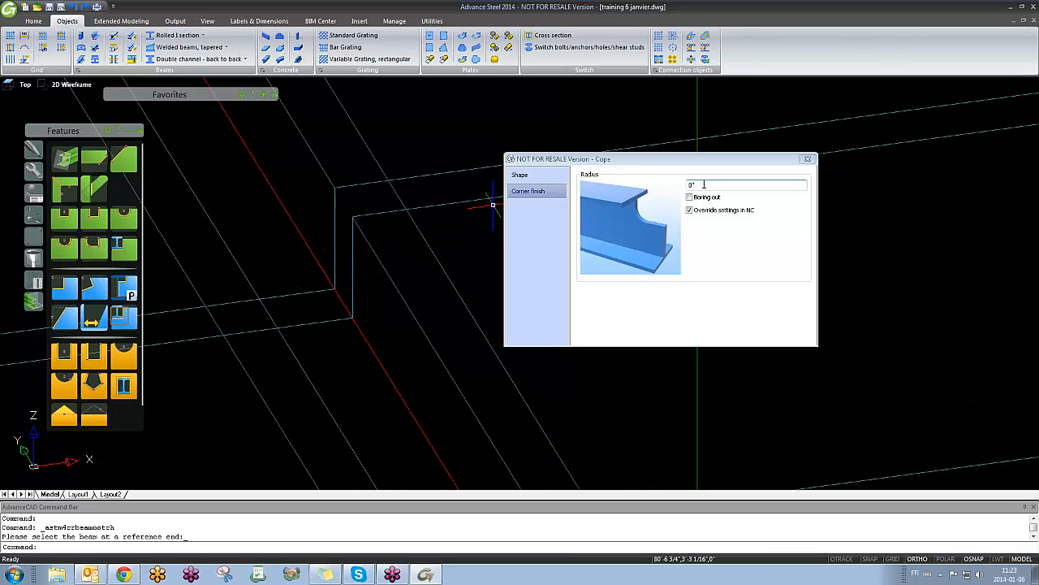
left_click_drag(705, 185, 646, 189)
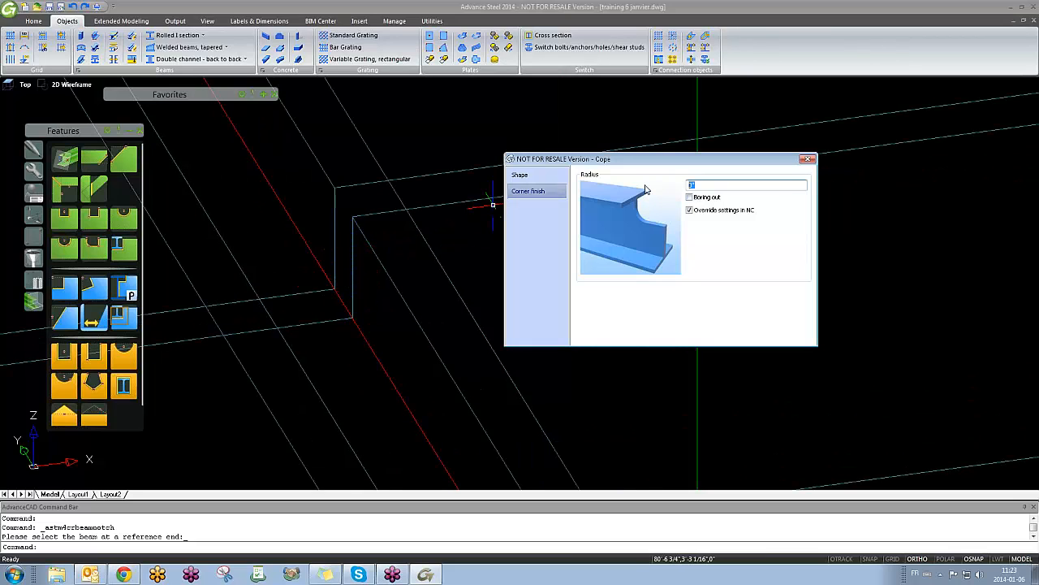
type("2")
key("Return")
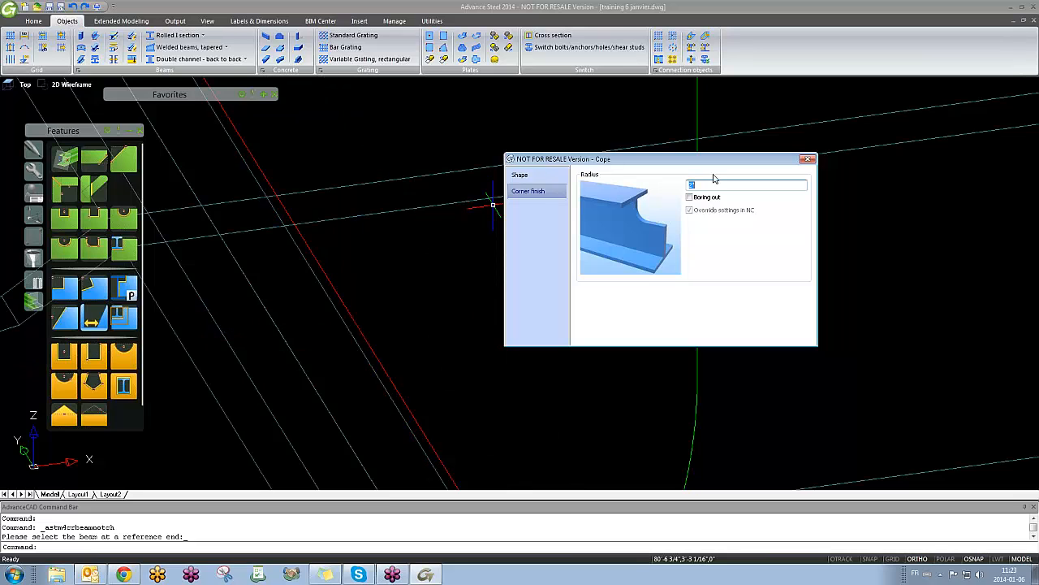
Step: Set the cope's corner finish radius to 1/8", check the rounded inner corner and close the properties
type(".1")
key("Return")
middle_click_drag(279, 323, 359, 368, "shift")
scroll(359, 368, "up", 3)
scroll(359, 367, "up", 3)
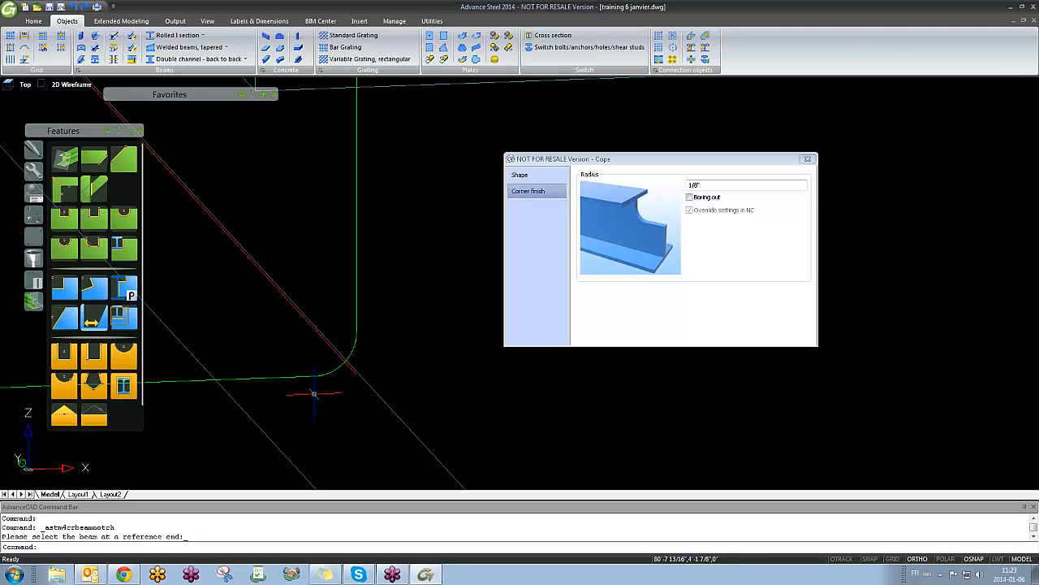
middle_click_drag(302, 390, 188, 303, "shift")
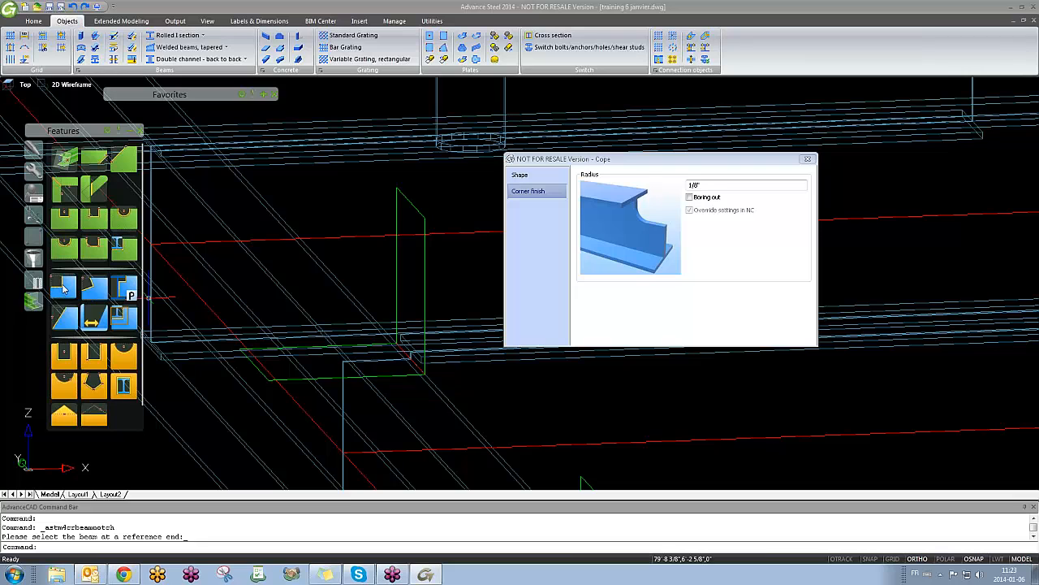
left_click(808, 159)
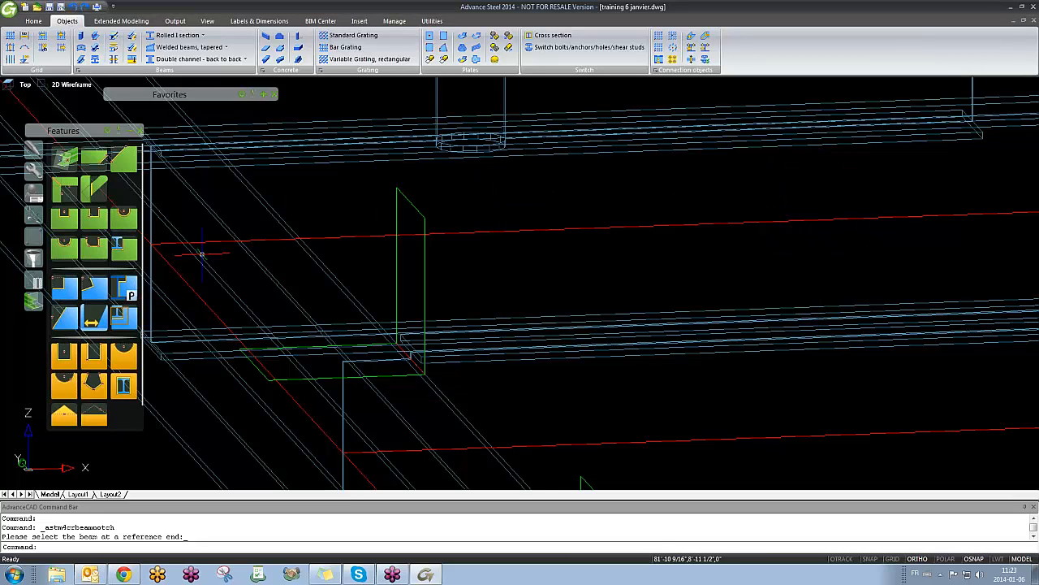
Step: Apply a skewed cope to the upper corner of the neighbouring cross beam's end at the long main beam
middle_click_drag(187, 286, 312, 332)
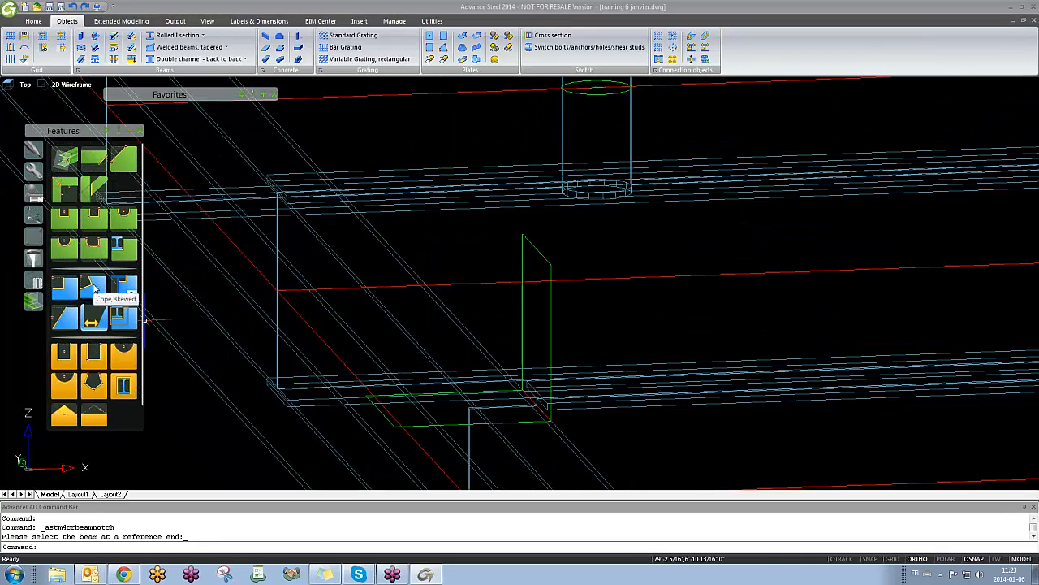
left_click(94, 286)
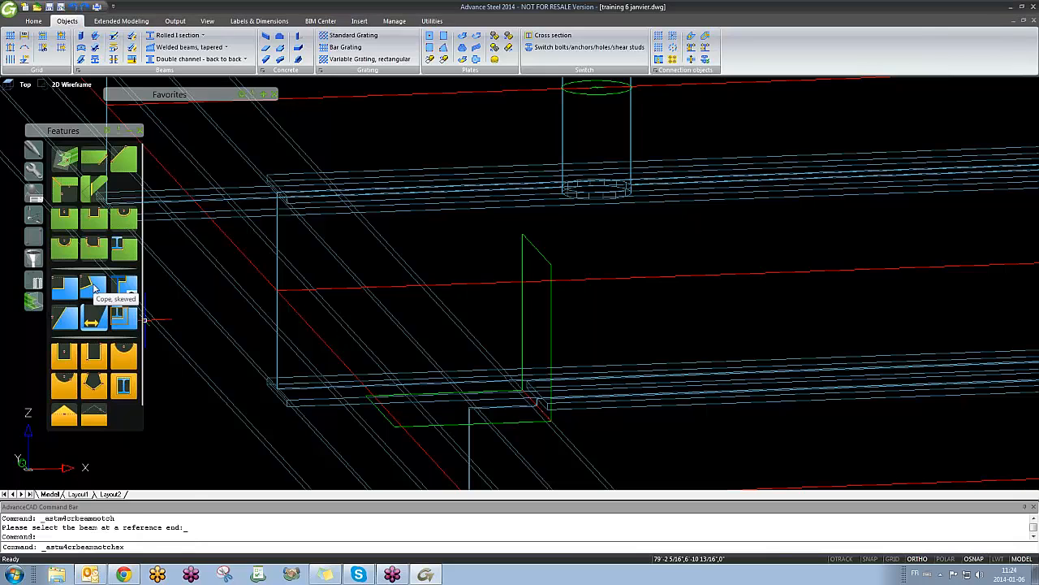
scroll(540, 459, "down", 5)
scroll(540, 459, "down", 3)
scroll(540, 459, "up", 10)
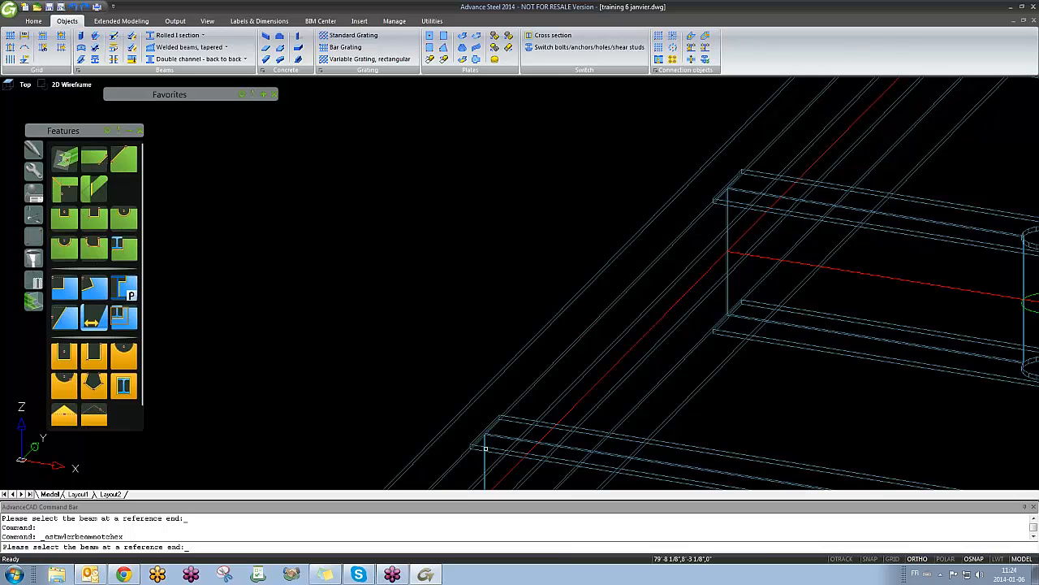
left_click(492, 450)
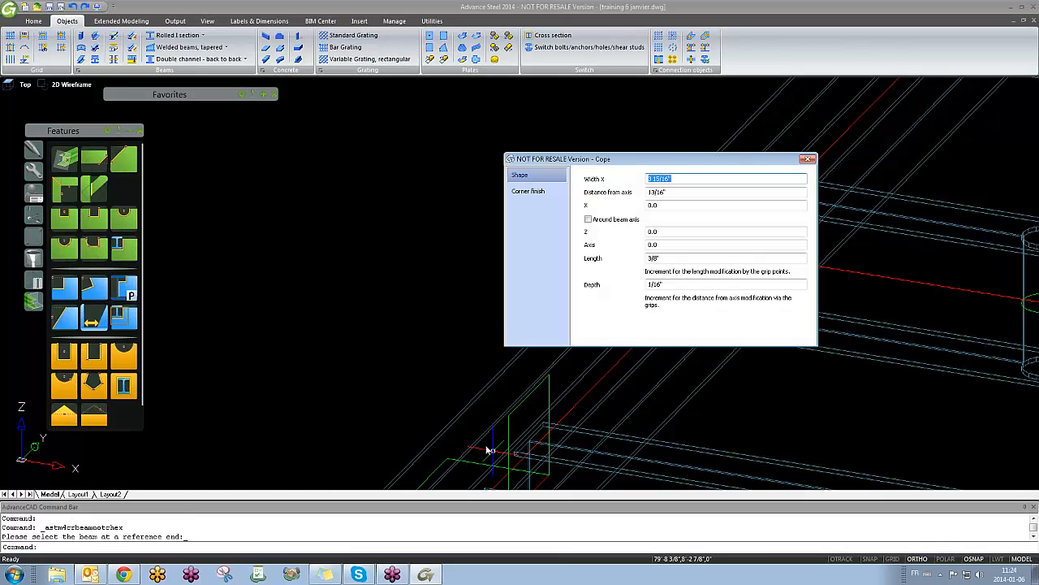
scroll(371, 336, "down", 3)
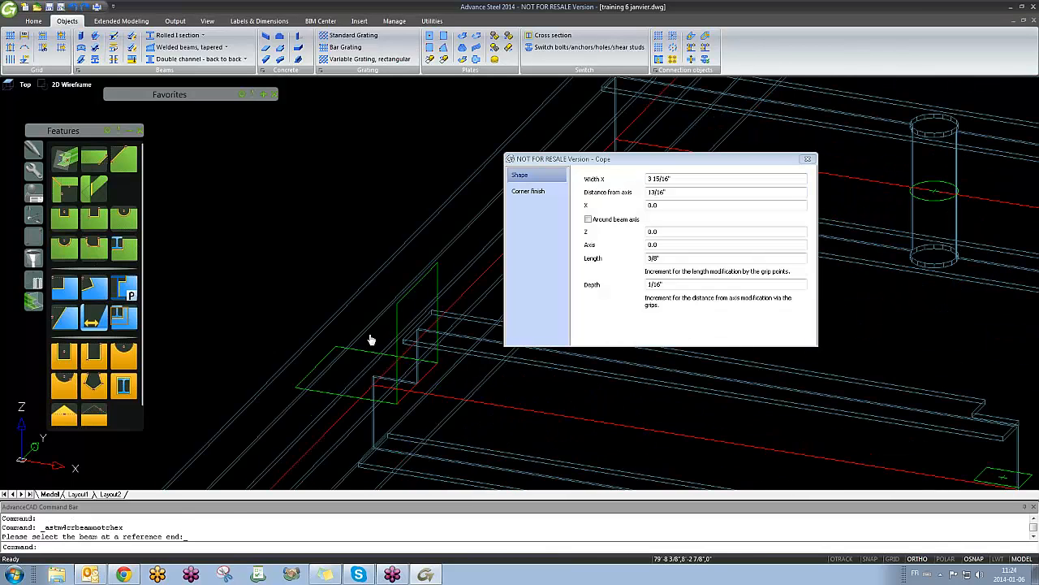
Step: Set the skewed cope's Z value to 2, raise it to 5 and finally to 10
left_click(671, 232)
type("2")
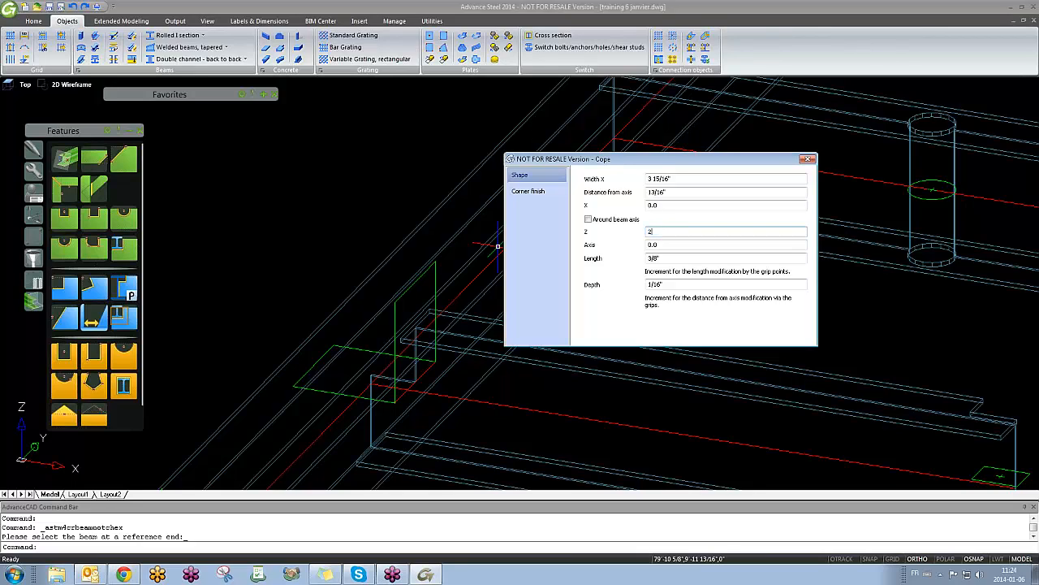
key("Return")
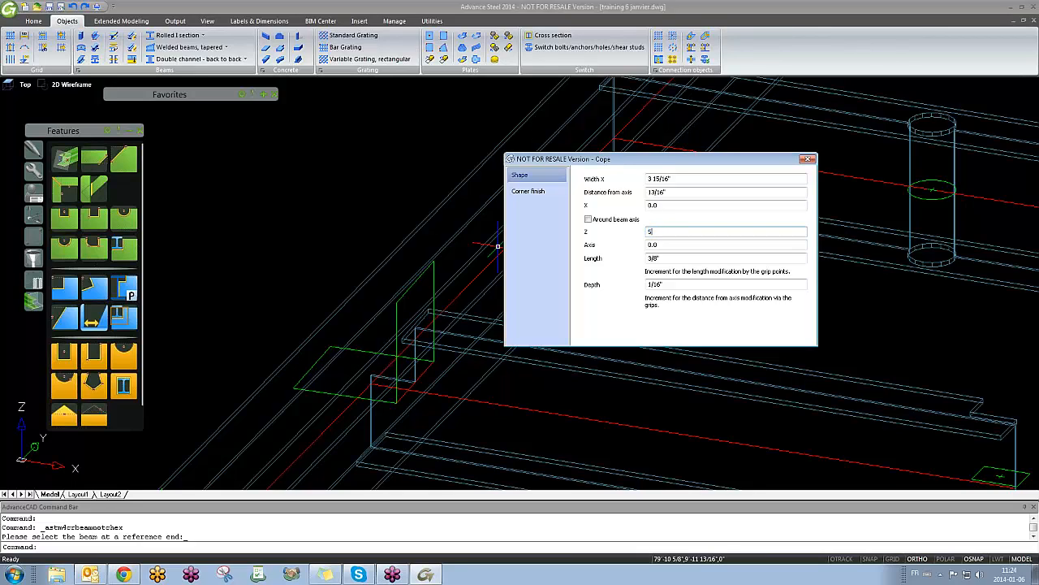
key("Return")
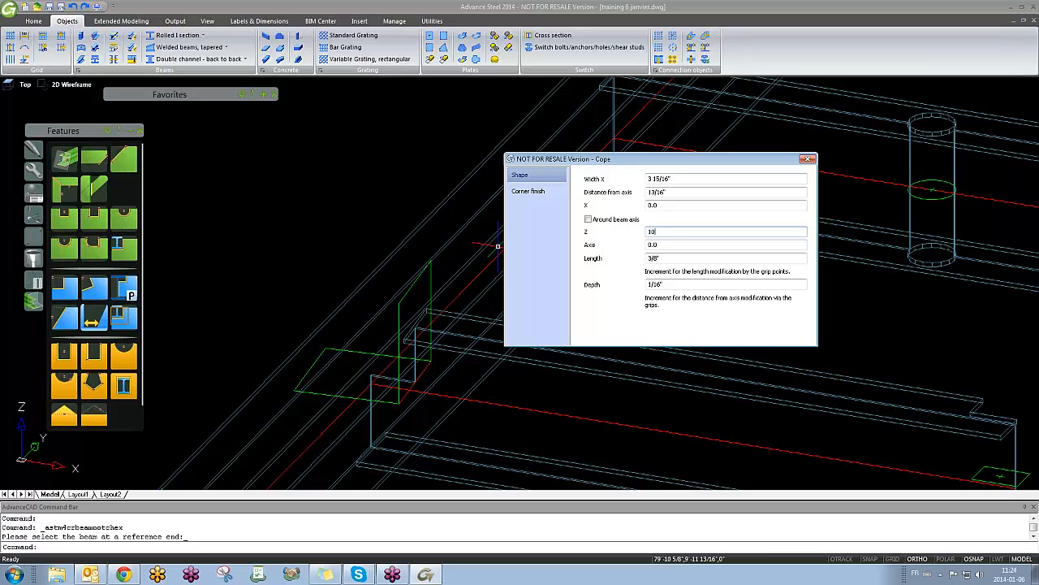
key("Return")
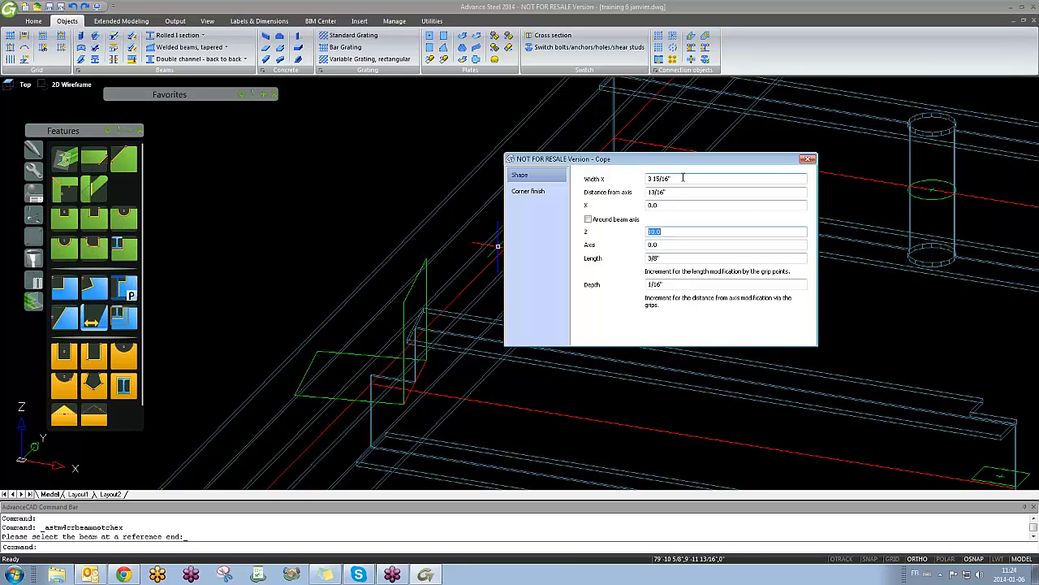
middle_click_drag(418, 373, 467, 431, "shift")
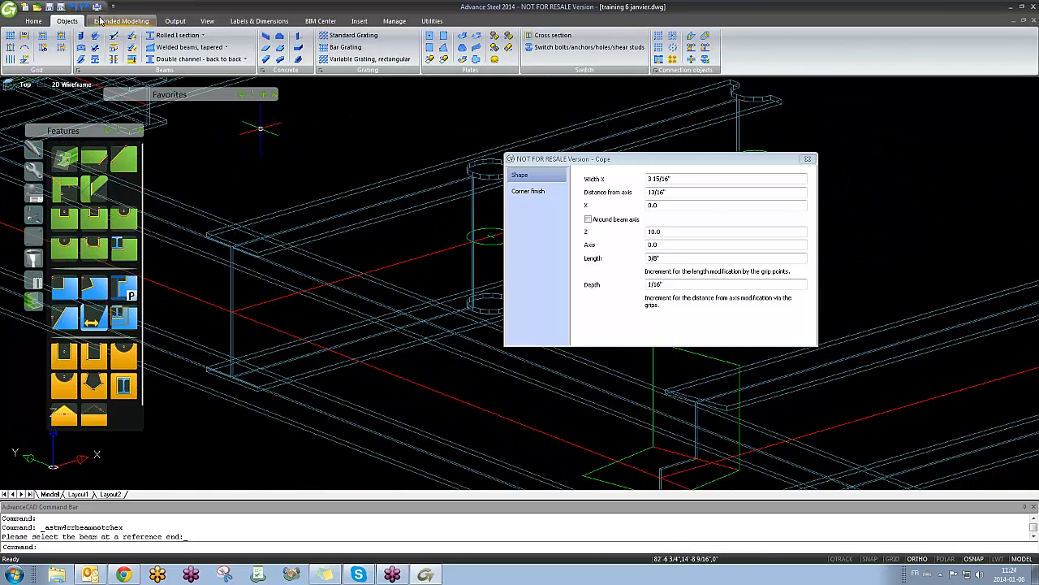
Step: Switch to the top view and compare the skewed cope's outline with the straight cope in plan
left_click(25, 85)
left_click(34, 104)
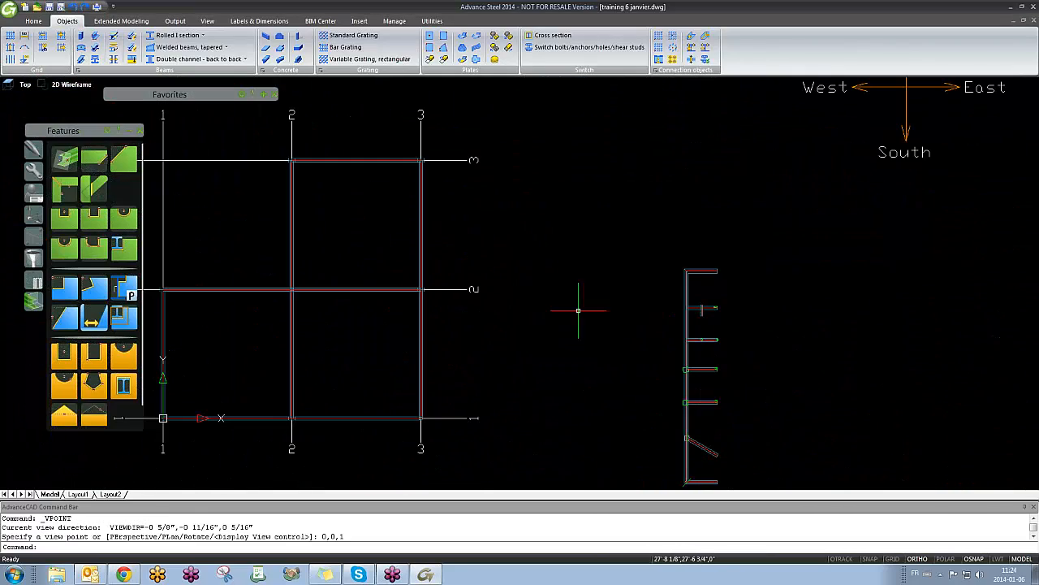
scroll(464, 255, "up", 5)
middle_click_drag(482, 279, 482, 325)
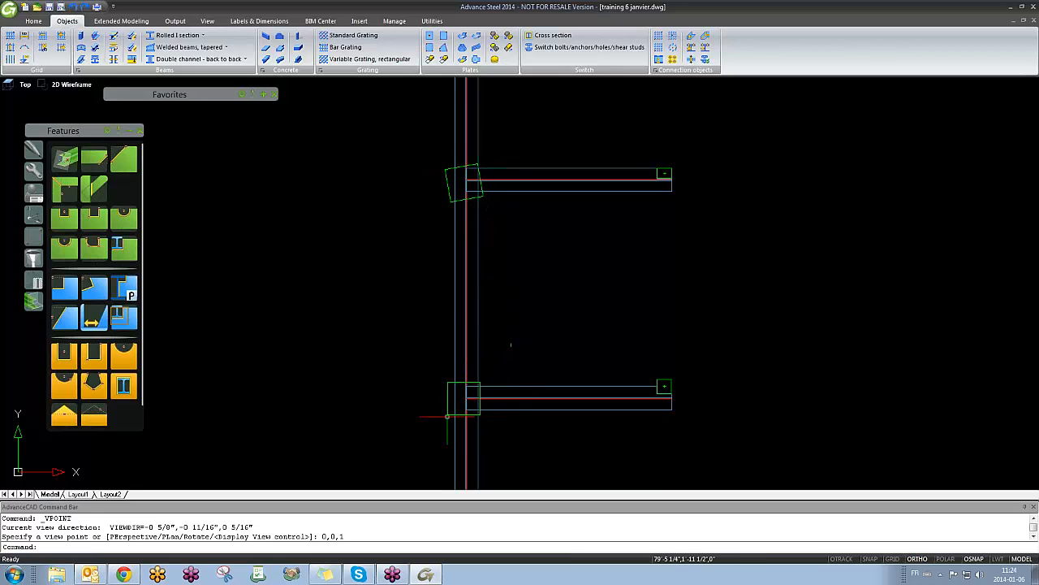
Step: Move the cross beam with the straight cope along the main beam, close to the beam with the skewed cope
type("m")
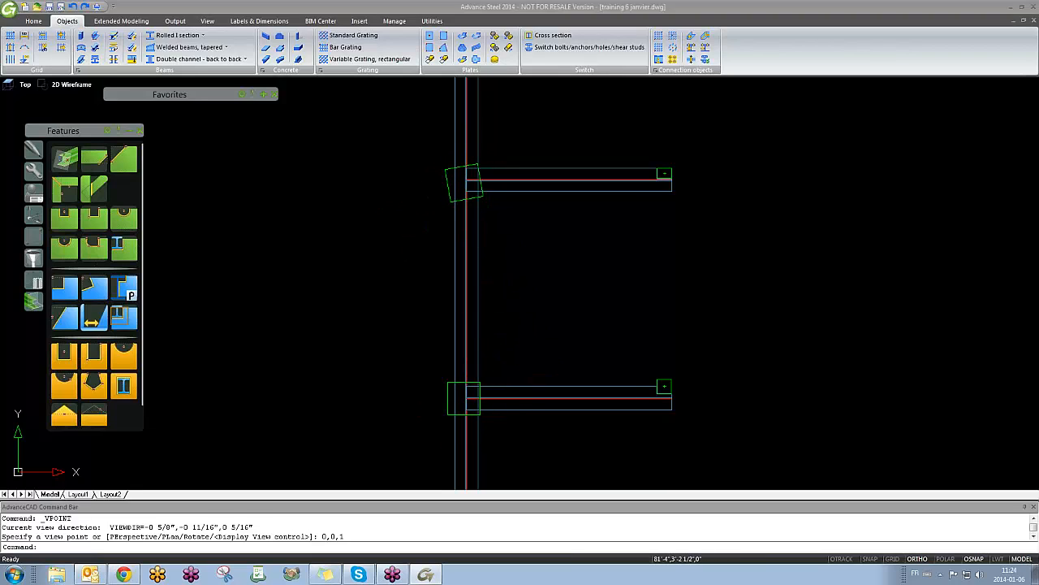
key("Return")
left_click(542, 397)
key("Return")
left_click(543, 352)
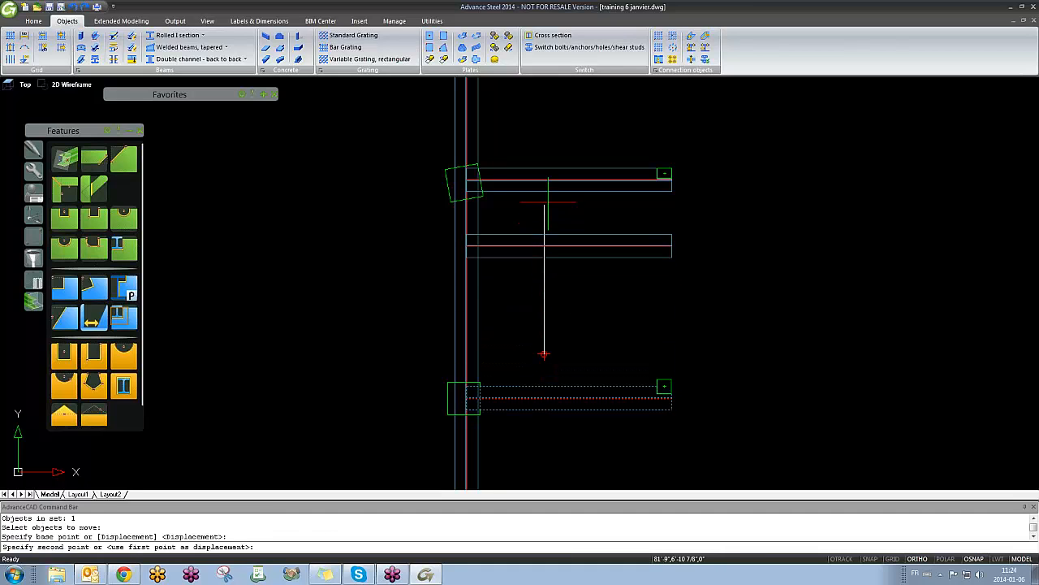
left_click(543, 227)
scroll(471, 235, "up", 7)
middle_click_drag(487, 242, 450, 316)
scroll(450, 316, "down", 4)
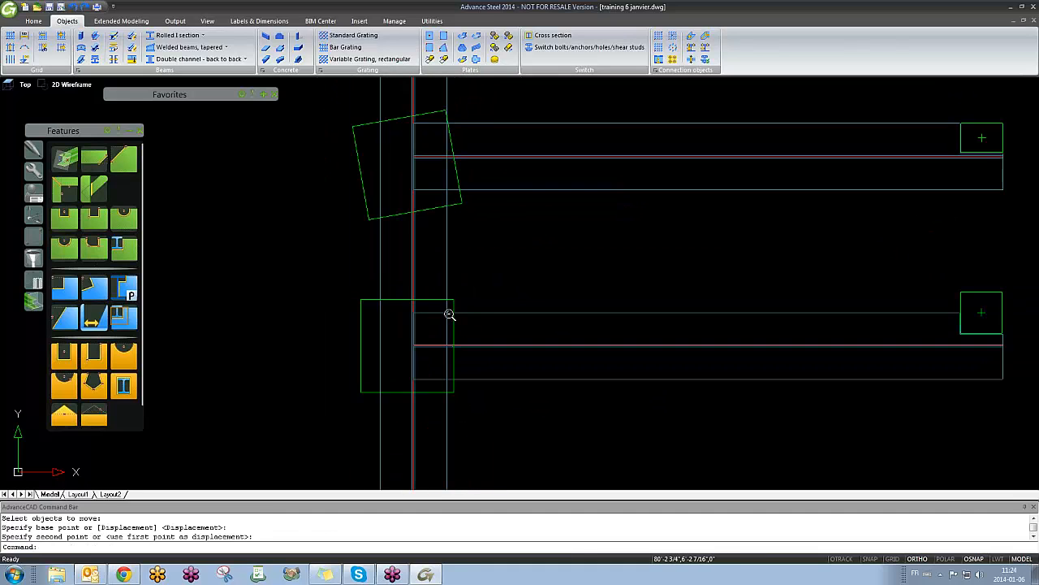
Step: Apply a parametric cope to the cross beam with the circular notches, using the long beam as the passing main beam
middle_click_drag(512, 324, 579, 278, "shift")
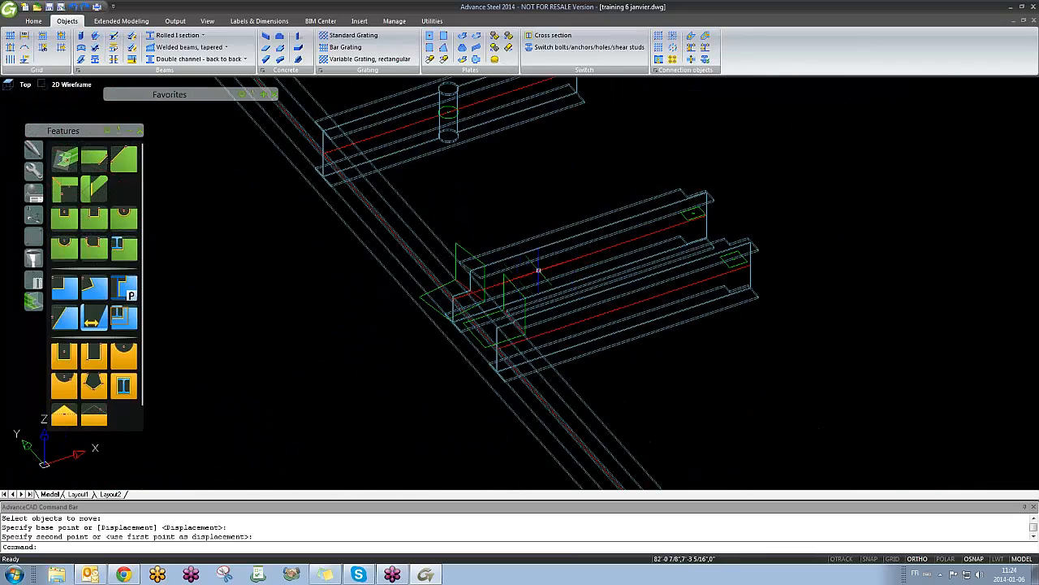
scroll(524, 295, "down", 3)
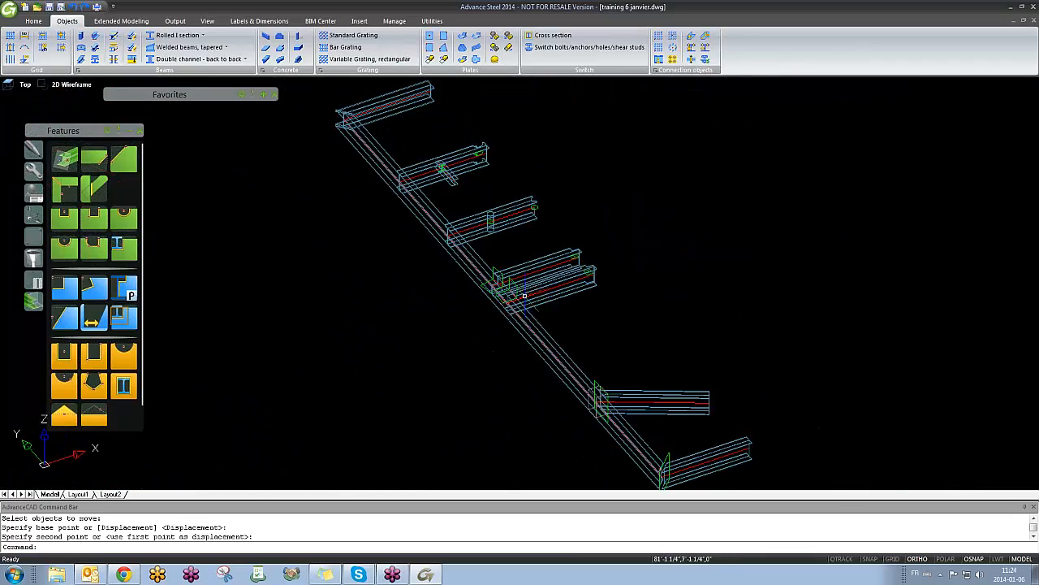
left_click(124, 289)
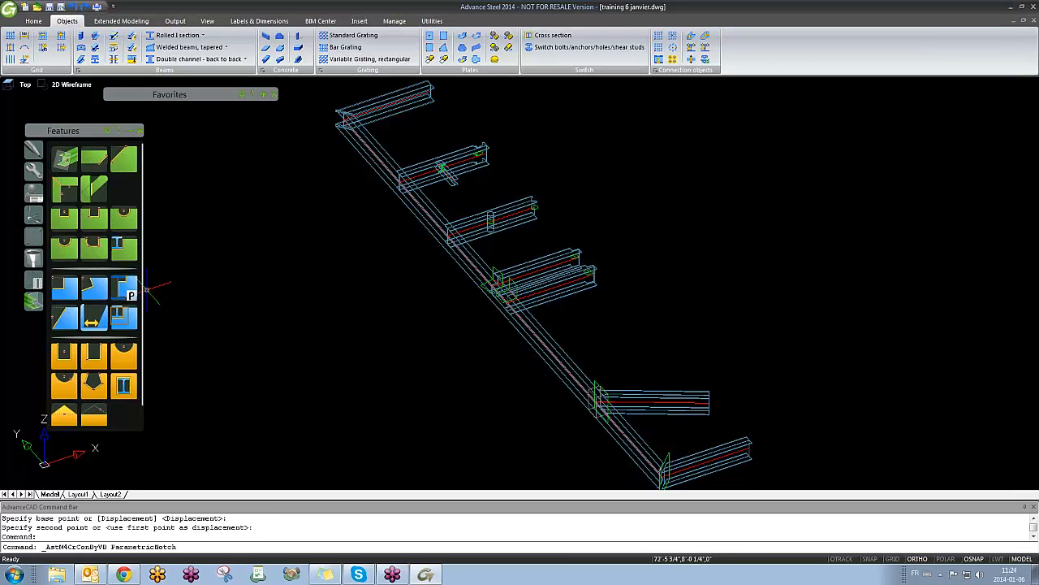
scroll(442, 220, "up", 3)
scroll(462, 234, "up", 5)
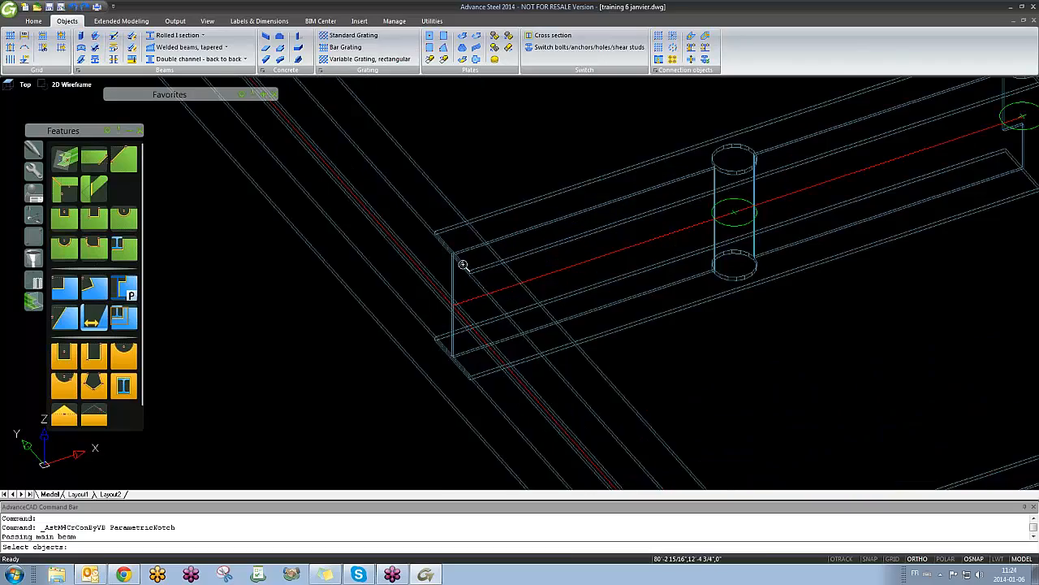
scroll(463, 268, "down", 2)
middle_click_drag(552, 315, 492, 170, "shift")
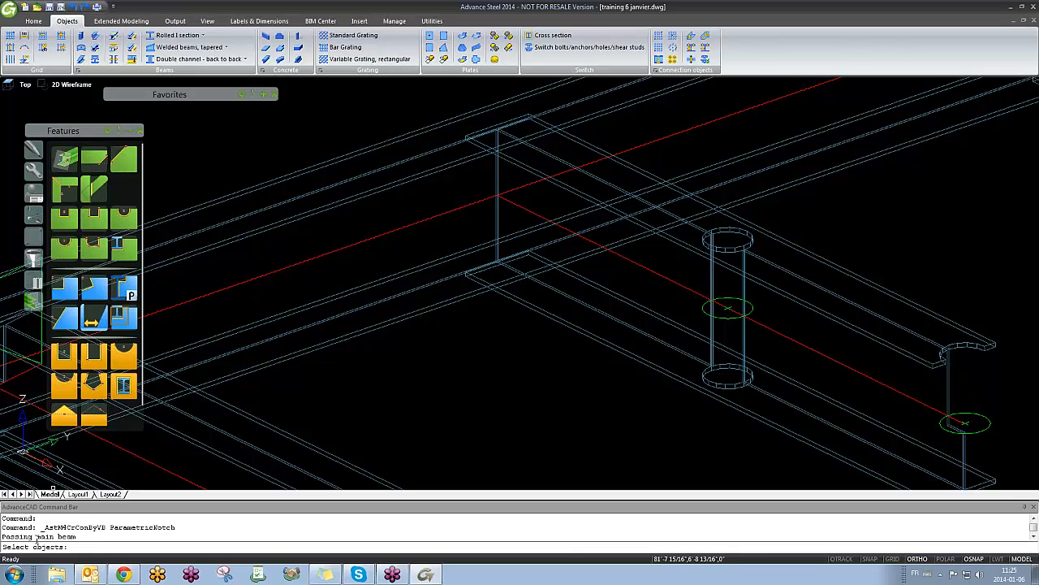
left_click(449, 163)
key("Return")
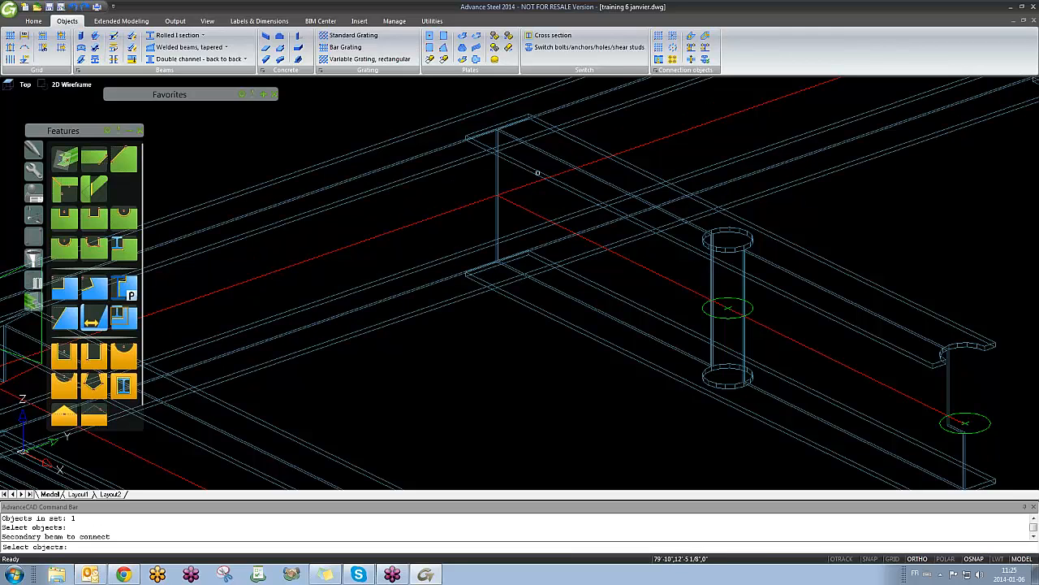
left_click(537, 173)
key("Return")
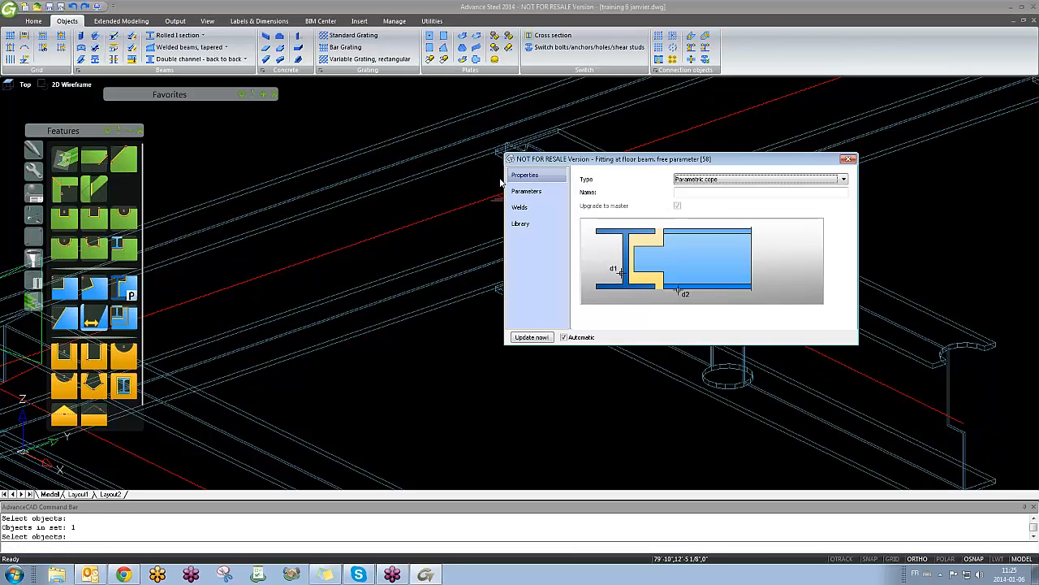
Step: Review the parametric cope's shape and parameters, and set its side flange distance to 1"
middle_click_drag(486, 172, 359, 193)
middle_click_drag(420, 213, 474, 198, "shift")
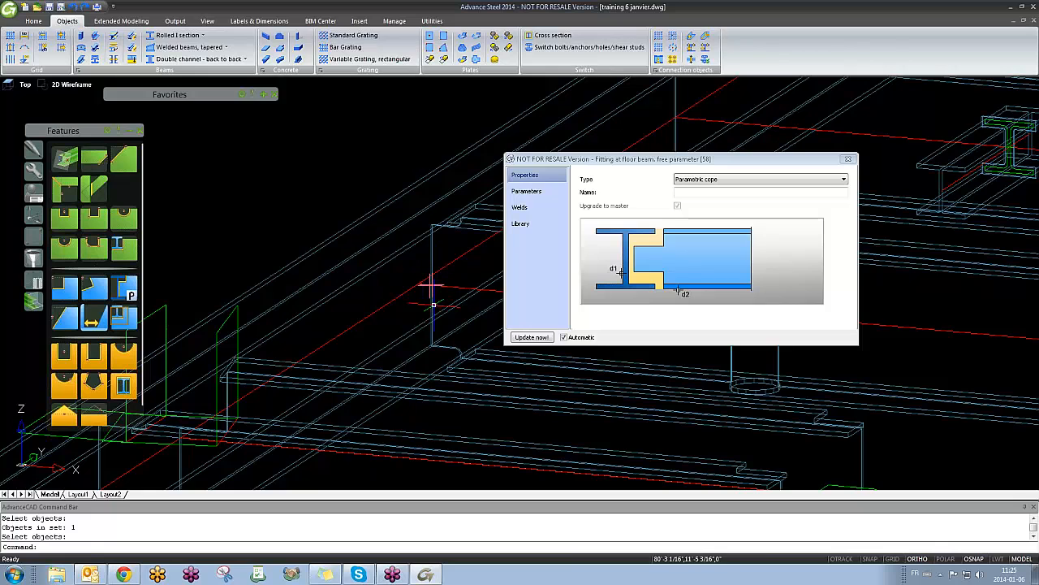
middle_click_drag(431, 288, 398, 234, "shift")
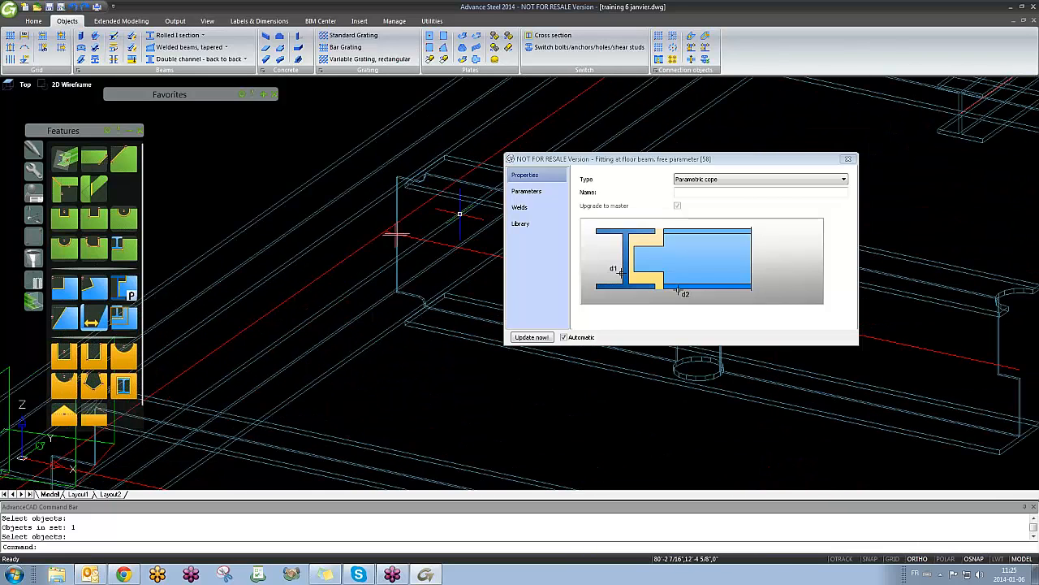
left_click(528, 191)
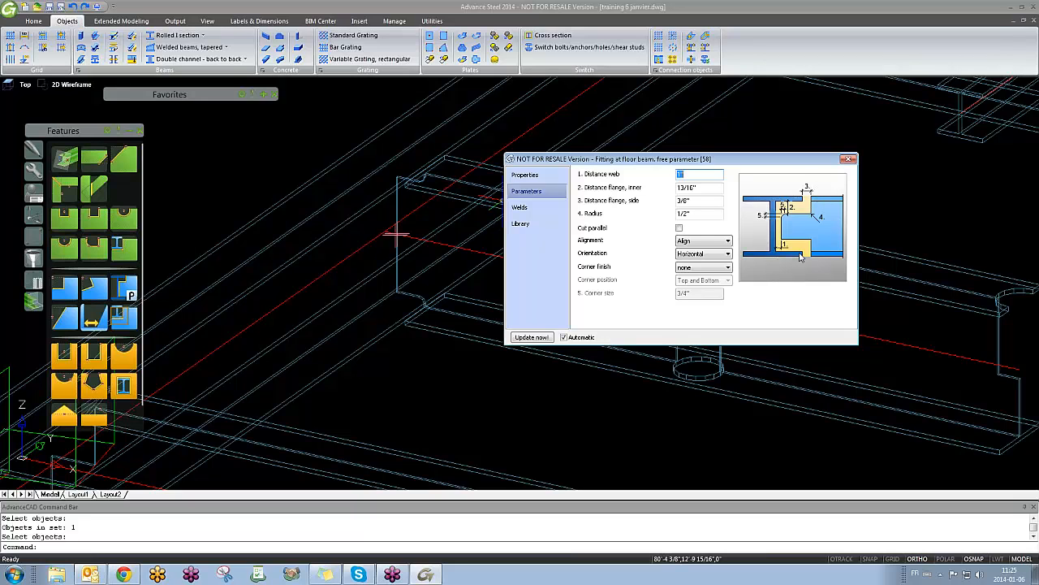
middle_click_drag(435, 280, 402, 292, "shift")
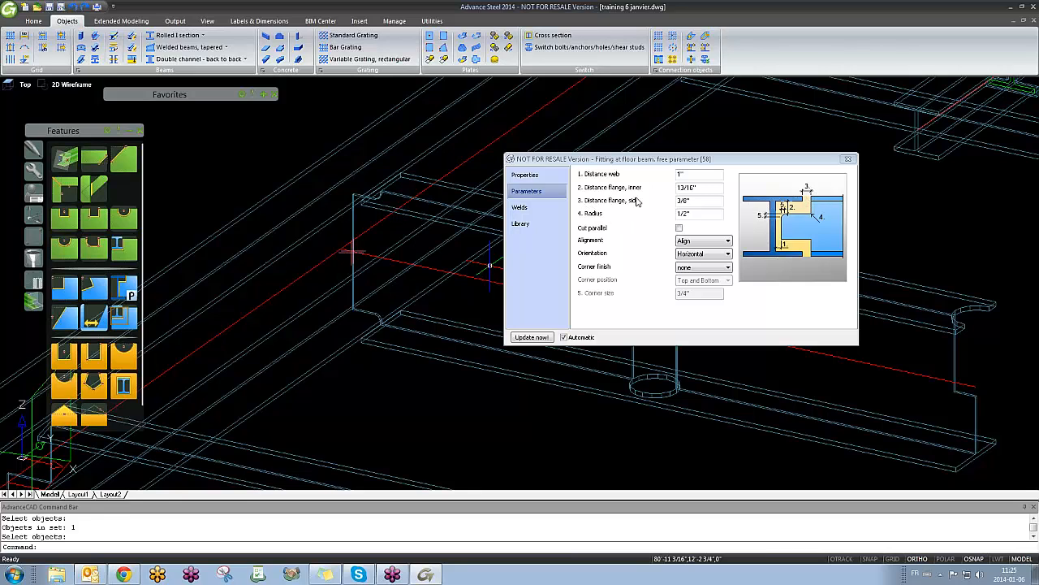
double_click(688, 201)
type("1")
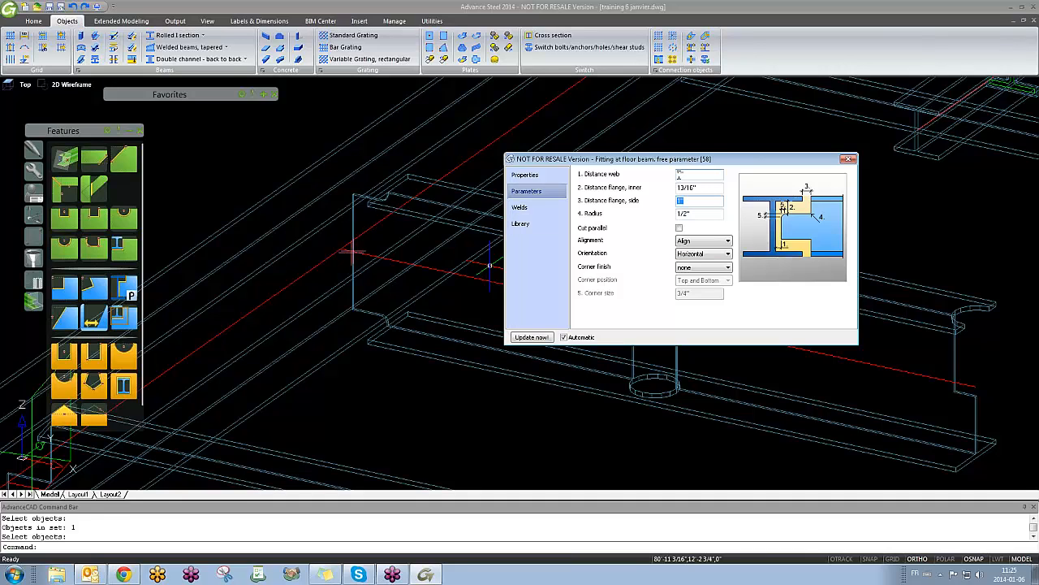
Step: Set the parametric cope's alignment to Perpendicular
left_click(679, 228)
left_click(700, 242)
left_click(701, 258)
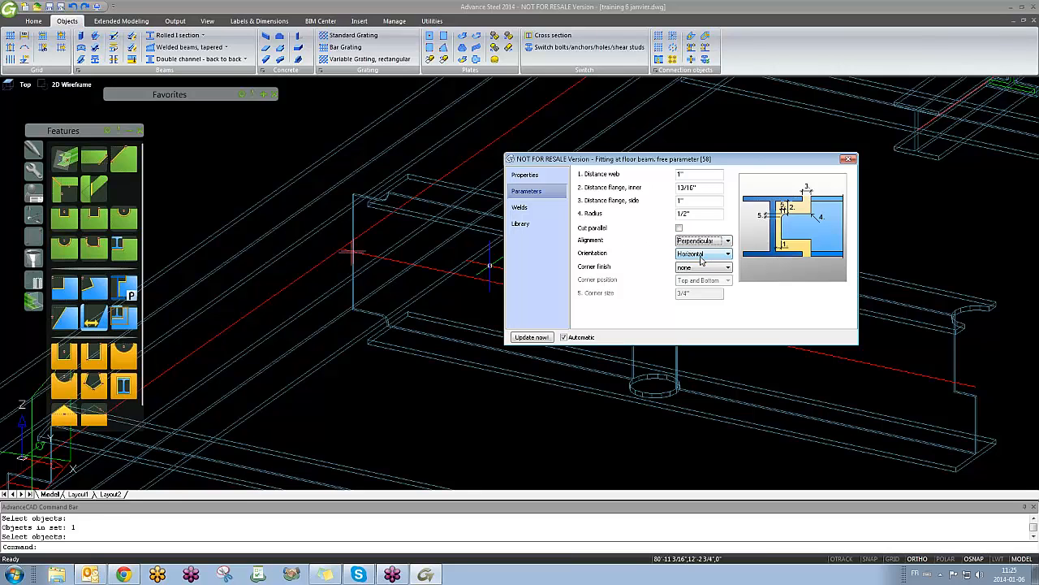
Step: Set the parametric cope's alignment back to Align
left_click(706, 241)
left_click(711, 257)
left_click(709, 242)
left_click(703, 251)
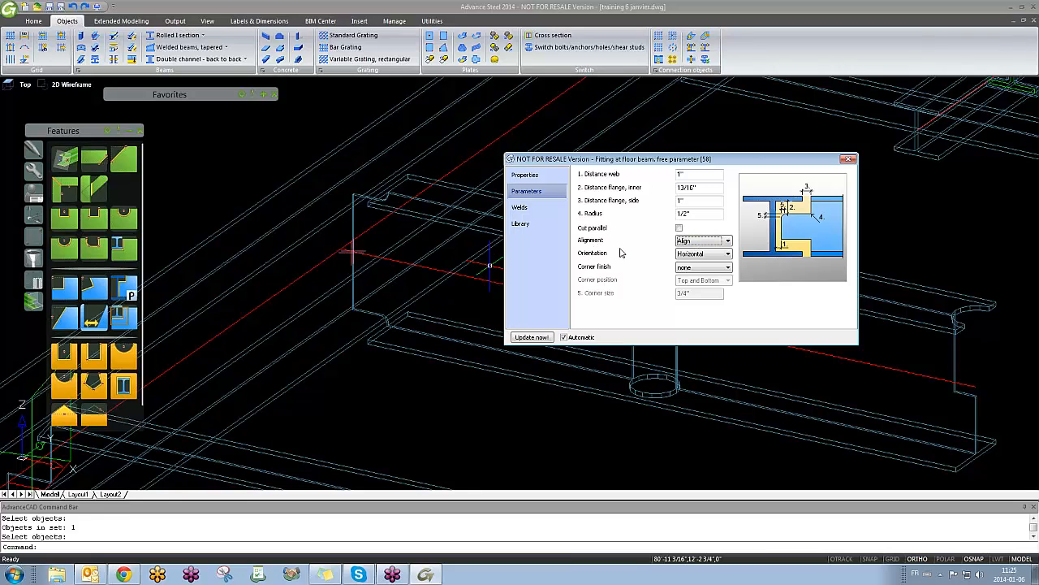
Step: Try the straight, convex and concave corner finishes on the parametric cope, and return the corner finish to none
left_click(684, 268)
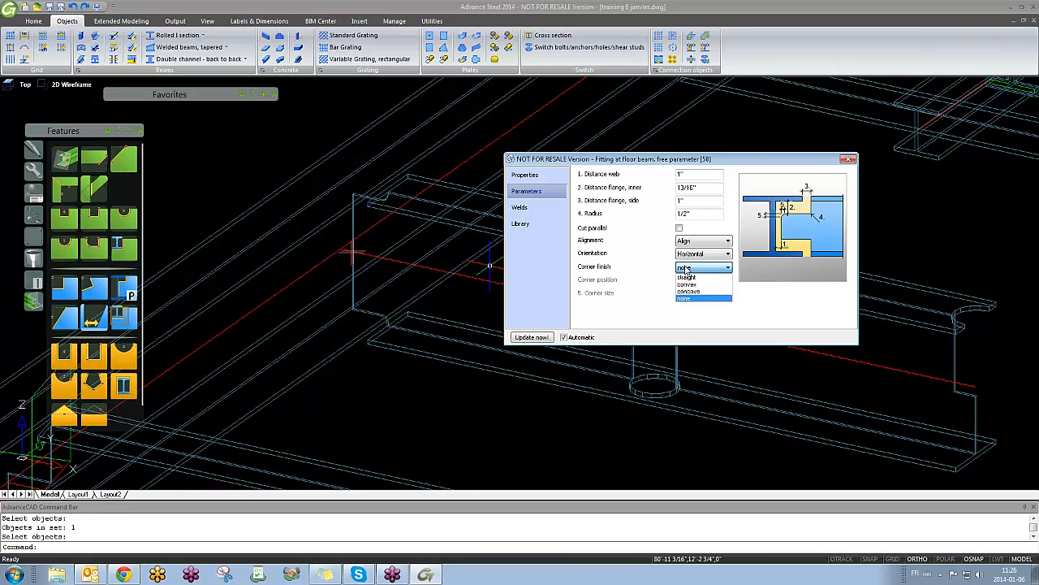
left_click(691, 278)
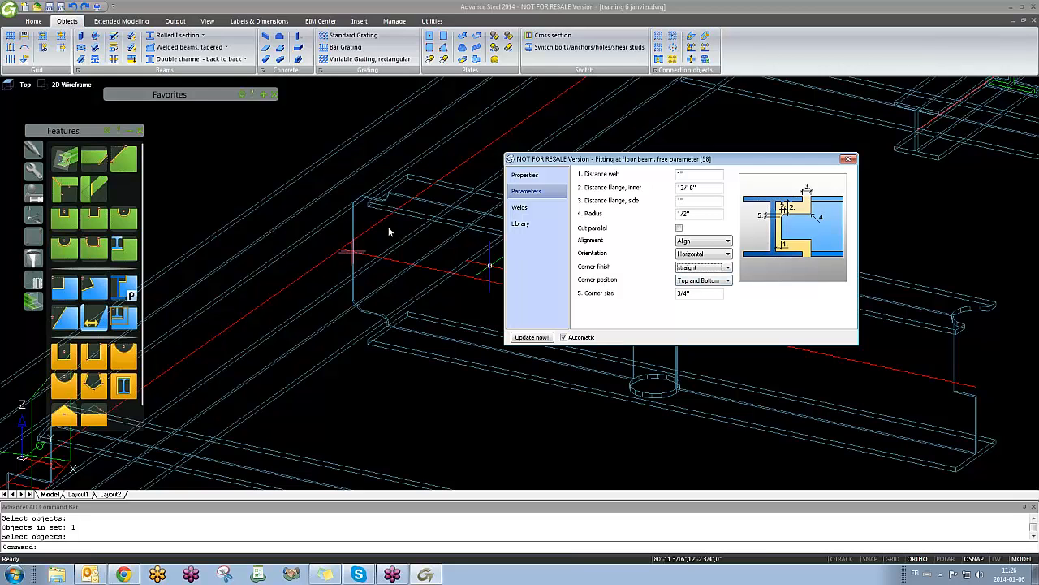
mouse_move(390, 232)
middle_mouse_down("shift")
mouse_move(363, 256)
mouse_move(397, 276)
mouse_move(391, 267)
middle_mouse_up("shift")
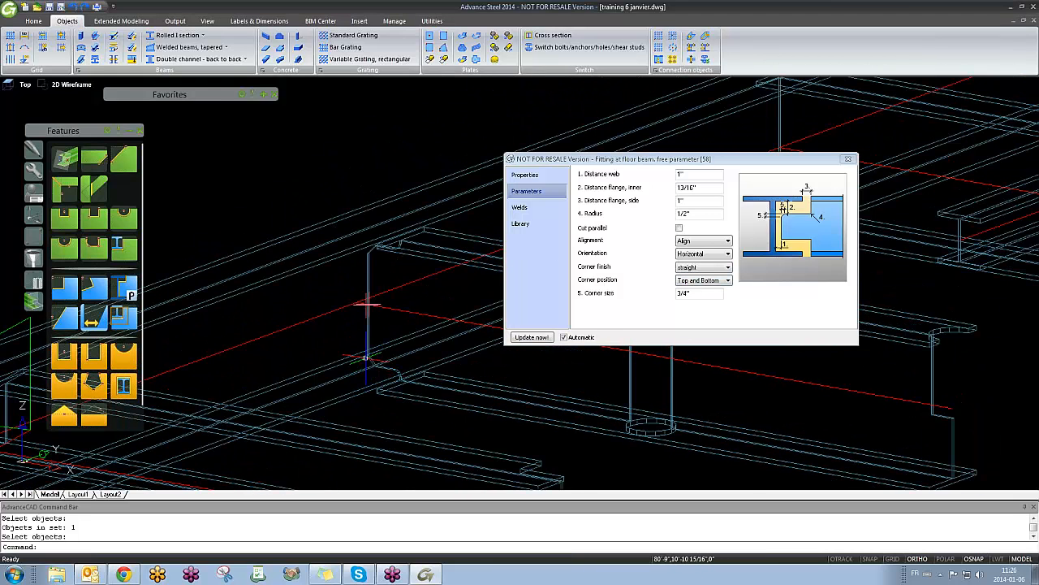
left_click(712, 270)
left_click(708, 286)
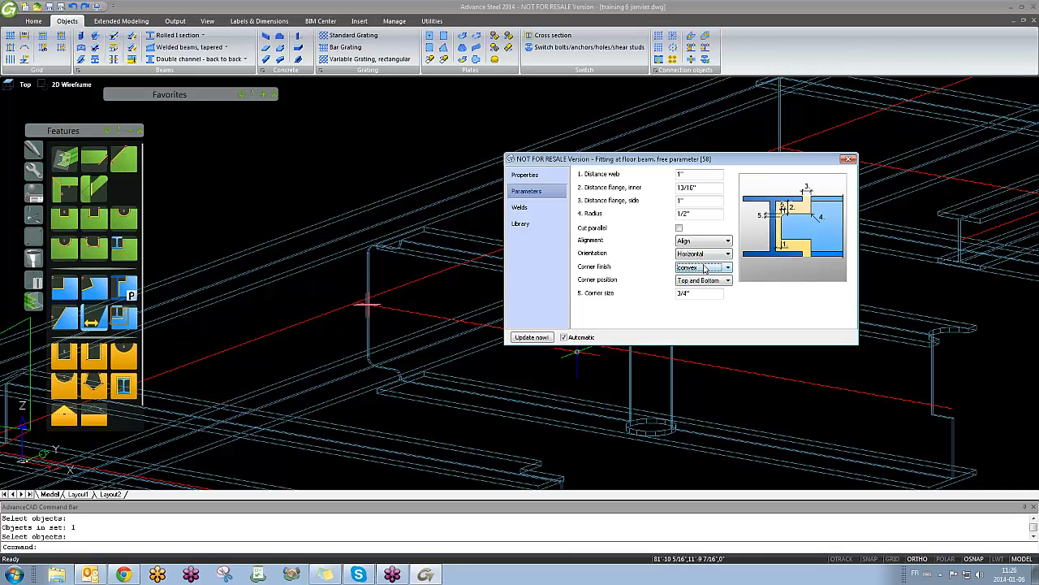
left_click(705, 269)
left_click(701, 293)
left_click(719, 270)
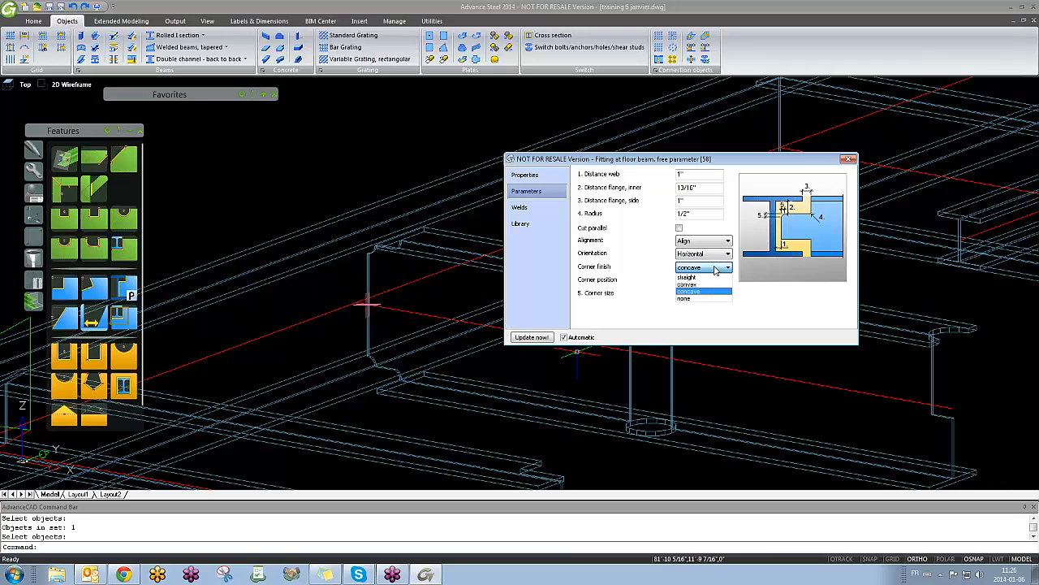
left_click(700, 299)
Step: Turn off weld creation for the parametric cope and view its library of saved values
left_click(523, 208)
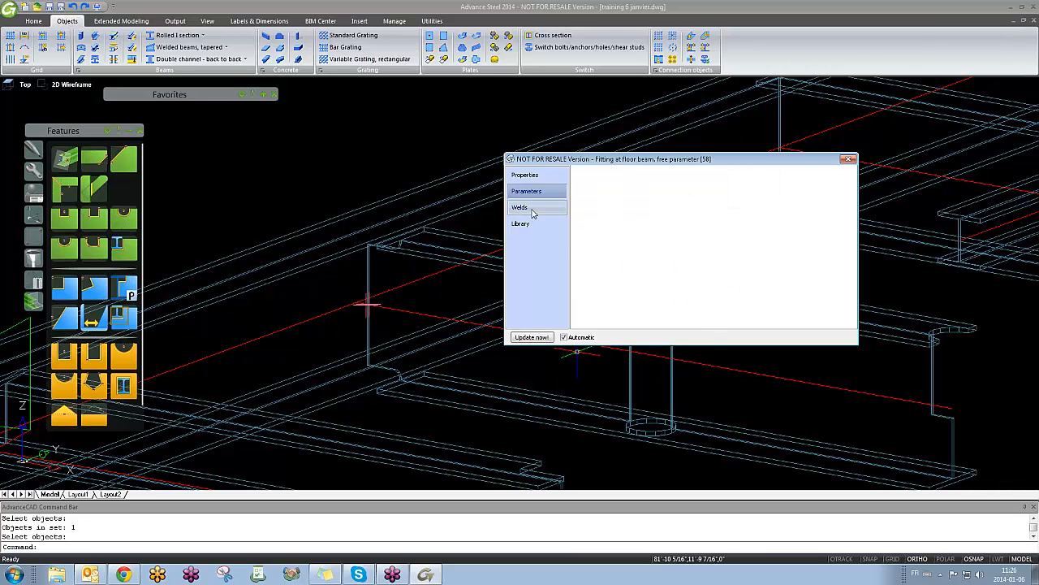
scroll(369, 317, "up", 5)
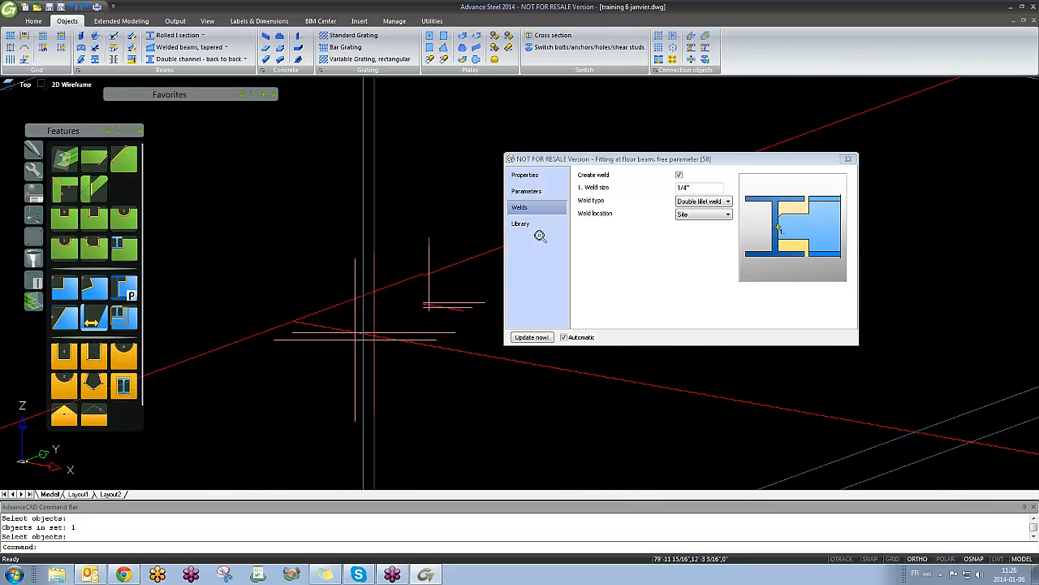
scroll(447, 288, "down", 5)
middle_click_drag(454, 290, 709, 229, "shift")
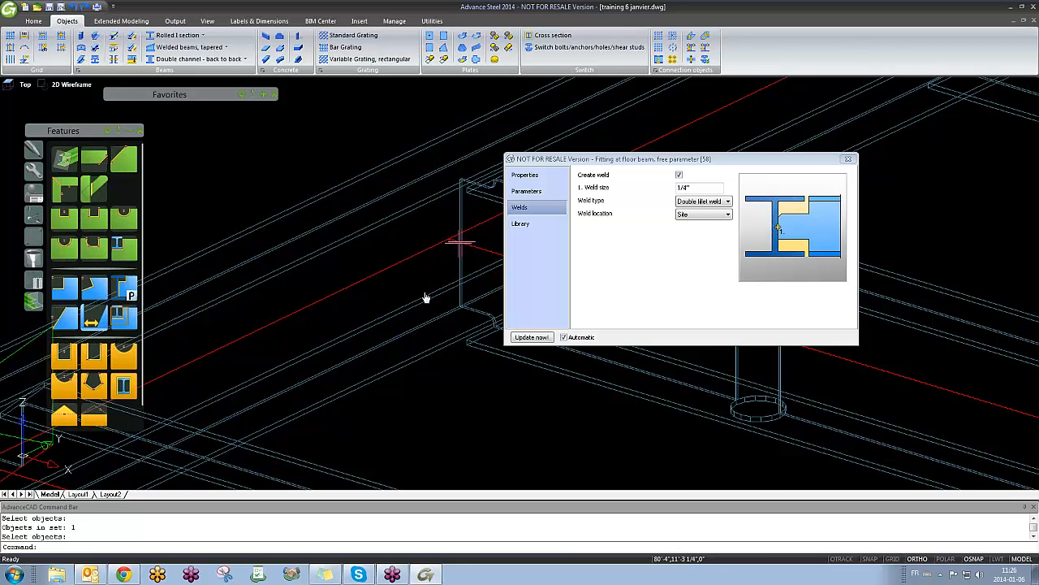
middle_click_drag(425, 297, 363, 347)
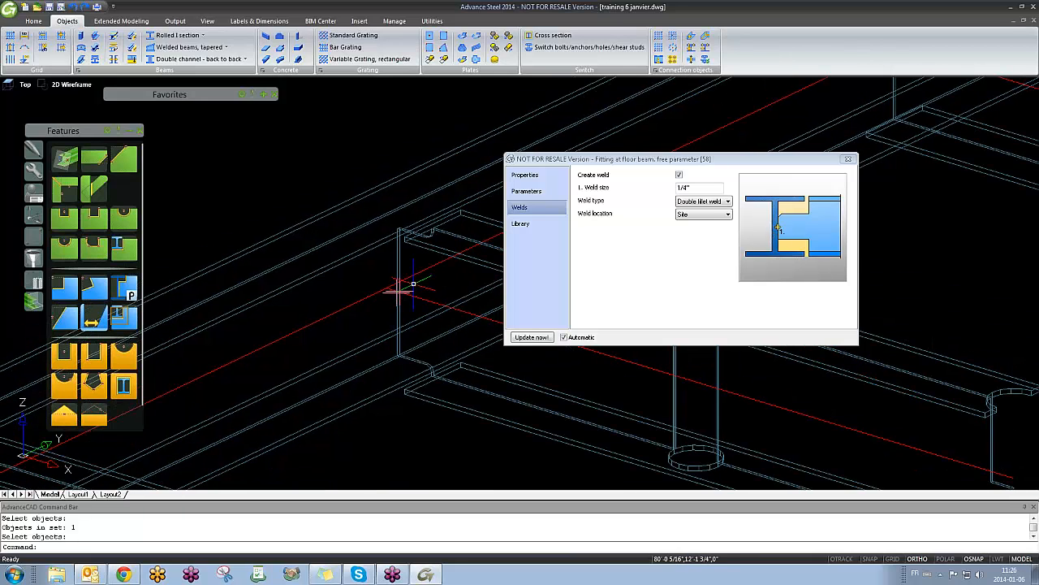
left_click(679, 176)
left_click(679, 175)
left_click(679, 175)
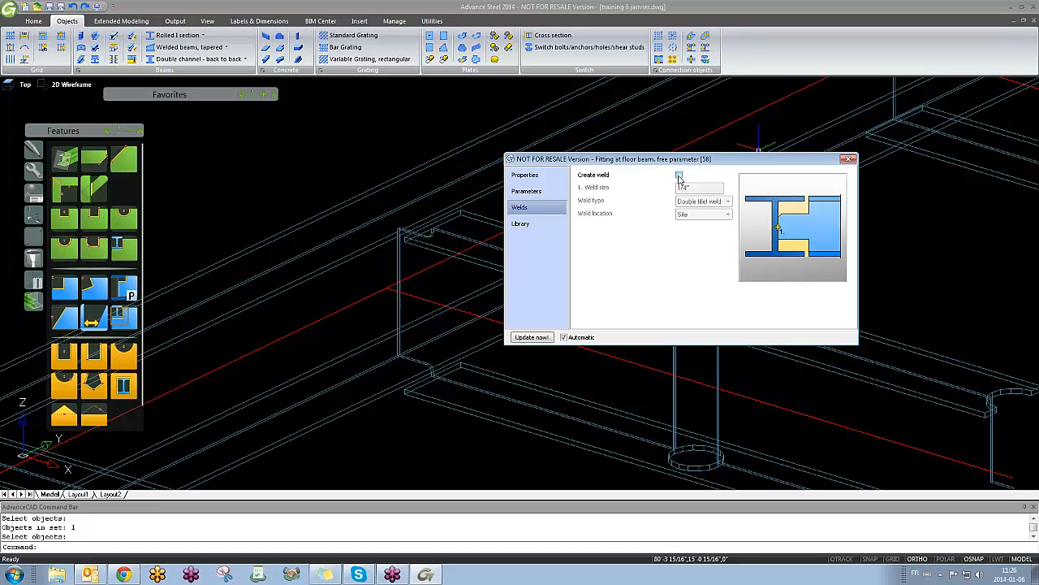
left_click(679, 176)
left_click(679, 175)
left_click(536, 225)
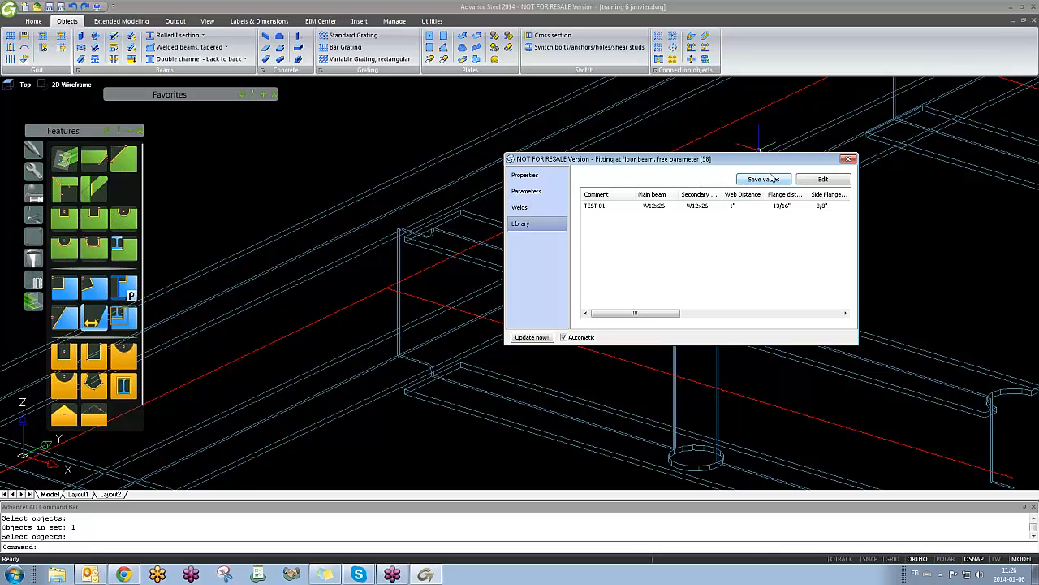
left_click(849, 159)
Step: Set the display type of the cross beam with the parametric cope to Features
scroll(560, 317, "down", 5)
scroll(431, 378, "up", 5)
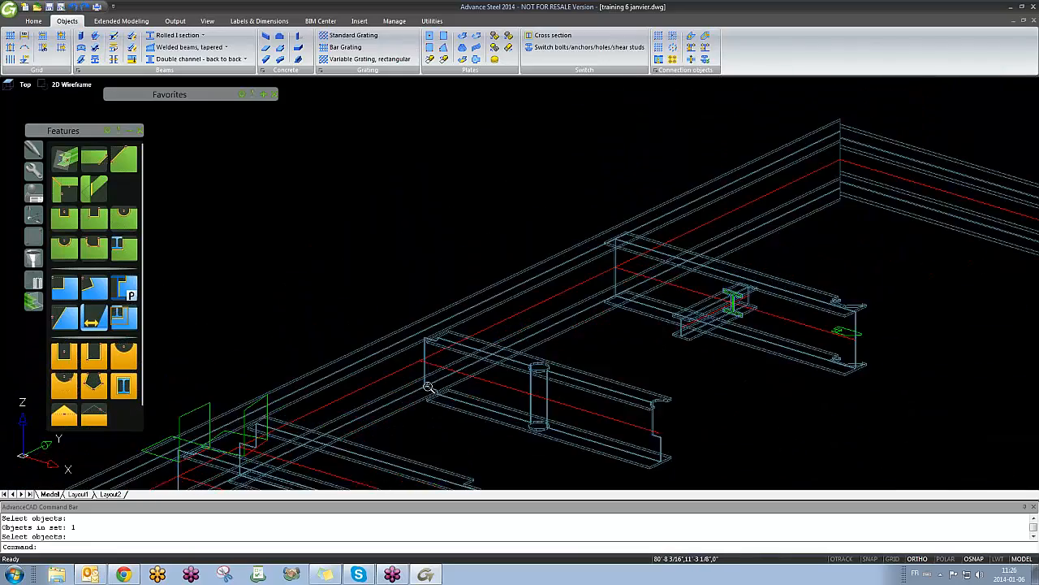
scroll(464, 352, "down", 4)
middle_click_drag(463, 352, 525, 360, "shift")
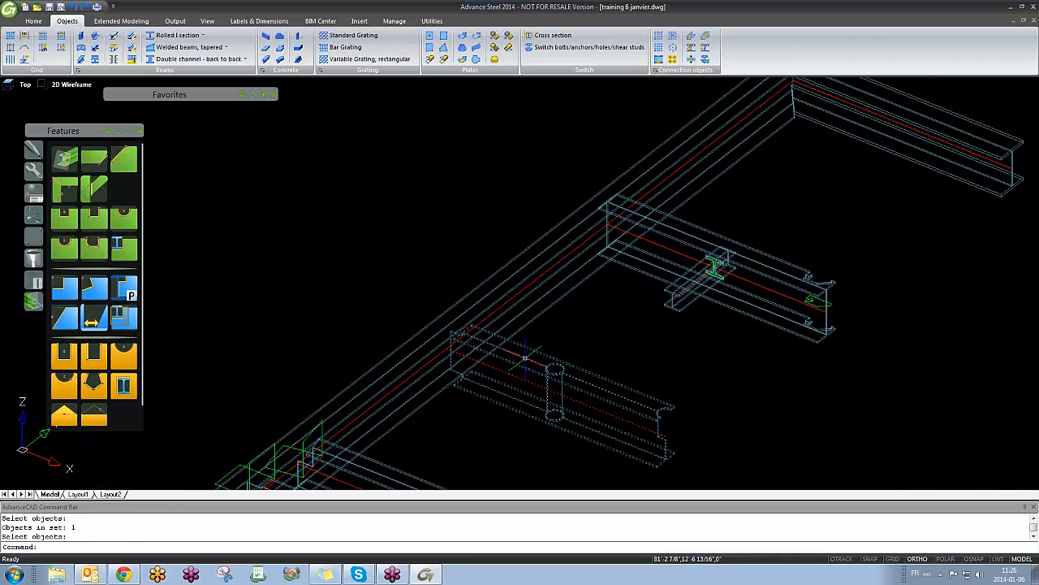
double_click(525, 360)
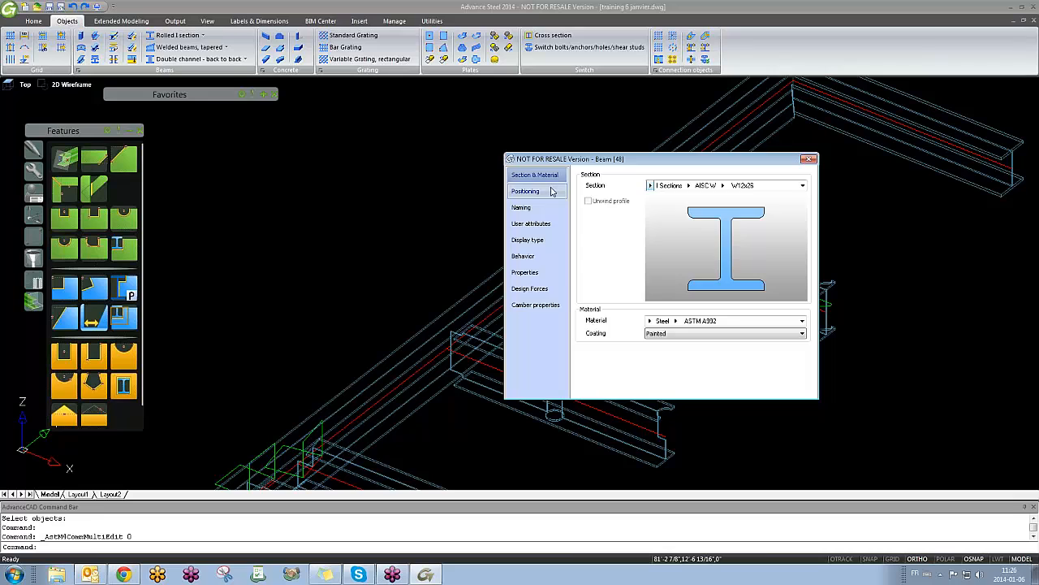
left_click(551, 191)
left_click(540, 256)
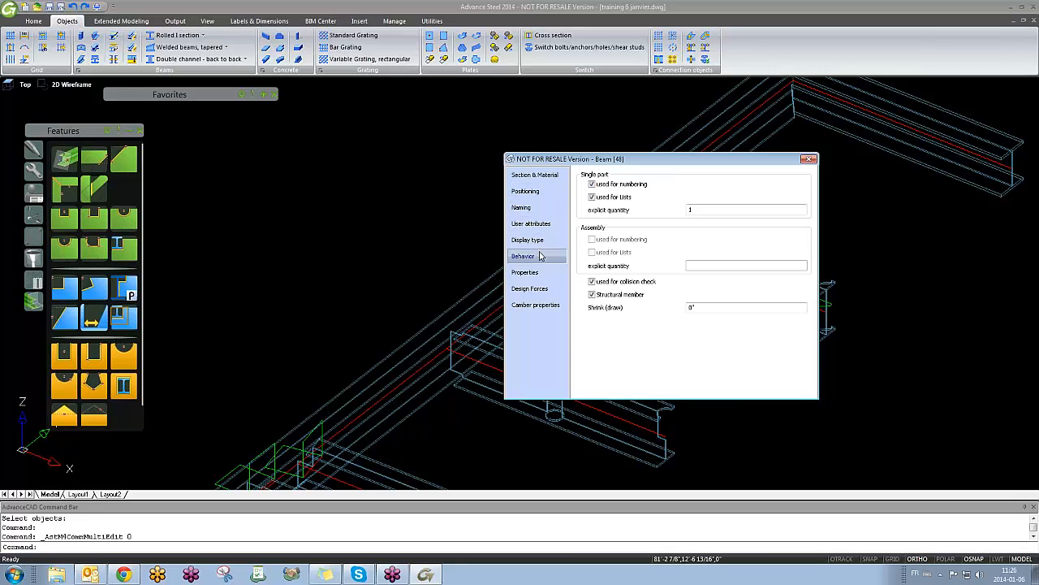
left_click(527, 240)
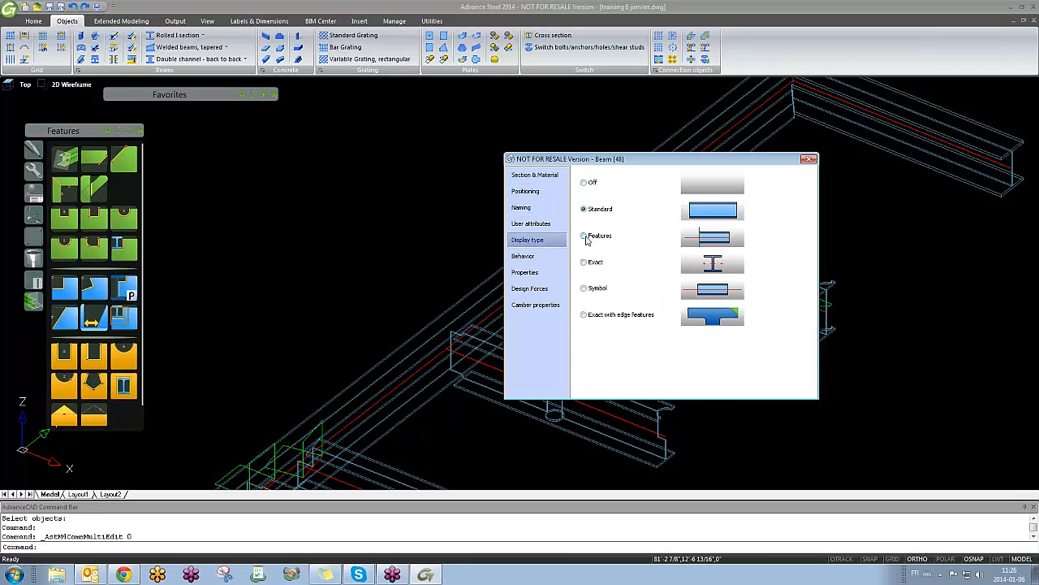
left_click(585, 236)
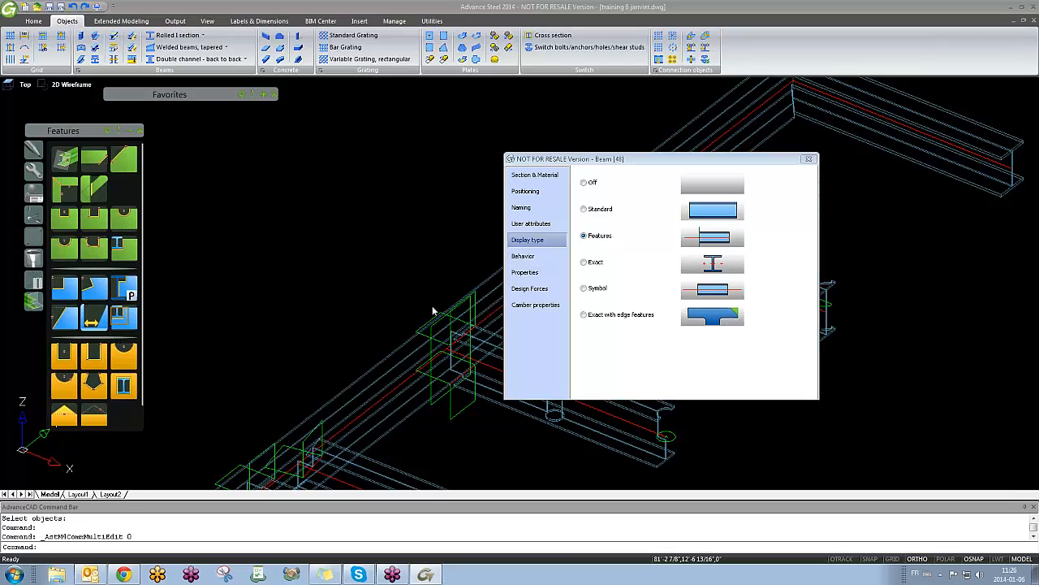
left_click(809, 160)
Step: Inspect the parametric cope's feature contours and open its properties from a contour and from the connection box
scroll(366, 361, "up", 3)
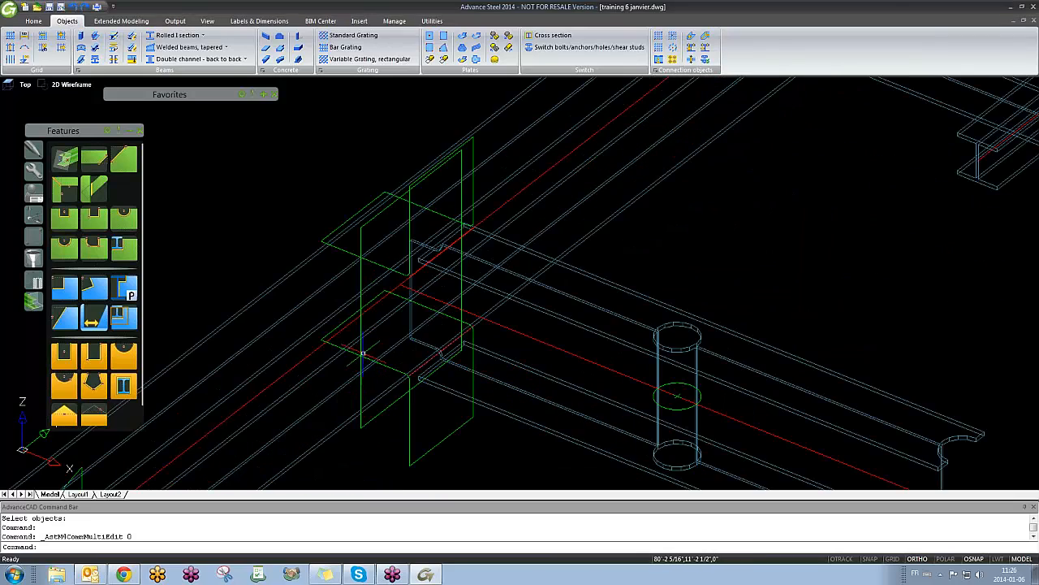
middle_click_drag(396, 325, 406, 284, "shift")
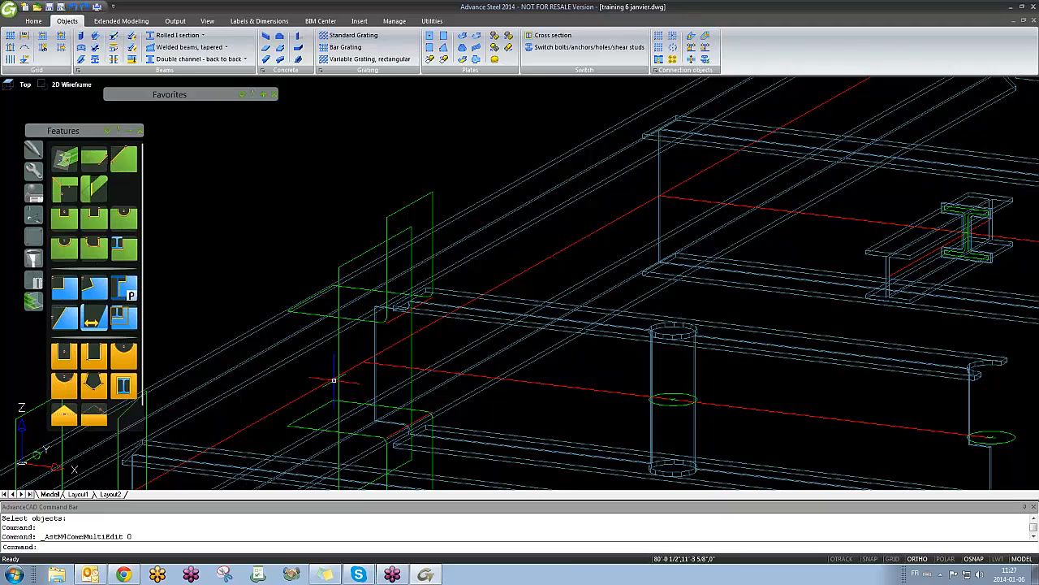
middle_click_drag(333, 393, 351, 328, "shift")
middle_click_drag(436, 333, 383, 338, "shift")
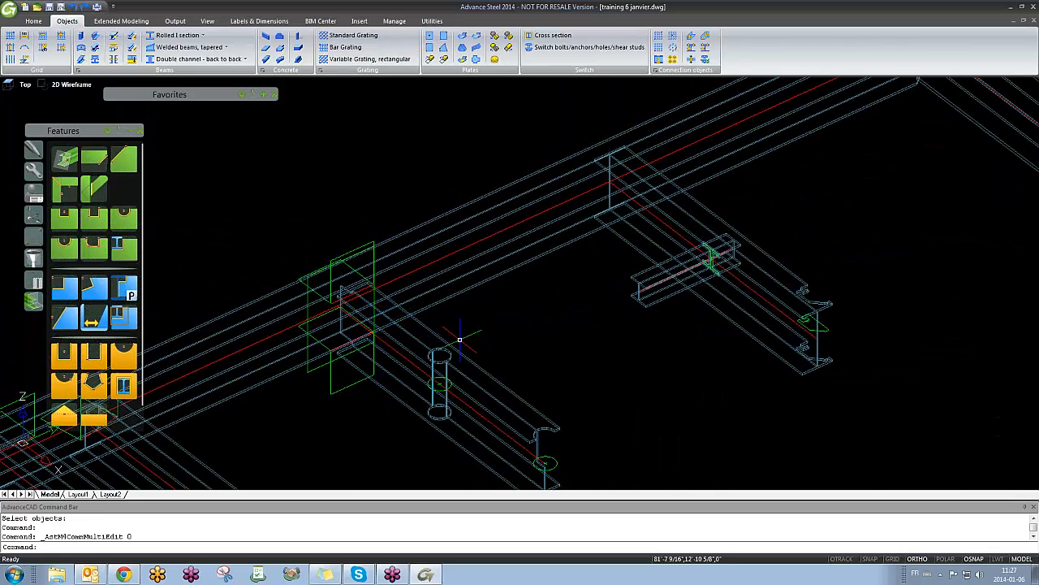
scroll(337, 296, "up", 2)
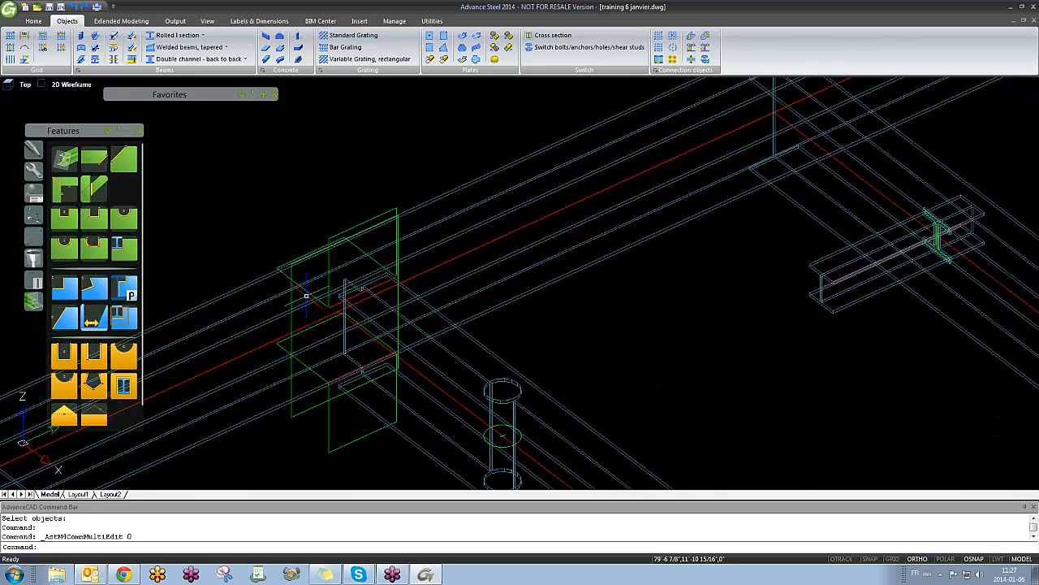
left_click(304, 294)
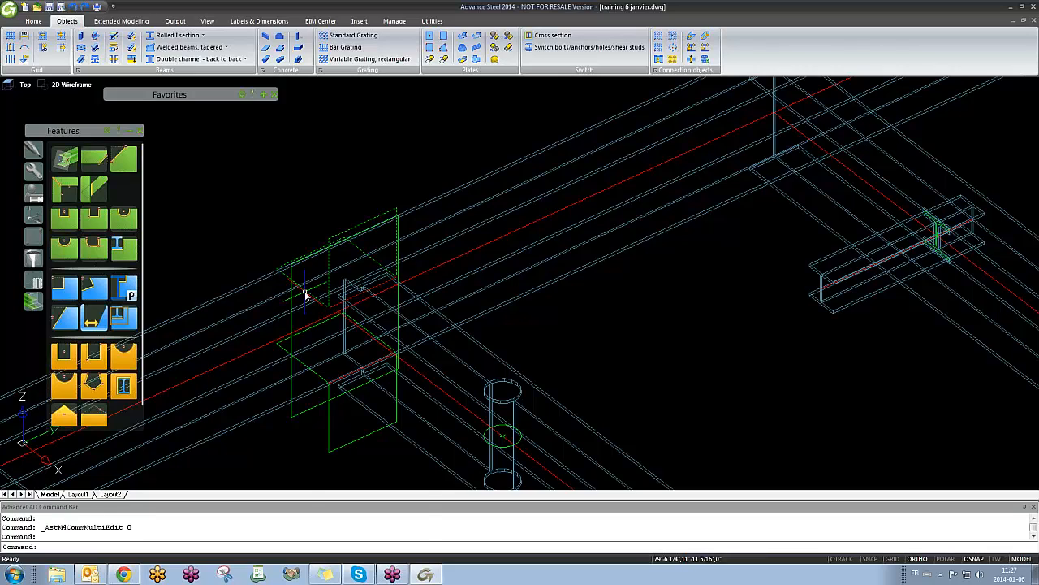
right_click(306, 294)
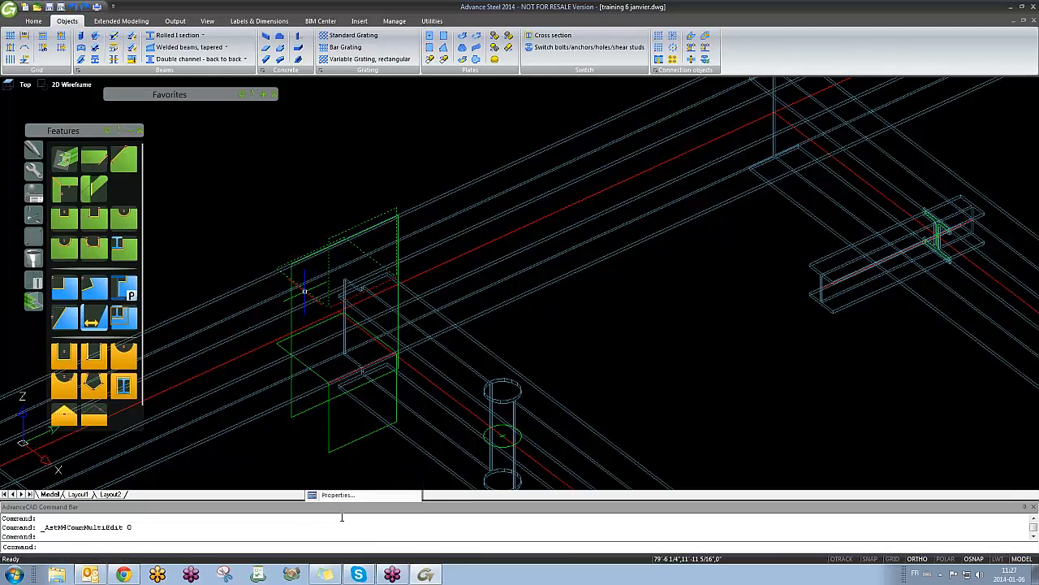
left_click(343, 519)
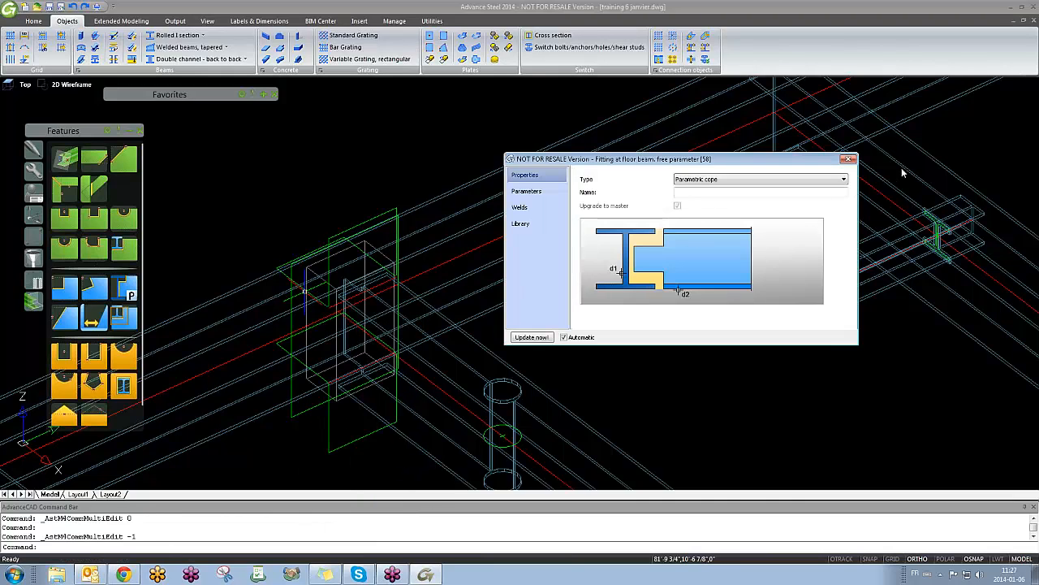
left_click(847, 159)
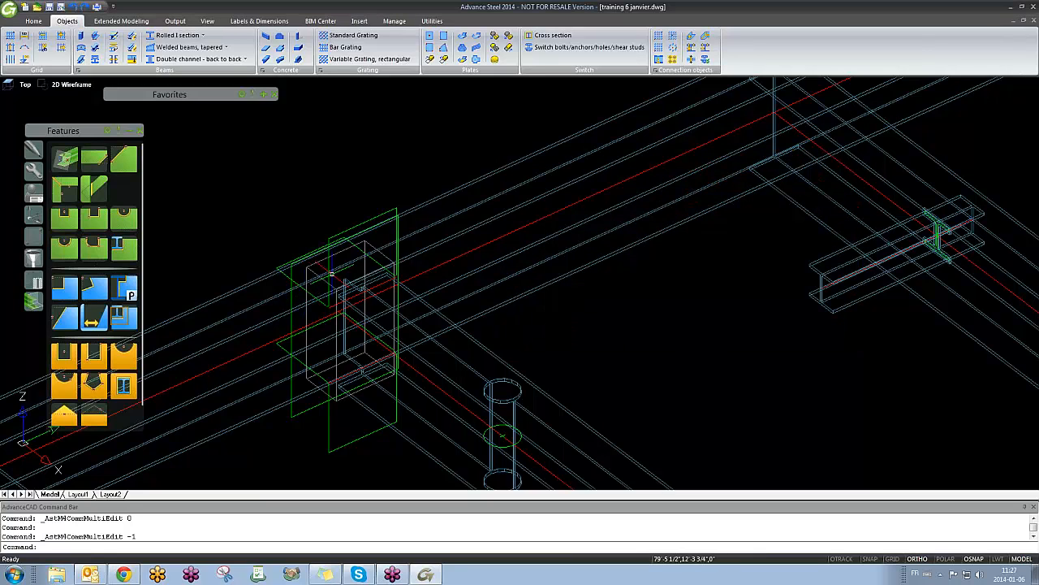
double_click(313, 269)
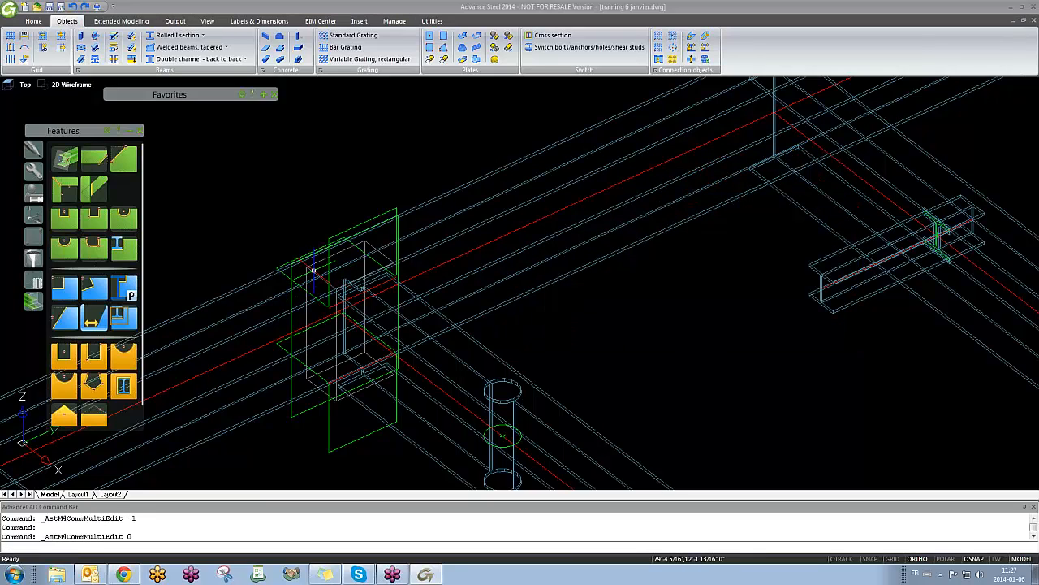
left_click(847, 158)
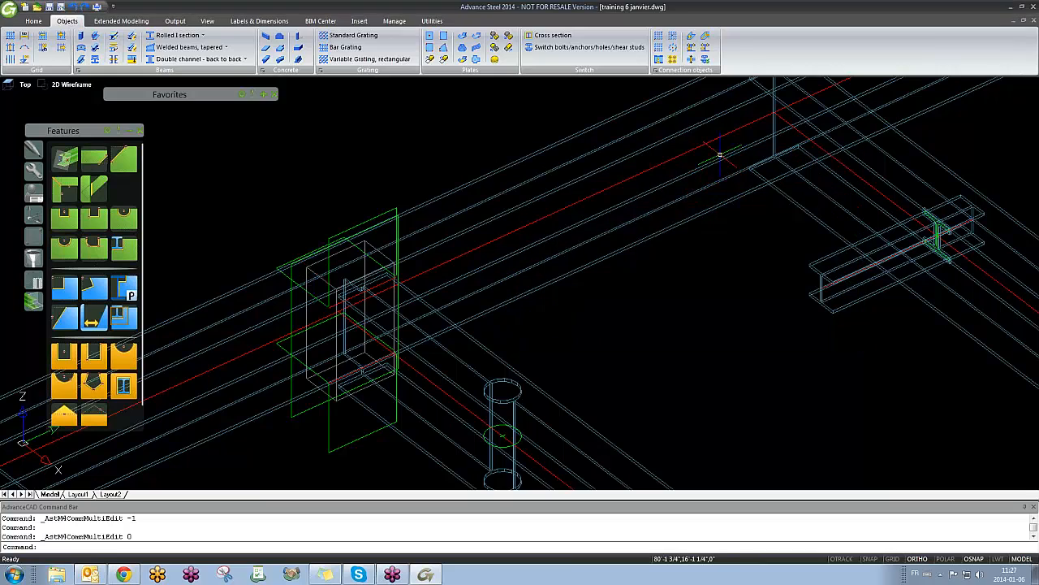
Step: Apply a Shorten feature to the cross beam with the element contour, at its end against the long main beam
left_click(67, 322)
middle_click_drag(494, 322, 285, 402)
scroll(422, 322, "down", 2)
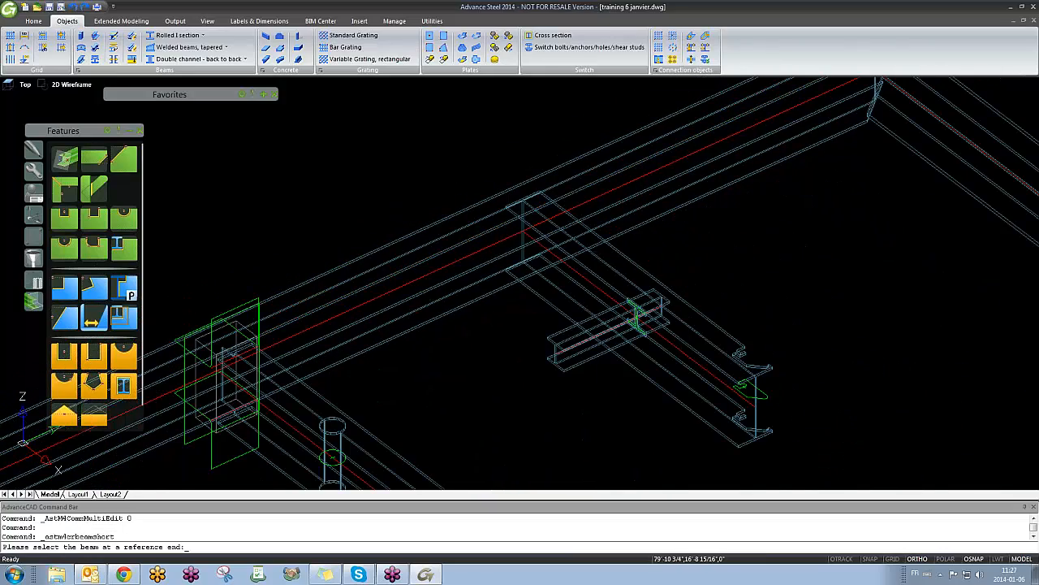
scroll(114, 422, "up", 3)
left_click(498, 205)
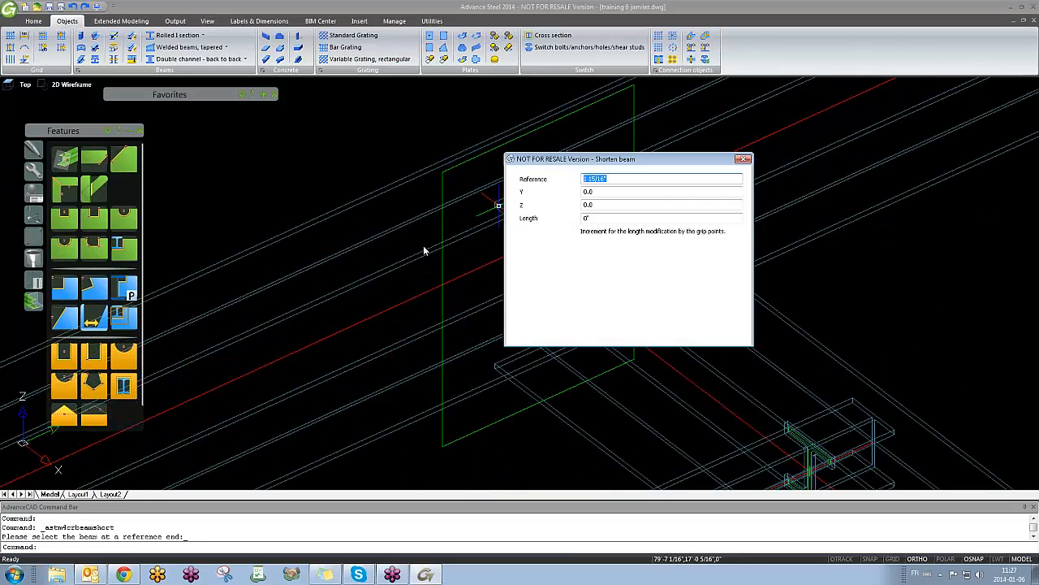
middle_click_drag(424, 250, 240, 292)
scroll(241, 292, "down", 2)
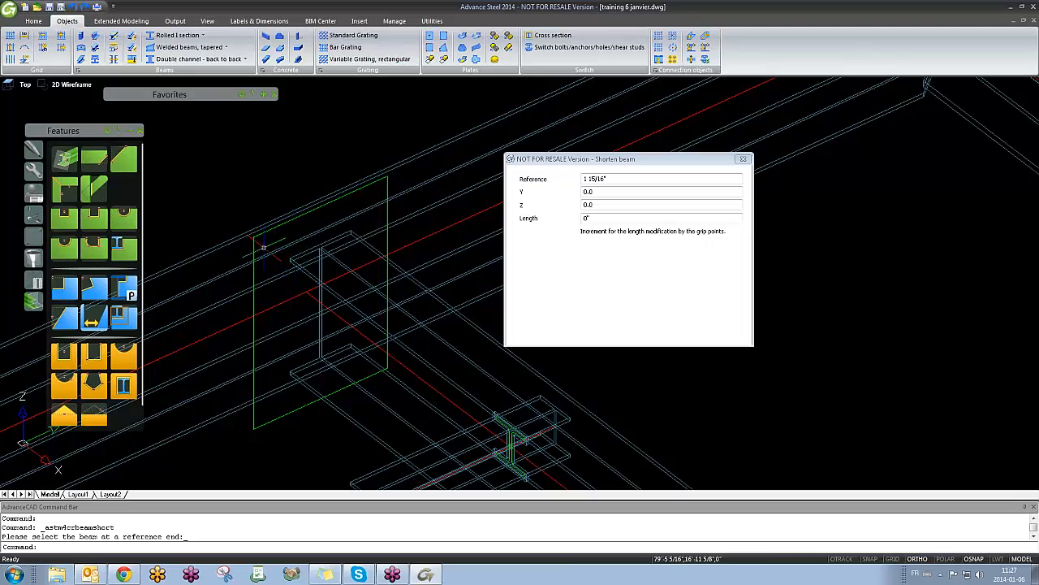
middle_click_drag(349, 333, 317, 304, "shift")
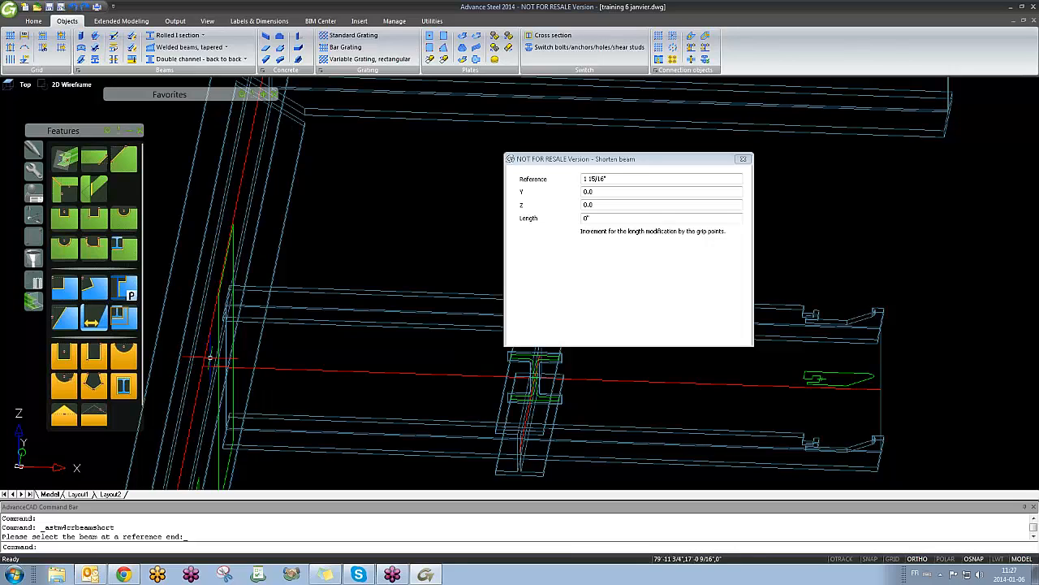
Step: Set the shortening's reference distance to 3"
left_click_drag(621, 179, 561, 180)
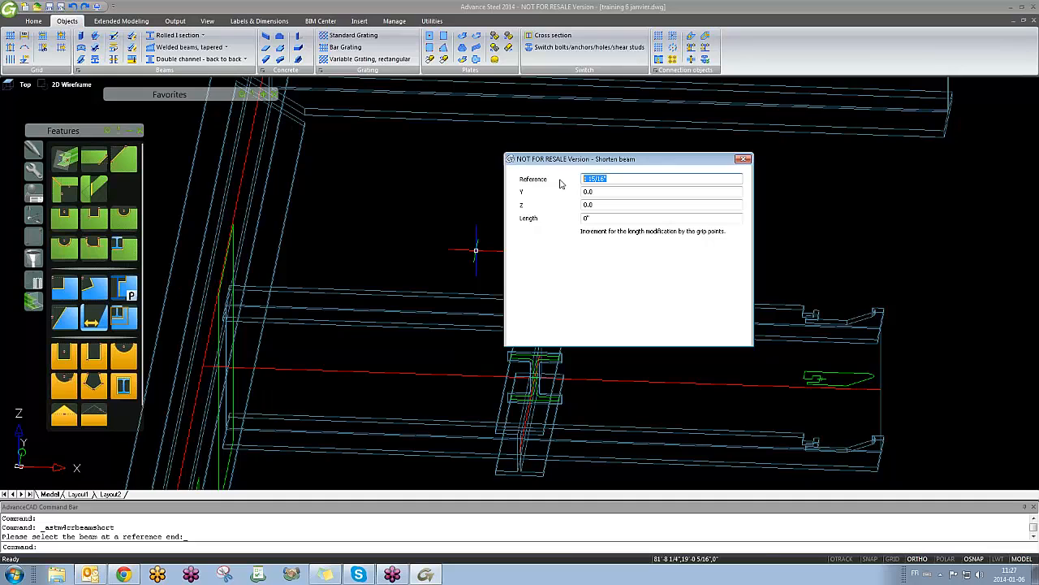
type("3")
key("Return")
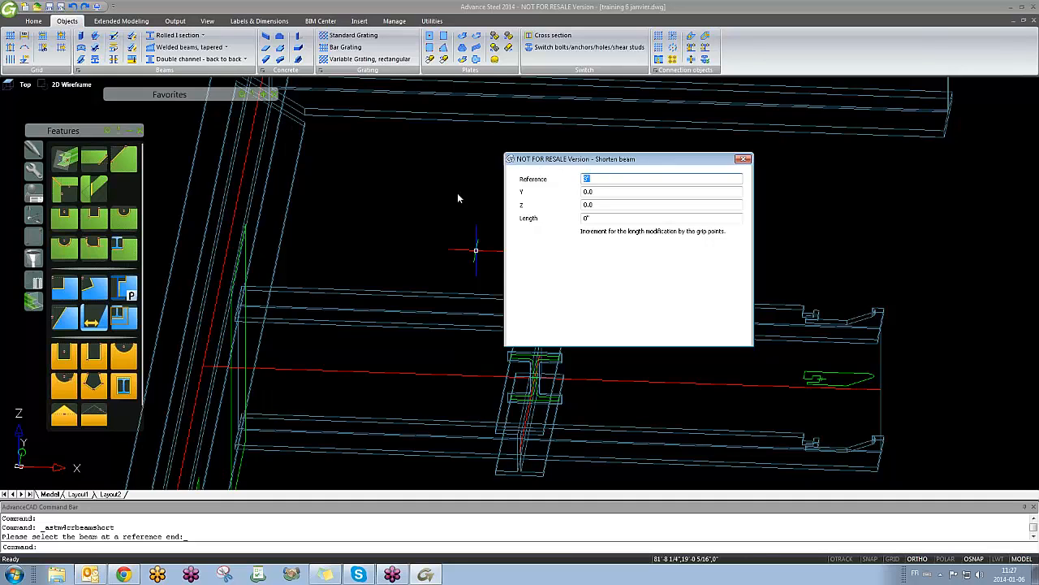
Step: Set the beam shortening's Y angle to 16.0
middle_click_drag(339, 357, 397, 378, "shift")
left_click(618, 188)
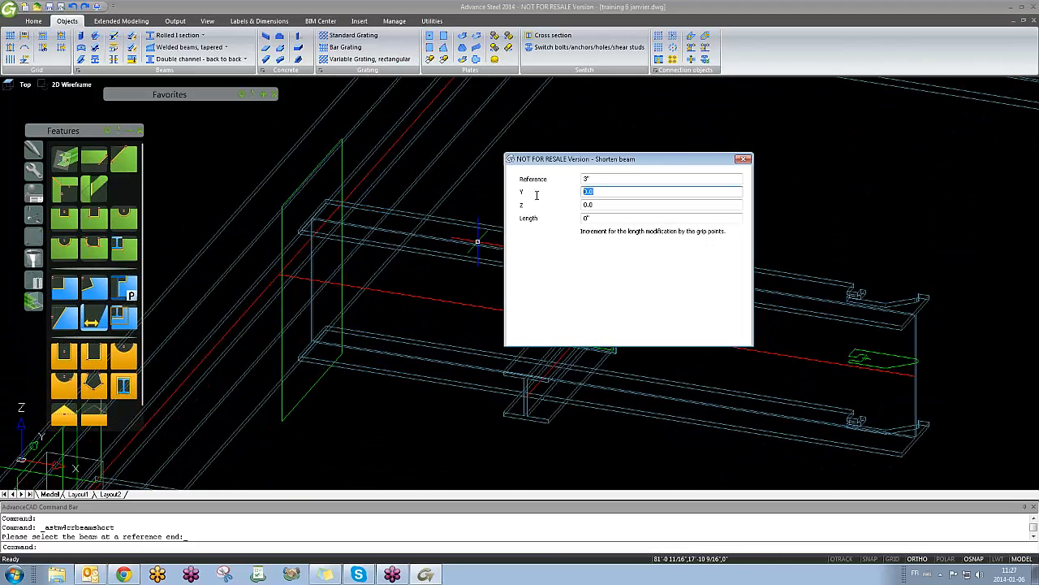
type("3")
key("Return")
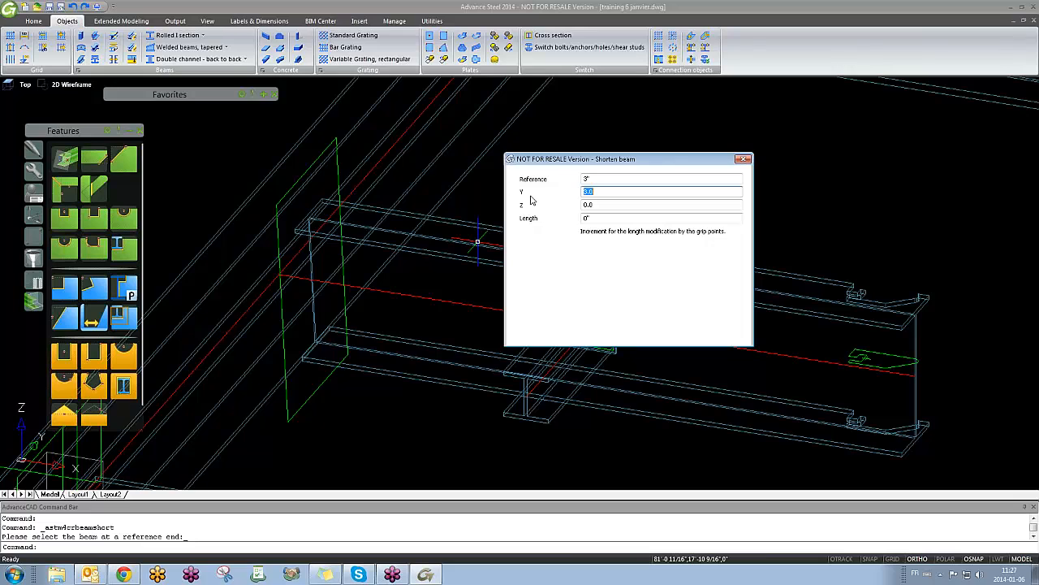
key("Return")
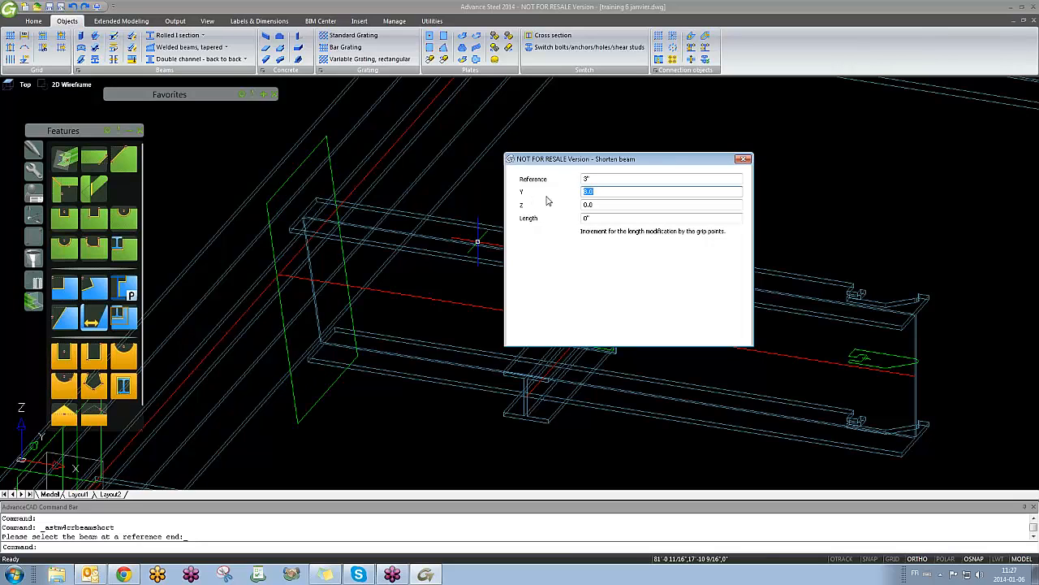
key("Return")
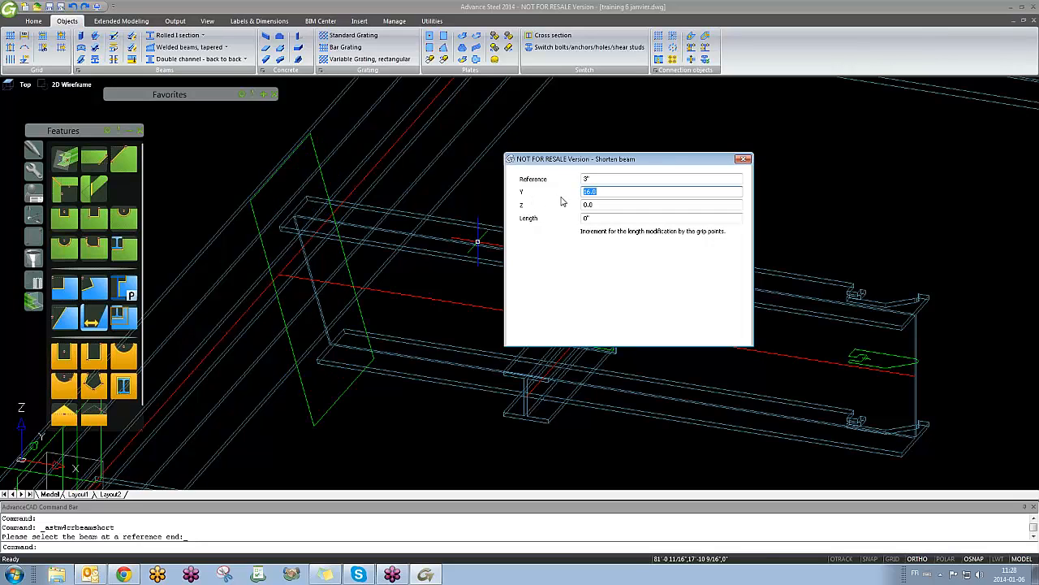
Step: Set the beam shortening's Z angle to 25.0, check the skewed end cut from several angles, and close the properties
key("Tab")
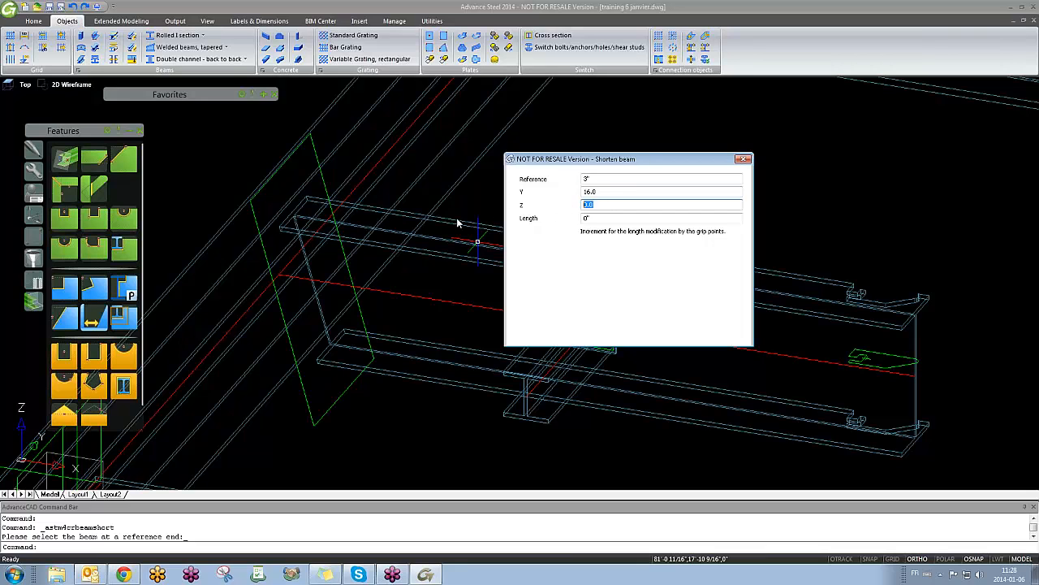
type("25")
key("Return")
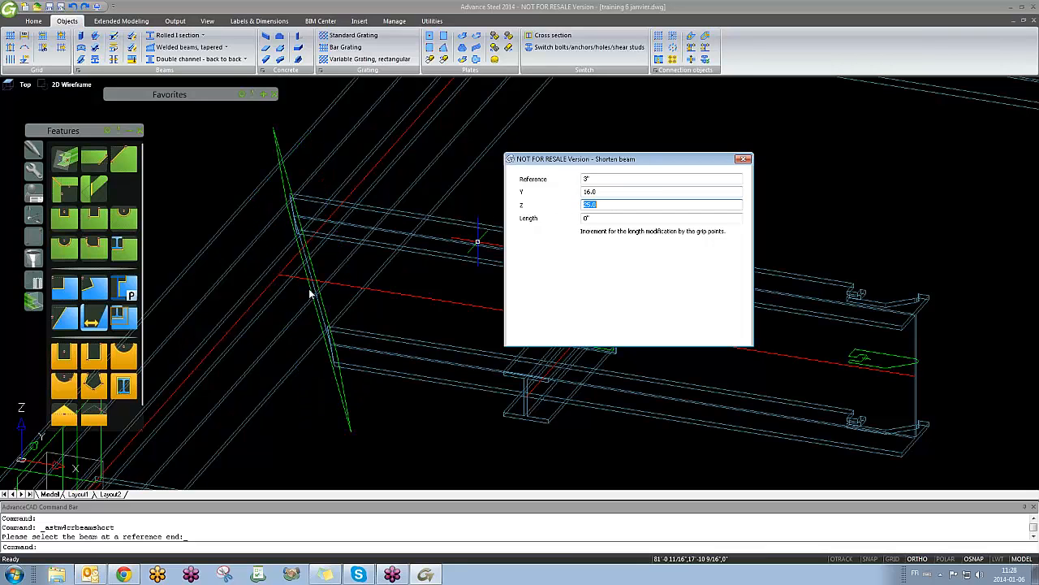
middle_click_drag(309, 294, 460, 319, "shift")
scroll(410, 325, "down", 4)
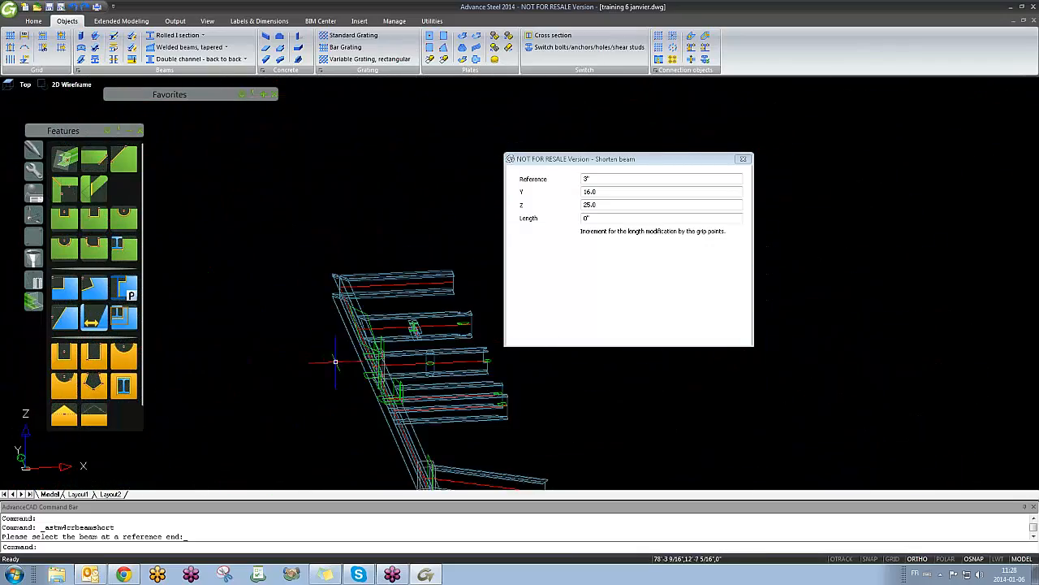
middle_click_drag(336, 361, 424, 362, "shift")
scroll(430, 185, "up", 4)
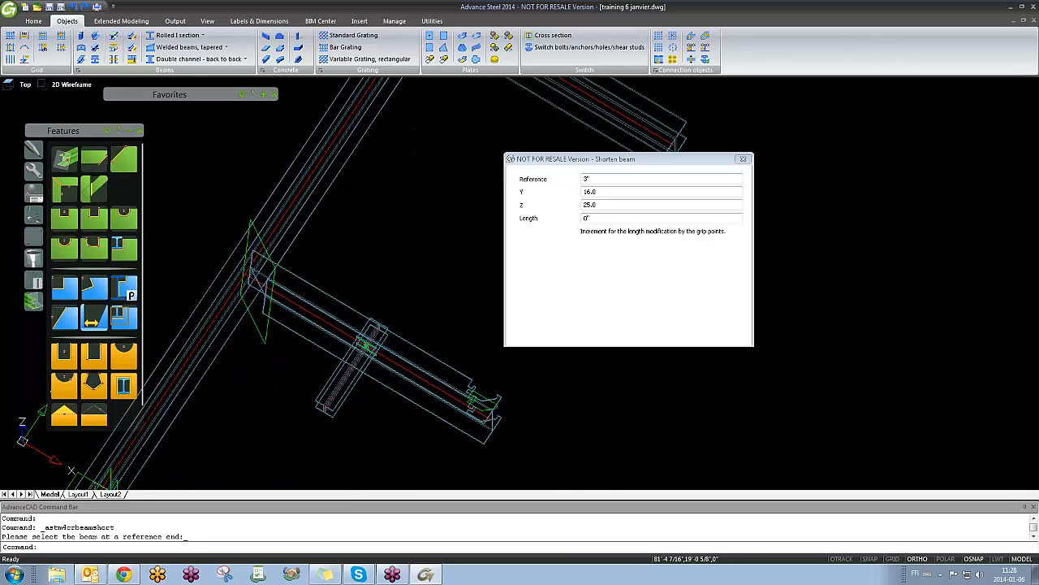
left_click(743, 159)
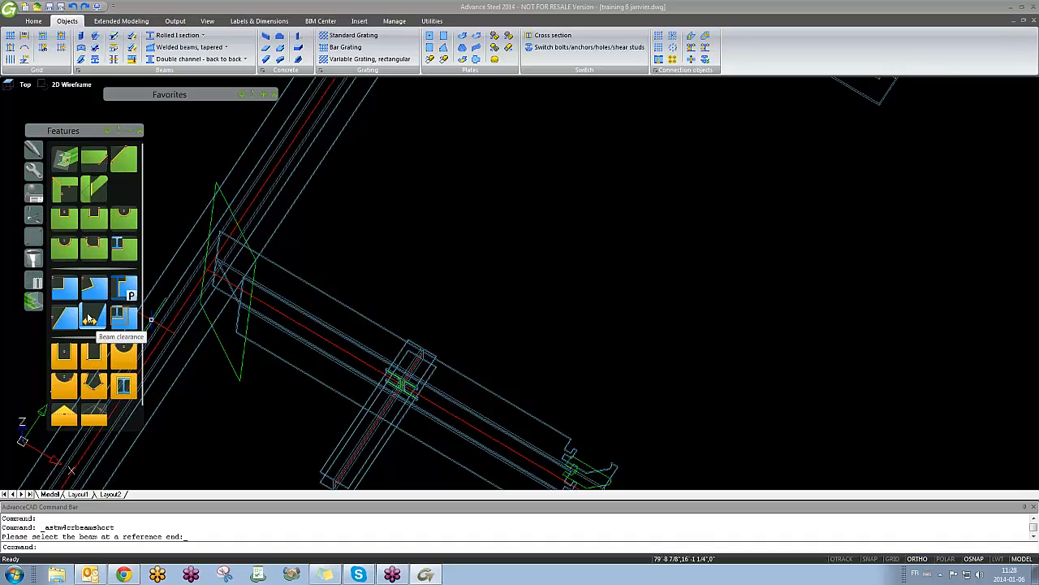
left_click(90, 316)
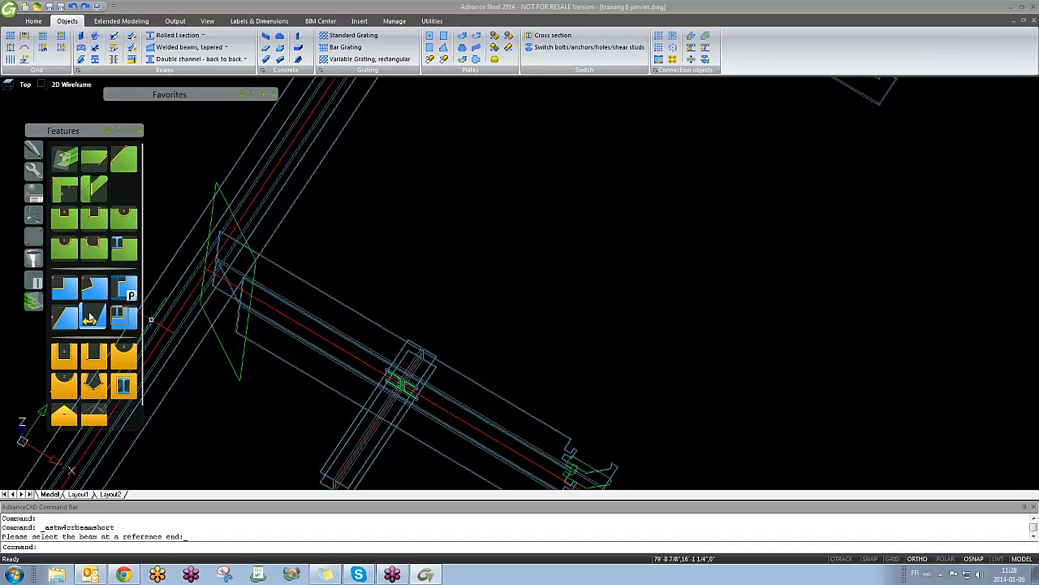
scroll(91, 316, "down", 1)
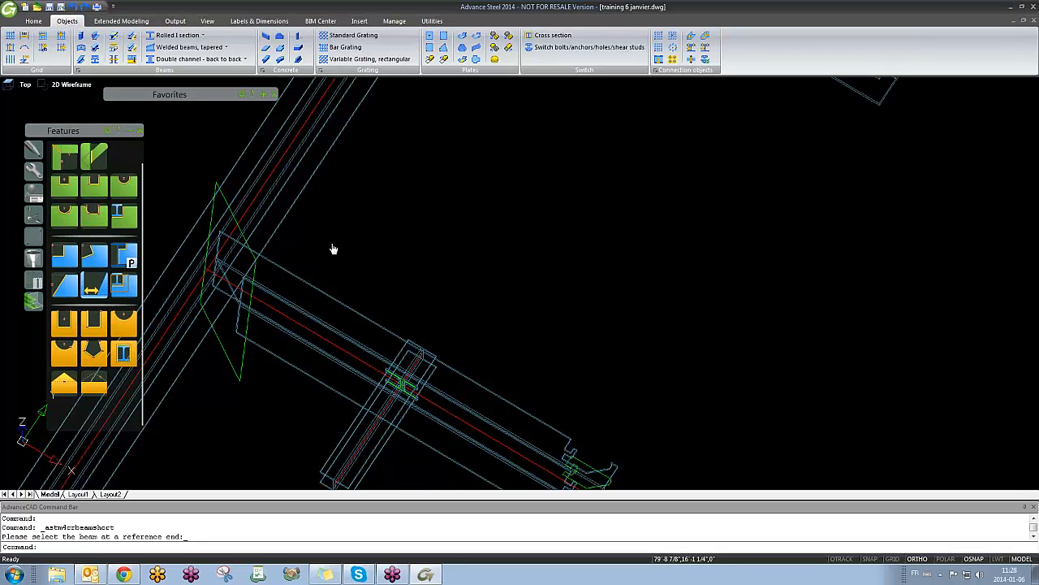
middle_click_drag(333, 248, 284, 339)
scroll(283, 338, "down", 2)
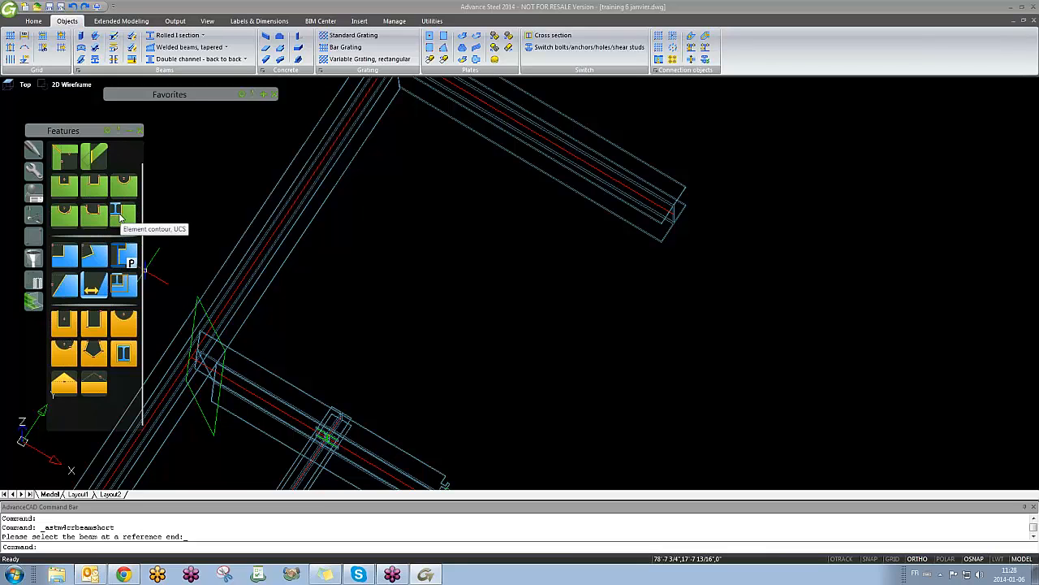
middle_click_drag(308, 299, 361, 341, "shift")
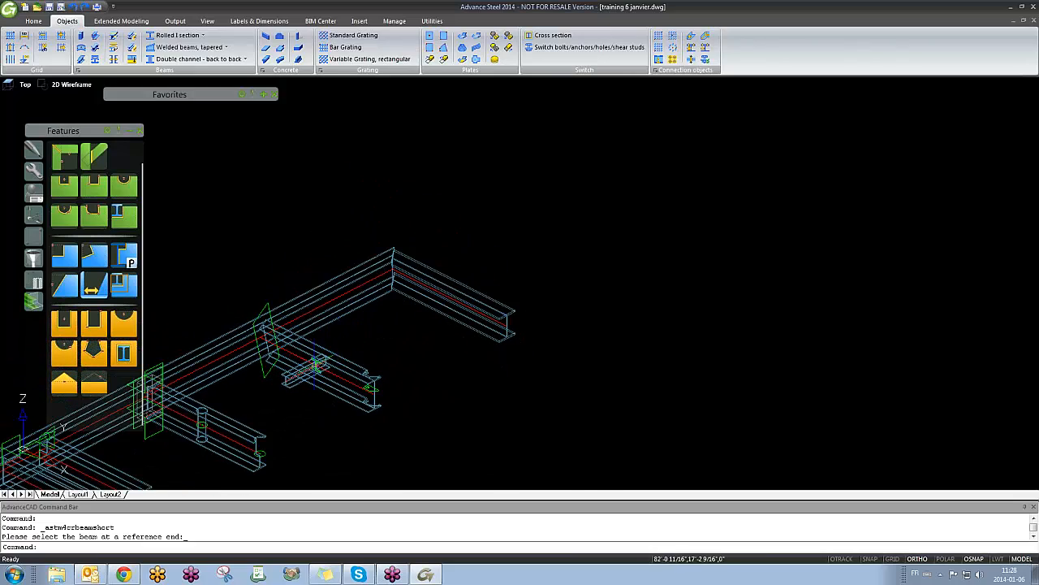
Step: Copy the short I-beam that crosses the shortened beam to a spot nearer that beam's free end
scroll(293, 388, "up", 5)
type("cp")
key("Return")
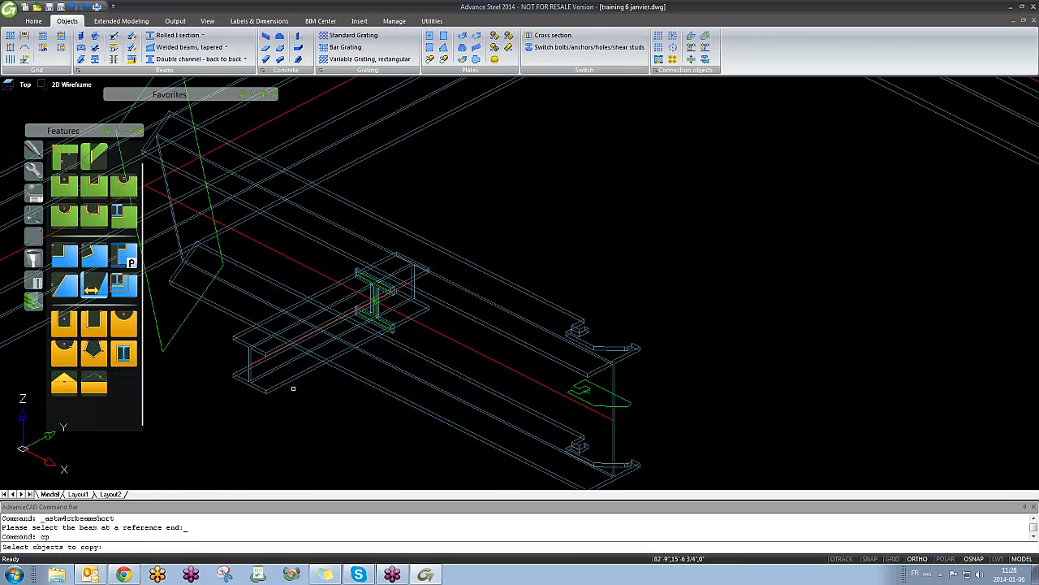
left_click(287, 383)
key("Return")
left_click(311, 407)
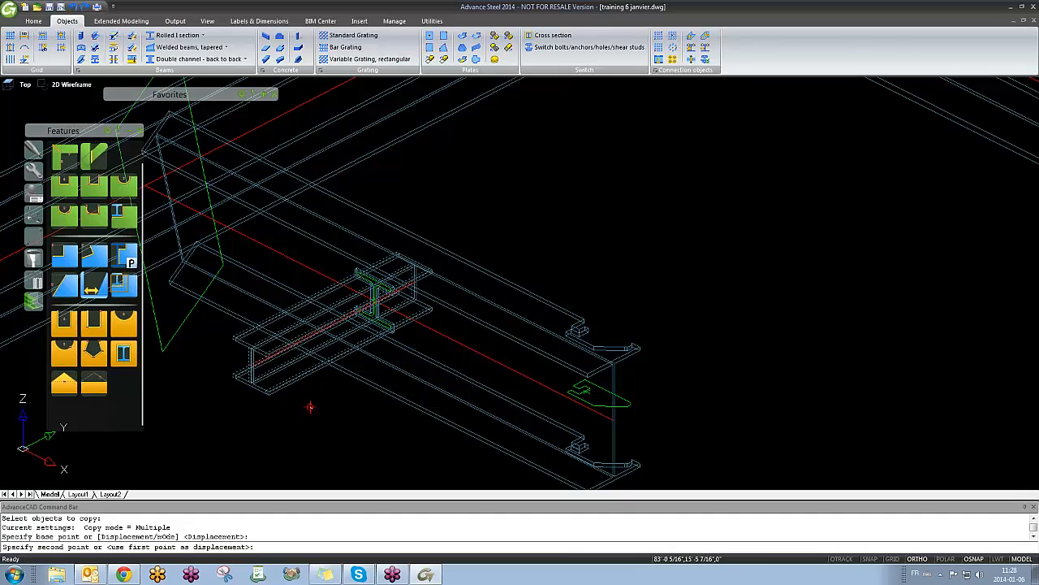
left_click(425, 464)
key("Escape")
Step: Apply the Element contour rule to the free end of the shortened beam, using the copied short beam as the cutting beam
scroll(341, 393, "down", 4)
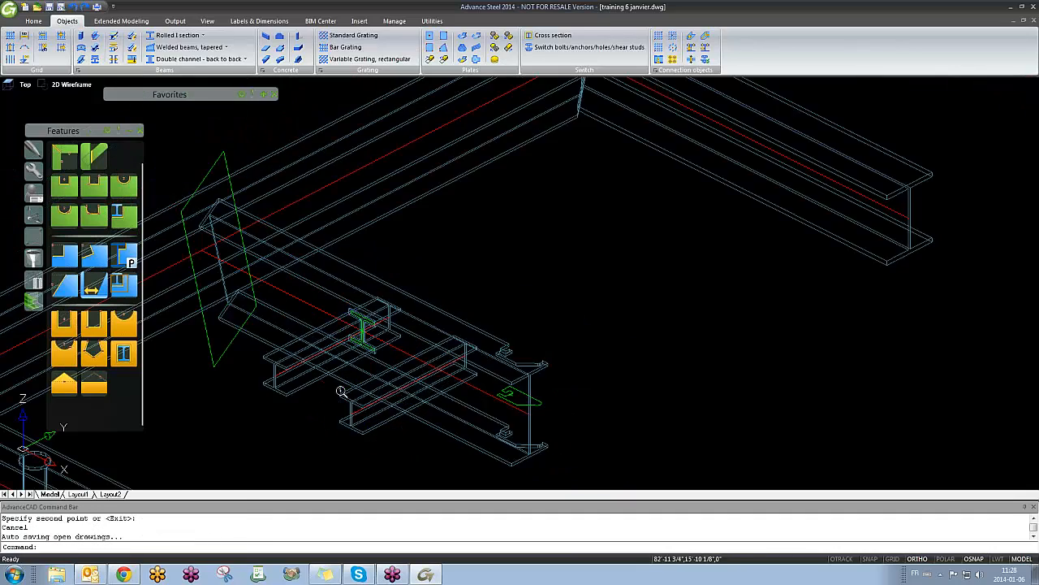
middle_click_drag(341, 393, 449, 418, "shift")
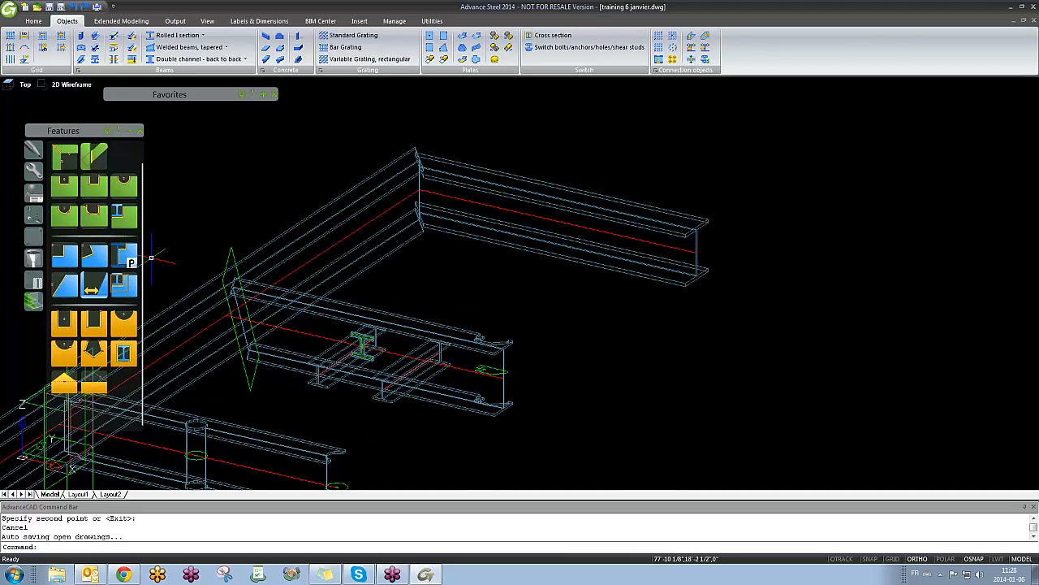
left_click(123, 282)
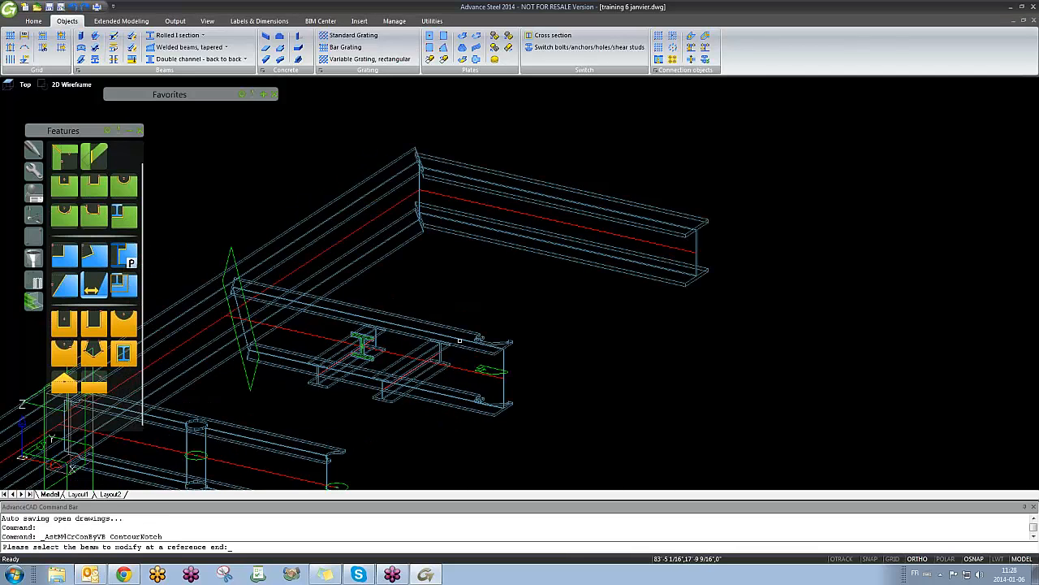
left_click(462, 338)
key("Return")
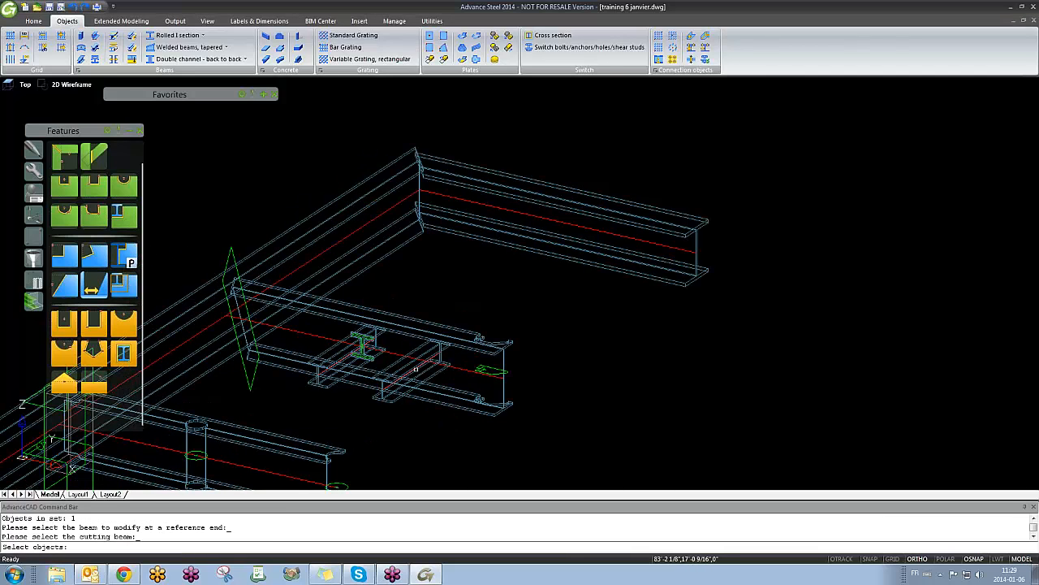
scroll(415, 347, "up", 5)
left_click(414, 347)
key("Return")
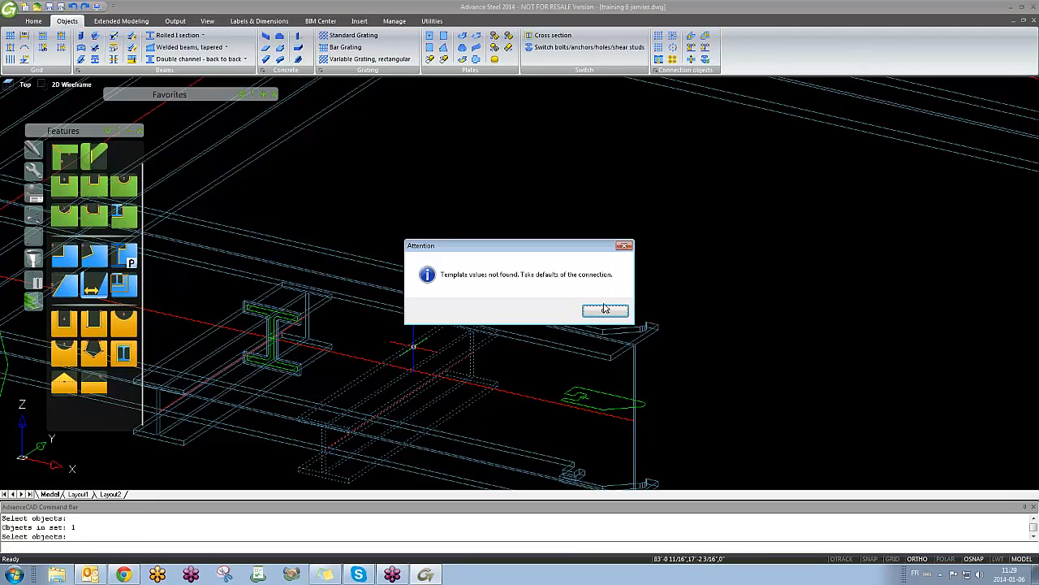
key("Return")
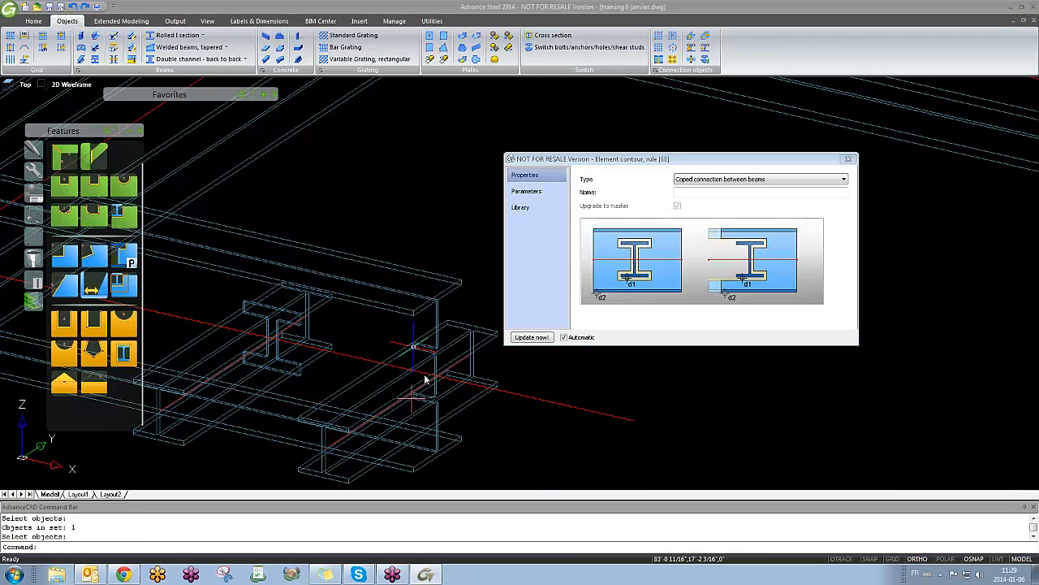
Step: Turn off Create shortening in the element contour's parameters and look at its library of saved values
scroll(387, 328, "down", 2)
scroll(381, 330, "down", 2)
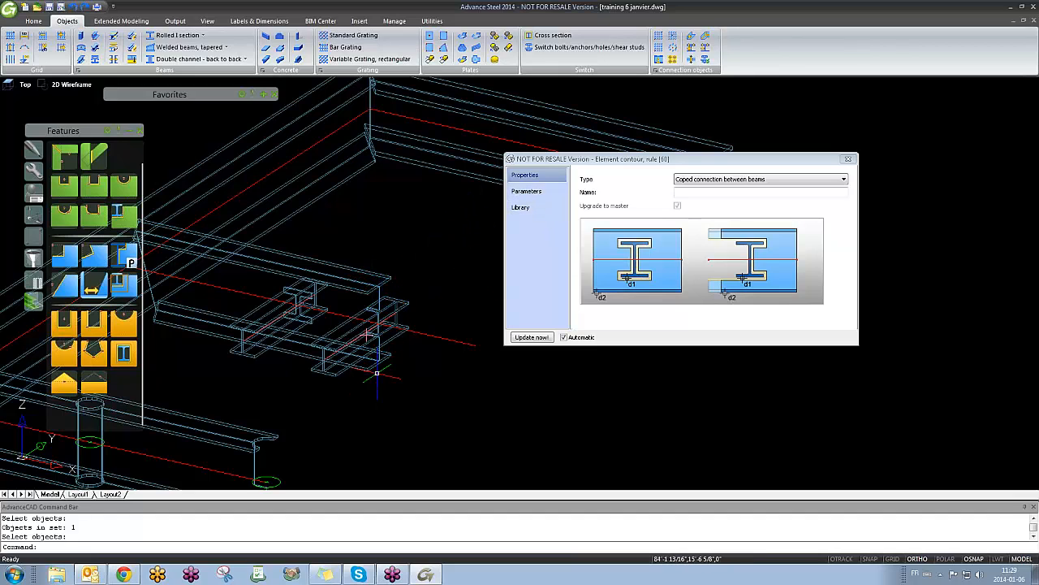
scroll(369, 333, "up", 2)
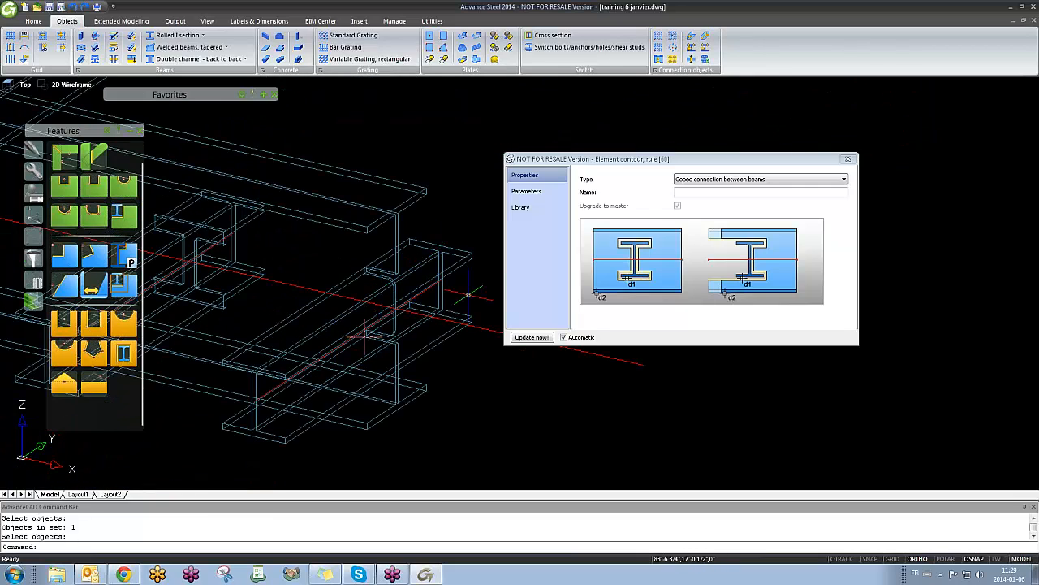
left_click(536, 195)
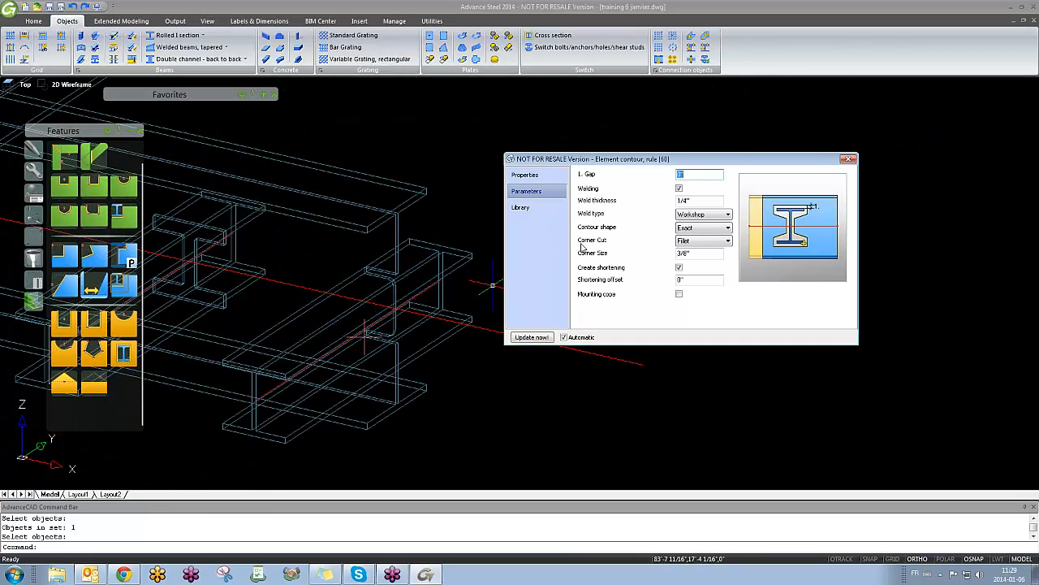
left_click(679, 268)
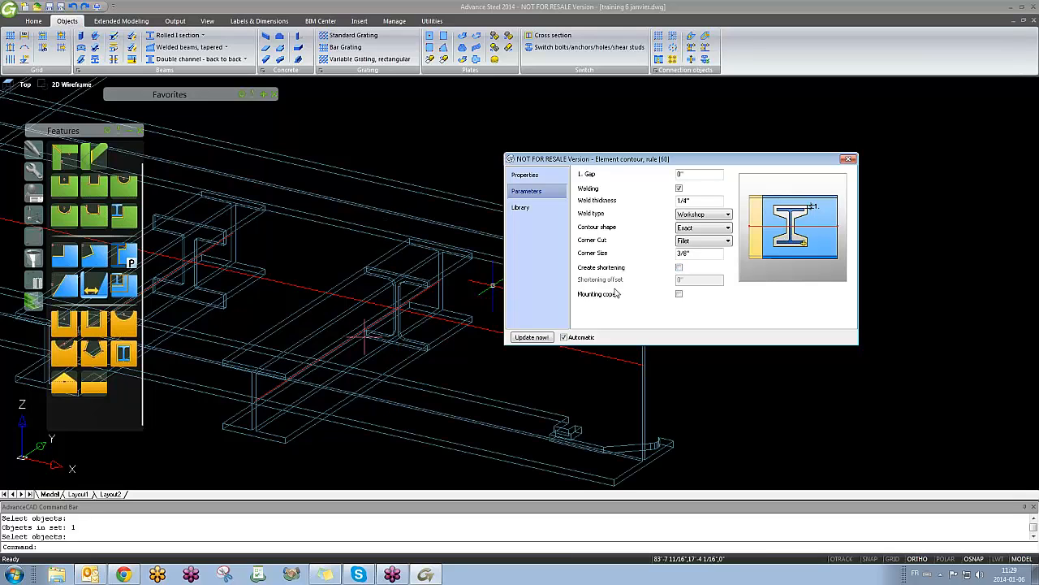
left_click(679, 268)
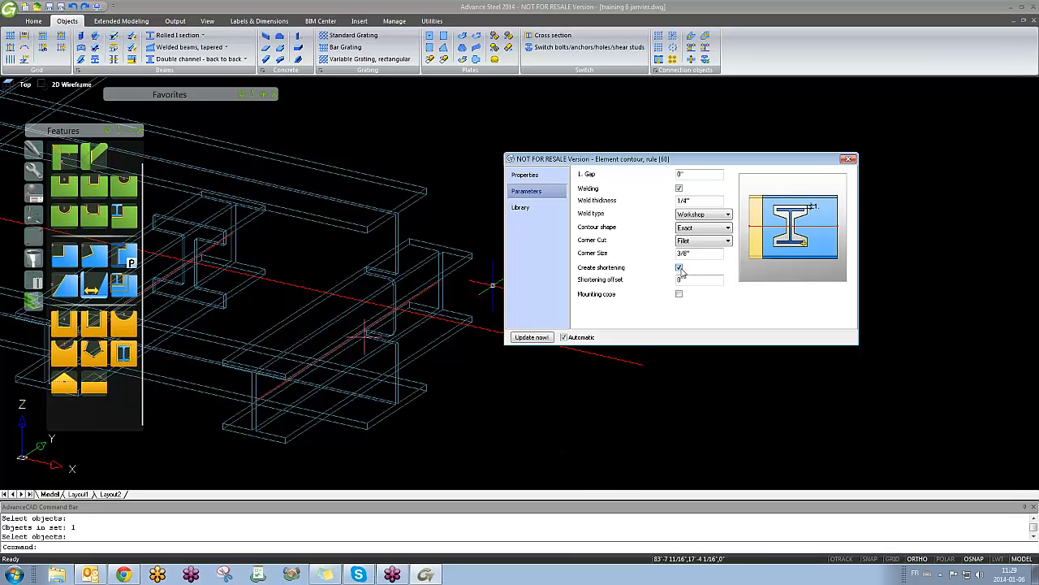
left_click(544, 208)
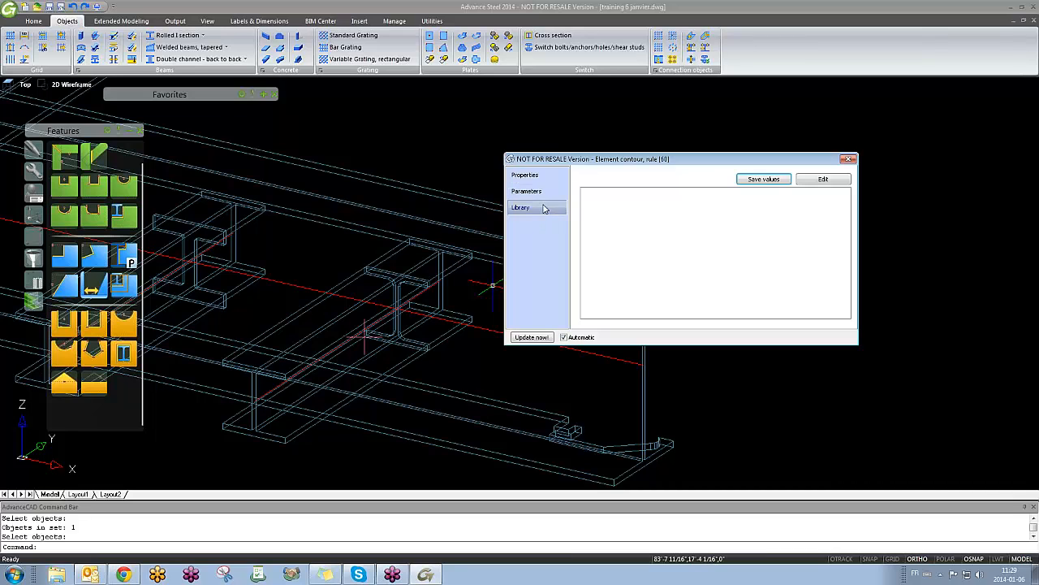
left_click(554, 193)
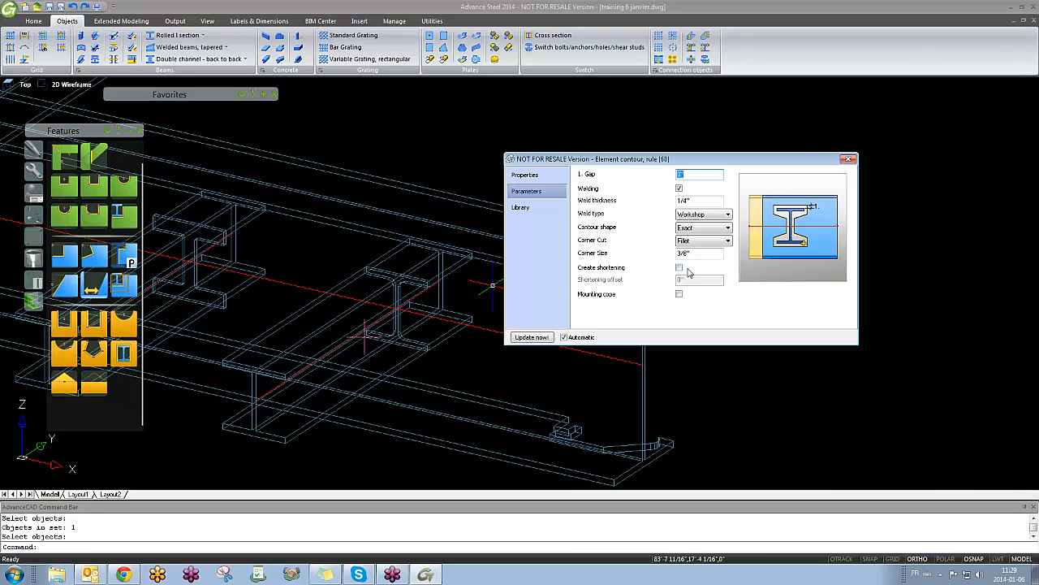
Step: Set the element contour's gap around the cutting beam to 1/8"
middle_click_drag(429, 315, 460, 276)
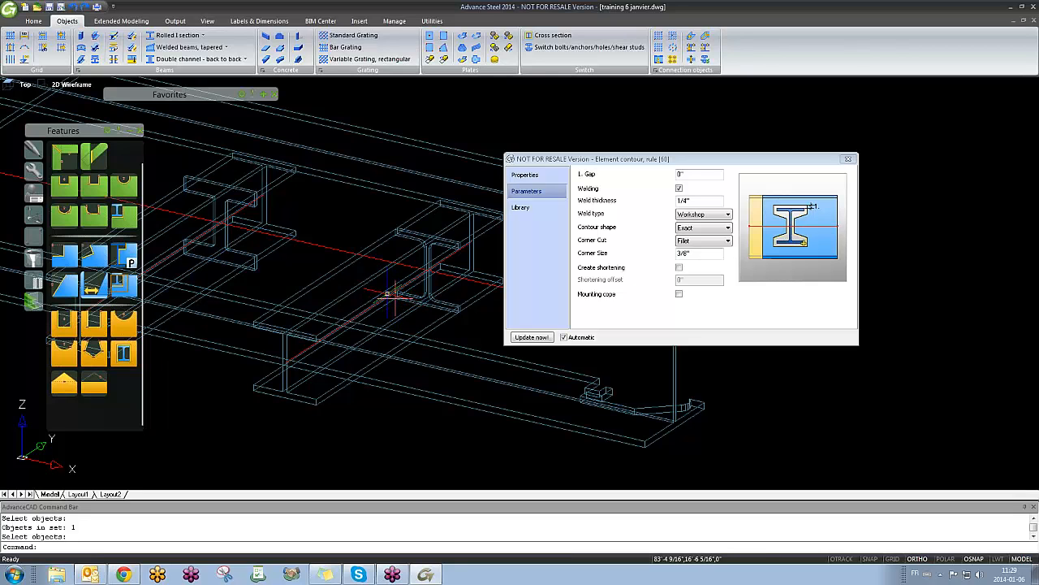
middle_click_drag(390, 311, 429, 337)
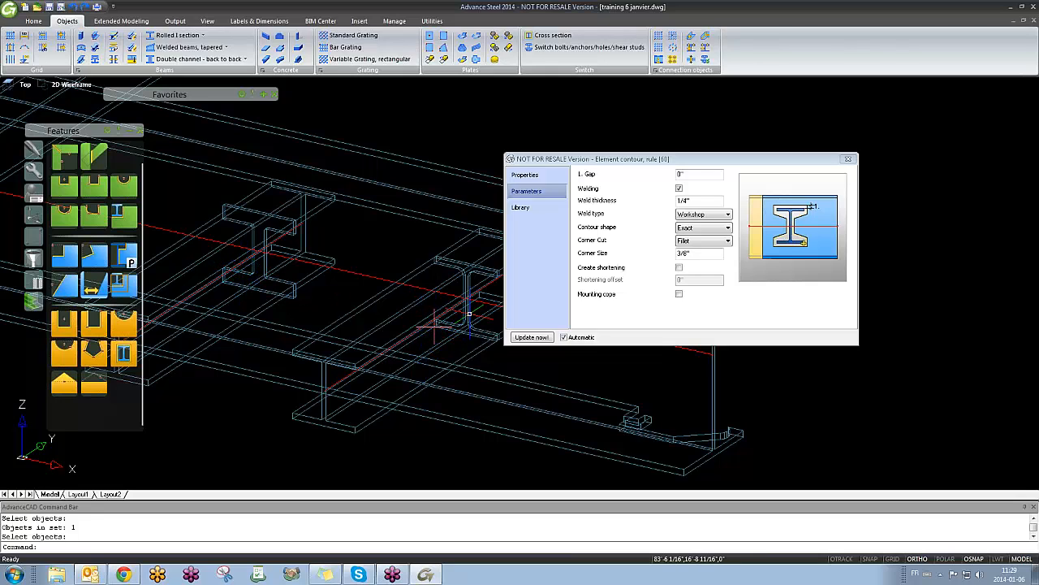
middle_click_drag(487, 282, 422, 279)
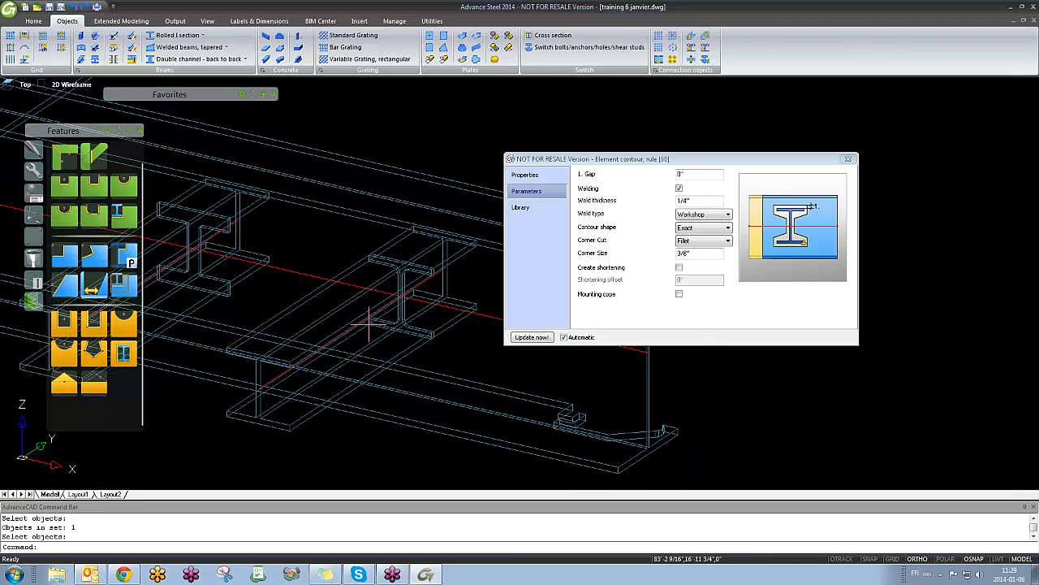
left_click(677, 175)
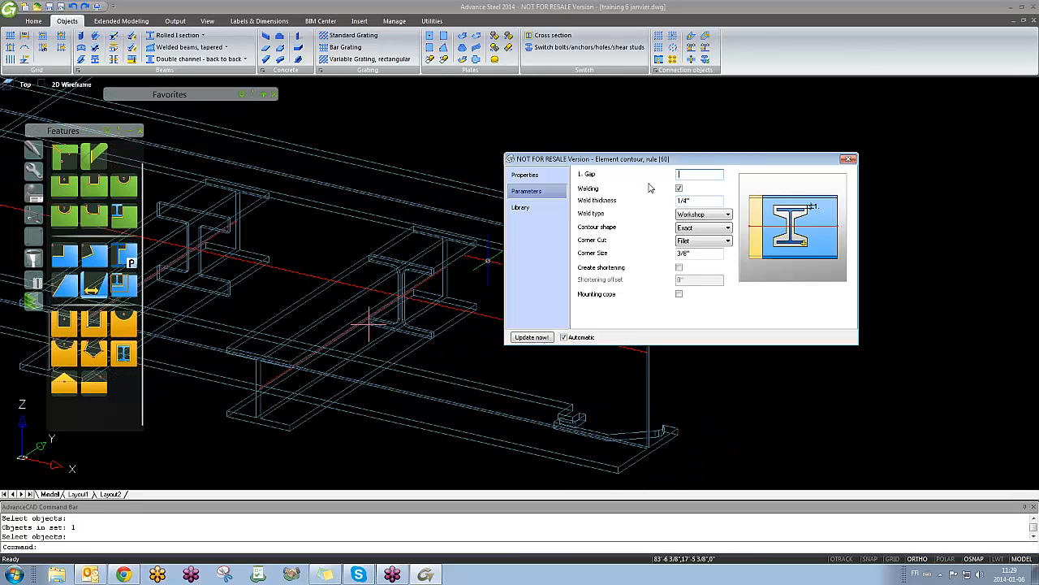
type("1/8")
key("Return")
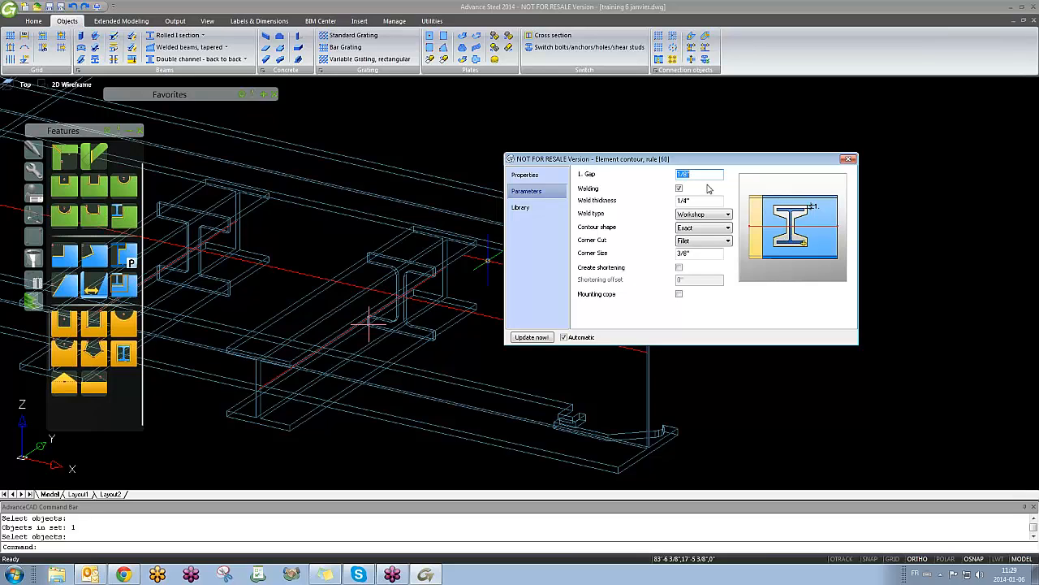
Step: Change the element contour's contour shape to Standard, keeping Welding enabled
left_click(679, 188)
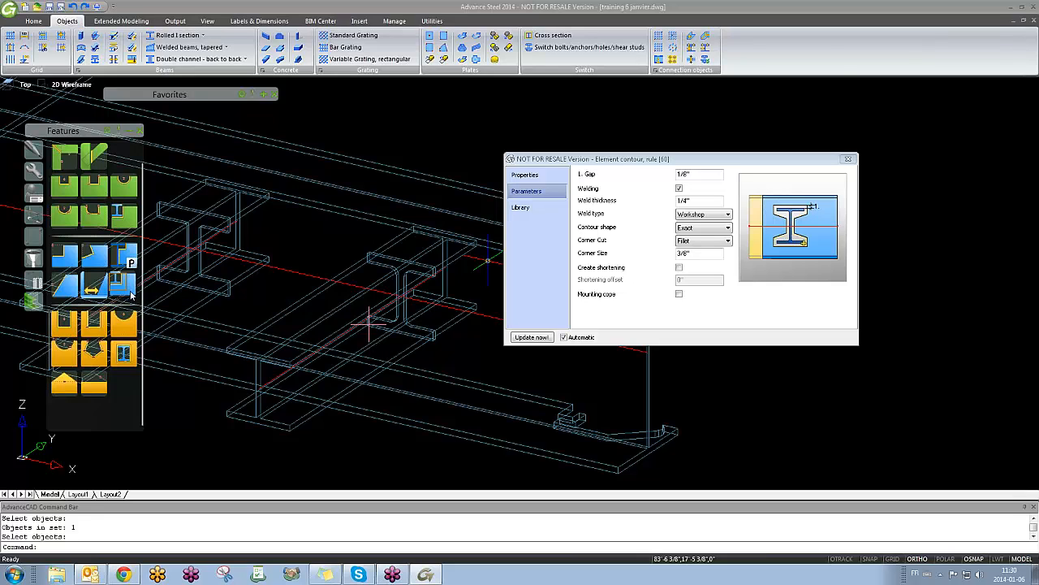
left_click(707, 228)
left_click(710, 250)
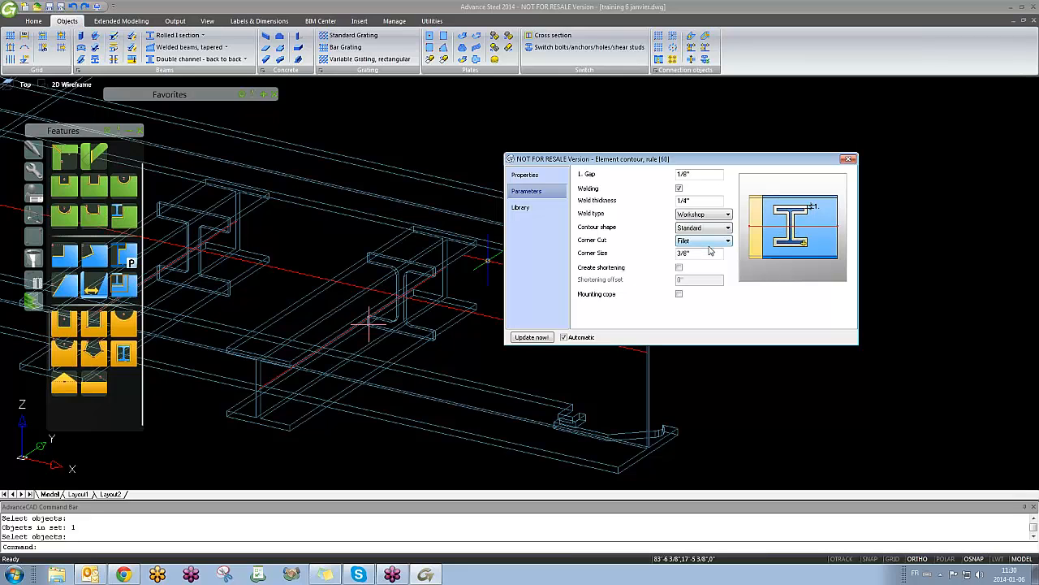
Step: Switch the element contour's corner cut between Chamfer and Fillet to compare both shapes, ending on Fillet
left_click(715, 242)
left_click(713, 258)
scroll(483, 277, "up", 5)
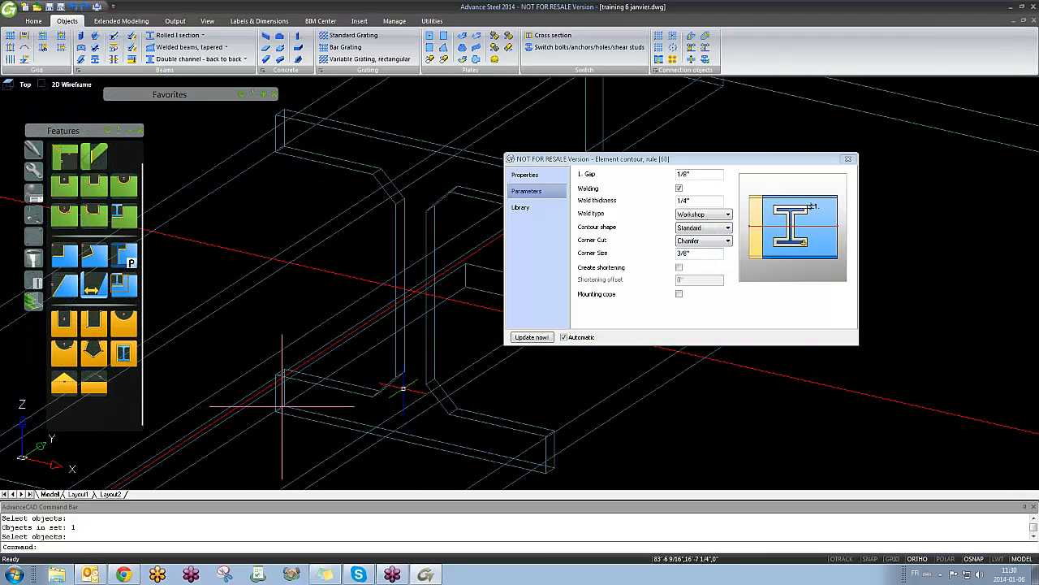
left_click(704, 240)
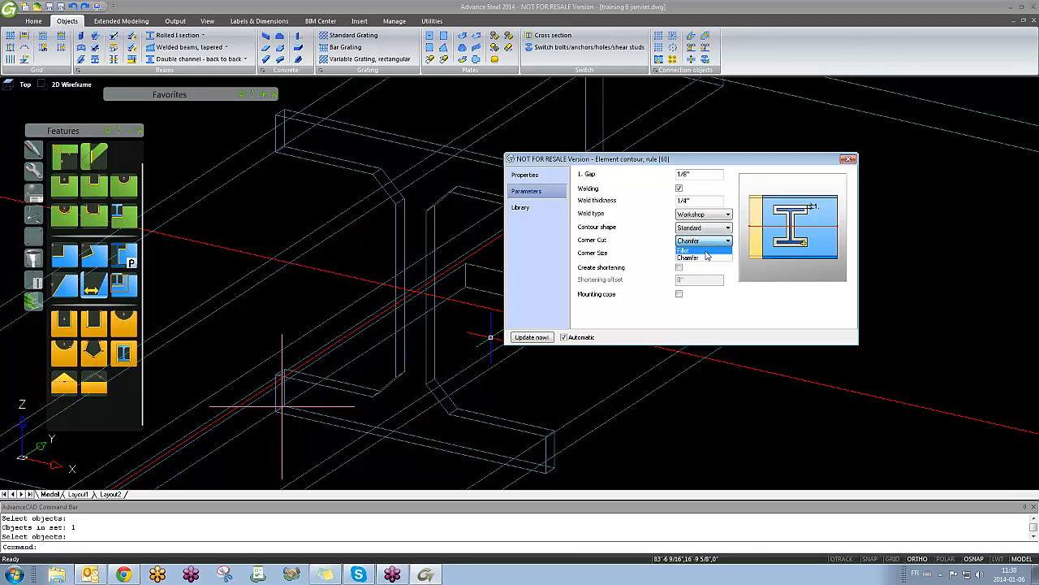
left_click(703, 250)
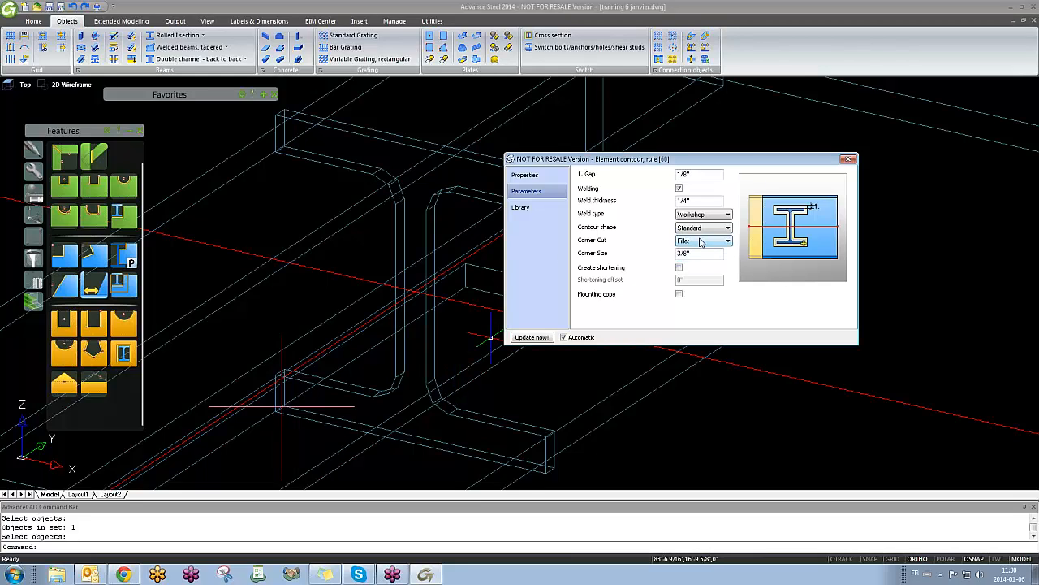
left_click(701, 242)
left_click(700, 256)
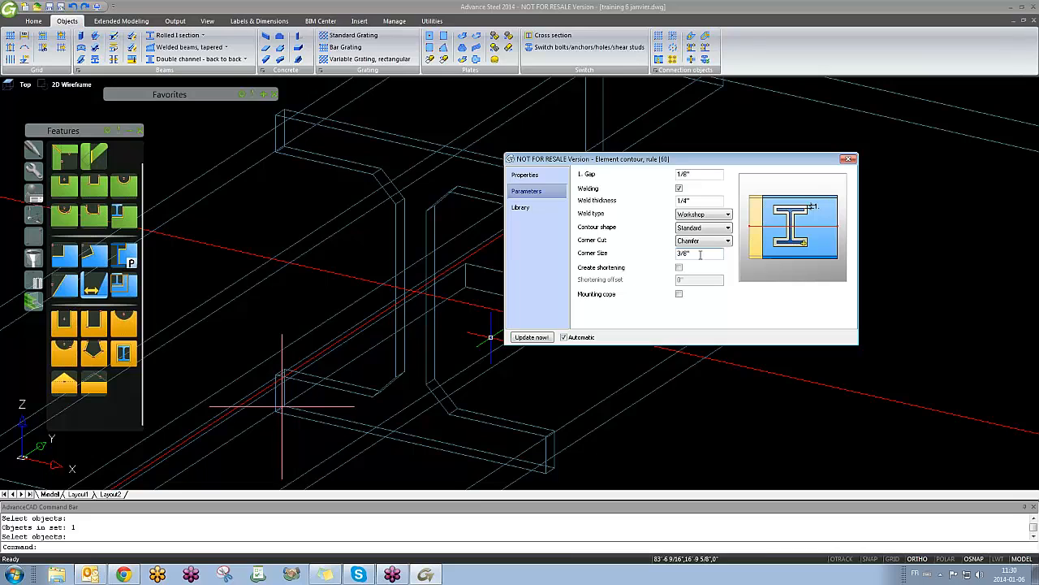
left_click(703, 240)
left_click(713, 251)
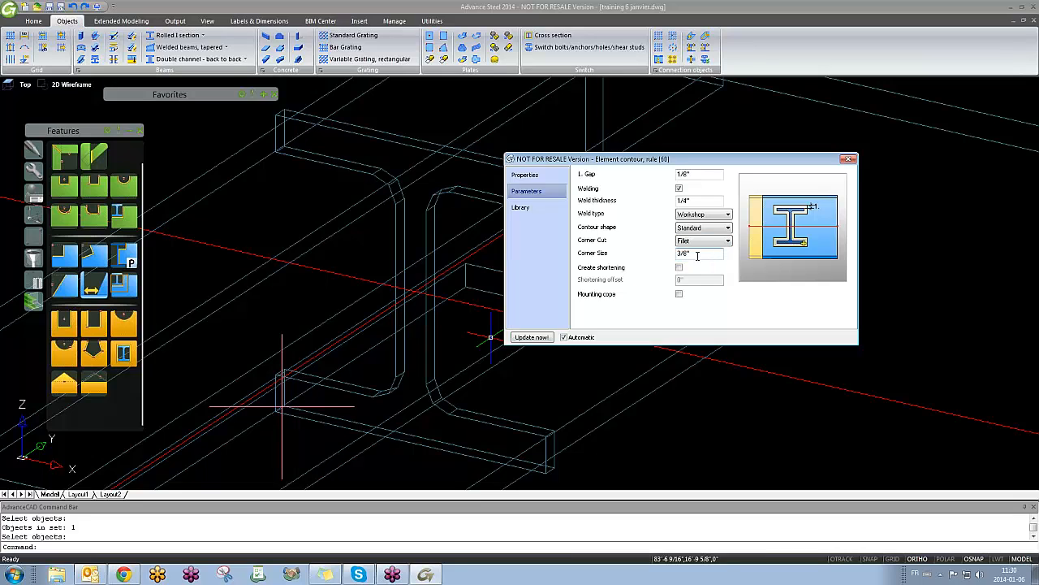
Step: Try a 2" corner size for the element contour's fillet, and set it to 1" instead
left_click_drag(698, 256, 640, 263)
type("2")
key("Return")
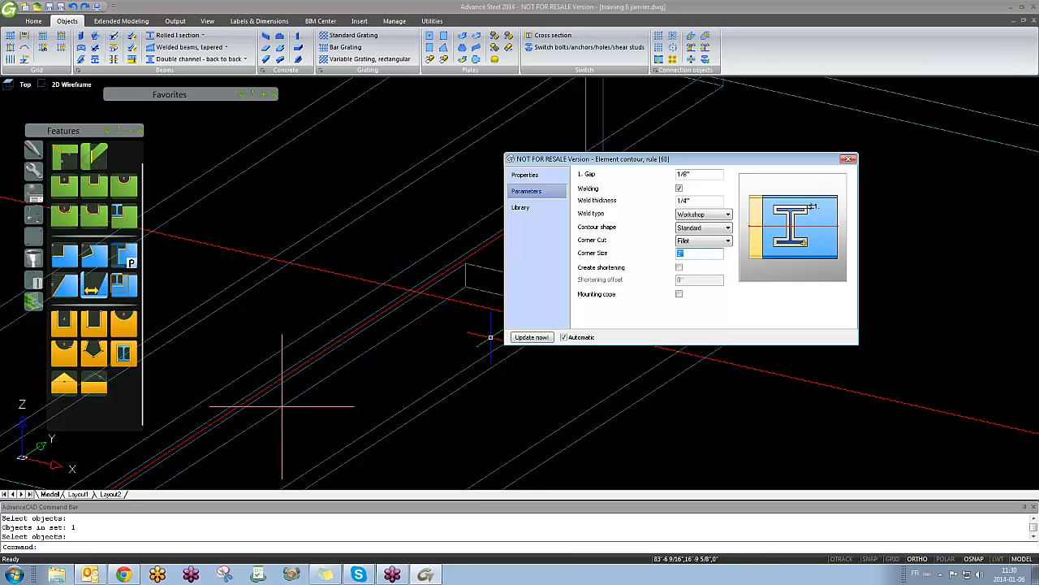
type("1")
key("Return")
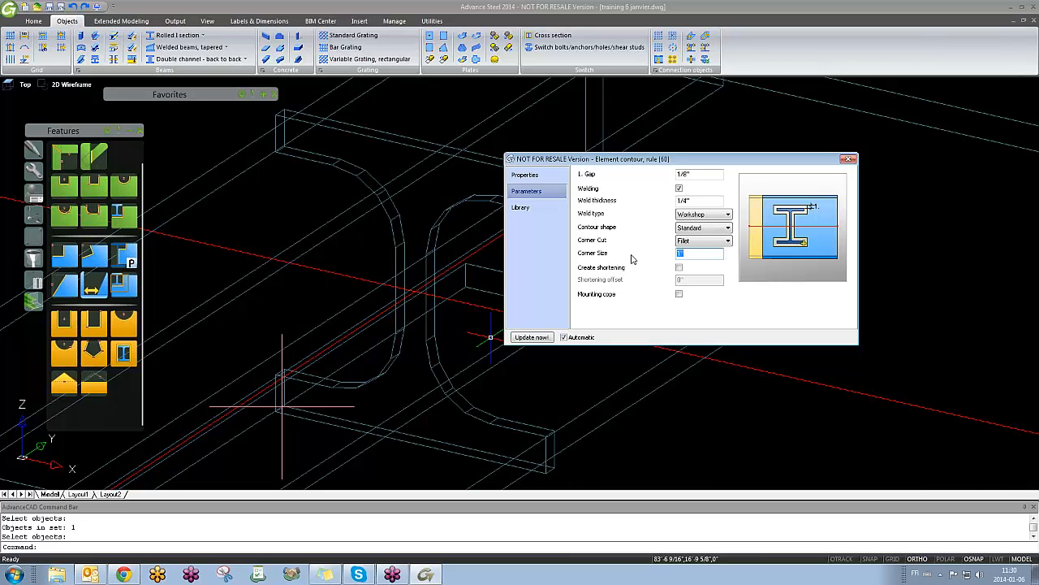
middle_click_drag(456, 223, 395, 263)
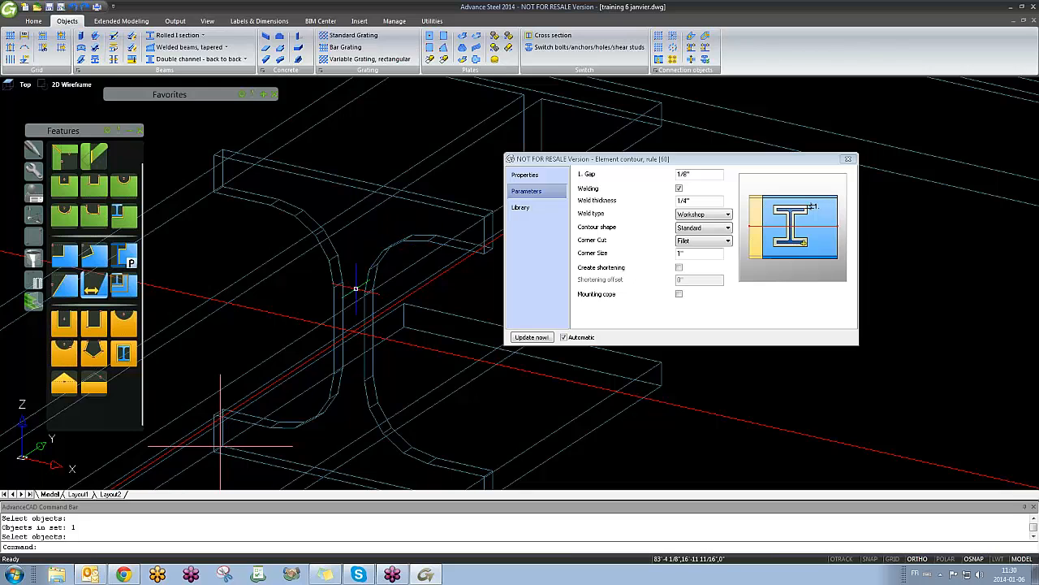
scroll(366, 296, "down", 4)
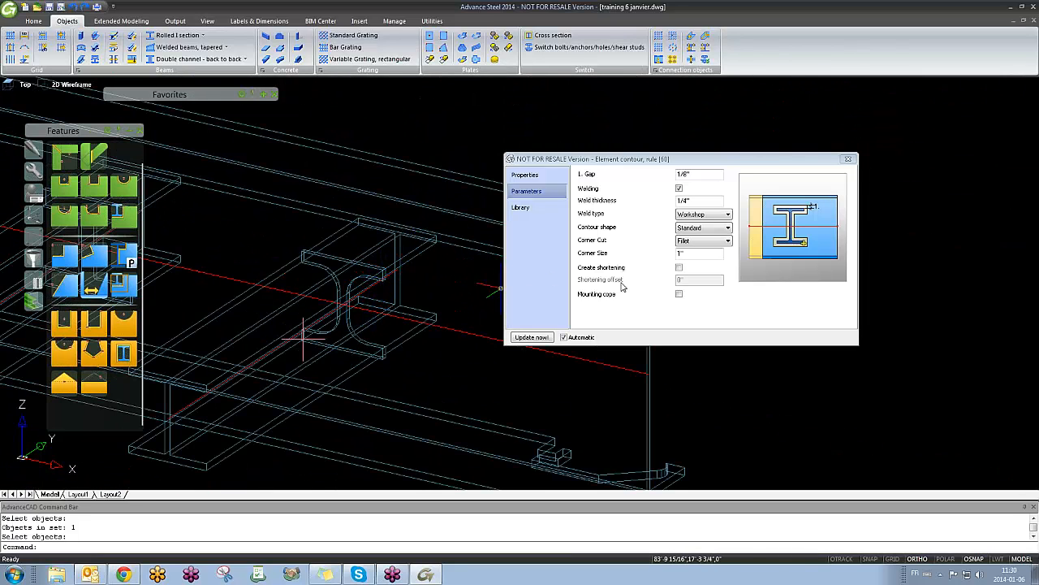
Step: Try Create shortening and Mounting cope one at a time on the element contour, turning each off again
left_click(679, 268)
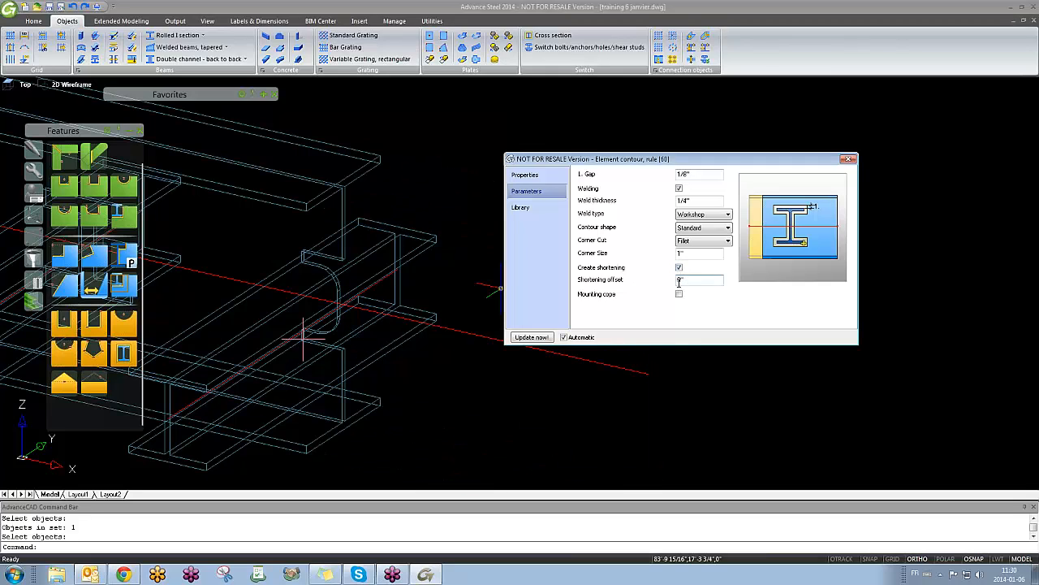
left_click(679, 267)
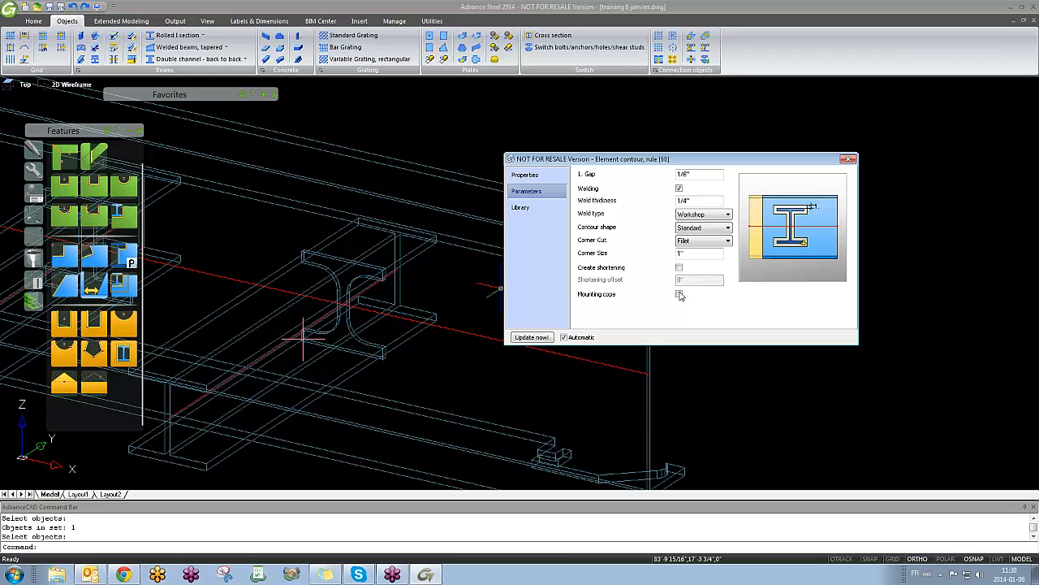
left_click(679, 294)
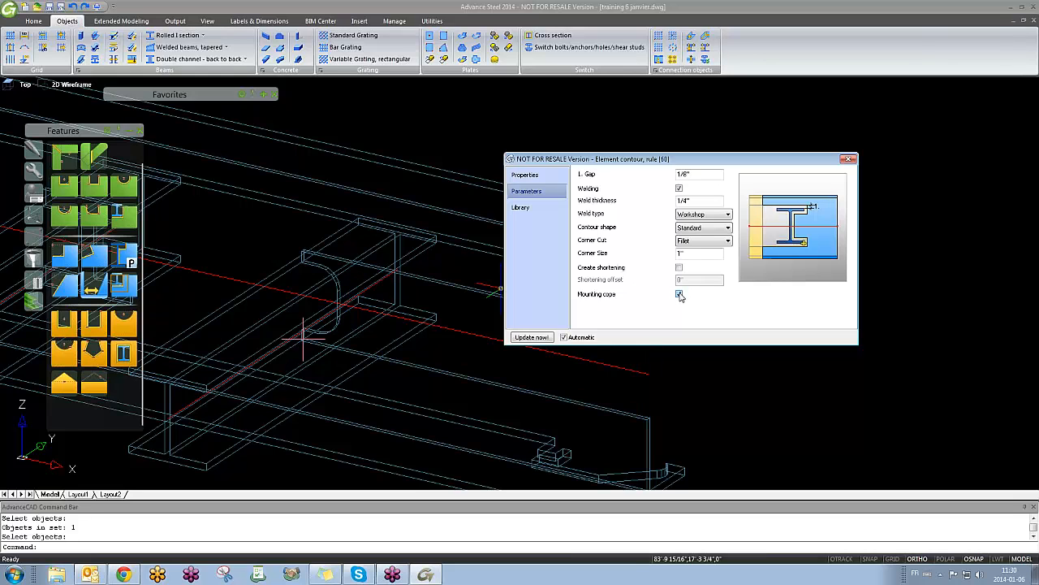
left_click(680, 294)
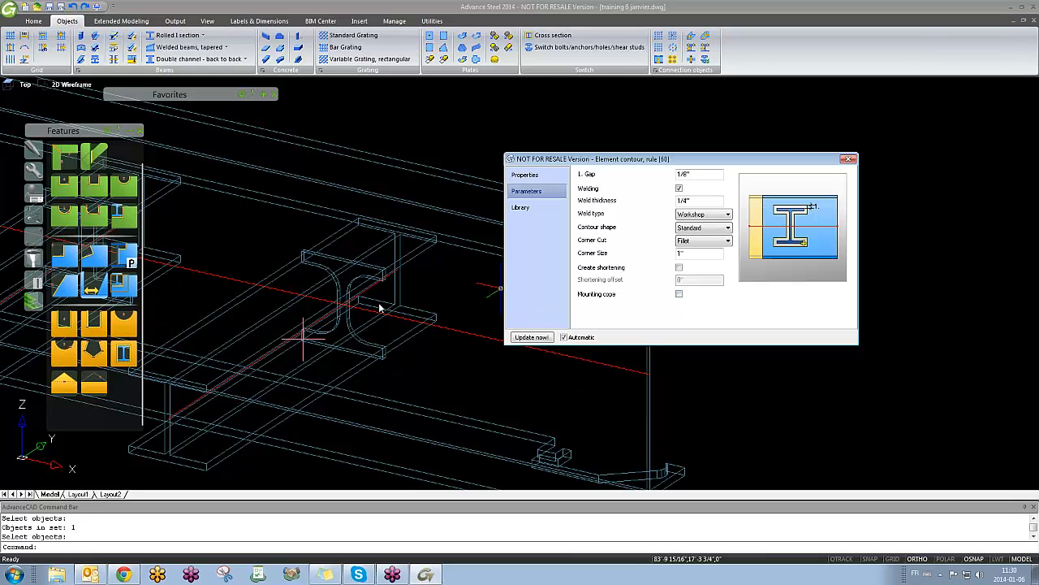
Step: Enable Mounting cope for the element contour with Create shortening left off, and close its parameters
middle_click_drag(379, 306, 275, 282)
scroll(274, 283, "down", 2)
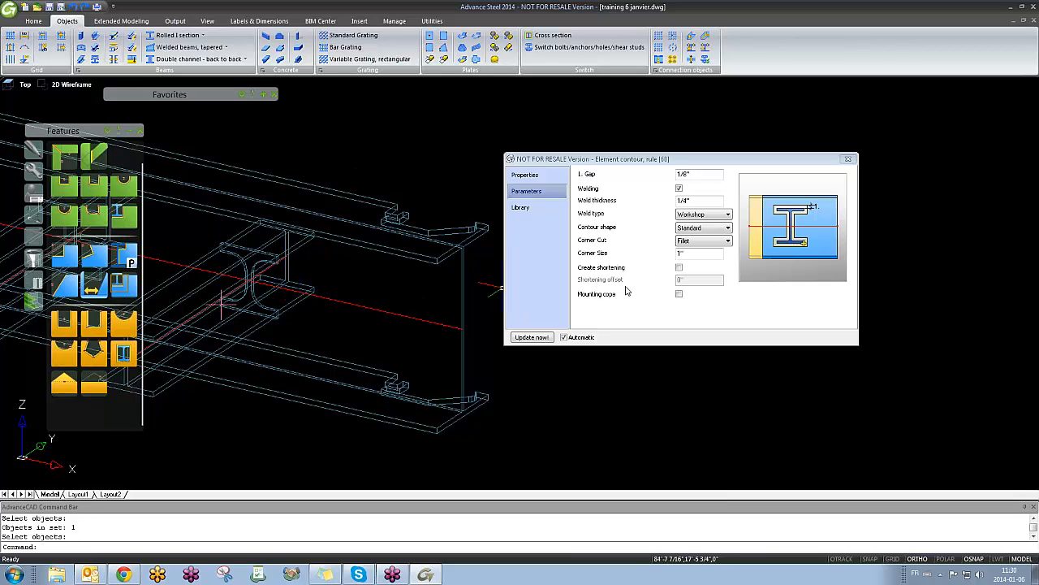
left_click(679, 268)
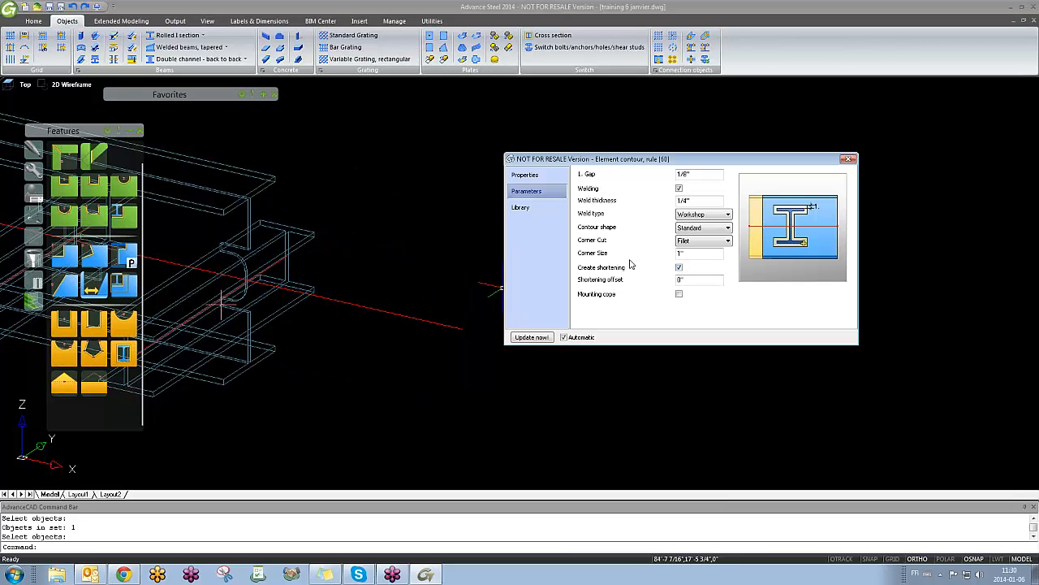
left_click(680, 268)
left_click(680, 293)
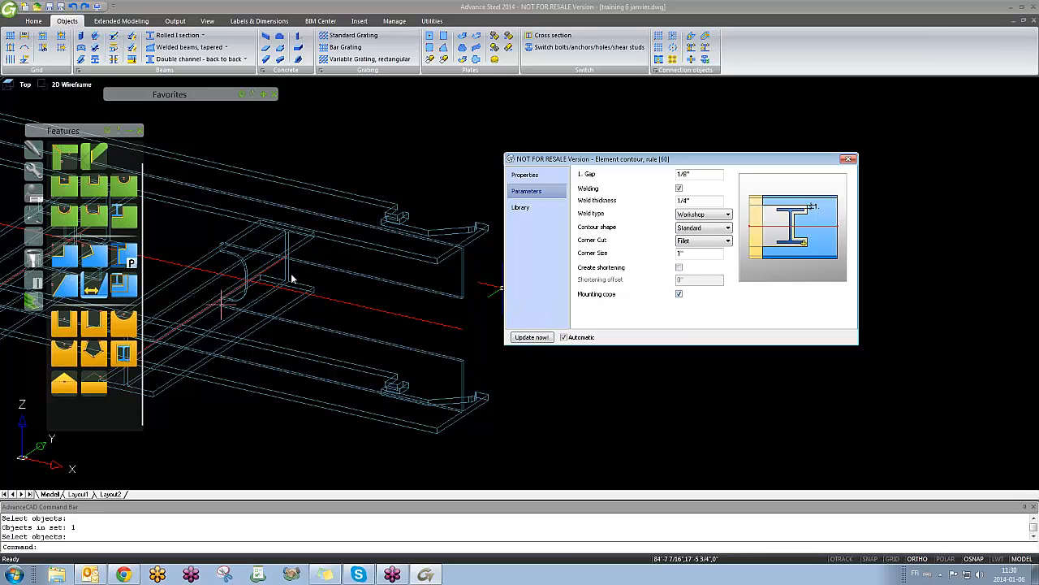
left_click(849, 161)
Step: Set the display type of the beam carrying the element contour to Features
scroll(381, 268, "up", 5)
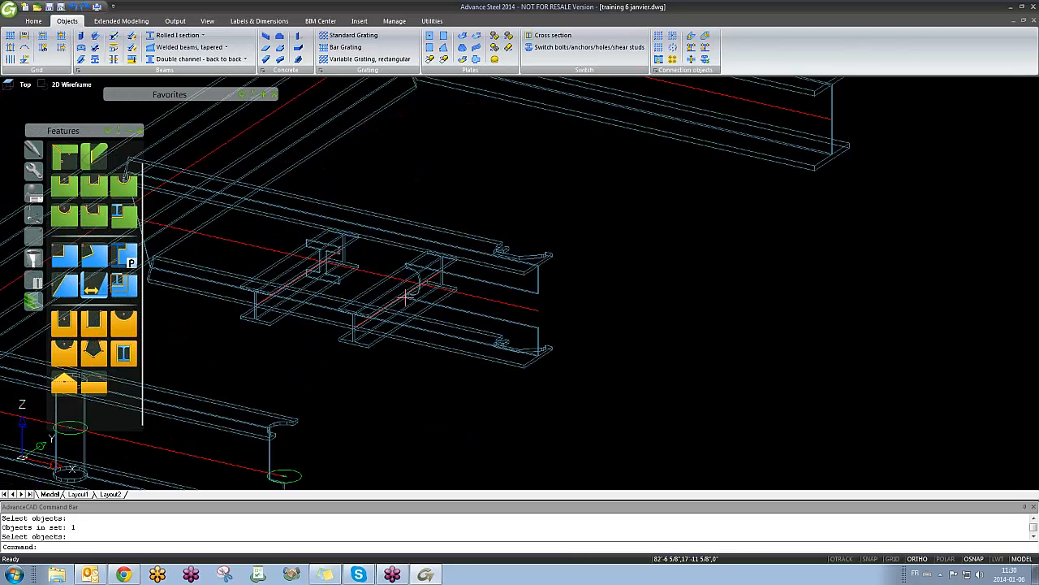
double_click(401, 233)
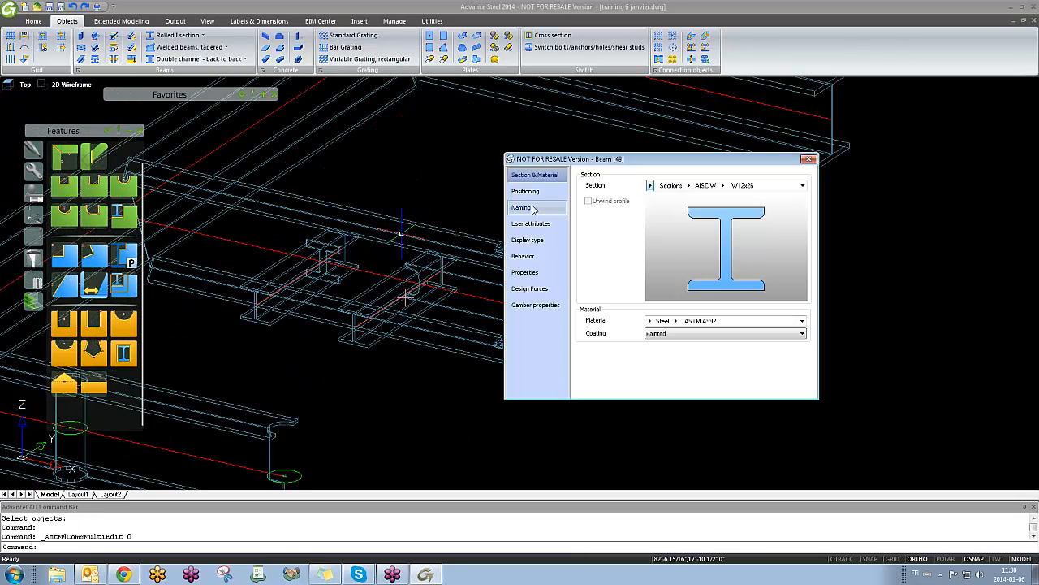
left_click(533, 210)
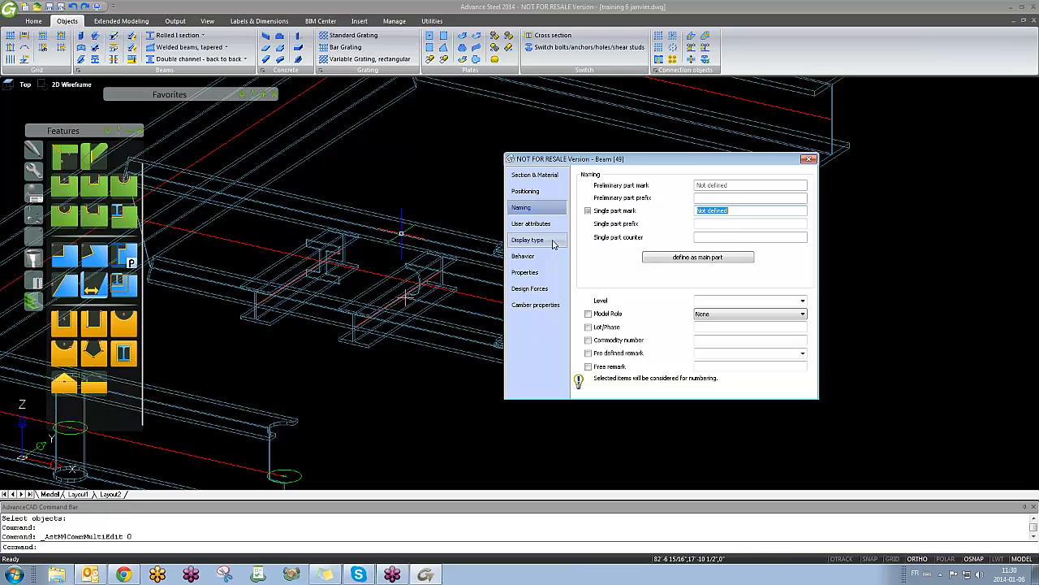
left_click(551, 242)
left_click(584, 236)
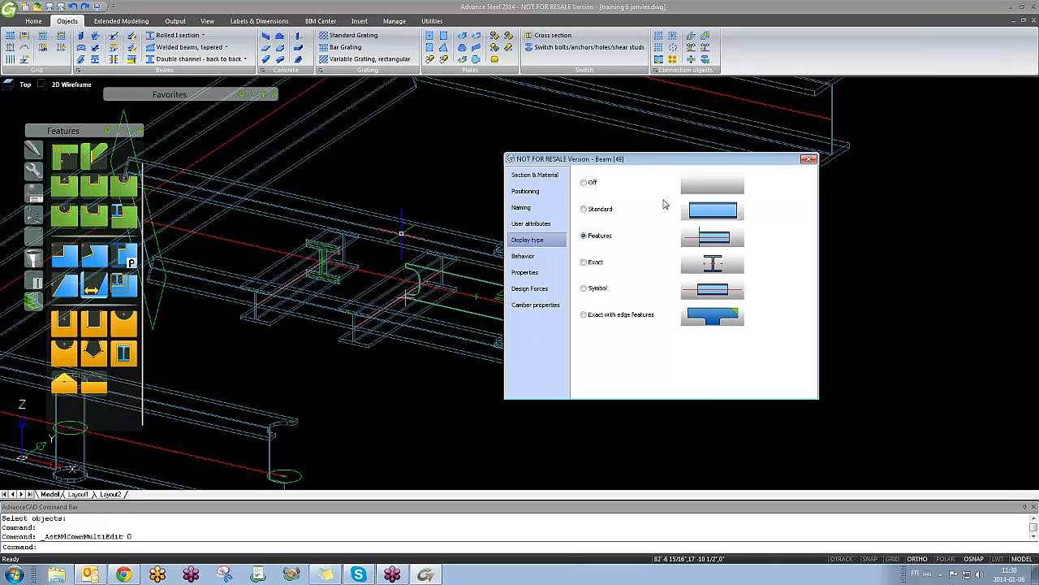
left_click(808, 160)
middle_click_drag(364, 301, 536, 316, "shift")
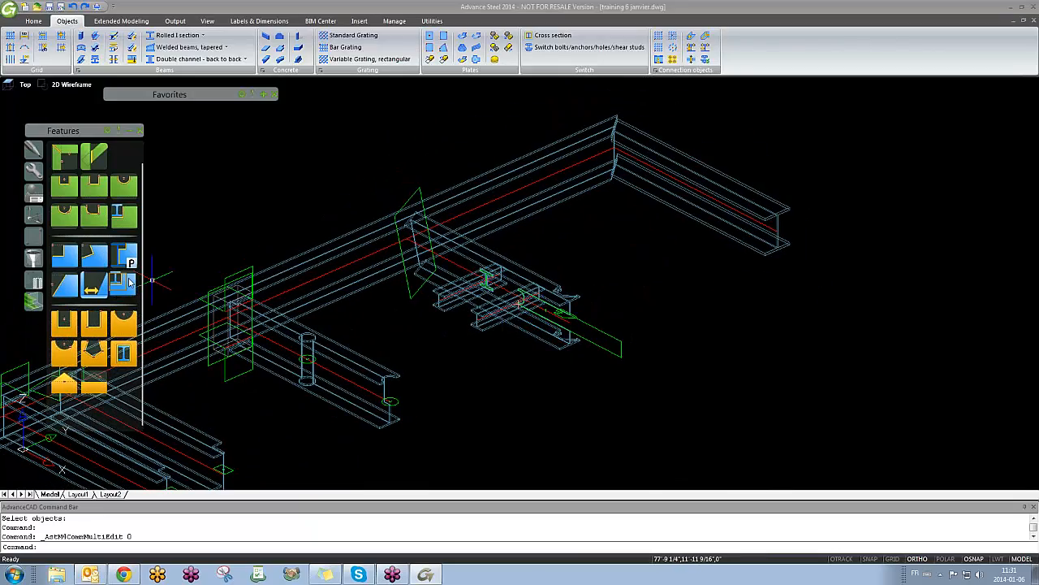
left_click(388, 146)
left_click(325, 156)
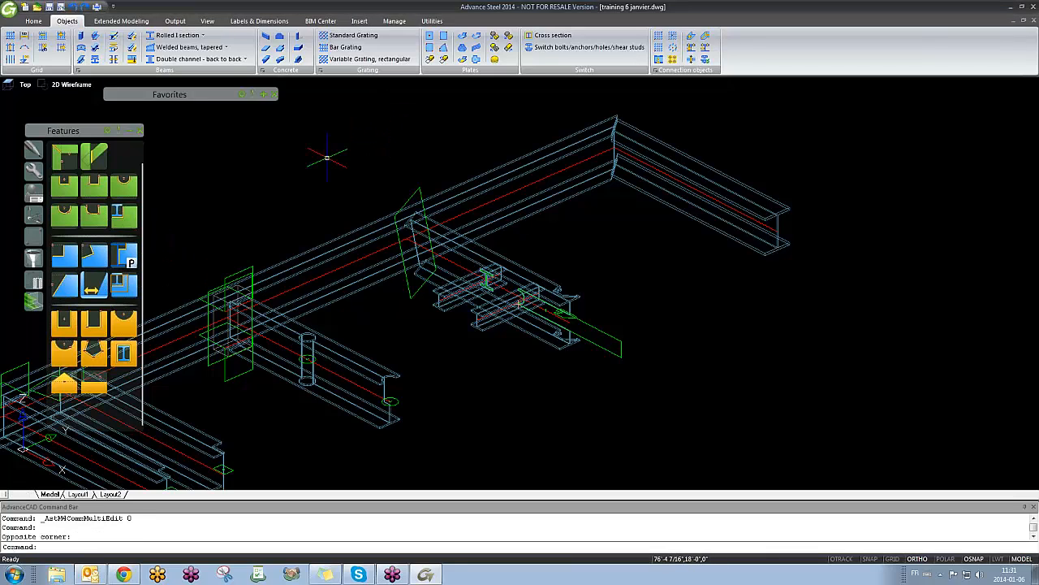